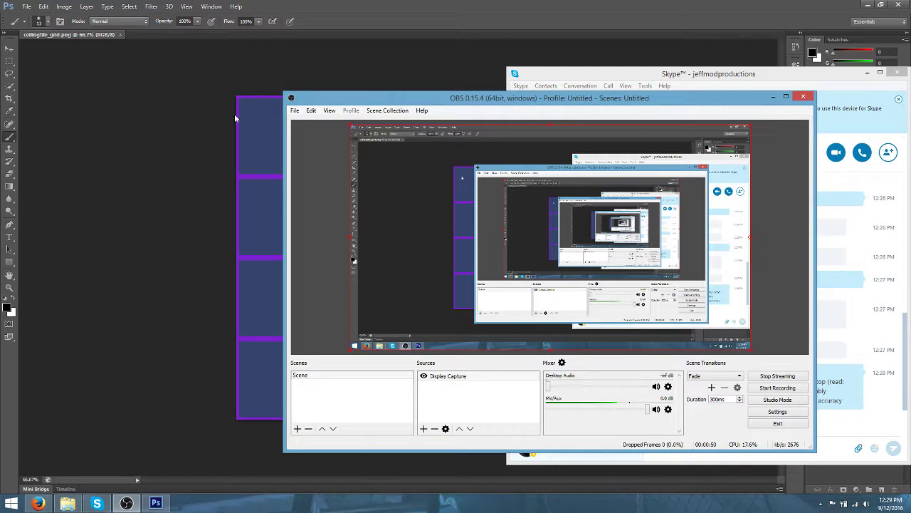
# Switch to Photoshop and collapse the Seamless Textures plugin panel covering the ceilingtile_grid.png workspace
pyautogui.click(359, 6)
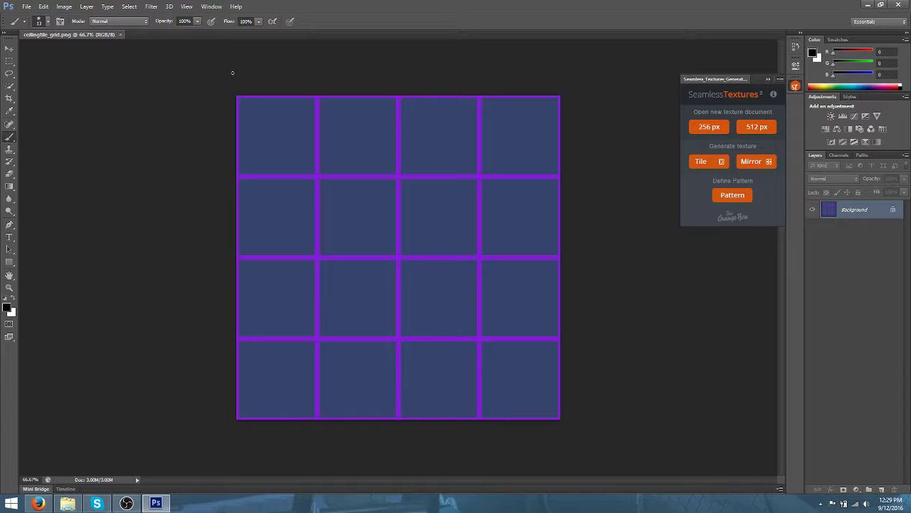
pyautogui.click(779, 79)
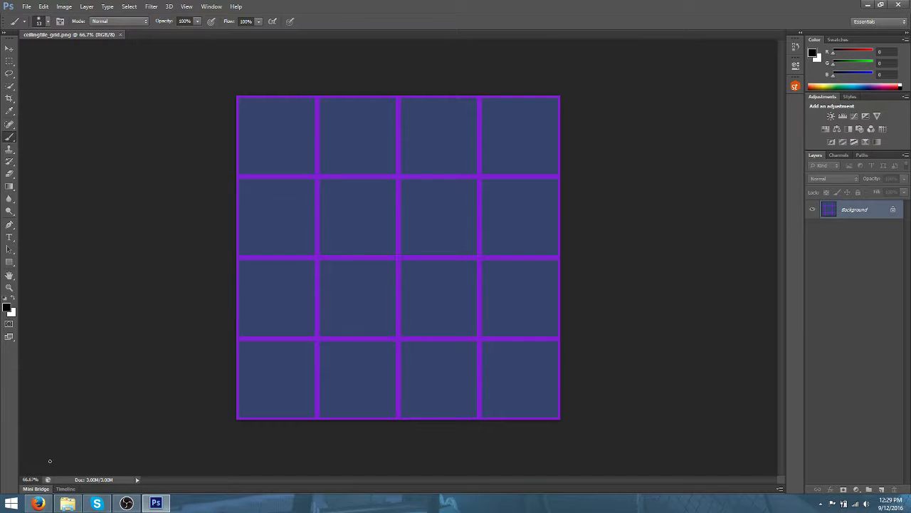
pyautogui.moveTo(41, 504)
pyautogui.hotkey('ctrl', '+')
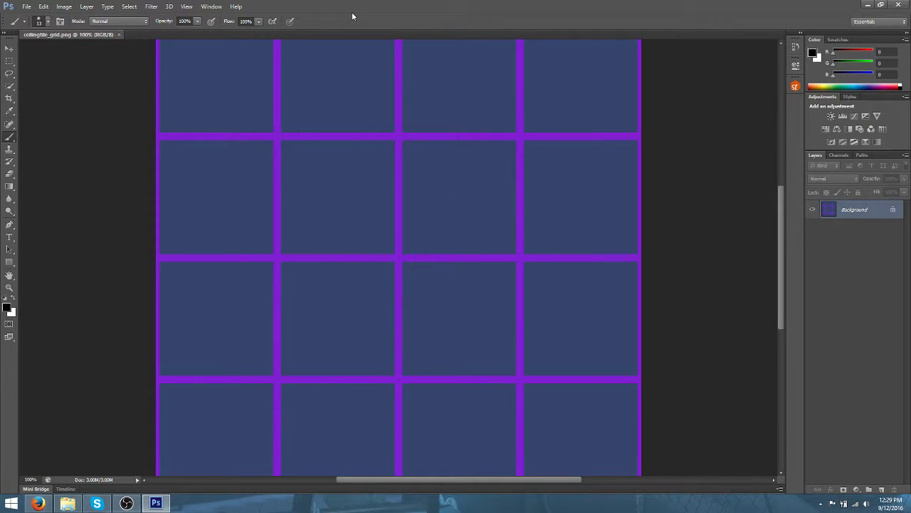
pyautogui.hotkey('ctrl', '-')
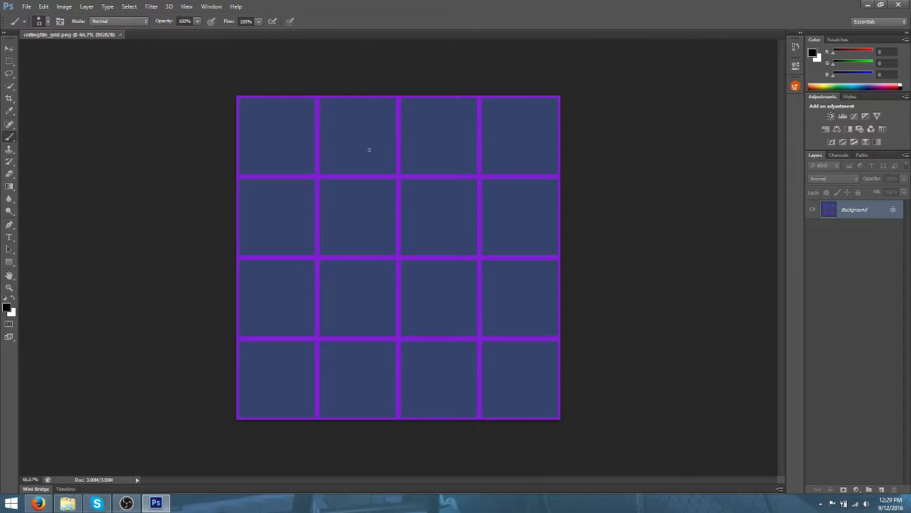
# Switch to Firefox and examine the Free Seamless Textures Generator page's features, example patterns and download options for each Photoshop version
pyautogui.click(38, 504)
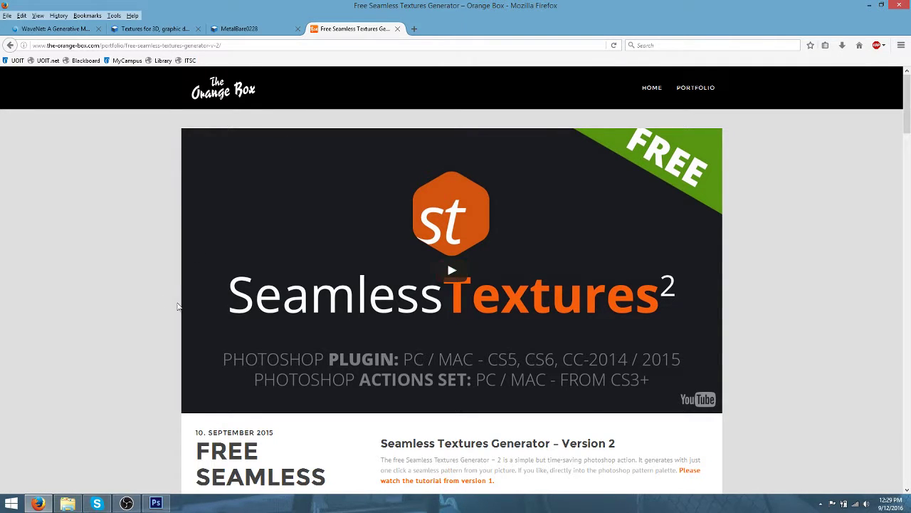
pyautogui.scroll(-1, 719, 278)
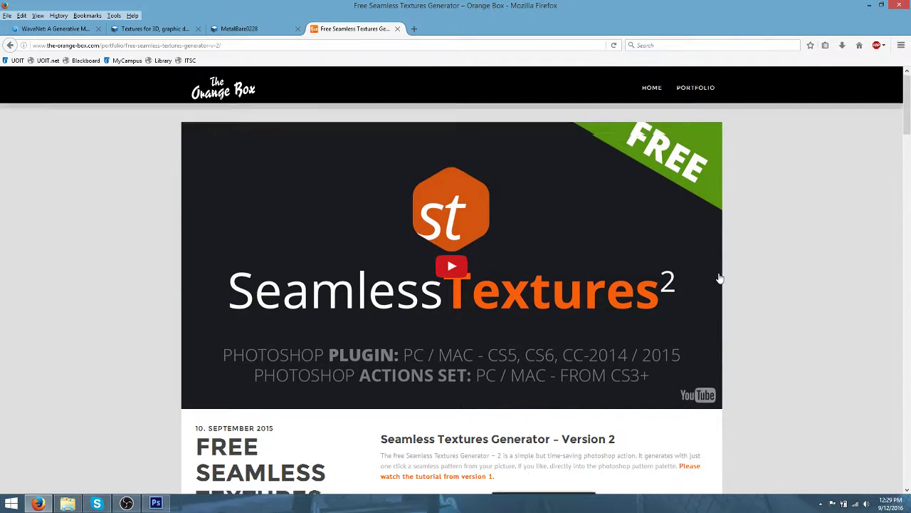
pyautogui.scroll(-4, 719, 278)
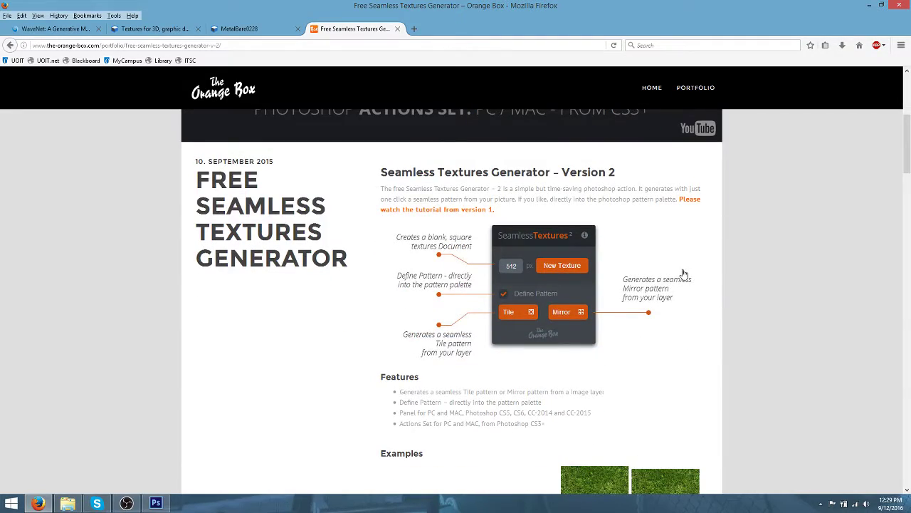
pyautogui.scroll(-4, 683, 274)
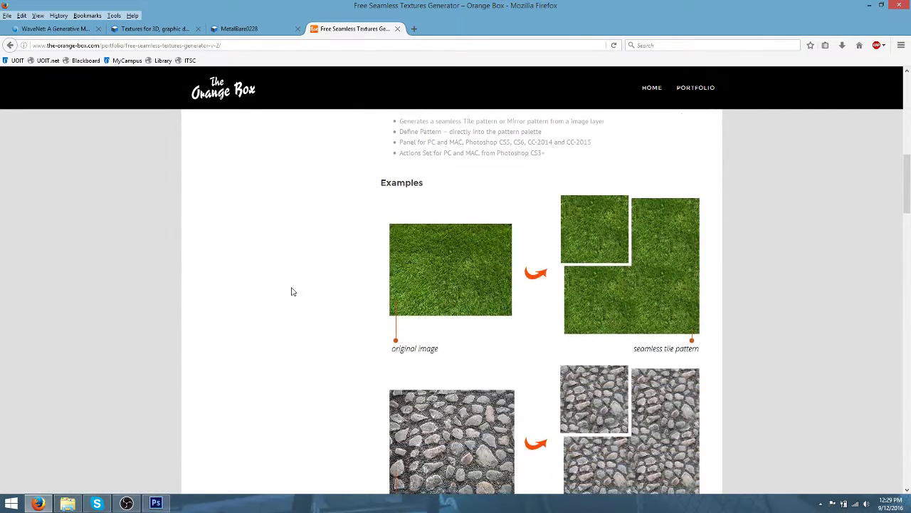
pyautogui.scroll(-9, 291, 292)
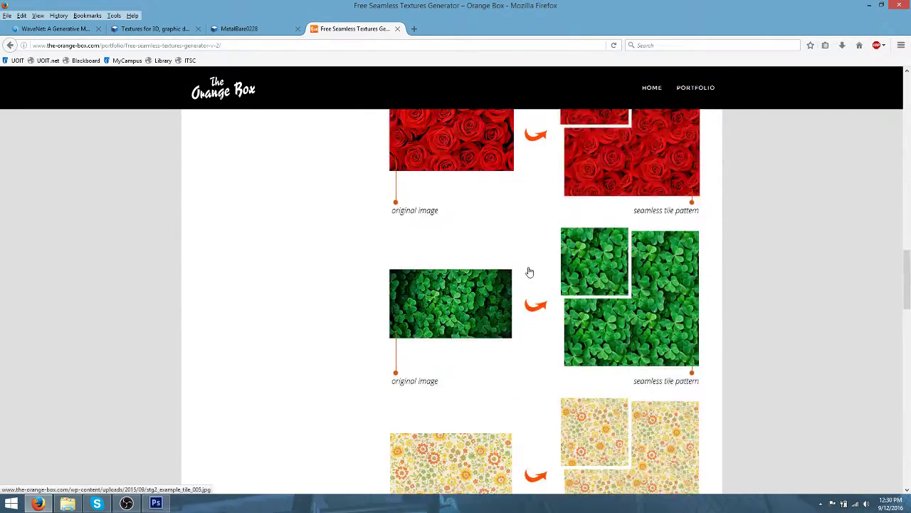
pyautogui.scroll(12, 529, 272)
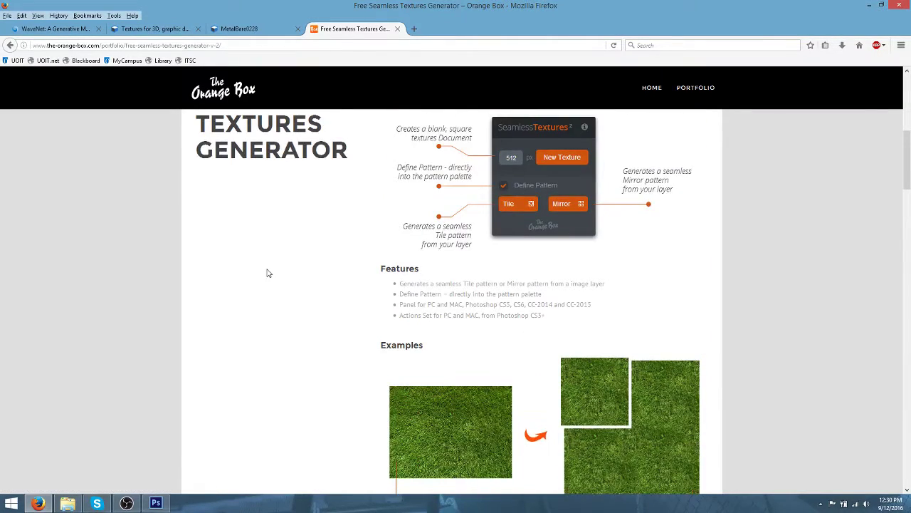
pyautogui.scroll(2, 268, 273)
pyautogui.scroll(5, 363, 275)
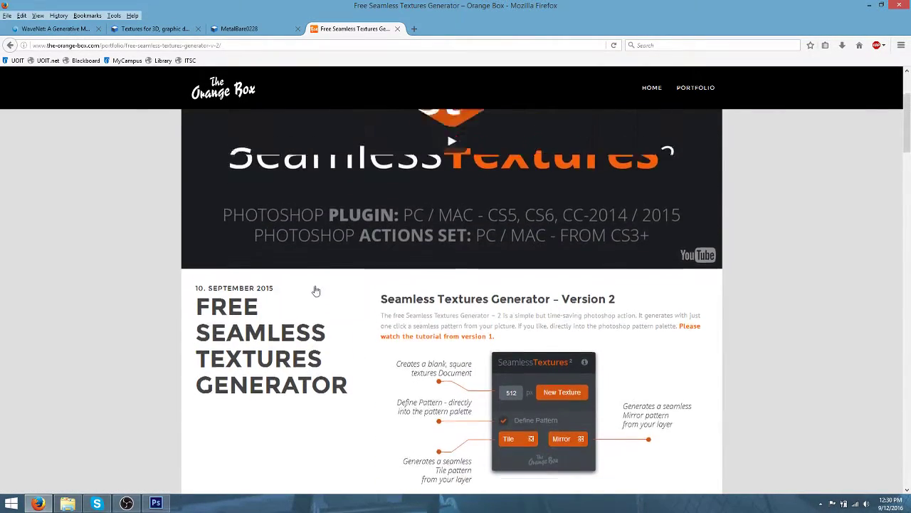
pyautogui.scroll(-12, 99, 297)
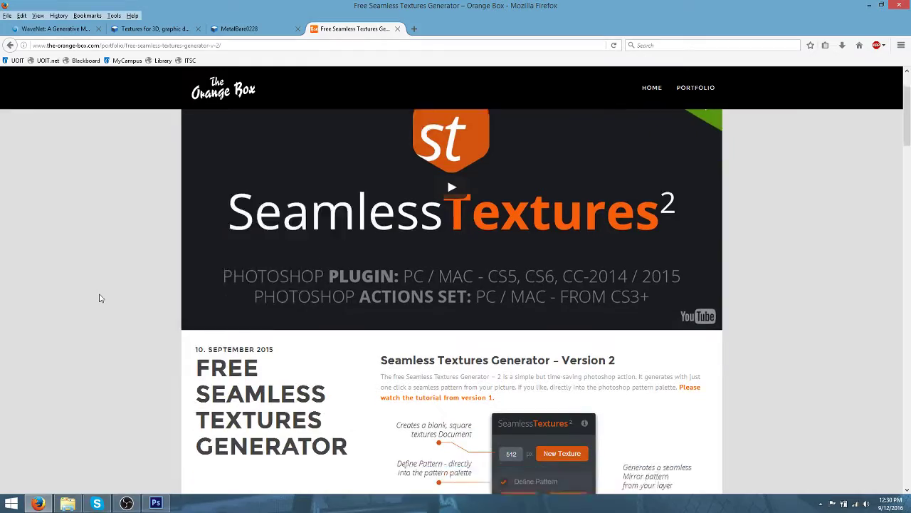
pyautogui.scroll(-10, 231, 291)
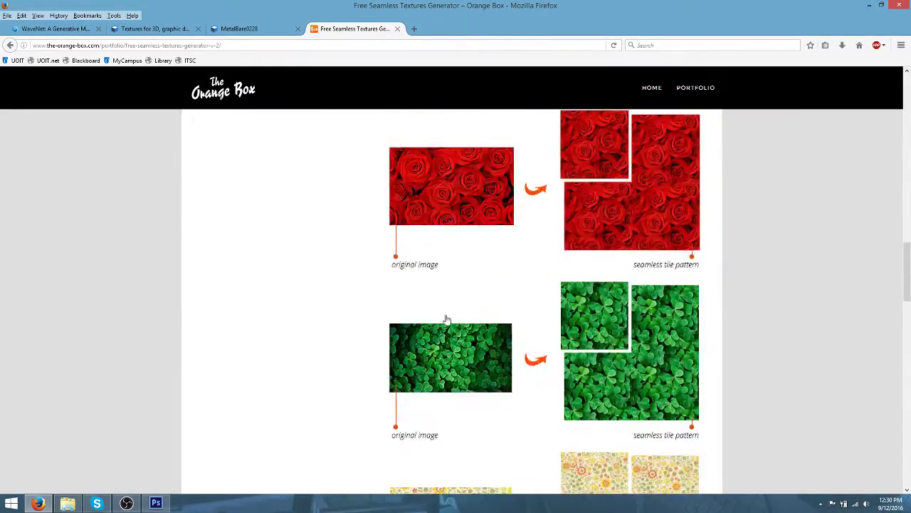
pyautogui.scroll(-12, 378, 285)
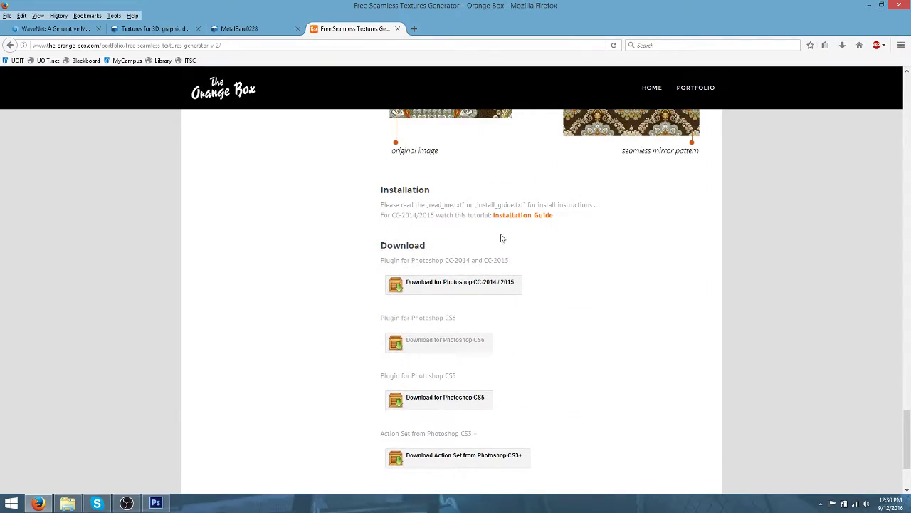
pyautogui.scroll(20, 525, 185)
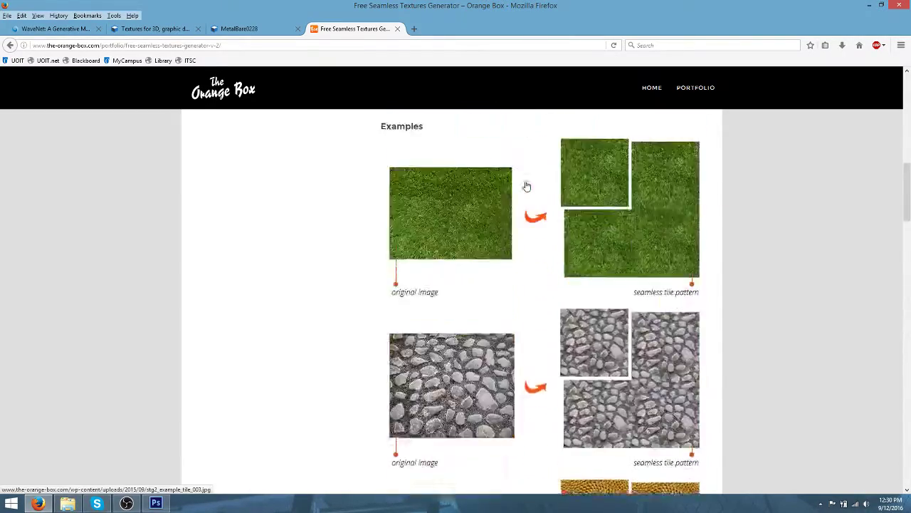
pyautogui.scroll(3, 525, 185)
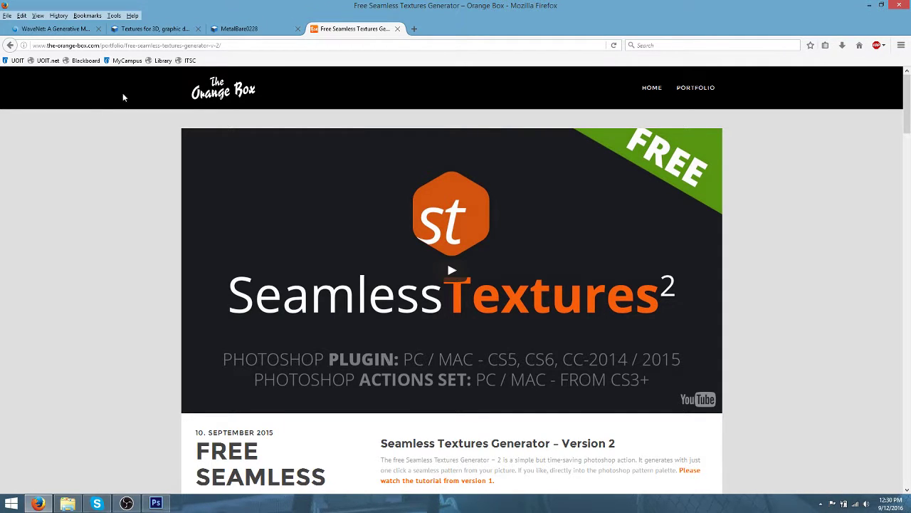
pyautogui.scroll(-9, 128, 206)
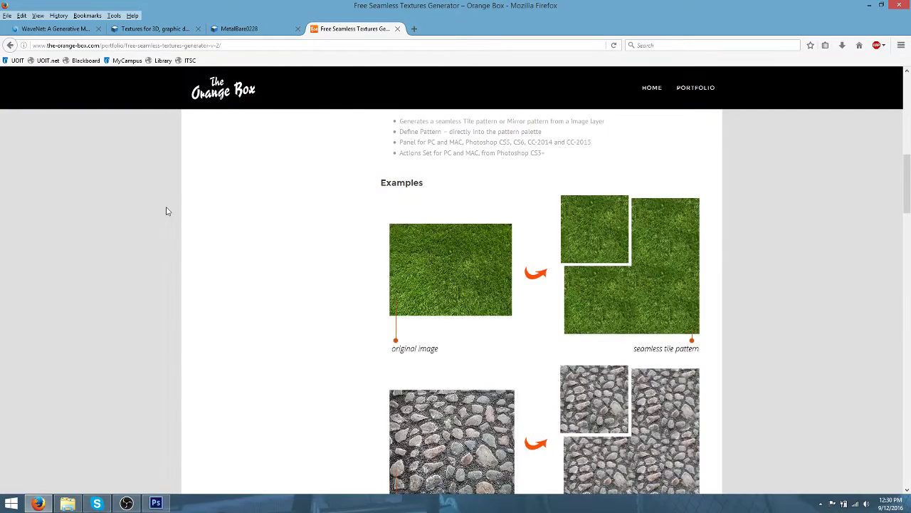
# Move the downloaded TexturesCom ConcreteStucco0125_2_M and MetalBare0228_1_M JPG files from Downloads into the TextureSample folder
pyautogui.click(153, 32)
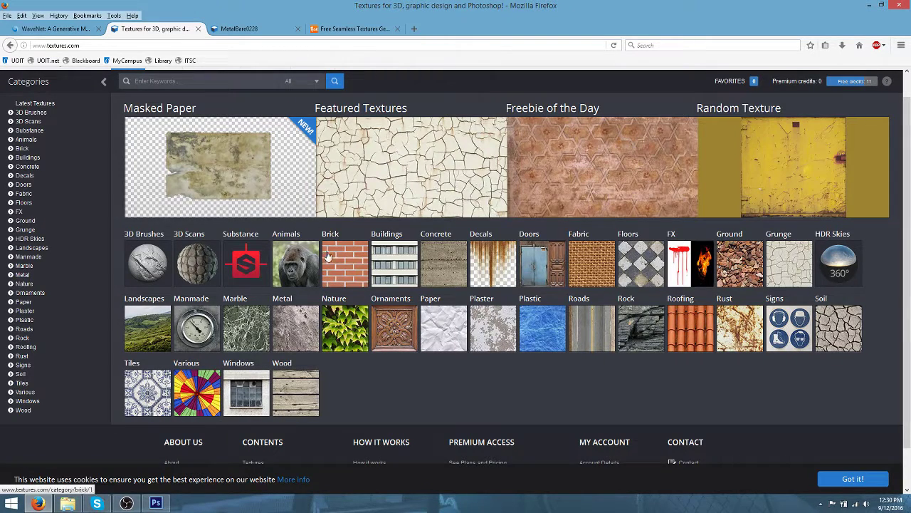
pyautogui.click(68, 502)
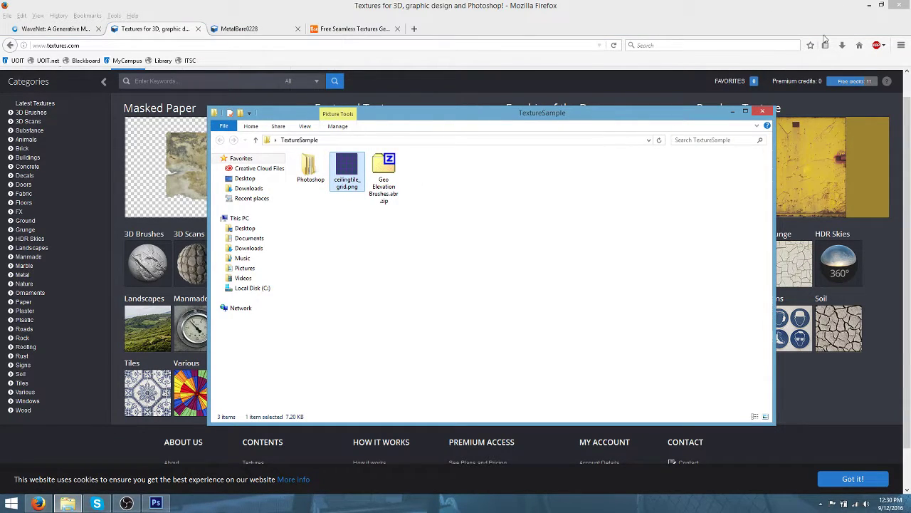
pyautogui.click(843, 44)
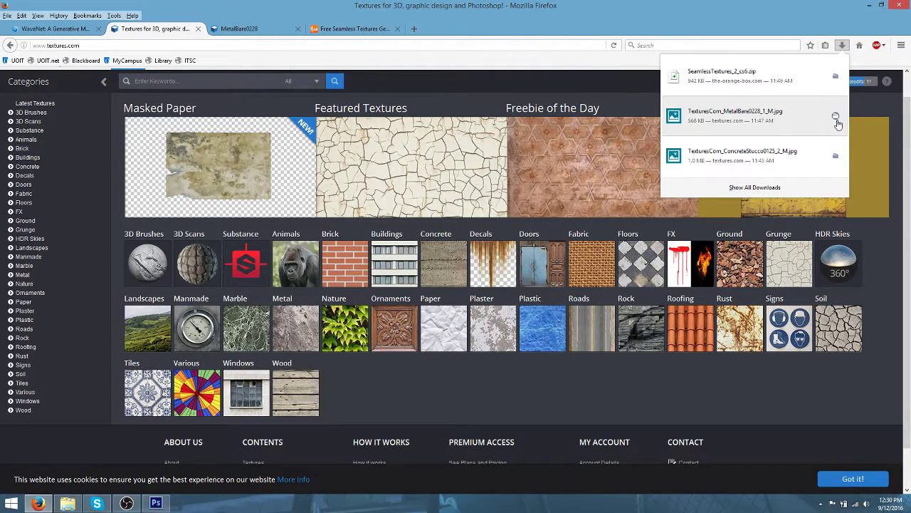
pyautogui.click(837, 121)
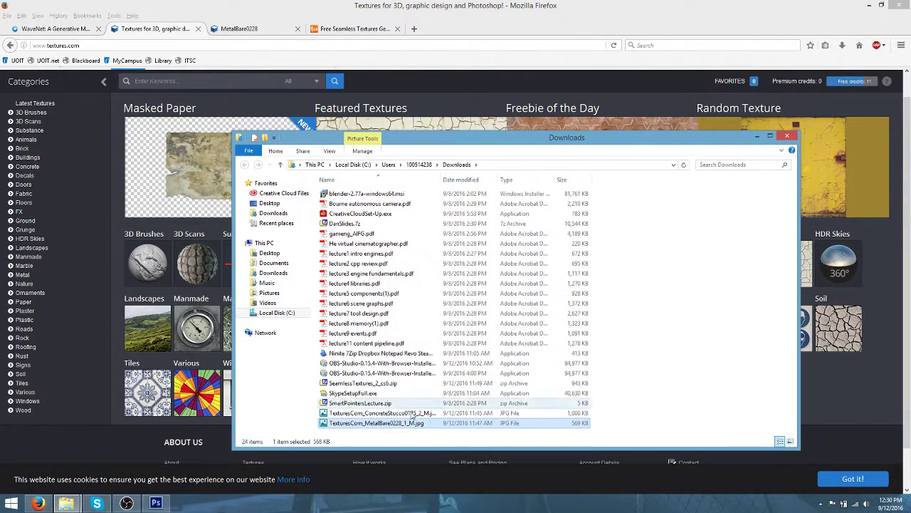
pyautogui.keyDown('ctrl'); pyautogui.click(393, 419); pyautogui.keyUp('ctrl')
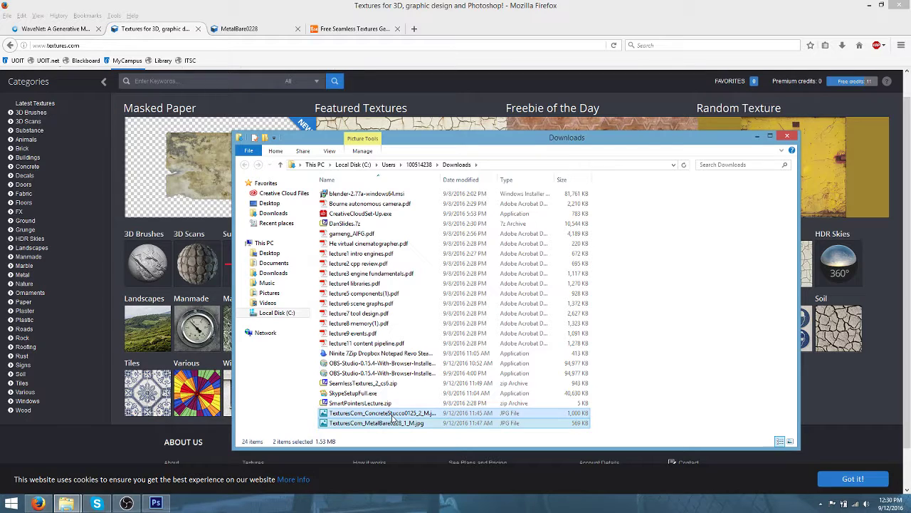
pyautogui.click(70, 502)
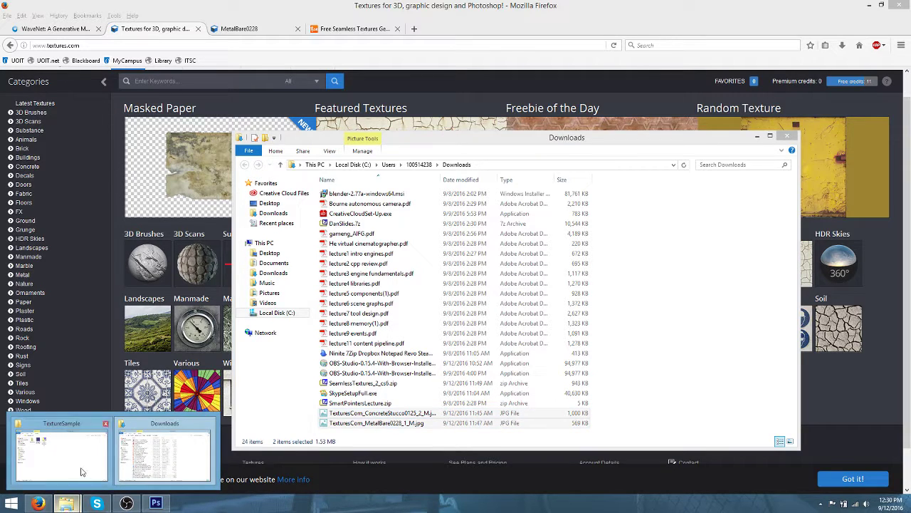
pyautogui.click(81, 471)
pyautogui.hotkey('ctrl', 'v')
pyautogui.click(458, 303)
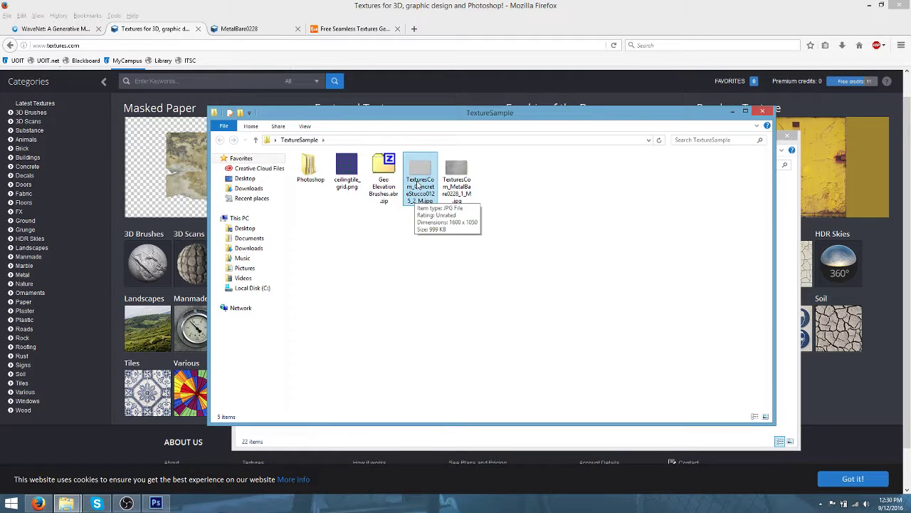
# Open the ConcreteStucco0125_2_M texture in Adobe Photoshop CS6 without making it the default app for .jpg files
pyautogui.rightClick(417, 184)
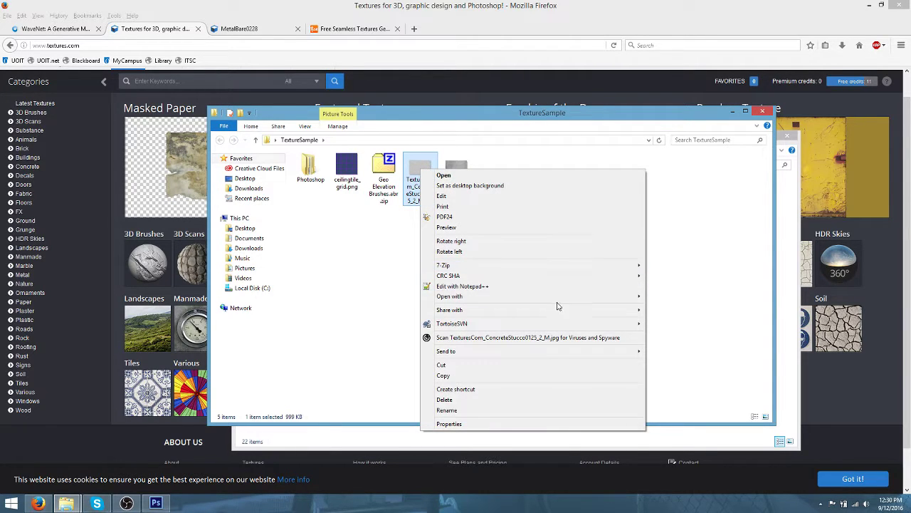
pyautogui.moveTo(570, 305)
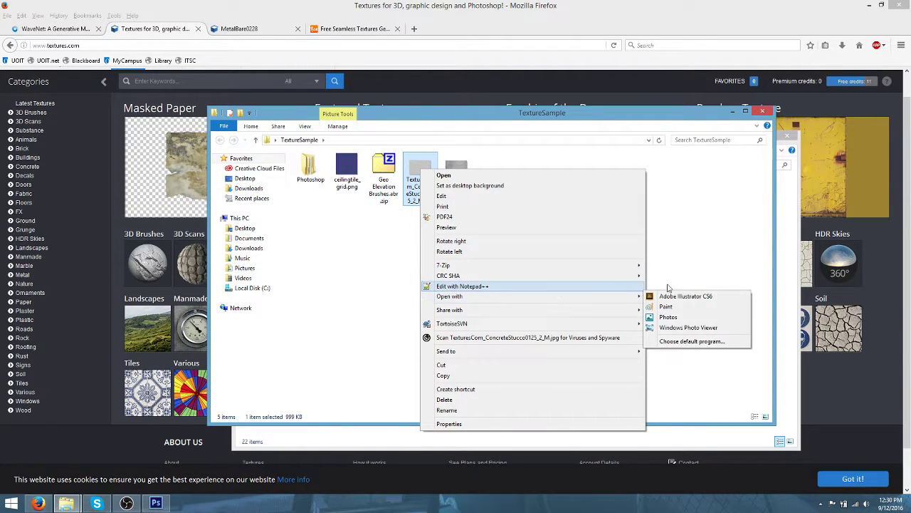
pyautogui.click(687, 340)
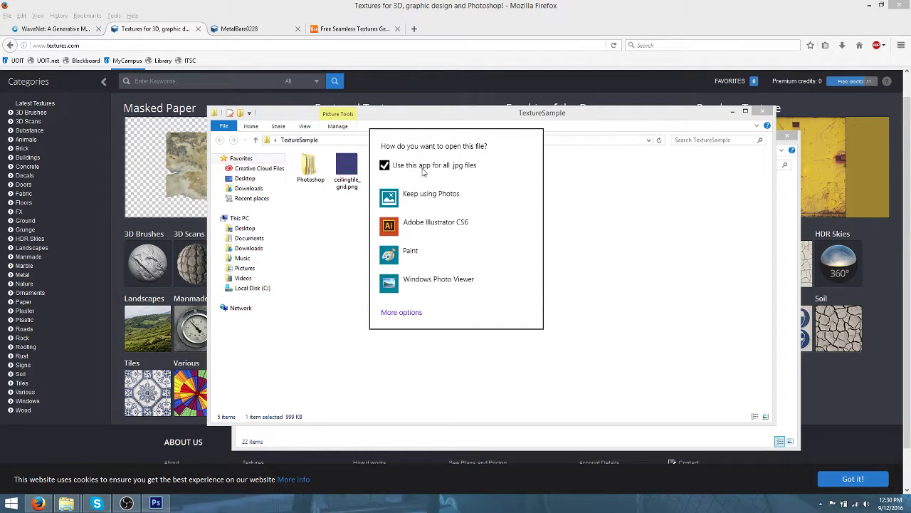
pyautogui.click(423, 167)
pyautogui.click(438, 313)
pyautogui.scroll(-2, 427, 299)
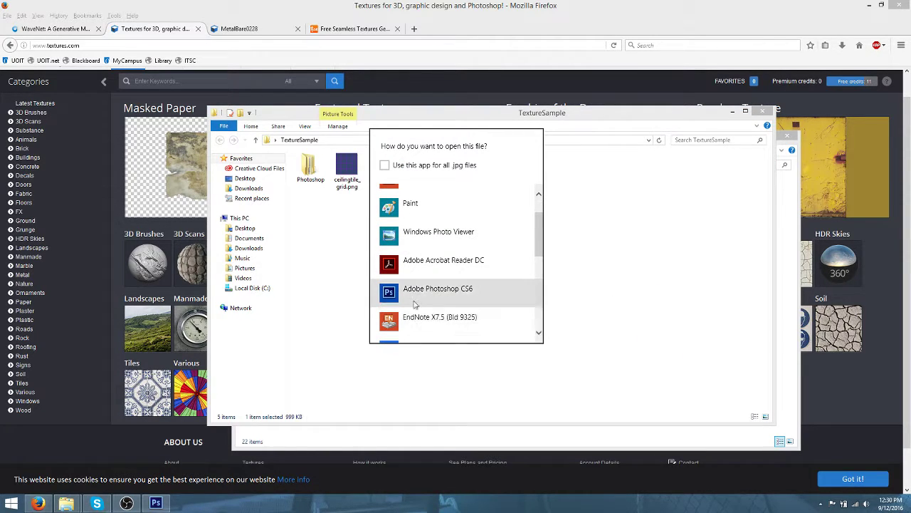
pyautogui.click(424, 292)
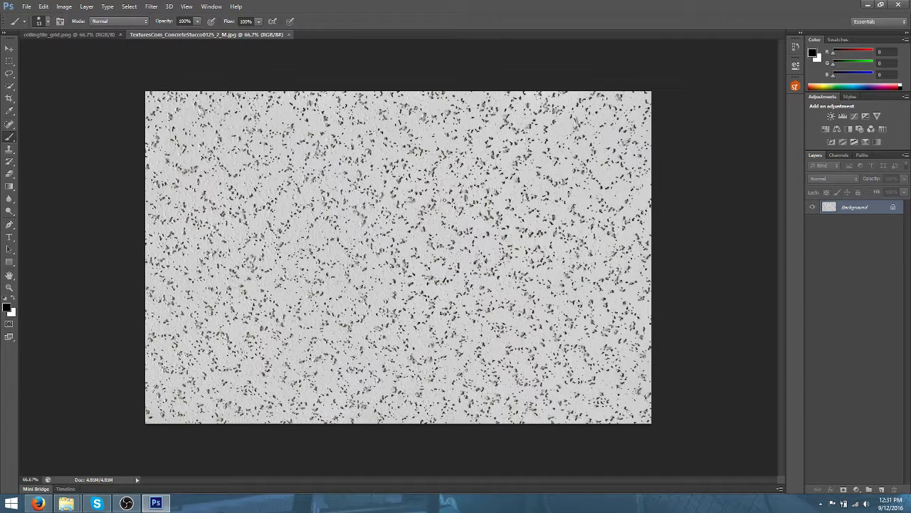
# Select a large square area of the concrete stucco texture with the Rectangular Marquee tool
pyautogui.click(9, 61)
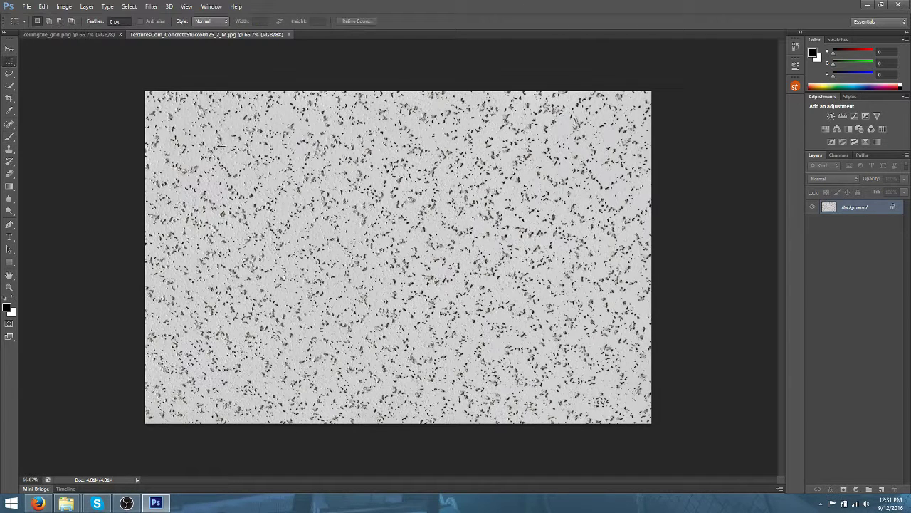
pyautogui.moveTo(217, 112); pyautogui.dragTo(658, 390)
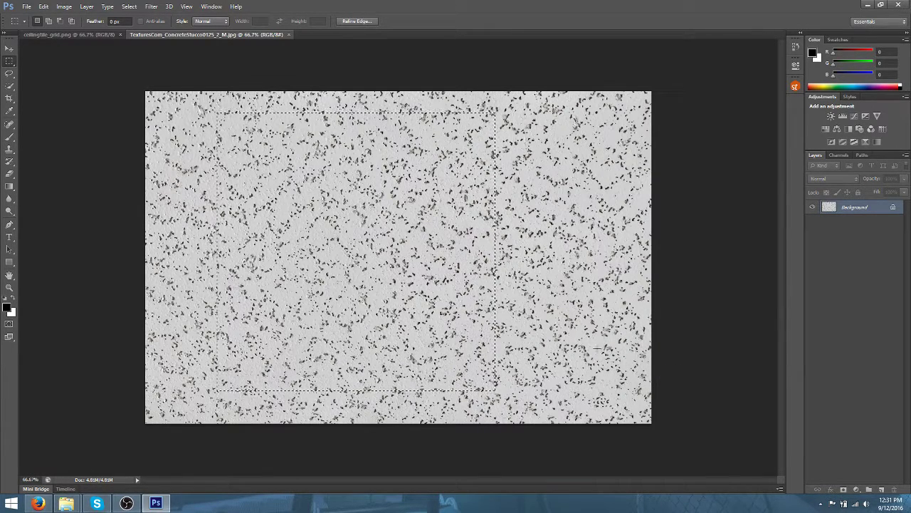
pyautogui.click(30, 8)
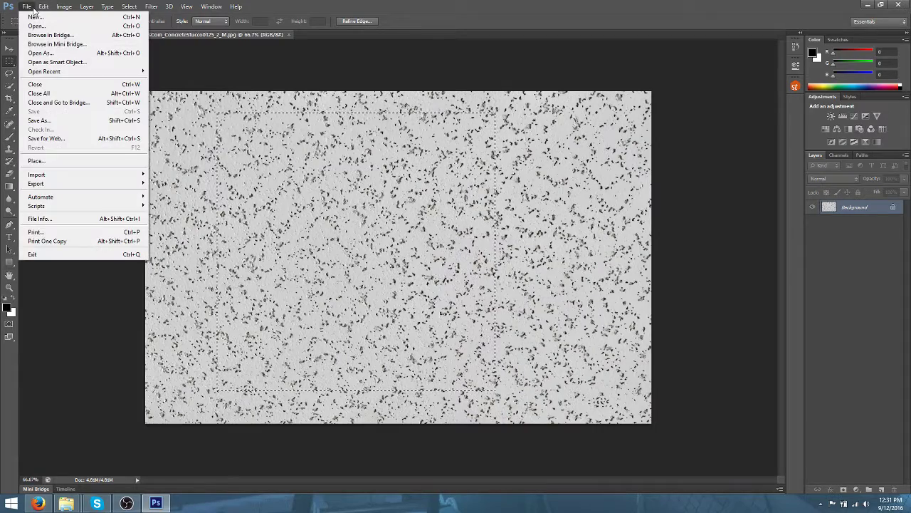
pyautogui.click(36, 25)
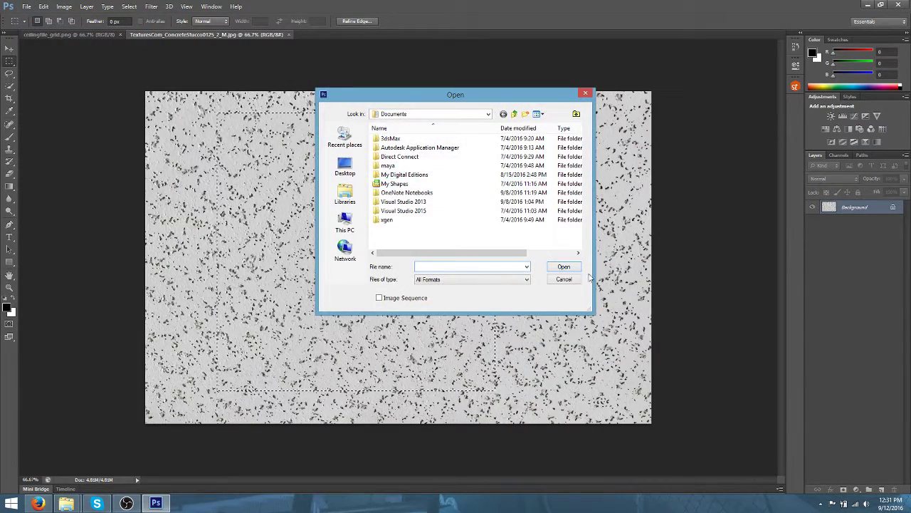
pyautogui.click(573, 280)
# Create a new blank square document with a white background for the selected texture area
pyautogui.click(26, 6)
pyautogui.click(36, 20)
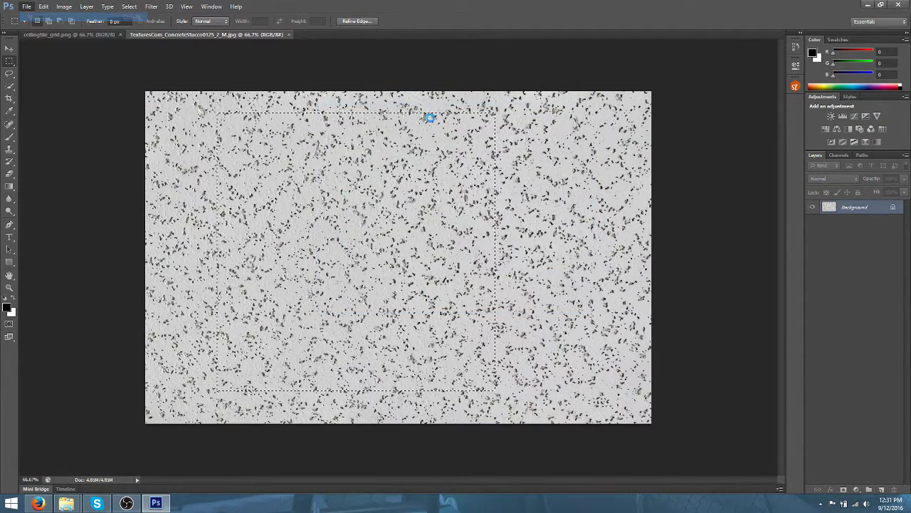
pyautogui.click(551, 131)
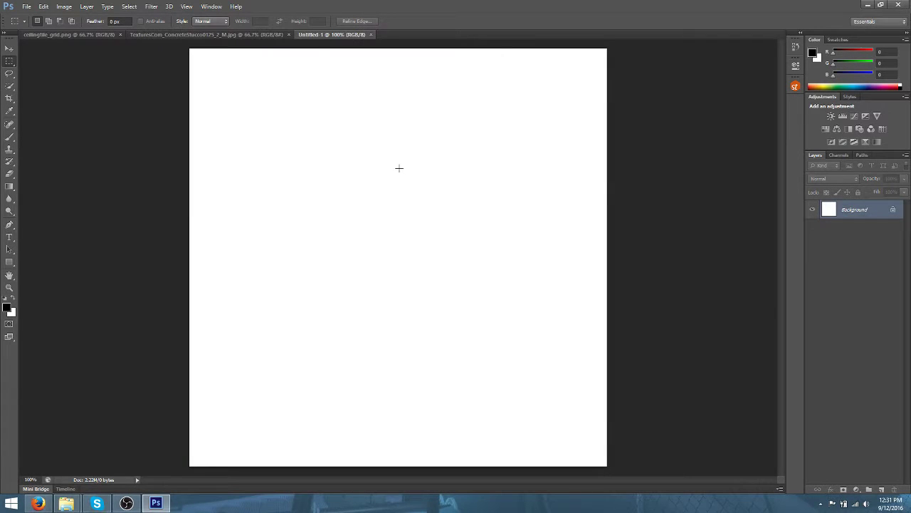
# Paste the copied concrete texture into the new document and generate a seamless version with the SeamlessTextures Tile option
pyautogui.hotkey('ctrl', 'v')
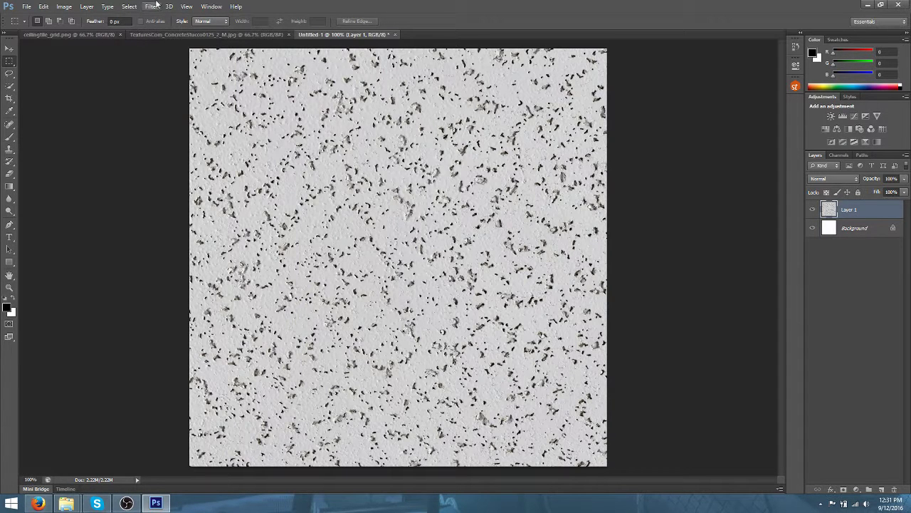
pyautogui.click(795, 86)
pyautogui.click(701, 161)
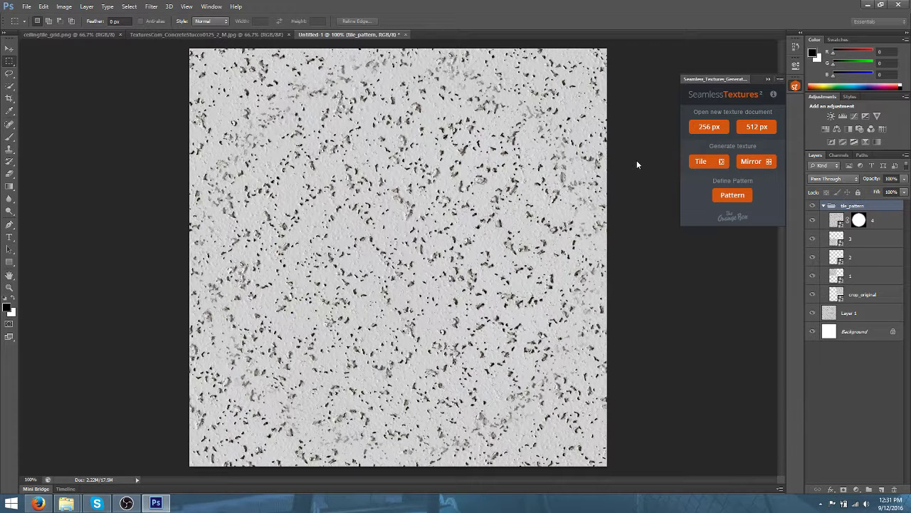
pyautogui.click(795, 86)
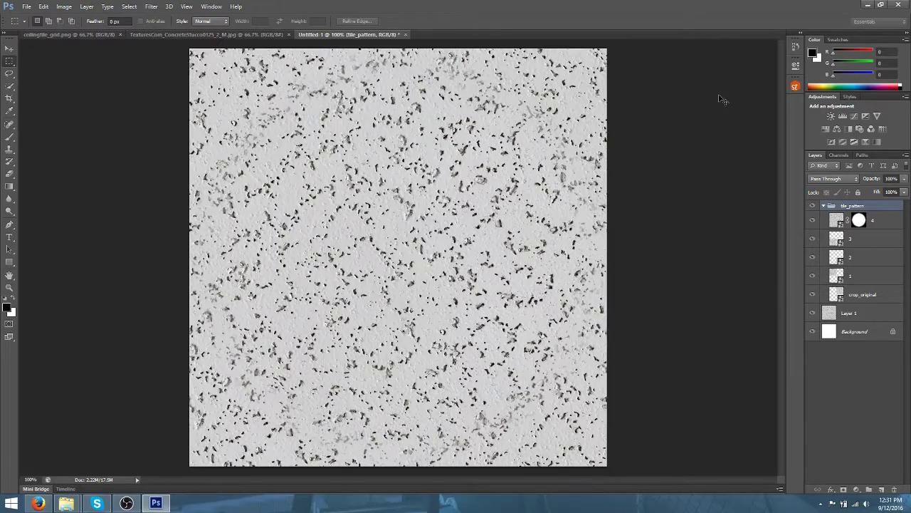
# Inspect the generated texture, then merge layers 4, 3, 2, 1 and crop_original inside the tile_pattern group into one layer
pyautogui.hotkey('ctrl', '=')
pyautogui.scroll(3, 567, 158)
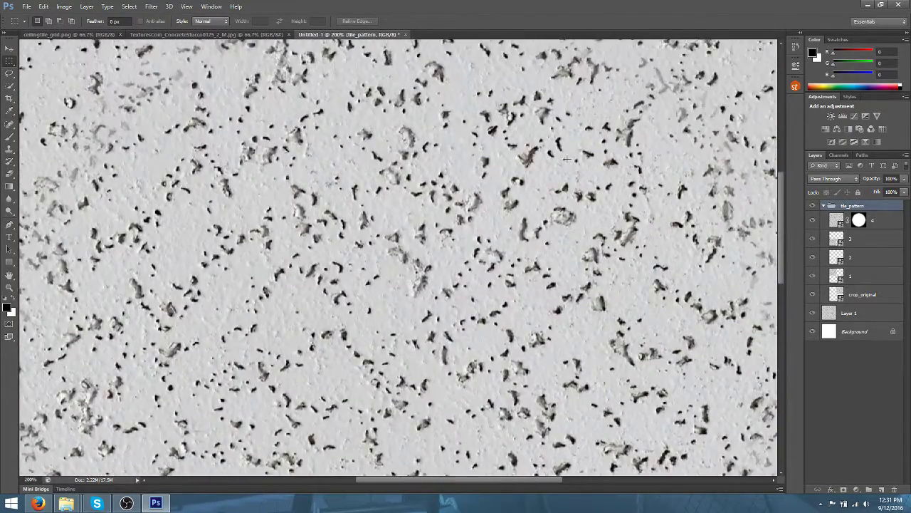
pyautogui.scroll(3, 568, 158)
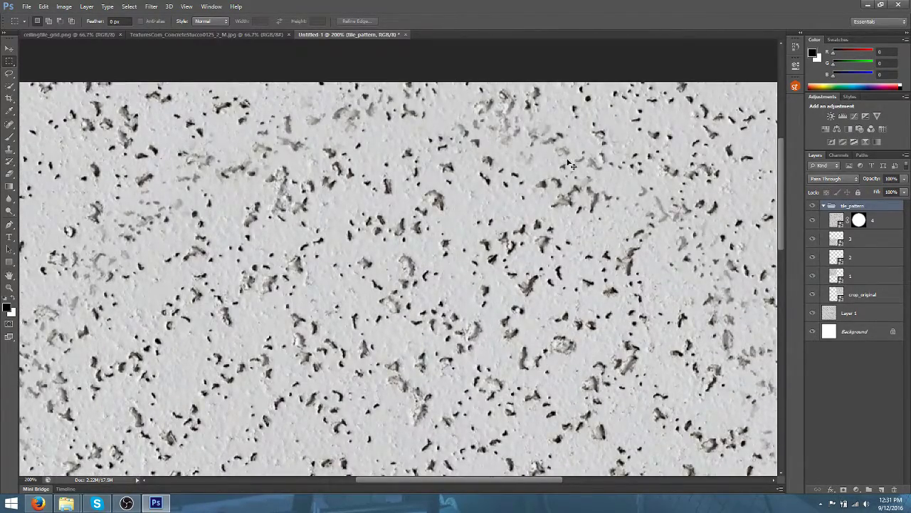
pyautogui.hotkey('ctrl', '-')
pyautogui.hotkey('ctrl', '-')
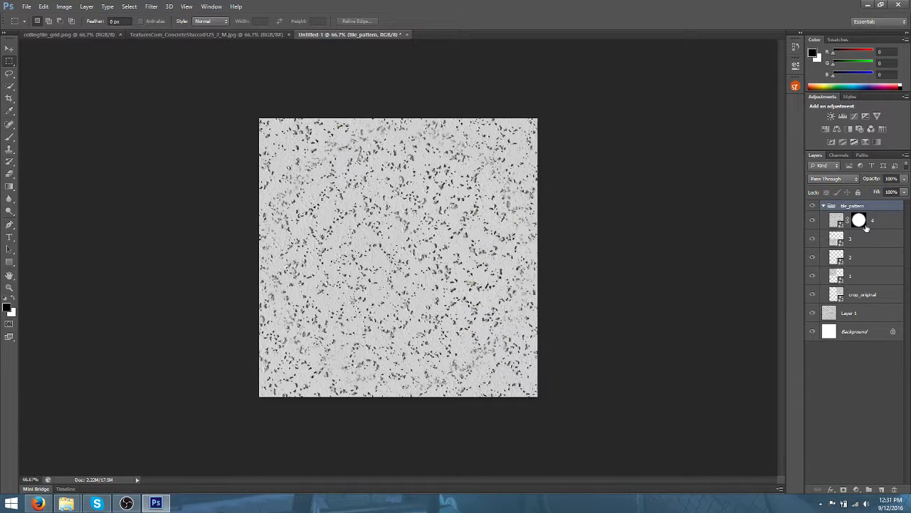
pyautogui.click(879, 228)
pyautogui.rightClick(867, 267)
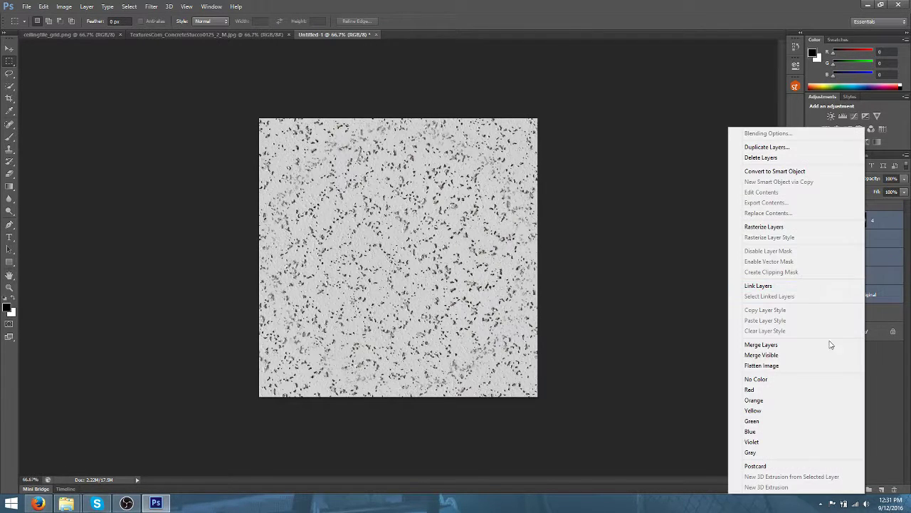
pyautogui.click(802, 346)
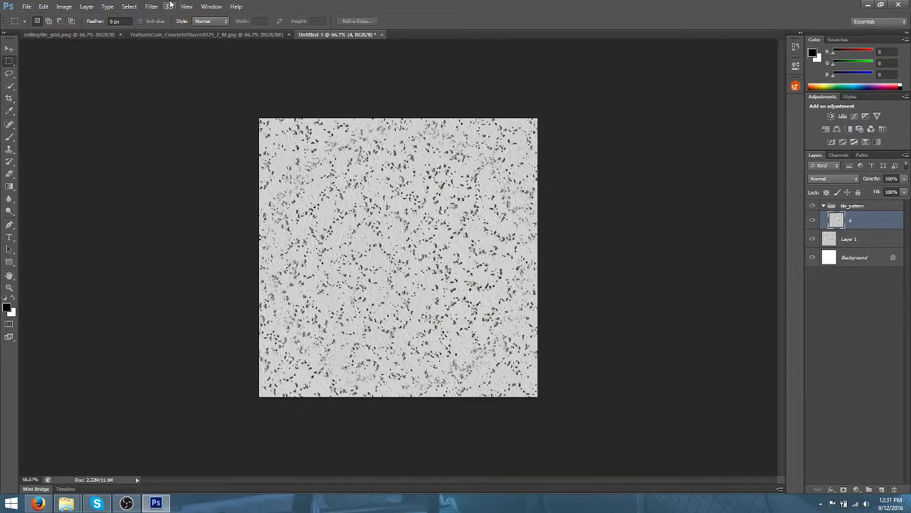
pyautogui.click(64, 6)
pyautogui.moveTo(83, 32)
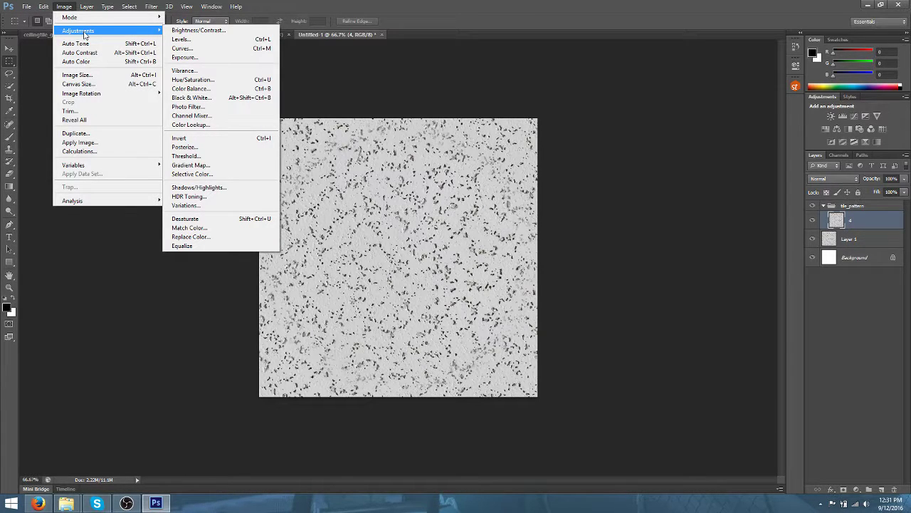
pyautogui.click(184, 39)
pyautogui.moveTo(411, 114); pyautogui.dragTo(610, 111)
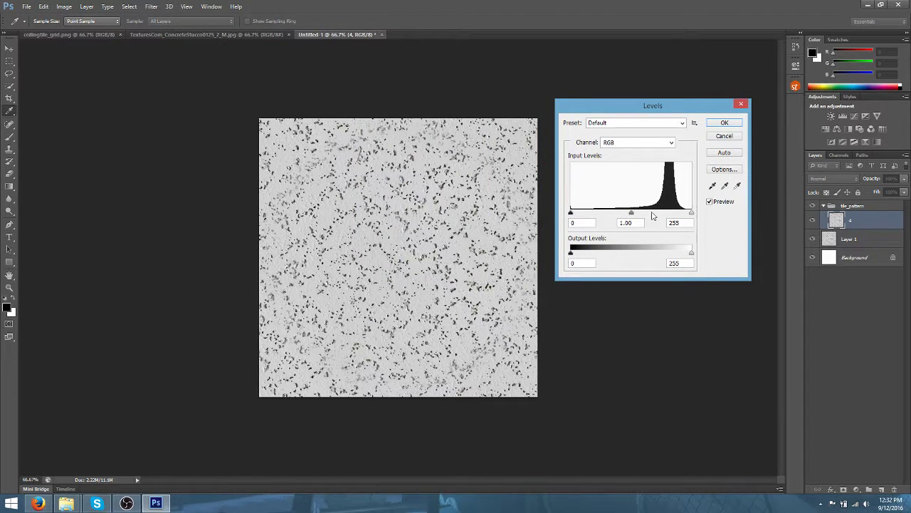
pyautogui.moveTo(631, 213)
pyautogui.mouseDown()
pyautogui.moveTo(657, 213)
pyautogui.moveTo(623, 213)
pyautogui.mouseUp()
pyautogui.moveTo(691, 216)
pyautogui.mouseDown()
pyautogui.moveTo(662, 213)
pyautogui.moveTo(684, 213)
pyautogui.mouseUp()
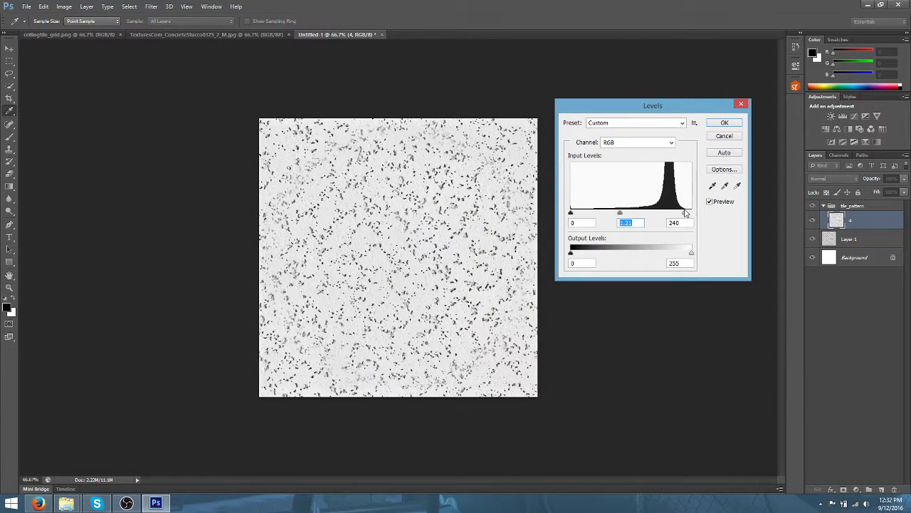
pyautogui.moveTo(621, 213)
pyautogui.mouseDown()
pyautogui.moveTo(652, 213)
pyautogui.moveTo(607, 214)
pyautogui.moveTo(638, 214)
pyautogui.mouseUp()
pyautogui.moveTo(571, 214); pyautogui.dragTo(629, 214)
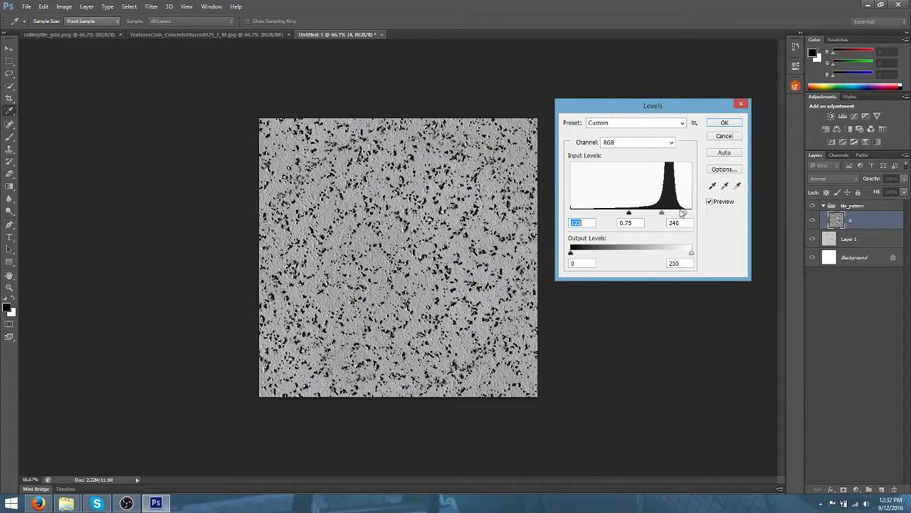
pyautogui.moveTo(686, 215); pyautogui.dragTo(665, 213)
pyautogui.click(736, 136)
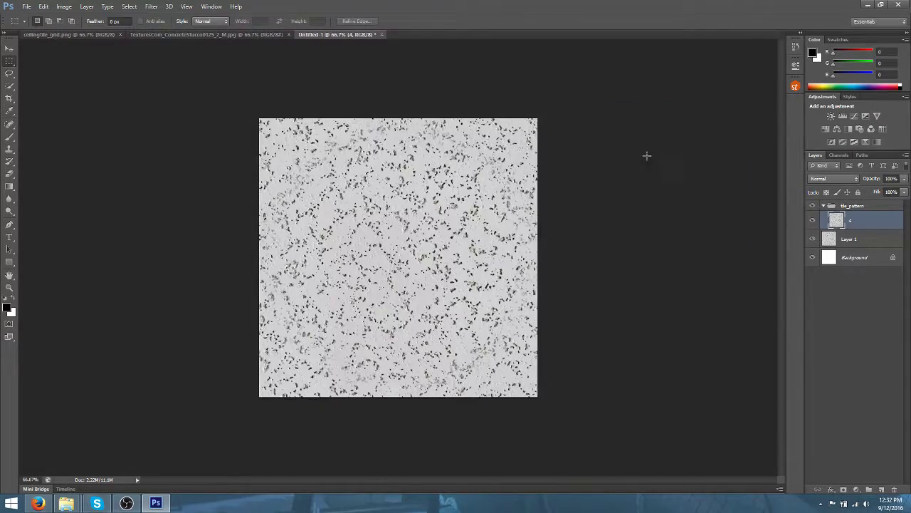
# Copy the entire merged seamless texture and add a new empty layer above the background in ceilingtile_grid.png
pyautogui.scroll(4, 643, 158)
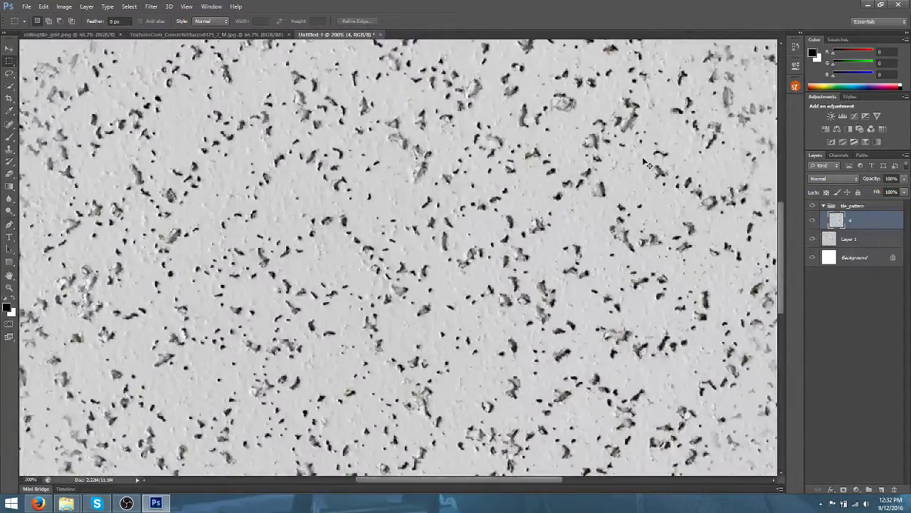
pyautogui.scroll(-3, 645, 160)
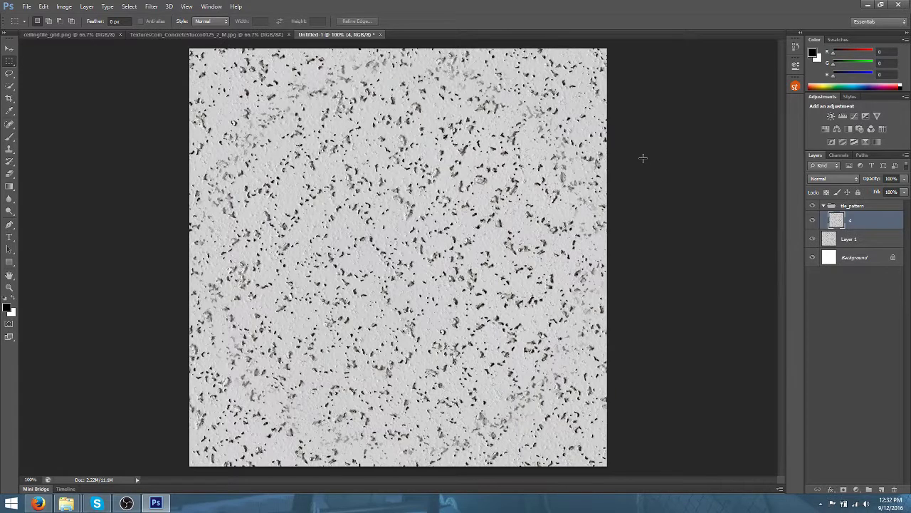
pyautogui.hotkey('ctrl', 'a')
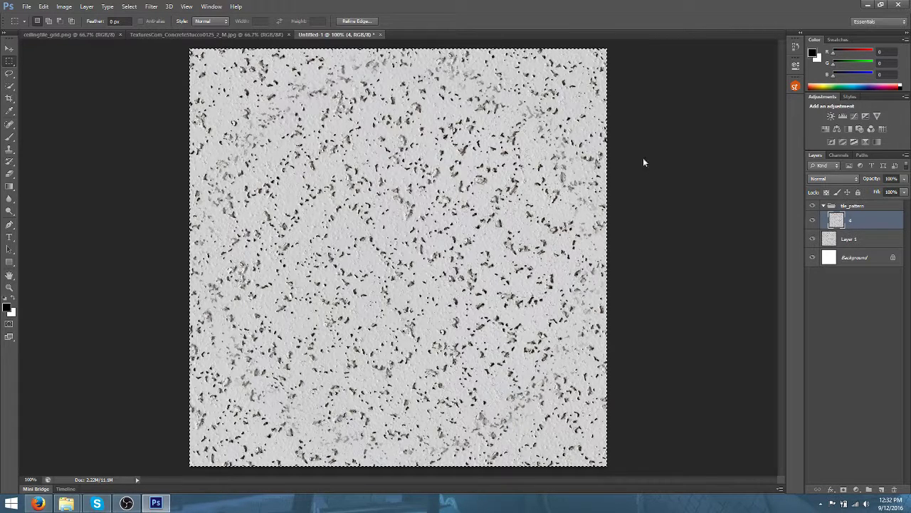
pyautogui.click(68, 36)
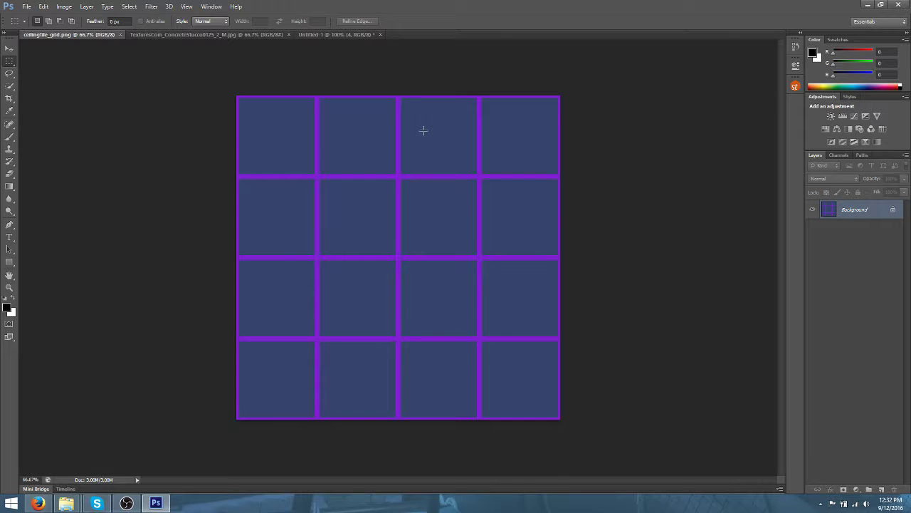
pyautogui.click(882, 490)
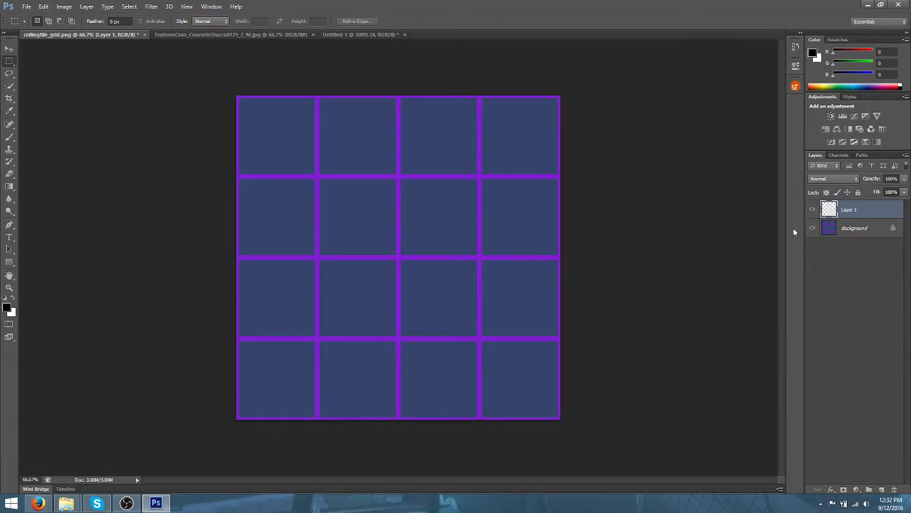
# Duplicate the Background layer as Background copy, place it above Layer 1, and set its blend mode to Multiply
pyautogui.click(846, 229)
pyautogui.rightClick(848, 233)
pyautogui.click(819, 248)
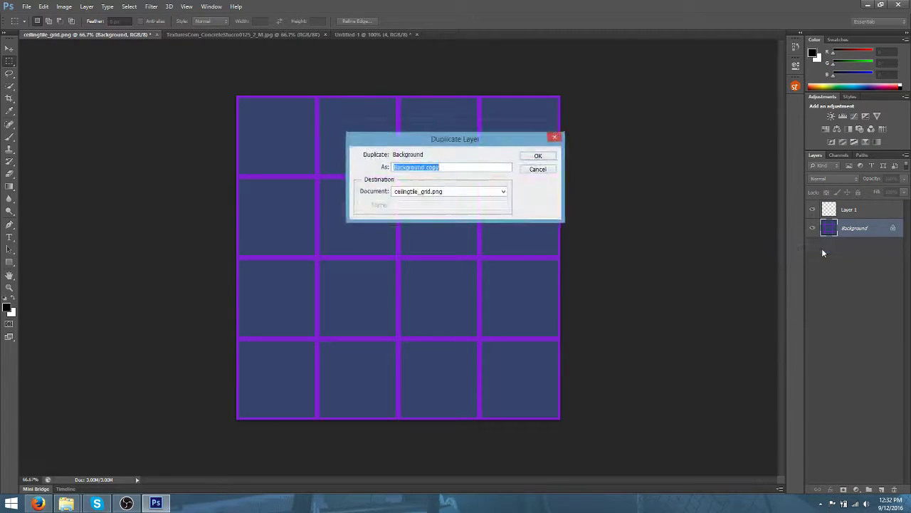
pyautogui.press('Return')
pyautogui.moveTo(860, 235); pyautogui.dragTo(858, 205)
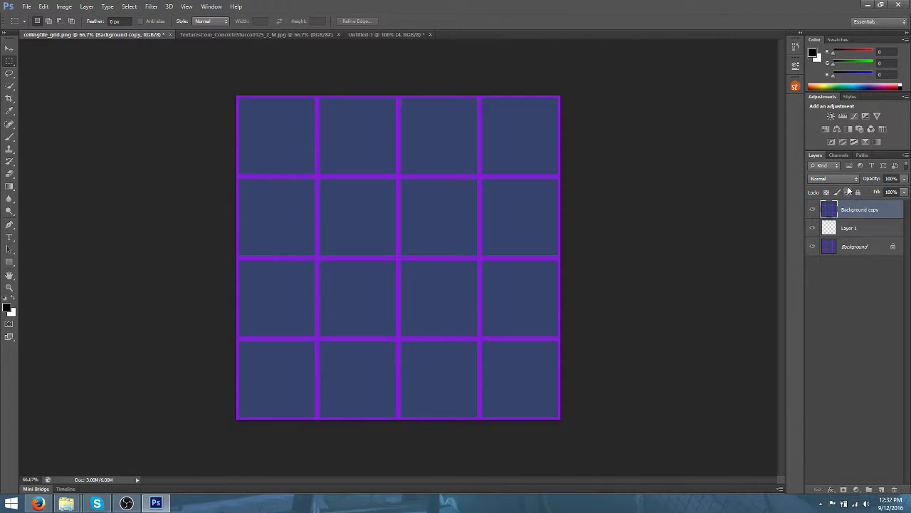
pyautogui.click(847, 179)
pyautogui.click(836, 219)
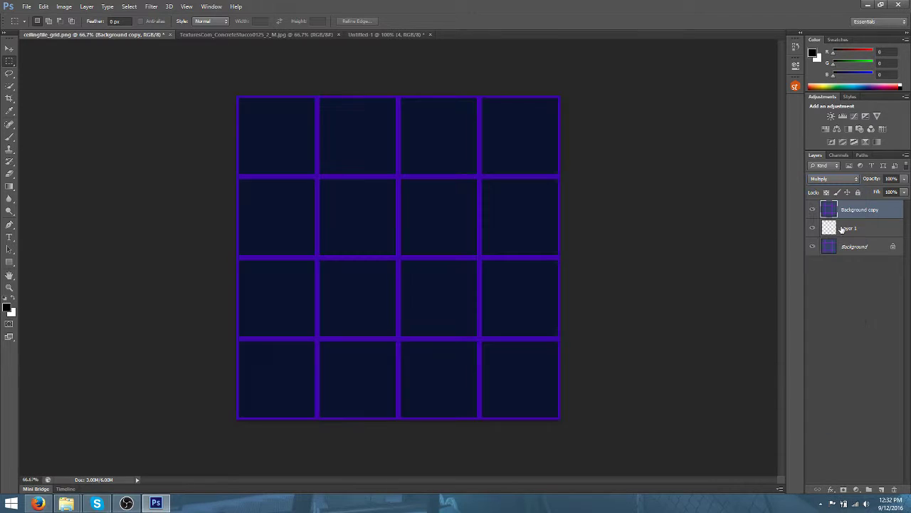
# Paste the seamless concrete texture onto Layer 1 and align it with the upper-left corner of the tile grid
pyautogui.click(847, 230)
pyautogui.hotkey('ctrl', 'v')
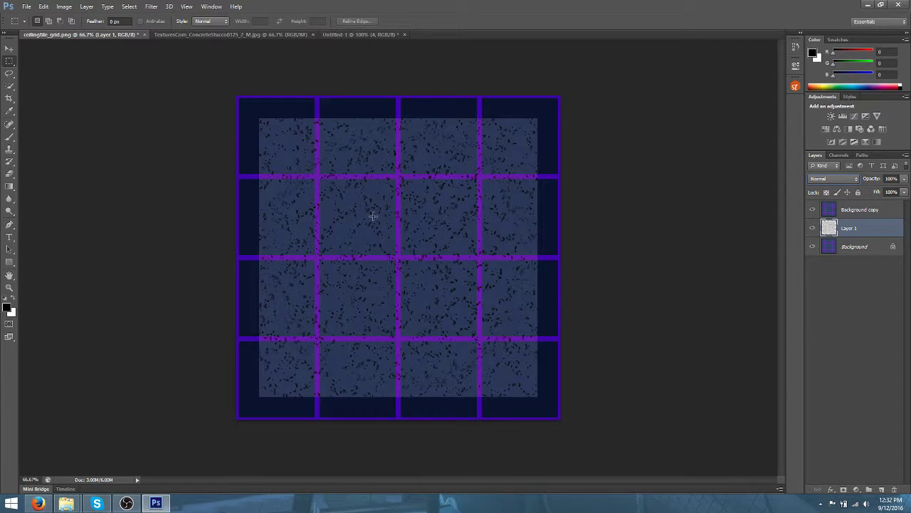
pyautogui.hotkey('ctrl', '+')
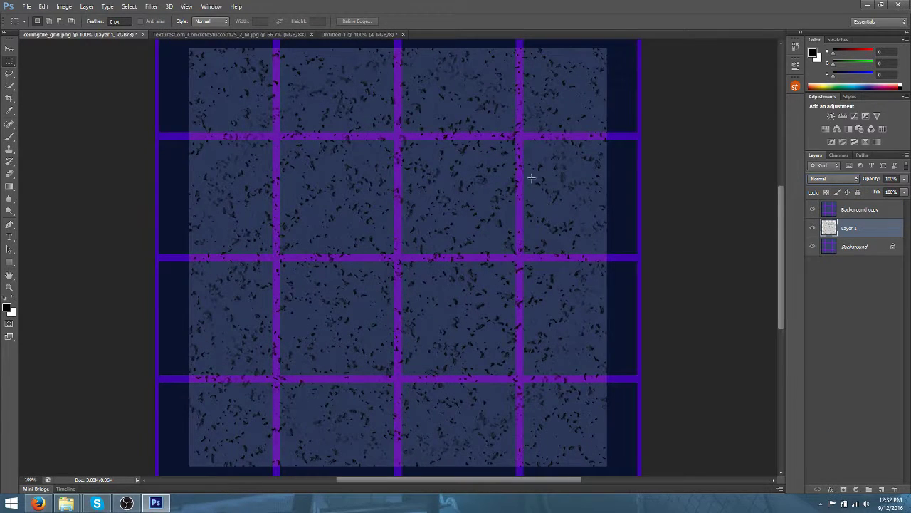
pyautogui.click(9, 48)
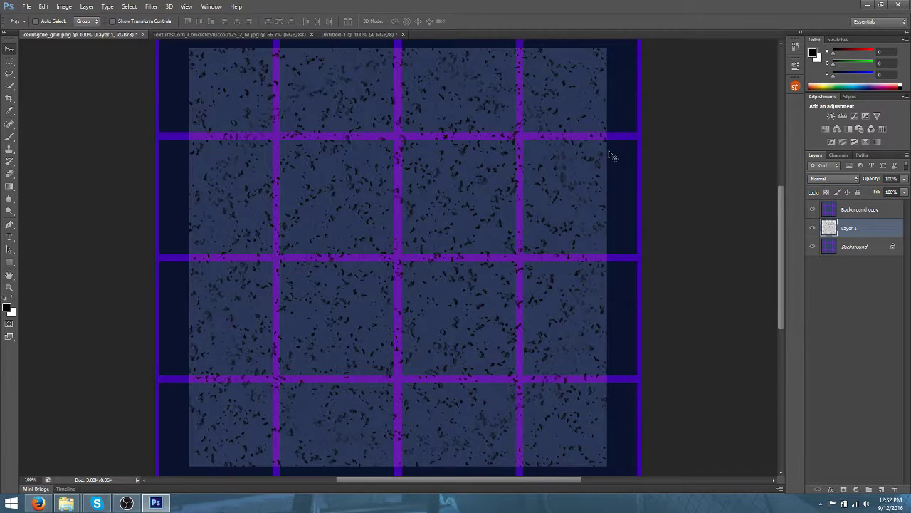
pyautogui.scroll(2, 612, 155)
pyautogui.hotkey('ctrl', '-')
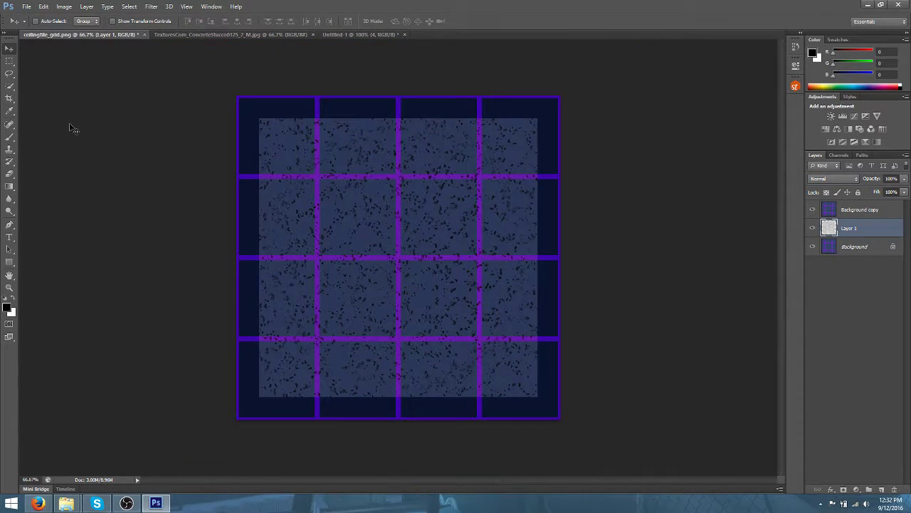
pyautogui.moveTo(367, 231); pyautogui.dragTo(342, 204)
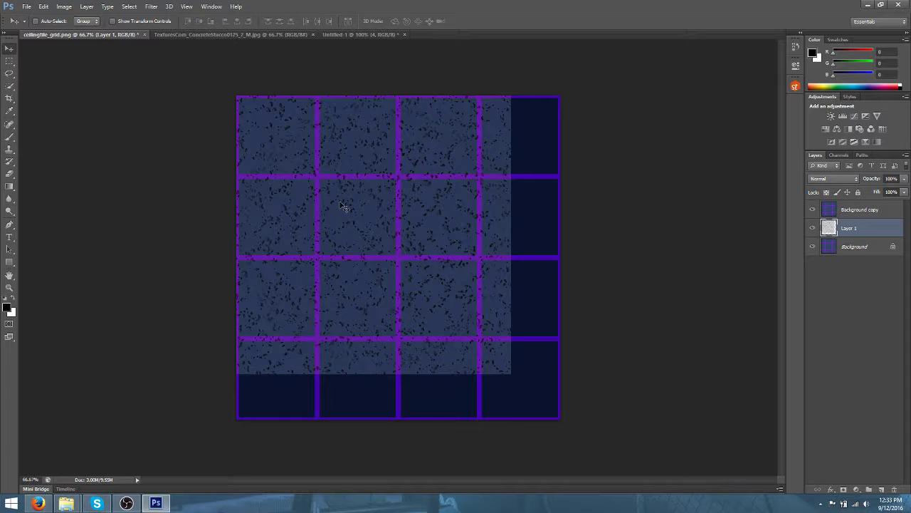
# Try to move the whole ConcreteStucco0125_2_M image into the ceilingtile_grid.png document with the Move tool
pyautogui.hotkey('ctrl', '+')
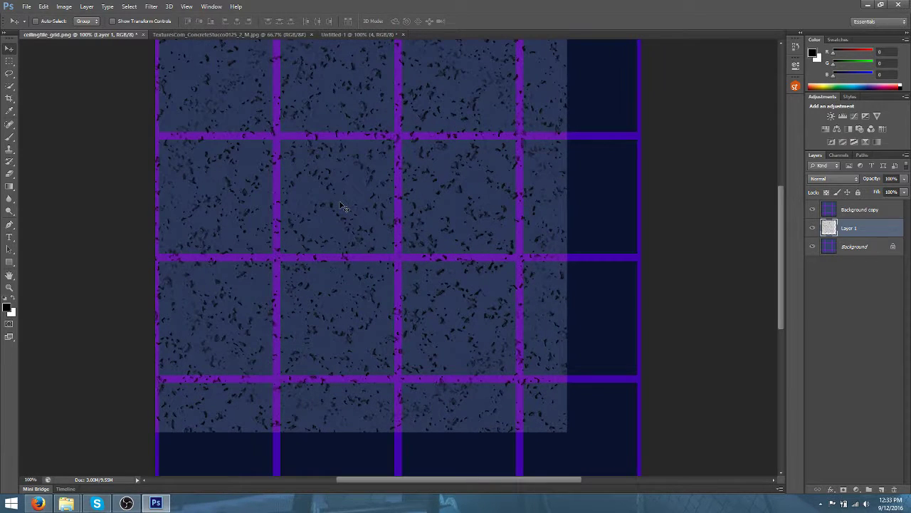
pyautogui.scroll(1, 342, 206)
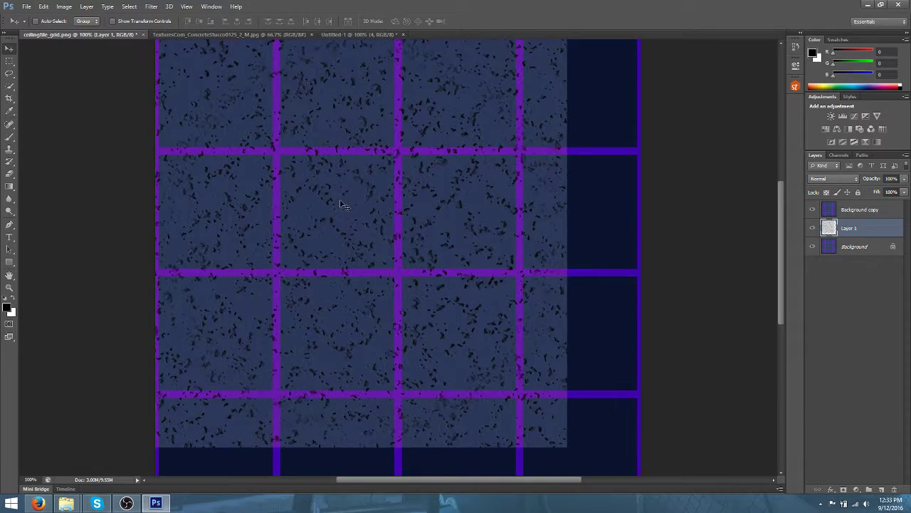
pyautogui.click(197, 34)
pyautogui.hotkey('ctrl', 'd')
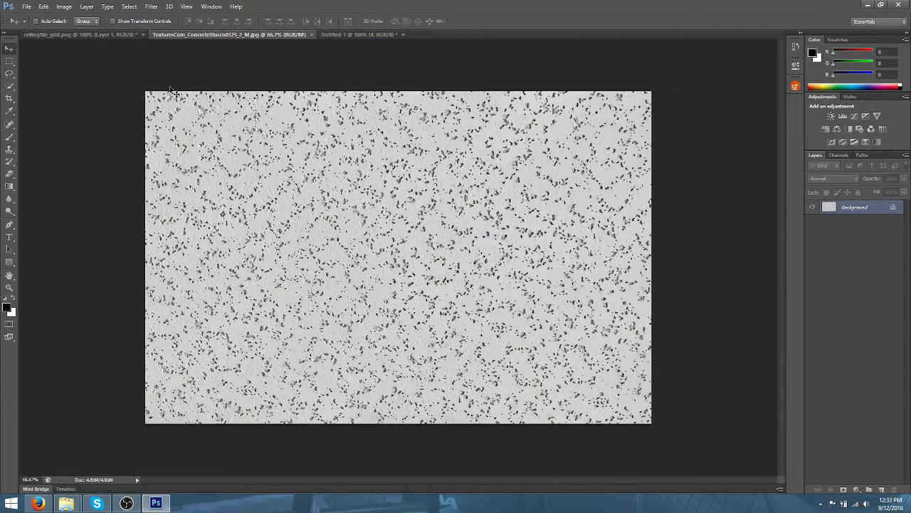
pyautogui.hotkey('ctrl', 'a')
pyautogui.moveTo(174, 93); pyautogui.dragTo(71, 32)
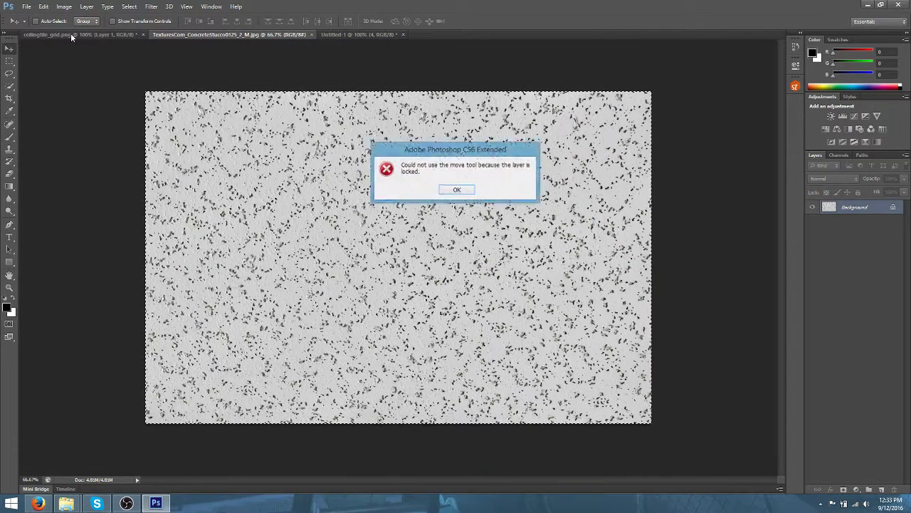
pyautogui.click(453, 189)
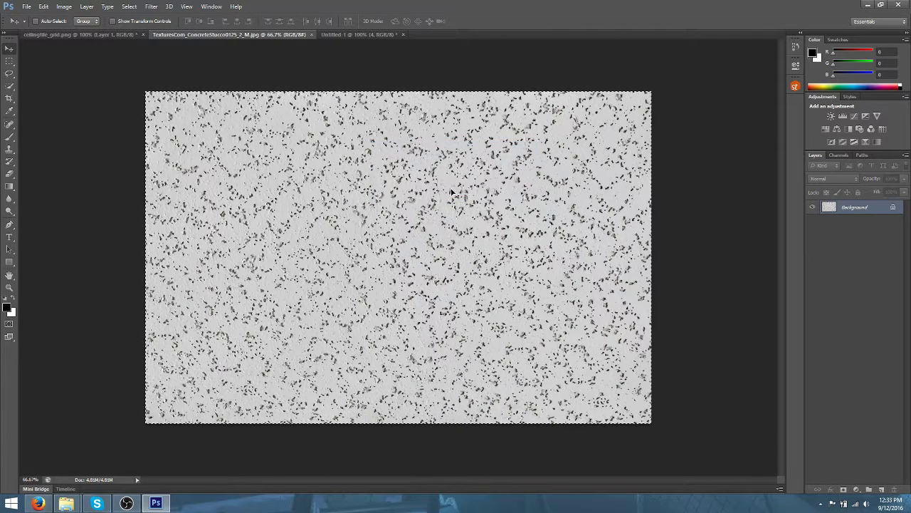
pyautogui.moveTo(434, 183); pyautogui.dragTo(159, 90)
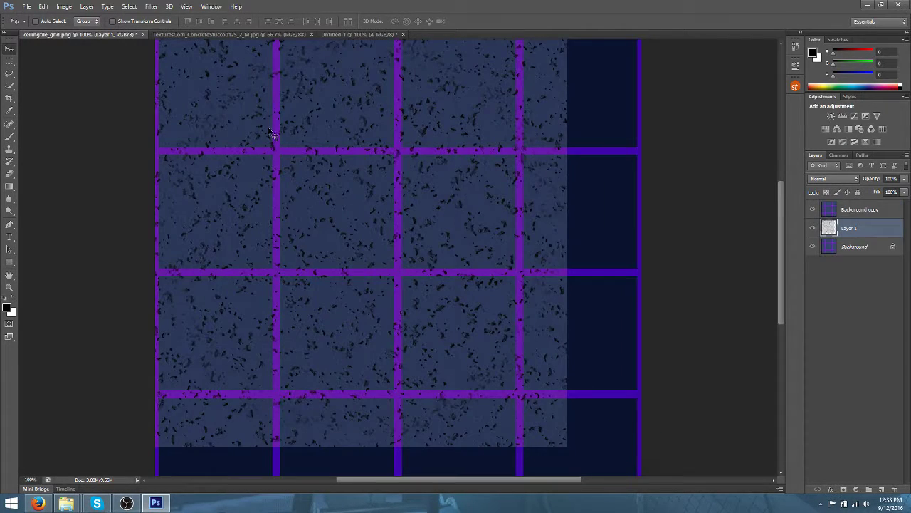
# Delete the concrete texture layer, Layer 1, from ceilingtile_grid.png and select the Background copy layer
pyautogui.hotkey('ctrl', '-')
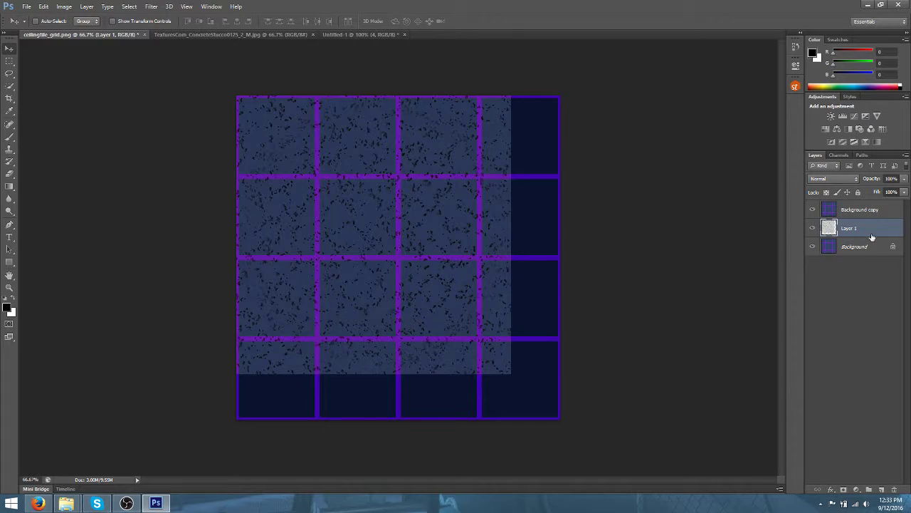
pyautogui.hotkey('ctrl', 'z')
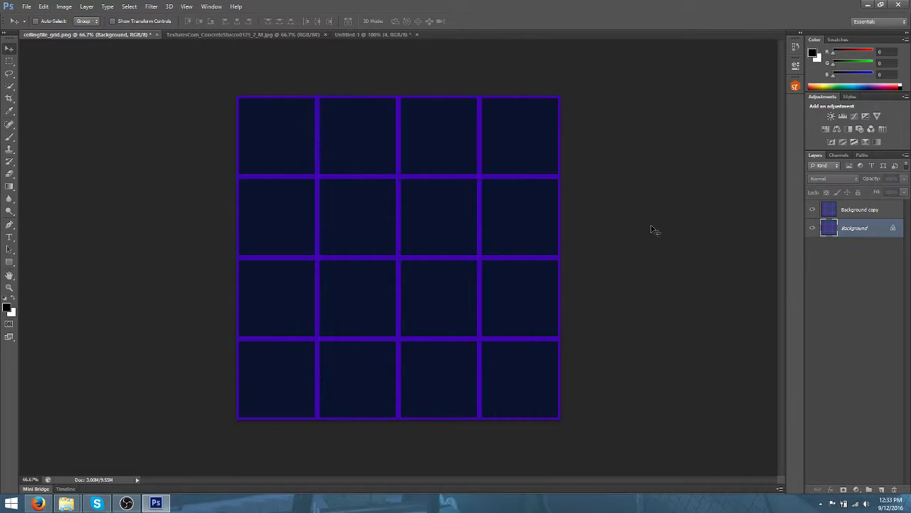
pyautogui.click(827, 204)
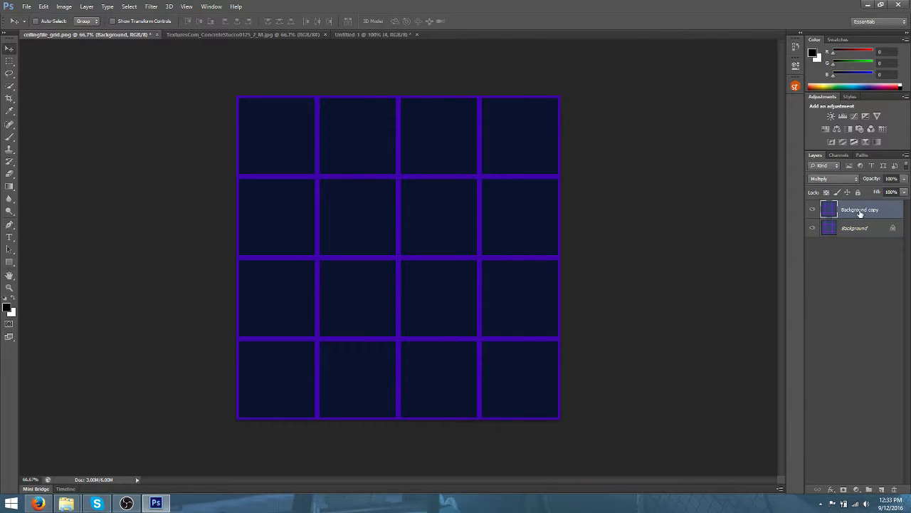
# Undo the deletion of Layer 1, lower the Background copy layer's opacity to 36%, and select Layer 1
pyautogui.hotkey('ctrl', 'z')
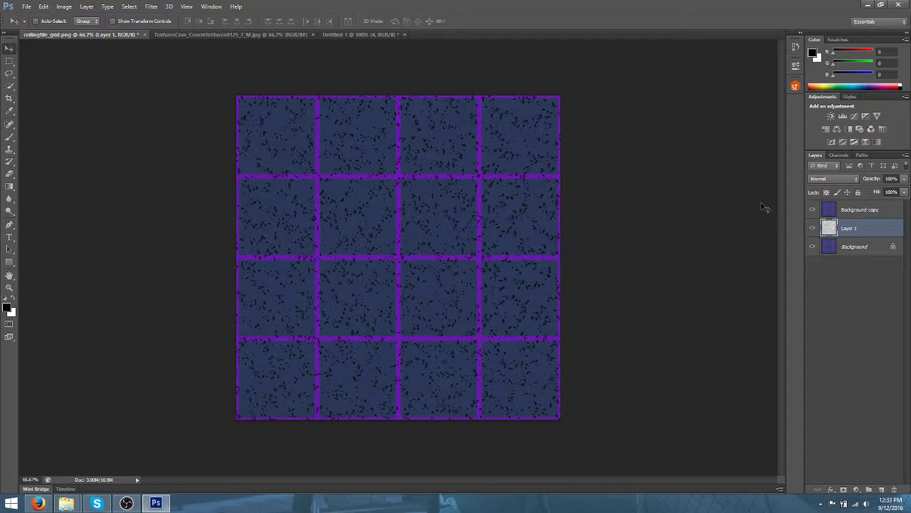
pyautogui.click(860, 210)
pyautogui.click(906, 180)
pyautogui.moveTo(906, 189); pyautogui.dragTo(874, 189)
pyautogui.click(857, 228)
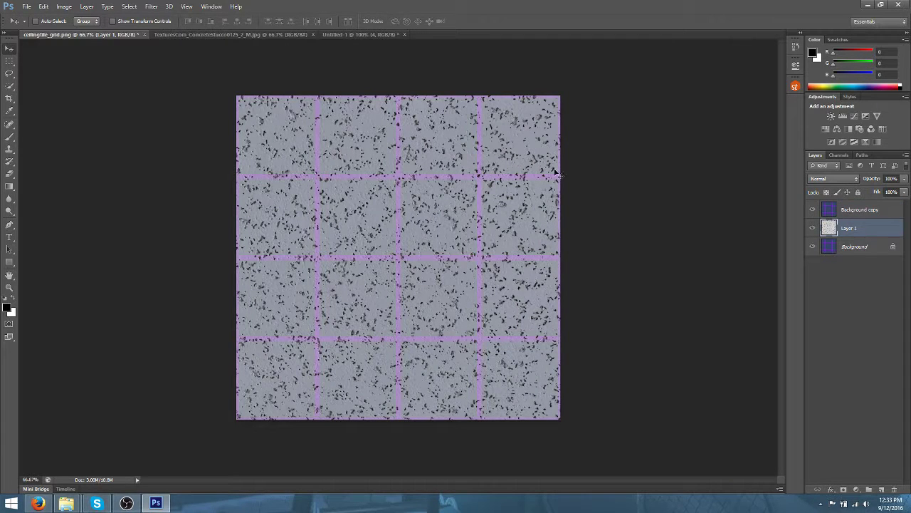
pyautogui.click(64, 7)
pyautogui.moveTo(44, 7)
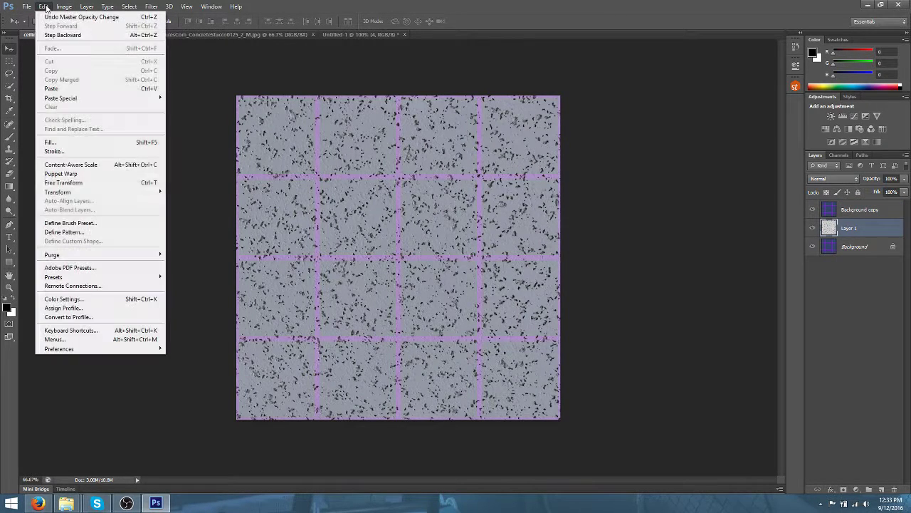
pyautogui.moveTo(158, 189)
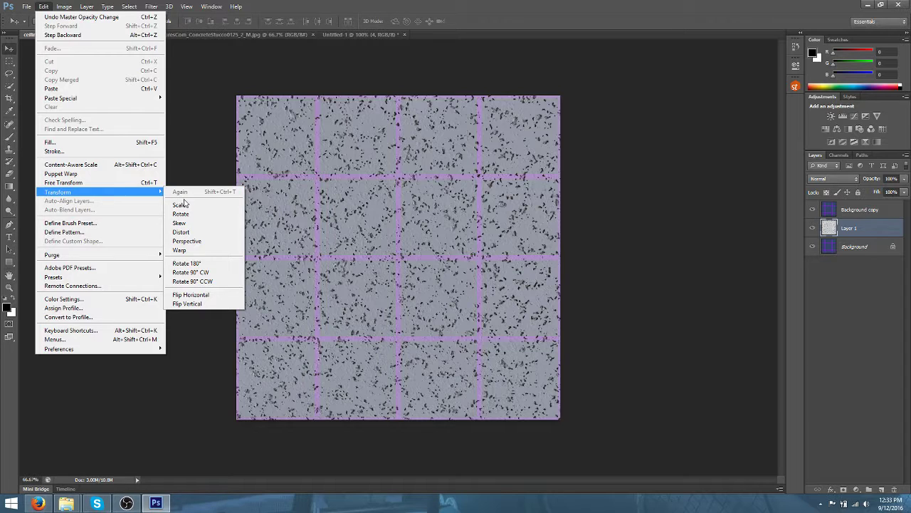
pyautogui.click(180, 205)
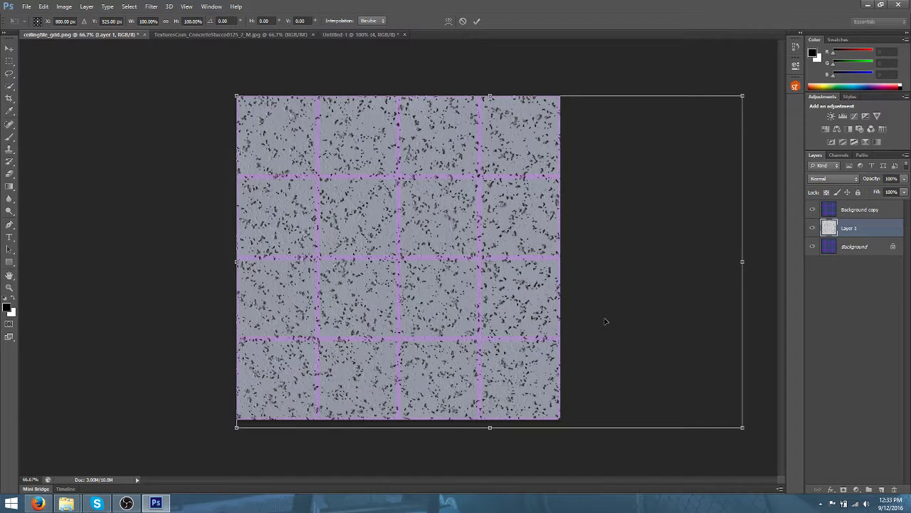
pyautogui.click(460, 23)
# Shift the concrete texture on Layer 1 slightly up and left so it overhangs the grid's upper-left corner
pyautogui.moveTo(457, 213); pyautogui.dragTo(436, 208)
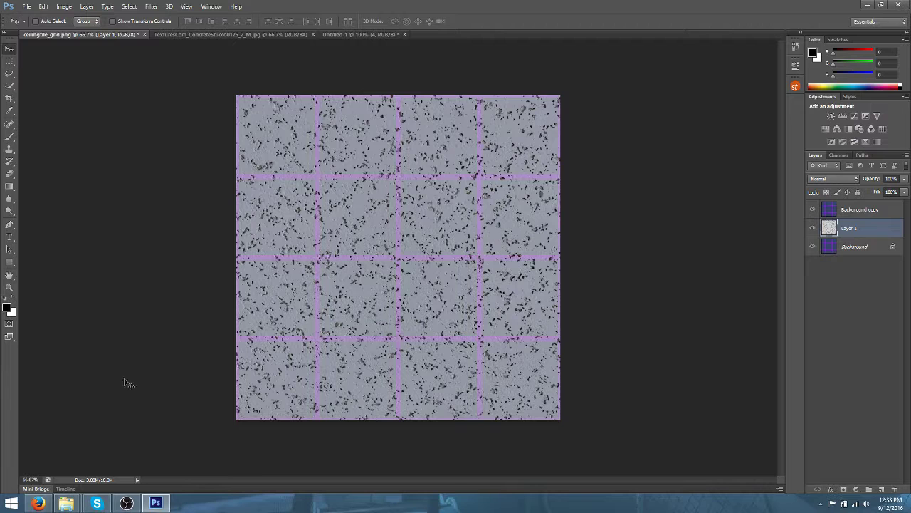
pyautogui.click(126, 504)
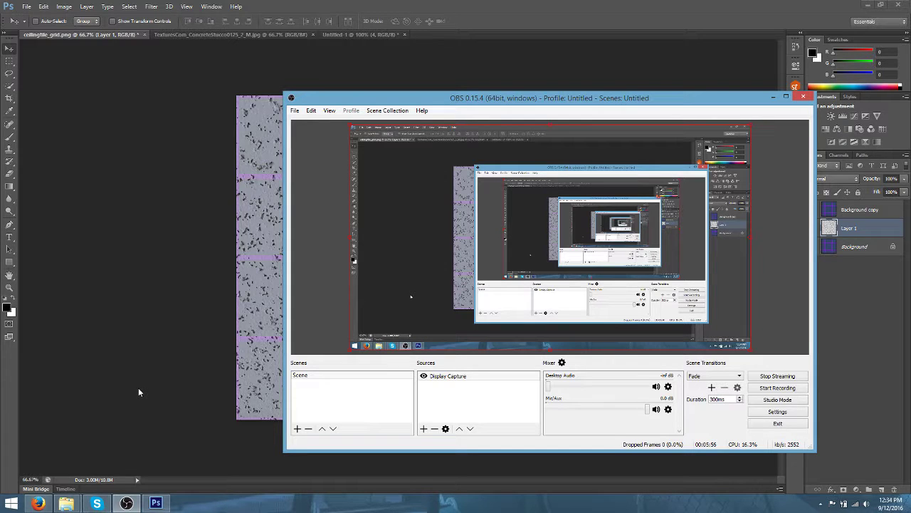
pyautogui.click(422, 4)
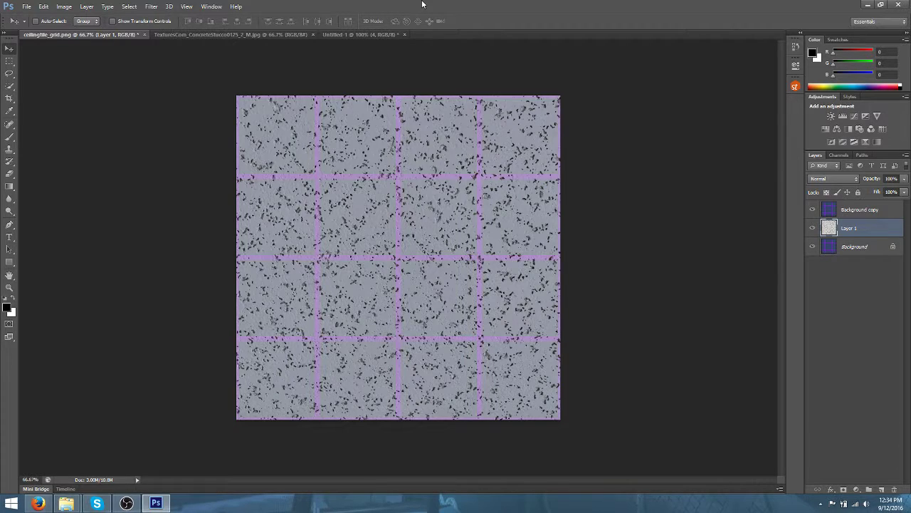
# Scale the concrete texture on Layer 1 down from its upper-right corner to about the top edge of the tile grid
pyautogui.hotkey('ctrl', '+')
pyautogui.hotkey('ctrl', '-')
pyautogui.hotkey('ctrl', '+')
pyautogui.hotkey('ctrl', '+')
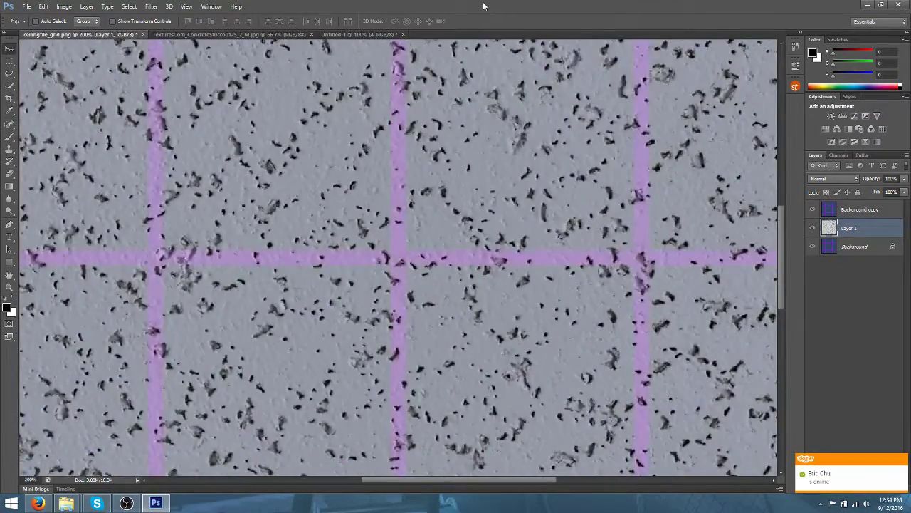
pyautogui.hotkey('ctrl', '-')
pyautogui.hotkey('ctrl', '-')
pyautogui.click(43, 7)
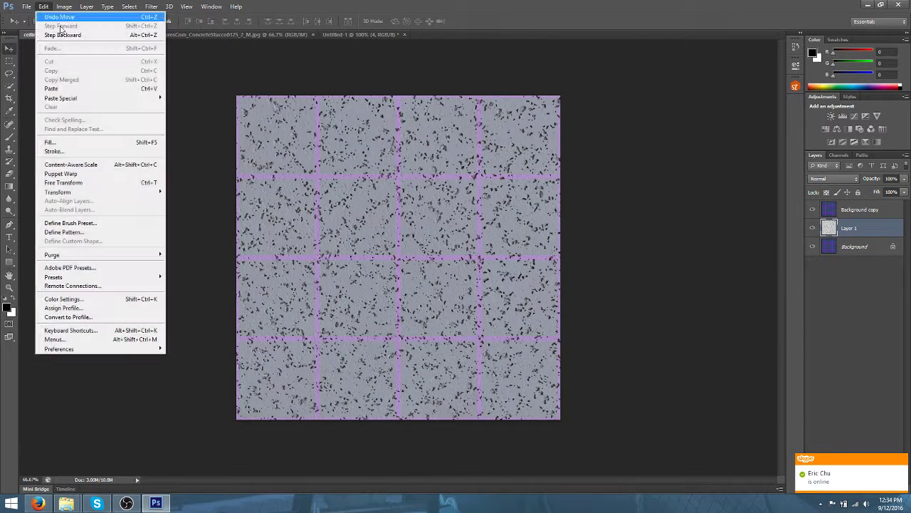
pyautogui.moveTo(132, 192)
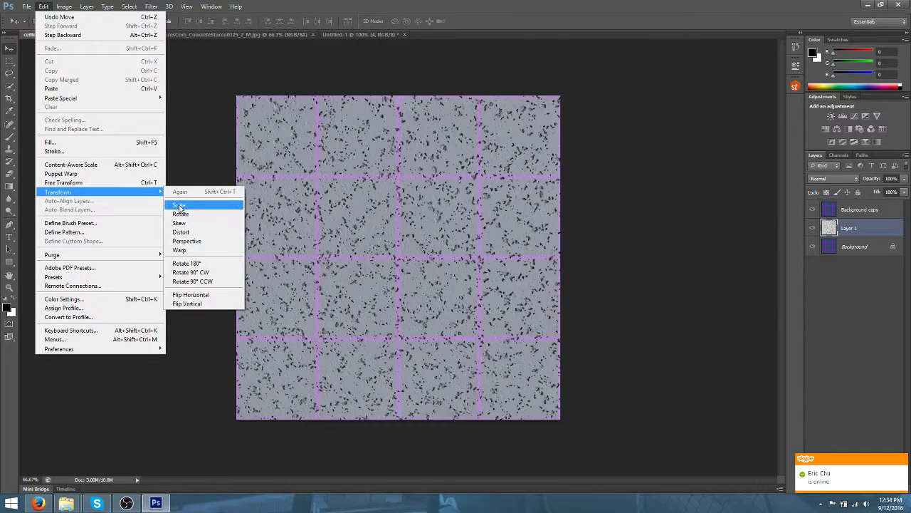
pyautogui.click(179, 204)
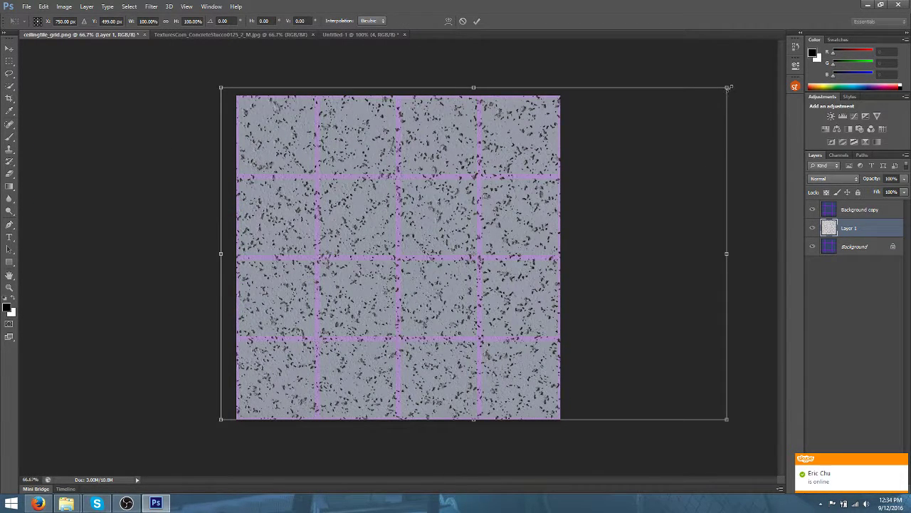
pyautogui.moveTo(728, 87); pyautogui.dragTo(716, 94)
pyautogui.click(483, 21)
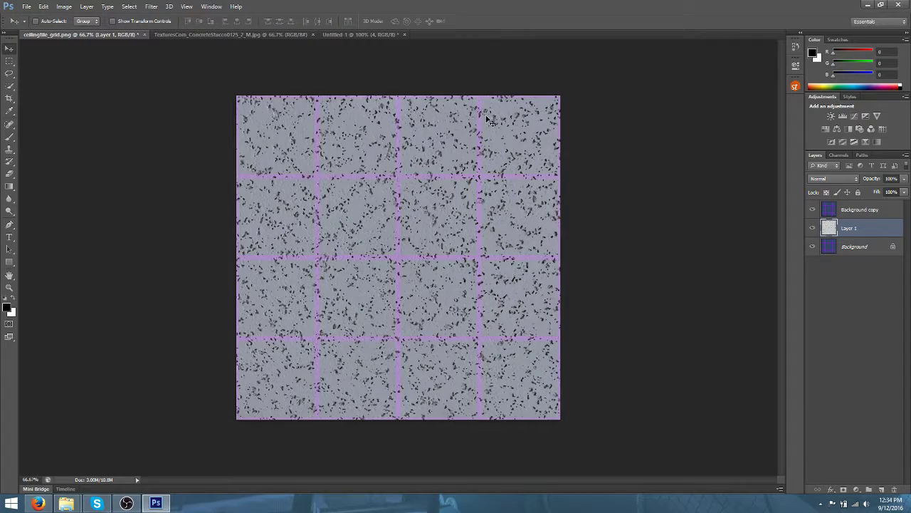
# Lower the opacity of the Background copy layer to 30%
pyautogui.hotkey('ctrl', '+')
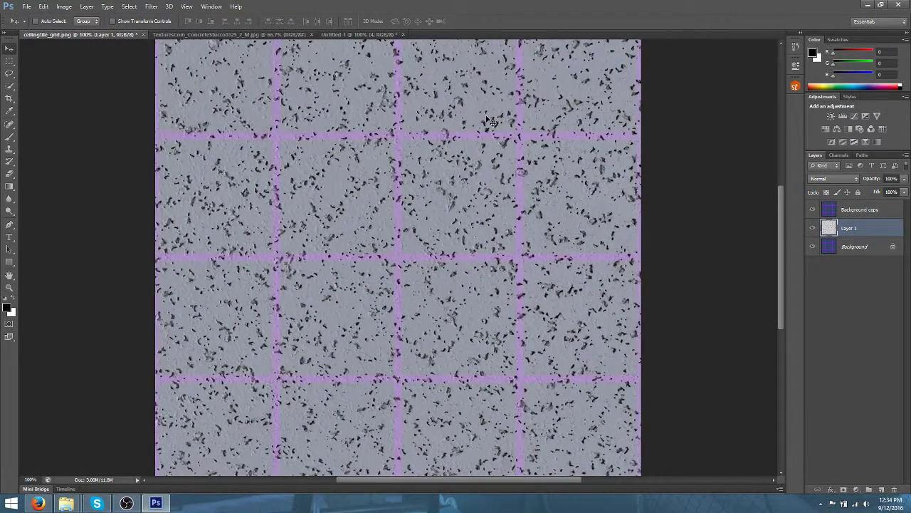
pyautogui.scroll(3, 552, 165)
pyautogui.click(886, 210)
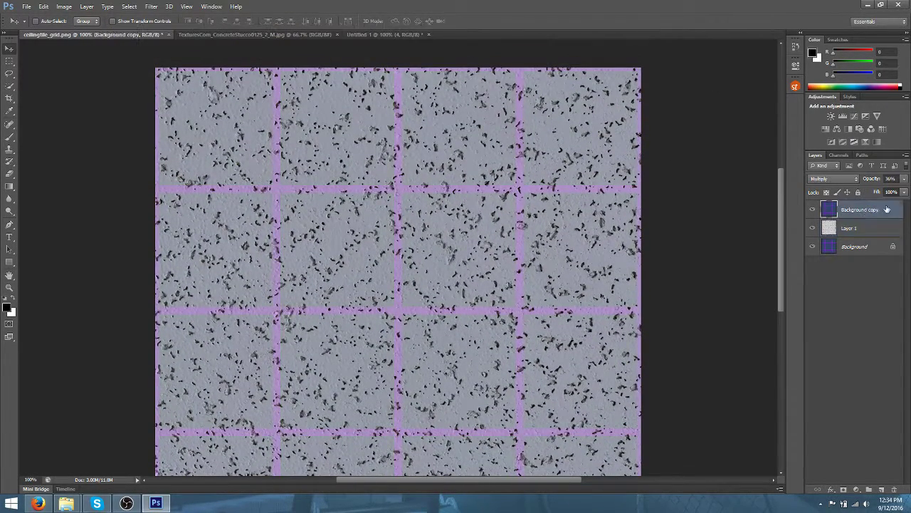
pyautogui.moveTo(904, 179); pyautogui.dragTo(873, 187)
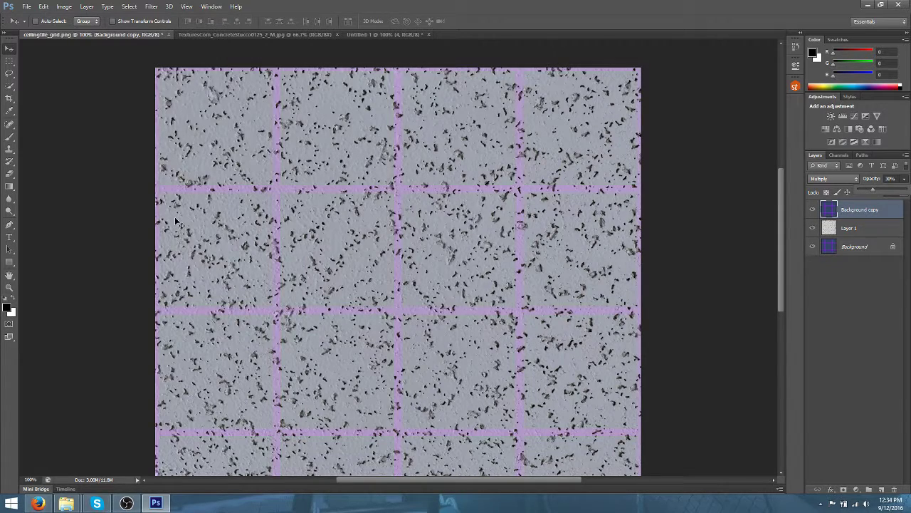
# Open TexturesCom_MetalBare0228_1_M.jpg from the TextureSample folder in Photoshop
pyautogui.click(371, 34)
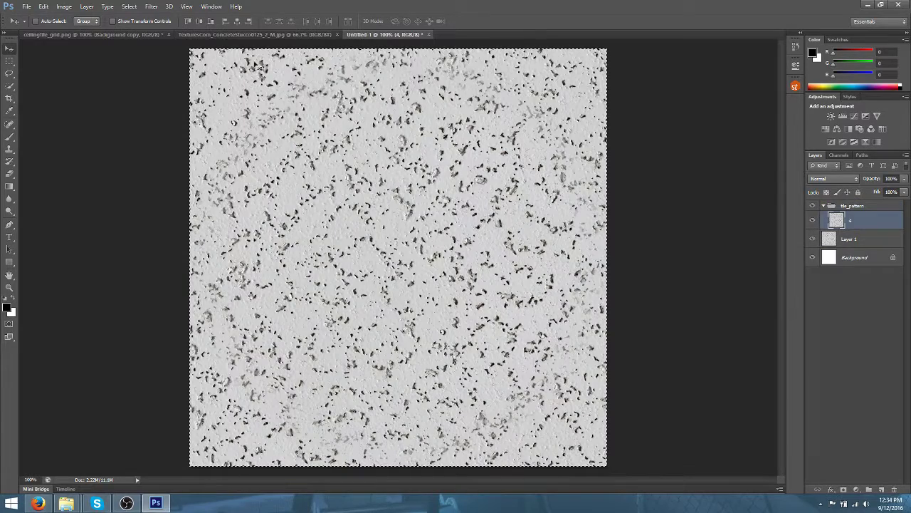
pyautogui.click(244, 34)
pyautogui.moveTo(66, 503)
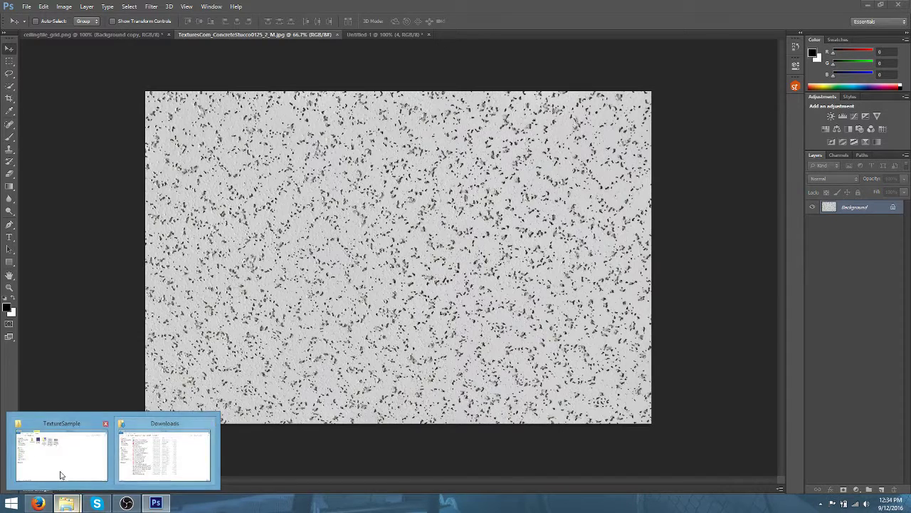
pyautogui.click(61, 395)
pyautogui.click(456, 178)
pyautogui.rightClick(468, 186)
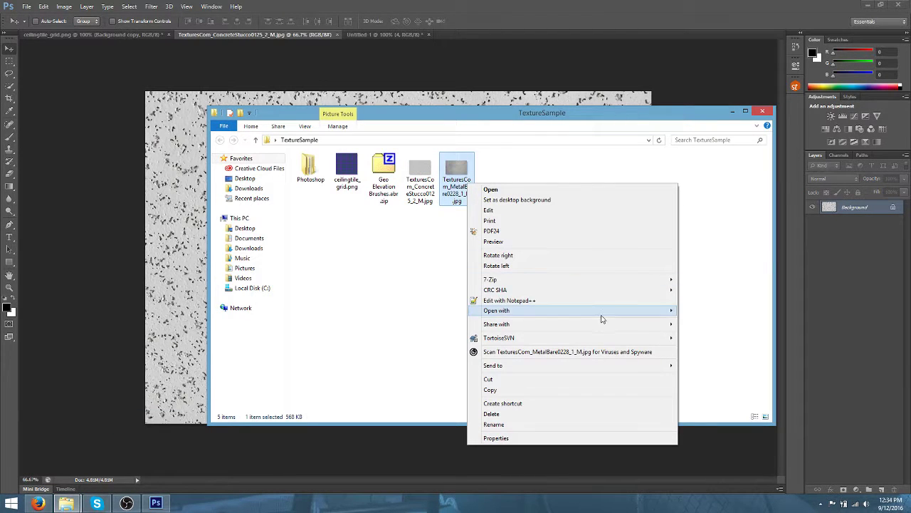
pyautogui.moveTo(602, 315)
pyautogui.click(718, 324)
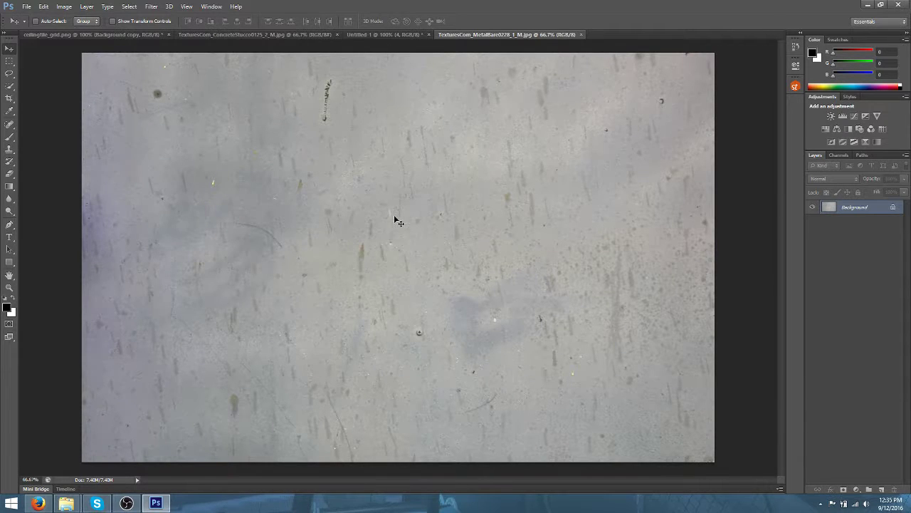
pyautogui.hotkey('ctrl', 'a')
pyautogui.click(62, 6)
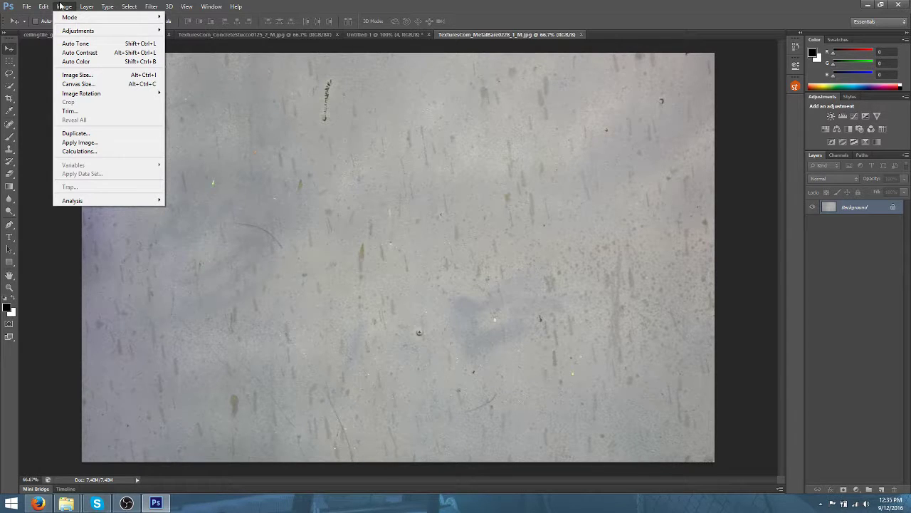
pyautogui.click(127, 503)
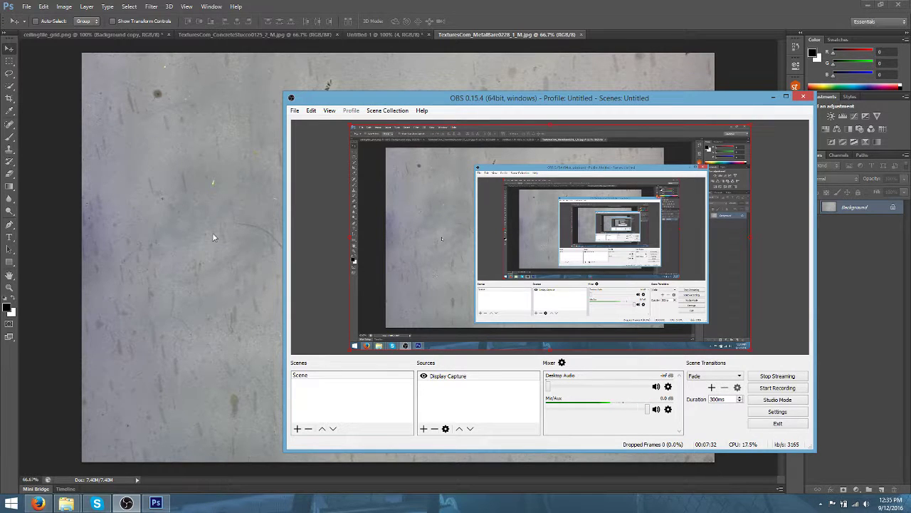
pyautogui.click(339, 5)
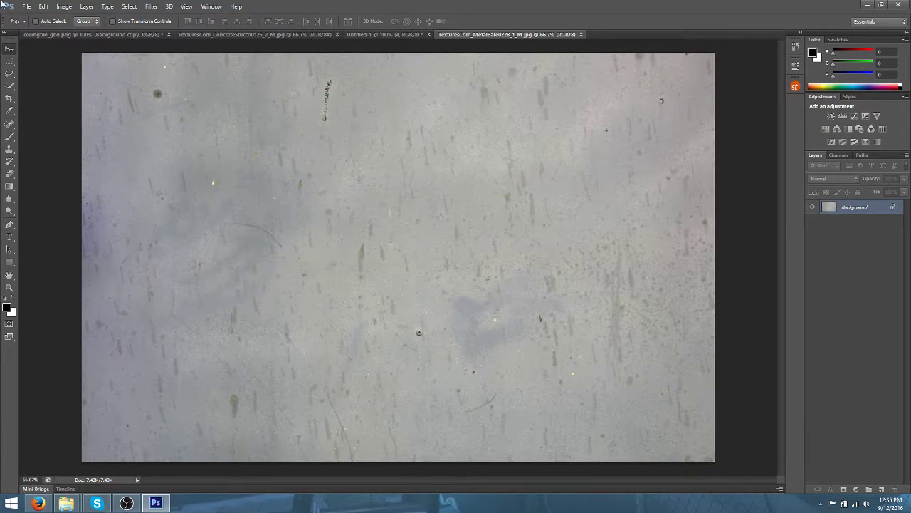
# Brighten the metal texture with Levels by lightening the midtones, lowering the white input point, and raising the black input point
pyautogui.click(64, 7)
pyautogui.moveTo(104, 34)
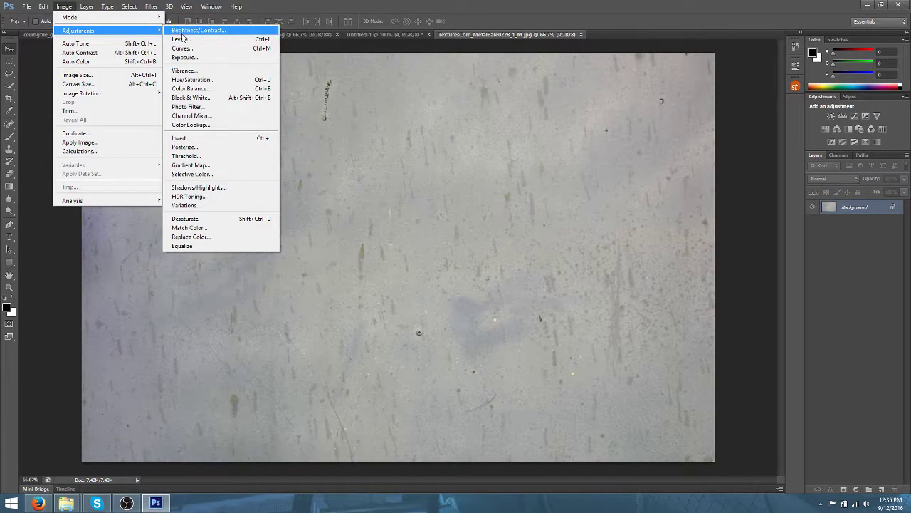
pyautogui.click(182, 39)
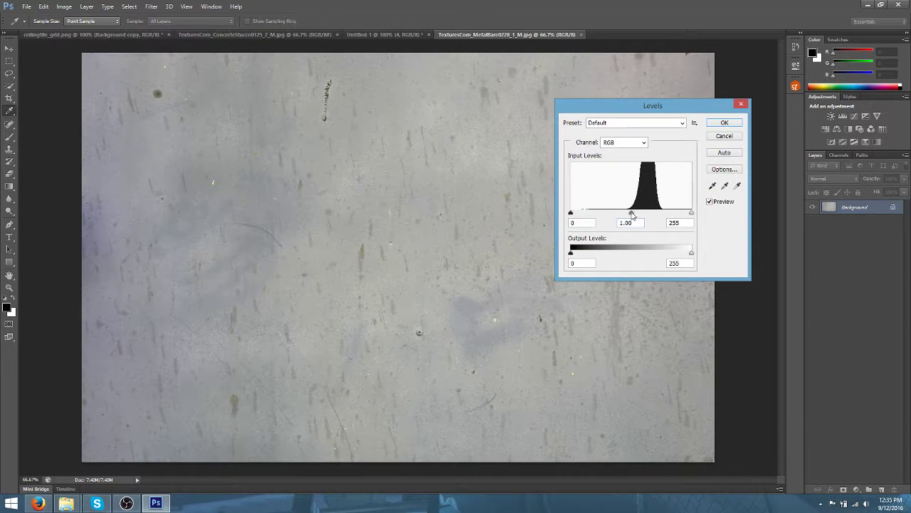
pyautogui.moveTo(632, 214); pyautogui.dragTo(611, 213)
pyautogui.moveTo(692, 213); pyautogui.dragTo(677, 213)
pyautogui.moveTo(571, 214); pyautogui.dragTo(595, 212)
pyautogui.click(720, 123)
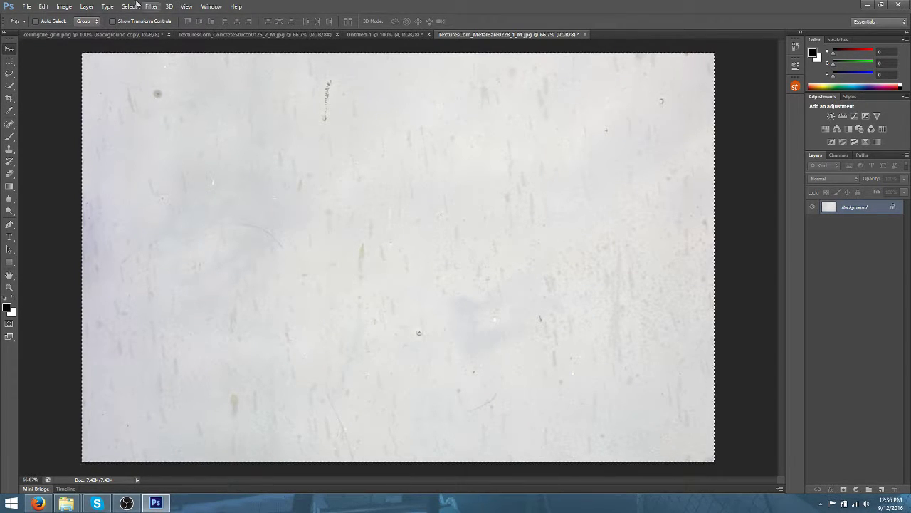
# Select the whole metal texture and try to move it into the ceilingtile_grid.png document with the Move tool
pyautogui.hotkey('ctrl', 'a')
pyautogui.moveTo(178, 46); pyautogui.dragTo(102, 37)
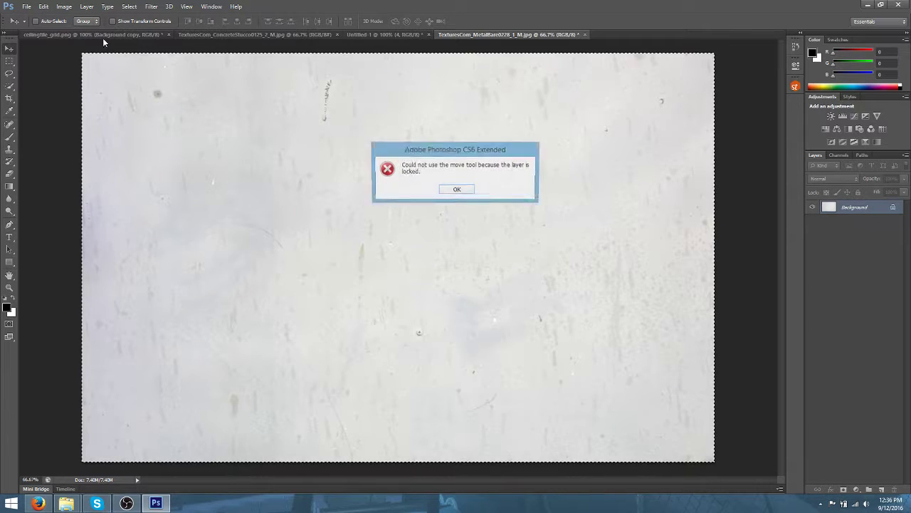
pyautogui.click(458, 190)
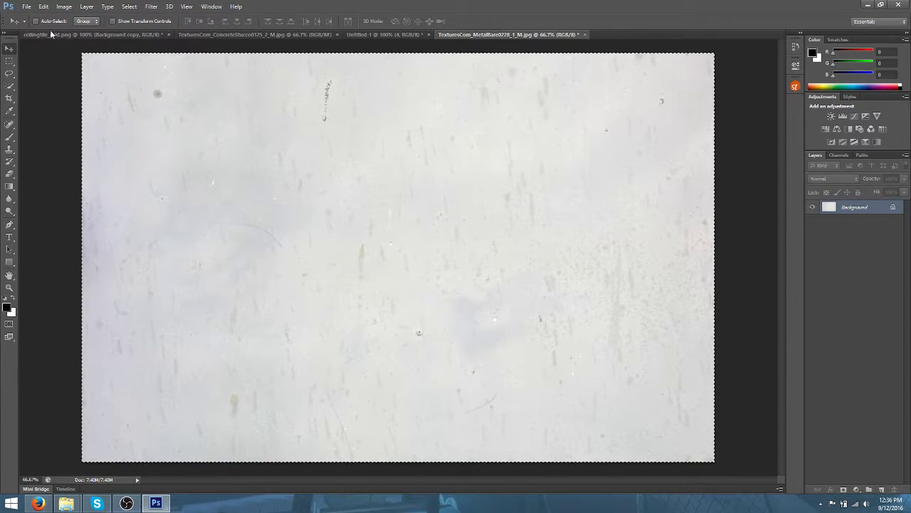
# Paste the metal texture into ceilingtile_grid.png as Layer 2 above Background copy and align it with the canvas's upper-left corner
pyautogui.click(54, 35)
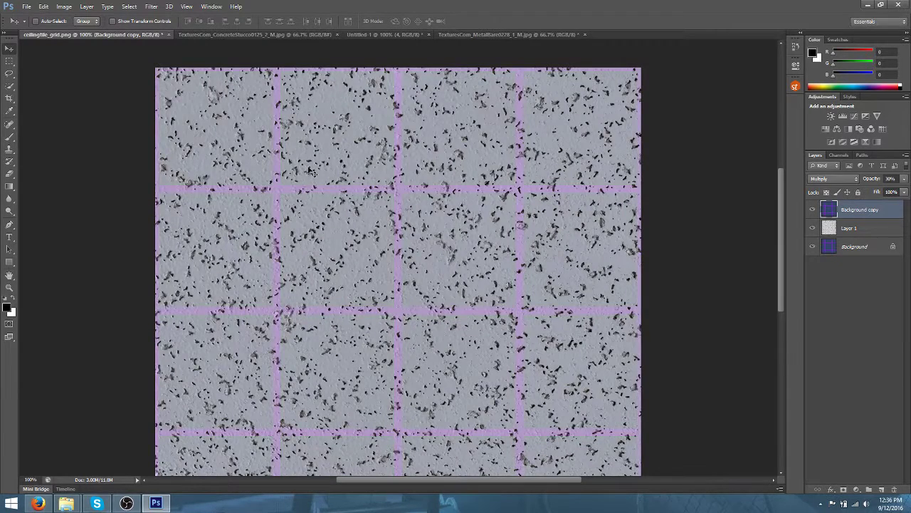
pyautogui.hotkey('ctrl', '-')
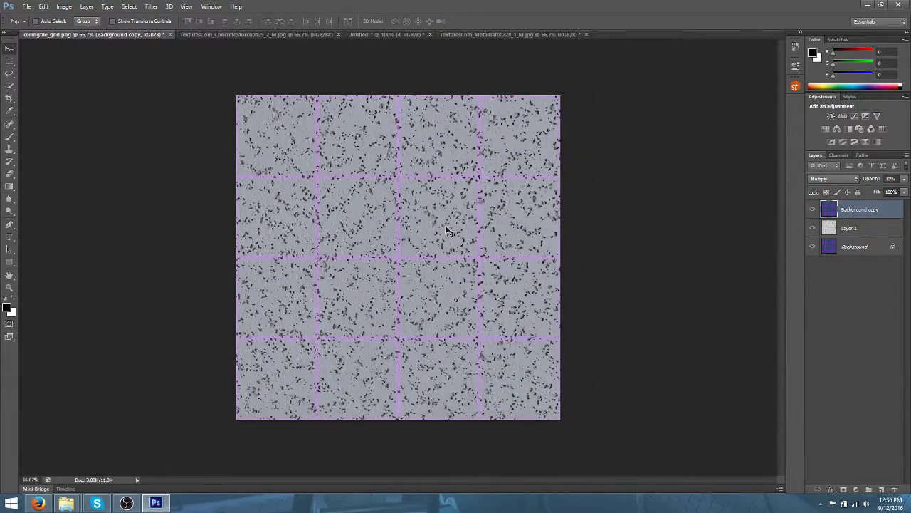
pyautogui.hotkey('ctrl', '+')
pyautogui.hotkey('ctrl', '+')
pyautogui.hotkey('ctrl', '+')
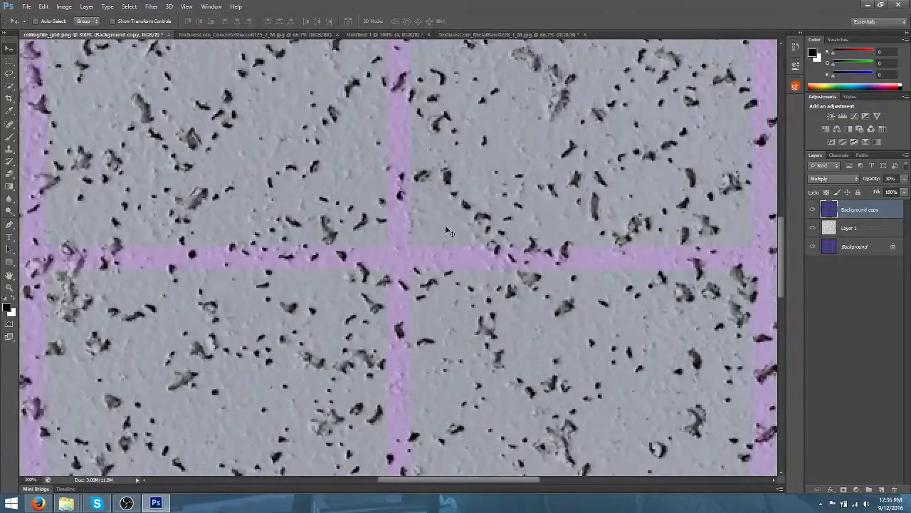
pyautogui.hotkey('ctrl', '-')
pyautogui.hotkey('ctrl', '-')
pyautogui.hotkey('ctrl', 'v')
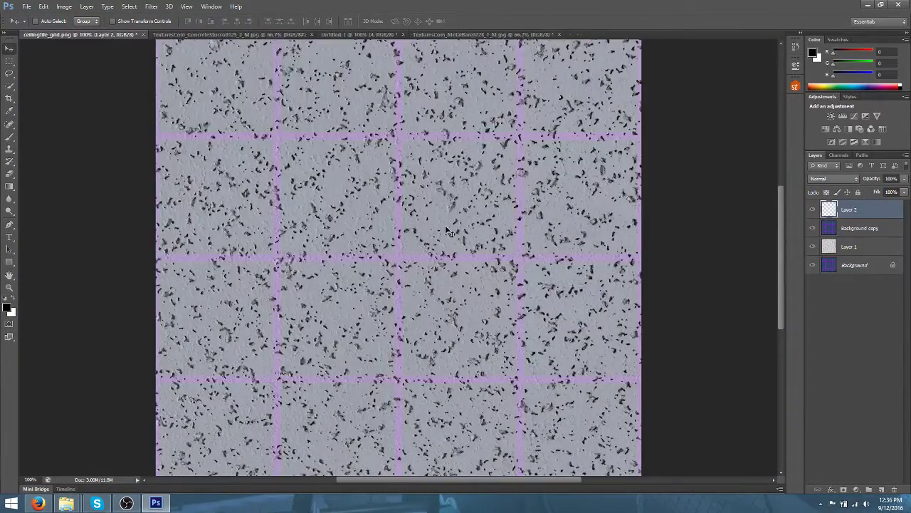
pyautogui.scroll(2, 203, 98)
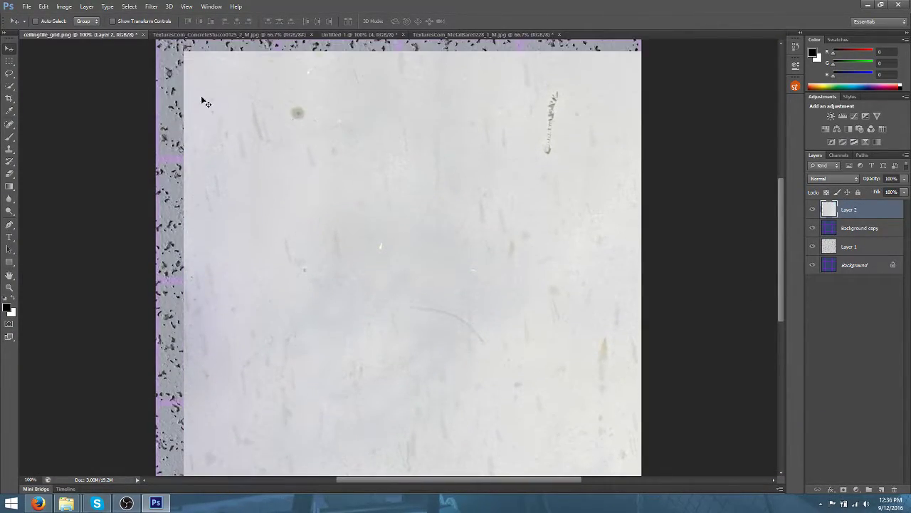
pyautogui.scroll(3, 293, 153)
pyautogui.moveTo(334, 170); pyautogui.dragTo(284, 153)
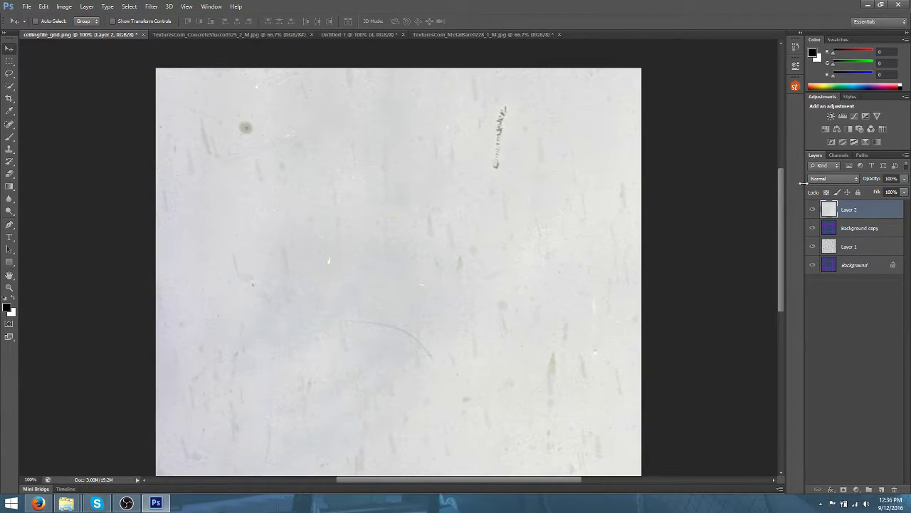
# Hide the metal texture layer, Layer 2, and select the concrete texture layer, Layer 1
pyautogui.click(812, 210)
pyautogui.click(854, 246)
pyautogui.scroll(-3, 460, 111)
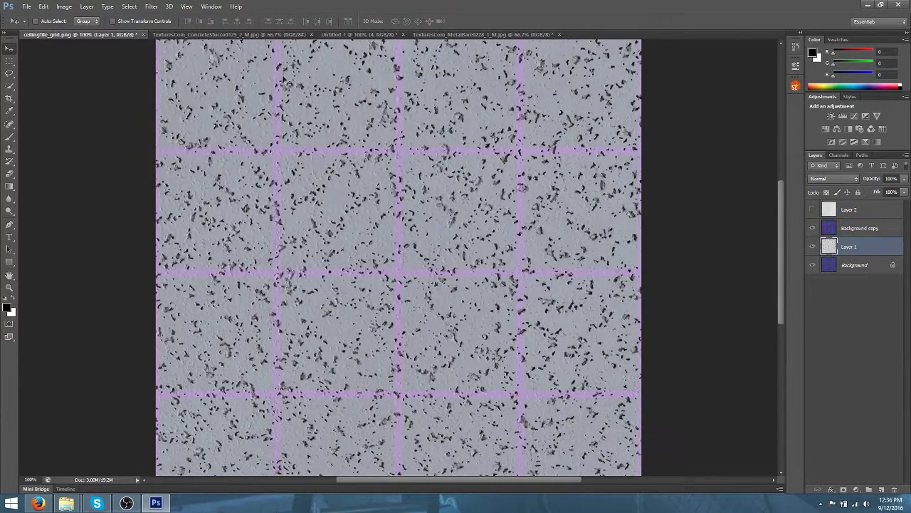
# Scale the concrete texture on Layer 1 to about 52% and align it with the canvas's lower-left corner
pyautogui.hotkey('ctrl', '-')
pyautogui.hotkey('ctrl', '-')
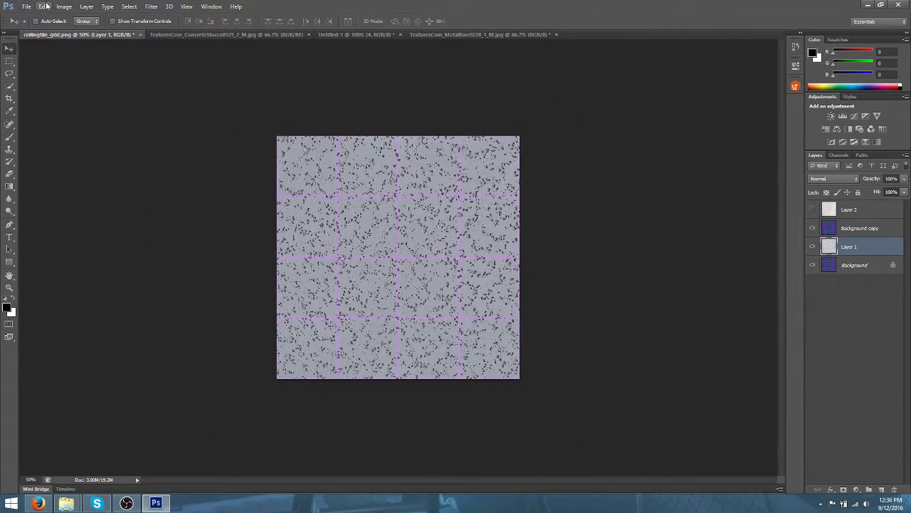
pyautogui.click(44, 7)
pyautogui.moveTo(136, 192)
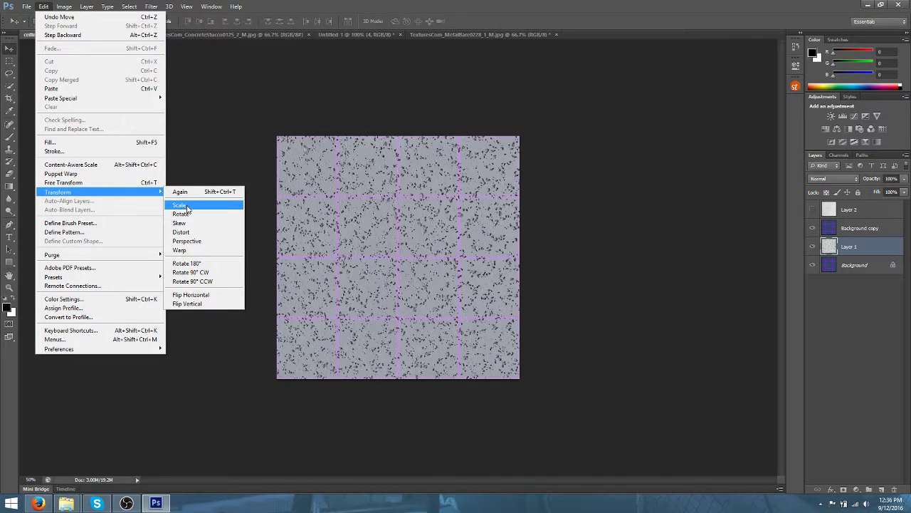
pyautogui.click(193, 205)
pyautogui.moveTo(636, 135); pyautogui.dragTo(446, 238)
pyautogui.hotkey('ctrl', '+')
pyautogui.hotkey('ctrl', '+')
pyautogui.scroll(-5, 429, 168)
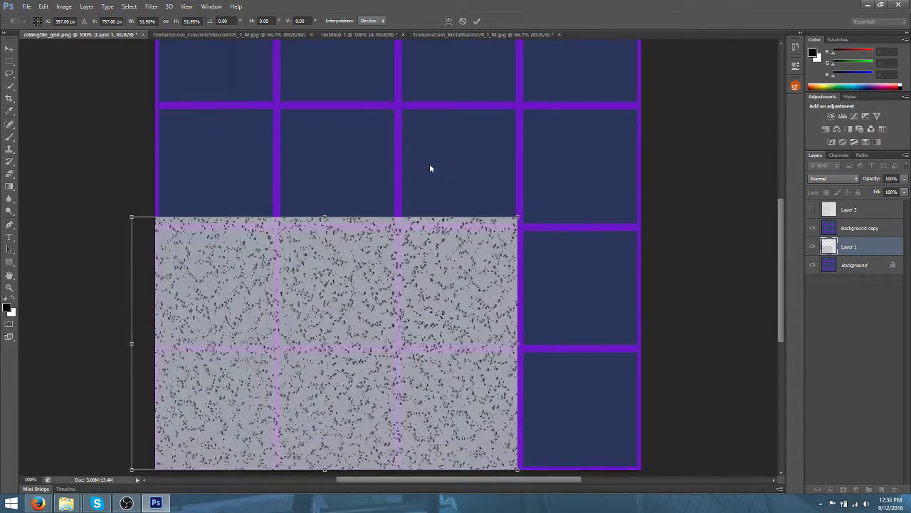
pyautogui.moveTo(425, 317)
pyautogui.mouseDown()
pyautogui.moveTo(432, 307)
pyautogui.moveTo(442, 320)
pyautogui.mouseUp()
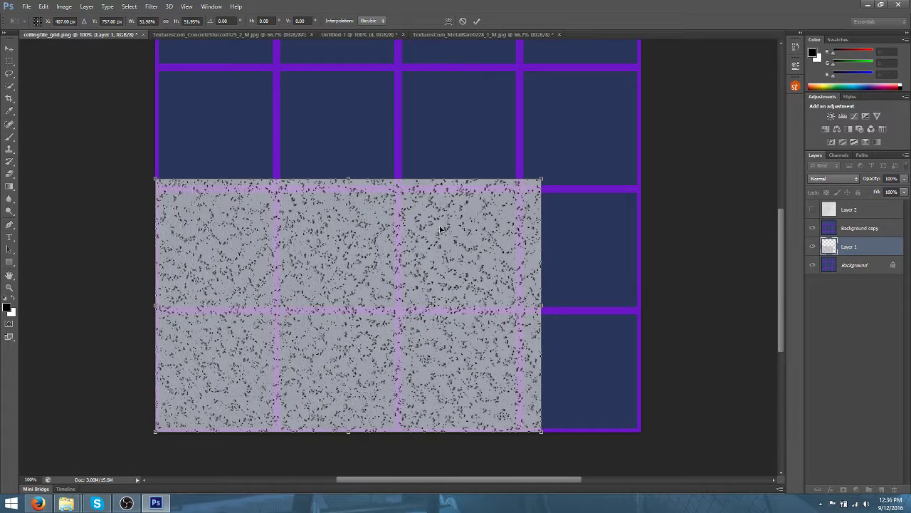
pyautogui.click(476, 21)
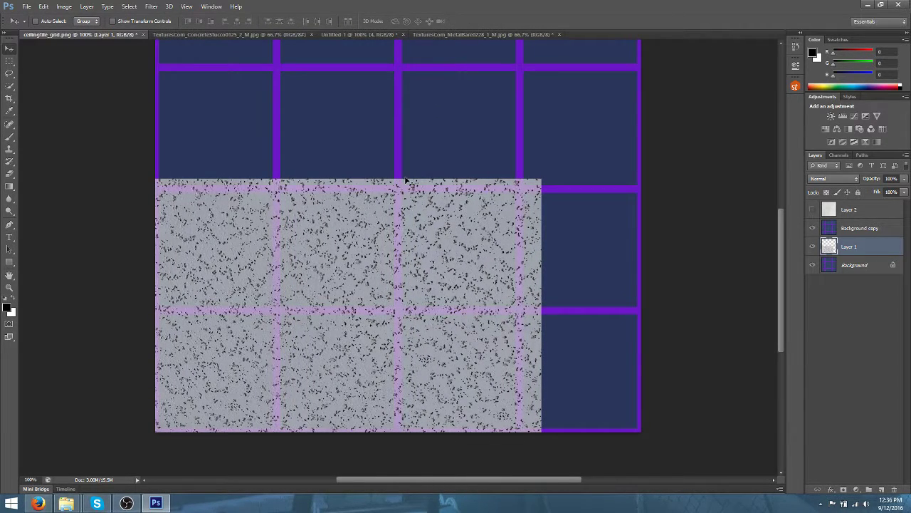
# Copy the scaled concrete texture and paste it into a new 814 × 534 pixel document made from the clipboard size
pyautogui.hotkey('ctrl', 'a')
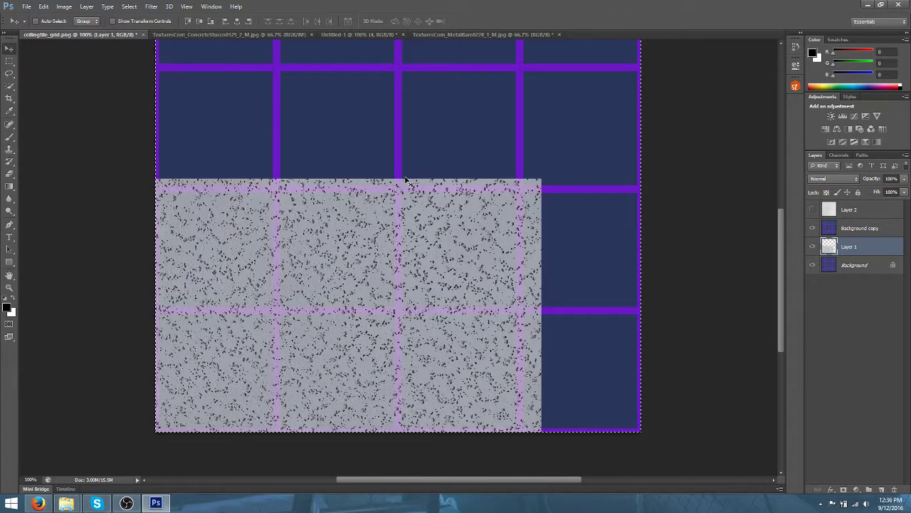
pyautogui.click(25, 6)
pyautogui.click(35, 16)
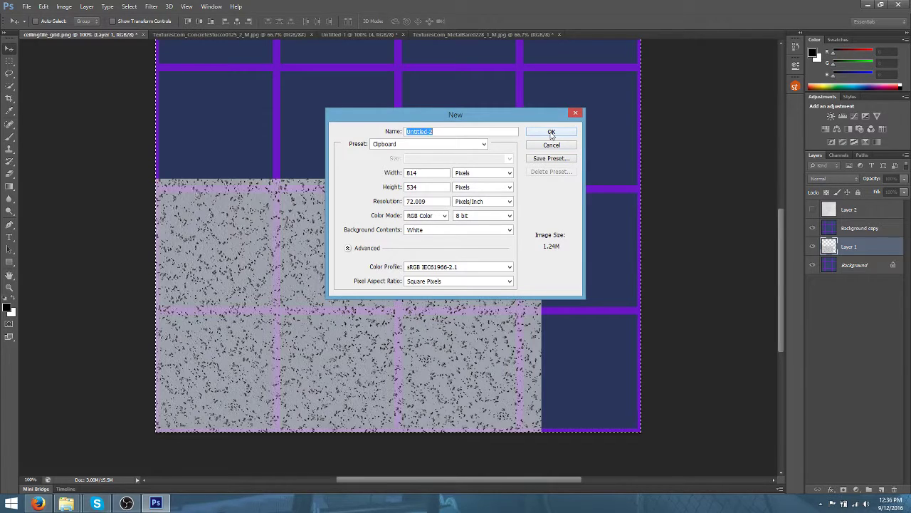
pyautogui.click(552, 133)
pyautogui.hotkey('ctrl', 'v')
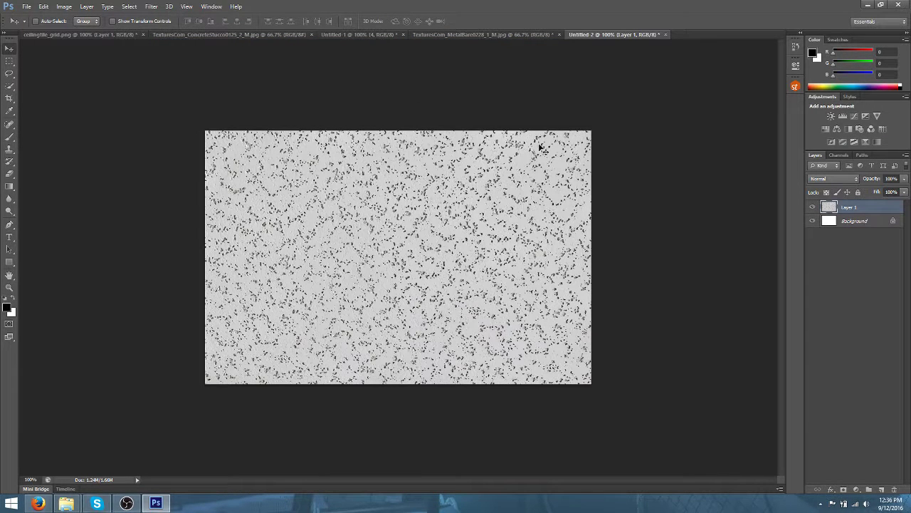
# Try to generate a tiled texture from the 814 × 534 pixel document with the Seamless Textures extension
pyautogui.click(796, 87)
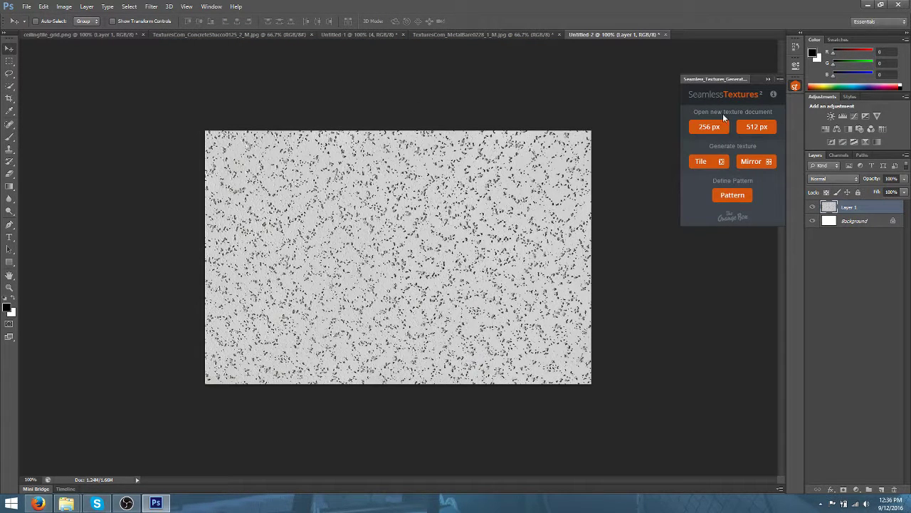
pyautogui.click(715, 161)
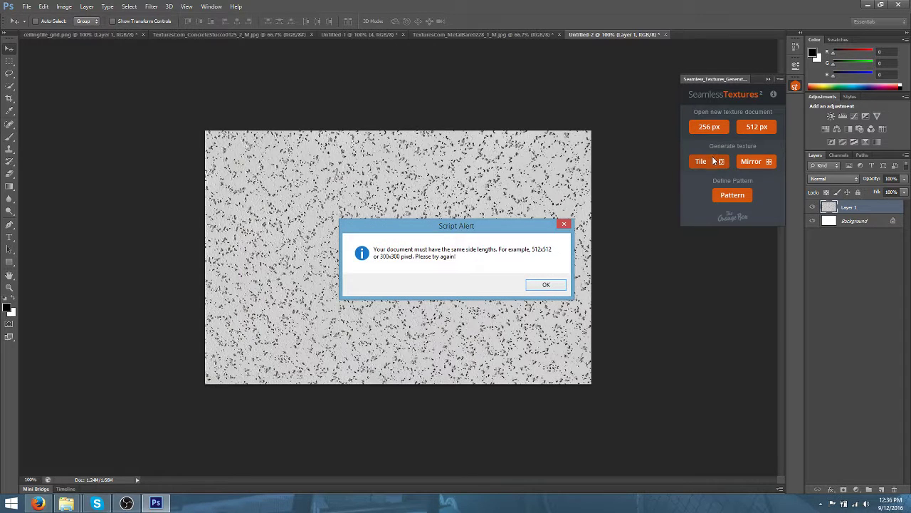
pyautogui.click(546, 286)
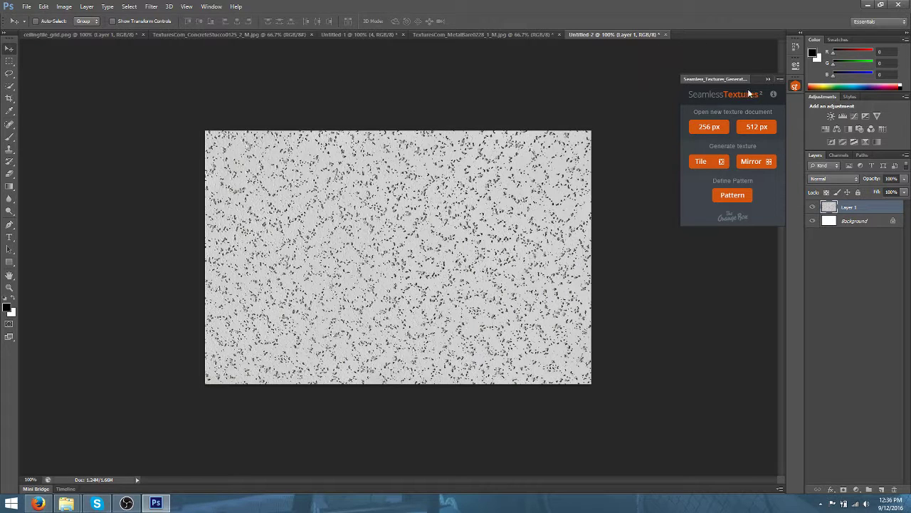
pyautogui.click(796, 87)
# Crop the new document to a square by setting the canvas width to 534 pixels
pyautogui.click(66, 7)
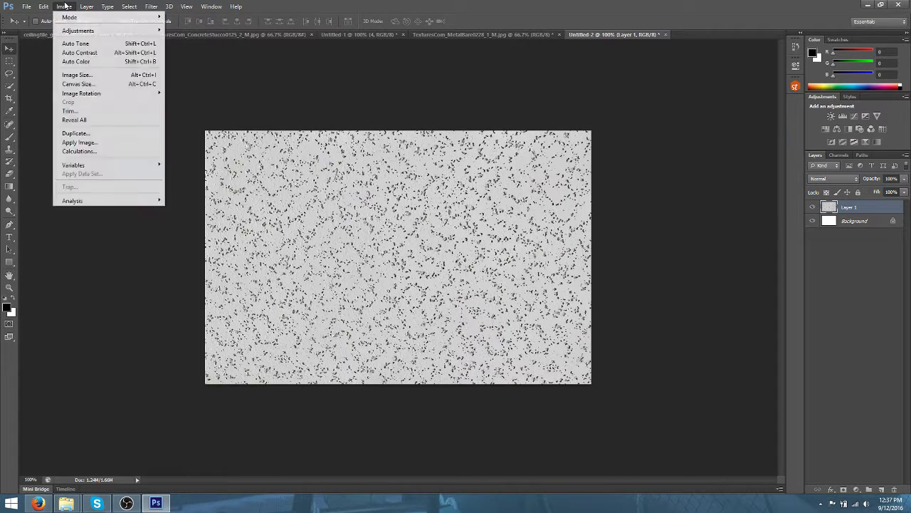
pyautogui.click(77, 84)
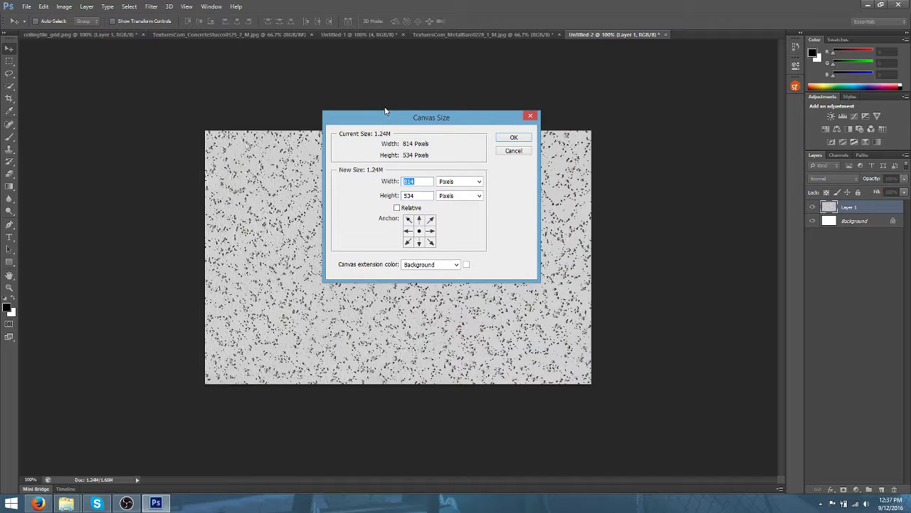
pyautogui.press('Tab')
pyautogui.moveTo(427, 184); pyautogui.dragTo(397, 184)
pyautogui.write('534')
pyautogui.click(516, 138)
pyautogui.click(433, 189)
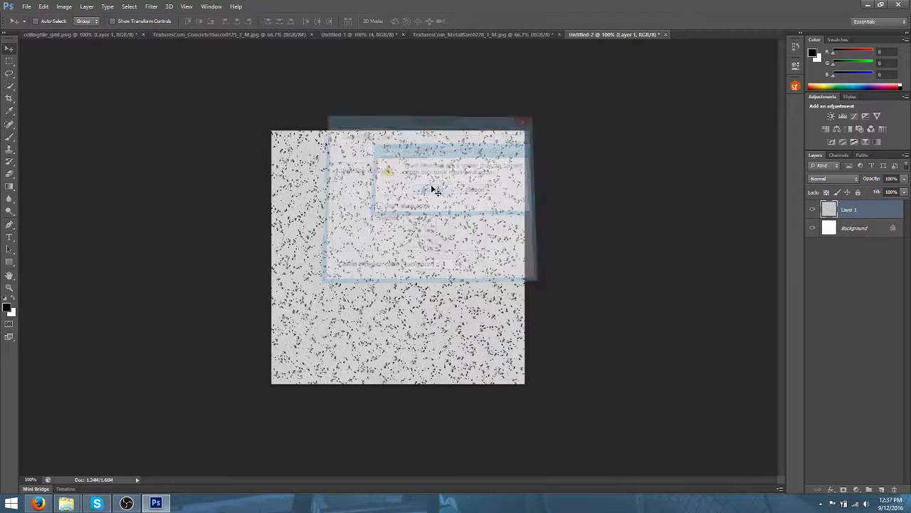
# Generate a tiled texture with the Seamless Textures extension and merge the tile_pattern group's layers from 4 to crop_original
pyautogui.click(796, 87)
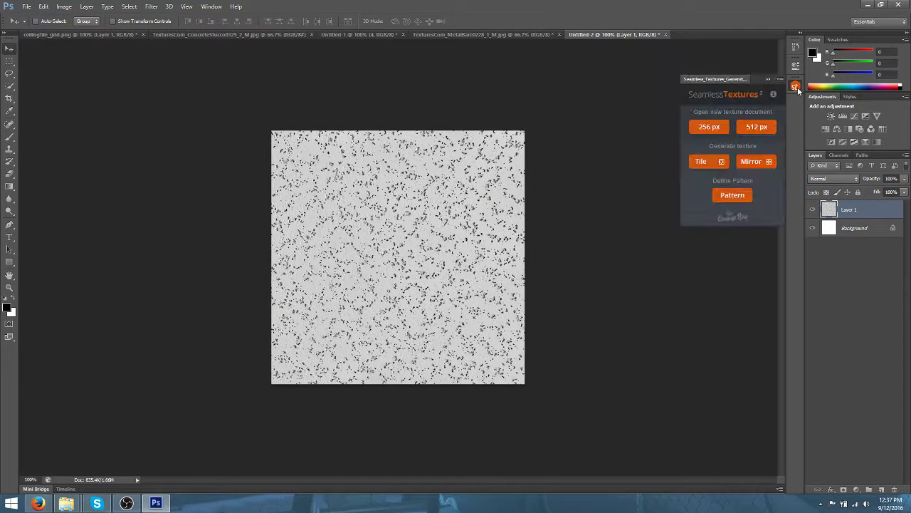
pyautogui.click(698, 162)
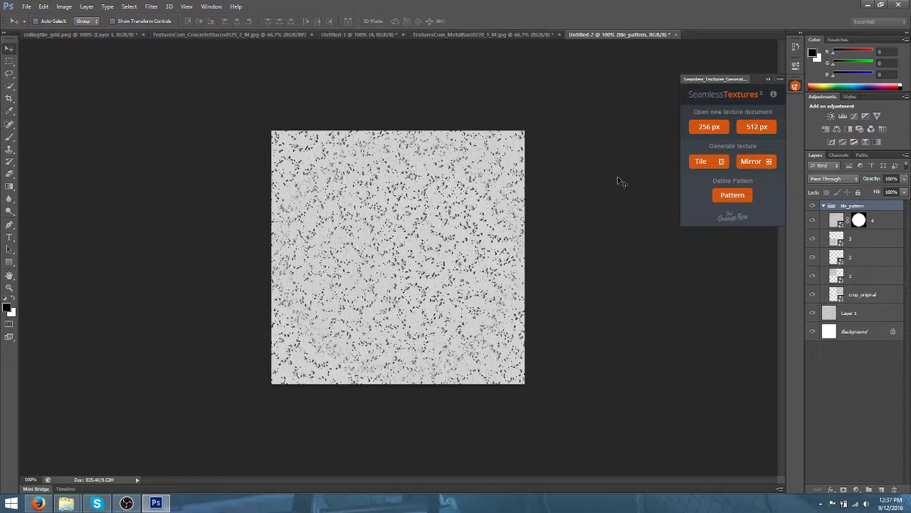
pyautogui.click(880, 226)
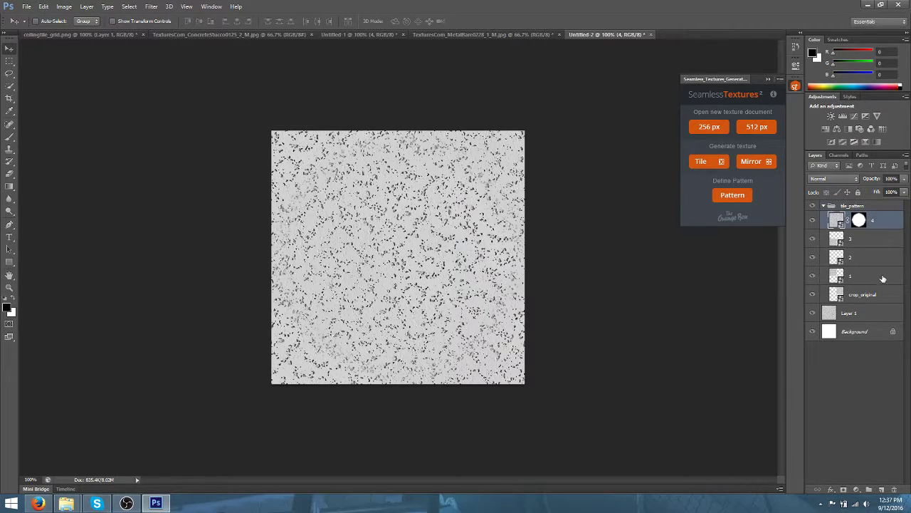
pyautogui.keyDown('shift'); pyautogui.click(878, 297); pyautogui.keyUp('shift')
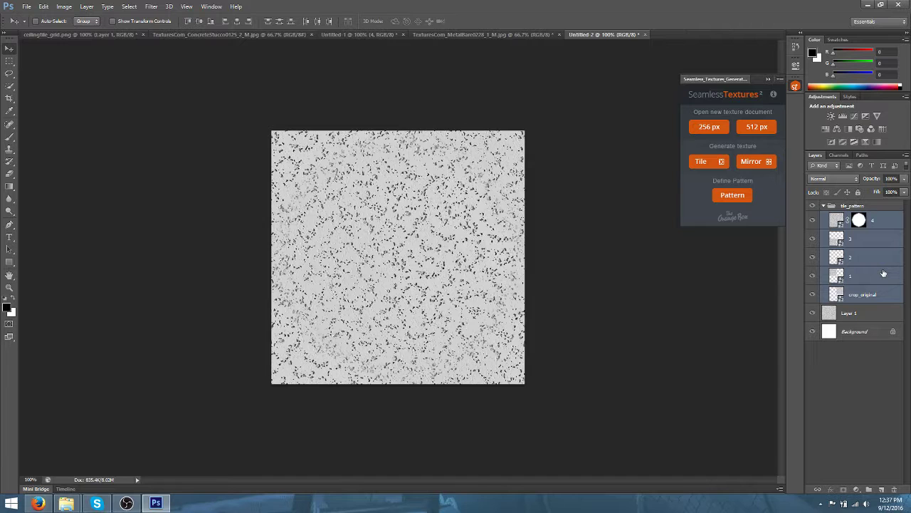
pyautogui.rightClick(875, 266)
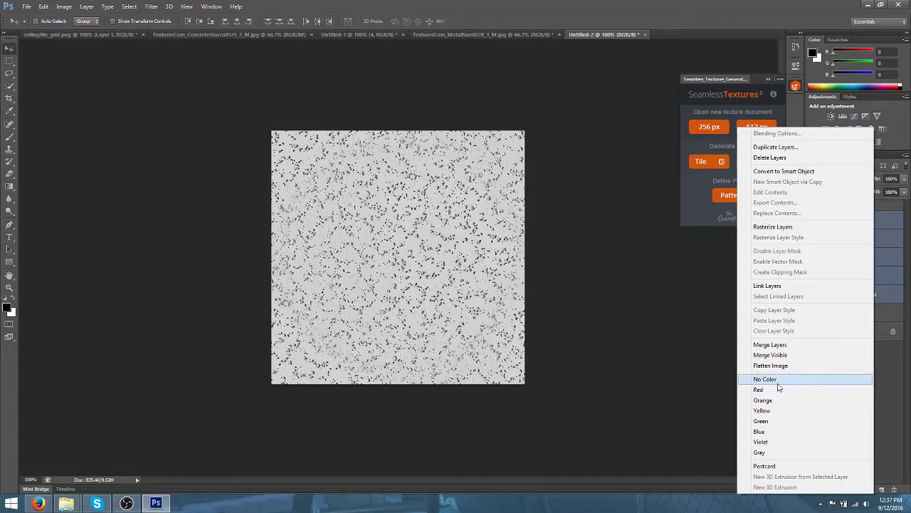
pyautogui.click(783, 344)
# Copy the whole merged seamless texture and clear the old concrete texture from Layer 1 in ceilingtile_grid.png
pyautogui.hotkey('ctrl', 'a')
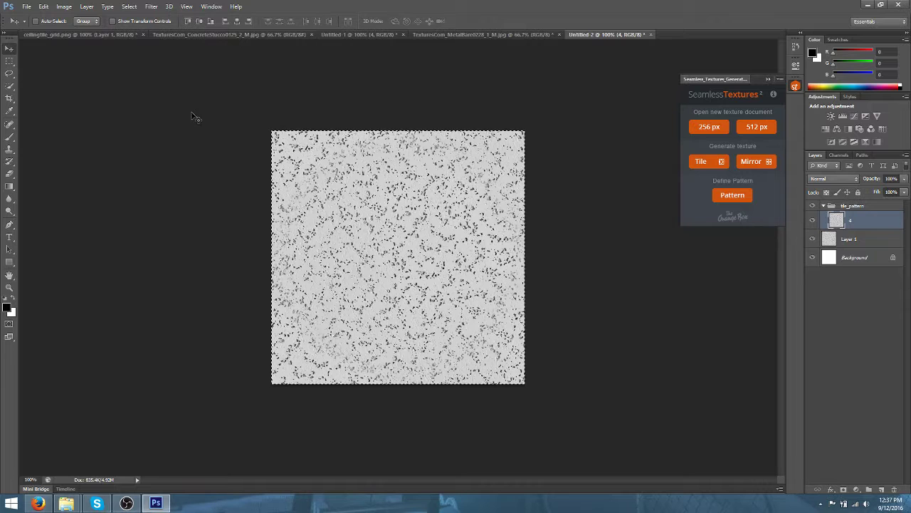
pyautogui.click(35, 33)
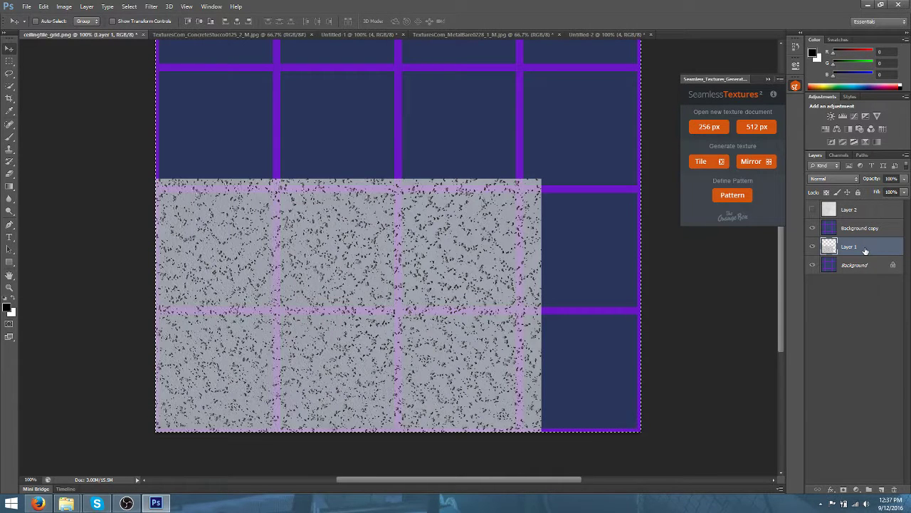
pyautogui.press('XF86Calculator')
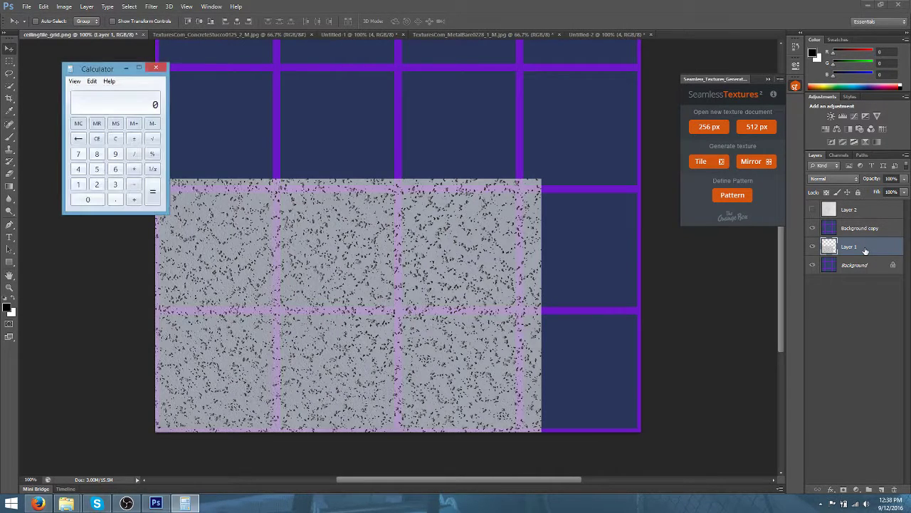
pyautogui.click(153, 67)
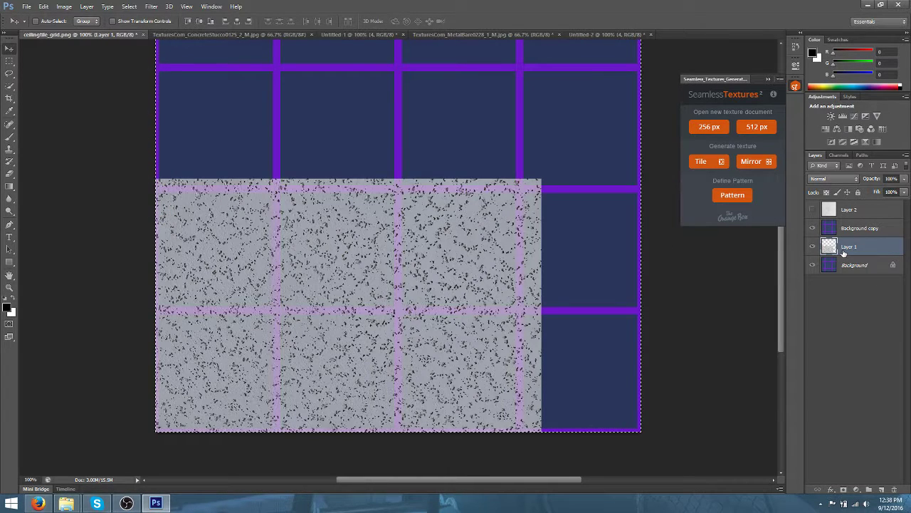
pyautogui.press('Delete')
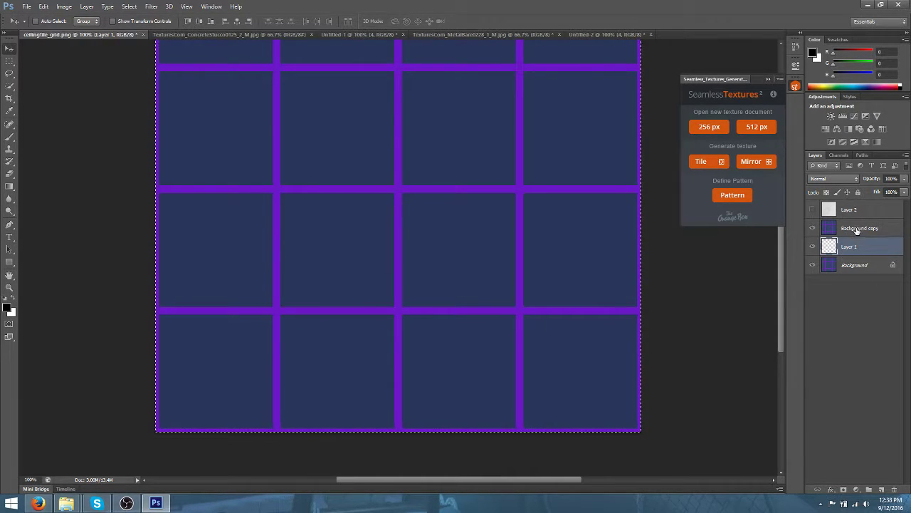
# Paste the seamless texture into ceilingtile_grid.png and place its layer directly below Background copy
pyautogui.click(852, 229)
pyautogui.hotkey('ctrl', 'v')
pyautogui.scroll(2, 276, 206)
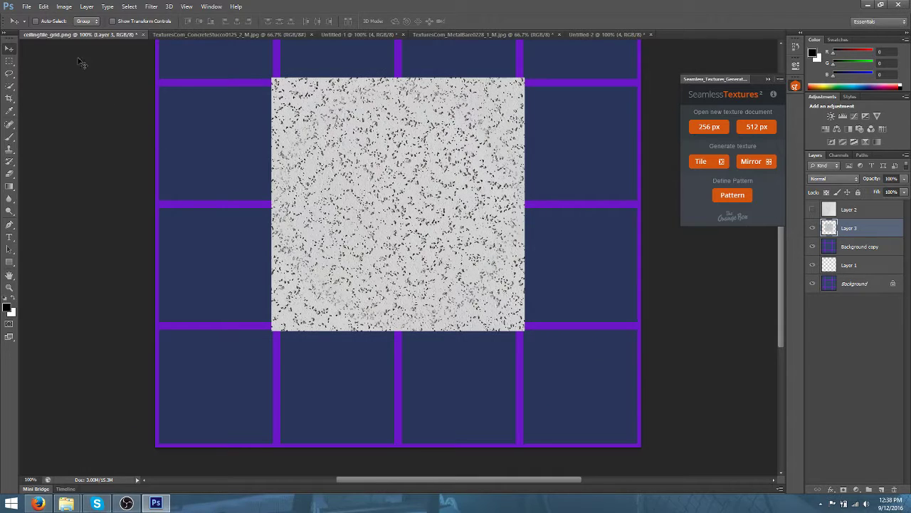
pyautogui.moveTo(851, 230); pyautogui.dragTo(855, 250)
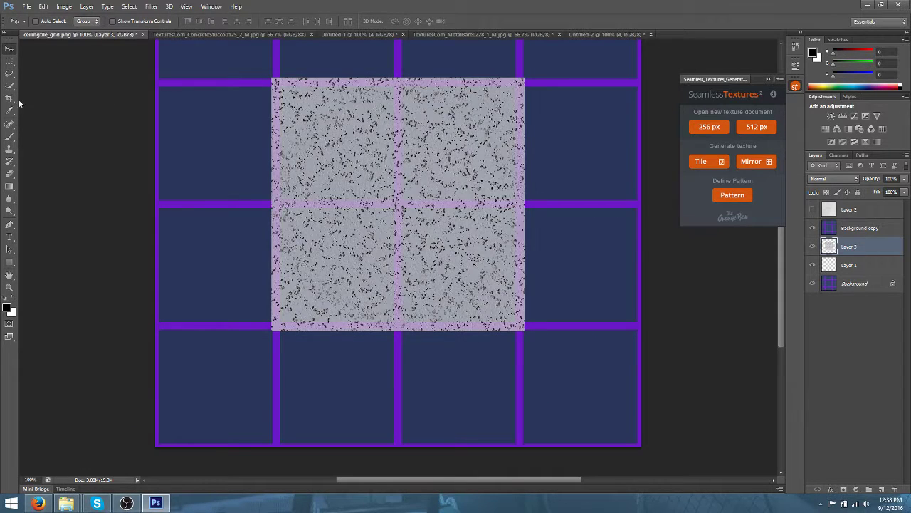
# Move the seamless texture on Layer 3 until it aligns with the canvas's lower-left corner
pyautogui.moveTo(385, 203); pyautogui.dragTo(279, 294)
pyautogui.press('Left')
pyautogui.press('Left')
pyautogui.press('Left')
pyautogui.press('Left')
pyautogui.press('Left')
pyautogui.press('Left')
pyautogui.press('Left')
pyautogui.press('Left')
pyautogui.press('Left')
pyautogui.press('Left')
pyautogui.press('Left')
pyautogui.press('Left')
pyautogui.press('Left')
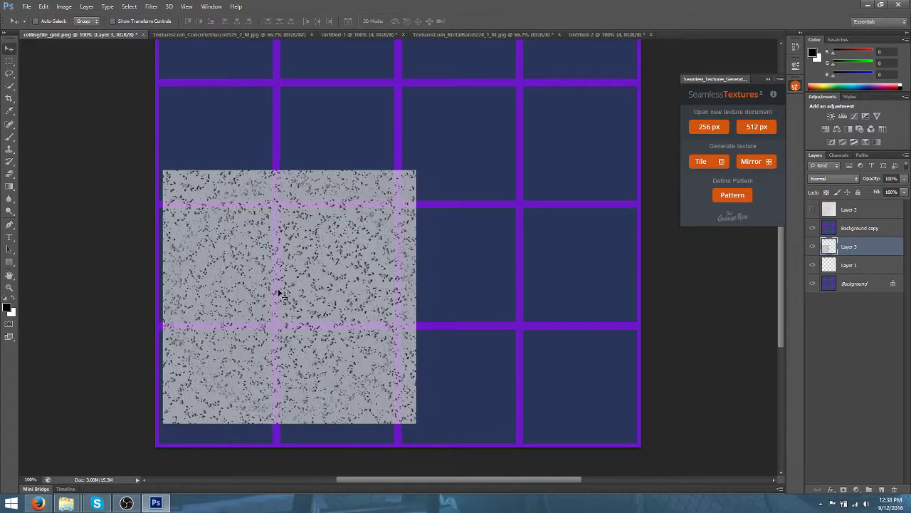
pyautogui.moveTo(278, 292); pyautogui.dragTo(279, 316)
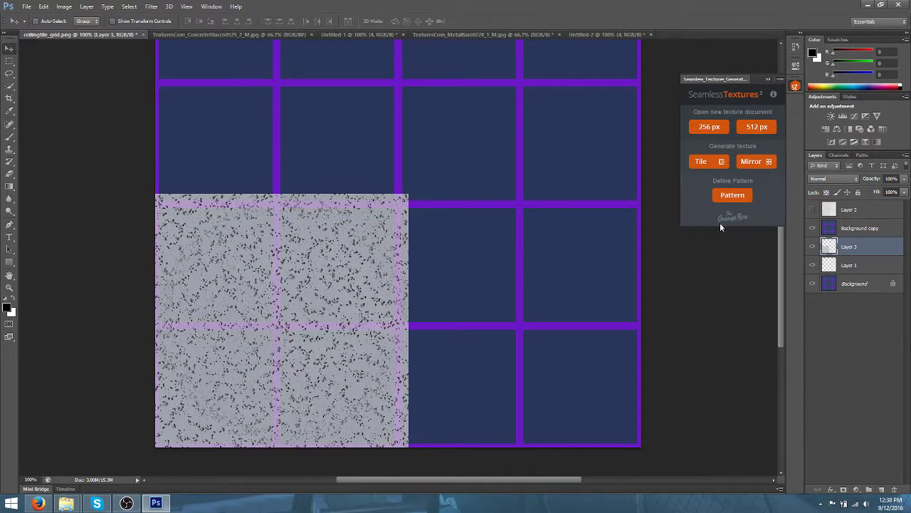
# Duplicate Layer 3 and move the copy against the original's right edge to cover the lower half of the grid
pyautogui.rightClick(834, 248)
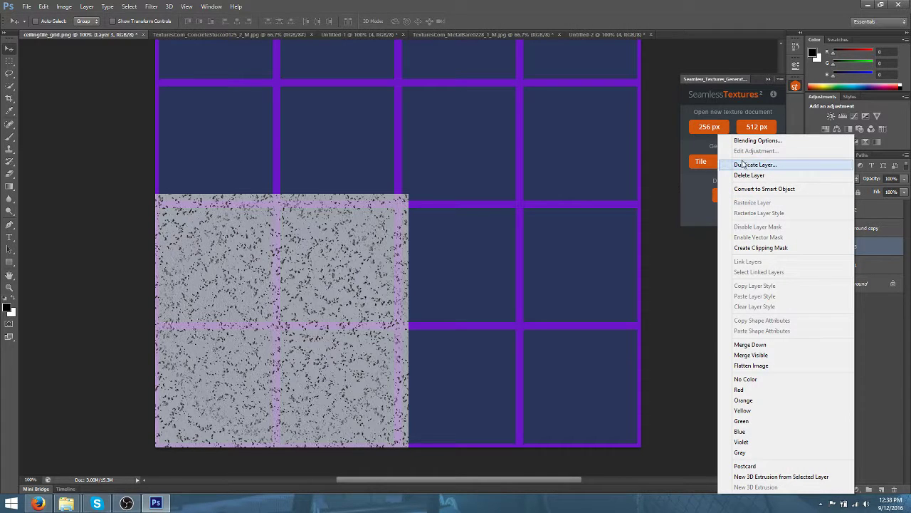
pyautogui.click(743, 162)
pyautogui.press('Return')
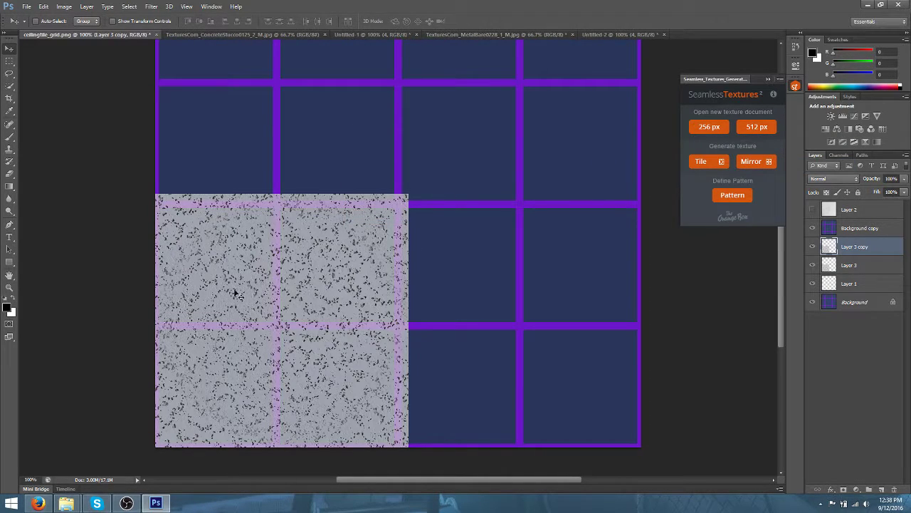
pyautogui.moveTo(239, 293); pyautogui.dragTo(519, 292)
pyautogui.hotkey('ctrl', '+')
pyautogui.hotkey('ctrl', '+')
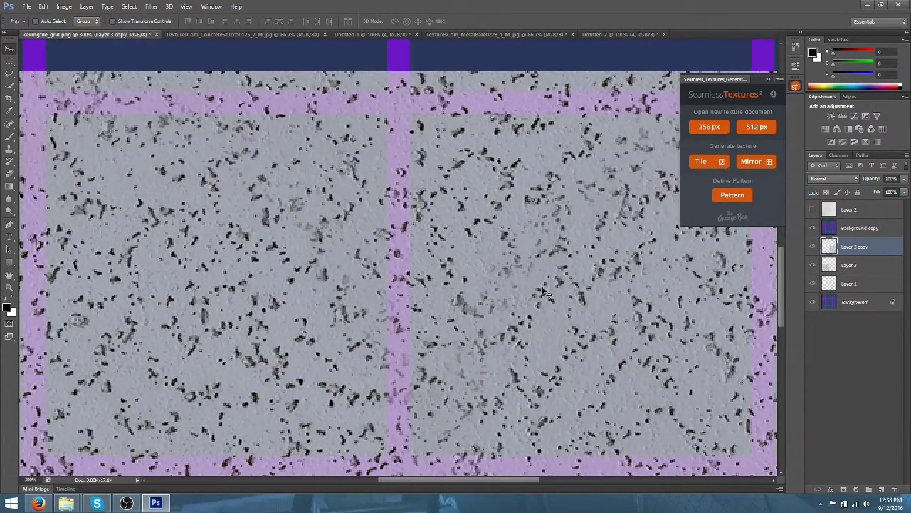
pyautogui.hotkey('ctrl', '-')
pyautogui.hotkey('ctrl', '-')
pyautogui.hotkey('ctrl', '-')
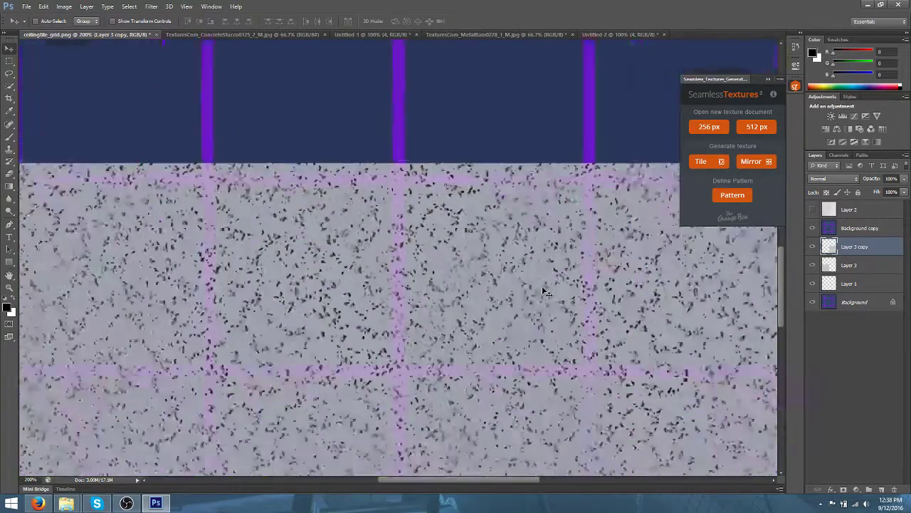
# Duplicate Layer 3 and Layer 3 copy together and move the duplicates up to cover the upper half of the grid
pyautogui.keyDown('shift'); pyautogui.click(846, 263); pyautogui.keyUp('shift')
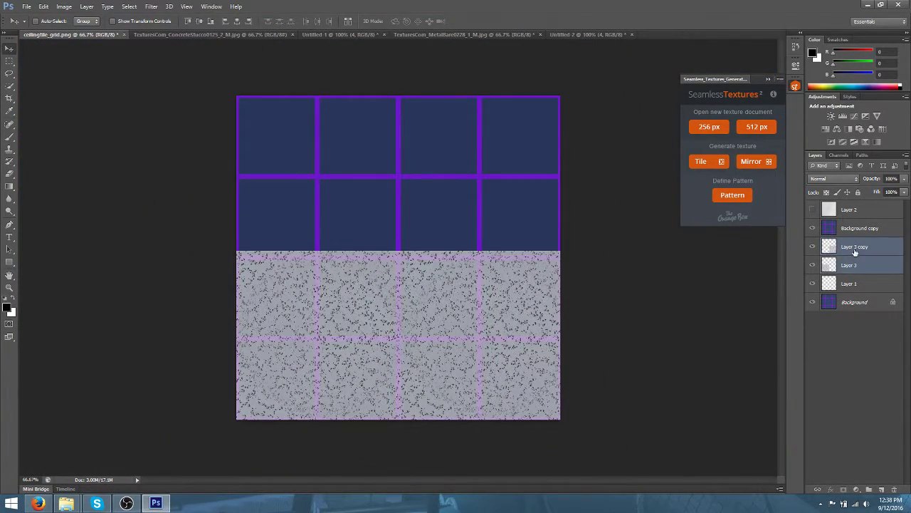
pyautogui.rightClick(857, 252)
pyautogui.click(792, 166)
pyautogui.press('Return')
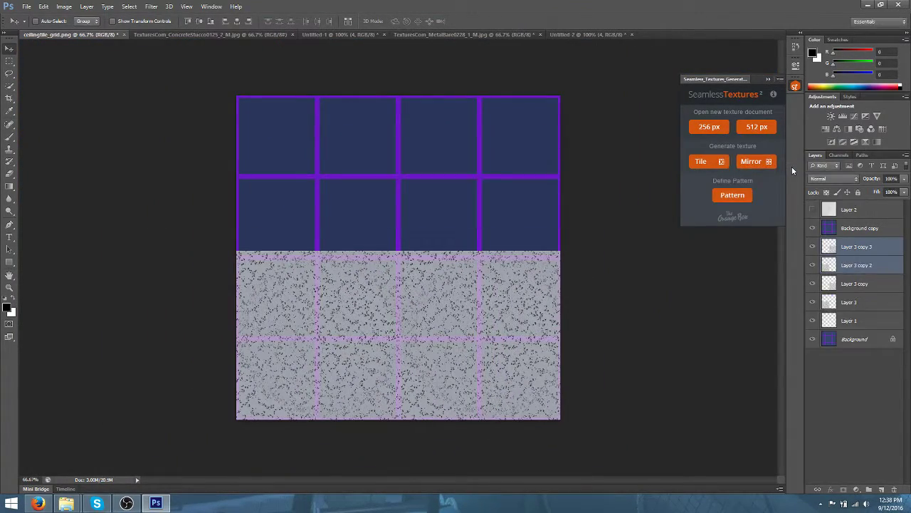
pyautogui.moveTo(456, 329); pyautogui.dragTo(451, 190)
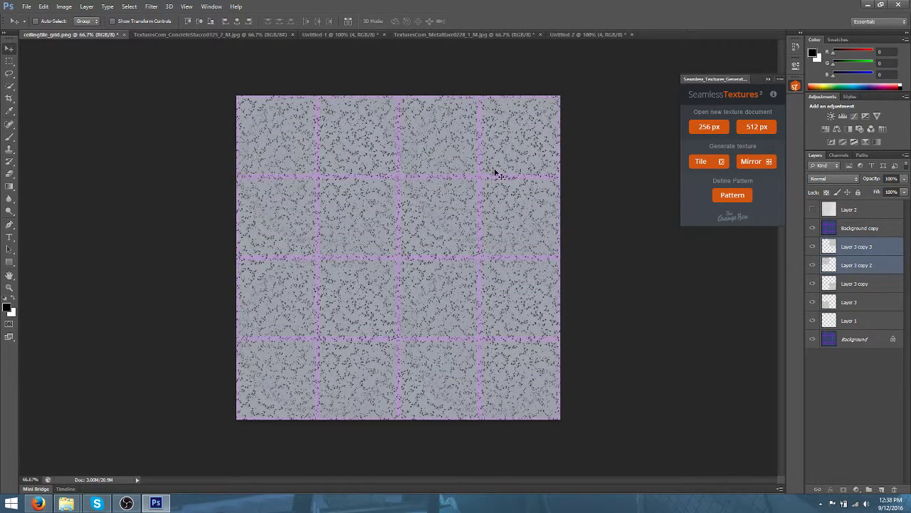
# Merge Layer 3 and its three copies into a single layer and collapse the Seamless Textures panel
pyautogui.click(854, 247)
pyautogui.keyDown('shift'); pyautogui.click(867, 308); pyautogui.keyUp('shift')
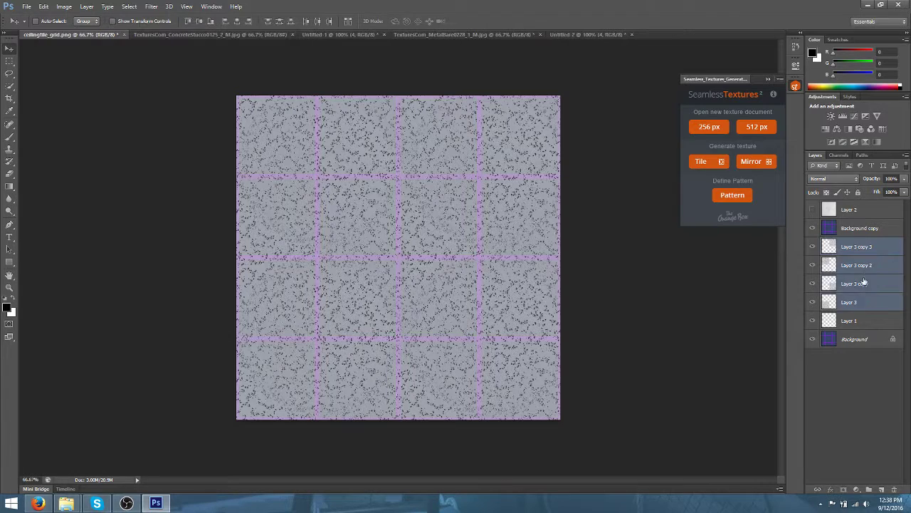
pyautogui.rightClick(867, 308)
pyautogui.click(760, 344)
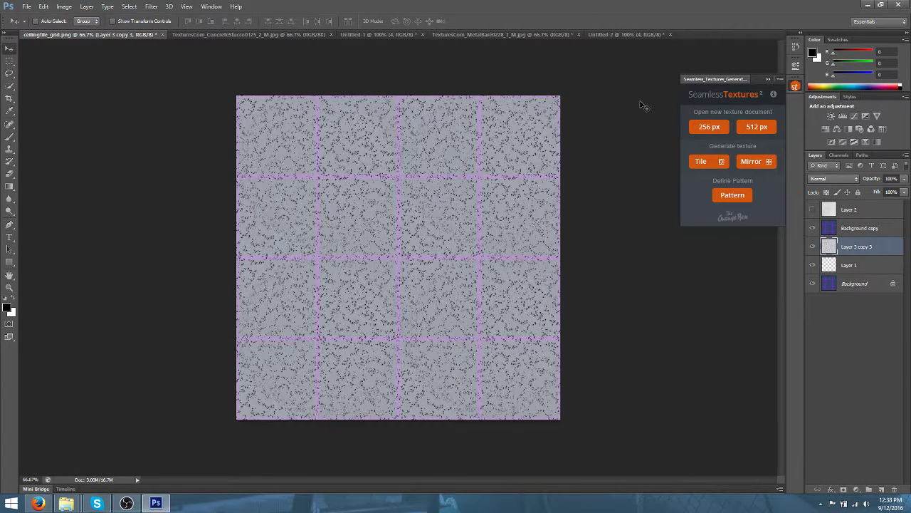
pyautogui.hotkey('ctrl', '+')
pyautogui.hotkey('ctrl', '+')
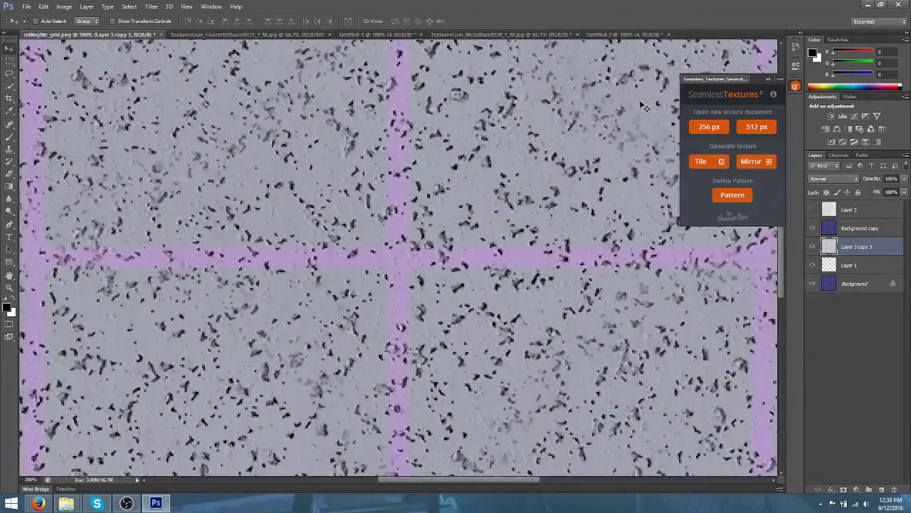
pyautogui.hotkey('ctrl', '-')
pyautogui.hotkey('ctrl', '-')
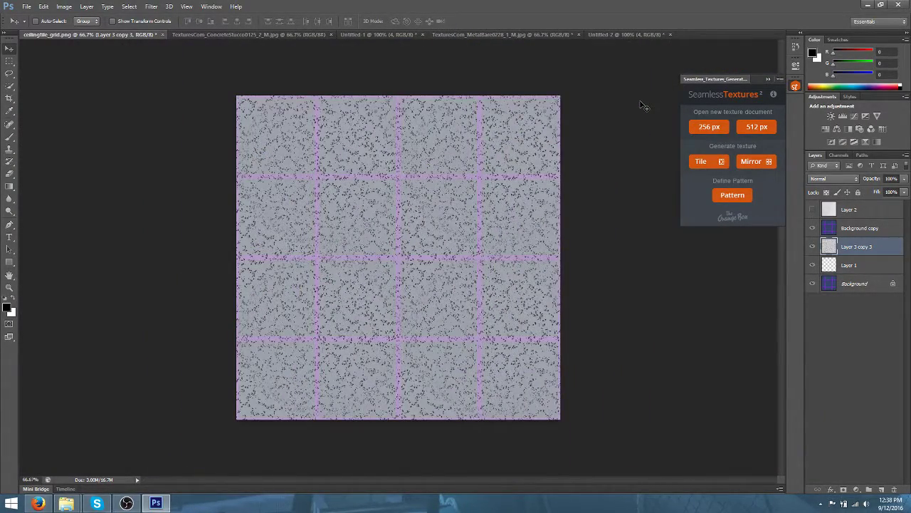
pyautogui.click(795, 86)
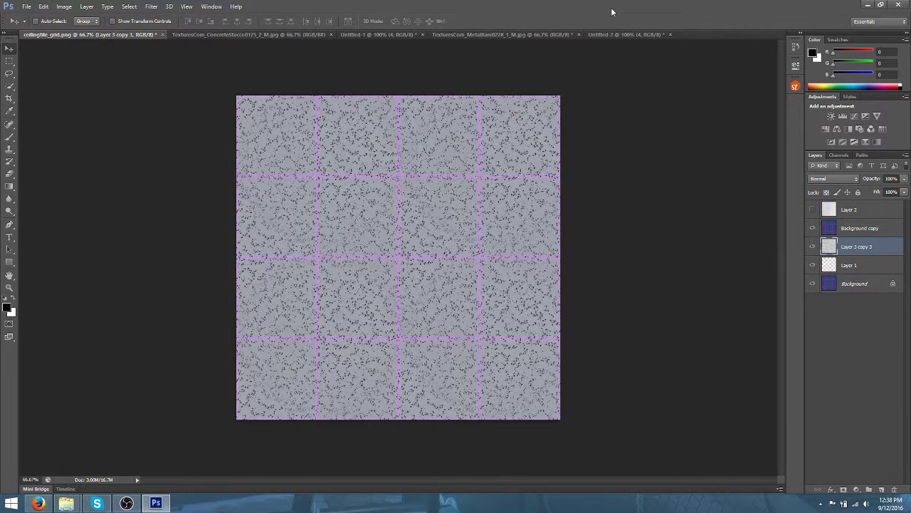
# Add an empty layer above the merged speckled texture and set Background copy's opacity to 10%
pyautogui.hotkey('ctrl', '+')
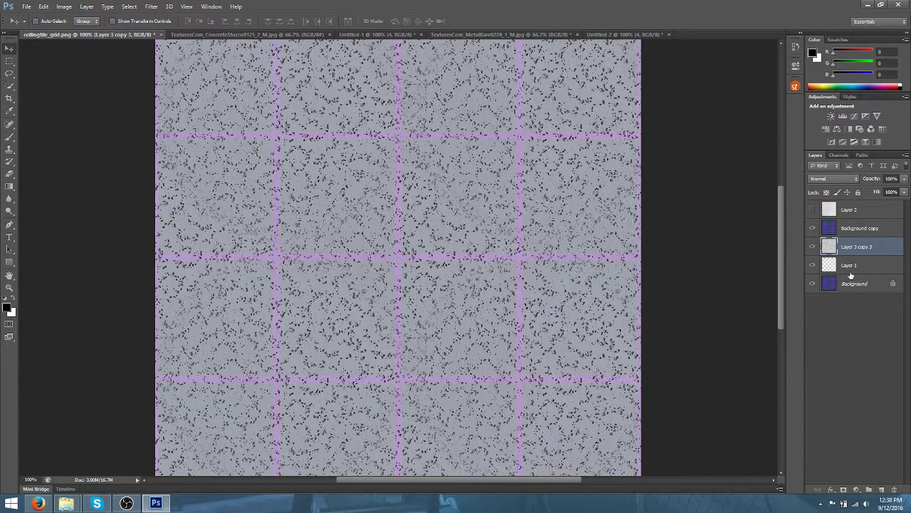
pyautogui.click(880, 489)
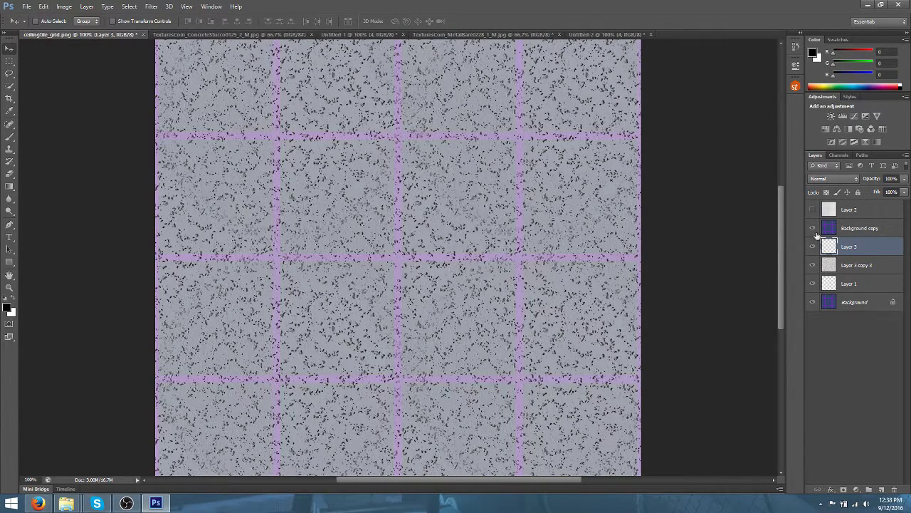
pyautogui.click(857, 229)
pyautogui.click(905, 179)
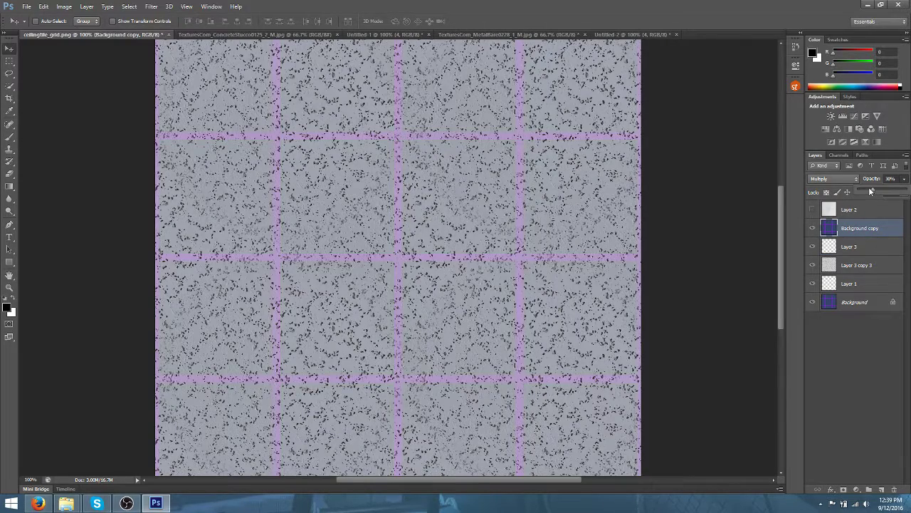
pyautogui.moveTo(867, 189); pyautogui.dragTo(864, 190)
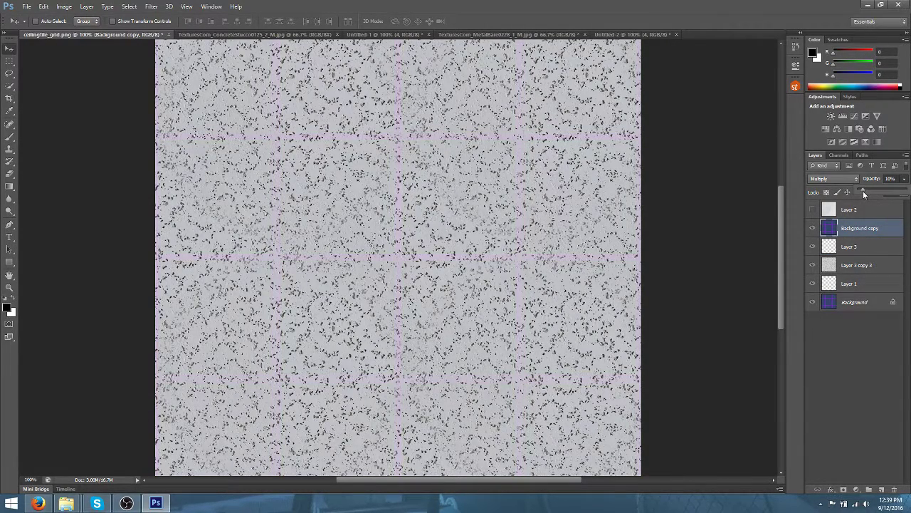
pyautogui.click(614, 3)
pyautogui.hotkey('ctrl', '+')
pyautogui.hotkey('ctrl', '+')
pyautogui.hotkey('ctrl', '+')
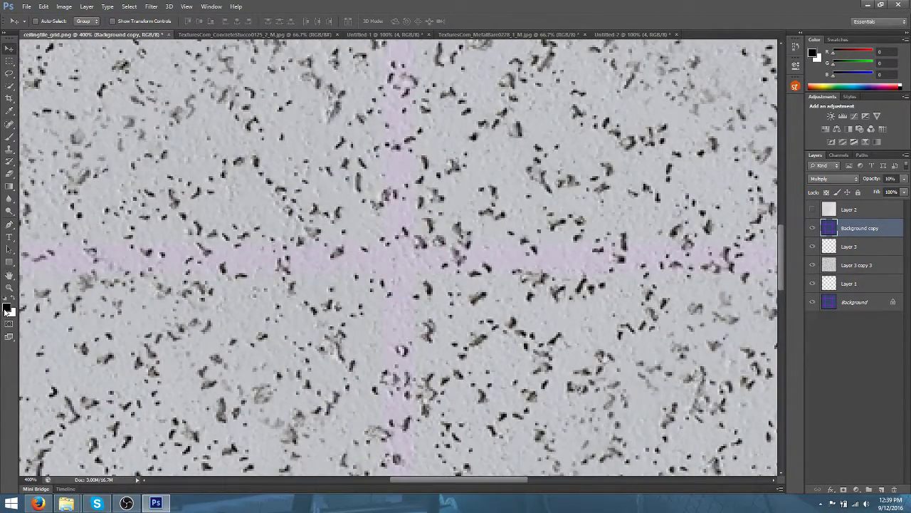
pyautogui.click(5, 310)
pyautogui.click(344, 193)
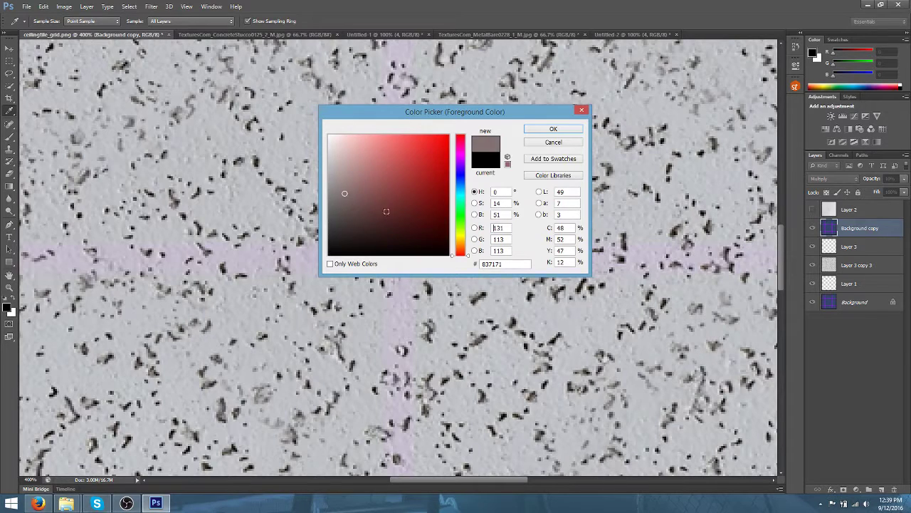
pyautogui.moveTo(458, 211); pyautogui.dragTo(458, 190)
pyautogui.moveTo(349, 199)
pyautogui.mouseDown()
pyautogui.moveTo(342, 214)
pyautogui.moveTo(334, 175)
pyautogui.mouseUp()
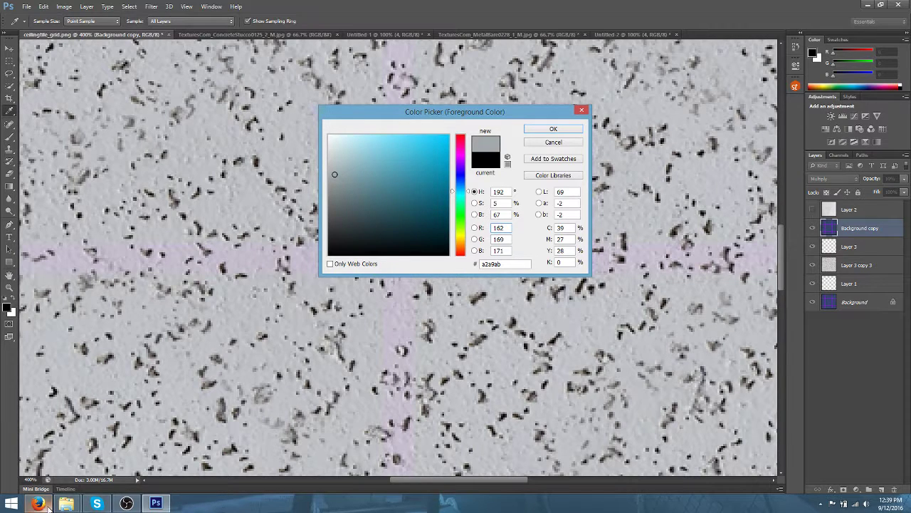
# Switch to Firefox and search Google Images for "ceiling tile" in a new tab
pyautogui.click(45, 505)
pyautogui.hotkey('ctrl', 't')
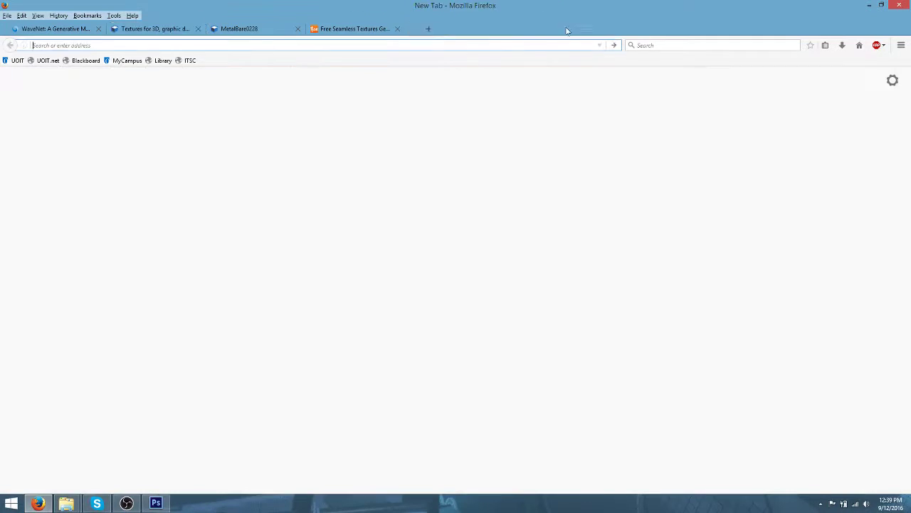
pyautogui.click(657, 45)
pyautogui.write('ceiling tile')
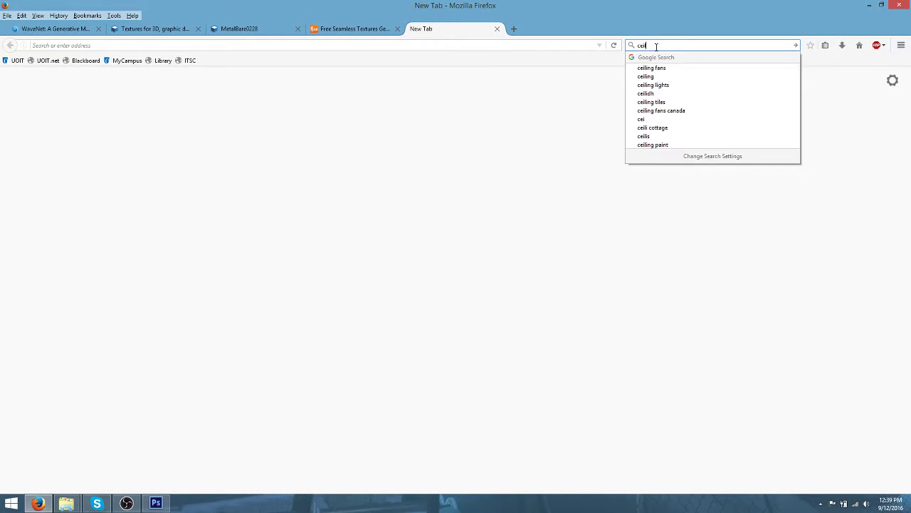
pyautogui.press('Return')
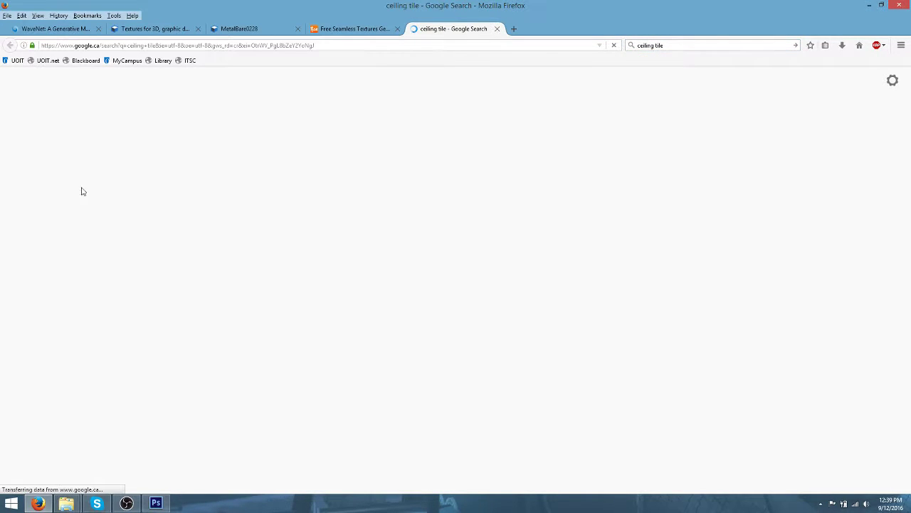
pyautogui.click(97, 111)
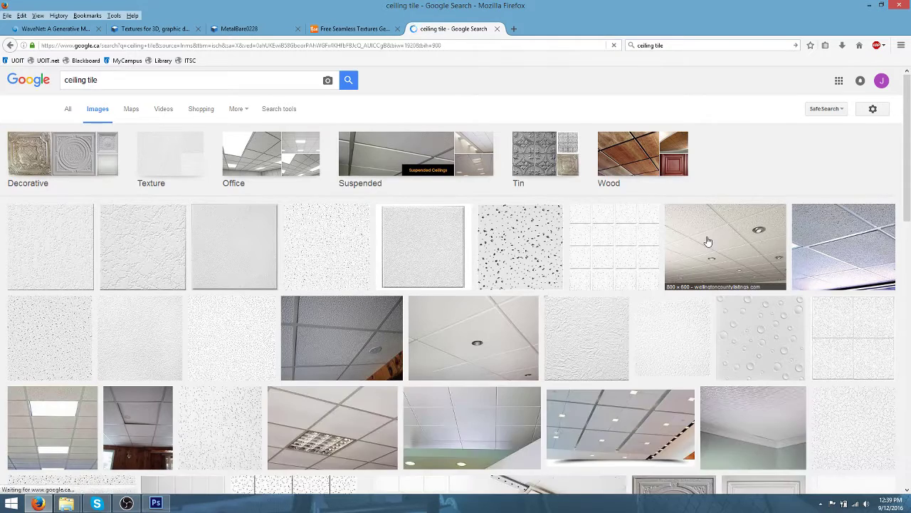
# Examine several drop-ceiling photos in the image results for a reference of the metal grid bars between tiles
pyautogui.click(705, 242)
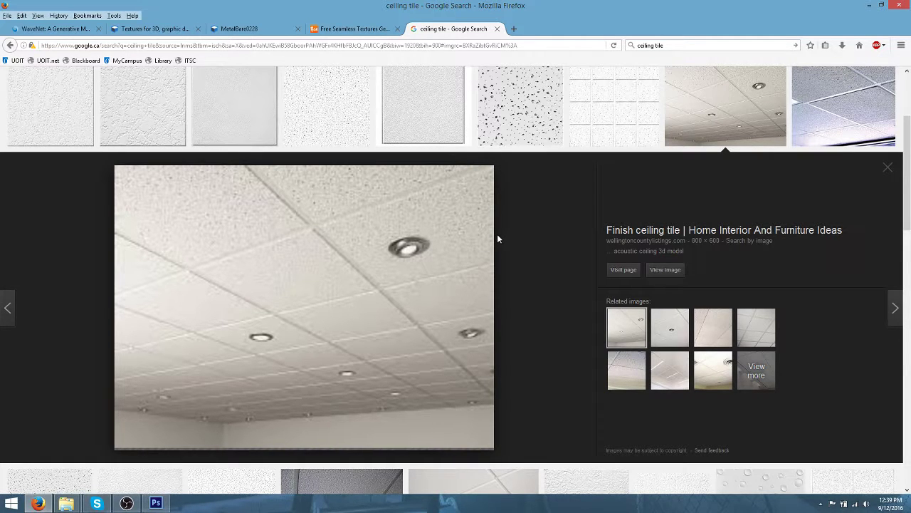
pyautogui.scroll(-5, 497, 239)
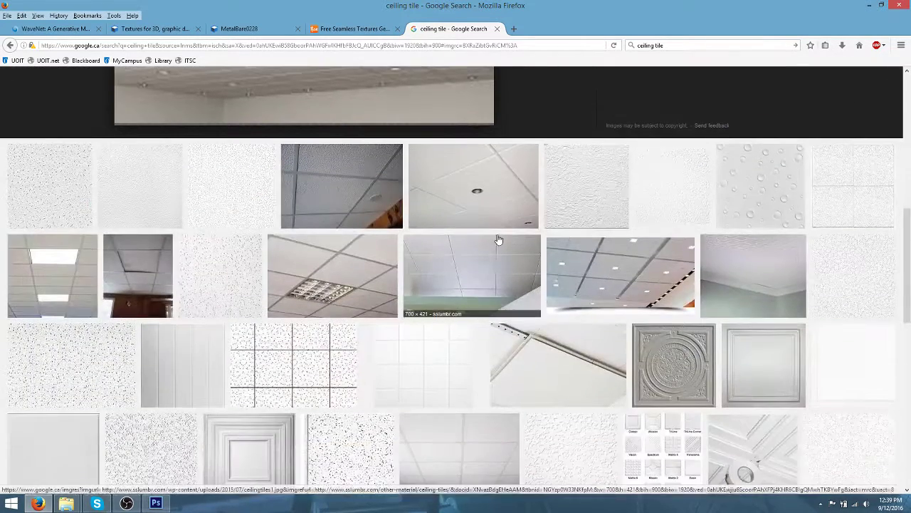
pyautogui.click(315, 203)
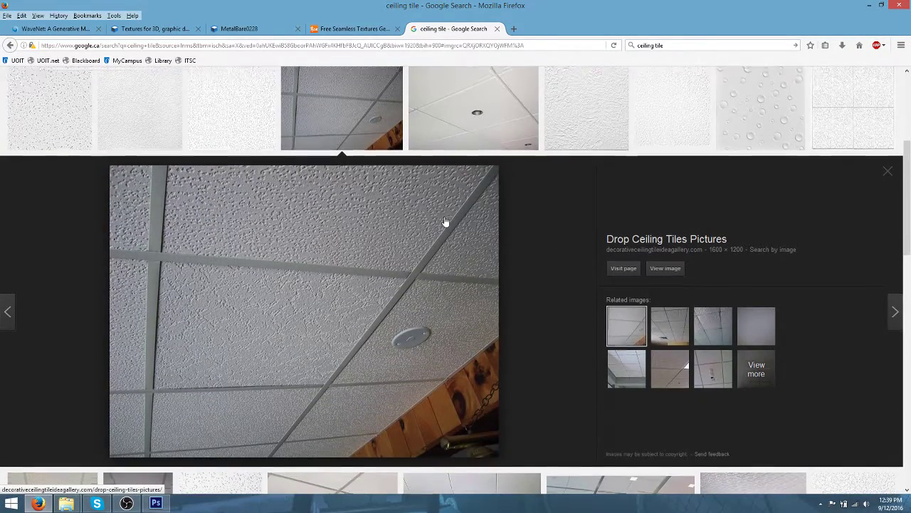
pyautogui.scroll(1, 445, 223)
pyautogui.scroll(-5, 186, 231)
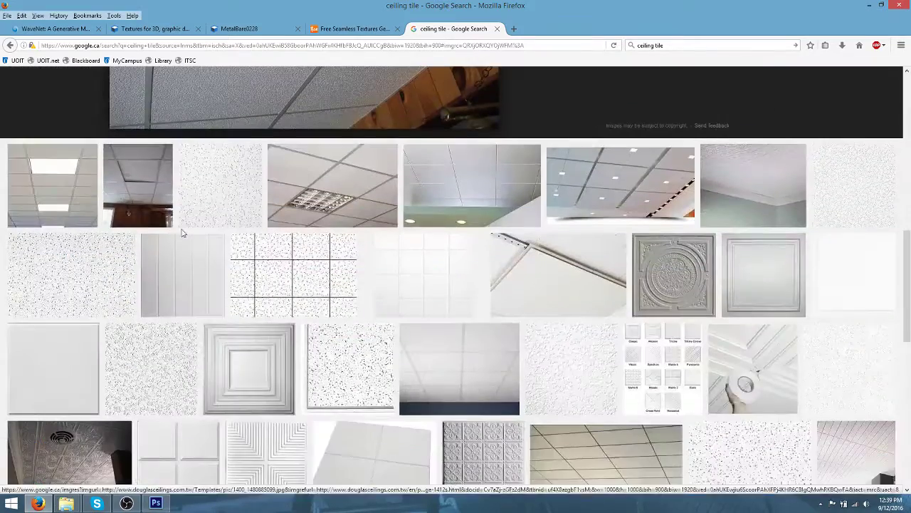
pyautogui.click(50, 199)
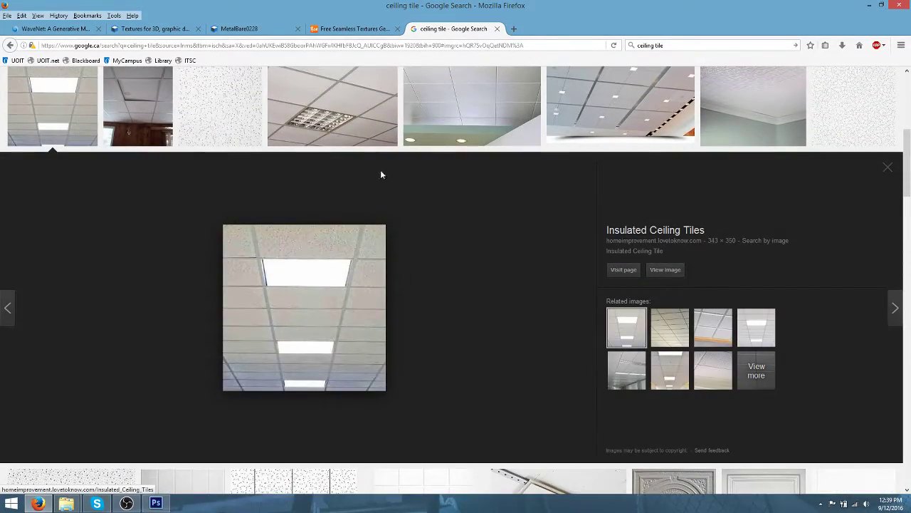
pyautogui.click(334, 117)
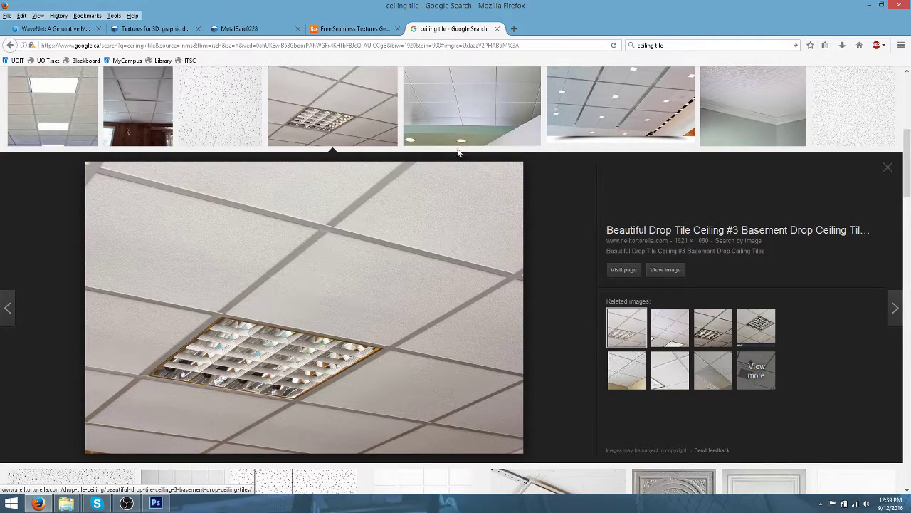
pyautogui.scroll(-4, 577, 226)
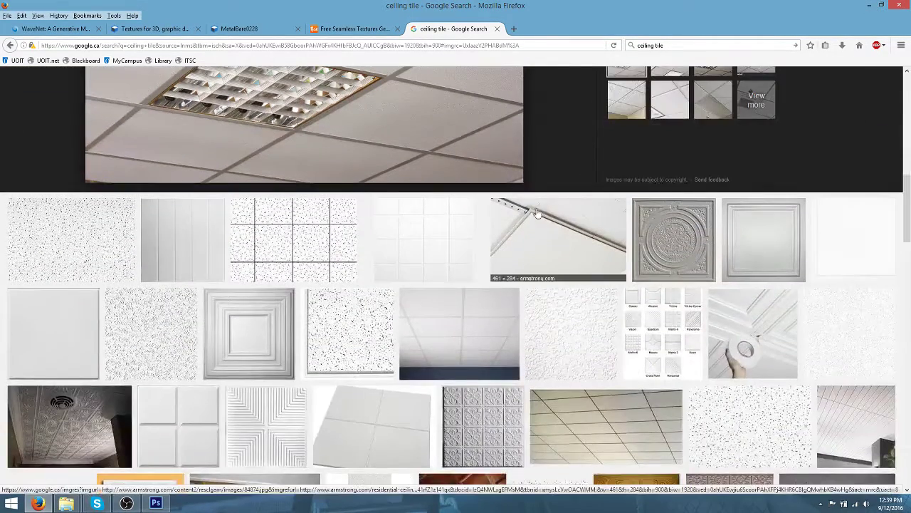
pyautogui.scroll(4, 533, 165)
# Open the Beautiful Drop Tile Ceiling #3 photo at full size and copy the image
pyautogui.click(661, 275)
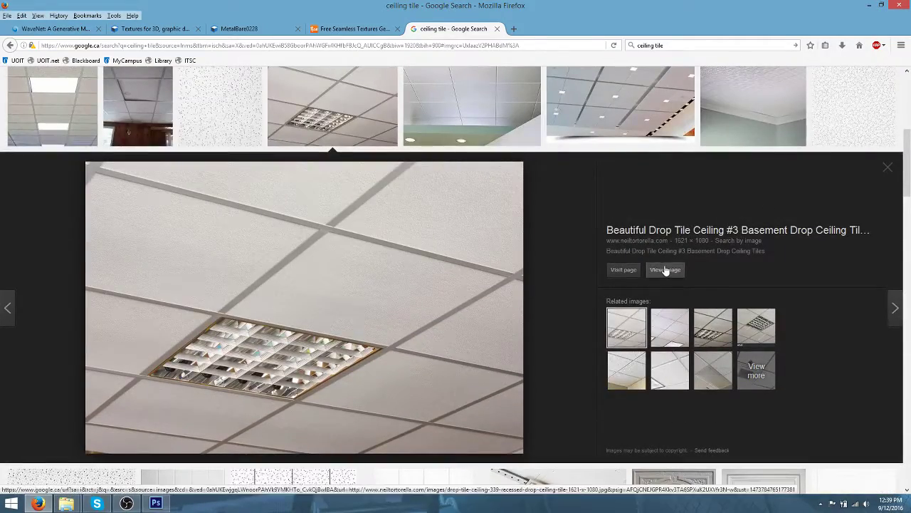
pyautogui.click(490, 189)
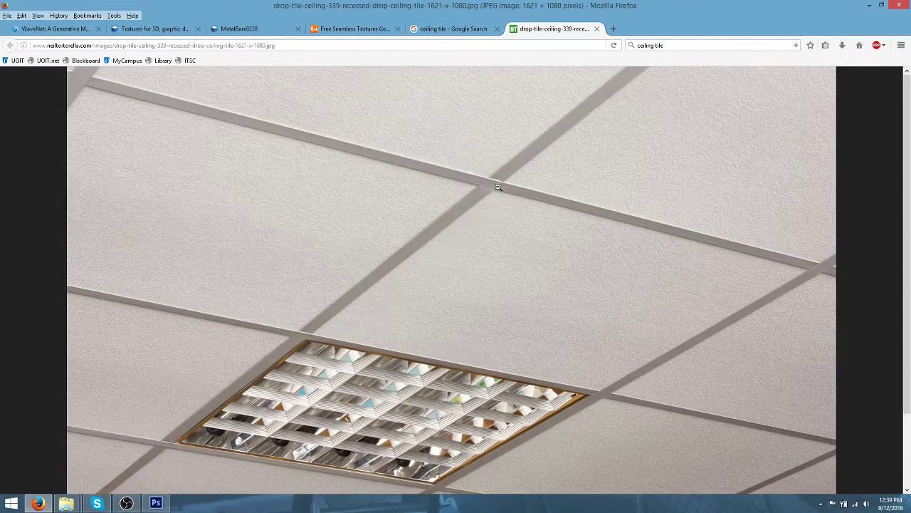
pyautogui.rightClick(471, 184)
pyautogui.click(504, 192)
# Switch back to Photoshop, dismiss the open colour picker and paste the ceiling photo into a new 1621 × 1080 pixel document
pyautogui.click(158, 503)
pyautogui.hotkey('alt', 'f')
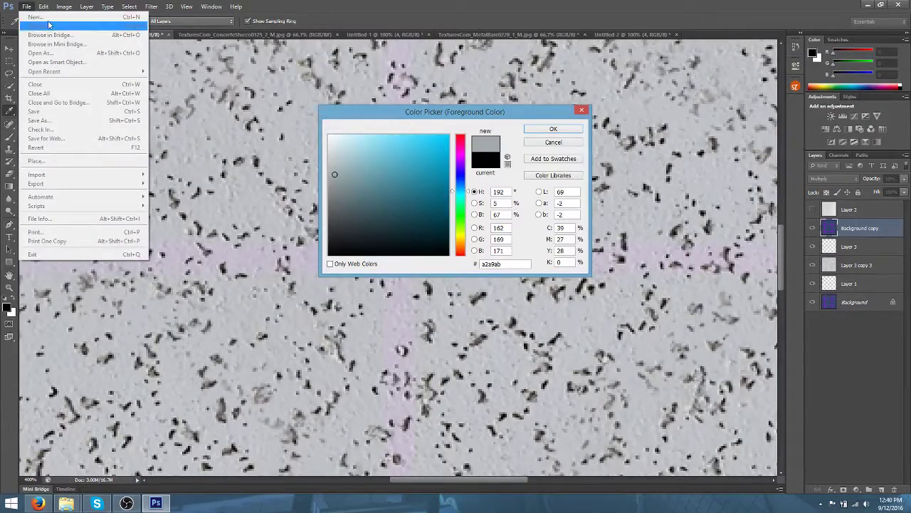
pyautogui.click(554, 142)
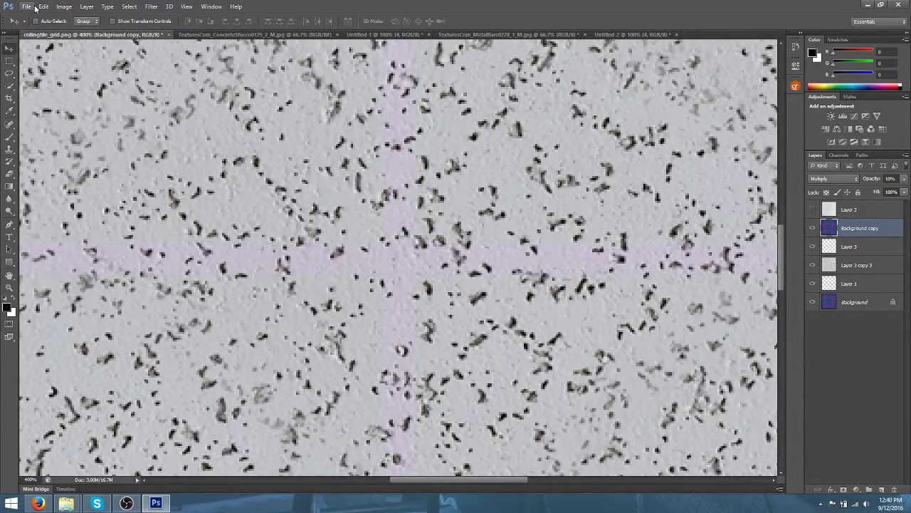
pyautogui.click(26, 6)
pyautogui.click(34, 17)
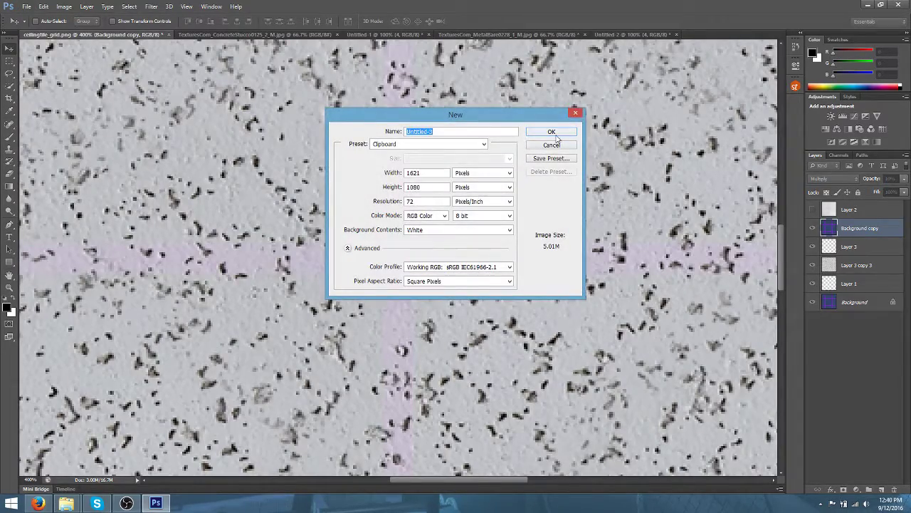
pyautogui.click(552, 133)
pyautogui.hotkey('ctrl', 'v')
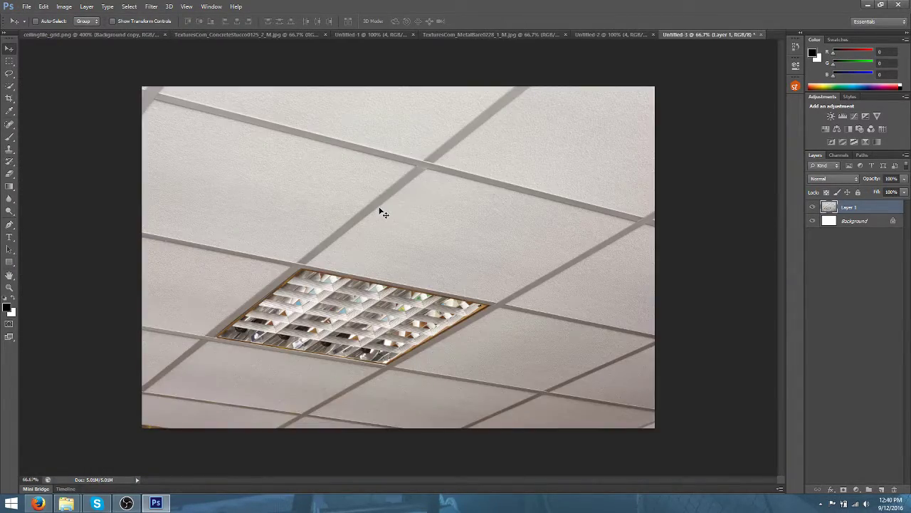
# Sample the diagonal grid bar in the ceiling photo with the Eyedropper to set the foreground colour to #9e9791
pyautogui.scroll(5, 384, 213)
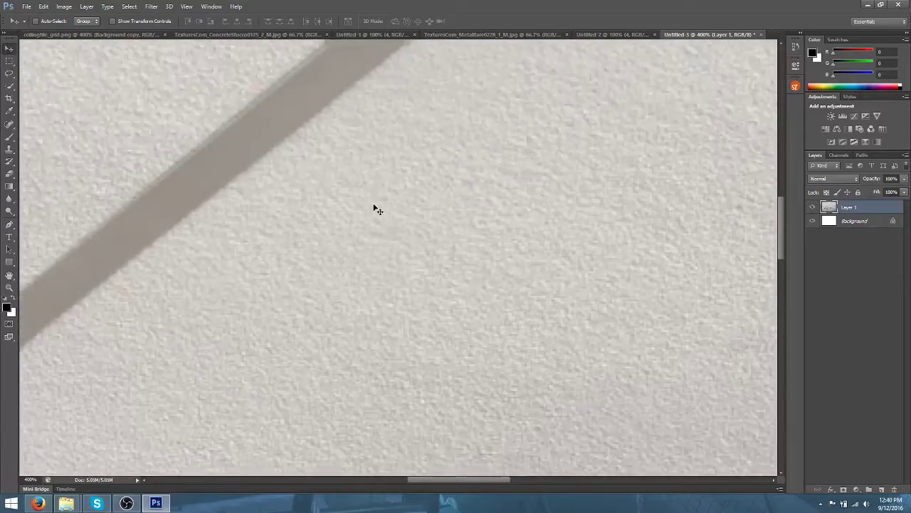
pyautogui.scroll(3, 377, 210)
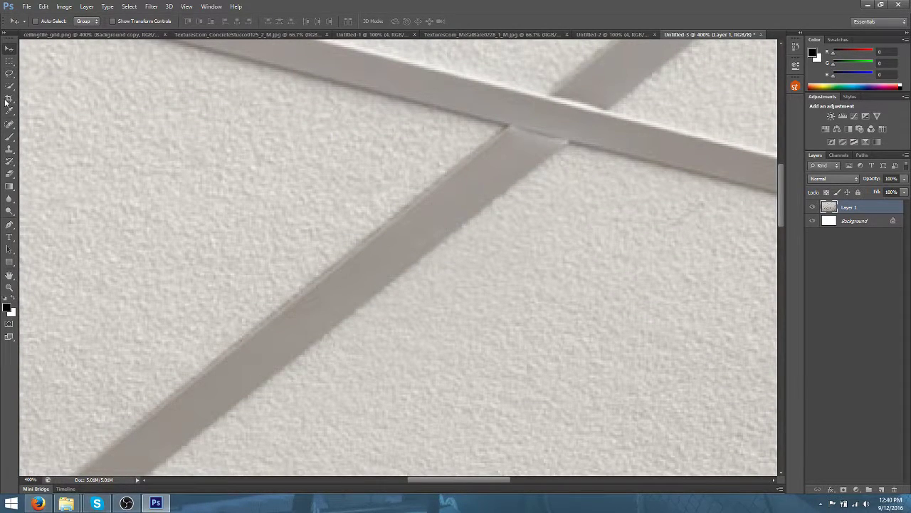
pyautogui.click(10, 110)
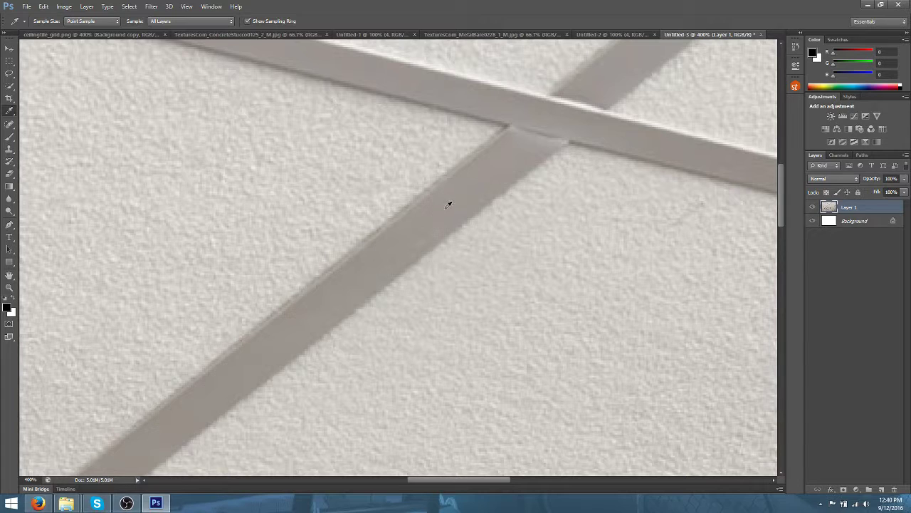
pyautogui.click(433, 216)
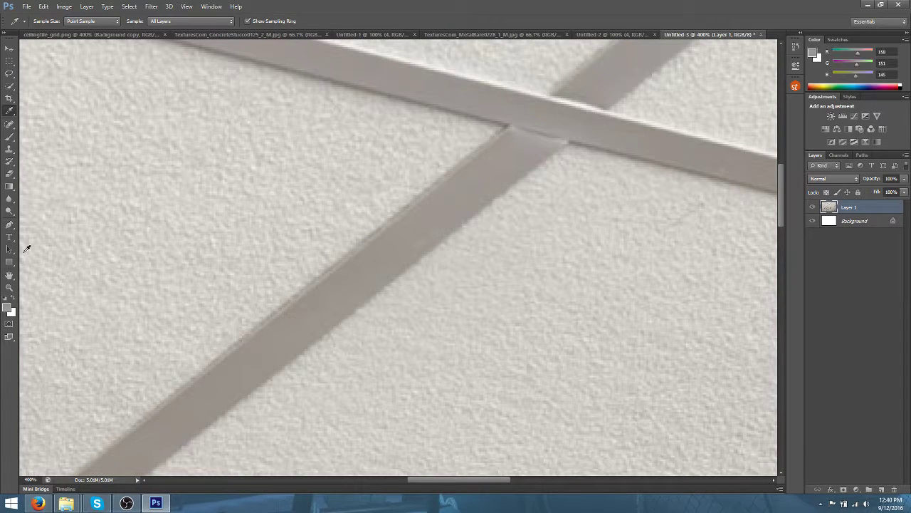
pyautogui.click(8, 307)
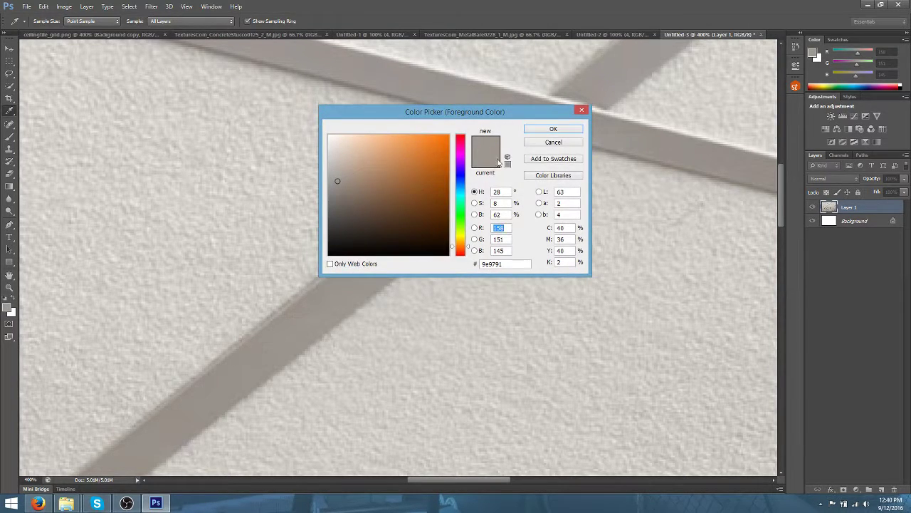
pyautogui.click(555, 142)
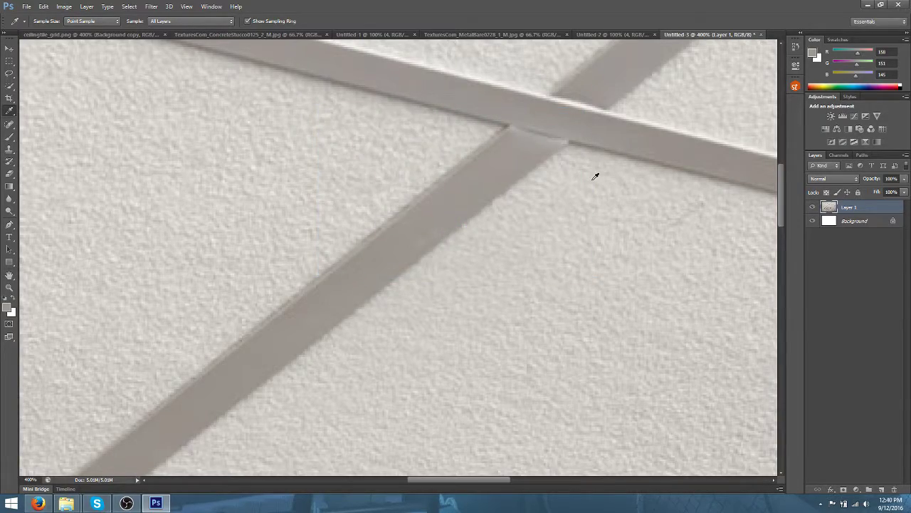
# Return to the ceilingtile_grid.png document and rename Layer 3 to StripBase
pyautogui.hotkey('ctrl', '-')
pyautogui.hotkey('ctrl', '-')
pyautogui.hotkey('ctrl', '-')
pyautogui.hotkey('ctrl', '-')
pyautogui.hotkey('ctrl', '-')
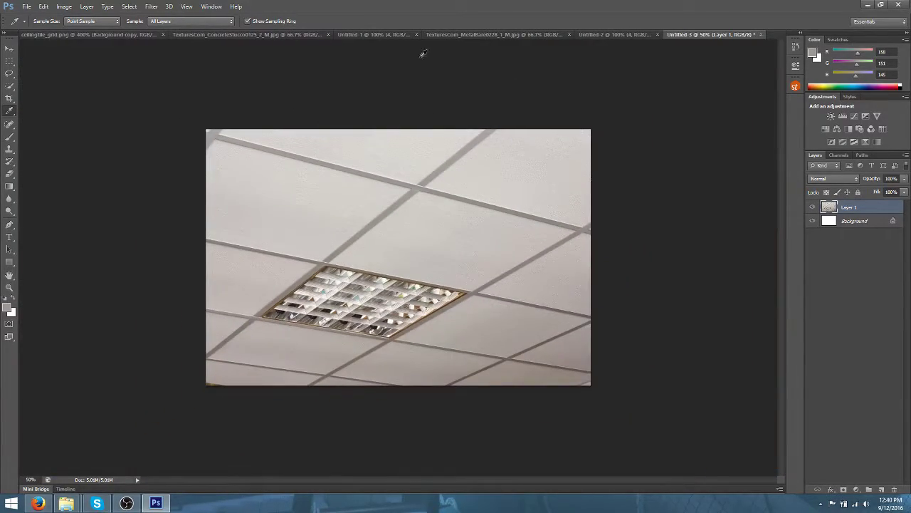
pyautogui.click(206, 34)
pyautogui.click(133, 34)
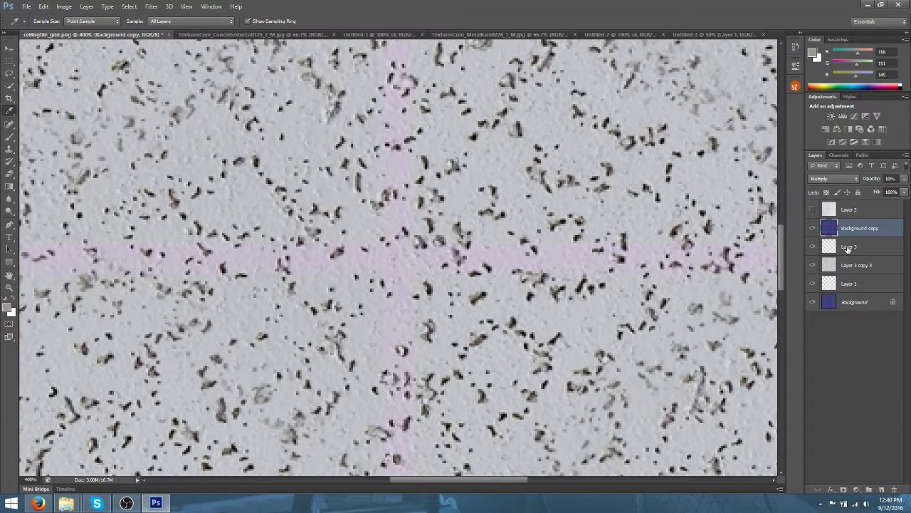
pyautogui.doubleClick(848, 247)
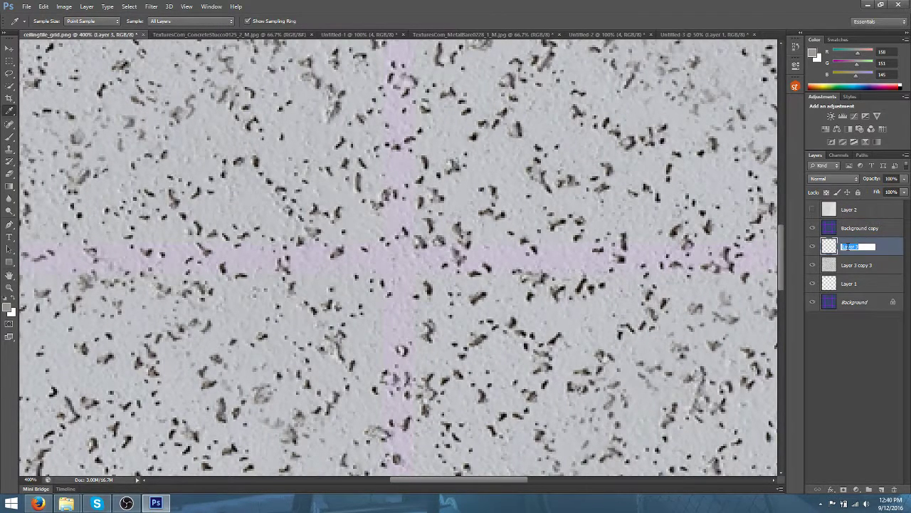
pyautogui.write('StipBase')
pyautogui.press('Return')
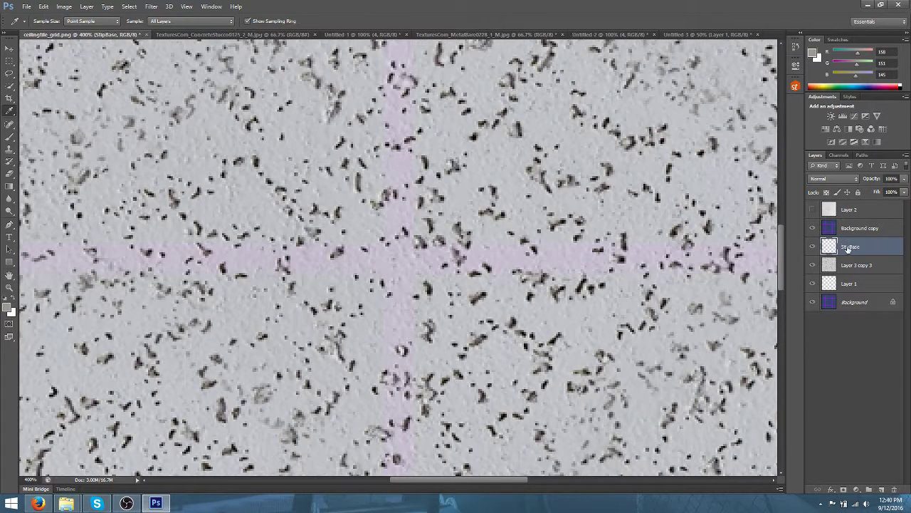
pyautogui.doubleClick(852, 247)
pyautogui.press('Return')
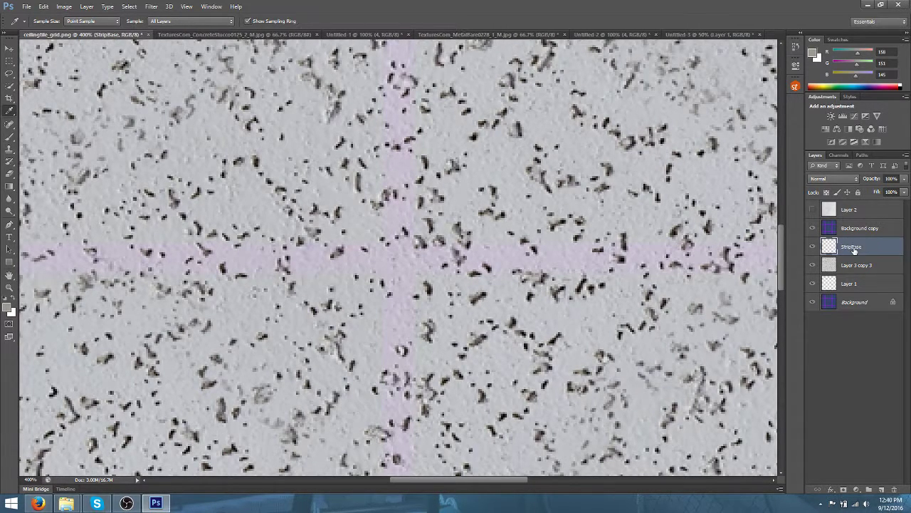
# Try selecting the grid lines on the Background copy layer with the Magic Wand
pyautogui.hotkey('ctrl', '-')
pyautogui.hotkey('ctrl', '-')
pyautogui.hotkey('ctrl', '-')
pyautogui.hotkey('ctrl', '+')
pyautogui.hotkey('ctrl', '+')
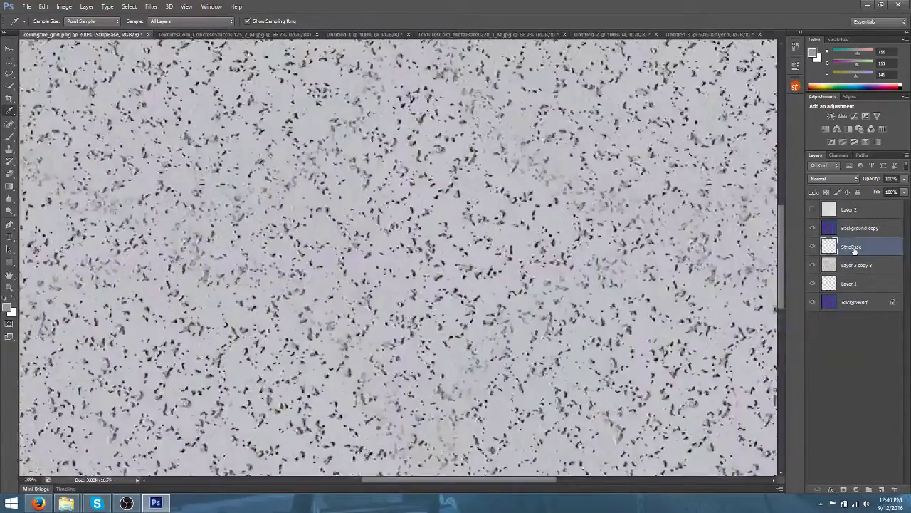
pyautogui.click(860, 228)
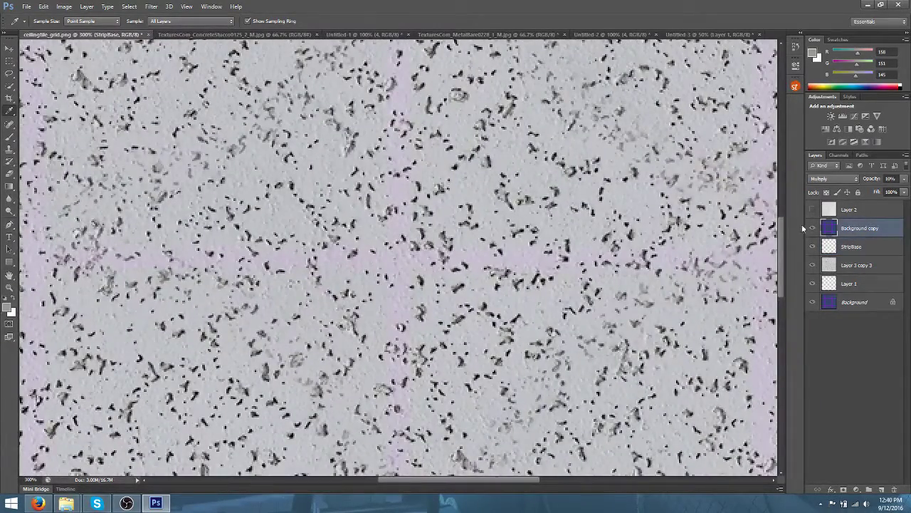
pyautogui.click(10, 85)
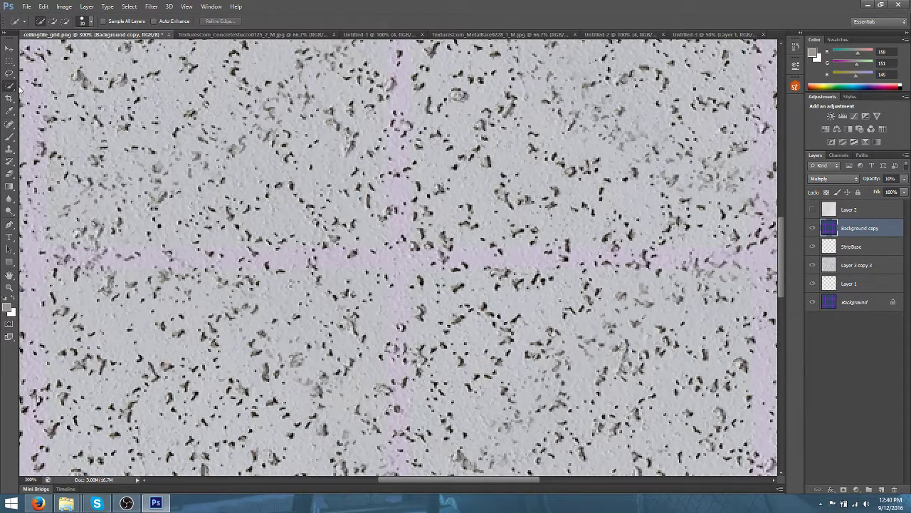
pyautogui.click(55, 94)
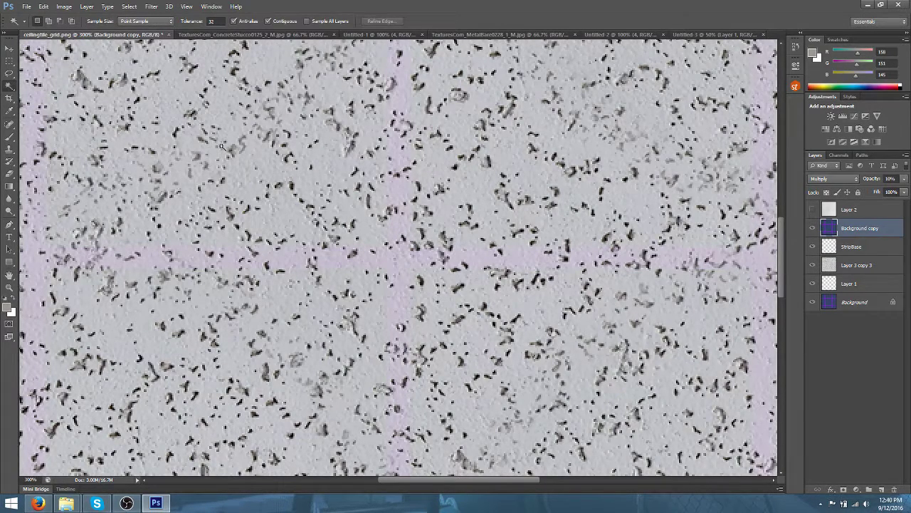
pyautogui.click(401, 202)
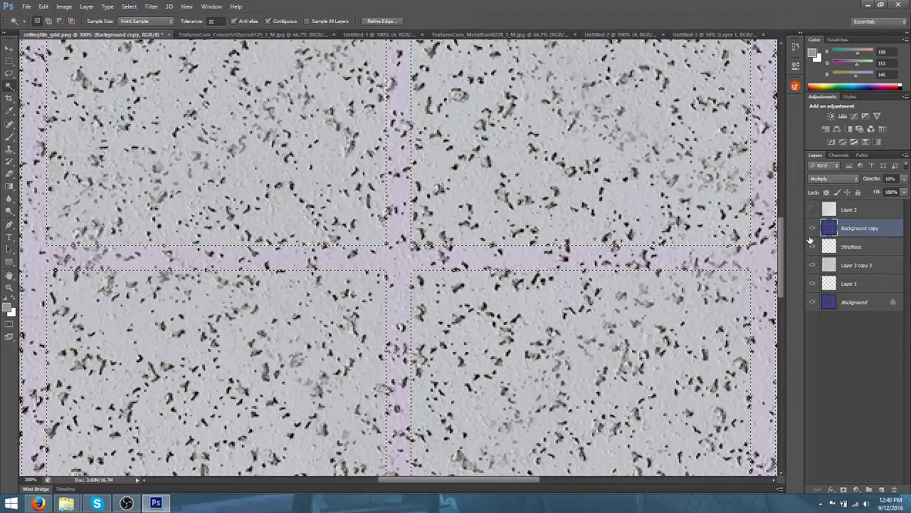
# Try filling the selected grid lines on the StripBase layer with the foreground colour using the Paint Bucket, and undo the fill
pyautogui.click(854, 246)
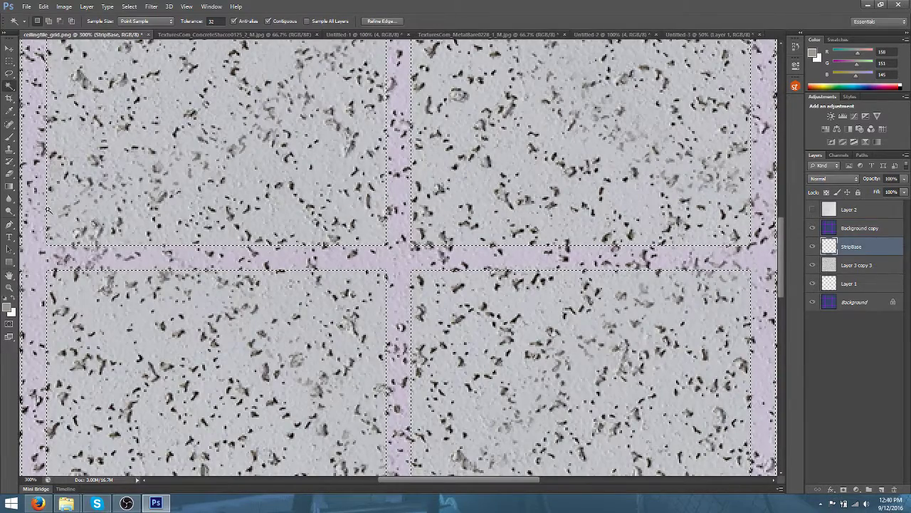
pyautogui.rightClick(9, 186)
pyautogui.click(44, 198)
pyautogui.click(389, 237)
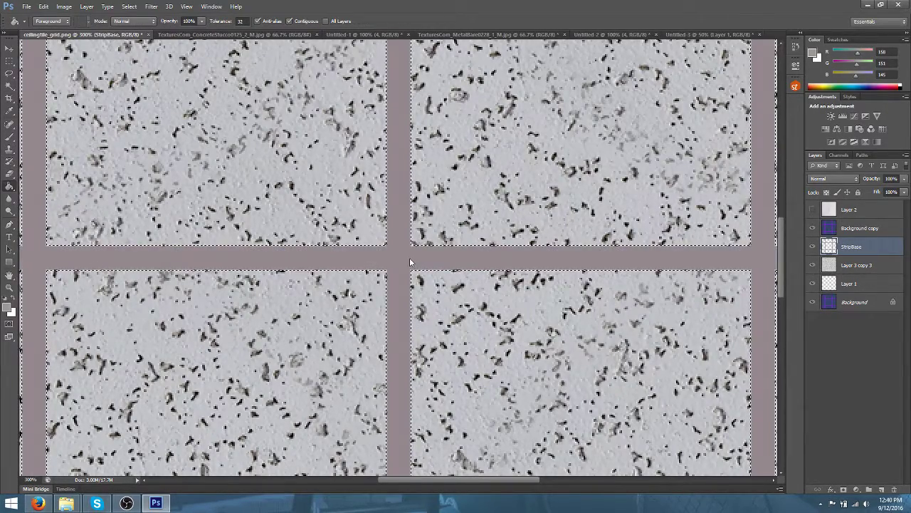
pyautogui.scroll(4, 389, 237)
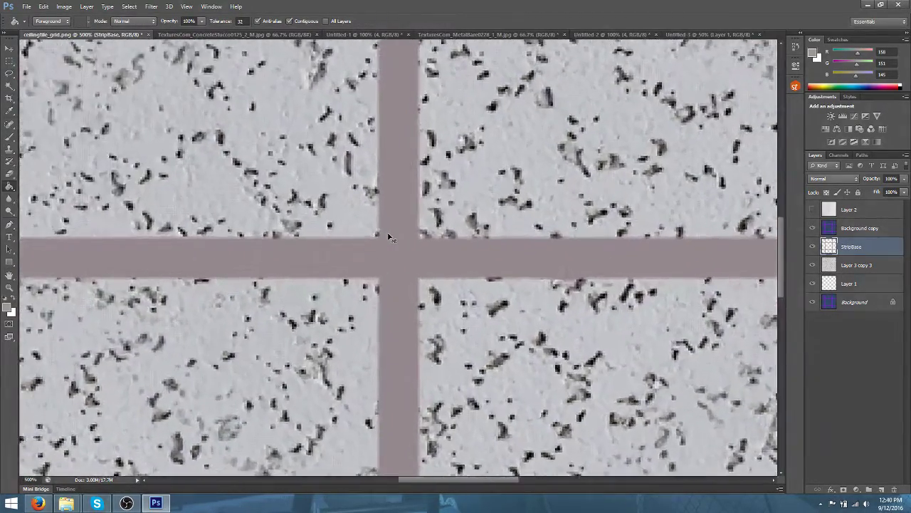
pyautogui.scroll(2, 389, 237)
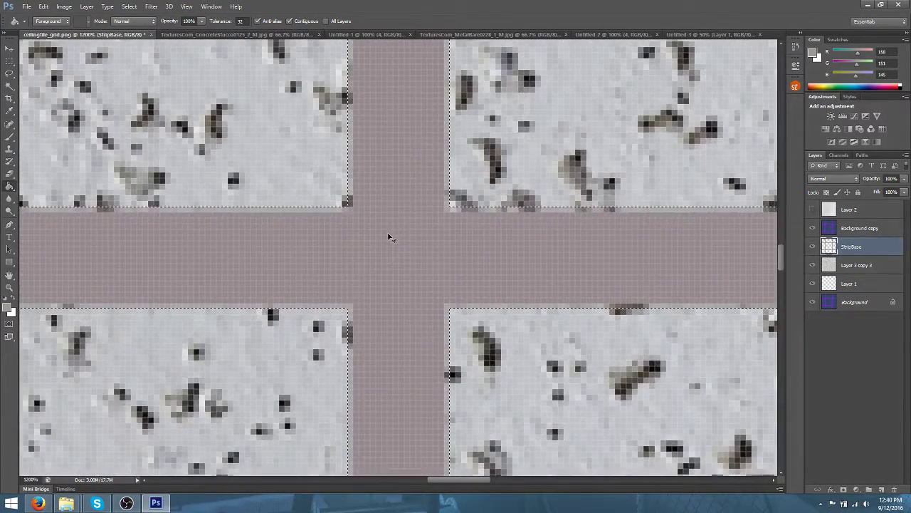
pyautogui.hotkey('ctrl', 'z')
# Turn off Paint Bucket anti-aliasing and reselect the grid lines on the Background copy layer with the Magic Wand at tolerance 0
pyautogui.click(260, 21)
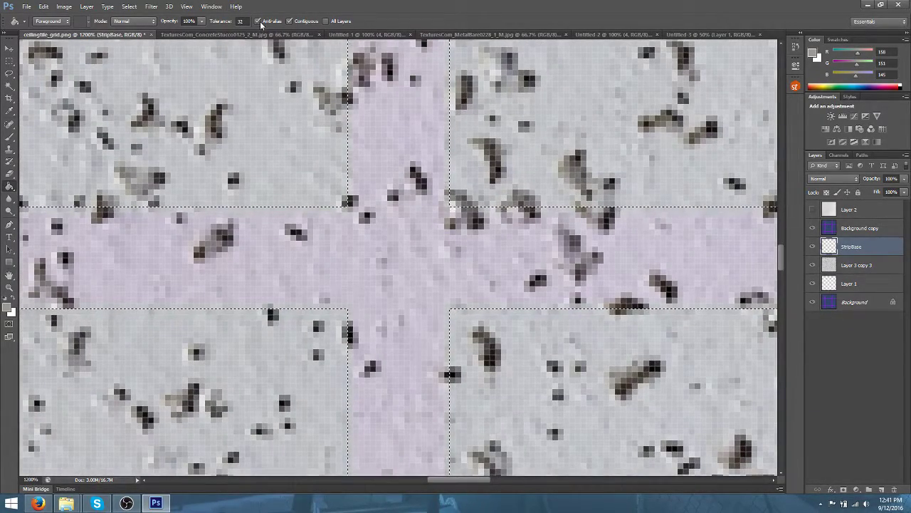
pyautogui.click(859, 228)
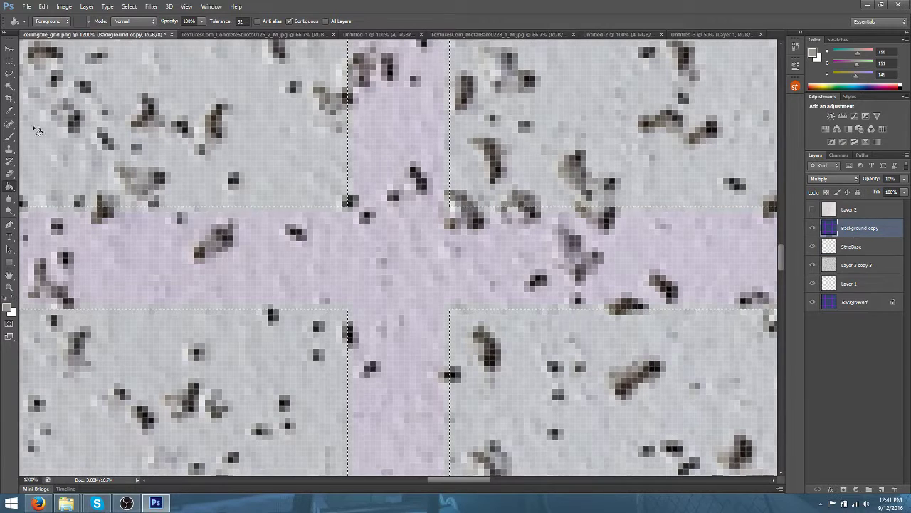
pyautogui.click(9, 86)
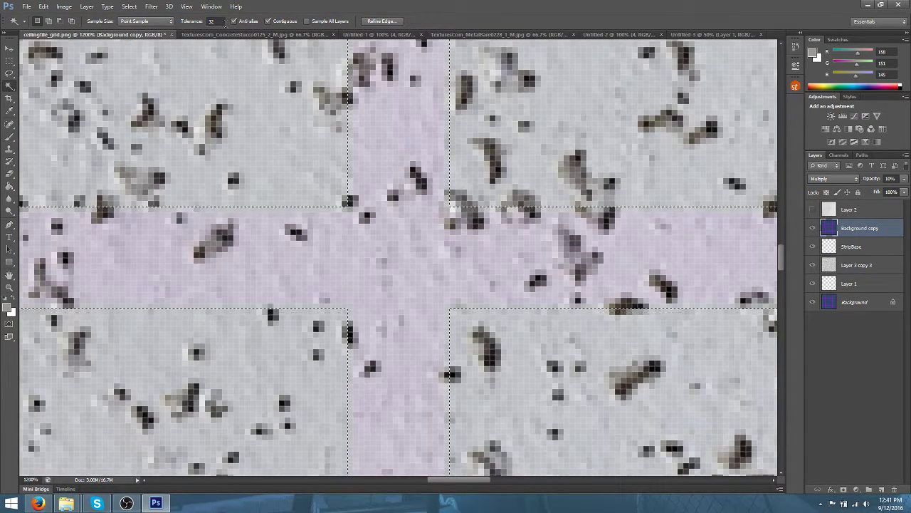
pyautogui.click(214, 21)
pyautogui.write('0')
pyautogui.hotkey('ctrl', 'd')
pyautogui.click(408, 245)
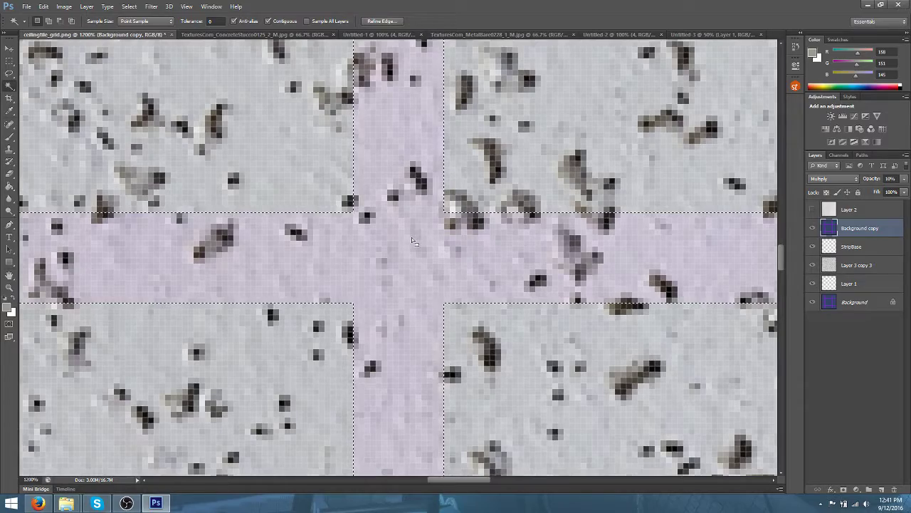
pyautogui.hotkey('ctrl', 'd')
pyautogui.hotkey('ctrl', '-')
pyautogui.hotkey('ctrl', '-')
pyautogui.click(399, 211)
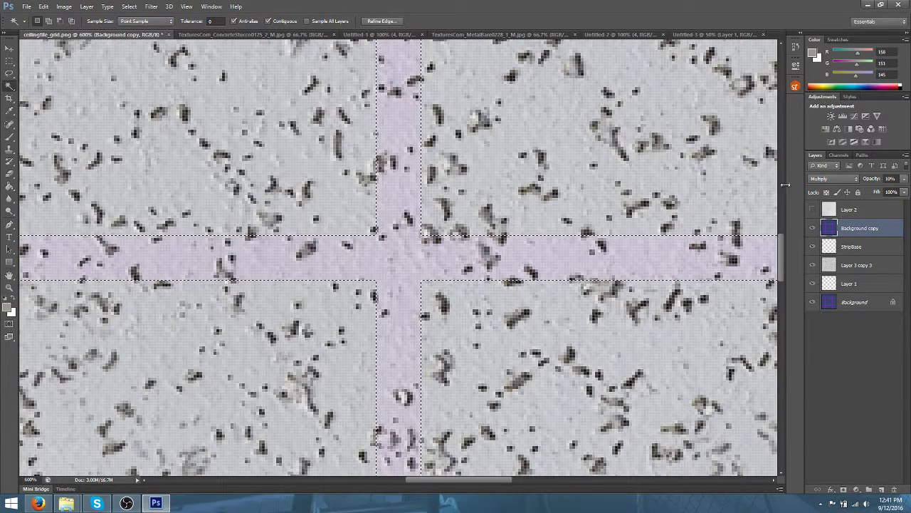
# Fill the selected grid lines on the StripBase layer with the grey-brown foreground colour and check the bar edges
pyautogui.hotkey('alt', '[')
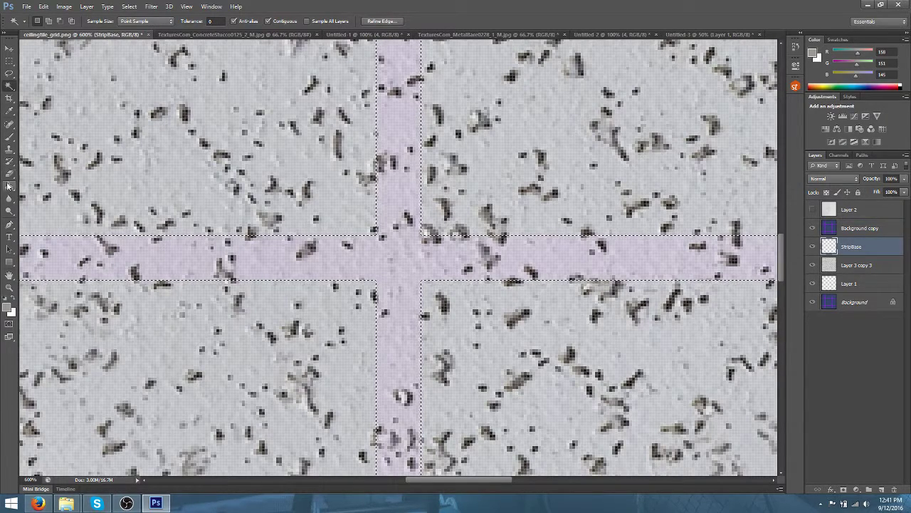
pyautogui.press('g')
pyautogui.click(378, 252)
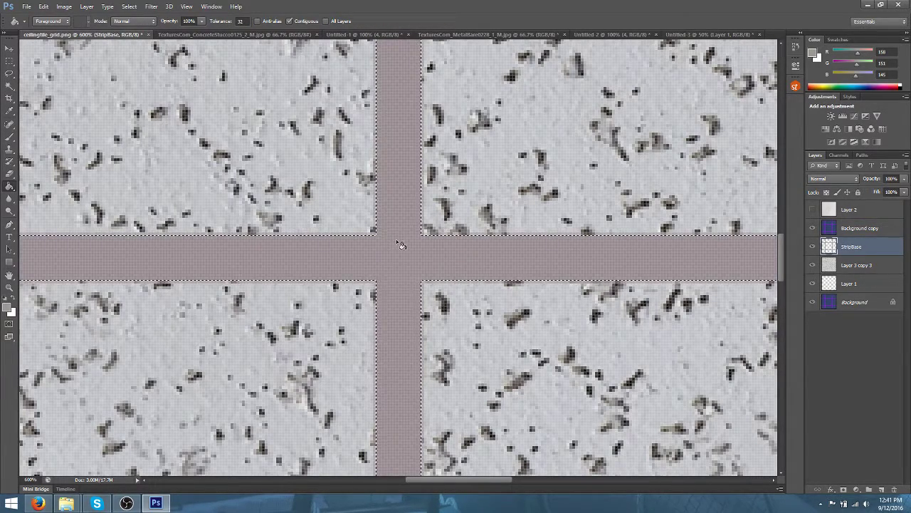
pyautogui.hotkey('ctrl', 'd')
pyautogui.hotkey('ctrl', '=')
pyautogui.hotkey('ctrl', '=')
pyautogui.hotkey('ctrl', '=')
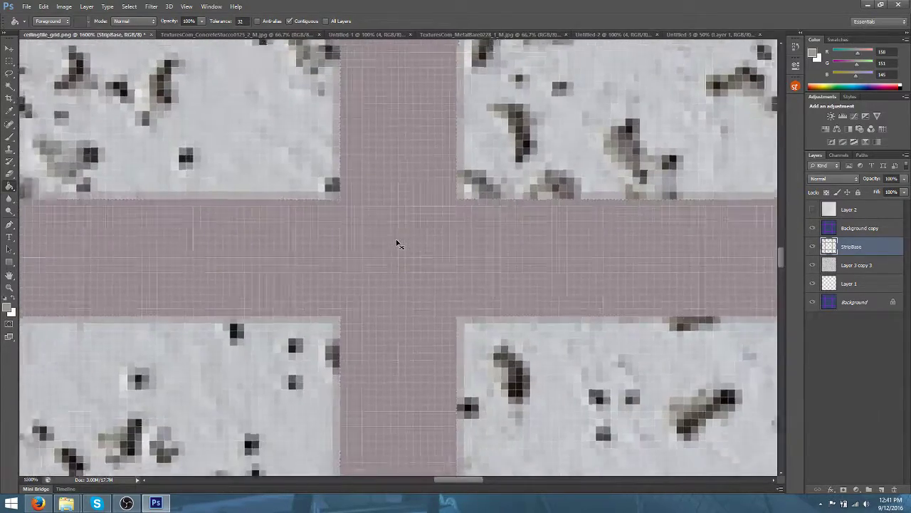
pyautogui.hotkey('ctrl', '-')
pyautogui.hotkey('ctrl', '-')
pyautogui.hotkey('ctrl', '-')
pyautogui.hotkey('ctrl', '-')
pyautogui.hotkey('ctrl', 'shift', 'd')
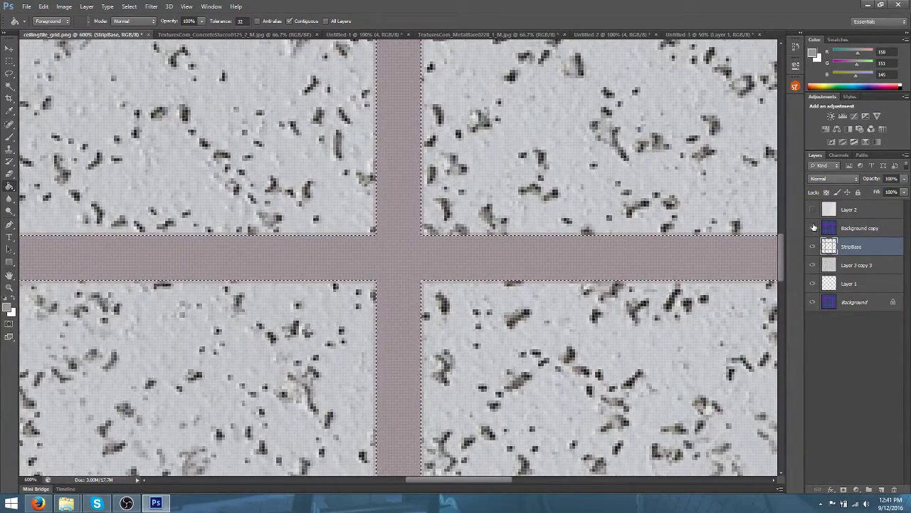
# Hide the Background copy layer, clear the selection and inspect the filled grid across the whole texture
pyautogui.click(813, 228)
pyautogui.hotkey('ctrl', 'd')
pyautogui.hotkey('ctrl', '-')
pyautogui.hotkey('ctrl', '-')
pyautogui.hotkey('ctrl', '-')
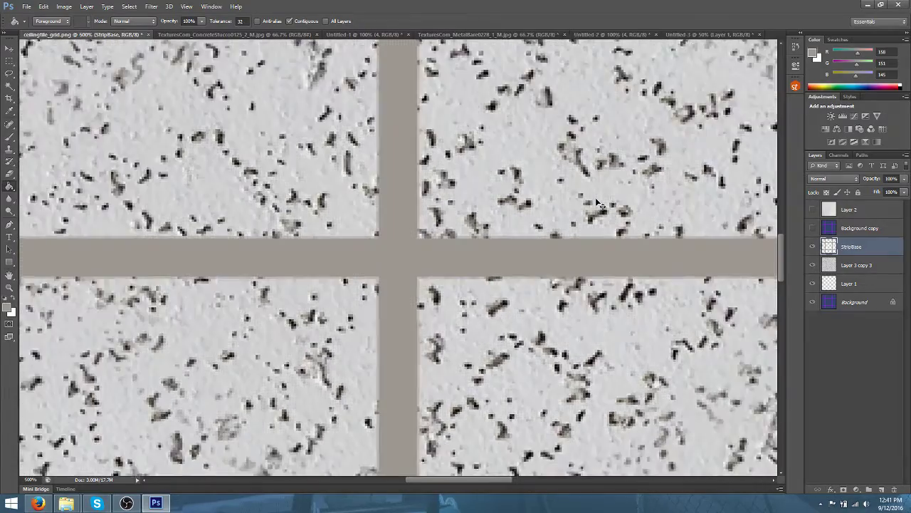
pyautogui.hotkey('ctrl', '-')
pyautogui.hotkey('ctrl', '-')
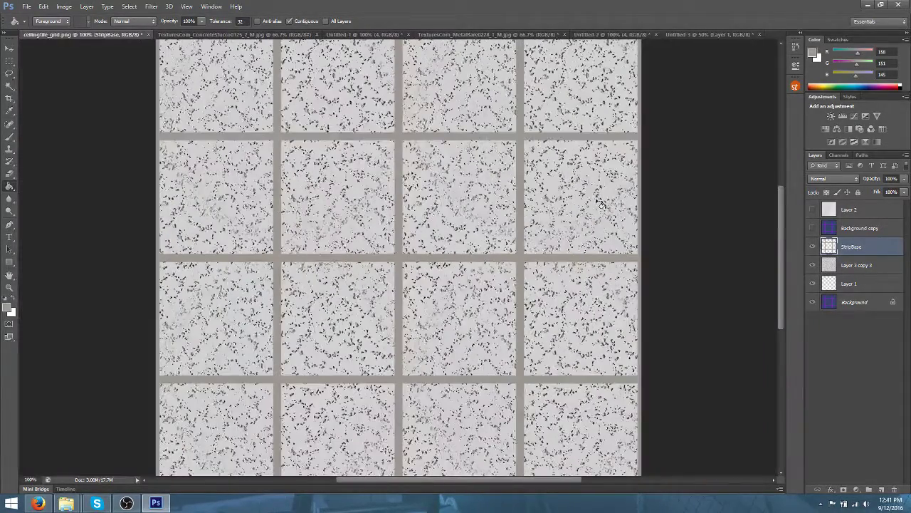
pyautogui.hotkey('ctrl', '-')
pyautogui.hotkey('ctrl', '+')
pyautogui.hotkey('ctrl', '+')
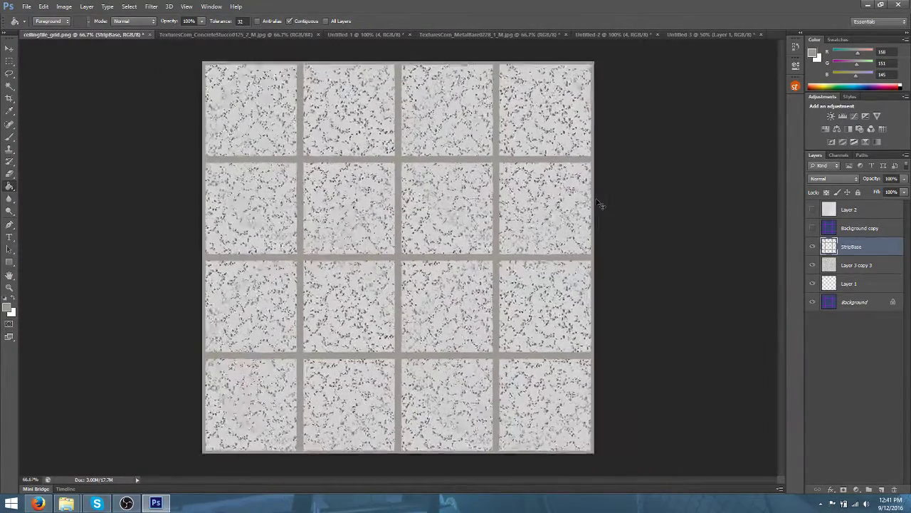
pyautogui.hotkey('ctrl', '+')
pyautogui.hotkey('ctrl', '+')
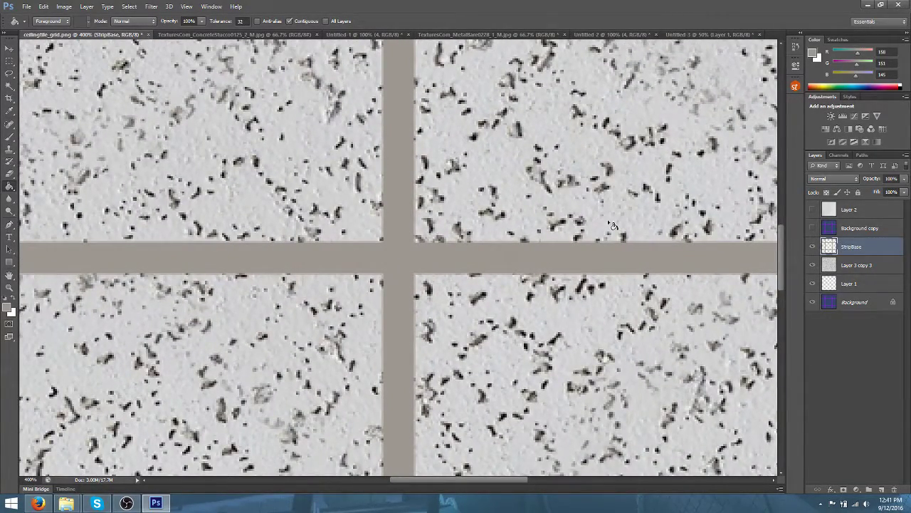
# Add a new layer above StripBase and name it StripHighlights01
pyautogui.click(882, 490)
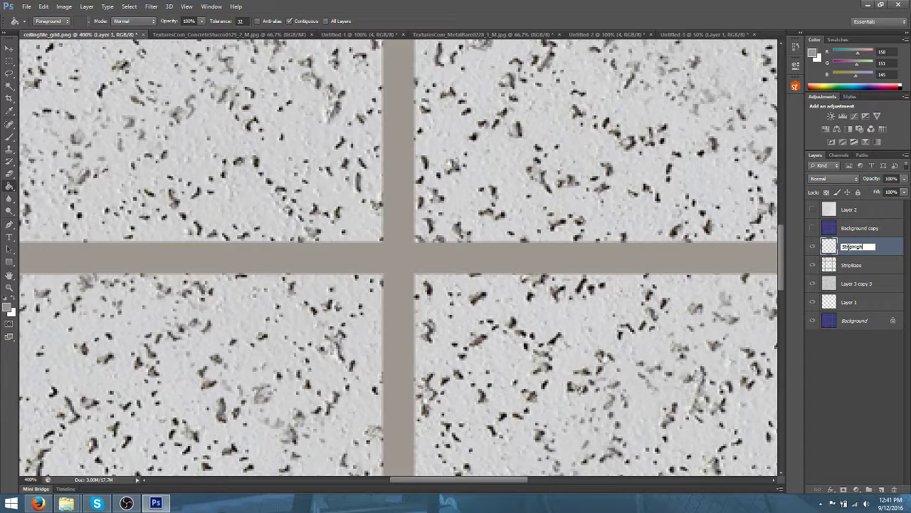
pyautogui.write('01')
pyautogui.press('Return')
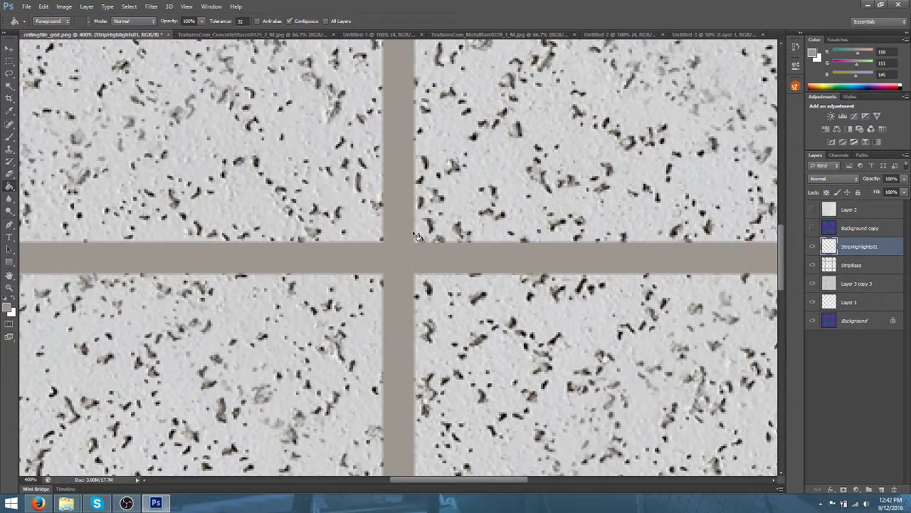
# Switch to Firefox and examine the highlights and shadows along the grid bars and their crossing in the full-size ceiling photo
pyautogui.click(39, 503)
pyautogui.click(508, 178)
pyautogui.click(507, 163)
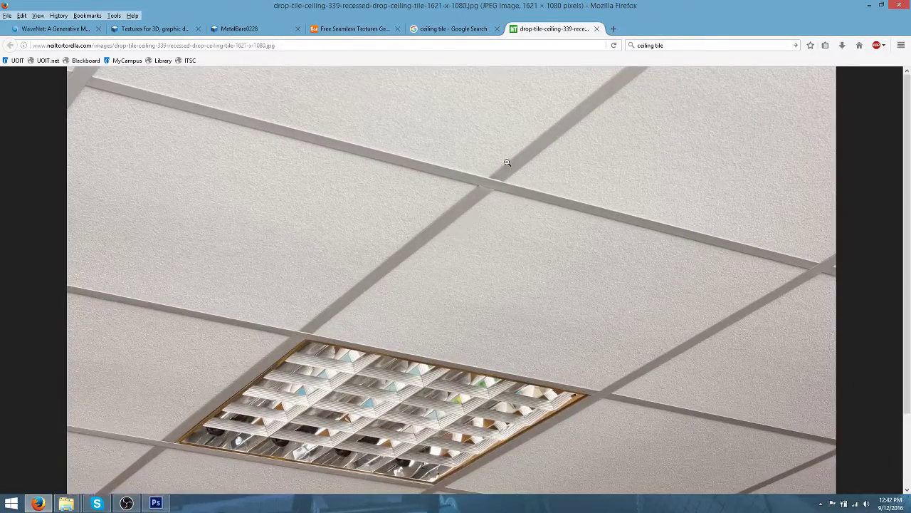
pyautogui.scroll(8, 508, 162)
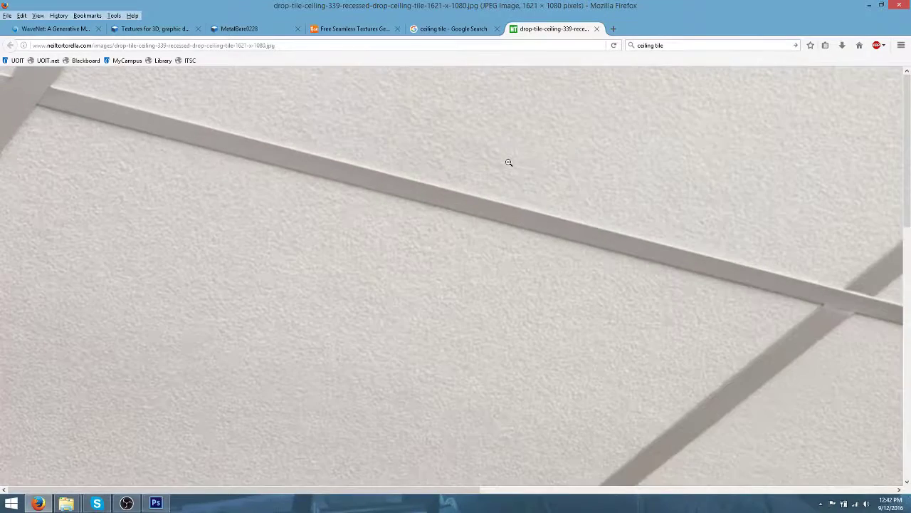
pyautogui.moveTo(377, 488); pyautogui.dragTo(656, 502)
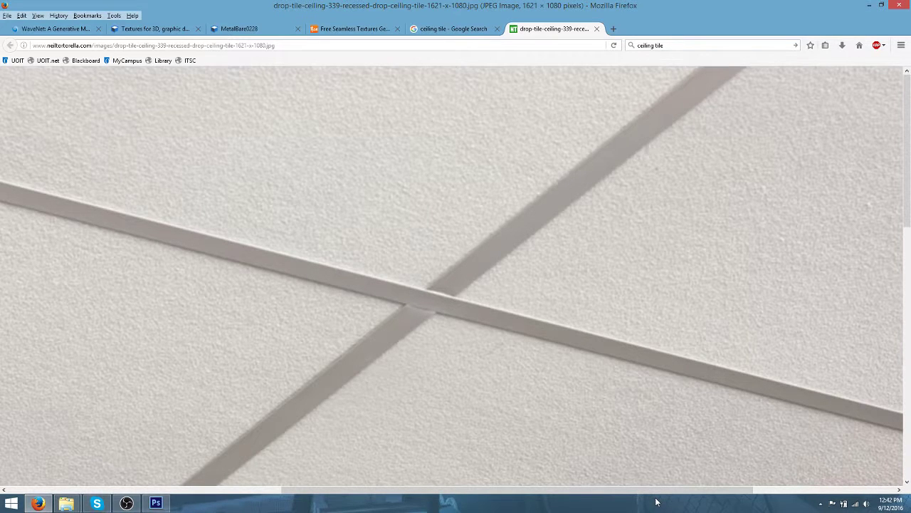
pyautogui.scroll(-10, 512, 242)
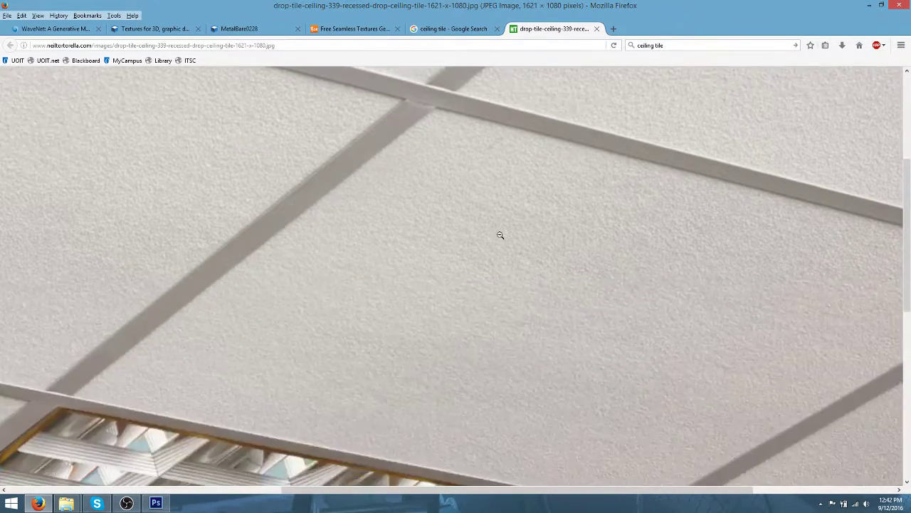
pyautogui.scroll(8, 441, 221)
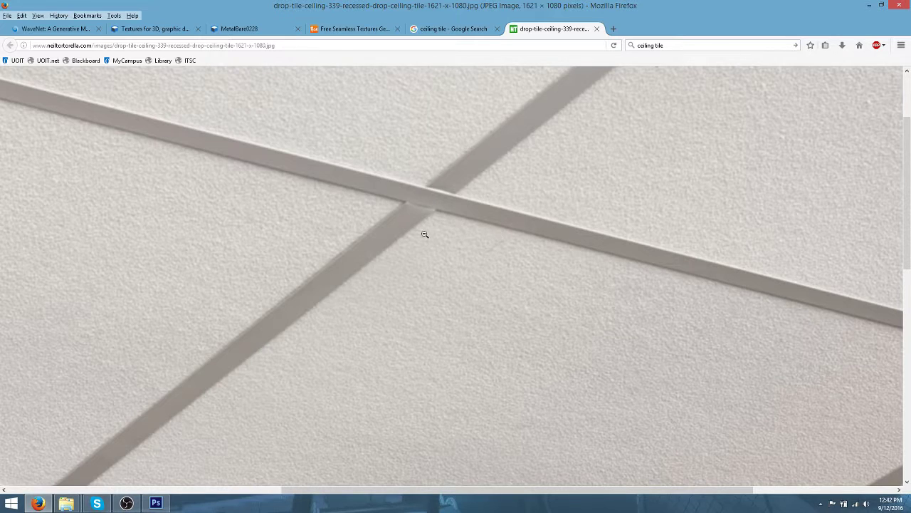
pyautogui.scroll(3, 424, 231)
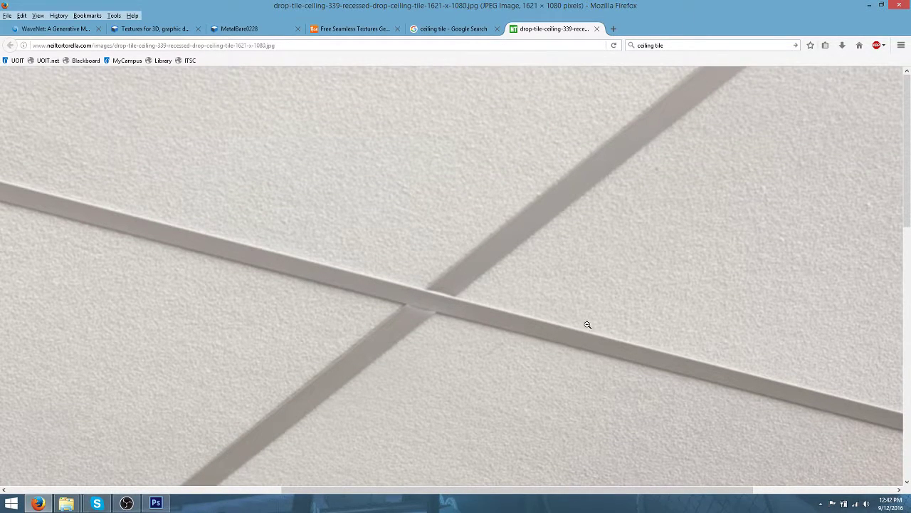
# Return from the browser photo to Photoshop and set the foreground colour to the slightly lighter grey-brown a49e98
pyautogui.click(429, 296)
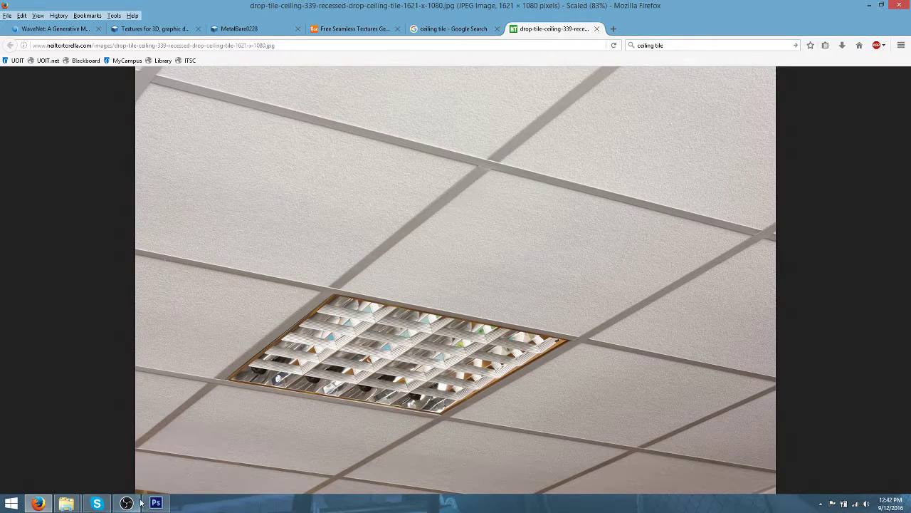
pyautogui.click(156, 504)
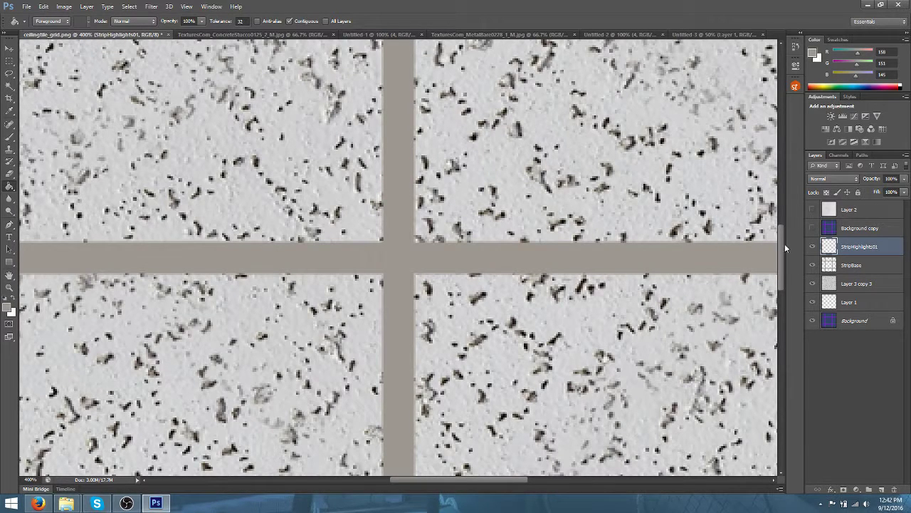
pyautogui.click(7, 309)
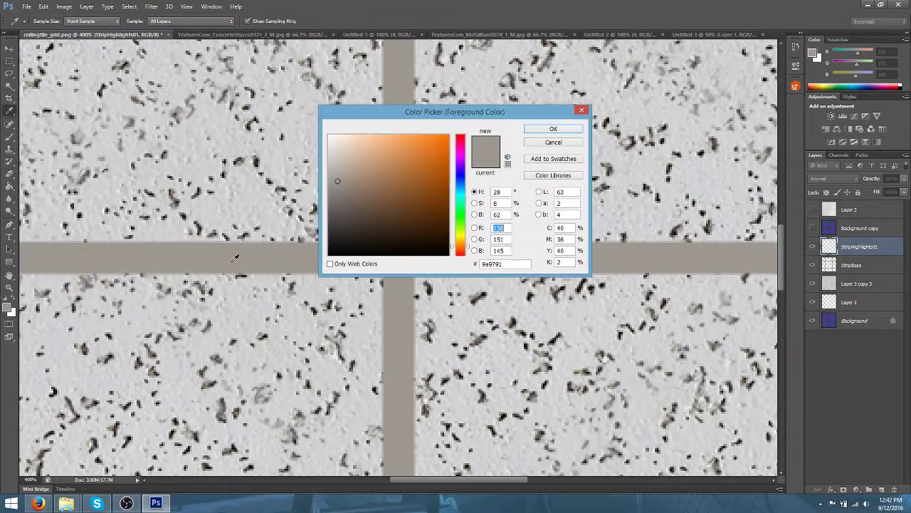
pyautogui.click(337, 178)
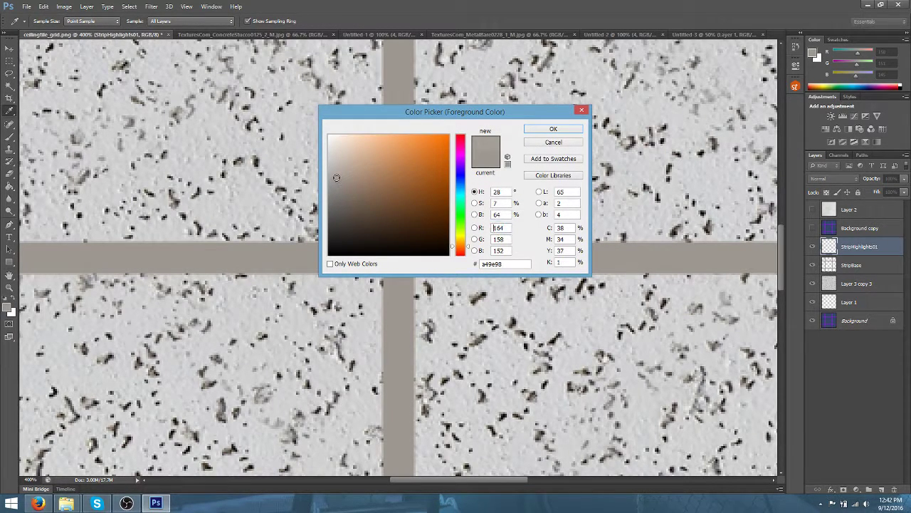
pyautogui.click(539, 129)
# With a 1 px Pencil, draw a highlight line along the upper edge of the horizontal grid bar across the texture's full width
pyautogui.click(12, 137)
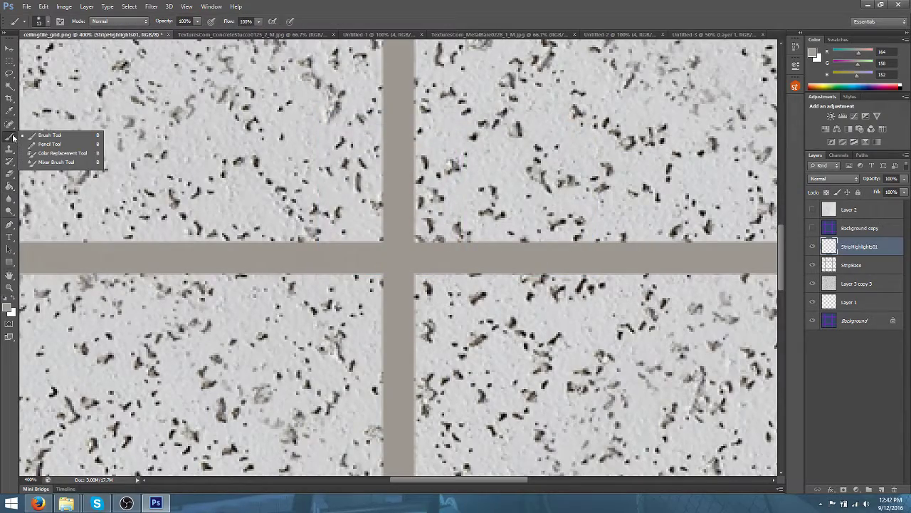
pyautogui.click(43, 144)
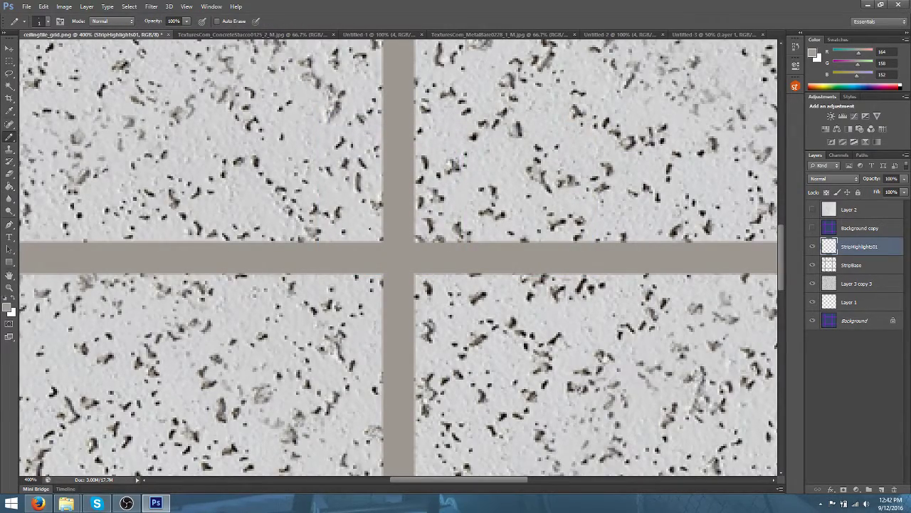
pyautogui.hotkey('ctrl', '+')
pyautogui.hotkey('ctrl', '+')
pyautogui.hotkey('ctrl', '+')
pyautogui.hotkey('ctrl', '+')
pyautogui.hotkey('ctrl', '+')
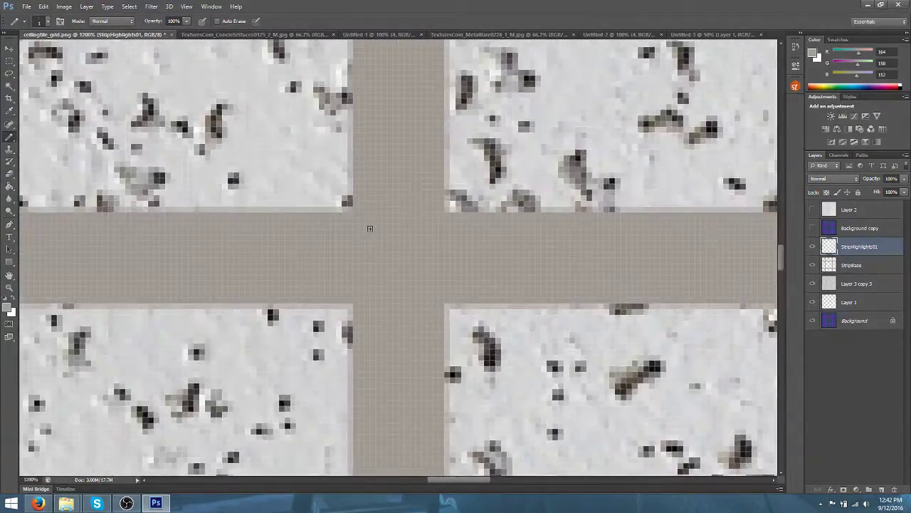
pyautogui.moveTo(457, 479); pyautogui.dragTo(235, 479)
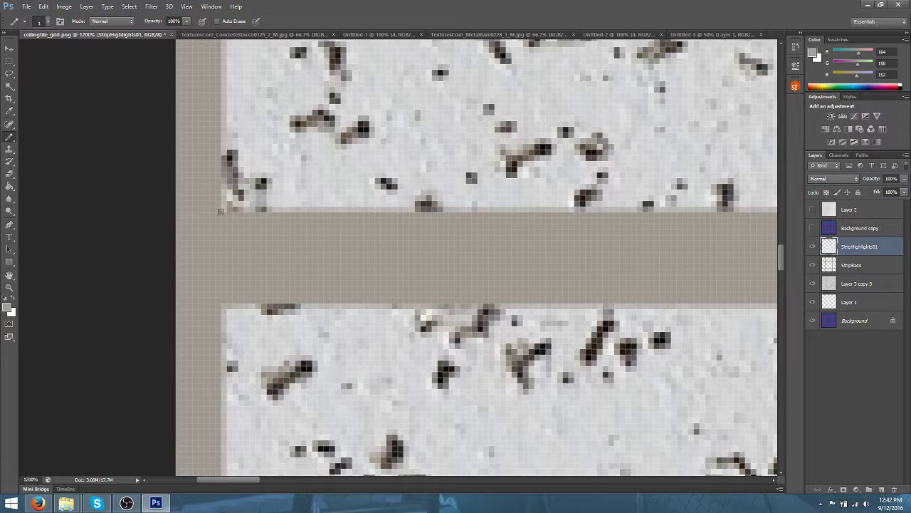
pyautogui.hscroll(8, 398, 256)
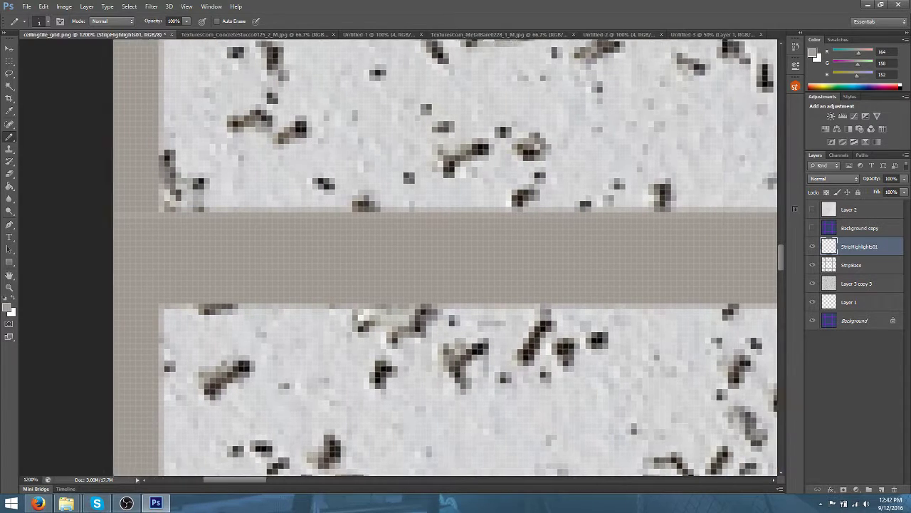
pyautogui.hscroll(8, 399, 256)
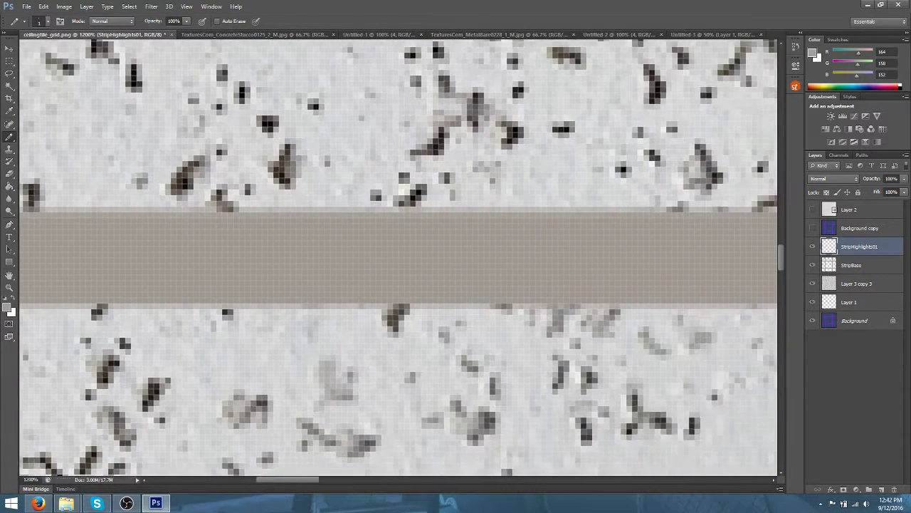
pyautogui.hscroll(8, 399, 256)
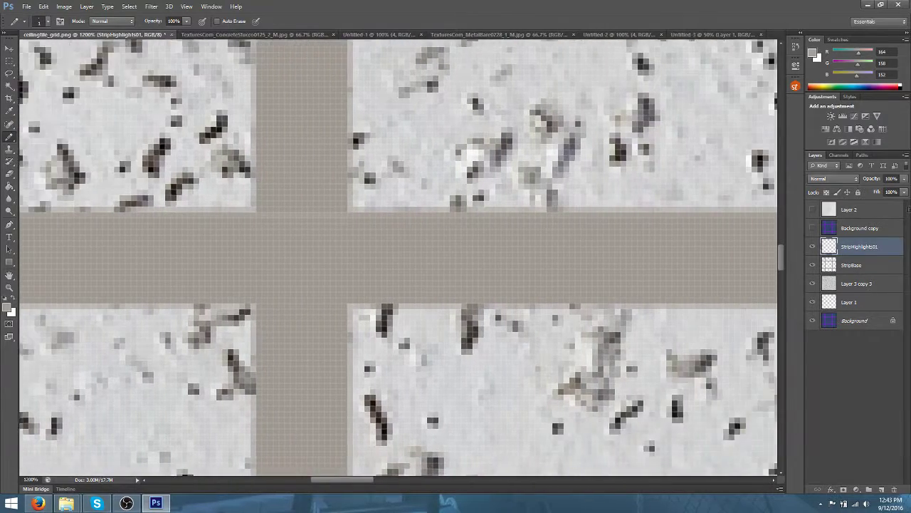
pyautogui.hscroll(8, 399, 256)
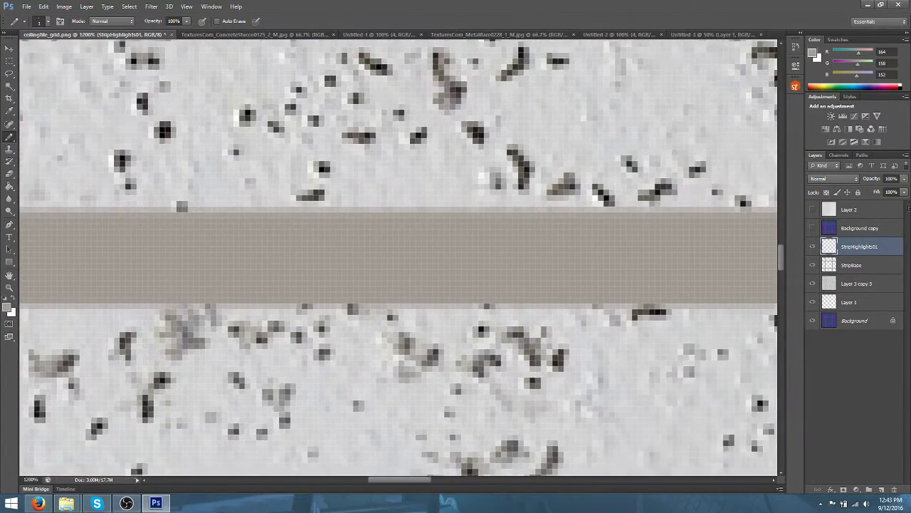
pyautogui.hscroll(8, 399, 256)
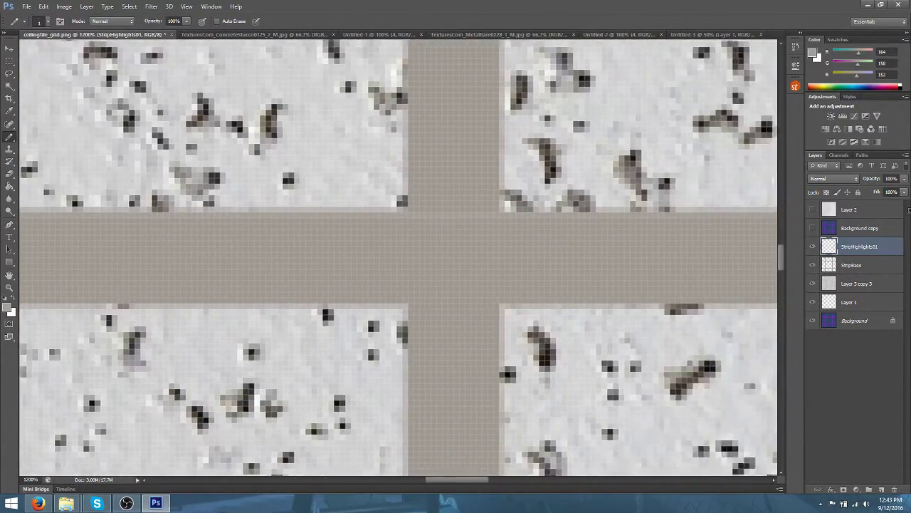
pyautogui.hscroll(8, 399, 256)
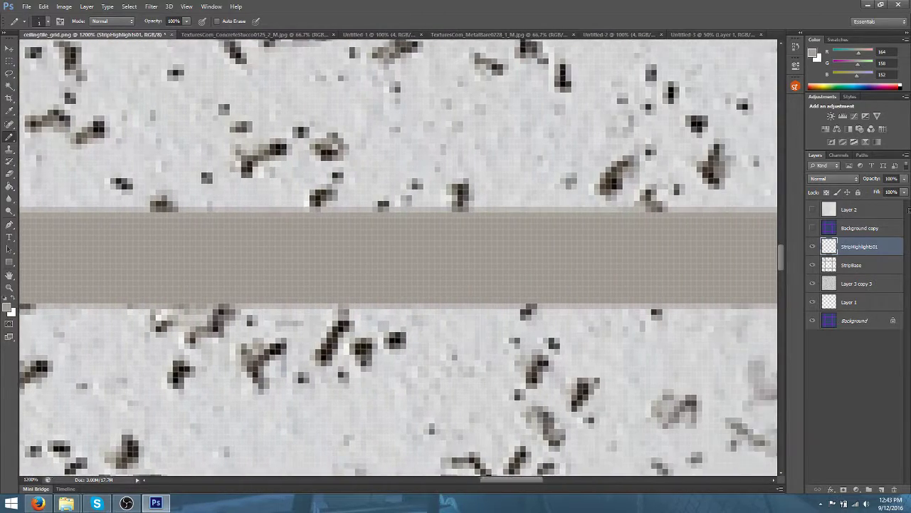
pyautogui.hscroll(8, 399, 256)
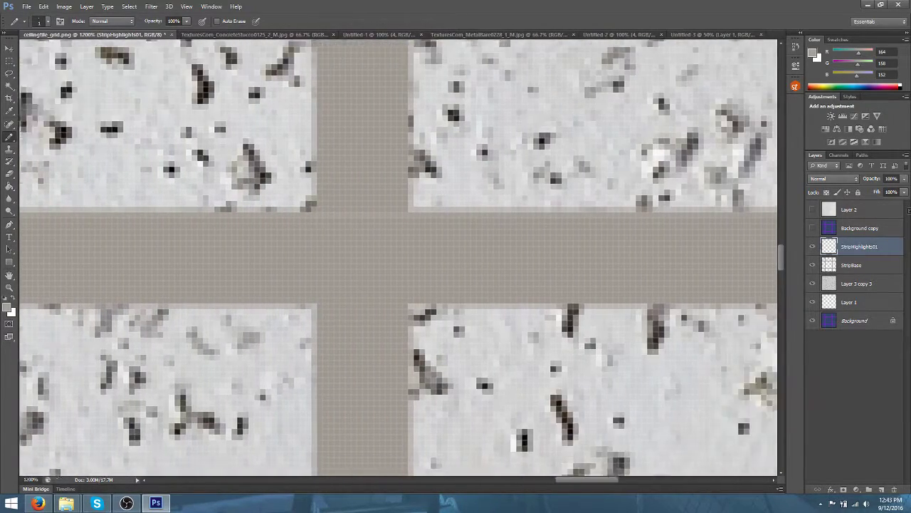
pyautogui.hscroll(8, 399, 256)
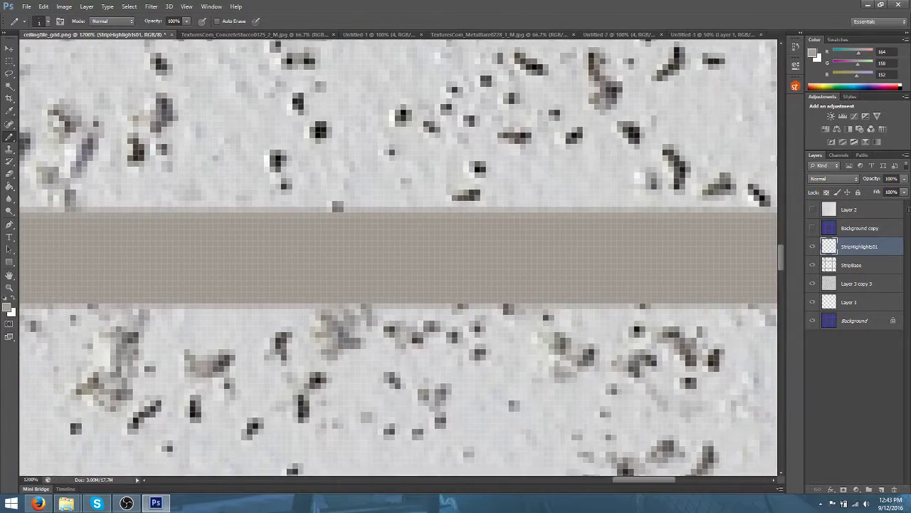
pyautogui.hscroll(4, 399, 257)
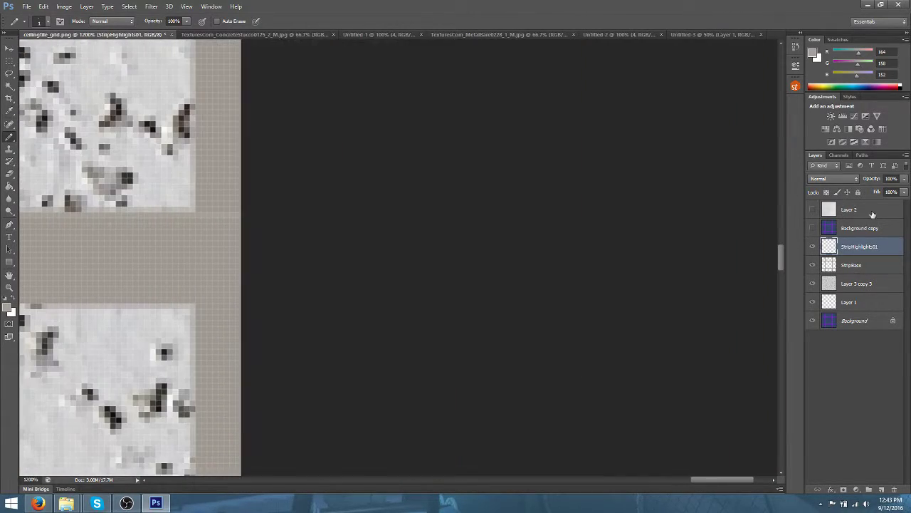
# Check the pencil line on its own by briefly hiding the StripBase layer and showing it again
pyautogui.hotkey('ctrl', '-')
pyautogui.hotkey('ctrl', '-')
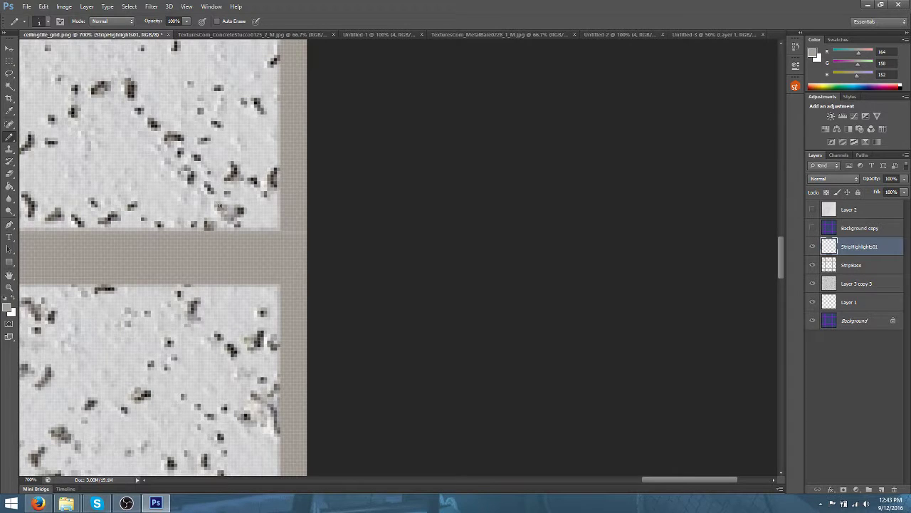
pyautogui.hotkey('ctrl', '-')
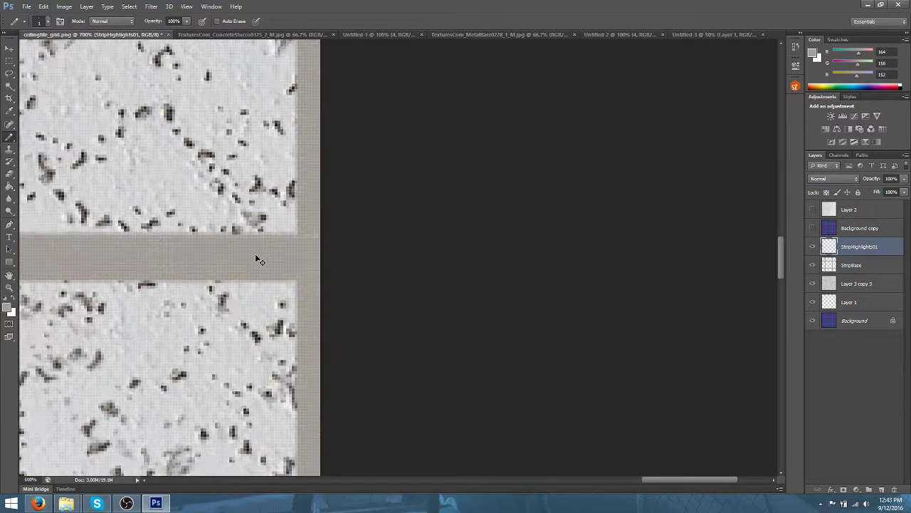
pyautogui.click(815, 265)
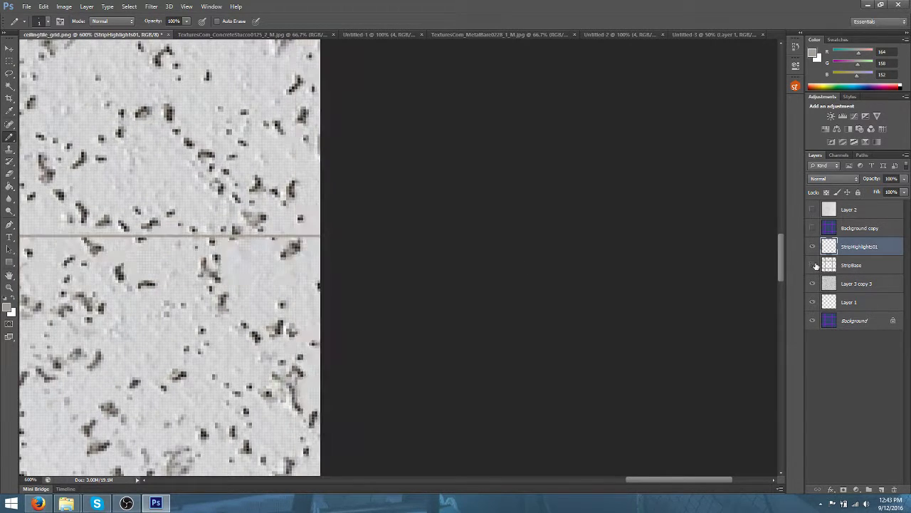
pyautogui.click(815, 268)
# Hide the Layer 3 copy 3 and Background layers to isolate the grid bars at the texture's right border
pyautogui.click(811, 284)
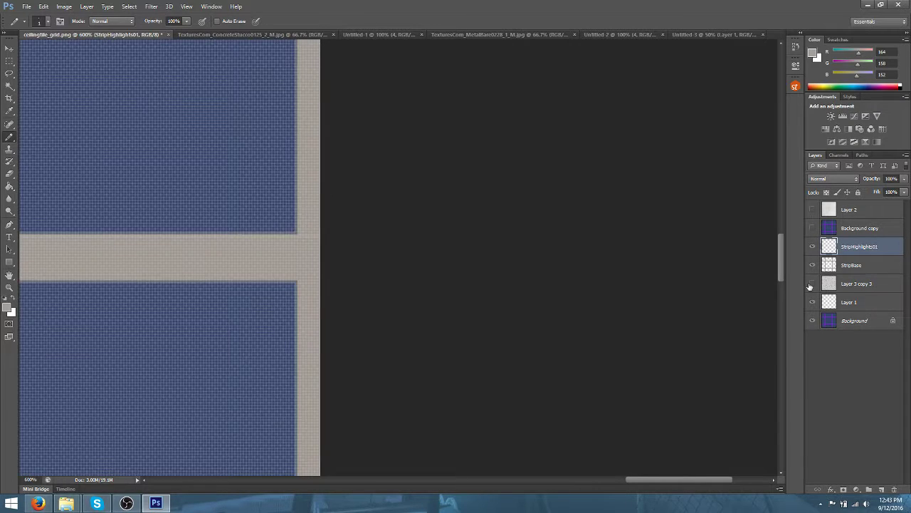
pyautogui.hotkey('ctrl', '+')
pyautogui.hotkey('ctrl', '+')
pyautogui.hotkey('ctrl', '+')
pyautogui.hotkey('ctrl', '+')
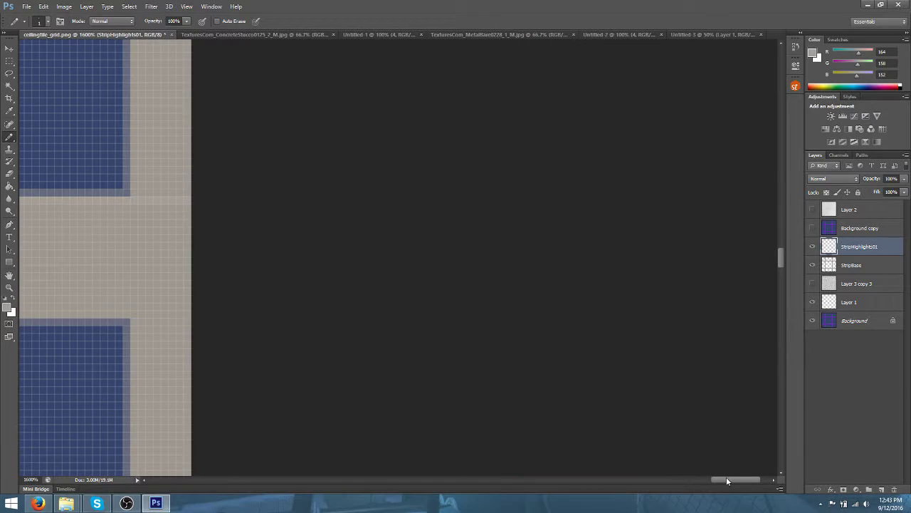
pyautogui.moveTo(728, 481); pyautogui.dragTo(693, 479)
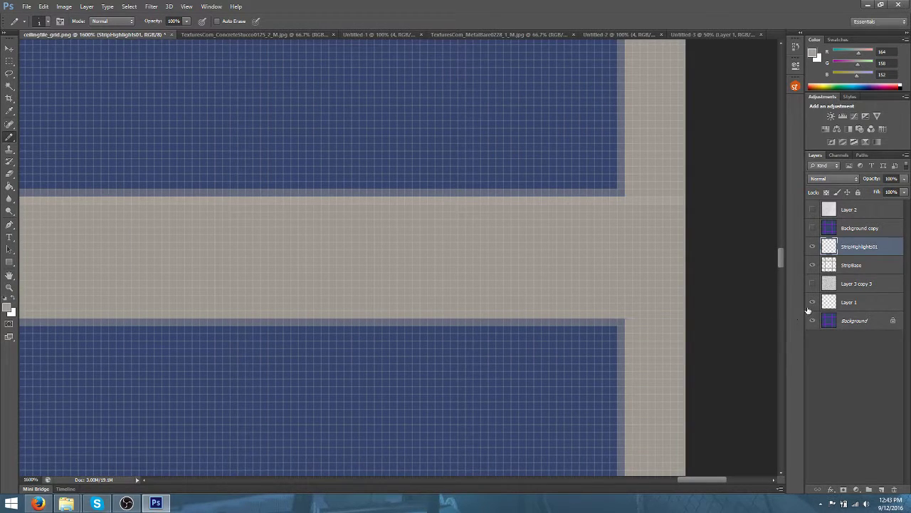
pyautogui.click(811, 320)
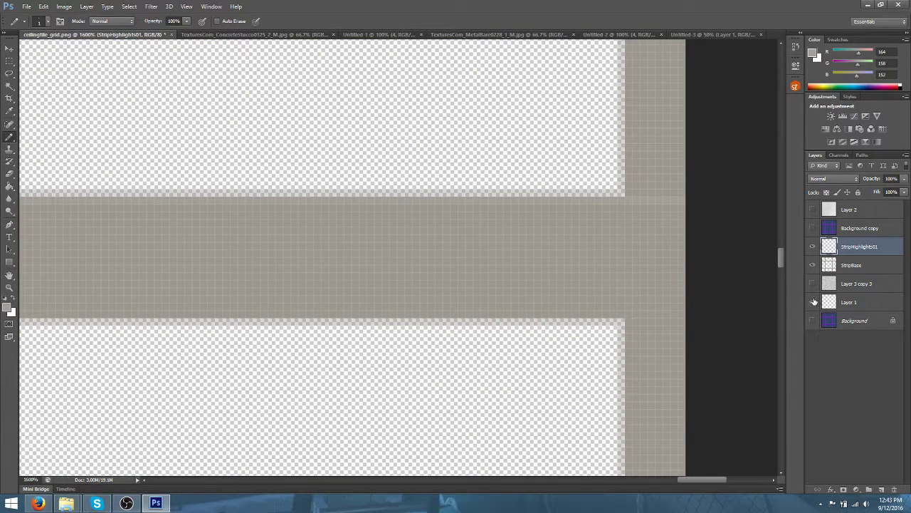
pyautogui.click(812, 302)
# Draw a 1 px pencil highlight along the lower edge of the horizontal grid bar, from the texture's right border to its left border
pyautogui.moveTo(681, 314); pyautogui.dragTo(629, 312)
pyautogui.moveTo(475, 312); pyautogui.dragTo(1, 310)
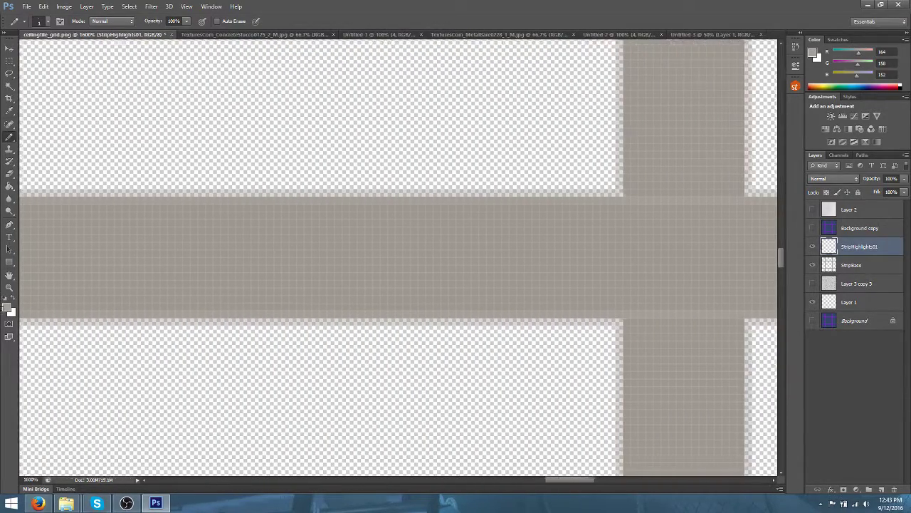
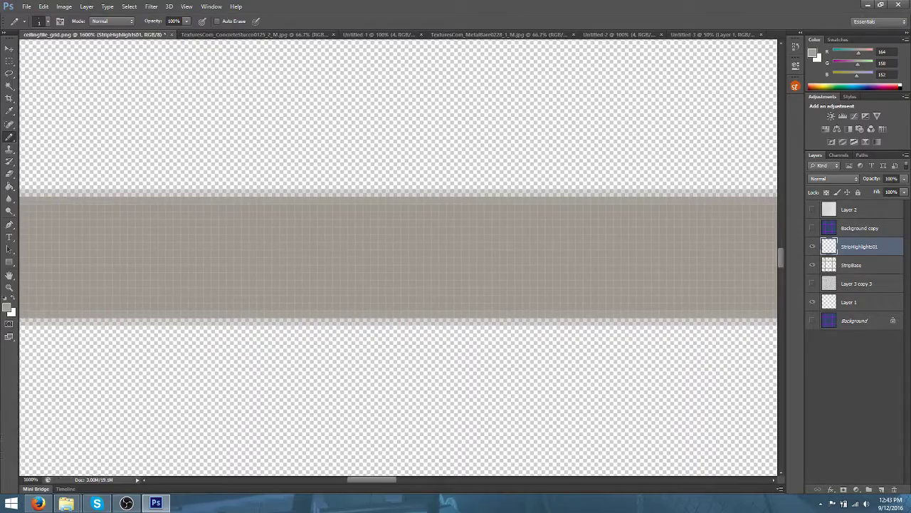
pyautogui.hscroll(-1, 399, 256)
pyautogui.hscroll(-10, 399, 257)
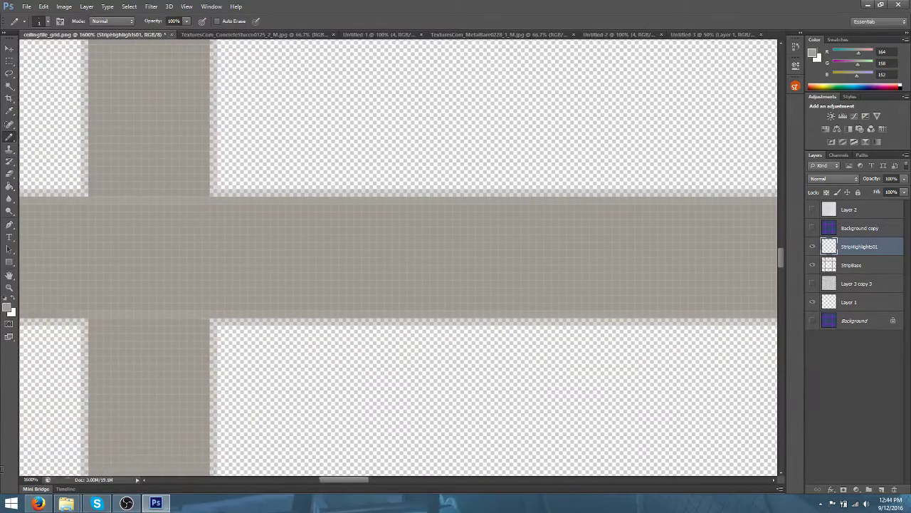
pyautogui.hscroll(-5, 399, 256)
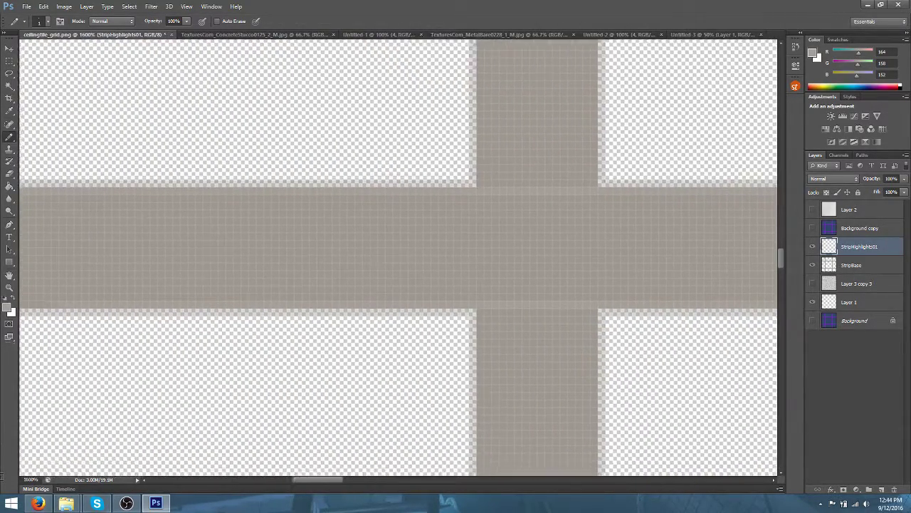
pyautogui.scroll(-2, 399, 256)
pyautogui.hscroll(-3, 398, 257)
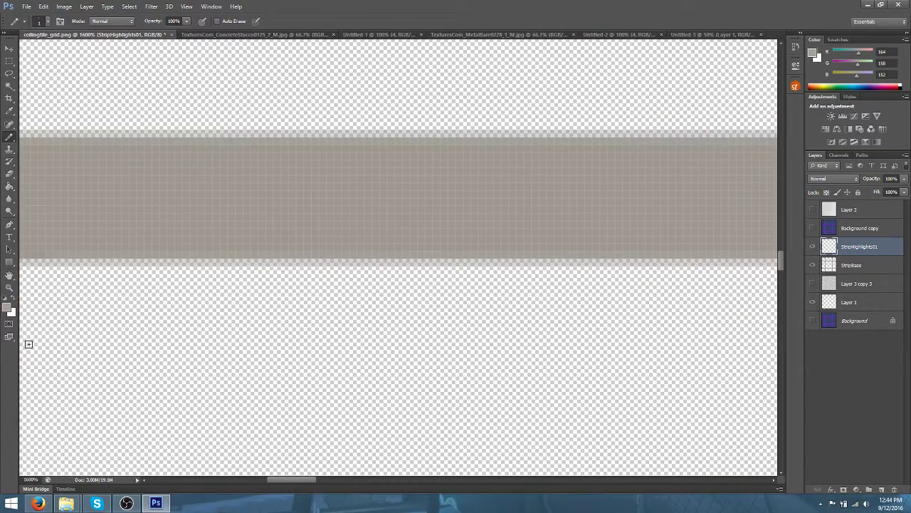
pyautogui.hscroll(-3, 399, 257)
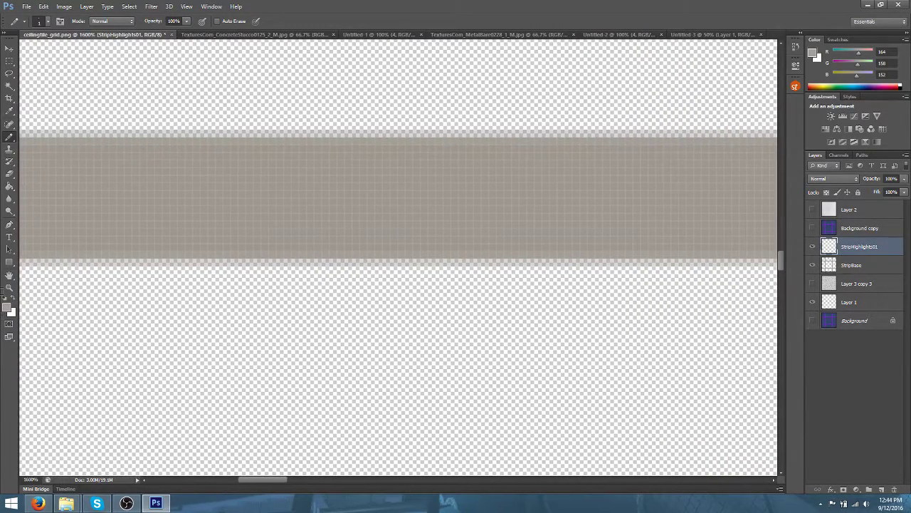
pyautogui.hscroll(-3, 399, 257)
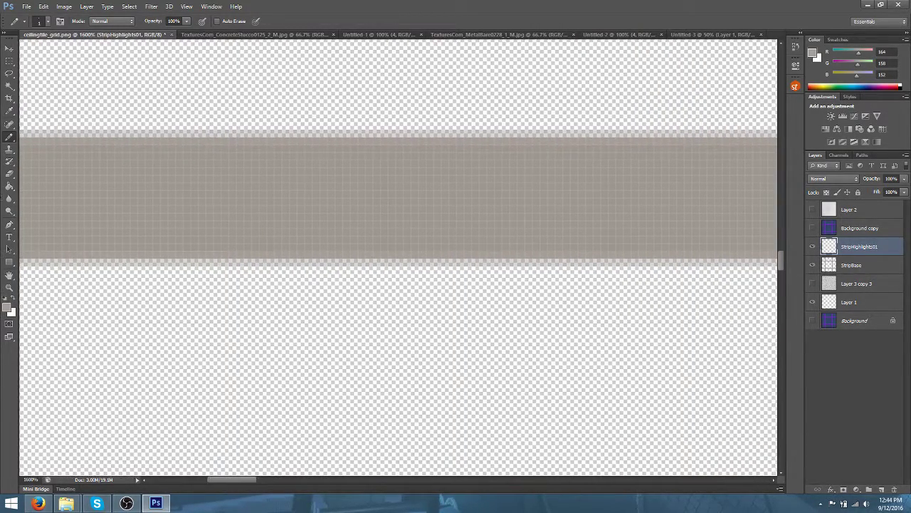
pyautogui.hscroll(-3, 399, 256)
pyautogui.scroll(-2, 590, 175)
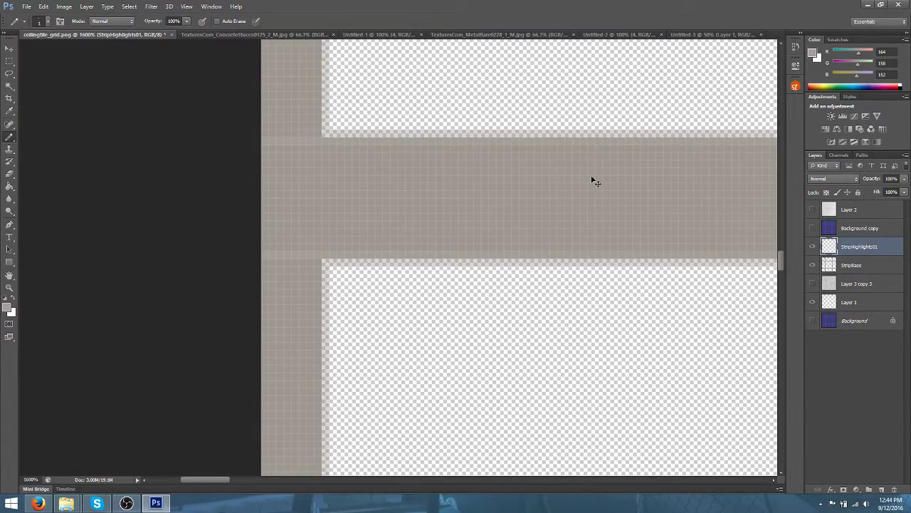
# Show the Background copy layer over the grid bars and raise its opacity to 100%
pyautogui.scroll(-1, 593, 178)
pyautogui.scroll(1, 592, 178)
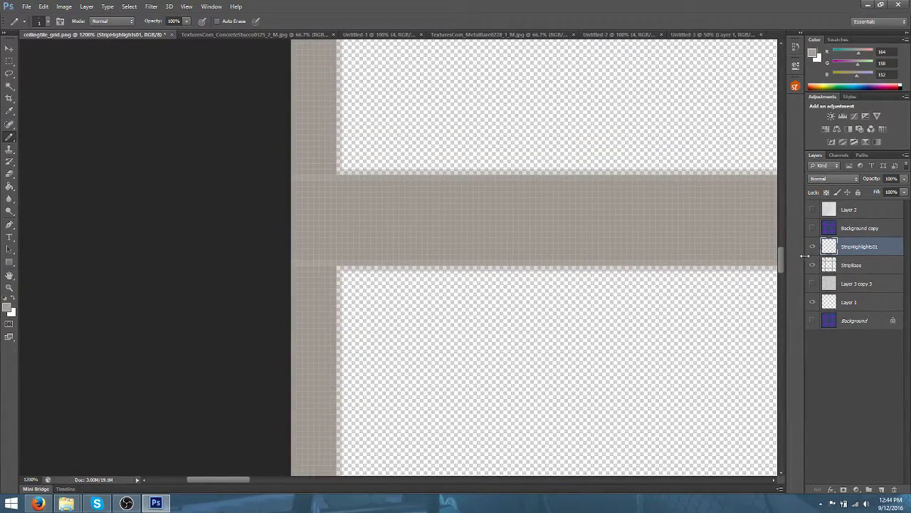
pyautogui.click(814, 228)
pyautogui.click(813, 228)
pyautogui.click(829, 227)
pyautogui.click(813, 228)
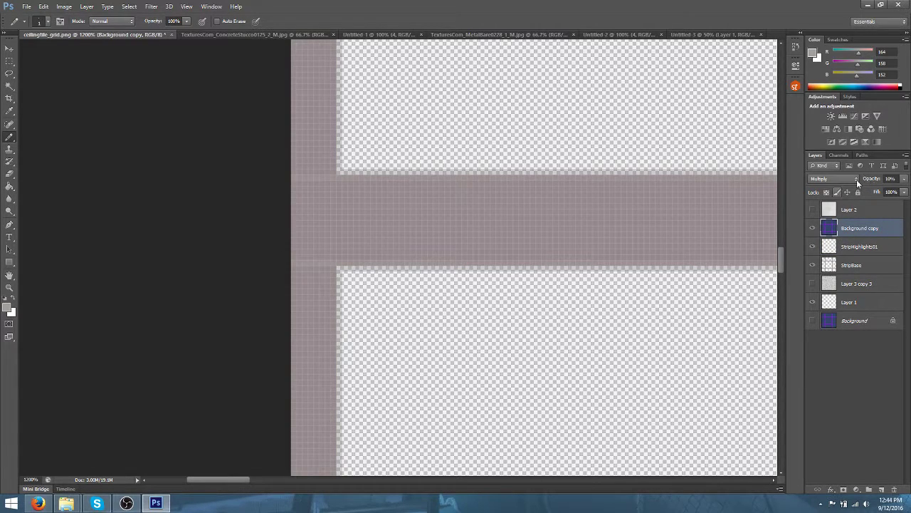
pyautogui.click(905, 181)
pyautogui.moveTo(895, 190); pyautogui.dragTo(900, 190)
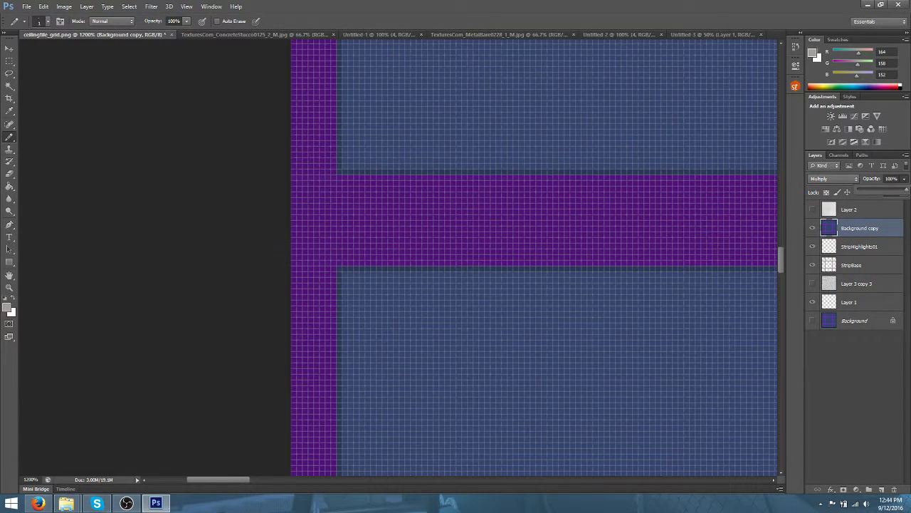
# Set the Background copy layer's blend mode to Normal and hide the layer
pyautogui.click(817, 182)
pyautogui.click(819, 190)
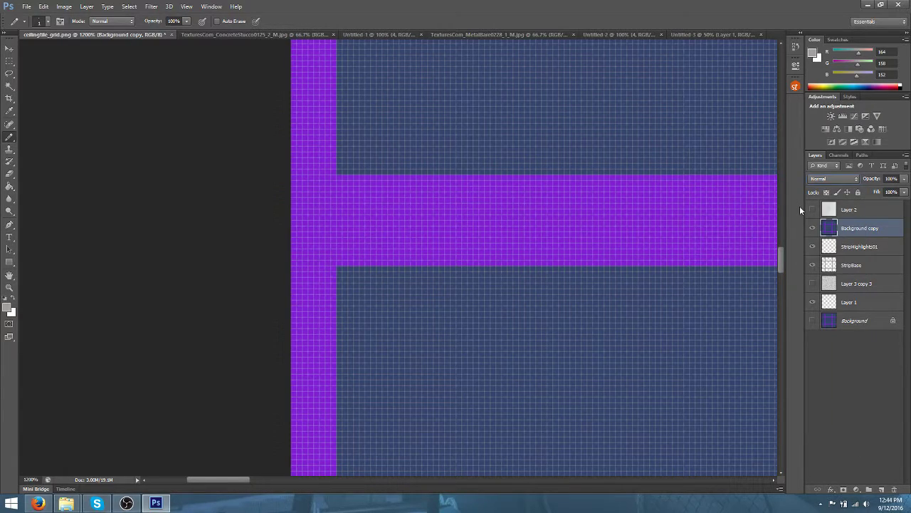
pyautogui.click(816, 234)
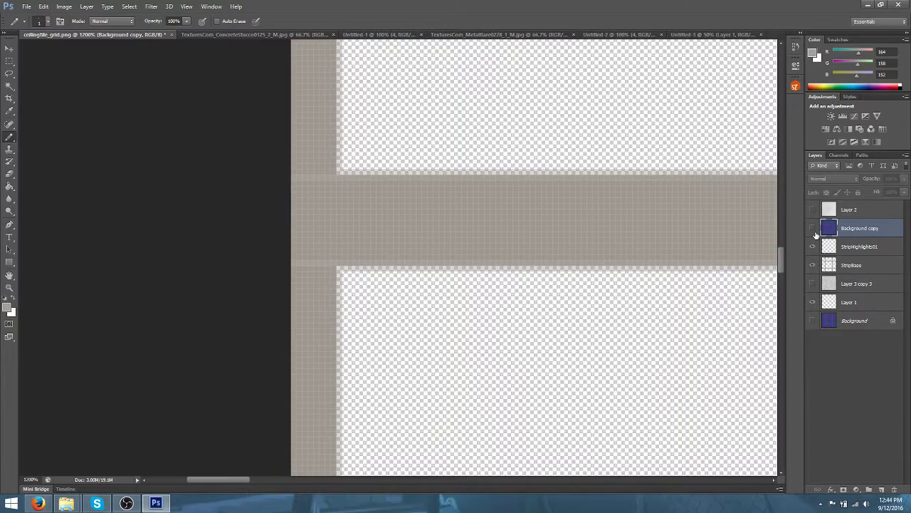
pyautogui.click(816, 234)
pyautogui.click(816, 235)
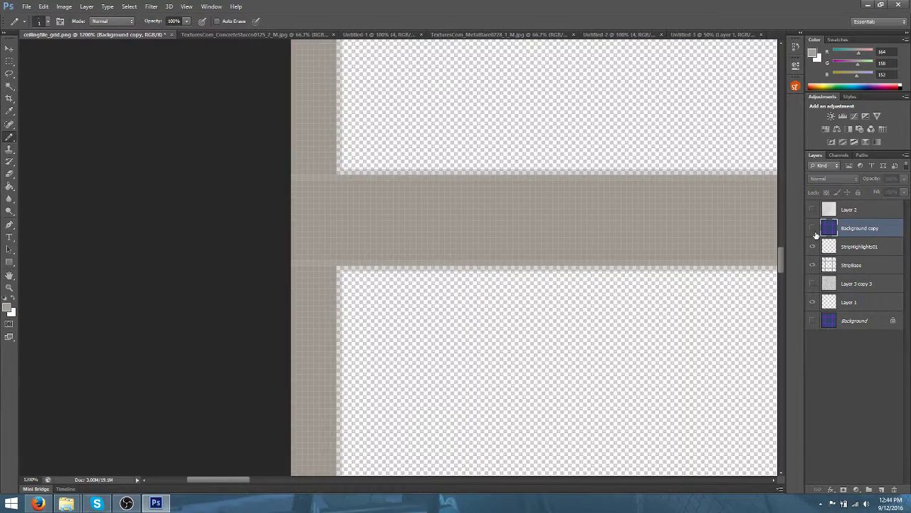
# Try to select the empty tile areas of the StripBase layer with the Magic Wand
pyautogui.click(853, 269)
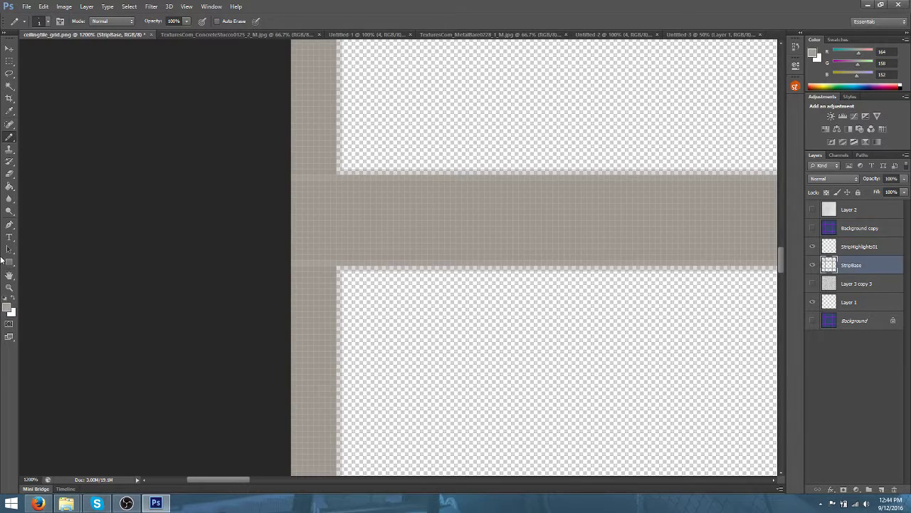
pyautogui.click(9, 85)
pyautogui.click(356, 172)
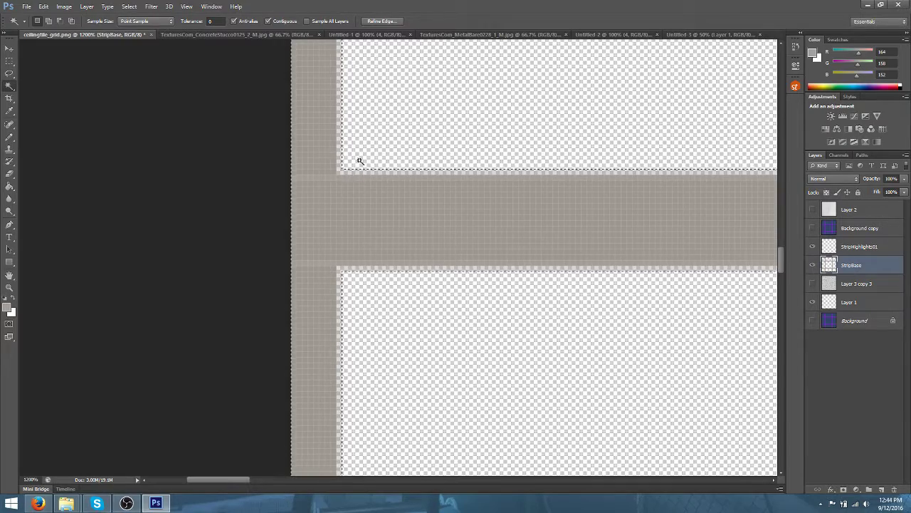
pyautogui.hotkey('ctrl', '+')
pyautogui.hotkey('ctrl', '+')
pyautogui.hotkey('ctrl', '+')
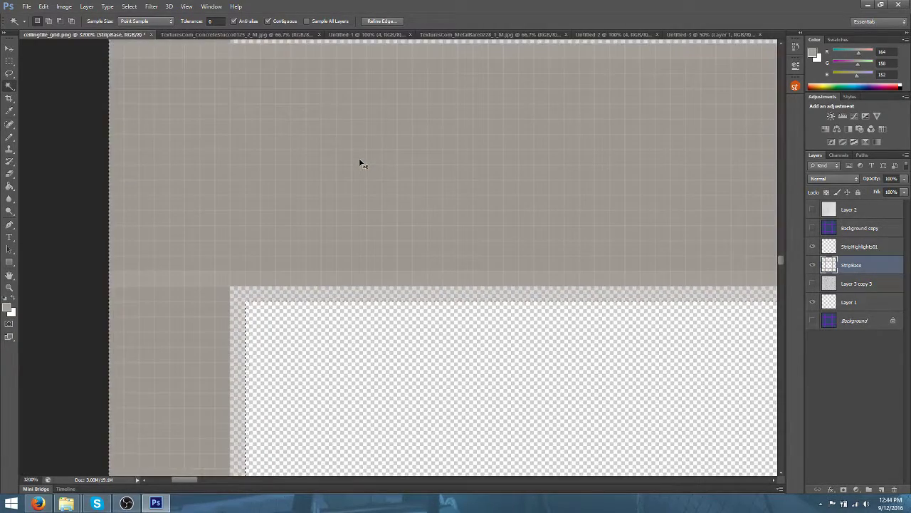
pyautogui.hotkey('ctrl', '-')
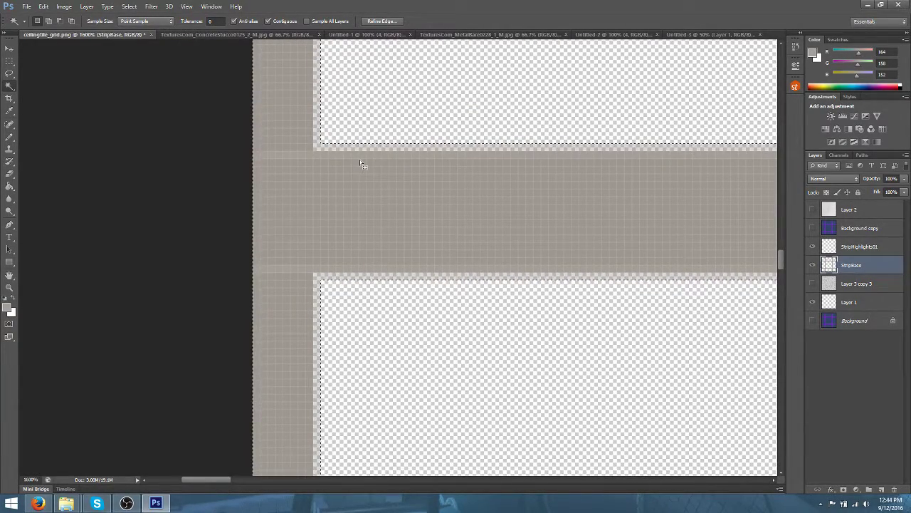
# Turn off the Magic Wand's anti-aliasing and select the purple grid area on the redisplayed Background copy layer
pyautogui.click(243, 21)
pyautogui.click(317, 127)
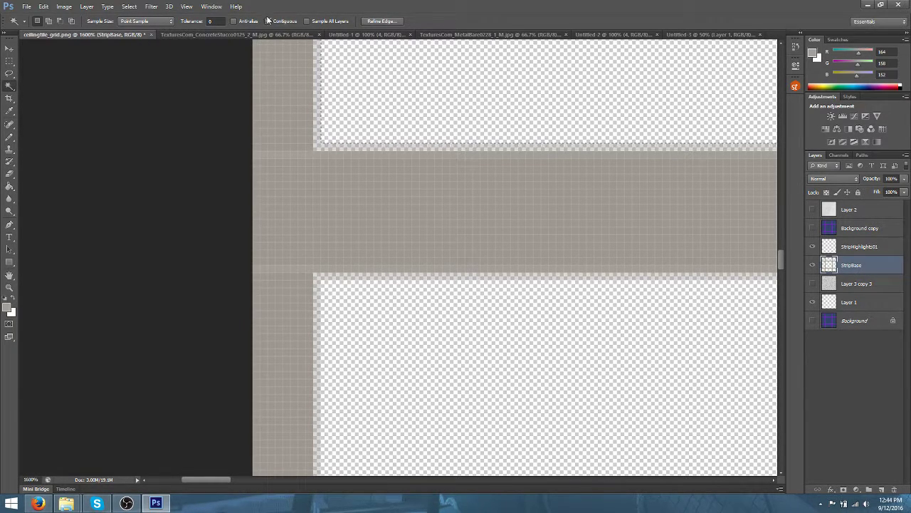
pyautogui.hotkey('ctrl', 'd')
pyautogui.click(812, 228)
pyautogui.click(859, 228)
pyautogui.click(604, 208)
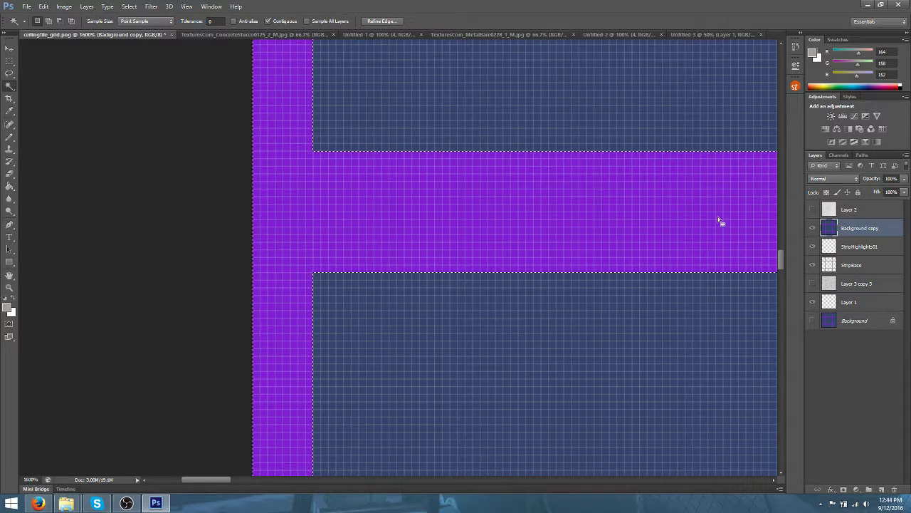
# Hide Background copy, invert the selection, delete the StripBase layer's semi-transparent fringe outside the grid bars, and deselect
pyautogui.click(858, 267)
pyautogui.click(813, 227)
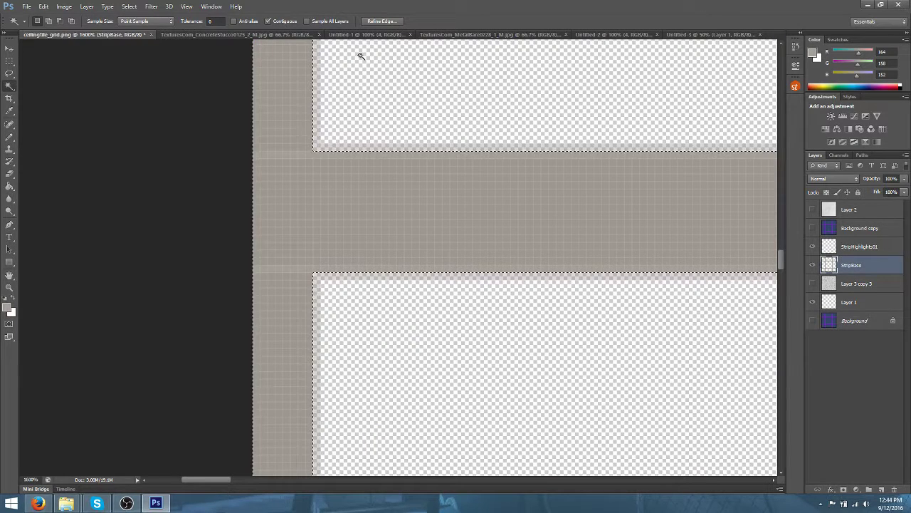
pyautogui.click(129, 6)
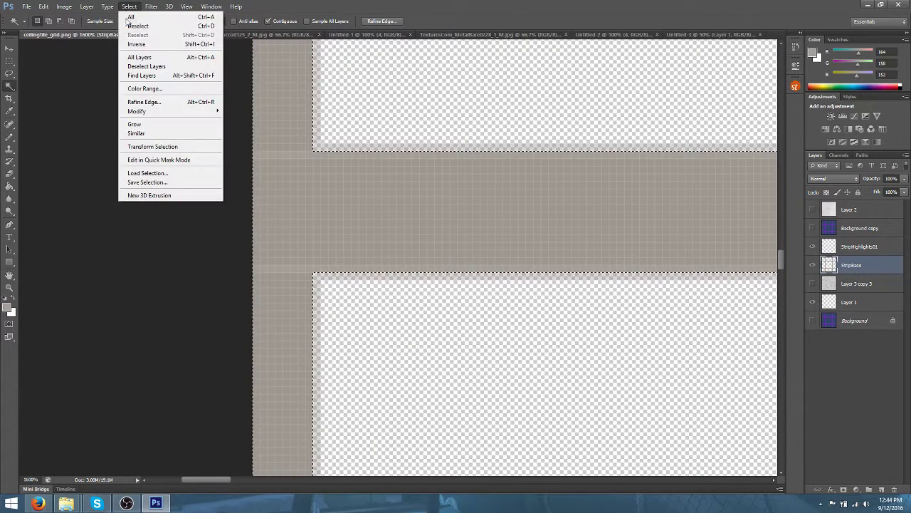
pyautogui.click(136, 45)
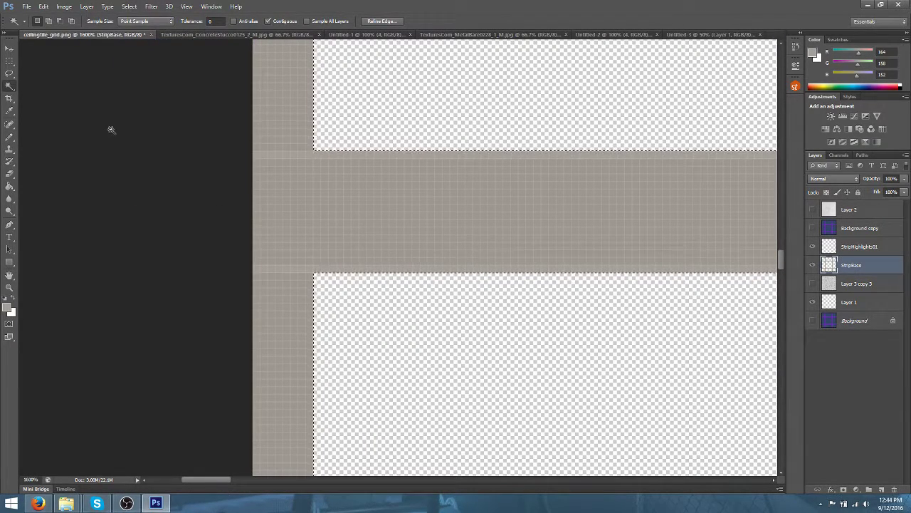
pyautogui.hotkey('ctrl', 'd')
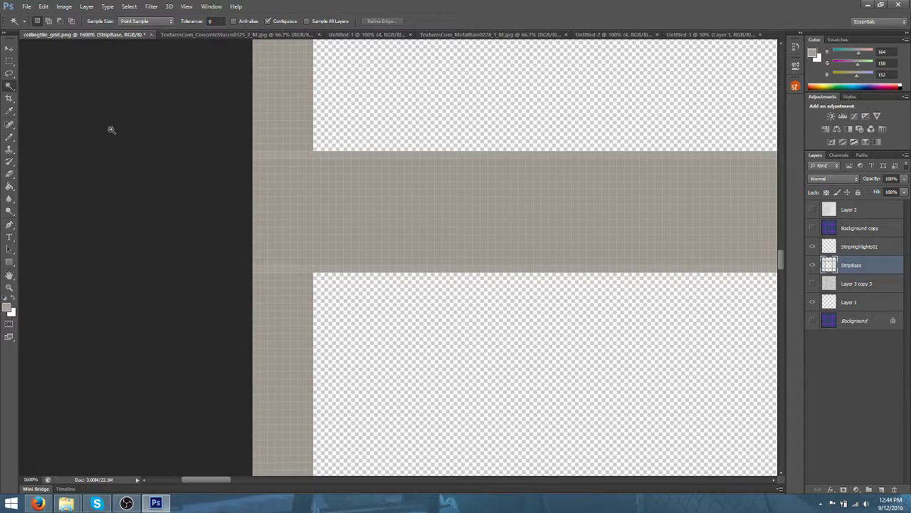
# Examine the edges of the cleaned grid bars at several magnifications
pyautogui.hotkey('ctrl', '-')
pyautogui.hotkey('ctrl', '-')
pyautogui.hotkey('ctrl', '-')
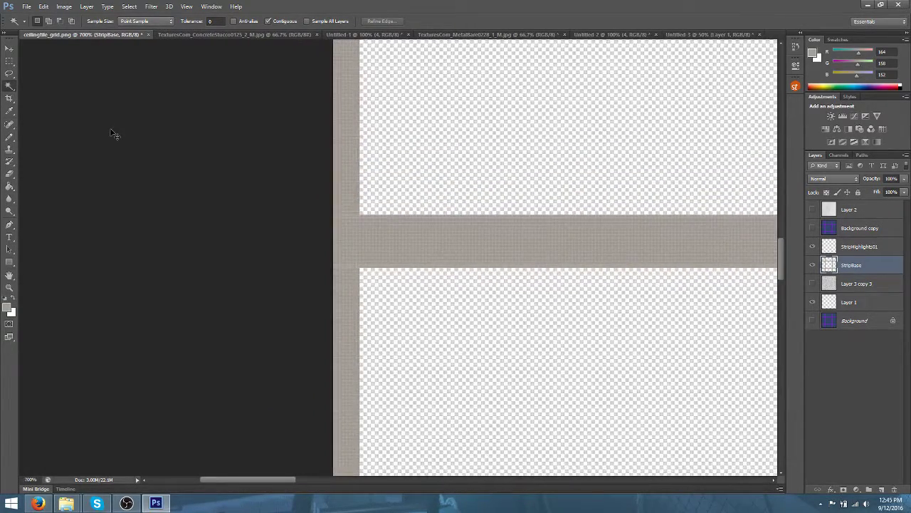
pyautogui.hotkey('ctrl', '-')
pyautogui.hotkey('ctrl', '-')
pyautogui.hotkey('ctrl', '-')
pyautogui.hotkey('ctrl', '-')
pyautogui.hotkey('ctrl', '-')
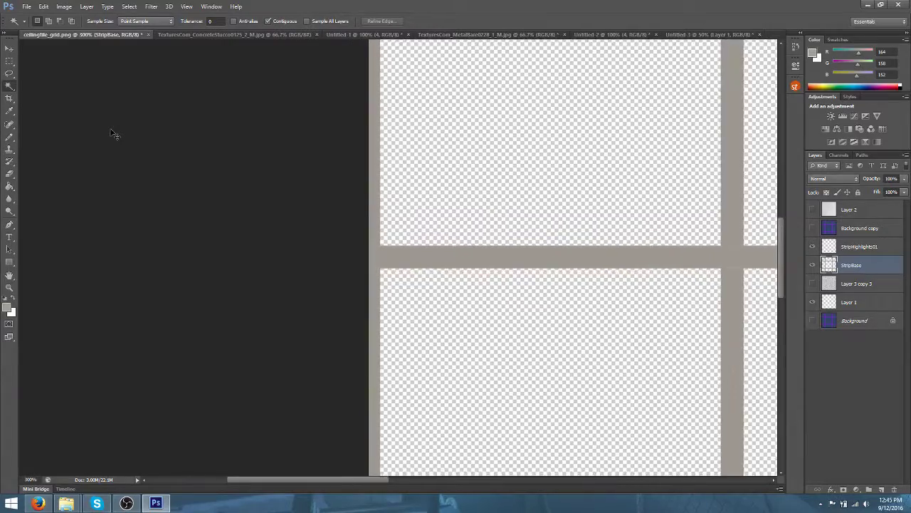
pyautogui.hotkey('ctrl', '-')
pyautogui.hotkey('ctrl', '+')
pyautogui.hotkey('ctrl', '+')
pyautogui.hotkey('ctrl', '+')
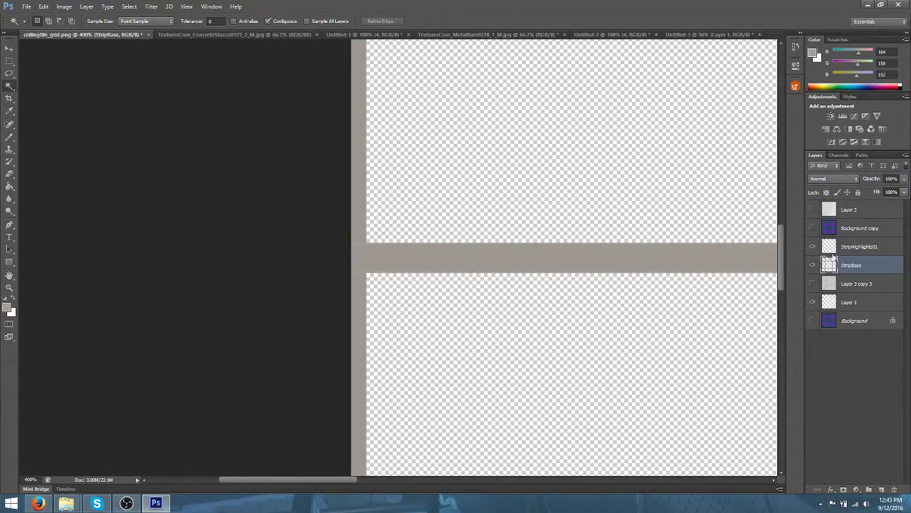
# Duplicate the StripHighlights01 layer, keeping the default copy name
pyautogui.click(851, 248)
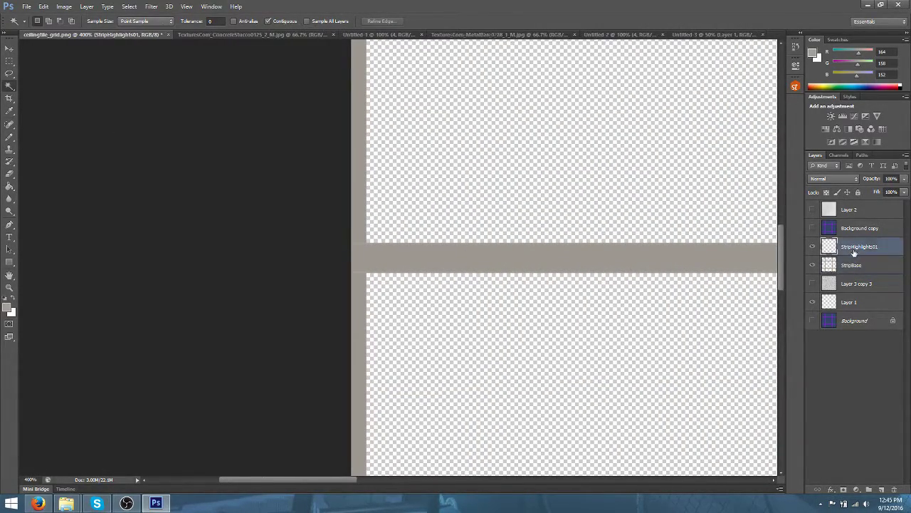
pyautogui.rightClick(855, 249)
pyautogui.click(752, 166)
pyautogui.press('Return')
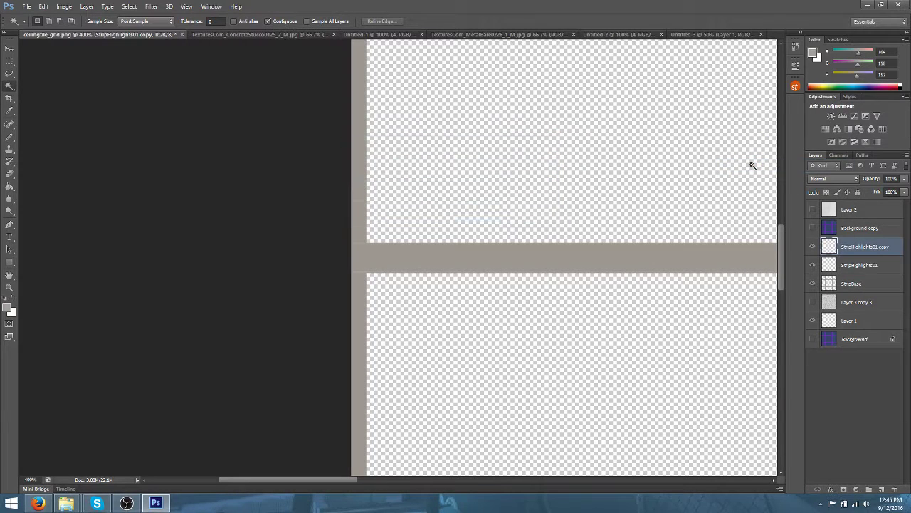
pyautogui.scroll(3, 485, 145)
pyautogui.scroll(1, 346, 142)
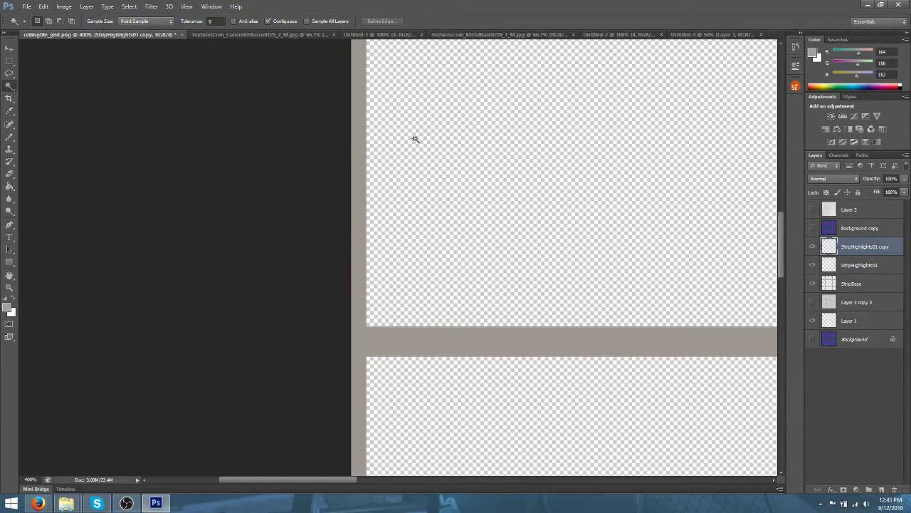
# Create a layer group named Stucco below StripBase, place Layer 3 copy 3 in it, and delete Layer 1
pyautogui.click(868, 490)
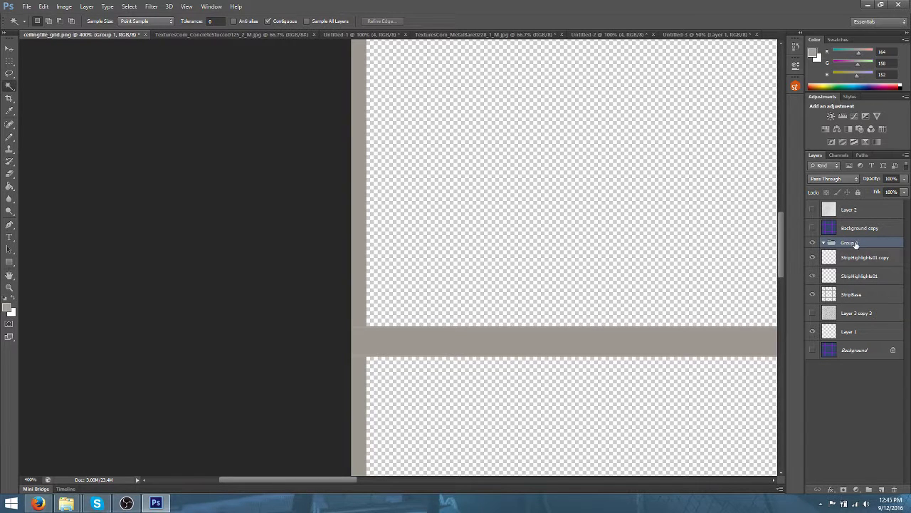
pyautogui.moveTo(856, 244); pyautogui.dragTo(847, 304)
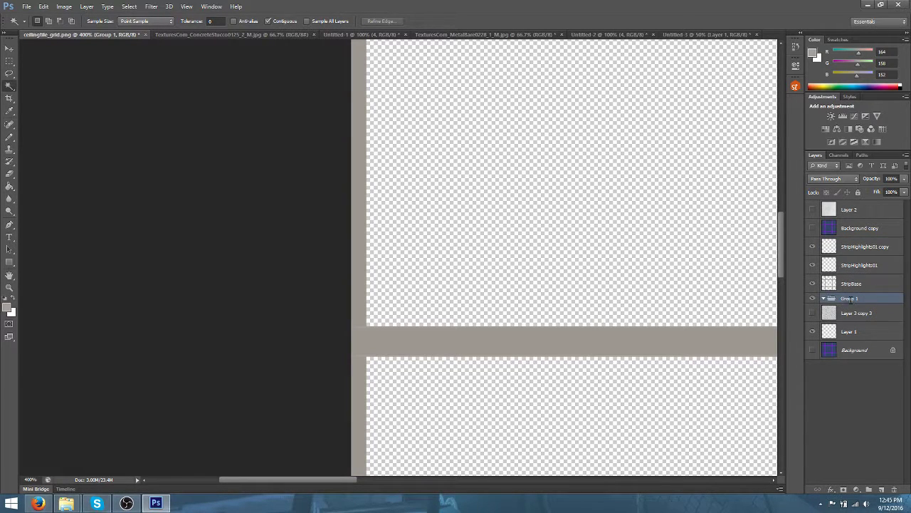
pyautogui.doubleClick(851, 299)
pyautogui.write('Stucco')
pyautogui.press('Return')
pyautogui.moveTo(860, 314); pyautogui.dragTo(864, 300)
pyautogui.click(853, 336)
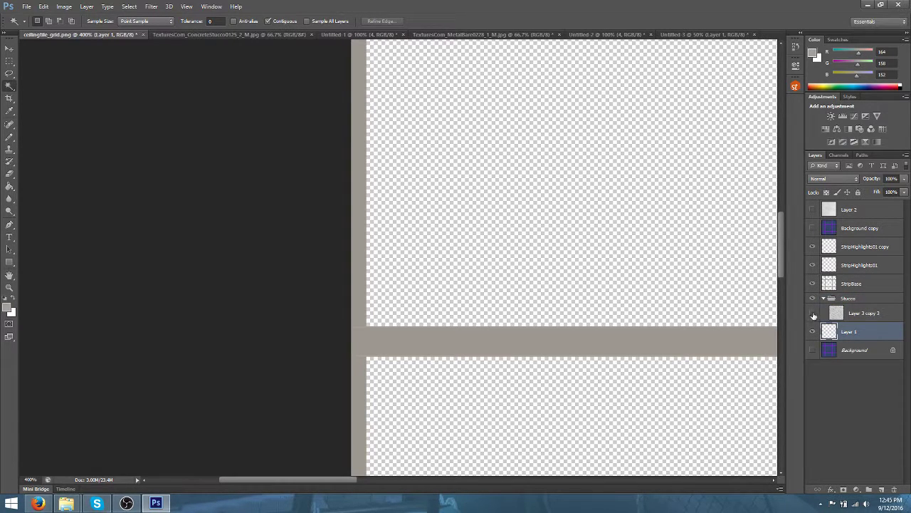
pyautogui.press('Delete')
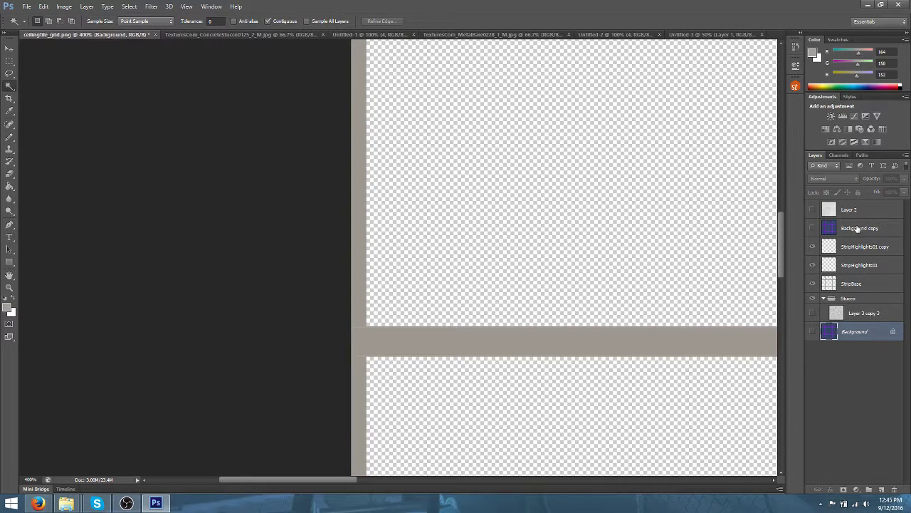
# Create a layer group named MetalStrip and place StripBase, StripHighlights01 and StripHighlights01 copy in it
pyautogui.click(848, 284)
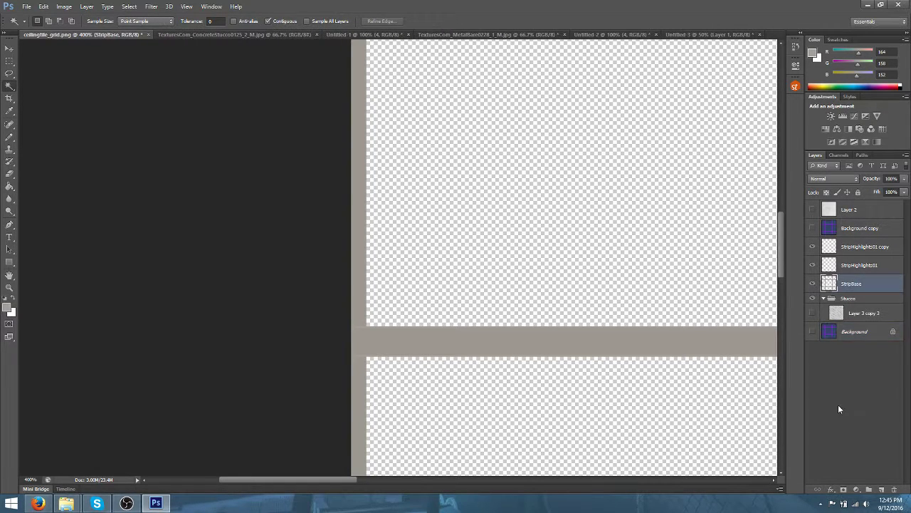
pyautogui.click(869, 489)
pyautogui.doubleClick(851, 280)
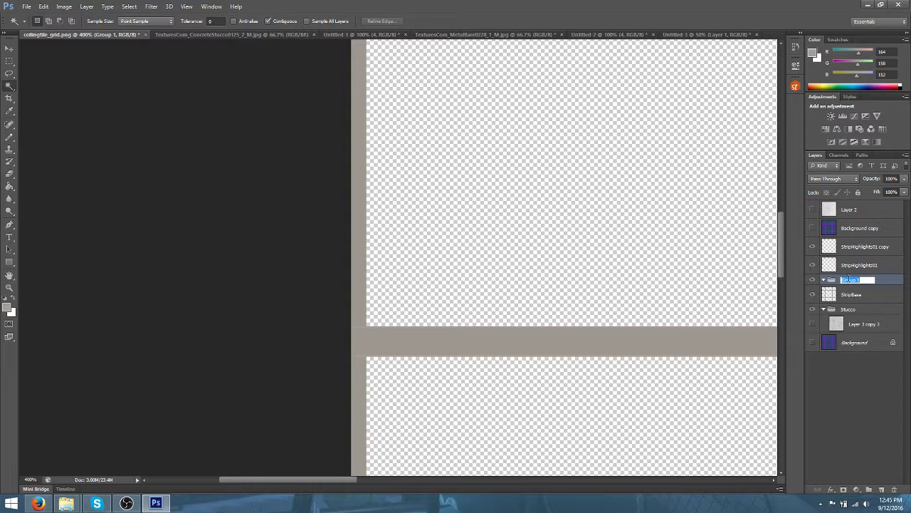
pyautogui.write('MetalStrip')
pyautogui.press('Return')
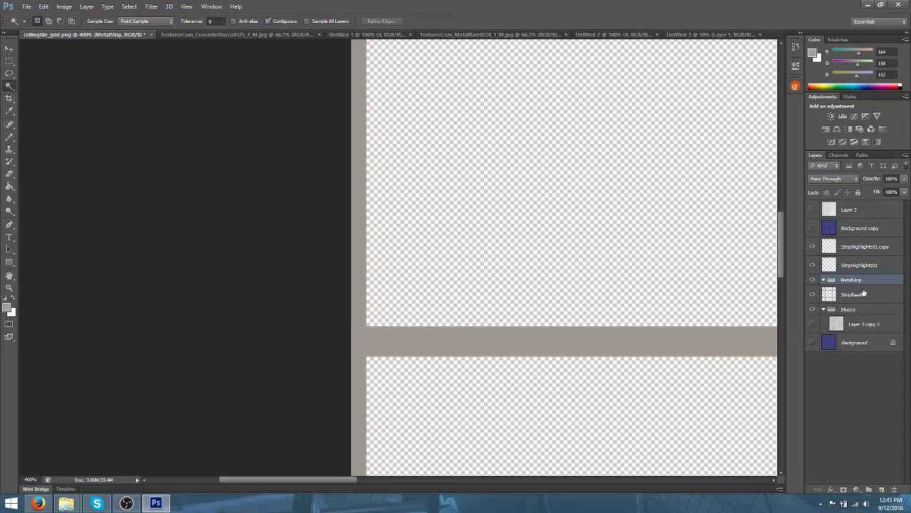
pyautogui.moveTo(863, 293)
pyautogui.mouseDown()
pyautogui.moveTo(852, 281)
pyautogui.moveTo(855, 260)
pyautogui.moveTo(857, 287)
pyautogui.mouseUp()
pyautogui.click(856, 245)
pyautogui.keyDown('shift'); pyautogui.click(860, 265); pyautogui.keyUp('shift')
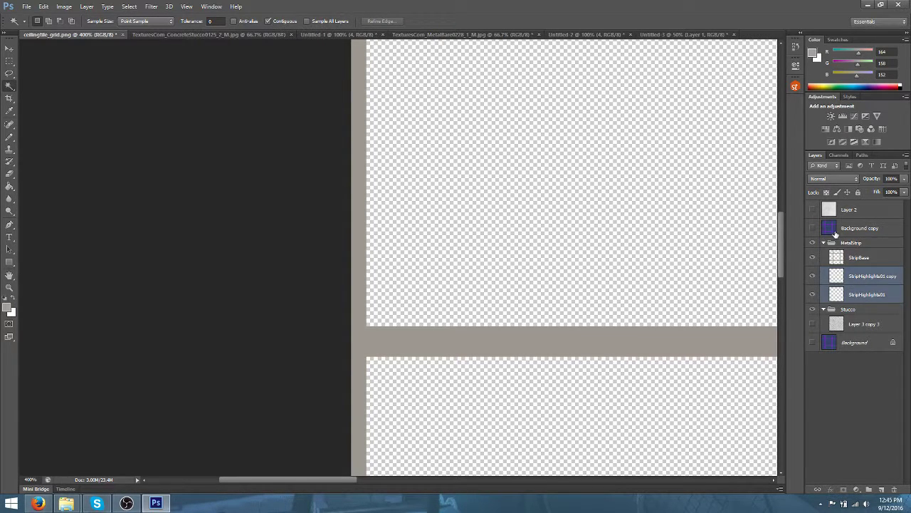
# Create a layer group named Diffuse between the Background copy layer and the MetalStrip group
pyautogui.click(856, 227)
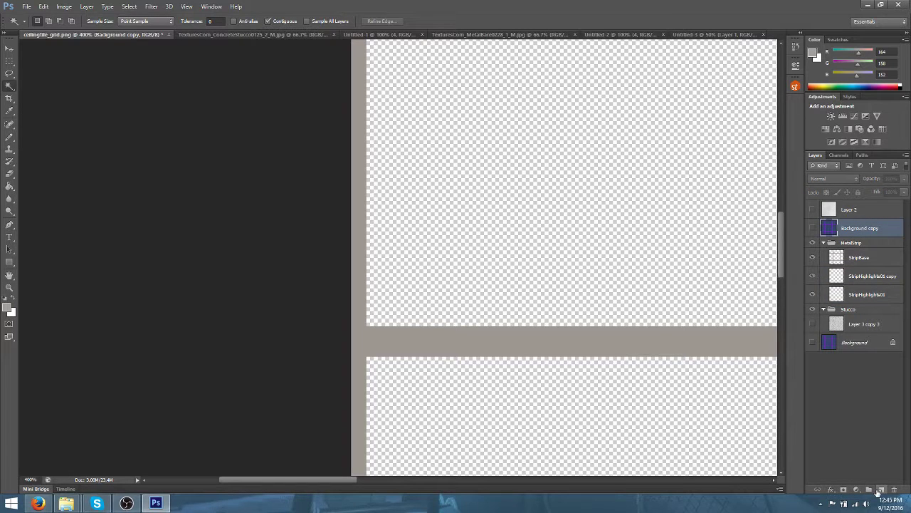
pyautogui.click(868, 489)
pyautogui.moveTo(852, 225); pyautogui.dragTo(851, 244)
pyautogui.doubleClick(851, 243)
pyautogui.write('De')
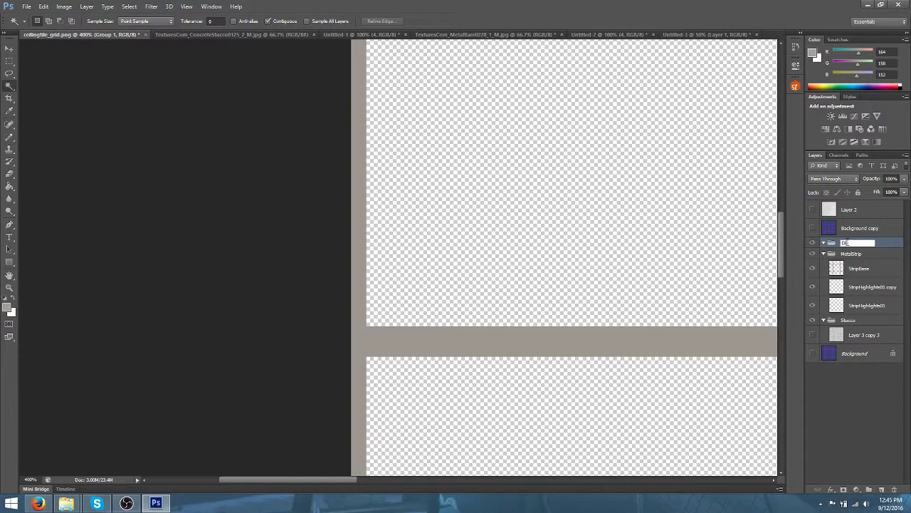
pyautogui.write('ffuse')
pyautogui.press('Return')
# Move the MetalStrip and Stucco groups with their layers into the Diffuse group
pyautogui.click(849, 254)
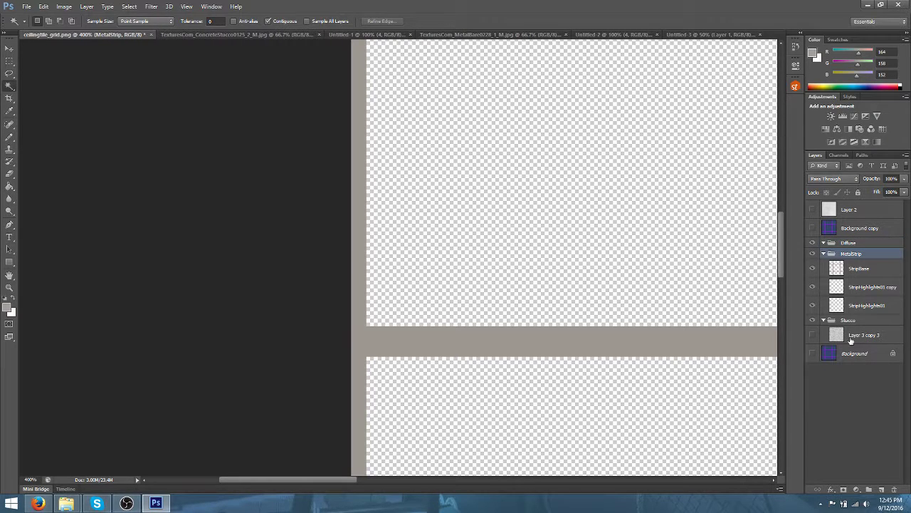
pyautogui.keyDown('shift'); pyautogui.click(853, 322); pyautogui.keyUp('shift')
pyautogui.click(854, 336)
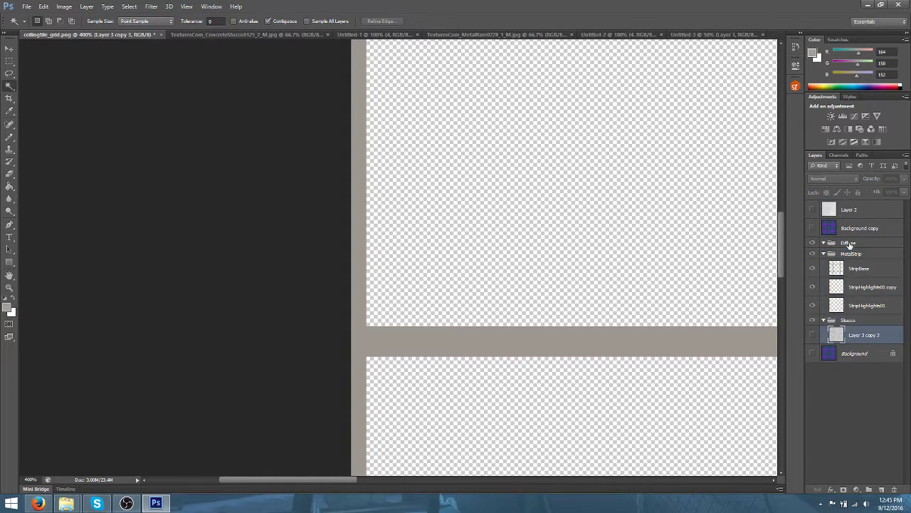
pyautogui.keyDown('shift'); pyautogui.click(852, 255); pyautogui.keyUp('shift')
pyautogui.moveTo(856, 254); pyautogui.dragTo(851, 244)
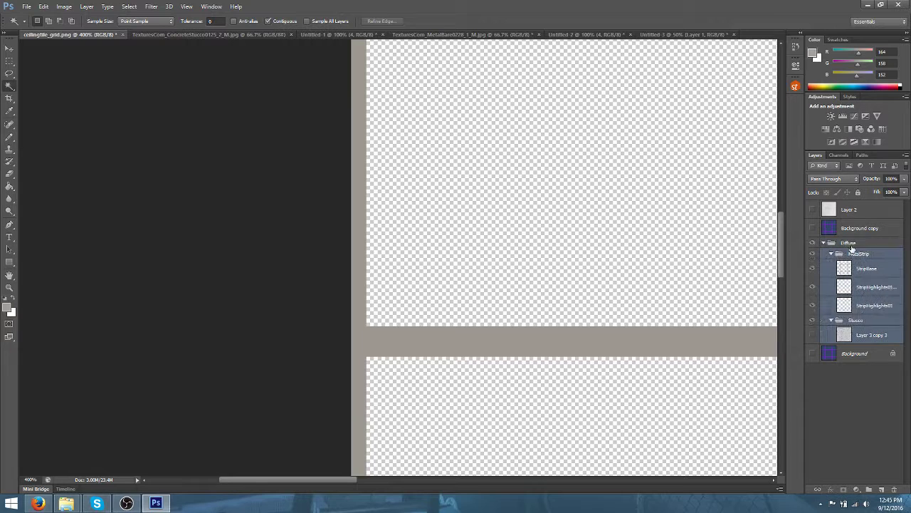
# Search the installed programs for vtf, and open developer.valvesoftware.com in a new Firefox tab
pyautogui.click(11, 503)
pyautogui.write('vtf')
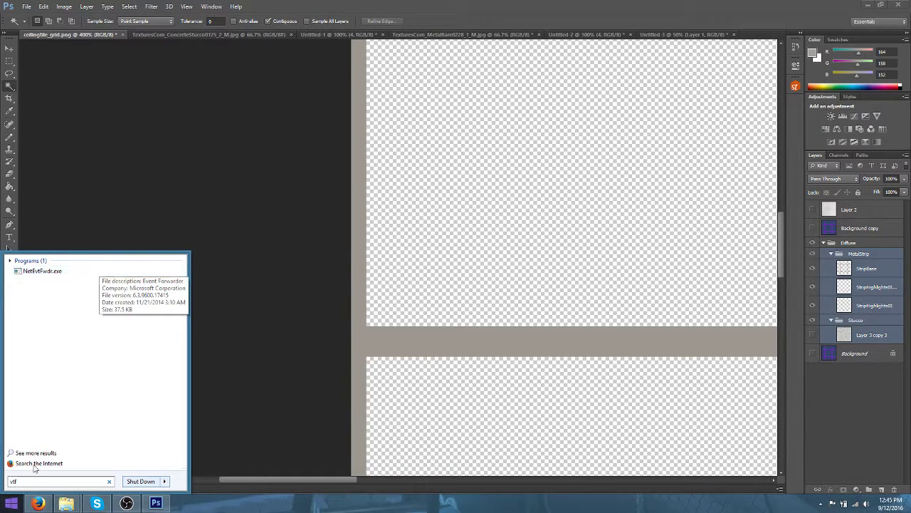
pyautogui.click(38, 503)
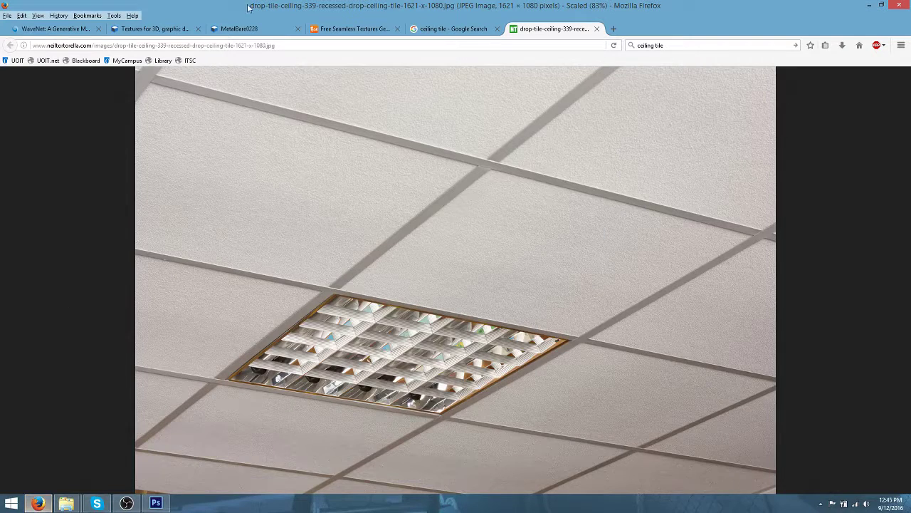
pyautogui.click(613, 28)
pyautogui.write('develope')
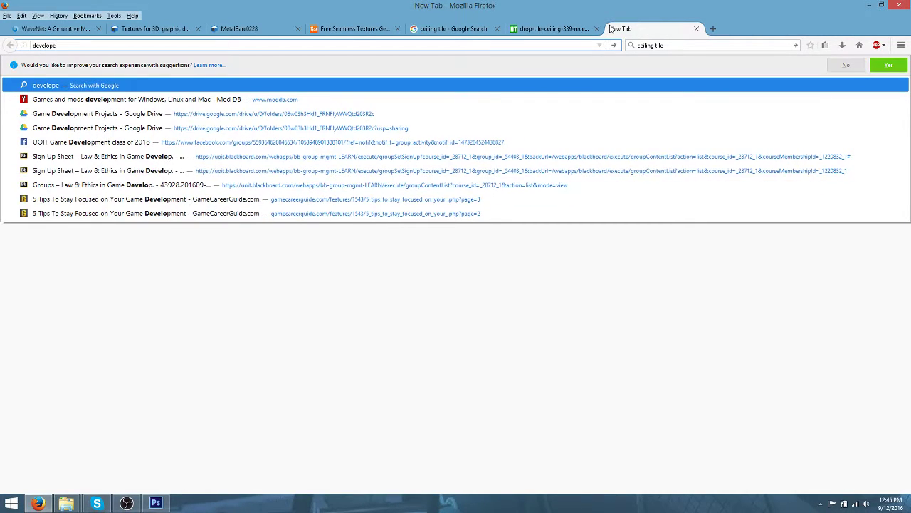
pyautogui.write('r.valvesoftware.com')
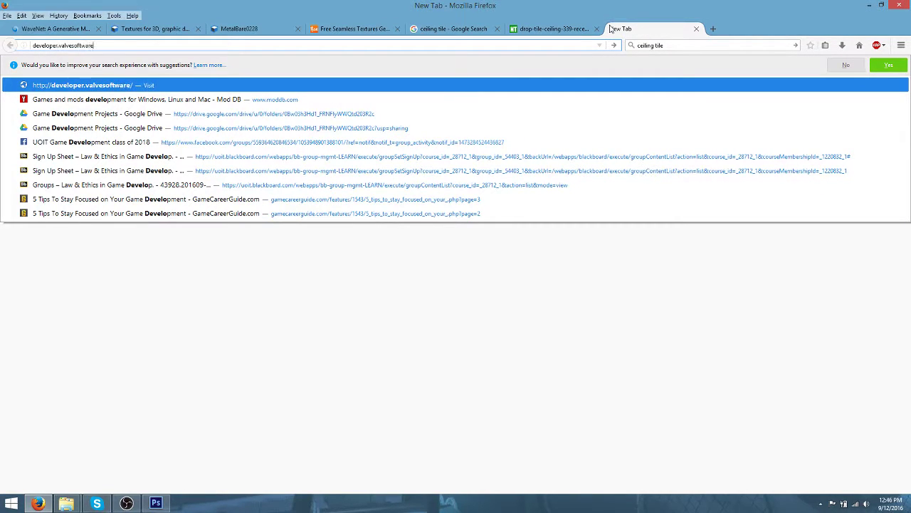
pyautogui.press('Return')
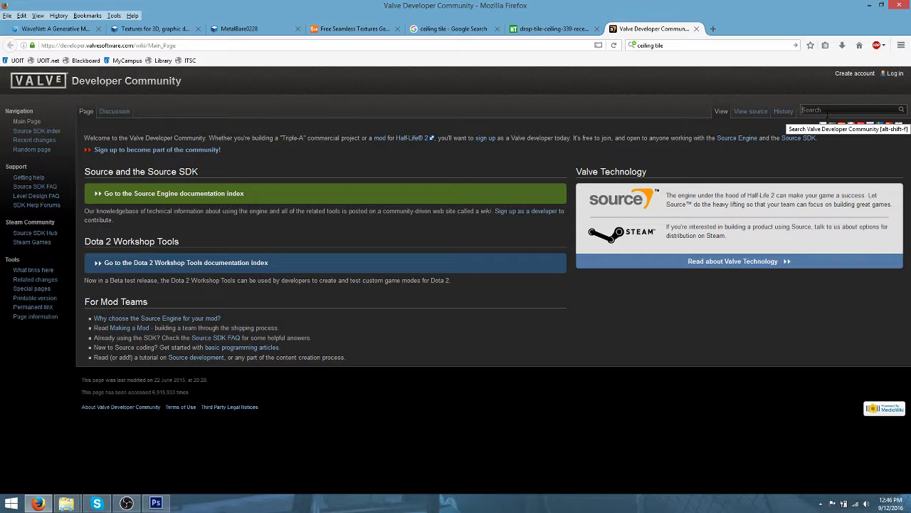
# Search the Valve Developer Community for vtfedit and open the official website linked from the VTFEdit article
pyautogui.write('vtfedit')
pyautogui.press('Return')
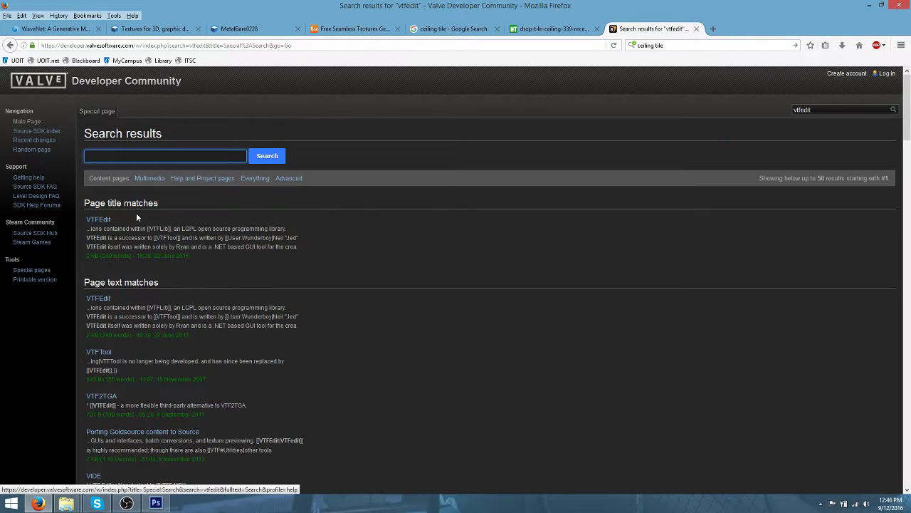
pyautogui.click(99, 221)
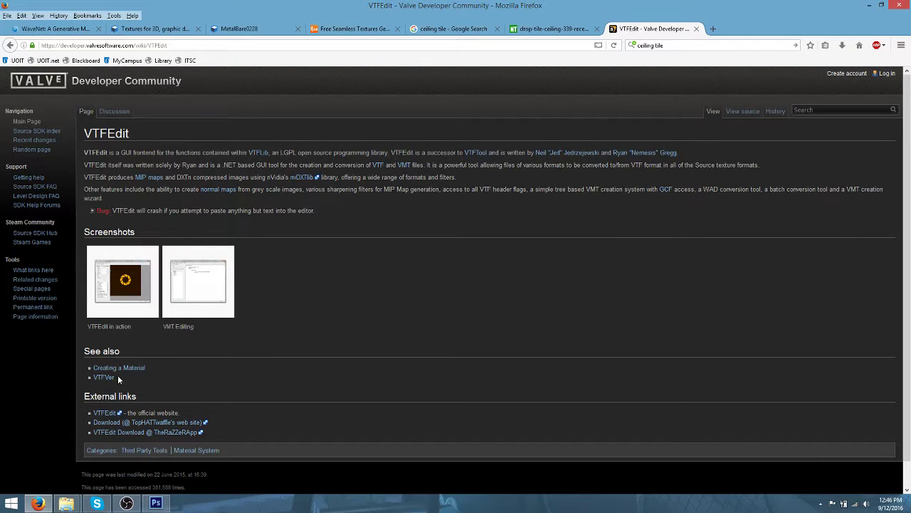
pyautogui.click(104, 413)
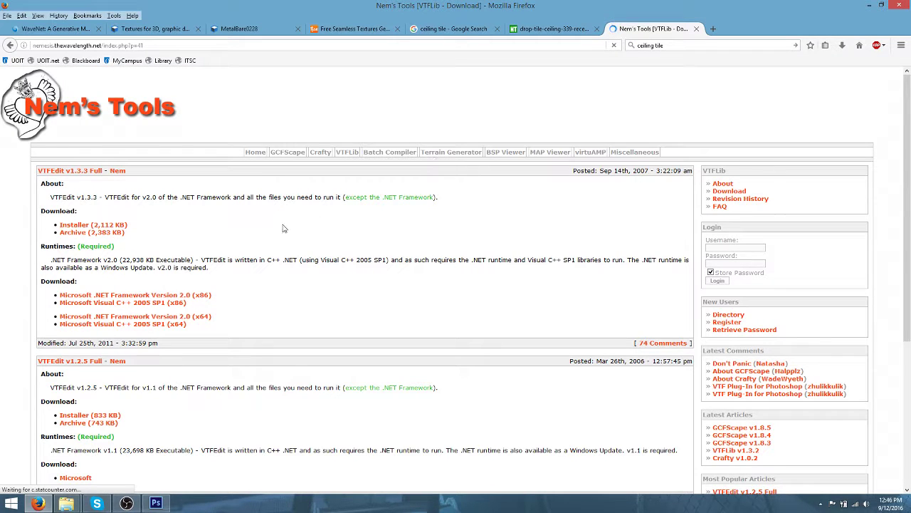
# Download the VTFEdit v1.3.3 Full installer, vtfedit133.exe, and run it
pyautogui.click(77, 225)
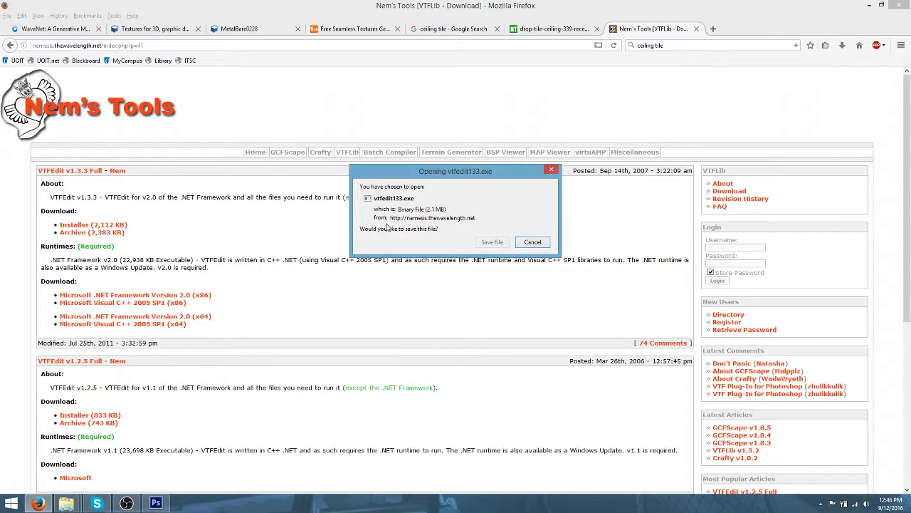
pyautogui.click(491, 243)
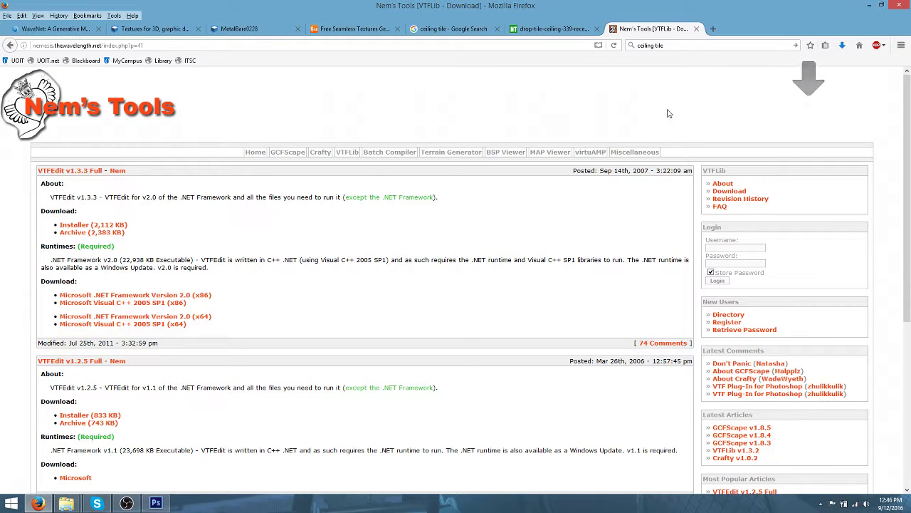
pyautogui.click(843, 47)
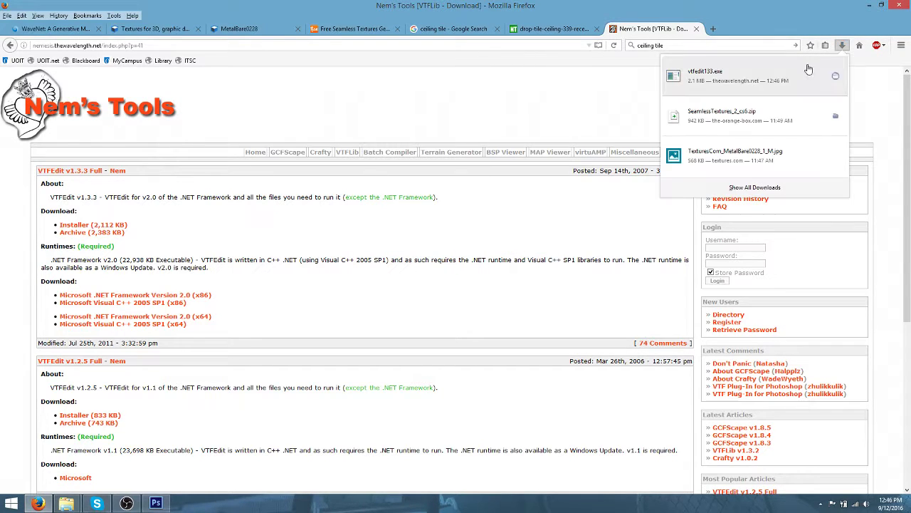
pyautogui.click(737, 82)
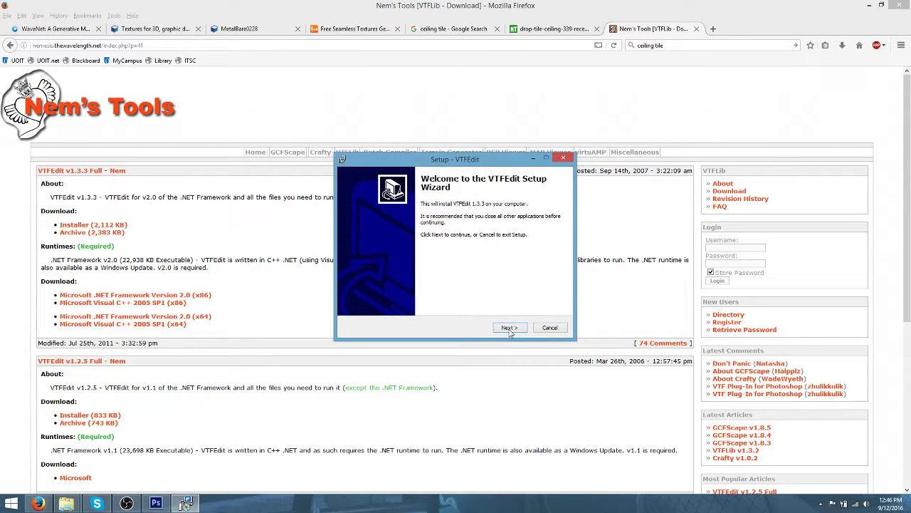
# Accept the license, install VTFEdit 1.3.3 with .vtf and .vmt file association and no desktop icon, and launch it
pyautogui.click(510, 329)
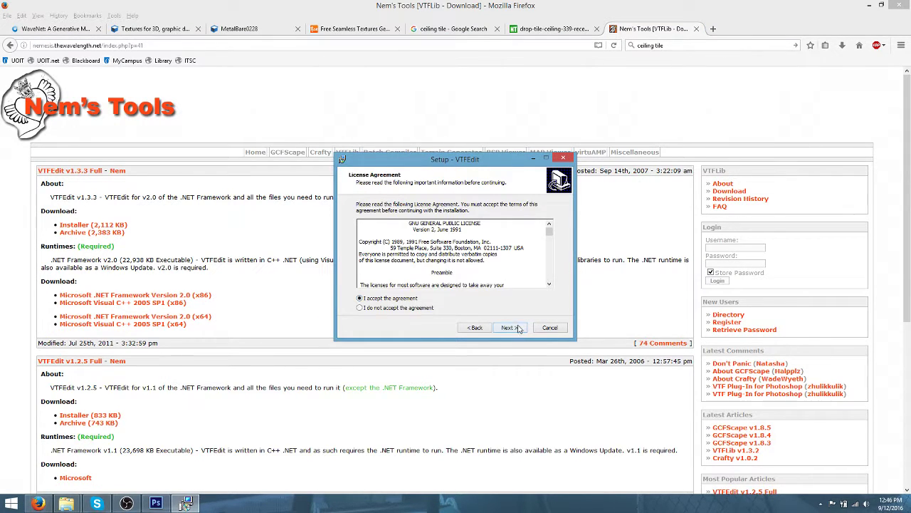
pyautogui.click(519, 328)
pyautogui.click(520, 328)
pyautogui.click(521, 329)
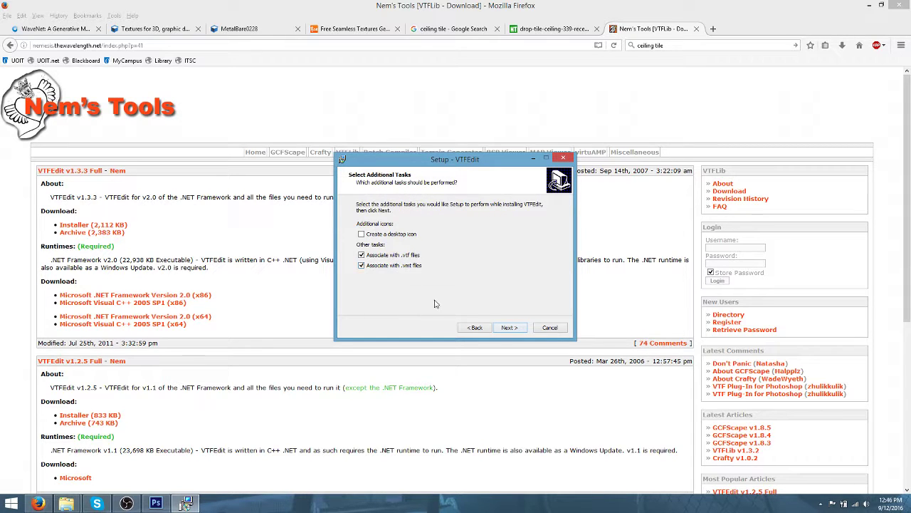
pyautogui.click(506, 327)
pyautogui.click(510, 327)
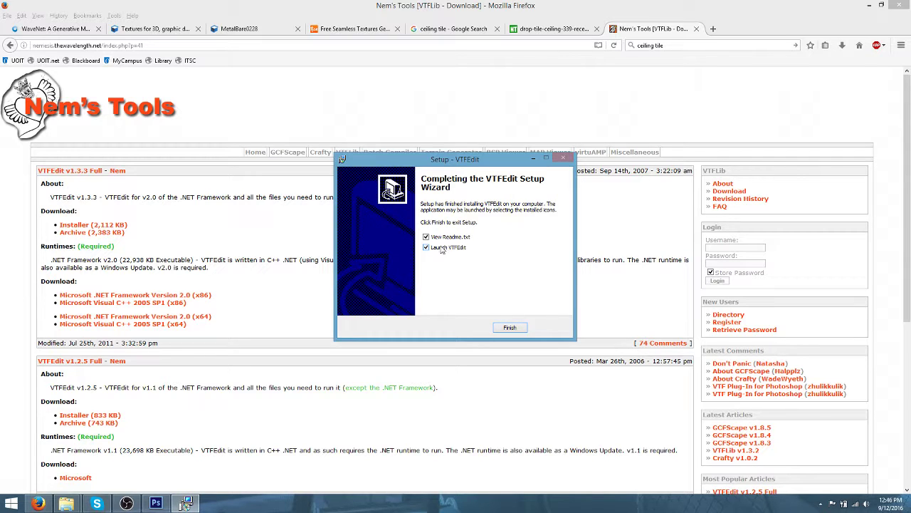
pyautogui.click(509, 327)
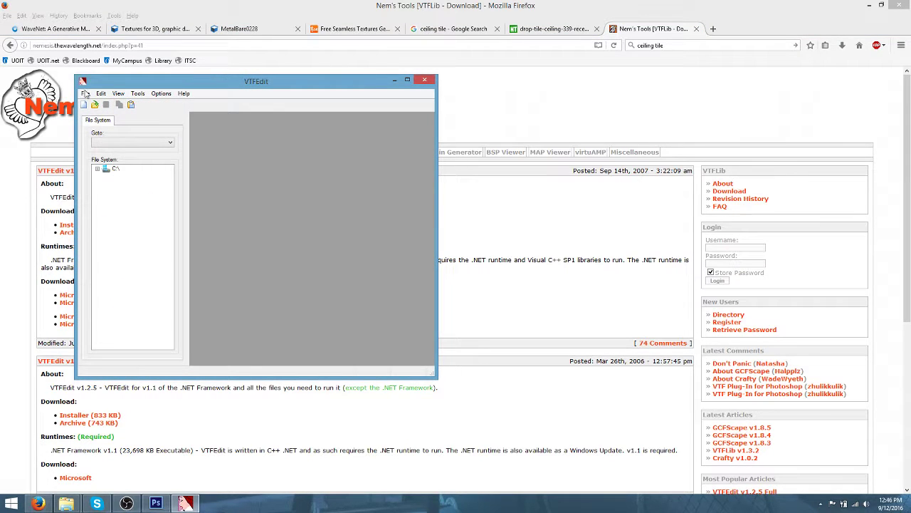
pyautogui.click(86, 94)
pyautogui.click(203, 96)
# Switch to Photoshop and move the StripHighlights01 and StripHighlights01 copy layers above StripBase in the MetalStrip group
pyautogui.click(155, 503)
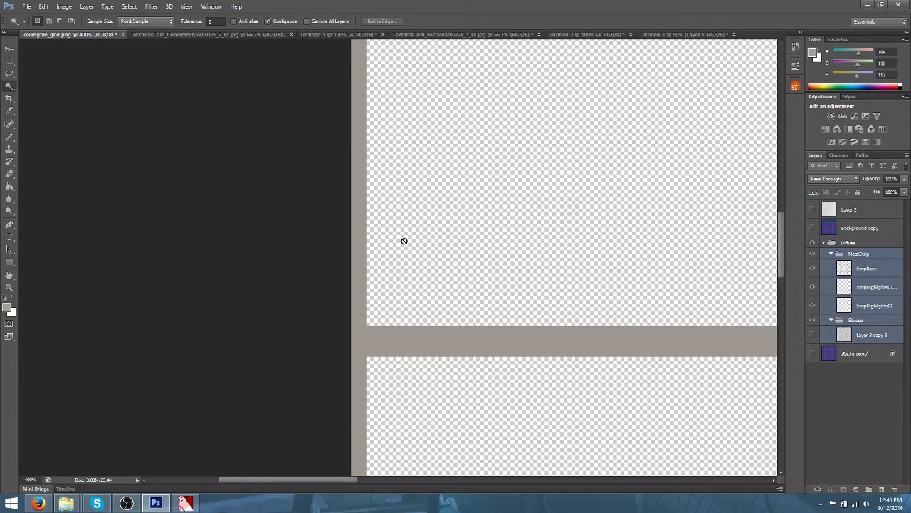
pyautogui.scroll(-10, 507, 285)
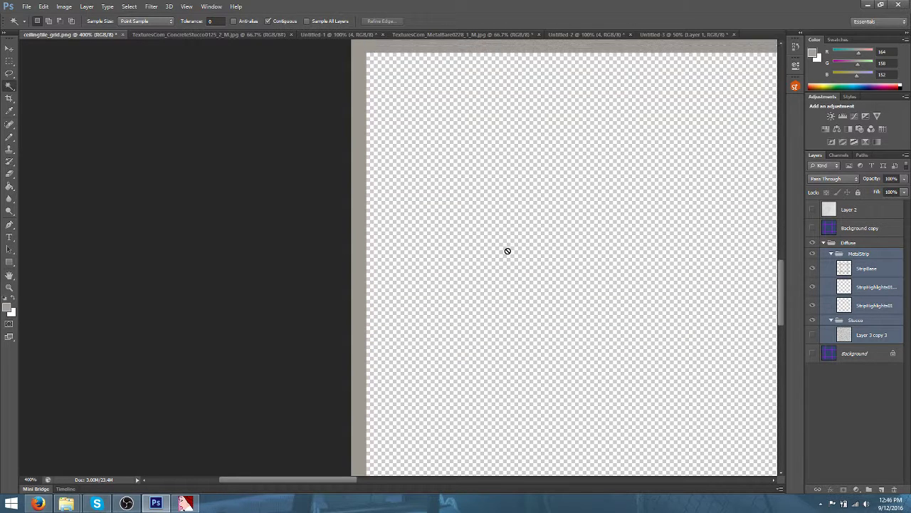
pyautogui.scroll(-2, 508, 251)
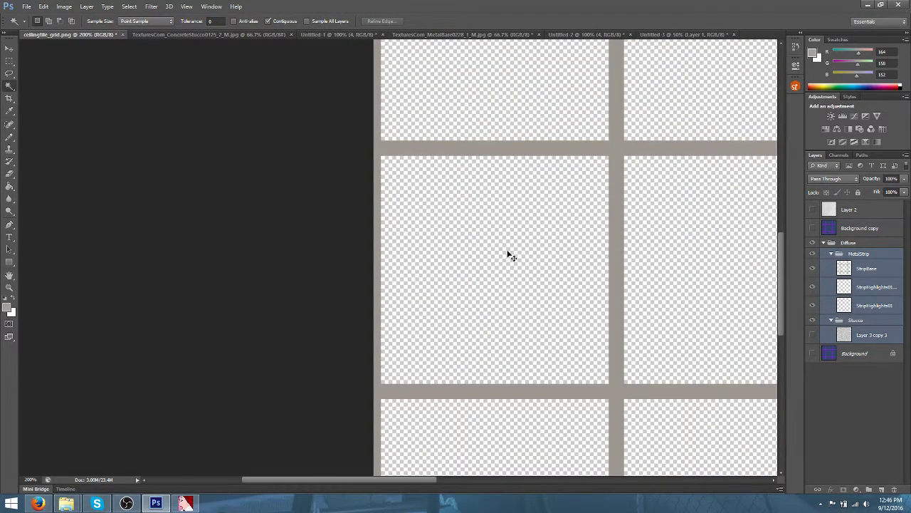
pyautogui.scroll(-2, 510, 254)
pyautogui.scroll(-1, 508, 254)
pyautogui.scroll(1, 508, 254)
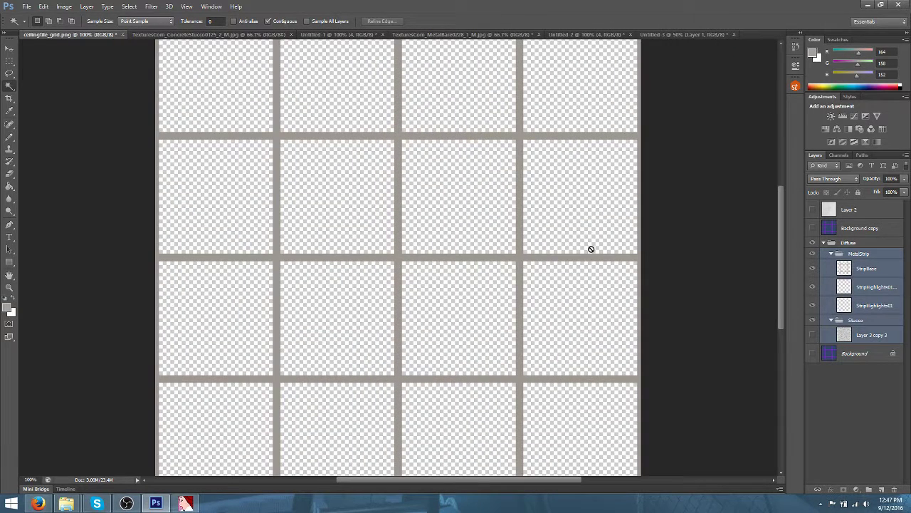
pyautogui.click(876, 286)
pyautogui.keyDown('shift'); pyautogui.click(881, 305); pyautogui.keyUp('shift')
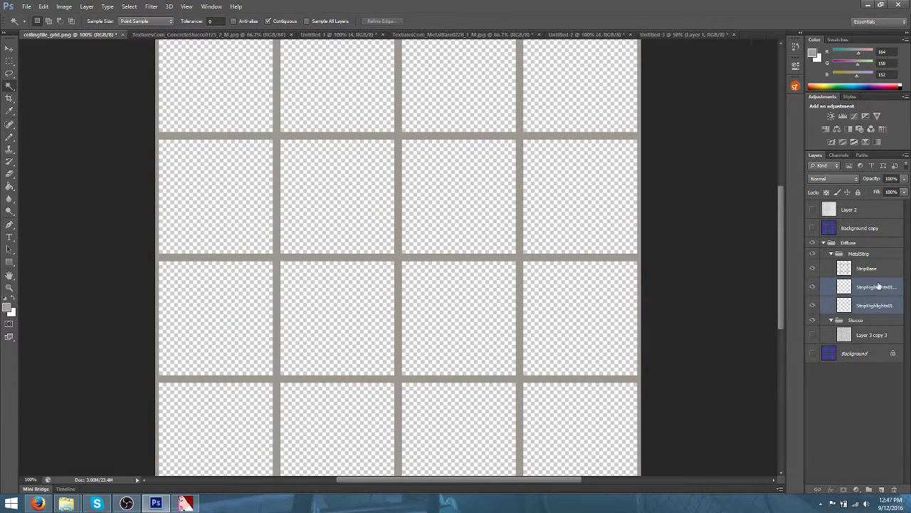
pyautogui.moveTo(880, 305); pyautogui.dragTo(866, 274)
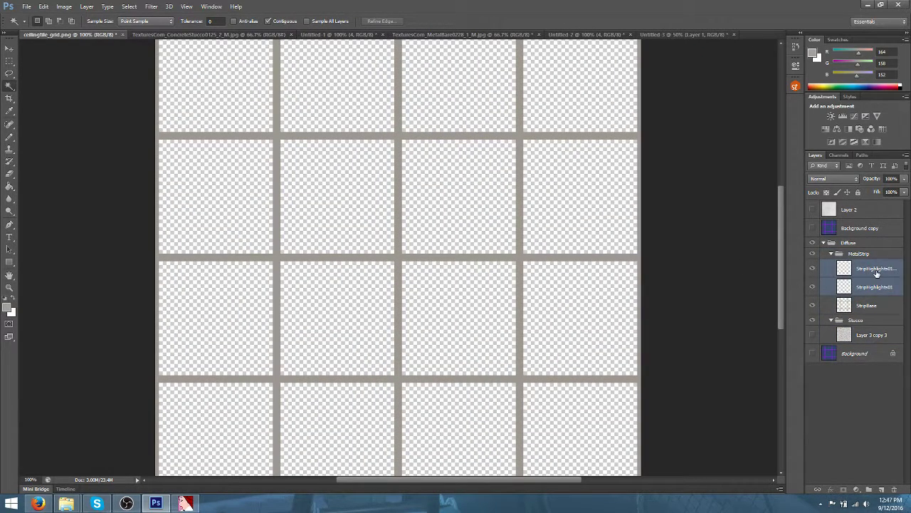
# Merge the StripHighlights01 copy layer down into StripHighlights01
pyautogui.click(877, 274)
pyautogui.hotkey('ctrl', '+')
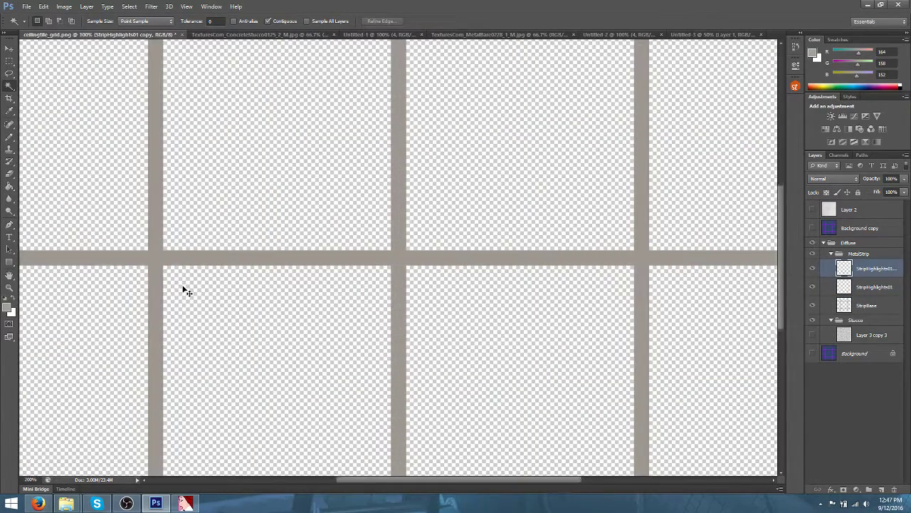
pyautogui.moveTo(418, 480); pyautogui.dragTo(314, 479)
pyautogui.hotkey('ctrl', '+')
pyautogui.hotkey('ctrl', '+')
pyautogui.hotkey('ctrl', '+')
pyautogui.hotkey('ctrl', '+')
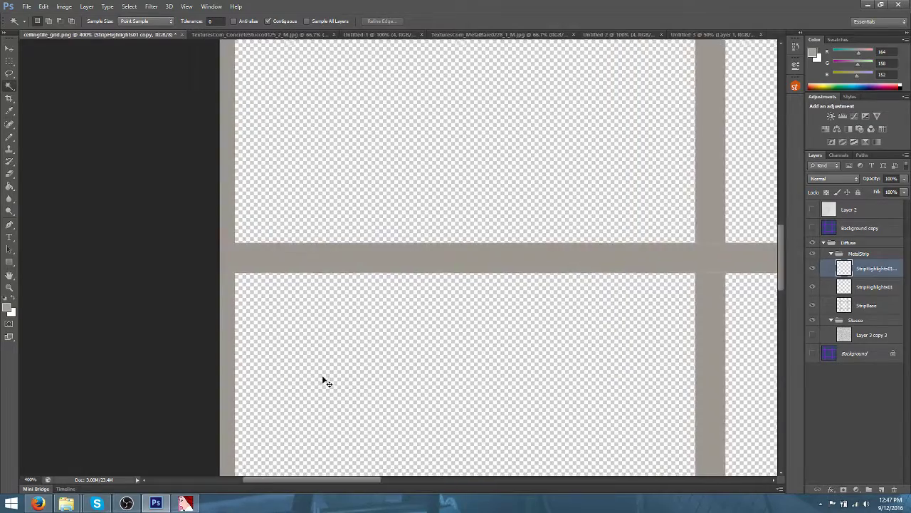
pyautogui.hotkey('ctrl', '+')
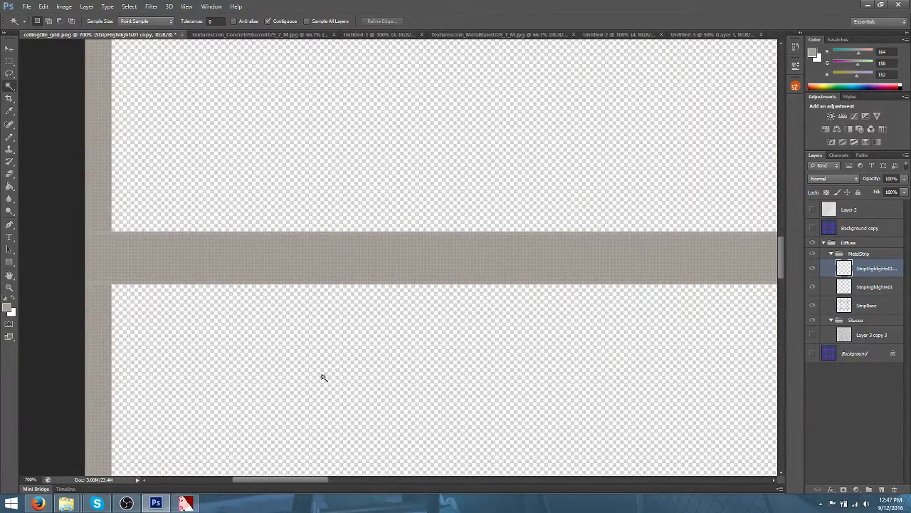
pyautogui.hotkey('ctrl', 'e')
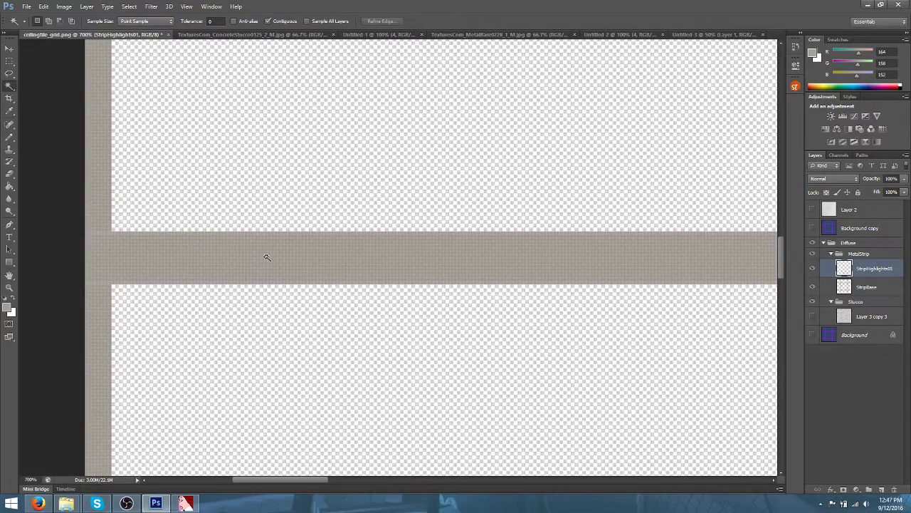
# Check the document's image size settings and close them
pyautogui.hotkey('ctrl', '+')
pyautogui.hotkey('ctrl', '+')
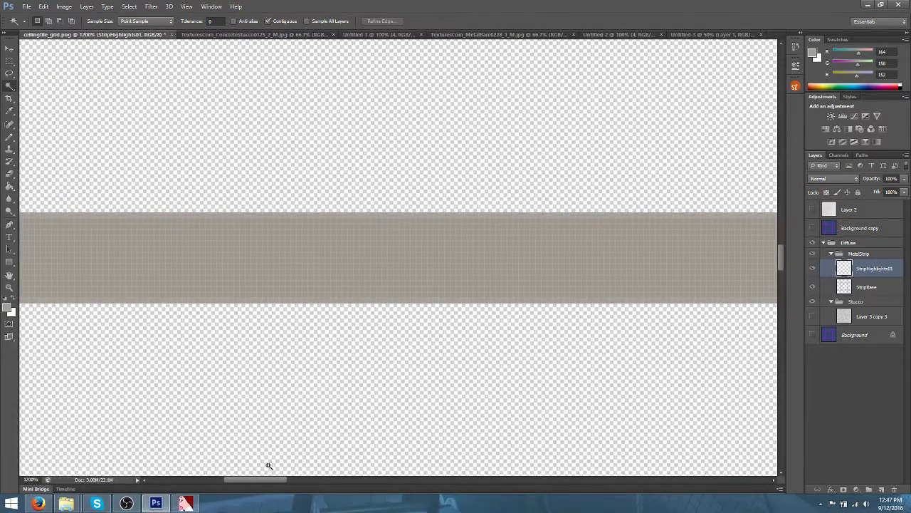
pyautogui.moveTo(254, 482); pyautogui.dragTo(220, 479)
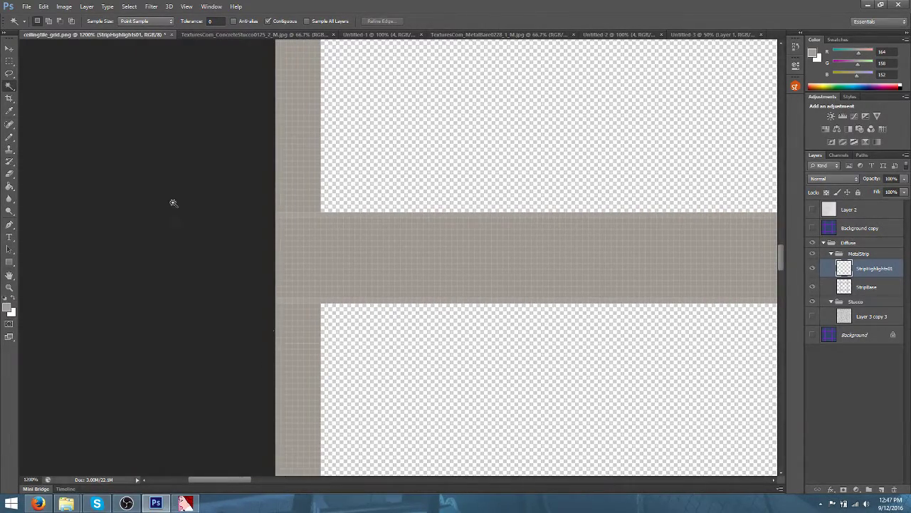
pyautogui.click(64, 7)
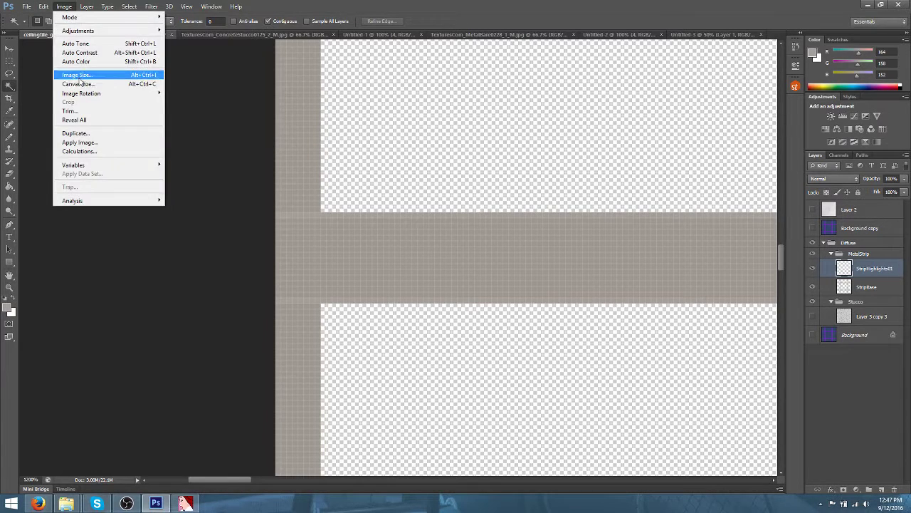
pyautogui.click(79, 75)
pyautogui.click(528, 146)
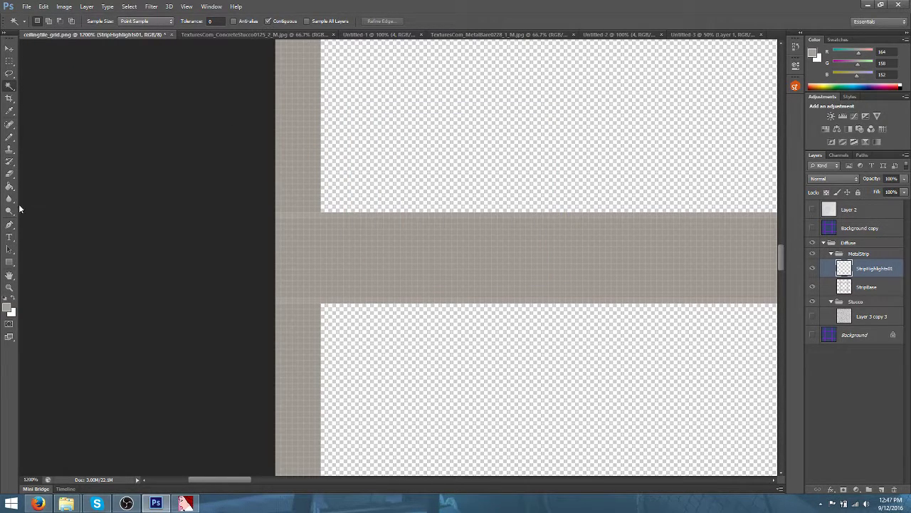
# Set the foreground color to RGB 162, 155, 150 and choose the Pencil tool
pyautogui.click(10, 307)
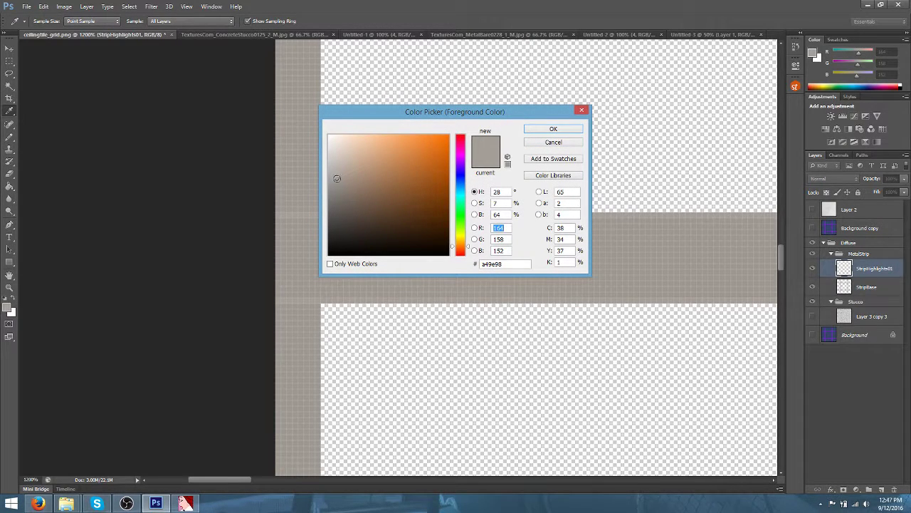
pyautogui.click(337, 178)
pyautogui.click(553, 129)
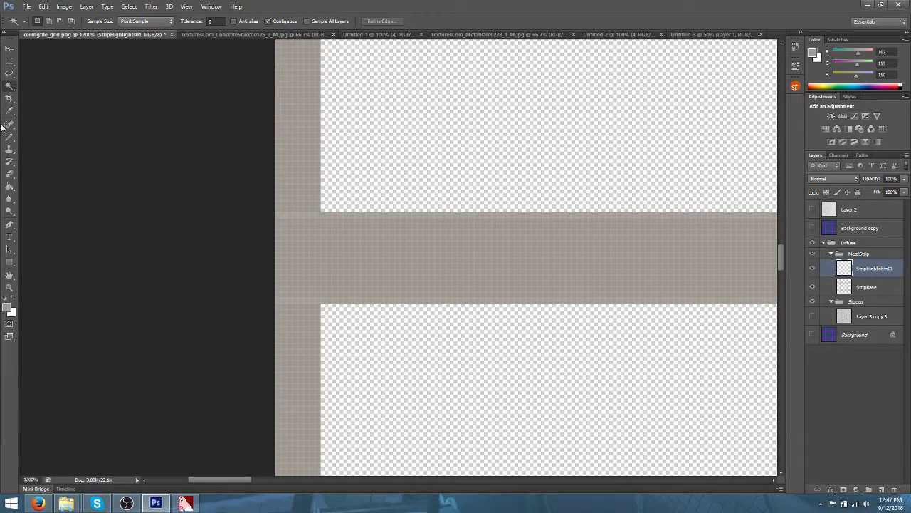
pyautogui.click(10, 137)
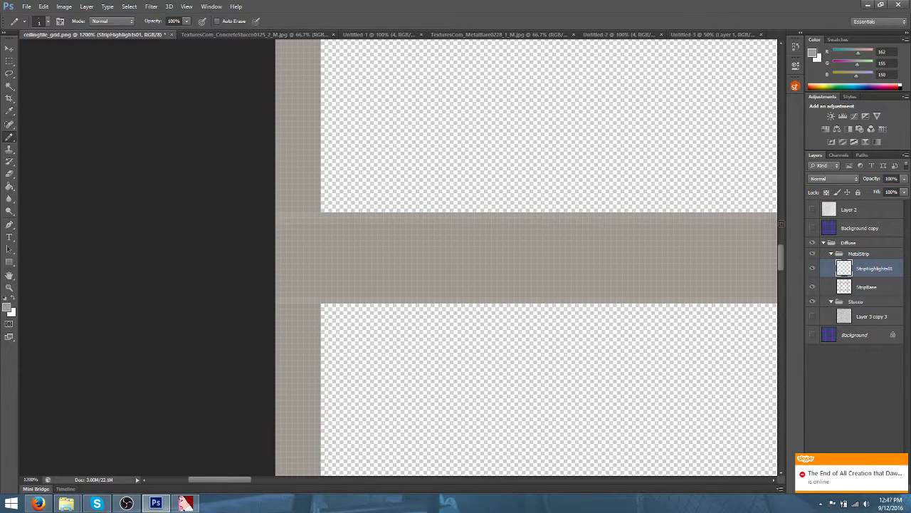
# Draw a 1-pixel pencil line on StripHighlights01 just inside the horizontal strip's upper edge, across the full image width
pyautogui.hscroll(6, 783, 224)
pyautogui.hscroll(5, 800, 225)
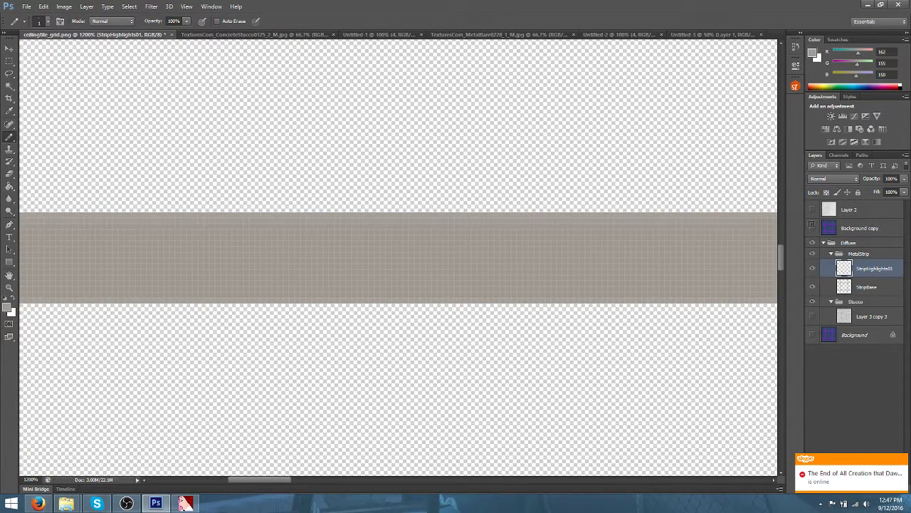
pyautogui.hscroll(8, 819, 225)
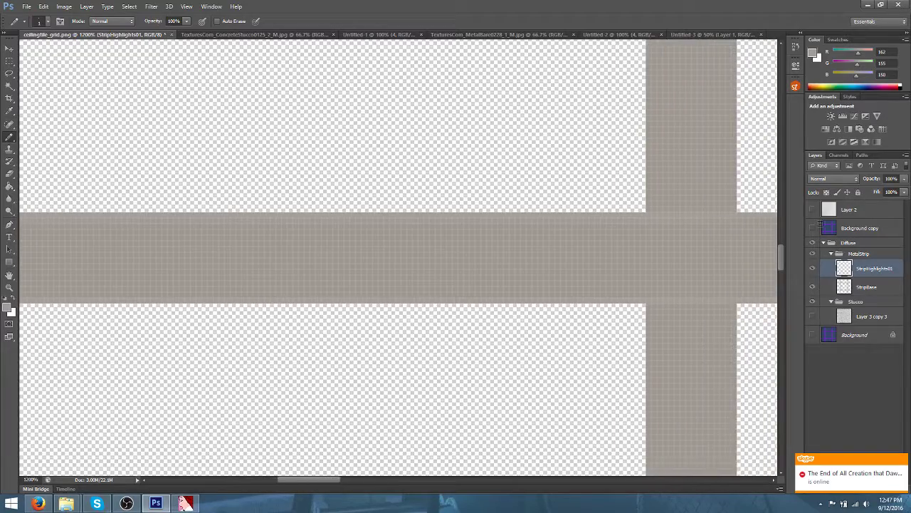
pyautogui.hscroll(6, 842, 223)
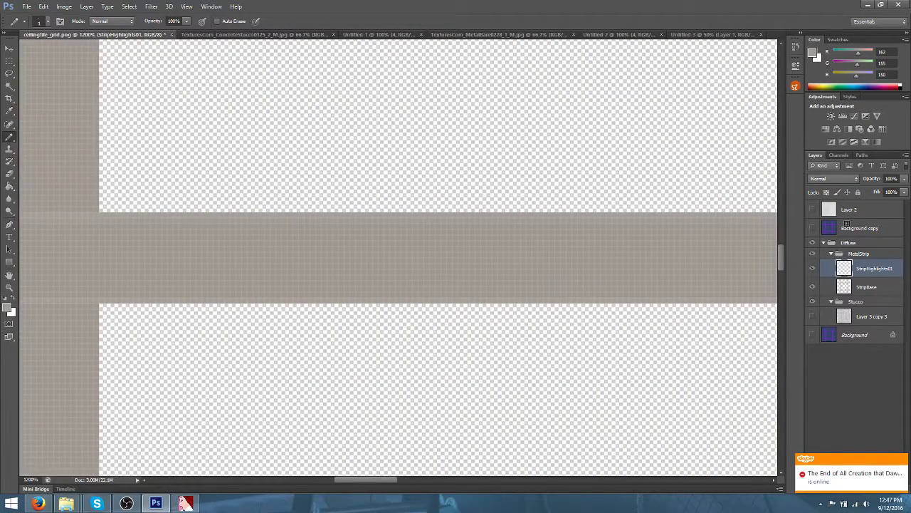
pyautogui.hscroll(6, 867, 220)
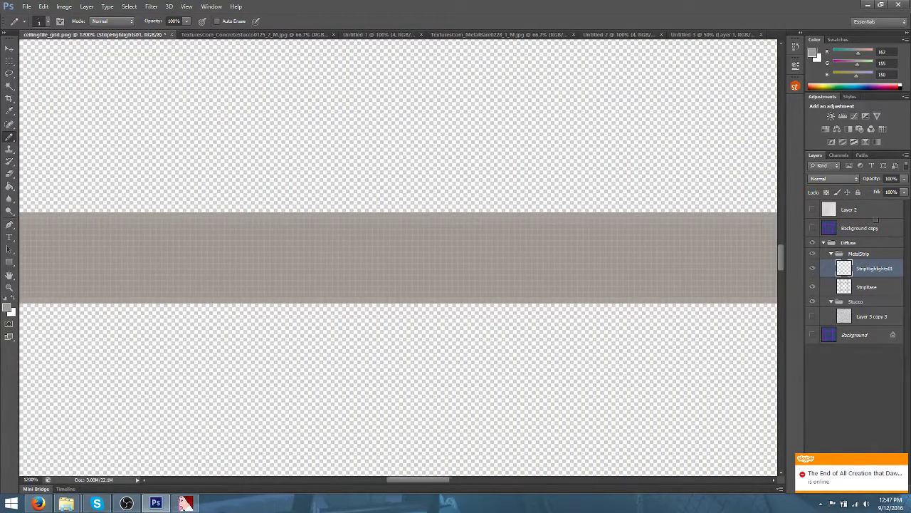
pyautogui.hscroll(6, 904, 214)
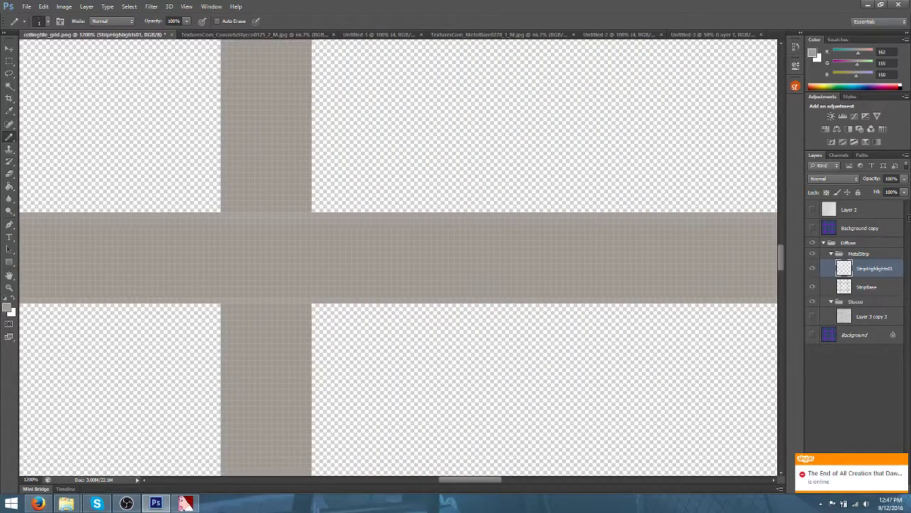
pyautogui.hscroll(3, 904, 212)
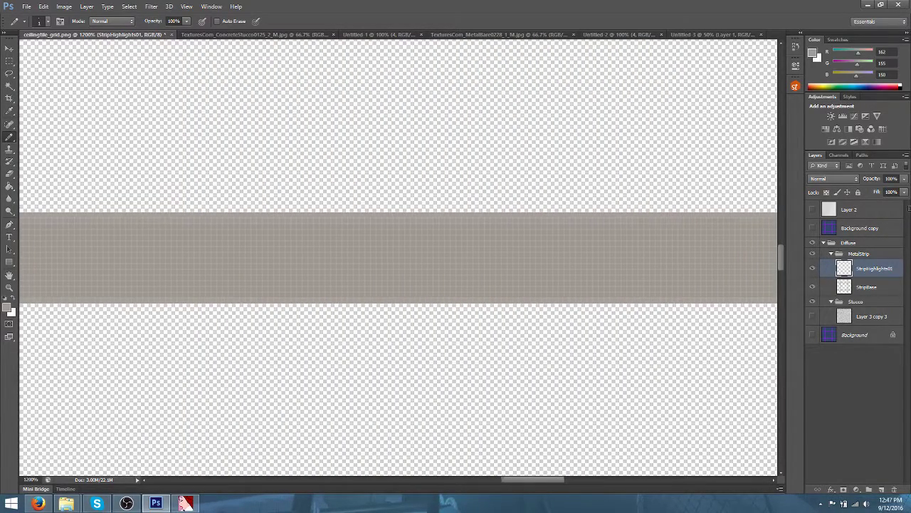
pyautogui.hscroll(3, 908, 207)
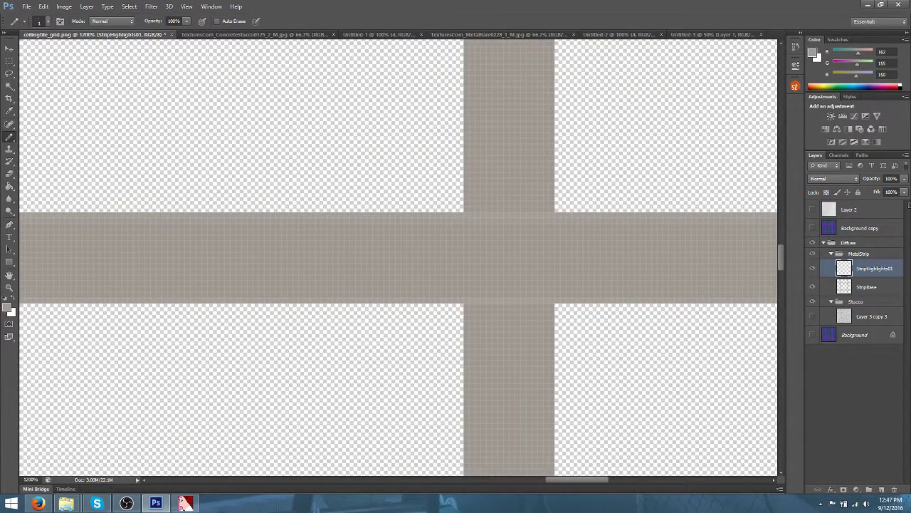
pyautogui.hscroll(3, 909, 205)
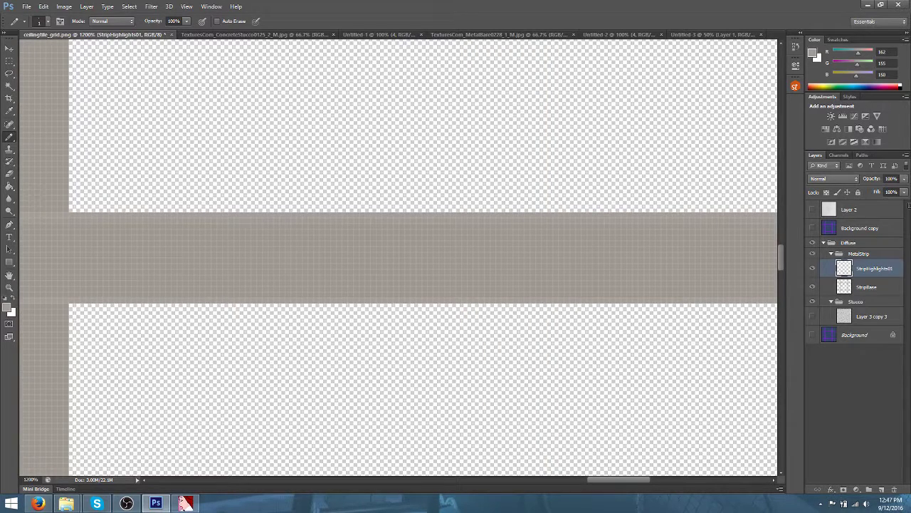
pyautogui.hscroll(3, 908, 205)
pyautogui.hscroll(3, 909, 205)
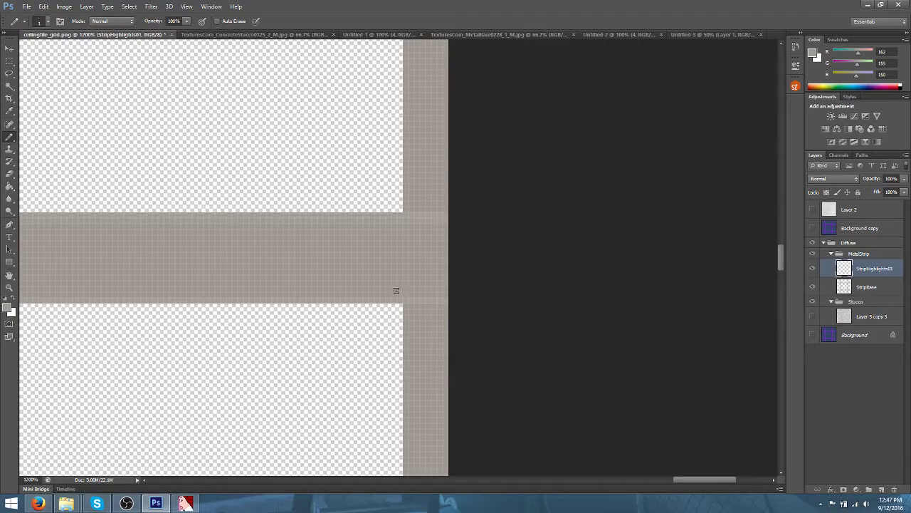
# Draw a matching 1-pixel pencil line just inside the horizontal strip's lower edge, from the image's right edge toward the left
pyautogui.hscroll(-6, 62, 278)
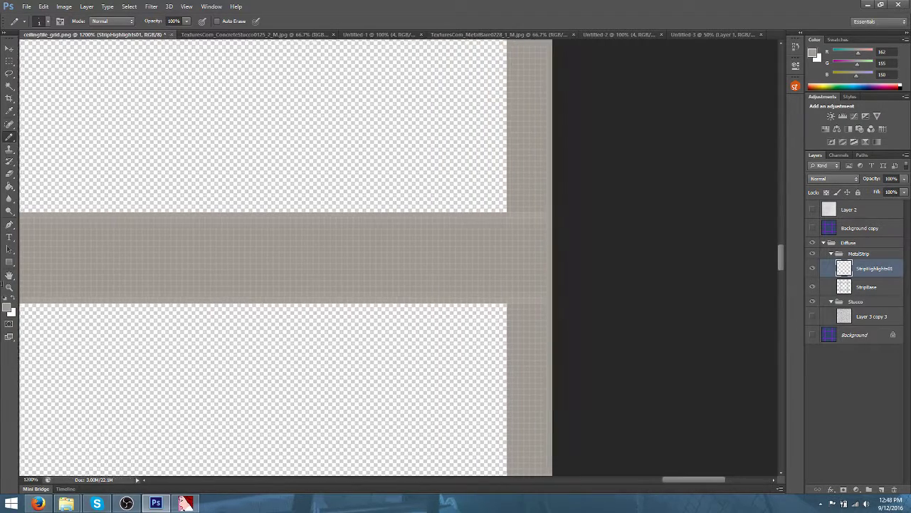
pyautogui.hscroll(-4, 399, 257)
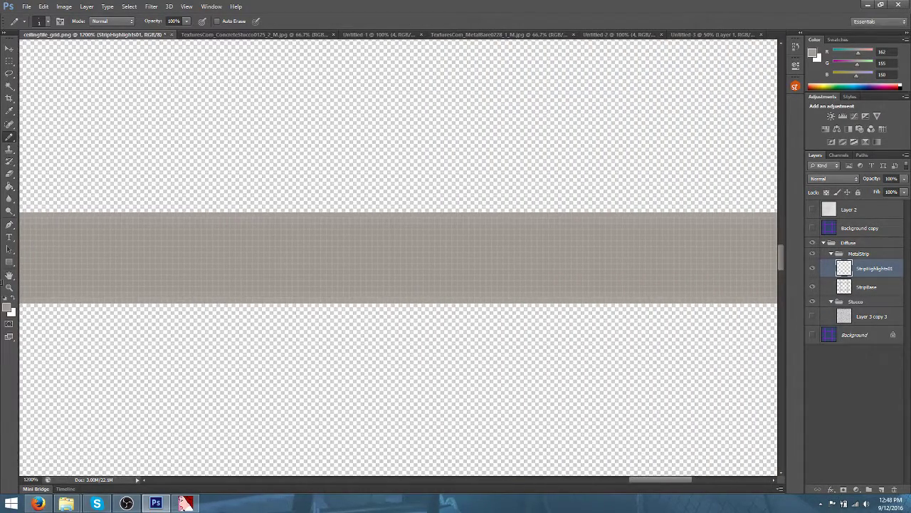
pyautogui.hscroll(-5, 399, 257)
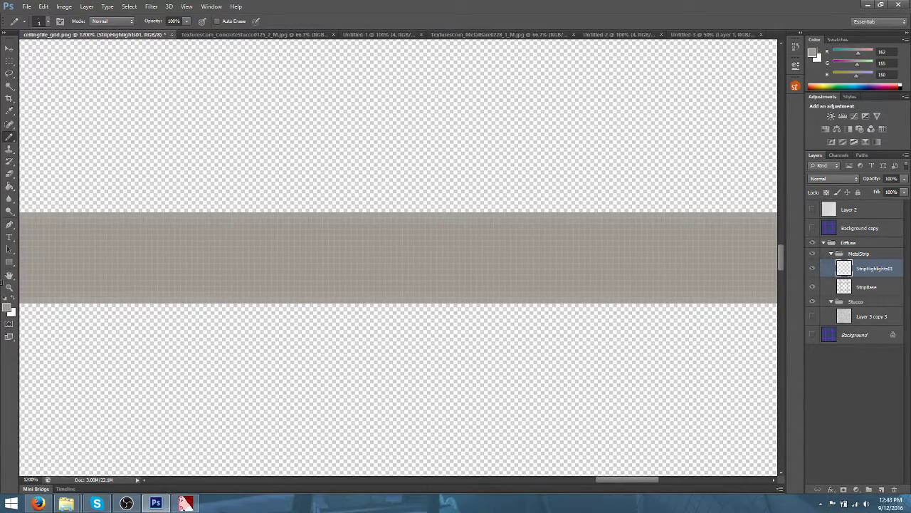
pyautogui.hscroll(-5, 399, 257)
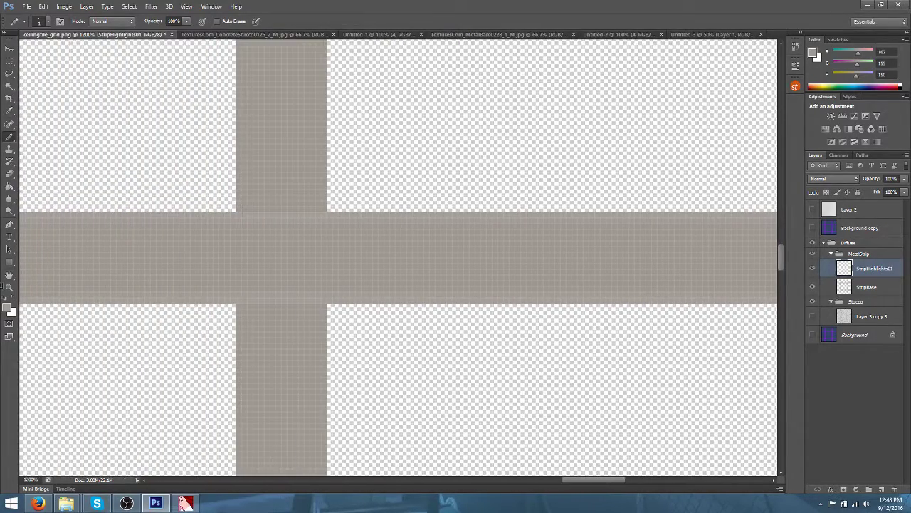
pyautogui.hscroll(-5, 399, 256)
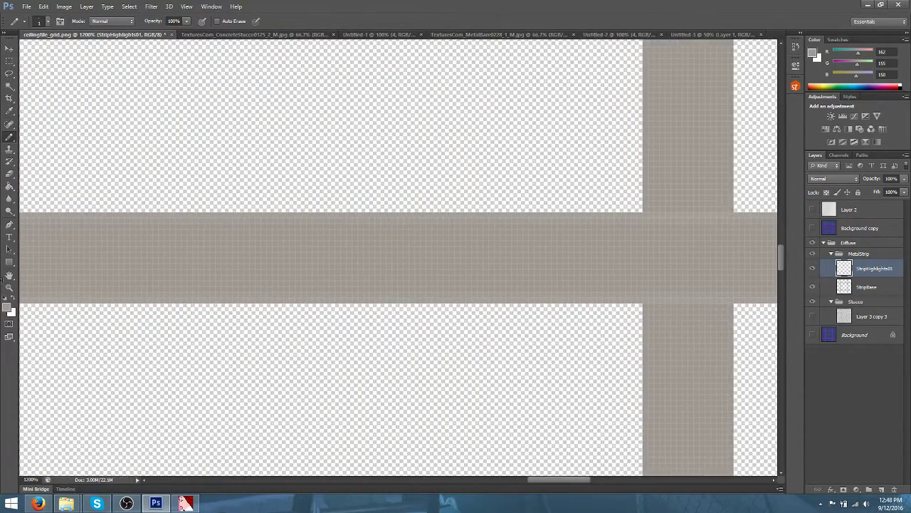
pyautogui.hscroll(-5, 399, 256)
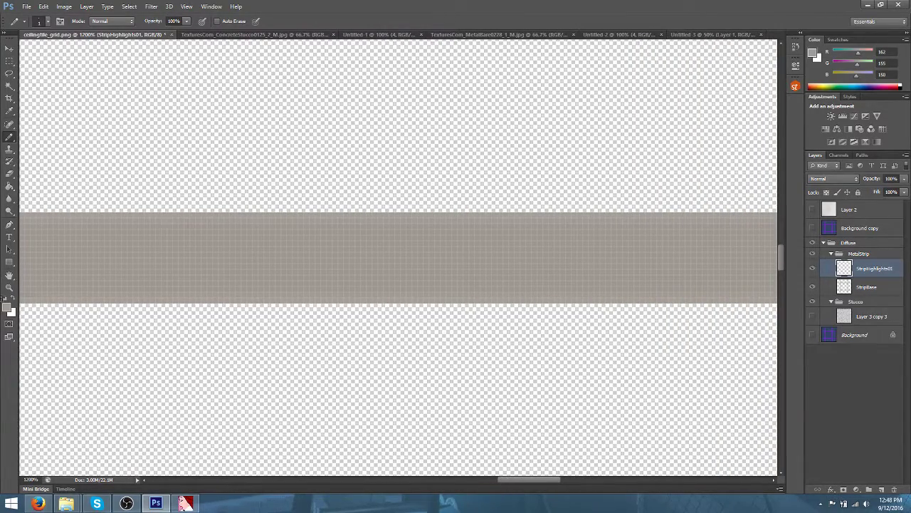
pyautogui.hscroll(-4, 398, 257)
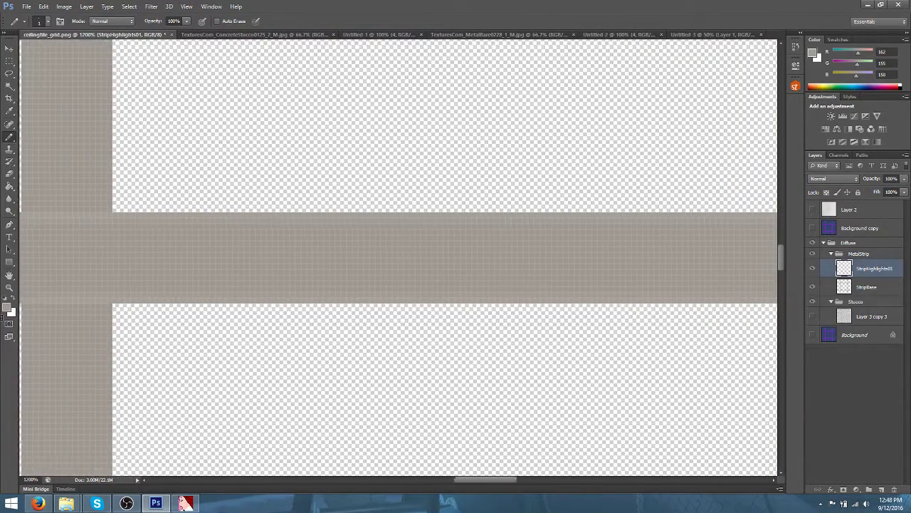
pyautogui.hscroll(-4, 399, 256)
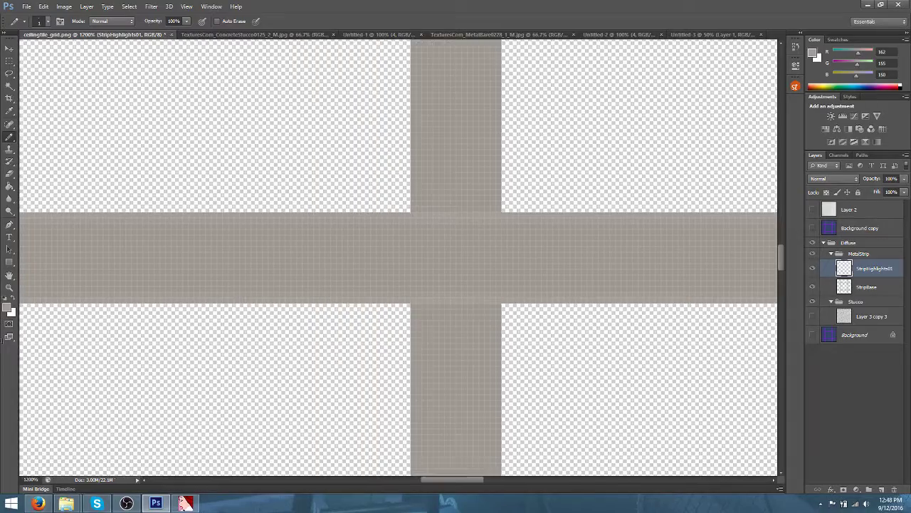
pyautogui.hscroll(-3, 399, 256)
pyautogui.hscroll(-4, 398, 256)
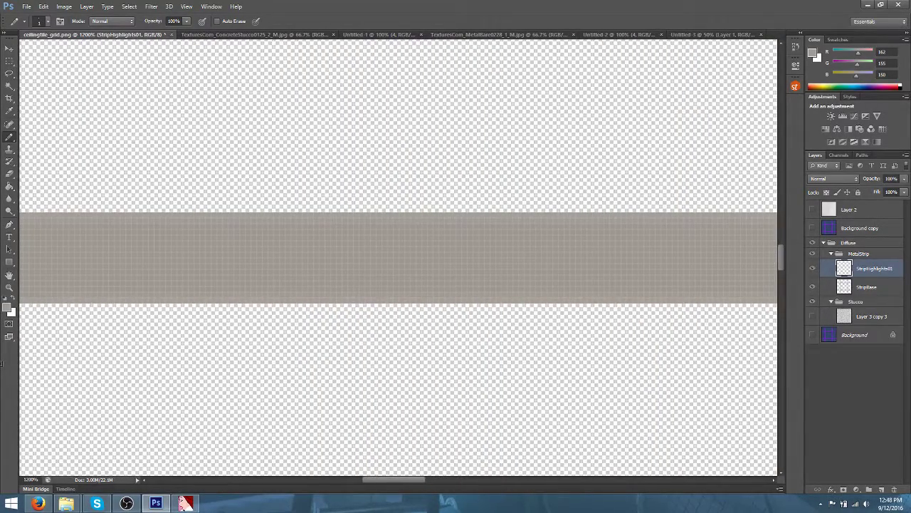
pyautogui.hscroll(-2, 399, 256)
pyautogui.hscroll(-6, 399, 256)
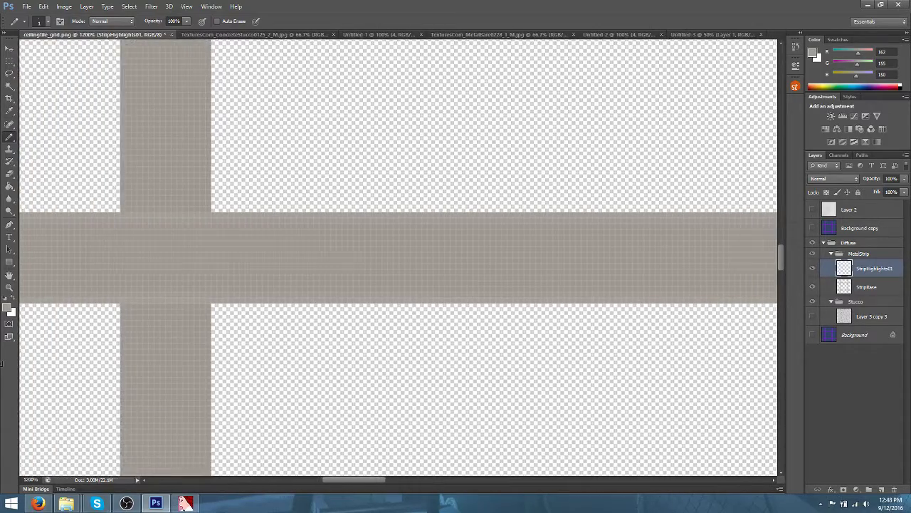
# Inspect the strip highlight lines along the horizontal metal strip as far as the texture's left edge
pyautogui.hscroll(-3, 399, 256)
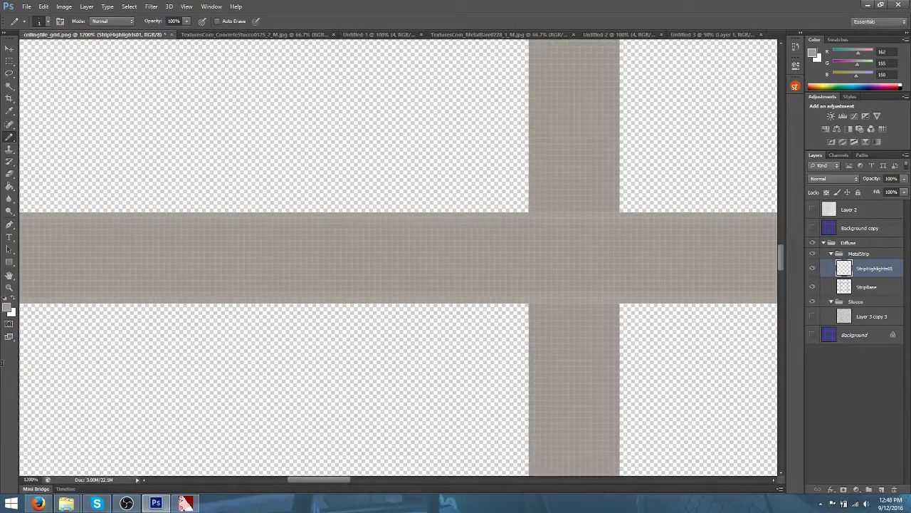
pyautogui.hscroll(-3, 399, 256)
pyautogui.hscroll(-3, 399, 257)
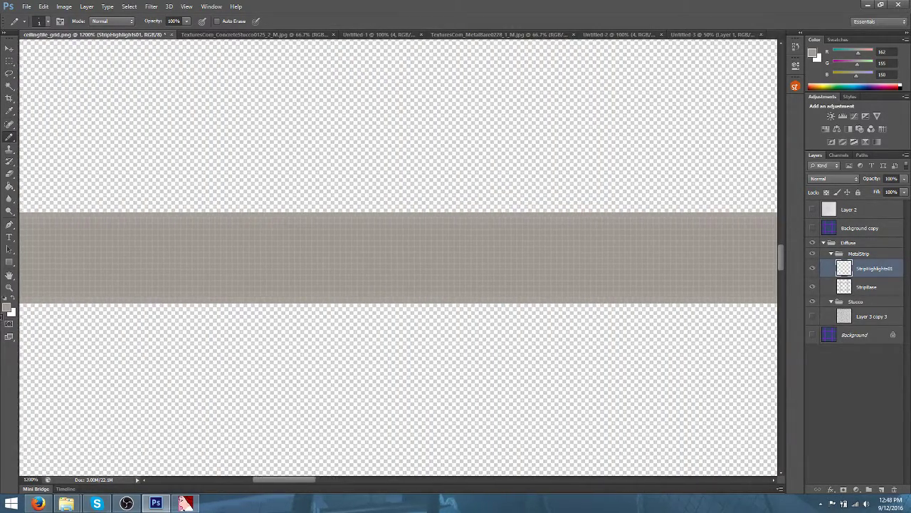
pyautogui.hscroll(-3, 399, 256)
pyautogui.hscroll(-9, 400, 227)
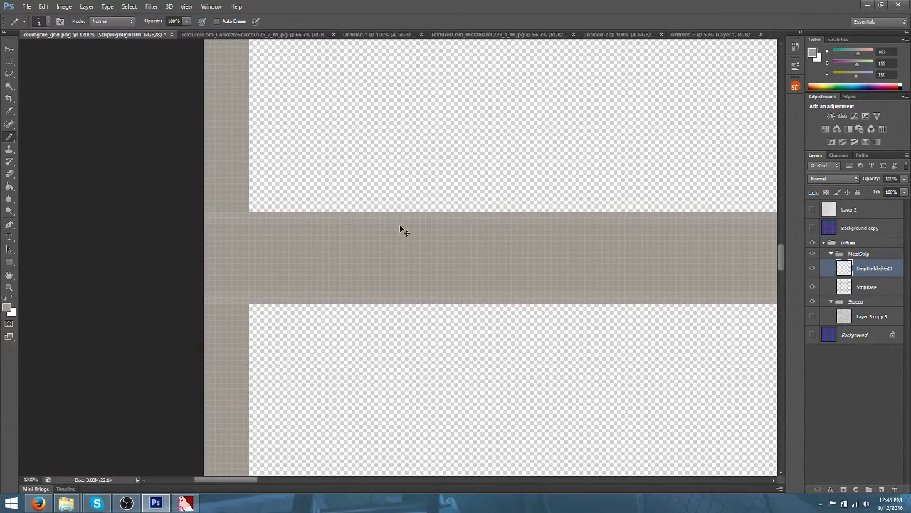
pyautogui.scroll(-2, 400, 227)
pyautogui.hotkey('ctrl', '-')
pyautogui.hotkey('ctrl', '-')
pyautogui.hotkey('ctrl', '-')
pyautogui.hotkey('ctrl', '-')
pyautogui.hotkey('ctrl', '-')
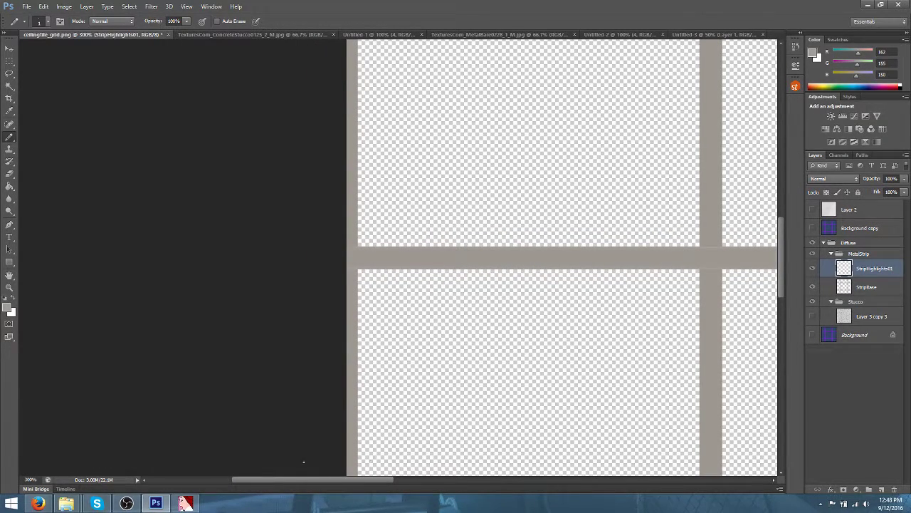
pyautogui.moveTo(299, 479); pyautogui.dragTo(354, 479)
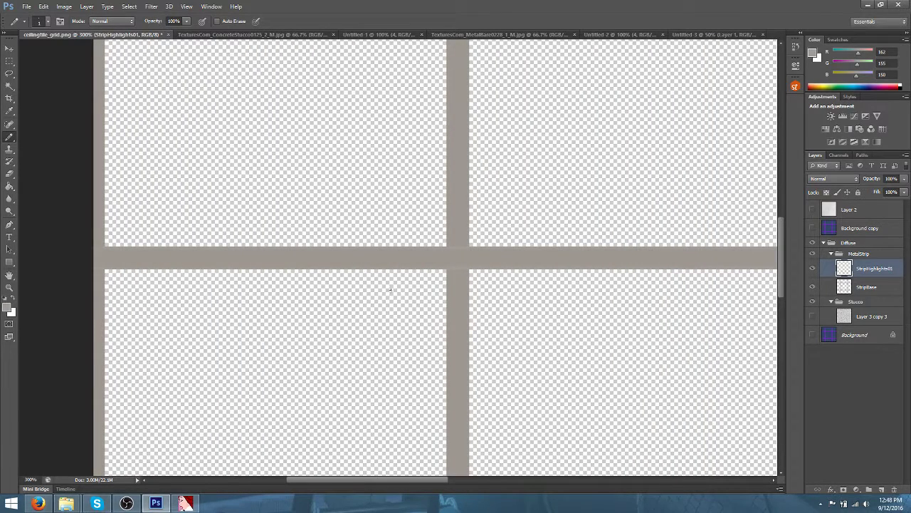
# Duplicate the StripHighlights01 layer within ceilingtile_grid.png, keeping the suggested copy name
pyautogui.rightClick(859, 268)
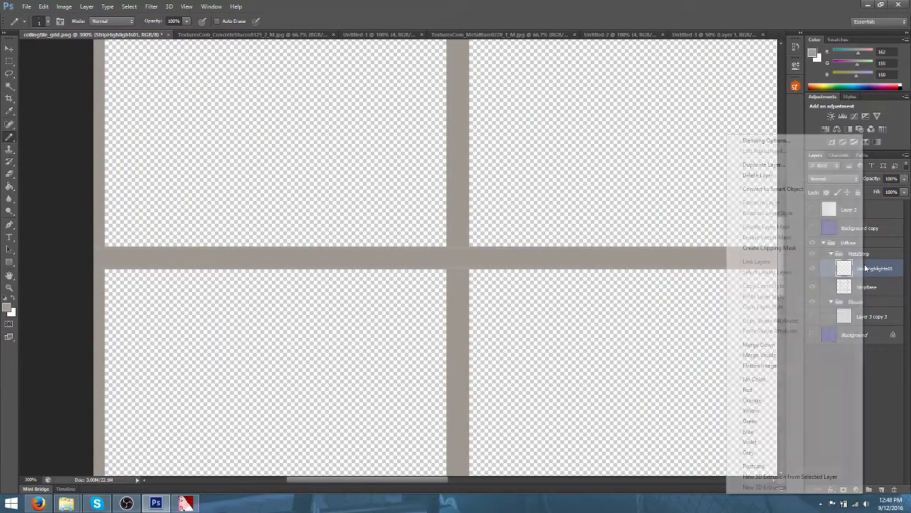
pyautogui.click(761, 170)
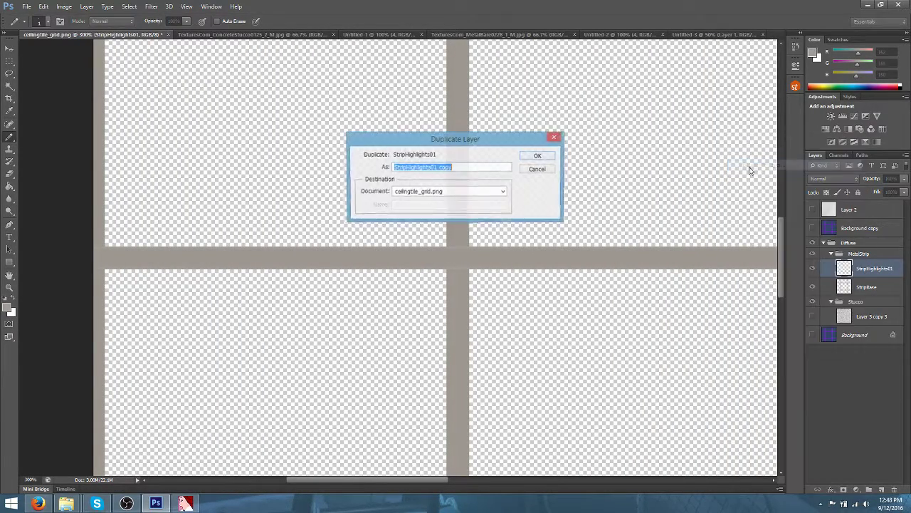
pyautogui.click(546, 156)
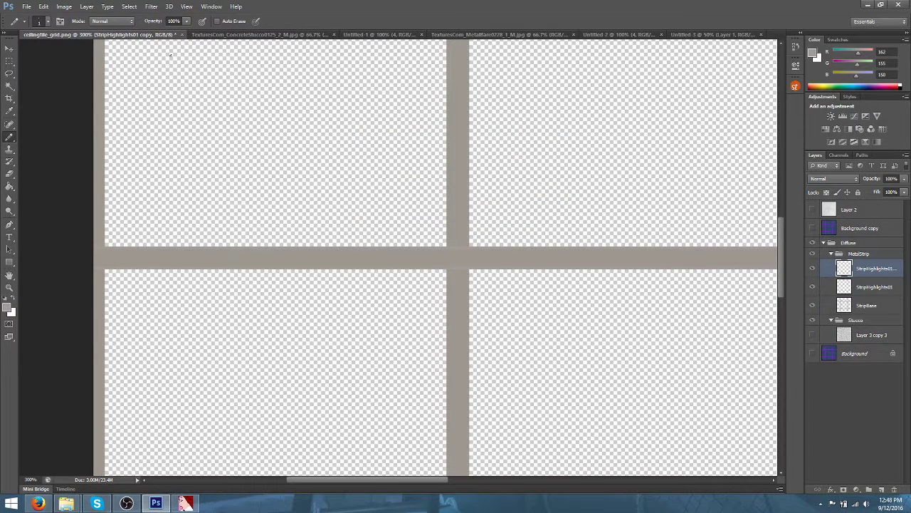
# Move the duplicated highlight lines straight up until they sit on the next horizontal metal strip above the original
pyautogui.click(9, 48)
pyautogui.scroll(6, 280, 153)
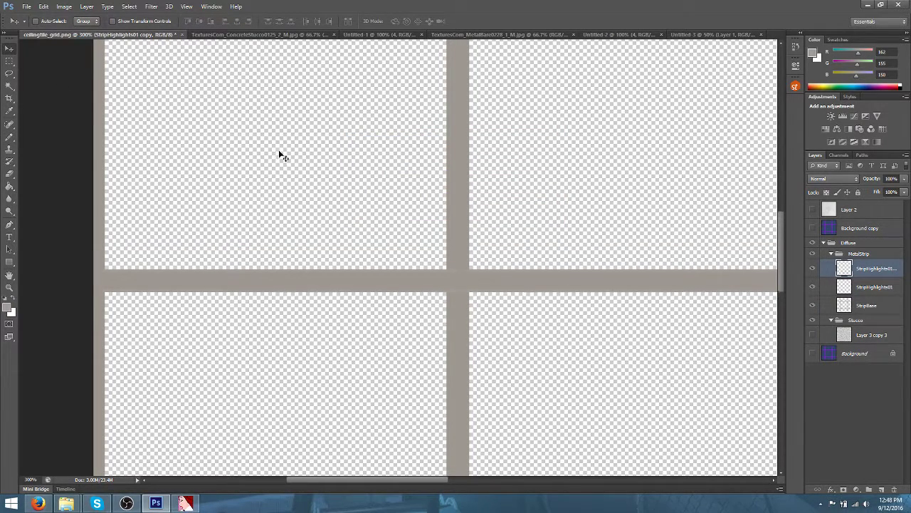
pyautogui.press('Up')
pyautogui.press('Up')
pyautogui.press('Up')
pyautogui.press('Up')
pyautogui.press('Up')
pyautogui.press('Up')
pyautogui.press('Up')
pyautogui.press('Up')
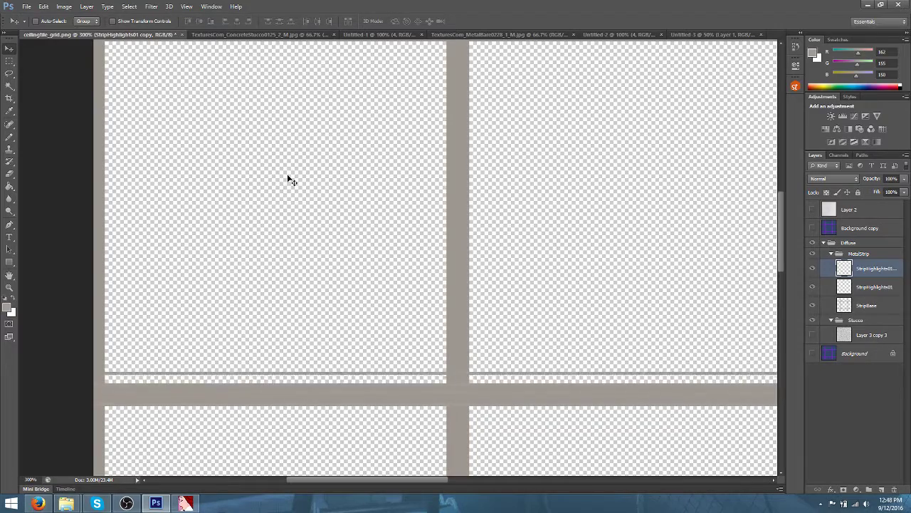
pyautogui.scroll(2, 288, 179)
pyautogui.scroll(2, 288, 178)
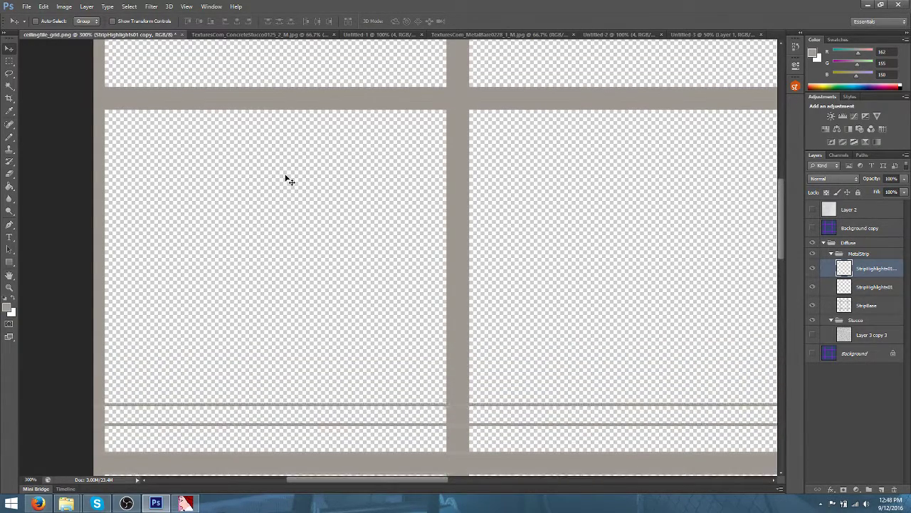
pyautogui.press('Up')
pyautogui.press('Up')
pyautogui.press('Up')
pyautogui.press('Up')
pyautogui.press('Up')
pyautogui.press('Up')
pyautogui.press('Up')
pyautogui.press('Up')
pyautogui.press('Up')
pyautogui.press('Up')
pyautogui.press('Up')
pyautogui.press('Up')
pyautogui.press('Up')
pyautogui.press('Up')
pyautogui.press('Up')
pyautogui.press('Up')
pyautogui.press('Up')
pyautogui.press('Up')
pyautogui.press('Up')
pyautogui.press('Up')
pyautogui.press('Up')
pyautogui.press('Up')
pyautogui.press('Up')
pyautogui.press('Up')
pyautogui.press('Up')
pyautogui.press('Up')
pyautogui.press('Up')
pyautogui.press('Up')
pyautogui.press('Up')
pyautogui.press('Up')
pyautogui.press('Up')
pyautogui.press('Up')
pyautogui.press('Up')
pyautogui.press('Up')
pyautogui.press('Up')
pyautogui.press('Up')
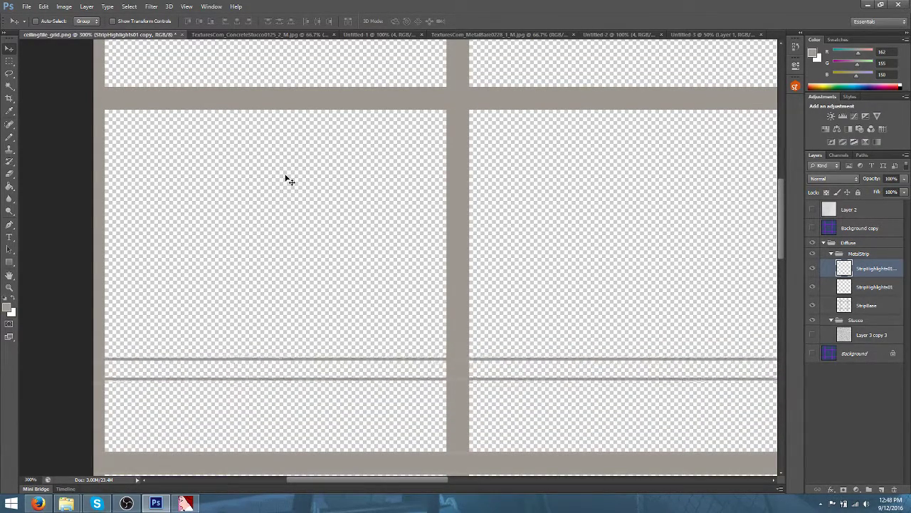
pyautogui.press('Up')
pyautogui.press('Up')
pyautogui.press('Up')
pyautogui.press('Up')
pyautogui.press('Up')
pyautogui.press('Up')
pyautogui.press('Up')
pyautogui.press('Up')
pyautogui.press('Up')
pyautogui.press('Up')
pyautogui.press('Up')
pyautogui.press('Up')
pyautogui.press('Up')
pyautogui.press('Up')
pyautogui.press('Up')
pyautogui.press('Up')
pyautogui.press('Up')
pyautogui.press('Up')
pyautogui.press('Up')
pyautogui.press('Up')
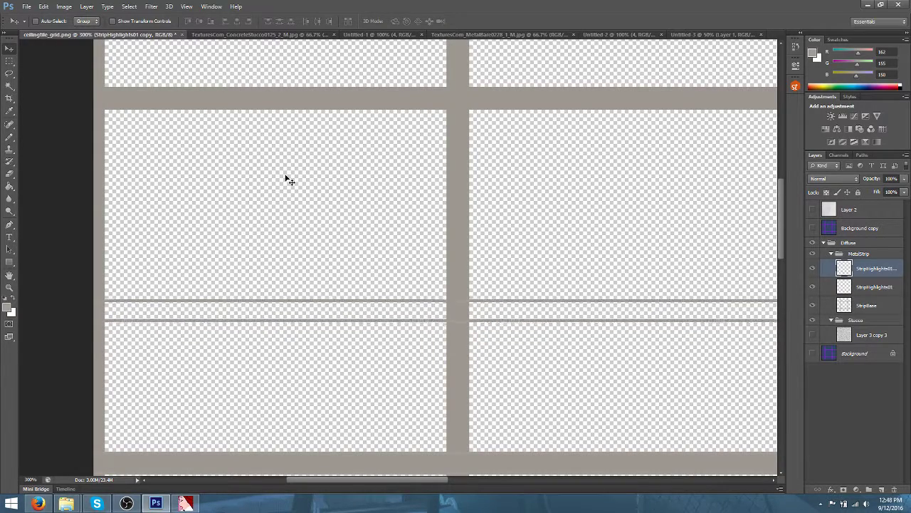
pyautogui.press('Up')
pyautogui.press('Up')
pyautogui.press('Up')
pyautogui.press('Up')
pyautogui.press('Up')
pyautogui.press('Up')
pyautogui.press('Up')
pyautogui.press('Up')
pyautogui.press('Up')
pyautogui.press('Up')
pyautogui.press('Up')
pyautogui.press('Up')
pyautogui.press('Up')
pyautogui.press('Up')
pyautogui.press('Up')
pyautogui.press('Up')
pyautogui.press('Up')
pyautogui.press('Up')
pyautogui.press('Up')
pyautogui.press('Up')
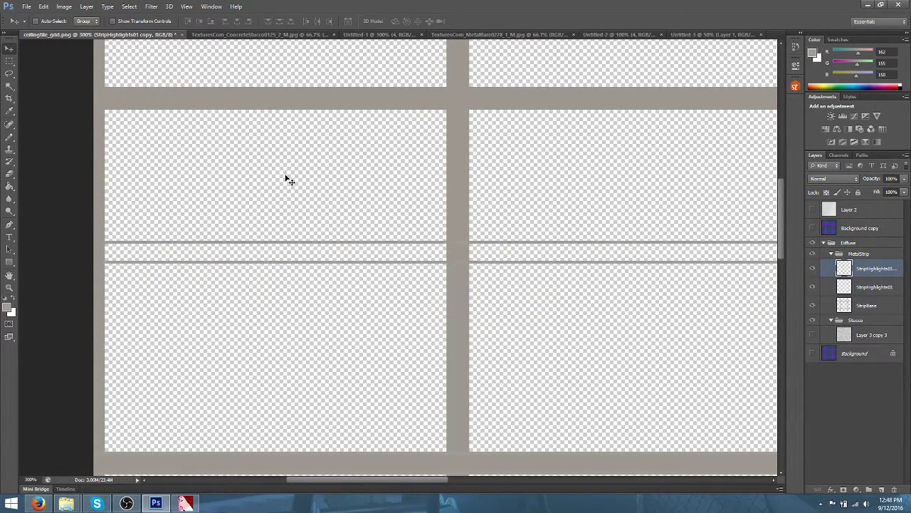
pyautogui.press('Up')
pyautogui.press('Up')
pyautogui.press('Up')
pyautogui.press('Up')
pyautogui.press('Up')
pyautogui.press('Up')
pyautogui.press('Up')
pyautogui.press('Up')
pyautogui.press('Up')
pyautogui.press('Up')
pyautogui.press('Up')
pyautogui.press('Up')
pyautogui.press('Up')
pyautogui.press('Up')
pyautogui.press('Up')
pyautogui.press('Up')
pyautogui.press('Up')
pyautogui.press('Up')
pyautogui.press('Up')
pyautogui.press('Up')
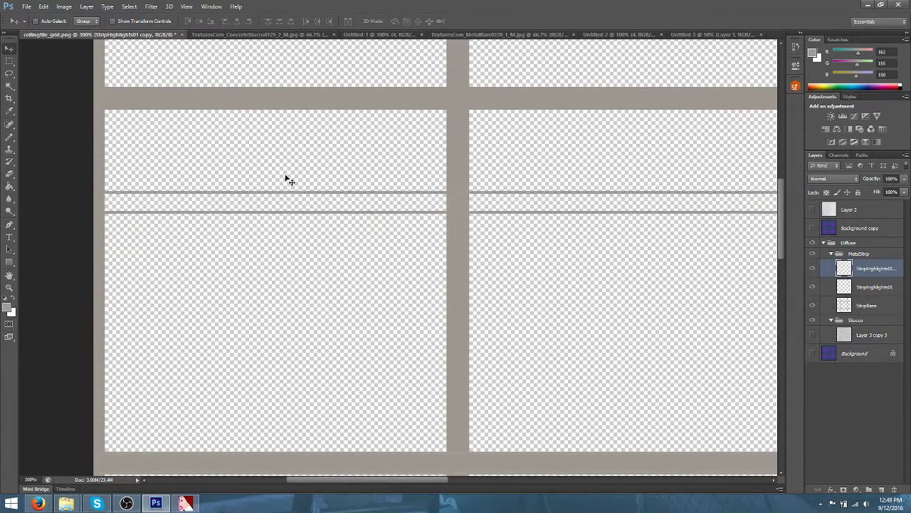
pyautogui.press('Up')
pyautogui.press('Up')
pyautogui.press('Up')
pyautogui.press('Up')
pyautogui.press('Up')
pyautogui.press('Up')
pyautogui.press('Up')
pyautogui.press('Up')
pyautogui.press('Up')
pyautogui.press('Up')
pyautogui.press('Up')
pyautogui.press('Up')
pyautogui.press('Up')
pyautogui.press('Up')
pyautogui.press('Up')
pyautogui.press('Up')
pyautogui.press('Up')
pyautogui.press('Up')
pyautogui.press('Up')
pyautogui.press('Up')
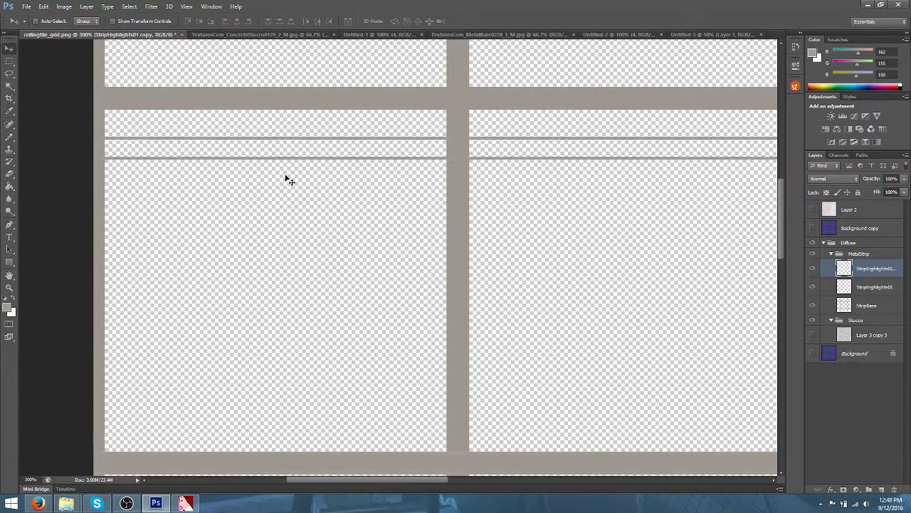
pyautogui.press('Up')
pyautogui.press('Up')
pyautogui.press('Up')
pyautogui.press('Up')
pyautogui.press('Up')
pyautogui.press('Up')
pyautogui.press('Up')
pyautogui.press('Up')
pyautogui.press('Up')
pyautogui.press('Up')
pyautogui.press('Up')
pyautogui.press('Up')
pyautogui.press('Up')
pyautogui.press('Up')
pyautogui.press('Up')
pyautogui.press('Up')
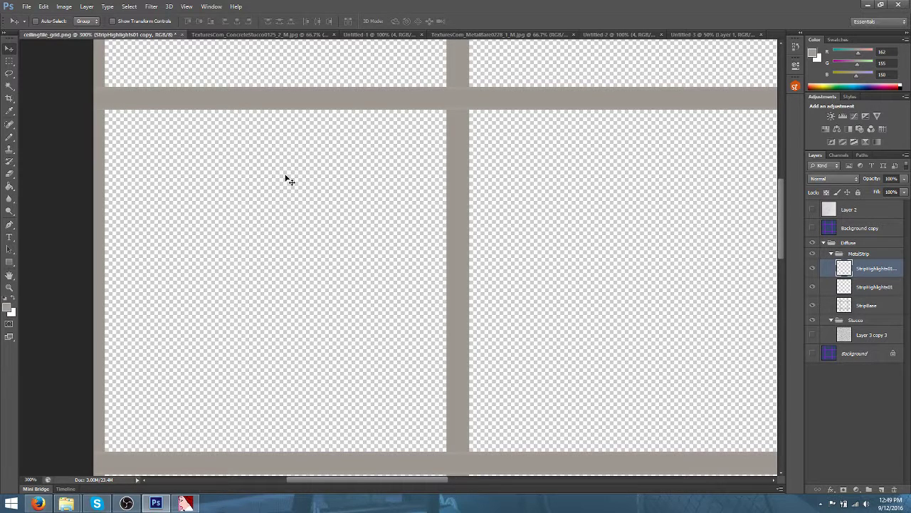
# Switch to the OBS window
pyautogui.click(127, 504)
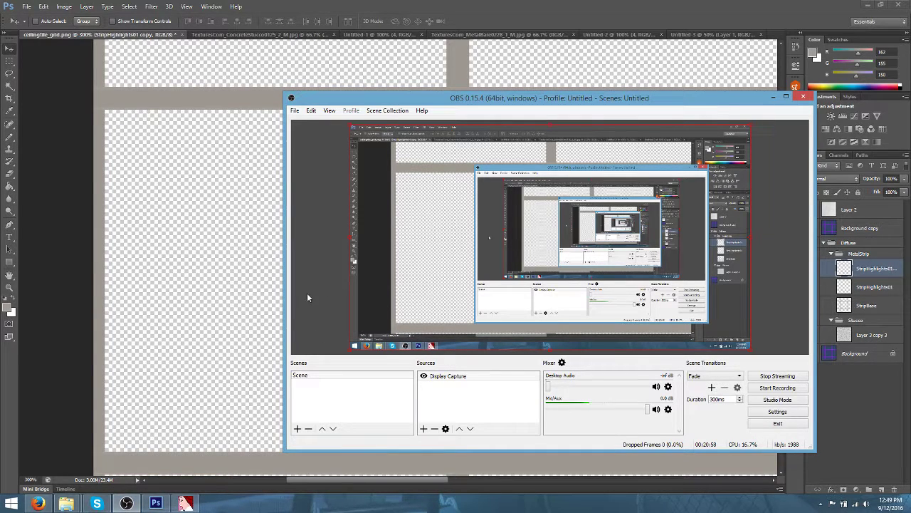
# Open Task Manager and examine the Wi-Fi throughput in its performance readings
pyautogui.rightClick(287, 503)
pyautogui.click(315, 470)
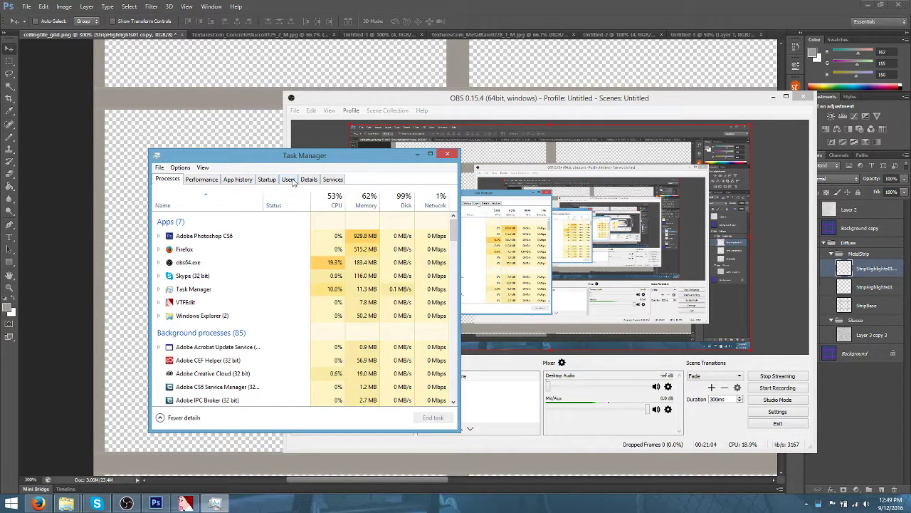
pyautogui.click(201, 180)
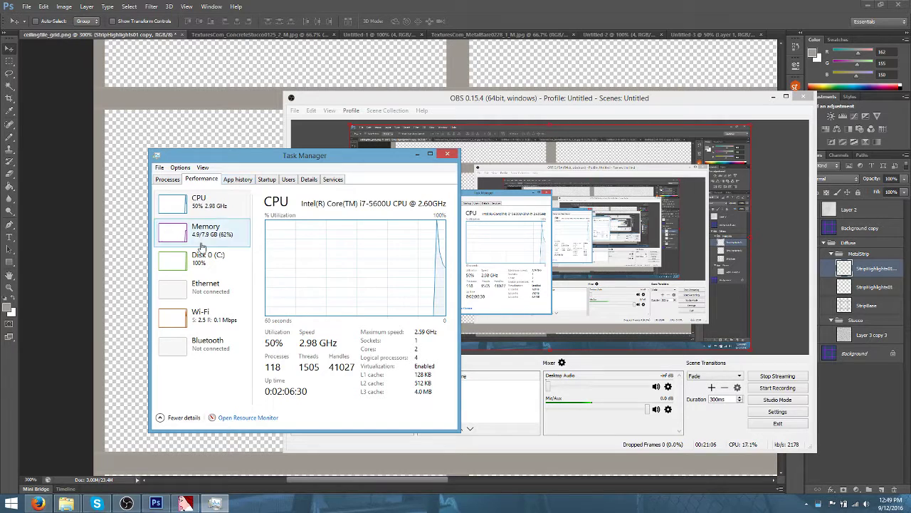
pyautogui.click(203, 315)
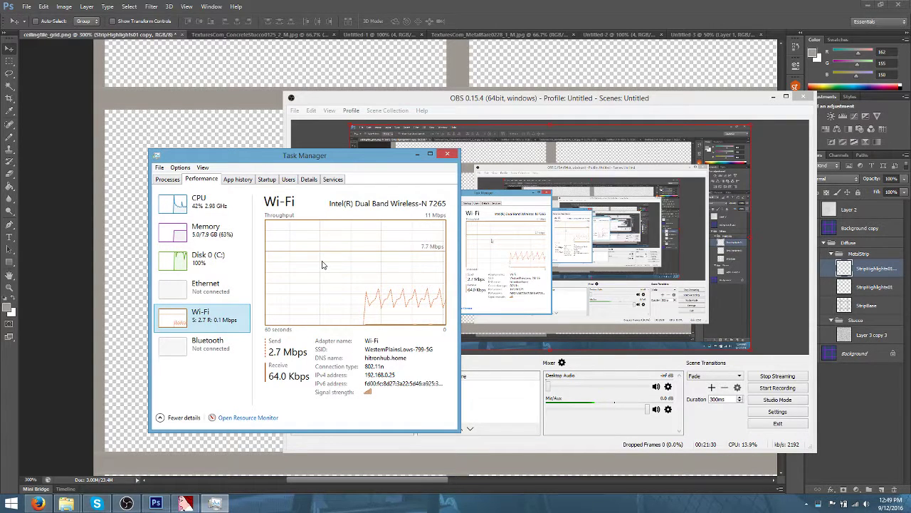
# Switch back to Photoshop and duplicate the StripHighlights01 copy layer, keeping the suggested name
pyautogui.click(391, 5)
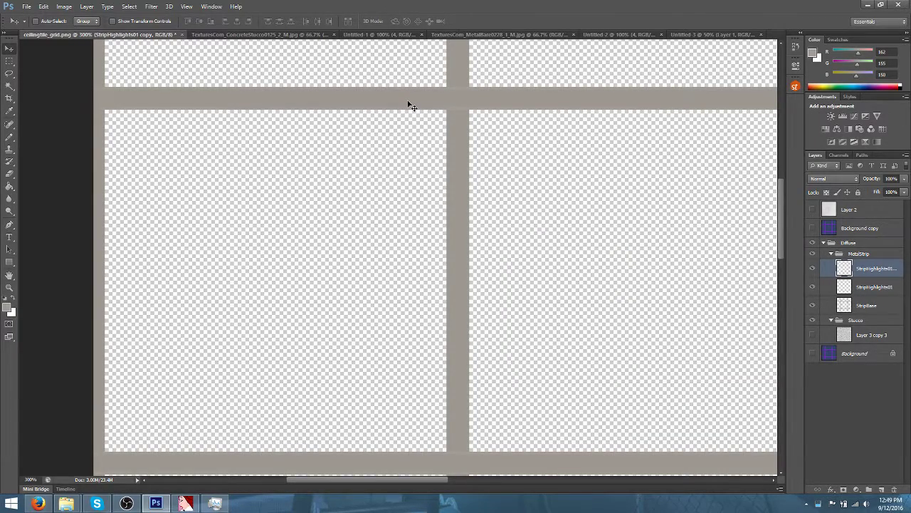
pyautogui.scroll(4, 411, 106)
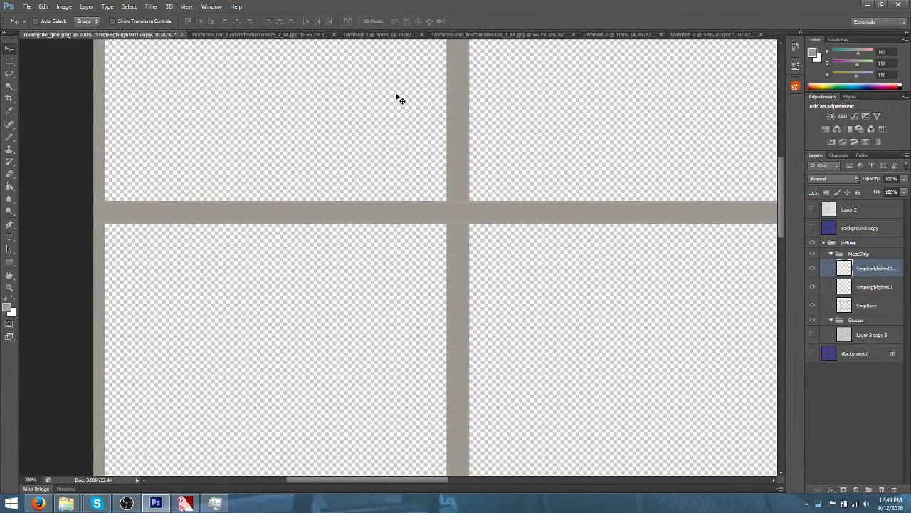
pyautogui.scroll(3, 399, 99)
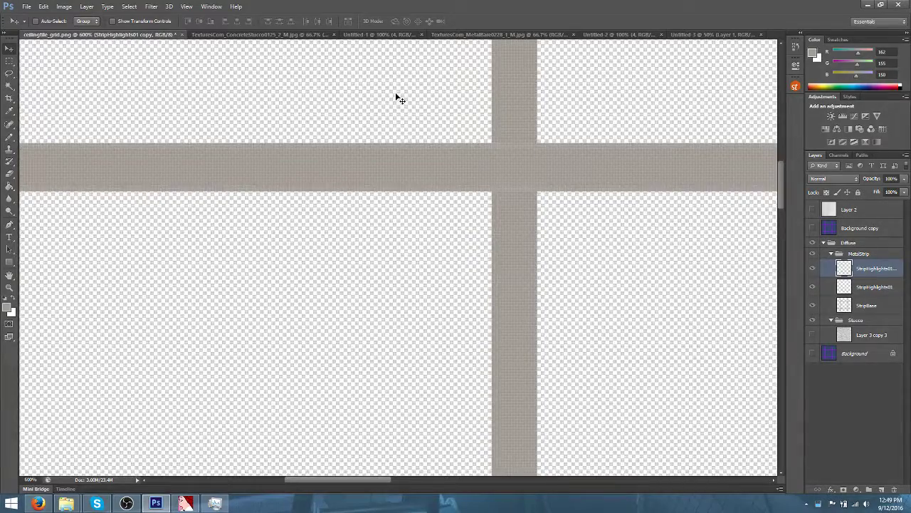
pyautogui.scroll(-3, 399, 99)
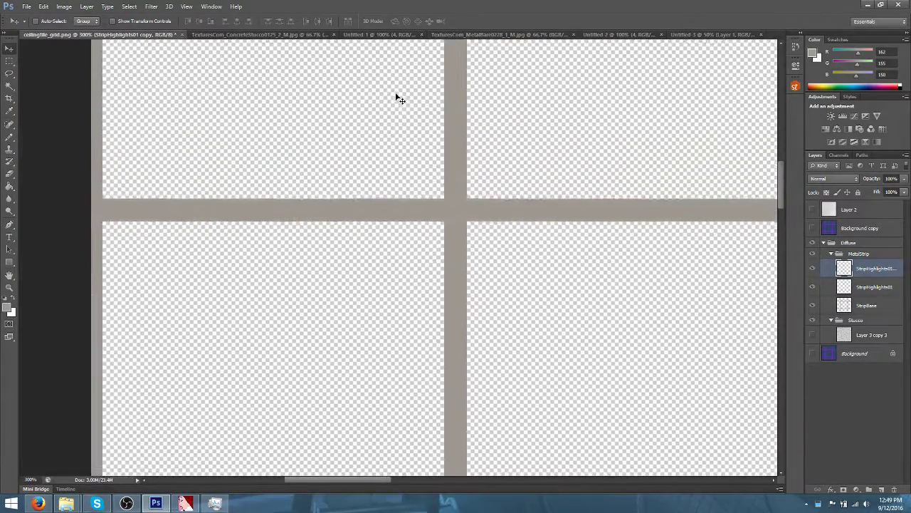
pyautogui.scroll(-2, 399, 99)
pyautogui.scroll(1, 399, 99)
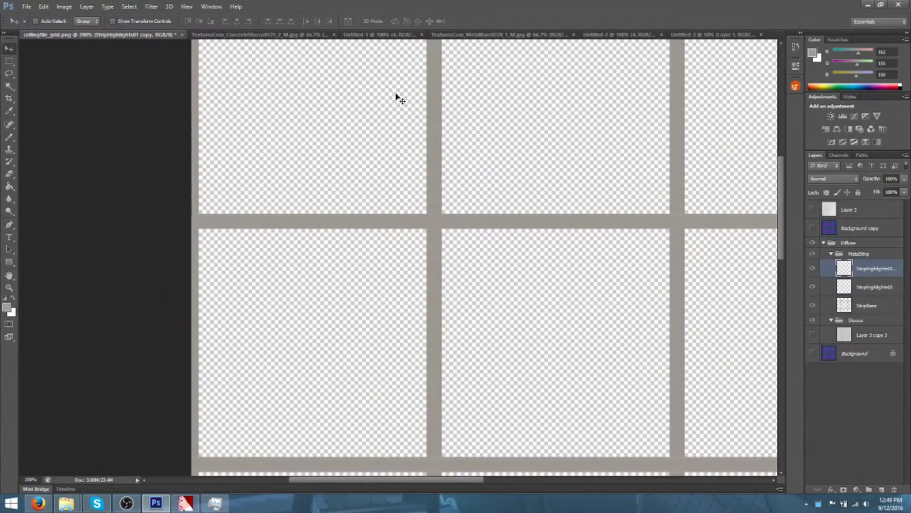
pyautogui.rightClick(854, 275)
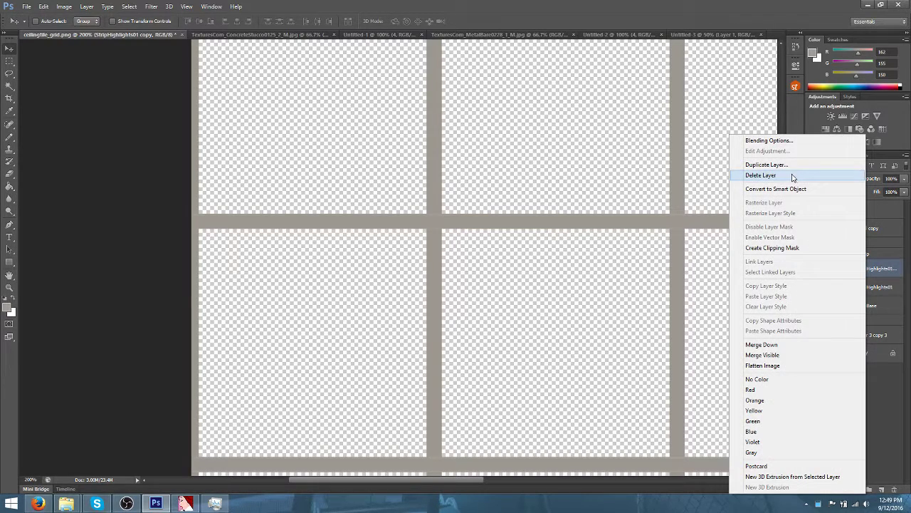
pyautogui.click(783, 166)
pyautogui.press('Return')
# Move the newly duplicated highlight lines straight up from their strip to just below the topmost metal strip
pyautogui.scroll(3, 495, 139)
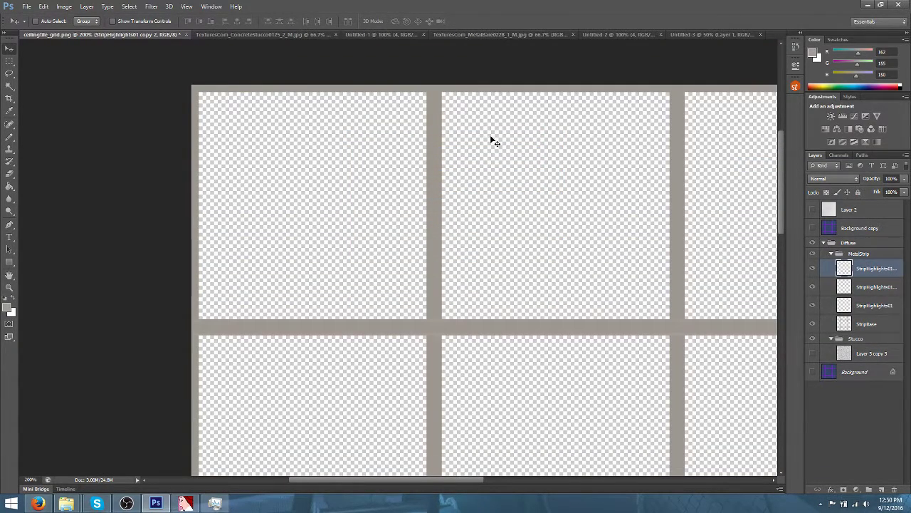
pyautogui.press('Up')
pyautogui.press('Up')
pyautogui.press('Up')
pyautogui.press('Up')
pyautogui.press('Up')
pyautogui.press('Up')
pyautogui.press('Up')
pyautogui.press('Up')
pyautogui.press('Up')
pyautogui.press('Up')
pyautogui.press('Up')
pyautogui.press('Up')
pyautogui.press('Up')
pyautogui.press('Up')
pyautogui.press('Up')
pyautogui.press('Up')
pyautogui.press('Up')
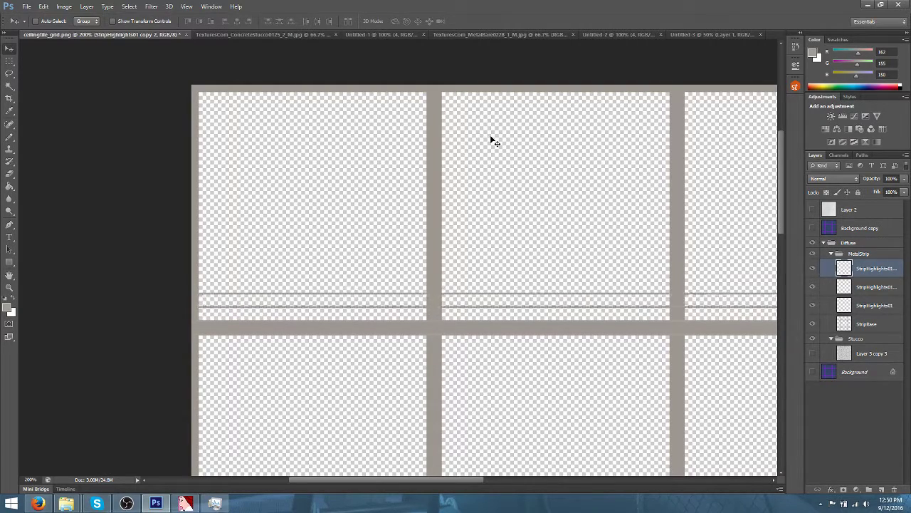
pyautogui.press('Up')
pyautogui.press('Up')
pyautogui.press('Up')
pyautogui.press('Up')
pyautogui.press('Up')
pyautogui.press('Up')
pyautogui.press('Up')
pyautogui.press('Up')
pyautogui.press('Up')
pyautogui.press('Up')
pyautogui.press('Up')
pyautogui.press('Up')
pyautogui.press('Up')
pyautogui.press('Up')
pyautogui.press('Up')
pyautogui.press('Up')
pyautogui.press('Up')
pyautogui.press('Up')
pyautogui.press('Up')
pyautogui.press('Up')
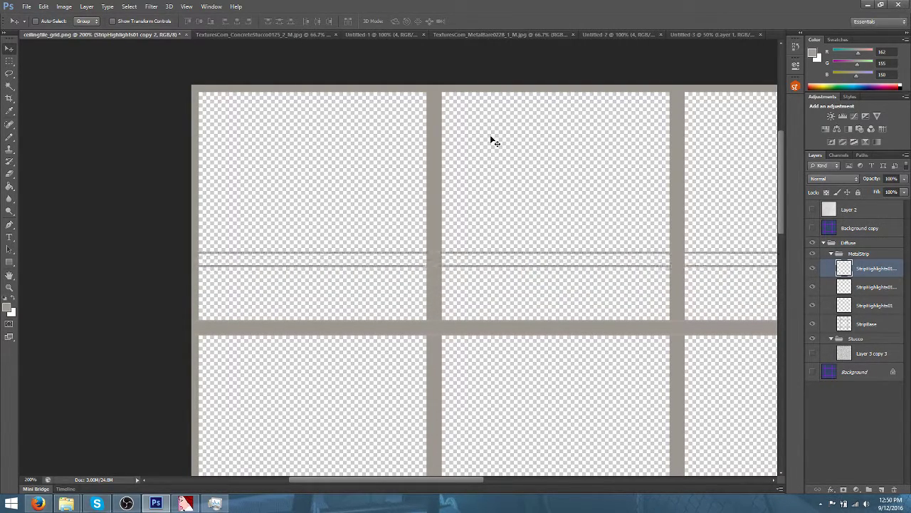
pyautogui.press('Up')
pyautogui.press('Up')
pyautogui.press('Up')
pyautogui.press('Up')
pyautogui.press('Up')
pyautogui.press('Up')
pyautogui.press('Up')
pyautogui.press('Up')
pyautogui.press('Up')
pyautogui.press('Up')
pyautogui.press('Up')
pyautogui.press('Up')
pyautogui.press('Up')
pyautogui.press('Up')
pyautogui.press('Up')
pyautogui.press('Up')
pyautogui.press('Up')
pyautogui.press('Up')
pyautogui.press('Up')
pyautogui.press('Up')
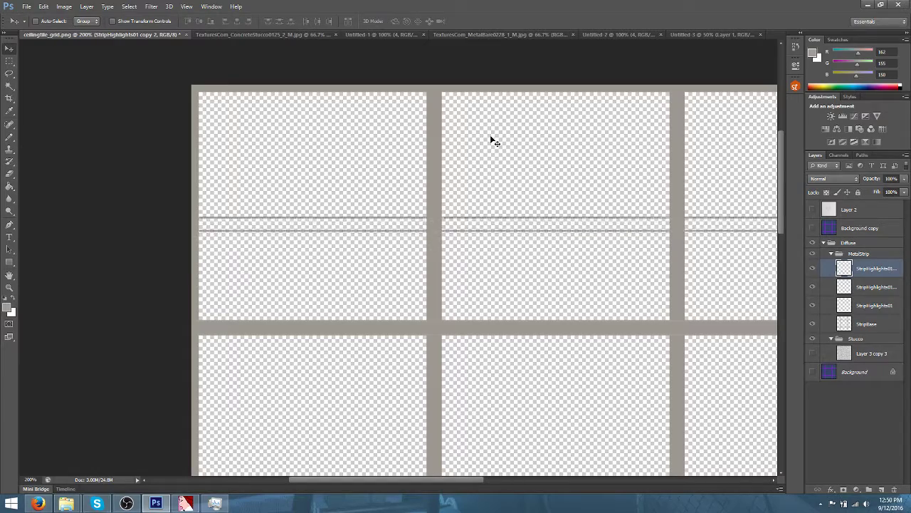
pyautogui.press('Up')
pyautogui.press('Up')
pyautogui.press('Up')
pyautogui.press('Up')
pyautogui.press('Up')
pyautogui.press('Up')
pyautogui.press('Up')
pyautogui.press('Up')
pyautogui.press('Up')
pyautogui.press('Up')
pyautogui.press('Up')
pyautogui.press('Up')
pyautogui.press('Up')
pyautogui.press('Up')
pyautogui.press('Up')
pyautogui.press('Up')
pyautogui.press('Up')
pyautogui.press('Up')
pyautogui.press('Up')
pyautogui.press('Up')
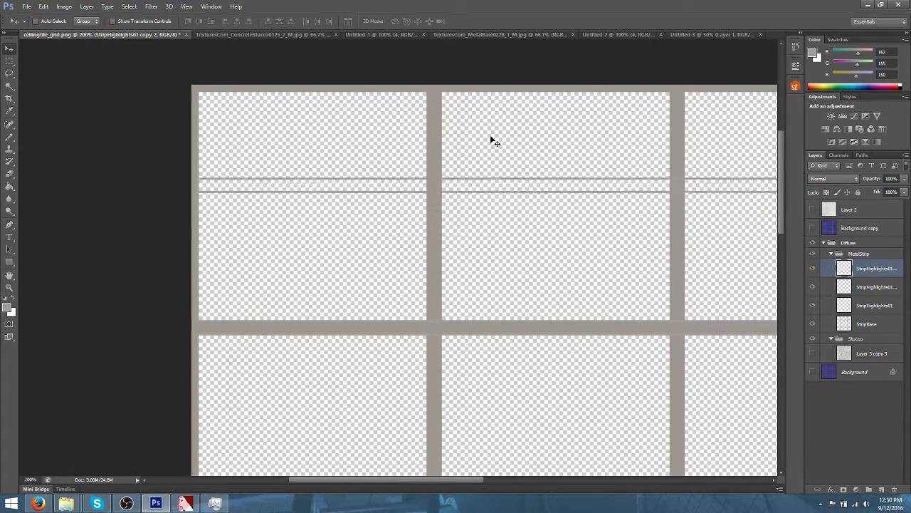
pyautogui.press('Up')
pyautogui.press('Up')
pyautogui.press('Up')
pyautogui.press('Up')
pyautogui.press('Up')
pyautogui.press('Up')
pyautogui.press('Up')
pyautogui.press('Up')
pyautogui.press('Up')
pyautogui.press('Up')
pyautogui.press('Up')
pyautogui.press('Up')
pyautogui.press('Up')
pyautogui.press('Up')
pyautogui.press('Up')
pyautogui.press('Up')
pyautogui.press('Up')
pyautogui.press('Up')
pyautogui.press('Up')
pyautogui.press('Up')
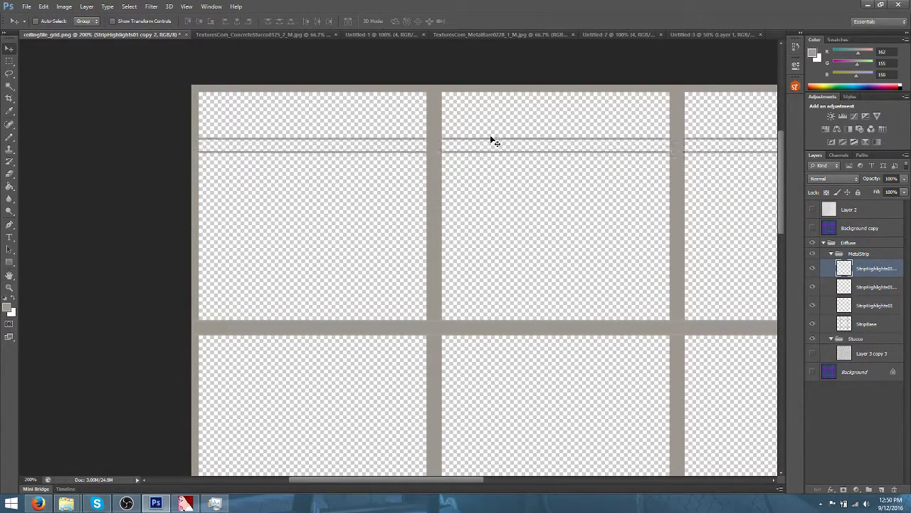
pyautogui.press('Up')
pyautogui.press('Up')
pyautogui.press('Up')
pyautogui.press('Up')
pyautogui.press('Up')
pyautogui.press('Up')
pyautogui.press('Up')
pyautogui.press('Up')
pyautogui.press('Up')
pyautogui.press('Up')
pyautogui.press('Up')
pyautogui.press('Up')
pyautogui.press('Up')
pyautogui.press('Up')
pyautogui.press('Up')
pyautogui.press('Up')
pyautogui.press('Up')
pyautogui.press('Up')
pyautogui.press('Up')
pyautogui.press('Up')
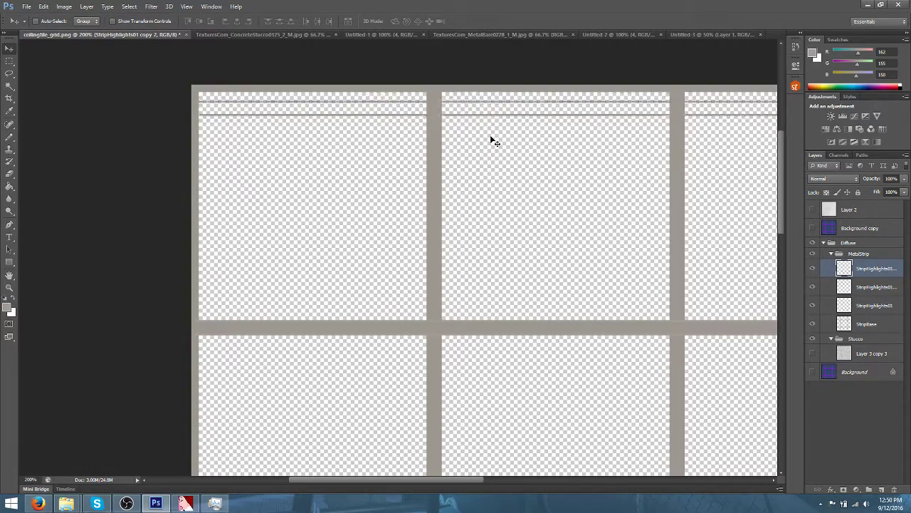
pyautogui.press('Up')
pyautogui.press('Up')
pyautogui.press('Up')
pyautogui.press('Up')
pyautogui.press('Up')
pyautogui.press('Up')
pyautogui.press('Up')
pyautogui.press('Up')
pyautogui.press('Up')
pyautogui.press('Up')
pyautogui.press('Up')
pyautogui.press('Up')
pyautogui.press('Up')
# Nudge the duplicated highlight lines up until the lower line lies within the half-width metal strip along the texture's top edge
pyautogui.scroll(1, 491, 137)
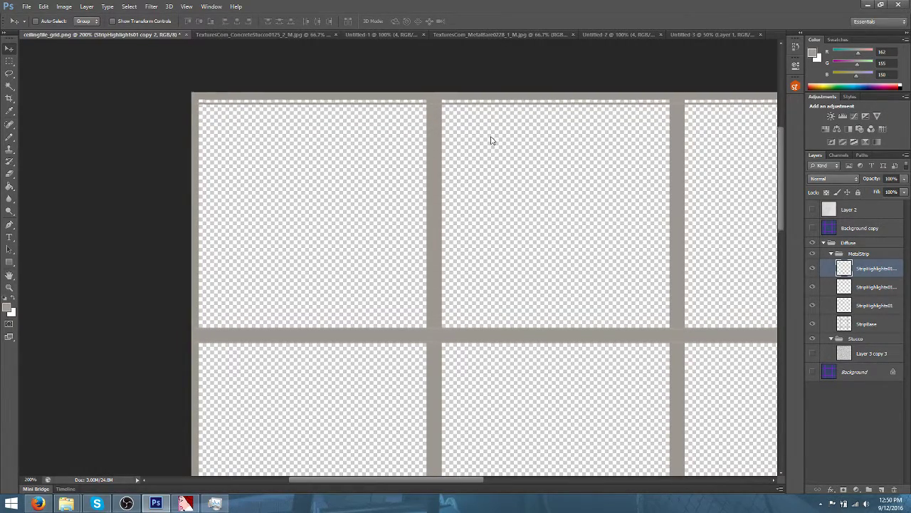
pyautogui.scroll(2, 491, 141)
pyautogui.hotkey('ctrl', '+')
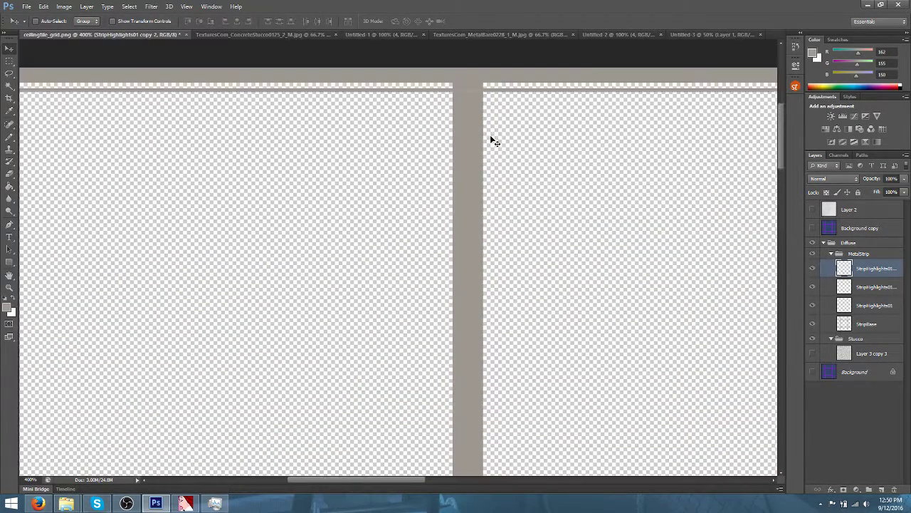
pyautogui.scroll(2, 490, 140)
pyautogui.scroll(-1, 490, 140)
pyautogui.hotkey('ctrl', '+')
pyautogui.scroll(1, 489, 140)
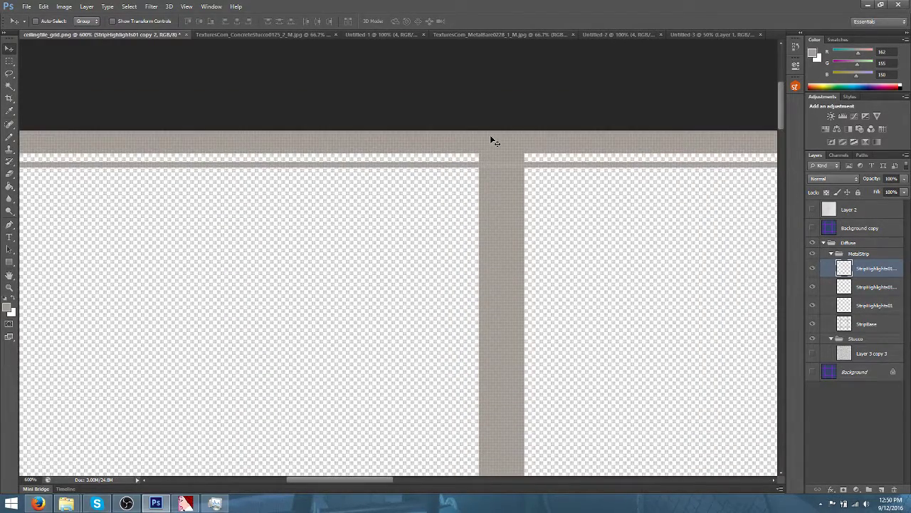
pyautogui.press('Up')
pyautogui.press('Up')
pyautogui.press('Up')
pyautogui.press('Up')
pyautogui.press('Up')
pyautogui.press('Up')
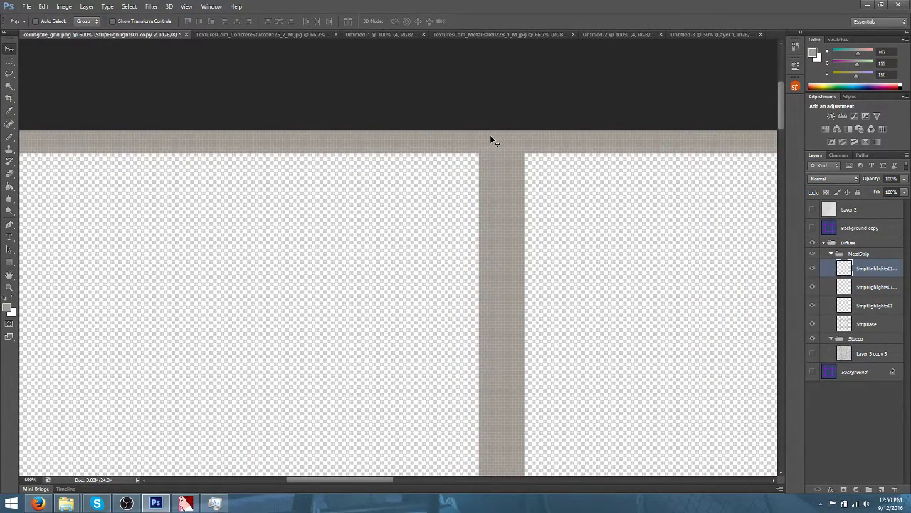
pyautogui.hotkey('ctrl', '+')
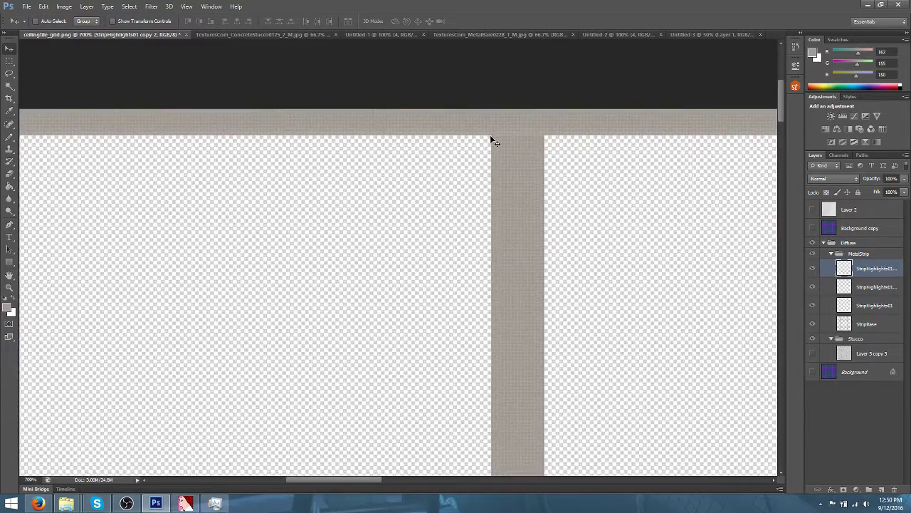
# Duplicate the original StripHighlights01 layer, keeping the suggested name StripHighlights01 copy 3
pyautogui.hotkey('ctrl', '+')
pyautogui.hotkey('ctrl', '-')
pyautogui.hotkey('ctrl', '-')
pyautogui.hotkey('ctrl', '-')
pyautogui.hotkey('ctrl', '-')
pyautogui.hotkey('ctrl', '-')
pyautogui.hotkey('ctrl', '-')
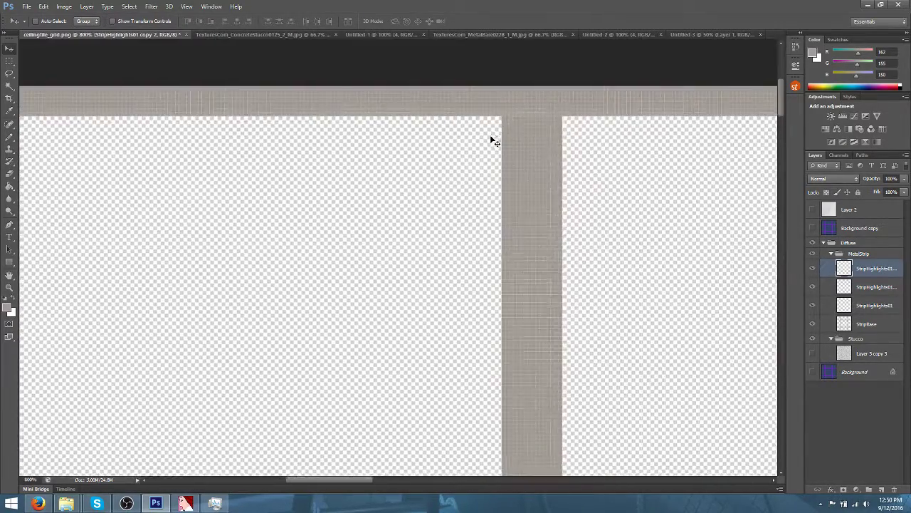
pyautogui.hotkey('ctrl', '-')
pyautogui.hotkey('ctrl', '-')
pyautogui.hotkey('ctrl', '-')
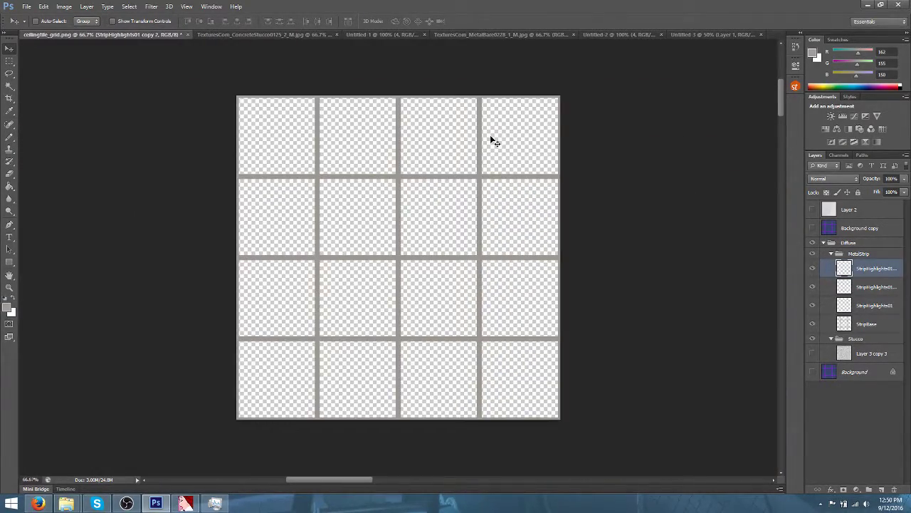
pyautogui.hotkey('ctrl', '+')
pyautogui.hotkey('ctrl', '+')
pyautogui.scroll(-2, 491, 136)
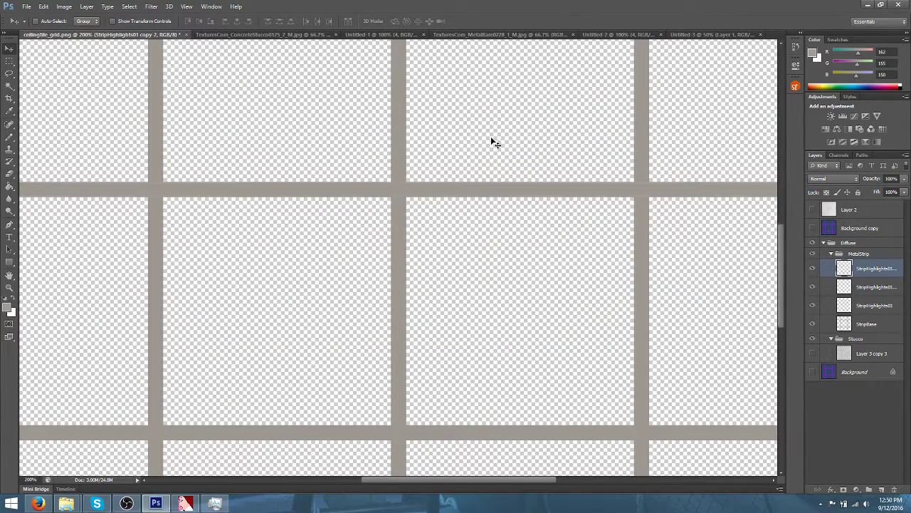
pyautogui.click(873, 312)
pyautogui.rightClick(873, 312)
pyautogui.click(764, 167)
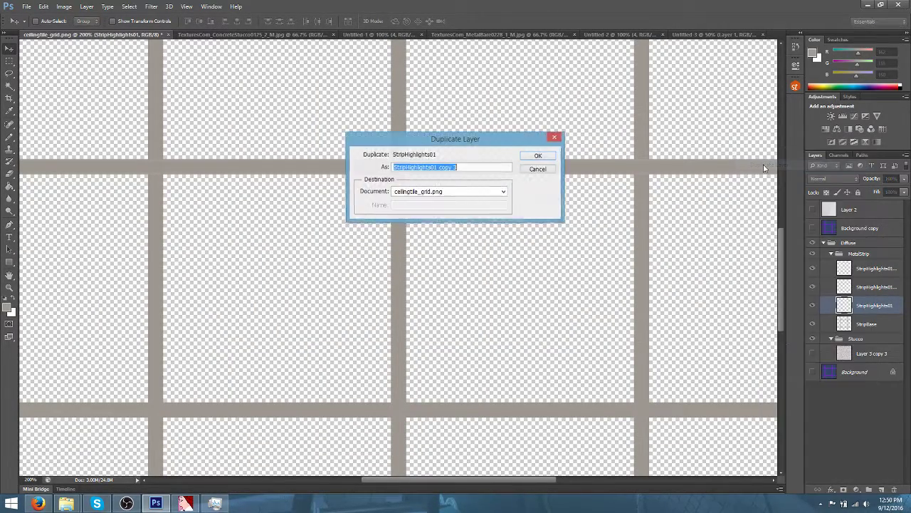
pyautogui.press('Return')
# Move the duplicated highlight lines straight down from the middle horizontal strip to just above the horizontal strip below it
pyautogui.press('Down')
pyautogui.press('Down')
pyautogui.press('Down')
pyautogui.press('Down')
pyautogui.press('Down')
pyautogui.press('Down')
pyautogui.press('Down')
pyautogui.press('Down')
pyautogui.press('Down')
pyautogui.press('Down')
pyautogui.press('Down')
pyautogui.press('Down')
pyautogui.press('Down')
pyautogui.press('Down')
pyautogui.press('Down')
pyautogui.press('Down')
pyautogui.press('Down')
pyautogui.press('Down')
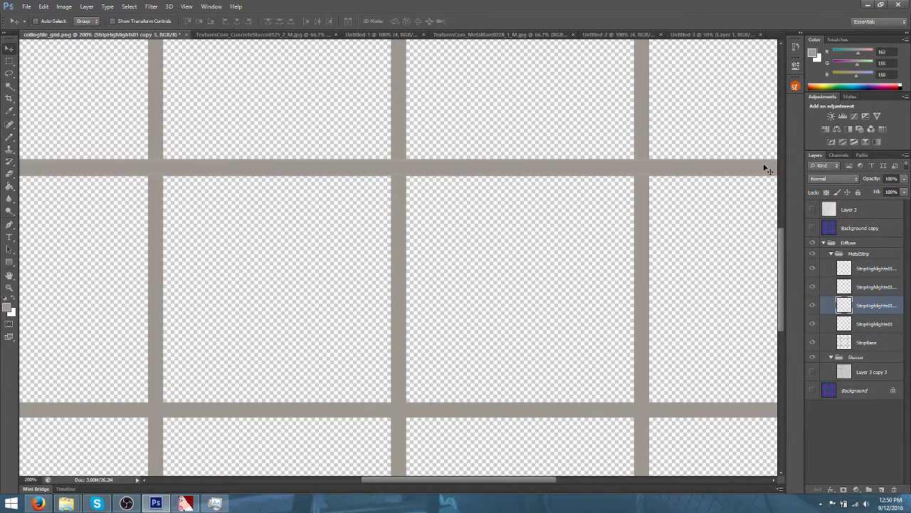
pyautogui.hotkey('shift', 'Down')
pyautogui.hotkey('shift', 'Down')
pyautogui.hotkey('shift', 'Down')
pyautogui.hotkey('shift', 'Down')
pyautogui.hotkey('shift', 'Down')
pyautogui.hotkey('shift', 'Down')
pyautogui.hotkey('shift', 'Down')
pyautogui.hotkey('shift', 'Down')
pyautogui.hotkey('shift', 'Down')
pyautogui.hotkey('shift', 'Down')
pyautogui.hotkey('shift', 'Down')
pyautogui.hotkey('shift', 'Down')
pyautogui.hotkey('shift', 'Down')
pyautogui.hotkey('shift', 'Down')
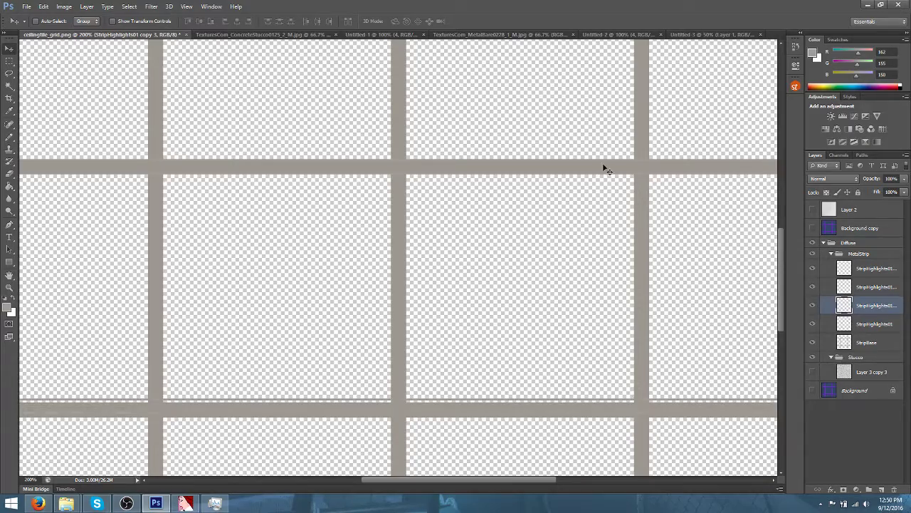
# Nudge the duplicated highlight lines down until both lie within the lowest full-width horizontal metal strip
pyautogui.scroll(-3, 489, 218)
pyautogui.hotkey('ctrl', '+')
pyautogui.hotkey('ctrl', '+')
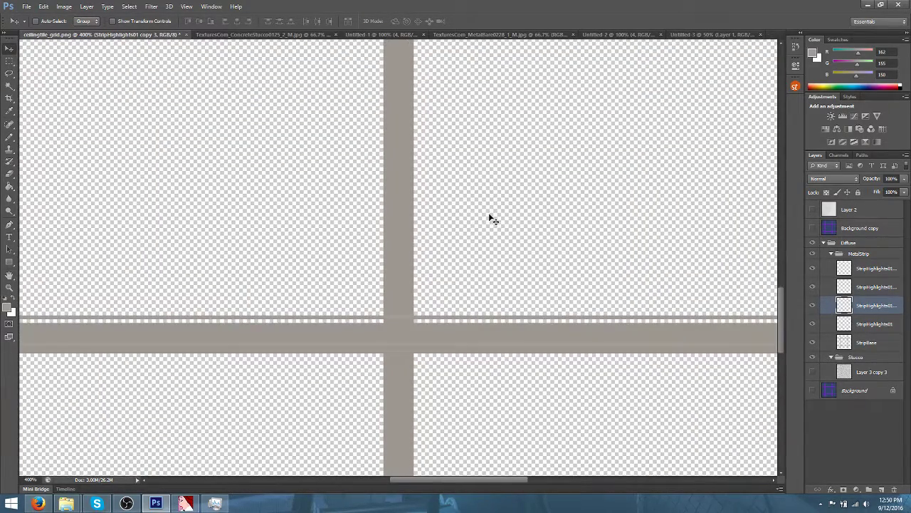
pyautogui.press('Down')
pyautogui.press('Down')
pyautogui.press('Down')
pyautogui.press('Down')
pyautogui.press('Down')
pyautogui.press('Down')
pyautogui.press('Down')
pyautogui.press('Down')
pyautogui.press('Down')
pyautogui.press('Down')
pyautogui.press('Down')
pyautogui.press('Down')
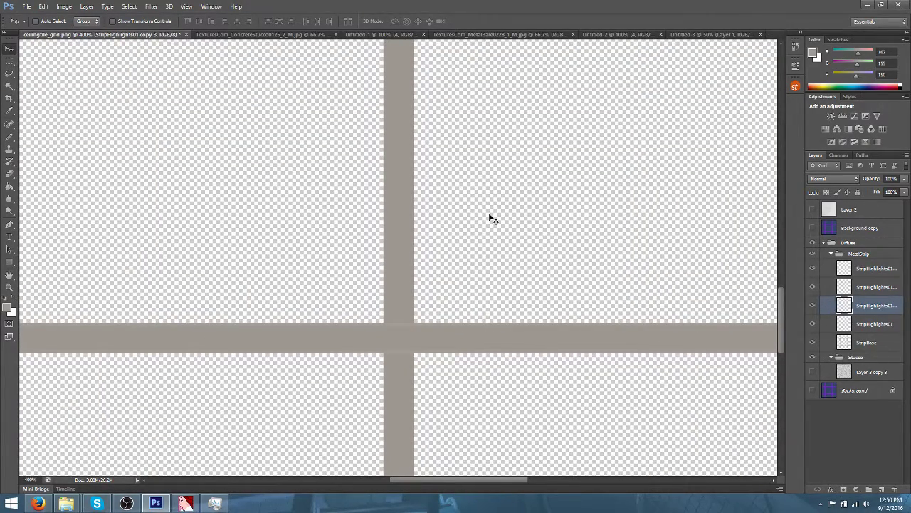
# Duplicate the StripHighlights01 copy 3 layer, keeping the suggested name StripHighlights01 copy 4
pyautogui.hotkey('ctrl', '-')
pyautogui.hotkey('ctrl', '-')
pyautogui.hotkey('ctrl', '-')
pyautogui.hotkey('ctrl', '-')
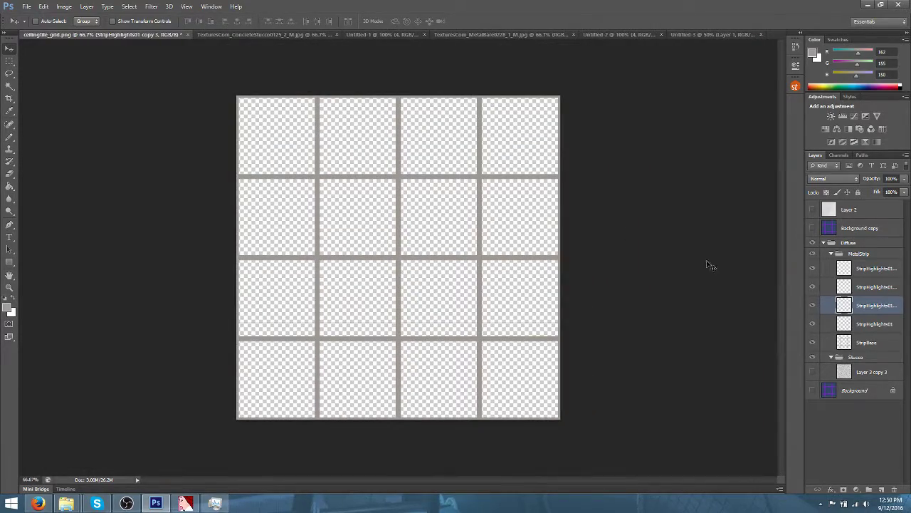
pyautogui.rightClick(875, 306)
pyautogui.click(754, 161)
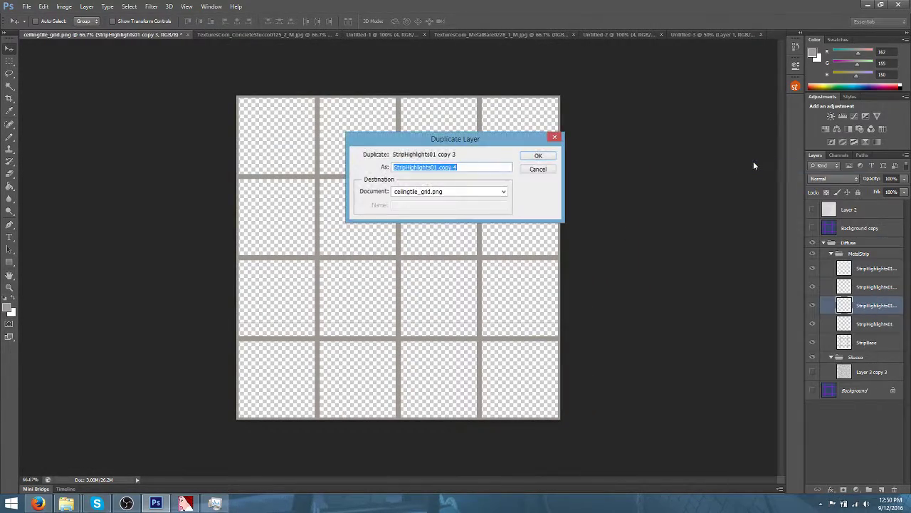
pyautogui.press('Return')
# Move the copy 4 highlight lines straight down to just above the half-width strip along the texture's bottom edge
pyautogui.hotkey('ctrl', '+')
pyautogui.hotkey('ctrl', '+')
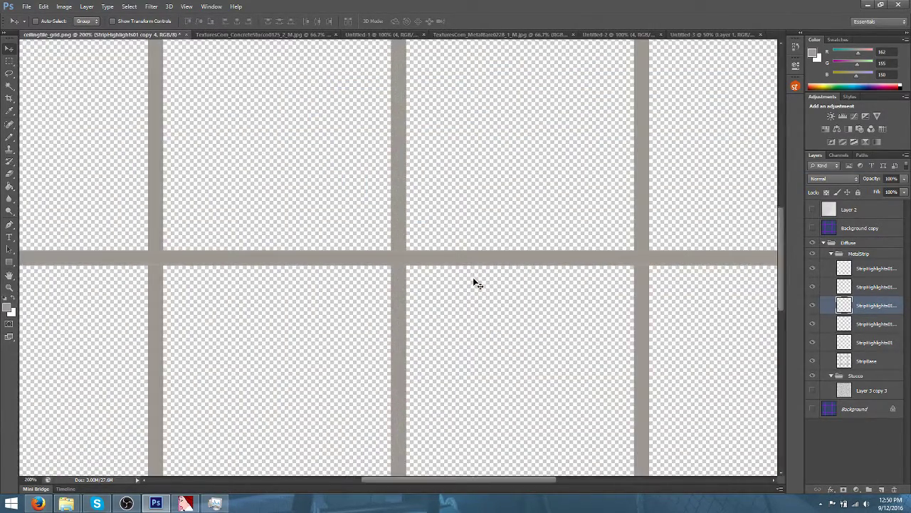
pyautogui.scroll(-5, 464, 260)
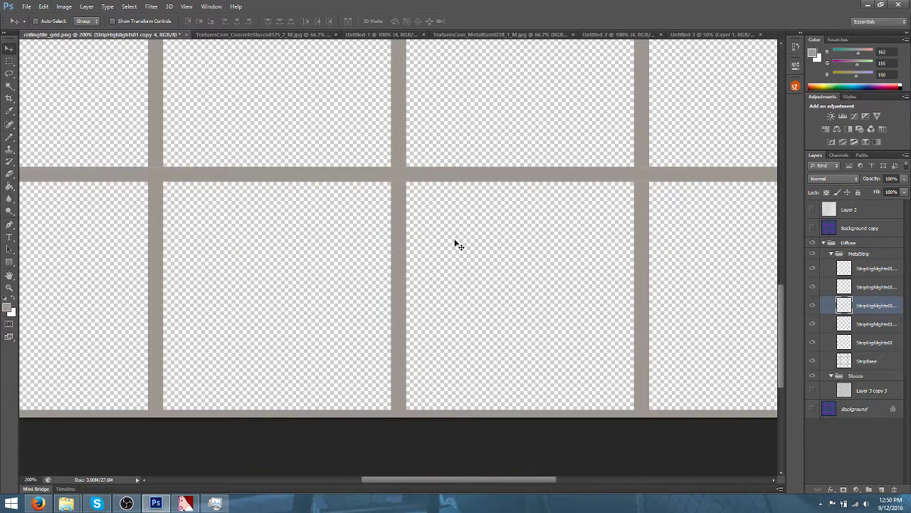
pyautogui.hotkey('shift', 'Down')
pyautogui.hotkey('shift', 'Down')
pyautogui.hotkey('shift', 'Down')
pyautogui.hotkey('shift', 'Down')
pyautogui.hotkey('shift', 'Down')
pyautogui.hotkey('shift', 'Down')
pyautogui.hotkey('shift', 'Down')
pyautogui.hotkey('shift', 'Down')
pyautogui.hotkey('shift', 'Down')
pyautogui.hotkey('shift', 'Down')
pyautogui.hotkey('shift', 'Down')
pyautogui.hotkey('shift', 'Down')
pyautogui.hotkey('shift', 'Down')
pyautogui.hotkey('shift', 'Down')
pyautogui.hotkey('shift', 'Down')
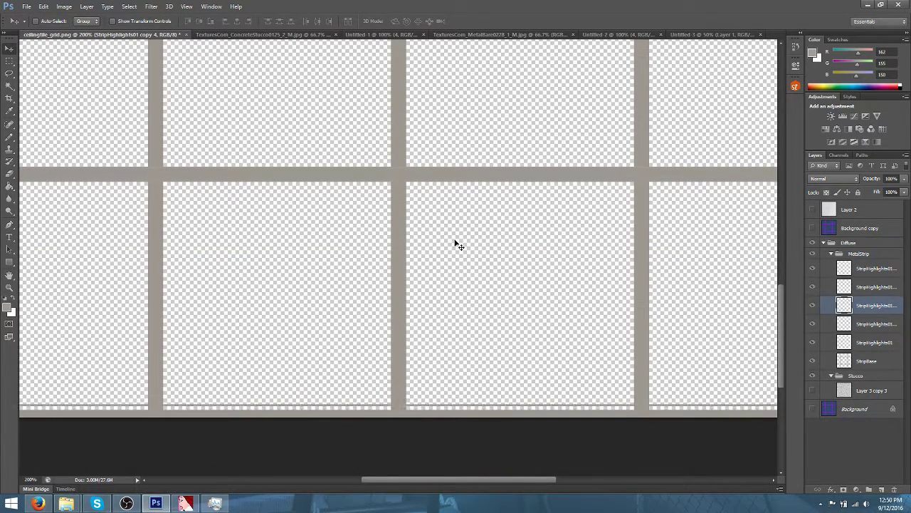
# Nudge the copy 4 highlight lines down until the upper line lies within the half-width metal strip along the bottom edge
pyautogui.press('Down')
pyautogui.press('Down')
pyautogui.press('Down')
pyautogui.press('Down')
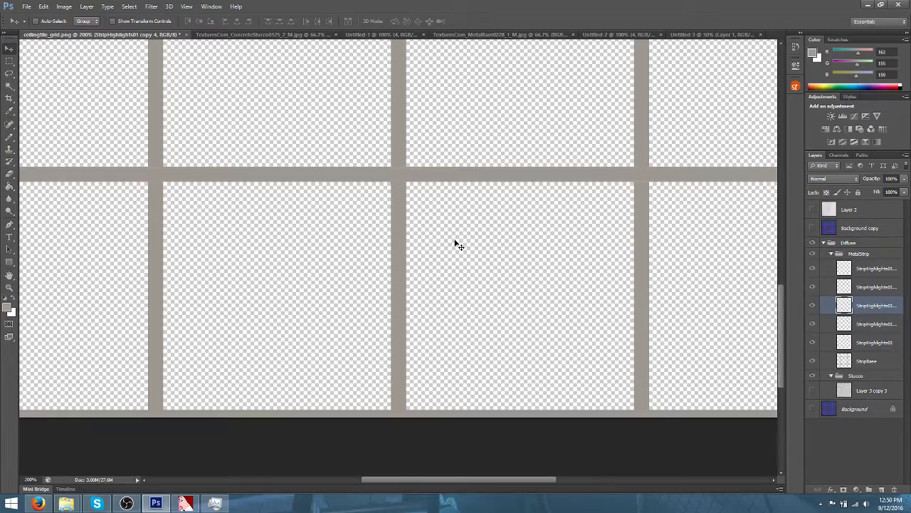
pyautogui.press('Down')
pyautogui.hotkey('ctrl', '+')
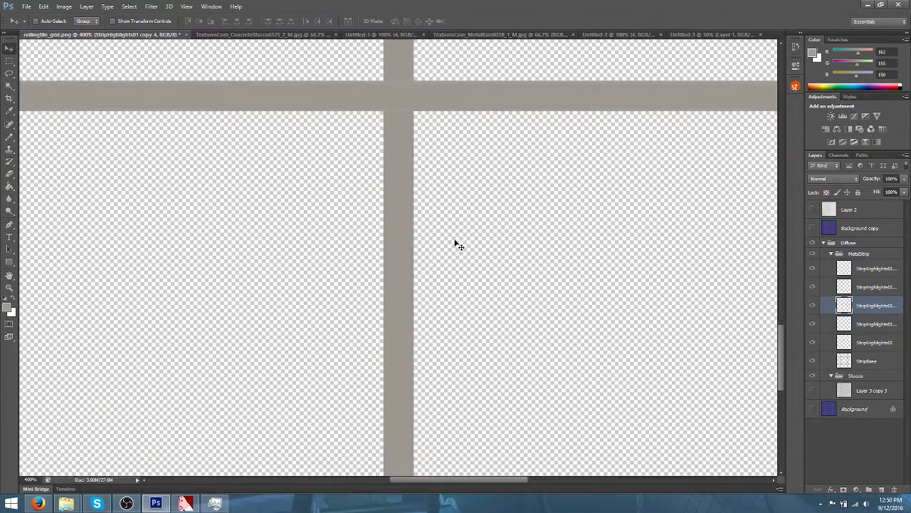
pyautogui.hotkey('ctrl', '+')
pyautogui.hotkey('ctrl', '+')
pyautogui.hotkey('ctrl', '+')
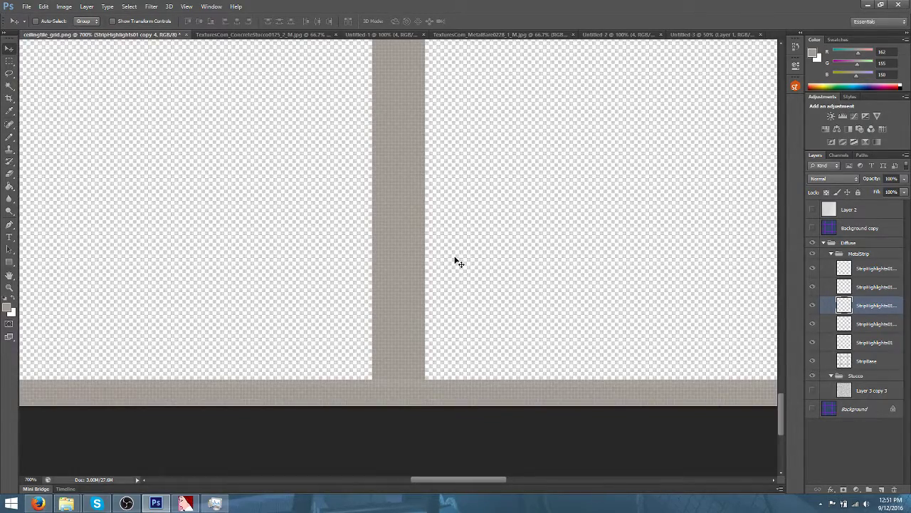
# Examine the horizontal highlight lines up close and across the whole tile grid
pyautogui.hotkey('ctrl', '-')
pyautogui.hotkey('ctrl', '-')
pyautogui.hotkey('ctrl', '-')
pyautogui.hotkey('ctrl', '-')
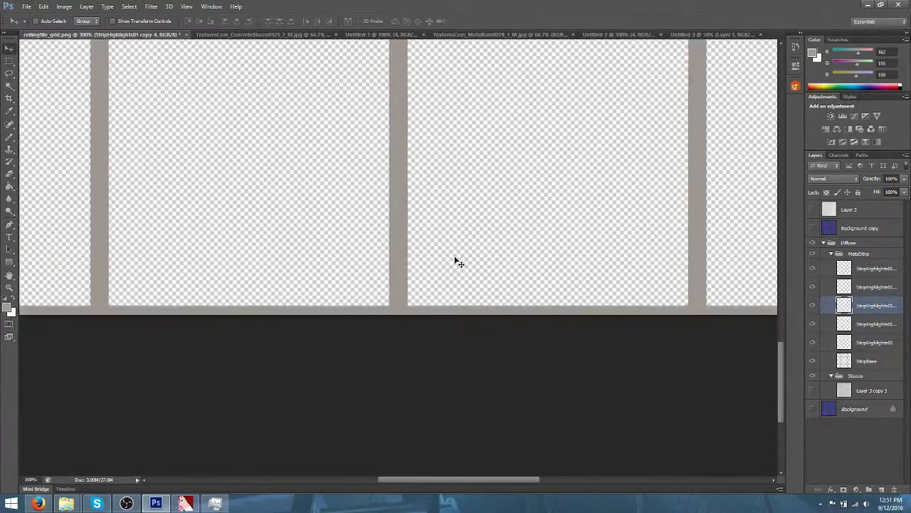
pyautogui.hotkey('ctrl', '-')
pyautogui.hotkey('ctrl', '-')
pyautogui.hotkey('ctrl', '-')
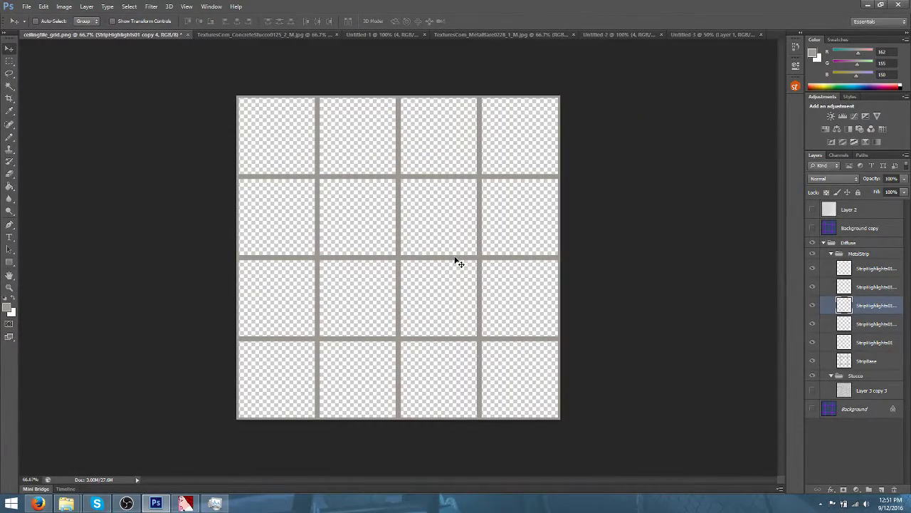
pyautogui.hotkey('ctrl', '+')
pyautogui.hotkey('ctrl', '+')
pyautogui.hotkey('ctrl', '+')
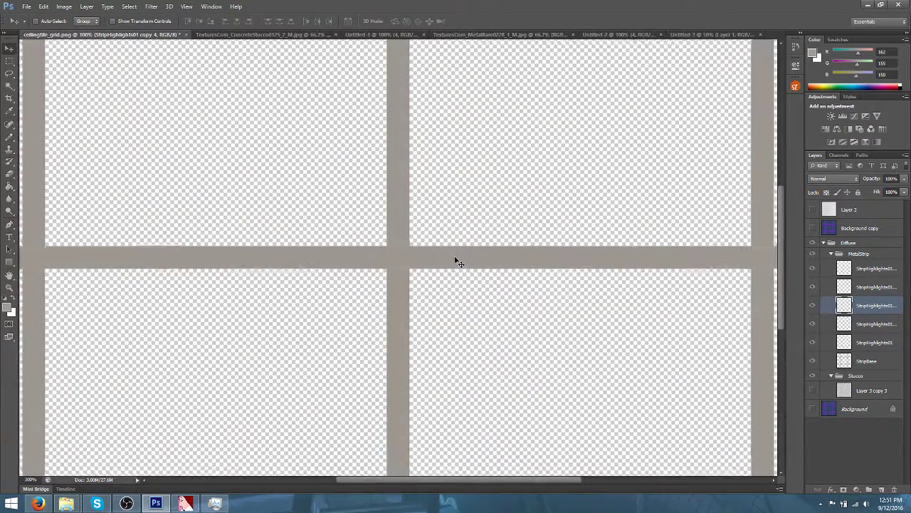
pyautogui.hotkey('ctrl', '-')
pyautogui.hotkey('ctrl', '-')
pyautogui.hotkey('ctrl', '-')
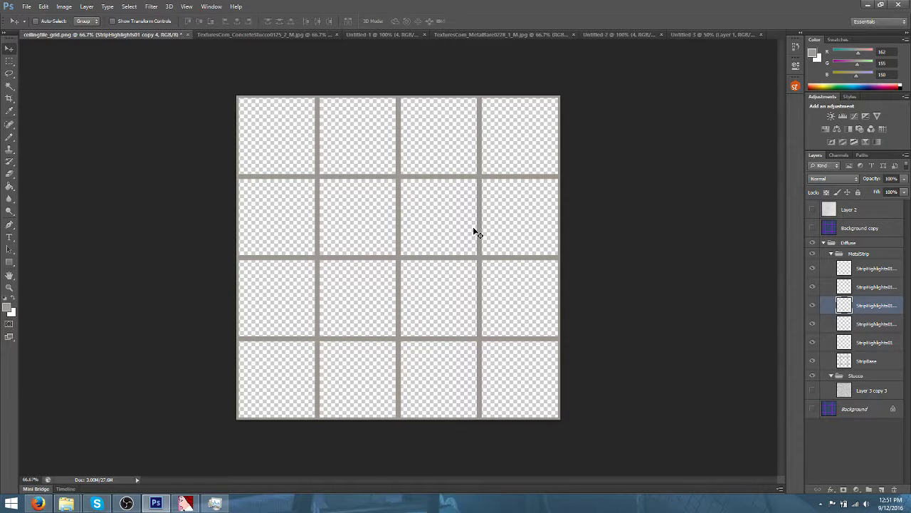
# Merge all five StripHighlights01 layers into one layer and rename it HorizontalHighlights
pyautogui.hotkey('alt', ']')
pyautogui.hotkey('alt', ']')
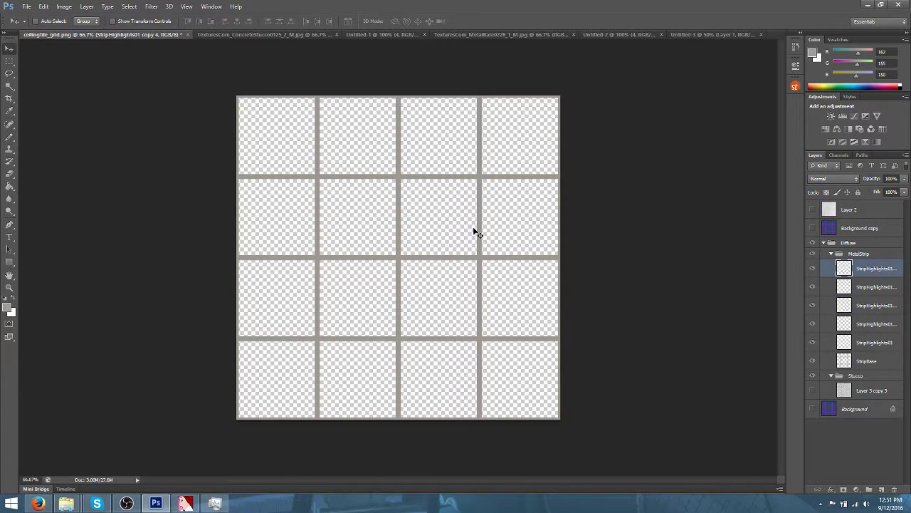
pyautogui.hotkey('ctrl', '+')
pyautogui.hotkey('ctrl', '+')
pyautogui.hotkey('ctrl', '+')
pyautogui.hotkey('ctrl', '+')
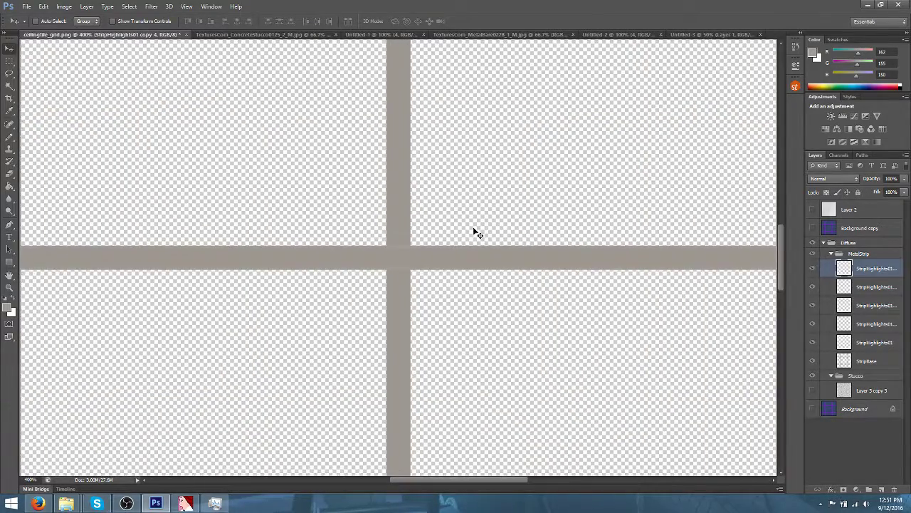
pyautogui.hotkey('ctrl', '-')
pyautogui.hotkey('ctrl', '-')
pyautogui.hotkey('ctrl', '-')
pyautogui.hotkey('ctrl', '-')
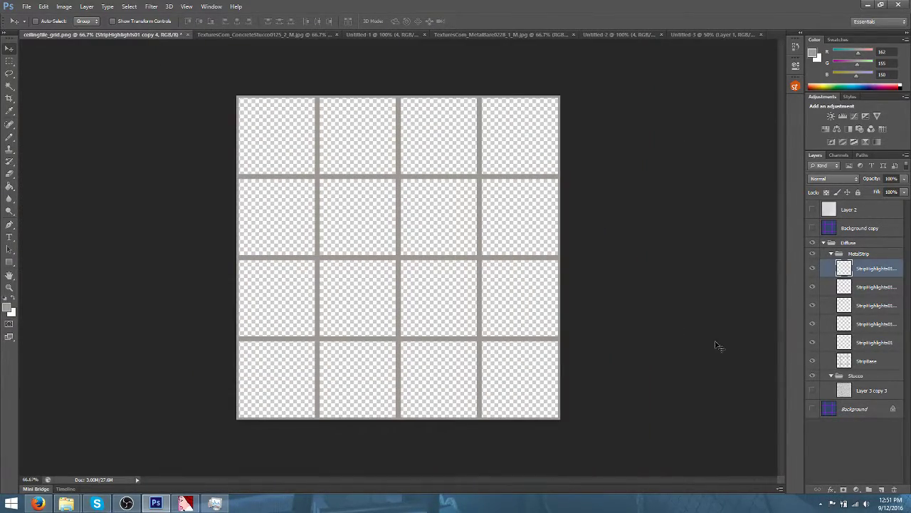
pyautogui.keyDown('shift'); pyautogui.click(868, 340); pyautogui.keyUp('shift')
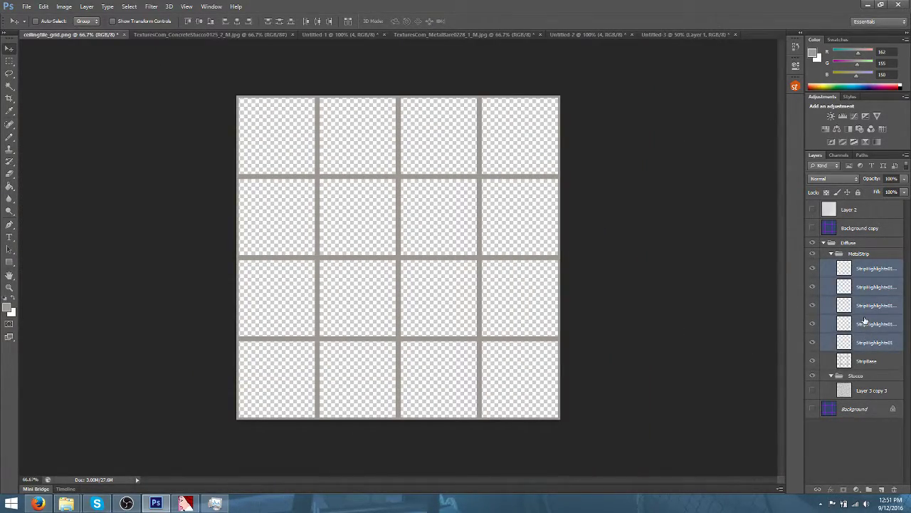
pyautogui.rightClick(865, 322)
pyautogui.click(760, 345)
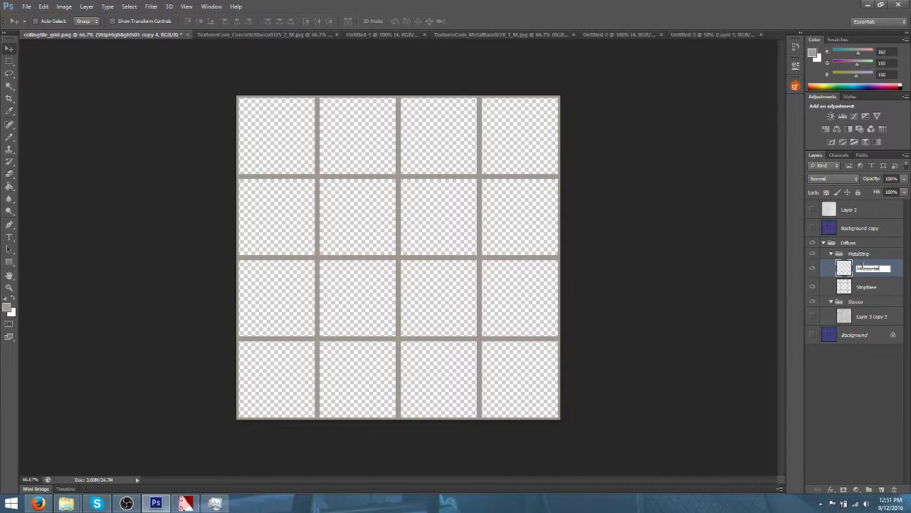
pyautogui.press('Return')
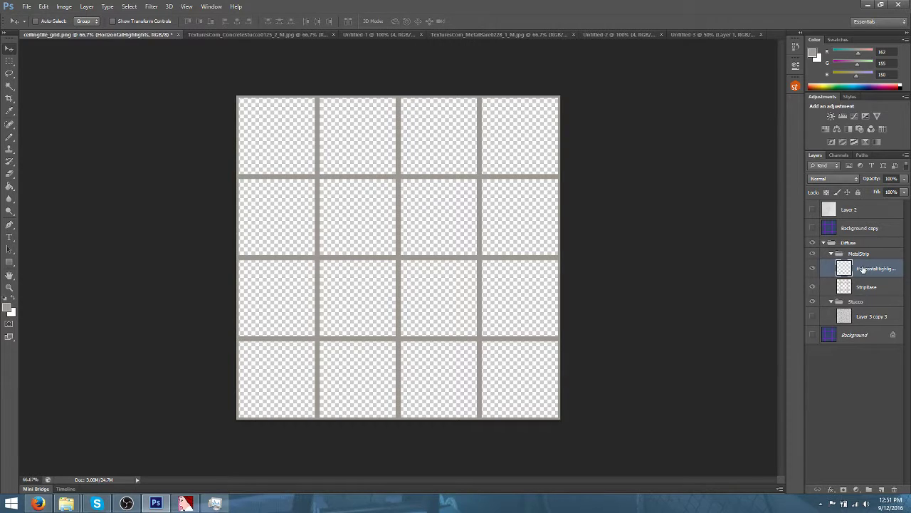
# Duplicate the HorizontalHighlights layer with the suggested name and rotate the copy 90° clockwise
pyautogui.rightClick(870, 268)
pyautogui.click(763, 165)
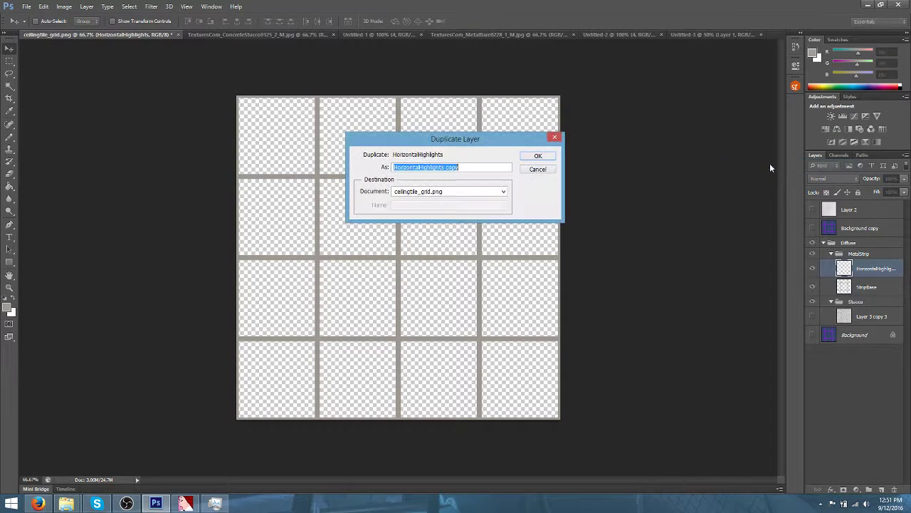
pyautogui.press('Return')
pyautogui.click(43, 6)
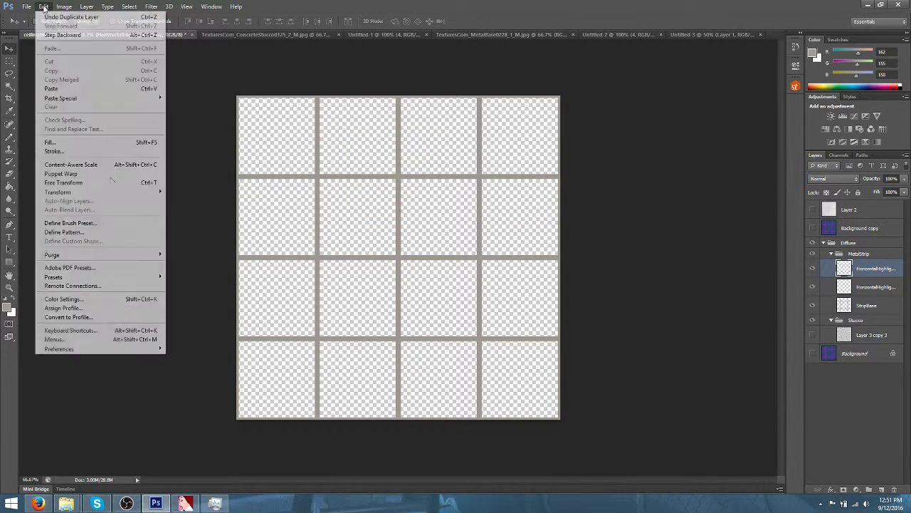
pyautogui.moveTo(122, 192)
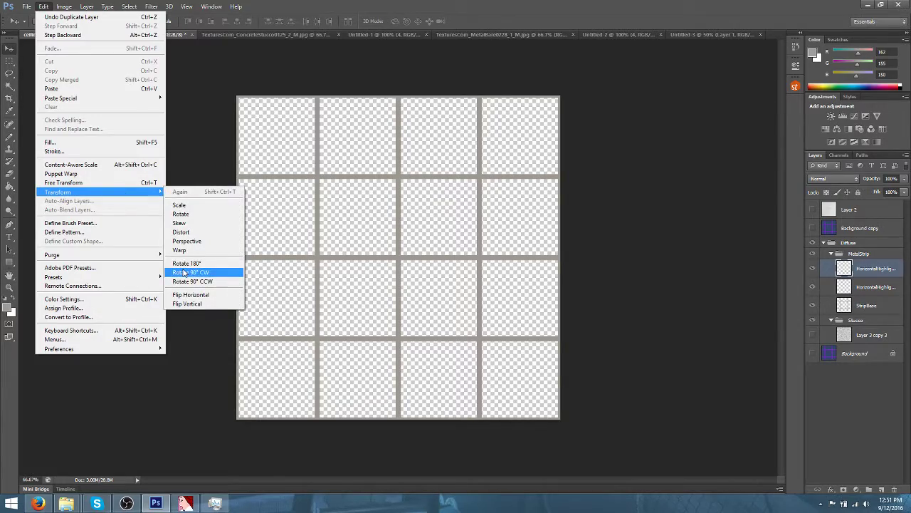
pyautogui.click(185, 272)
# Examine how the rotated highlight lines fit the vertical strips and cross the horizontal ones at the grid's central intersection
pyautogui.hotkey('ctrl', '+')
pyautogui.hotkey('ctrl', '+')
pyautogui.hotkey('ctrl', '+')
pyautogui.hotkey('ctrl', '+')
pyautogui.hotkey('ctrl', '+')
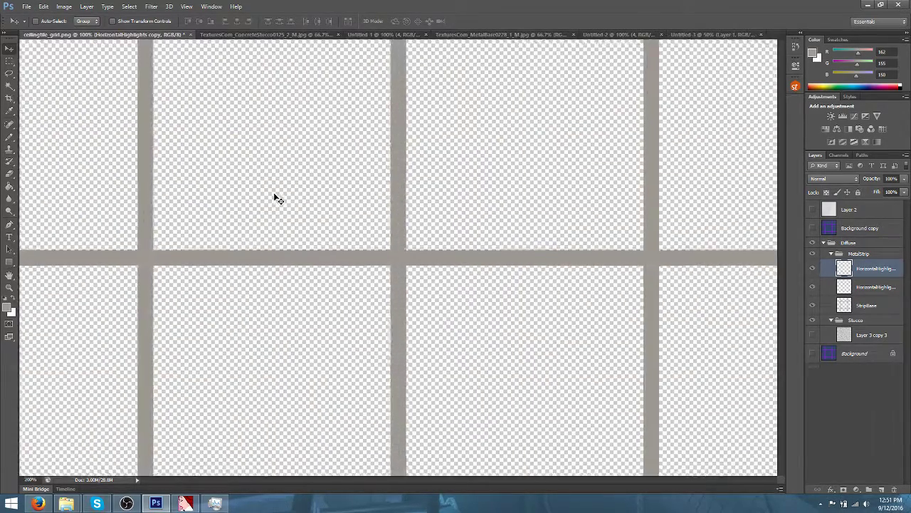
pyautogui.hotkey('ctrl', '+')
pyautogui.hotkey('ctrl', '+')
pyautogui.hotkey('ctrl', '+')
pyautogui.hotkey('ctrl', '+')
pyautogui.hotkey('ctrl', '+')
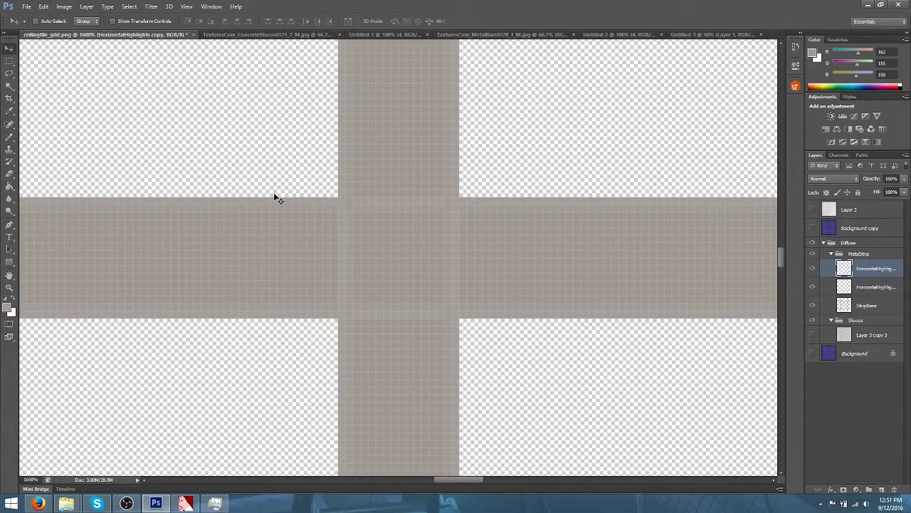
pyautogui.hotkey('ctrl', '-')
pyautogui.hotkey('ctrl', '-')
pyautogui.hotkey('ctrl', '-')
pyautogui.hotkey('ctrl', '-')
pyautogui.hotkey('ctrl', '-')
pyautogui.hotkey('ctrl', '-')
pyautogui.hotkey('ctrl', '-')
pyautogui.hotkey('ctrl', '-')
pyautogui.hotkey('ctrl', '-')
pyautogui.hotkey('ctrl', '-')
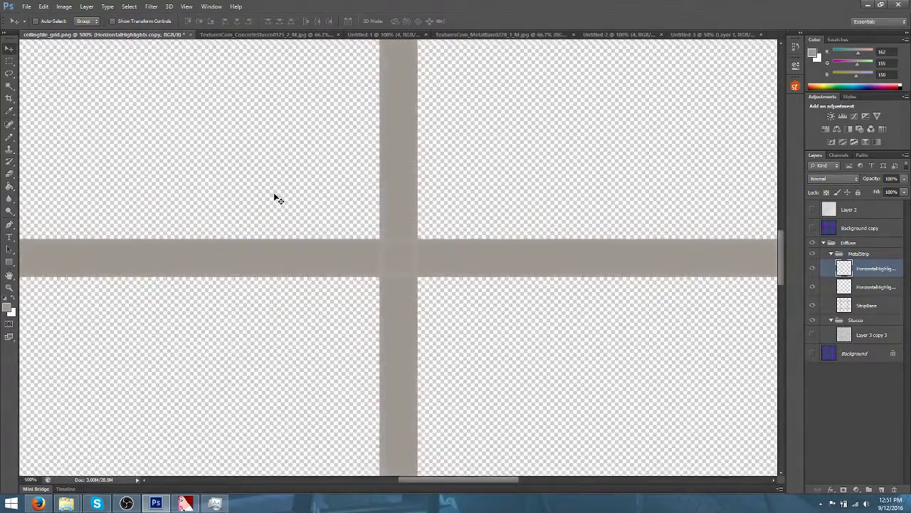
# On the HorizontalHighlights copy layer, select the grid's full-width top strip with the Rectangular Marquee tool, delete the vertical highlights inside it, and deselect
pyautogui.hotkey('ctrl', '+')
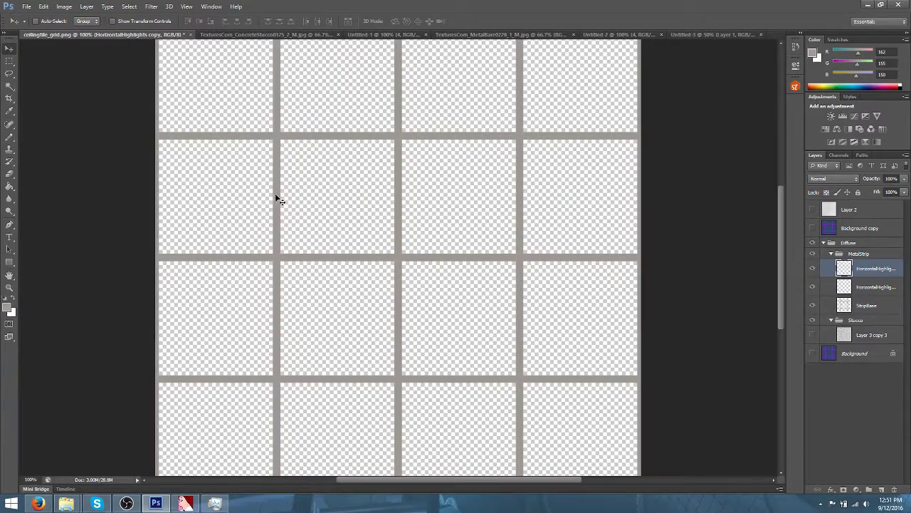
pyautogui.click(9, 62)
pyautogui.scroll(3, 232, 186)
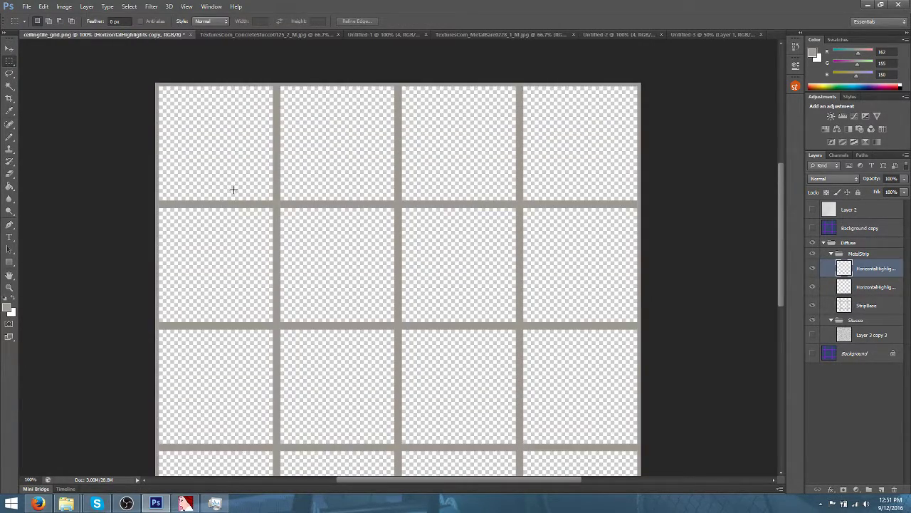
pyautogui.hotkey('ctrl', '+')
pyautogui.hotkey('ctrl', '+')
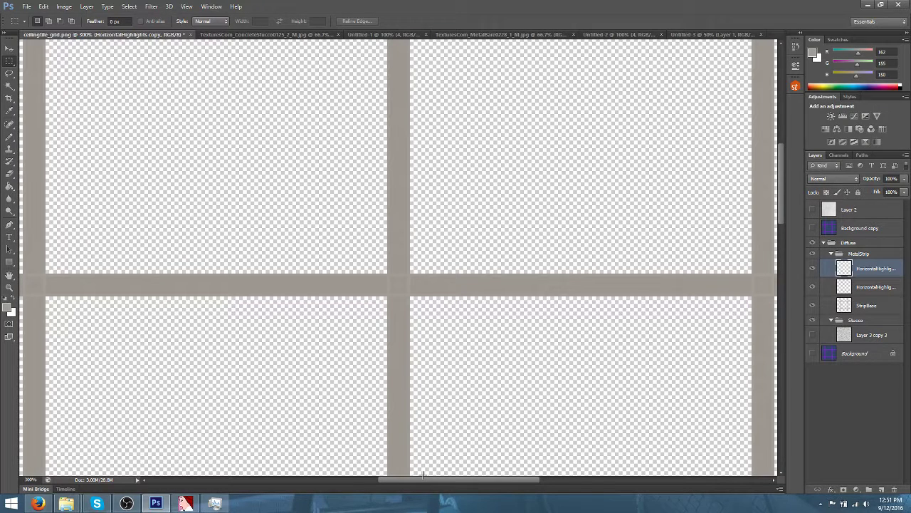
pyautogui.moveTo(326, 478); pyautogui.dragTo(278, 478)
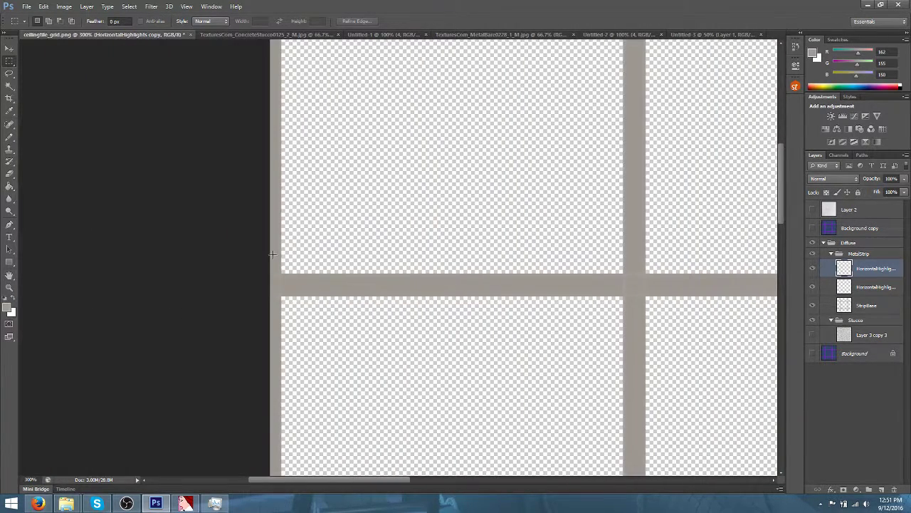
pyautogui.scroll(8, 264, 240)
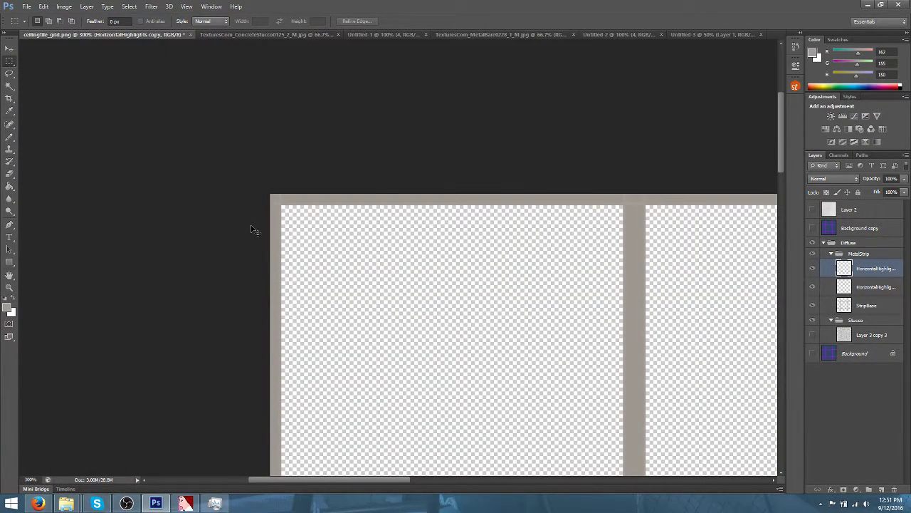
pyautogui.hotkey('ctrl', '+')
pyautogui.hotkey('ctrl', '+')
pyautogui.hotkey('ctrl', '+')
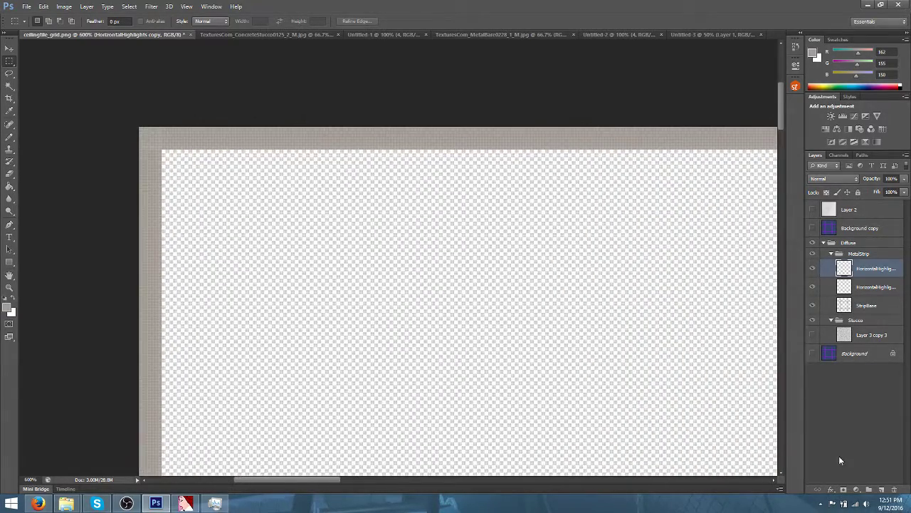
pyautogui.moveTo(84, 126); pyautogui.dragTo(908, 157)
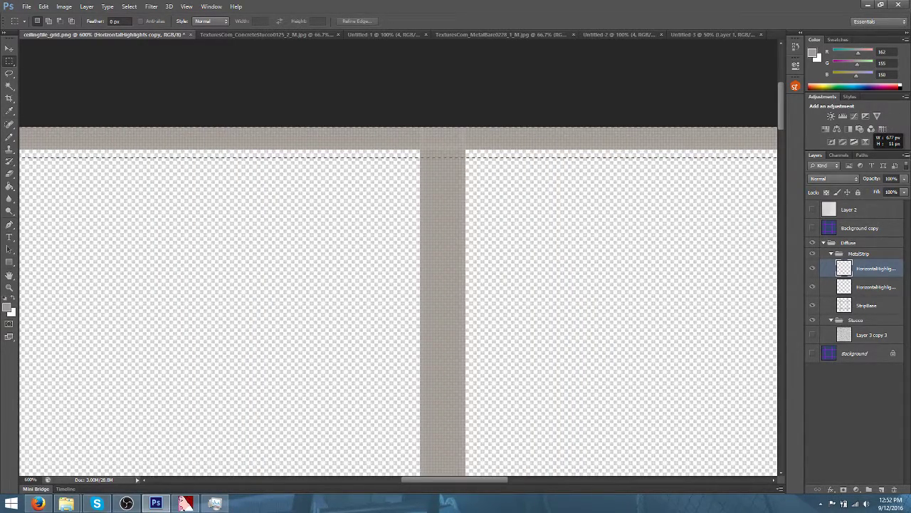
pyautogui.moveTo(873, 132); pyautogui.dragTo(600, 148)
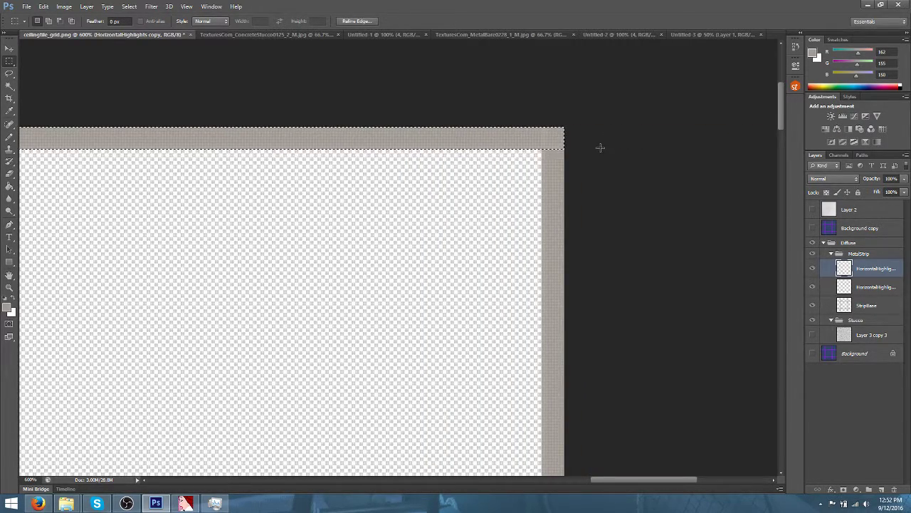
pyautogui.hotkey('ctrl', 'd')
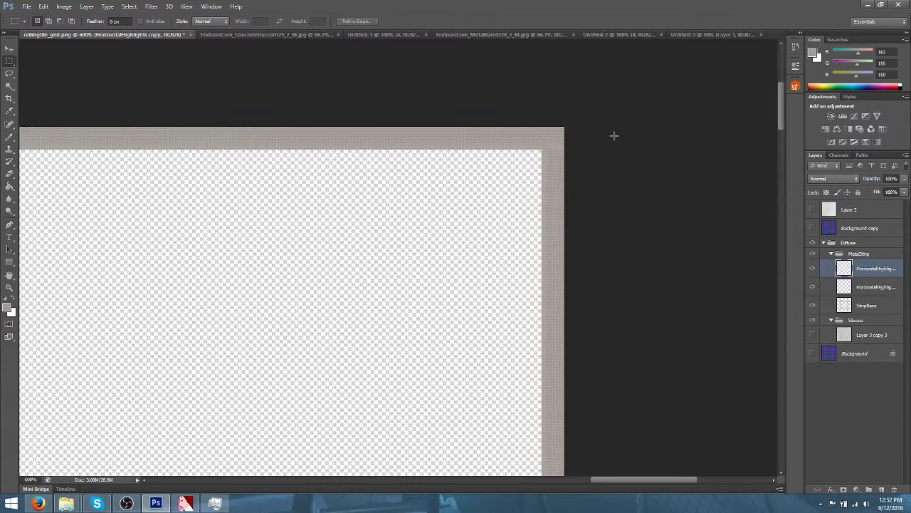
# Examine the grid's top-right corner up close, hiding and showing the HorizontalHighlights copy layer to compare
pyautogui.hotkey('ctrl', '+')
pyautogui.hotkey('ctrl', '+')
pyautogui.hotkey('ctrl', '+')
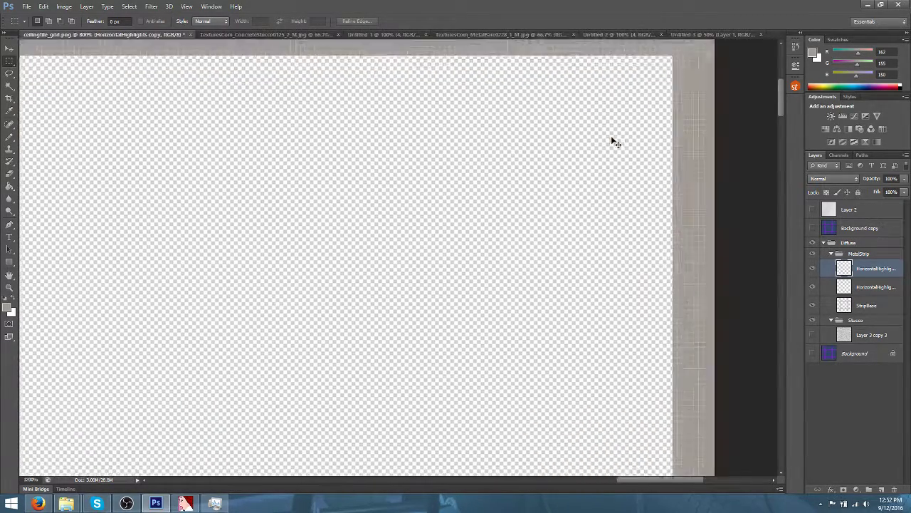
pyautogui.scroll(2, 611, 139)
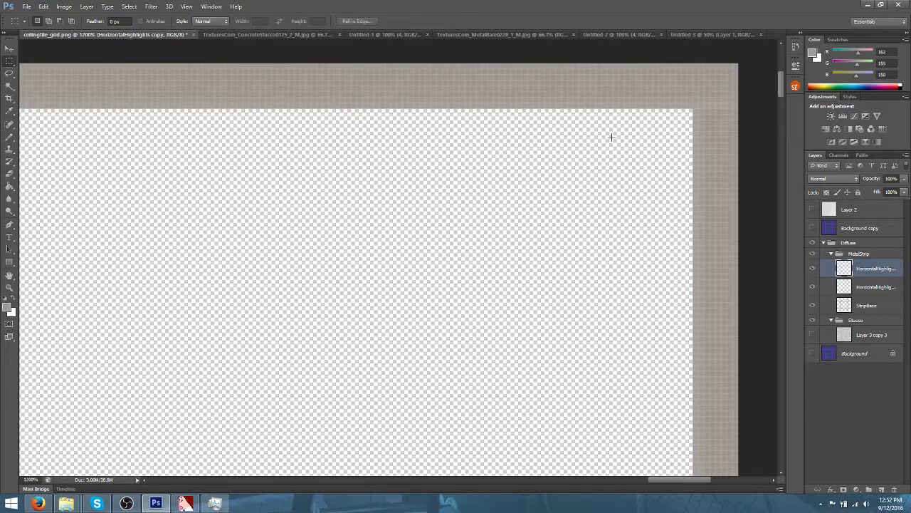
pyautogui.click(813, 269)
pyautogui.click(814, 269)
pyautogui.hotkey('ctrl', '-')
pyautogui.hotkey('ctrl', '-')
pyautogui.hotkey('ctrl', '-')
pyautogui.hotkey('ctrl', '-')
pyautogui.hotkey('ctrl', '-')
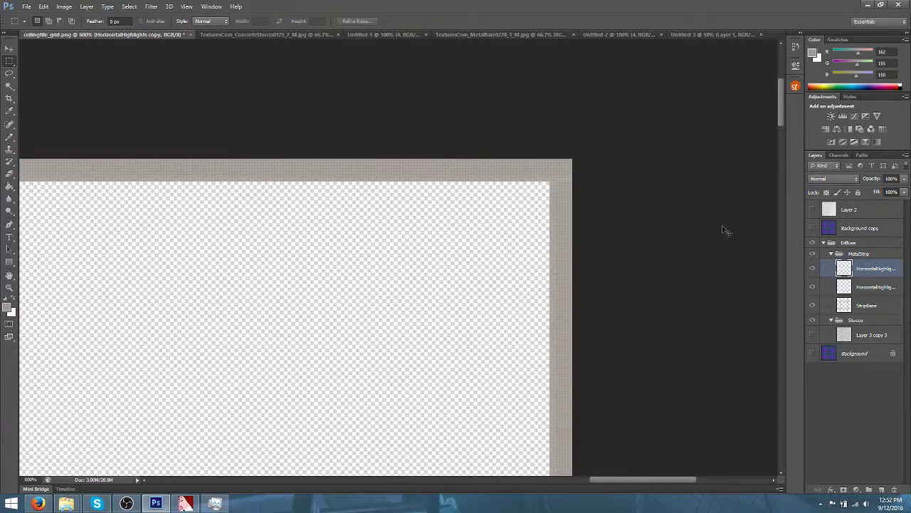
# Select the upper interior horizontal strip across the full grid width, delete the vertical highlights crossing it, and deselect
pyautogui.scroll(-5, 712, 214)
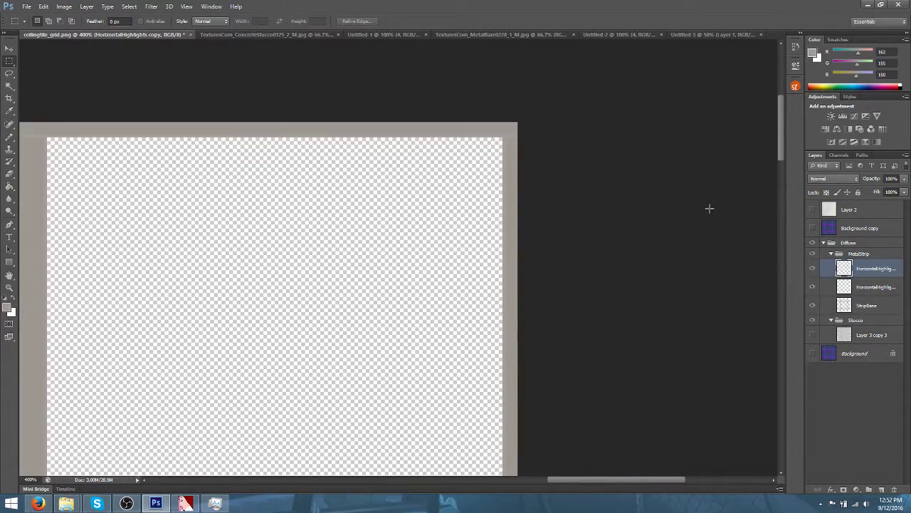
pyautogui.scroll(-5, 684, 210)
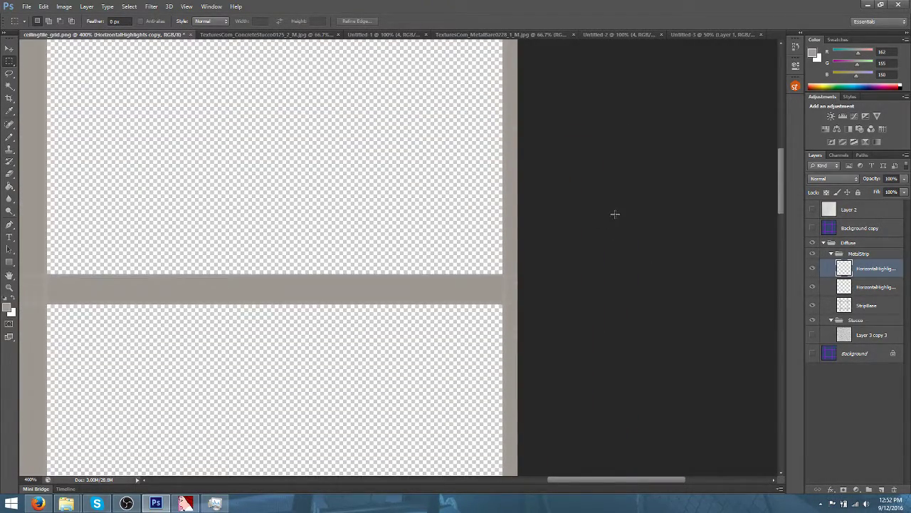
pyautogui.hotkey('ctrl', '+')
pyautogui.hotkey('ctrl', '+')
pyautogui.hotkey('ctrl', '+')
pyautogui.hotkey('ctrl', '+')
pyautogui.hotkey('ctrl', '+')
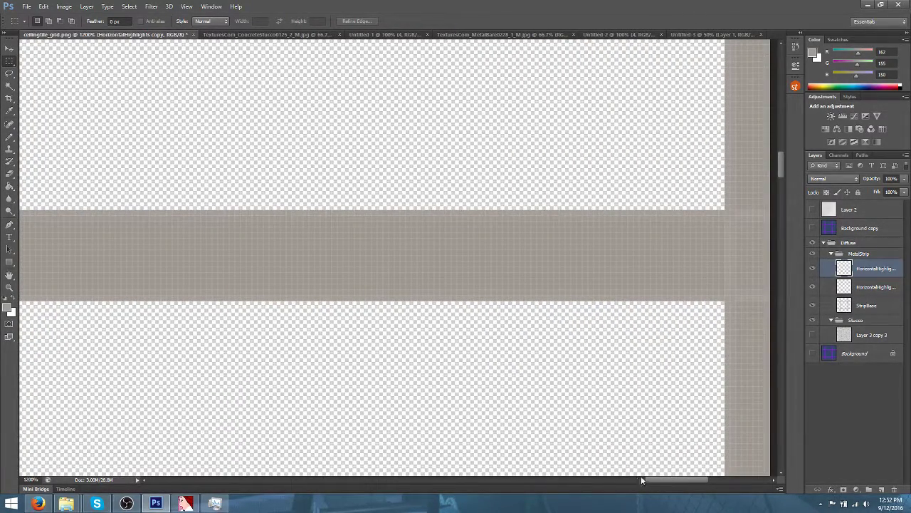
pyautogui.moveTo(659, 484); pyautogui.dragTo(668, 484)
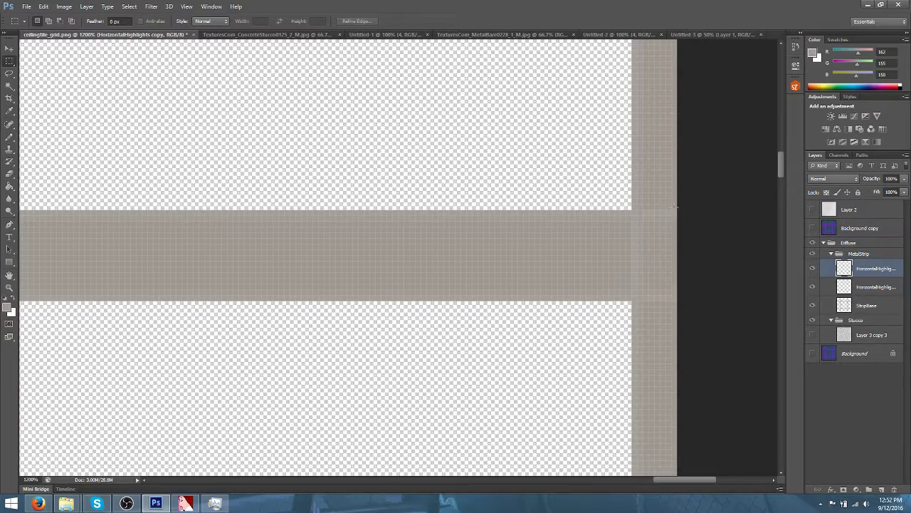
pyautogui.moveTo(674, 210); pyautogui.dragTo(136, 255)
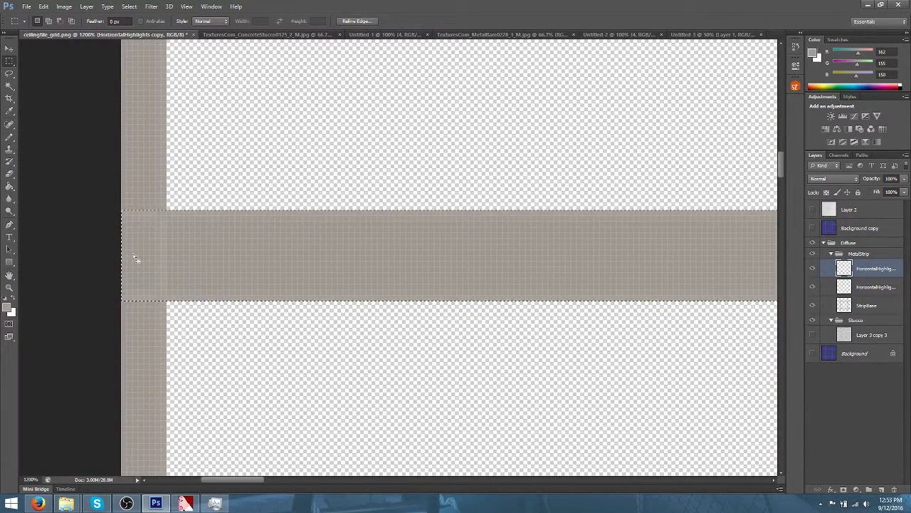
pyautogui.hotkey('ctrl', 'd')
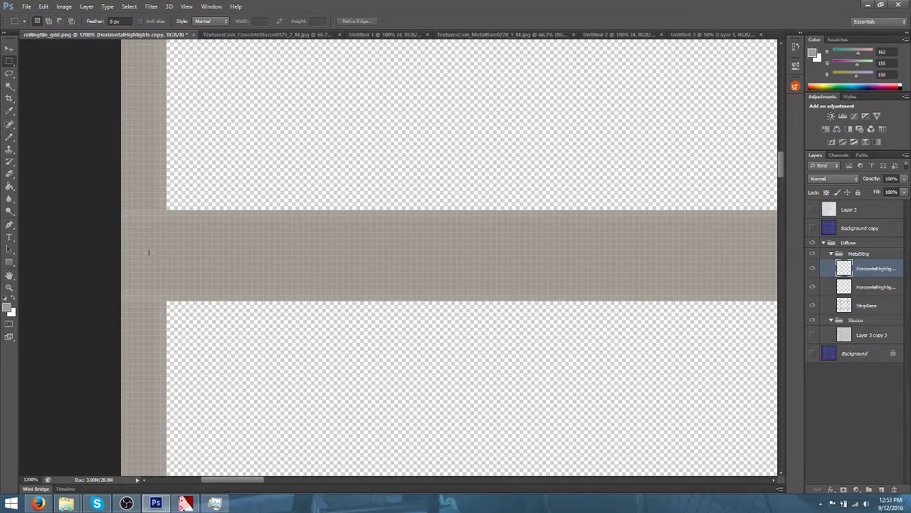
# Select the central horizontal strip across the full grid width and delete the vertical highlights crossing it, clearing the selection
pyautogui.scroll(-2, 93, 258)
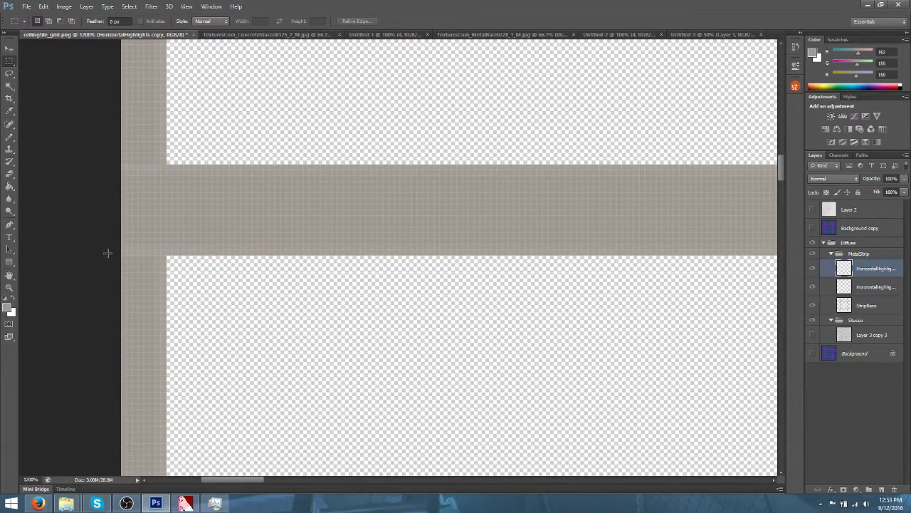
pyautogui.scroll(-3, 108, 252)
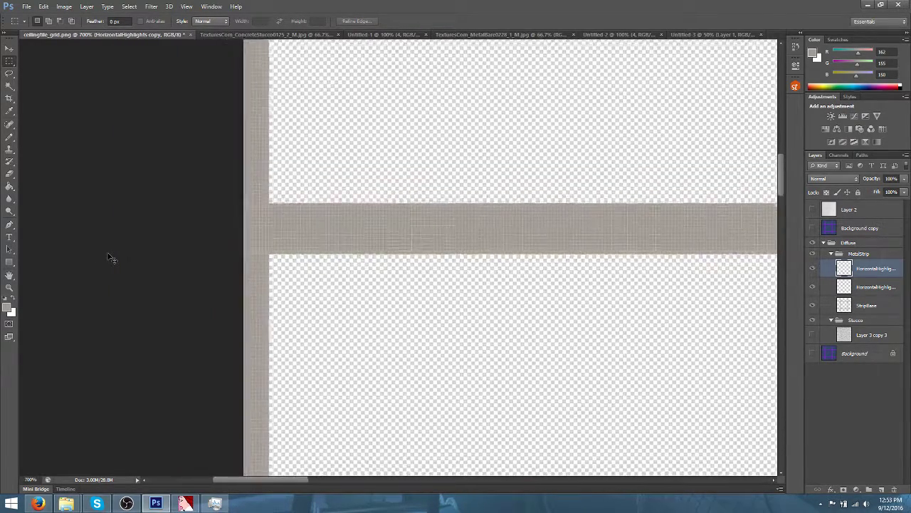
pyautogui.scroll(-1, 111, 258)
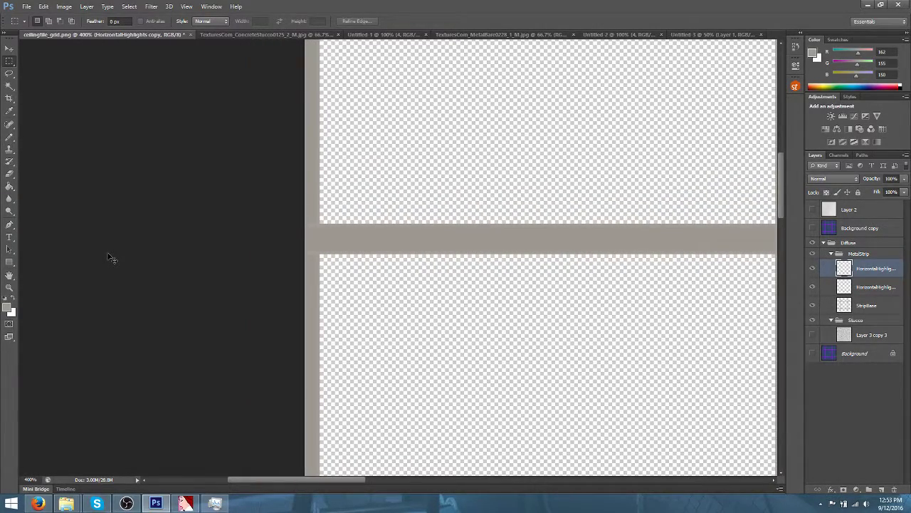
pyautogui.scroll(-5, 107, 252)
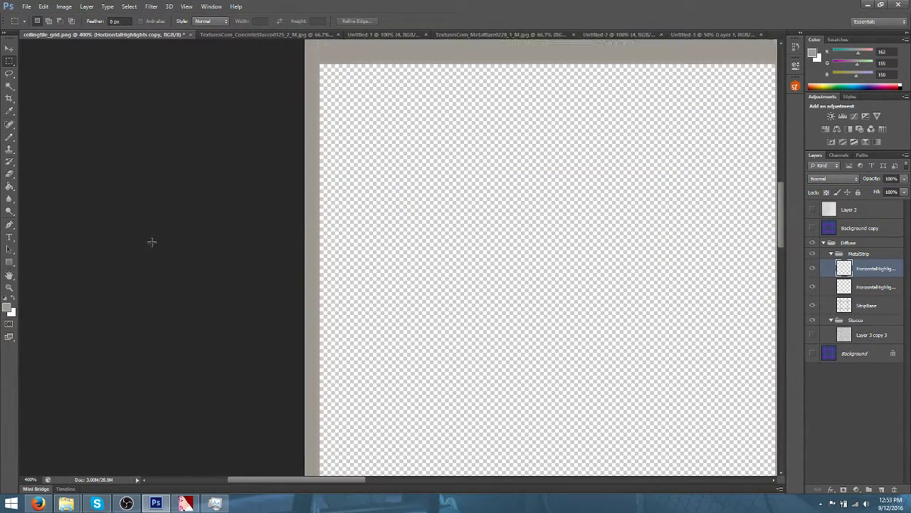
pyautogui.scroll(-3, 199, 220)
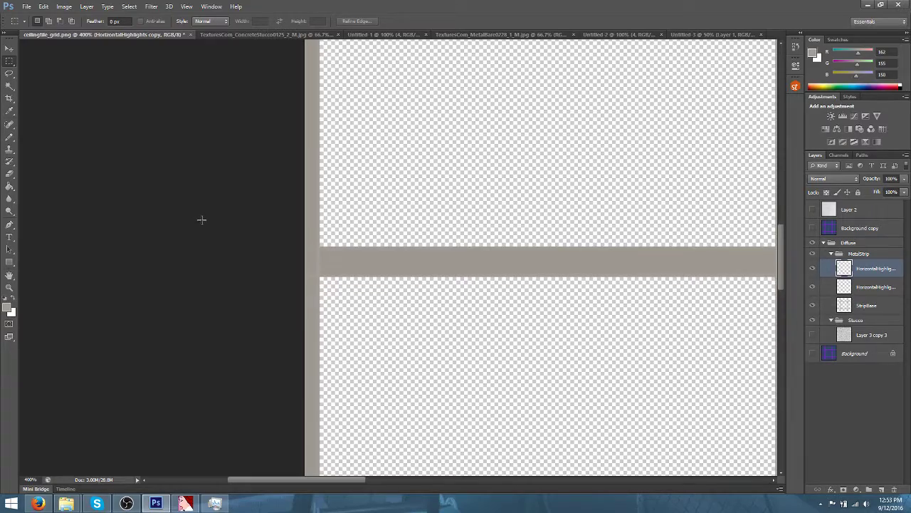
pyautogui.scroll(1, 205, 224)
pyautogui.scroll(3, 205, 224)
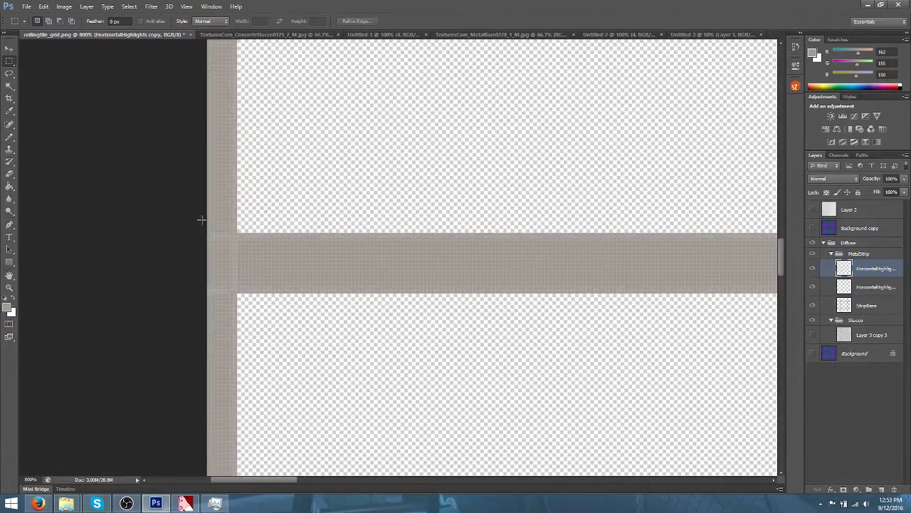
pyautogui.scroll(-3, 202, 241)
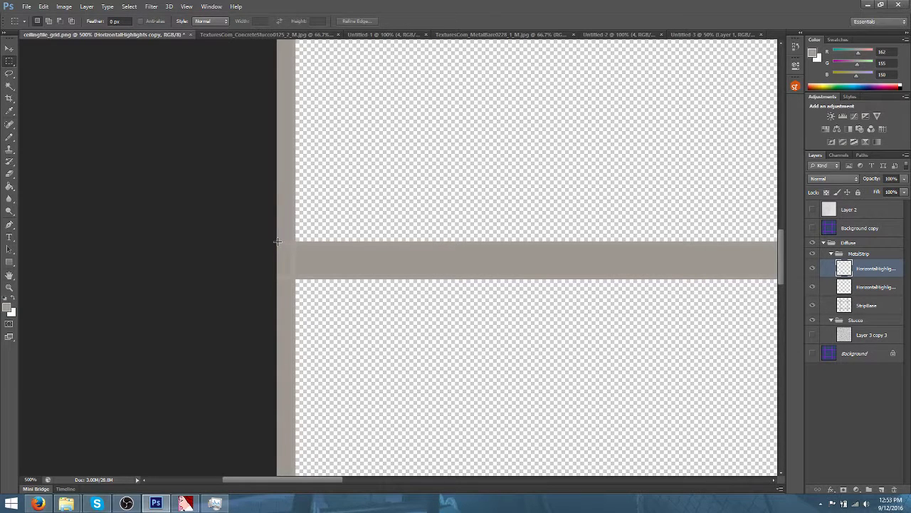
pyautogui.moveTo(276, 242); pyautogui.dragTo(687, 278)
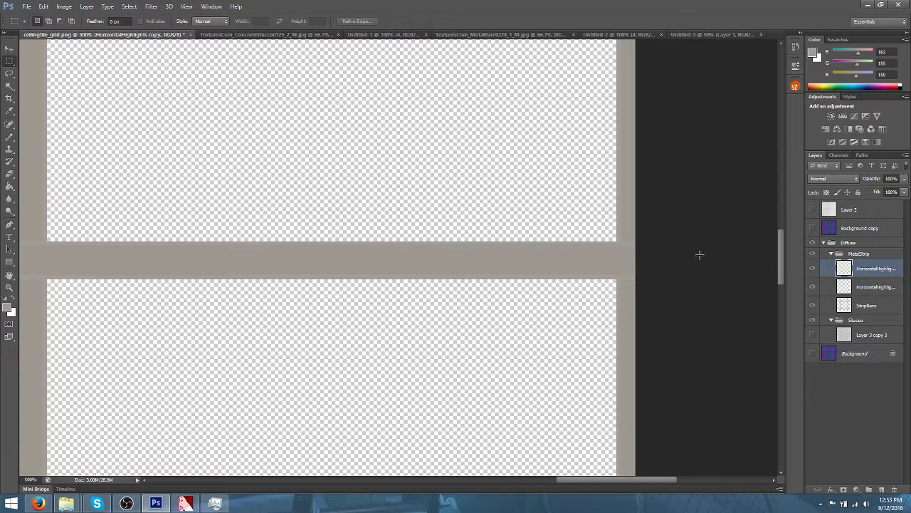
# Select the lower interior horizontal strip from edge to edge and delete the vertical highlights that cross it
pyautogui.scroll(-5, 701, 254)
pyautogui.scroll(-5, 702, 253)
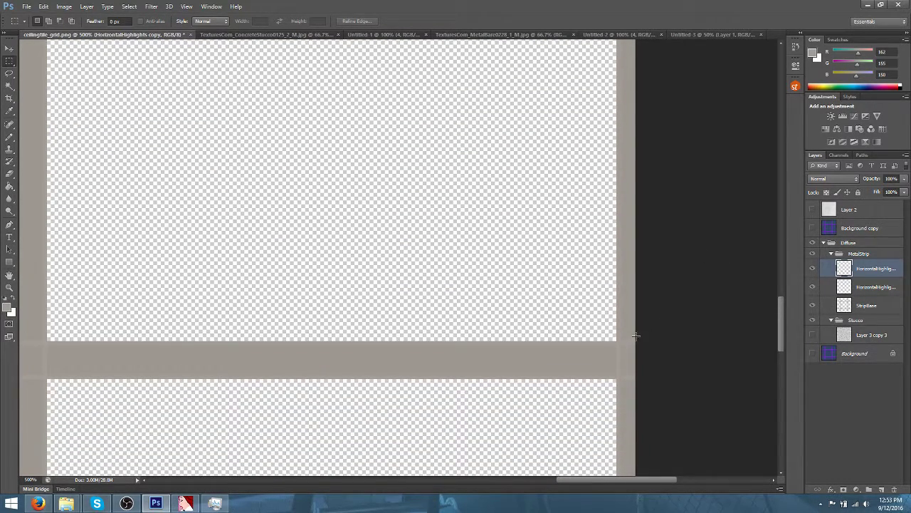
pyautogui.moveTo(636, 342); pyautogui.dragTo(64, 377)
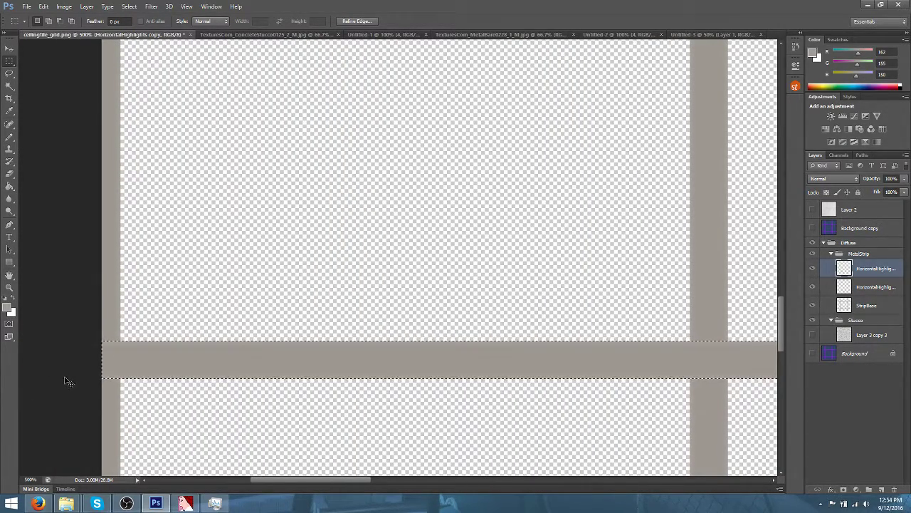
# Select the grid's bottom edge strip across its full width, delete the vertical highlights inside it, and deselect
pyautogui.scroll(-5, 127, 333)
pyautogui.scroll(-5, 129, 338)
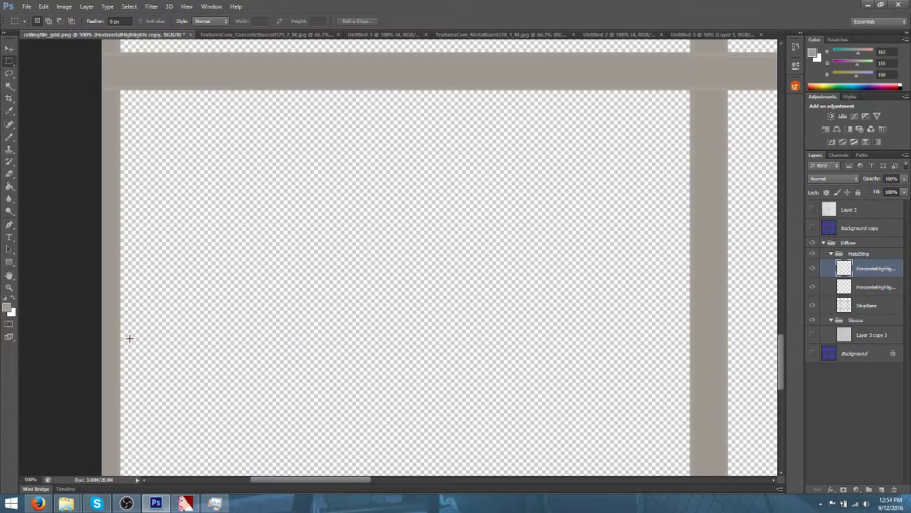
pyautogui.scroll(-2, 130, 339)
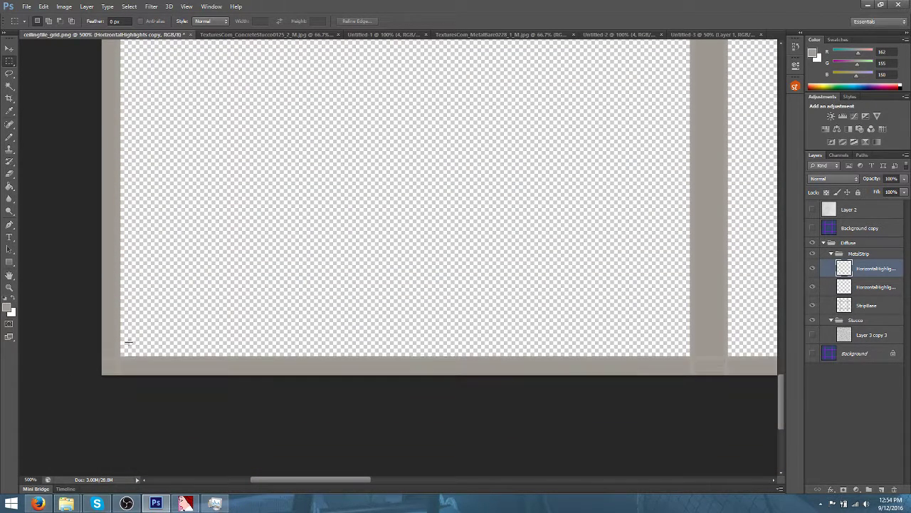
pyautogui.moveTo(92, 342); pyautogui.dragTo(666, 317)
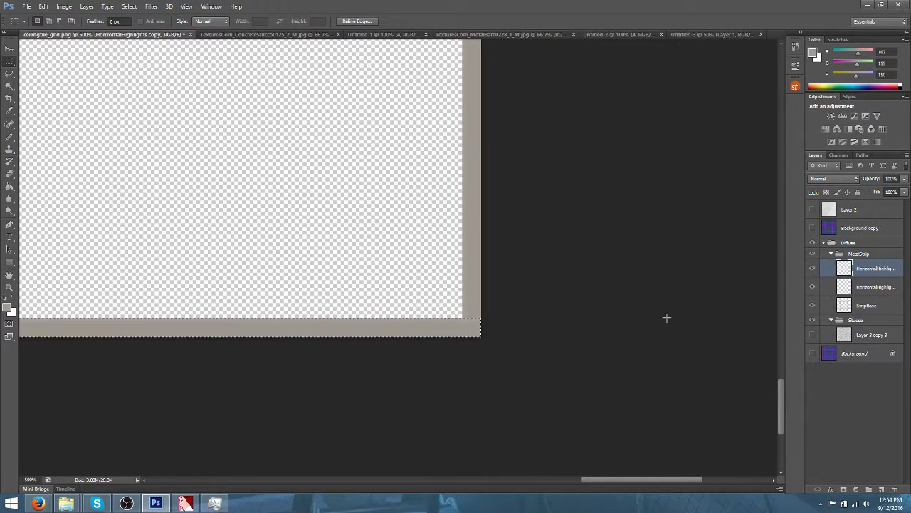
pyautogui.click(667, 317)
# Examine the whole grid and the strip intersections along its central vertical strip for leftover crossing highlights
pyautogui.hotkey('ctrl', '-')
pyautogui.hotkey('ctrl', '-')
pyautogui.hotkey('ctrl', '-')
pyautogui.hotkey('ctrl', '-')
pyautogui.hotkey('ctrl', '-')
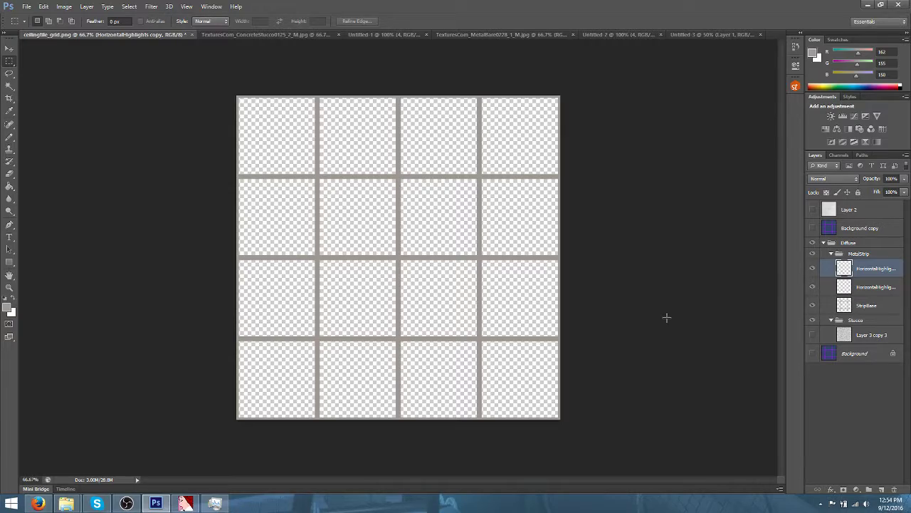
pyautogui.hotkey('ctrl', '+')
pyautogui.hotkey('ctrl', '+')
pyautogui.hotkey('ctrl', '+')
pyautogui.hotkey('ctrl', '+')
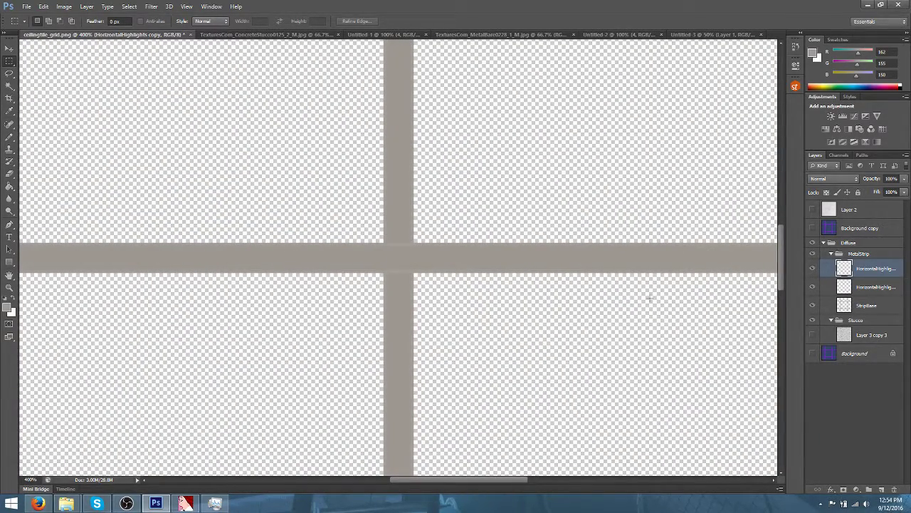
pyautogui.scroll(2, 650, 298)
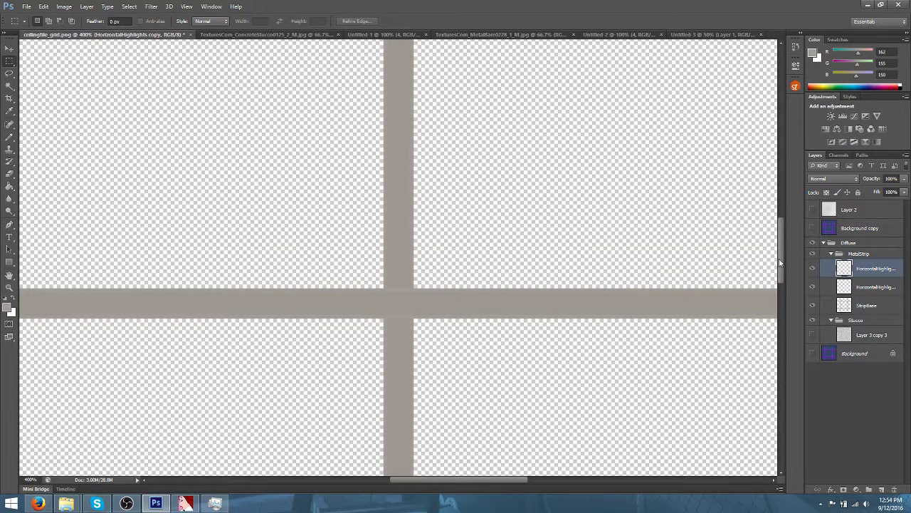
pyautogui.moveTo(779, 262); pyautogui.dragTo(779, 194)
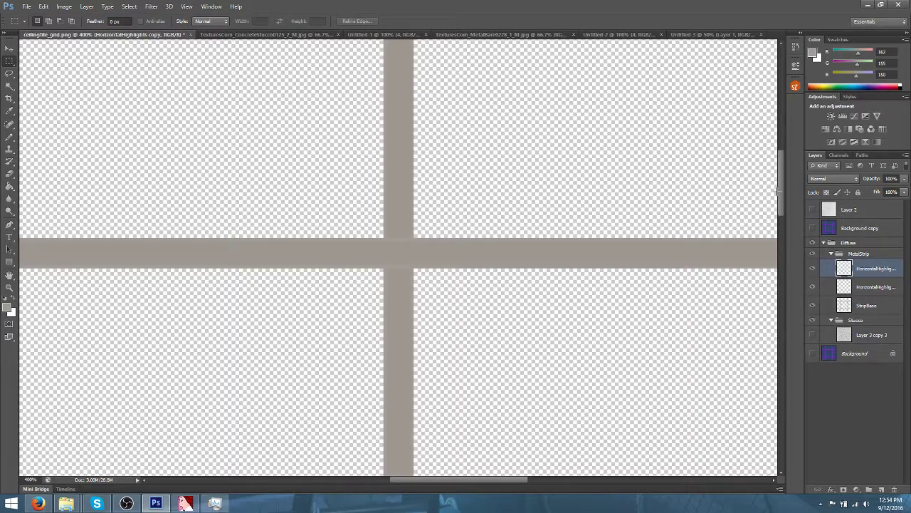
# Make the Layer 3 copy 3 texture in the Stucco group visible beneath the metal strips
pyautogui.hotkey('ctrl', '-')
pyautogui.hotkey('ctrl', '-')
pyautogui.hotkey('ctrl', '-')
pyautogui.hotkey('ctrl', '-')
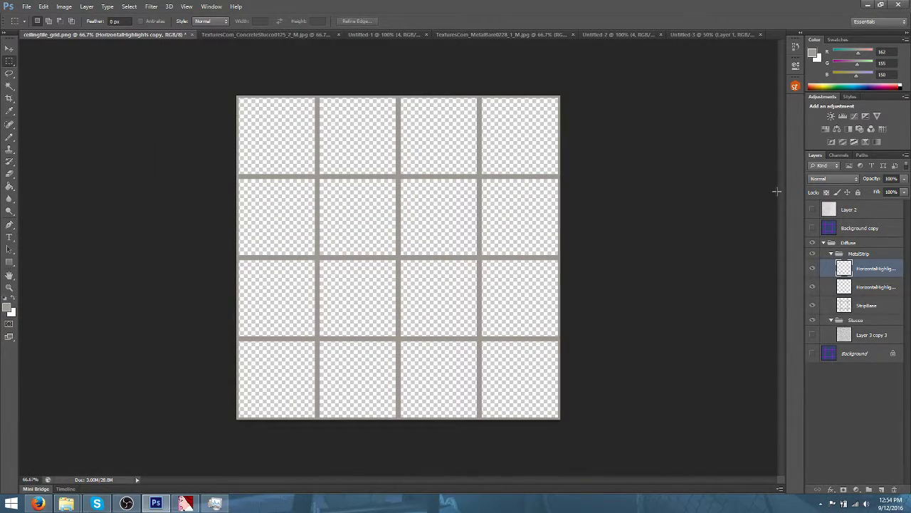
pyautogui.click(815, 335)
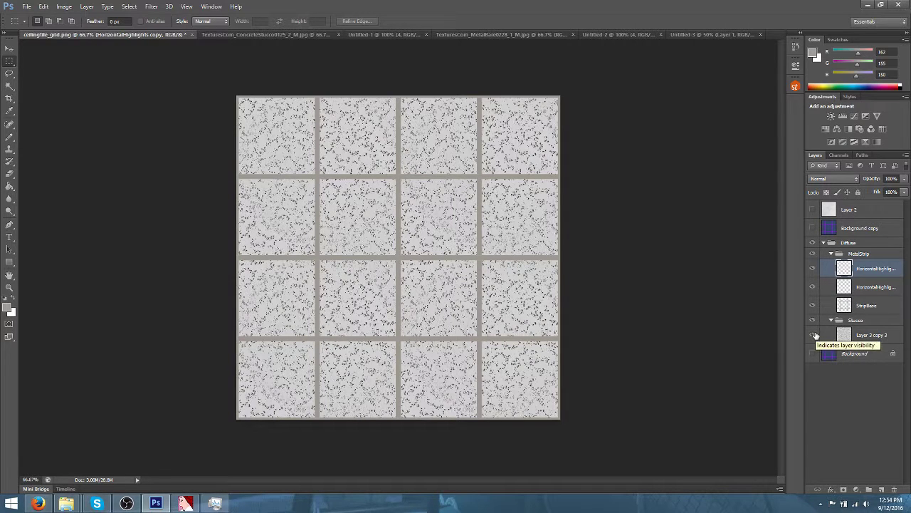
# Examine how the metal strips look against the stucco tiles, both close up and across the whole grid
pyautogui.hotkey('ctrl', '+')
pyautogui.hotkey('ctrl', '+')
pyautogui.hotkey('ctrl', '+')
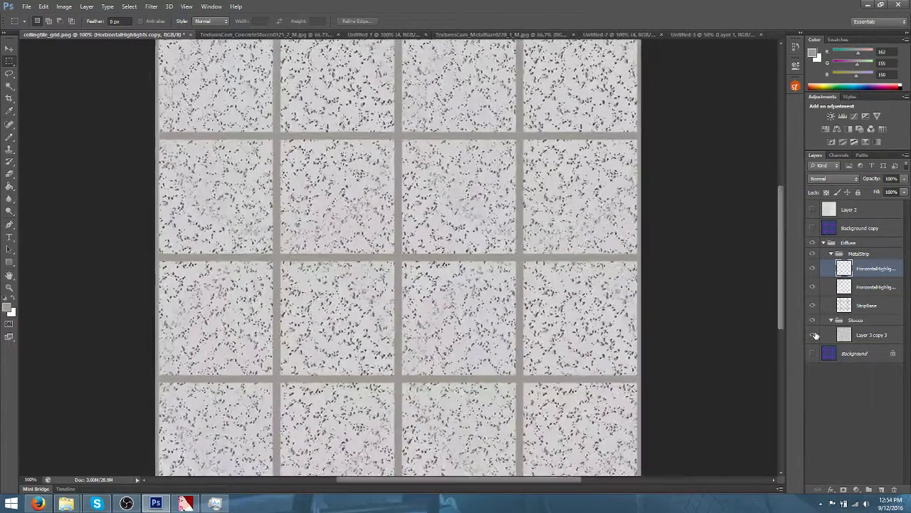
pyautogui.hotkey('ctrl', '-')
pyautogui.hotkey('ctrl', '-')
pyautogui.hotkey('ctrl', '-')
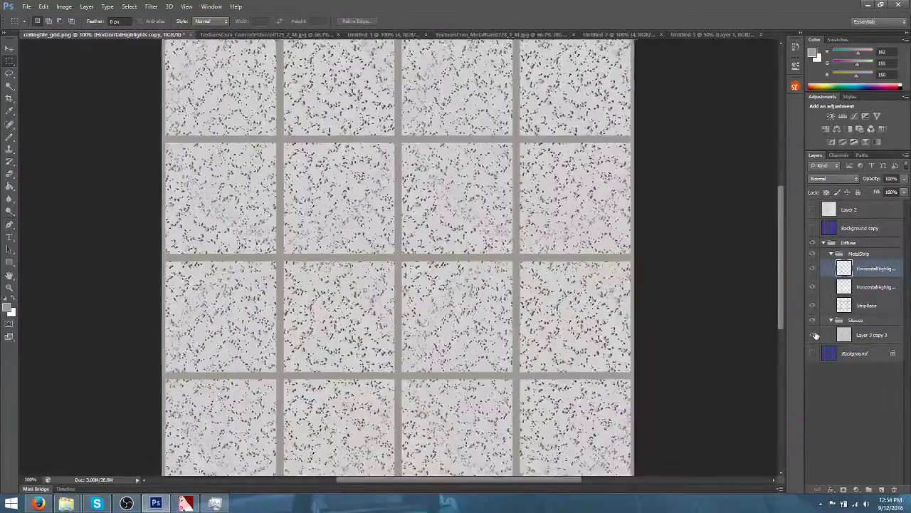
pyautogui.hotkey('ctrl', '+')
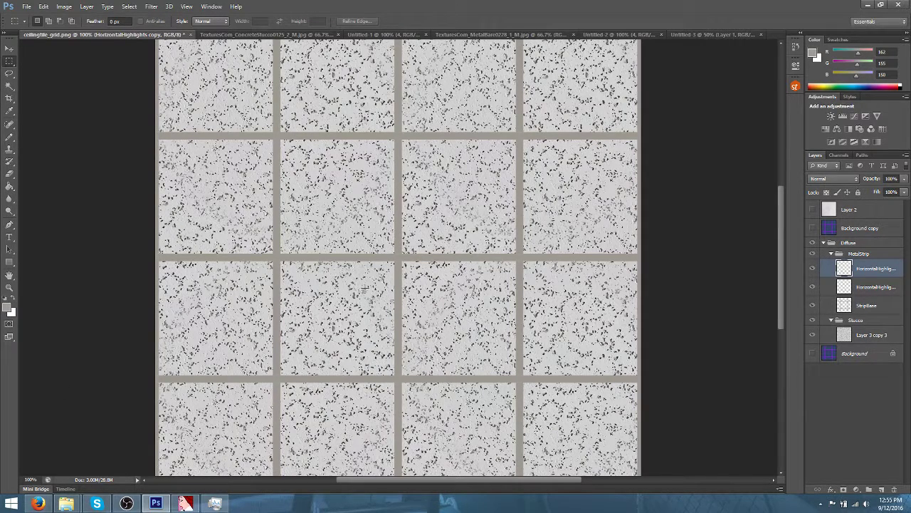
pyautogui.scroll(1, 364, 288)
pyautogui.hotkey('ctrl', '+')
pyautogui.hotkey('ctrl', '+')
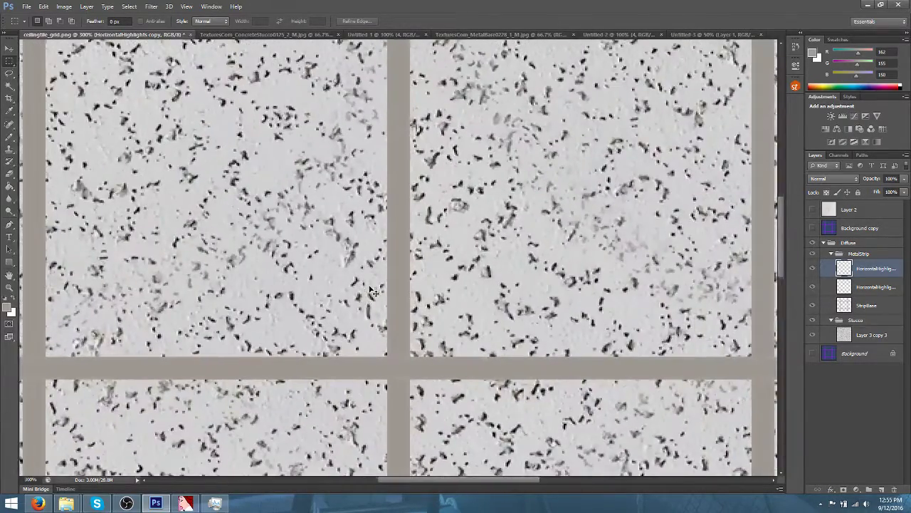
pyautogui.hotkey('ctrl', '-')
pyautogui.hotkey('ctrl', '-')
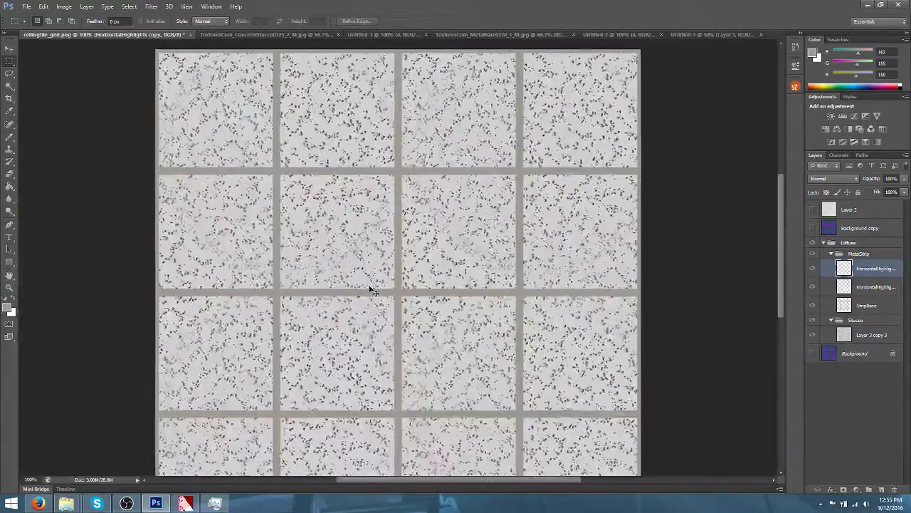
pyautogui.hotkey('ctrl', '-')
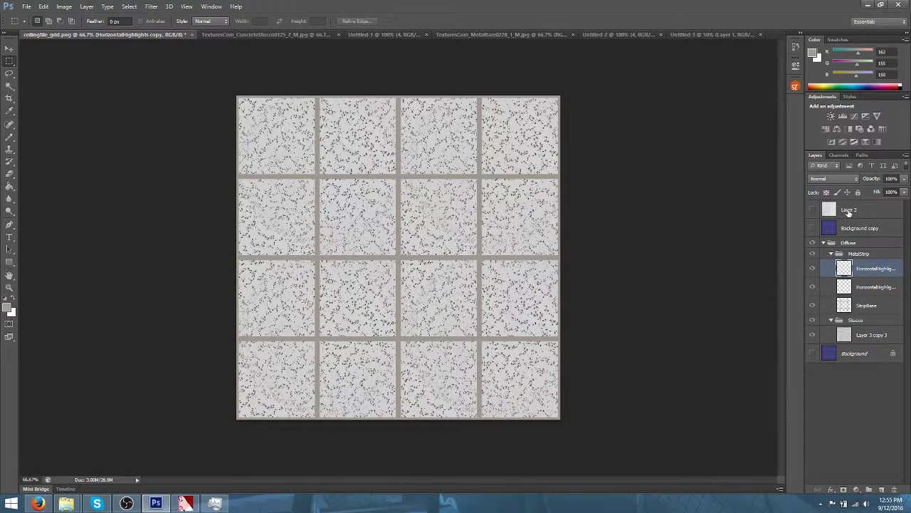
# Move Layer 2 to the top of the MetalStrip group, make it visible, and set its blend mode to Multiply
pyautogui.moveTo(872, 269)
pyautogui.mouseDown()
pyautogui.moveTo(875, 261)
pyautogui.moveTo(860, 261)
pyautogui.mouseUp()
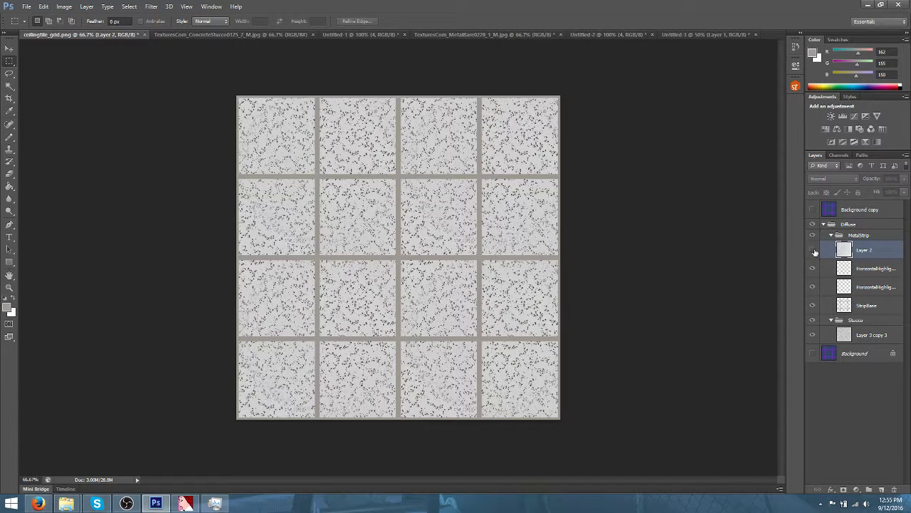
pyautogui.click(814, 251)
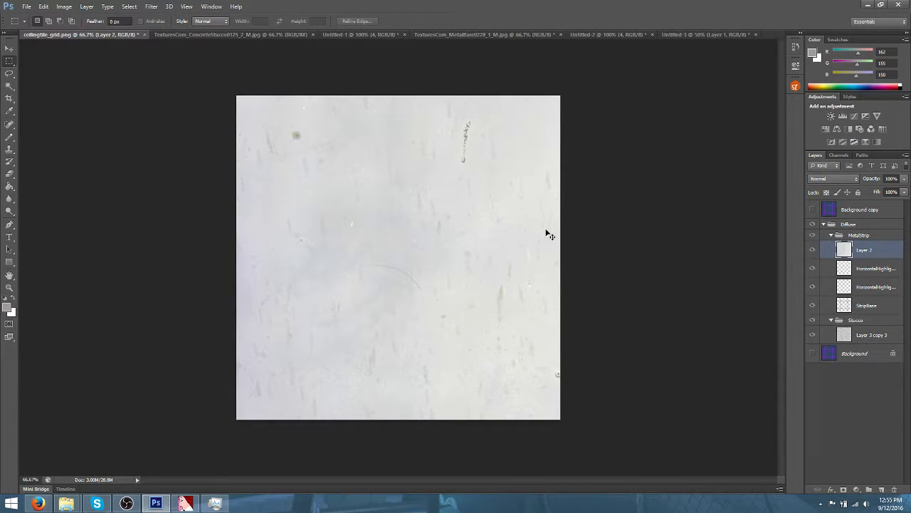
pyautogui.hotkey('ctrl', '+')
pyautogui.click(833, 179)
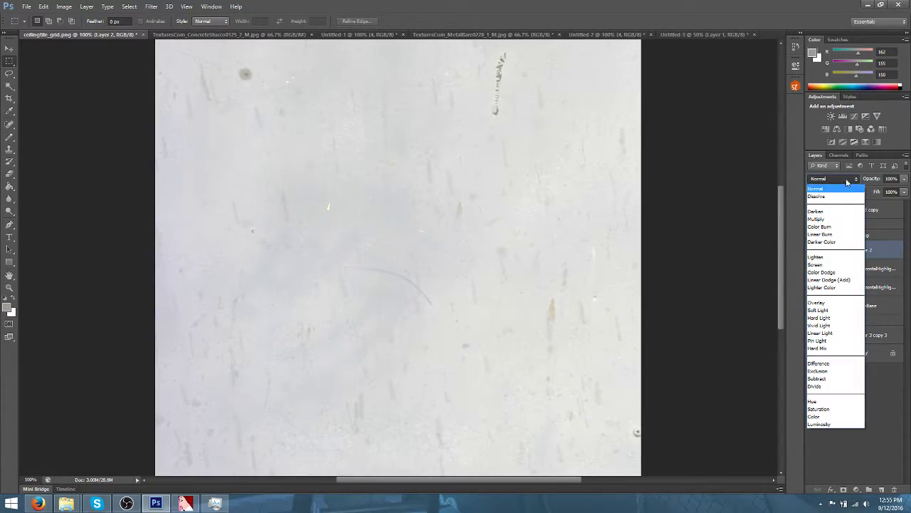
pyautogui.click(837, 218)
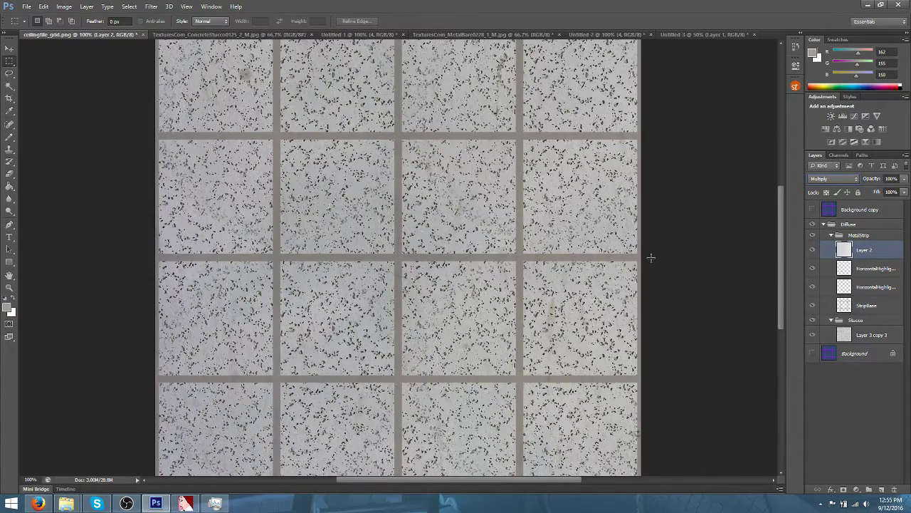
# Examine the multiplied metal texture at the central strip intersection and over the full grid
pyautogui.hotkey('ctrl', '+')
pyautogui.hotkey('ctrl', '+')
pyautogui.hotkey('ctrl', '+')
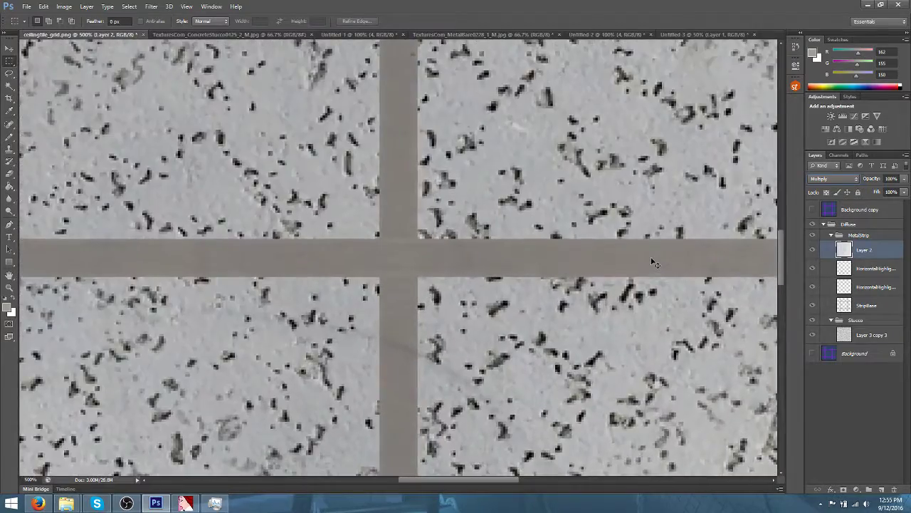
pyautogui.hotkey('ctrl', '-')
pyautogui.hotkey('ctrl', '-')
pyautogui.hotkey('ctrl', '-')
pyautogui.hotkey('ctrl', '-')
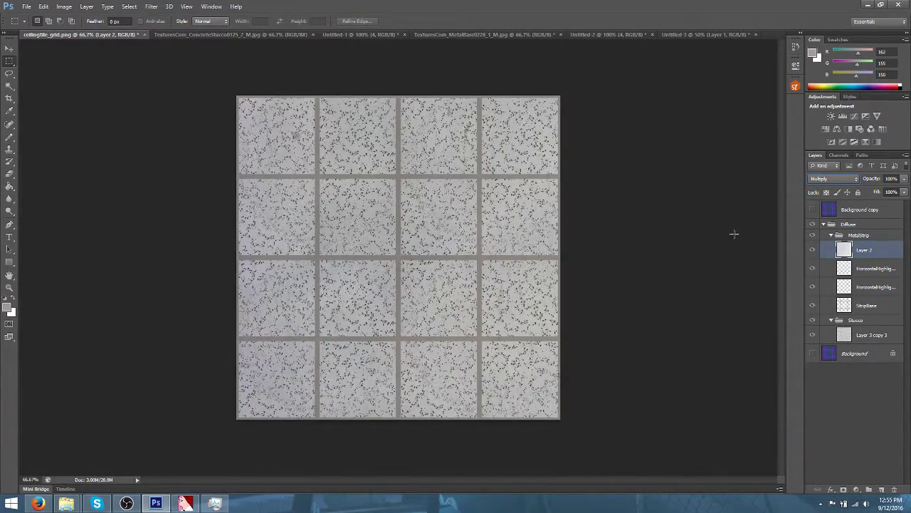
# Show the Background copy color mask, make it the active layer, and switch to the Magic Wand tool
pyautogui.click(812, 209)
pyautogui.click(863, 210)
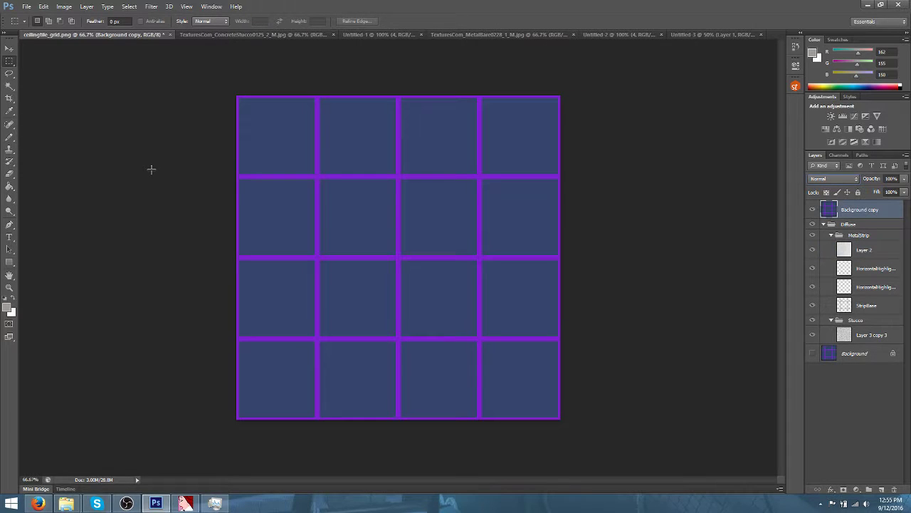
pyautogui.click(9, 86)
pyautogui.click(262, 128)
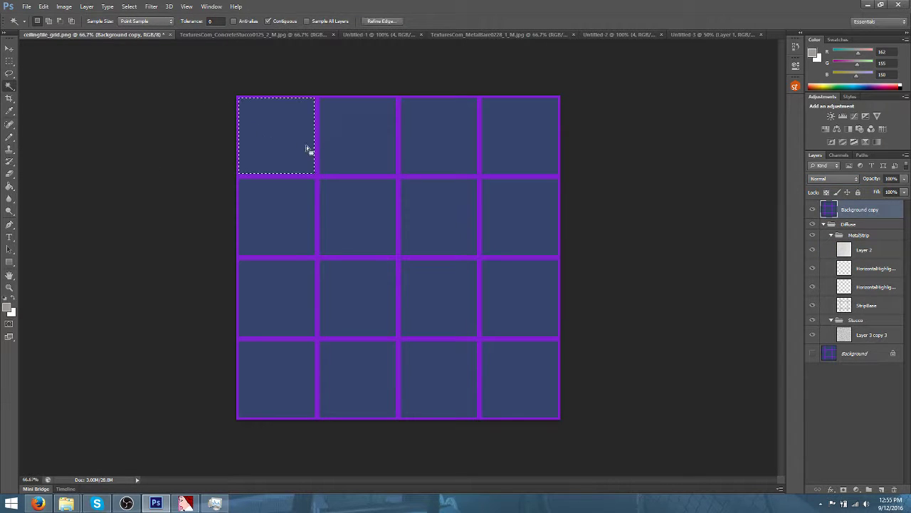
pyautogui.keyDown('shift'); pyautogui.click(360, 139); pyautogui.keyUp('shift')
pyautogui.keyDown('shift'); pyautogui.click(408, 143); pyautogui.keyUp('shift')
pyautogui.keyDown('shift'); pyautogui.click(492, 143); pyautogui.keyUp('shift')
pyautogui.keyDown('shift'); pyautogui.click(513, 208); pyautogui.keyUp('shift')
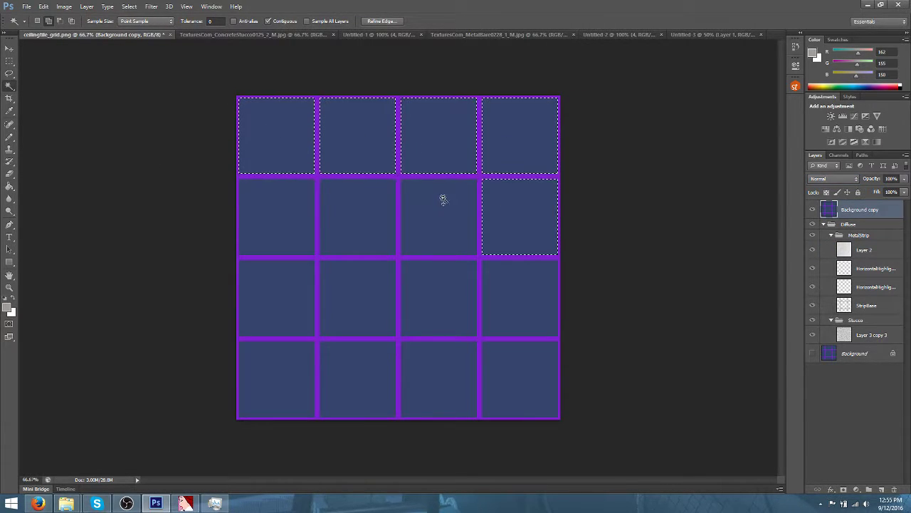
pyautogui.keyDown('shift'); pyautogui.click(439, 197); pyautogui.keyUp('shift')
pyautogui.keyDown('shift'); pyautogui.click(373, 203); pyautogui.keyUp('shift')
pyautogui.keyDown('shift'); pyautogui.click(275, 196); pyautogui.keyUp('shift')
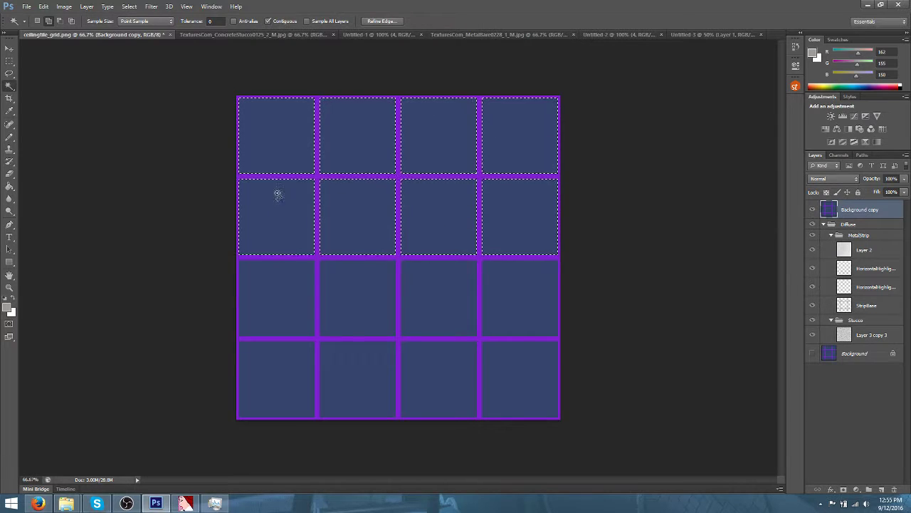
# Select all blue tile areas with Contiguous off, delete them from Layer 2, and hide the Background copy layer
pyautogui.click(269, 21)
pyautogui.click(260, 112)
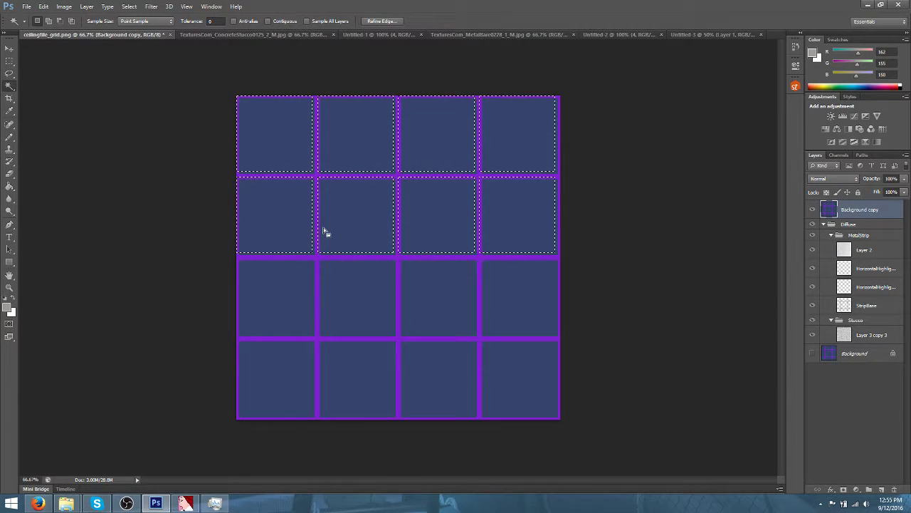
pyautogui.hotkey('ctrl', 'd')
pyautogui.click(269, 221)
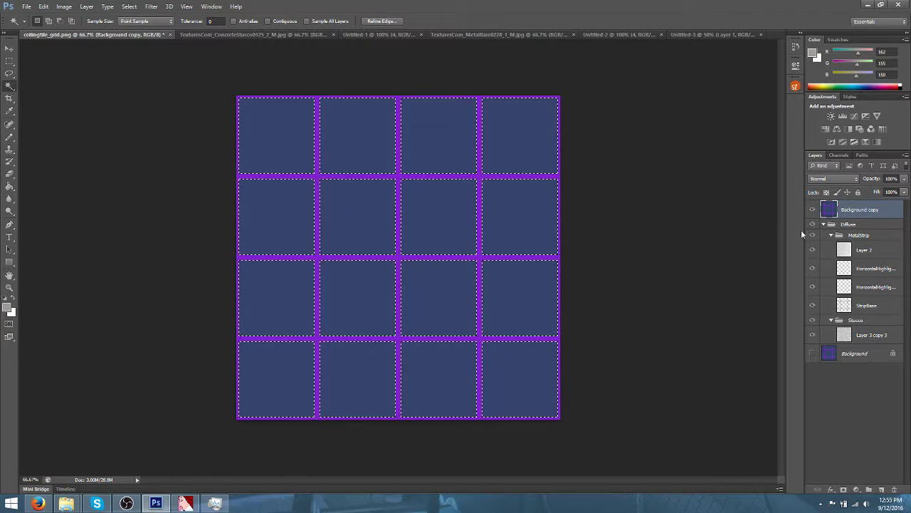
pyautogui.click(870, 254)
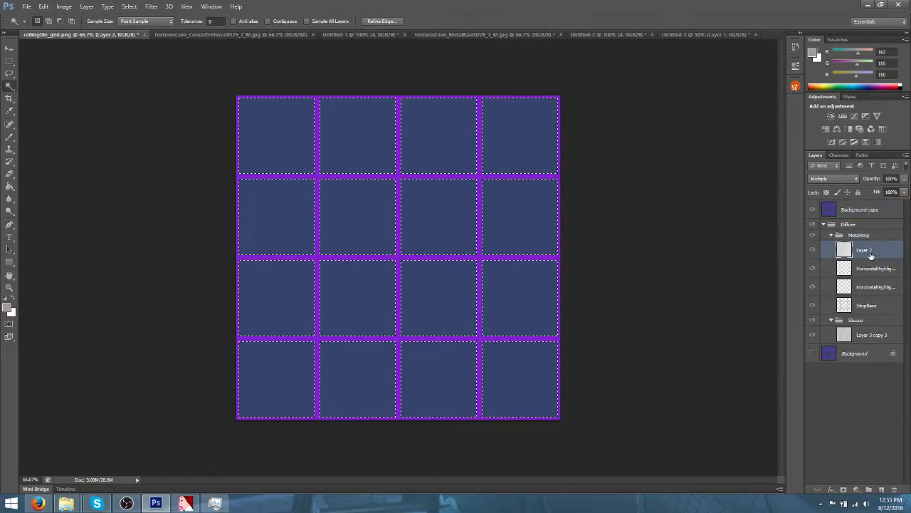
pyautogui.click(813, 209)
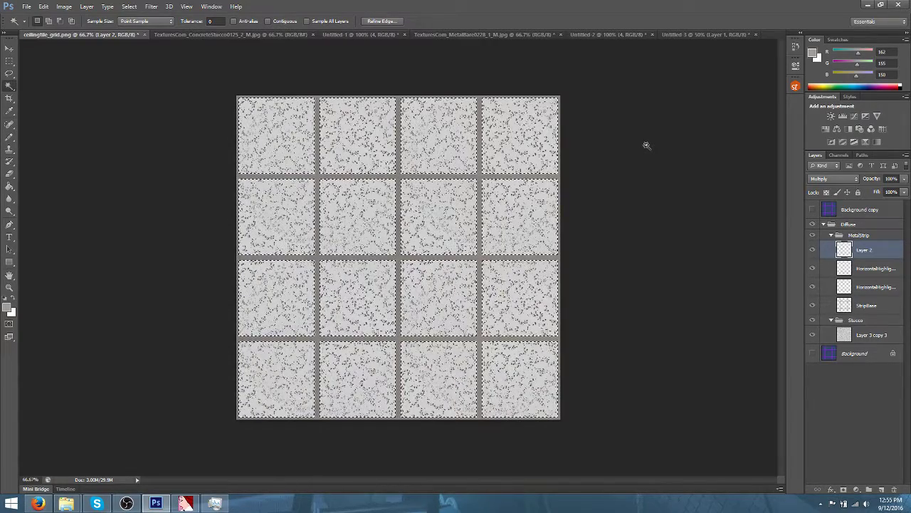
# Clear the selection and examine the metal texture remaining on the strips around the central intersection
pyautogui.hotkey('ctrl', '+')
pyautogui.hotkey('ctrl', '+')
pyautogui.hotkey('ctrl', '+')
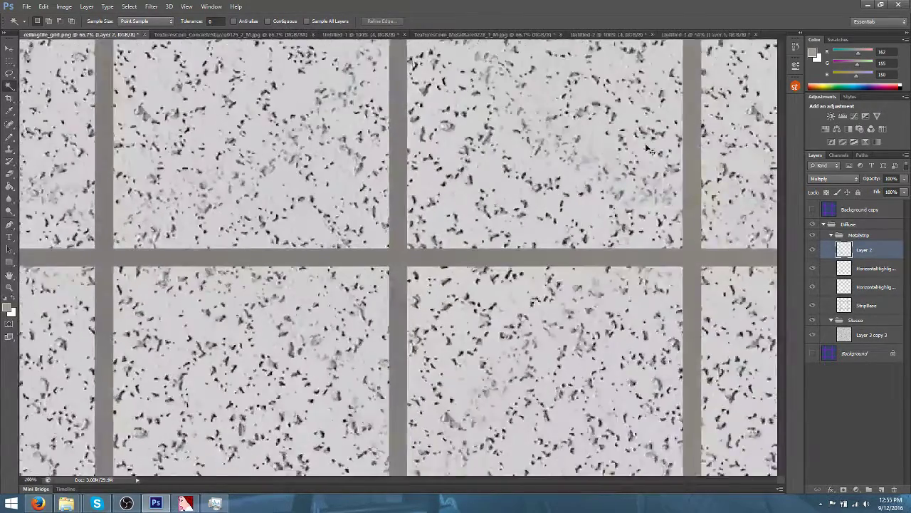
pyautogui.hotkey('ctrl', '+')
pyautogui.hotkey('ctrl', '+')
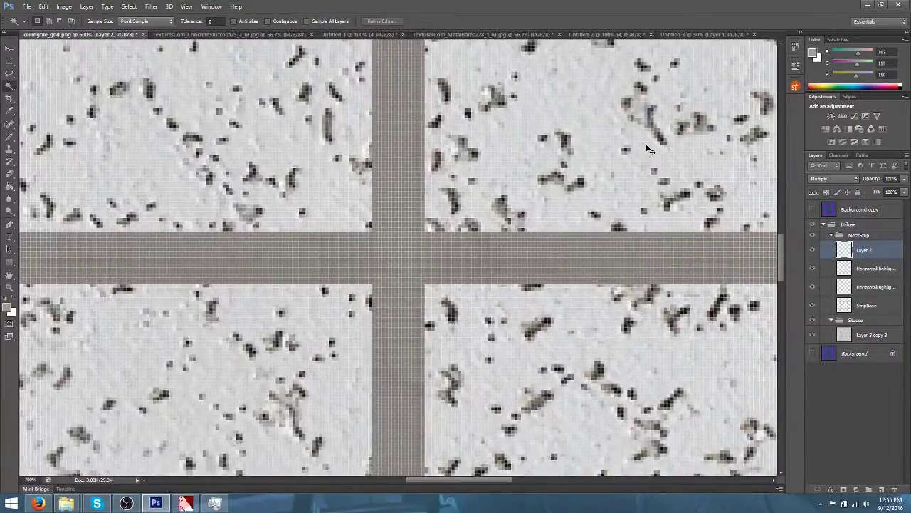
pyautogui.hotkey('ctrl', '-')
pyautogui.hotkey('ctrl', '-')
pyautogui.hotkey('ctrl', '-')
pyautogui.hotkey('ctrl', '-')
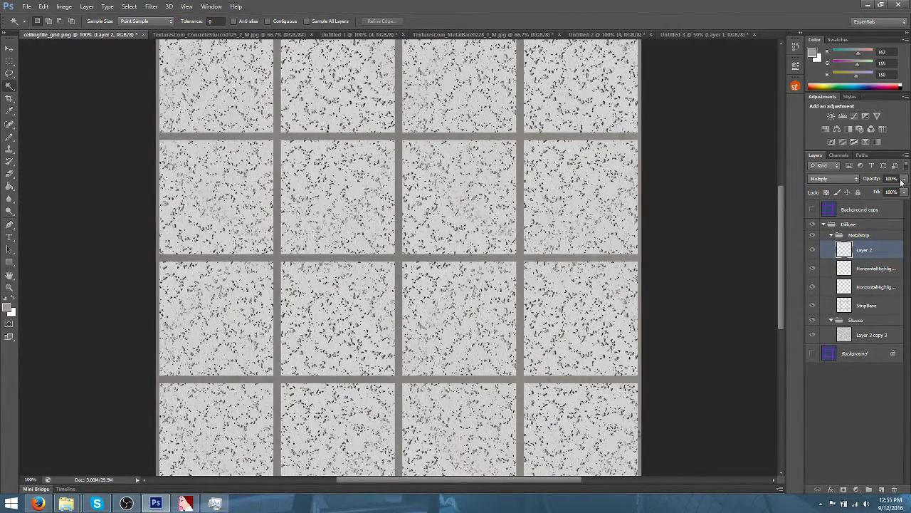
# Reduce the opacity of Layer 2 to 66%, judging the texture strength on the metal strips
pyautogui.click(903, 180)
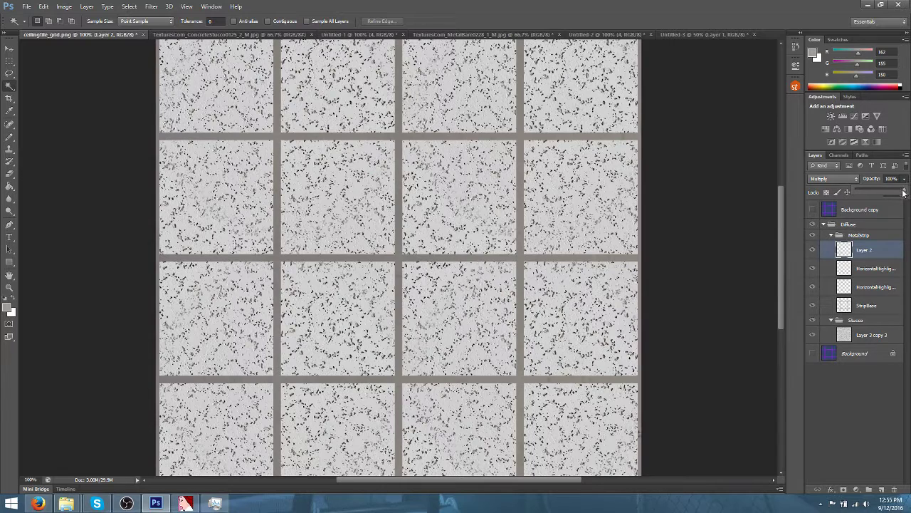
pyautogui.moveTo(903, 192); pyautogui.dragTo(875, 190)
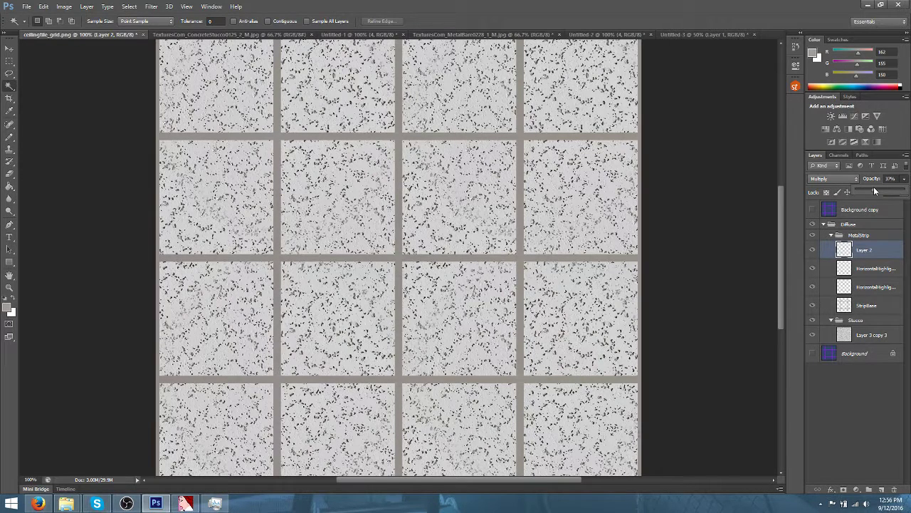
pyautogui.click(483, 7)
pyautogui.hotkey('ctrl', '+')
pyautogui.hotkey('ctrl', '+')
pyautogui.hotkey('ctrl', '+')
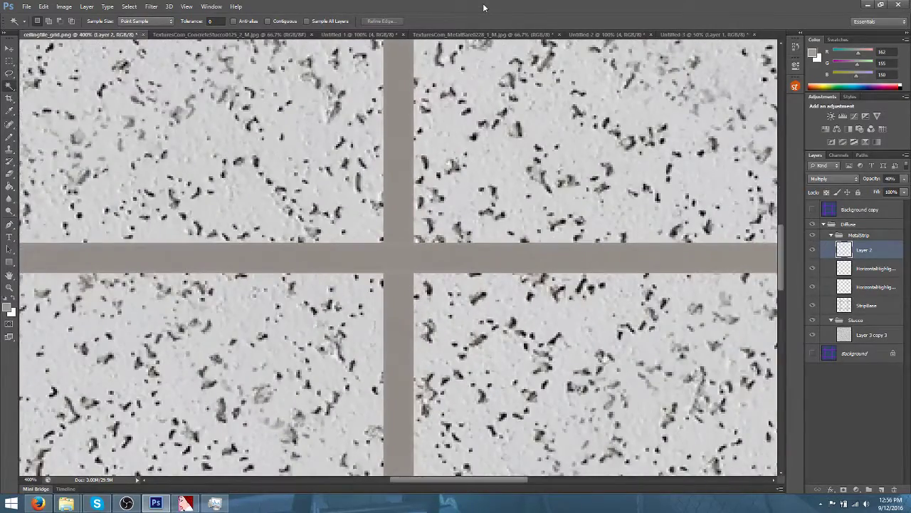
pyautogui.click(903, 179)
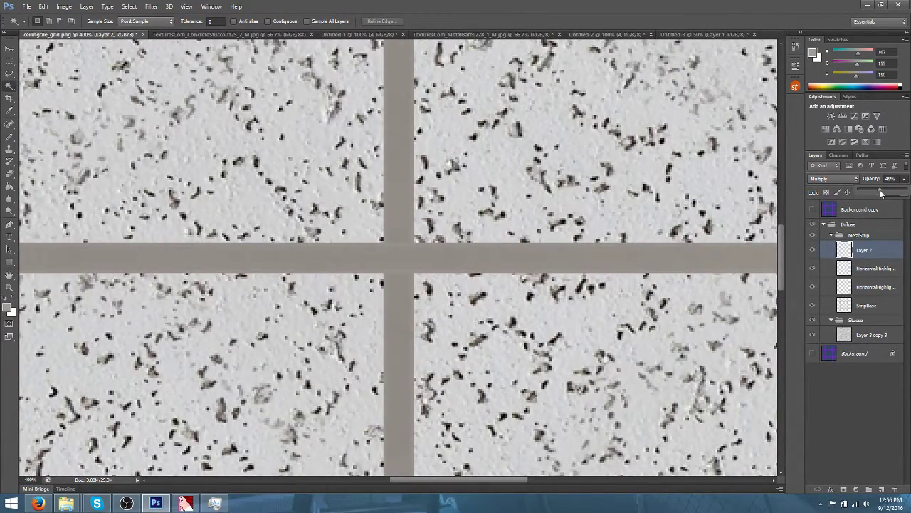
pyautogui.moveTo(885, 193)
pyautogui.mouseDown()
pyautogui.moveTo(901, 192)
pyautogui.moveTo(865, 193)
pyautogui.moveTo(885, 195)
pyautogui.mouseUp()
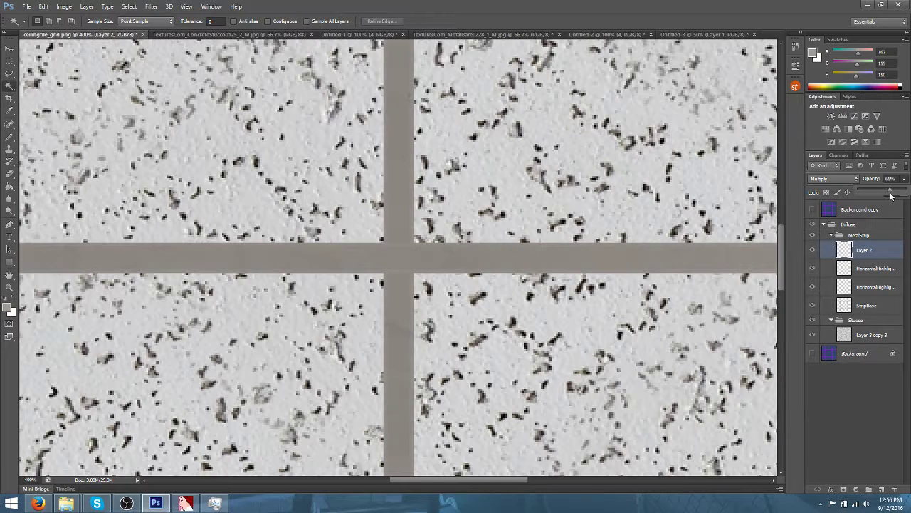
pyautogui.click(476, 6)
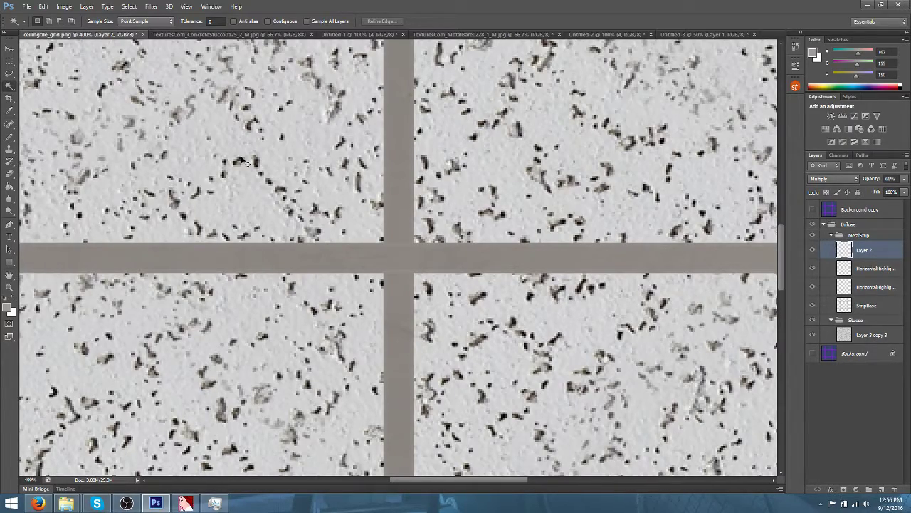
pyautogui.scroll(-5, 246, 163)
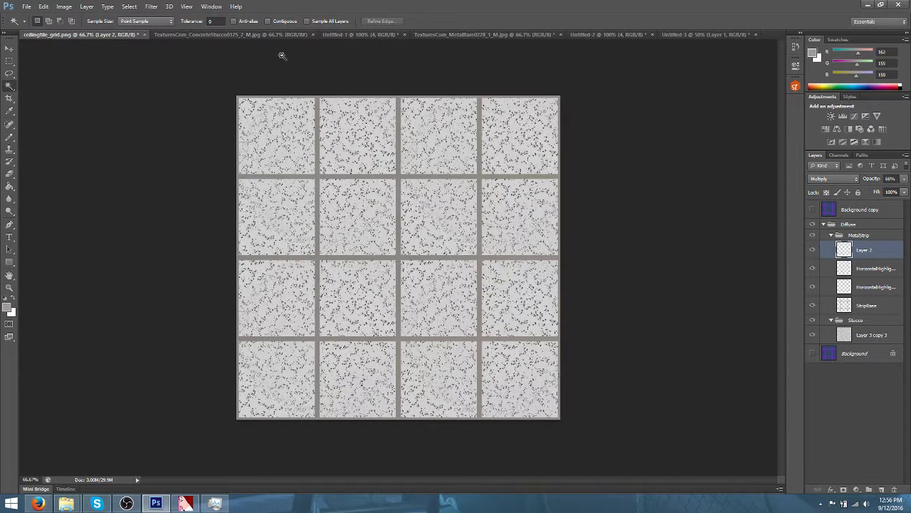
pyautogui.click(183, 7)
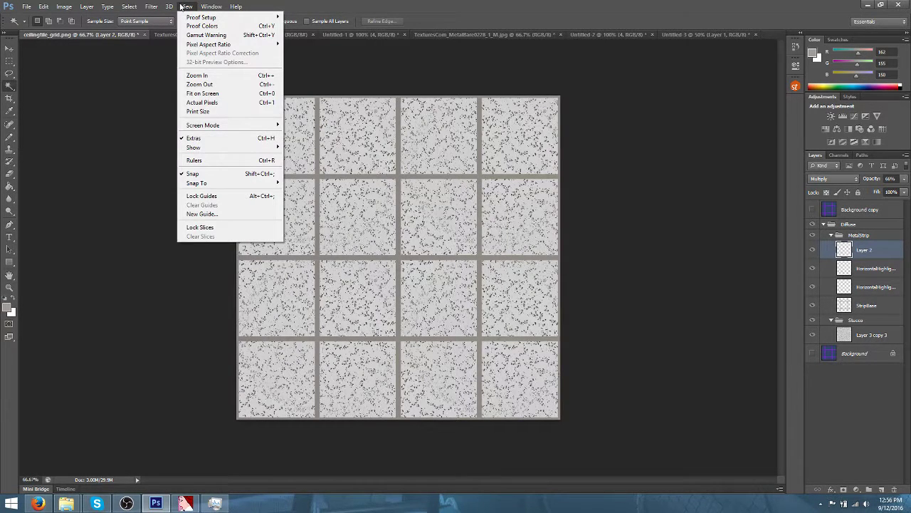
pyautogui.moveTo(203, 6)
pyautogui.moveTo(156, 6)
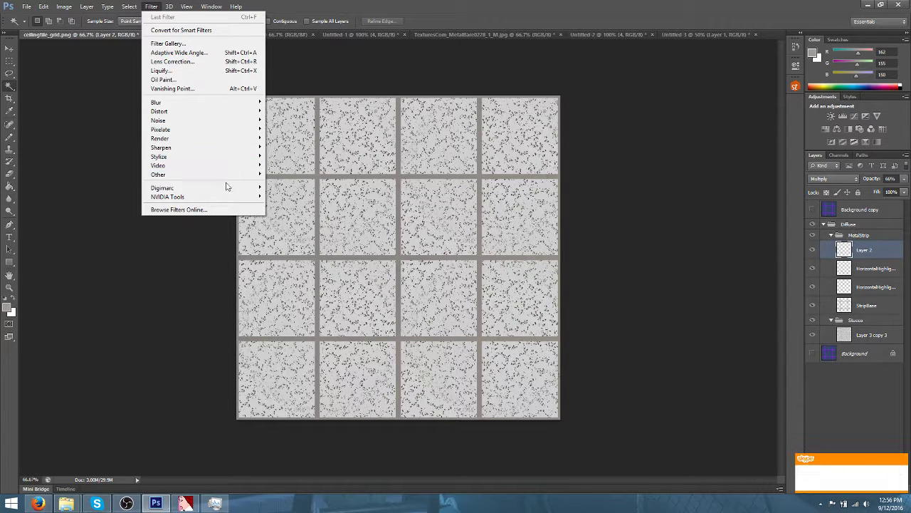
pyautogui.moveTo(226, 188)
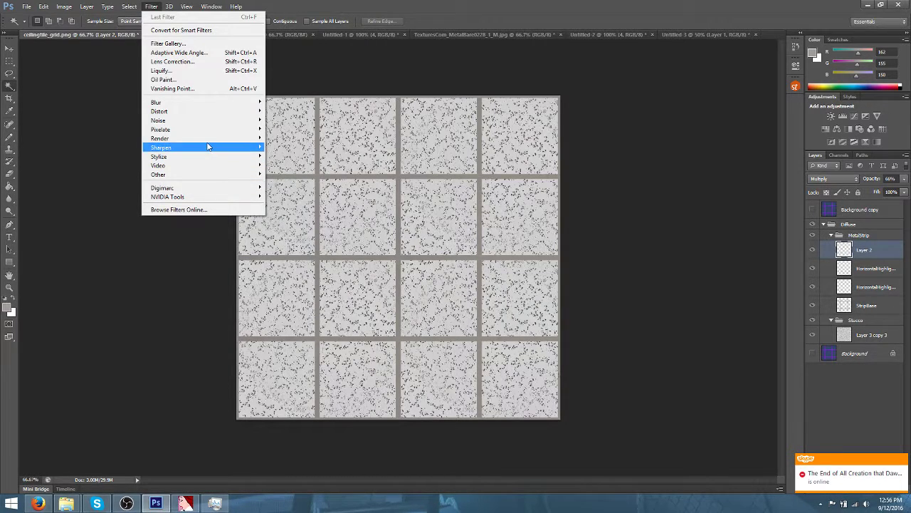
pyautogui.click(430, 5)
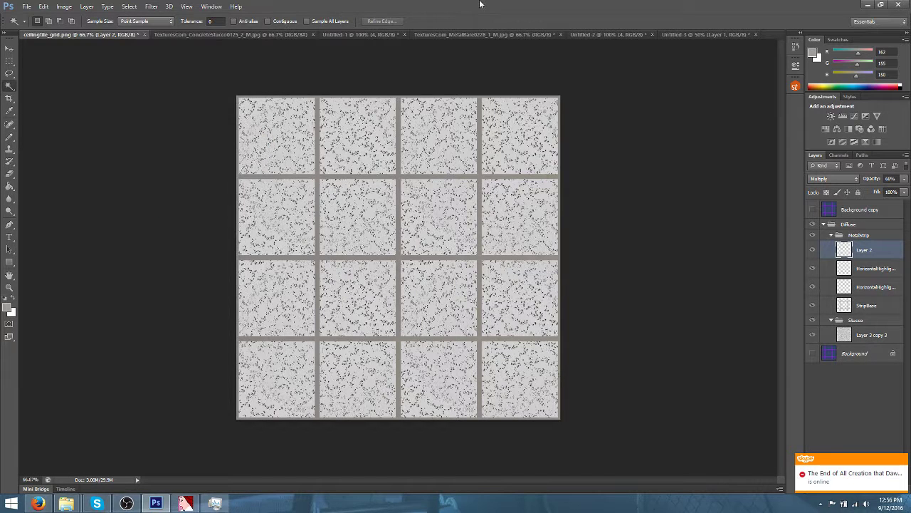
# Try generating a tiled pattern from Layer 2 with the Seamless Textures extension and inspect the result on the strips
pyautogui.click(795, 86)
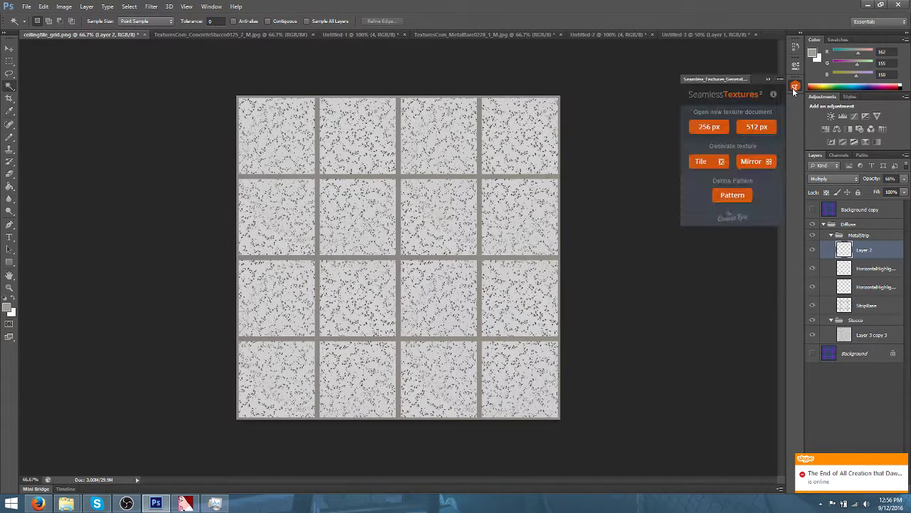
pyautogui.click(708, 164)
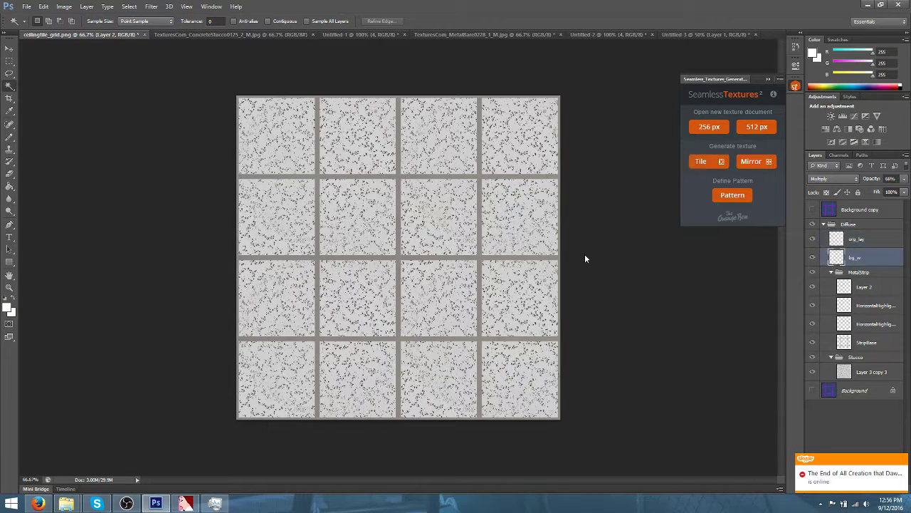
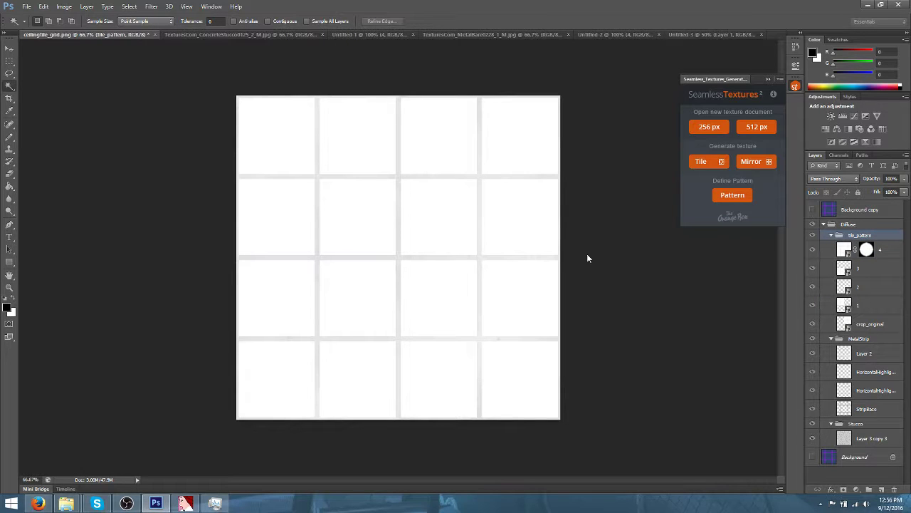
pyautogui.scroll(5, 588, 259)
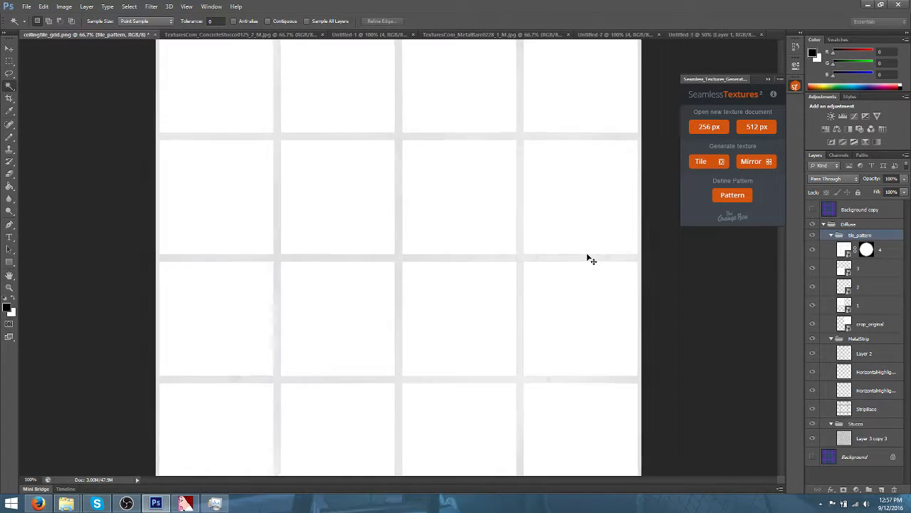
pyautogui.scroll(-3, 588, 258)
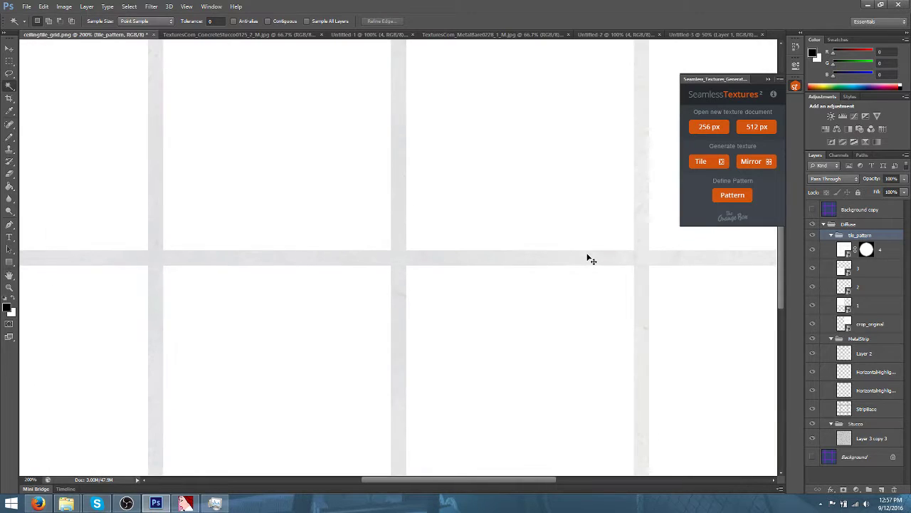
pyautogui.scroll(3, 588, 258)
pyautogui.scroll(1, 588, 258)
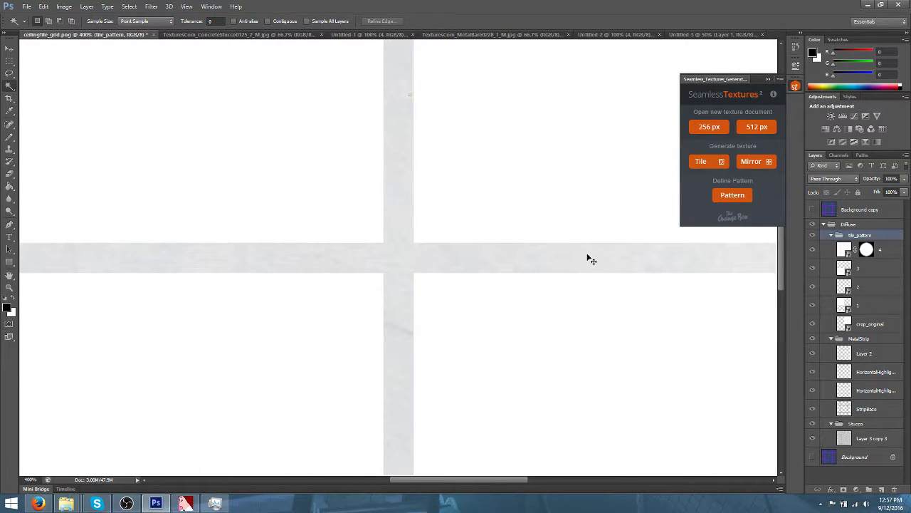
pyautogui.scroll(-4, 588, 258)
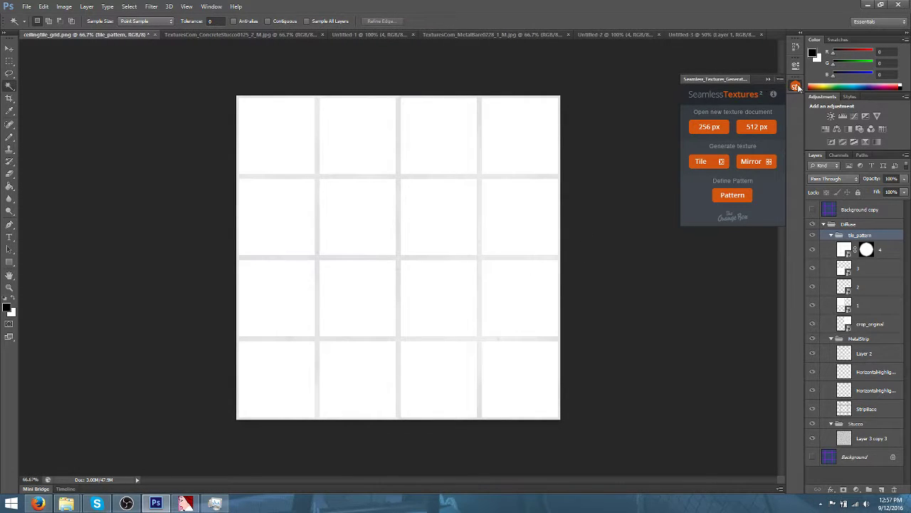
pyautogui.click(796, 86)
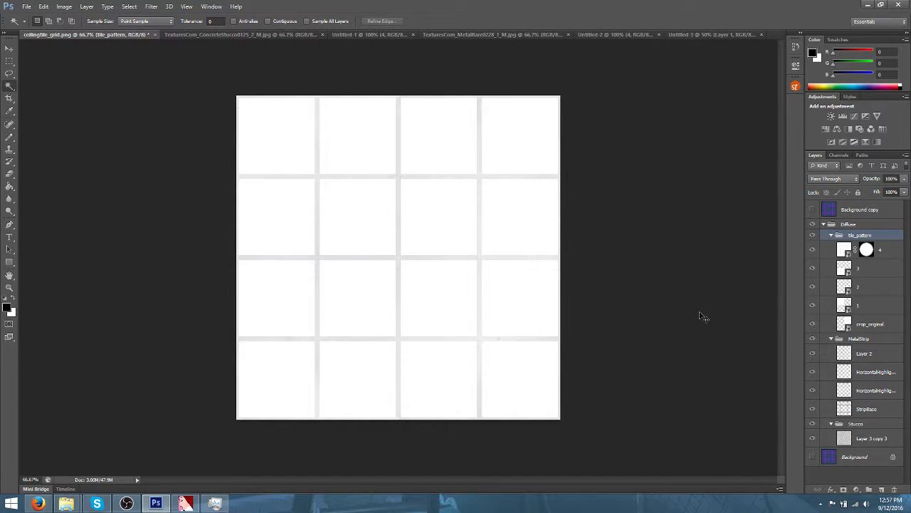
# Step back through the pattern generation and delete the leftover new_pattern group
pyautogui.hotkey('ctrl', 'alt', 'z')
pyautogui.hotkey('ctrl', 'alt', 'z')
pyautogui.hotkey('ctrl', 'alt', 'z')
pyautogui.hotkey('ctrl', 'alt', 'z')
pyautogui.hotkey('ctrl', 'alt', 'z')
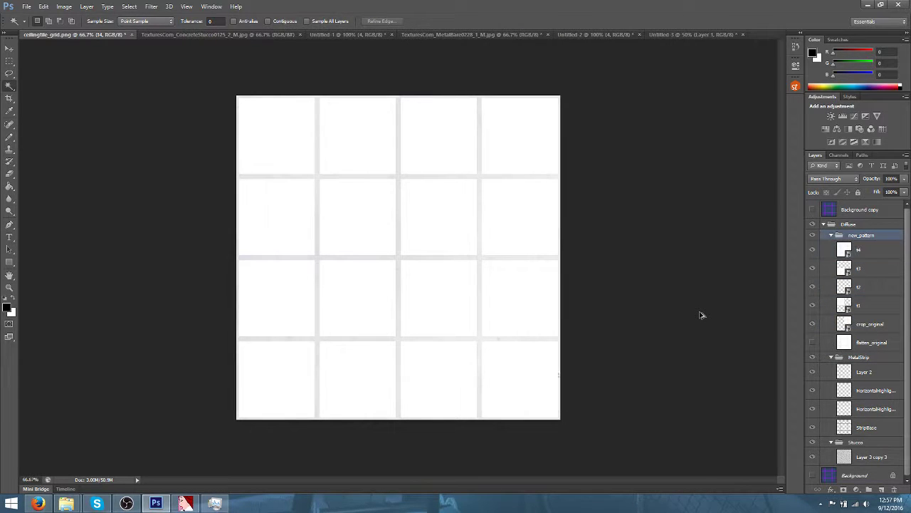
pyautogui.hotkey('ctrl', 'alt', 'z')
pyautogui.hotkey('ctrl', 'alt', 'z')
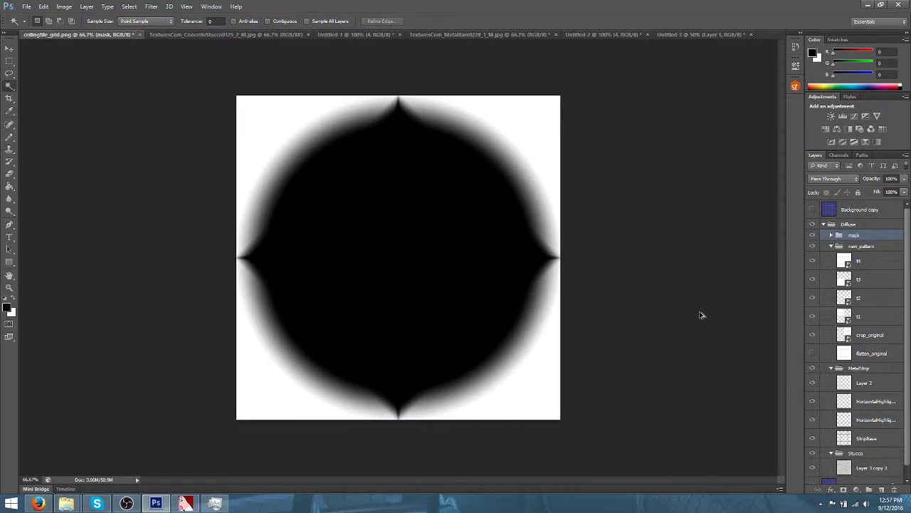
pyautogui.hotkey('ctrl', 'alt', 'z')
pyautogui.hotkey('ctrl', 'alt', 'z')
pyautogui.hotkey('ctrl', 'alt', 'z')
pyautogui.hotkey('ctrl', 'alt', 'z')
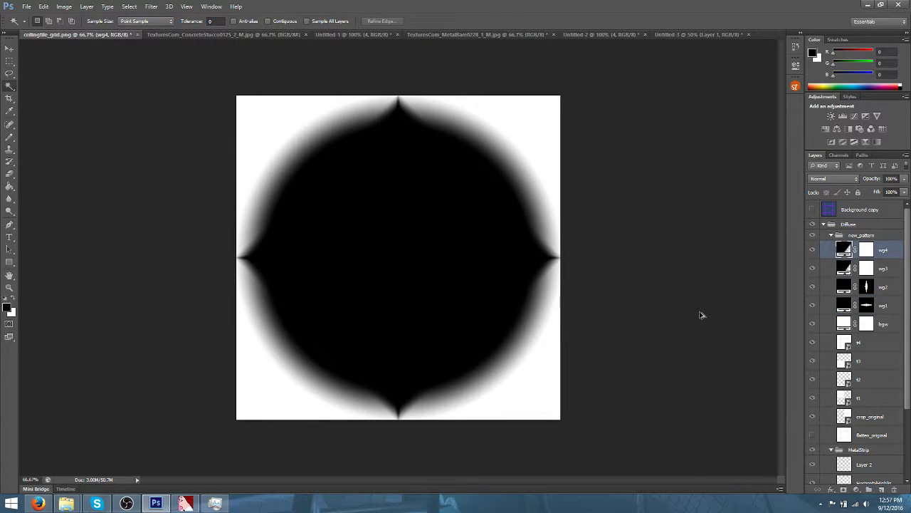
pyautogui.hotkey('ctrl', 'alt', 'z')
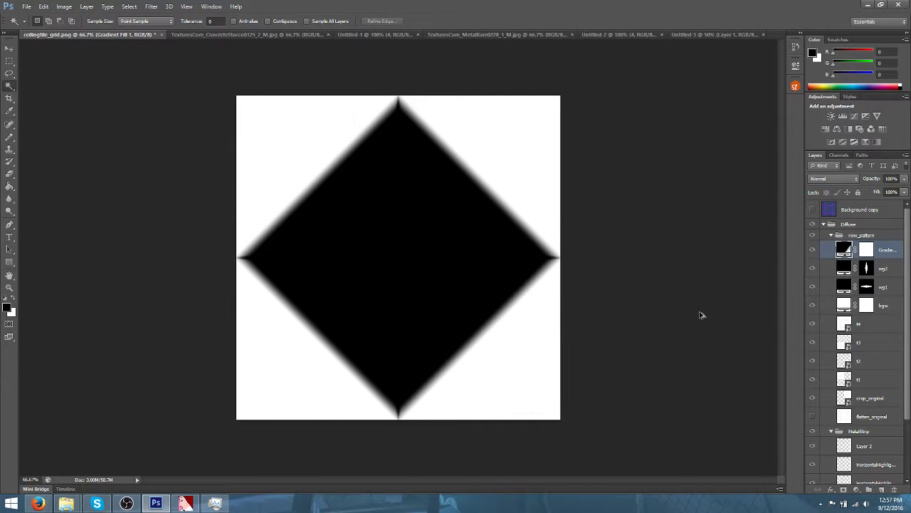
pyautogui.click(862, 236)
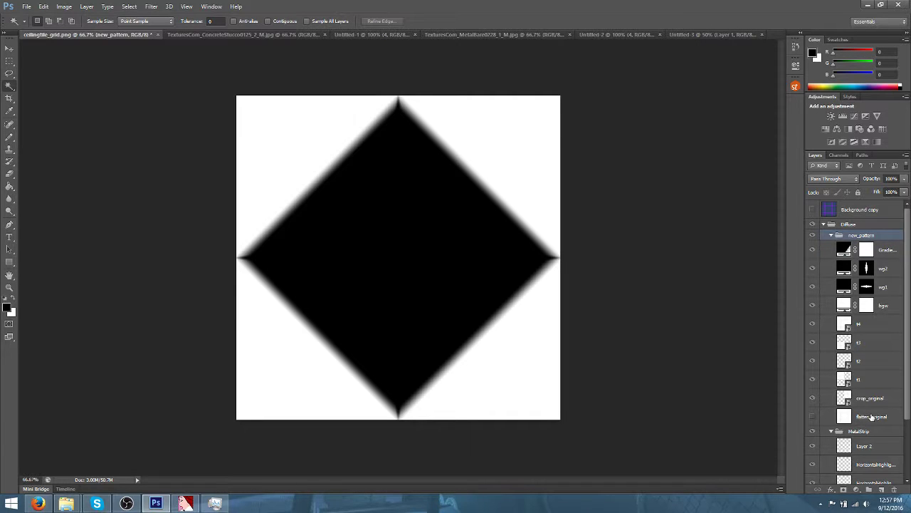
pyautogui.press('Delete')
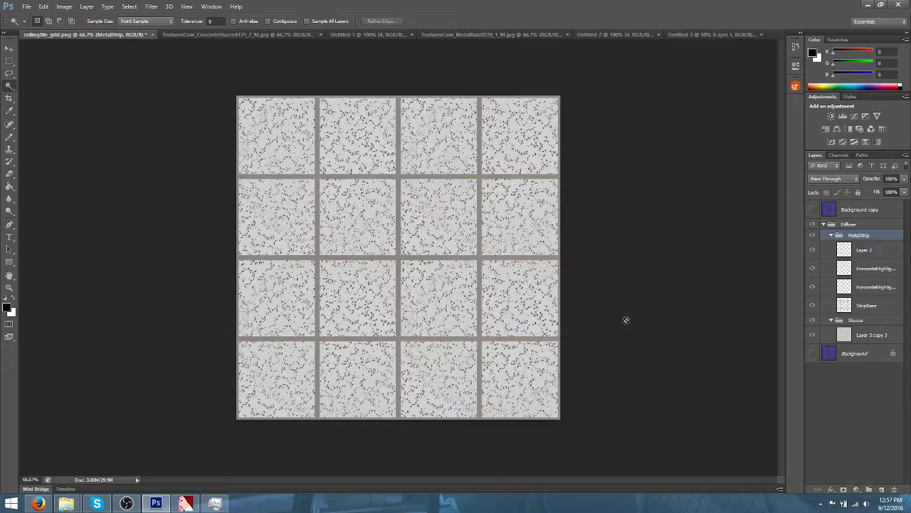
# Compare the metal strips with Layer 2 hidden and shown, and delete Layer 2 from the MetalStrip group
pyautogui.scroll(4, 626, 319)
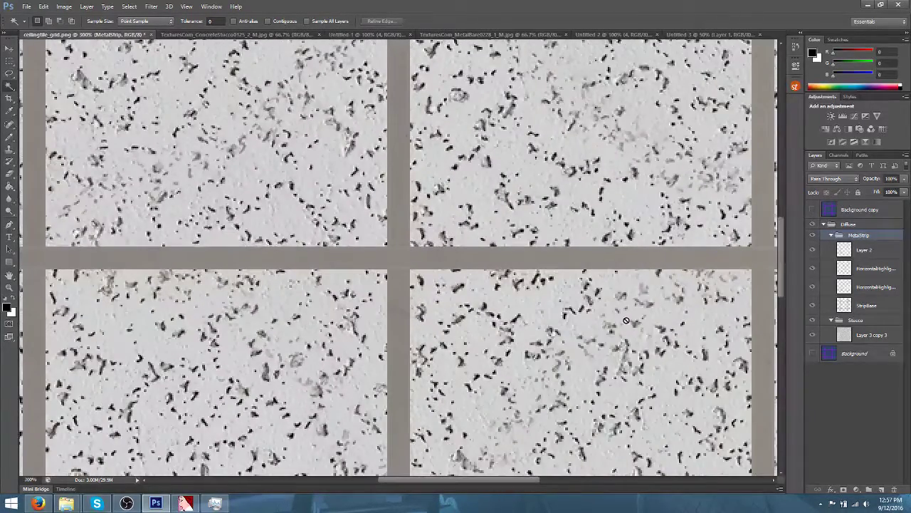
pyautogui.click(813, 250)
pyautogui.click(812, 249)
pyautogui.click(872, 250)
pyautogui.press('Delete')
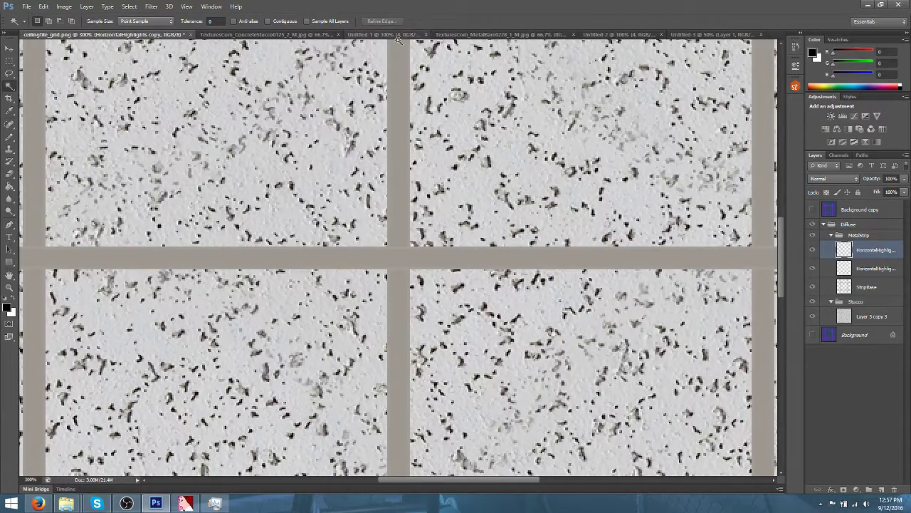
# Look through the open reference documents and switch to the TexturesCom_MetalBare0228_1_M.jpg metal texture
pyautogui.click(628, 34)
pyautogui.click(702, 34)
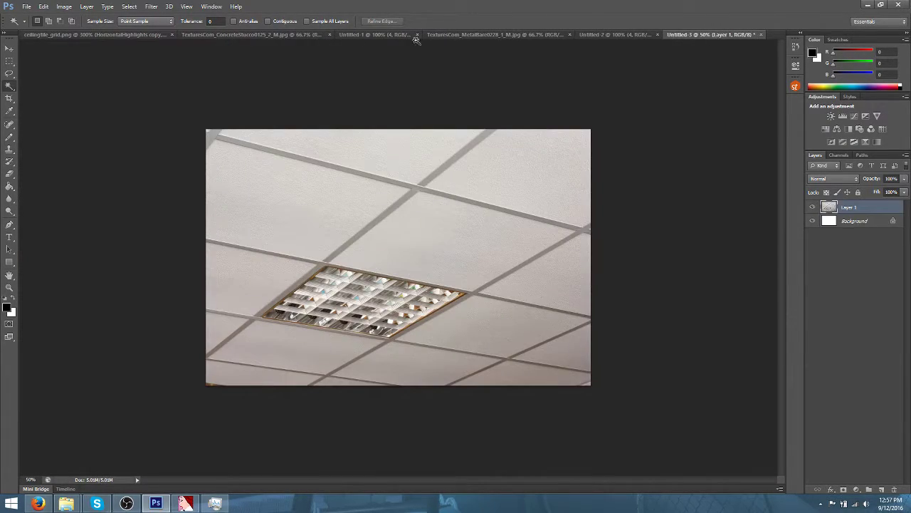
pyautogui.click(410, 34)
pyautogui.click(205, 34)
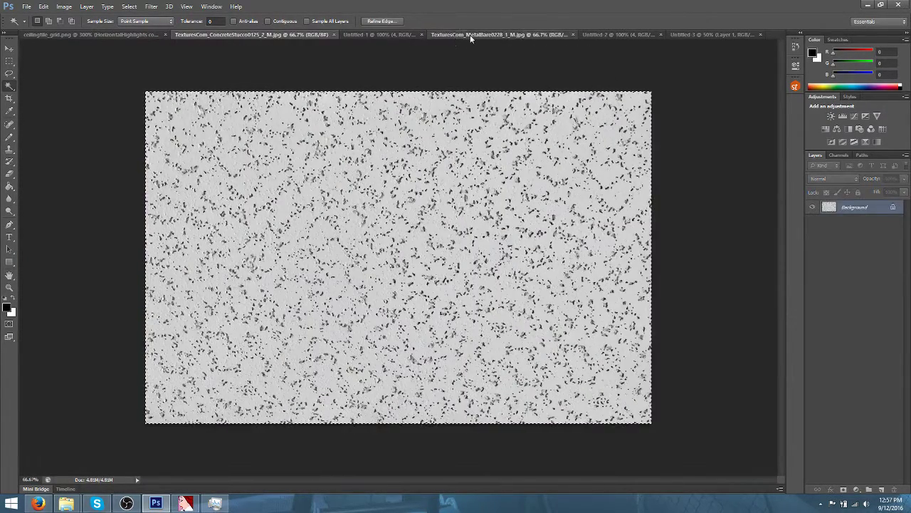
pyautogui.click(470, 34)
pyautogui.hotkey('ctrl', '-')
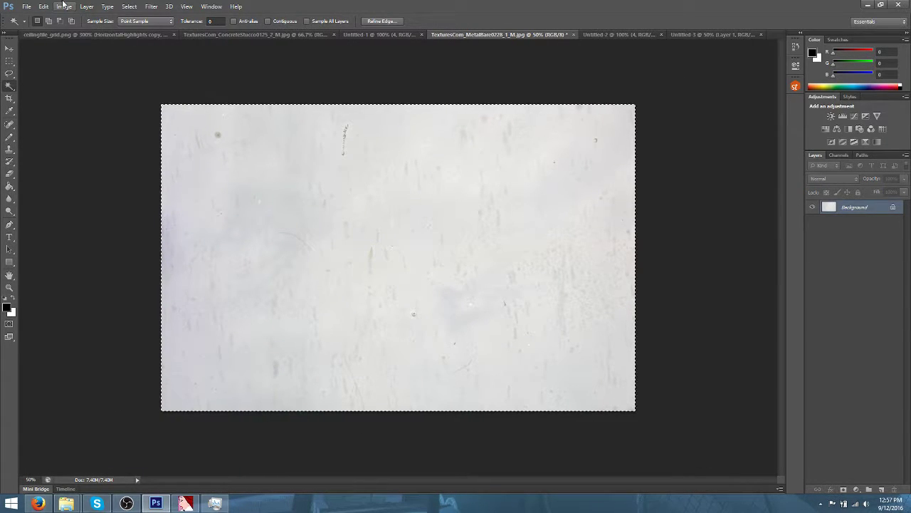
# Strengthen the metal texture's contrast with Levels, setting the black input to 67 and the midtone to 1.00
pyautogui.click(83, 5)
pyautogui.click(83, 5)
pyautogui.click(52, 6)
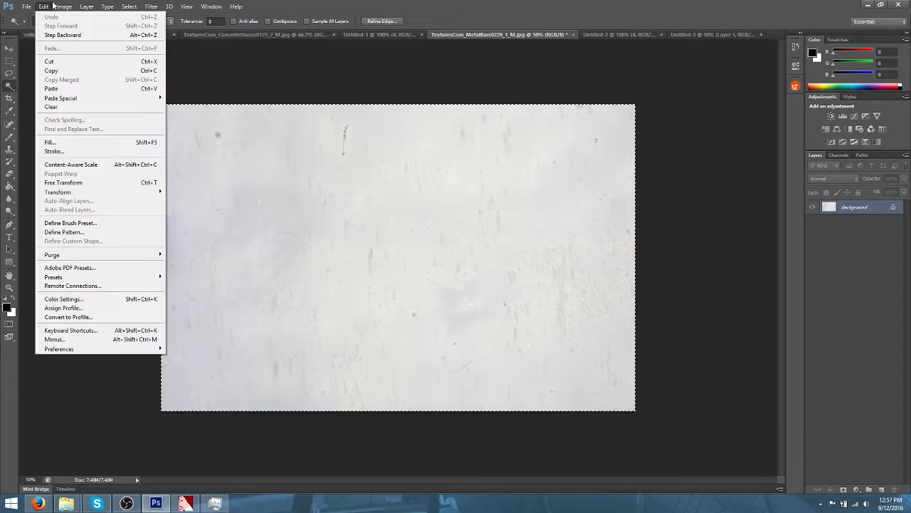
pyautogui.moveTo(60, 6)
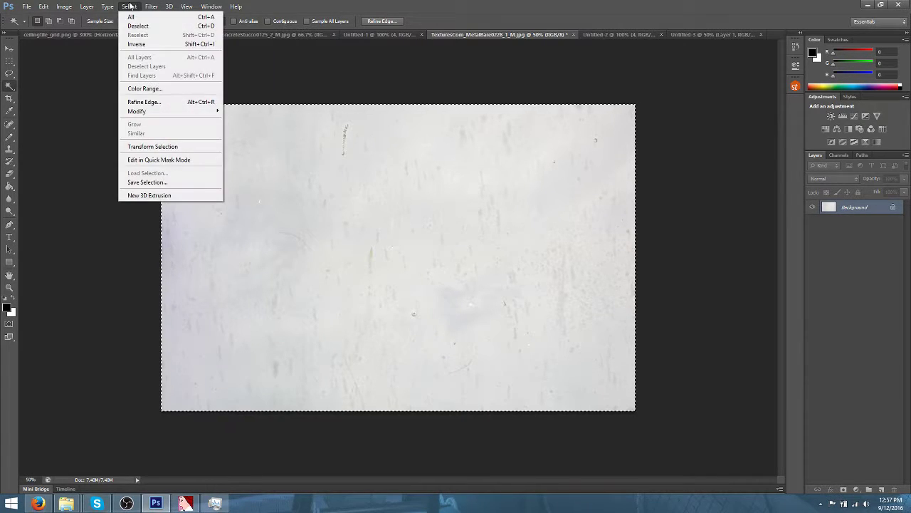
pyautogui.moveTo(92, 6)
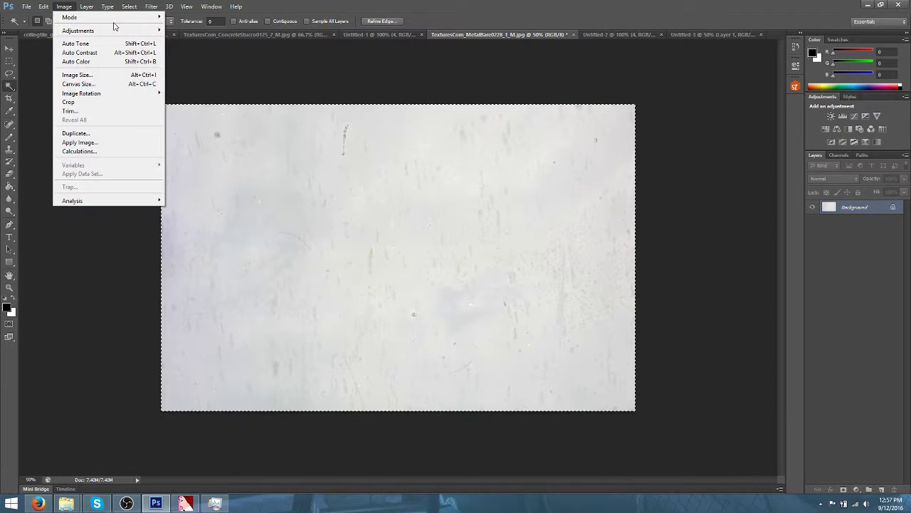
pyautogui.moveTo(136, 31)
pyautogui.click(184, 40)
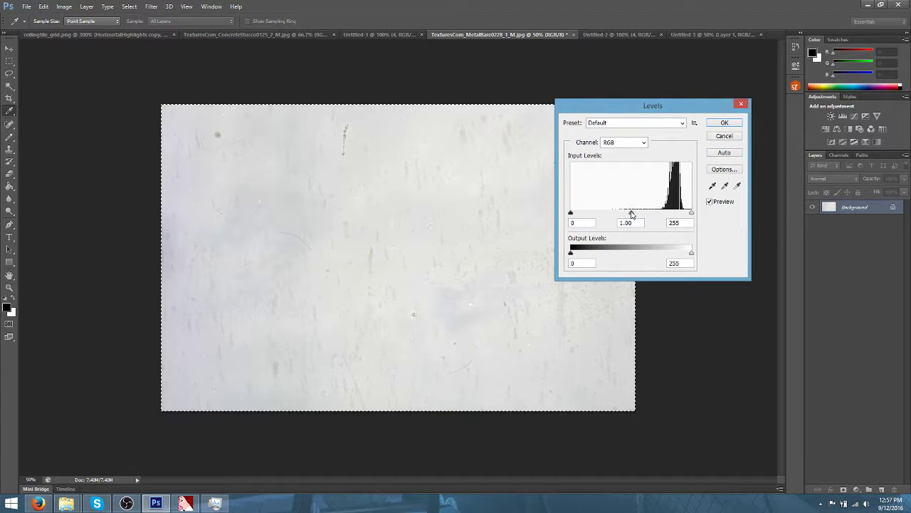
pyautogui.moveTo(635, 213); pyautogui.dragTo(663, 213)
pyautogui.moveTo(570, 214); pyautogui.dragTo(602, 213)
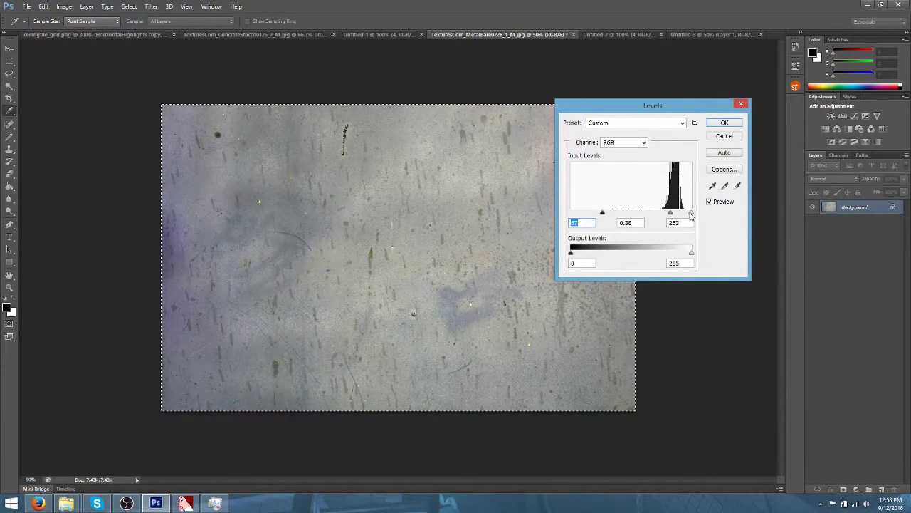
pyautogui.moveTo(690, 213); pyautogui.dragTo(647, 218)
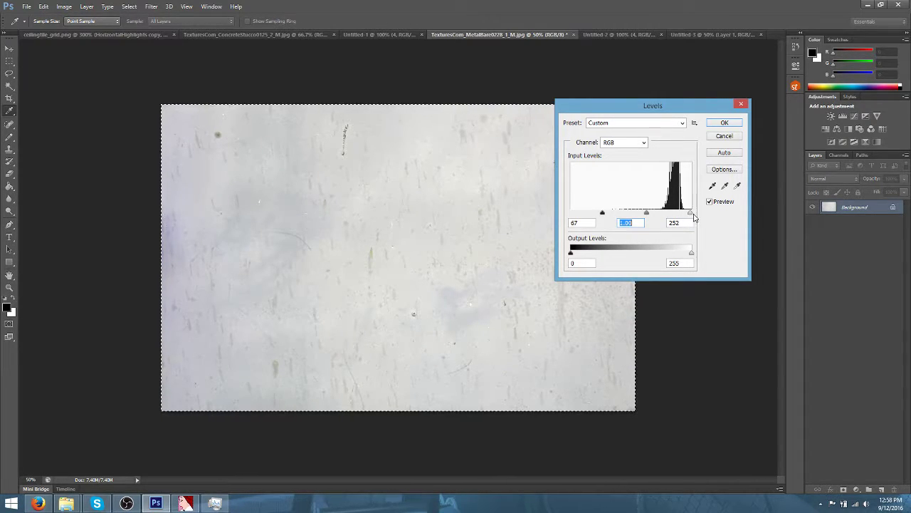
pyautogui.moveTo(691, 213)
pyautogui.mouseDown()
pyautogui.moveTo(680, 213)
pyautogui.moveTo(696, 214)
pyautogui.mouseUp()
pyautogui.click(724, 124)
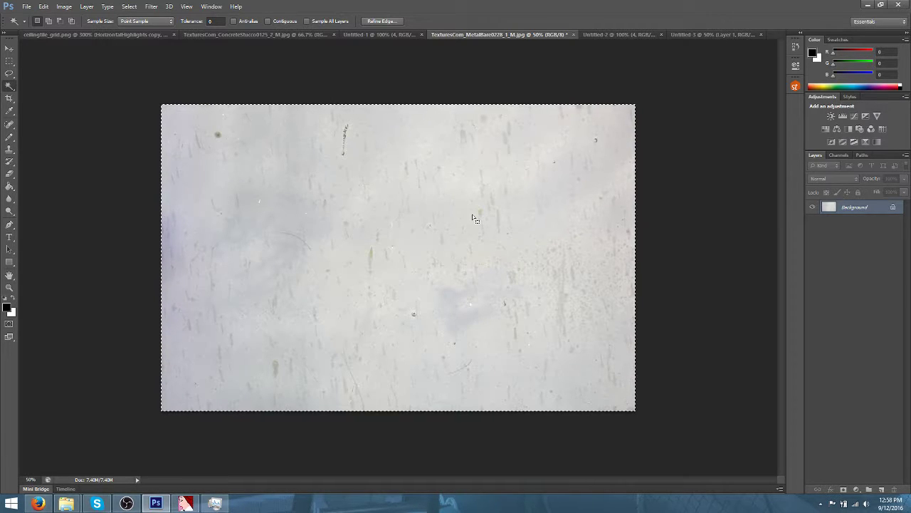
# Paste the adjusted metal texture into ceilingtile_grid.png above the highlight layers of the MetalStrip group
pyautogui.click(79, 34)
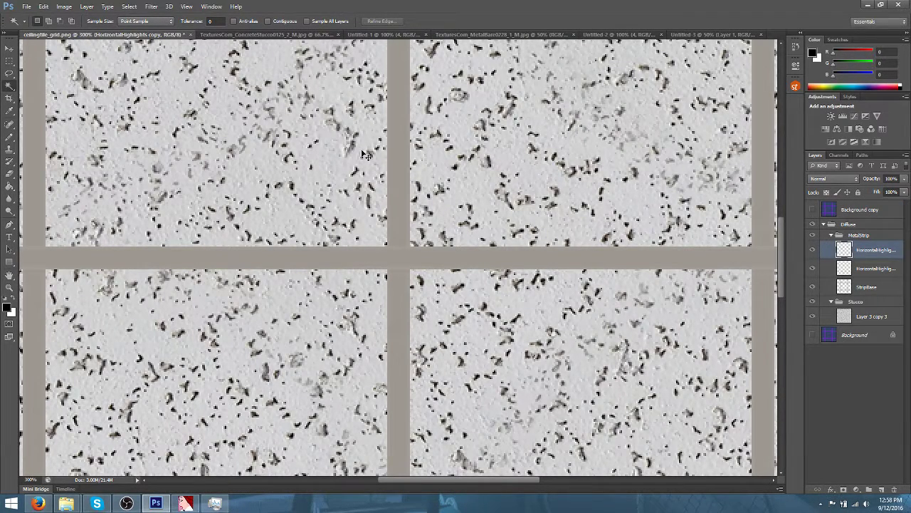
pyautogui.hotkey('ctrl', 'v')
pyautogui.hotkey('ctrl', '-')
pyautogui.hotkey('ctrl', '-')
pyautogui.hotkey('ctrl', '-')
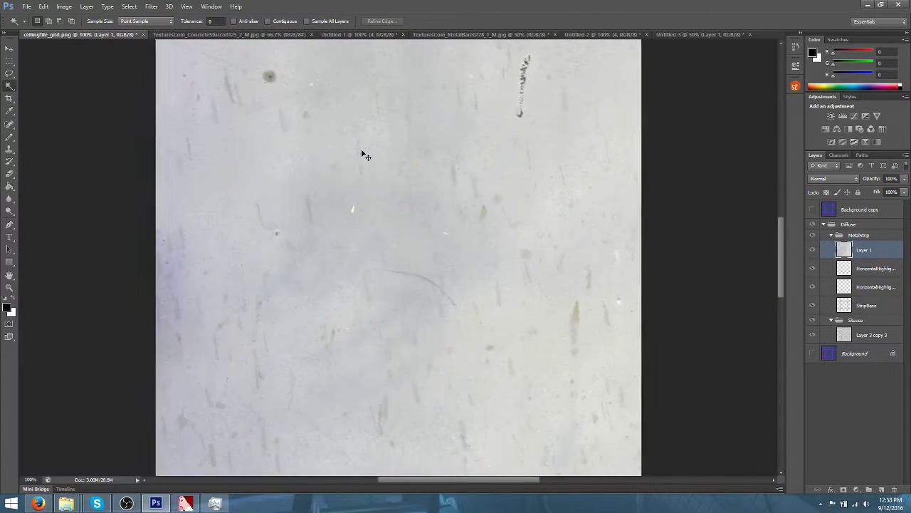
# Desaturate the pasted metal texture layer
pyautogui.click(64, 6)
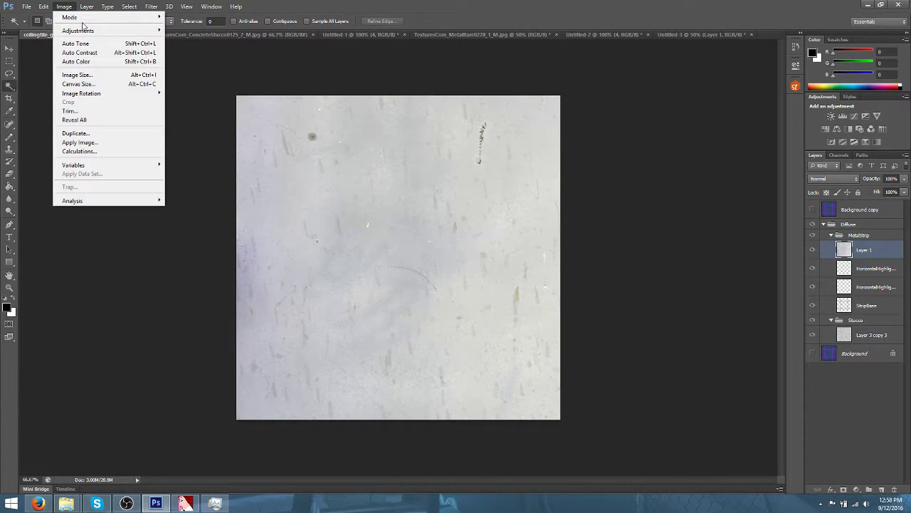
pyautogui.moveTo(107, 31)
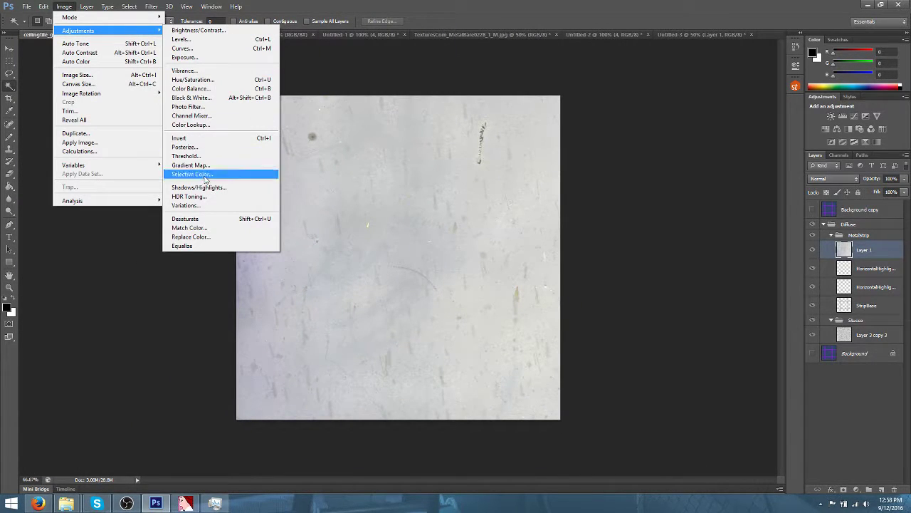
pyautogui.click(186, 219)
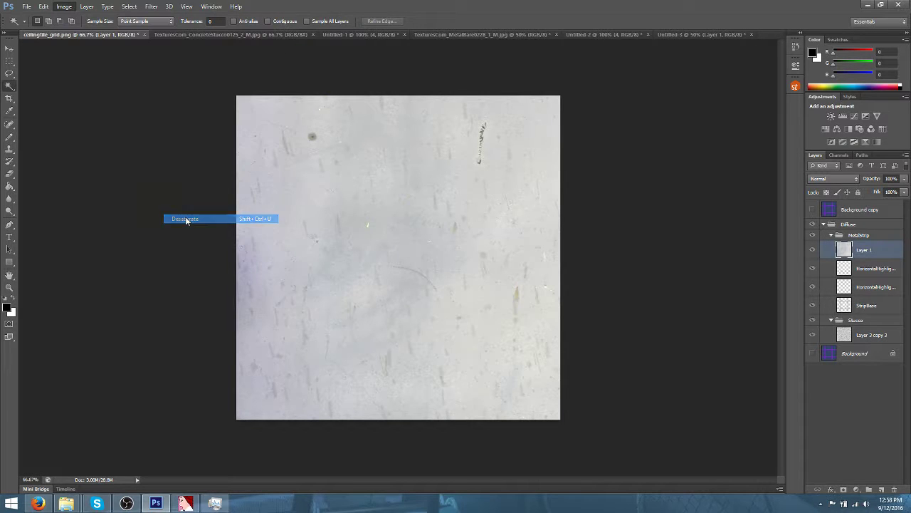
# Crop the image to the full canvas bounds to trim the metal texture's overhang, and clear the selection
pyautogui.hotkey('ctrl', '+')
pyautogui.hotkey('ctrl', '+')
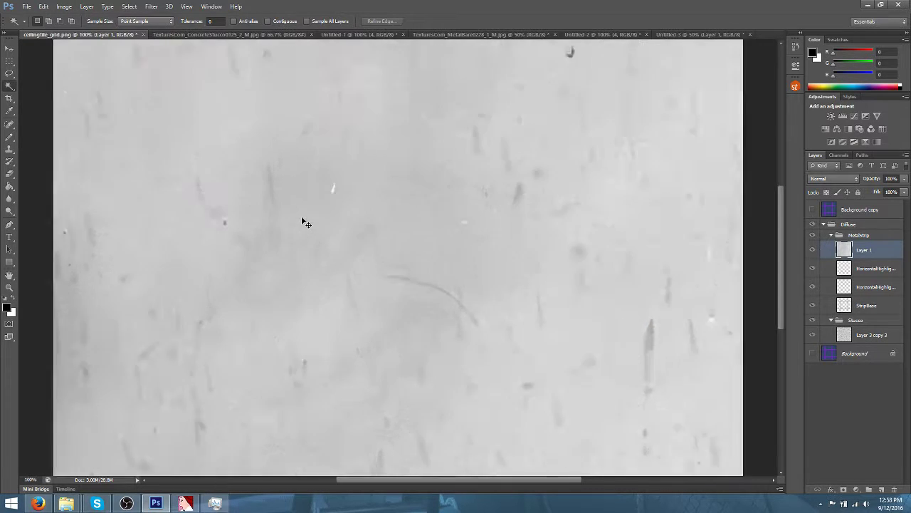
pyautogui.hotkey('ctrl', '-')
pyautogui.hotkey('ctrl', '-')
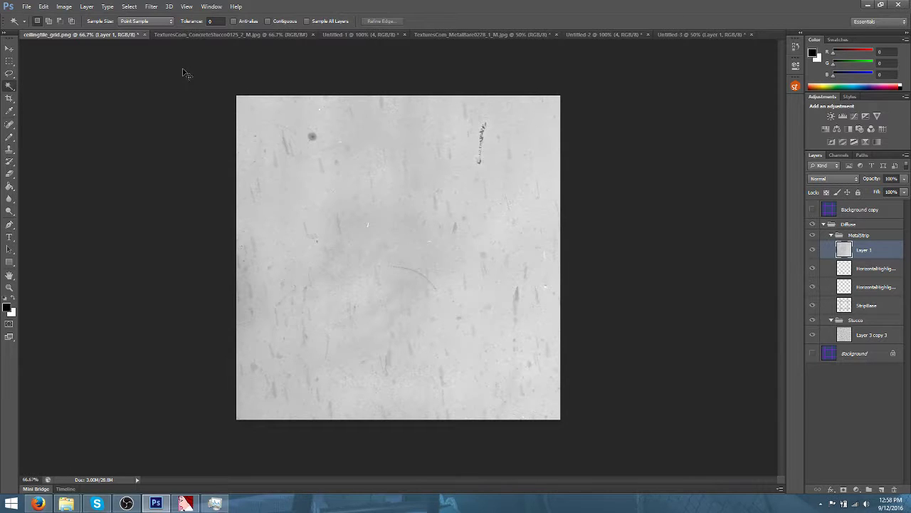
pyautogui.hotkey('ctrl', 'a')
pyautogui.click(84, 7)
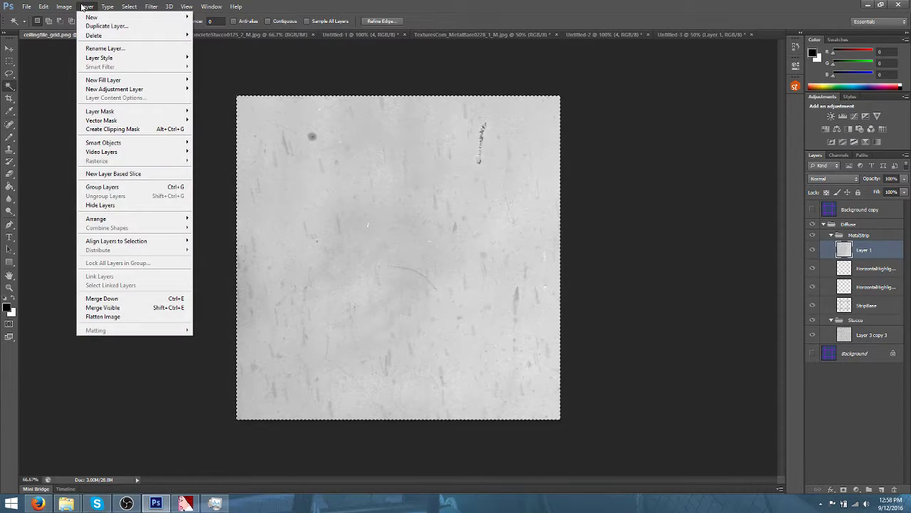
pyautogui.click(83, 7)
pyautogui.click(64, 6)
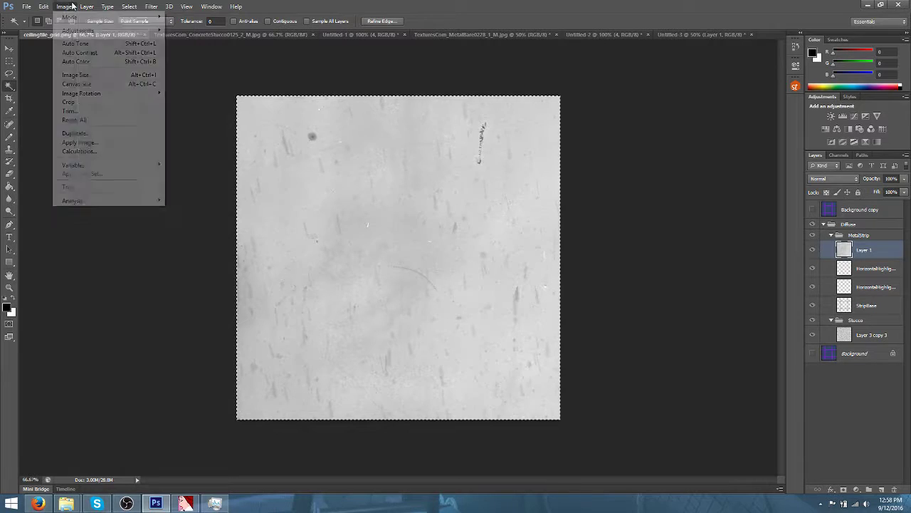
pyautogui.click(83, 102)
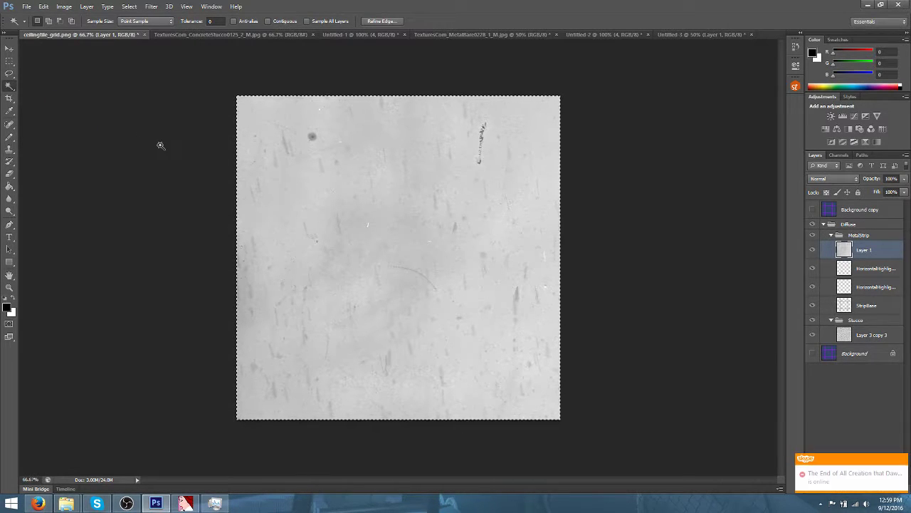
pyautogui.hotkey('ctrl', 'd')
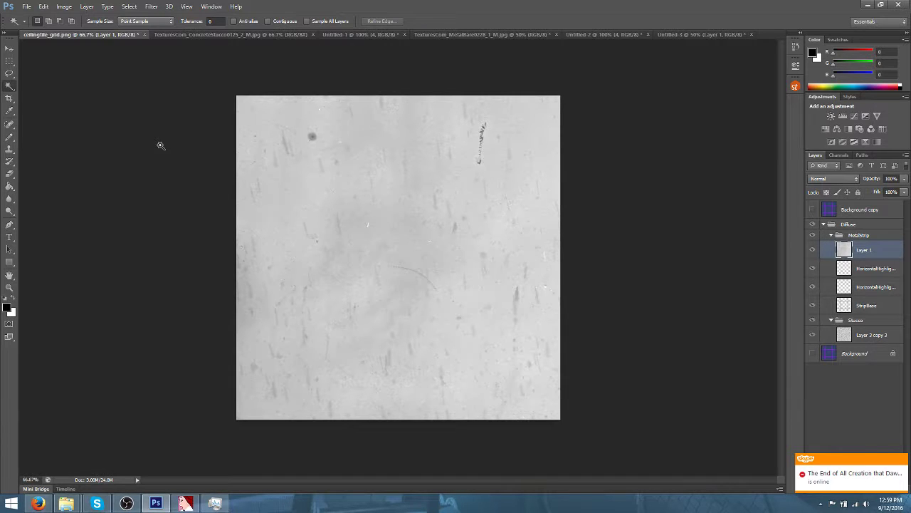
# Generate a seamless tile from the desaturated metal texture layer with the Seamless Textures extension
pyautogui.hotkey('ctrl', '+')
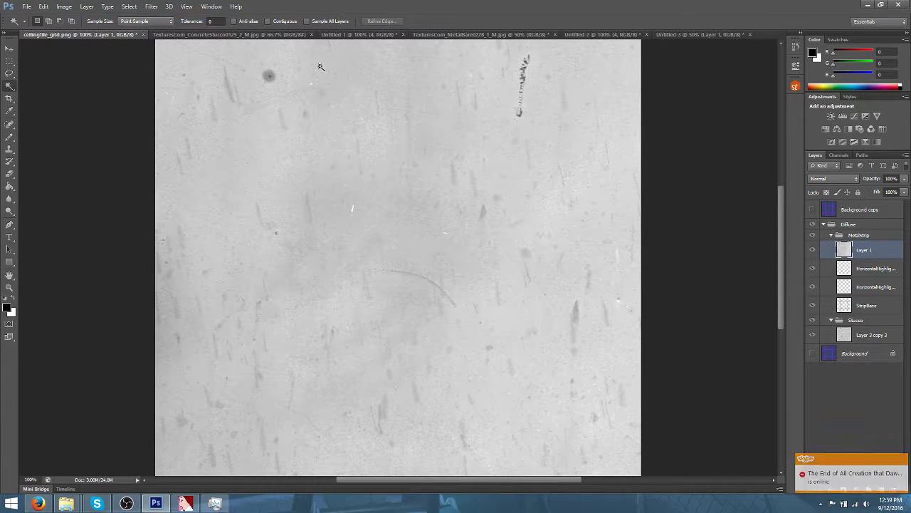
pyautogui.click(796, 88)
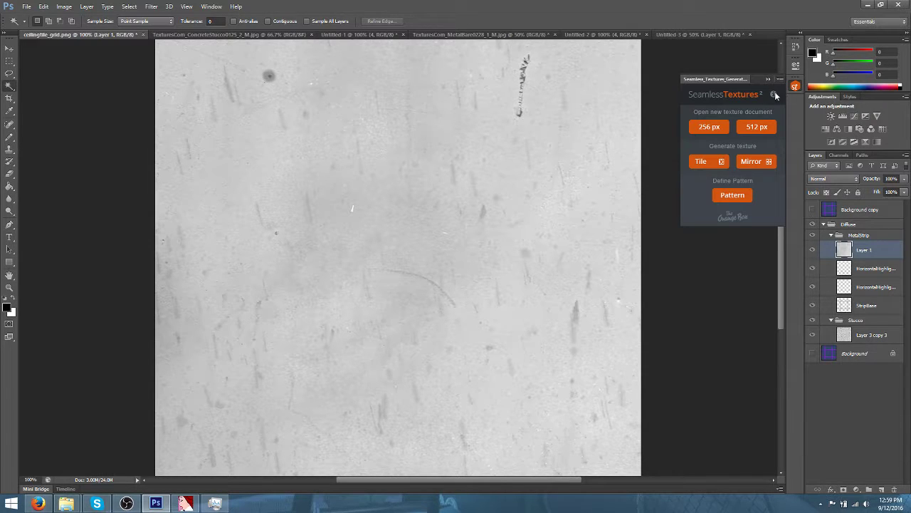
pyautogui.click(698, 163)
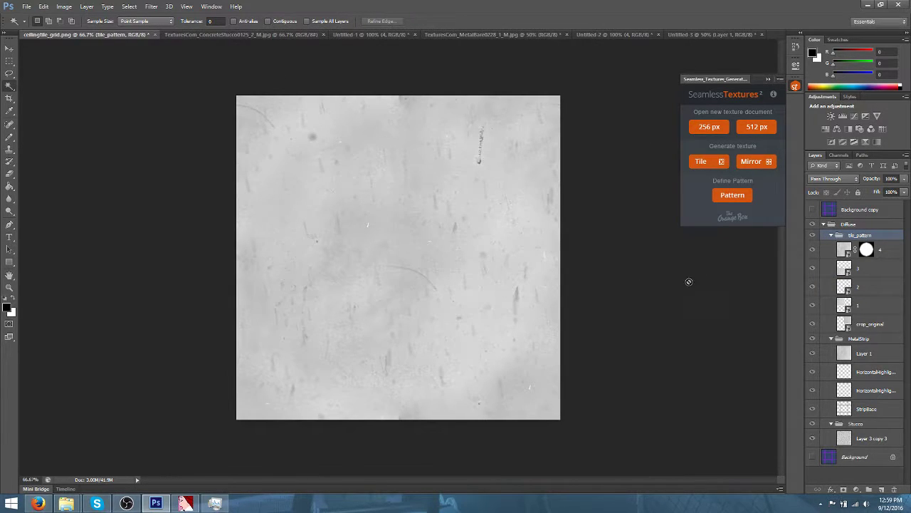
pyautogui.click(794, 86)
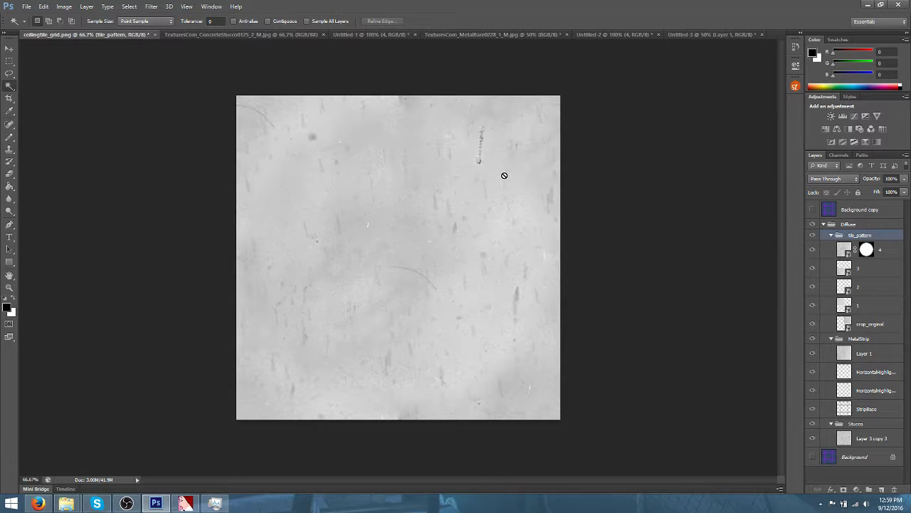
# Merge the tile_pattern group and all its layers into a single layer
pyautogui.keyDown('shift'); pyautogui.click(870, 324); pyautogui.keyUp('shift')
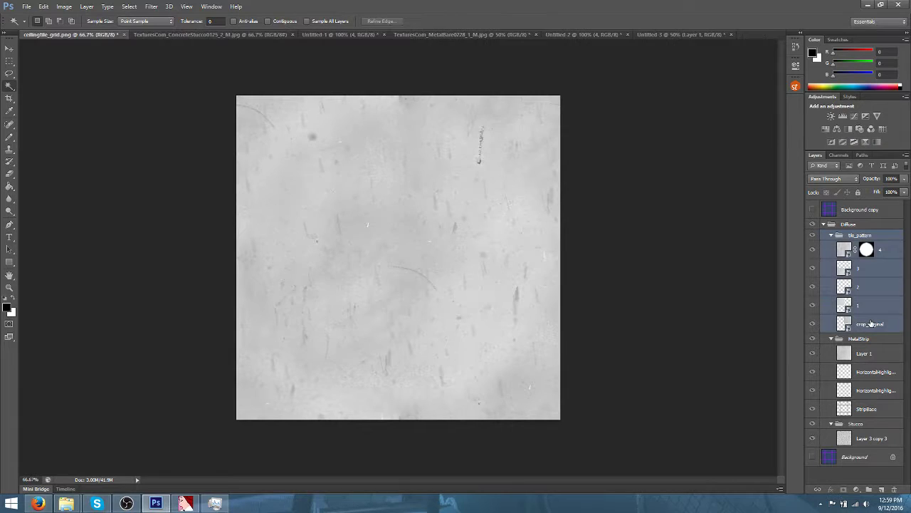
pyautogui.rightClick(870, 297)
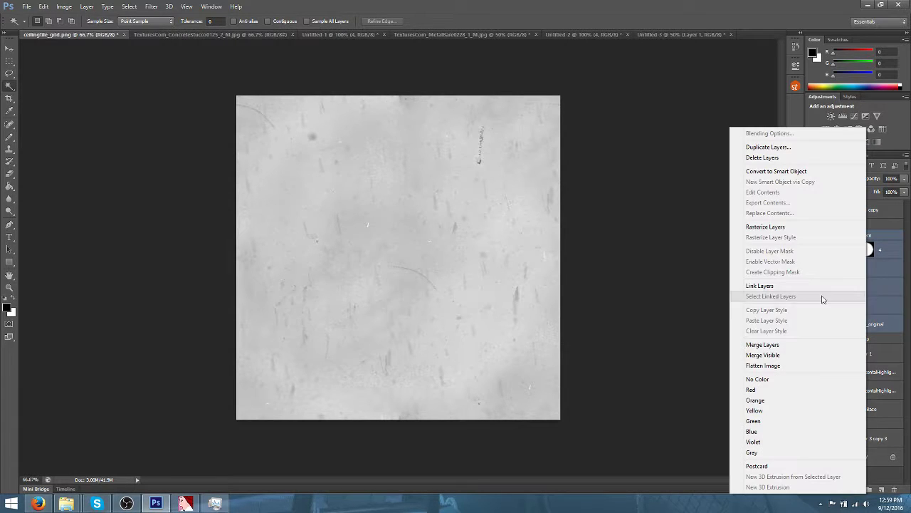
pyautogui.click(763, 344)
# Preview a wrap-around Offset of 512 pixels horizontally and vertically on the merged tile layer to check its seams, without applying it
pyautogui.click(152, 6)
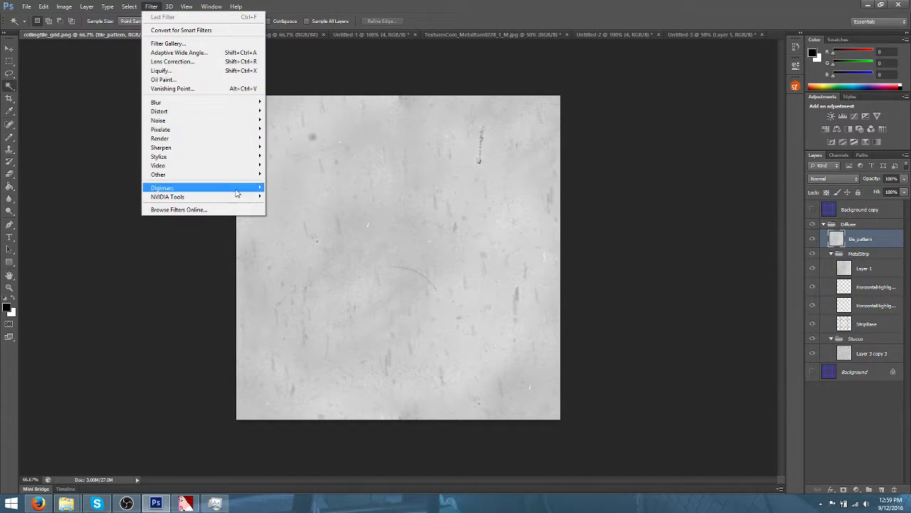
pyautogui.moveTo(249, 202)
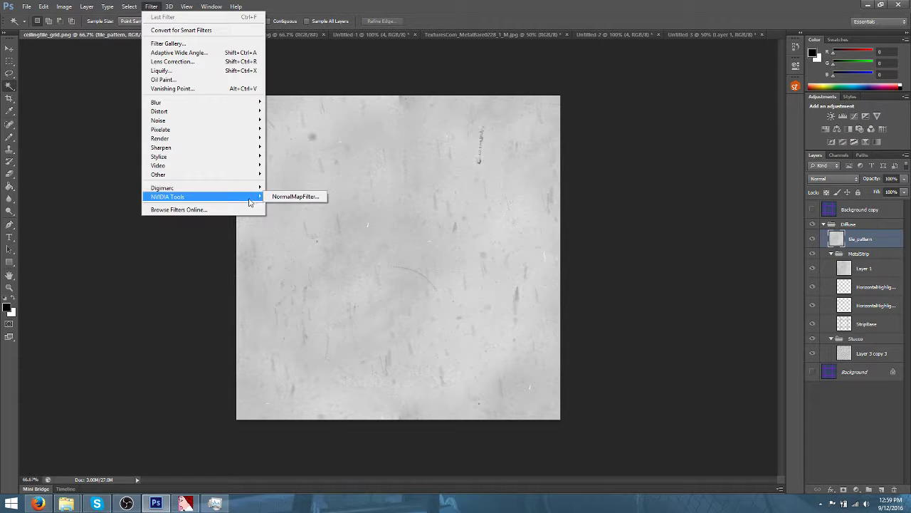
pyautogui.moveTo(245, 176)
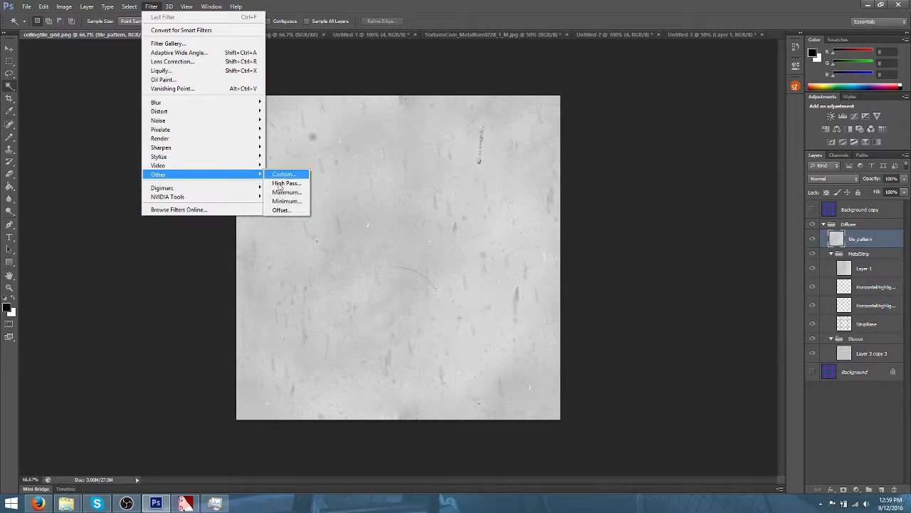
pyautogui.click(281, 210)
pyautogui.write('5')
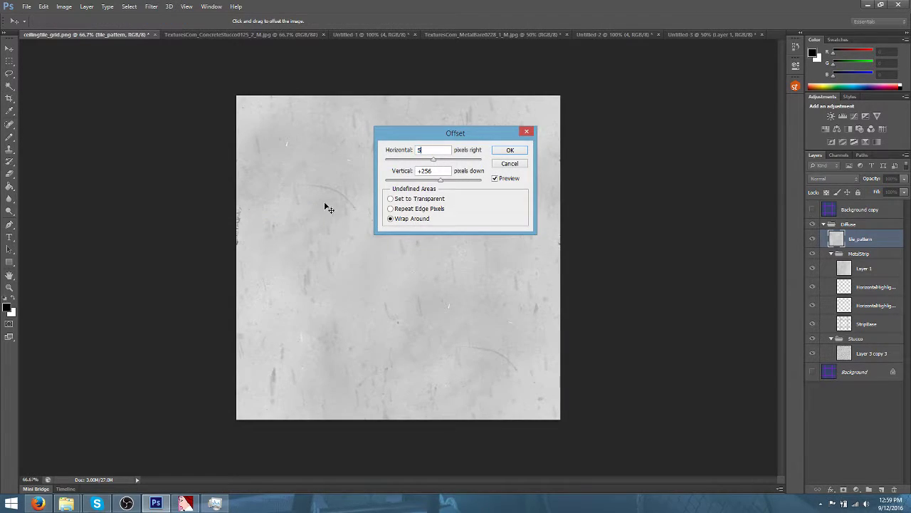
pyautogui.write('12')
pyautogui.doubleClick(435, 171)
pyautogui.write('512')
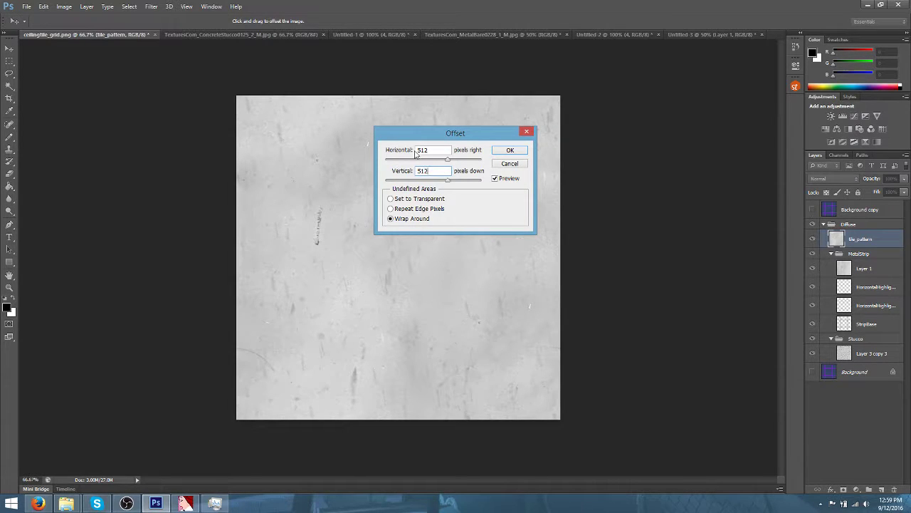
pyautogui.moveTo(417, 136); pyautogui.dragTo(639, 122)
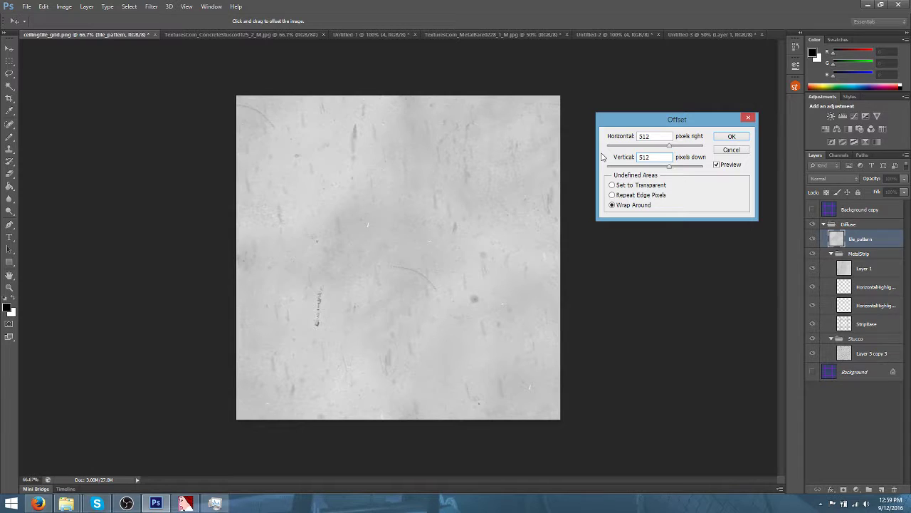
pyautogui.click(735, 150)
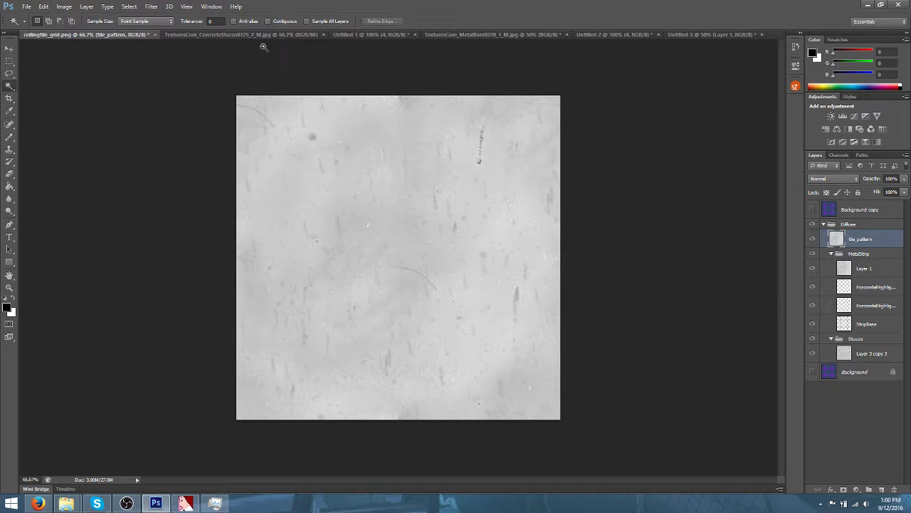
# Paste another copy of the metal texture into ceilingtile_grid.png above the merged tile layer
pyautogui.click(224, 34)
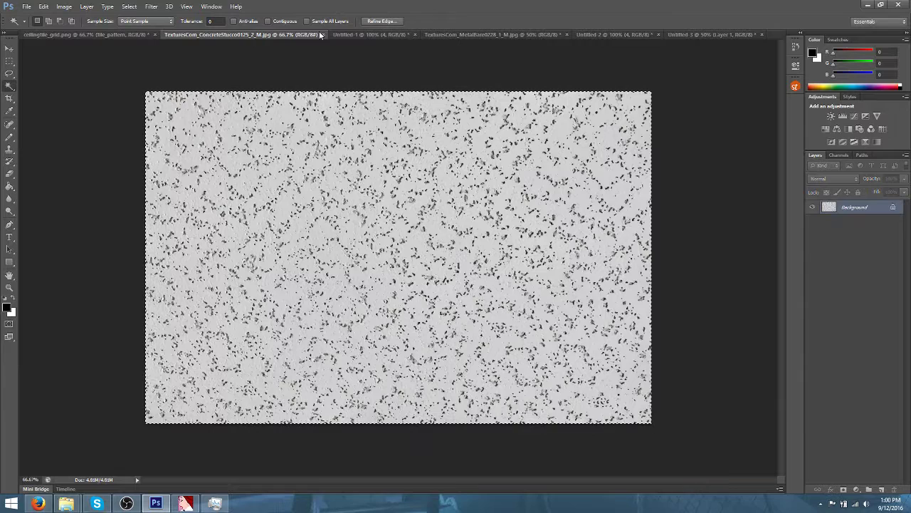
pyautogui.click(378, 34)
pyautogui.click(445, 34)
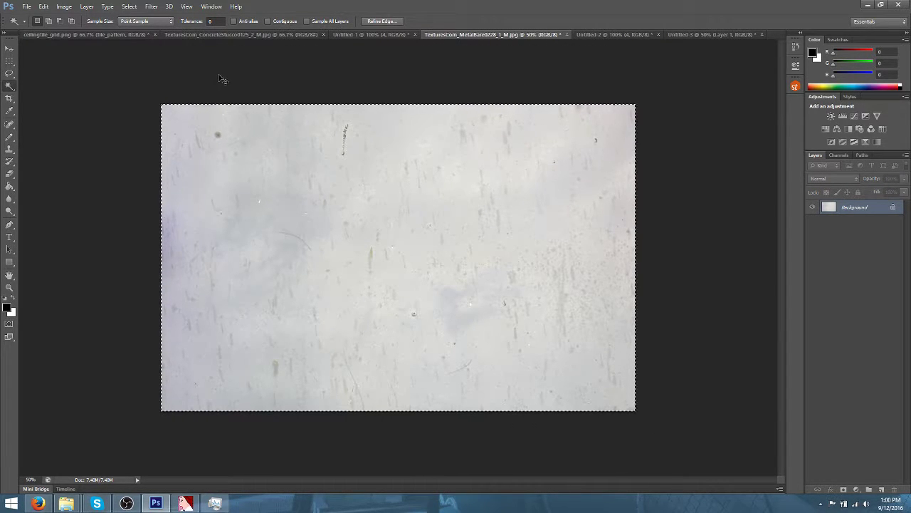
pyautogui.click(81, 32)
pyautogui.hotkey('ctrl', 'v')
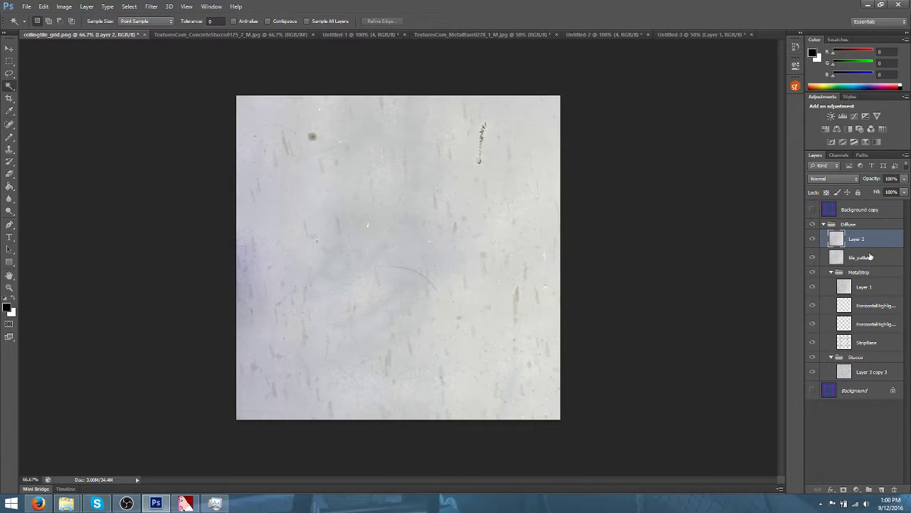
# Rename the tile_pattern layer as HorizontalNoise
pyautogui.doubleClick(861, 257)
pyautogui.write('B')
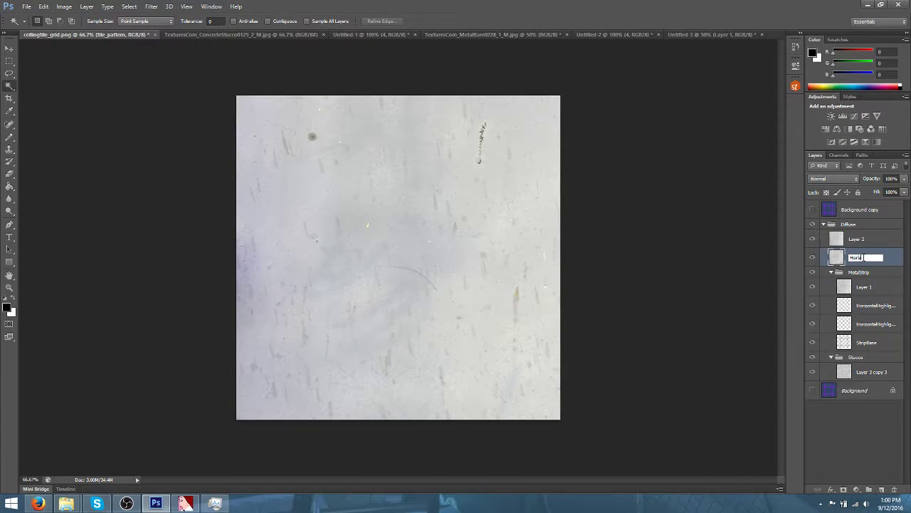
pyautogui.write('orizontalNoise')
pyautogui.press('Return')
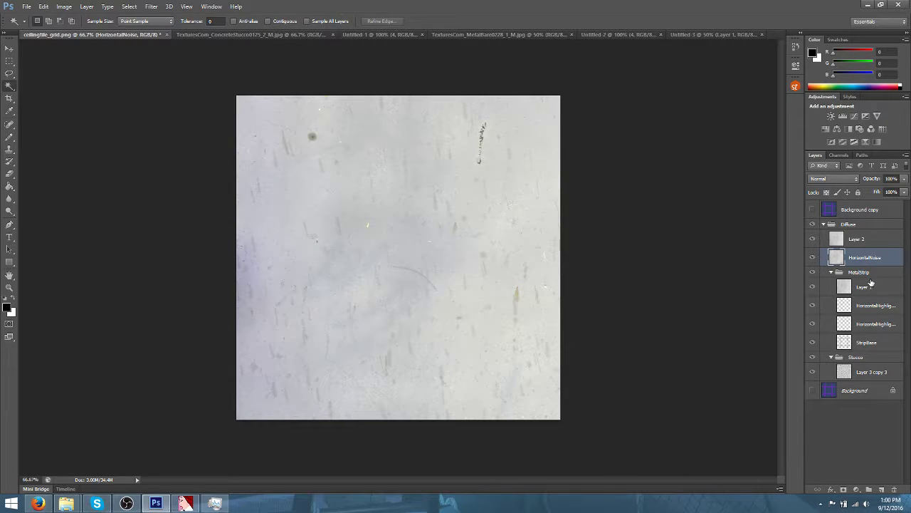
# Replace Layer 1 in the MetalStrip group by deleting it and moving HorizontalNoise to the top of the group
pyautogui.click(867, 287)
pyautogui.press('Delete')
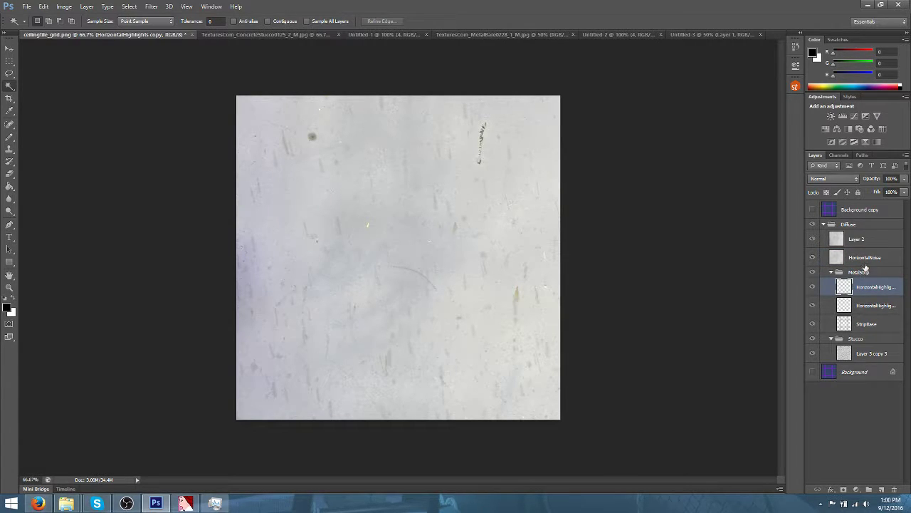
pyautogui.moveTo(866, 257); pyautogui.dragTo(859, 282)
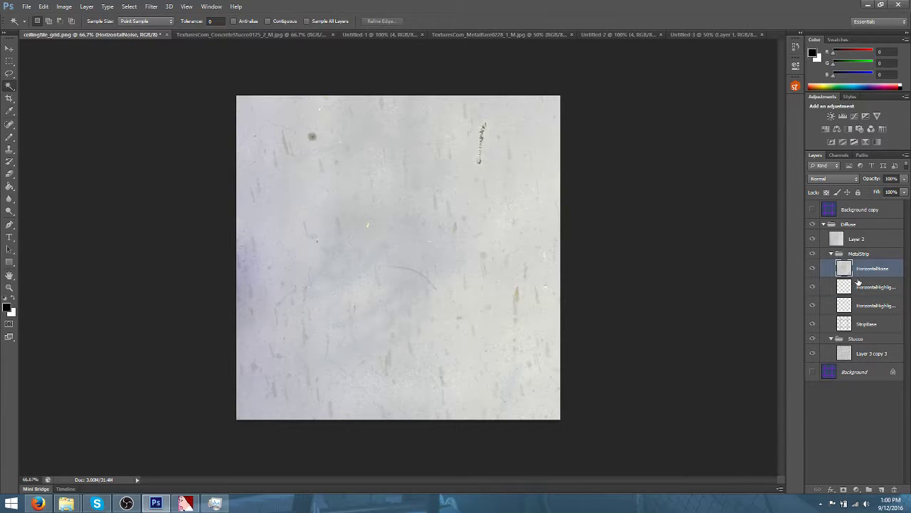
# Rename the newly pasted metal texture layer as VerticalNoise
pyautogui.doubleClick(865, 240)
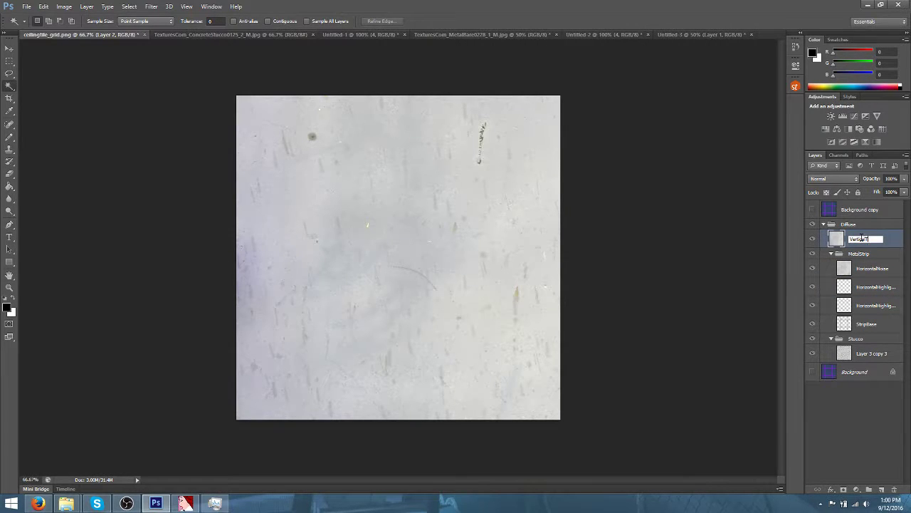
pyautogui.press('Return')
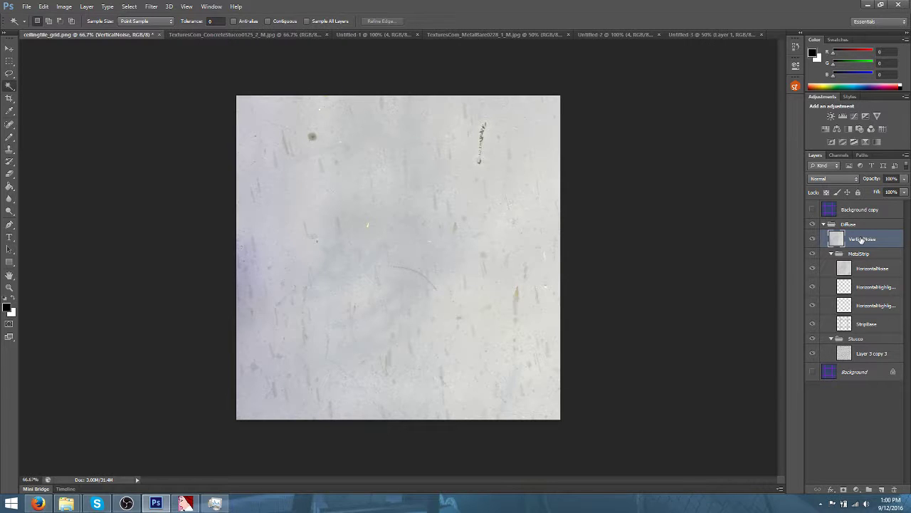
# Try rotating the VerticalNoise layer by 180°, and undo the rotation
pyautogui.click(43, 6)
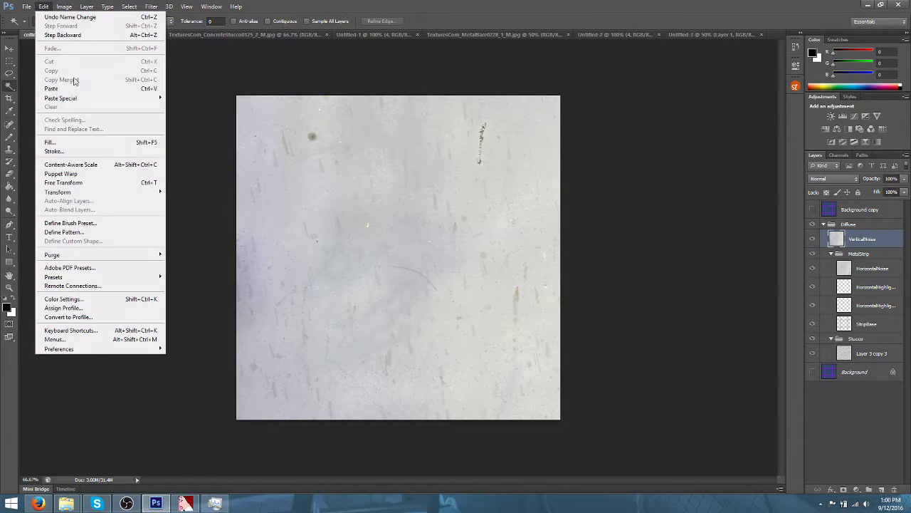
pyautogui.moveTo(101, 193)
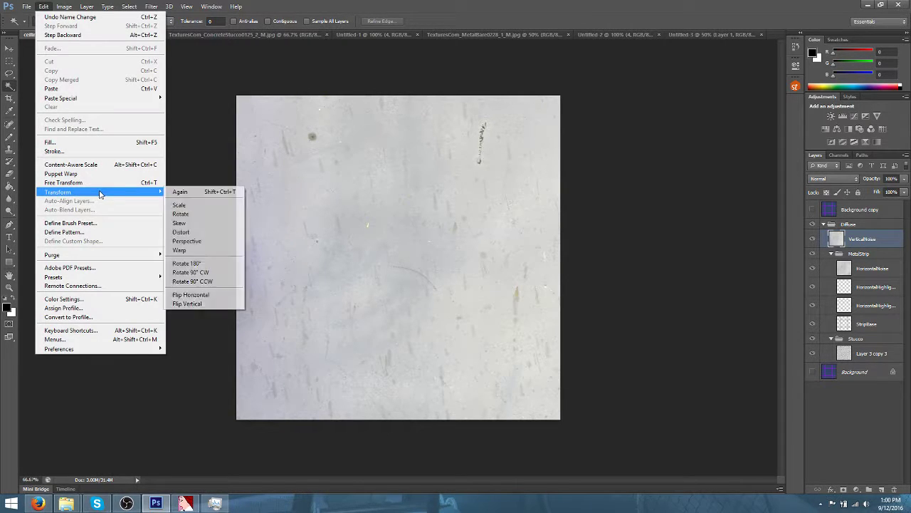
pyautogui.click(196, 265)
pyautogui.hotkey('ctrl', 'z')
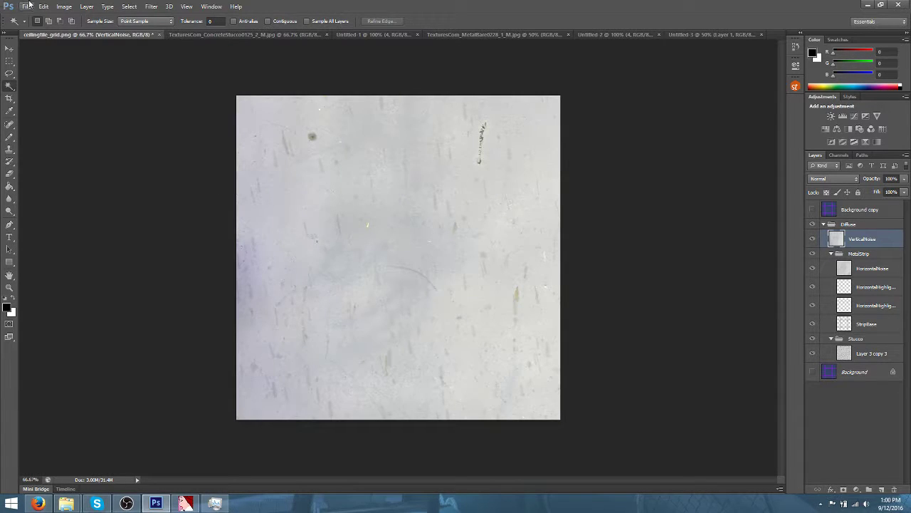
# Free-transform the VerticalNoise layer, rotating it to -60° and scaling it proportionally to 110.63%
pyautogui.click(64, 7)
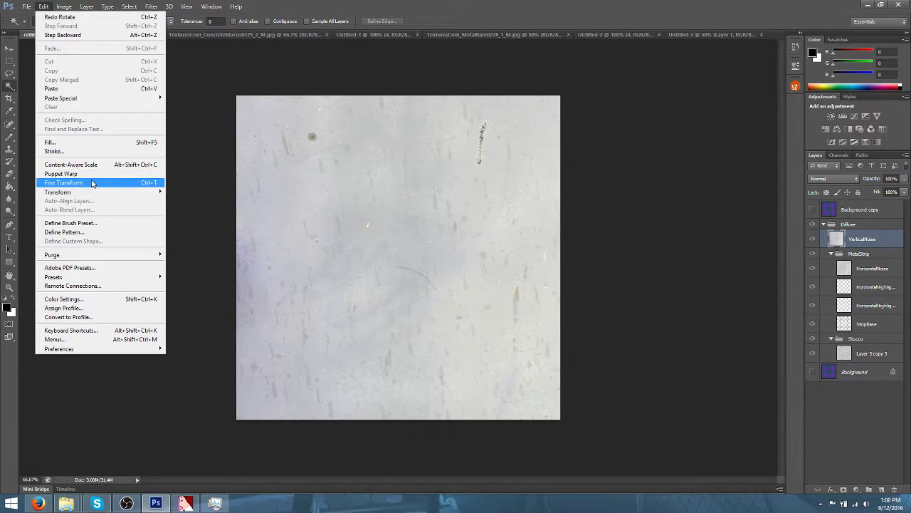
pyautogui.click(91, 183)
pyautogui.hotkey('ctrl', '-')
pyautogui.hotkey('ctrl', '-')
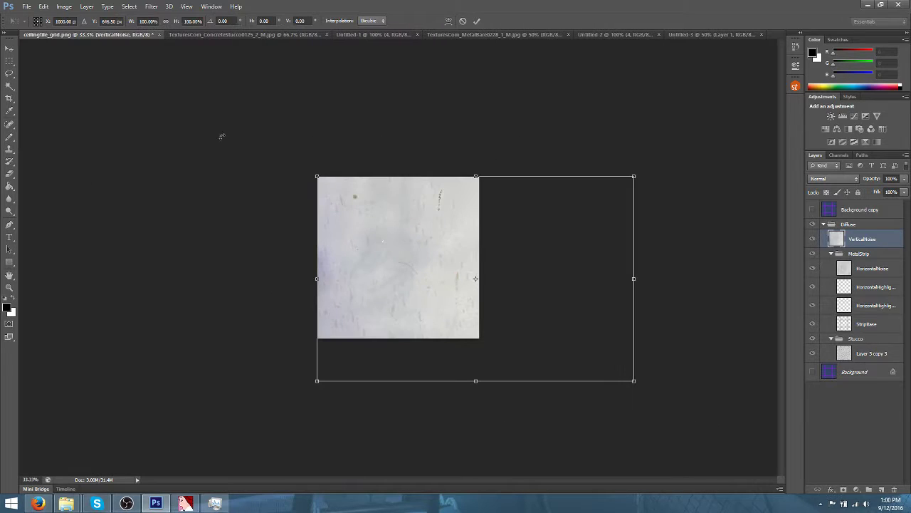
pyautogui.moveTo(647, 165); pyautogui.dragTo(419, 172)
pyautogui.moveTo(554, 186); pyautogui.dragTo(531, 176)
# Shift the rotated VerticalNoise texture to about X 315.75 px, Y 855.86 px, covering the canvas, and apply the transform
pyautogui.click(383, 20)
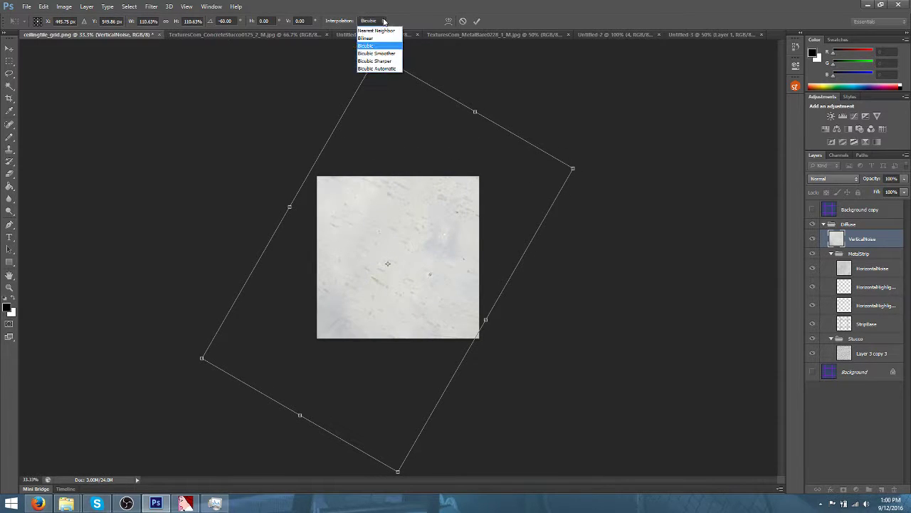
pyautogui.click(380, 54)
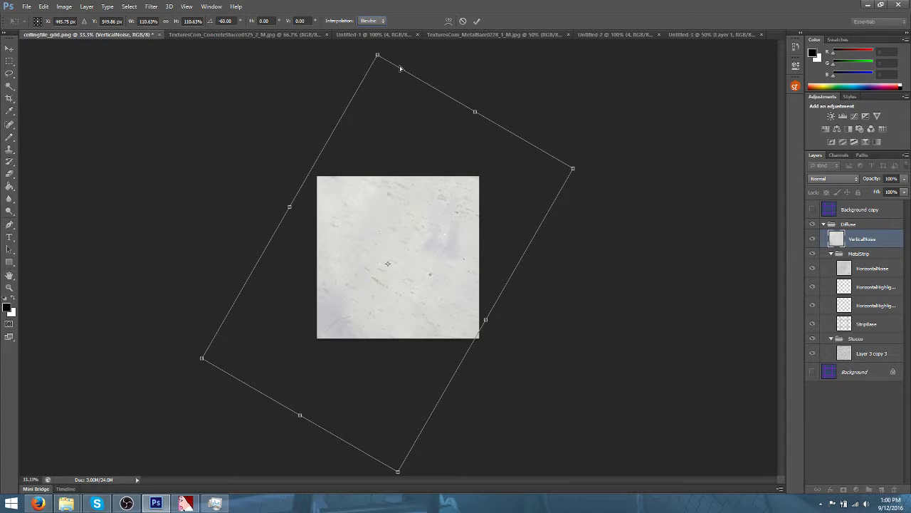
pyautogui.hotkey('ctrl', '+')
pyautogui.hotkey('ctrl', '+')
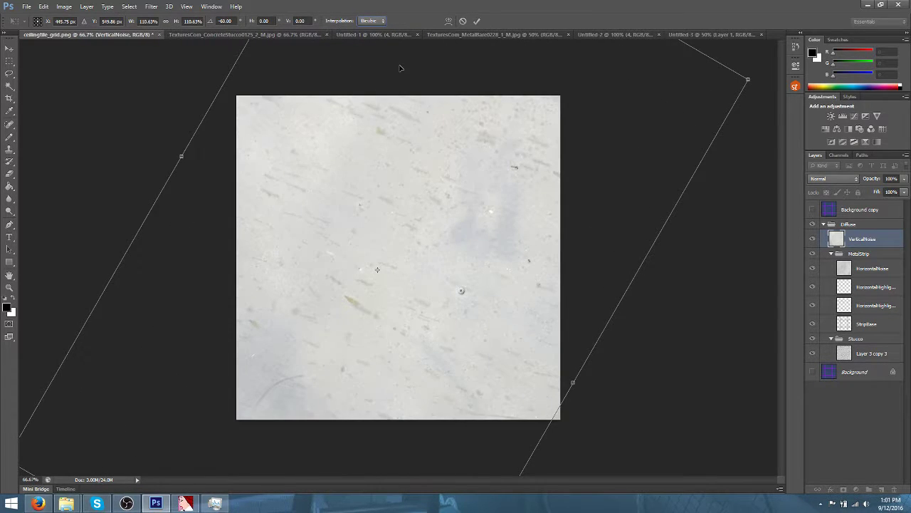
pyautogui.hotkey('ctrl', '-')
pyautogui.moveTo(525, 180); pyautogui.dragTo(531, 180)
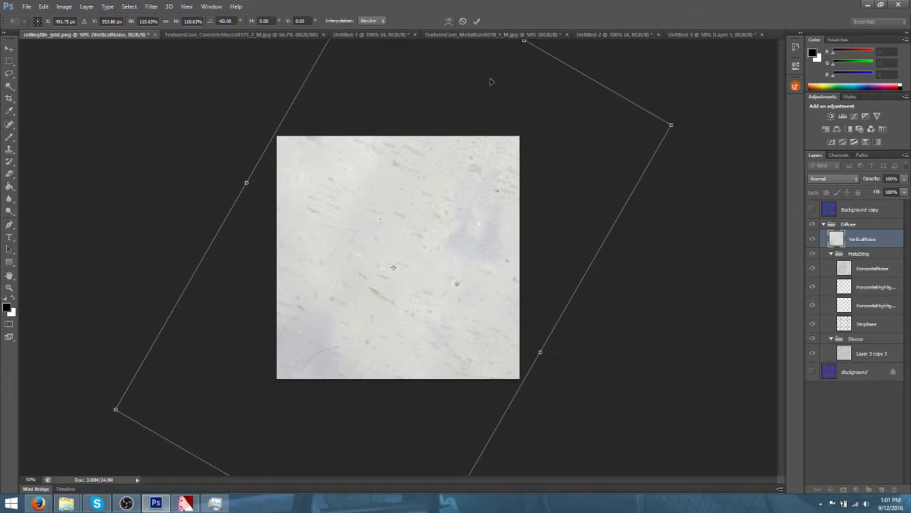
pyautogui.moveTo(530, 126); pyautogui.dragTo(488, 197)
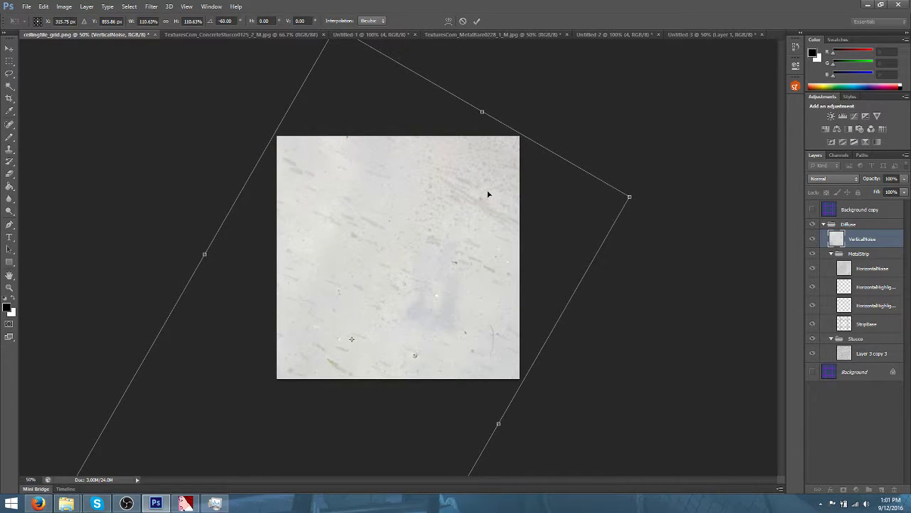
pyautogui.click(477, 22)
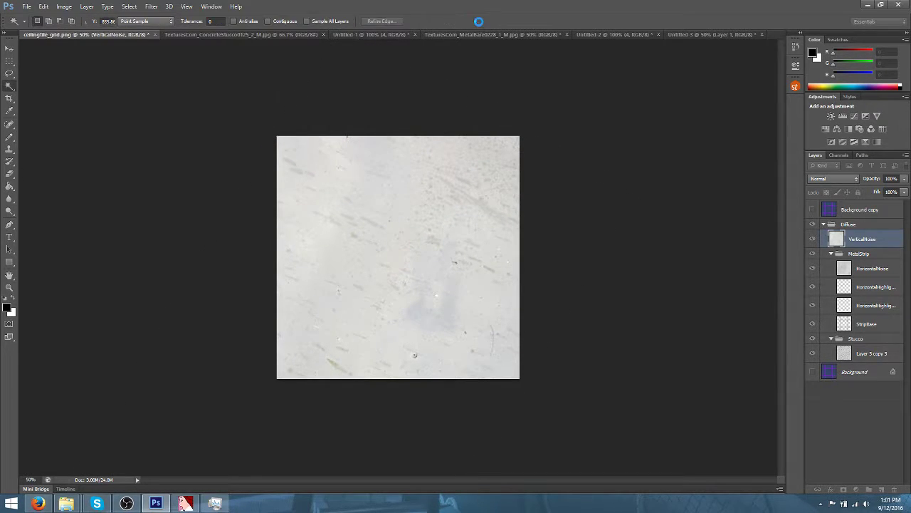
# Remove the screw head near the canvas's lower edge on VerticalNoise with the Spot Healing Brush in Content-Aware mode
pyautogui.hotkey('ctrl', '+')
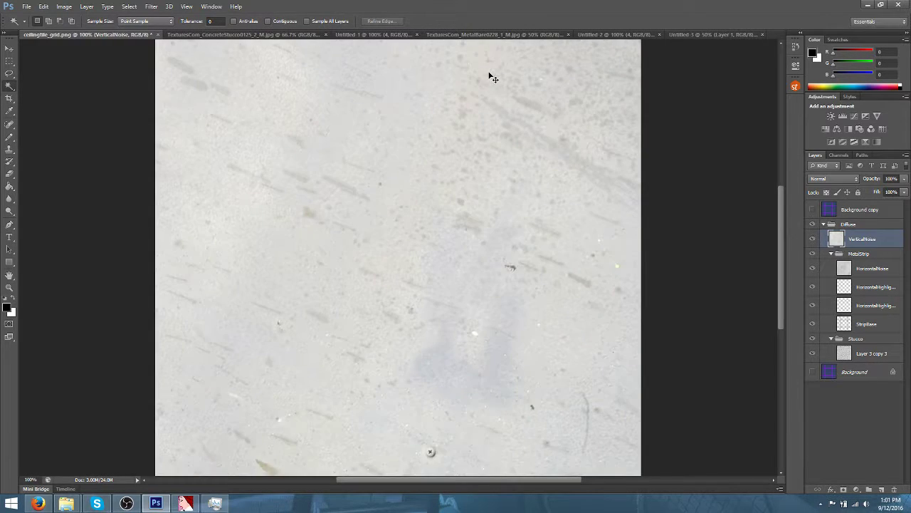
pyautogui.hotkey('ctrl', '+')
pyautogui.hotkey('ctrl', '-')
pyautogui.hotkey('ctrl', '-')
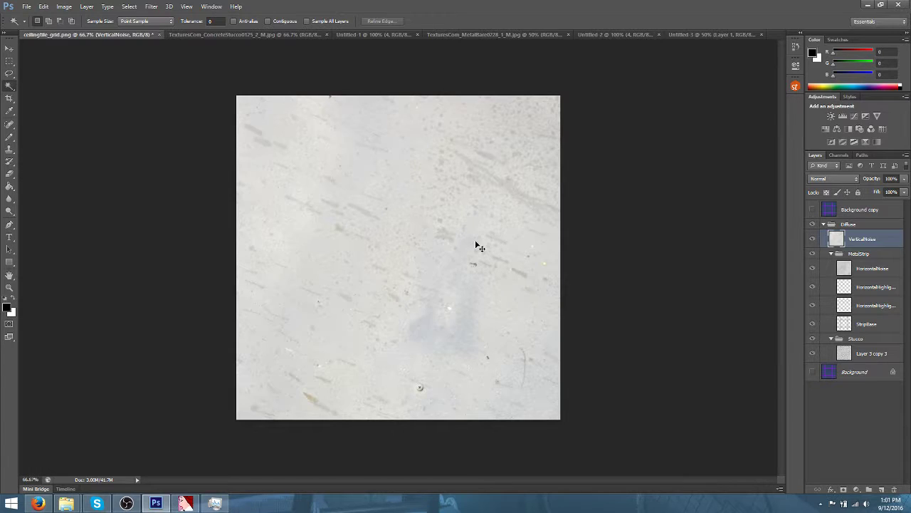
pyautogui.hotkey('ctrl', '+')
pyautogui.hotkey('ctrl', '+')
pyautogui.scroll(-5, 492, 251)
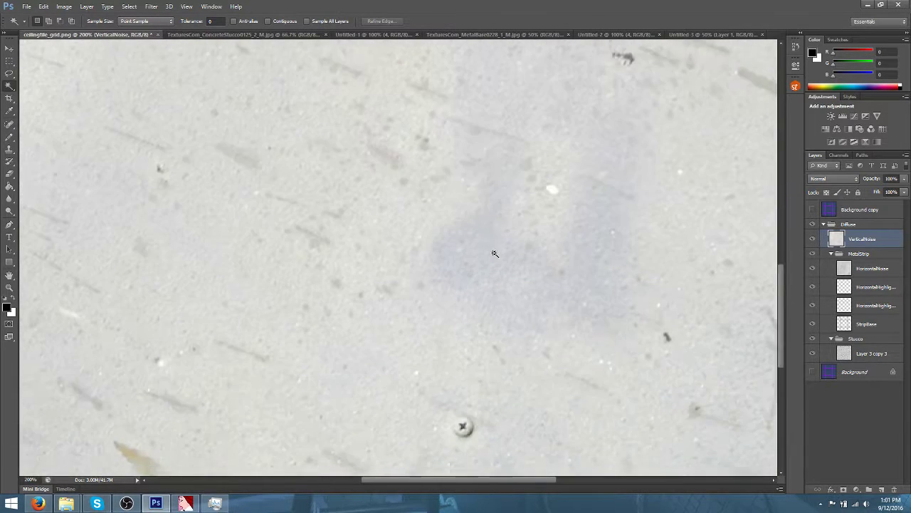
pyautogui.scroll(-4, 495, 253)
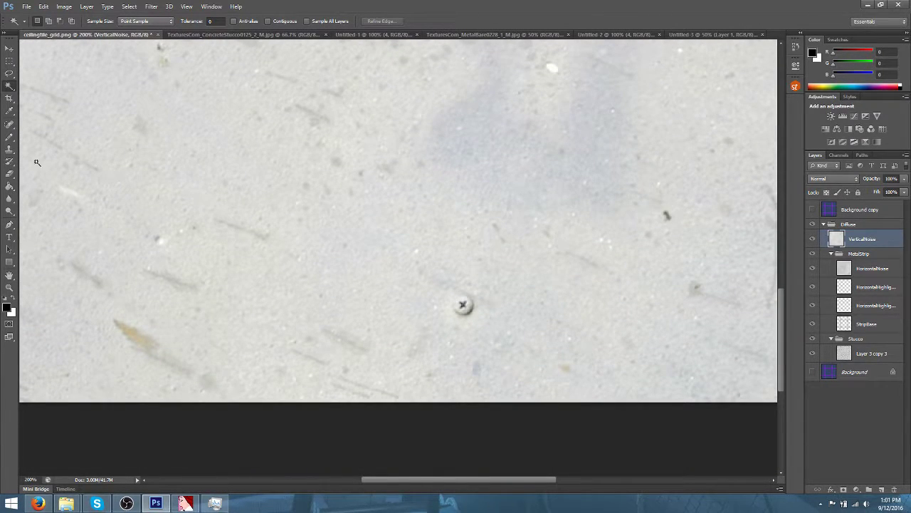
pyautogui.click(9, 126)
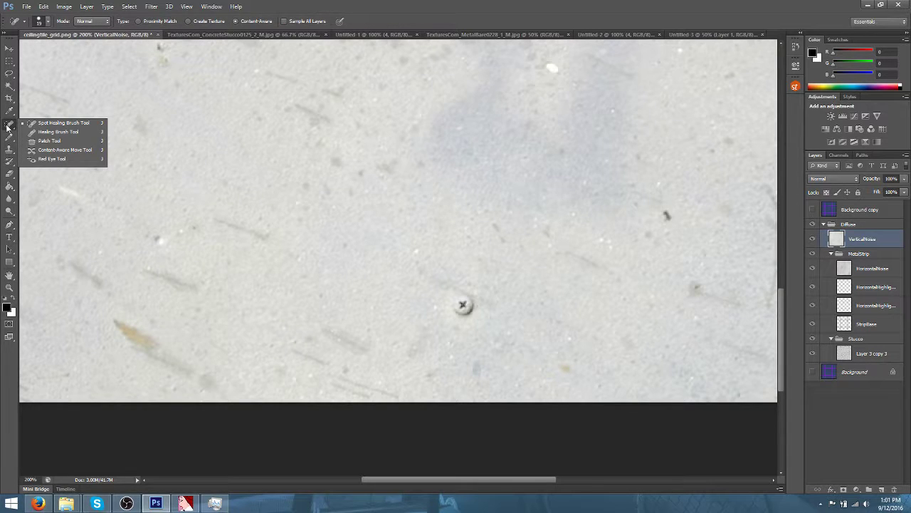
pyautogui.click(34, 128)
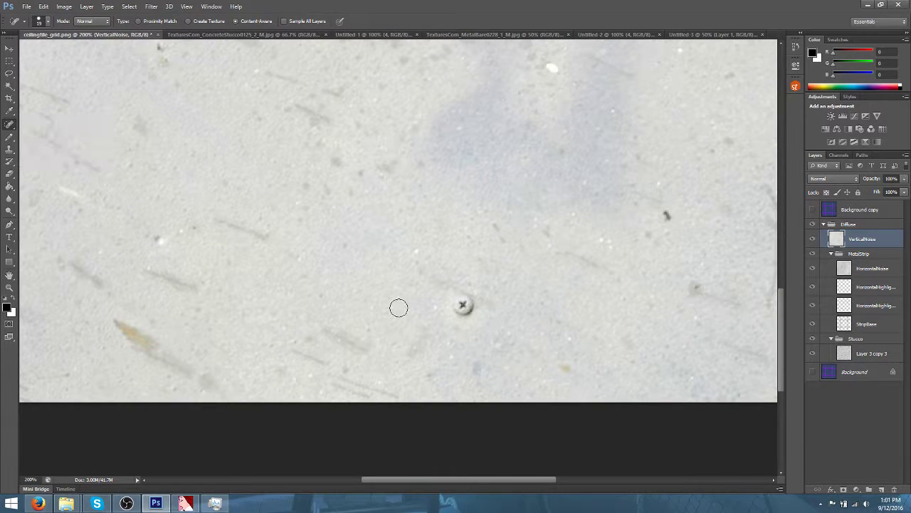
pyautogui.moveTo(431, 302)
pyautogui.mouseDown()
pyautogui.moveTo(468, 298)
pyautogui.moveTo(451, 304)
pyautogui.moveTo(468, 307)
pyautogui.moveTo(428, 317)
pyautogui.mouseUp()
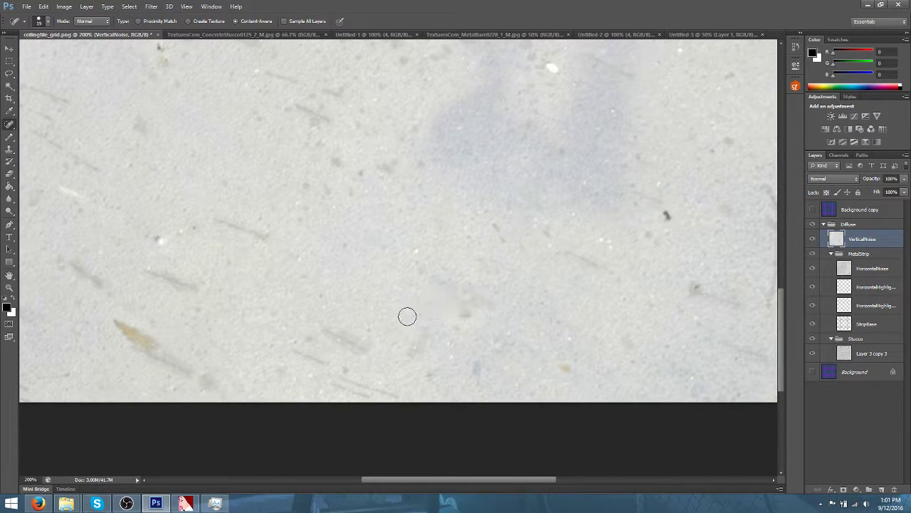
pyautogui.moveTo(482, 309)
pyautogui.mouseDown()
pyautogui.moveTo(563, 248)
pyautogui.moveTo(548, 260)
pyautogui.mouseUp()
# Adjust the VerticalNoise layer's brightness to -12 and contrast to 63
pyautogui.hotkey('ctrl', '-')
pyautogui.hotkey('ctrl', '-')
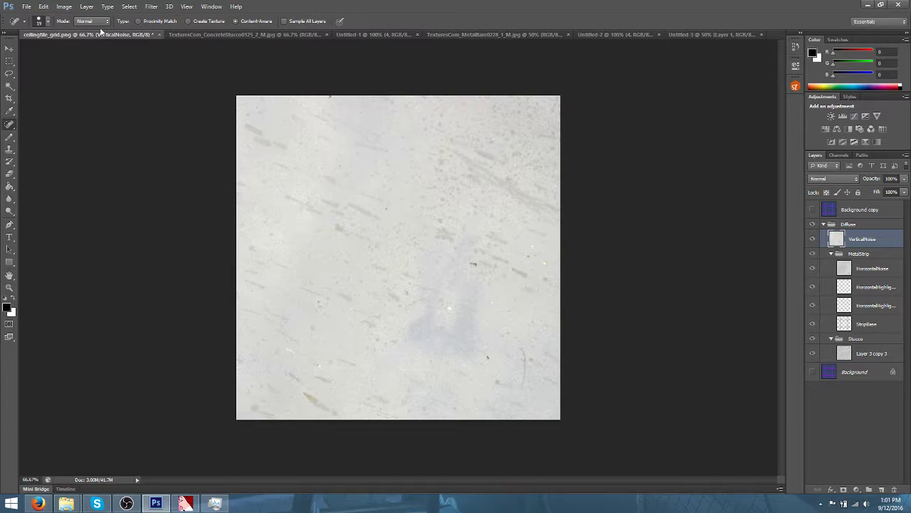
pyautogui.click(64, 6)
pyautogui.moveTo(108, 32)
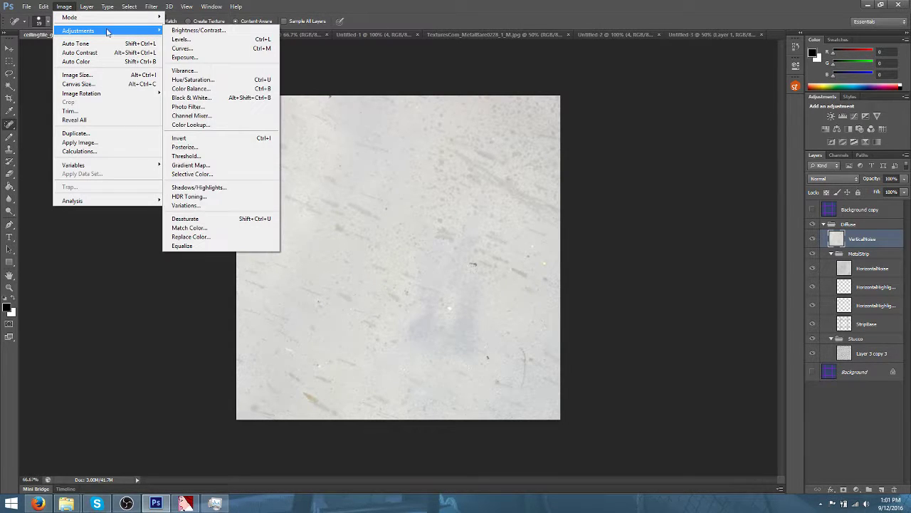
pyautogui.click(192, 30)
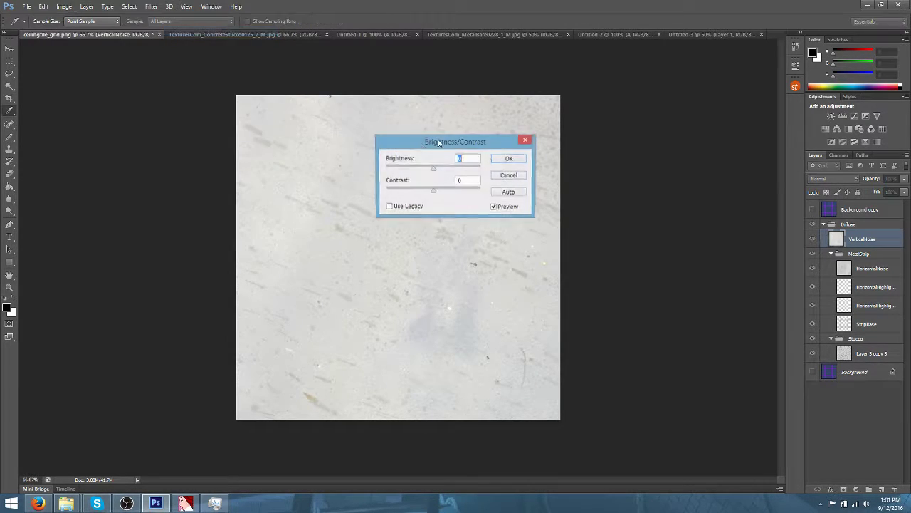
pyautogui.moveTo(431, 171); pyautogui.dragTo(462, 191)
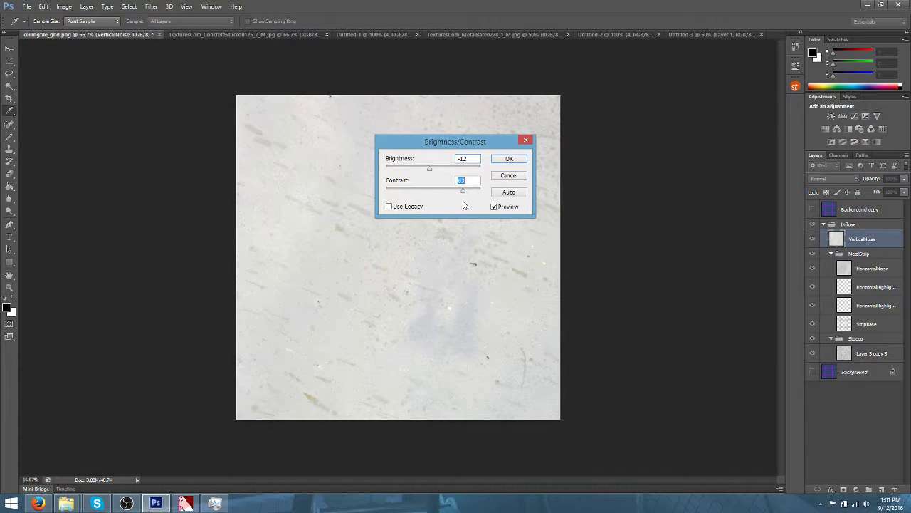
pyautogui.click(510, 158)
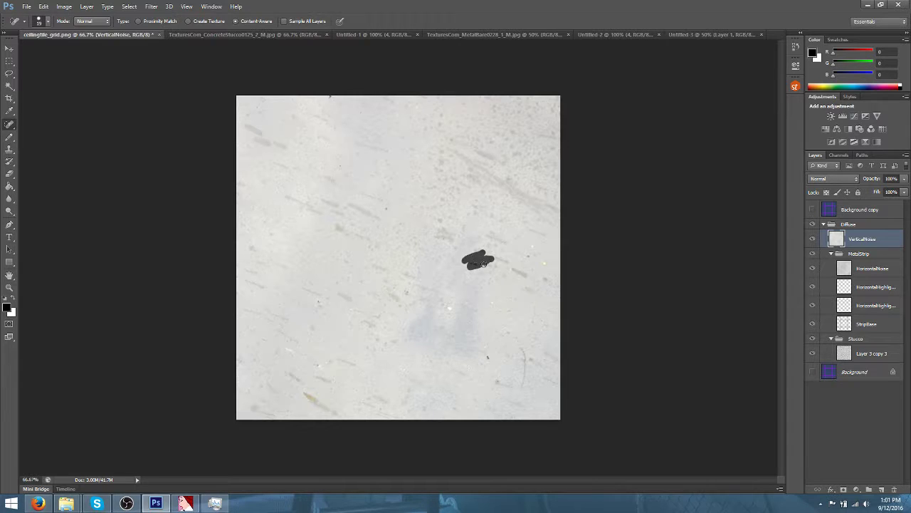
# Spot-heal the dark mark right of centre, the yellowish stain, the upper-right streaks and the specks near the right edge of VerticalNoise
pyautogui.moveTo(484, 263); pyautogui.dragTo(485, 264)
pyautogui.hotkey('ctrl', '+')
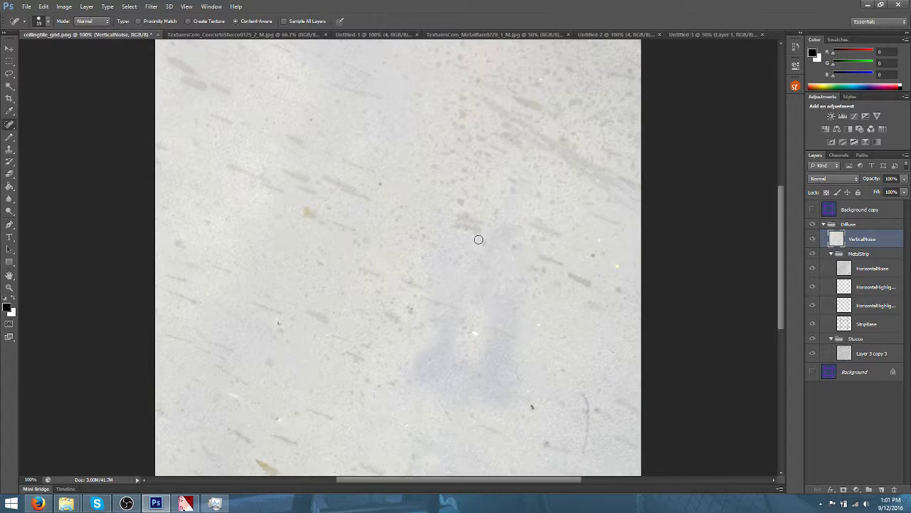
pyautogui.moveTo(324, 211)
pyautogui.mouseDown()
pyautogui.moveTo(290, 215)
pyautogui.moveTo(281, 227)
pyautogui.moveTo(319, 200)
pyautogui.mouseUp()
pyautogui.moveTo(578, 140)
pyautogui.mouseDown()
pyautogui.moveTo(537, 165)
pyautogui.moveTo(602, 122)
pyautogui.moveTo(414, 173)
pyautogui.mouseUp()
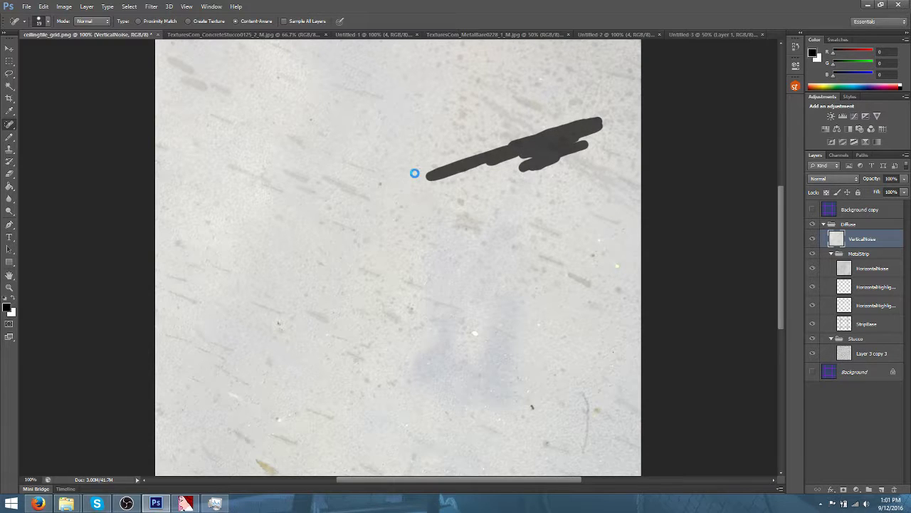
pyautogui.moveTo(494, 177); pyautogui.dragTo(495, 177)
pyautogui.moveTo(577, 148)
pyautogui.mouseDown()
pyautogui.moveTo(631, 118)
pyautogui.moveTo(496, 134)
pyautogui.moveTo(538, 154)
pyautogui.moveTo(617, 99)
pyautogui.mouseUp()
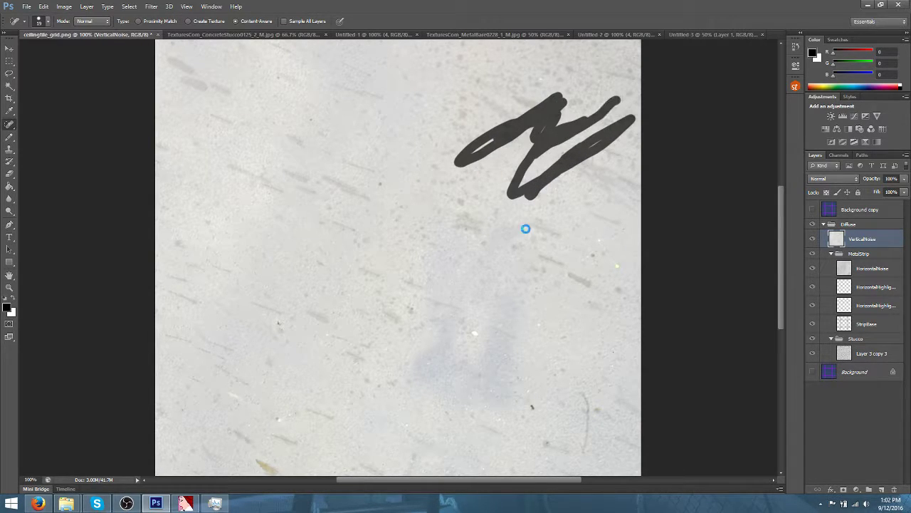
pyautogui.moveTo(617, 269)
pyautogui.mouseDown()
pyautogui.moveTo(610, 262)
pyautogui.moveTo(625, 252)
pyautogui.moveTo(617, 249)
pyautogui.mouseUp()
pyautogui.moveTo(603, 290)
pyautogui.mouseDown()
pyautogui.moveTo(566, 269)
pyautogui.moveTo(572, 284)
pyautogui.mouseUp()
pyautogui.click(592, 250)
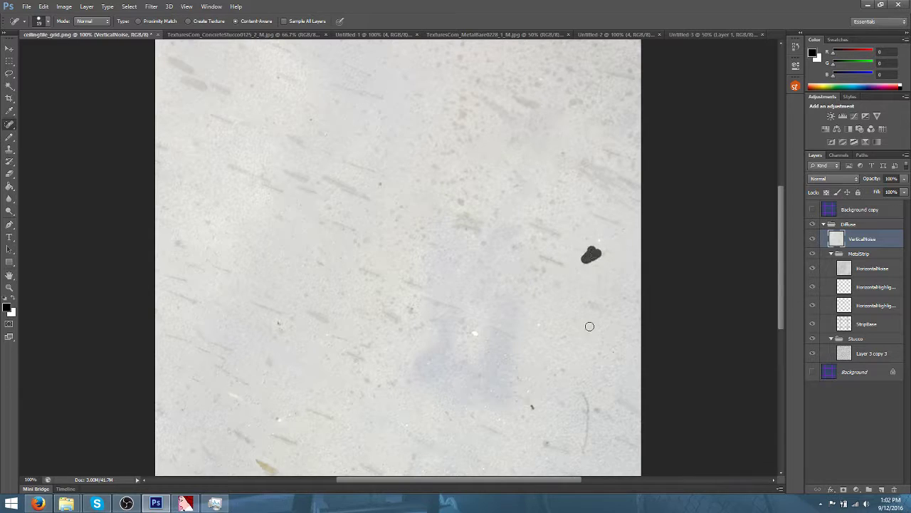
# Spot-heal the curved scratch at the lower right, the streaks above centre and the white spot in the bluish patch
pyautogui.scroll(-3, 468, 309)
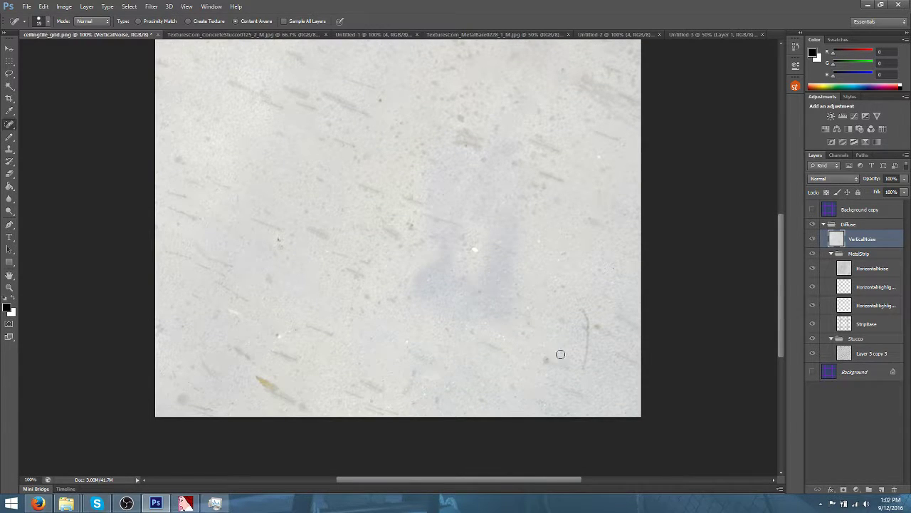
pyautogui.moveTo(560, 354); pyautogui.dragTo(523, 372)
pyautogui.moveTo(584, 318); pyautogui.dragTo(577, 371)
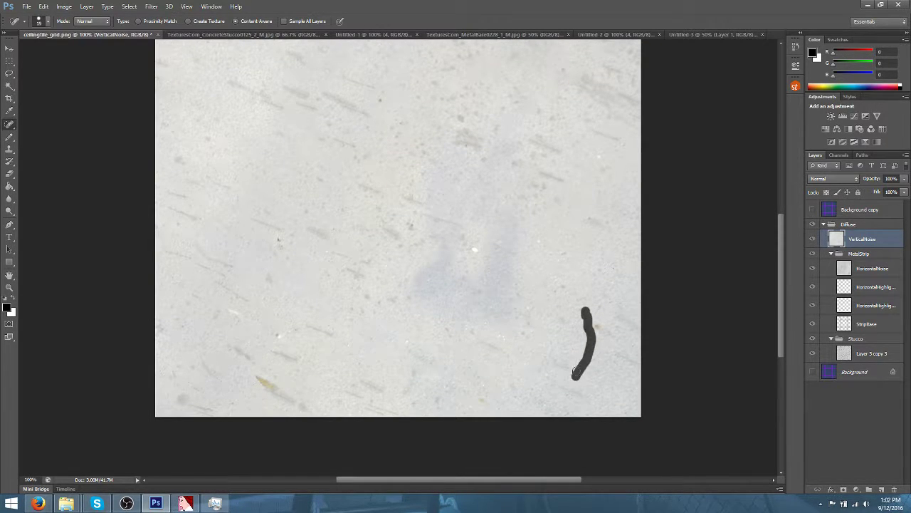
pyautogui.click(595, 320)
pyautogui.scroll(2, 463, 251)
pyautogui.scroll(2, 462, 250)
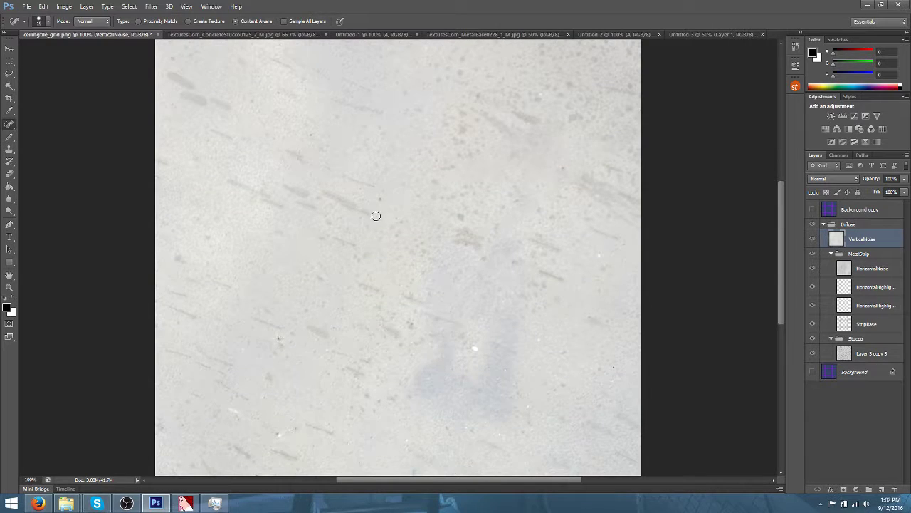
pyautogui.moveTo(375, 213)
pyautogui.mouseDown()
pyautogui.moveTo(324, 210)
pyautogui.moveTo(376, 186)
pyautogui.moveTo(372, 202)
pyautogui.moveTo(376, 192)
pyautogui.moveTo(289, 204)
pyautogui.moveTo(359, 202)
pyautogui.mouseUp()
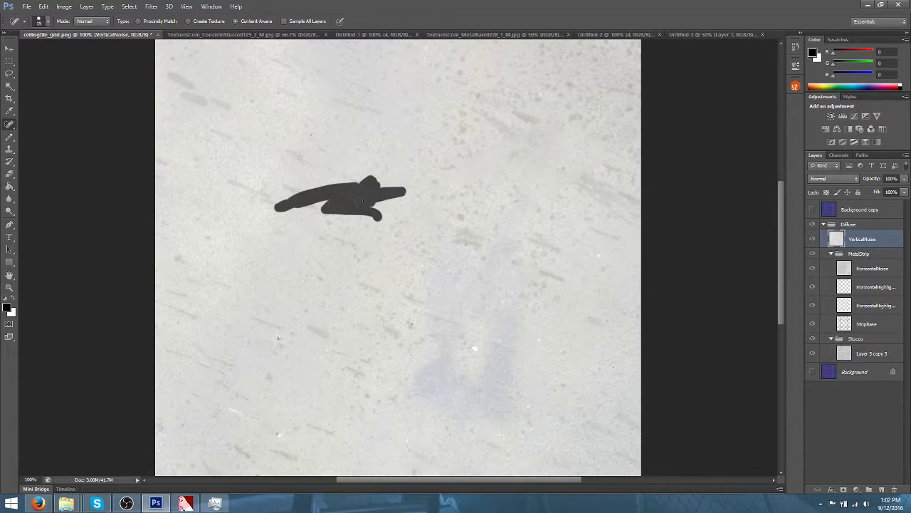
pyautogui.moveTo(484, 341)
pyautogui.mouseDown()
pyautogui.moveTo(478, 348)
pyautogui.moveTo(470, 329)
pyautogui.moveTo(442, 353)
pyautogui.mouseUp()
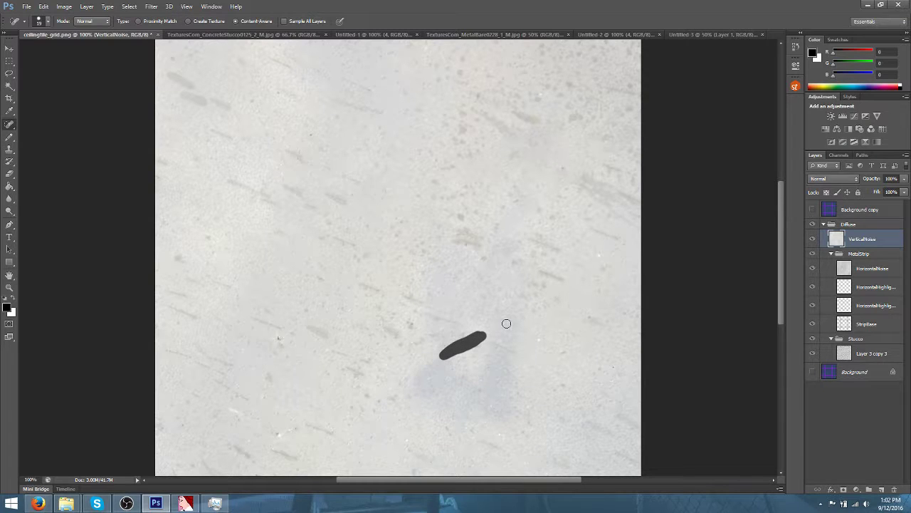
pyautogui.moveTo(506, 324)
pyautogui.mouseDown()
pyautogui.moveTo(465, 343)
pyautogui.moveTo(412, 403)
pyautogui.moveTo(443, 391)
pyautogui.moveTo(471, 363)
pyautogui.moveTo(507, 273)
pyautogui.mouseUp()
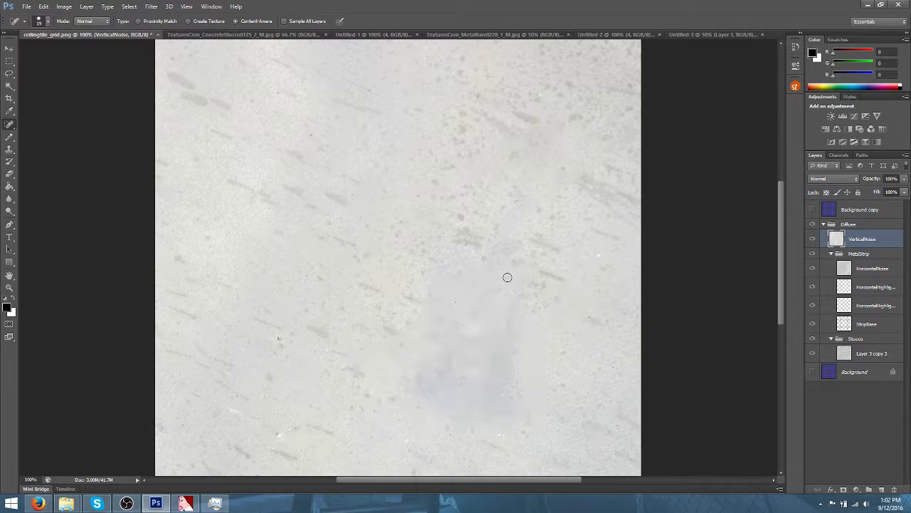
pyautogui.scroll(-2, 523, 276)
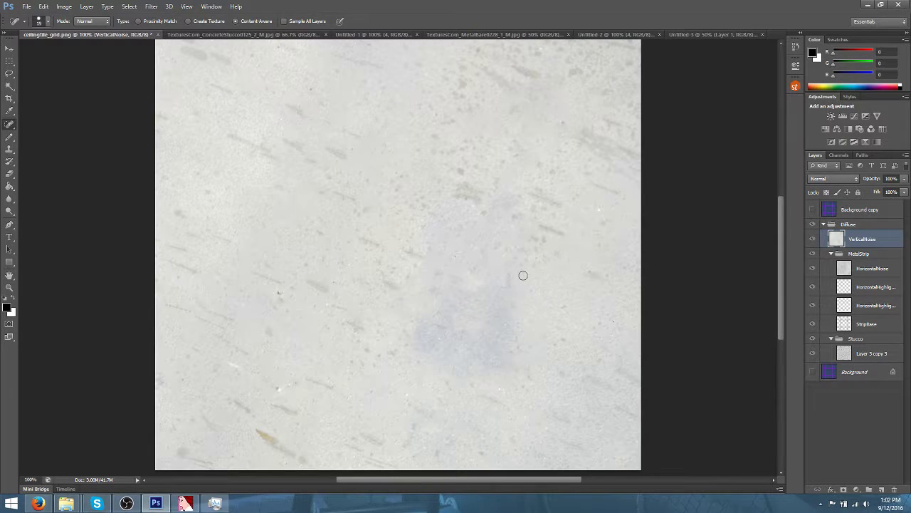
pyautogui.hotkey('ctrl', '+')
pyautogui.hotkey('ctrl', '+')
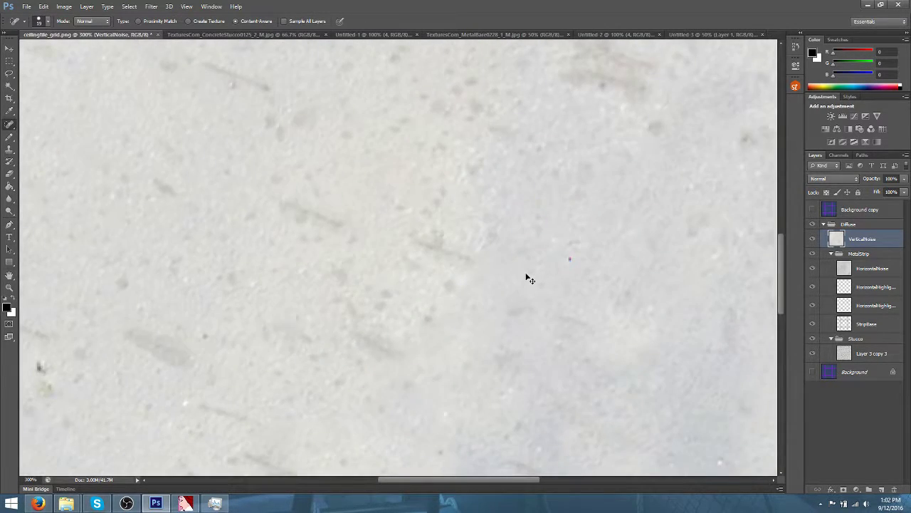
pyautogui.hotkey('ctrl', '-')
pyautogui.hotkey('ctrl', '-')
pyautogui.hotkey('ctrl', '-')
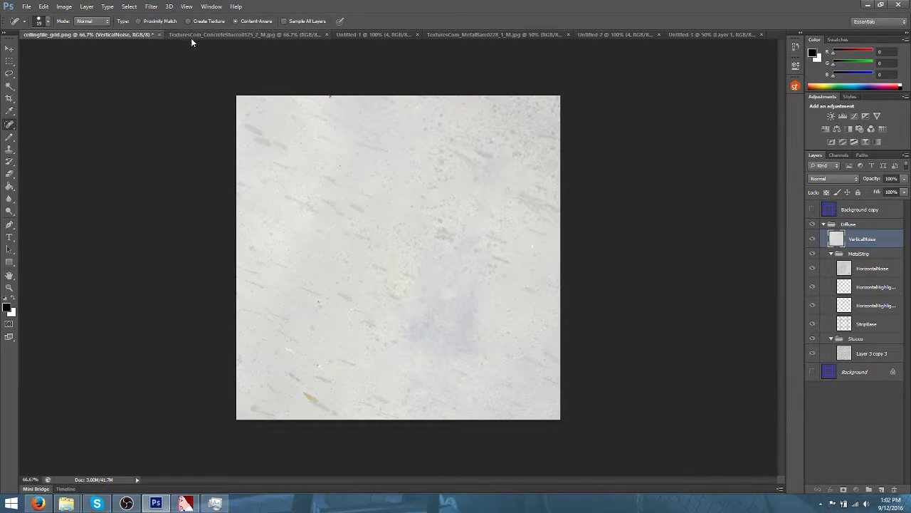
# Select the whole canvas on VerticalNoise and generate a seamless tile from it with the SeamlessTextures Tile function
pyautogui.click(64, 6)
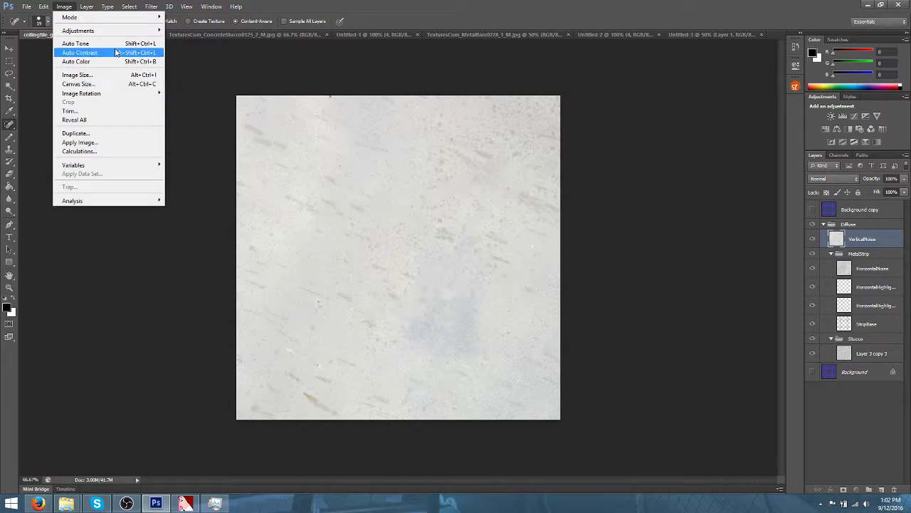
pyautogui.click(77, 52)
pyautogui.hotkey('ctrl', 'a')
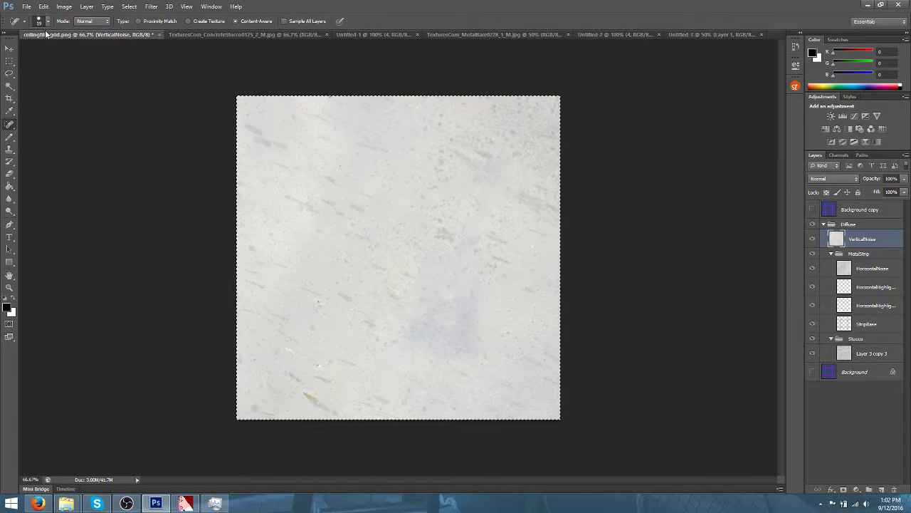
pyautogui.click(86, 7)
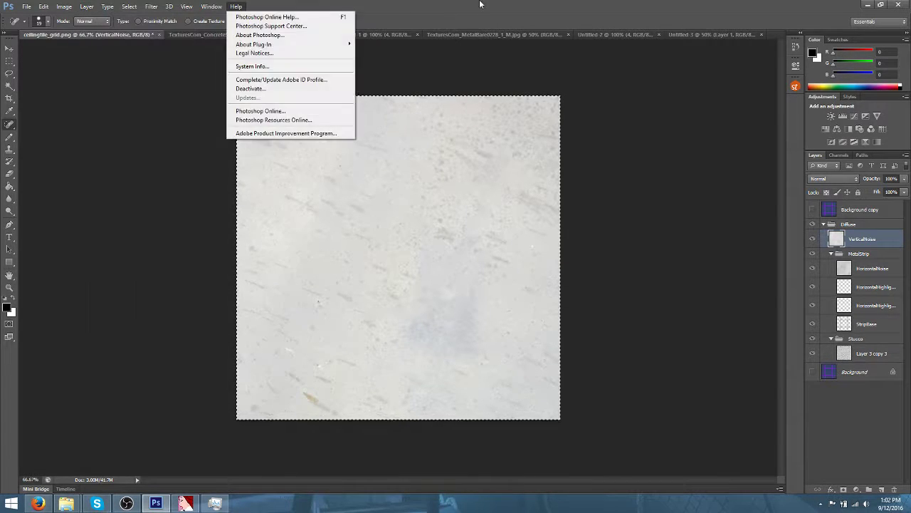
pyautogui.click(796, 86)
pyautogui.click(703, 162)
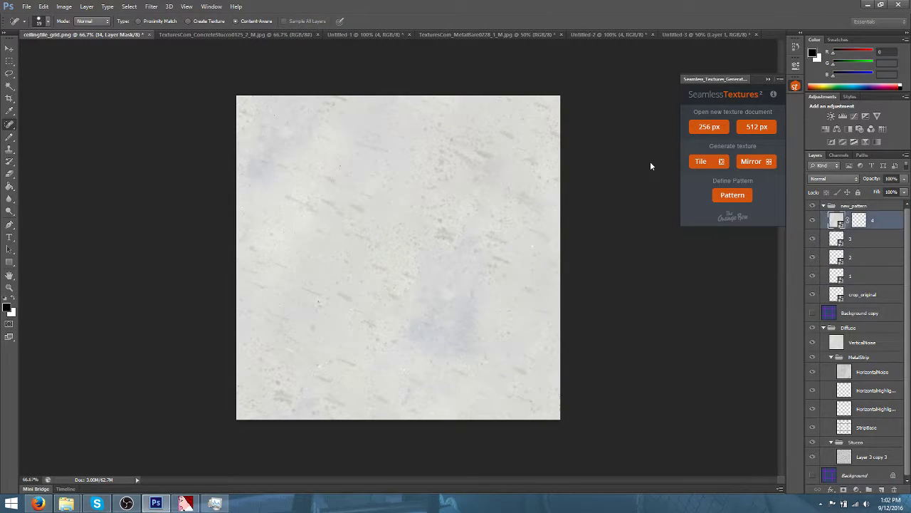
# Merge all layers of the new_pattern group, from the group down to crop_original, into a single layer
pyautogui.keyDown('shift'); pyautogui.click(856, 298); pyautogui.keyUp('shift')
pyautogui.rightClick(857, 298)
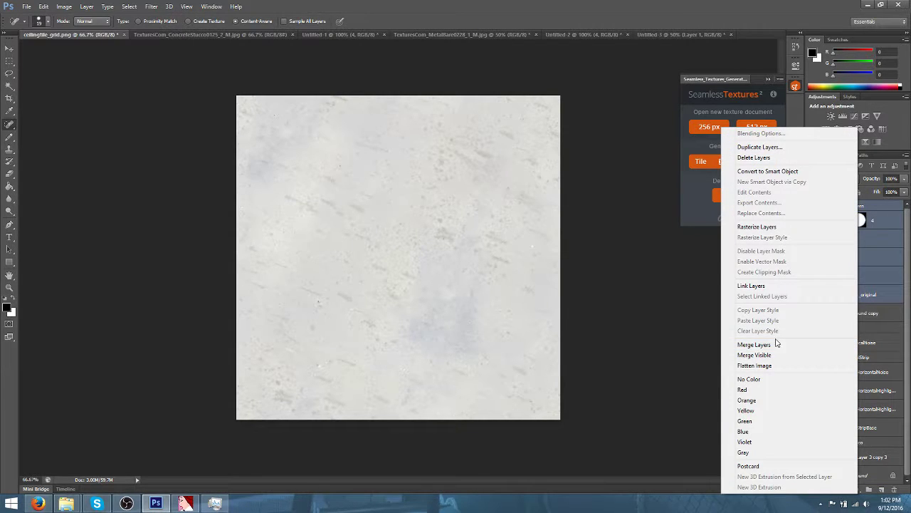
pyautogui.click(755, 344)
# Rename the merged pattern layer to VerticalNoise and place it in the MetalStrip group above HorizontalNoise
pyautogui.doubleClick(850, 211)
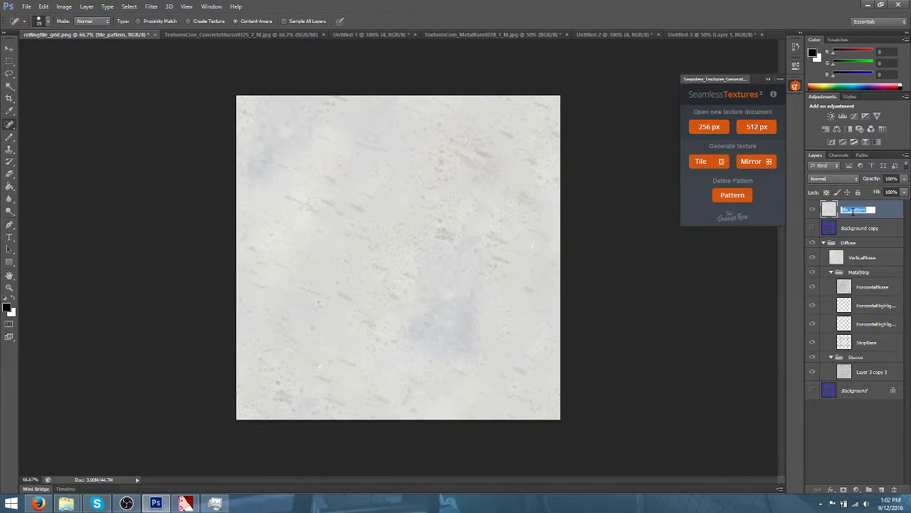
pyautogui.write('VerticalNoise')
pyautogui.press('Return')
pyautogui.moveTo(899, 212); pyautogui.dragTo(854, 249)
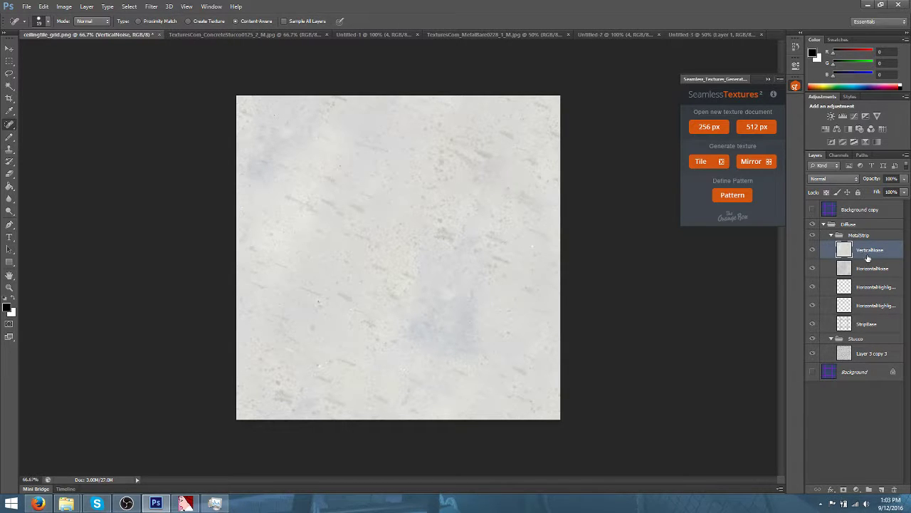
# Set the HorizontalNoise layer's blend mode to Multiply
pyautogui.click(870, 270)
pyautogui.click(833, 179)
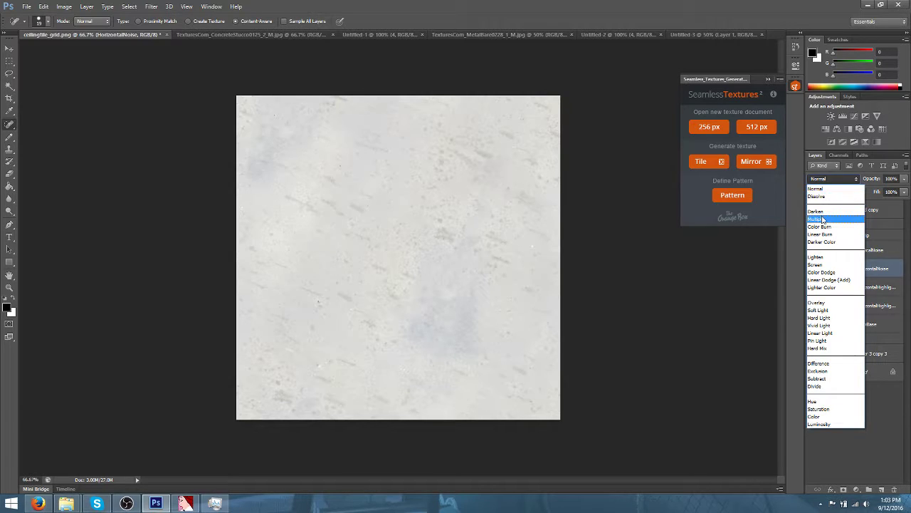
pyautogui.click(824, 221)
# Show the Background copy colour map, switch to the Magic Wand and make Background copy the active layer
pyautogui.click(814, 209)
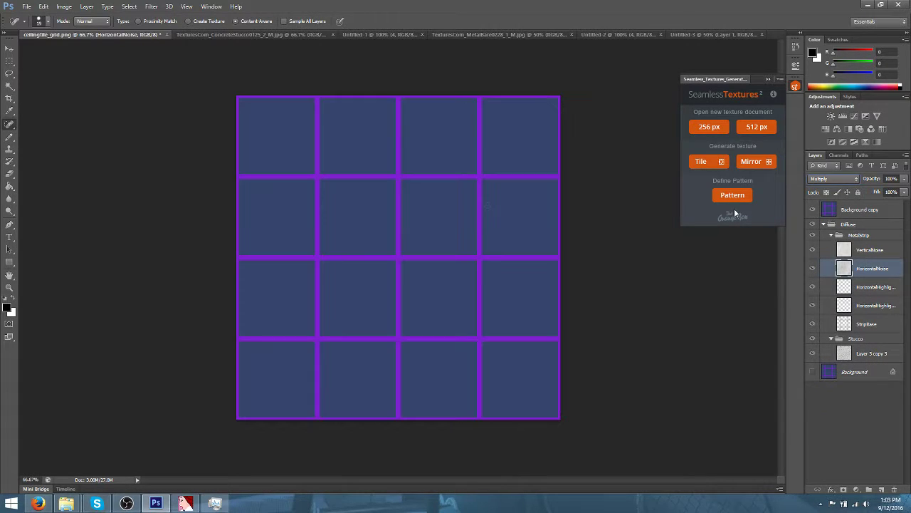
pyautogui.click(9, 61)
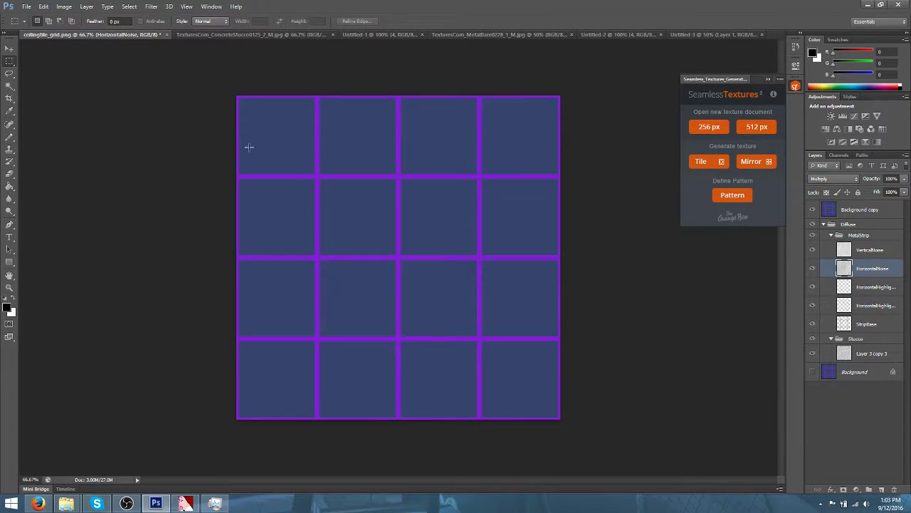
pyautogui.click(9, 86)
pyautogui.click(293, 143)
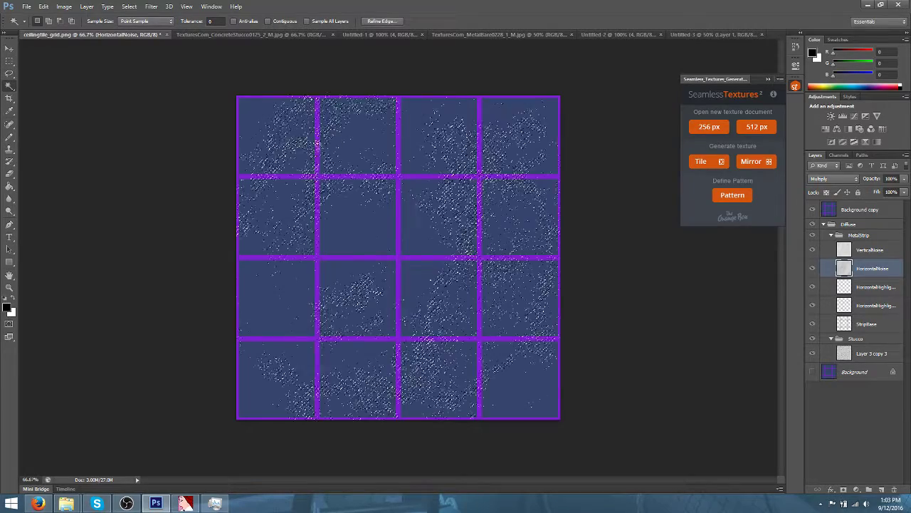
pyautogui.click(860, 209)
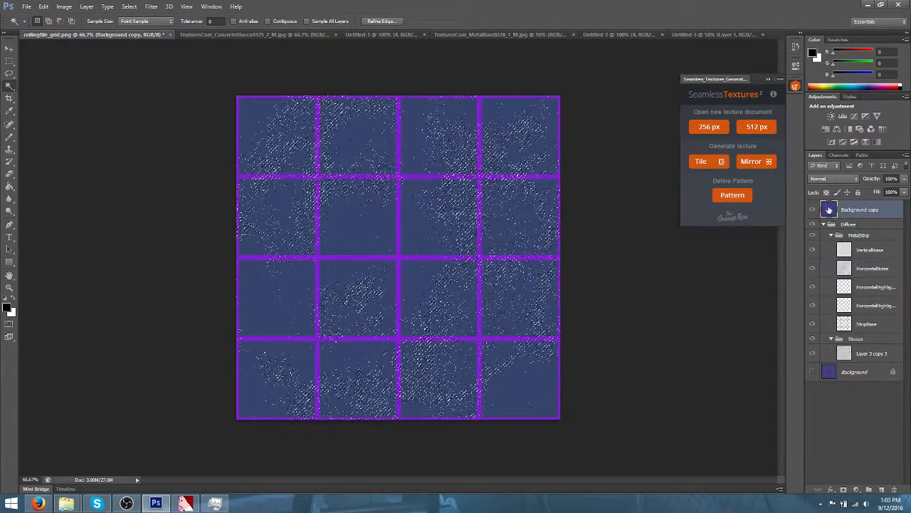
# Save the document as ceilingtile_grid.psd in the TextureSample folder with layers and Maximize Compatibility on
pyautogui.hotkey('ctrl', 'shift', 's')
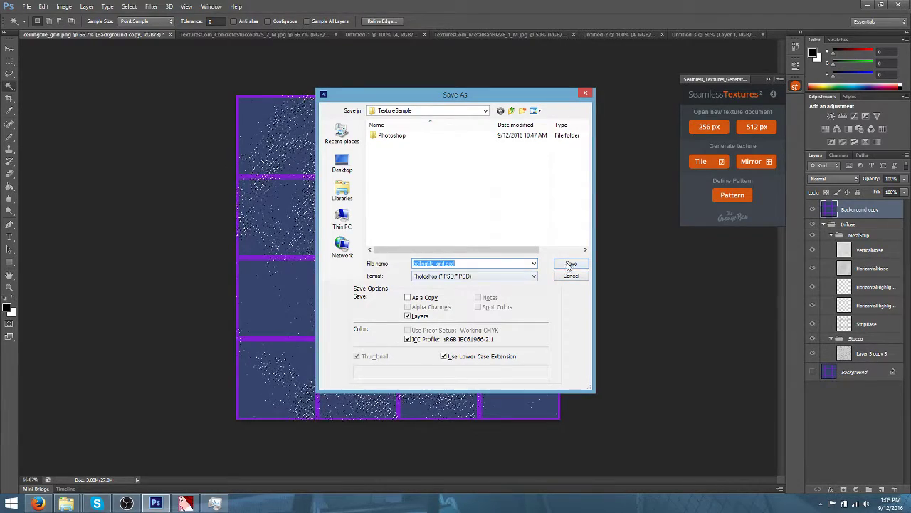
pyautogui.click(571, 265)
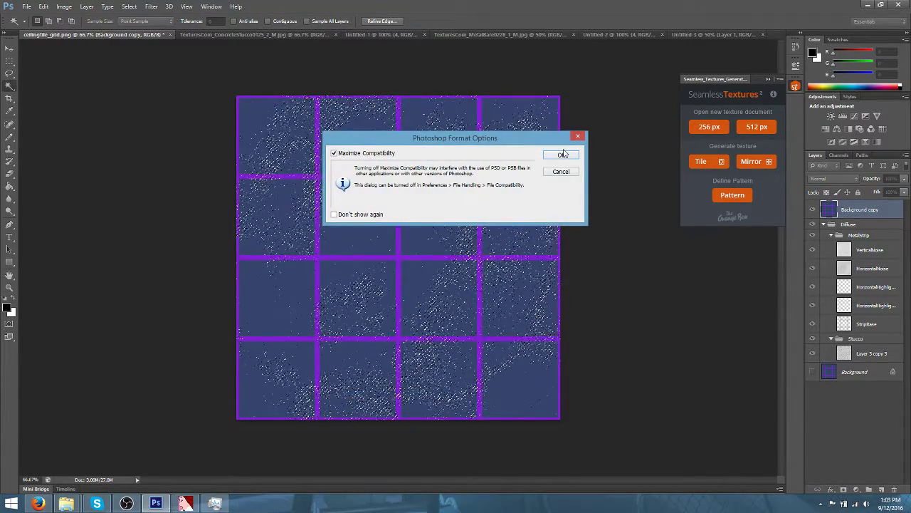
pyautogui.click(562, 155)
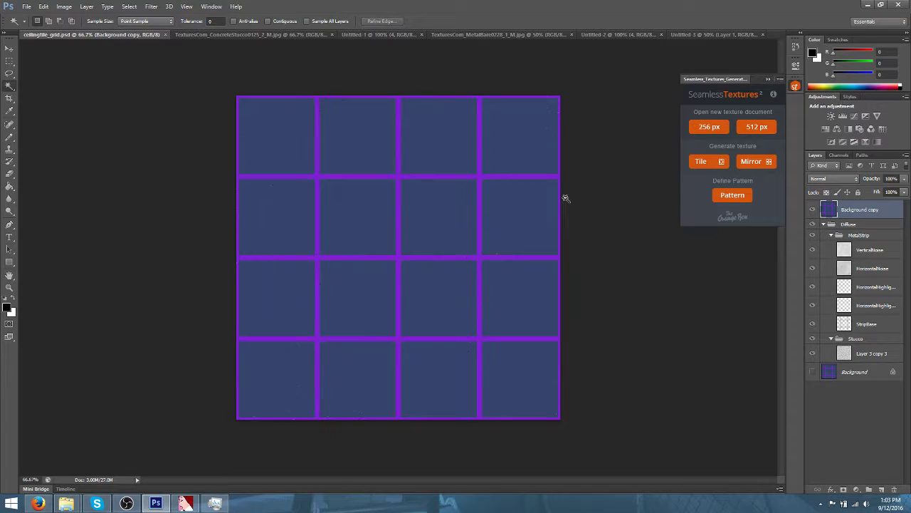
# Select the blue tile squares on Background copy, clear them from HorizontalNoise and VerticalNoise, and hide Background copy
pyautogui.click(262, 144)
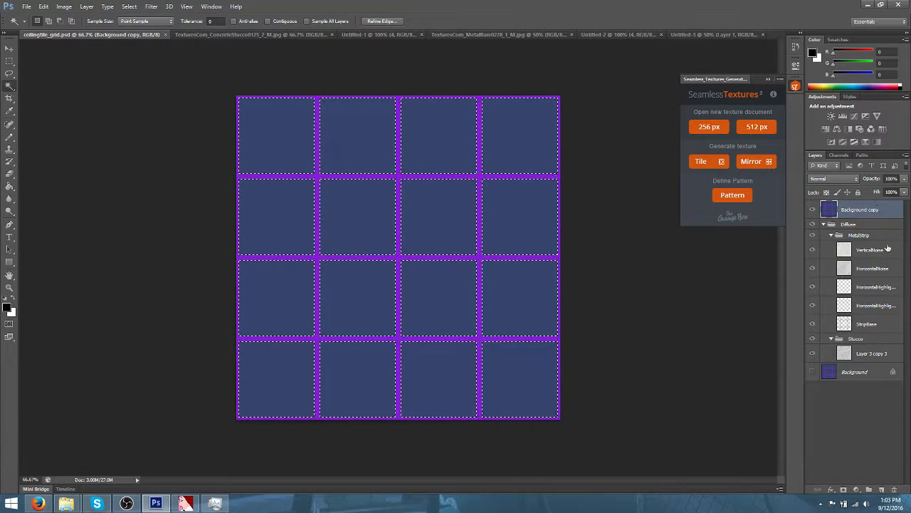
pyautogui.click(875, 268)
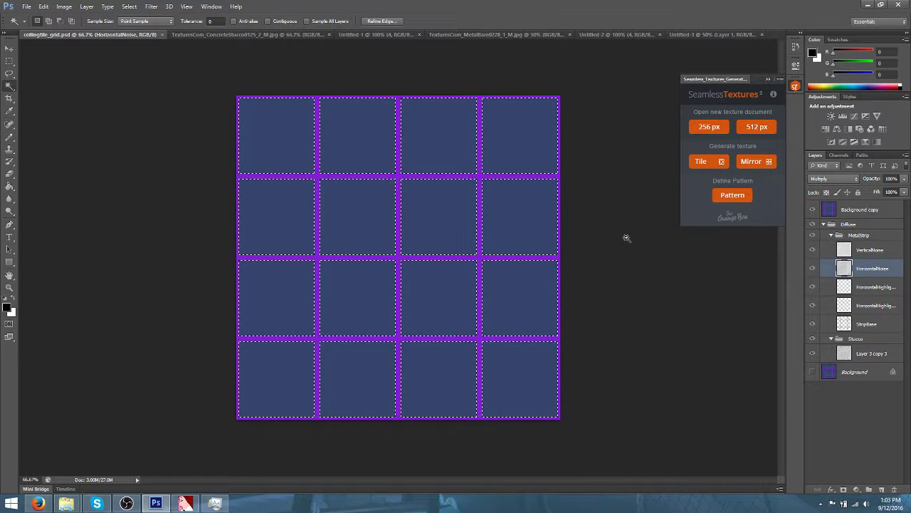
pyautogui.press('Delete')
pyautogui.click(866, 249)
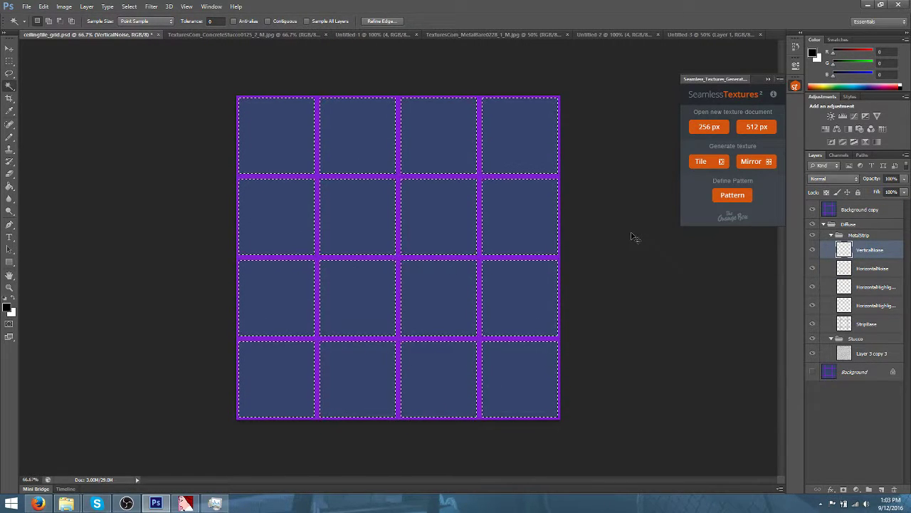
pyautogui.hotkey('ctrl', 'd')
pyautogui.click(812, 209)
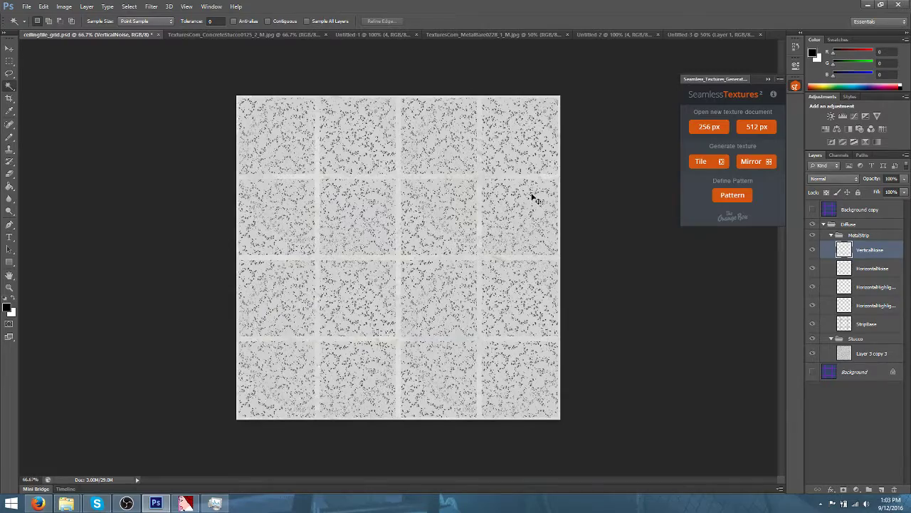
# Delete the full-width horizontal strip along the canvas's upper edge from VerticalNoise and close the SeamlessTextures panel
pyautogui.hotkey('ctrl', '+')
pyautogui.hotkey('ctrl', '+')
pyautogui.scroll(3, 520, 201)
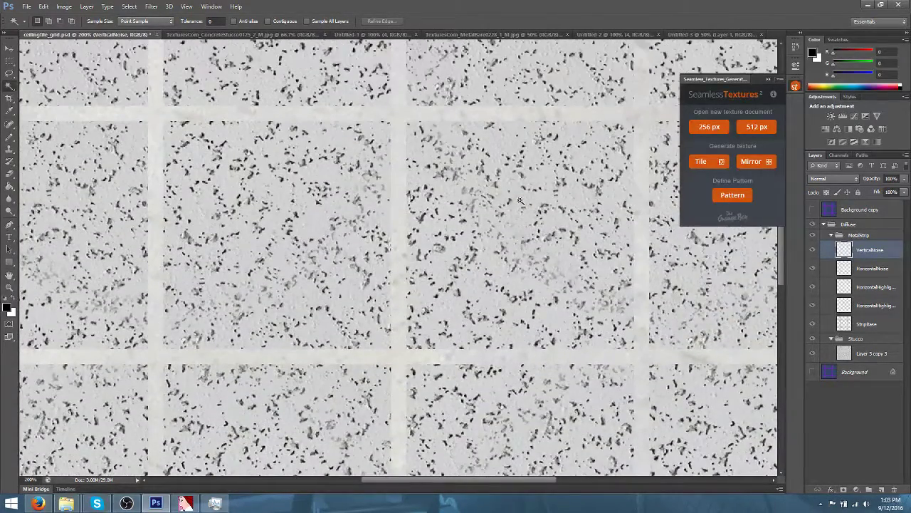
pyautogui.moveTo(460, 480); pyautogui.dragTo(358, 477)
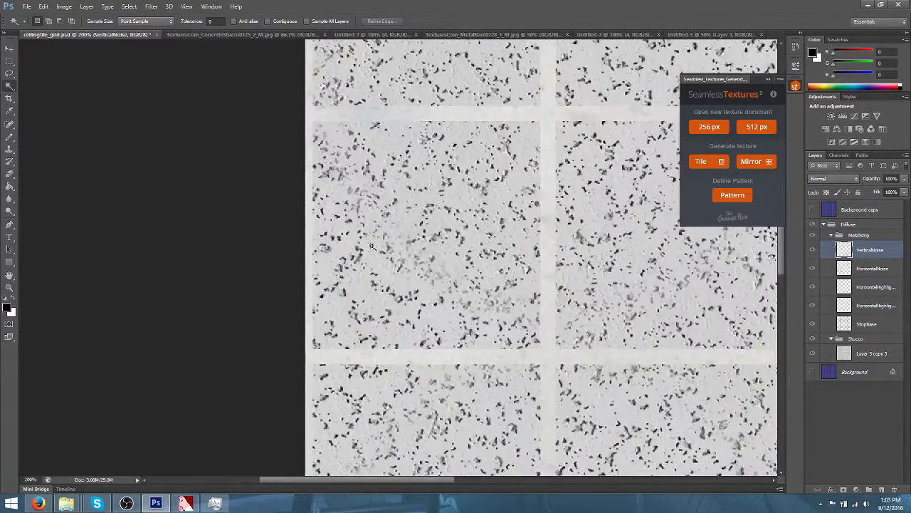
pyautogui.scroll(6, 371, 222)
pyautogui.click(9, 60)
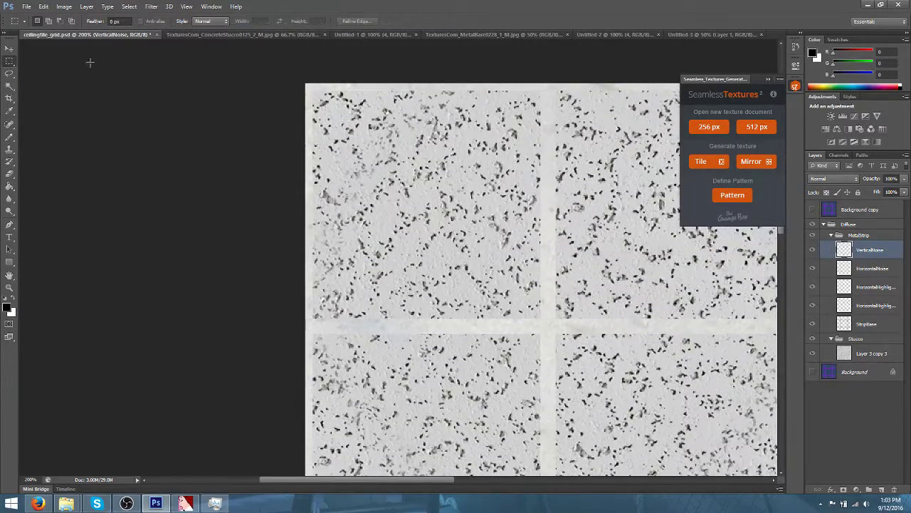
pyautogui.scroll(3, 225, 74)
pyautogui.hotkey('ctrl', '+')
pyautogui.scroll(2, 210, 74)
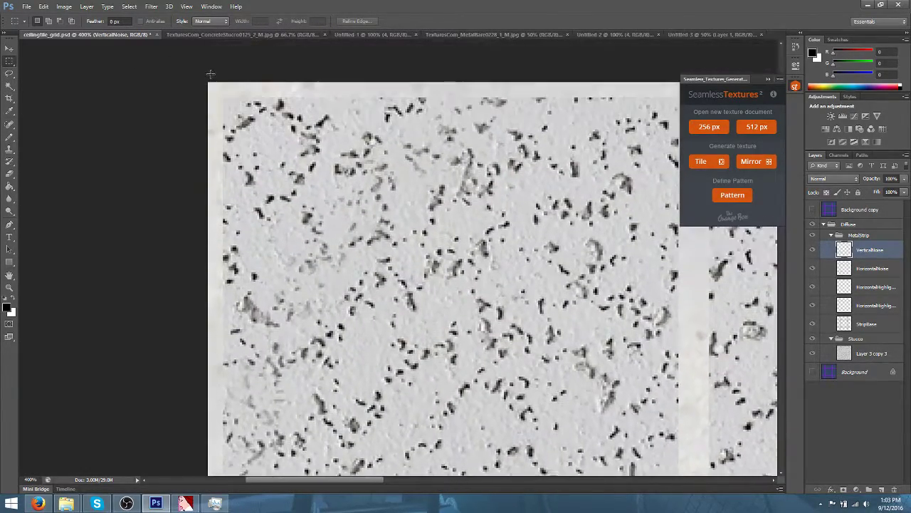
pyautogui.moveTo(183, 72); pyautogui.dragTo(428, 96)
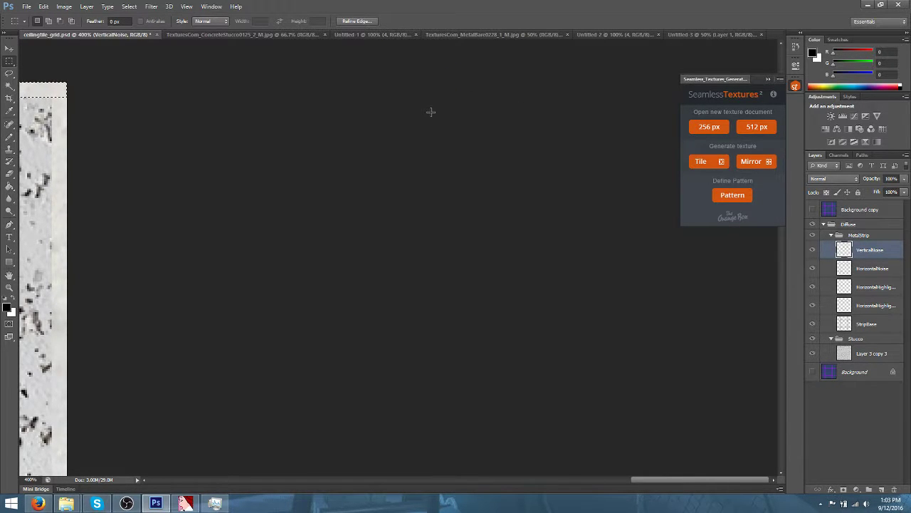
pyautogui.press('Delete')
pyautogui.hotkey('ctrl', 'd')
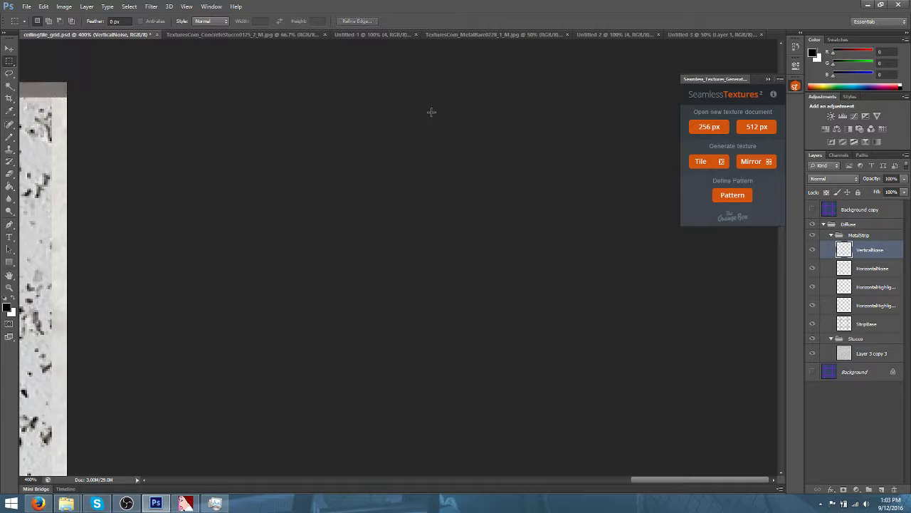
pyautogui.click(796, 86)
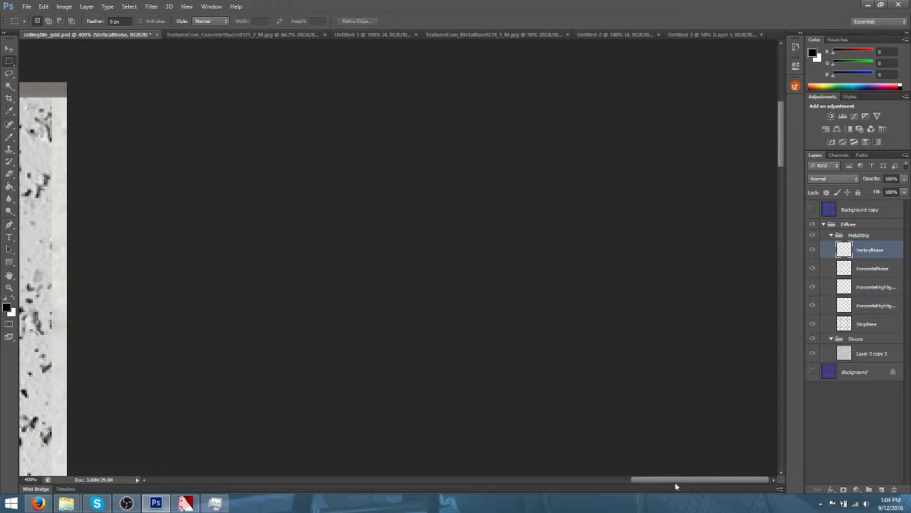
# Delete the full-width horizontal strip between the first and second tile rows from VerticalNoise
pyautogui.moveTo(668, 483); pyautogui.dragTo(559, 483)
pyautogui.scroll(-2, 513, 272)
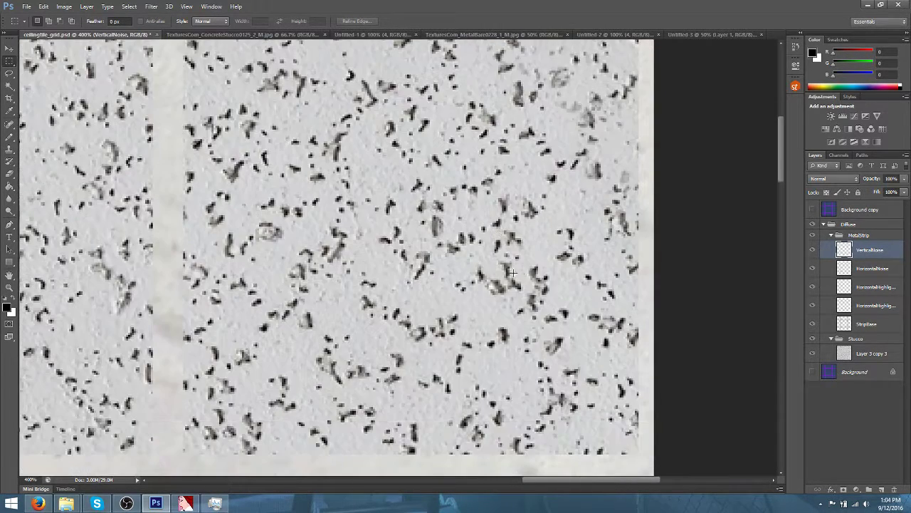
pyautogui.scroll(-3, 513, 273)
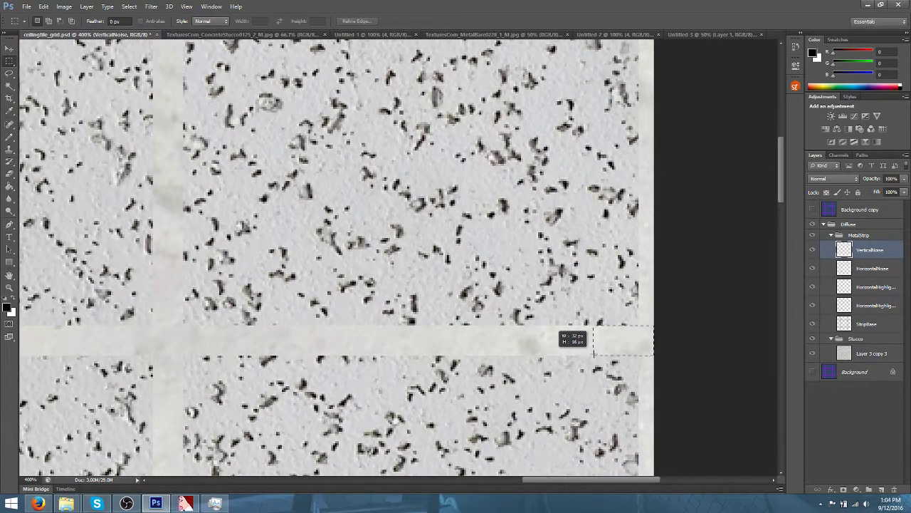
pyautogui.moveTo(200, 359); pyautogui.dragTo(3, 354)
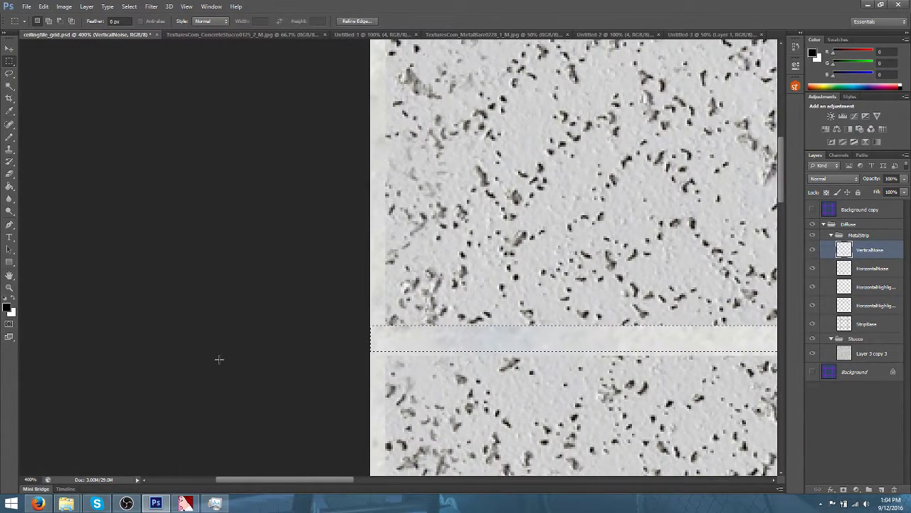
pyautogui.scroll(-2, 346, 358)
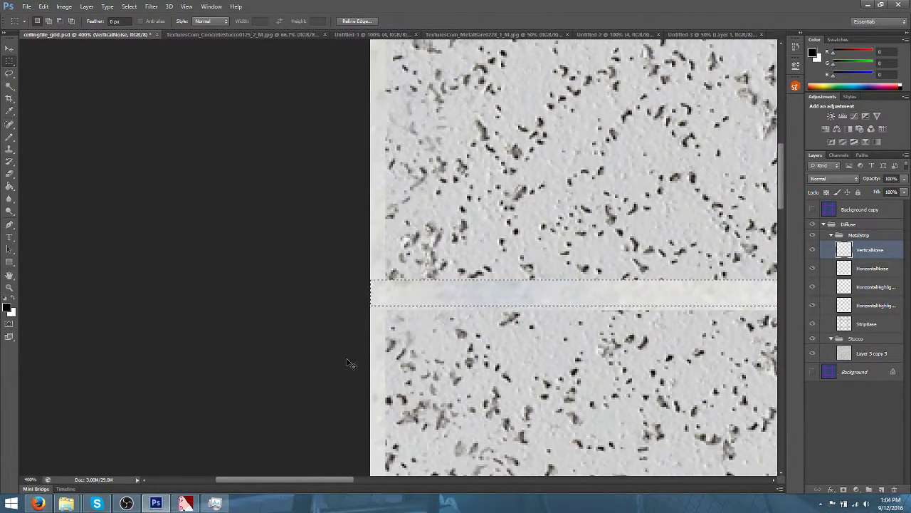
pyautogui.hotkey('ctrl', '+')
pyautogui.hotkey('ctrl', '+')
pyautogui.hotkey('ctrl', '+')
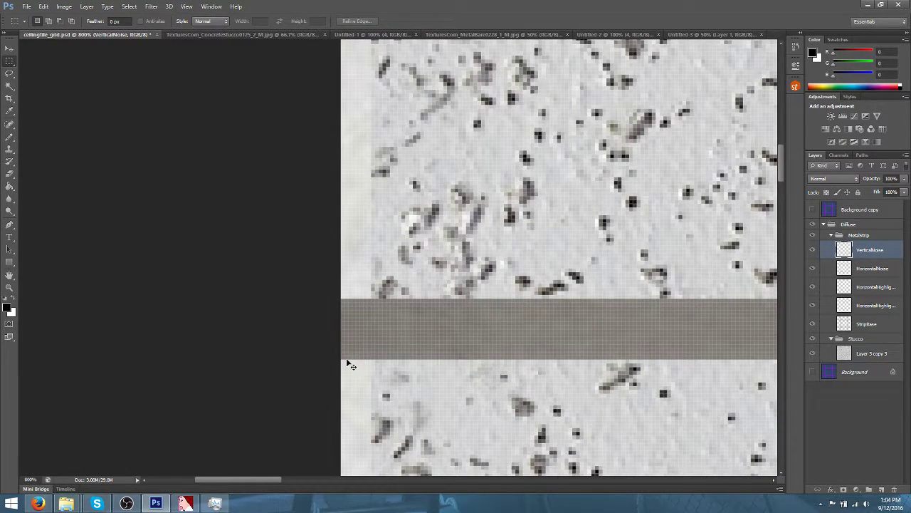
pyautogui.hotkey('ctrl', '-')
pyautogui.hotkey('ctrl', '-')
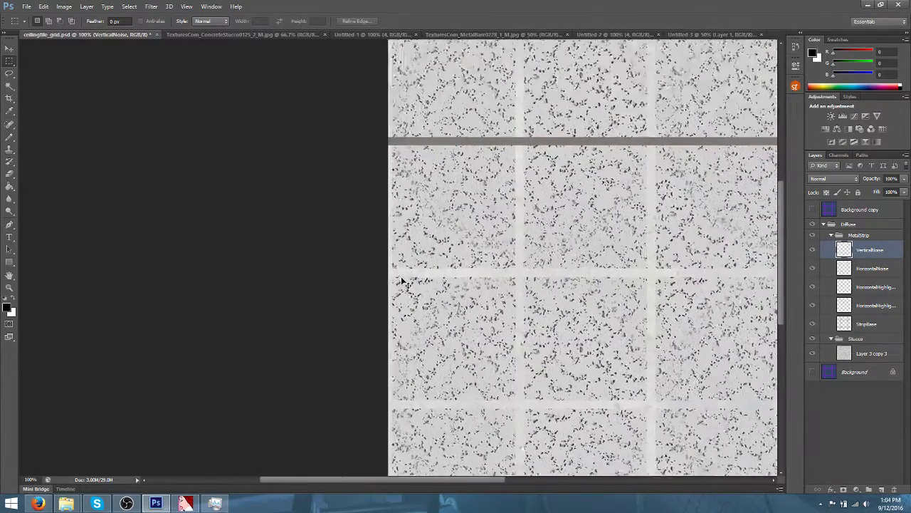
# Delete the full-width horizontal strip between the second and third tile rows from VerticalNoise
pyautogui.hotkey('ctrl', '+')
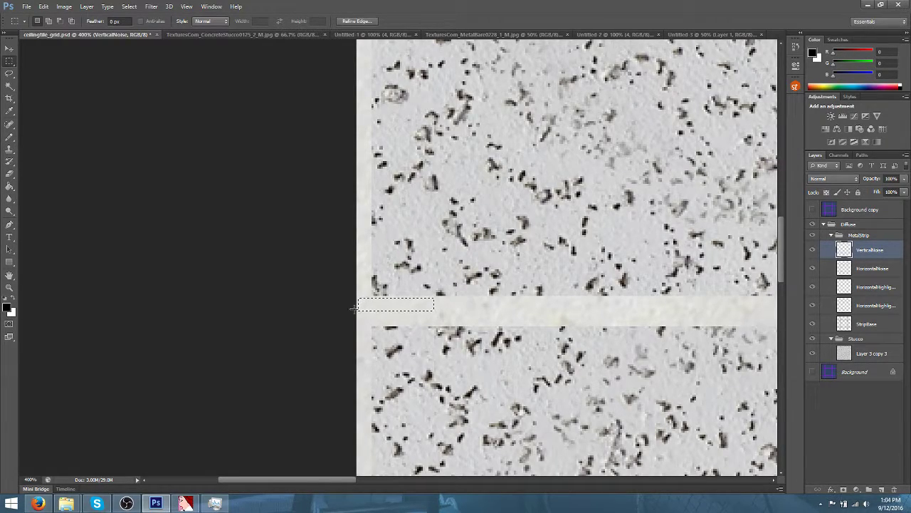
pyautogui.hotkey('ctrl', '+')
pyautogui.hotkey('ctrl', '+')
pyautogui.hotkey('ctrl', '+')
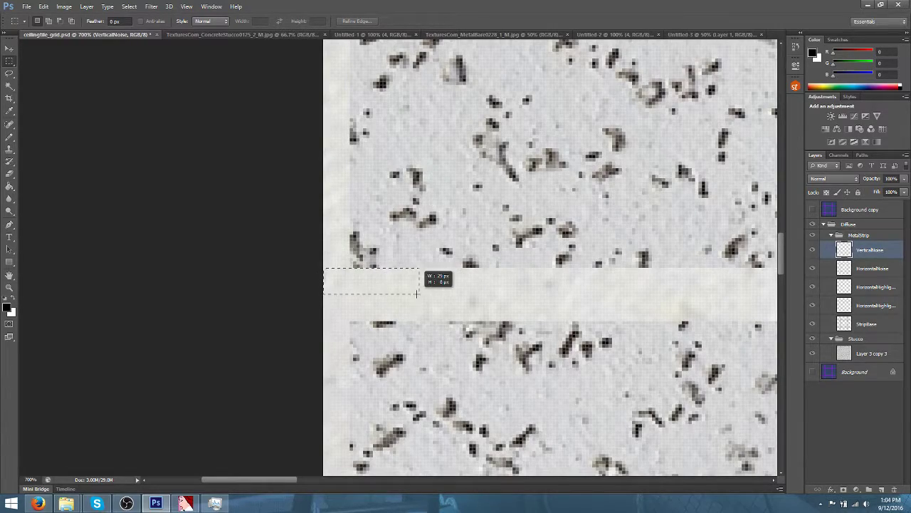
pyautogui.moveTo(588, 320); pyautogui.dragTo(798, 328)
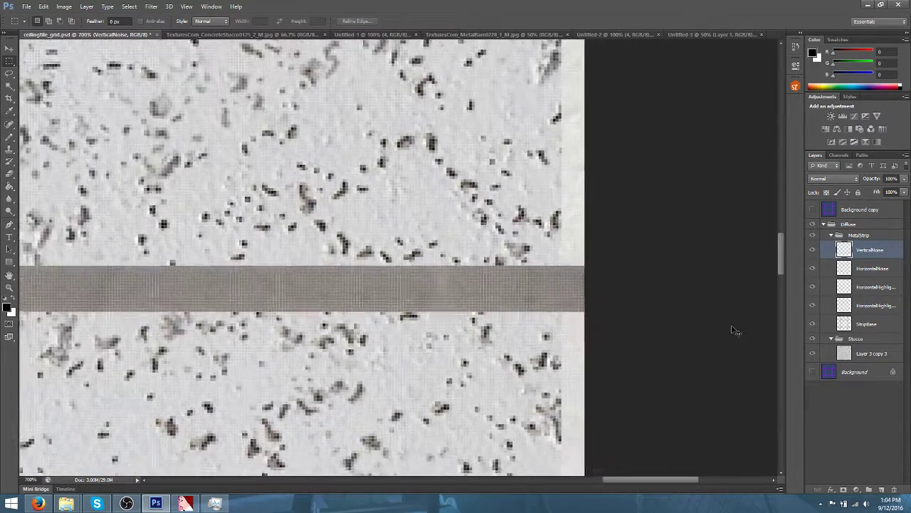
# Delete the full-width horizontal strip between the third and fourth tile rows from VerticalNoise
pyautogui.scroll(-2, 707, 280)
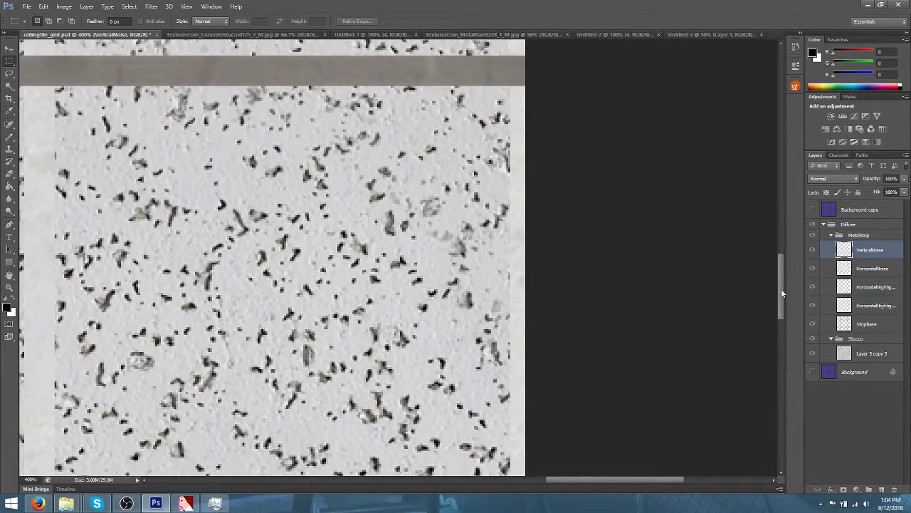
pyautogui.moveTo(780, 293); pyautogui.dragTo(784, 346)
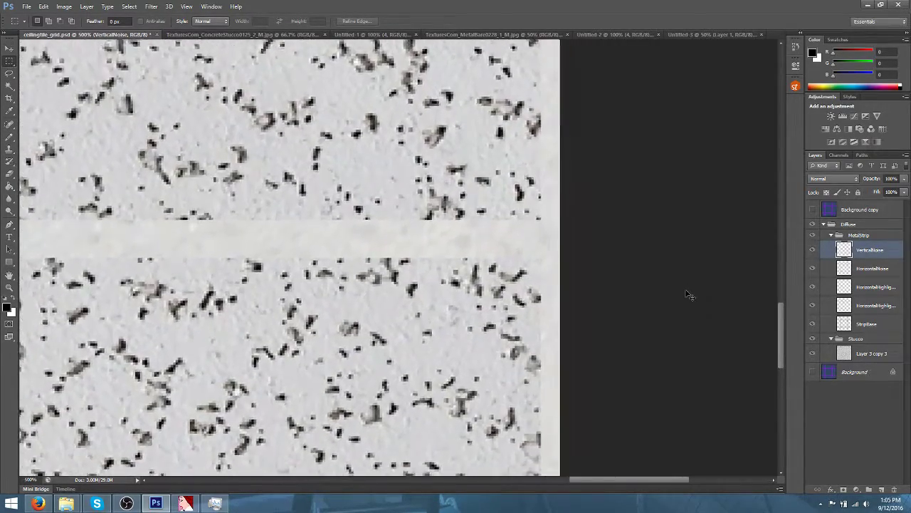
pyautogui.hotkey('ctrl', '+')
pyautogui.hotkey('ctrl', '+')
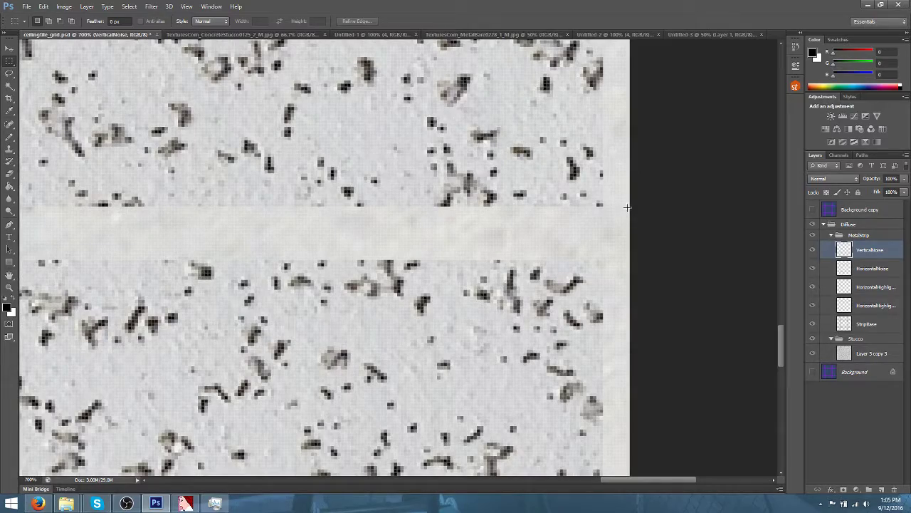
pyautogui.moveTo(27, 258); pyautogui.dragTo(9, 242)
pyautogui.moveTo(8, 245); pyautogui.dragTo(9, 245)
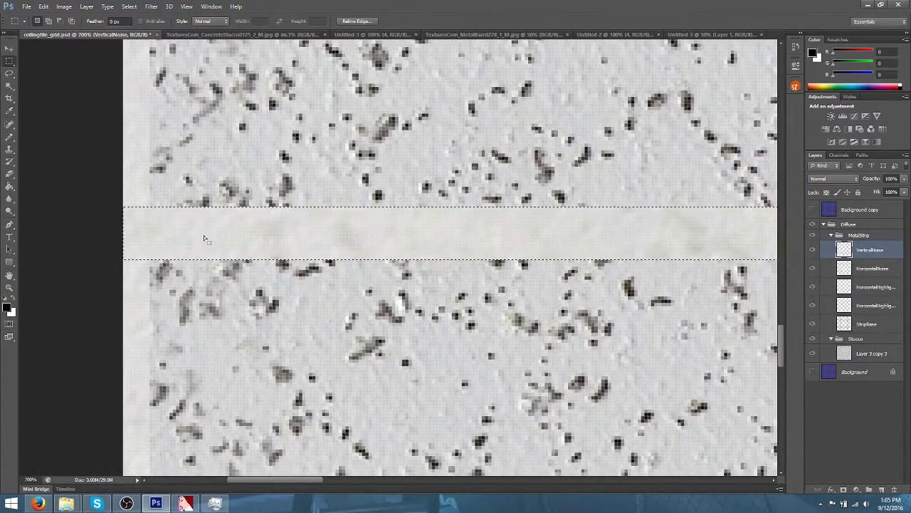
pyautogui.hotkey('alt', 'BackSpace')
pyautogui.hotkey('ctrl', 'd')
# Delete the full-width horizontal strip along the canvas's lower edge from VerticalNoise and deselect
pyautogui.scroll(-3, 199, 232)
pyautogui.scroll(-4, 199, 232)
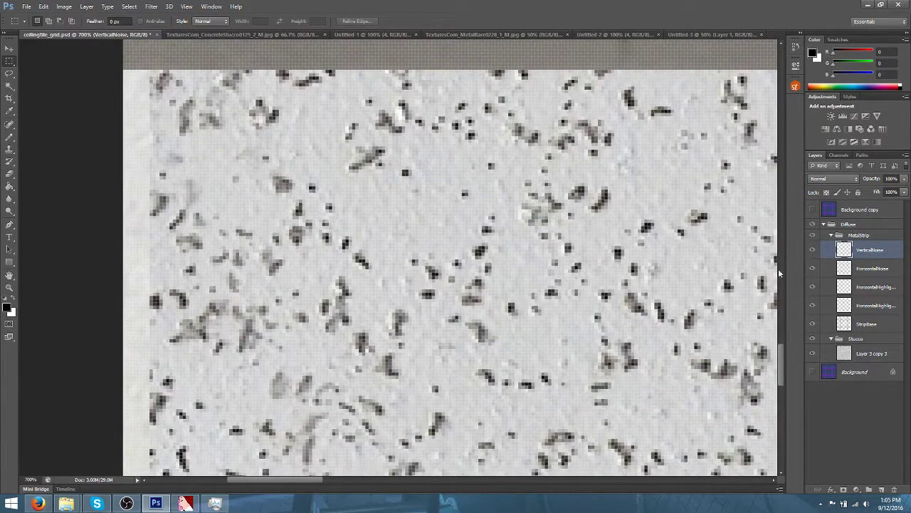
pyautogui.scroll(-15, 784, 370)
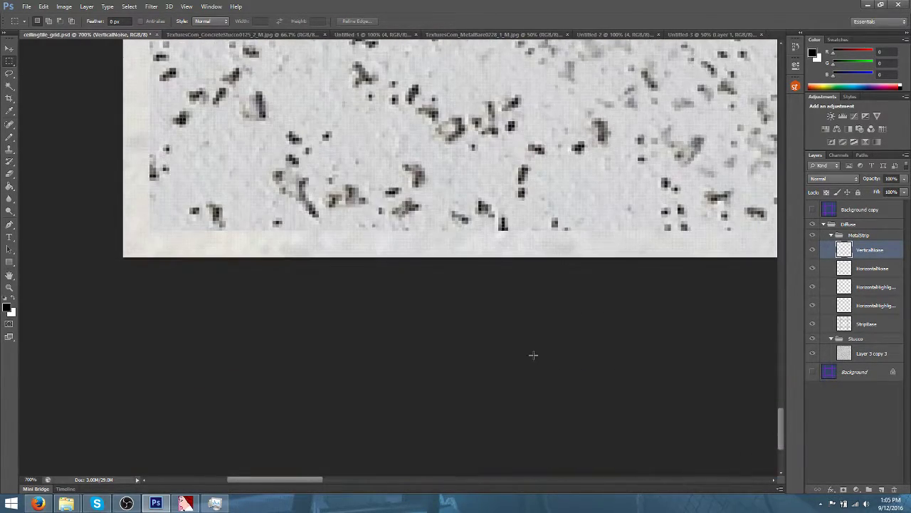
pyautogui.moveTo(127, 265); pyautogui.dragTo(783, 251)
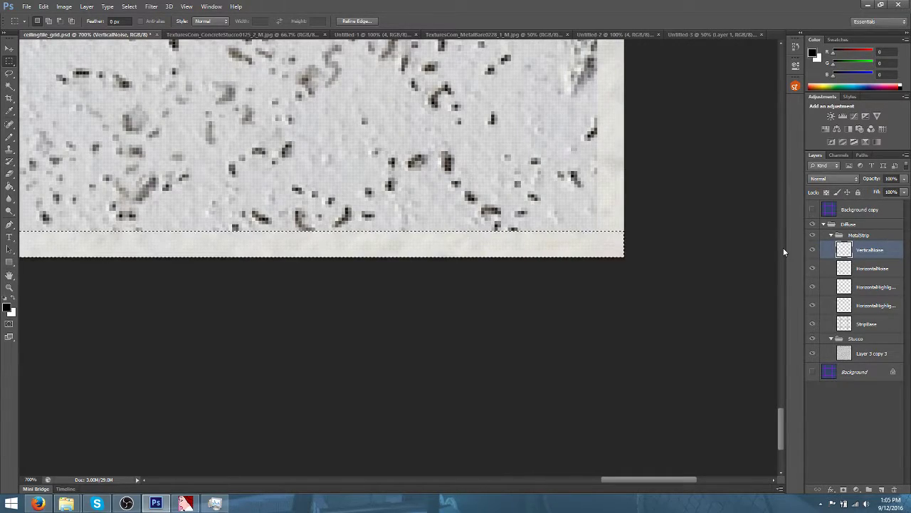
pyautogui.press('Delete')
pyautogui.hotkey('ctrl', '-')
pyautogui.hotkey('ctrl', '-')
pyautogui.hotkey('ctrl', '-')
pyautogui.hotkey('ctrl', '-')
pyautogui.hotkey('ctrl', '-')
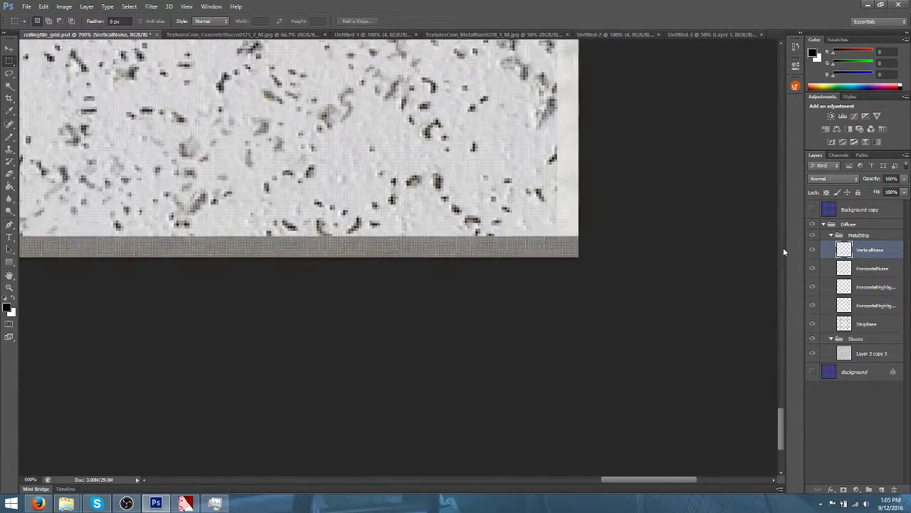
pyautogui.hotkey('ctrl', '-')
pyautogui.hotkey('ctrl', '-')
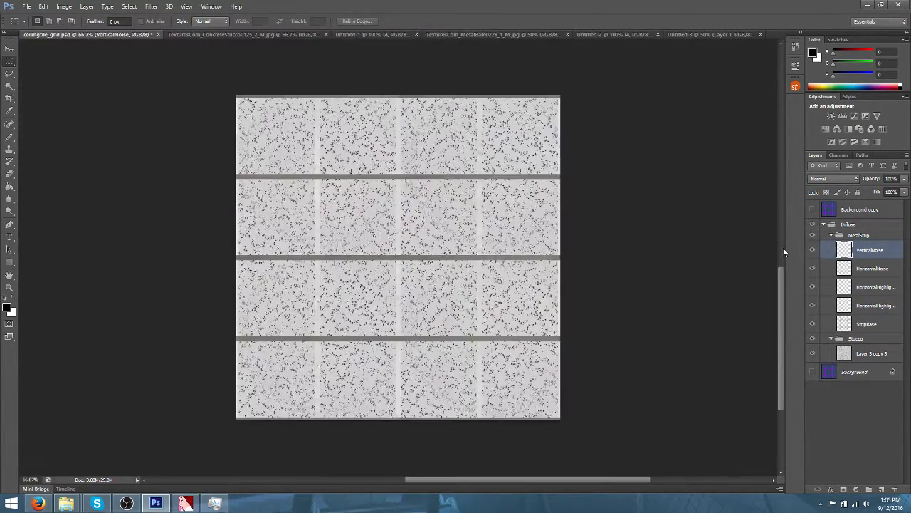
# Set the VerticalNoise layer's blend mode to Darken
pyautogui.hotkey('ctrl', '+')
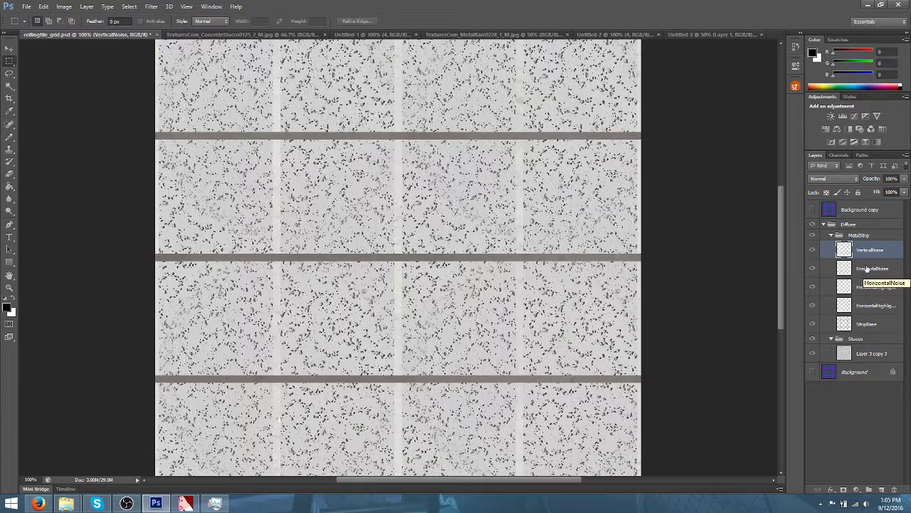
pyautogui.click(838, 179)
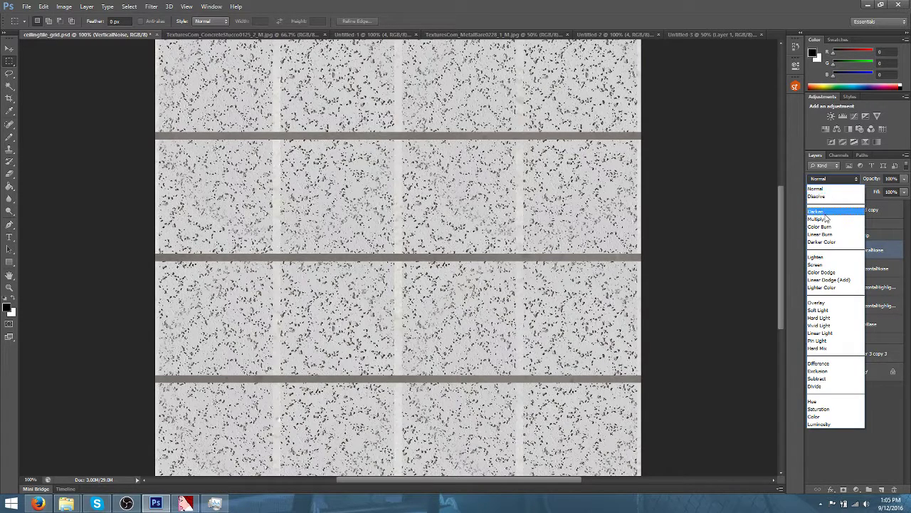
pyautogui.click(826, 212)
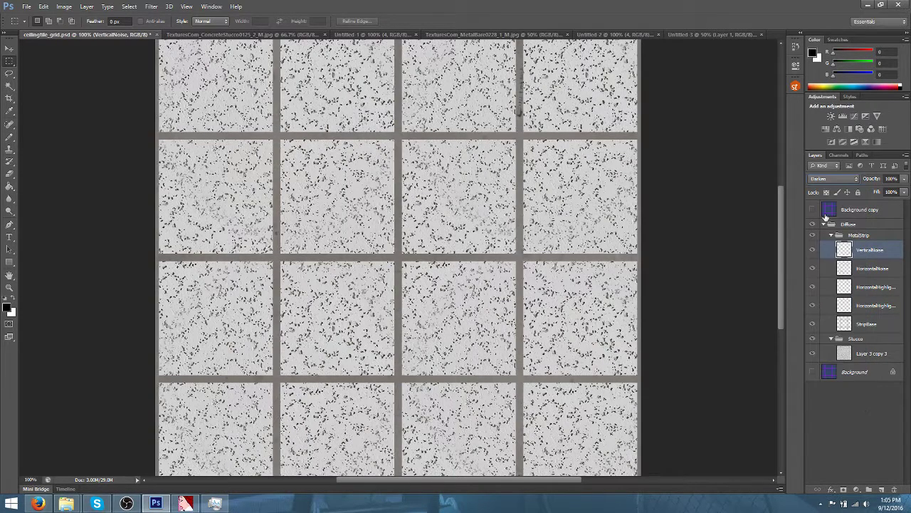
# Hide VerticalNoise, select the full-width area of the first tile row between the horizontal strips, and clear it from HorizontalNoise
pyautogui.click(812, 251)
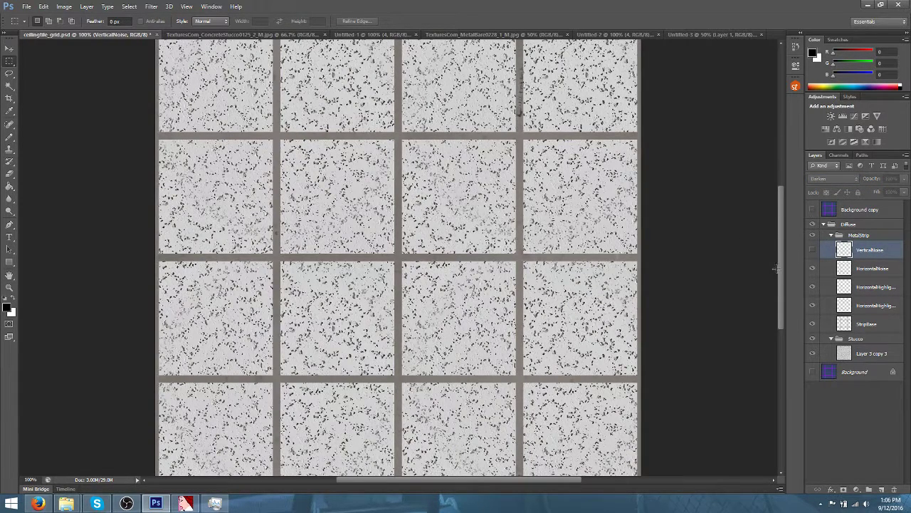
pyautogui.scroll(3, 773, 249)
pyautogui.hotkey('ctrl', '+')
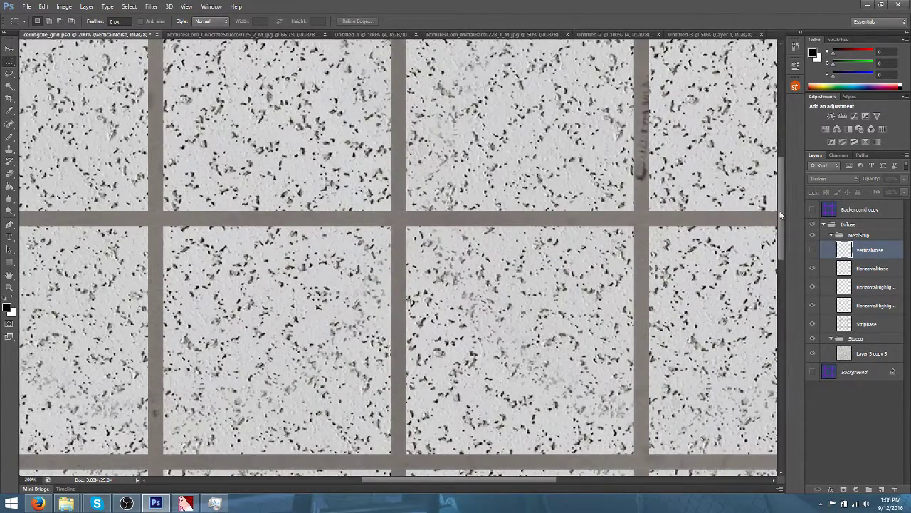
pyautogui.scroll(3, 780, 212)
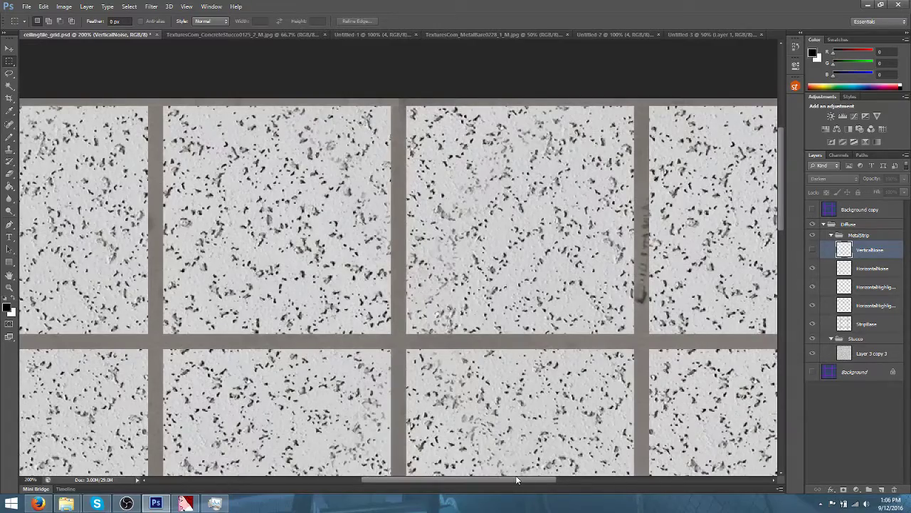
pyautogui.moveTo(521, 478); pyautogui.dragTo(600, 478)
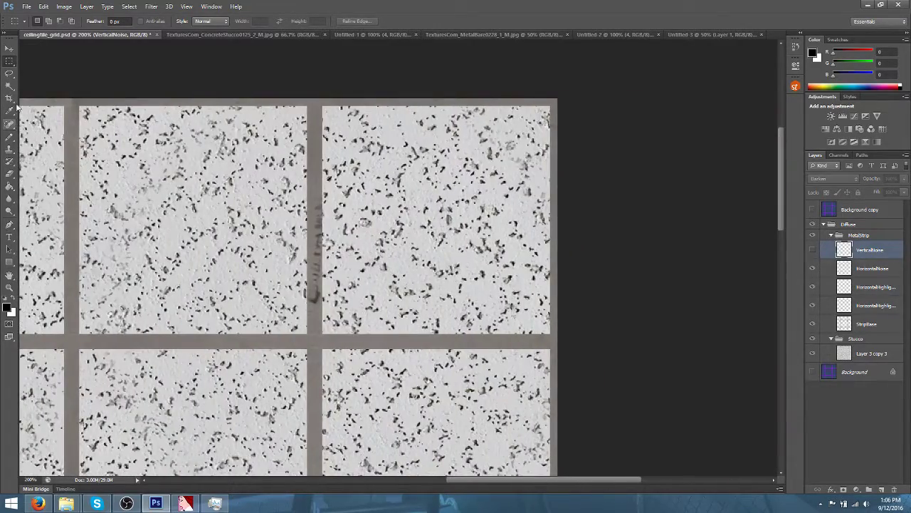
pyautogui.hotkey('ctrl', '+')
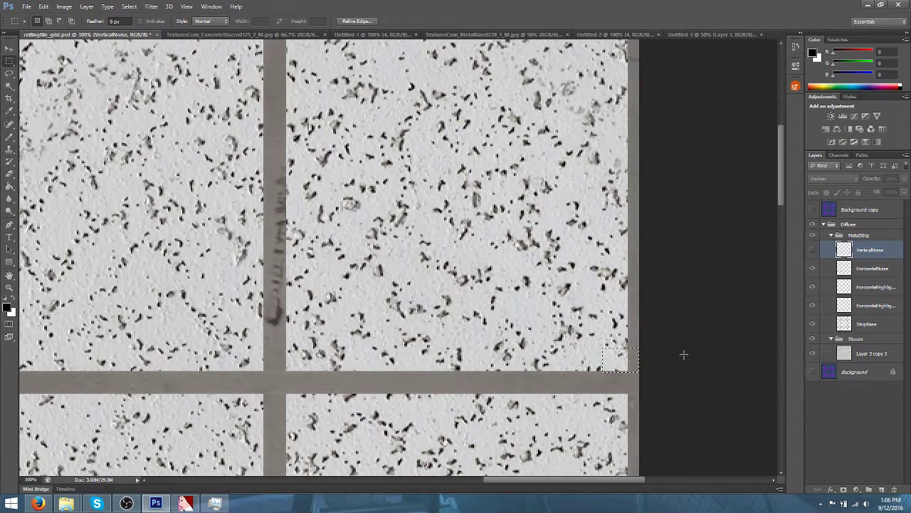
pyautogui.moveTo(644, 369); pyautogui.dragTo(84, 152)
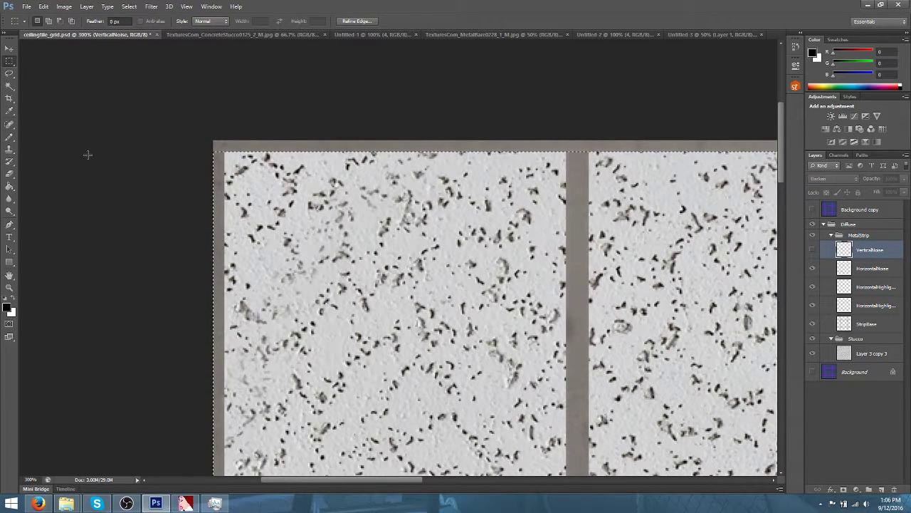
pyautogui.click(863, 270)
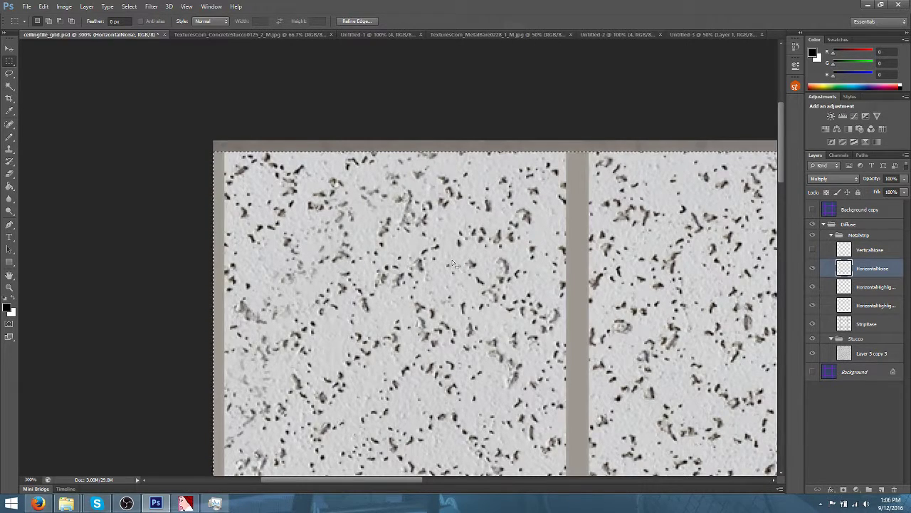
# Select the full-width area of the second tile row between the horizontal strips and clear it from HorizontalNoise
pyautogui.scroll(-5, 449, 262)
pyautogui.scroll(-2, 432, 255)
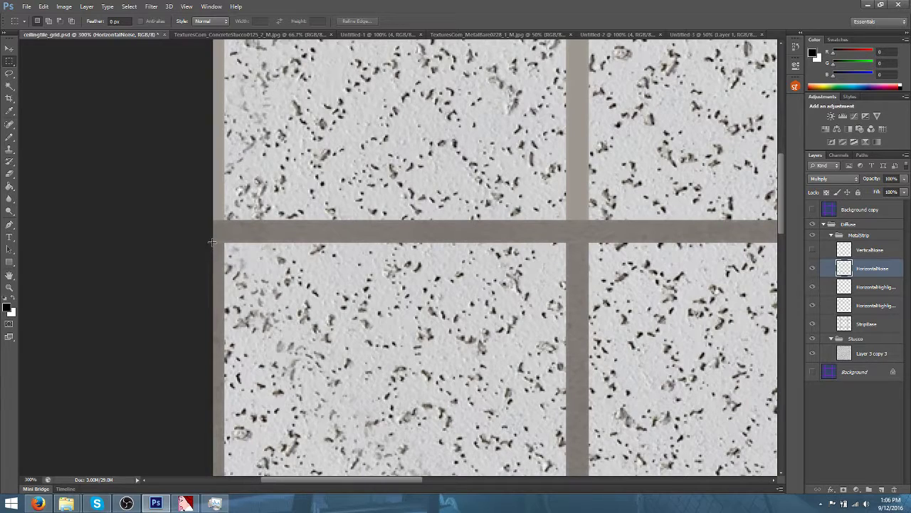
pyautogui.moveTo(212, 243); pyautogui.dragTo(283, 274)
pyautogui.hotkey('ctrl', '+')
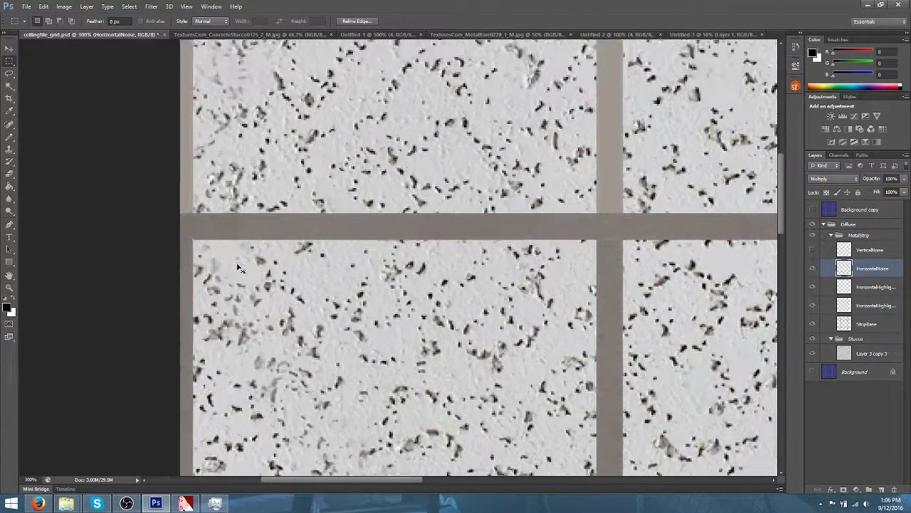
pyautogui.click(146, 259)
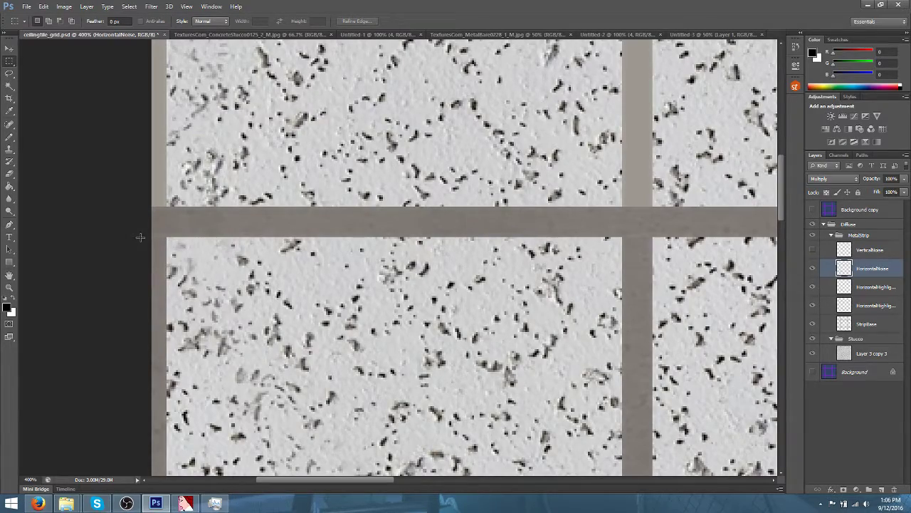
pyautogui.moveTo(147, 237); pyautogui.dragTo(674, 350)
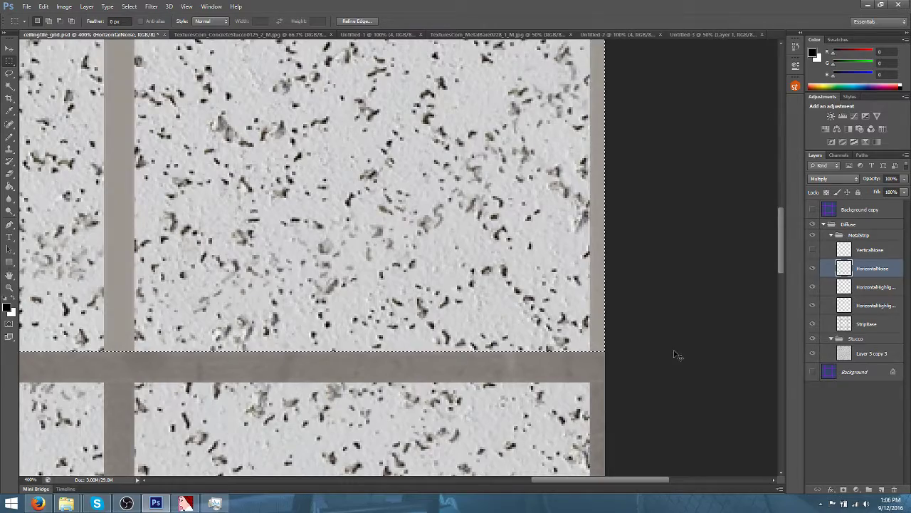
# Select the full-width area of the third tile row between the horizontal strips and clear it from HorizontalNoise
pyautogui.scroll(-1, 662, 341)
pyautogui.scroll(-5, 660, 339)
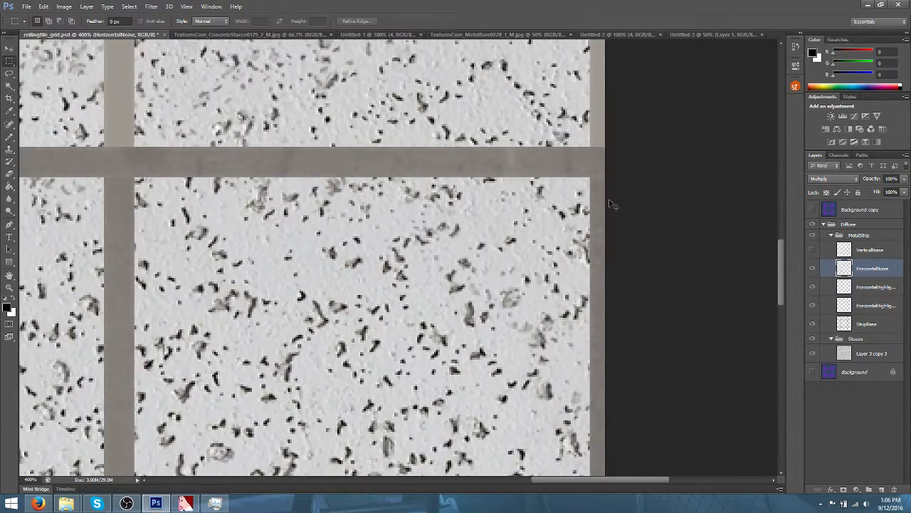
pyautogui.hotkey('ctrl', '+')
pyautogui.hotkey('ctrl', '+')
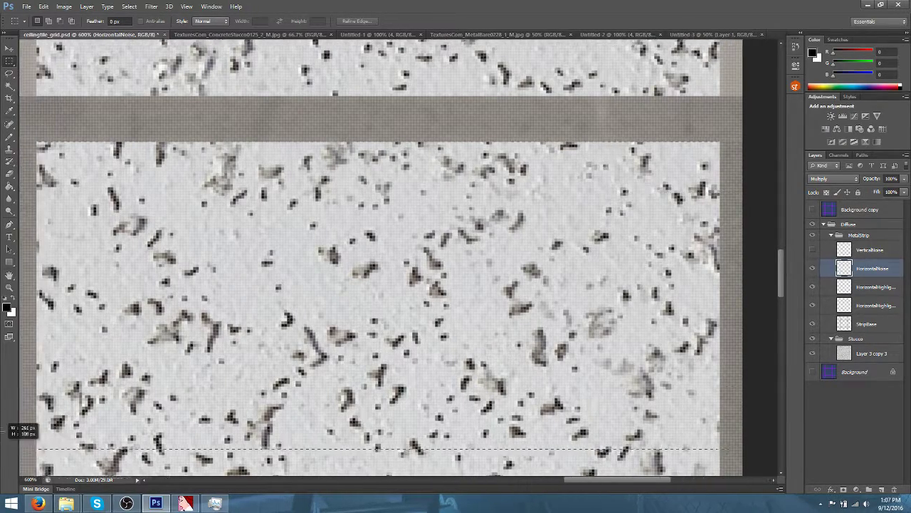
pyautogui.moveTo(6, 442); pyautogui.dragTo(7, 347)
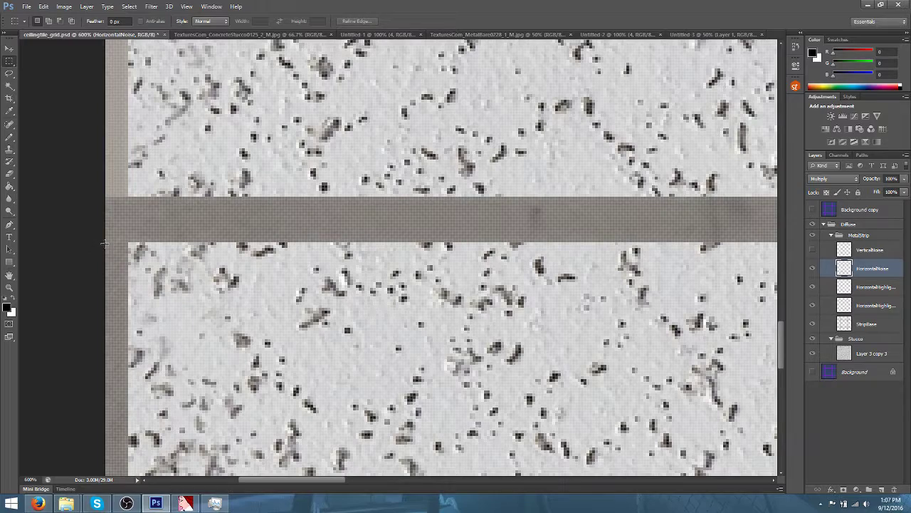
# Clear the full-width area of the fourth tile row, down to the bottom edge strip, from HorizontalNoise and deselect
pyautogui.moveTo(736, 340); pyautogui.dragTo(695, 379)
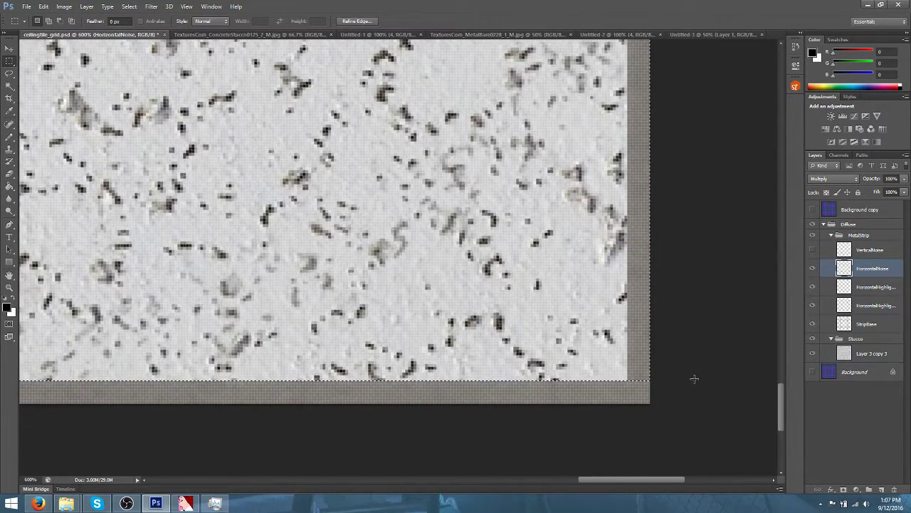
pyautogui.hotkey('ctrl', 'd')
pyautogui.hotkey('ctrl', '-')
pyautogui.hotkey('ctrl', '-')
pyautogui.hotkey('ctrl', '-')
pyautogui.hotkey('ctrl', '-')
pyautogui.hotkey('ctrl', '-')
pyautogui.hotkey('ctrl', '-')
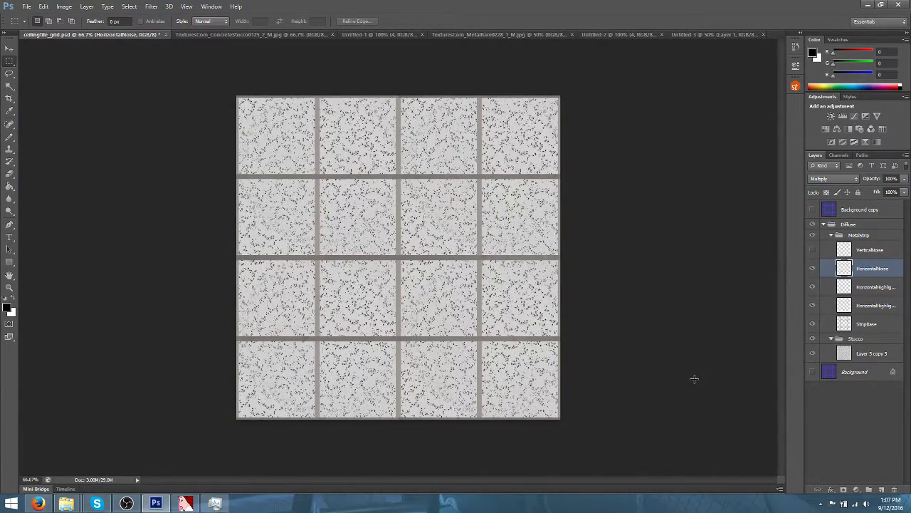
# Show the VerticalNoise layer again and compare the strips with HorizontalNoise hidden and shown
pyautogui.click(812, 250)
pyautogui.hotkey('ctrl', '+')
pyautogui.hotkey('ctrl', '+')
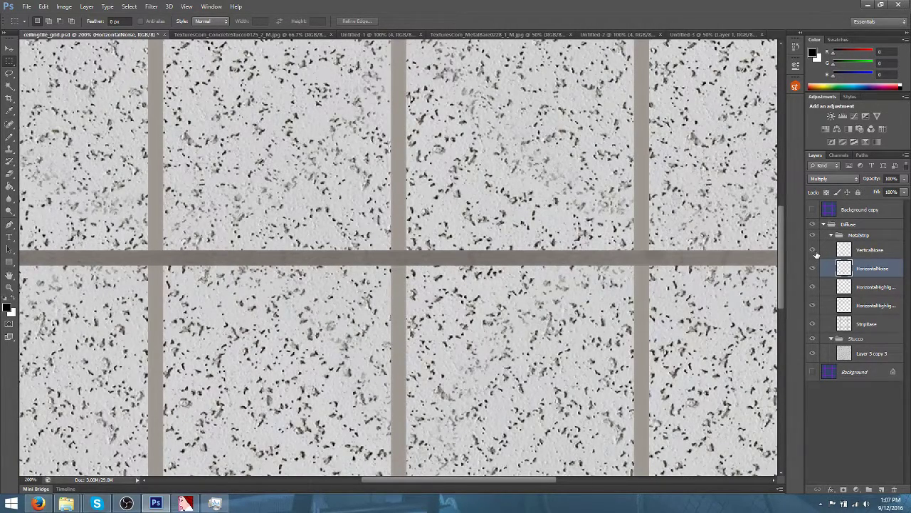
pyautogui.click(814, 269)
pyautogui.click(814, 269)
# Set the VerticalNoise layer's blend mode to Multiply
pyautogui.click(858, 234)
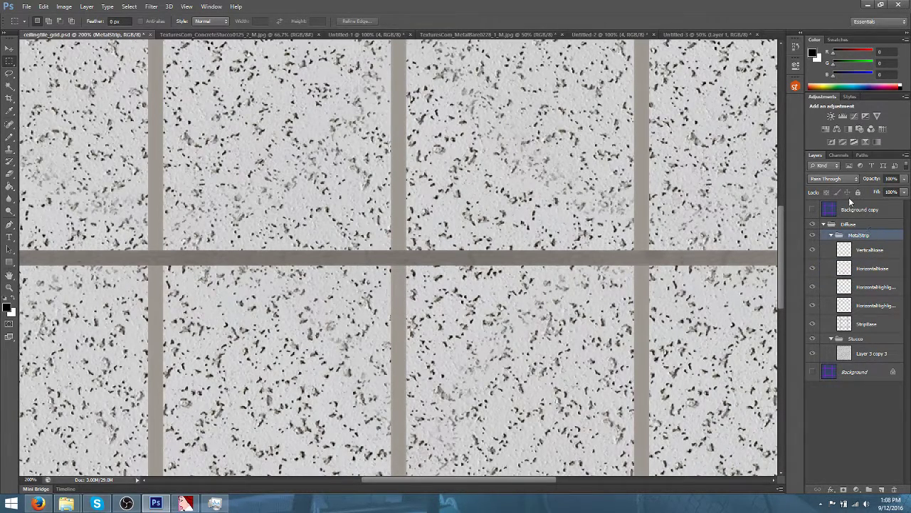
pyautogui.click(870, 249)
pyautogui.click(854, 182)
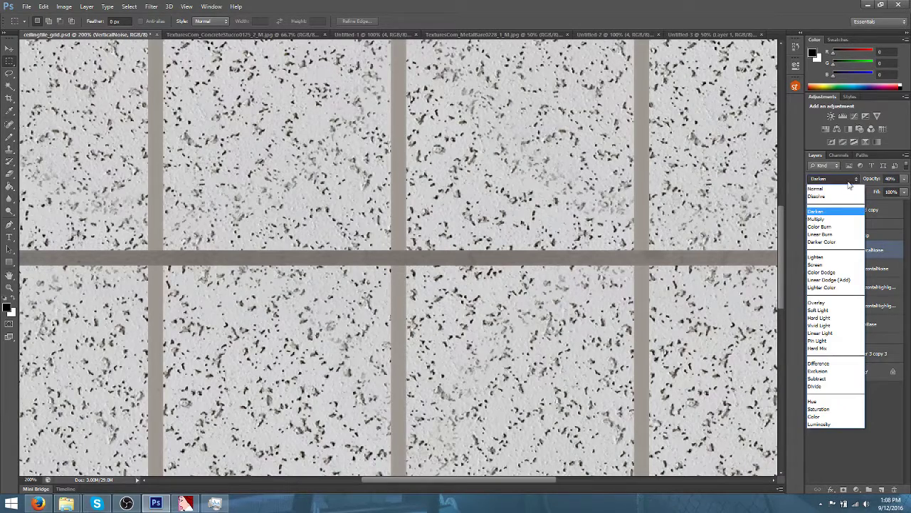
pyautogui.click(824, 218)
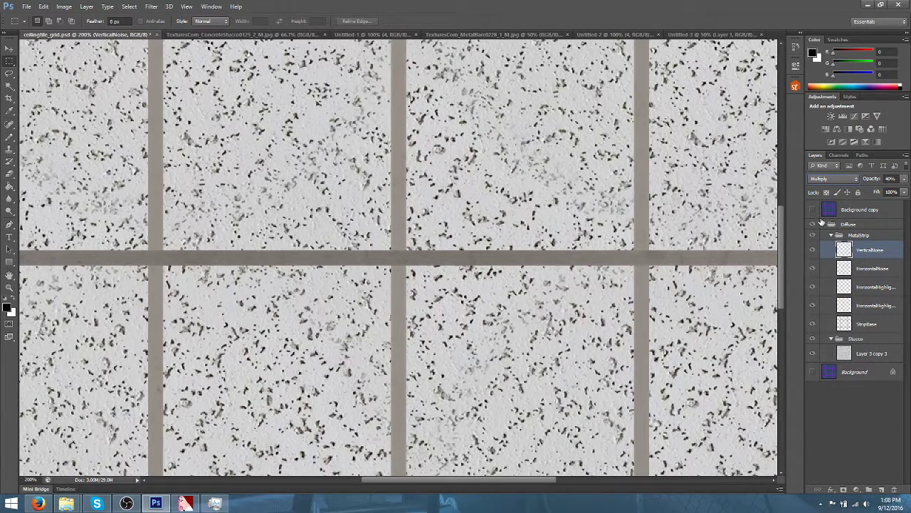
# Raise the VerticalNoise layer's opacity to 100% and check the strips across the whole grid and close up
pyautogui.click(904, 179)
pyautogui.moveTo(877, 193); pyautogui.dragTo(902, 194)
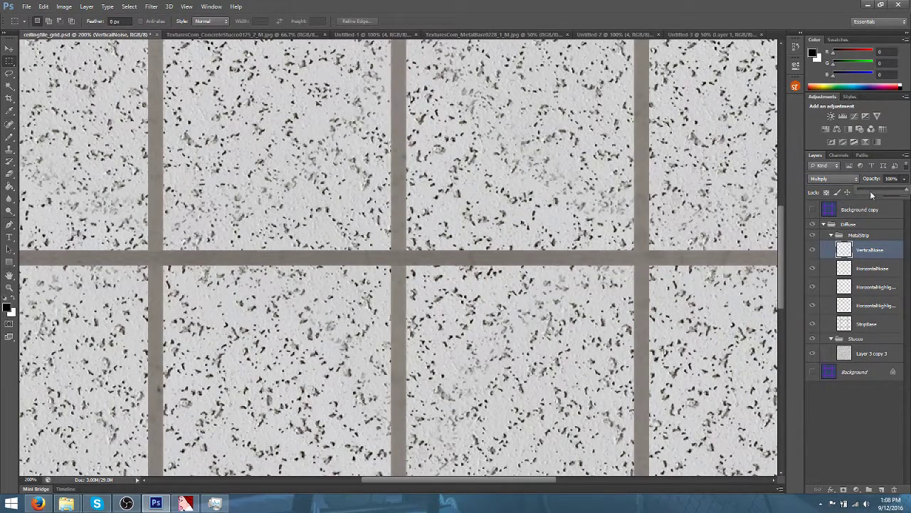
pyautogui.click(485, 5)
pyautogui.hotkey('ctrl', '-')
pyautogui.hotkey('ctrl', '-')
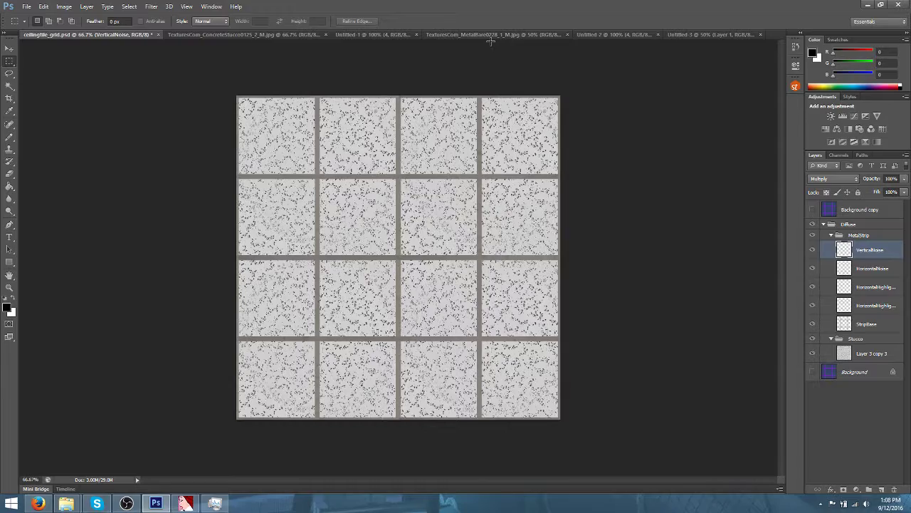
pyautogui.hotkey('ctrl', '+')
pyautogui.hotkey('ctrl', '+')
pyautogui.hotkey('ctrl', '+')
pyautogui.hotkey('ctrl', '+')
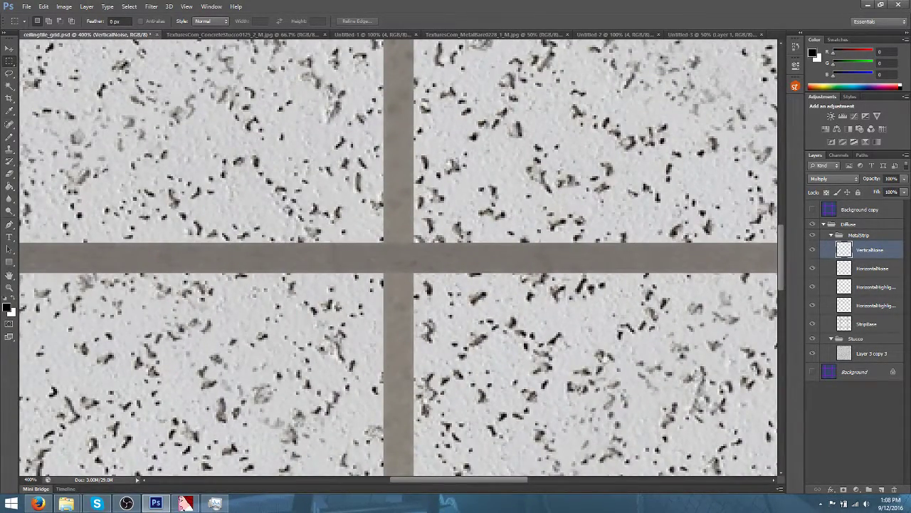
# Lower the HorizontalNoise layer's opacity and set the VerticalNoise layer's opacity to 50%
pyautogui.click(875, 269)
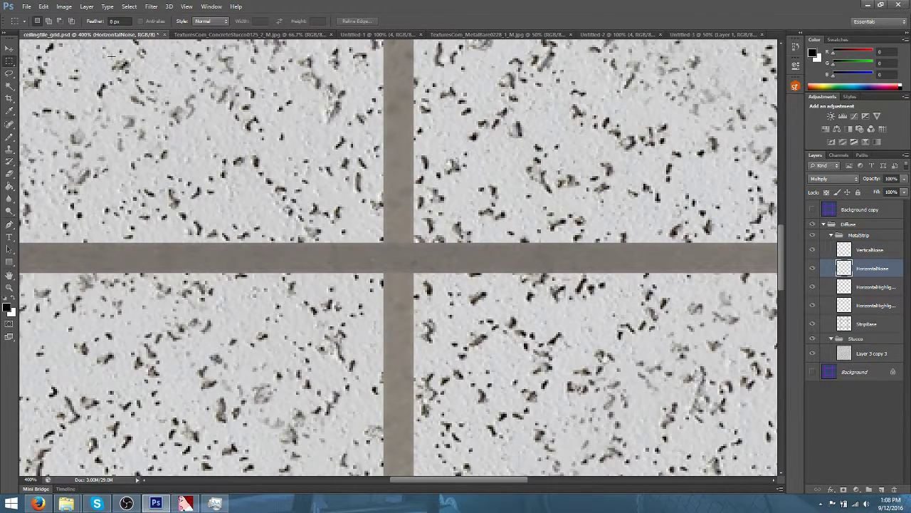
pyautogui.click(904, 193)
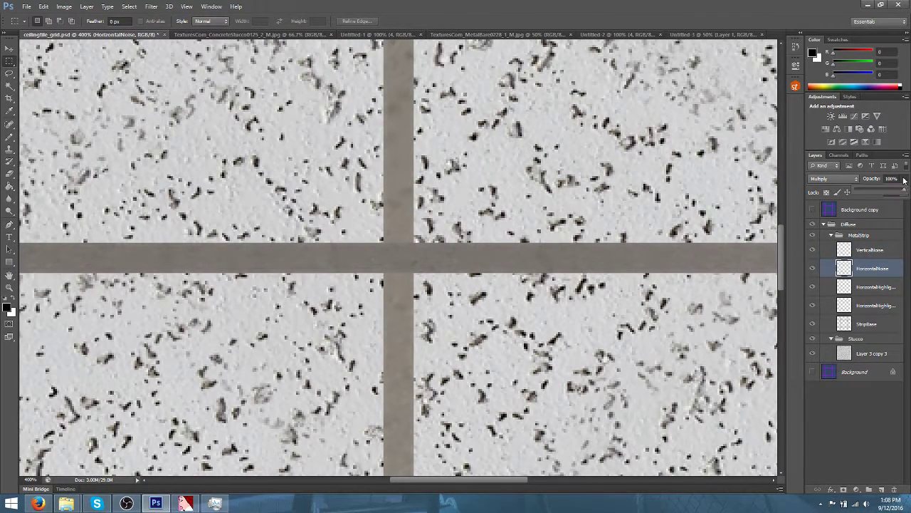
pyautogui.moveTo(906, 193); pyautogui.dragTo(879, 191)
pyautogui.click(872, 250)
pyautogui.click(904, 179)
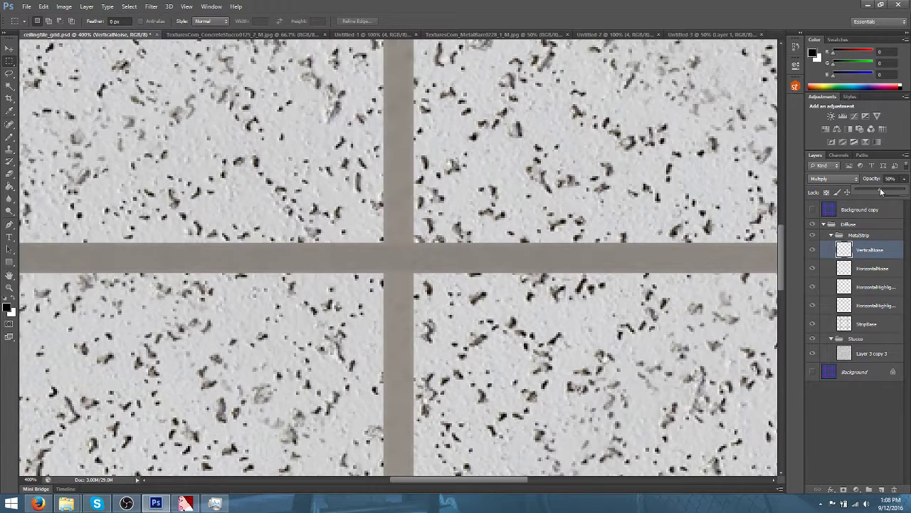
pyautogui.click(9, 48)
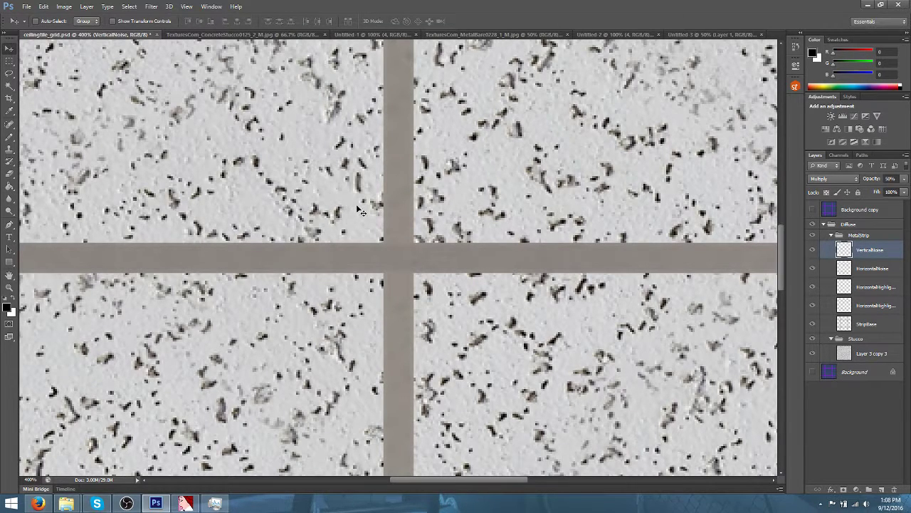
# Examine how the softened noise blends on the metal strips and their crossings, close up and across the full grid
pyautogui.scroll(-1, 401, 209)
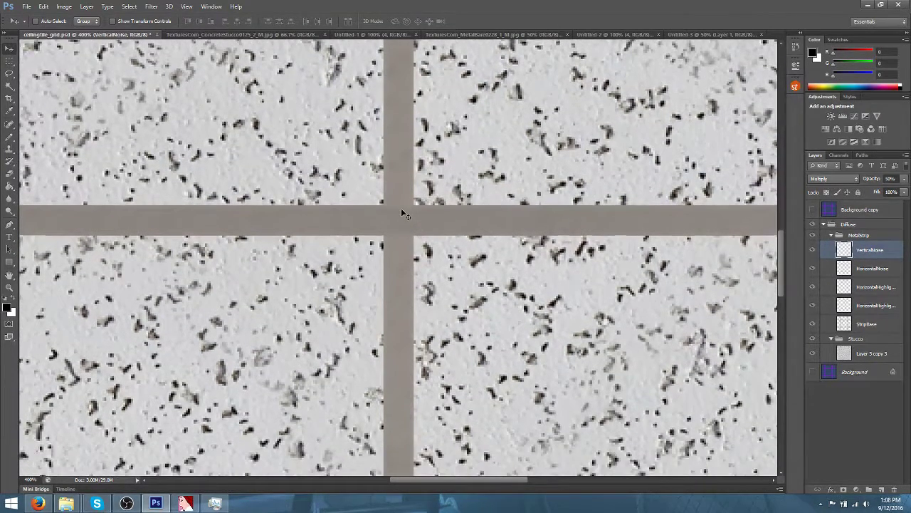
pyautogui.scroll(1, 402, 212)
pyautogui.scroll(-2, 401, 208)
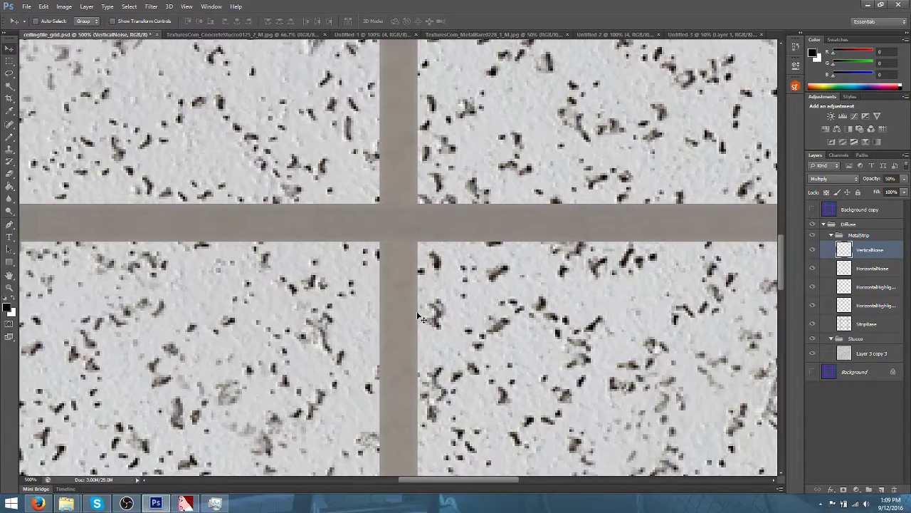
pyautogui.scroll(-3, 420, 318)
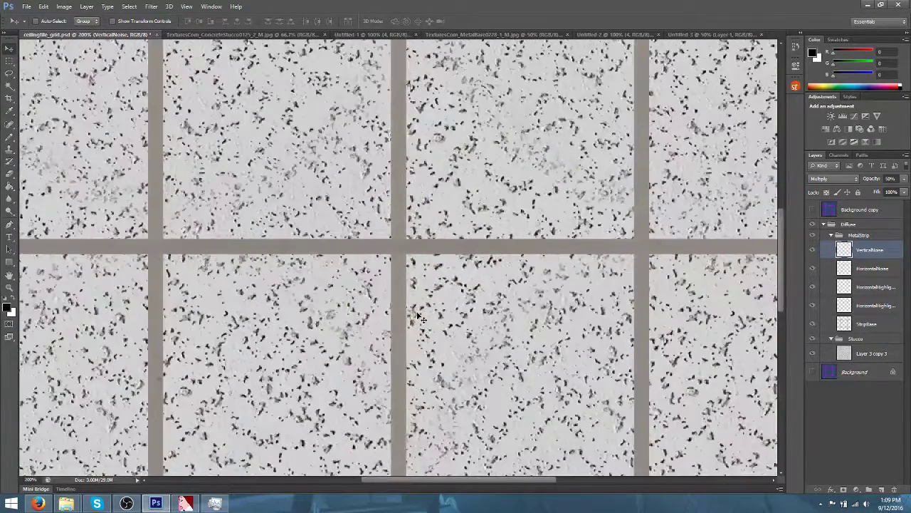
pyautogui.scroll(-3, 420, 319)
pyautogui.scroll(1, 420, 319)
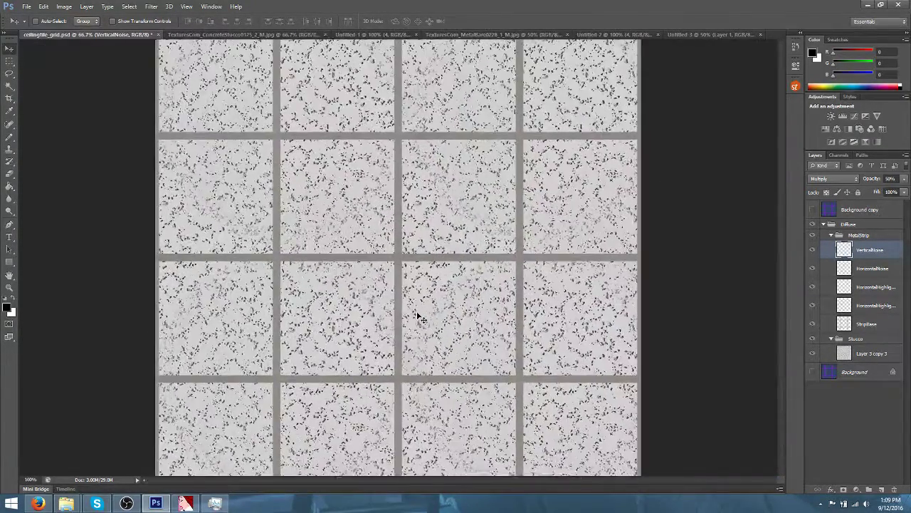
pyautogui.scroll(-1, 421, 318)
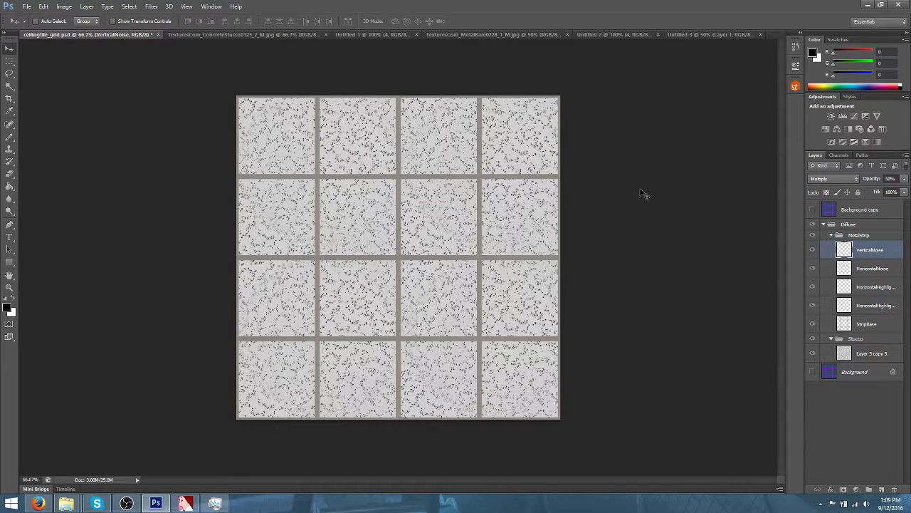
pyautogui.hotkey('ctrl', '+')
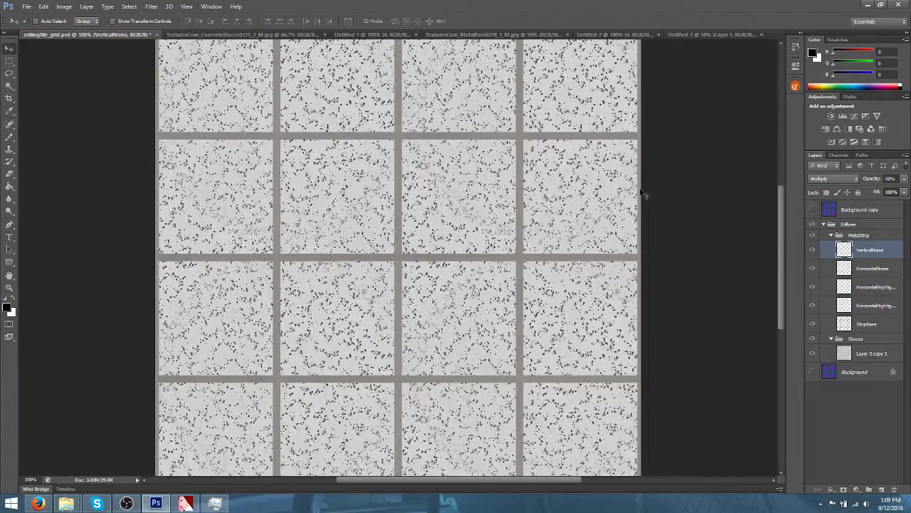
pyautogui.hotkey('ctrl', '+')
pyautogui.hotkey('ctrl', '+')
pyautogui.hotkey('ctrl', '+')
pyautogui.hotkey('ctrl', '+')
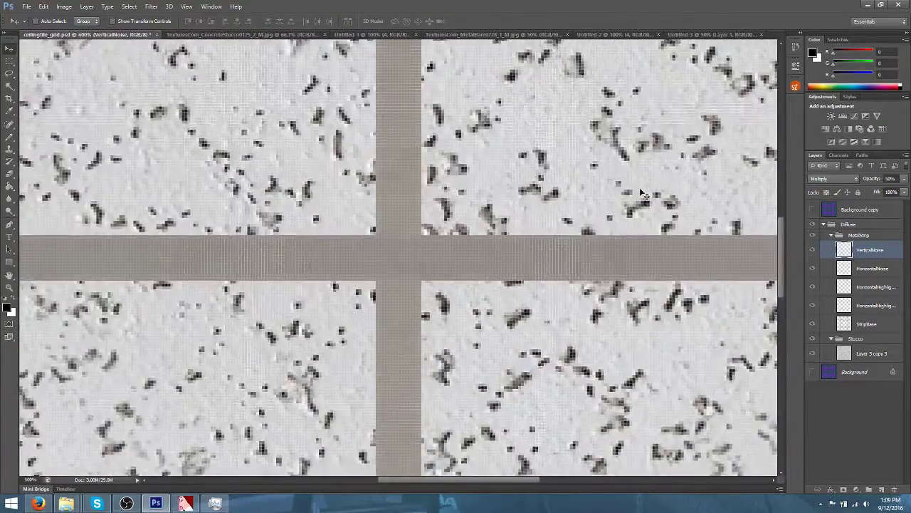
pyautogui.hotkey('ctrl', '-')
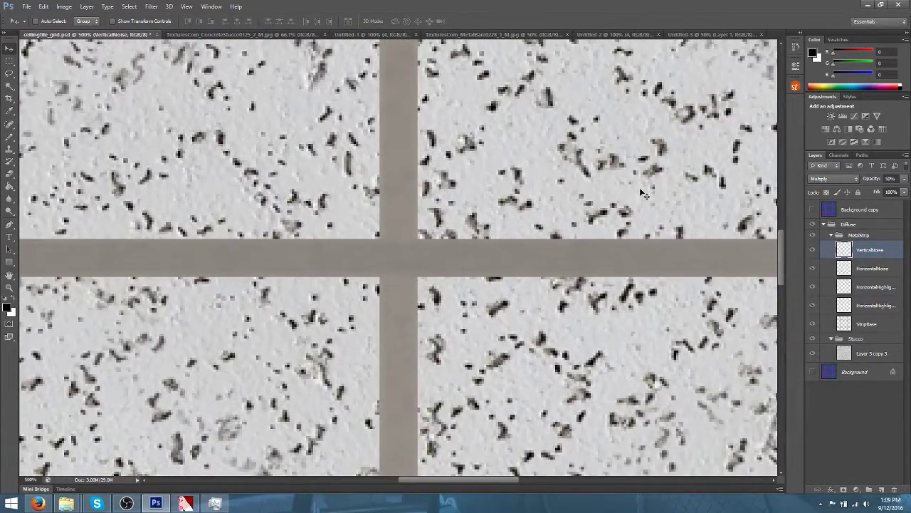
pyautogui.hotkey('ctrl', '-')
pyautogui.hotkey('ctrl', '-')
pyautogui.hotkey('ctrl', '-')
pyautogui.hotkey('ctrl', '-')
pyautogui.hotkey('ctrl', '-')
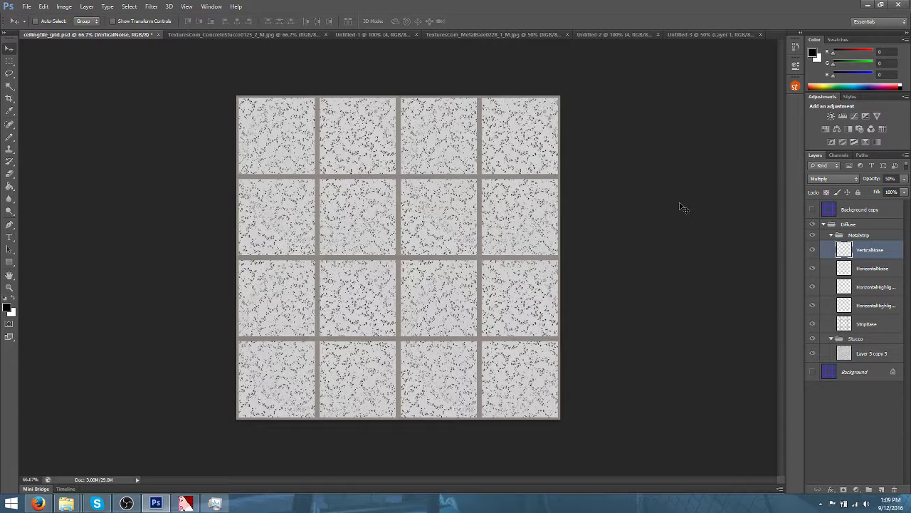
# Apply Brightness/Contrast to the stucco layer, Layer 3 copy 3, with contrast -50 and a slight brightness increase
pyautogui.click(861, 350)
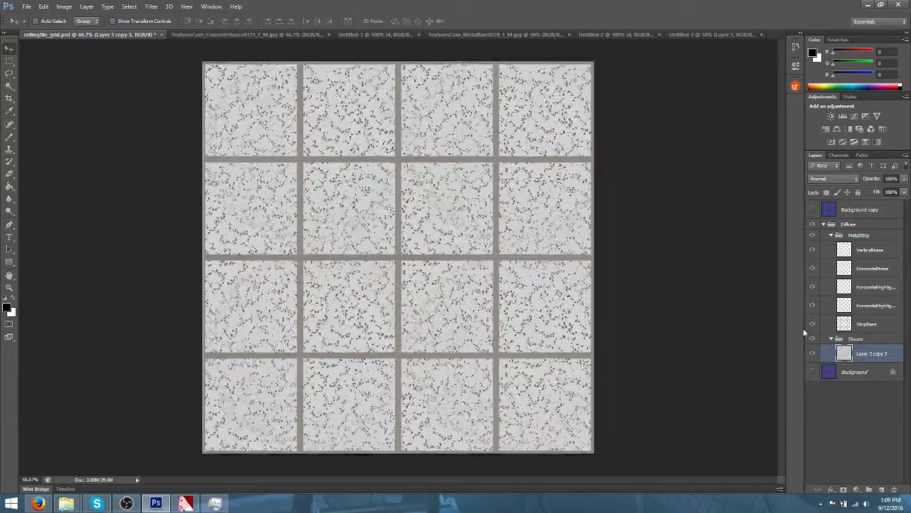
pyautogui.hotkey('ctrl', '+')
pyautogui.click(86, 6)
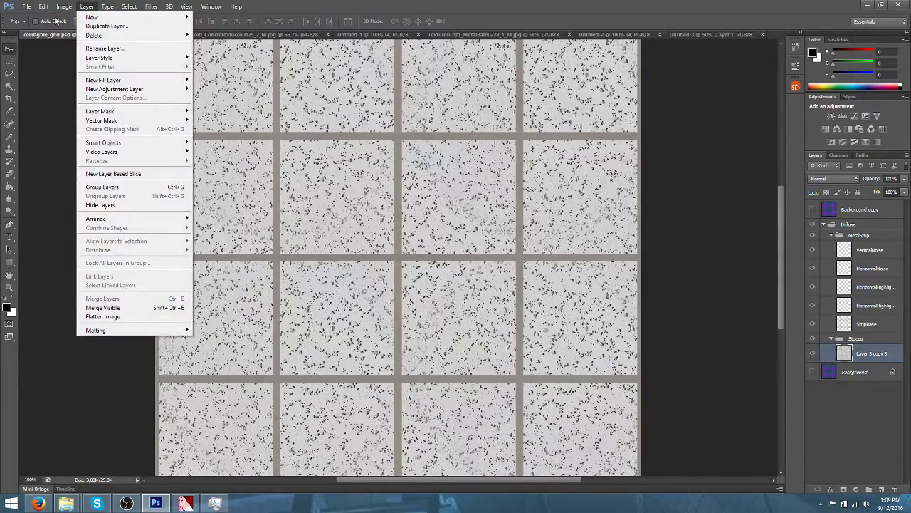
pyautogui.click(174, 31)
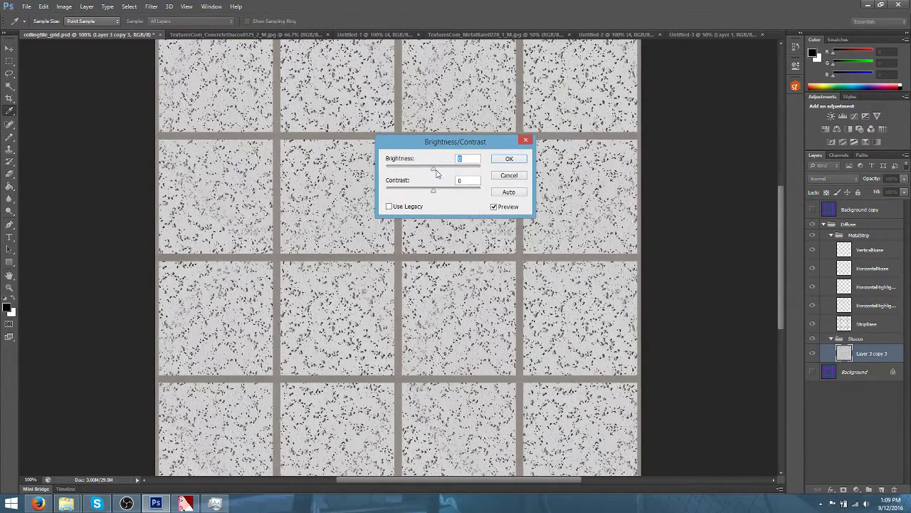
pyautogui.moveTo(435, 169); pyautogui.dragTo(354, 195)
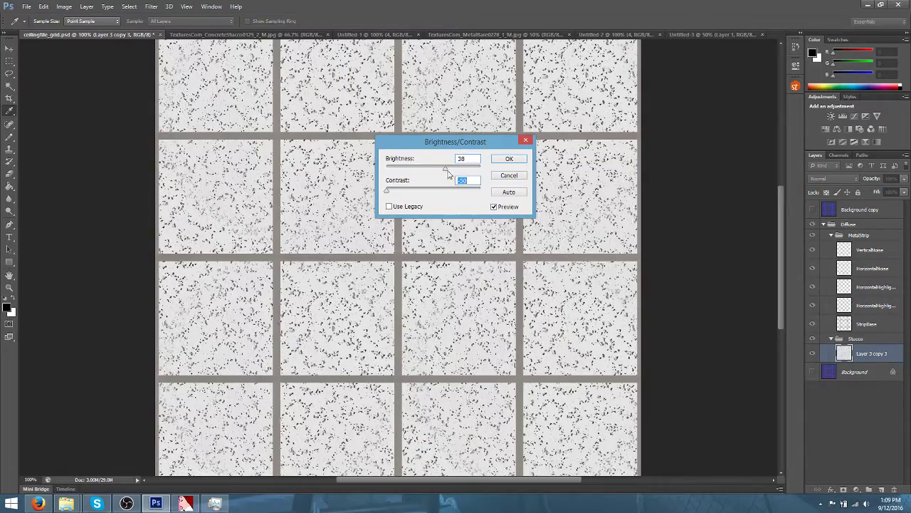
pyautogui.moveTo(448, 173); pyautogui.dragTo(435, 171)
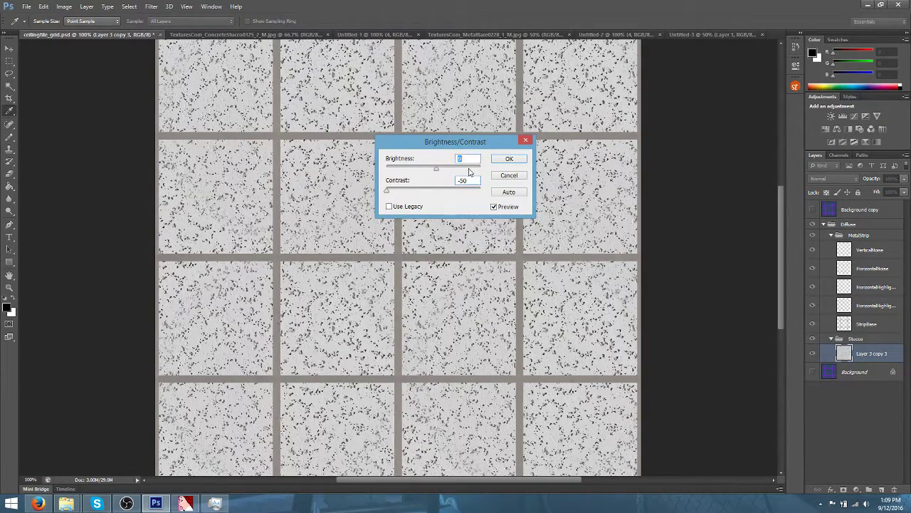
pyautogui.click(509, 159)
# Inspect the adjusted stucco tiles against the metal strips, close up and across the full grid
pyautogui.hotkey('ctrl', '+')
pyautogui.hotkey('ctrl', '+')
pyautogui.hotkey('ctrl', '+')
pyautogui.hotkey('ctrl', '+')
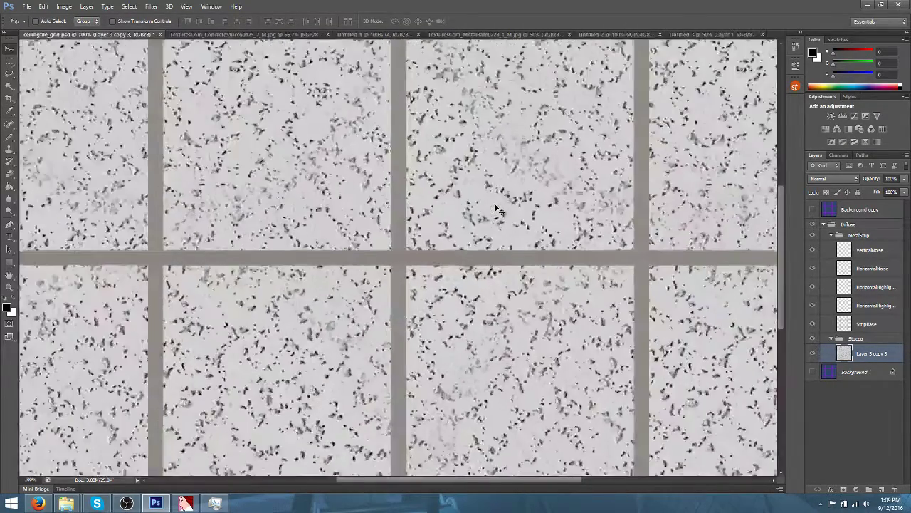
pyautogui.hotkey('ctrl', '-')
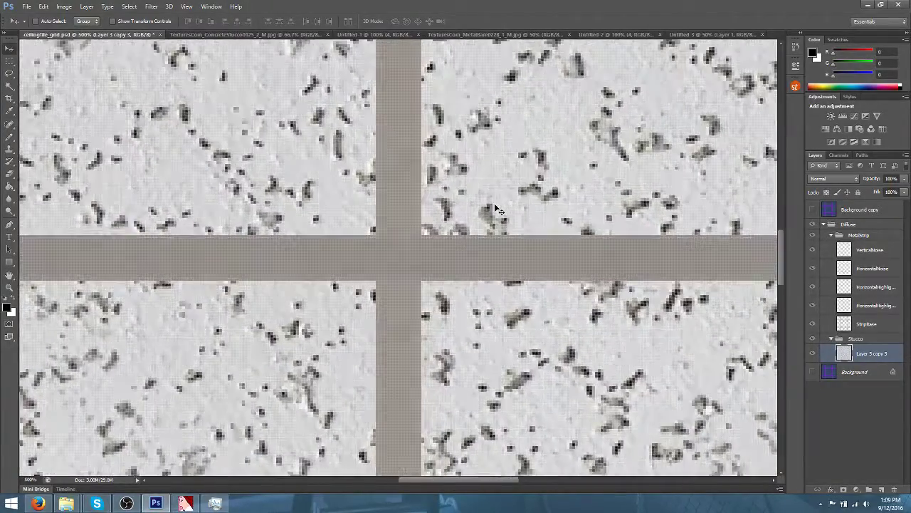
pyautogui.hotkey('ctrl', '-')
pyautogui.hotkey('ctrl', '-')
pyautogui.hotkey('ctrl', '-')
pyautogui.hotkey('ctrl', '-')
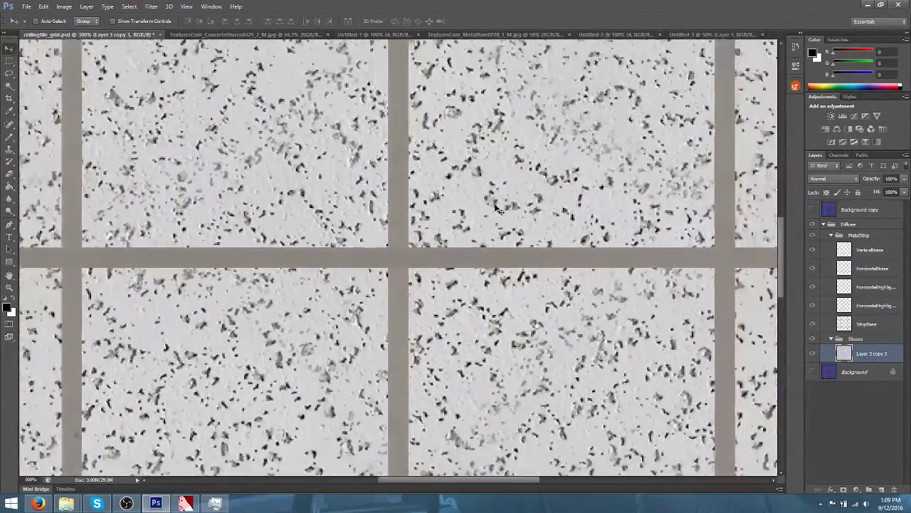
pyautogui.hotkey('ctrl', '+')
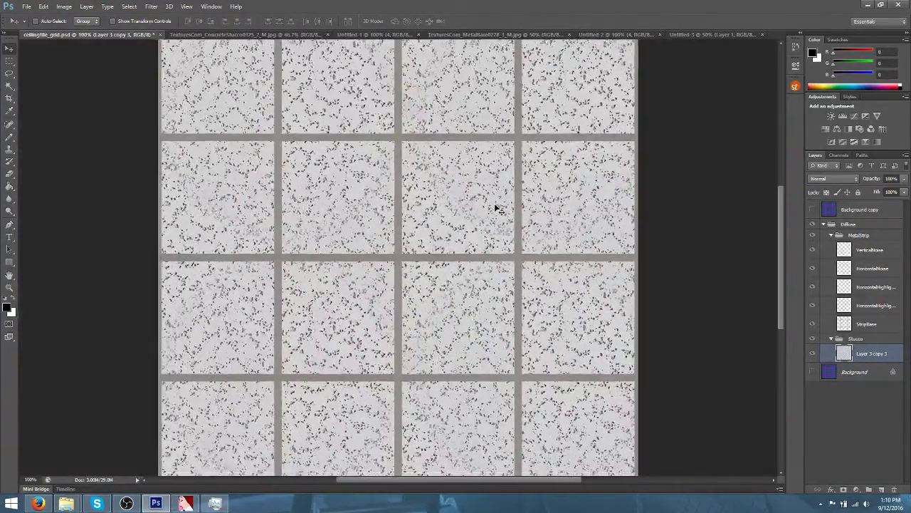
# Create a layer group above the Diffuse group and name it Specular
pyautogui.hotkey('ctrl', '-')
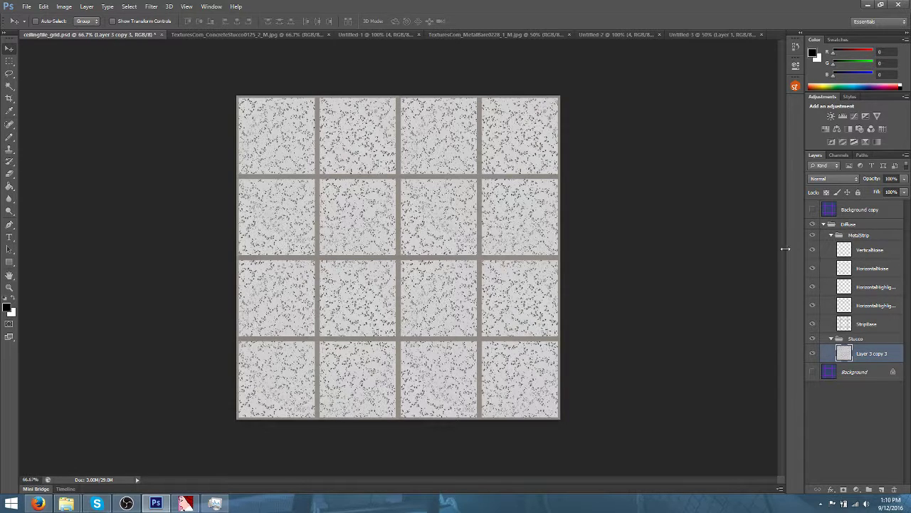
pyautogui.hotkey('ctrl', '+')
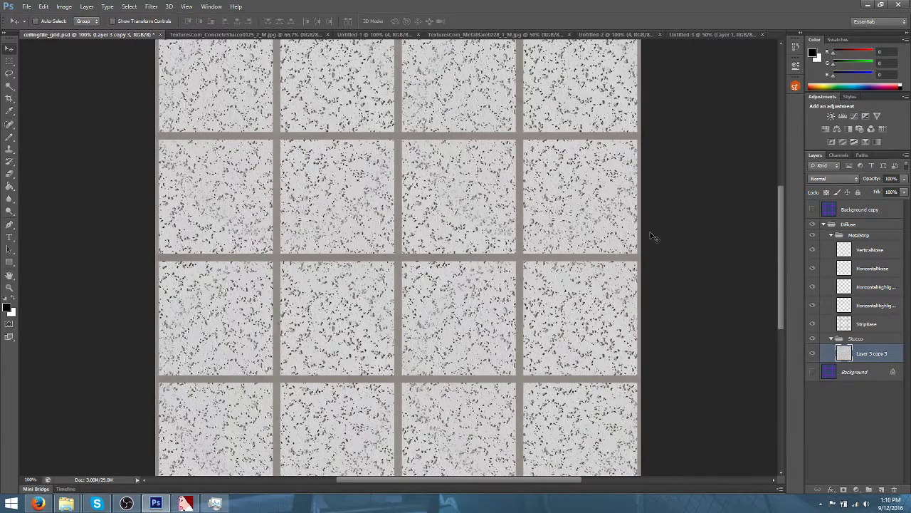
pyautogui.scroll(2, 655, 237)
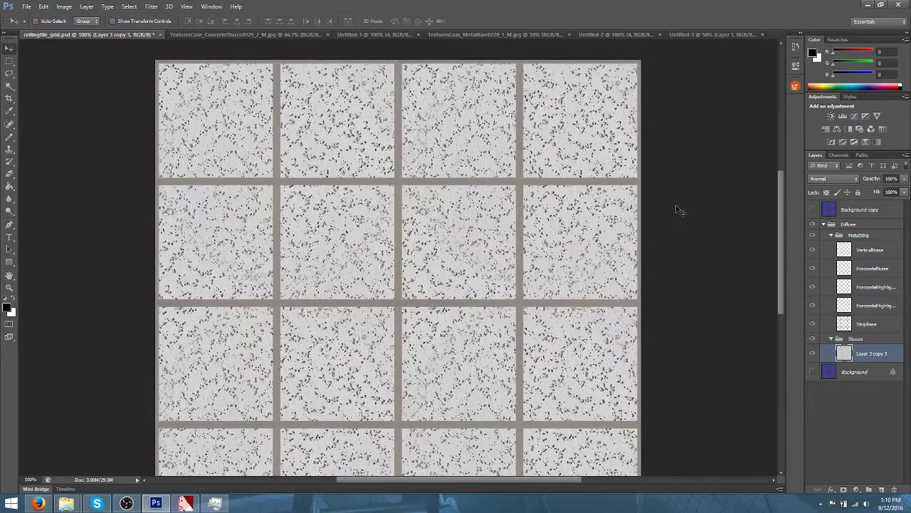
pyautogui.click(852, 225)
pyautogui.click(869, 489)
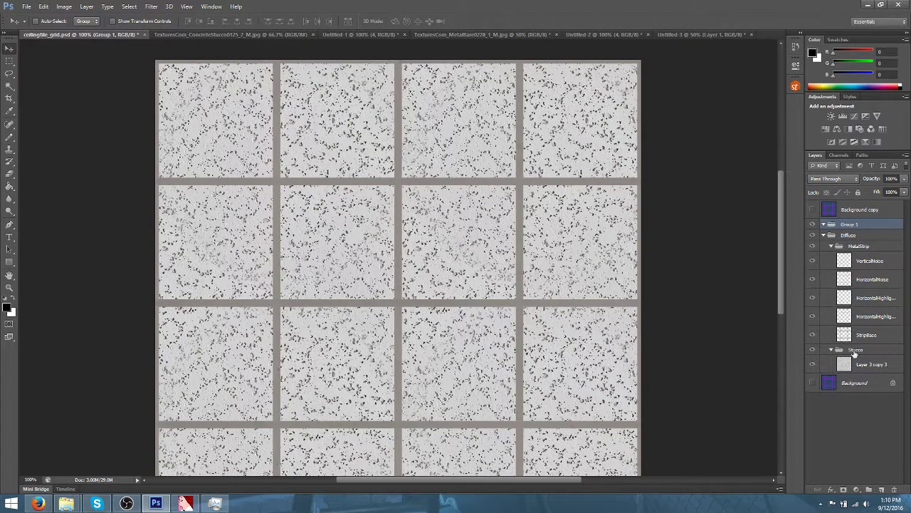
pyautogui.doubleClick(847, 225)
pyautogui.write('Specular')
pyautogui.press('Return')
# Switch to Firefox, return to the Valve Developer Community's VTFEdit page and search the wiki for "specular"
pyautogui.click(38, 504)
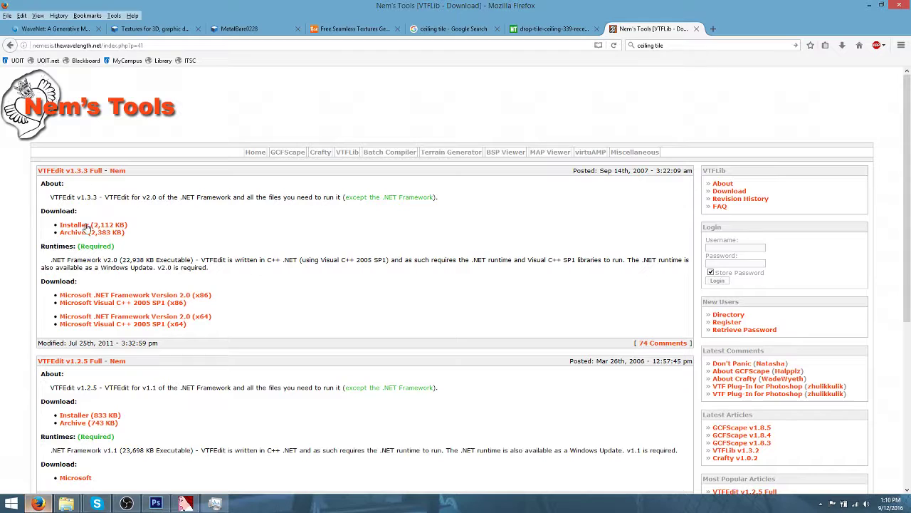
pyautogui.click(78, 45)
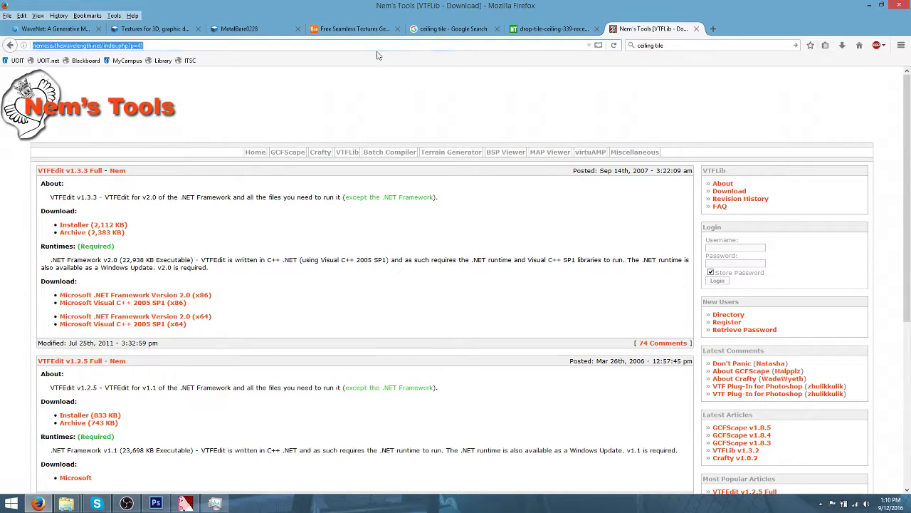
pyautogui.click(9, 45)
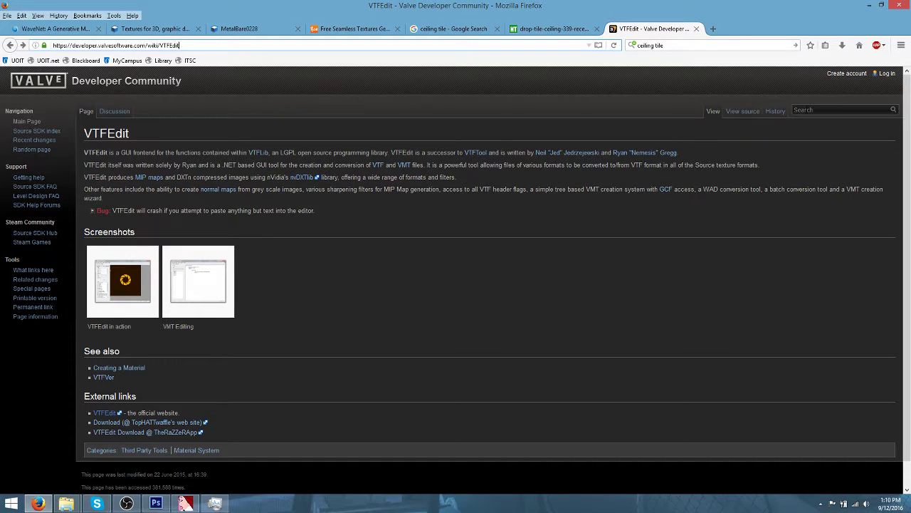
pyautogui.click(796, 110)
pyautogui.write('specualr')
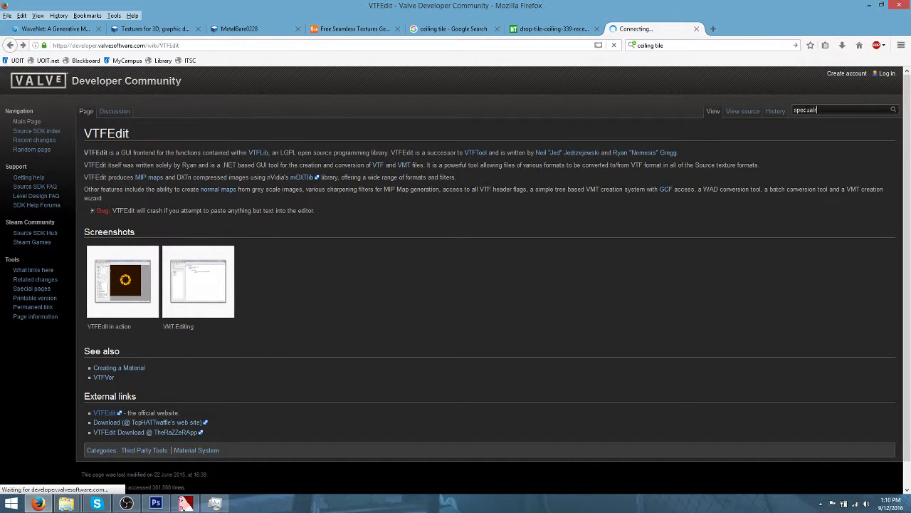
pyautogui.press('Return')
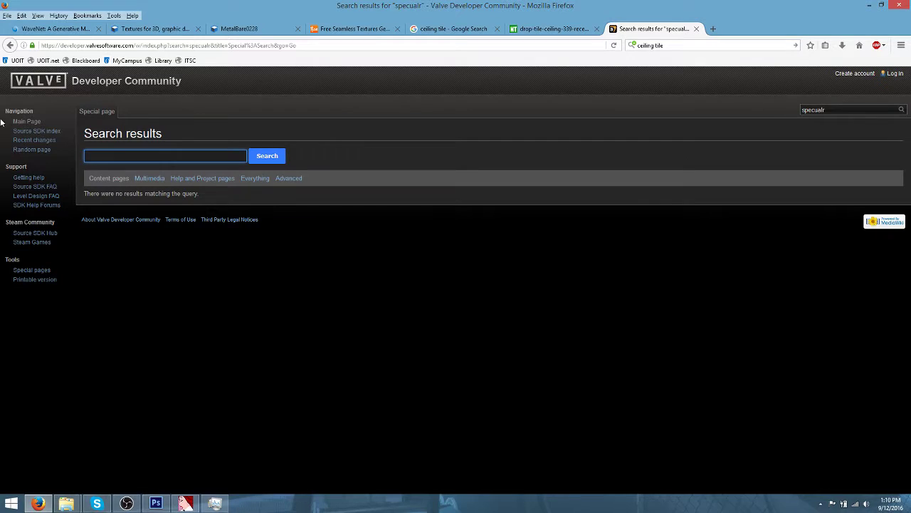
pyautogui.hotkey('ctrl', 'a')
pyautogui.write('s')
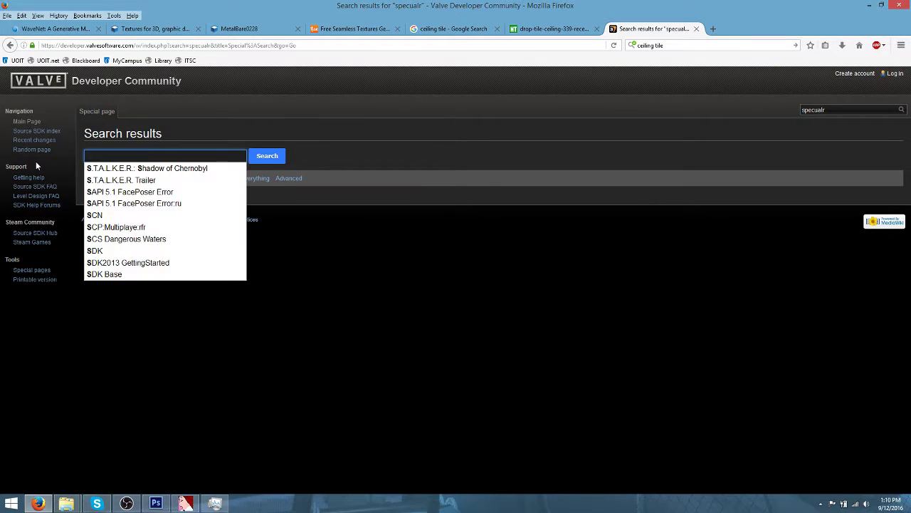
pyautogui.write('pecular')
pyautogui.press('Return')
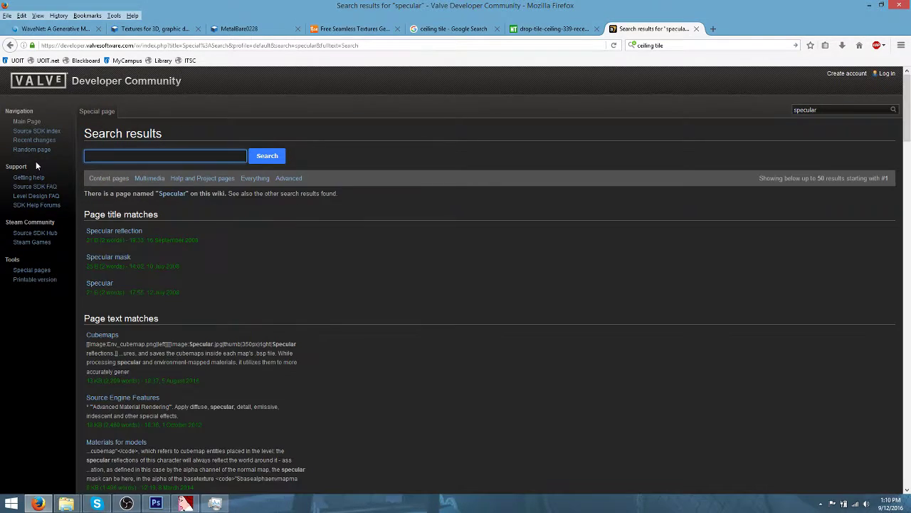
# Read through the Specular reflection article and open its related $envmapmask page about specular masks
pyautogui.click(118, 231)
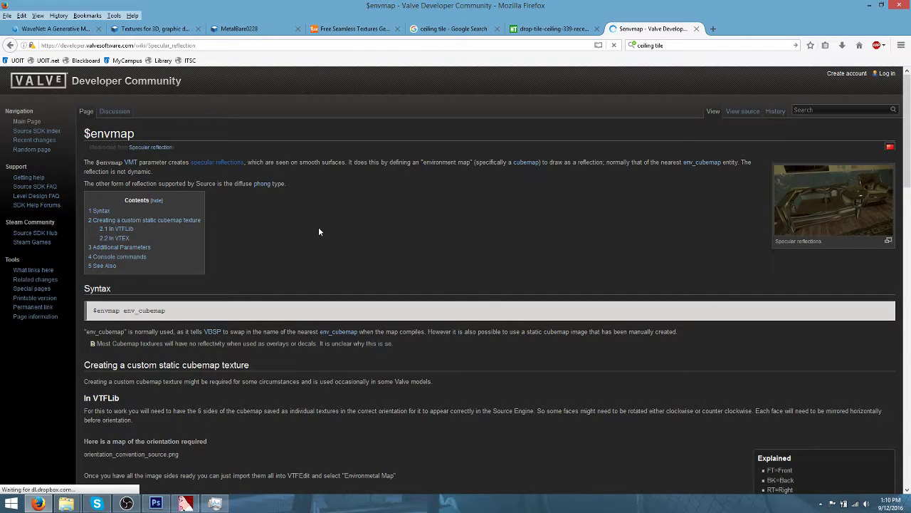
pyautogui.scroll(-15, 317, 226)
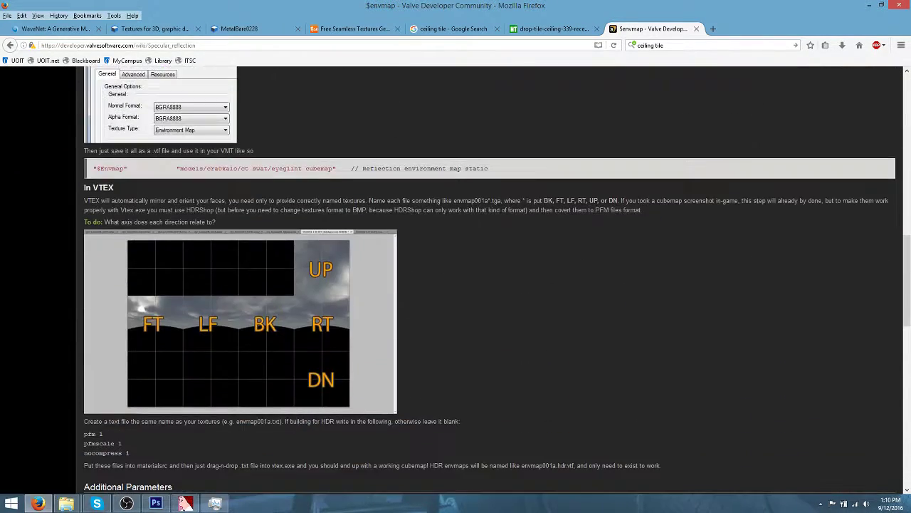
pyautogui.scroll(-10, 504, 213)
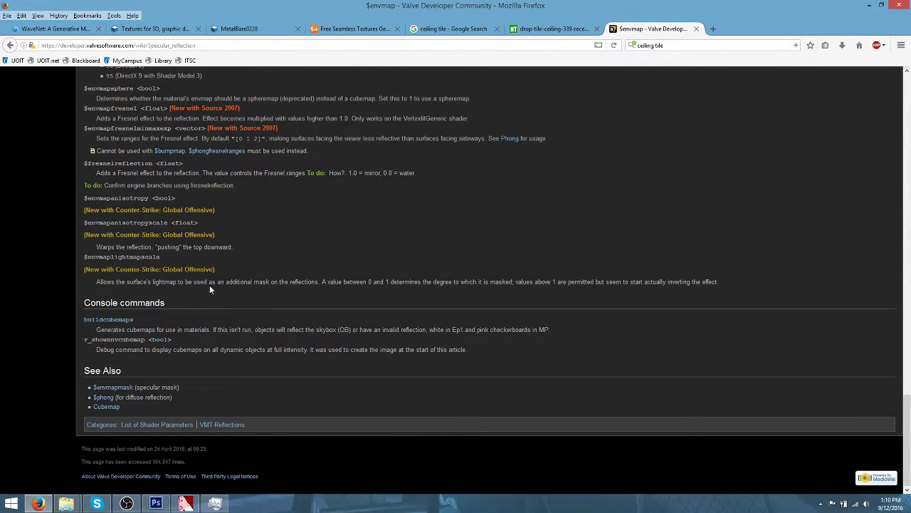
pyautogui.click(118, 387)
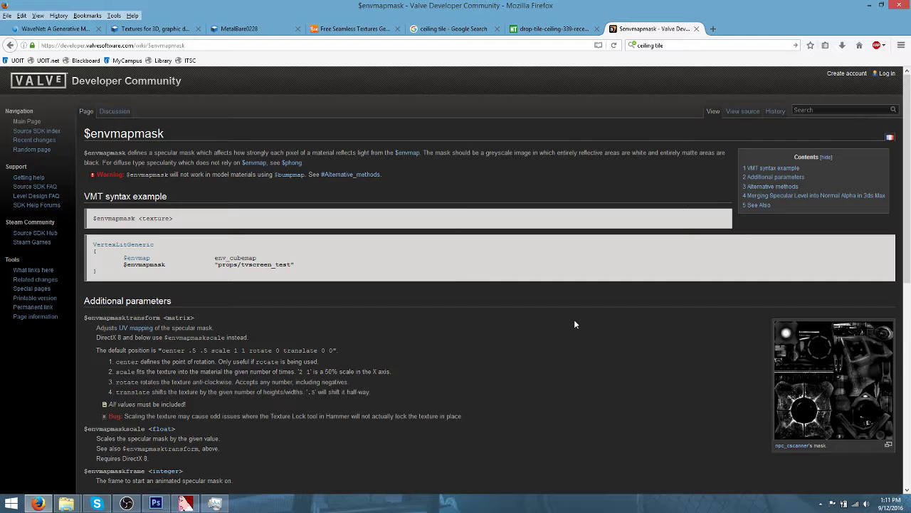
# Switch to Photoshop and add a new layer named Base inside the Specular group
pyautogui.click(157, 504)
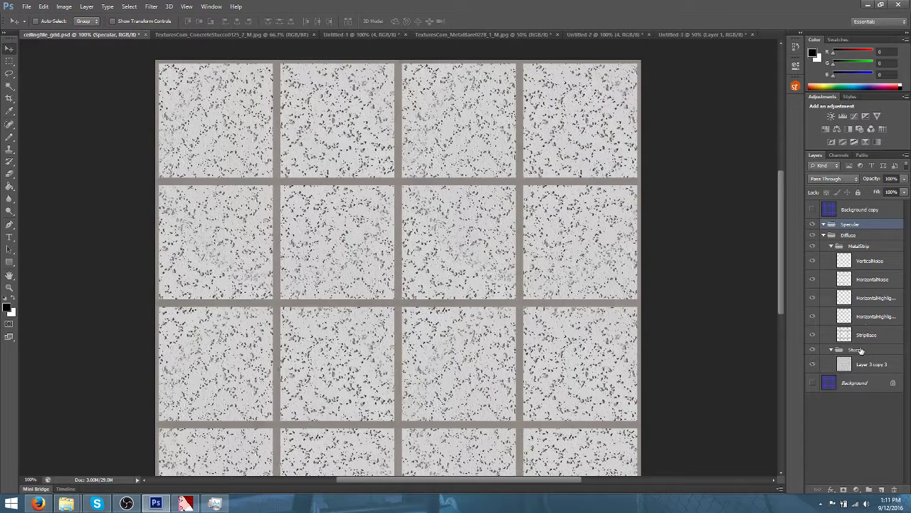
pyautogui.click(881, 490)
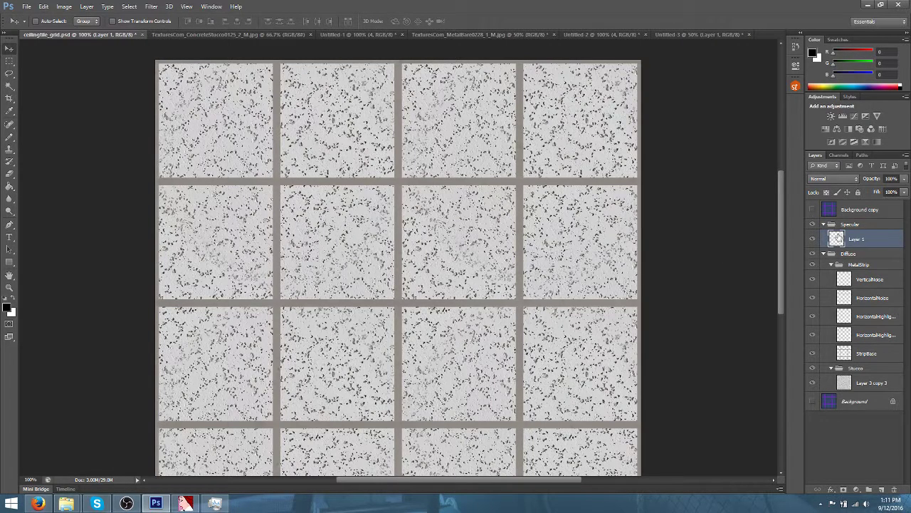
pyautogui.doubleClick(858, 239)
pyautogui.write('Base')
pyautogui.press('Return')
# Fill the Base layer with black (000000) using the Paint Bucket
pyautogui.click(7, 310)
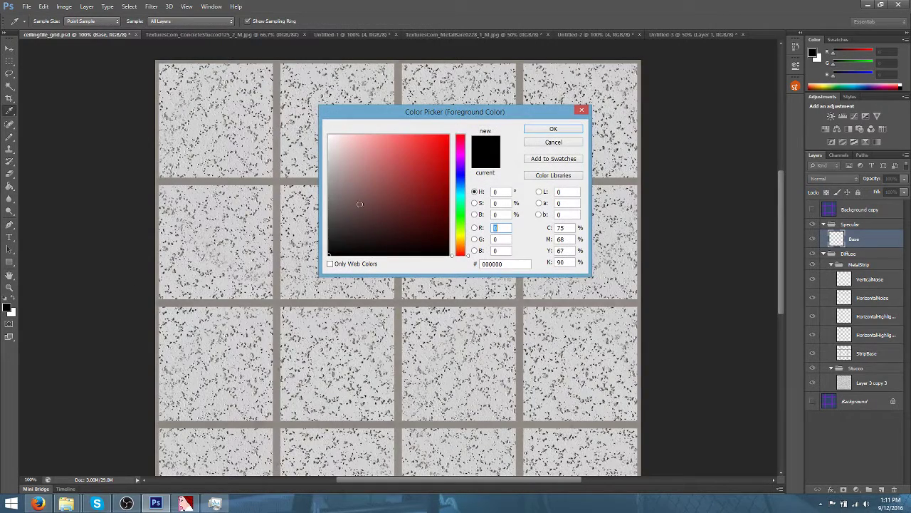
pyautogui.click(546, 130)
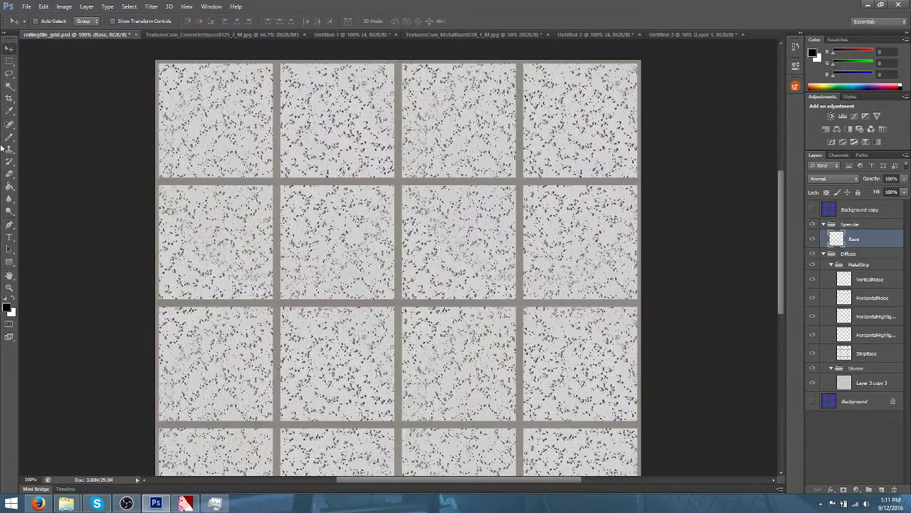
pyautogui.click(9, 186)
pyautogui.click(192, 110)
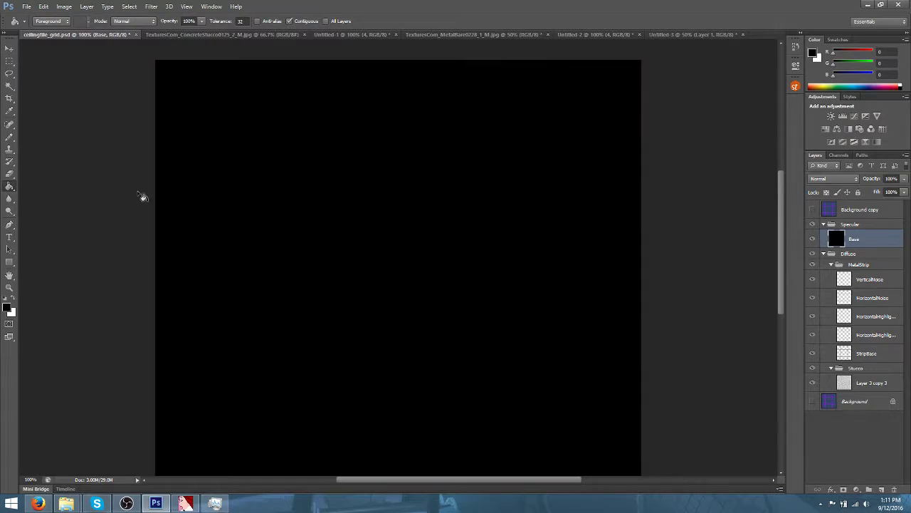
# Switch to Firefox and examine the drop-tile ceiling reference photo at full size
pyautogui.click(38, 503)
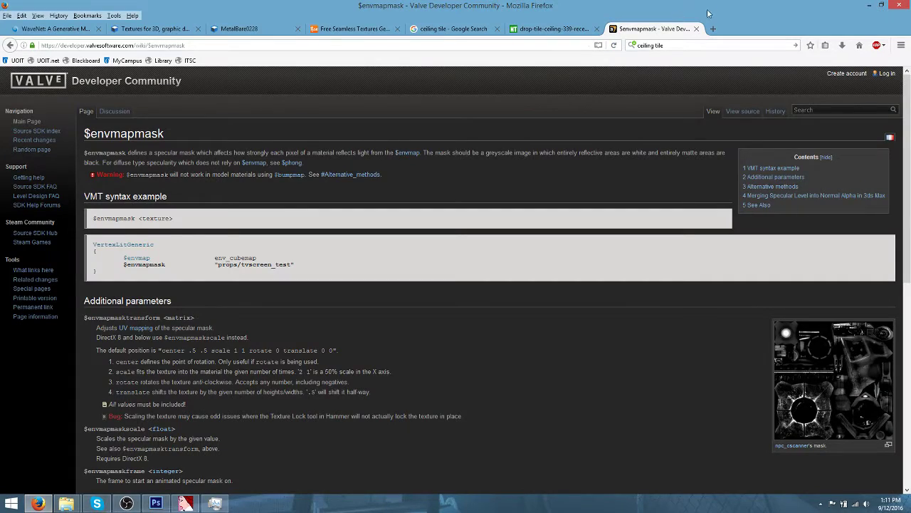
pyautogui.click(551, 28)
pyautogui.click(500, 195)
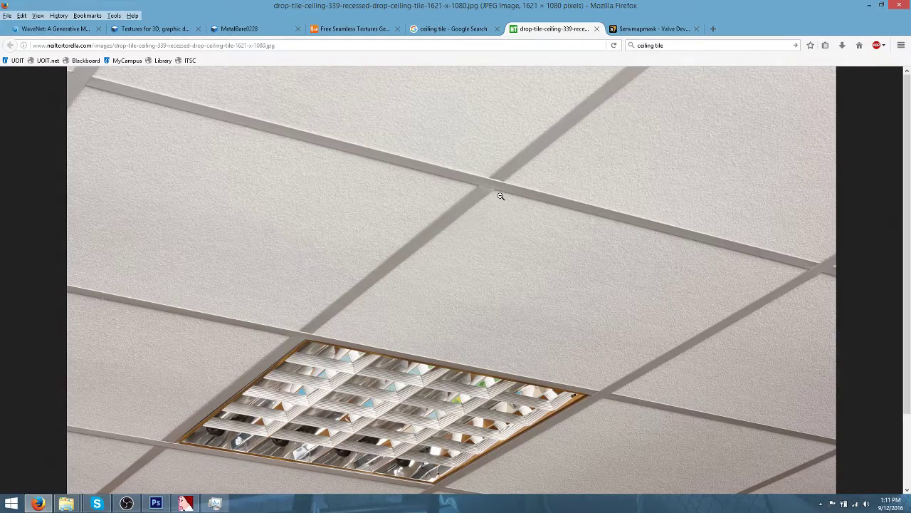
pyautogui.click(501, 195)
# Switch back to Photoshop, duplicate the stucco layer and move the copy into the Specular group above Base
pyautogui.click(156, 503)
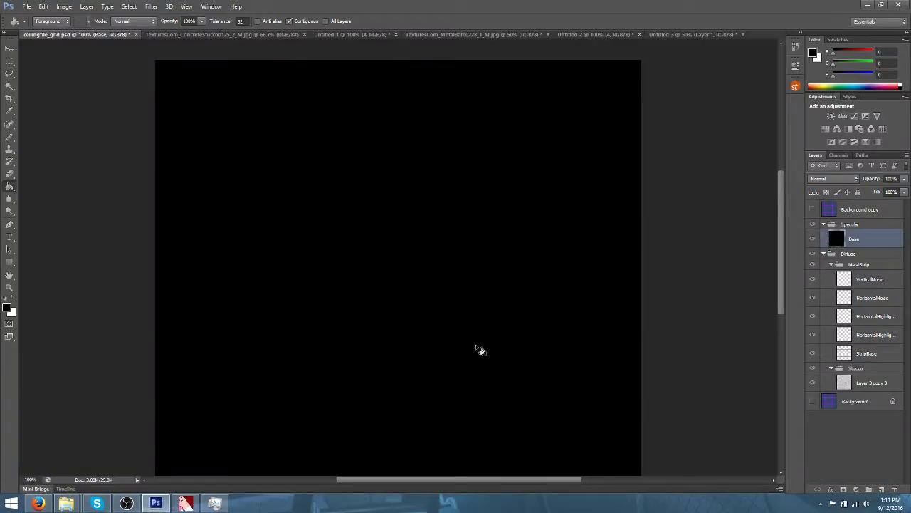
pyautogui.click(870, 383)
pyautogui.rightClick(870, 383)
pyautogui.click(857, 51)
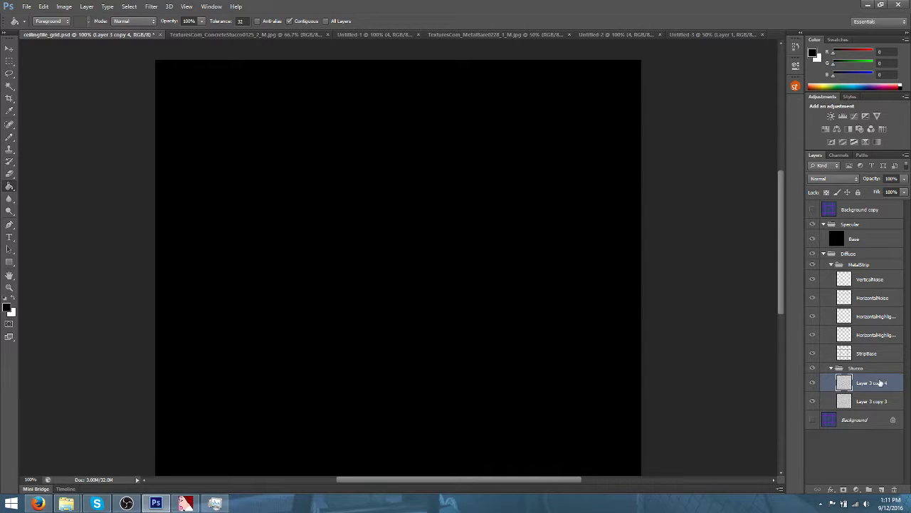
pyautogui.moveTo(880, 383); pyautogui.dragTo(875, 238)
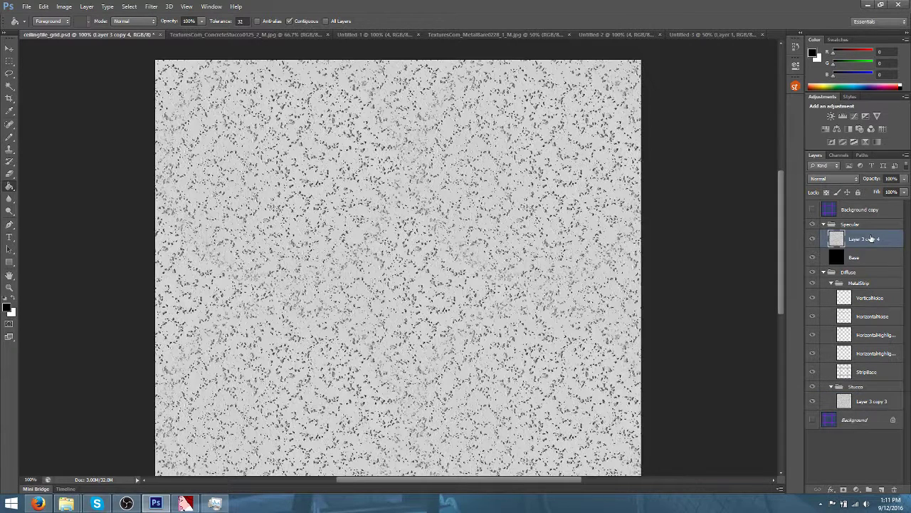
# Set the copied stucco layer's blend mode to Lighten and reduce its opacity to 2%
pyautogui.click(834, 178)
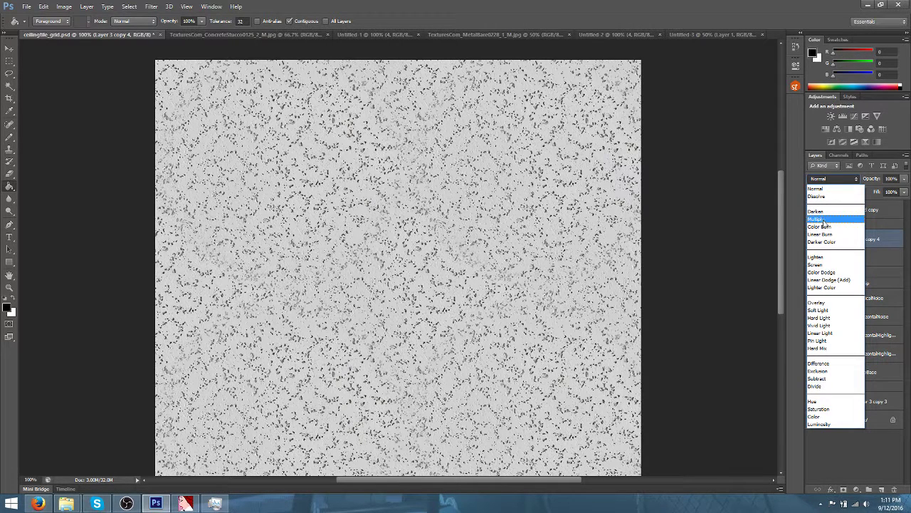
pyautogui.click(823, 258)
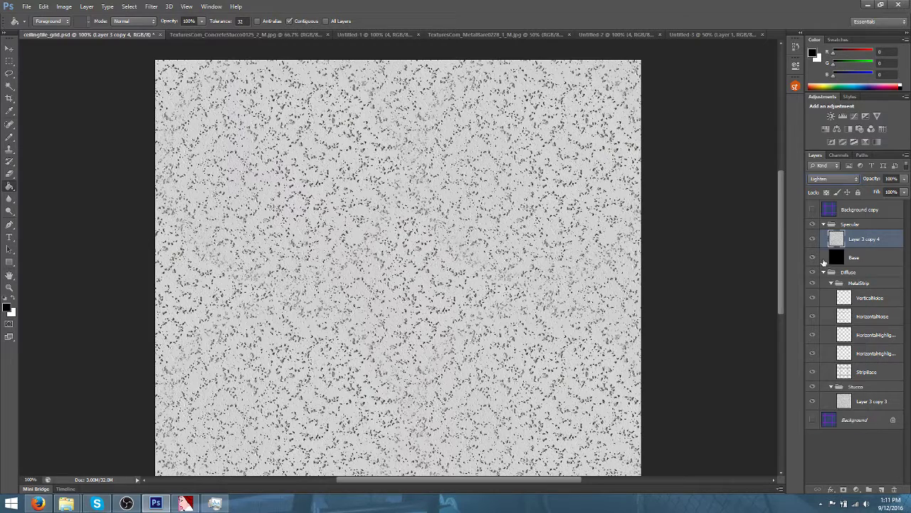
pyautogui.click(905, 180)
pyautogui.moveTo(906, 190); pyautogui.dragTo(894, 193)
pyautogui.moveTo(868, 191); pyautogui.dragTo(837, 195)
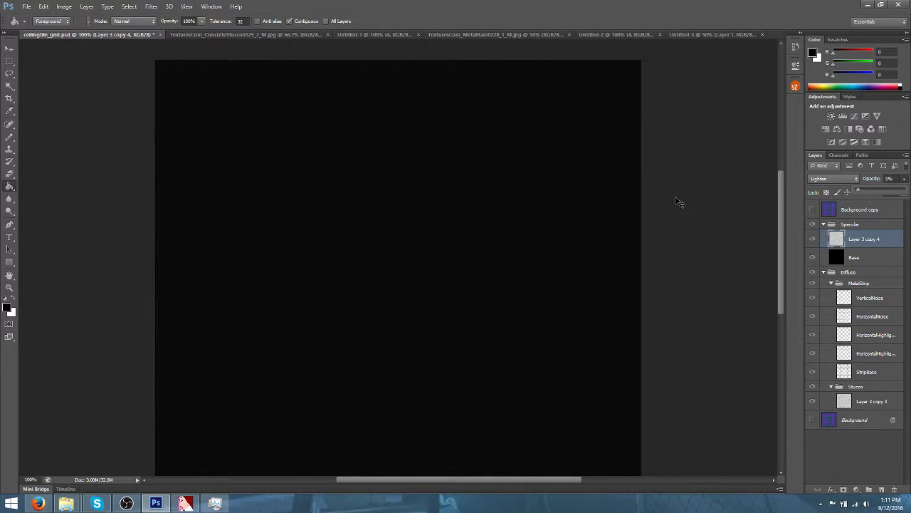
pyautogui.keyDown('shift'); pyautogui.click(680, 203); pyautogui.keyUp('shift')
pyautogui.hotkey('ctrl', '+')
pyautogui.hotkey('ctrl', '+')
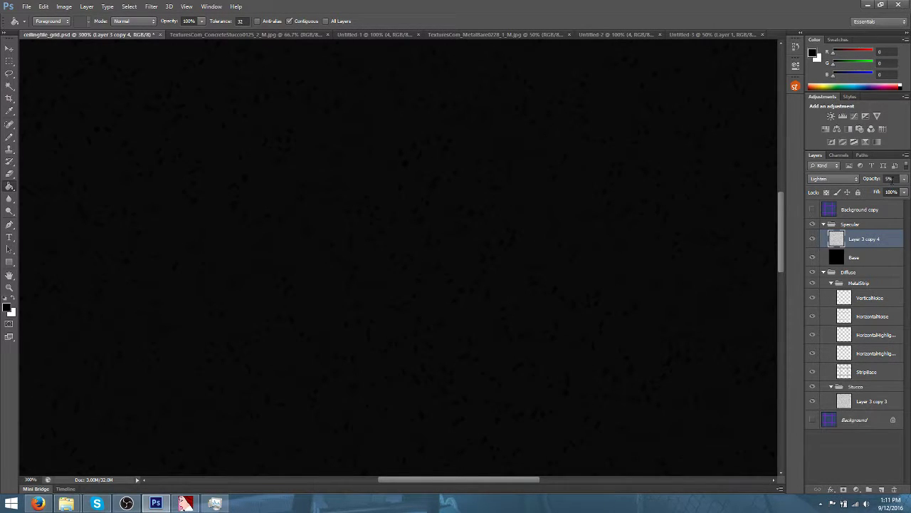
pyautogui.click(903, 180)
pyautogui.moveTo(865, 190); pyautogui.dragTo(860, 193)
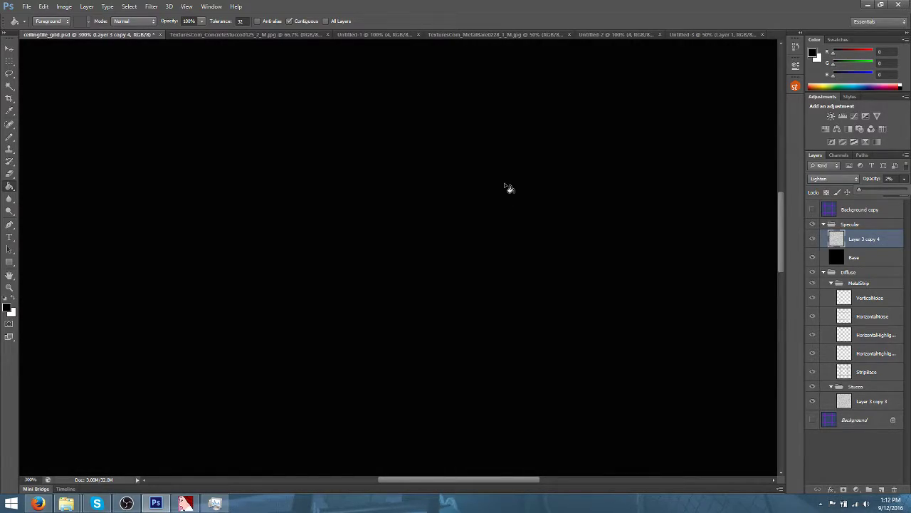
pyautogui.hotkey('ctrl', '-')
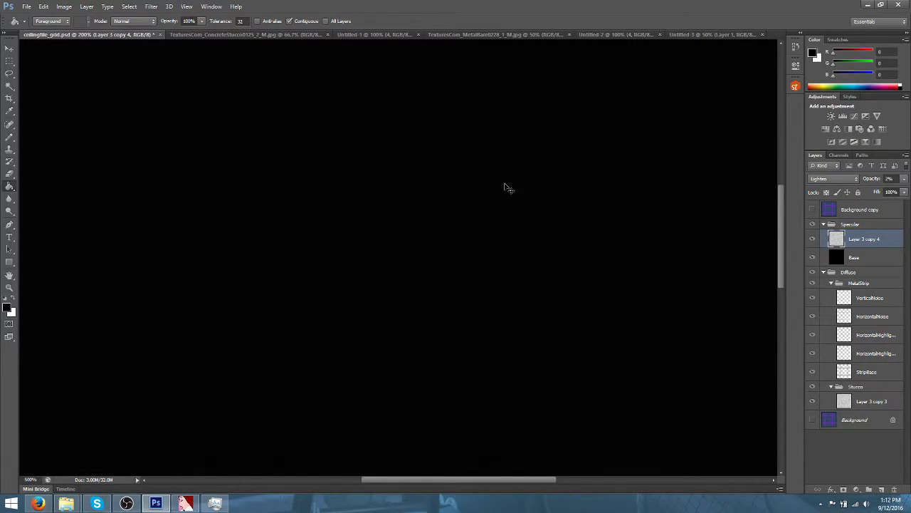
pyautogui.hotkey('ctrl', '+')
pyautogui.hotkey('ctrl', '+')
pyautogui.hotkey('ctrl', '-')
pyautogui.hotkey('ctrl', '-')
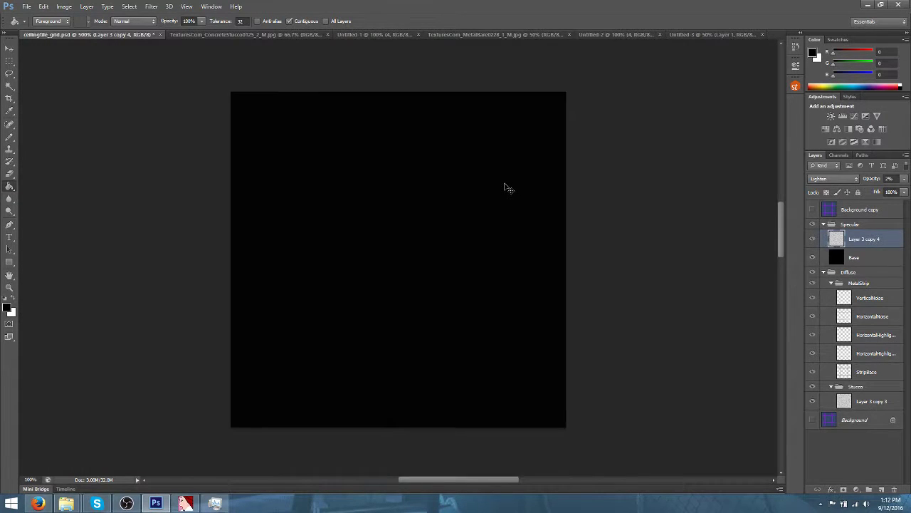
pyautogui.hotkey('ctrl', '+')
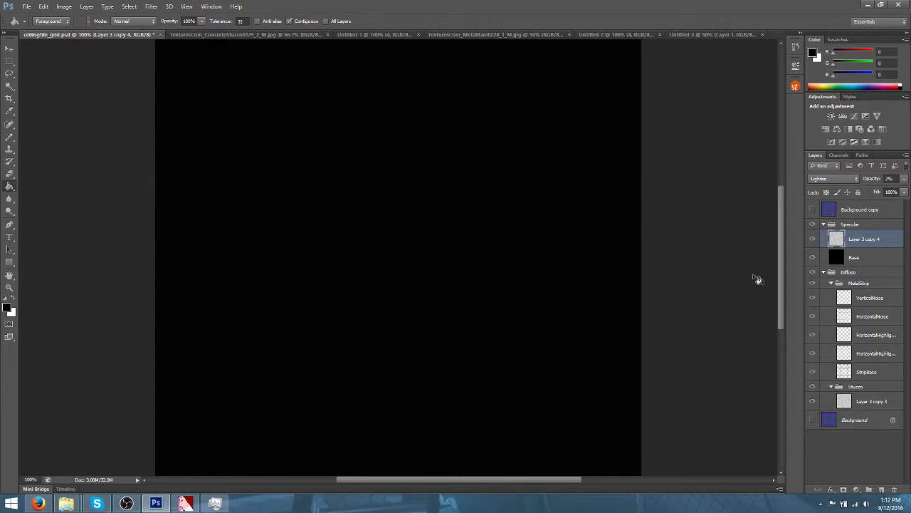
# Duplicate the StripBase layer and move the copy to the top of the Specular group
pyautogui.click(863, 377)
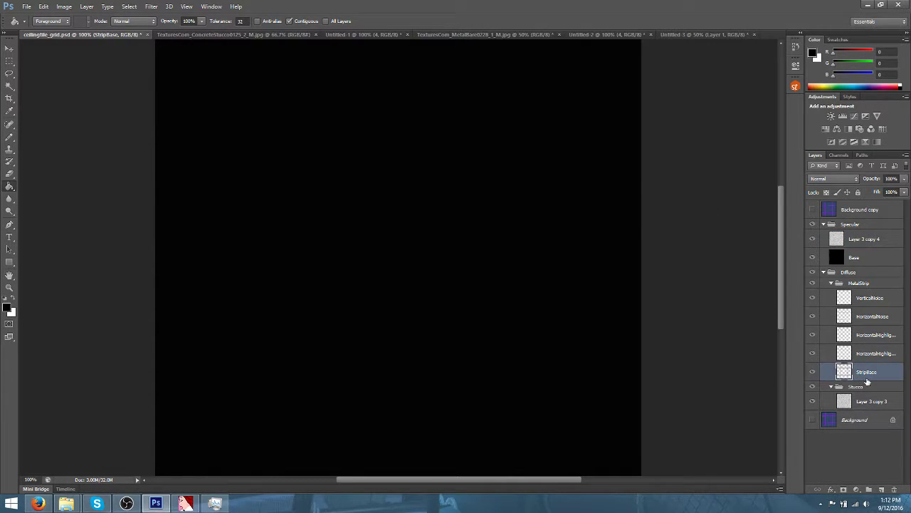
pyautogui.rightClick(864, 374)
pyautogui.click(824, 51)
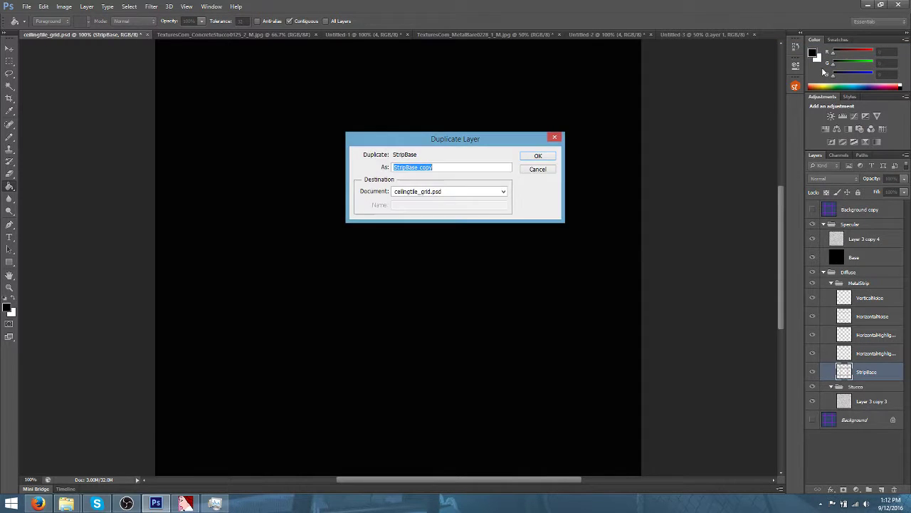
pyautogui.press('Return')
pyautogui.moveTo(870, 375); pyautogui.dragTo(862, 238)
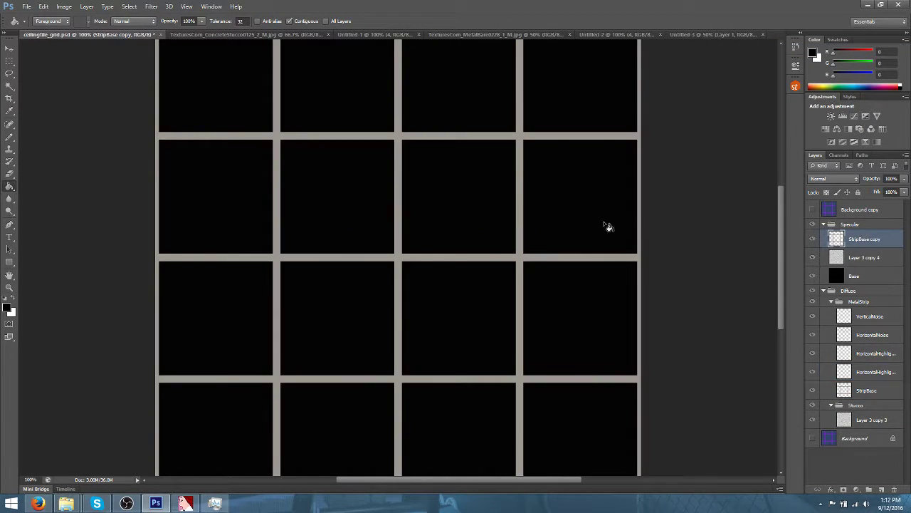
# Desaturate the StripBase copy layer
pyautogui.hotkey('ctrl', '+')
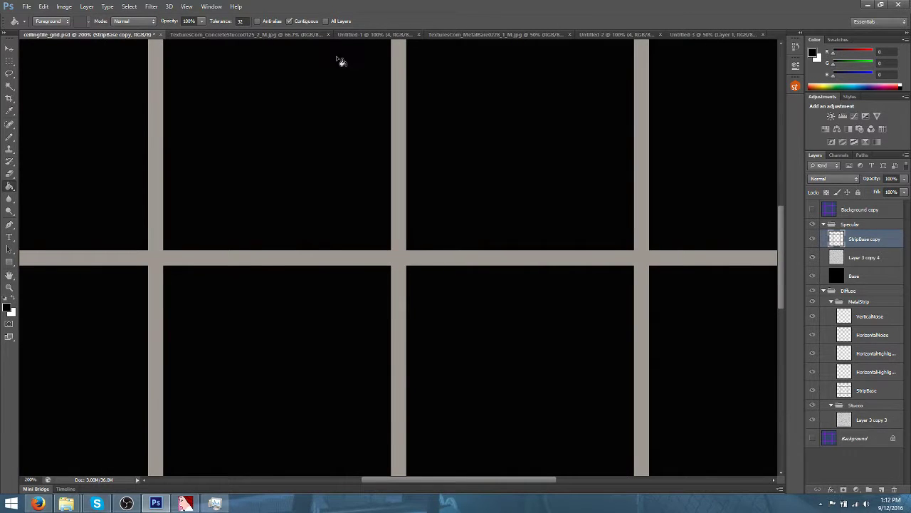
pyautogui.click(64, 6)
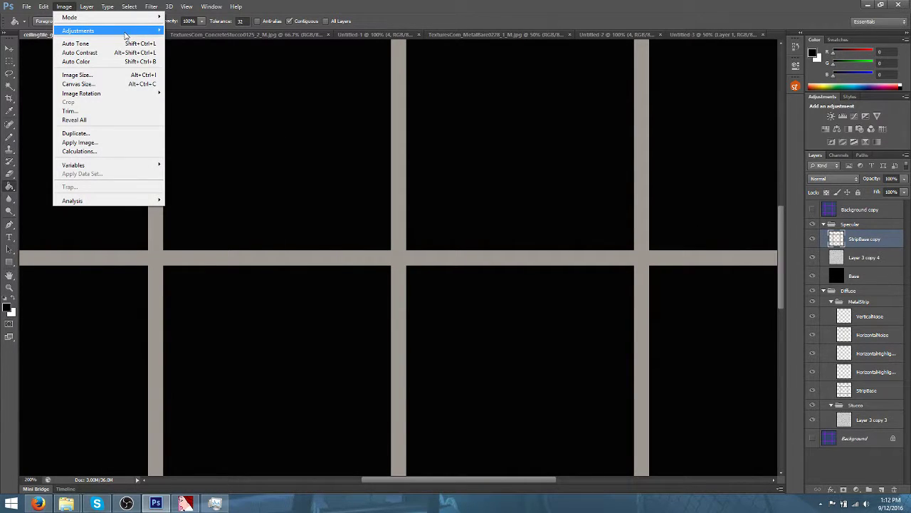
pyautogui.moveTo(143, 35)
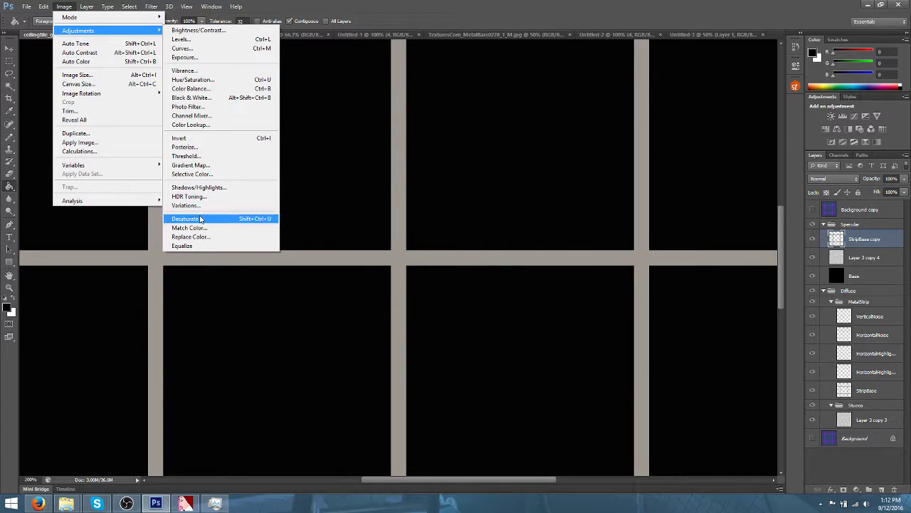
pyautogui.click(221, 218)
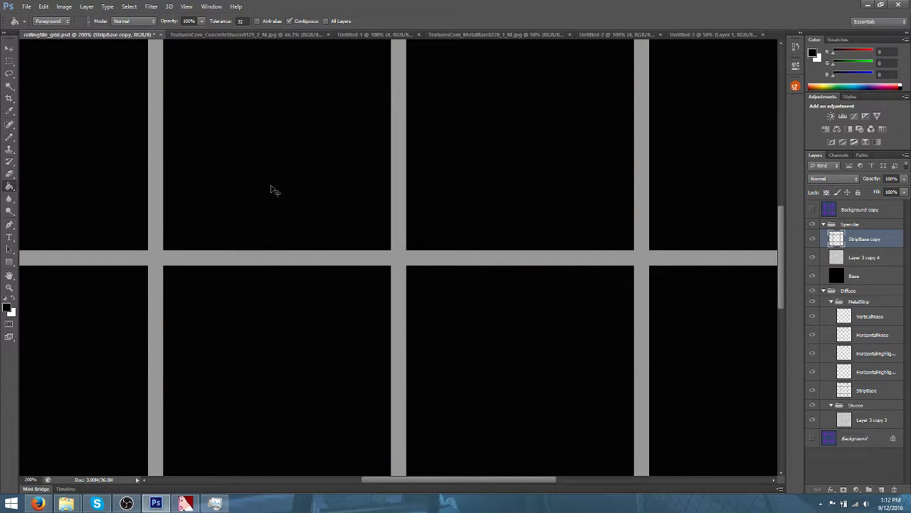
pyautogui.hotkey('ctrl', '-')
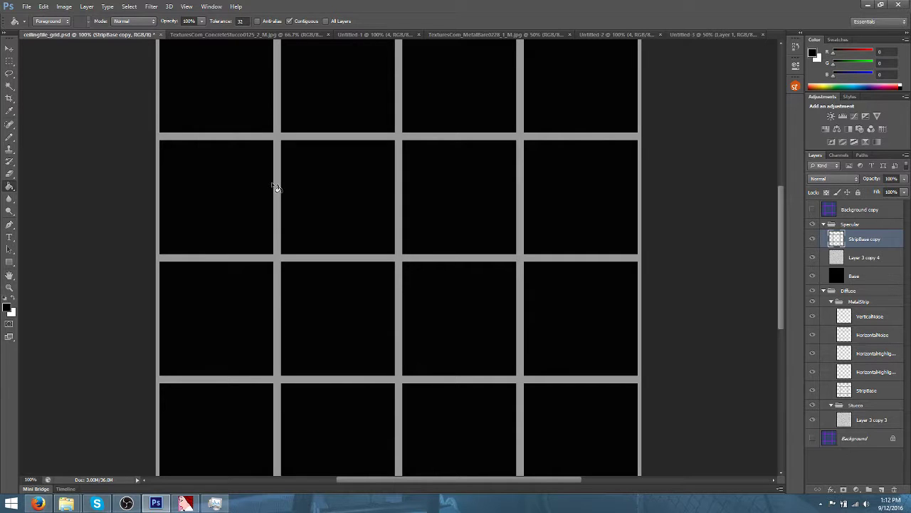
# Darken the StripBase copy with a Levels adjustment, lowering the white output level to 96
pyautogui.click(64, 6)
pyautogui.moveTo(112, 31)
pyautogui.click(181, 39)
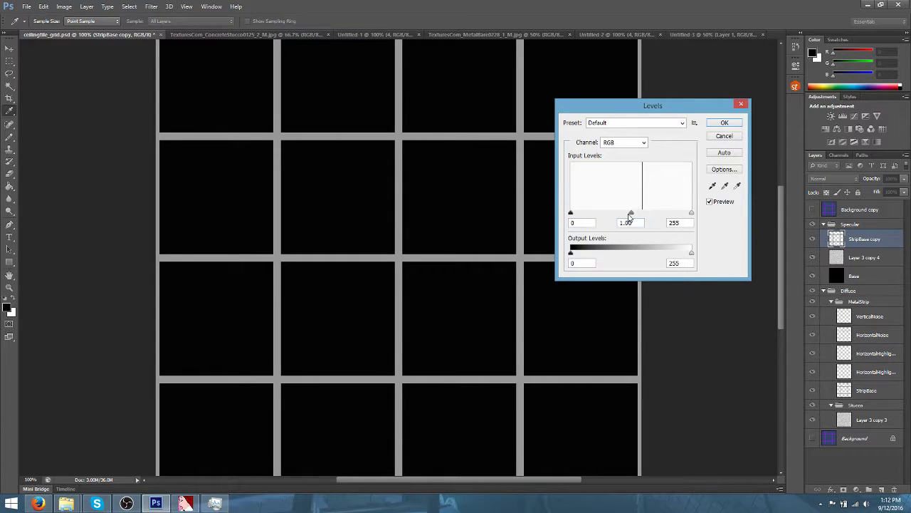
pyautogui.moveTo(691, 253); pyautogui.dragTo(617, 253)
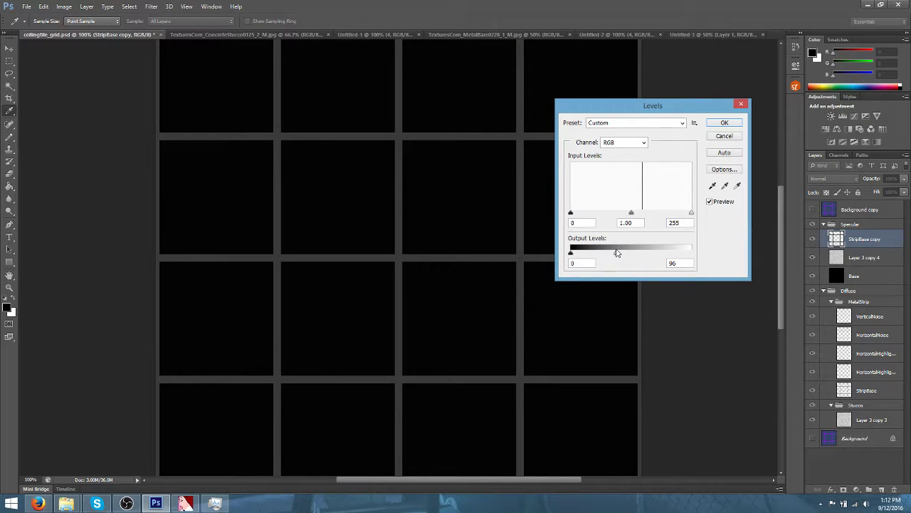
pyautogui.moveTo(617, 253)
pyautogui.mouseDown()
pyautogui.moveTo(627, 252)
pyautogui.moveTo(580, 252)
pyautogui.moveTo(617, 252)
pyautogui.mouseUp()
pyautogui.click(724, 123)
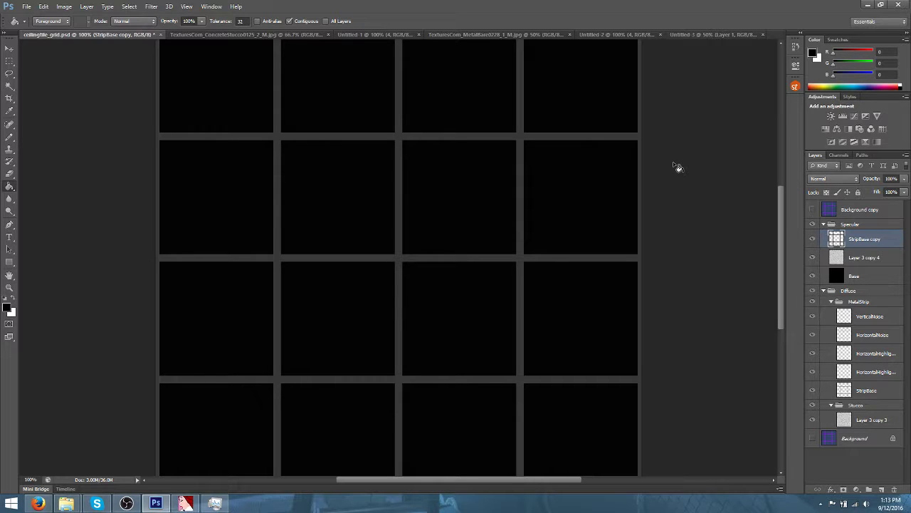
pyautogui.scroll(3, 678, 166)
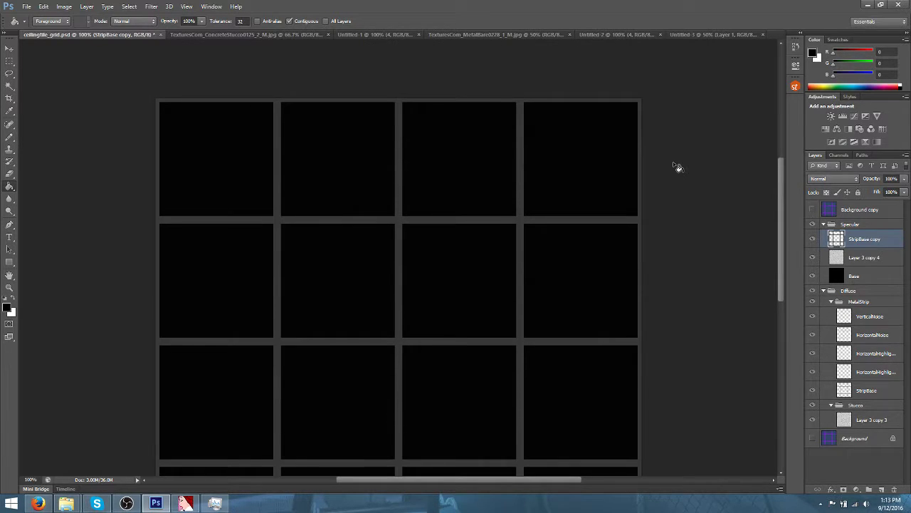
pyautogui.scroll(-1, 678, 166)
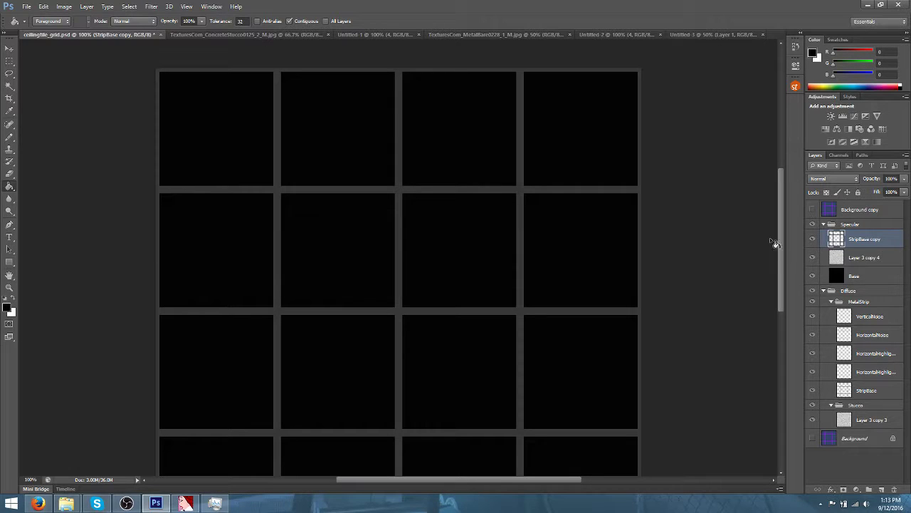
# Duplicate the VerticalNoise and HorizontalNoise layers and move both copies above StripBase copy in the Specular group
pyautogui.click(875, 318)
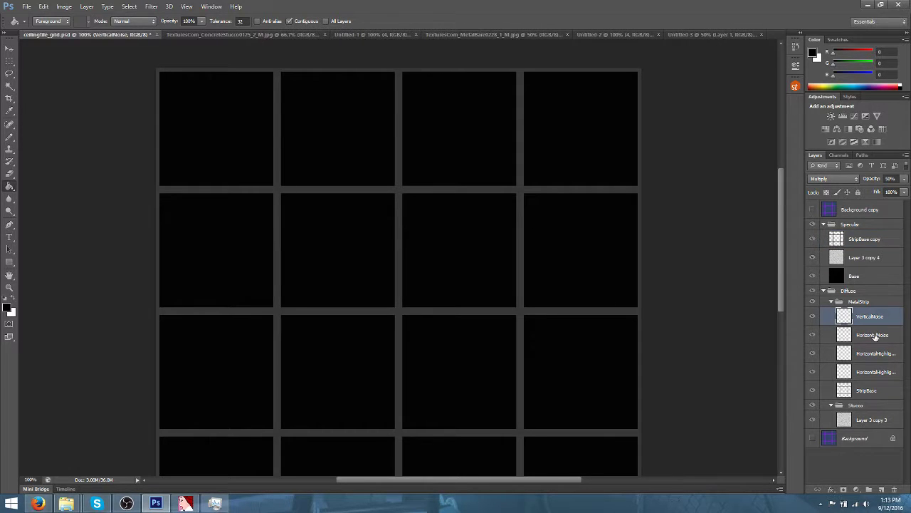
pyautogui.keyDown('shift'); pyautogui.click(875, 335); pyautogui.keyUp('shift')
pyautogui.rightClick(873, 334)
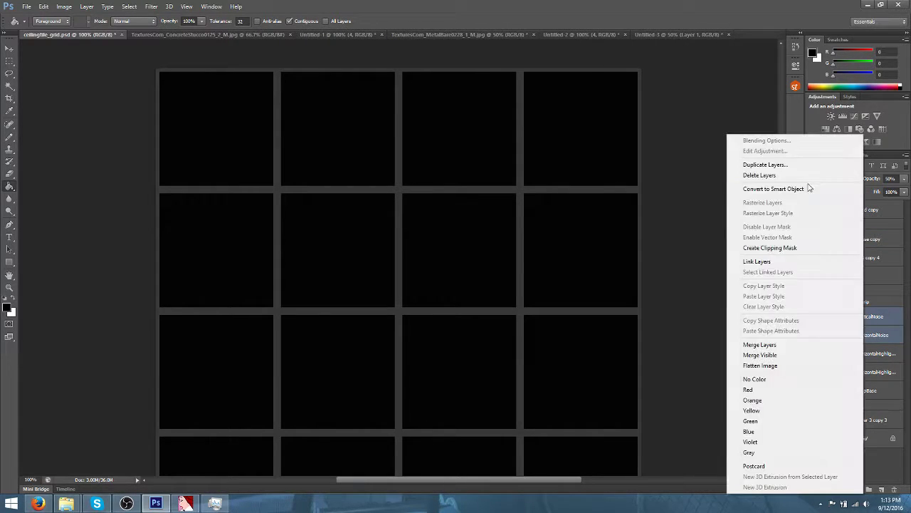
pyautogui.click(776, 163)
pyautogui.press('Return')
pyautogui.moveTo(875, 318); pyautogui.dragTo(866, 235)
pyautogui.hotkey('ctrl', '+')
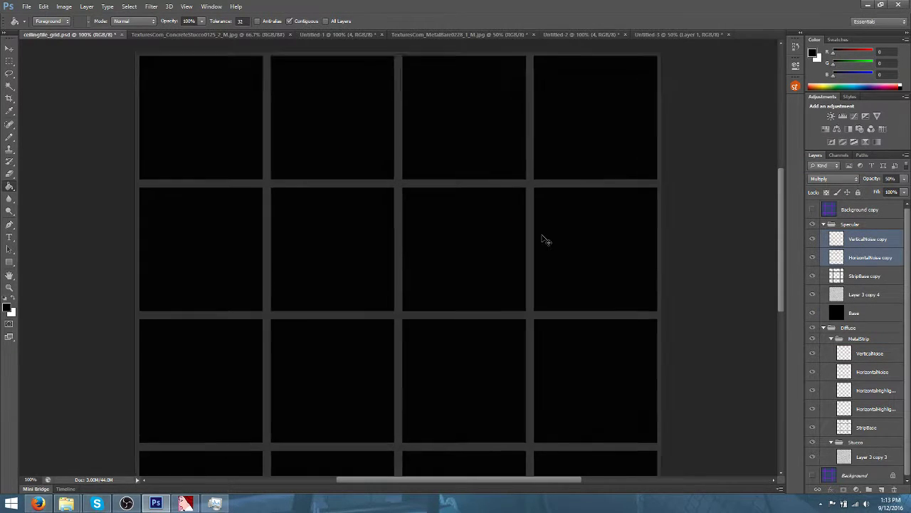
pyautogui.hotkey('ctrl', '-')
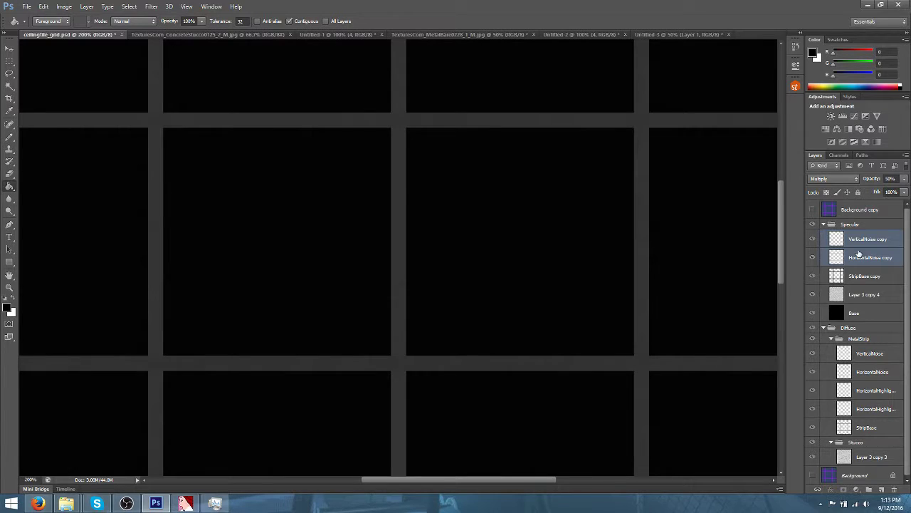
# Set both copied noise layers to Normal blend mode at 100% opacity
pyautogui.click(835, 178)
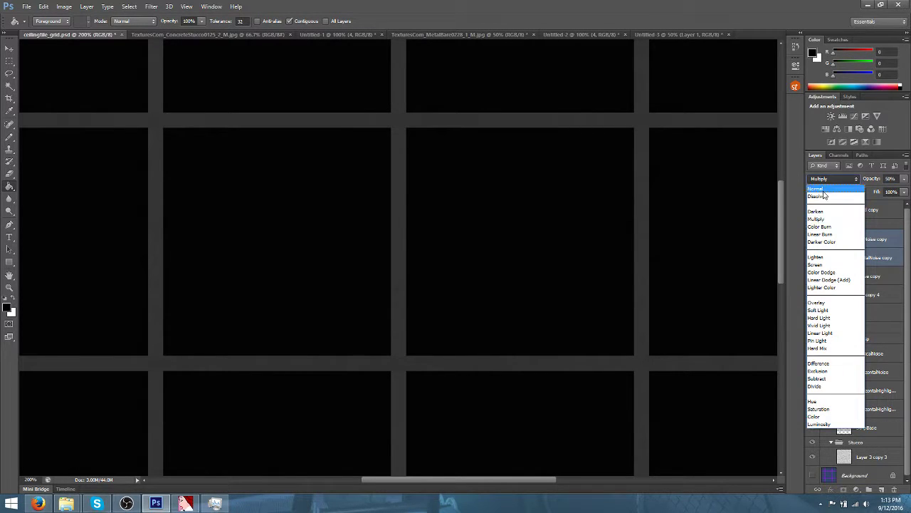
pyautogui.click(832, 189)
pyautogui.click(904, 179)
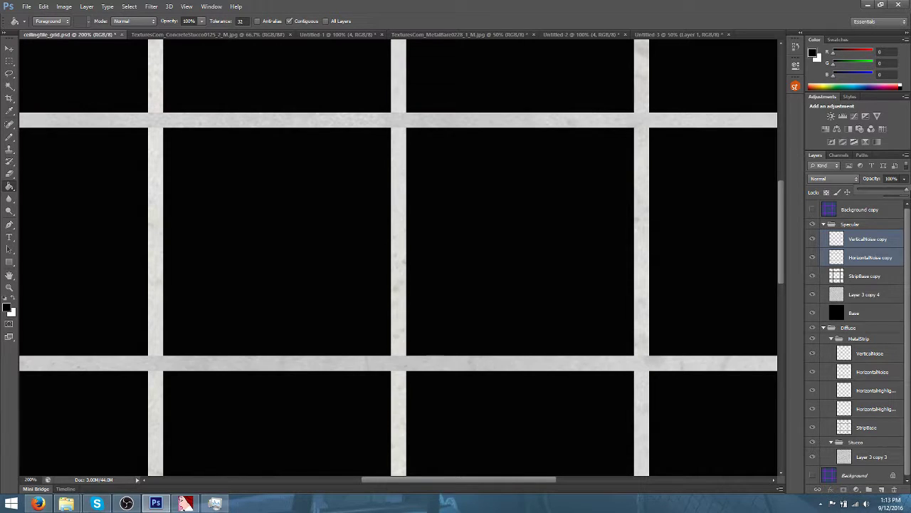
pyautogui.moveTo(885, 190); pyautogui.dragTo(903, 190)
# Merge the VerticalNoise copy and HorizontalNoise copy layers into one layer
pyautogui.click(875, 242)
pyautogui.click(875, 261)
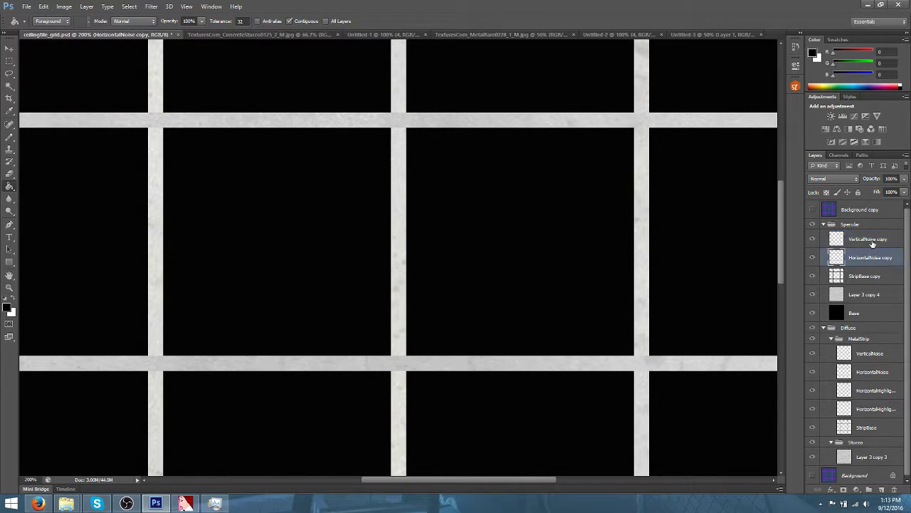
pyautogui.keyDown('shift'); pyautogui.click(874, 240); pyautogui.keyUp('shift')
pyautogui.rightClick(873, 240)
pyautogui.click(745, 344)
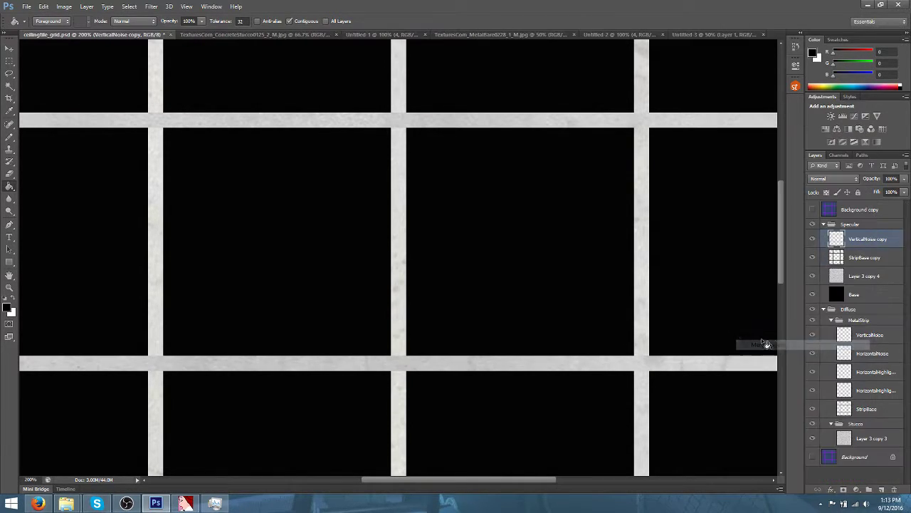
# Try the Multiply blend mode on the merged noise layer, then undo it
pyautogui.scroll(-3, 591, 264)
pyautogui.hotkey('ctrl', '+')
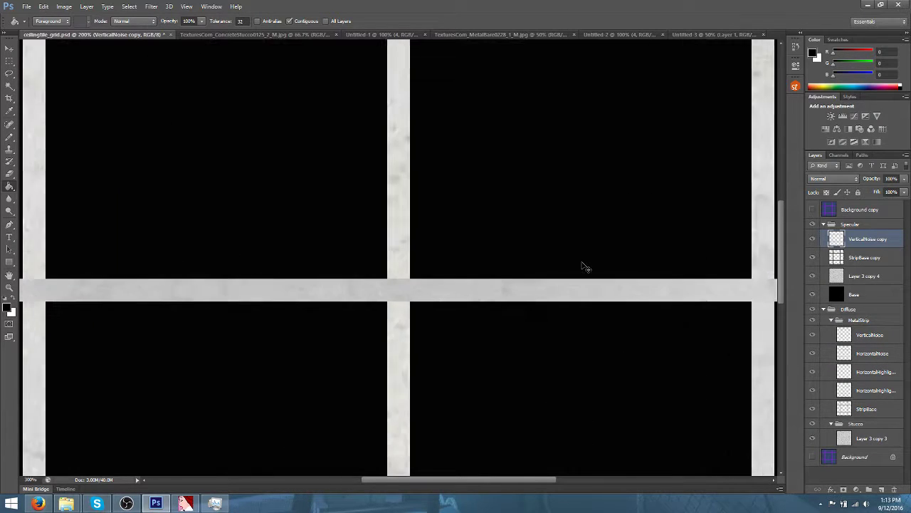
pyautogui.hotkey('ctrl', '-')
pyautogui.hotkey('ctrl', '-')
pyautogui.hotkey('ctrl', '-')
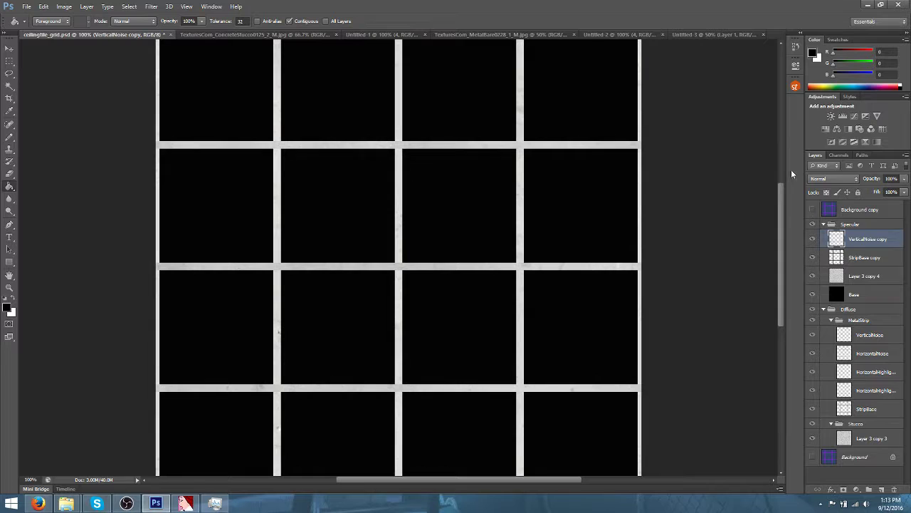
pyautogui.click(833, 178)
pyautogui.click(826, 220)
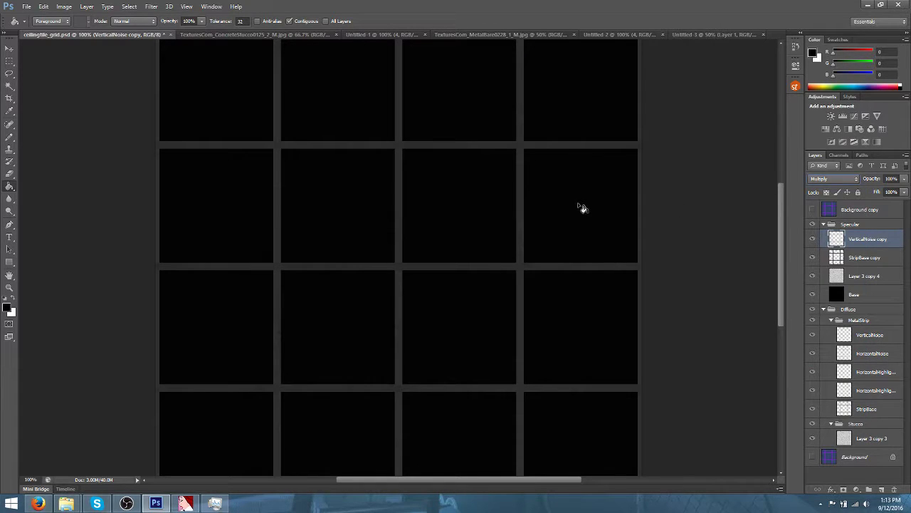
pyautogui.hotkey('ctrl', '+')
pyautogui.hotkey('ctrl', '+')
pyautogui.hotkey('ctrl', 'z')
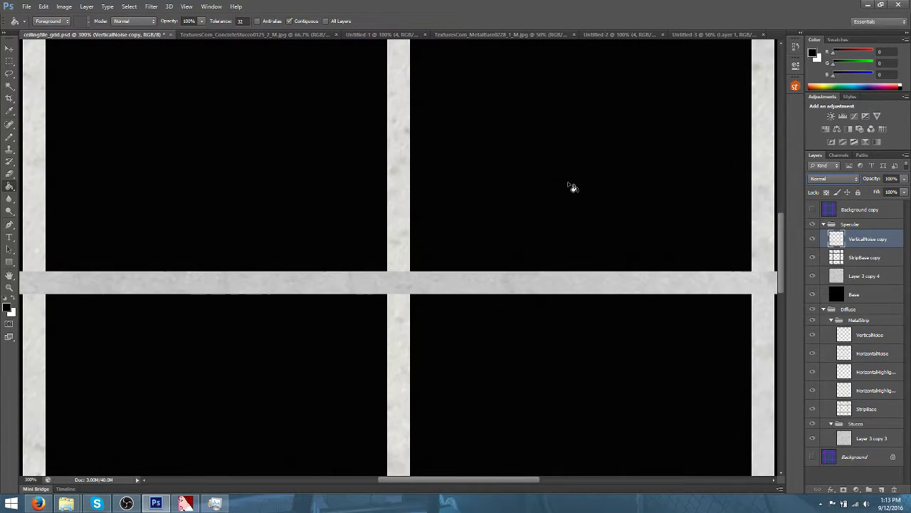
# Cycle the merged noise layer through the darkening blend modes up to Linear Burn
pyautogui.hotkey('shift', '+')
pyautogui.hotkey('shift', '+')
pyautogui.hotkey('shift', '+')
pyautogui.hotkey('shift', '+')
pyautogui.hotkey('shift', '+')
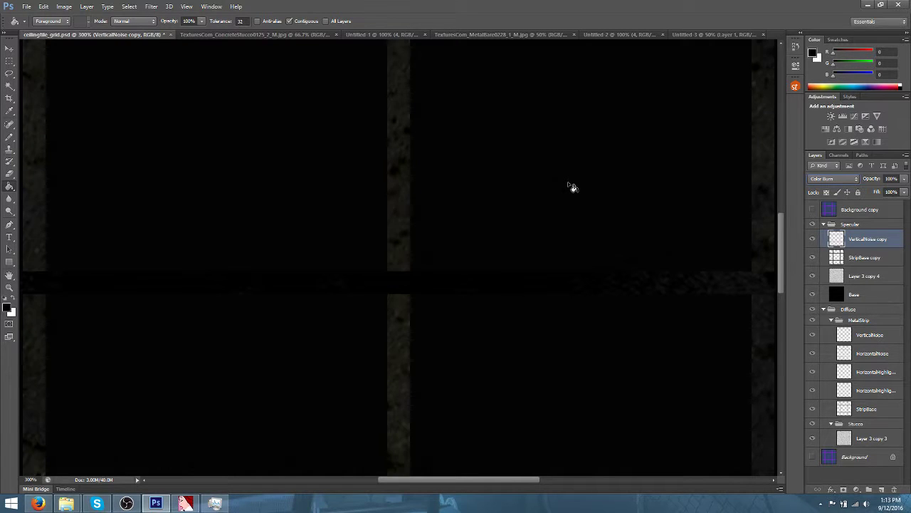
# Set the merged noise layer's blend mode to Lighten and reduce its opacity to 29%
pyautogui.click(843, 178)
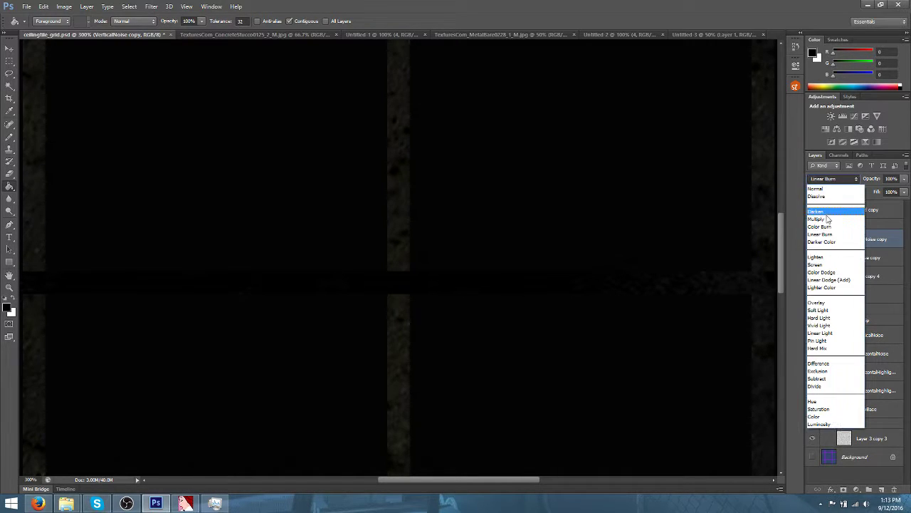
pyautogui.click(819, 256)
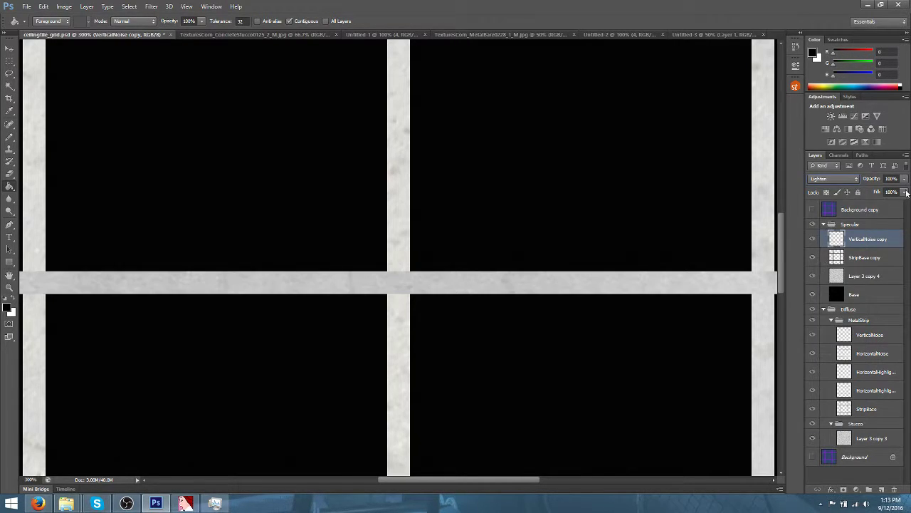
pyautogui.click(906, 179)
pyautogui.moveTo(906, 178); pyautogui.dragTo(867, 195)
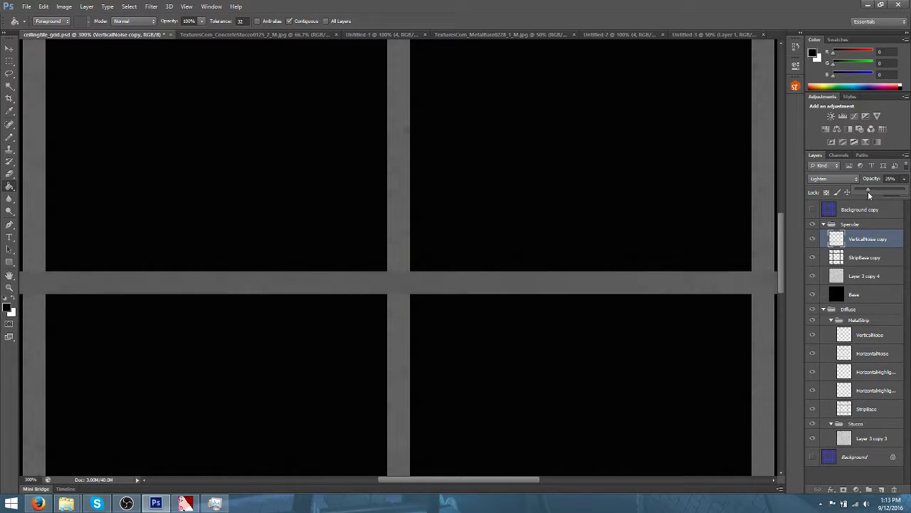
# Examine the noise on the metal strips up close and across the whole tile grid
pyautogui.hotkey('ctrl', '-')
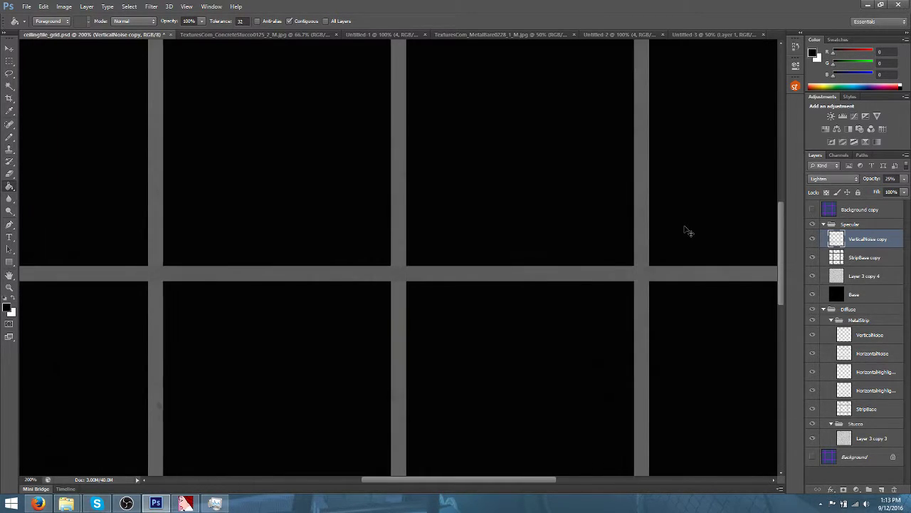
pyautogui.hotkey('ctrl', '+')
pyautogui.hotkey('ctrl', '+')
pyautogui.hotkey('ctrl', '+')
pyautogui.hotkey('ctrl', '+')
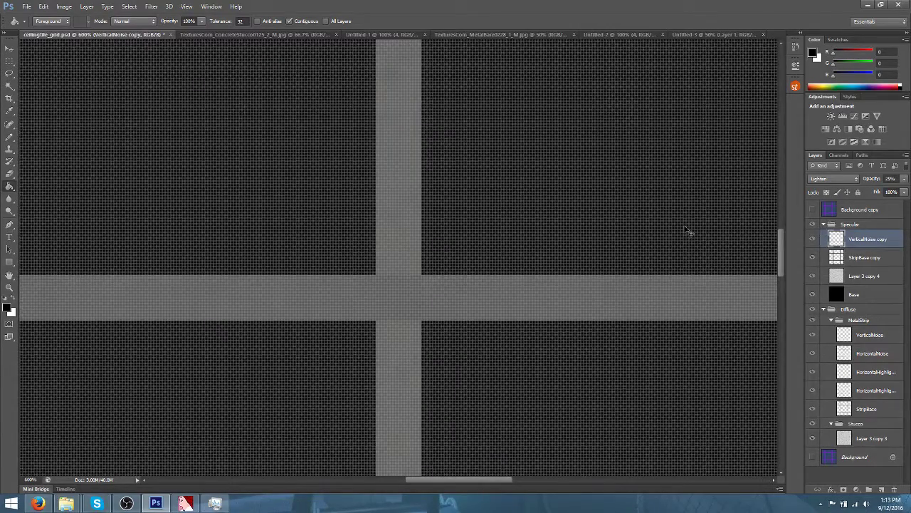
pyautogui.hotkey('ctrl', '-')
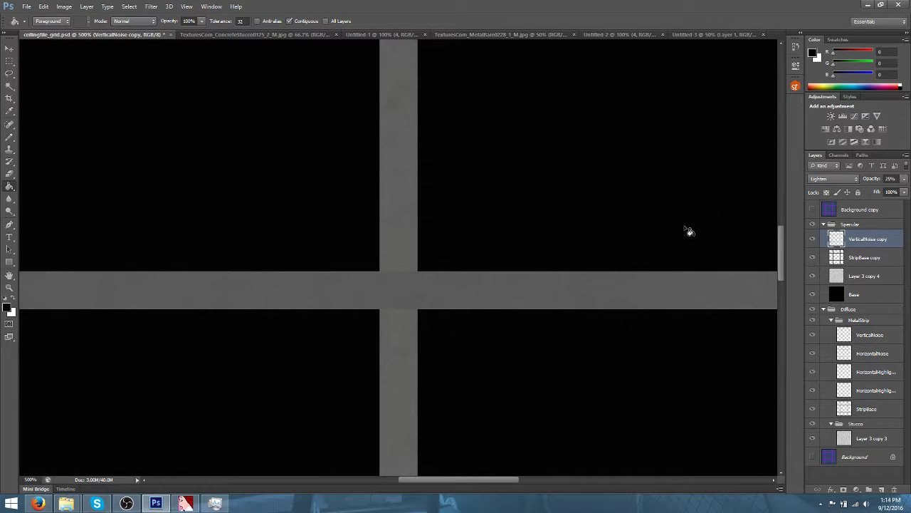
pyautogui.hotkey('ctrl', '-')
pyautogui.hotkey('ctrl', '-')
pyautogui.hotkey('ctrl', '-')
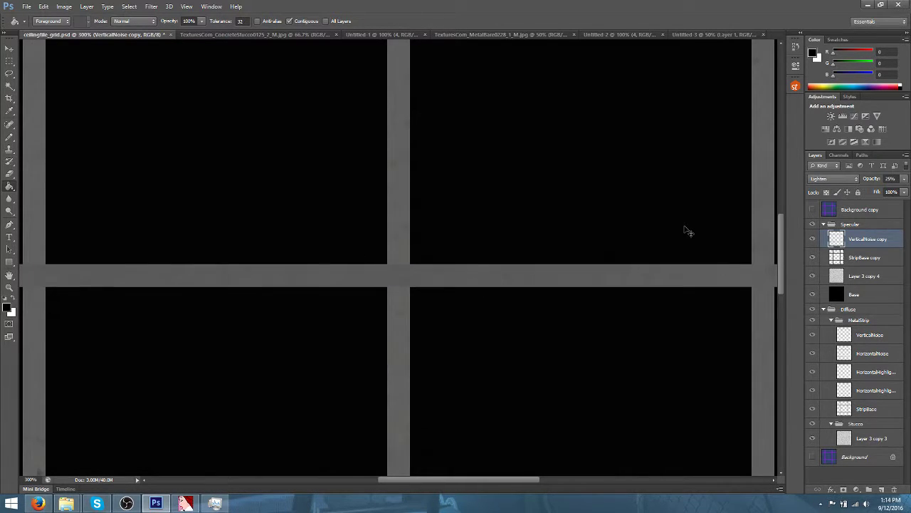
pyautogui.hotkey('ctrl', '-')
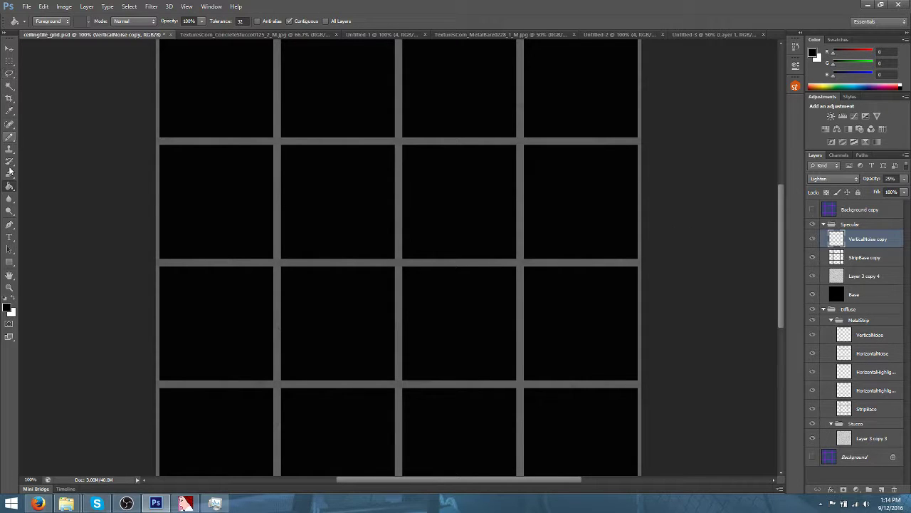
# Scribble white test brush strokes over the tiles on the merged noise layer, then undo them
pyautogui.click(11, 300)
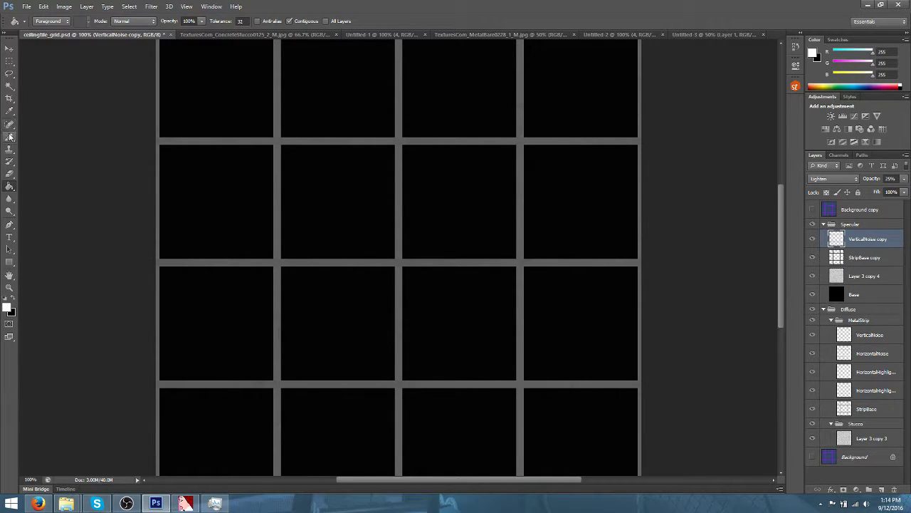
pyautogui.click(9, 137)
pyautogui.click(49, 135)
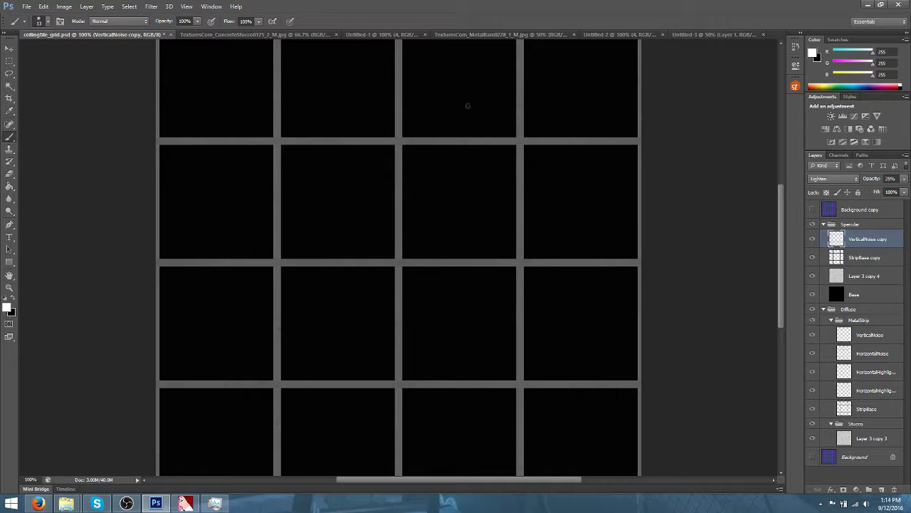
pyautogui.moveTo(541, 84)
pyautogui.mouseDown()
pyautogui.moveTo(282, 235)
pyautogui.moveTo(260, 304)
pyautogui.mouseUp()
pyautogui.moveTo(424, 172); pyautogui.dragTo(253, 291)
pyautogui.moveTo(259, 255)
pyautogui.mouseDown()
pyautogui.moveTo(396, 171)
pyautogui.moveTo(498, 128)
pyautogui.moveTo(463, 142)
pyautogui.moveTo(504, 80)
pyautogui.moveTo(448, 87)
pyautogui.moveTo(280, 156)
pyautogui.mouseUp()
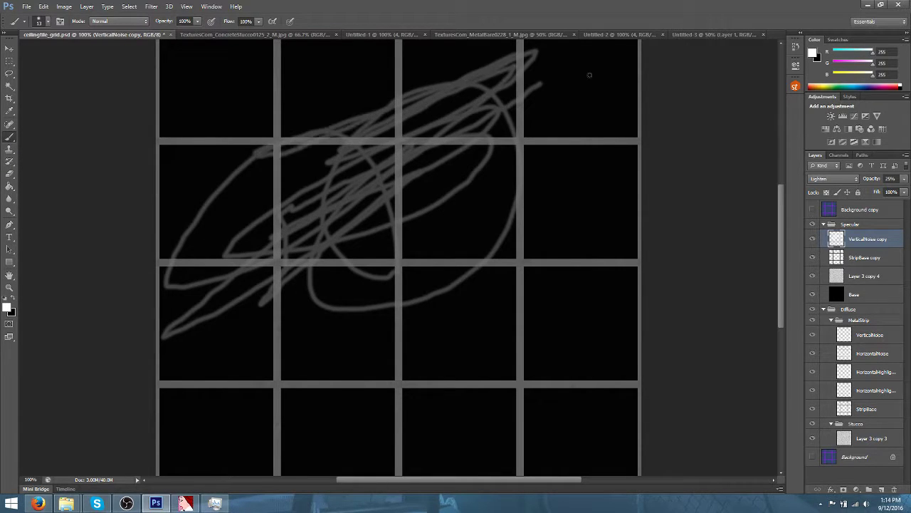
pyautogui.hotkey('ctrl', 'z')
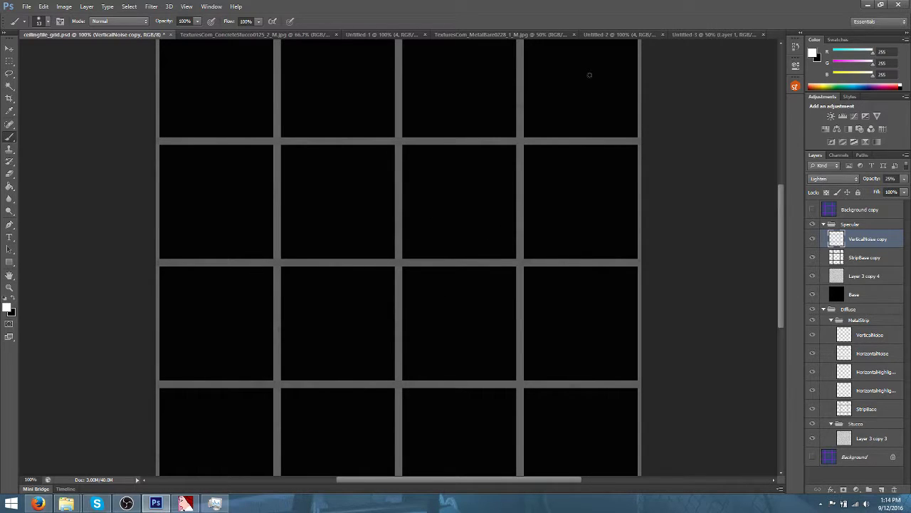
# Save the document and create a new layer group named Heightmap above the Specular group
pyautogui.hotkey('ctrl', 's')
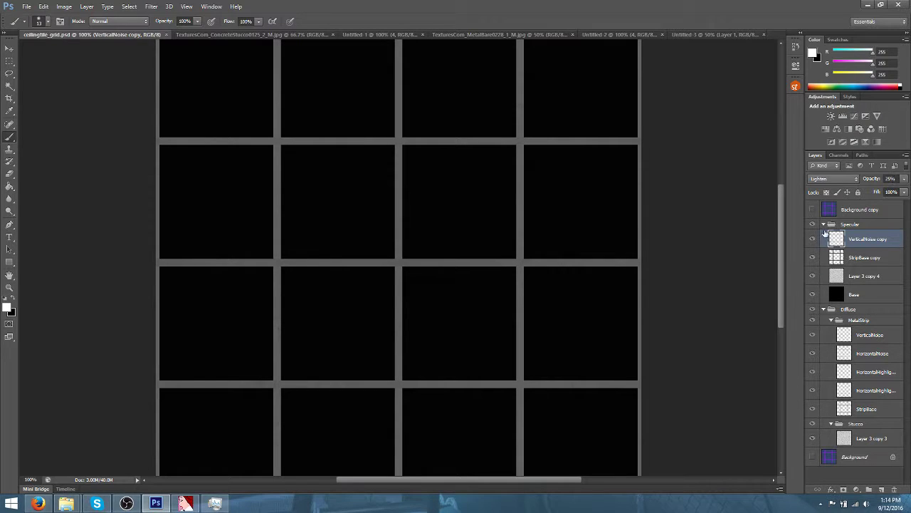
pyautogui.click(859, 225)
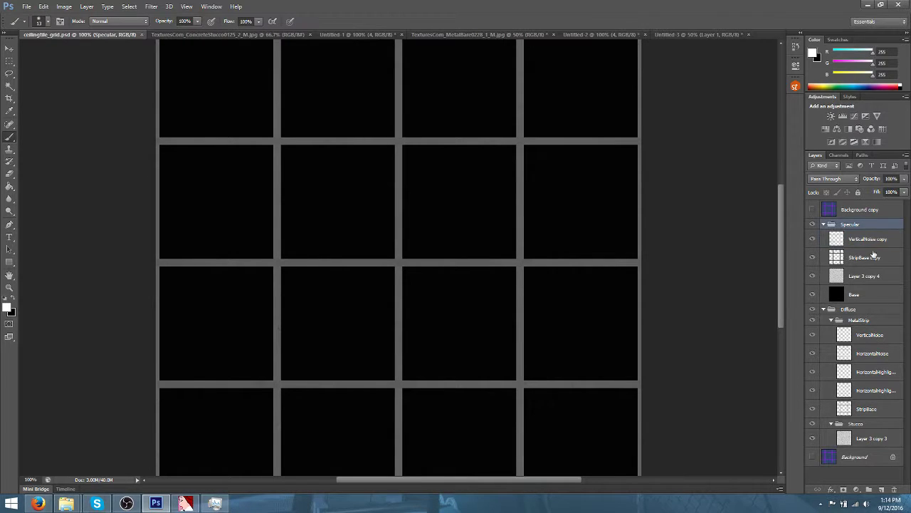
pyautogui.click(870, 490)
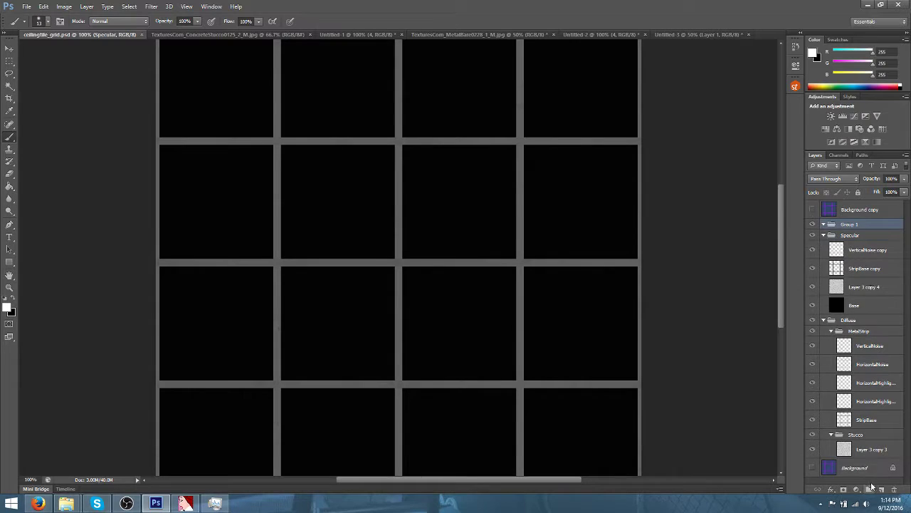
pyautogui.doubleClick(851, 225)
pyautogui.write('Heightmap')
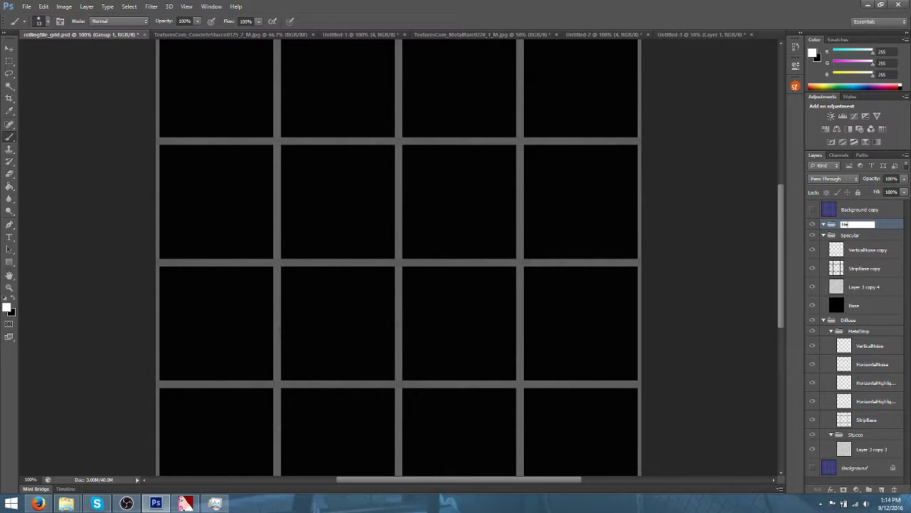
pyautogui.press('Return')
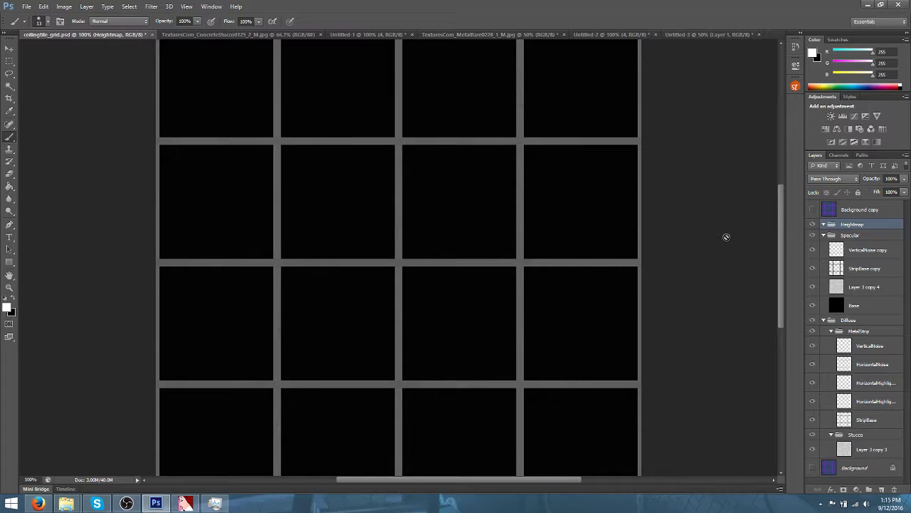
# Duplicate the stucco layer from the Diffuse group and place the copy in the Heightmap group
pyautogui.scroll(2, 725, 238)
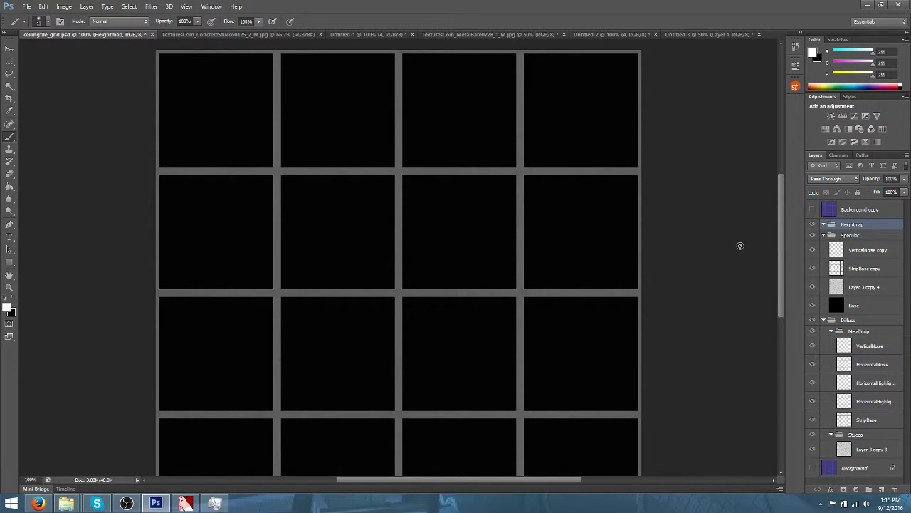
pyautogui.click(867, 450)
pyautogui.rightClick(868, 450)
pyautogui.click(812, 116)
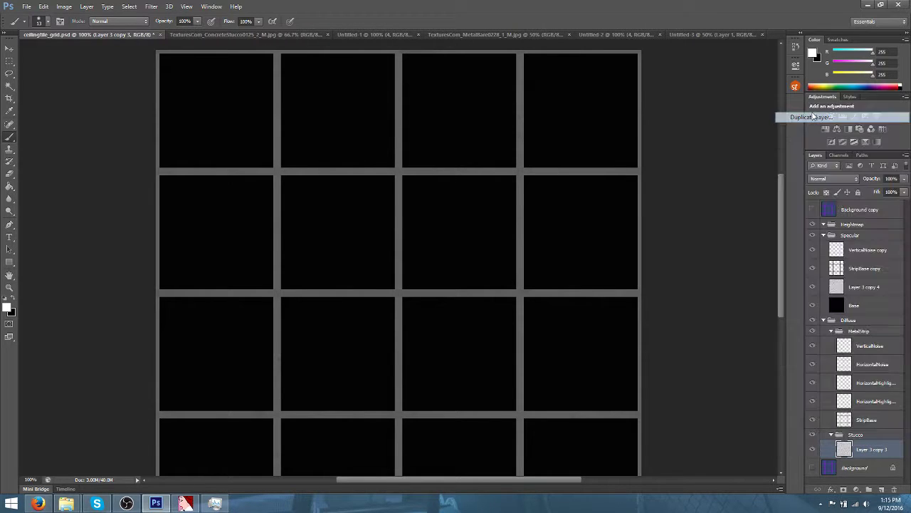
pyautogui.press('Return')
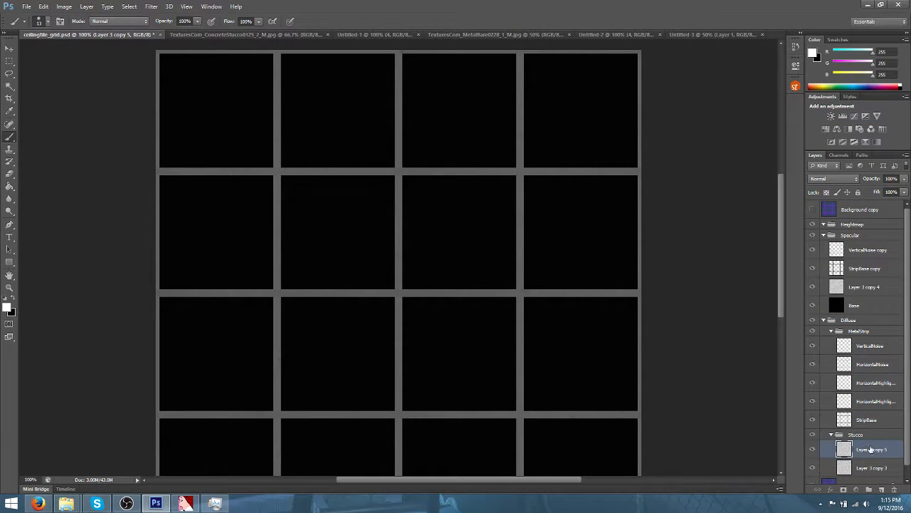
pyautogui.moveTo(870, 449); pyautogui.dragTo(868, 227)
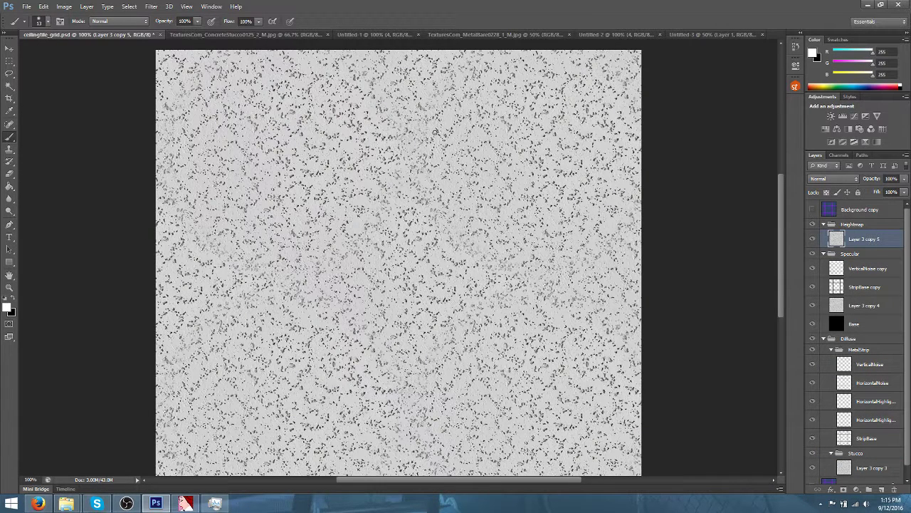
# Try the NVIDIA Normal Map Filter with its current settings on the Heightmap stucco copy, then undo it
pyautogui.click(151, 6)
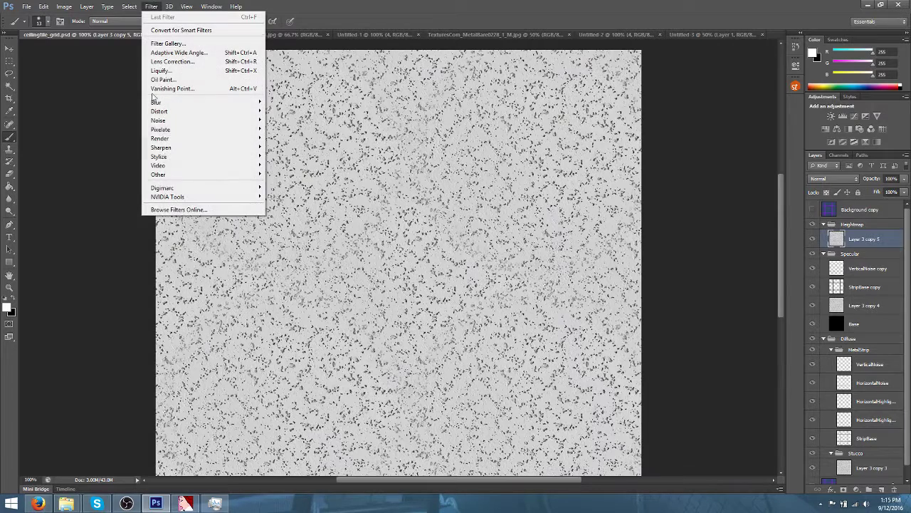
pyautogui.moveTo(243, 196)
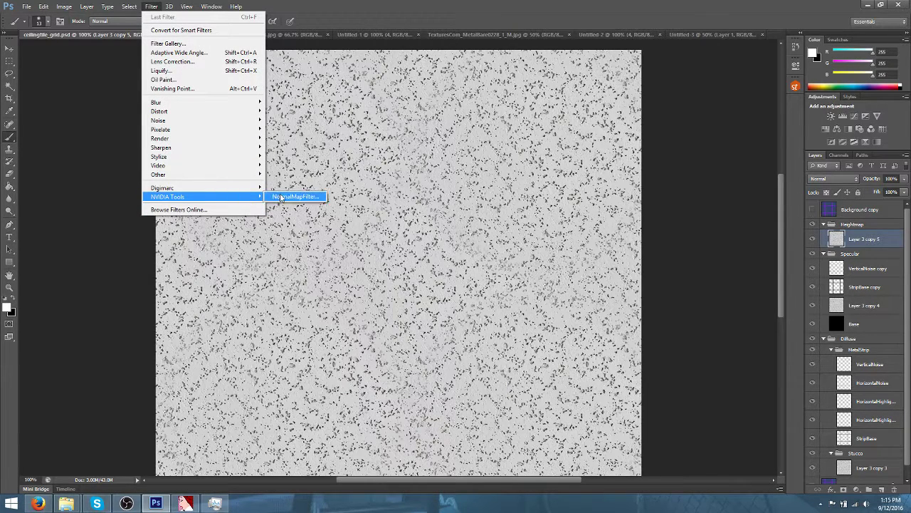
pyautogui.click(270, 197)
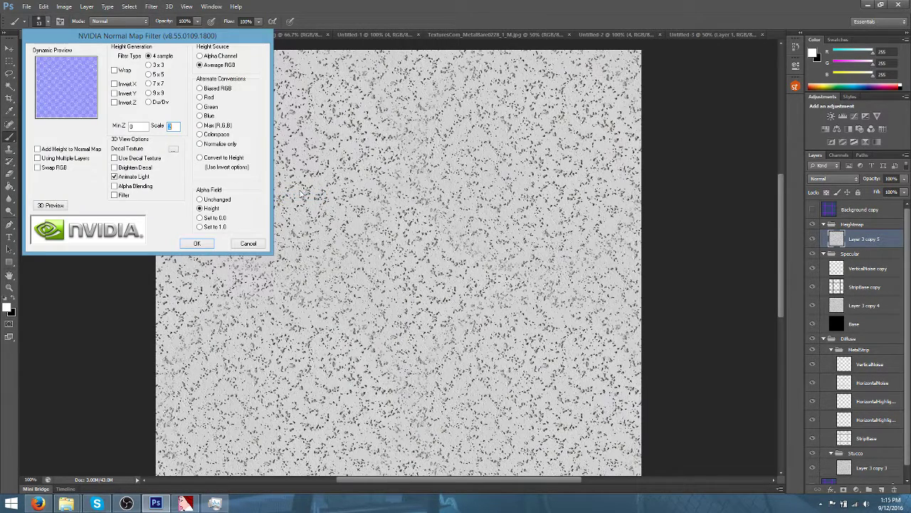
pyautogui.click(200, 244)
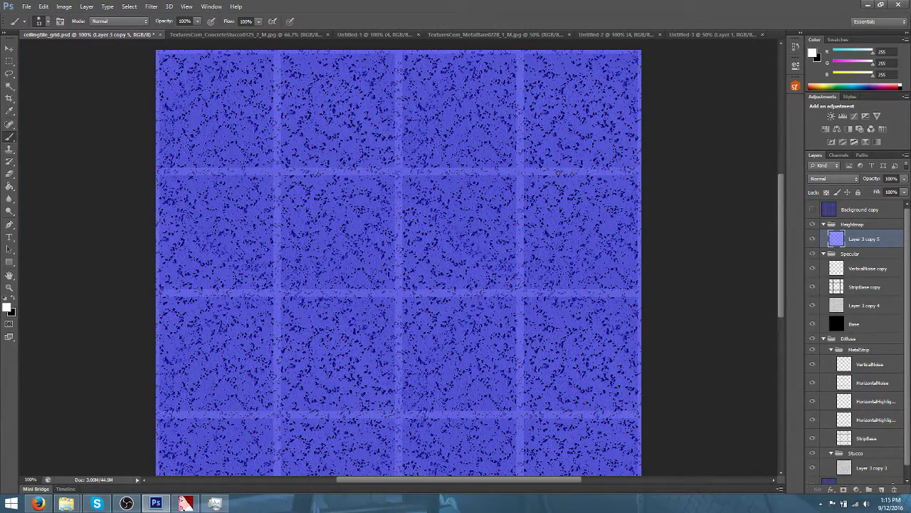
pyautogui.scroll(2, 558, 175)
pyautogui.hotkey('ctrl', 'z')
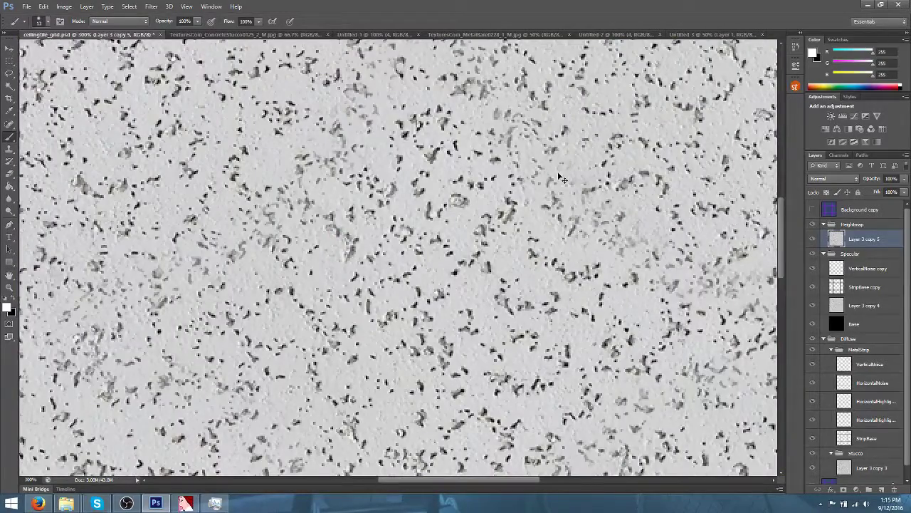
# Check the Background copy normal map layer against the Heightmap stucco copy
pyautogui.scroll(-1, 558, 174)
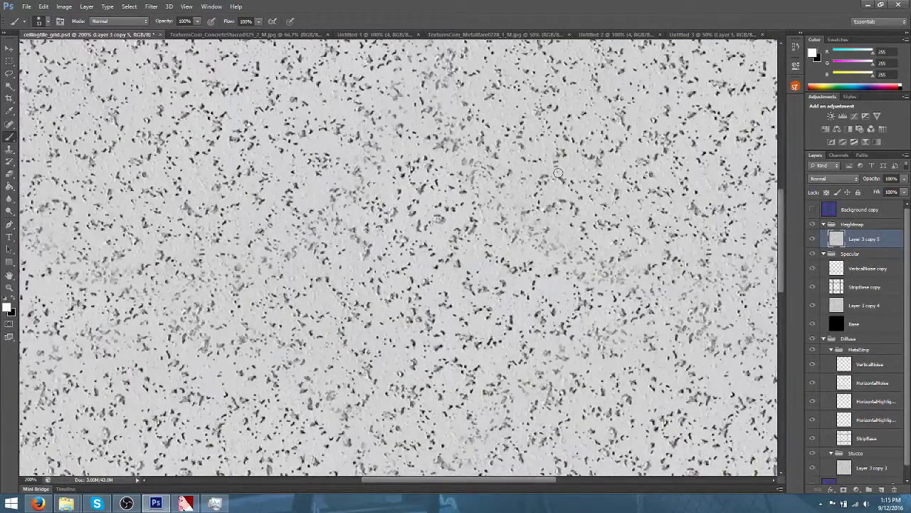
pyautogui.doubleClick(812, 210)
pyautogui.moveTo(833, 220); pyautogui.dragTo(858, 212)
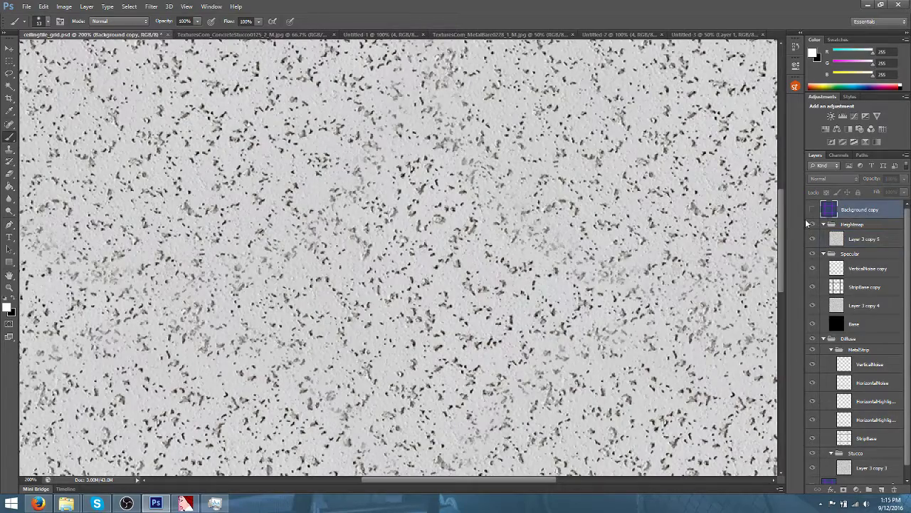
# Apply Levels to the Heightmap stucco copy with the black input at 153 and the midtone at 2.25 to darken the pits
pyautogui.click(858, 240)
pyautogui.hotkey('ctrl', '-')
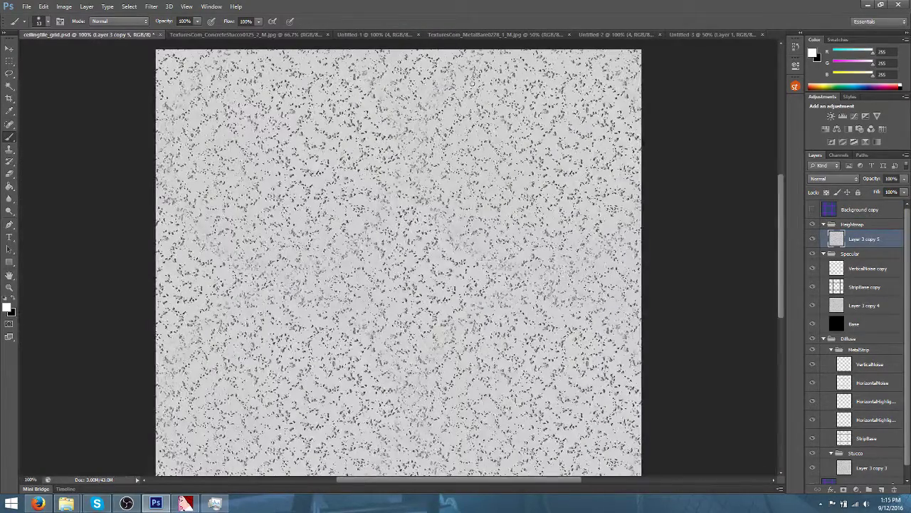
pyautogui.click(86, 6)
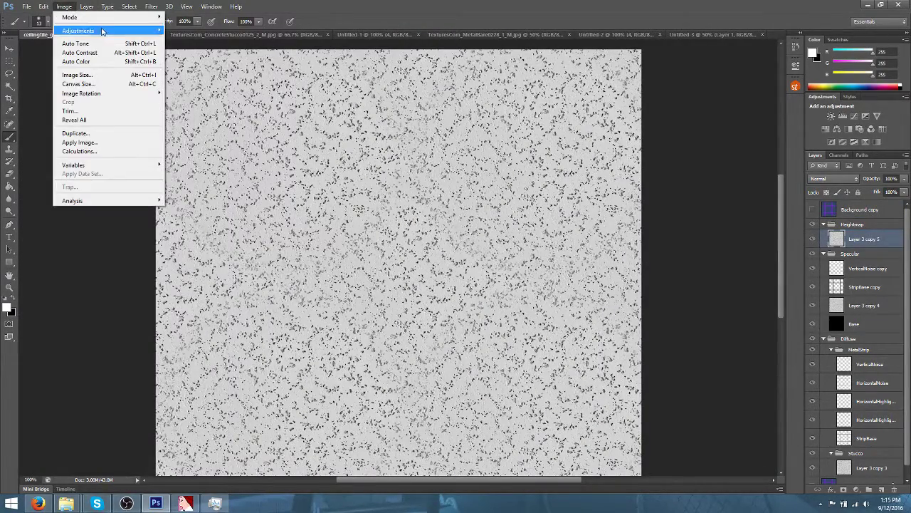
pyautogui.moveTo(102, 31)
pyautogui.click(193, 40)
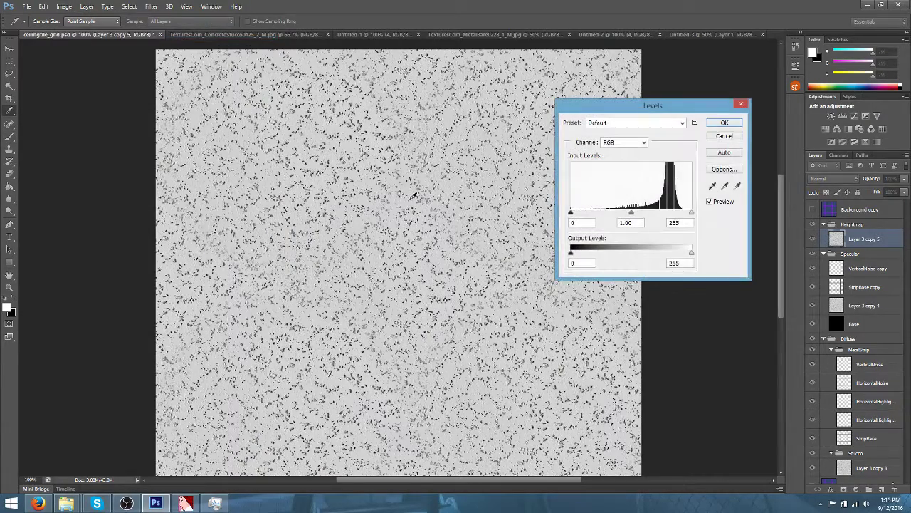
pyautogui.hotkey('ctrl', '+')
pyautogui.hotkey('ctrl', '+')
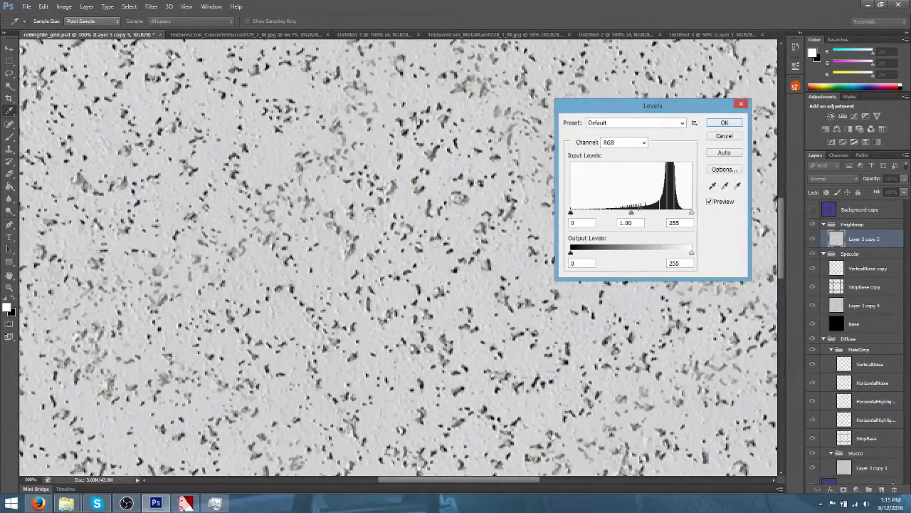
pyautogui.moveTo(632, 212)
pyautogui.mouseDown()
pyautogui.moveTo(678, 215)
pyautogui.moveTo(637, 213)
pyautogui.mouseUp()
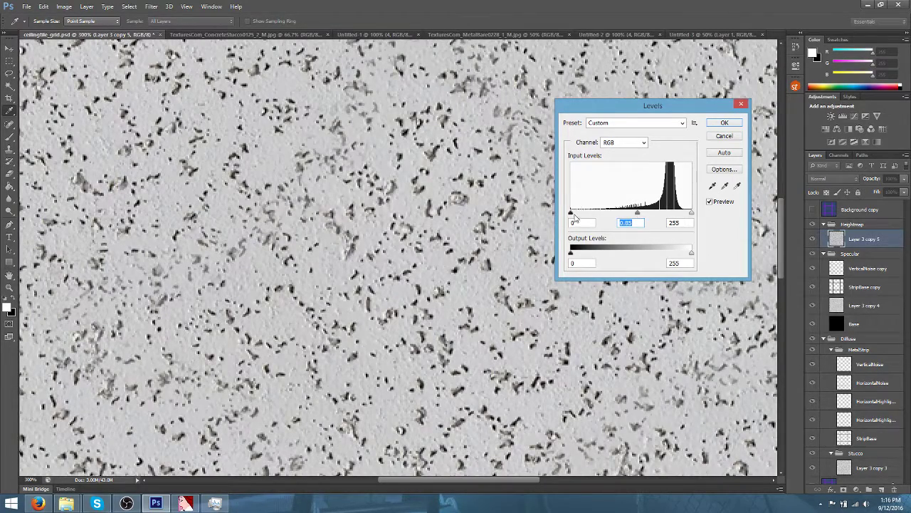
pyautogui.moveTo(571, 213); pyautogui.dragTo(654, 213)
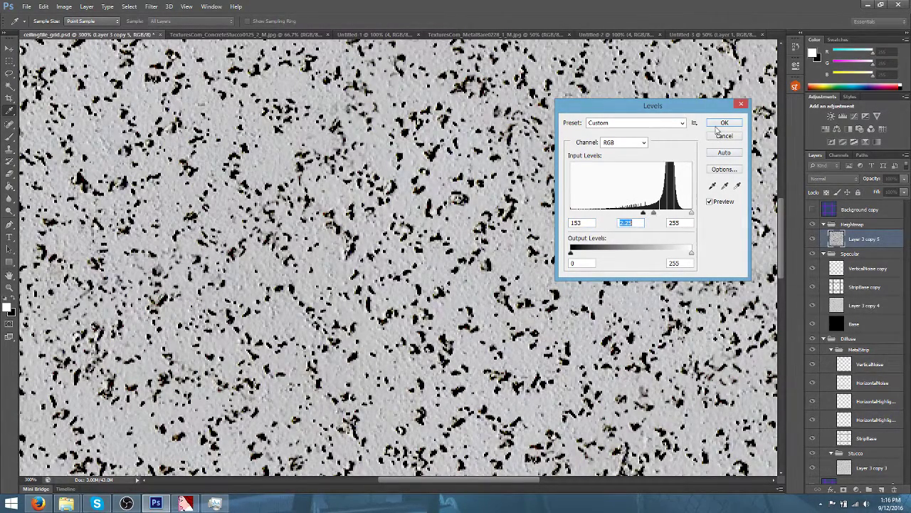
pyautogui.click(725, 123)
# Examine the darkened stucco pits up close and across the whole texture
pyautogui.hotkey('ctrl', '-')
pyautogui.hotkey('ctrl', '-')
pyautogui.hotkey('ctrl', '-')
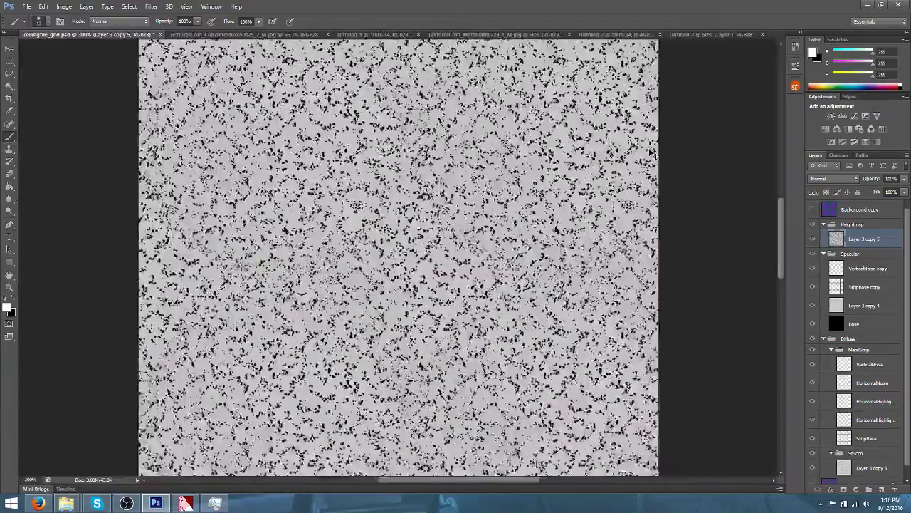
pyautogui.hotkey('ctrl', '+')
pyautogui.hotkey('ctrl', '+')
pyautogui.hotkey('ctrl', '+')
pyautogui.hotkey('ctrl', '+')
pyautogui.hotkey('ctrl', '+')
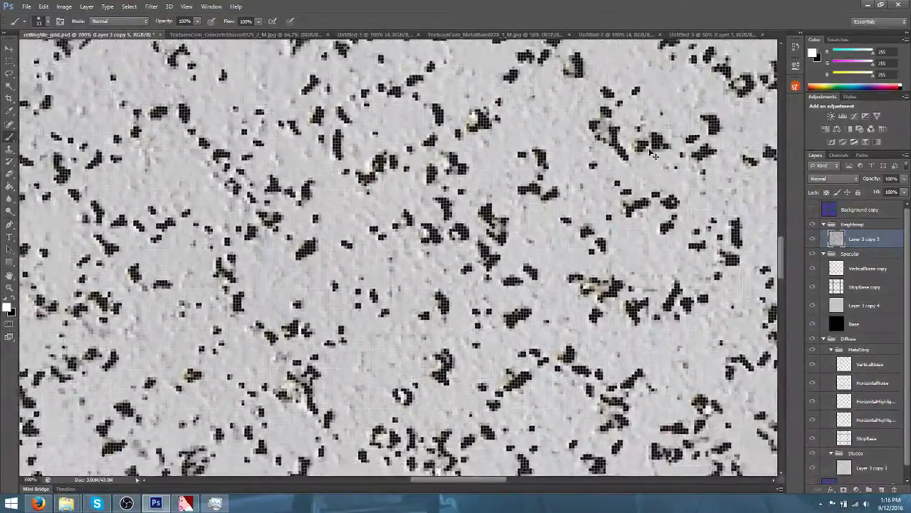
pyautogui.hotkey('ctrl', '-')
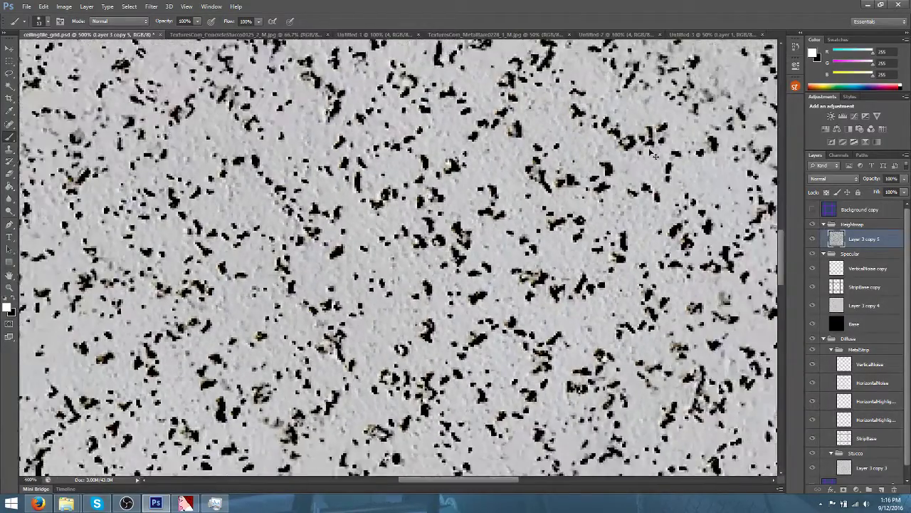
pyautogui.hotkey('ctrl', '-')
pyautogui.hotkey('ctrl', '-')
pyautogui.hotkey('ctrl', '-')
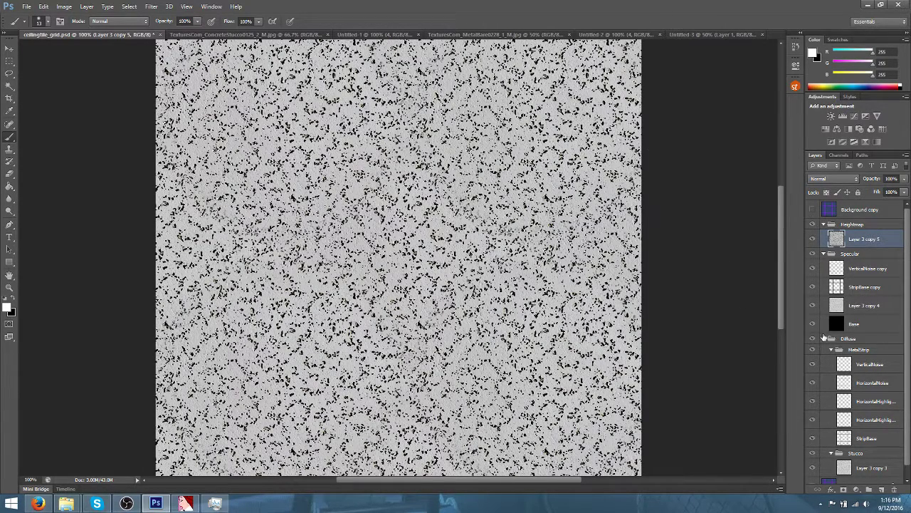
# Duplicate the StripBase layer and both highlight layers, and place the copies above the stucco copy in the Heightmap group
pyautogui.click(862, 438)
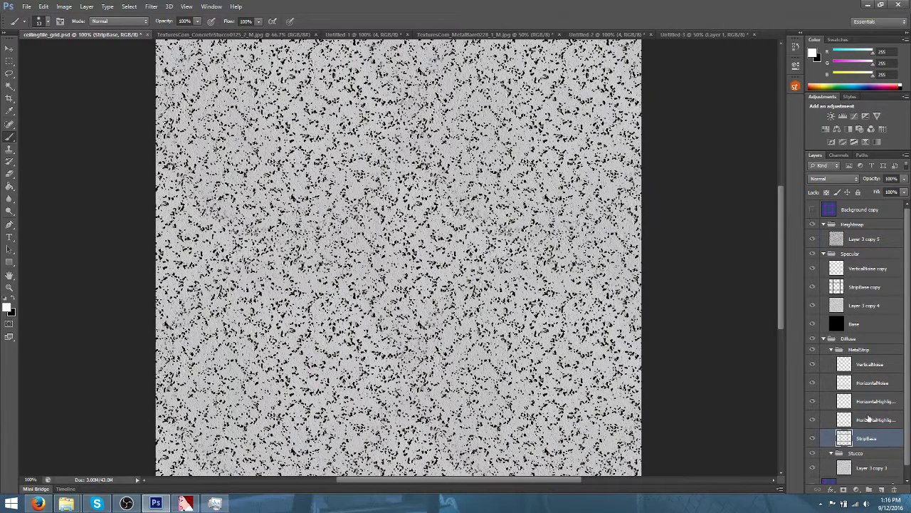
pyautogui.keyDown('shift'); pyautogui.click(868, 403); pyautogui.keyUp('shift')
pyautogui.rightClick(868, 403)
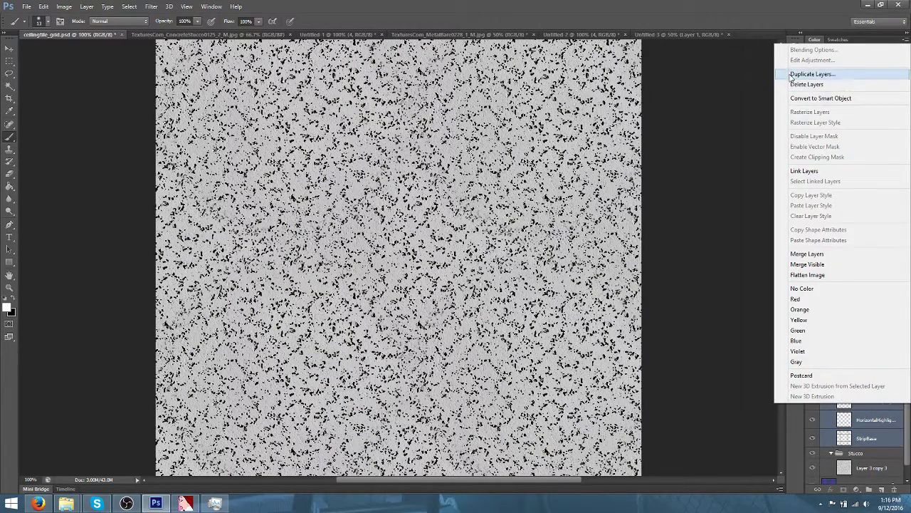
pyautogui.click(793, 76)
pyautogui.press('Return')
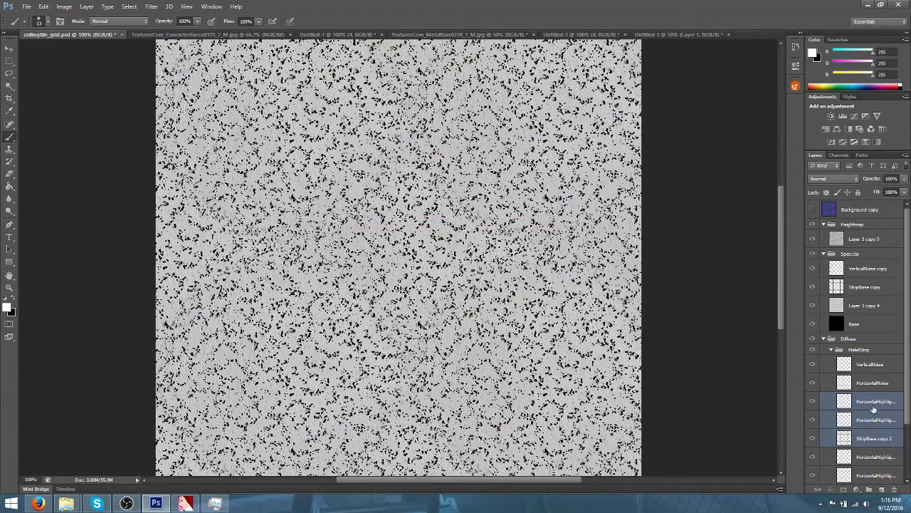
pyautogui.moveTo(873, 407); pyautogui.dragTo(853, 225)
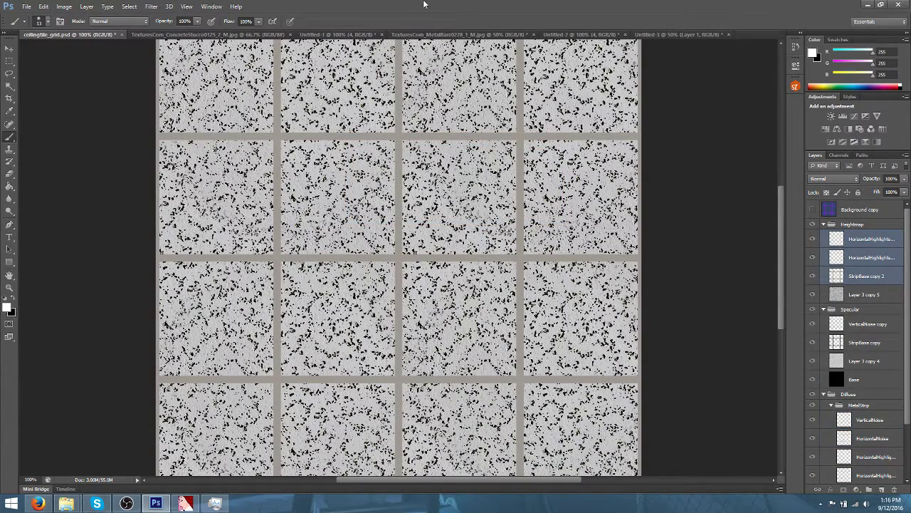
pyautogui.click(9, 48)
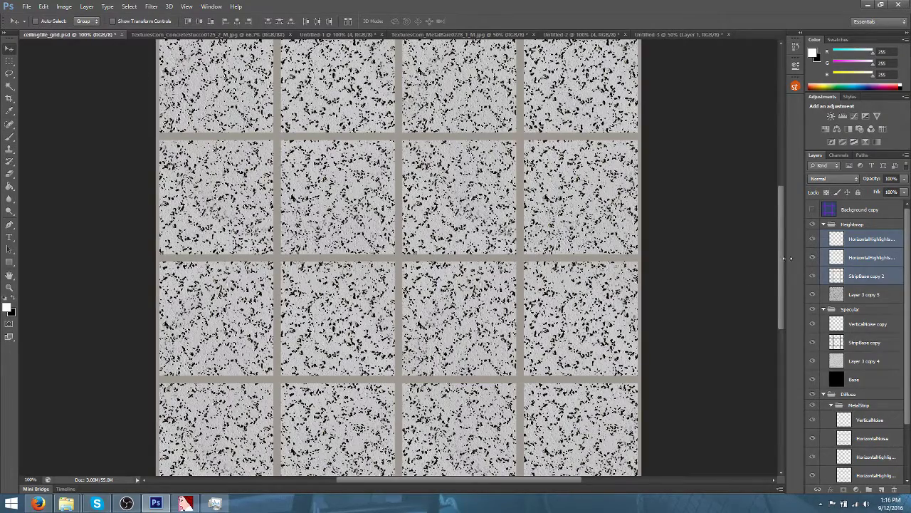
# Rename the topmost highlights copy in the Heightmap group as VerticalHighlights
pyautogui.click(858, 276)
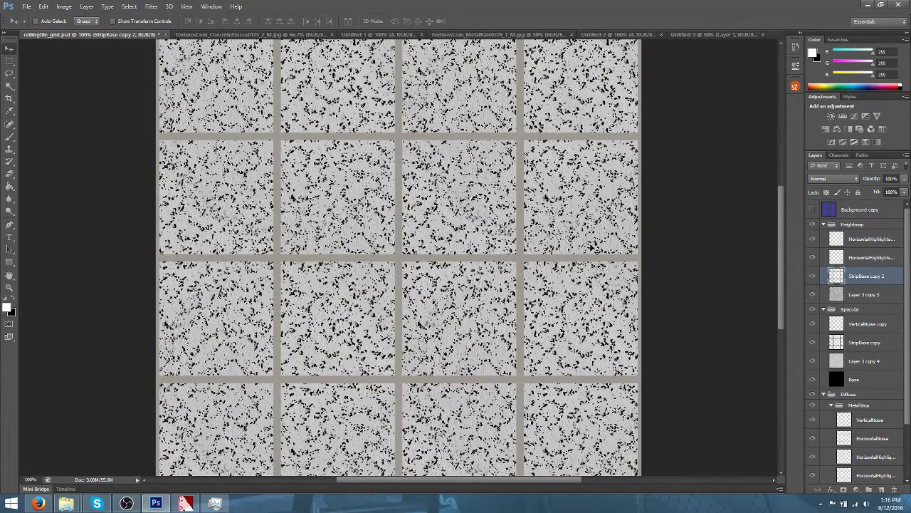
pyautogui.hotkey('ctrl', '+')
pyautogui.hotkey('ctrl', '+')
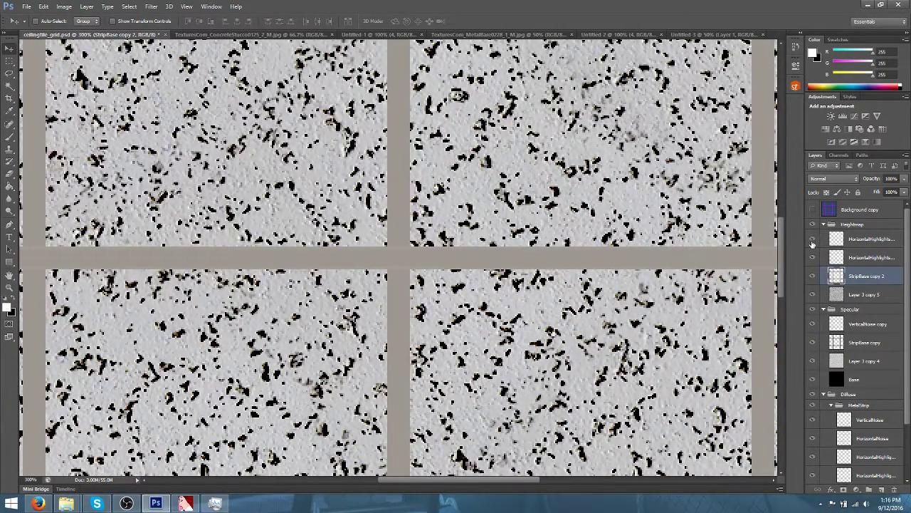
pyautogui.doubleClick(862, 240)
pyautogui.write('W')
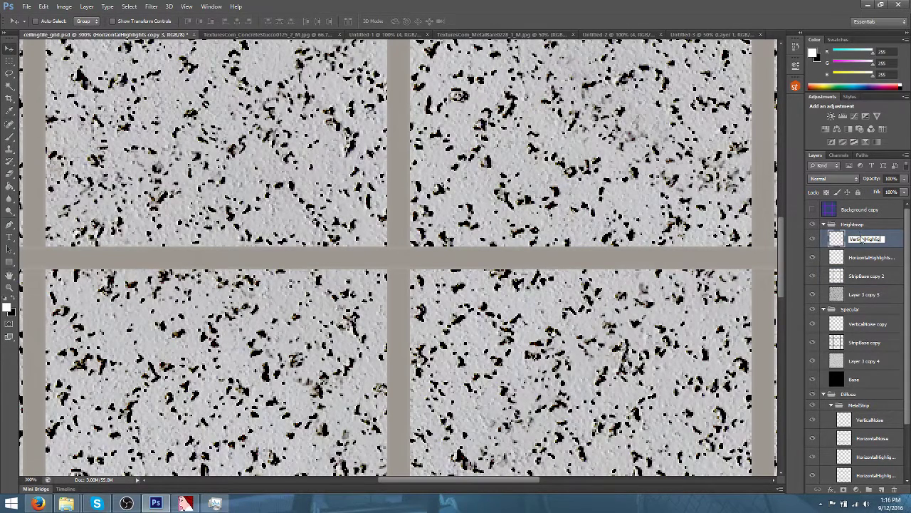
pyautogui.write('erticalHighlights')
pyautogui.press('Return')
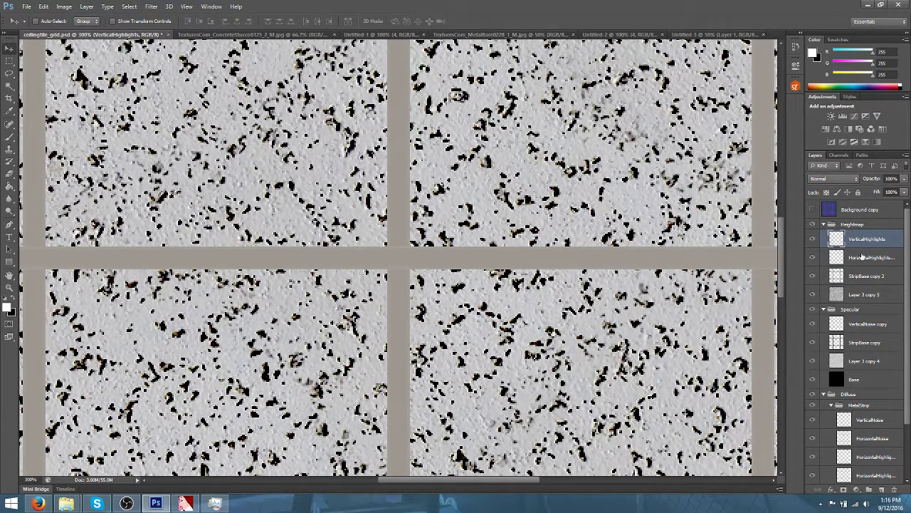
# Rename the StripBase copy in the Heightmap group as Slip_Horizontal
pyautogui.click(863, 256)
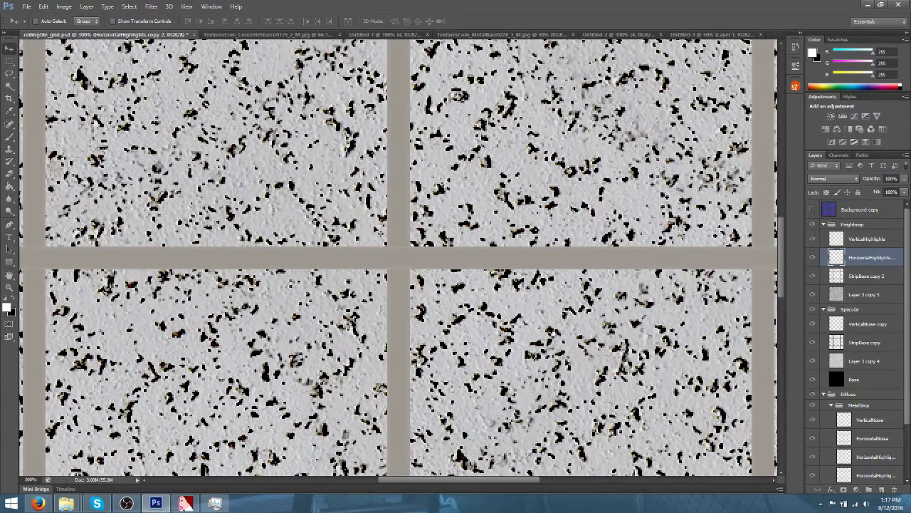
pyautogui.click(864, 278)
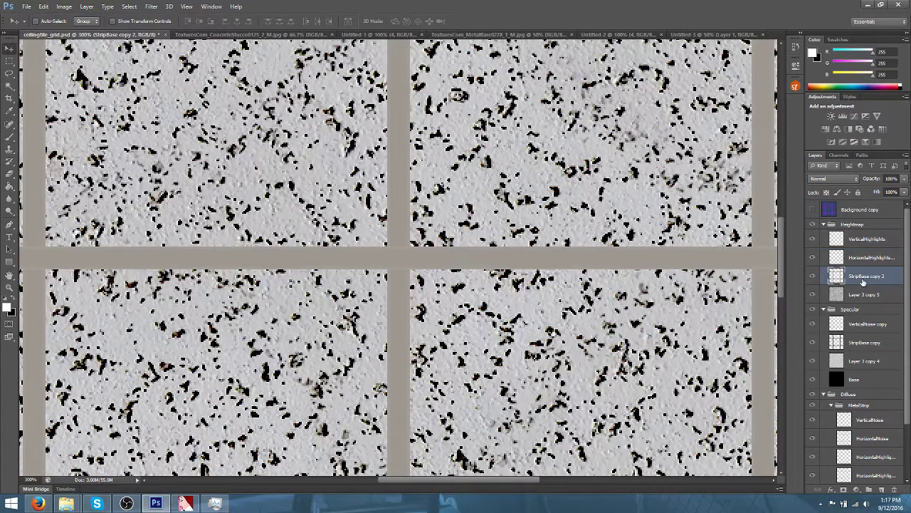
pyautogui.doubleClick(858, 278)
pyautogui.write('Strip_Horizontal')
pyautogui.press('Return')
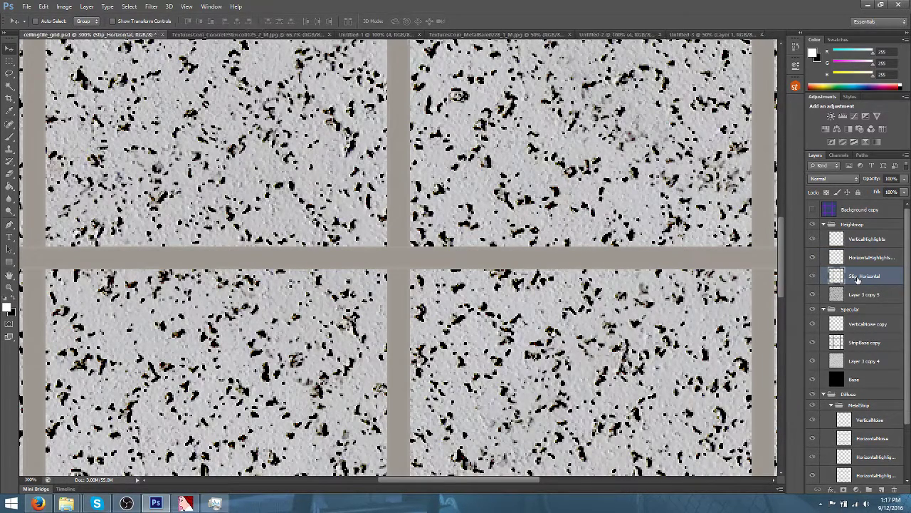
# Duplicate the Slip_Horizontal layer, place the copy just below VerticalHighlights and rename it Strip_vertical
pyautogui.rightClick(863, 276)
pyautogui.click(738, 165)
pyautogui.press('Return')
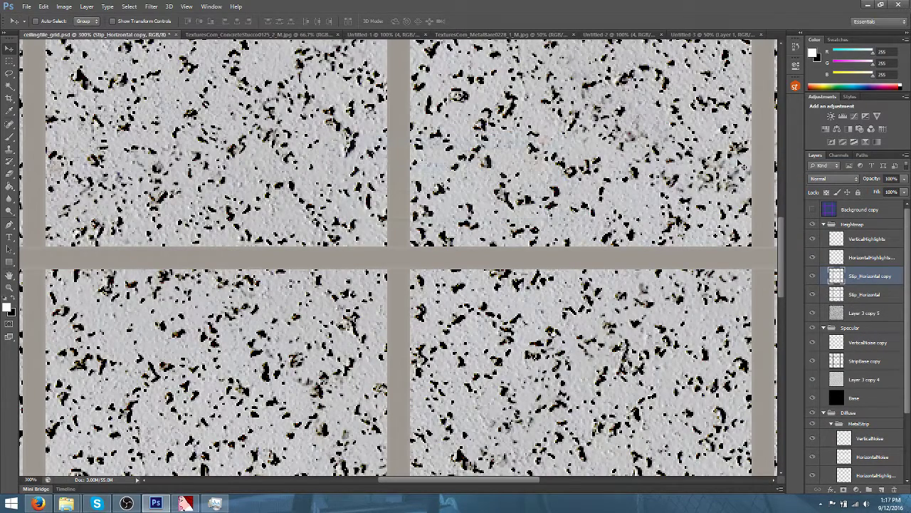
pyautogui.moveTo(870, 285); pyautogui.dragTo(869, 250)
pyautogui.doubleClick(871, 257)
pyautogui.write('Strip_Vertical')
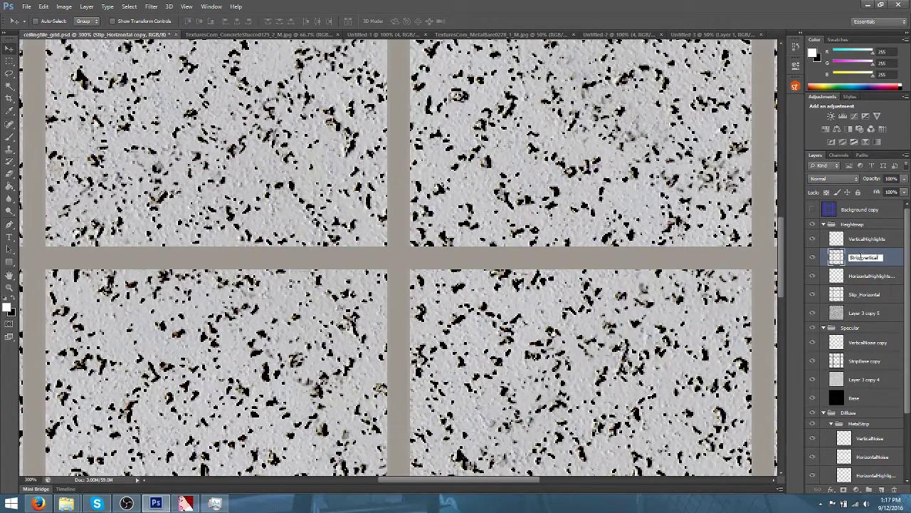
pyautogui.press('Return')
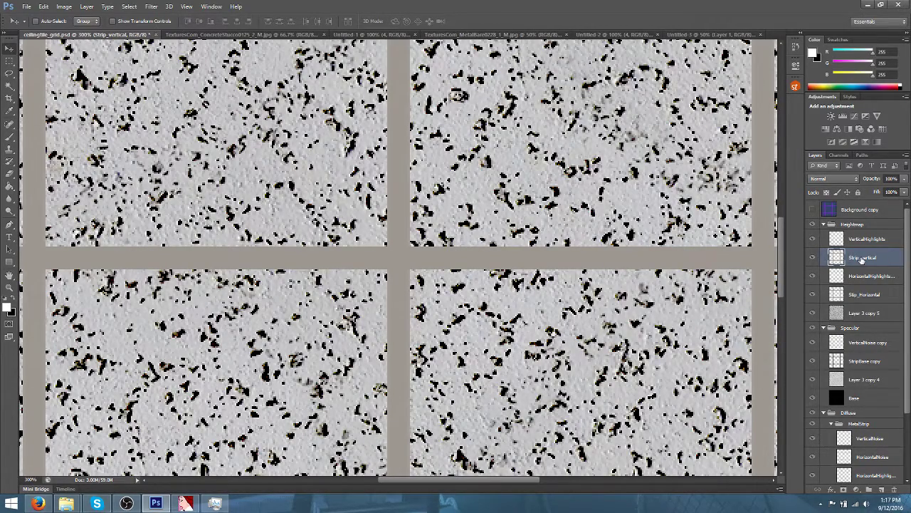
# Delete the vertical strip pieces beside the first row of tiles from the Slip_Horizontal layer, using a rectangular selection across the full width
pyautogui.click(858, 296)
pyautogui.hotkey('ctrl', '-')
pyautogui.hotkey('ctrl', '-')
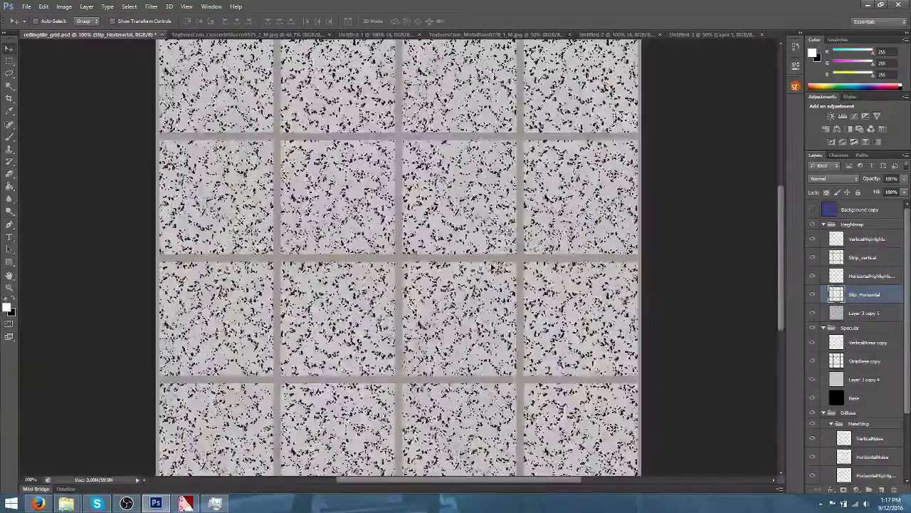
pyautogui.click(9, 61)
pyautogui.scroll(3, 146, 122)
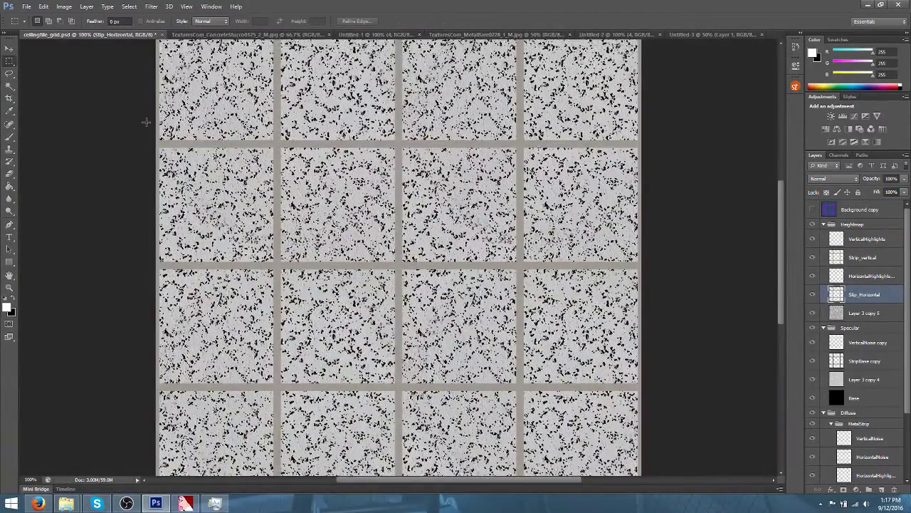
pyautogui.hotkey('ctrl', '+')
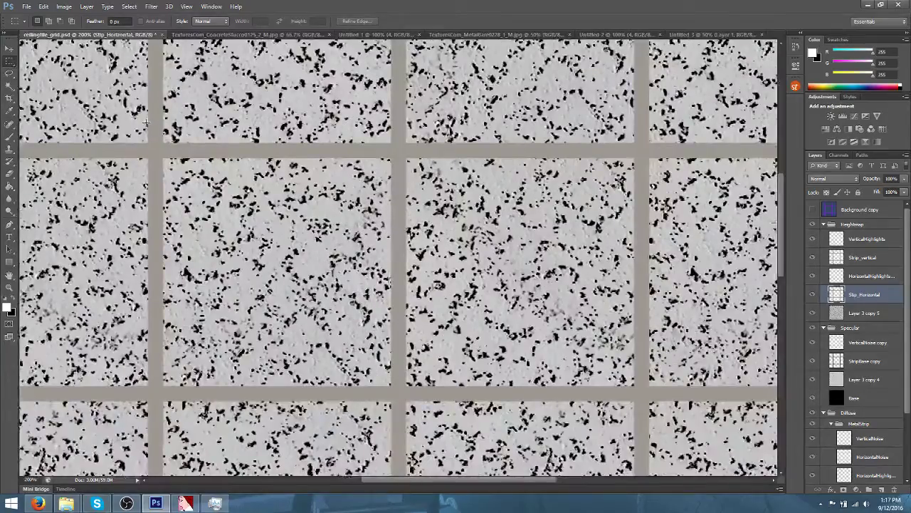
pyautogui.scroll(3, 388, 415)
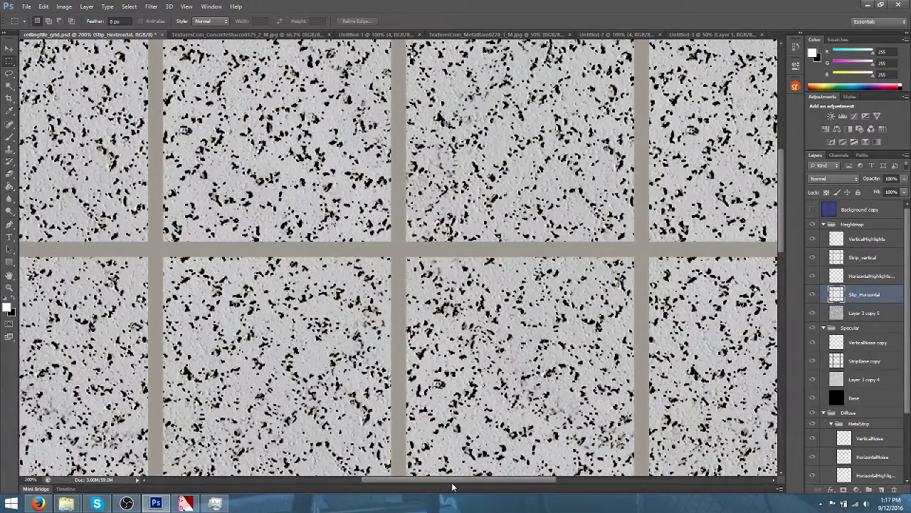
pyautogui.hscroll(-10, 536, 266)
pyautogui.scroll(3, 356, 182)
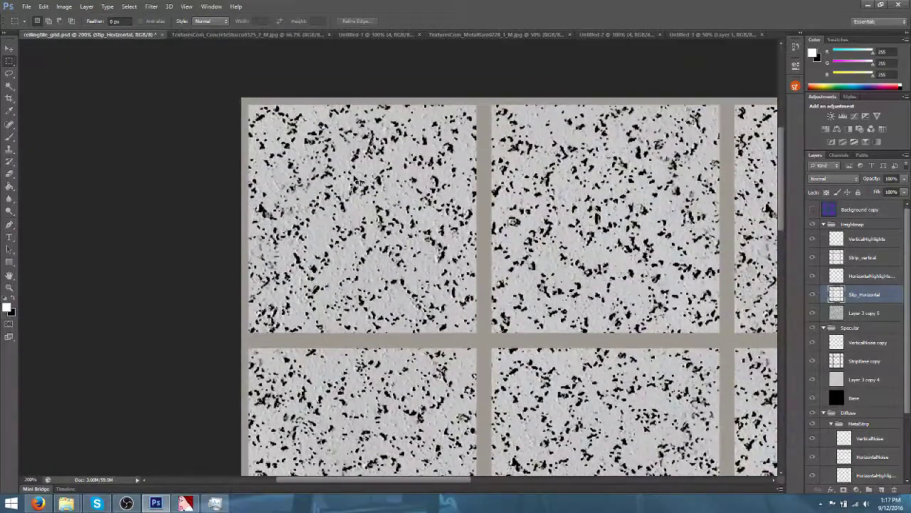
pyautogui.hotkey('ctrl', '+')
pyautogui.scroll(2, 150, 274)
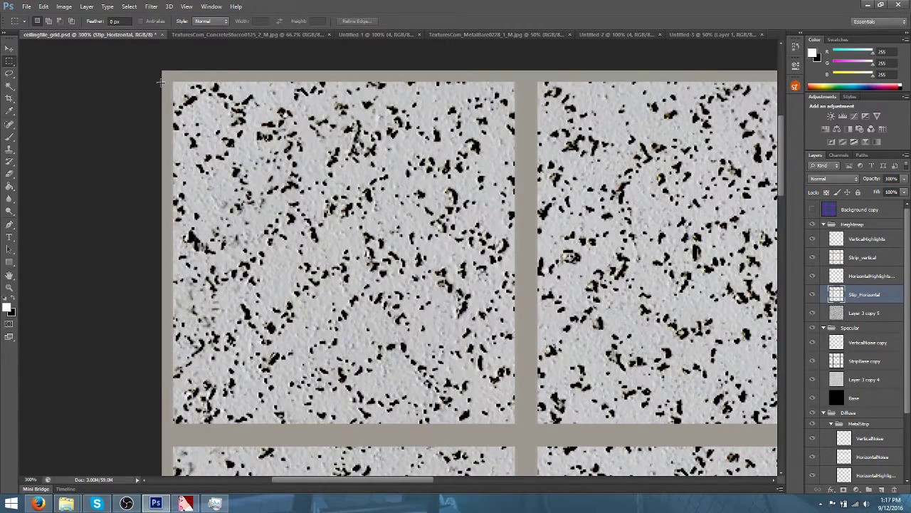
pyautogui.moveTo(161, 82); pyautogui.dragTo(681, 321)
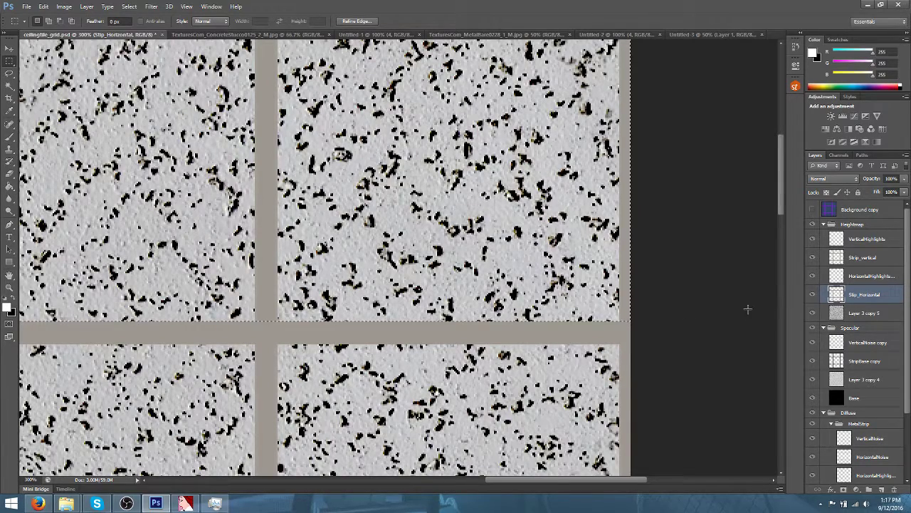
# Hide the Strip_vertical layer and delete the vertical strip pieces along the second row of tiles from Slip_Horizontal
pyautogui.click(815, 258)
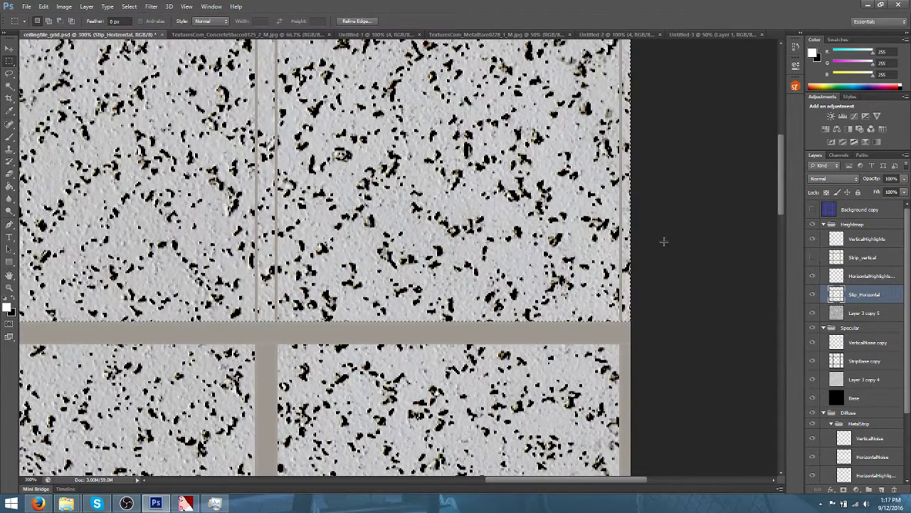
pyautogui.scroll(-3, 695, 249)
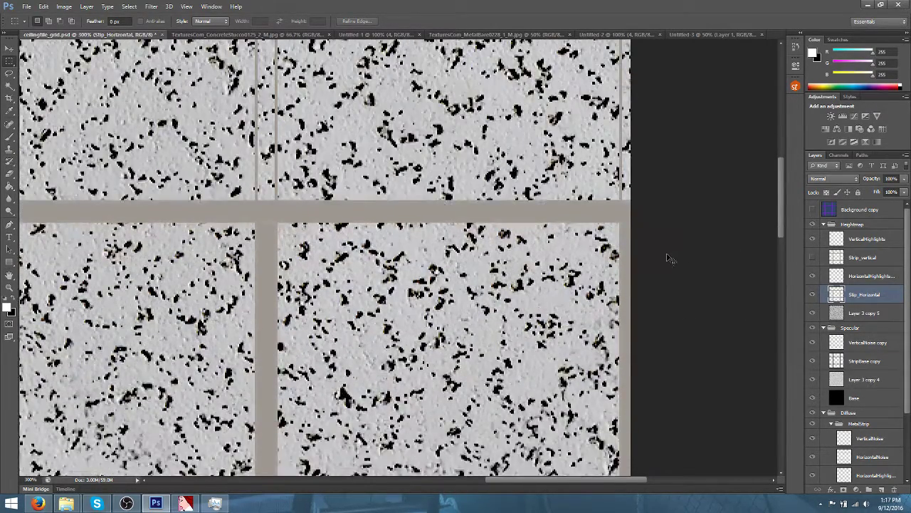
pyautogui.hotkey('ctrl', '+')
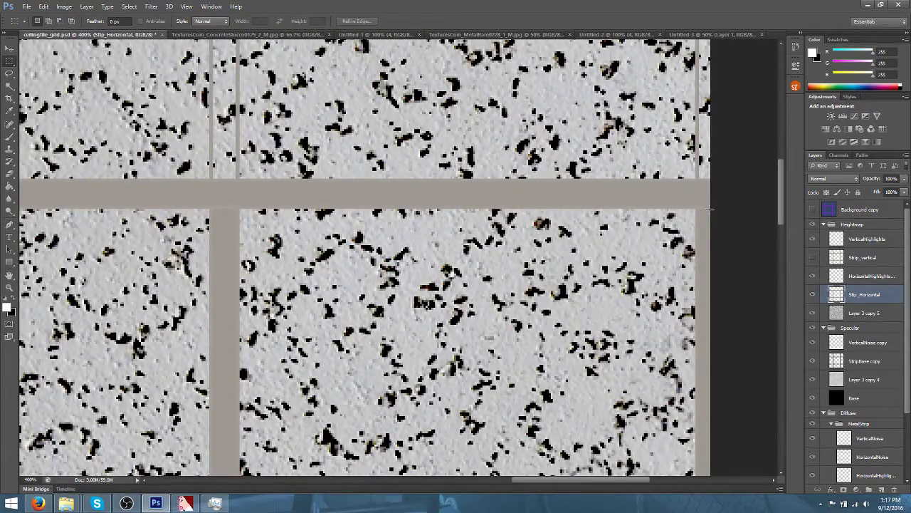
pyautogui.moveTo(708, 208); pyautogui.dragTo(51, 401)
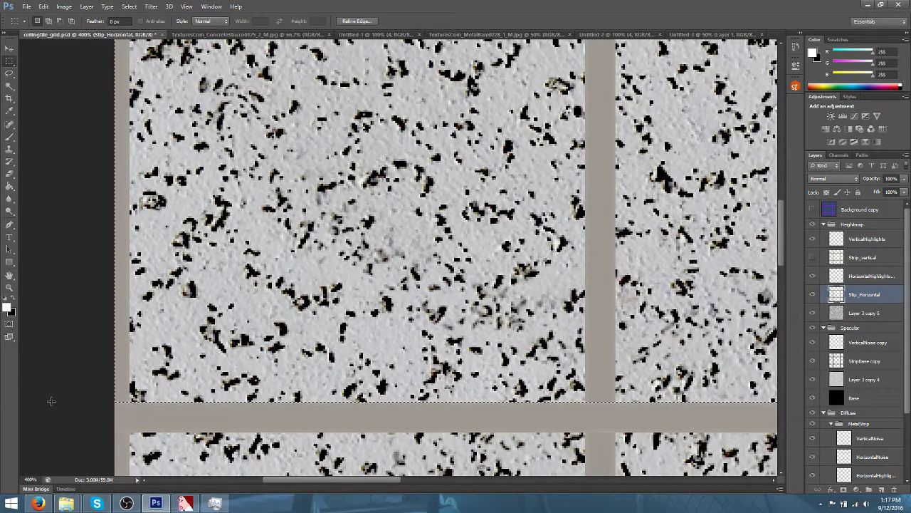
pyautogui.press('Delete')
pyautogui.hotkey('ctrl', 'd')
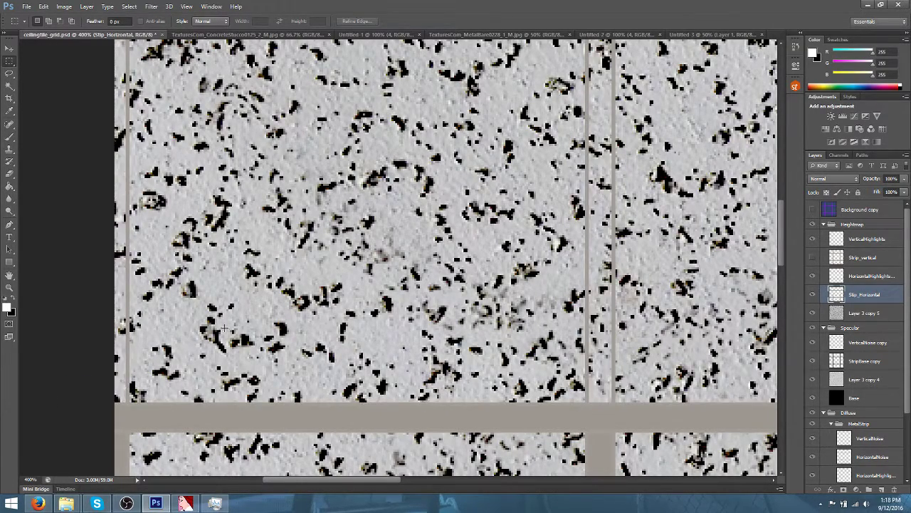
# Delete the vertical strip pieces along the third row of tiles from the Slip_Horizontal layer
pyautogui.scroll(-4, 254, 279)
pyautogui.scroll(-2, 254, 279)
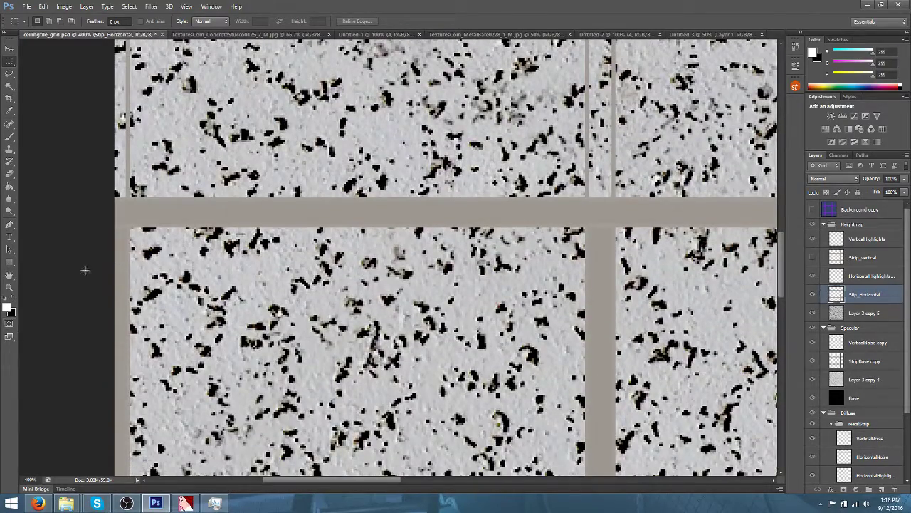
pyautogui.moveTo(203, 249); pyautogui.dragTo(161, 254)
pyautogui.hotkey('ctrl', '+')
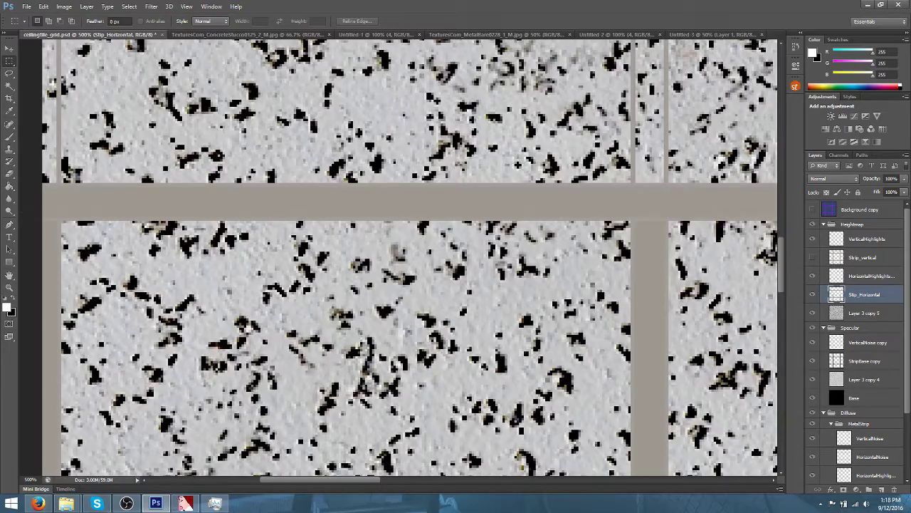
pyautogui.moveTo(41, 222); pyautogui.dragTo(641, 386)
pyautogui.press('Delete')
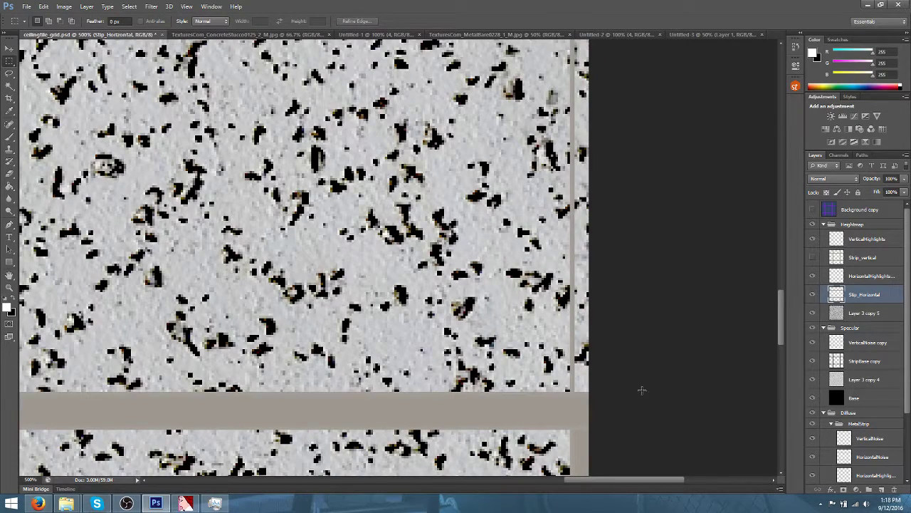
# Delete the vertical strip pieces along the bottom row of tiles from Slip_Horizontal and clear the selection
pyautogui.scroll(-5, 639, 301)
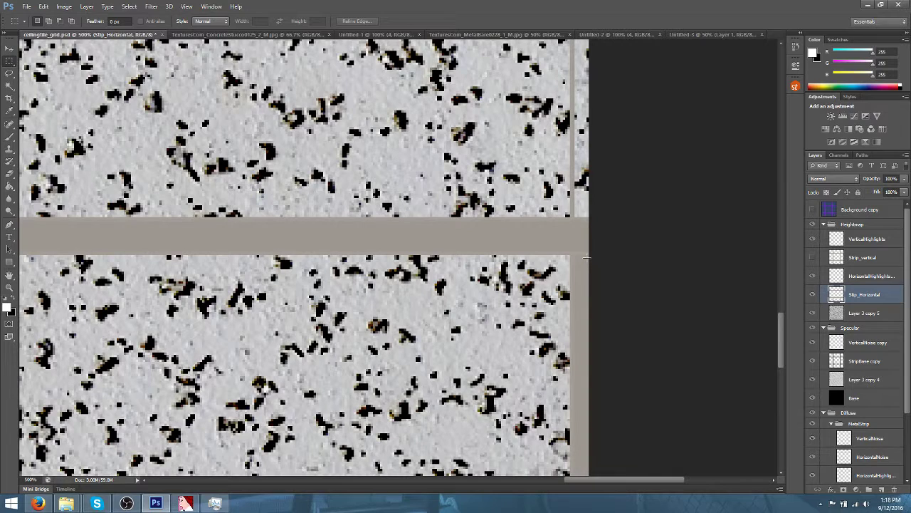
pyautogui.moveTo(490, 262); pyautogui.dragTo(586, 266)
pyautogui.moveTo(519, 257); pyautogui.dragTo(4, 493)
pyautogui.moveTo(5, 475); pyautogui.dragTo(54, 324)
pyautogui.press('Delete')
pyautogui.hotkey('ctrl', 'd')
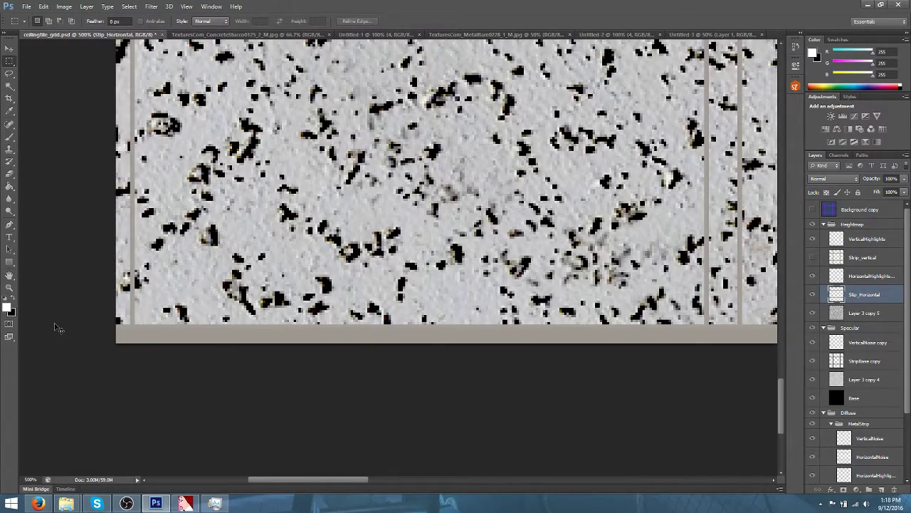
# Show the Strip_vertical layer again and hide Slip_Horizontal, with the horizontal highlights copy selected
pyautogui.hotkey('ctrl', '-')
pyautogui.hotkey('ctrl', '-')
pyautogui.hotkey('ctrl', '-')
pyautogui.hotkey('ctrl', '-')
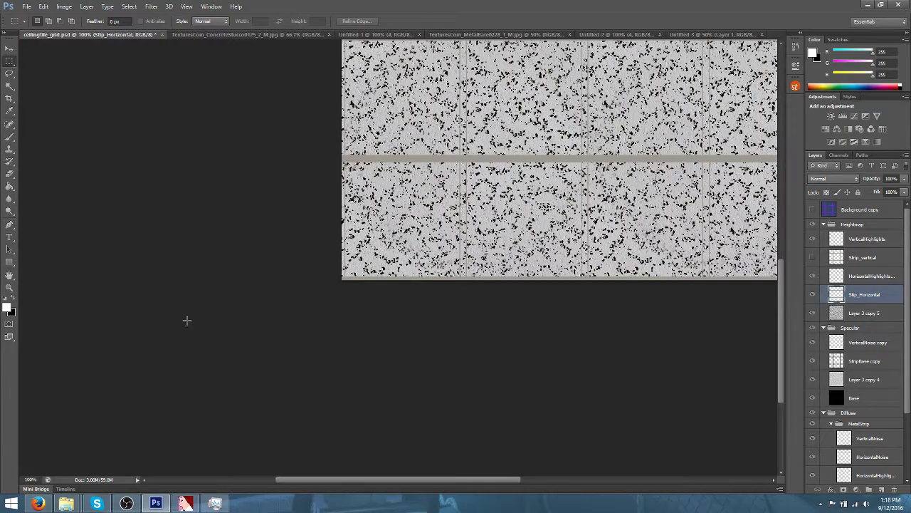
pyautogui.scroll(10, 334, 256)
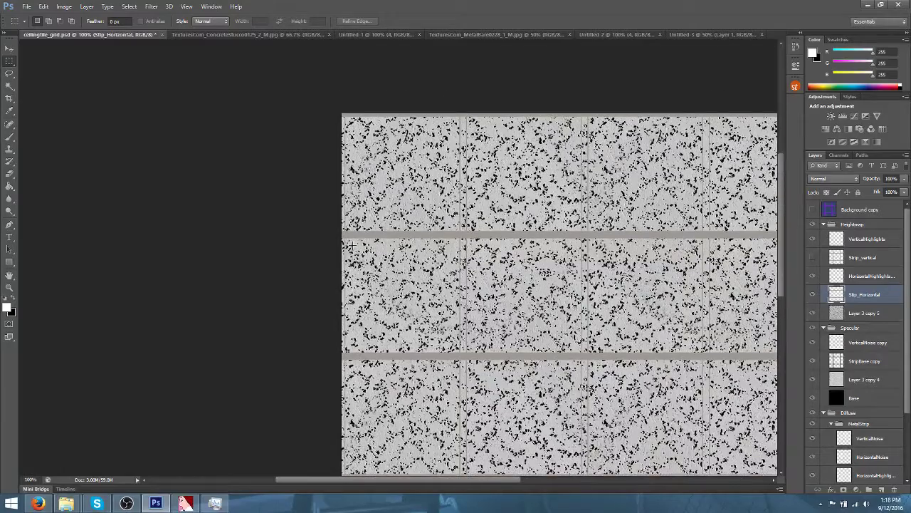
pyautogui.hotkey('ctrl', '+')
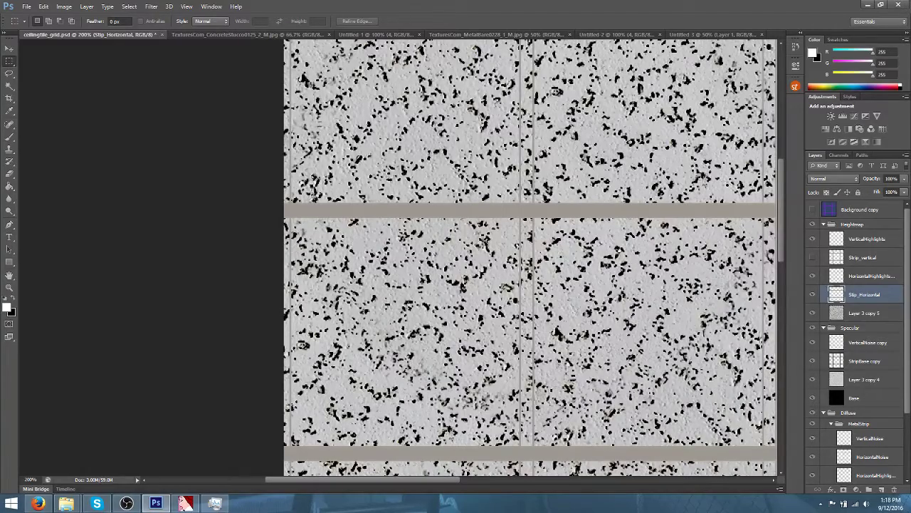
pyautogui.click(868, 277)
pyautogui.scroll(3, 406, 214)
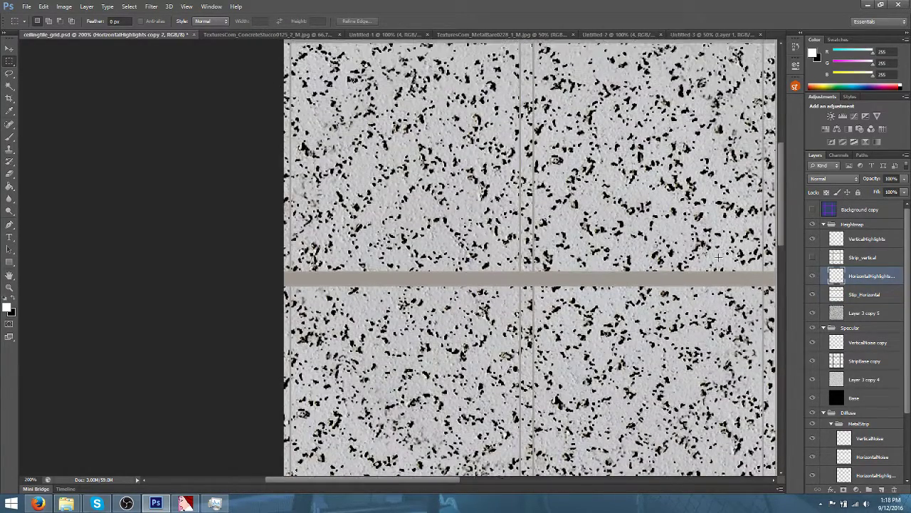
pyautogui.scroll(3, 607, 225)
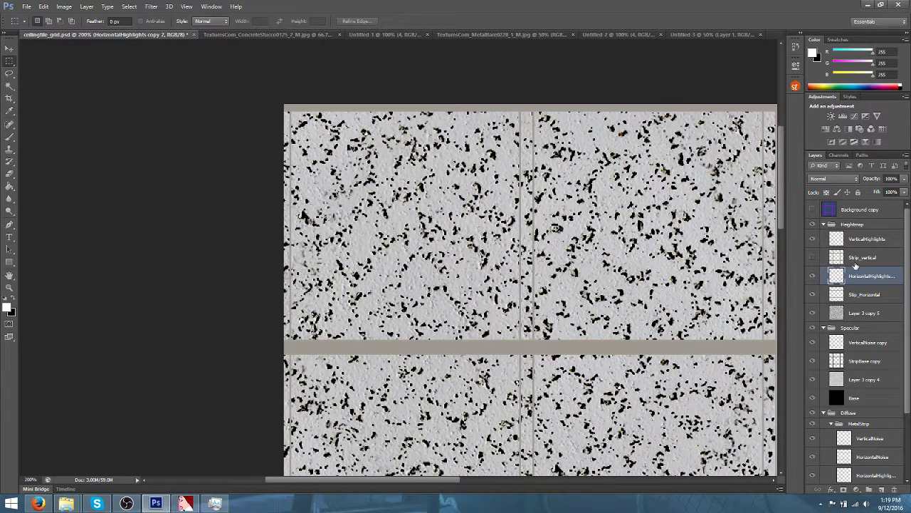
pyautogui.click(812, 258)
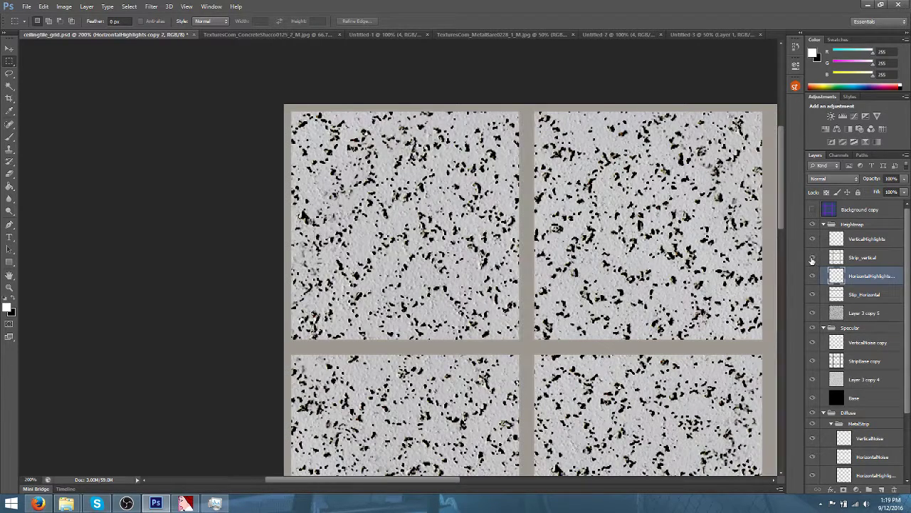
pyautogui.click(812, 295)
pyautogui.hotkey('ctrl', '+')
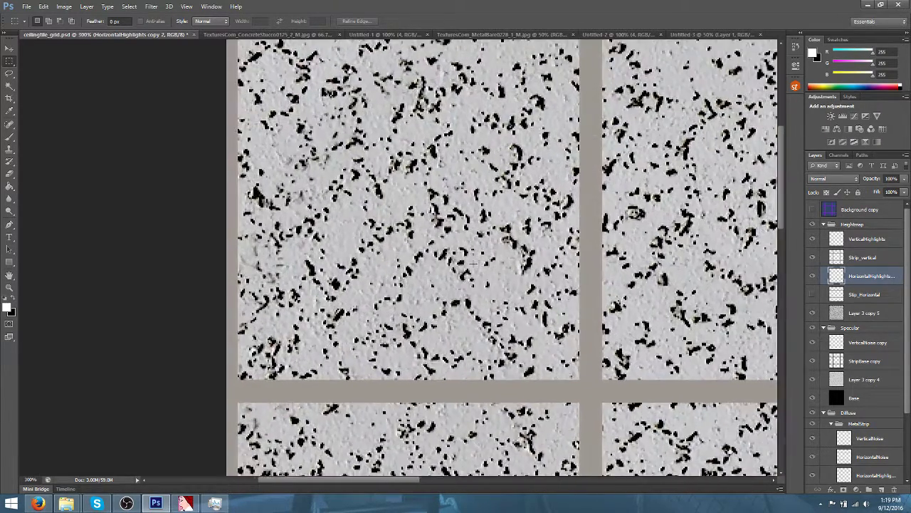
pyautogui.scroll(3, 123, 133)
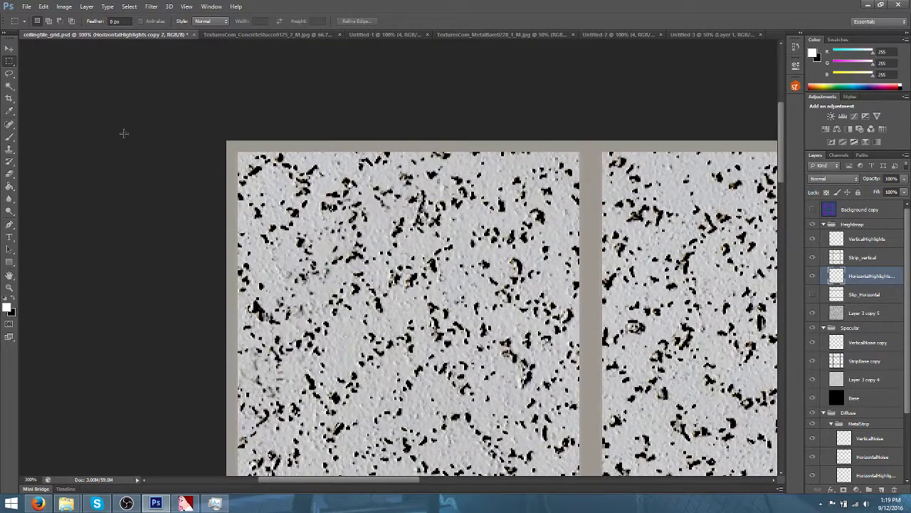
# Marquee-select the horizontal strip along the texture's upper edge and hide the Specular and Diffuse groups
pyautogui.moveTo(144, 104); pyautogui.dragTo(111, 151)
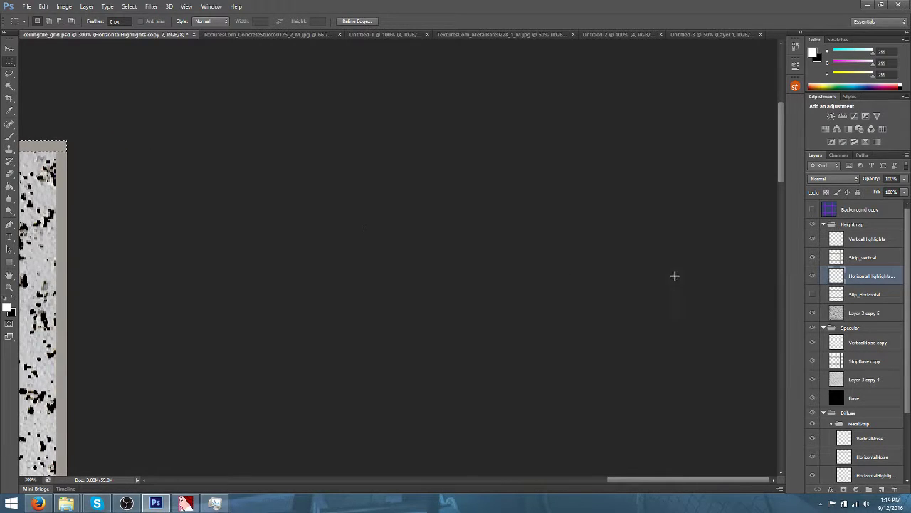
pyautogui.click(812, 327)
pyautogui.moveTo(625, 477); pyautogui.dragTo(487, 480)
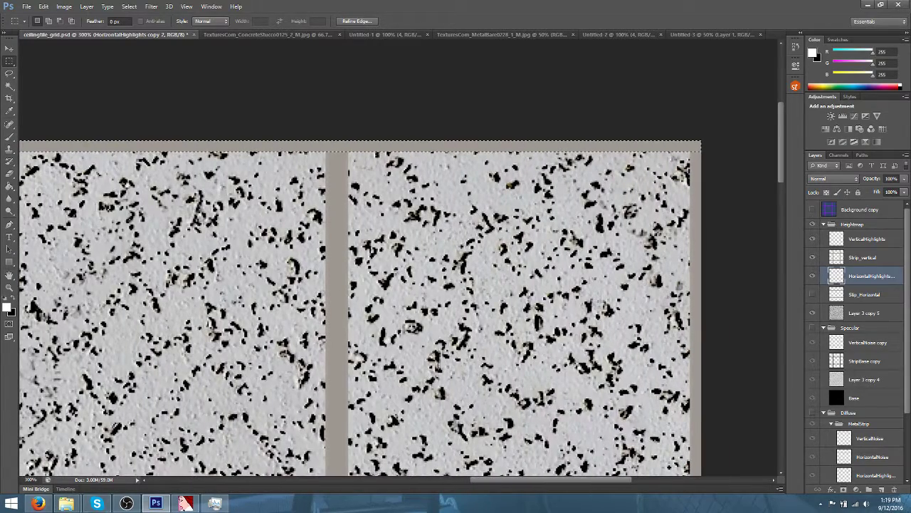
pyautogui.scroll(1, 401, 114)
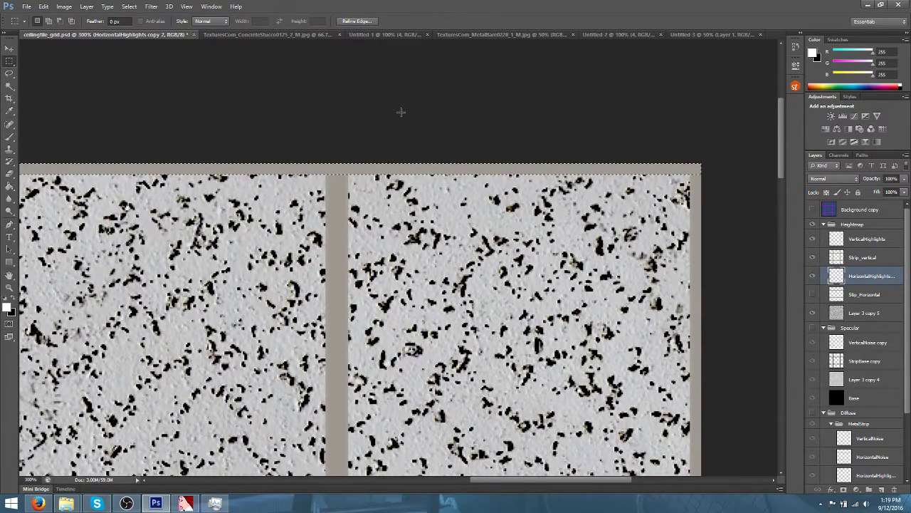
pyautogui.scroll(4, 402, 118)
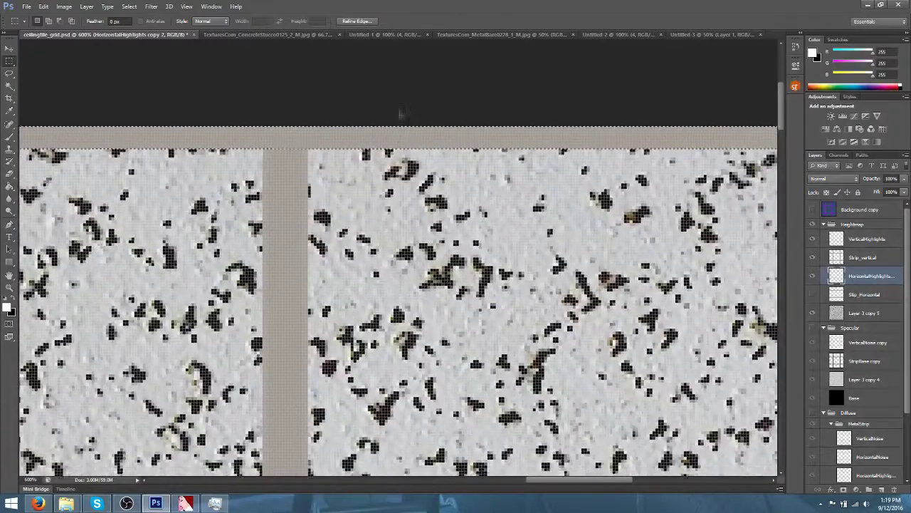
pyautogui.scroll(-1, 386, 166)
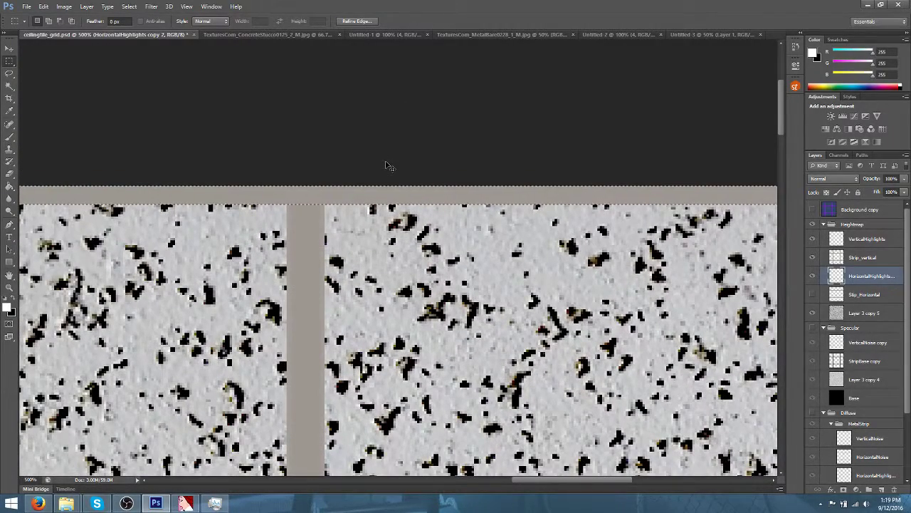
# Show the Slip_Horizontal layer again and delete the horizontal highlights copy layer from the Heightmap group
pyautogui.hotkey('alt', '[')
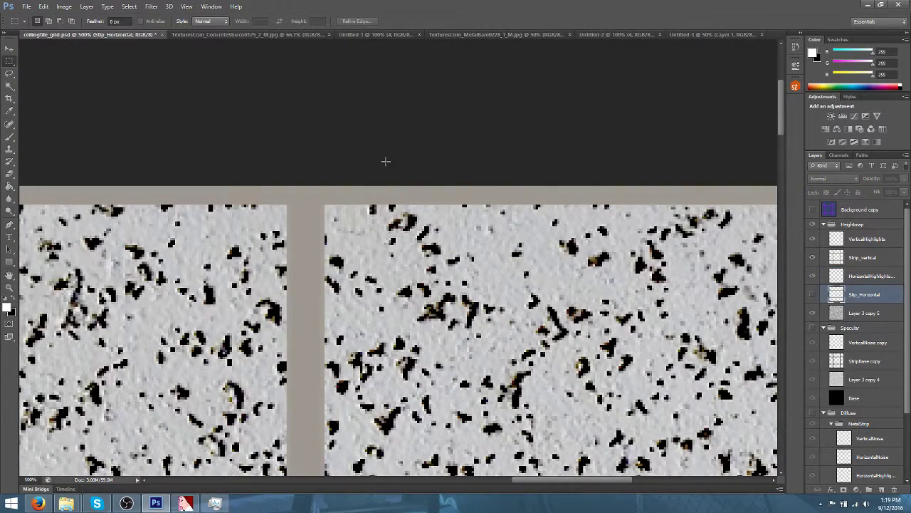
pyautogui.click(814, 295)
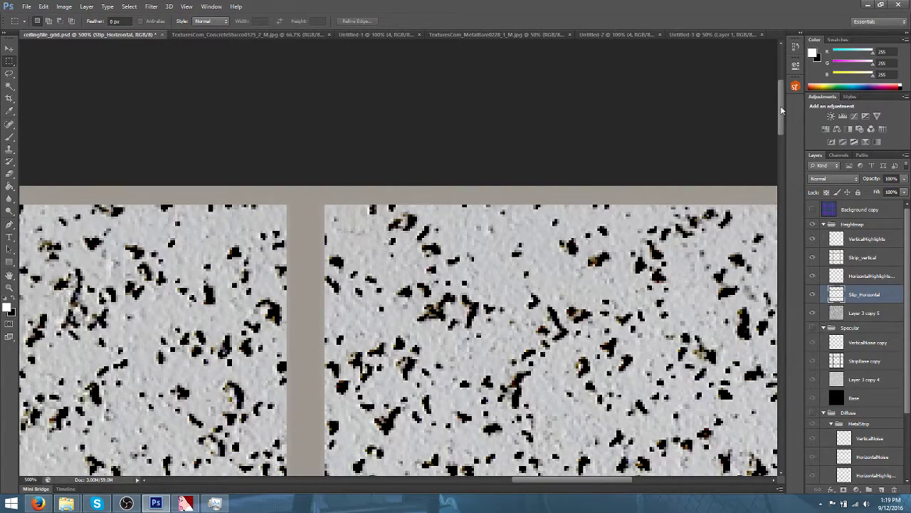
pyautogui.moveTo(781, 110); pyautogui.dragTo(776, 186)
pyautogui.click(814, 276)
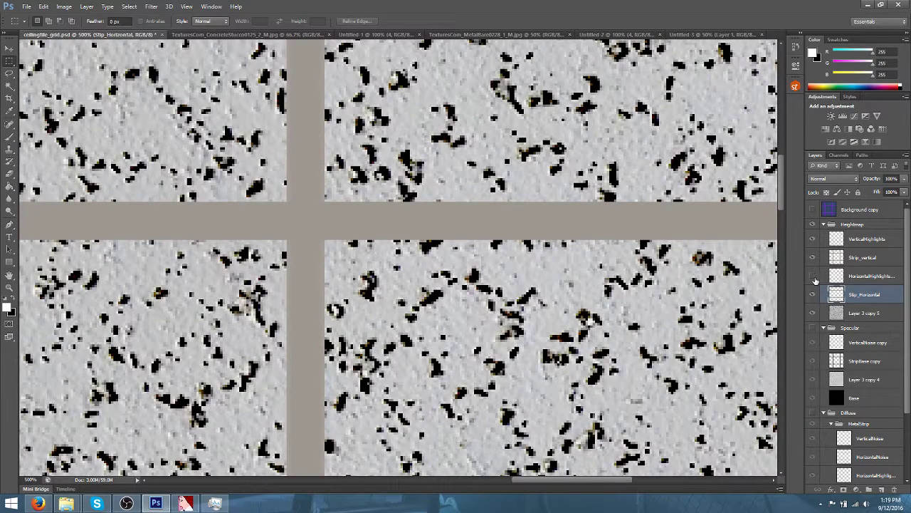
pyautogui.click(870, 277)
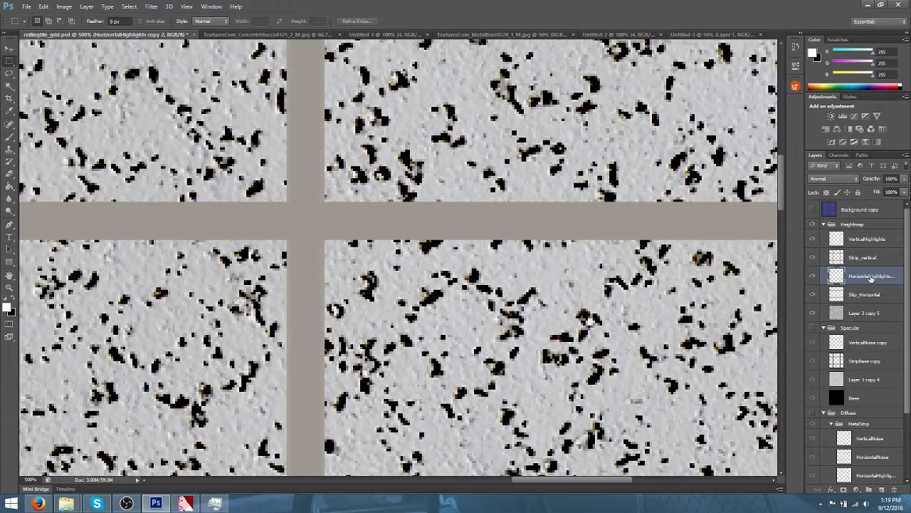
pyautogui.press('Delete')
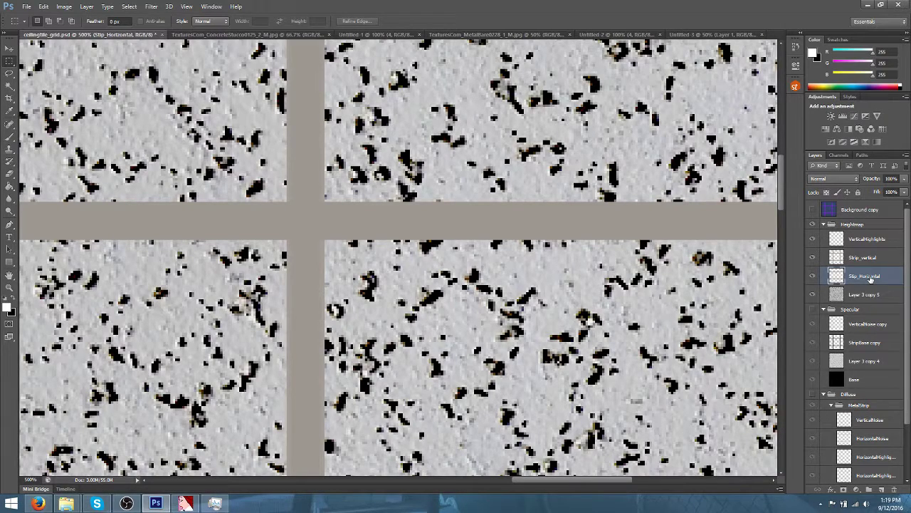
# On the Strip_vertical layer, marquee-select the strip along the texture's upper edge and hide the Slip_Horizontal layer
pyautogui.click(869, 243)
pyautogui.scroll(4, 446, 288)
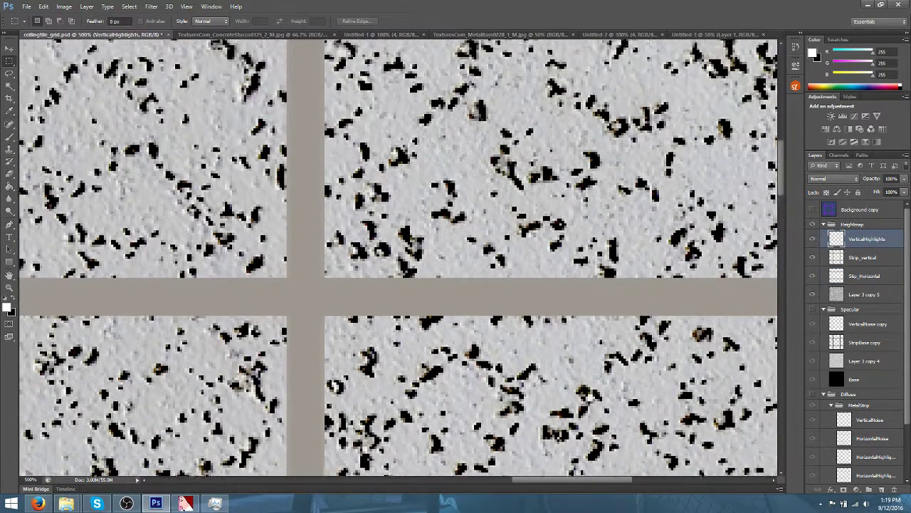
pyautogui.click(850, 260)
pyautogui.scroll(3, 533, 256)
pyautogui.scroll(3, 532, 257)
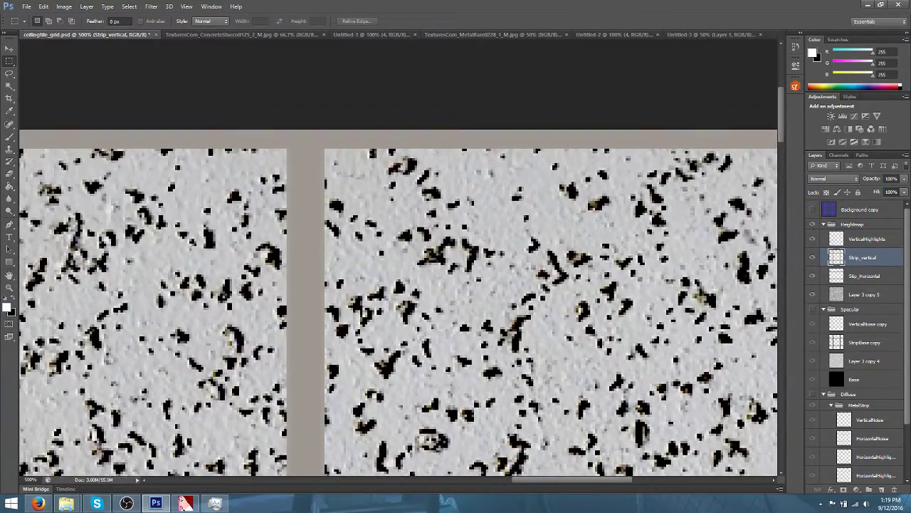
pyautogui.moveTo(526, 482); pyautogui.dragTo(579, 482)
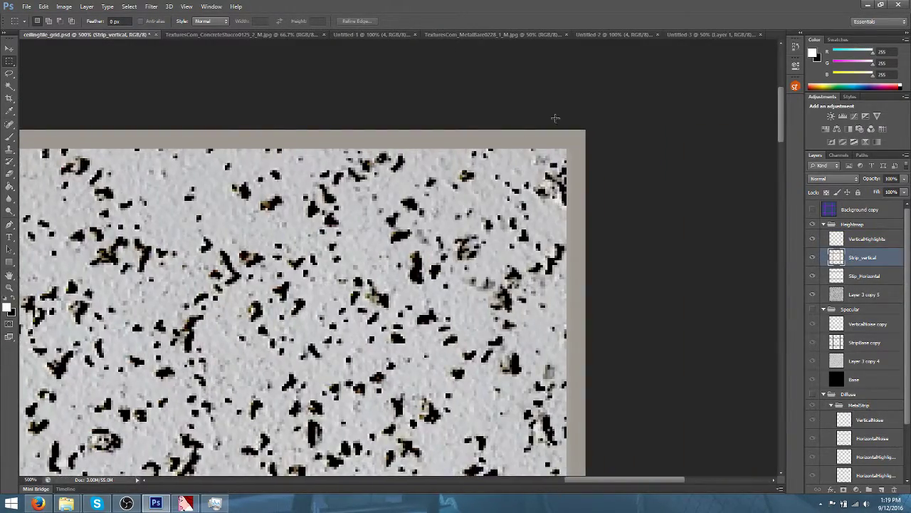
pyautogui.moveTo(611, 114); pyautogui.dragTo(83, 147)
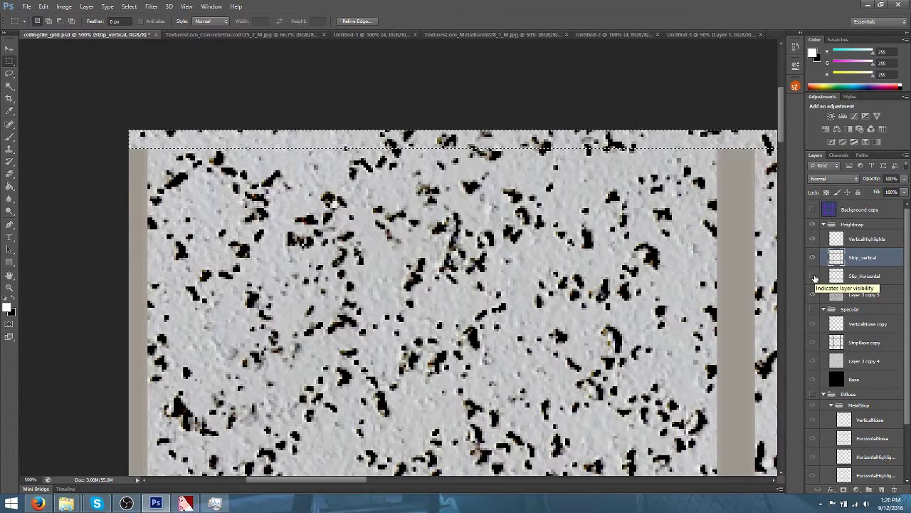
pyautogui.click(813, 277)
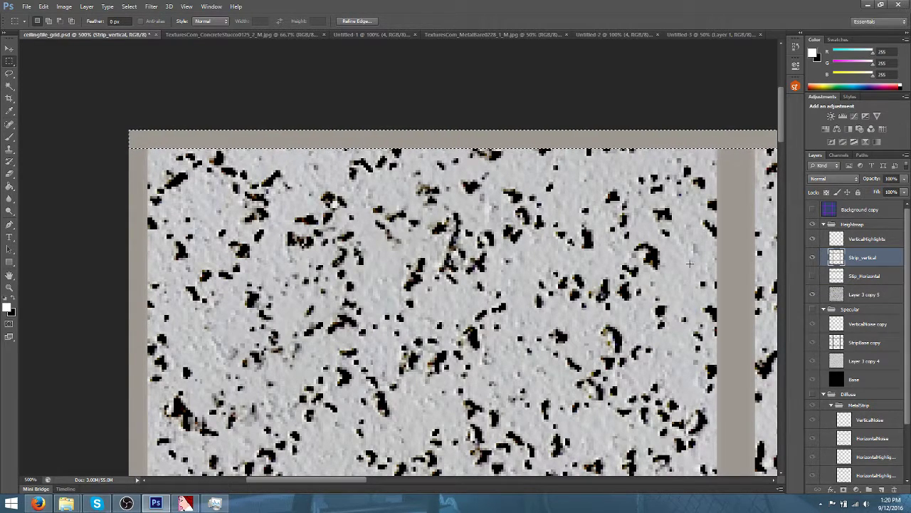
# Delete the vertical strip pieces along the first and second rows of tiles from the Strip_vertical layer
pyautogui.click(124, 167)
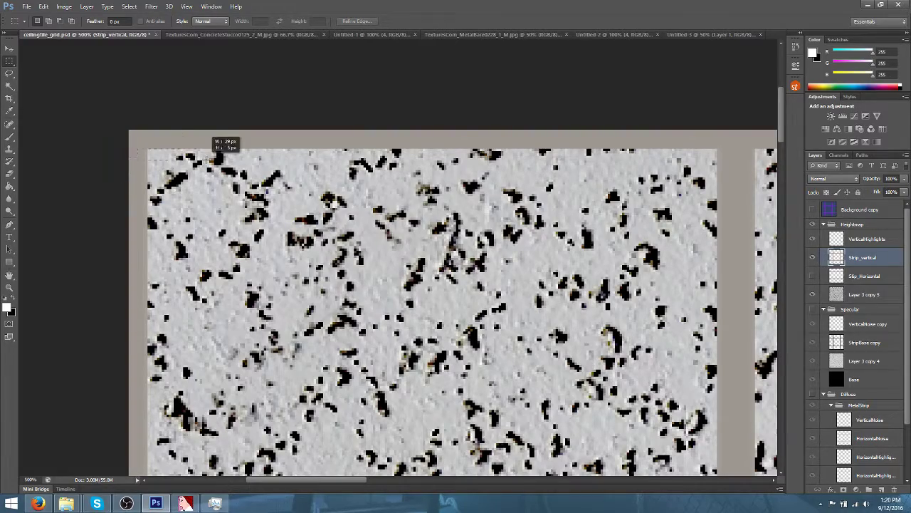
pyautogui.moveTo(205, 160); pyautogui.dragTo(636, 378)
pyautogui.press('Delete')
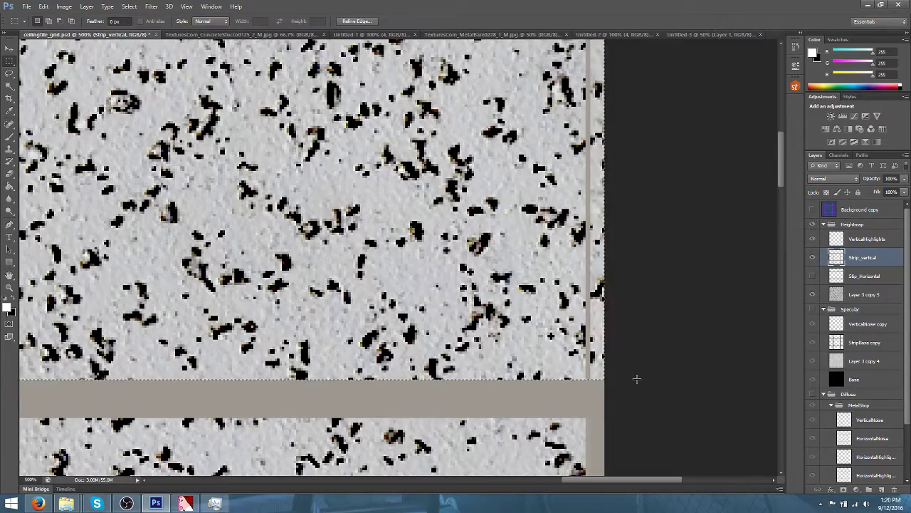
pyautogui.scroll(-3, 637, 378)
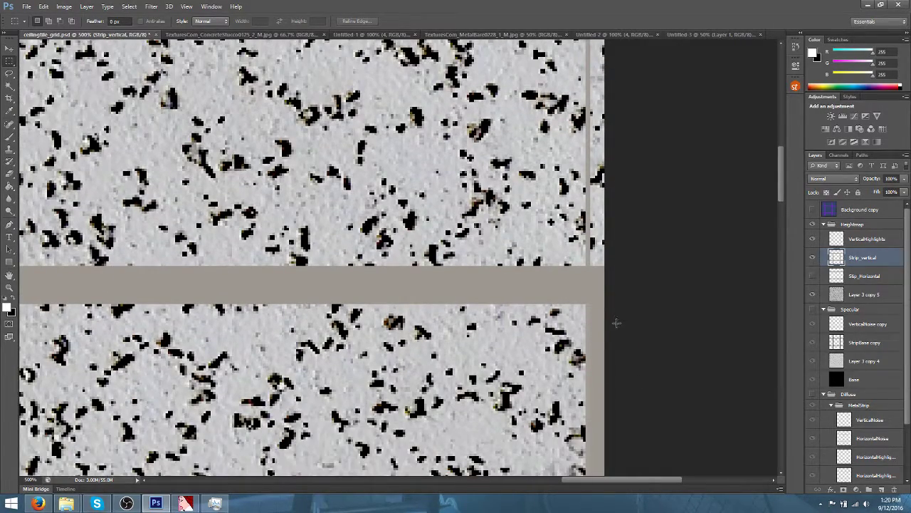
pyautogui.moveTo(529, 330); pyautogui.dragTo(80, 354)
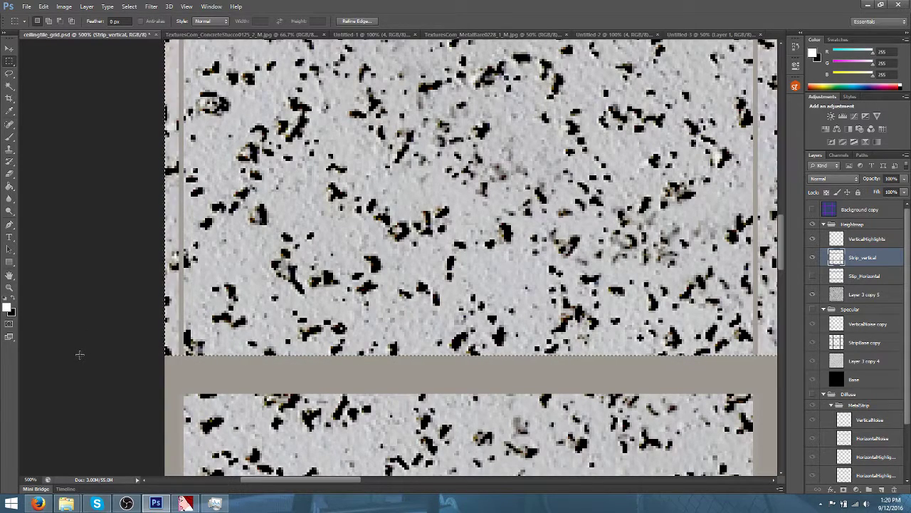
# Delete the vertical strip pieces along the third row of tiles from the Strip_vertical layer
pyautogui.scroll(-3, 81, 354)
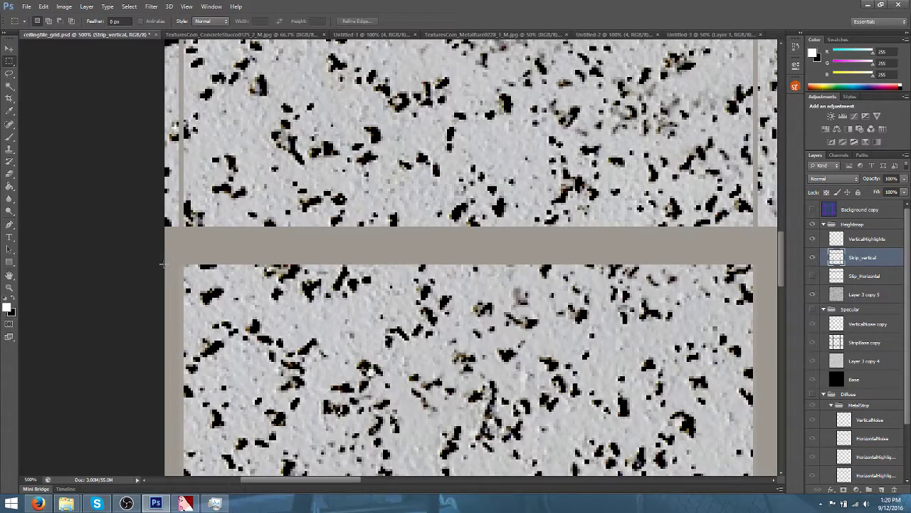
pyautogui.moveTo(164, 265); pyautogui.dragTo(665, 382)
pyautogui.press('Delete')
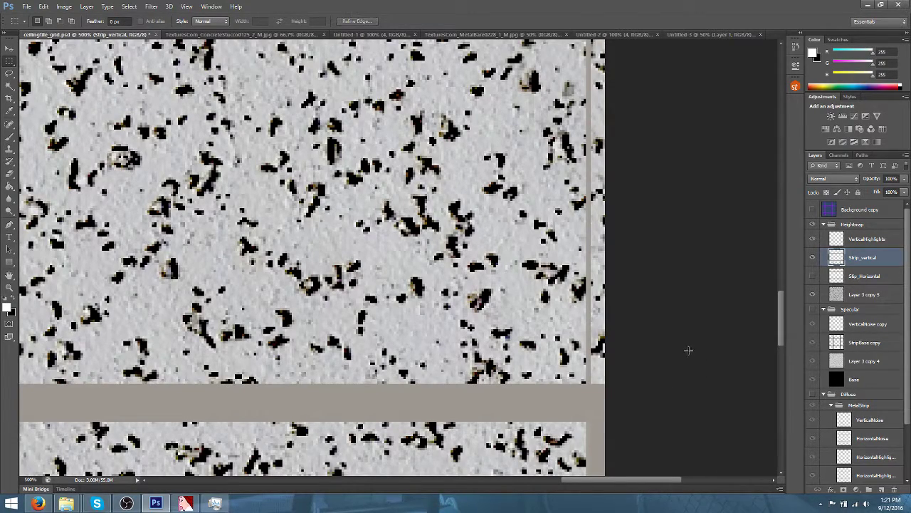
# Delete the vertical strip pieces along the bottom row of tiles from Strip_vertical and clear the selection
pyautogui.scroll(-5, 688, 349)
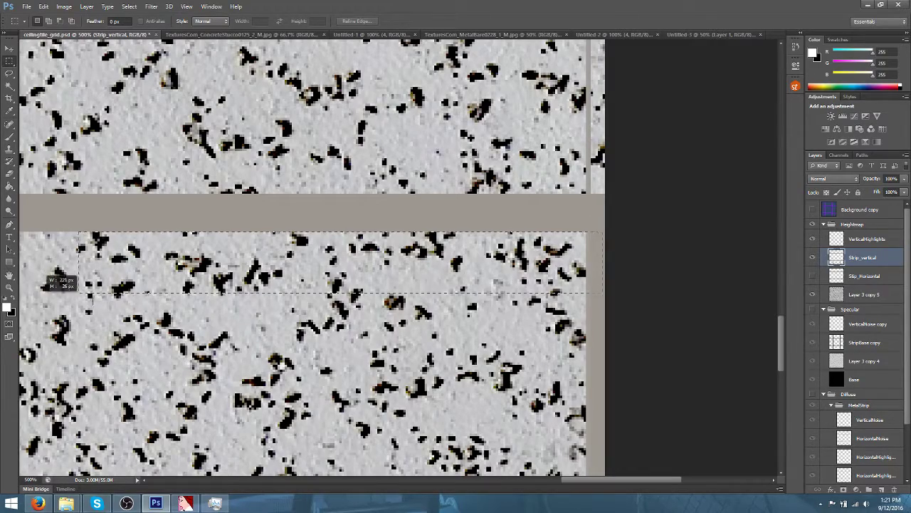
pyautogui.moveTo(79, 292); pyautogui.dragTo(101, 299)
pyautogui.hotkey('ctrl', '+')
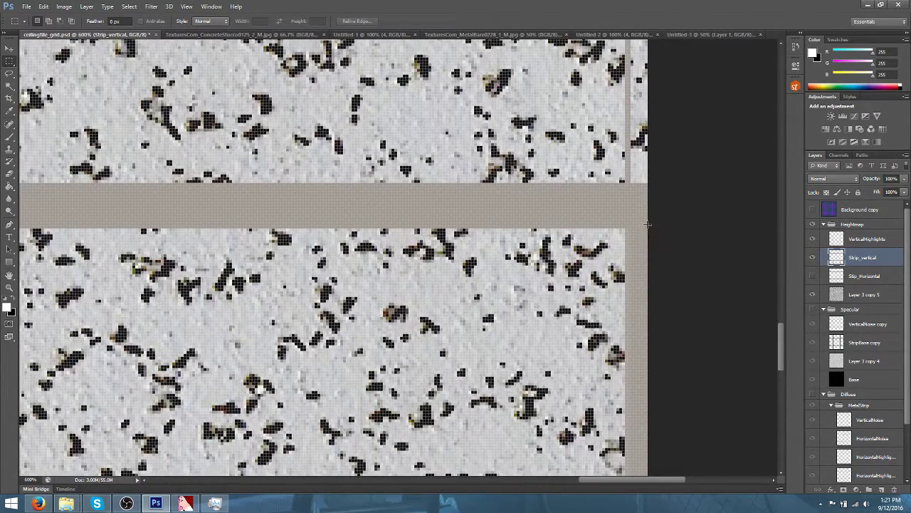
pyautogui.moveTo(575, 264); pyautogui.dragTo(77, 328)
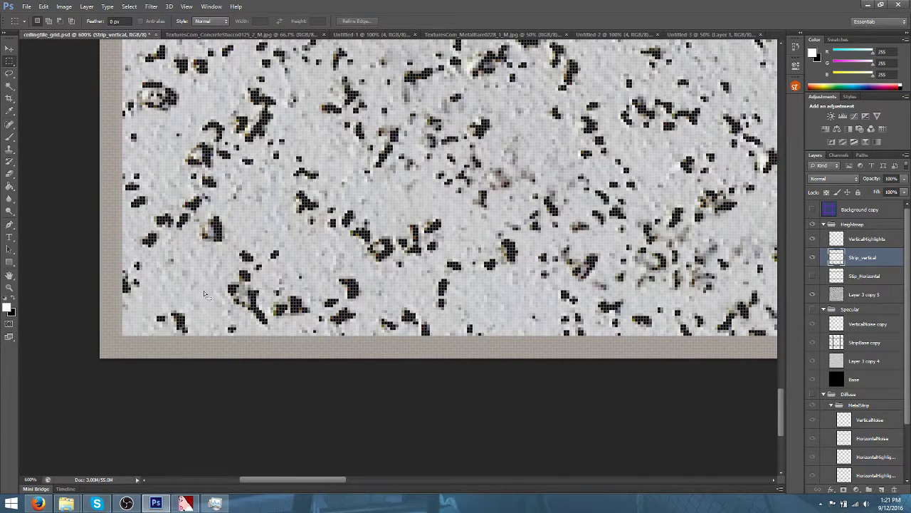
pyautogui.press('Delete')
pyautogui.hotkey('ctrl', 'd')
pyautogui.hotkey('ctrl', '-')
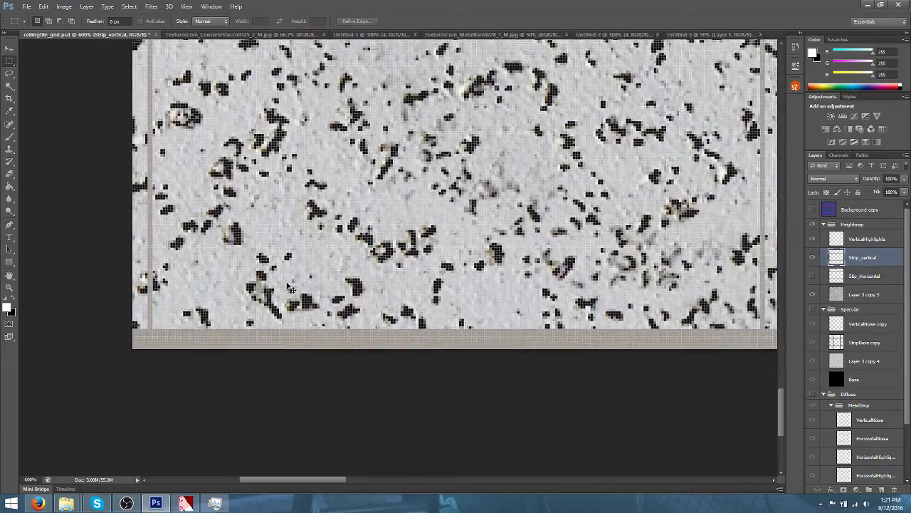
pyautogui.hotkey('ctrl', '-')
pyautogui.hotkey('ctrl', '-')
pyautogui.hotkey('ctrl', '-')
pyautogui.hotkey('ctrl', '-')
pyautogui.hotkey('ctrl', '-')
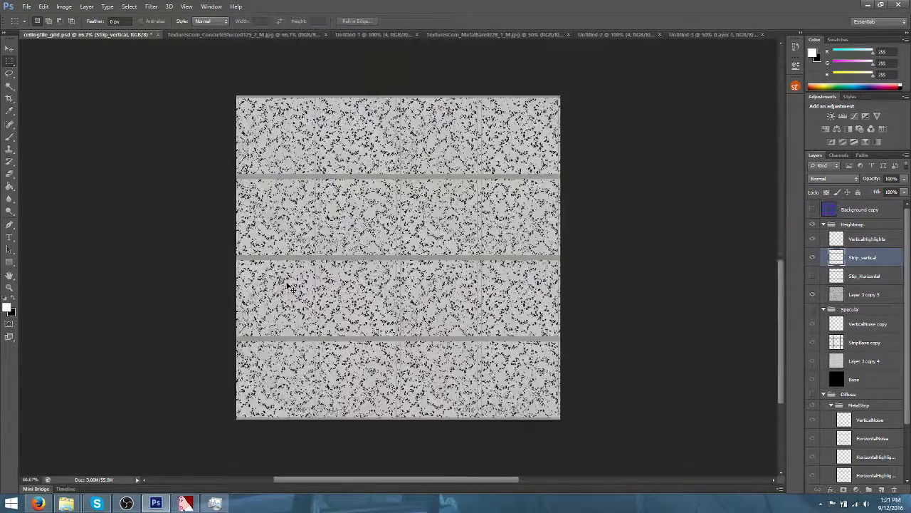
pyautogui.hotkey('ctrl', '+')
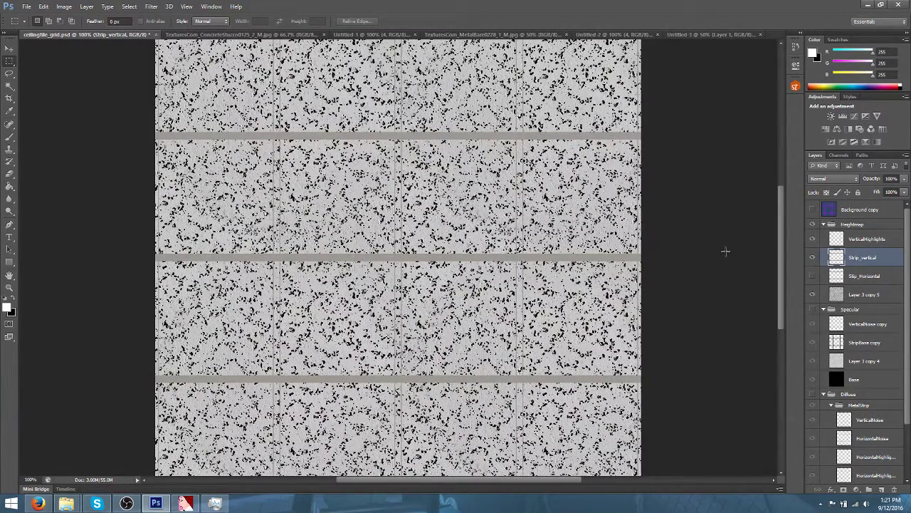
# Toggle the strip layers' visibility to compare them, delete the Strip_vertical layer and show Slip_Horizontal
pyautogui.click(814, 276)
pyautogui.click(813, 259)
pyautogui.click(812, 259)
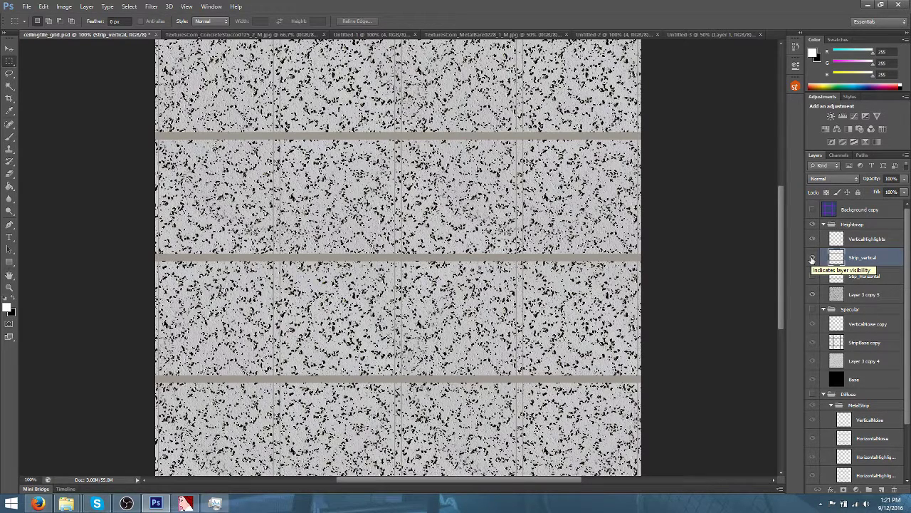
pyautogui.click(813, 258)
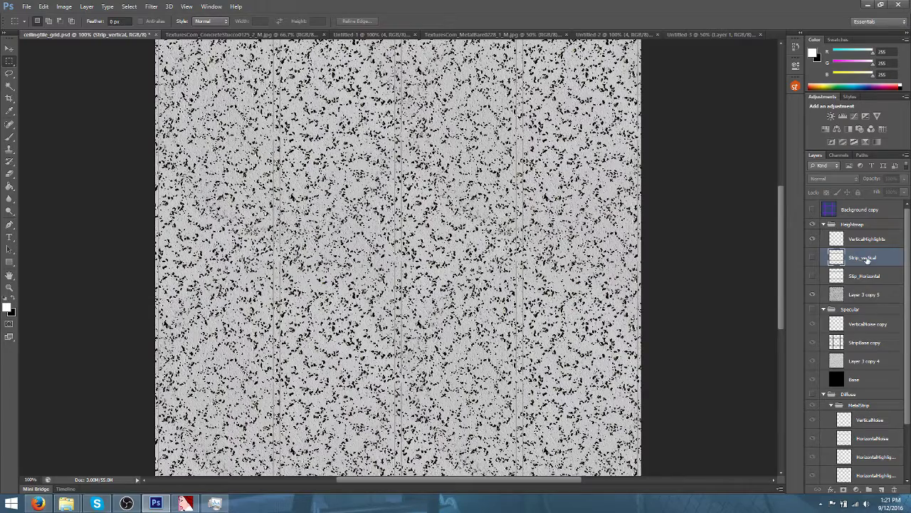
pyautogui.press('Delete')
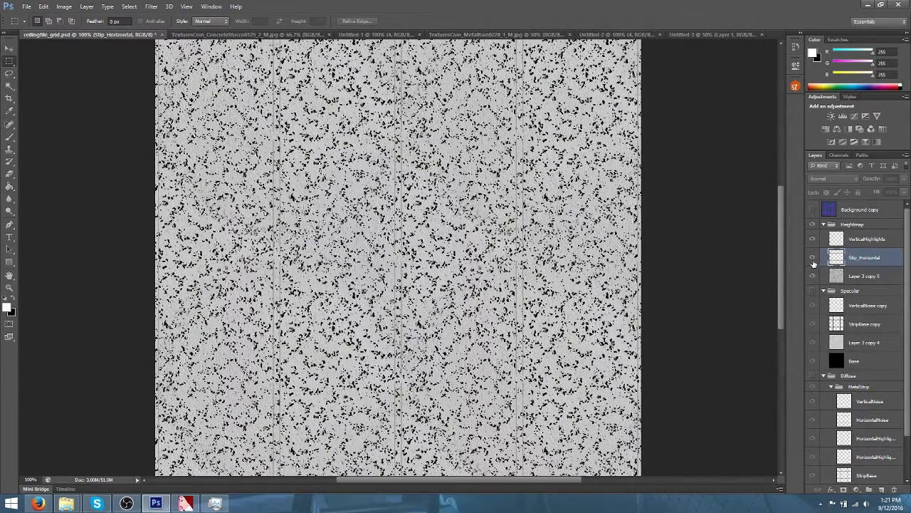
pyautogui.click(813, 259)
# Duplicate the StripBase layer from the MetalStrip group and move the copy into Heightmap, directly above Slip_Horizontal
pyautogui.scroll(2, 656, 209)
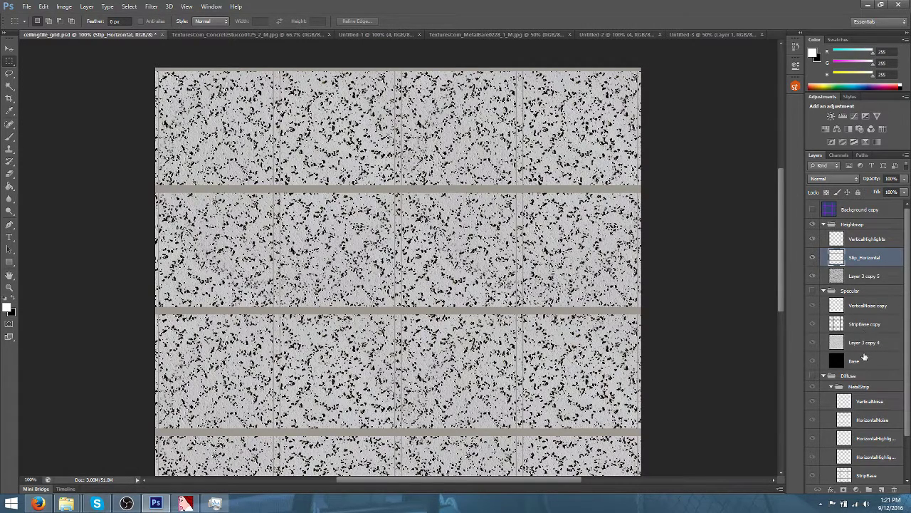
pyautogui.scroll(-2, 863, 357)
pyautogui.rightClick(859, 426)
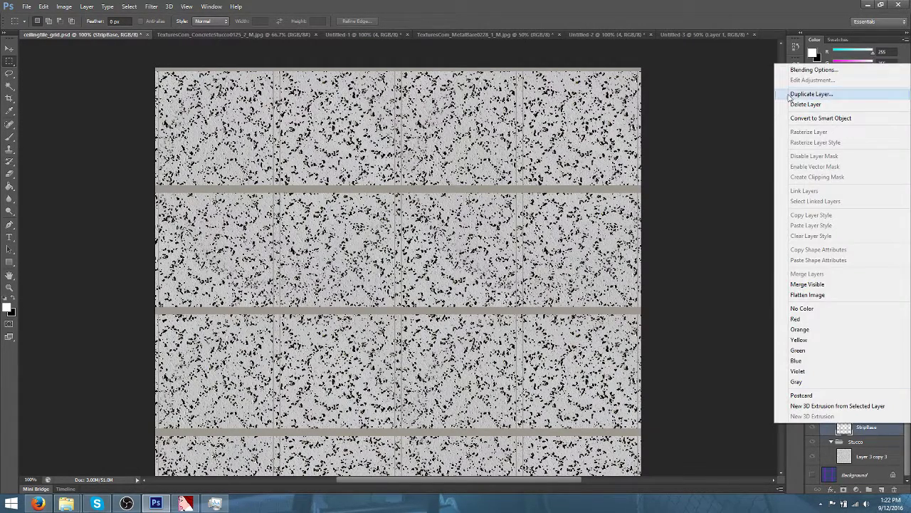
pyautogui.click(790, 97)
pyautogui.press('Return')
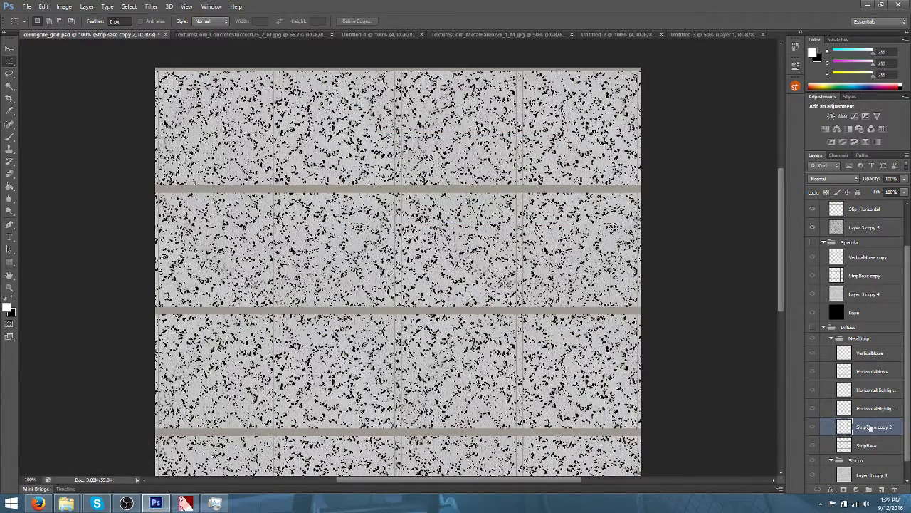
pyautogui.moveTo(870, 427); pyautogui.dragTo(856, 251)
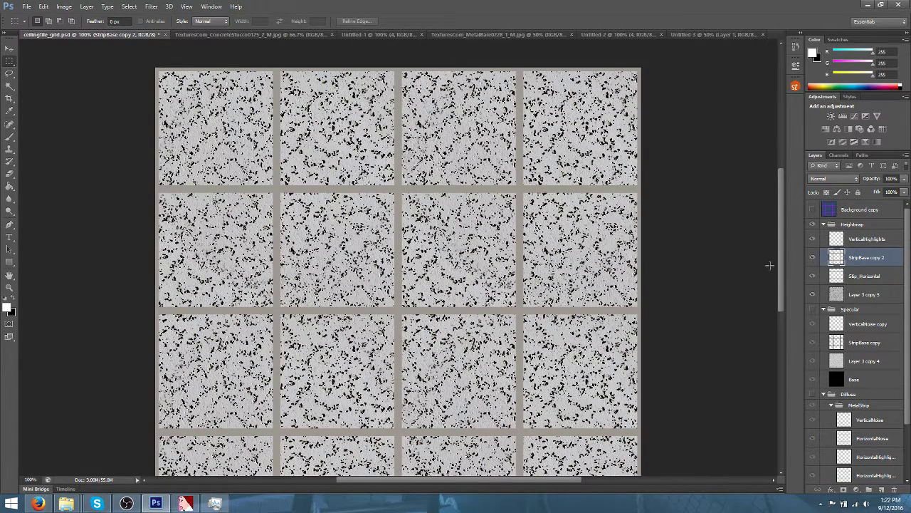
pyautogui.scroll(4, 631, 187)
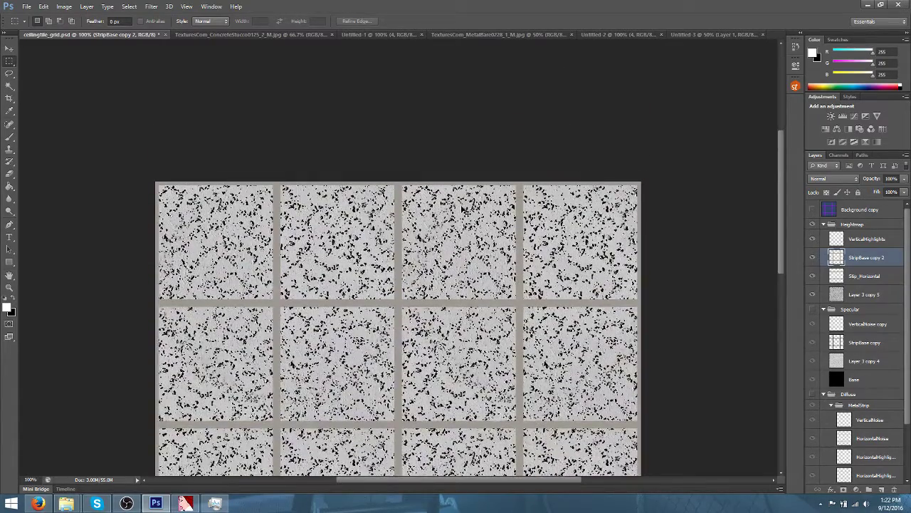
# Toggle the visibility of StripBase copy 2 and Slip_Horizontal to compare the two strip layers
pyautogui.hotkey('ctrl', '+')
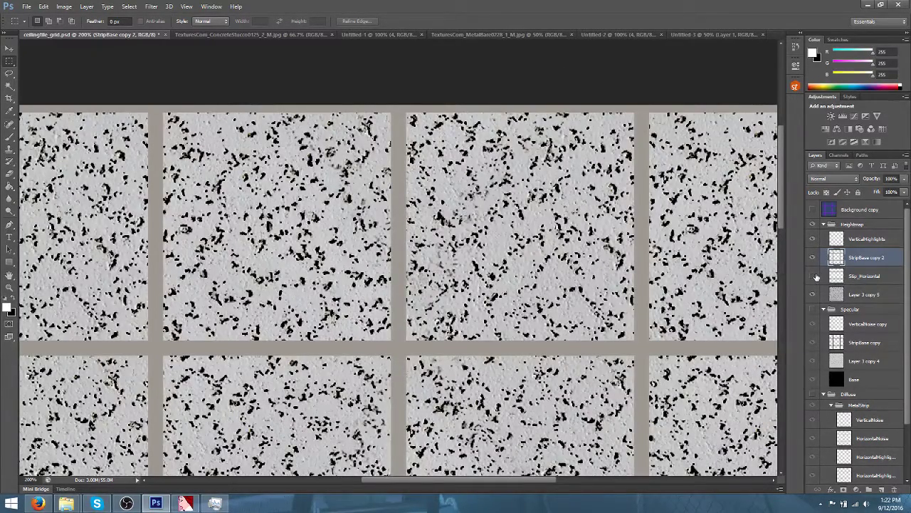
pyautogui.click(813, 257)
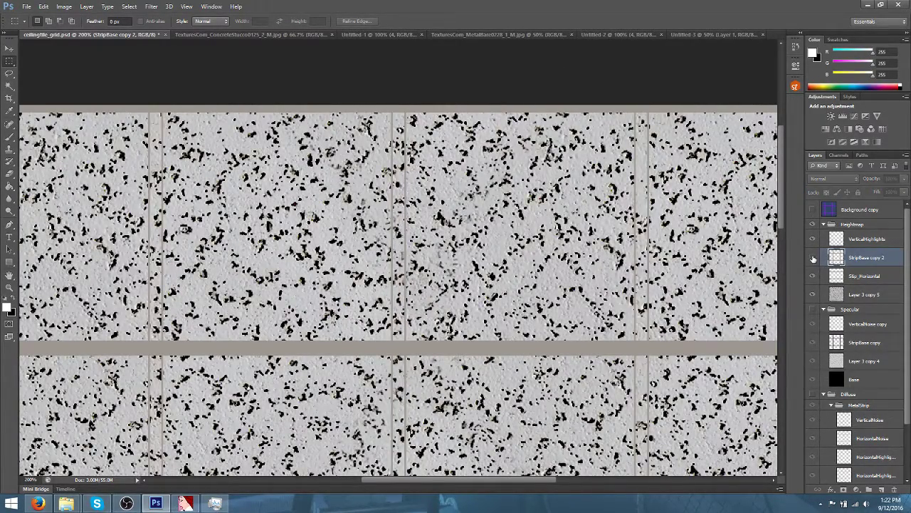
pyautogui.click(813, 276)
pyautogui.click(813, 276)
pyautogui.click(813, 259)
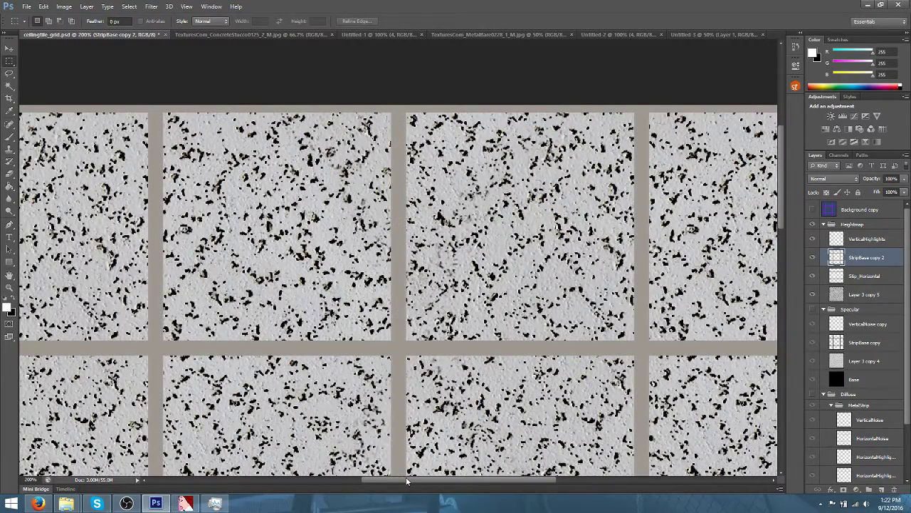
# Select the full-width strip along the image's top edge and delete it from StripBase copy 2
pyautogui.moveTo(407, 482); pyautogui.dragTo(500, 482)
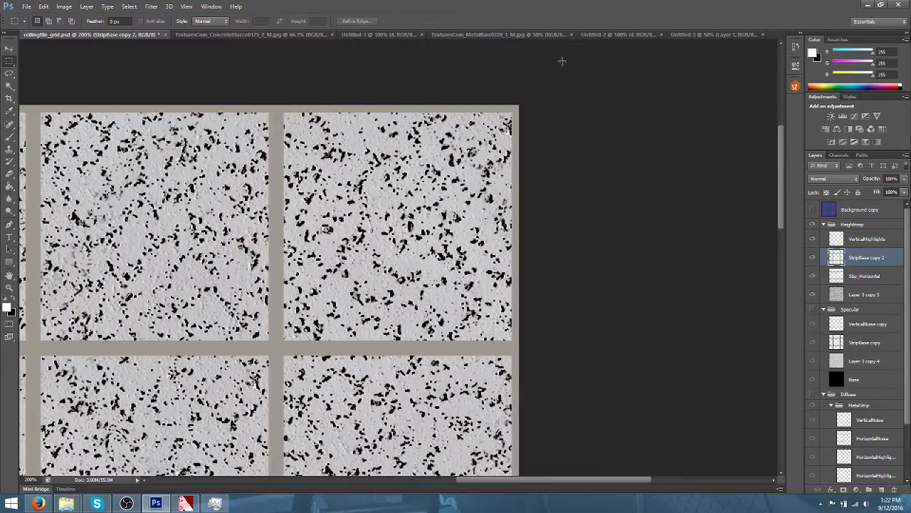
pyautogui.moveTo(562, 62); pyautogui.dragTo(64, 114)
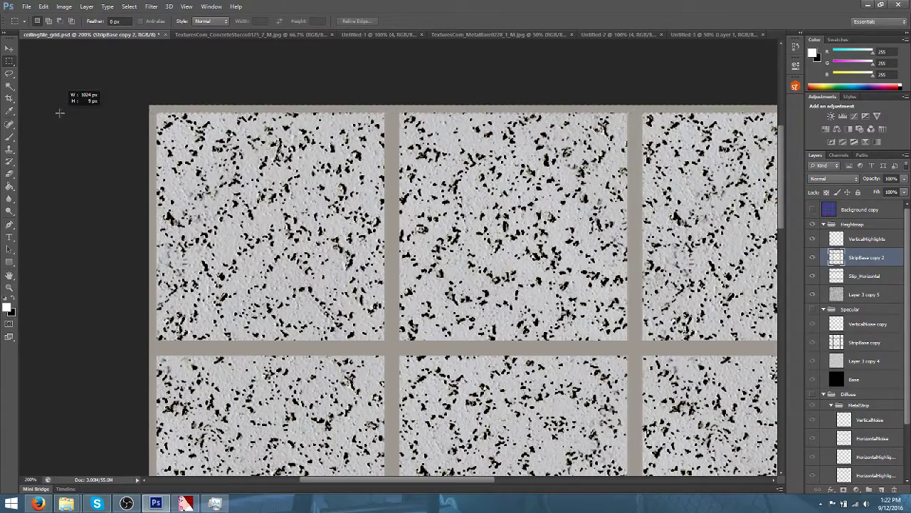
pyautogui.moveTo(53, 111); pyautogui.dragTo(54, 111)
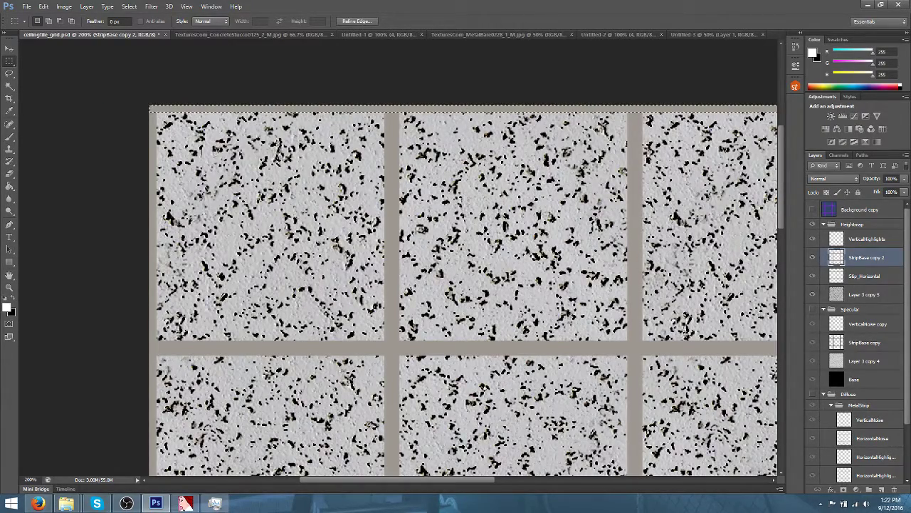
pyautogui.scroll(2, 53, 112)
pyautogui.hotkey('ctrl', '+')
pyautogui.scroll(2, 246, 164)
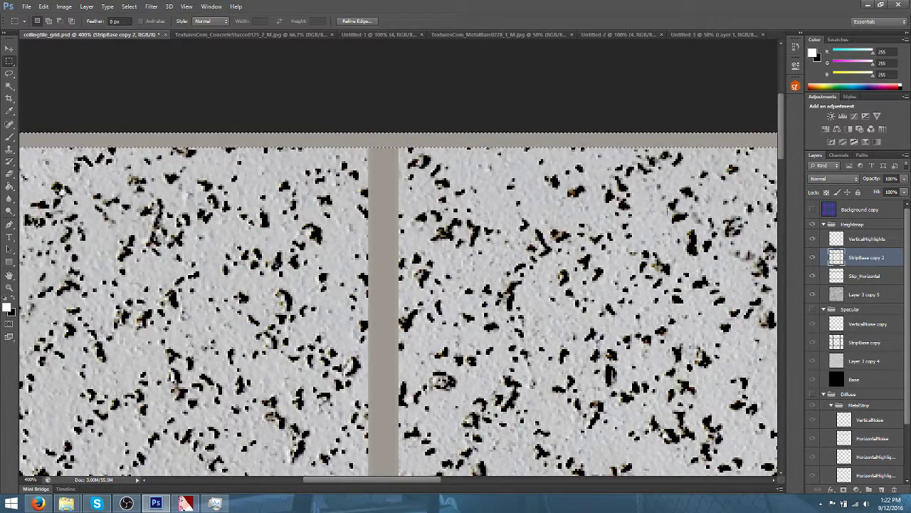
pyautogui.click(813, 276)
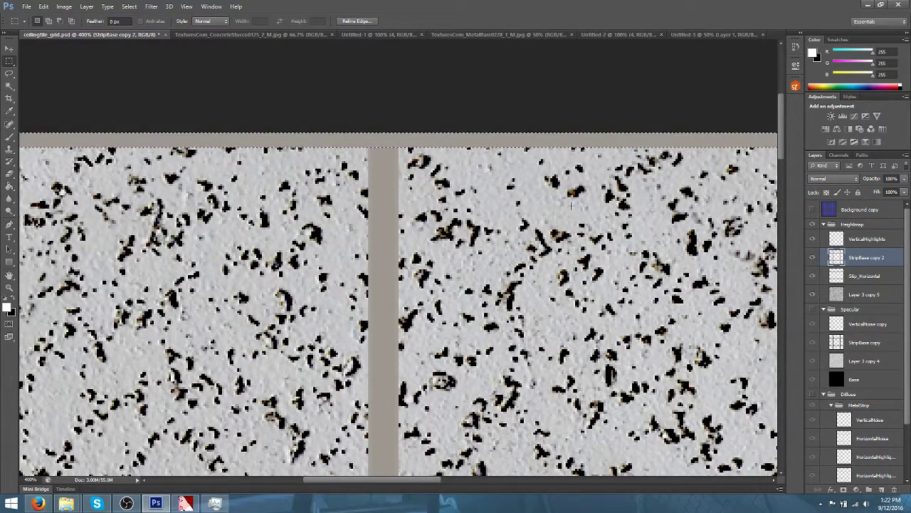
# Select the full-width horizontal strip between the first and second tile rows and delete it from StripBase copy 2
pyautogui.scroll(-10, 605, 228)
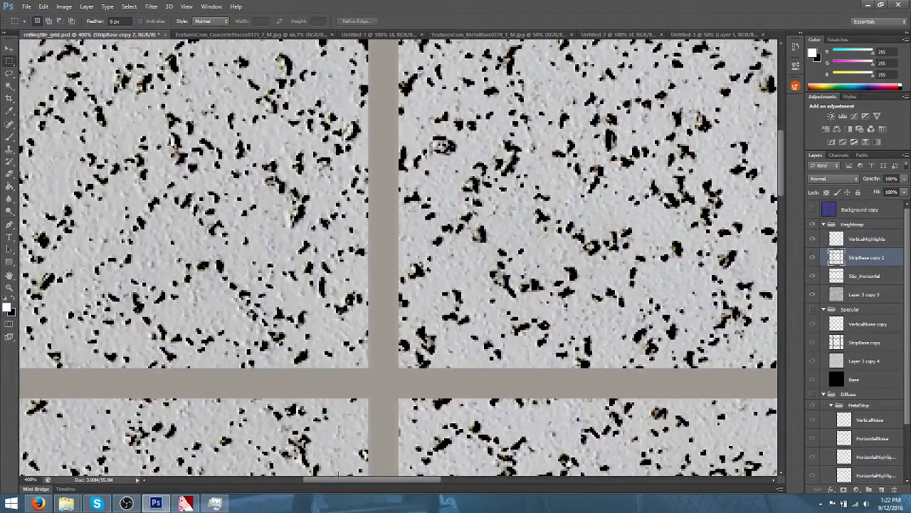
pyautogui.moveTo(338, 481); pyautogui.dragTo(277, 481)
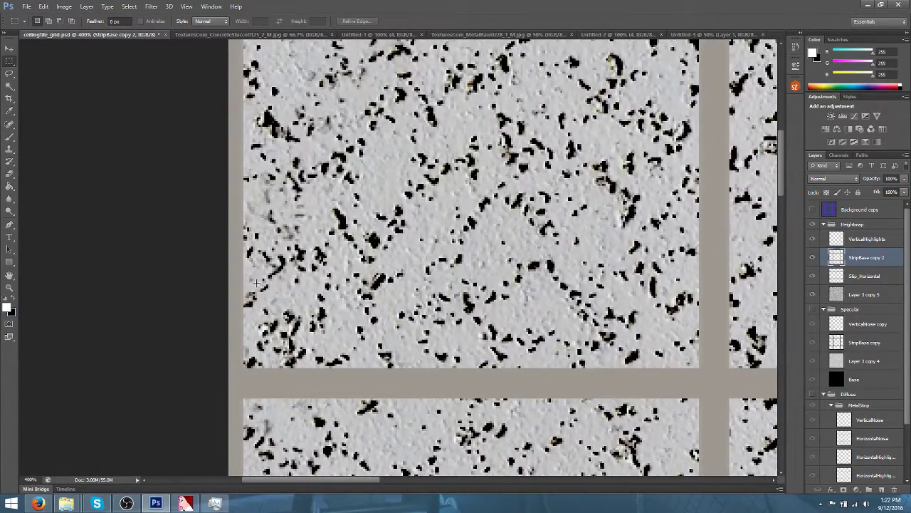
pyautogui.scroll(-2, 255, 282)
pyautogui.scroll(2, 163, 254)
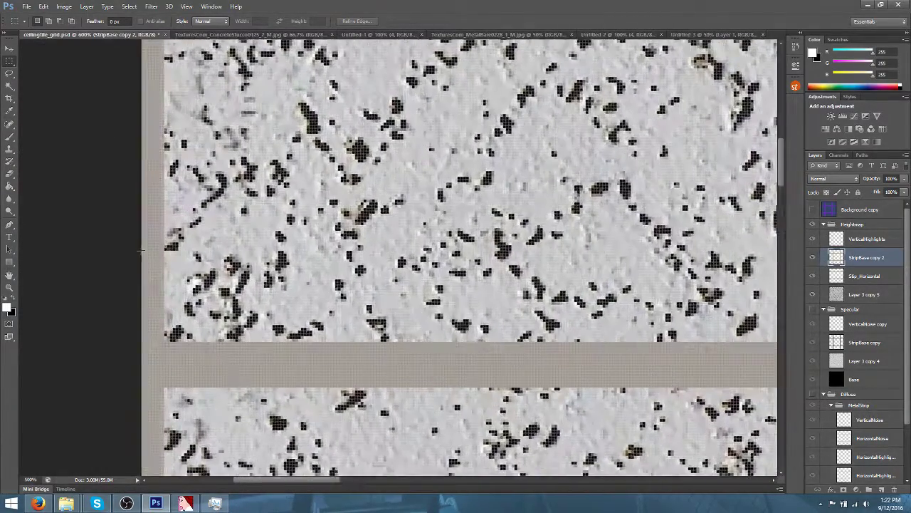
pyautogui.scroll(-1, 140, 250)
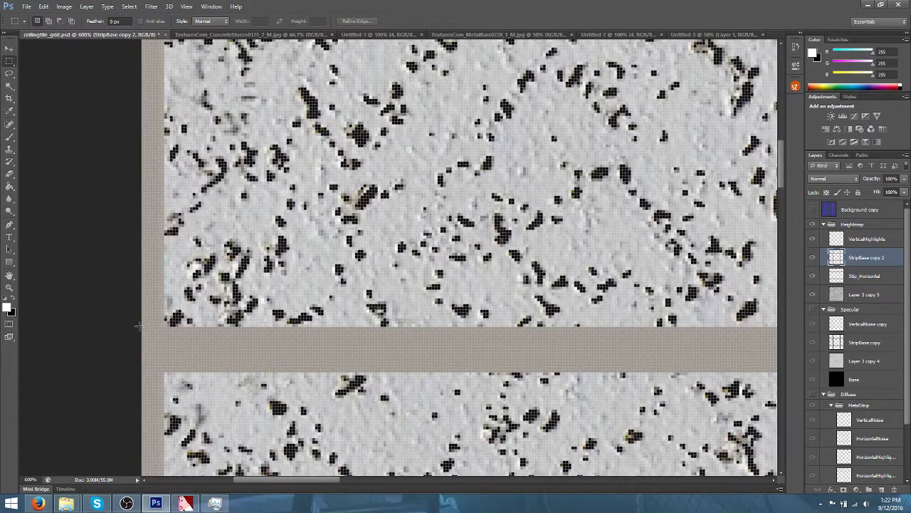
pyautogui.moveTo(140, 327); pyautogui.dragTo(196, 346)
pyautogui.hotkey('ctrl', 'd')
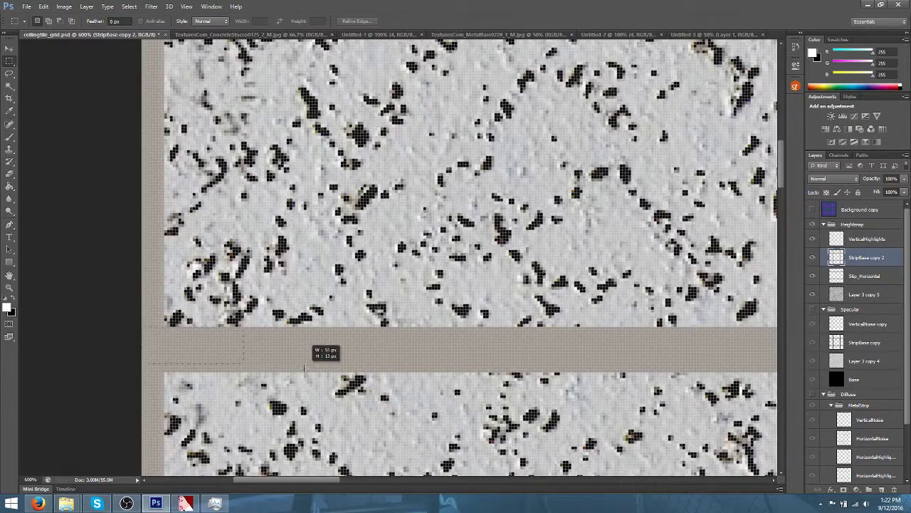
pyautogui.moveTo(305, 368); pyautogui.dragTo(724, 371)
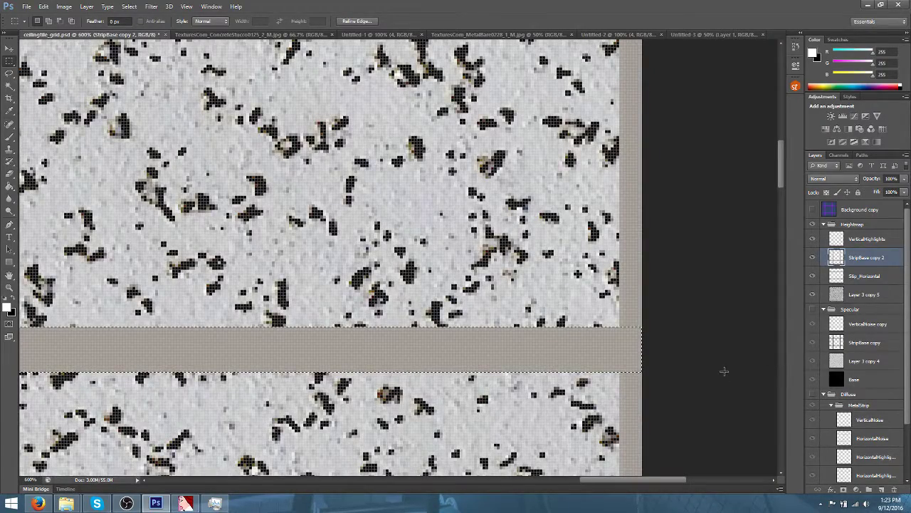
# Select the full-width horizontal strip between the second and third tile rows and delete it from StripBase copy 2
pyautogui.scroll(-8, 686, 305)
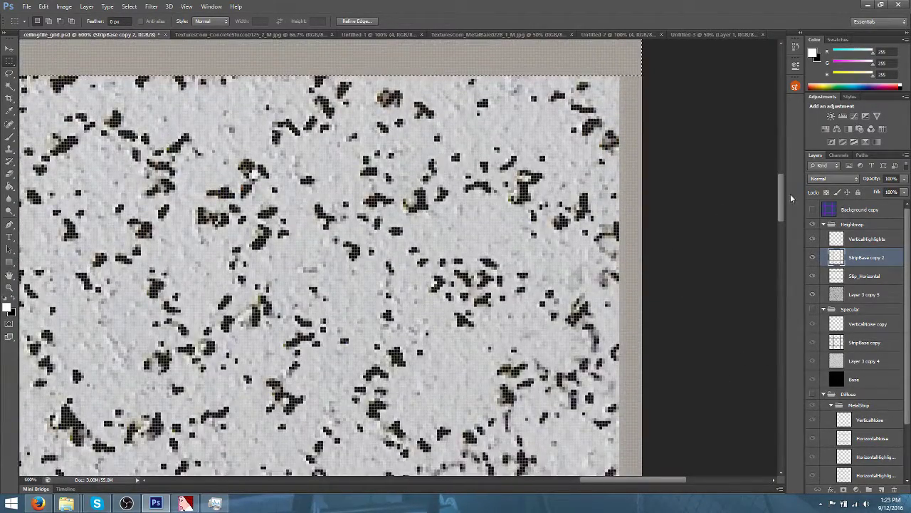
pyautogui.moveTo(780, 203); pyautogui.dragTo(713, 275)
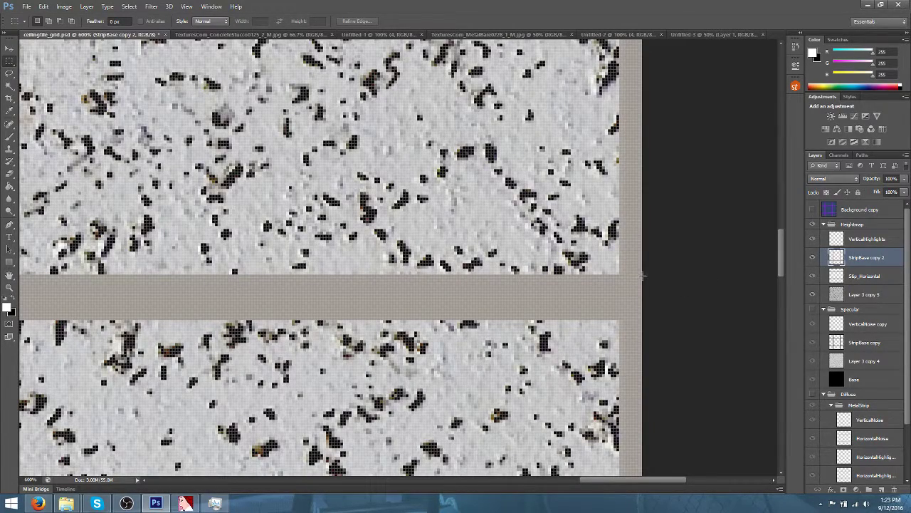
pyautogui.moveTo(641, 276); pyautogui.dragTo(516, 310)
pyautogui.moveTo(20, 299)
pyautogui.mouseDown()
pyautogui.moveTo(14, 282)
pyautogui.moveTo(12, 311)
pyautogui.moveTo(13, 300)
pyautogui.mouseUp()
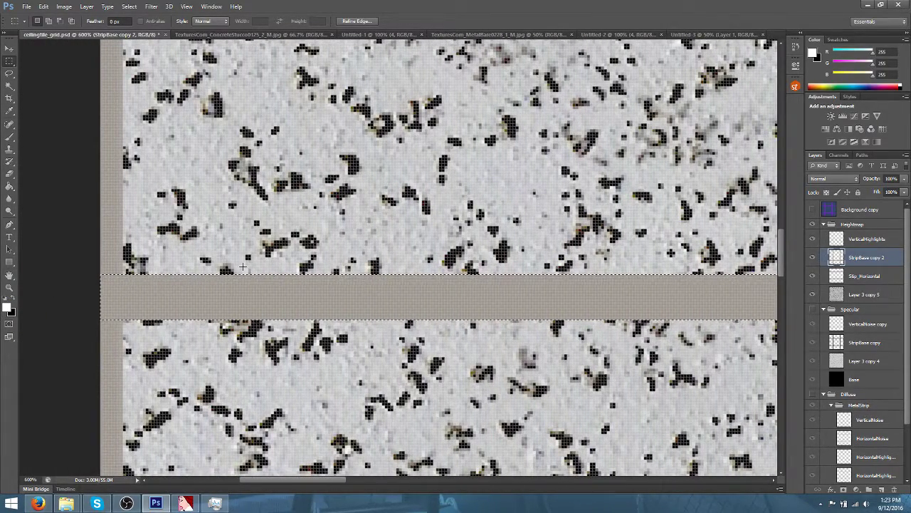
# Select the full-width horizontal strip between the third and fourth tile rows and delete it from StripBase copy 2
pyautogui.scroll(-4, 242, 266)
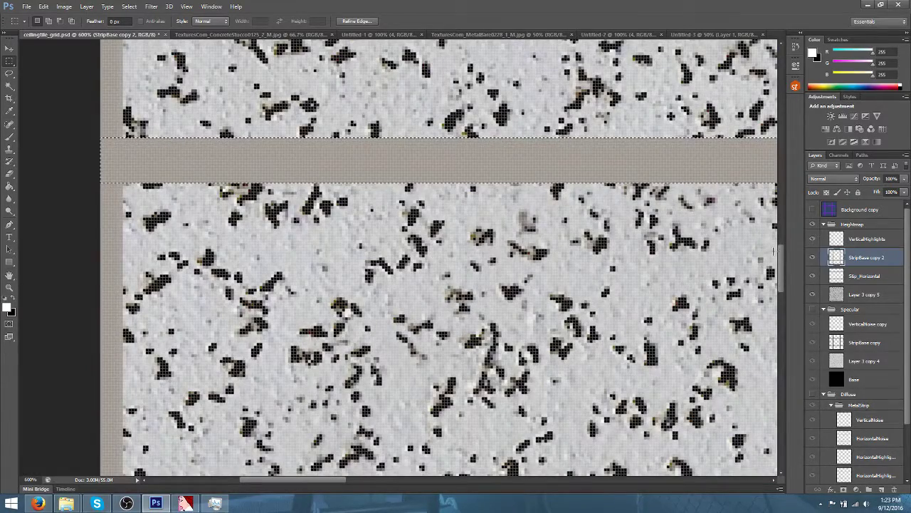
pyautogui.scroll(-20, 780, 262)
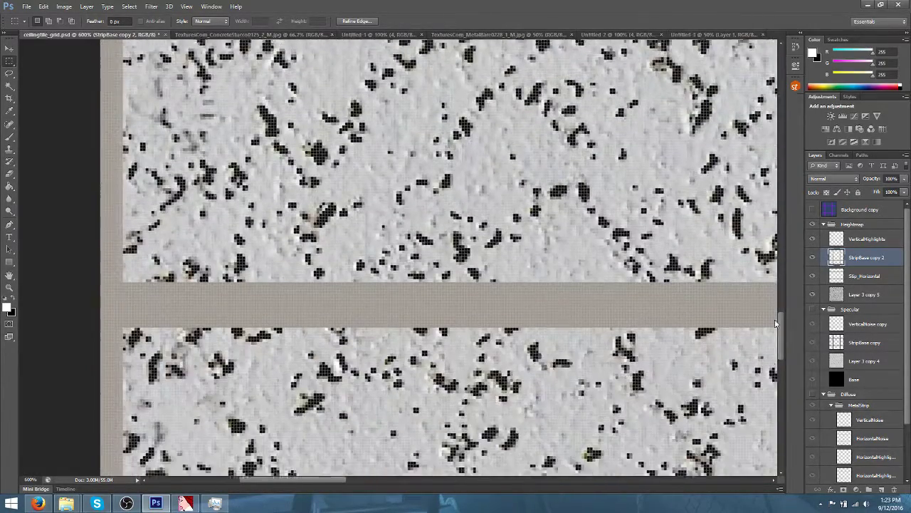
pyautogui.hotkey('ctrl', '+')
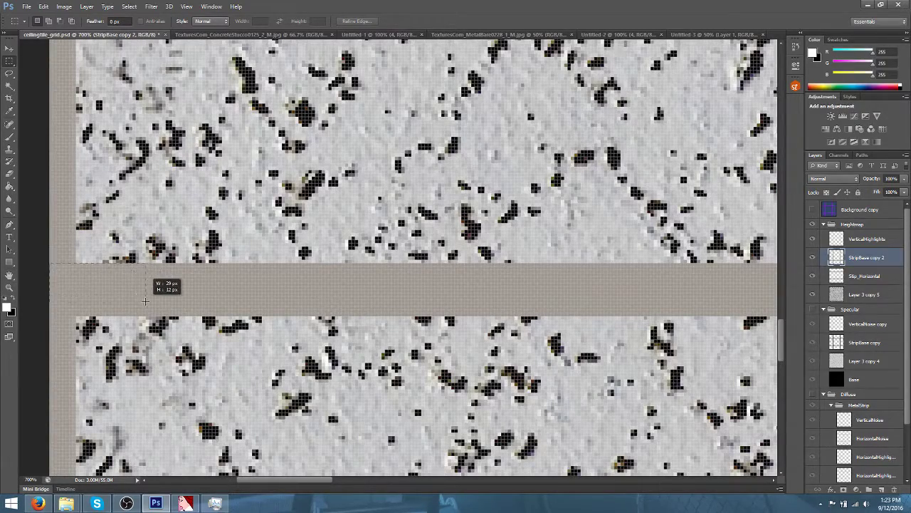
pyautogui.moveTo(145, 300); pyautogui.dragTo(719, 316)
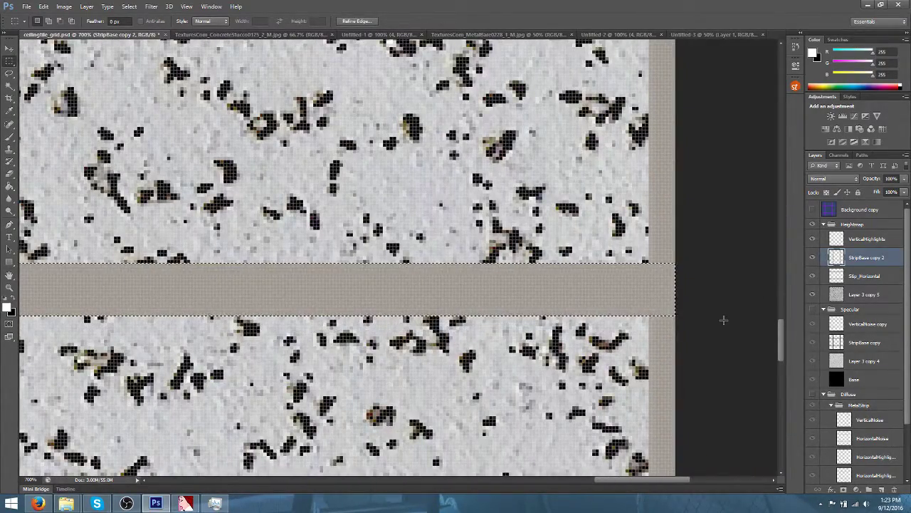
# Delete the full-width strip along the image's bottom edge from StripBase copy 2 and clear the selection
pyautogui.scroll(-4, 724, 321)
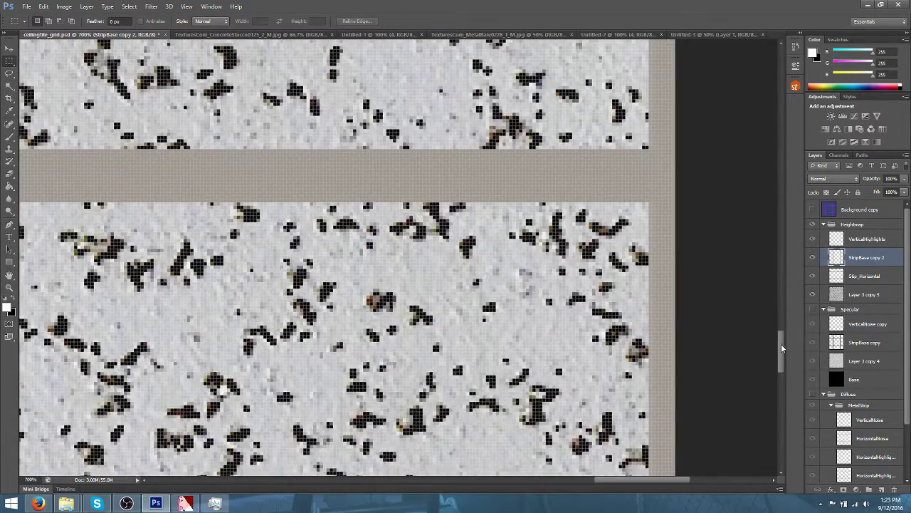
pyautogui.moveTo(781, 343); pyautogui.dragTo(783, 412)
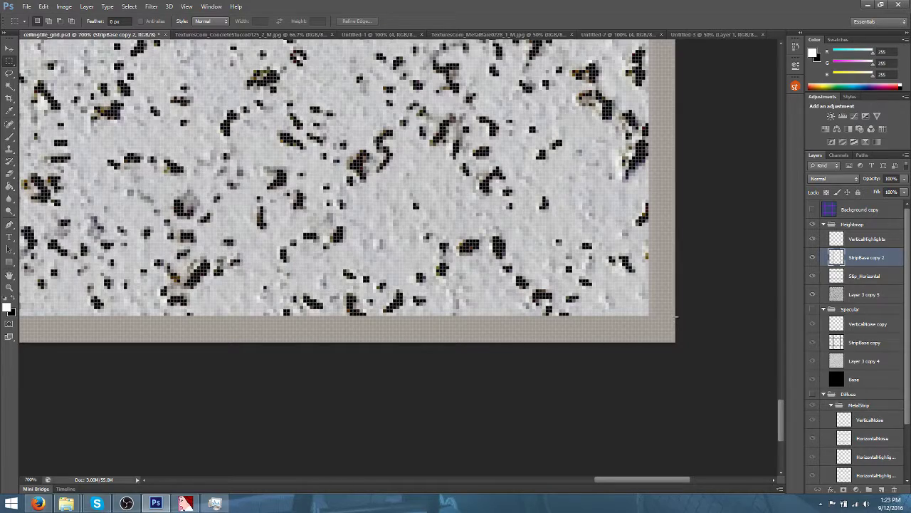
pyautogui.moveTo(97, 383); pyautogui.dragTo(4, 384)
pyautogui.hotkey('ctrl', 'd')
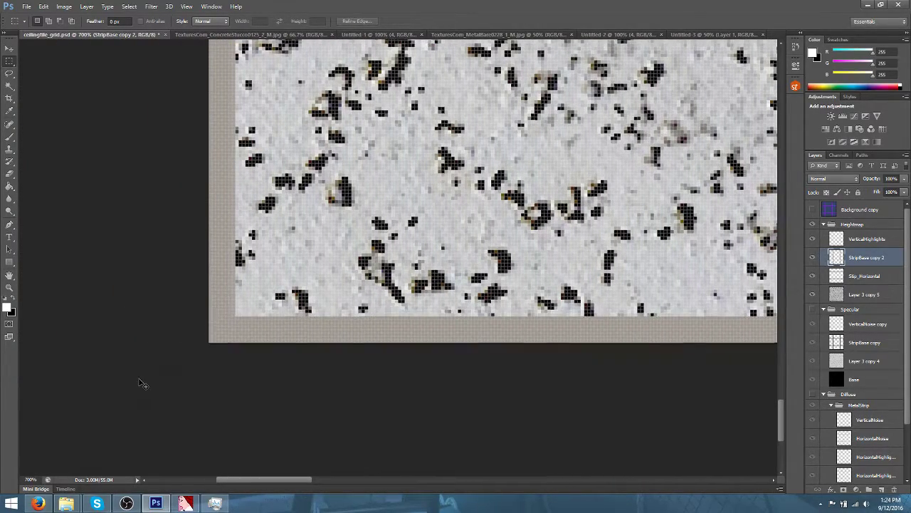
# Hide and show StripBase copy 2 and Slip_Horizontal to inspect the separated vertical and horizontal strips
pyautogui.hotkey('ctrl', '-')
pyautogui.hotkey('ctrl', '-')
pyautogui.hotkey('ctrl', '-')
pyautogui.hotkey('ctrl', '-')
pyautogui.hotkey('ctrl', '-')
pyautogui.hotkey('ctrl', '-')
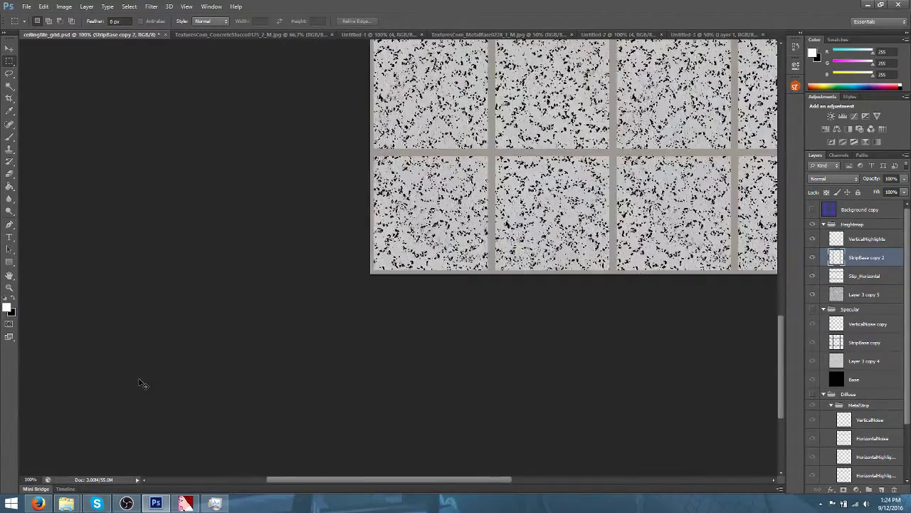
pyautogui.hotkey('ctrl', '-')
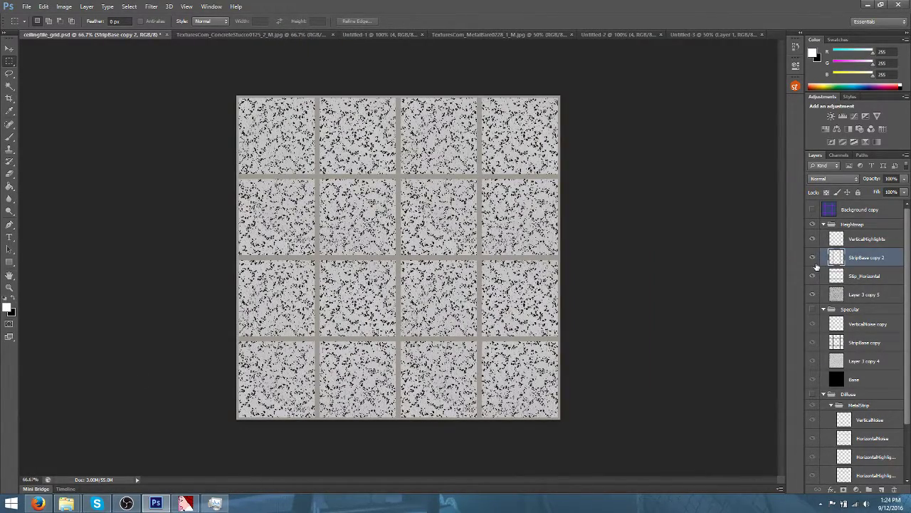
pyautogui.click(814, 277)
pyautogui.click(815, 259)
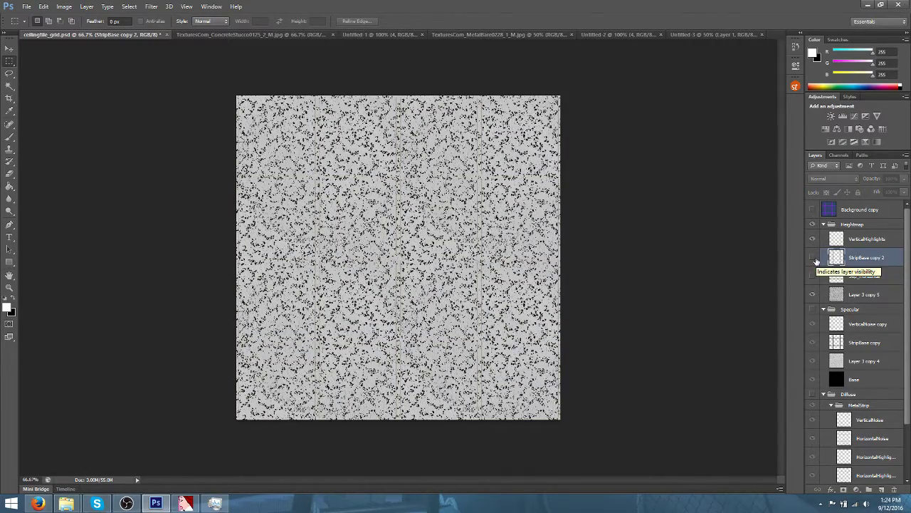
pyautogui.hotkey('ctrl', '+')
pyautogui.hotkey('ctrl', '+')
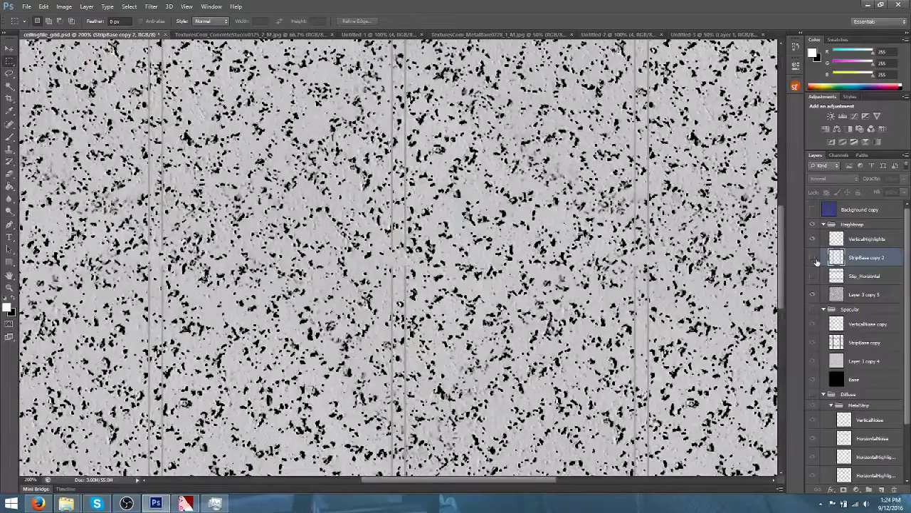
pyautogui.click(816, 259)
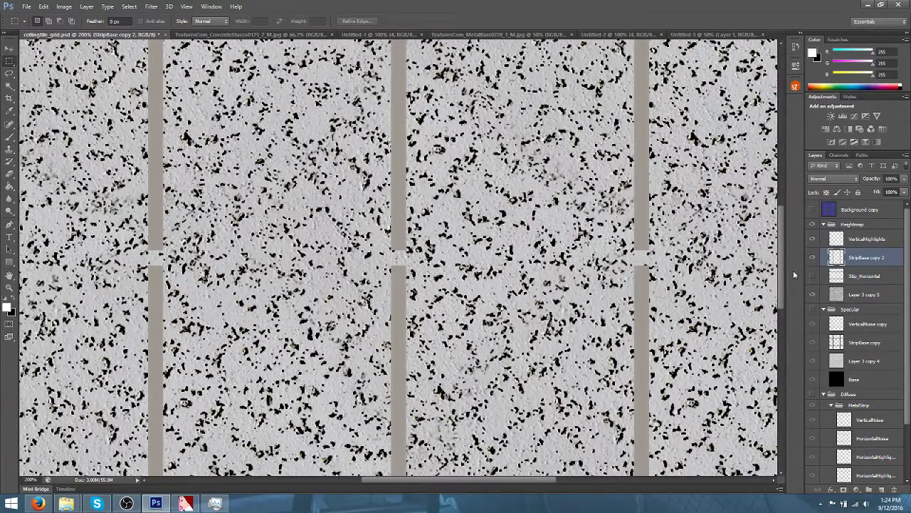
pyautogui.click(813, 276)
pyautogui.hotkey('ctrl', '+')
pyautogui.hotkey('ctrl', '+')
pyautogui.hotkey('ctrl', '+')
pyautogui.hotkey('ctrl', '+')
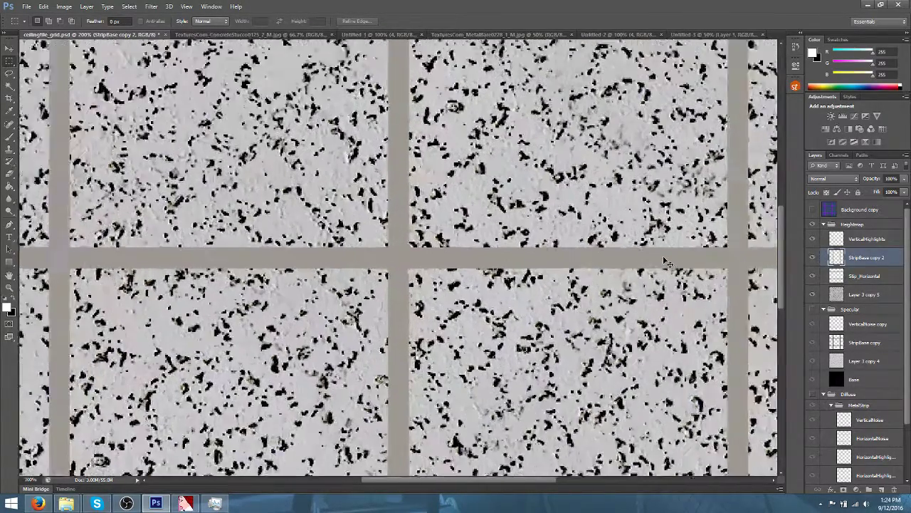
pyautogui.hotkey('ctrl', '-')
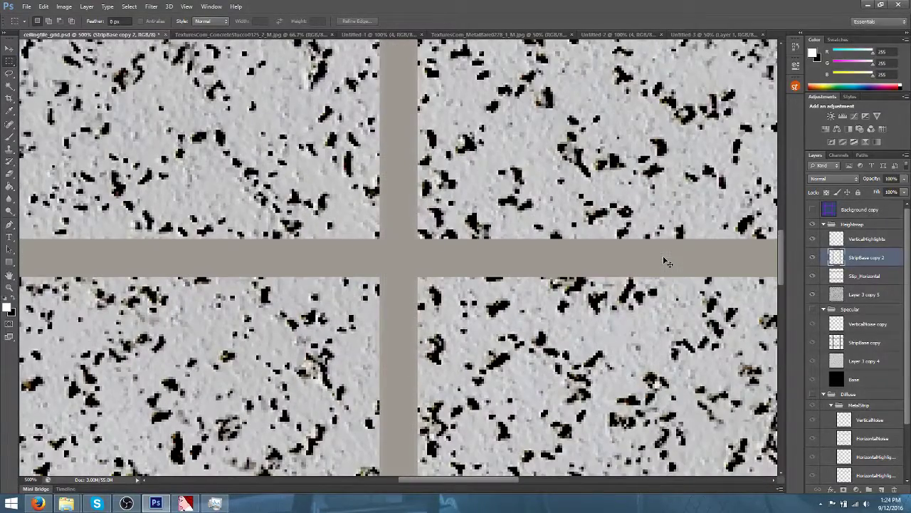
# Duplicate the HorizontalNoise layer from the MetalStrip group and move the copy into Heightmap, directly above Slip_Horizontal
pyautogui.scroll(-3, 830, 364)
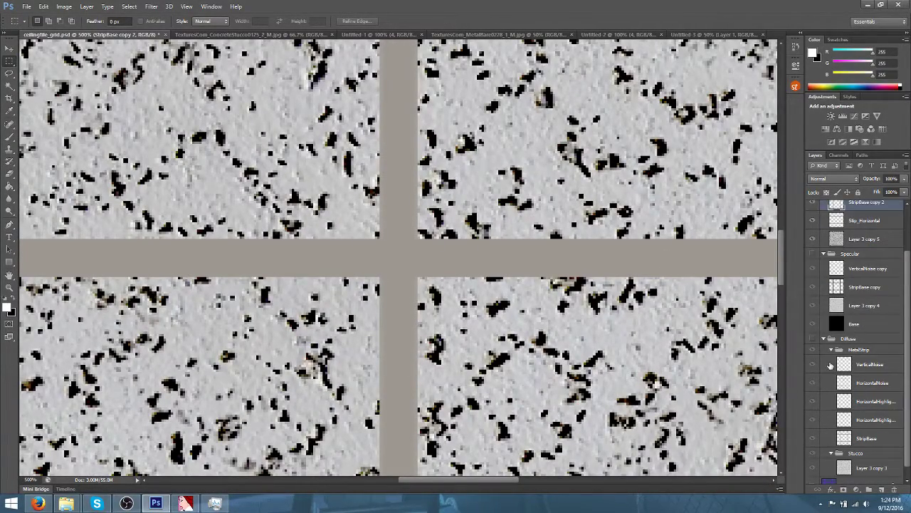
pyautogui.scroll(-1, 830, 365)
pyautogui.click(868, 373)
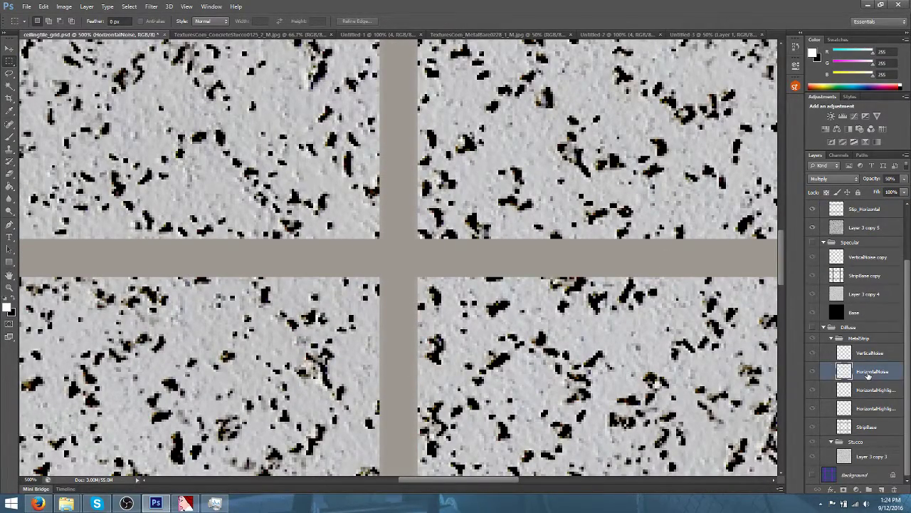
pyautogui.rightClick(868, 375)
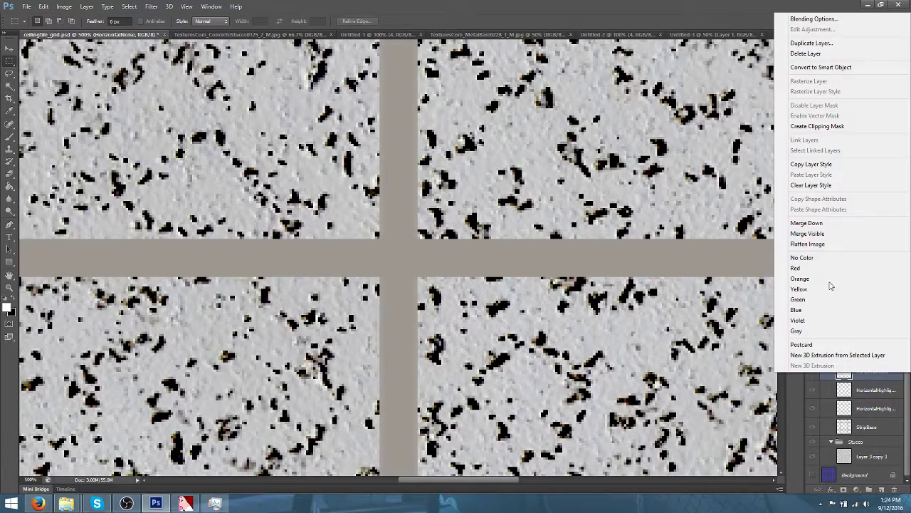
pyautogui.click(796, 42)
pyautogui.press('Return')
pyautogui.moveTo(889, 373); pyautogui.dragTo(863, 267)
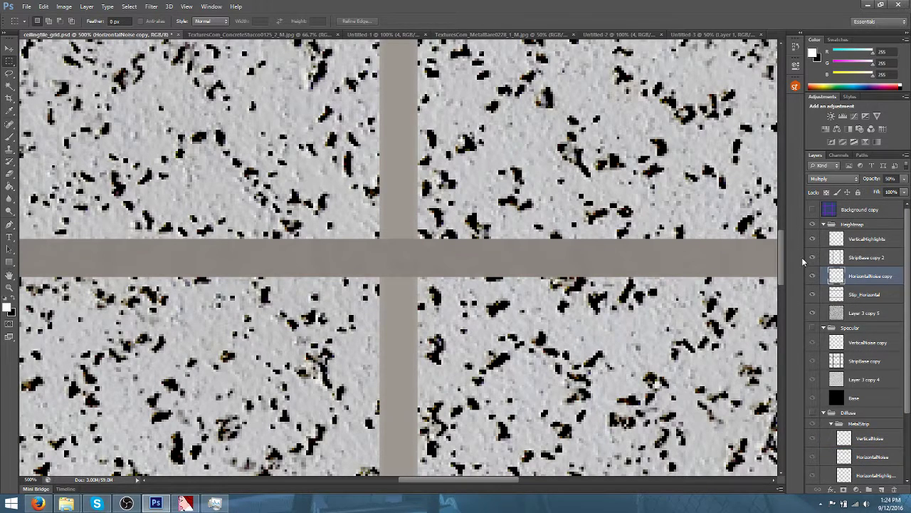
# Replace the HorizontalNoise copy in Heightmap with a duplicate of MetalStrip's HorizontalHighlights layer, placed directly above Slip_Horizontal
pyautogui.press('Delete')
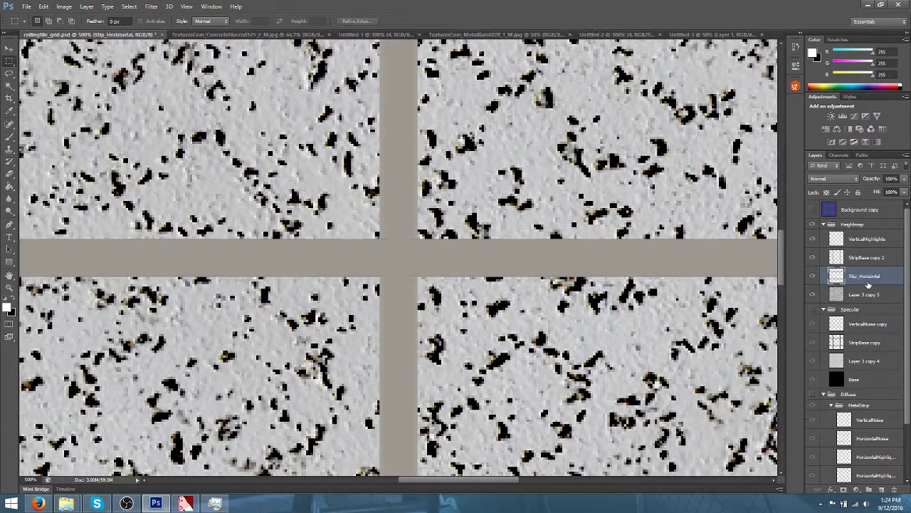
pyautogui.scroll(-3, 873, 289)
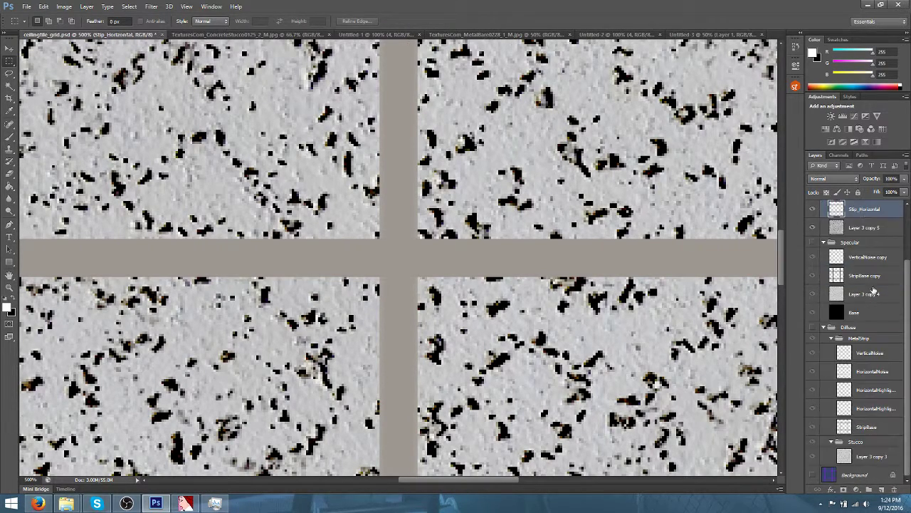
pyautogui.click(874, 410)
pyautogui.rightClick(863, 409)
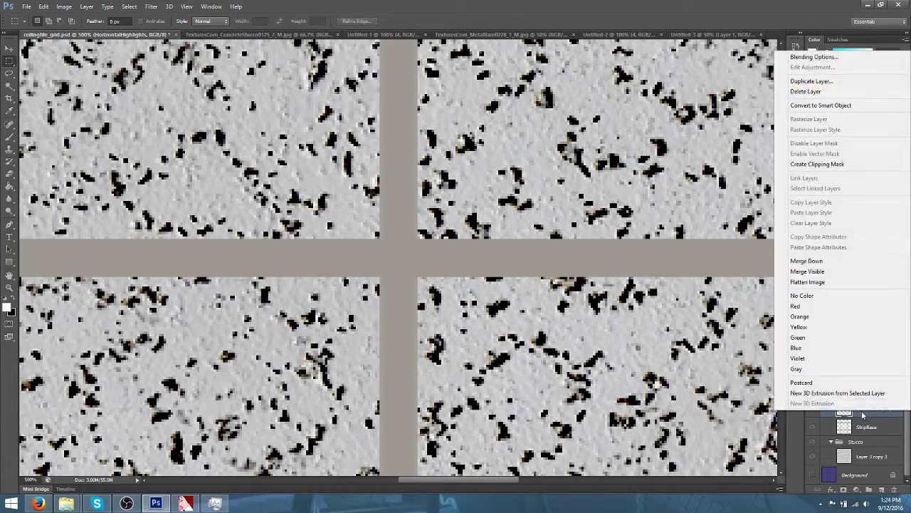
pyautogui.click(805, 78)
pyautogui.press('Return')
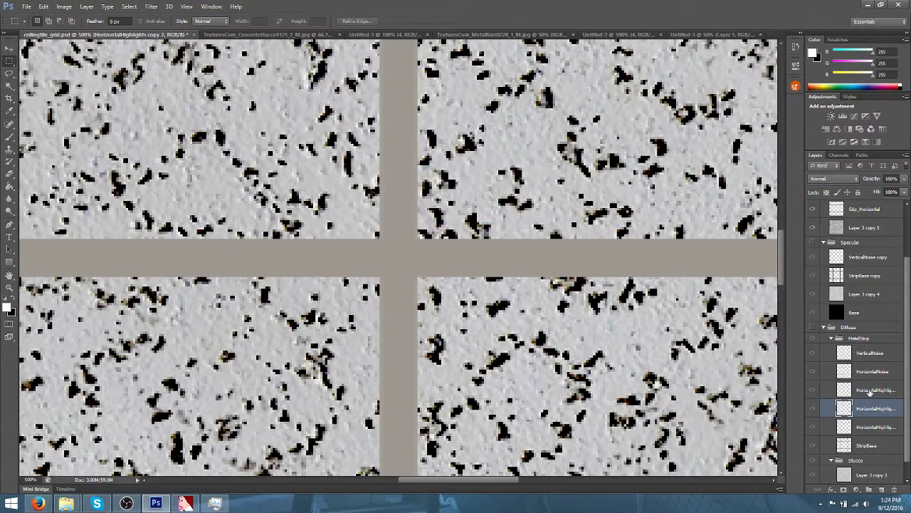
pyautogui.moveTo(883, 409); pyautogui.dragTo(870, 269)
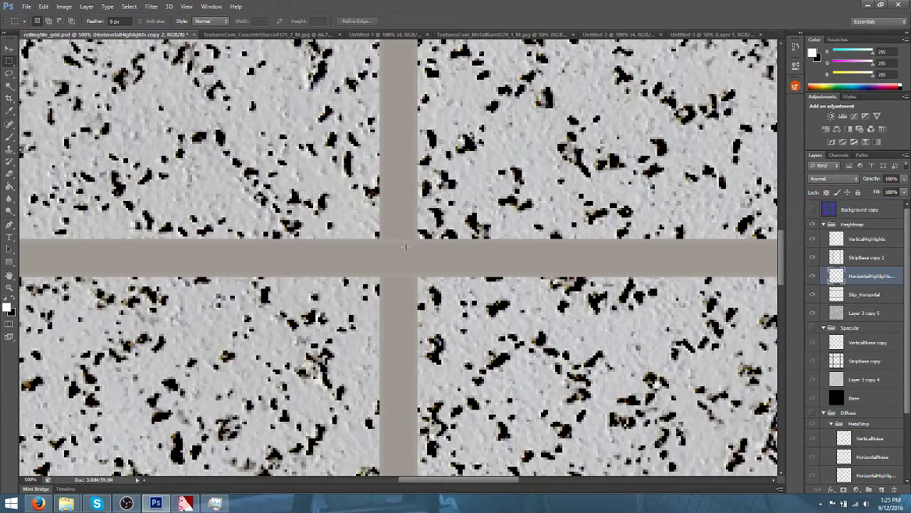
# Merge the HorizontalHighlights copy with Slip_Horizontal in Heightmap and toggle the merged layer's visibility to check it
pyautogui.hotkey('ctrl', '-')
pyautogui.hotkey('ctrl', '-')
pyautogui.hotkey('ctrl', '+')
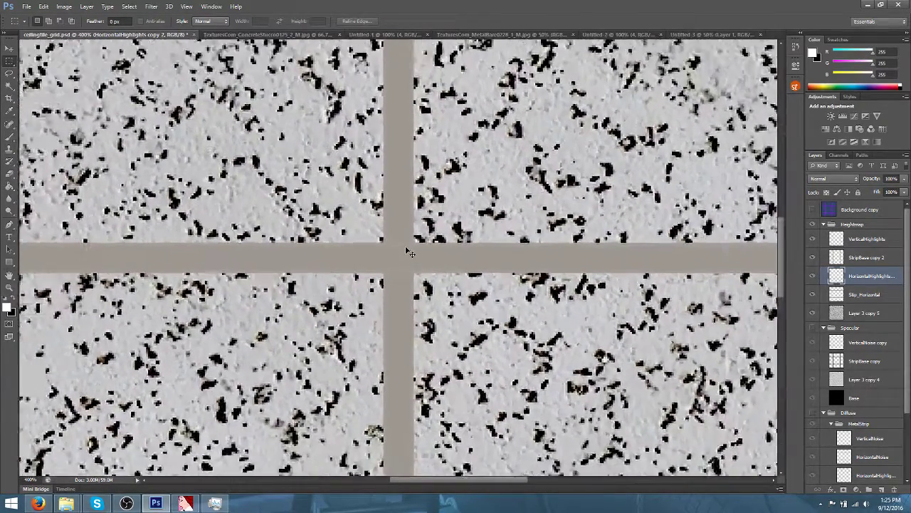
pyautogui.hotkey('ctrl', '+')
pyautogui.scroll(1, 644, 223)
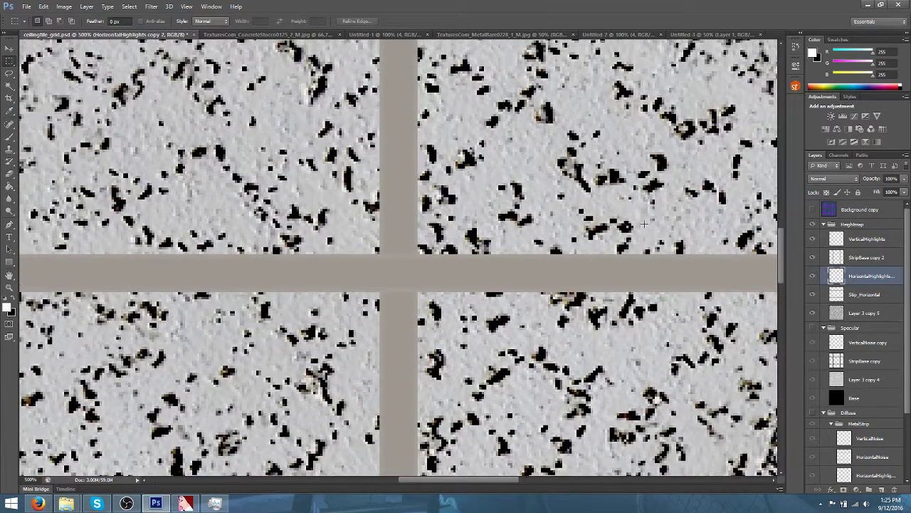
pyautogui.keyDown('shift'); pyautogui.click(867, 295); pyautogui.keyUp('shift')
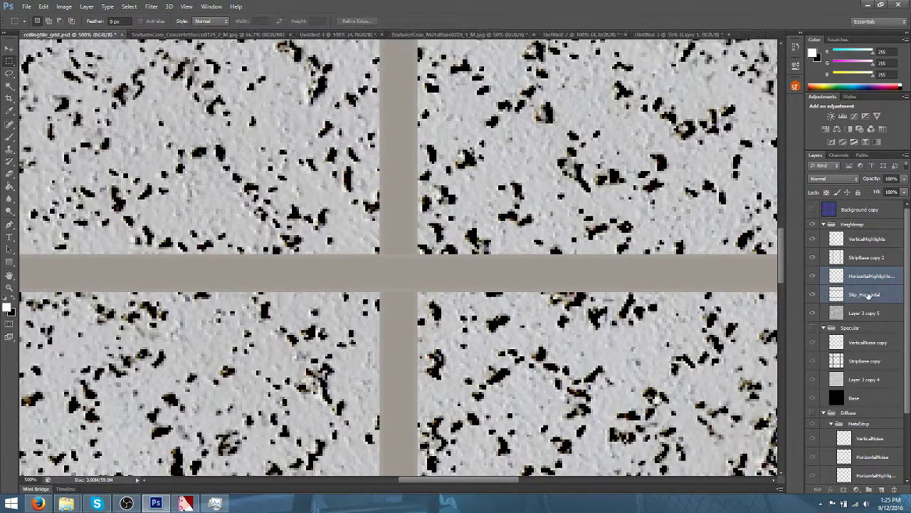
pyautogui.rightClick(851, 280)
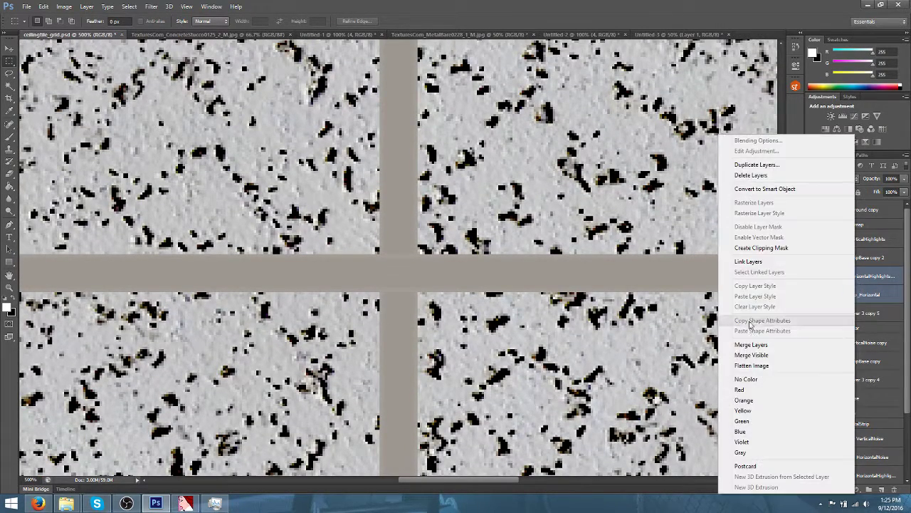
pyautogui.click(751, 344)
pyautogui.click(814, 277)
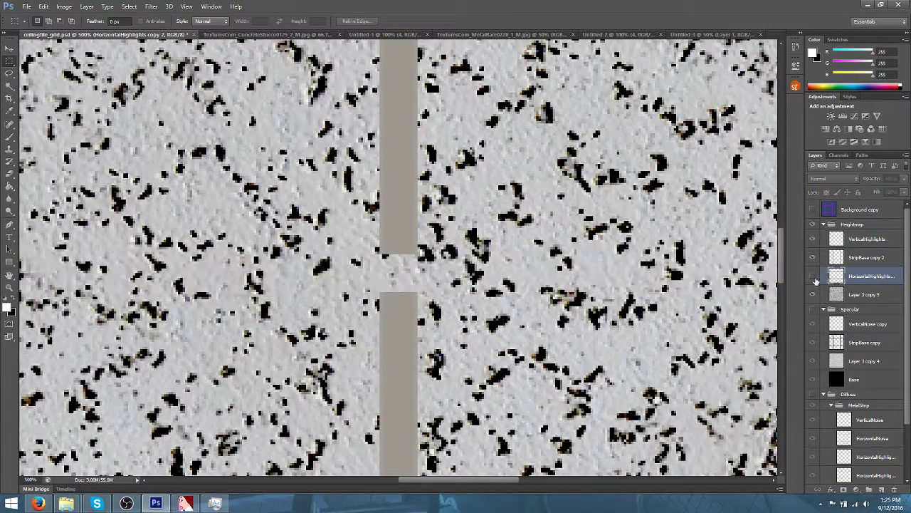
pyautogui.click(814, 278)
# Merge VerticalHighlights and StripBase copy 2 in the Heightmap group into a single vertical strip layer
pyautogui.click(858, 241)
pyautogui.keyDown('shift'); pyautogui.click(858, 256); pyautogui.keyUp('shift')
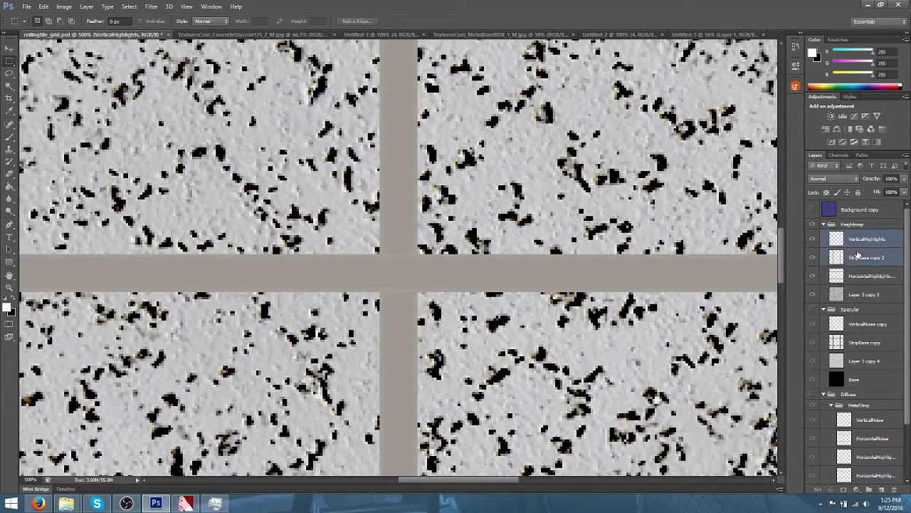
pyautogui.rightClick(858, 254)
pyautogui.click(753, 344)
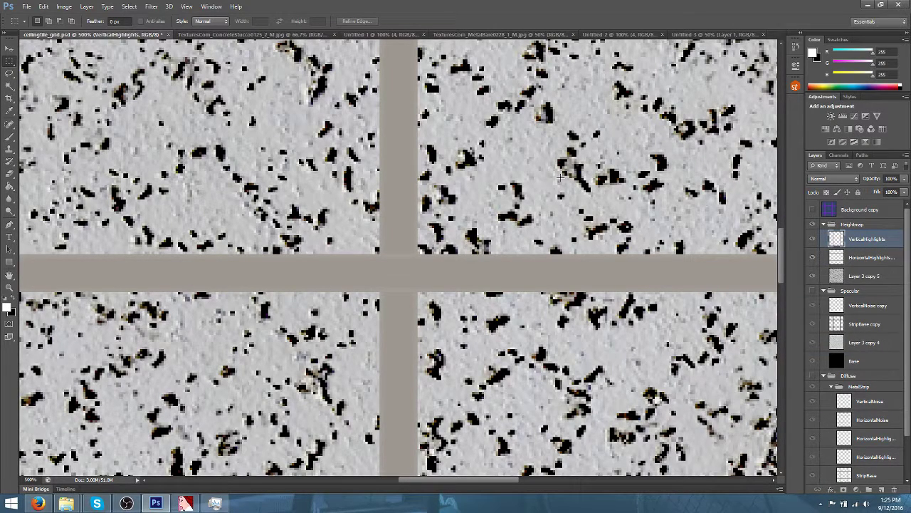
# Desaturate the merged vertical strip layer and the merged horizontal strip layer in Heightmap
pyautogui.click(63, 6)
pyautogui.moveTo(71, 32)
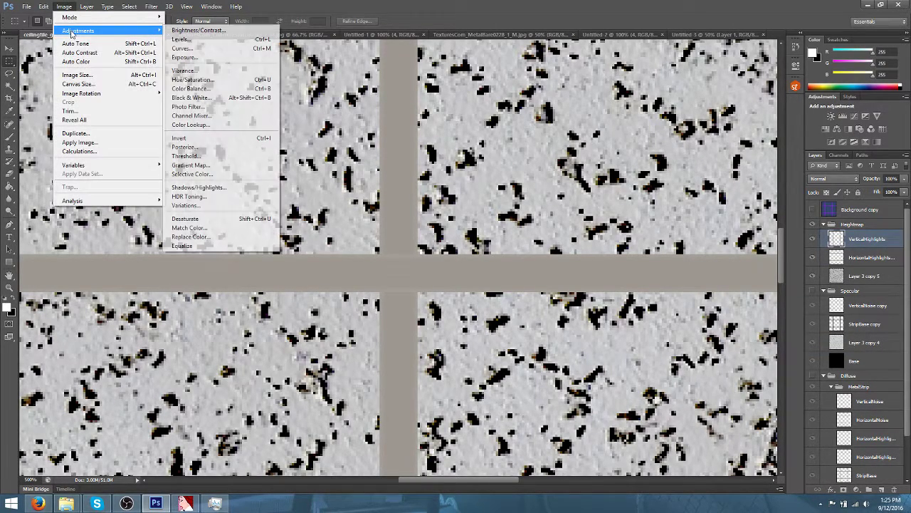
pyautogui.click(186, 218)
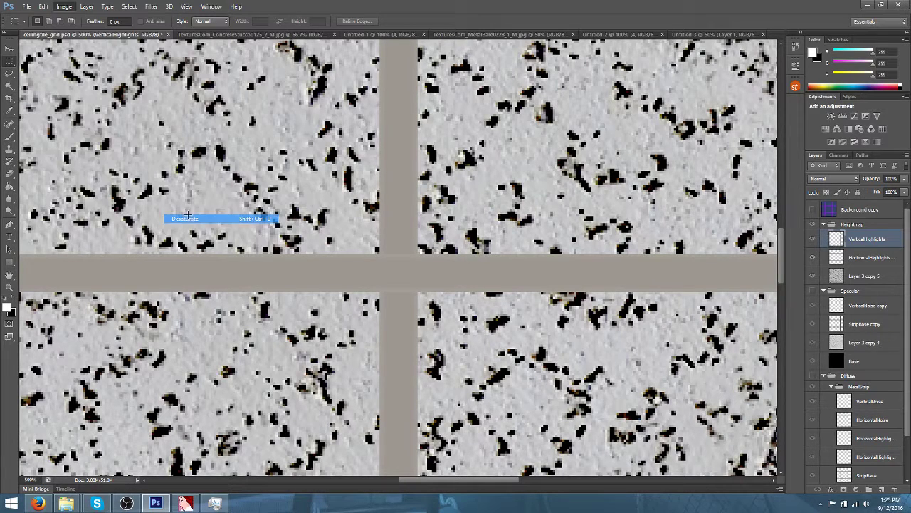
pyautogui.click(874, 256)
pyautogui.click(63, 6)
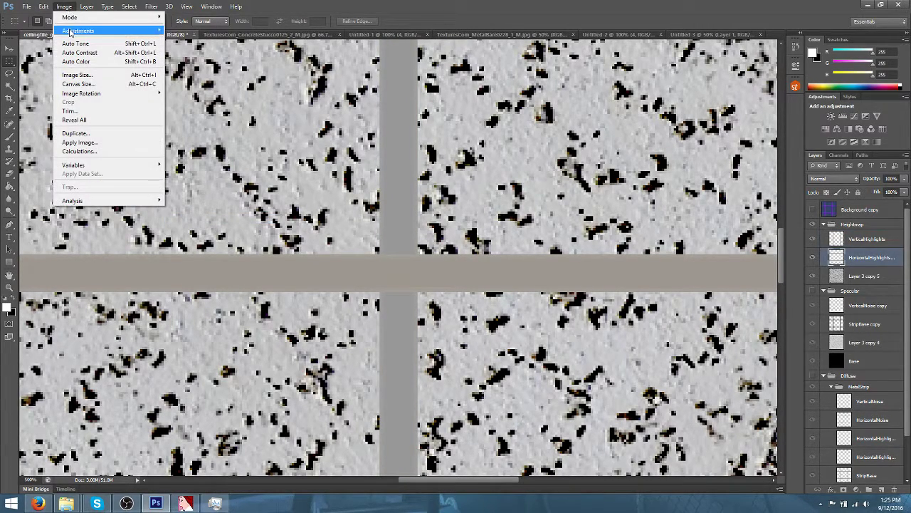
pyautogui.moveTo(71, 30)
pyautogui.click(202, 218)
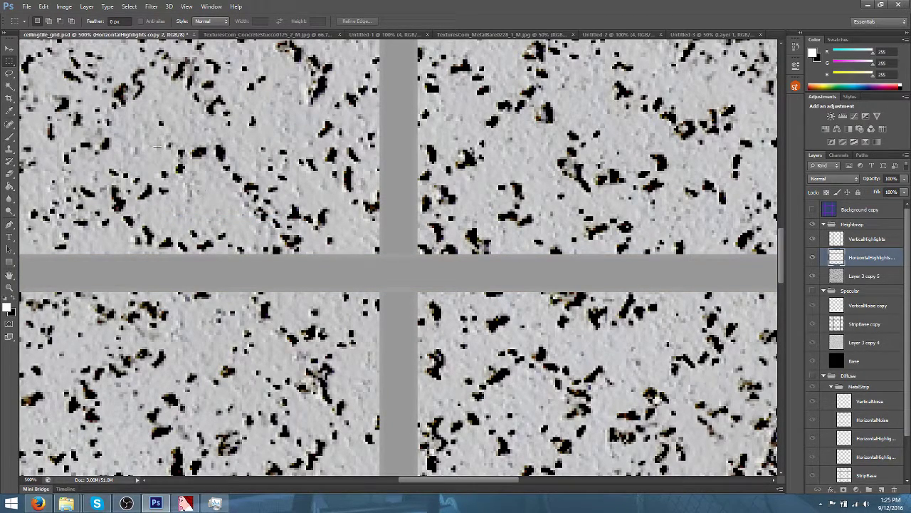
# Lighten the merged horizontal strip layer with Levels by raising the output black level to 32
pyautogui.click(63, 7)
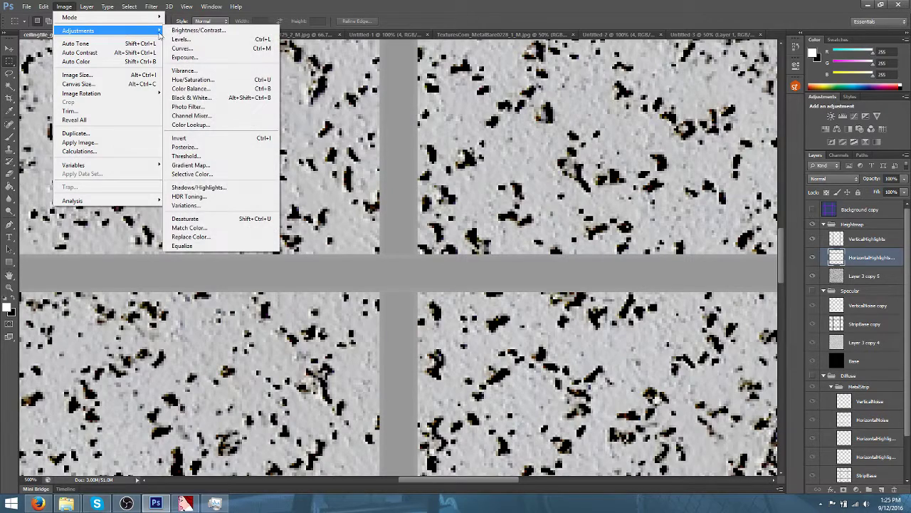
pyautogui.click(181, 39)
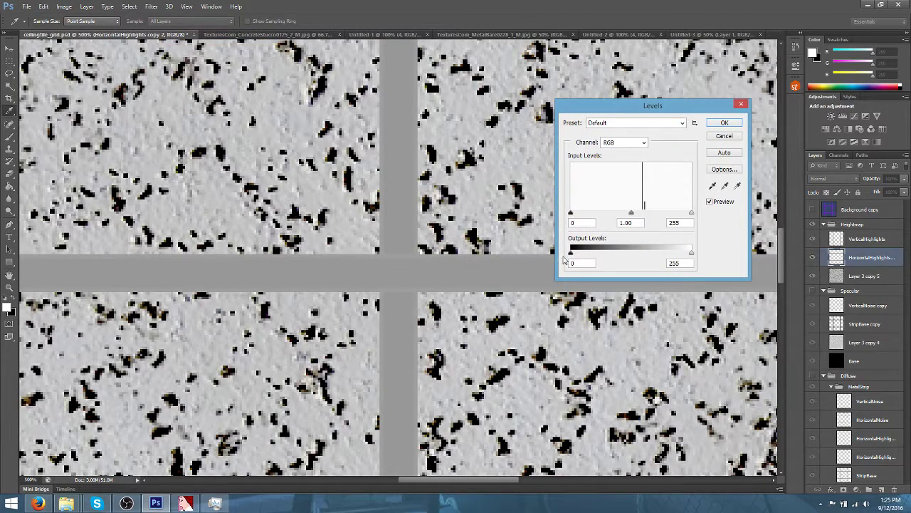
pyautogui.moveTo(570, 254)
pyautogui.mouseDown()
pyautogui.moveTo(595, 257)
pyautogui.moveTo(559, 257)
pyautogui.moveTo(584, 255)
pyautogui.moveTo(576, 258)
pyautogui.mouseUp()
pyautogui.click(714, 125)
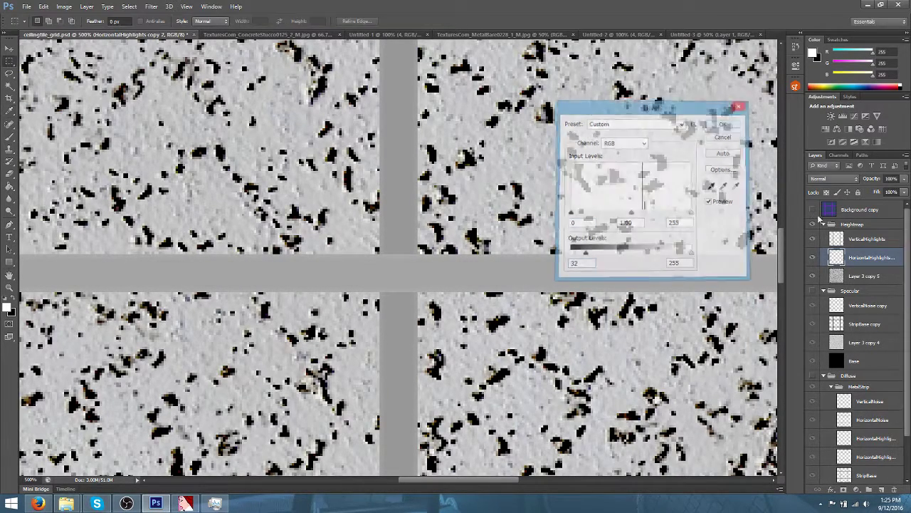
# Duplicate the merged vertical and horizontal strip layers together within the Heightmap group
pyautogui.keyDown('shift'); pyautogui.click(868, 243); pyautogui.keyUp('shift')
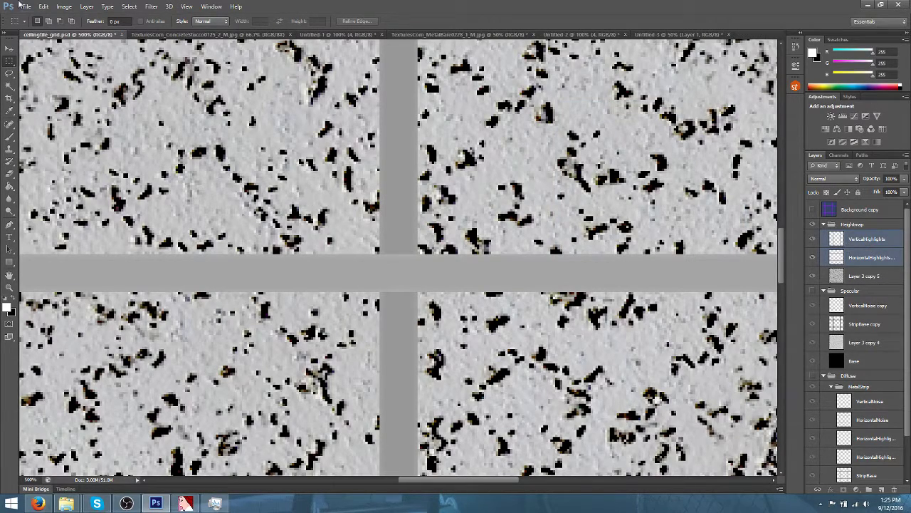
pyautogui.click(63, 7)
pyautogui.click(162, 5)
pyautogui.rightClick(867, 246)
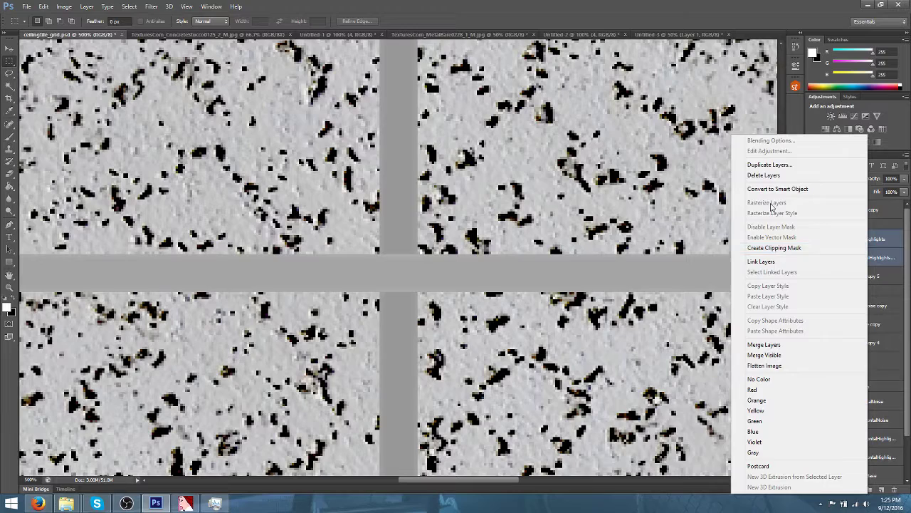
pyautogui.click(769, 164)
pyautogui.press('Return')
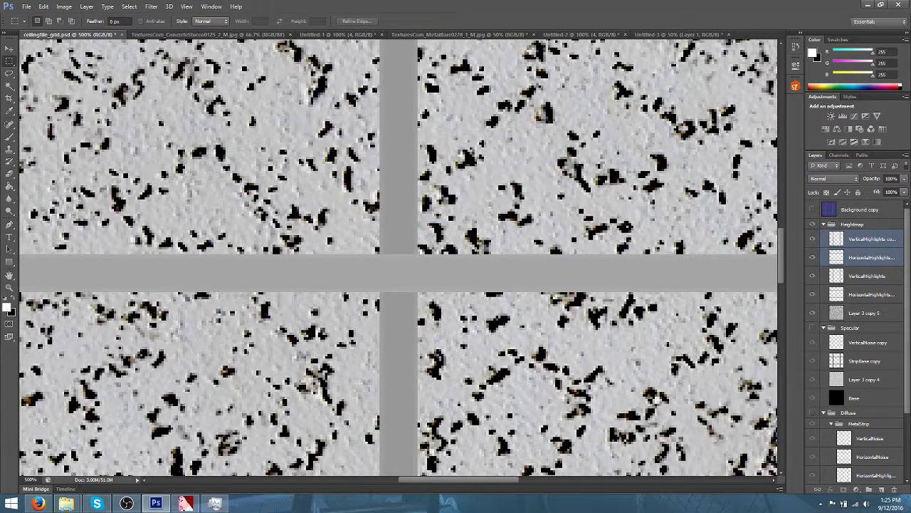
# Hide the two original strip layers in Heightmap and merge their duplicates into one layer
pyautogui.click(812, 275)
pyautogui.click(812, 294)
pyautogui.rightClick(880, 258)
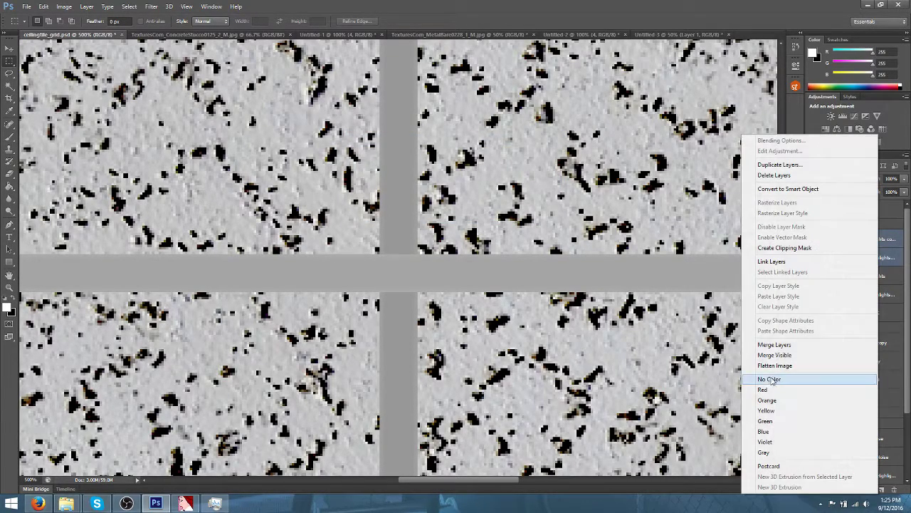
pyautogui.click(773, 345)
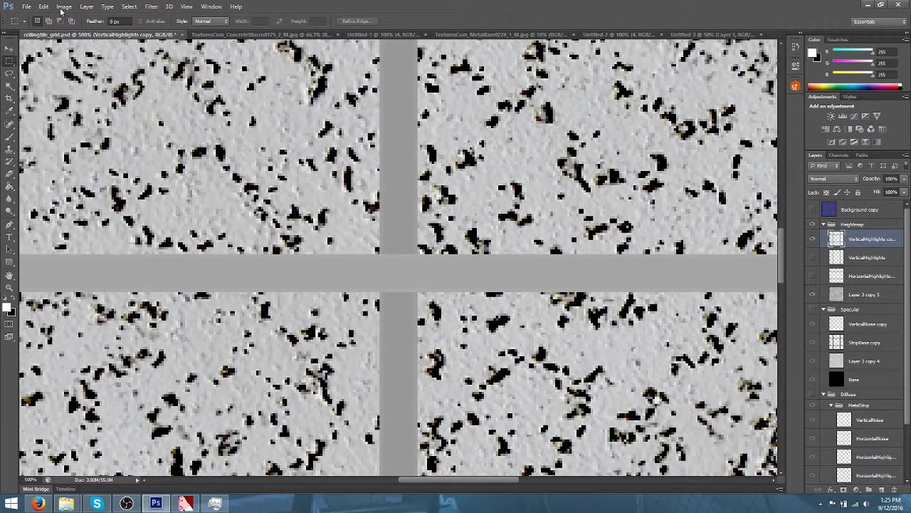
# Apply Levels to the combined strip layer with input black 72, midtone 1.08 and input white 206
pyautogui.click(64, 7)
pyautogui.moveTo(102, 37)
pyautogui.click(182, 44)
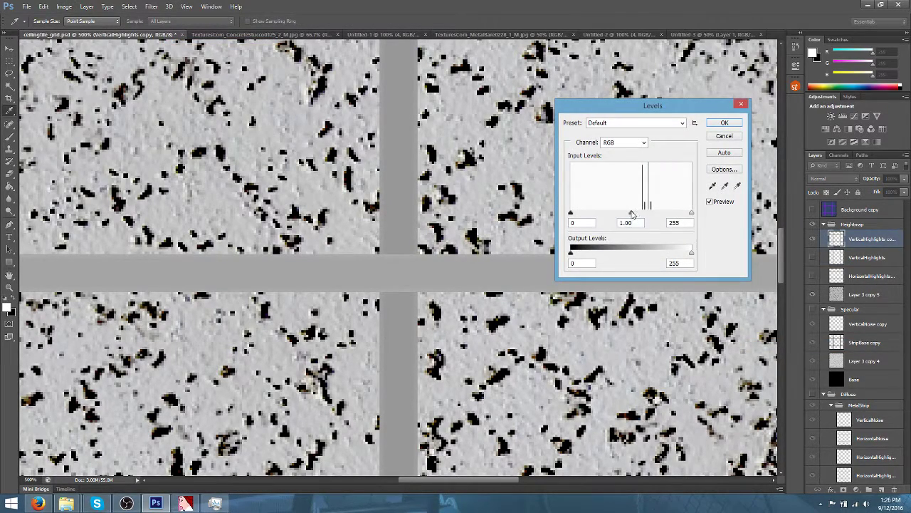
pyautogui.moveTo(631, 213)
pyautogui.mouseDown()
pyautogui.moveTo(661, 213)
pyautogui.moveTo(628, 214)
pyautogui.mouseUp()
pyautogui.moveTo(689, 214); pyautogui.dragTo(668, 213)
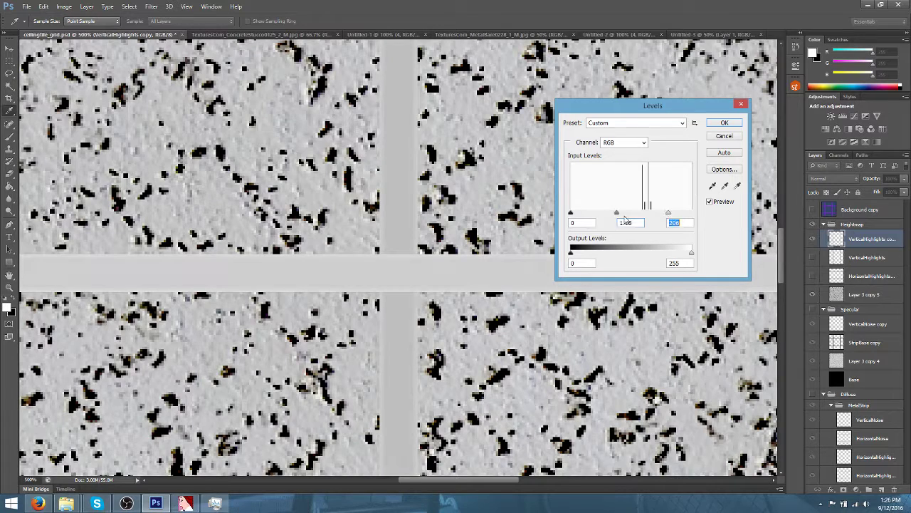
pyautogui.moveTo(570, 214); pyautogui.dragTo(603, 214)
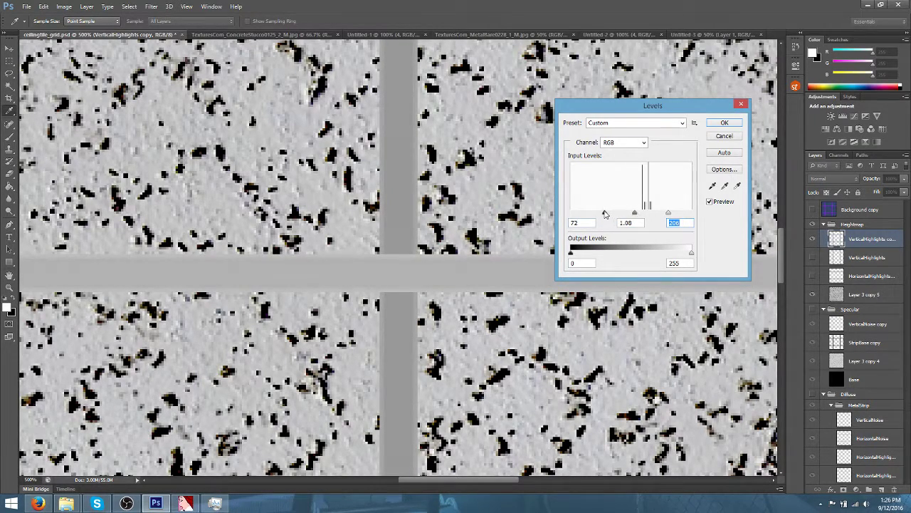
pyautogui.click(725, 123)
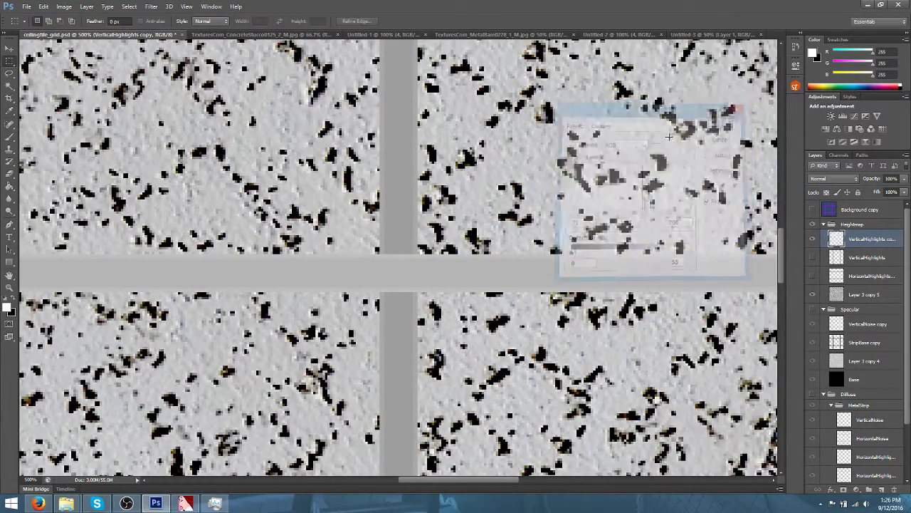
# Examine how the adjusted metal strips stand out against the tiles, across the texture and at a strip crossing
pyautogui.press('m')
pyautogui.hotkey('ctrl', '-')
pyautogui.hotkey('ctrl', '-')
pyautogui.hotkey('ctrl', '-')
pyautogui.hotkey('ctrl', '-')
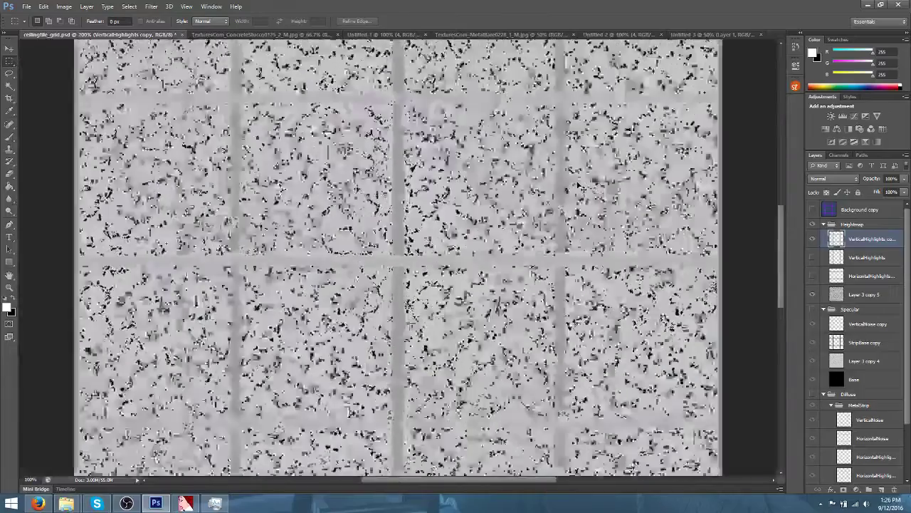
pyautogui.hotkey('ctrl', '+')
pyautogui.hotkey('ctrl', '+')
pyautogui.hotkey('ctrl', '+')
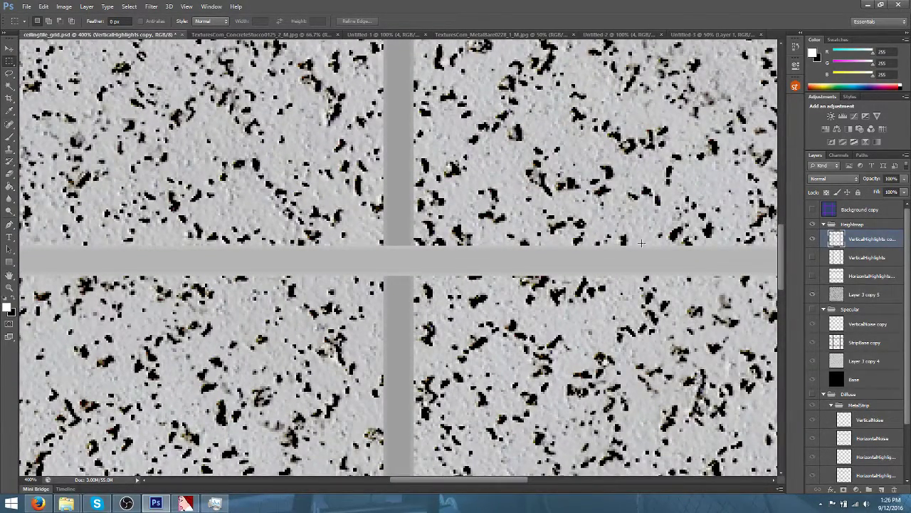
# Darken the stucco tile layer, Layer 3 copy 5, with Levels by lowering the output white level to 119
pyautogui.click(861, 288)
pyautogui.click(63, 6)
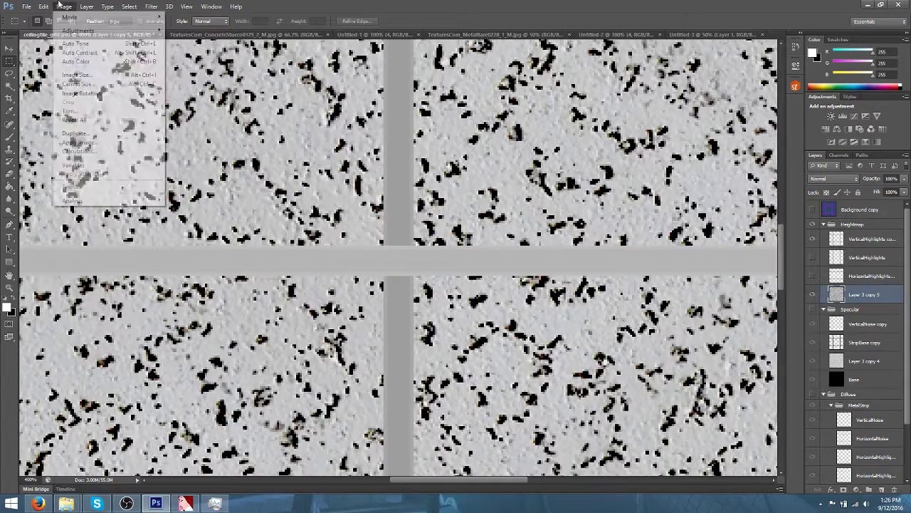
pyautogui.moveTo(143, 32)
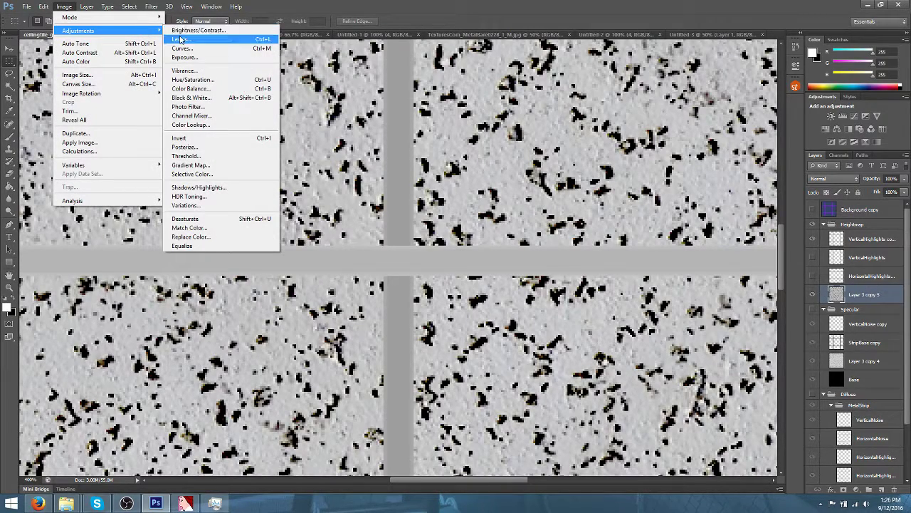
pyautogui.click(181, 39)
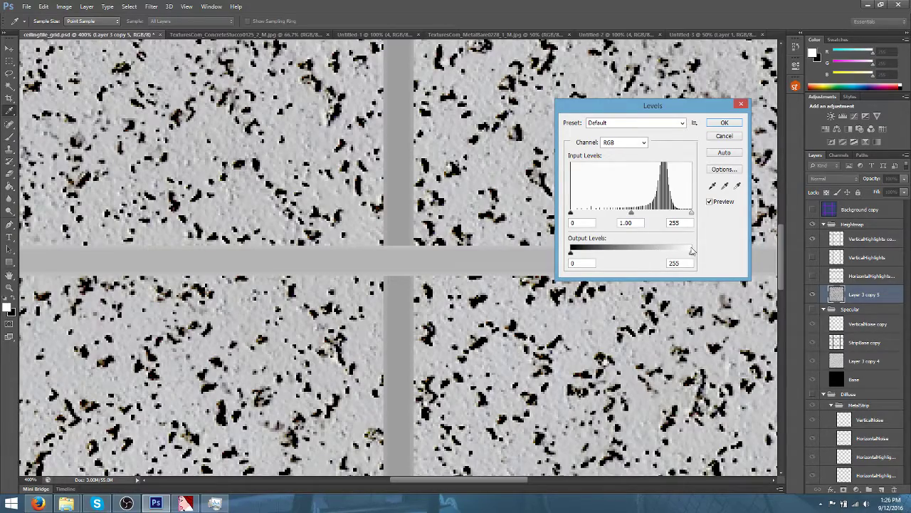
pyautogui.moveTo(691, 252); pyautogui.dragTo(632, 253)
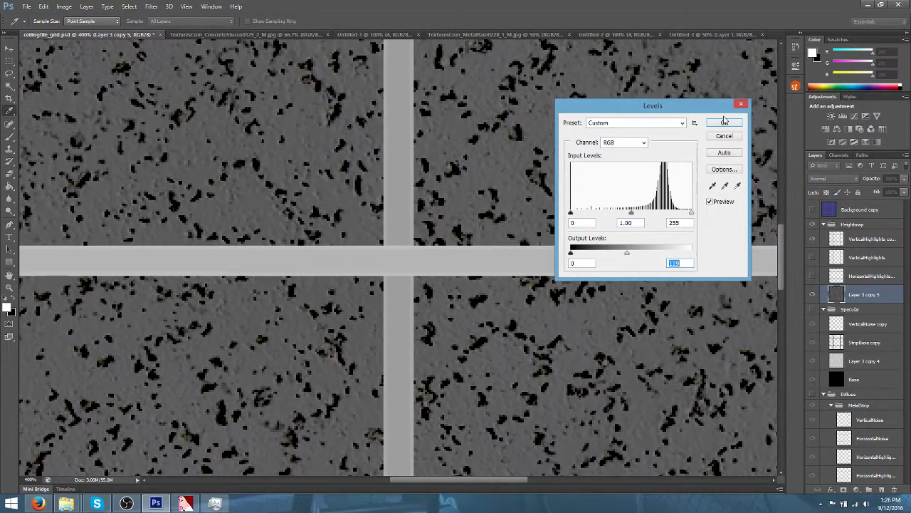
pyautogui.click(725, 121)
pyautogui.hotkey('ctrl', '-')
pyautogui.hotkey('ctrl', '-')
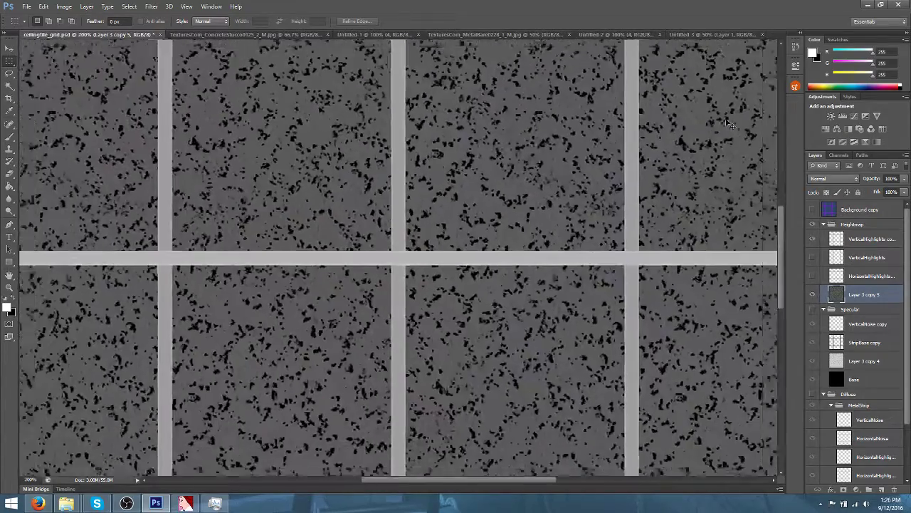
# Examine how the darkened stucco tiles contrast with the metal strips, across the whole texture and close up at a strip crossing
pyautogui.hotkey('ctrl', '-')
pyautogui.hotkey('ctrl', '-')
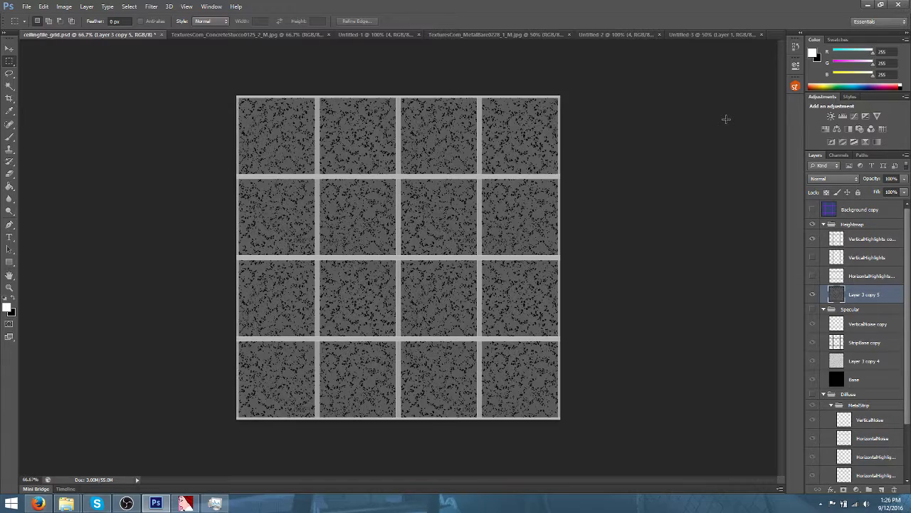
pyautogui.hotkey('ctrl', '+')
pyautogui.hotkey('ctrl', '+')
pyautogui.hotkey('ctrl', '+')
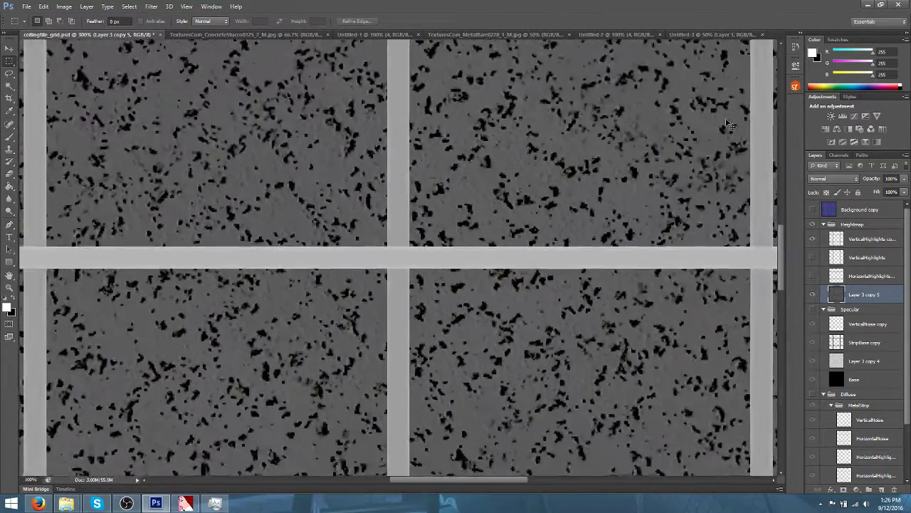
pyautogui.hotkey('ctrl', '-')
pyautogui.hotkey('ctrl', '-')
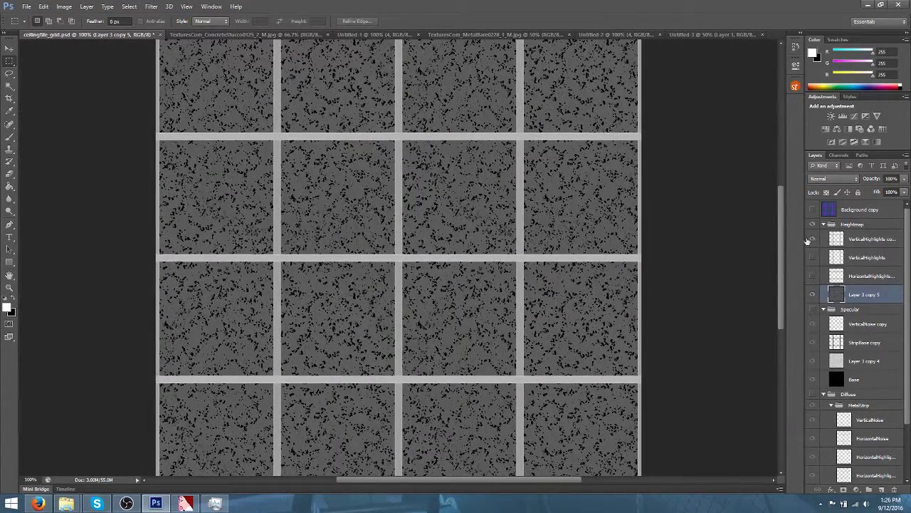
# Duplicate the combined strip layer and Layer 3 copy 5, merge the duplicates, and move the merged layer above the Heightmap group
pyautogui.keyDown('shift'); pyautogui.click(875, 246); pyautogui.keyUp('shift')
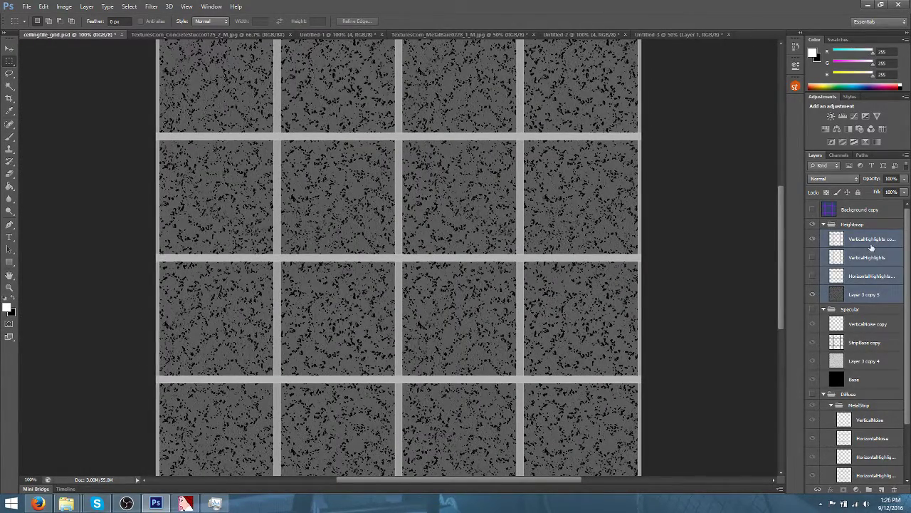
pyautogui.click(873, 248)
pyautogui.keyDown('ctrl'); pyautogui.click(873, 298); pyautogui.keyUp('ctrl')
pyautogui.rightClick(864, 242)
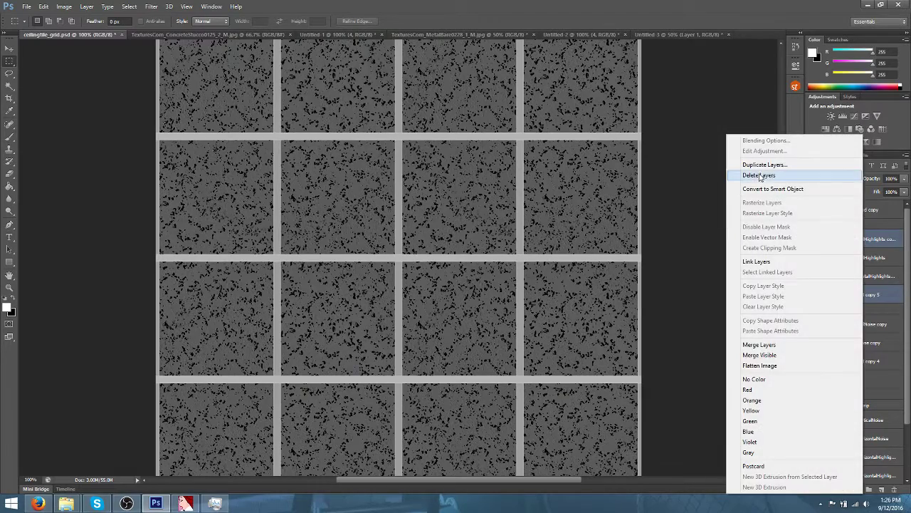
pyautogui.click(772, 167)
pyautogui.press('Return')
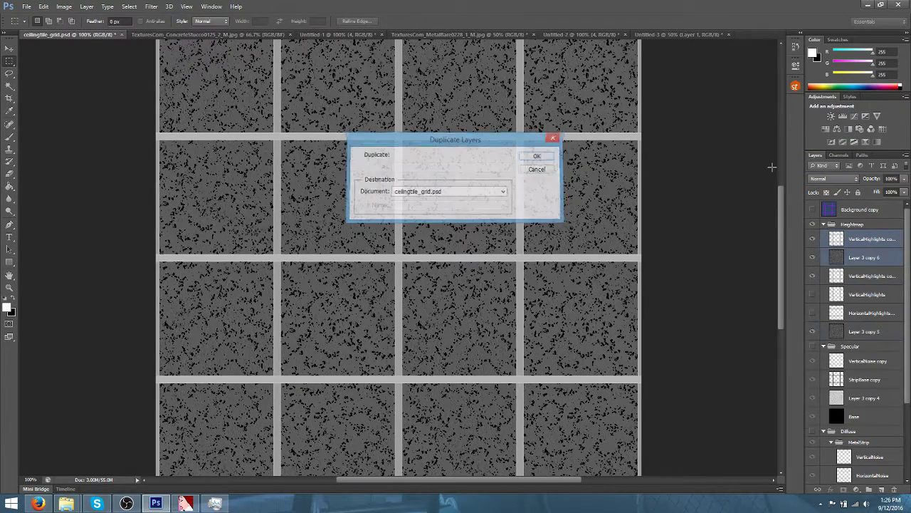
pyautogui.rightClick(864, 242)
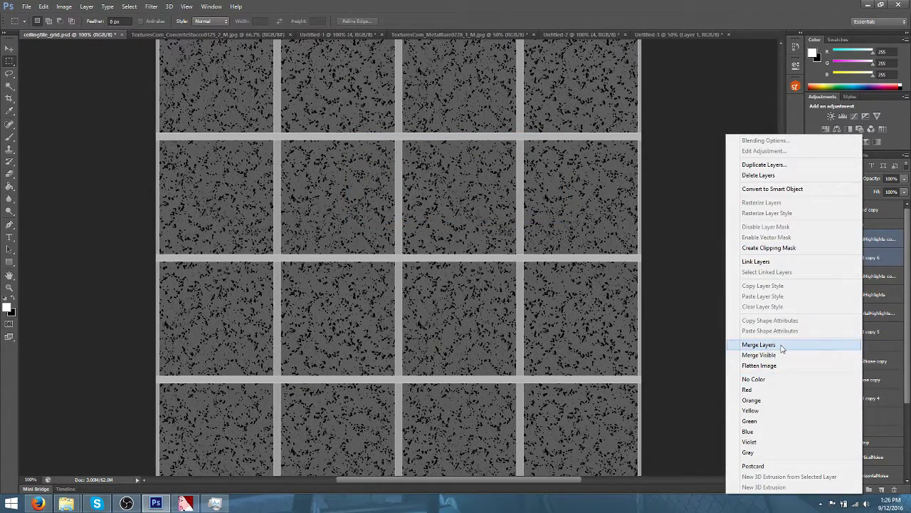
pyautogui.click(759, 343)
pyautogui.moveTo(870, 244); pyautogui.dragTo(861, 218)
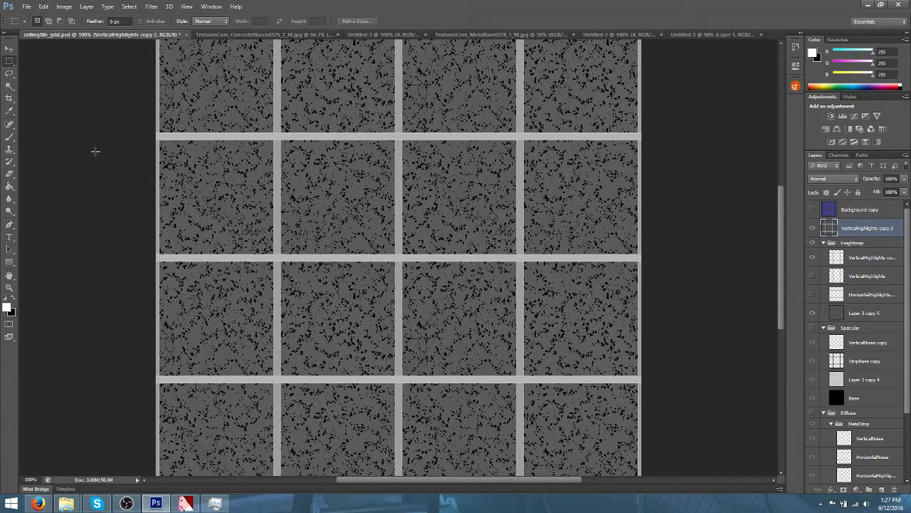
# Preview in 3D and apply the NVIDIA Normal Map Filter to the merged layer with 3 x 3 filter, scale 2, Max (R,G,B) and unchanged alpha
pyautogui.click(151, 7)
pyautogui.click(275, 197)
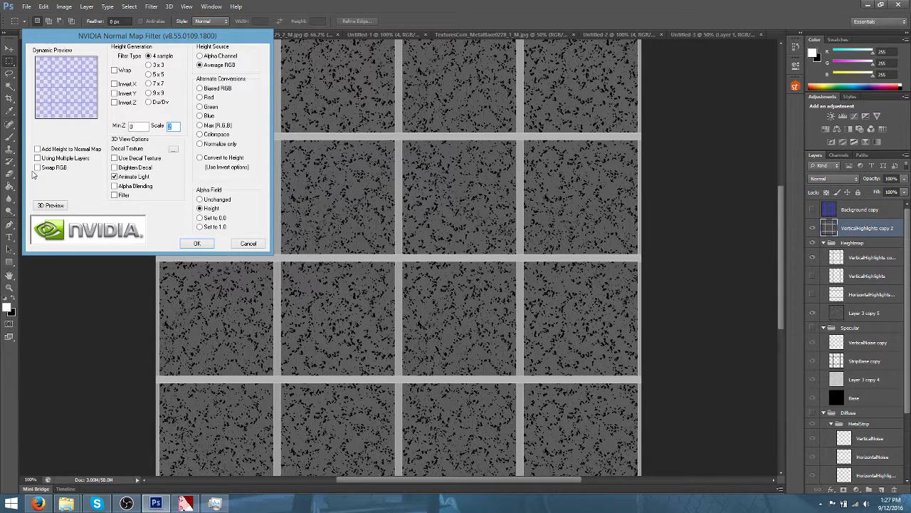
pyautogui.click(216, 200)
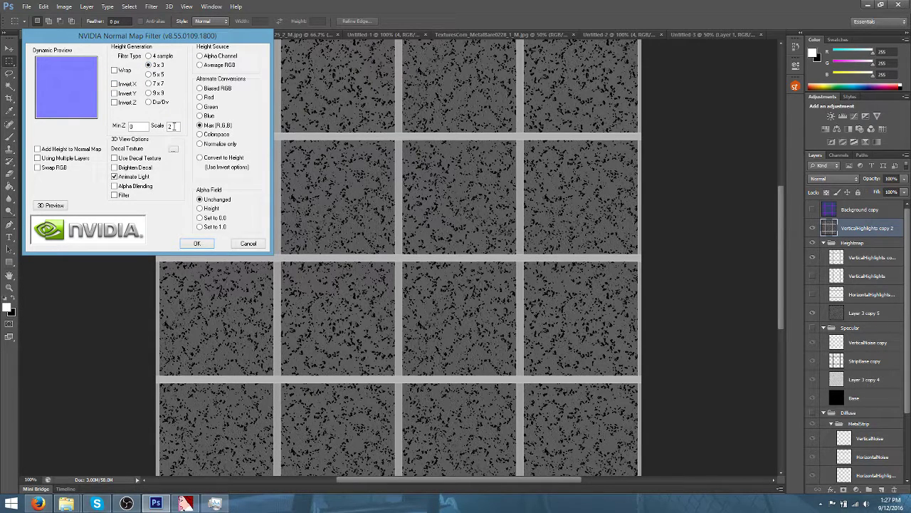
pyautogui.click(52, 206)
pyautogui.moveTo(278, 230)
pyautogui.mouseDown()
pyautogui.moveTo(246, 143)
pyautogui.moveTo(254, 266)
pyautogui.moveTo(261, 220)
pyautogui.moveTo(257, 200)
pyautogui.moveTo(246, 198)
pyautogui.moveTo(259, 199)
pyautogui.moveTo(278, 234)
pyautogui.mouseUp()
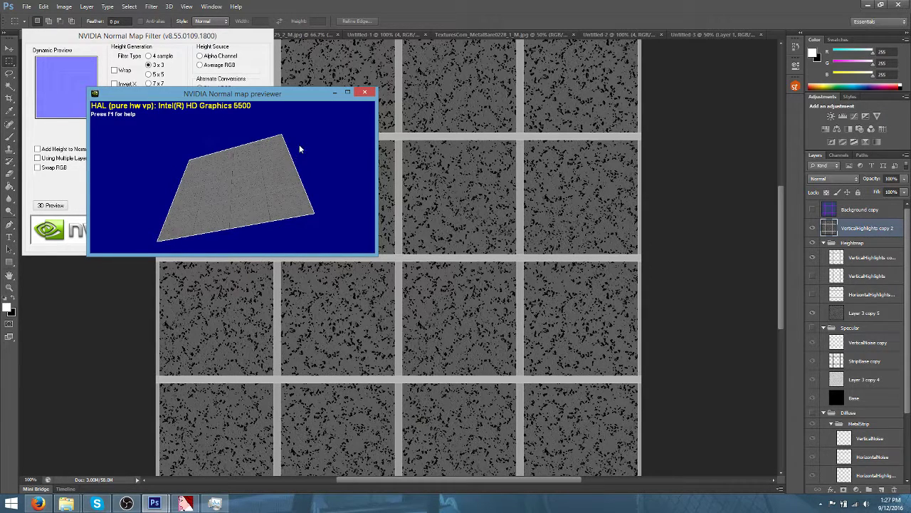
pyautogui.click(365, 92)
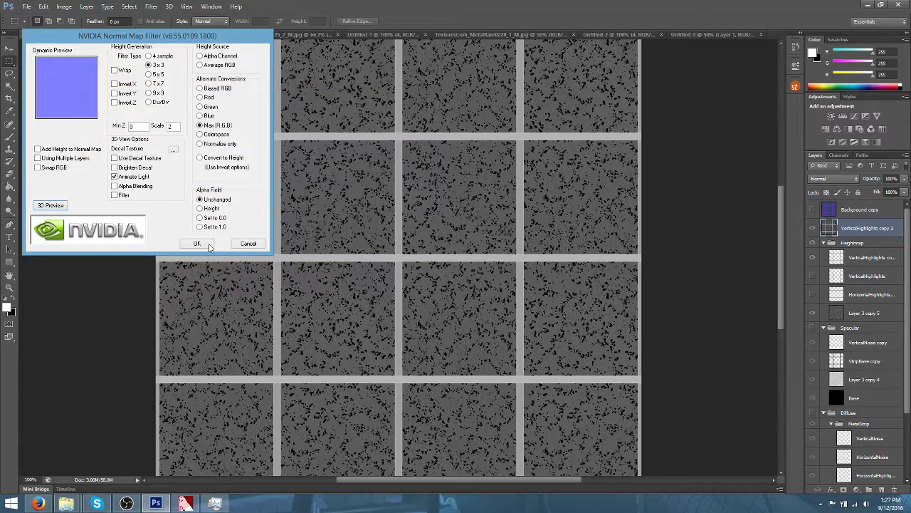
pyautogui.click(199, 244)
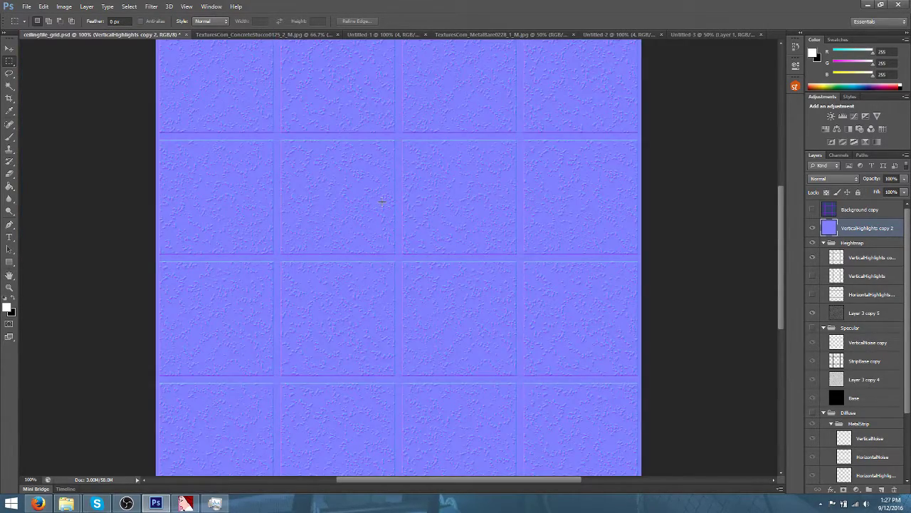
# Examine the generated normal map's strip edges, strip crossing and stucco relief, both close up and across the whole texture
pyautogui.hotkey('ctrl', '+')
pyautogui.hotkey('ctrl', '+')
pyautogui.hotkey('ctrl', '+')
pyautogui.hotkey('ctrl', '+')
pyautogui.hotkey('ctrl', '+')
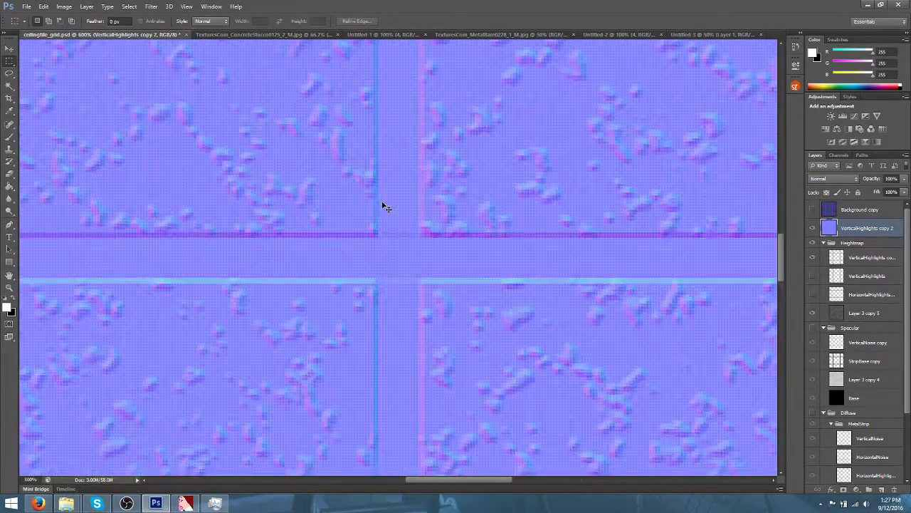
pyautogui.hotkey('ctrl', '-')
pyautogui.hotkey('ctrl', '-')
pyautogui.hotkey('ctrl', '-')
pyautogui.hotkey('ctrl', '-')
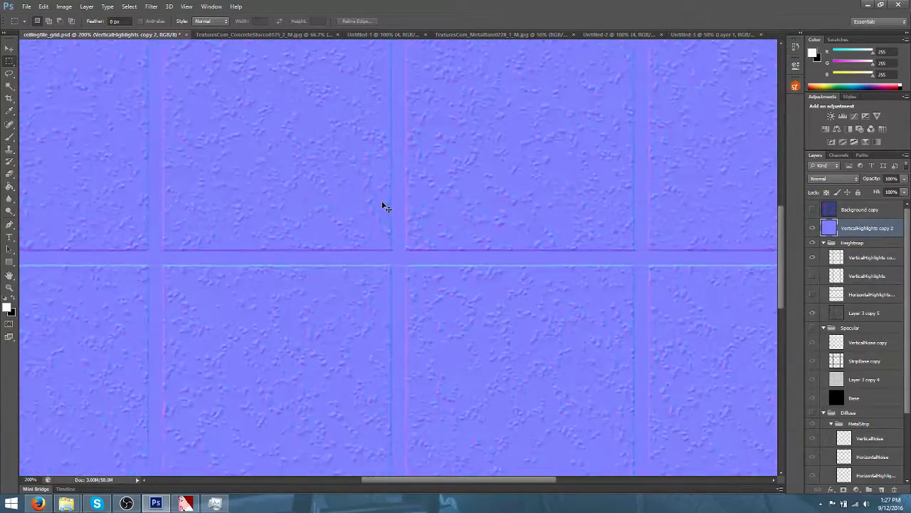
pyautogui.hotkey('ctrl', '-')
pyautogui.hotkey('ctrl', '-')
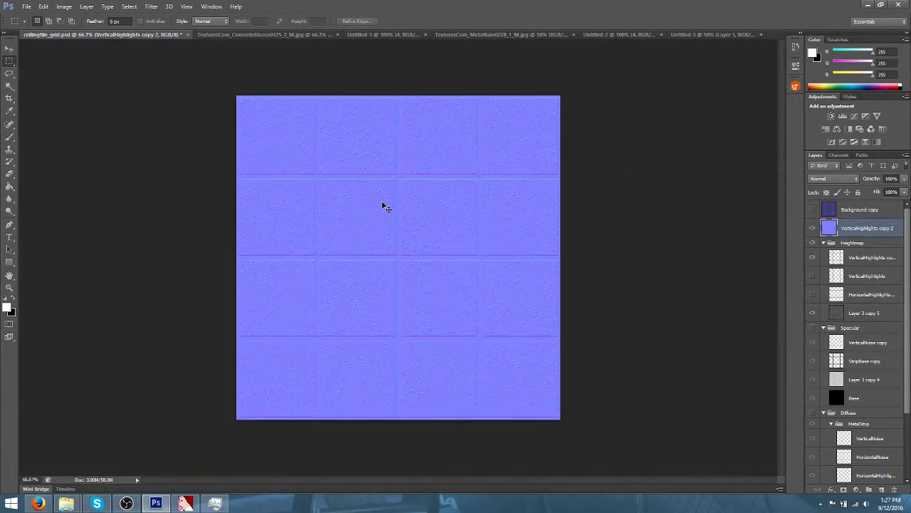
pyautogui.hotkey('ctrl', '+')
pyautogui.hotkey('ctrl', '+')
pyautogui.hotkey('ctrl', '+')
pyautogui.hotkey('ctrl', '+')
pyautogui.hotkey('ctrl', '+')
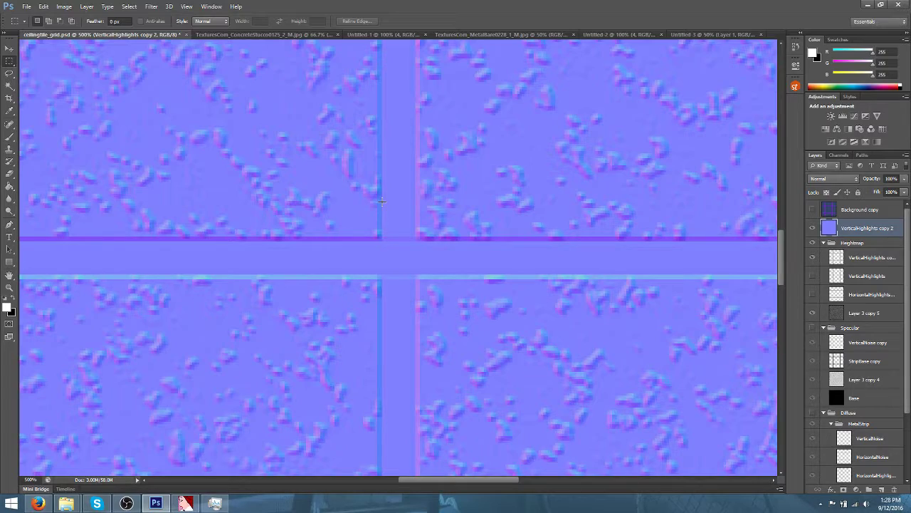
pyautogui.hotkey('ctrl', '-')
pyautogui.hotkey('ctrl', '-')
pyautogui.hotkey('ctrl', '-')
pyautogui.hotkey('ctrl', '-')
pyautogui.hotkey('ctrl', '-')
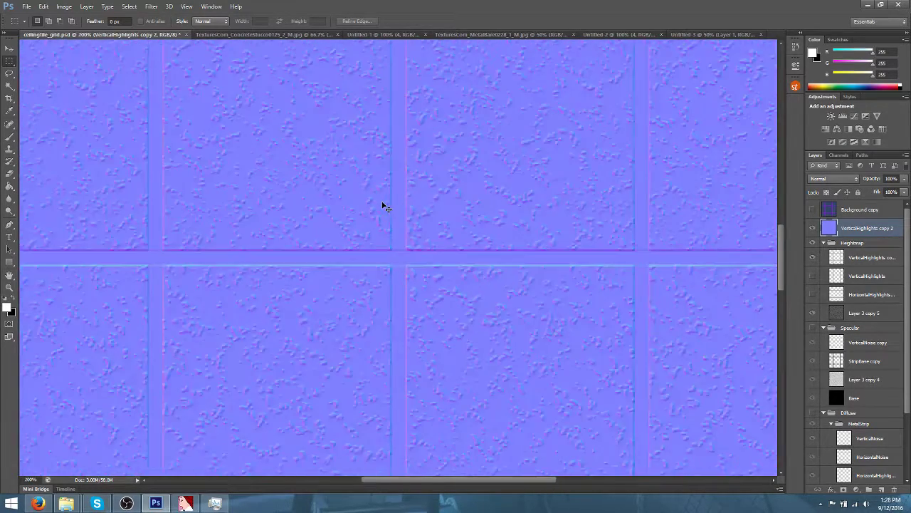
pyautogui.hotkey('ctrl', '+')
pyautogui.hotkey('ctrl', '-')
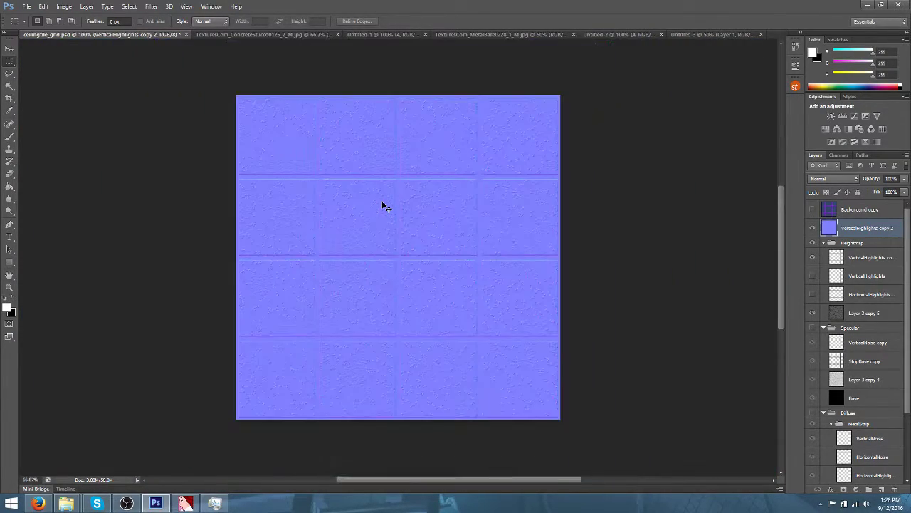
pyautogui.hotkey('ctrl', '+')
pyautogui.hotkey('ctrl', '+')
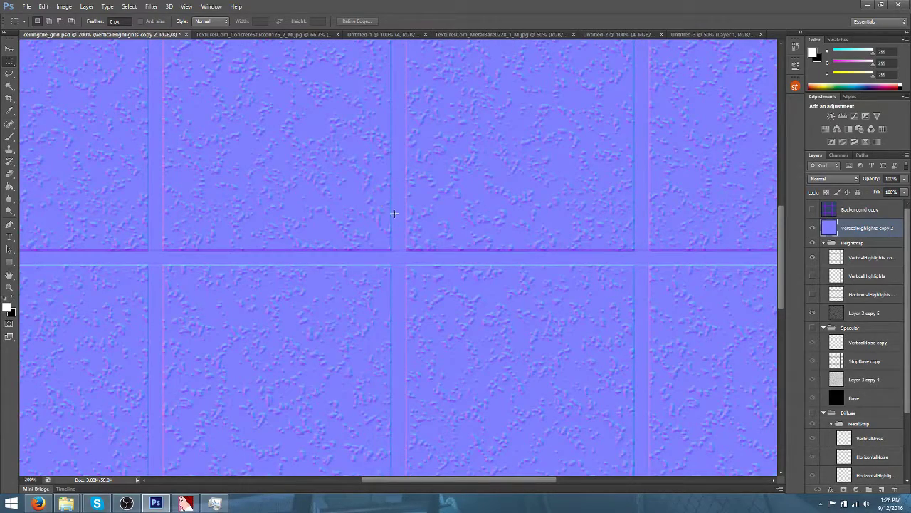
# Delete the test normal map layer above the Heightmap group
pyautogui.moveTo(442, 479); pyautogui.dragTo(361, 480)
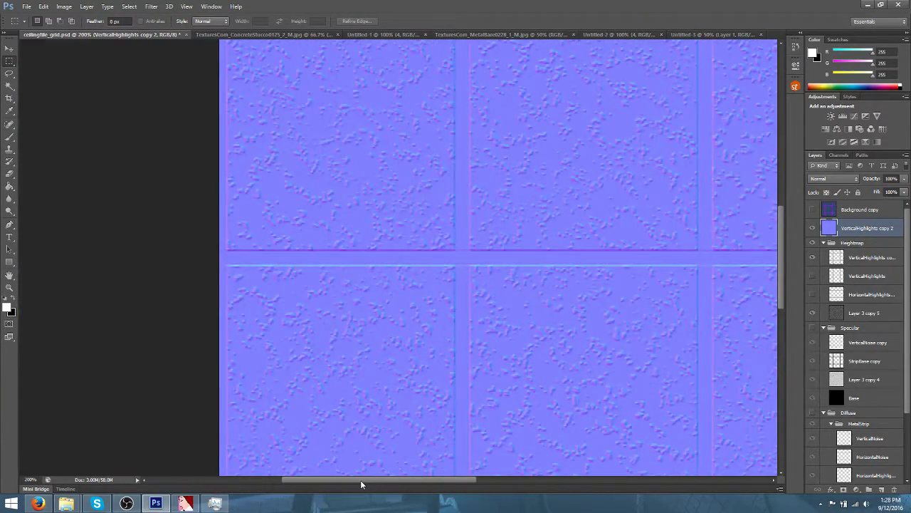
pyautogui.hotkey('ctrl', '+')
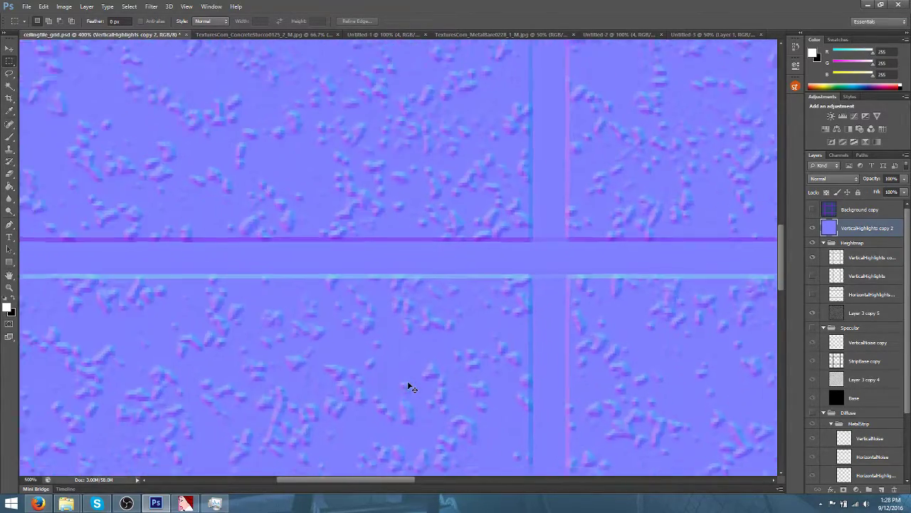
pyautogui.hotkey('ctrl', '-')
pyautogui.hotkey('ctrl', '-')
pyautogui.hotkey('ctrl', '-')
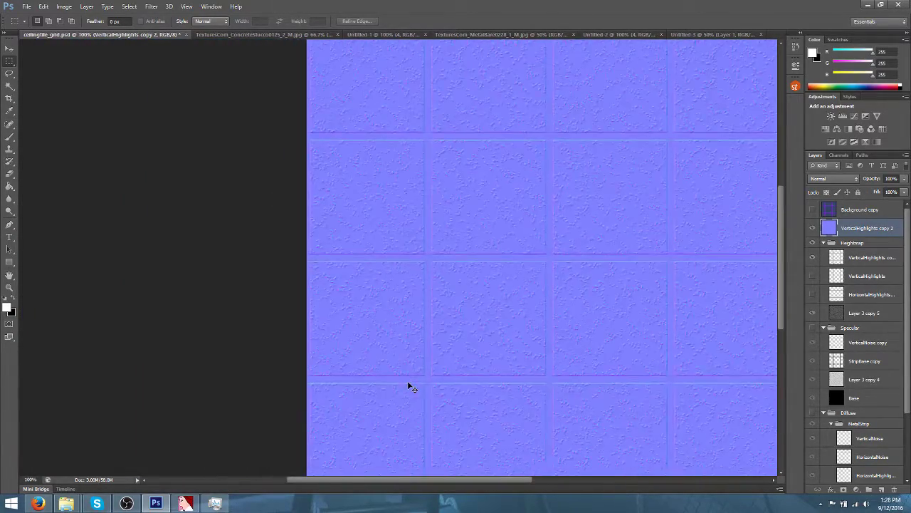
pyautogui.hotkey('ctrl', '+')
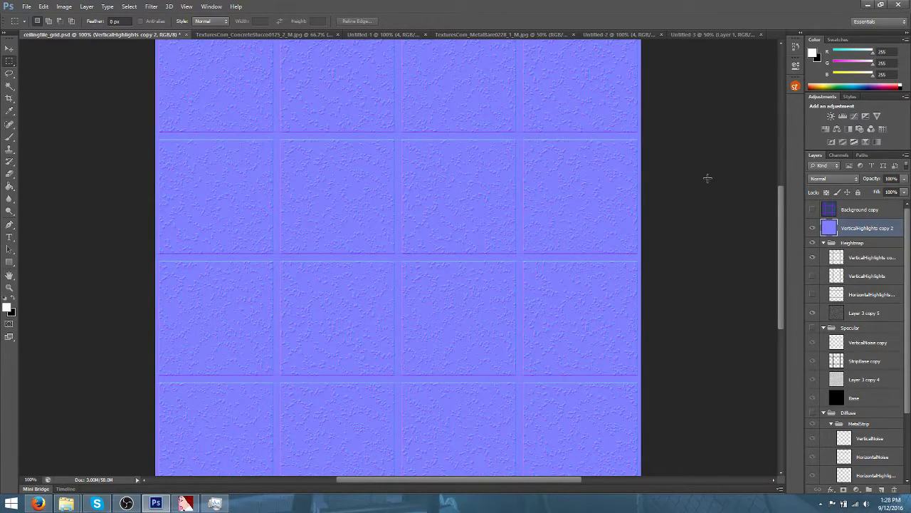
pyautogui.press('Delete')
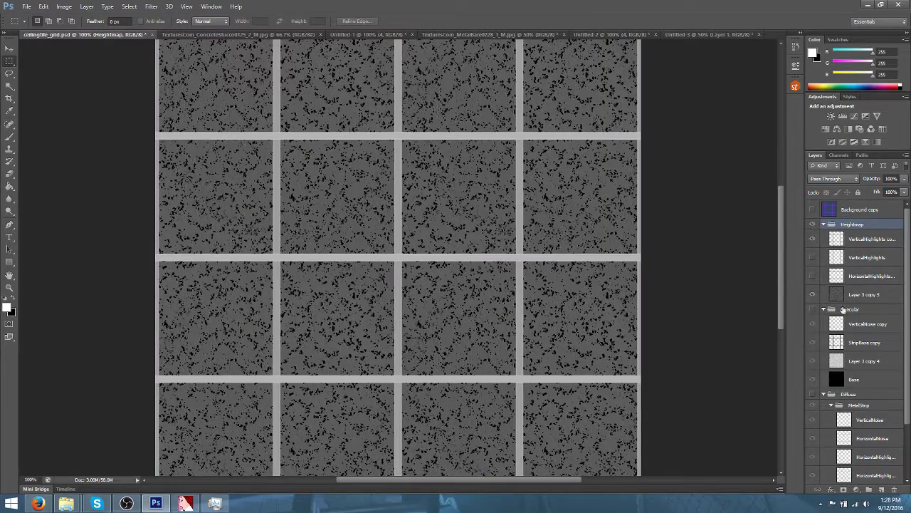
# Duplicate the VerticalNoise and HorizontalNoise layers from the MetalStrip group and move the copies to the top of the Heightmap group
pyautogui.click(865, 325)
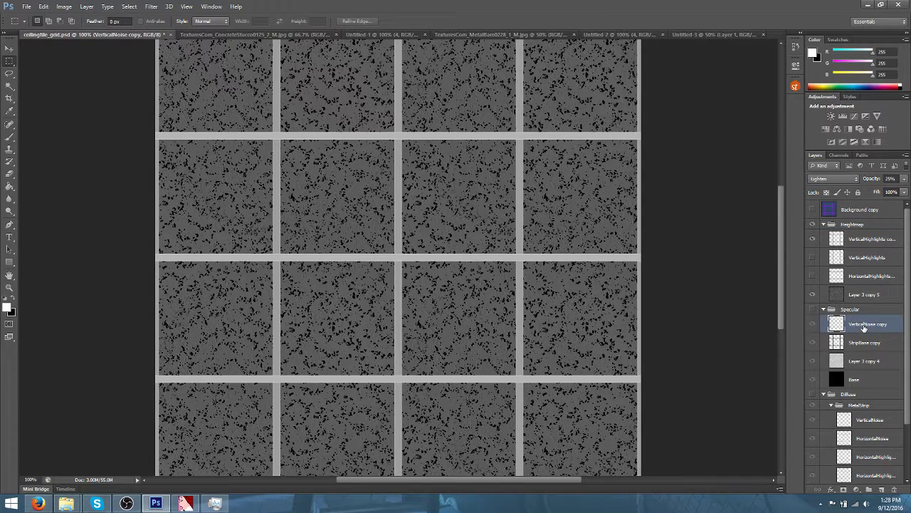
pyautogui.click(869, 419)
pyautogui.keyDown('shift'); pyautogui.click(870, 438); pyautogui.keyUp('shift')
pyautogui.rightClick(870, 438)
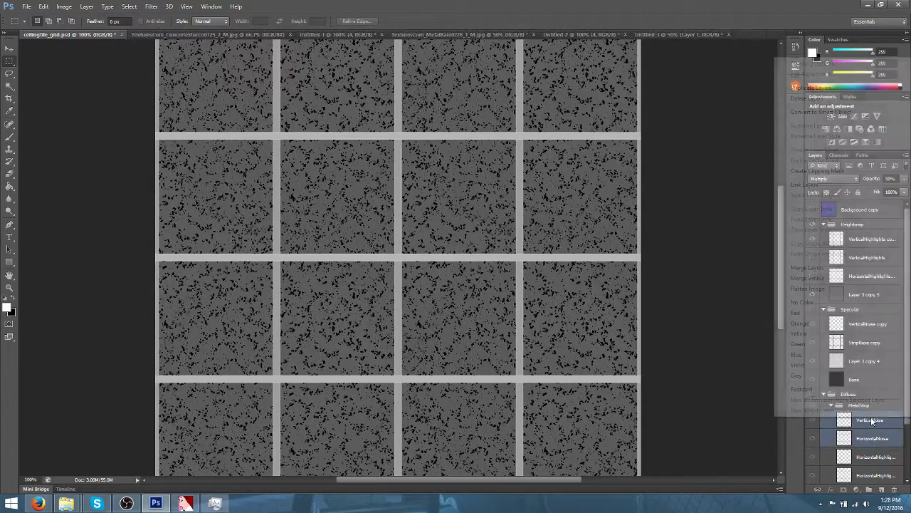
pyautogui.click(812, 87)
pyautogui.press('Return')
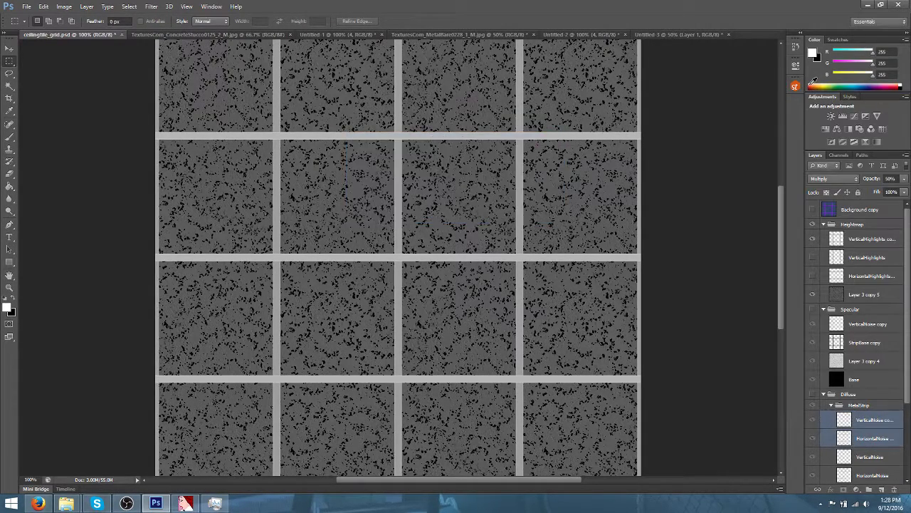
pyautogui.moveTo(873, 422); pyautogui.dragTo(868, 231)
# Merge the two noise layer copies in the Heightmap group into one layer
pyautogui.hotkey('ctrl', '+')
pyautogui.hotkey('ctrl', '+')
pyautogui.hotkey('ctrl', '+')
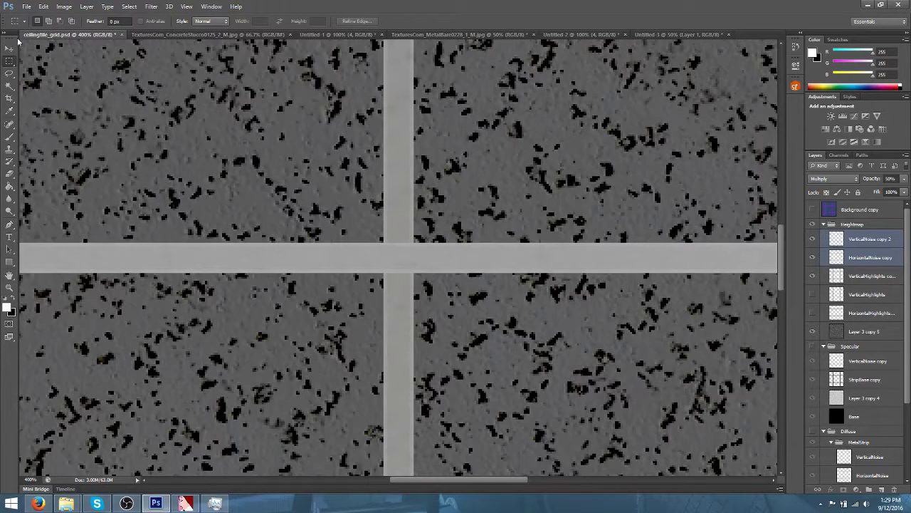
pyautogui.rightClick(873, 244)
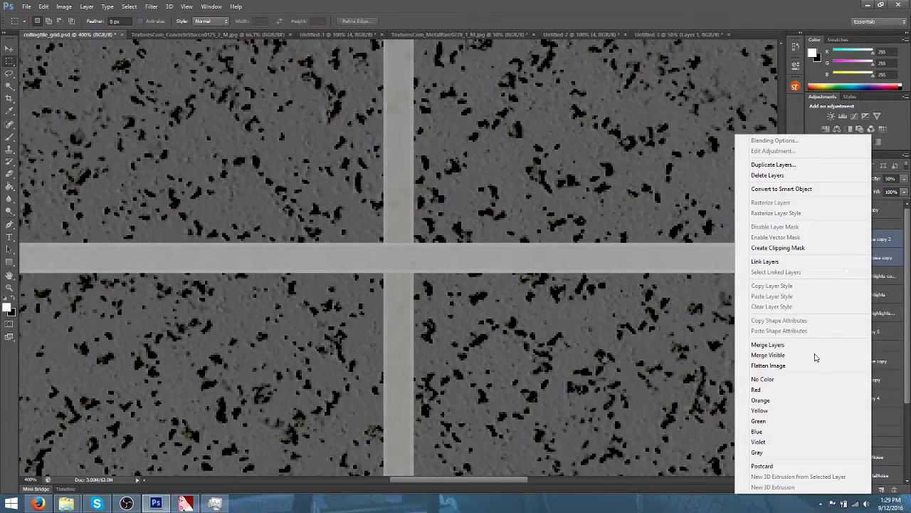
pyautogui.click(756, 342)
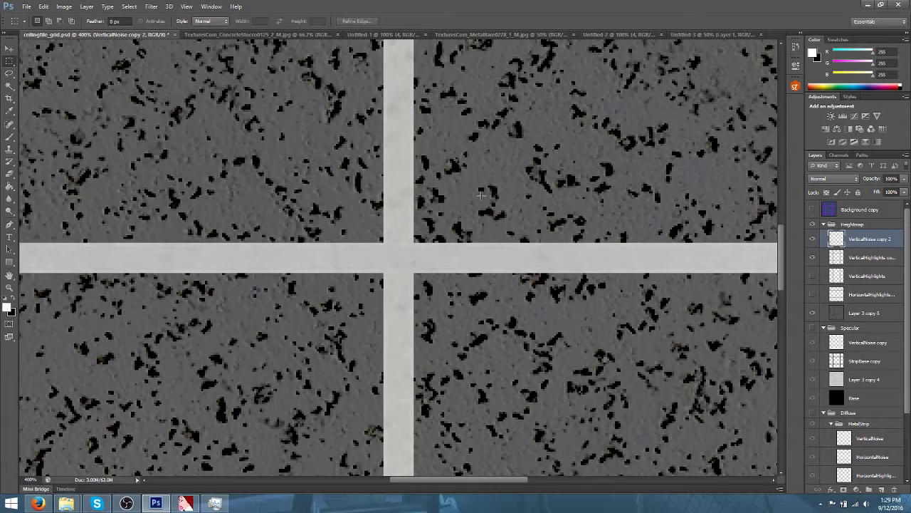
# Apply Levels to the merged noise layer with input black 50, midtone 1.15 and input white 255
pyautogui.click(64, 7)
pyautogui.moveTo(129, 29)
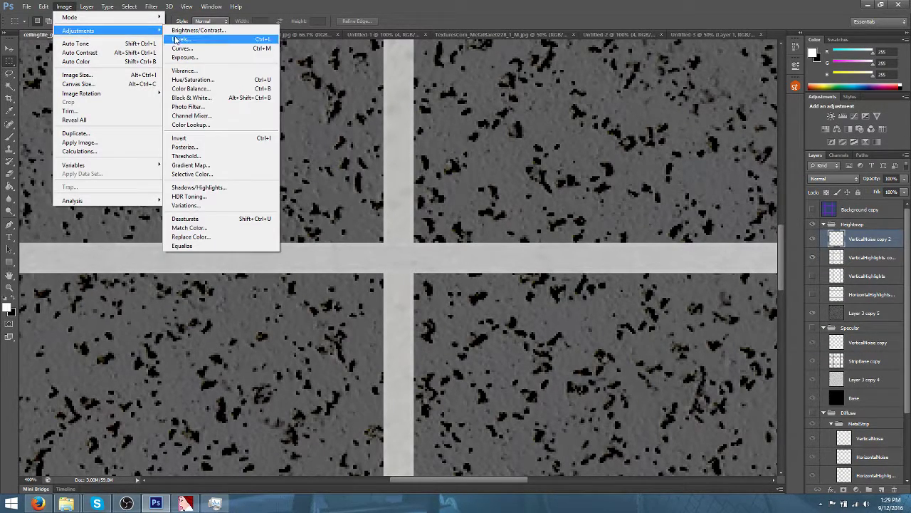
pyautogui.click(182, 40)
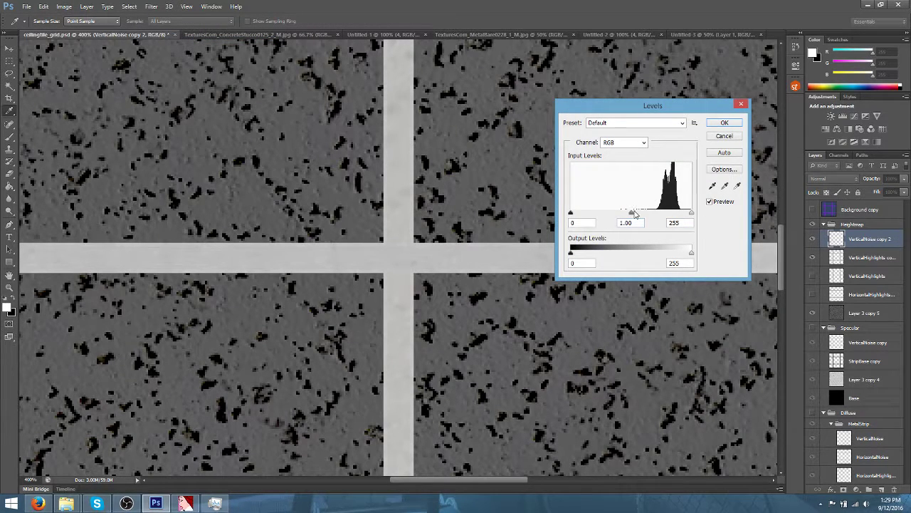
pyautogui.moveTo(632, 212)
pyautogui.mouseDown()
pyautogui.moveTo(675, 214)
pyautogui.moveTo(590, 214)
pyautogui.moveTo(625, 213)
pyautogui.mouseUp()
pyautogui.moveTo(692, 213)
pyautogui.mouseDown()
pyautogui.moveTo(671, 215)
pyautogui.moveTo(703, 218)
pyautogui.mouseUp()
pyautogui.press('Tab')
pyautogui.moveTo(571, 216); pyautogui.dragTo(596, 215)
pyautogui.click(712, 127)
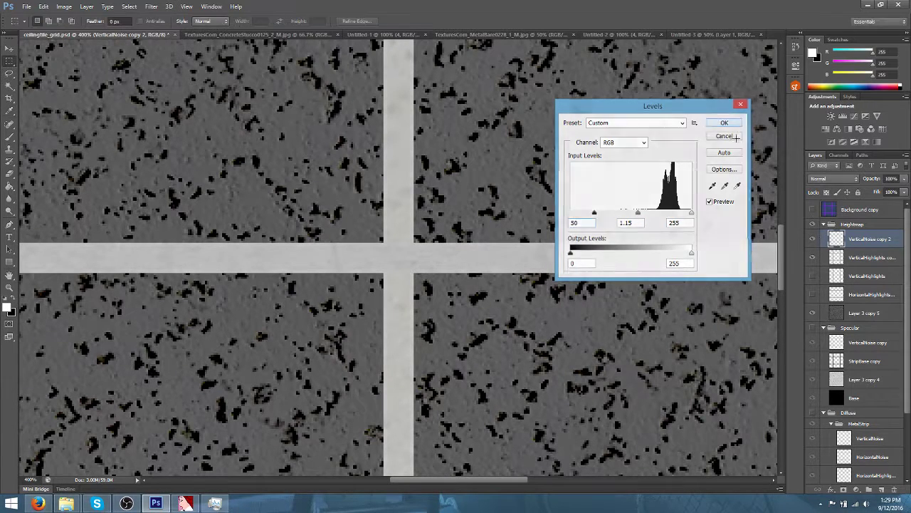
# Lower the opacity of the merged noise layer at the top of the Heightmap group to 25%
pyautogui.click(904, 190)
pyautogui.moveTo(906, 192); pyautogui.dragTo(869, 197)
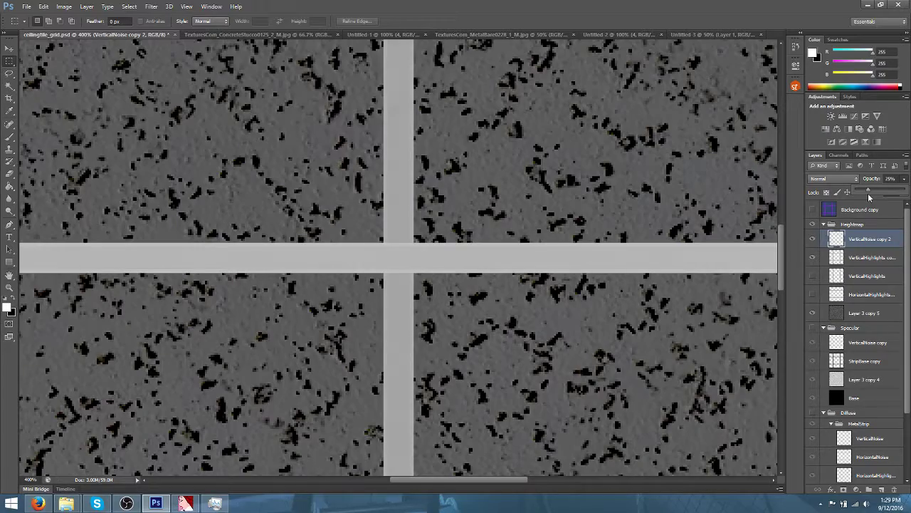
pyautogui.hotkey('ctrl', '+')
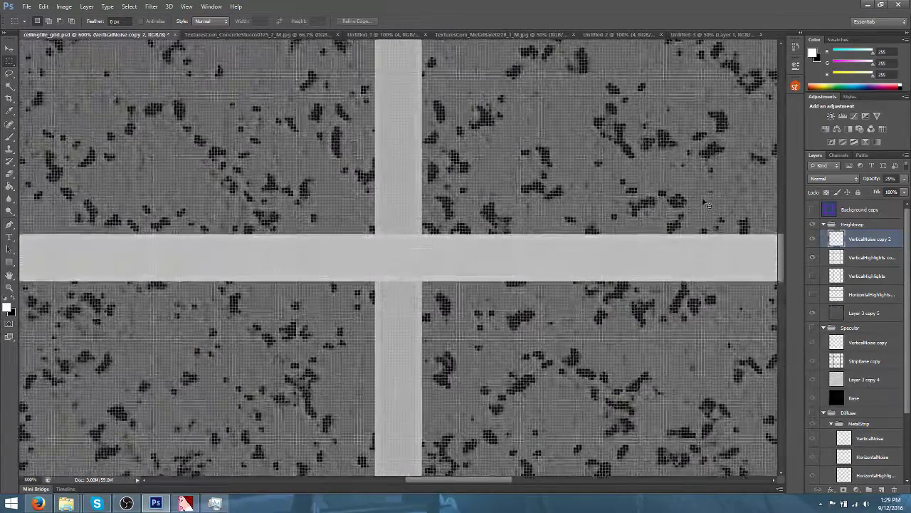
pyautogui.hotkey('ctrl', '-')
pyautogui.hotkey('ctrl', '-')
pyautogui.hotkey('ctrl', '-')
pyautogui.hotkey('ctrl', '-')
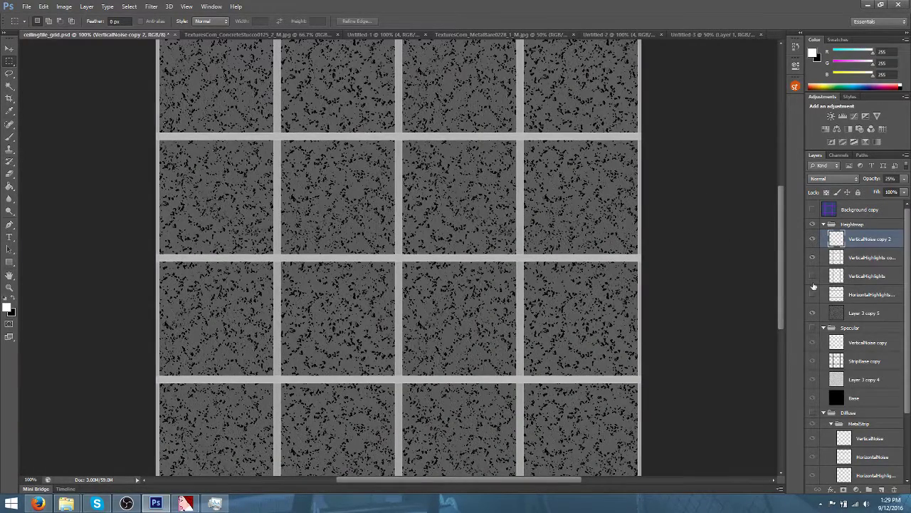
# Duplicate the three visible Heightmap layers: VerticalNoise copy 2, the VerticalHighlights copy and Layer 3 copy 5
pyautogui.keyDown('ctrl'); pyautogui.click(869, 258); pyautogui.keyUp('ctrl')
pyautogui.keyDown('ctrl'); pyautogui.click(865, 313); pyautogui.keyUp('ctrl')
pyautogui.rightClick(858, 247)
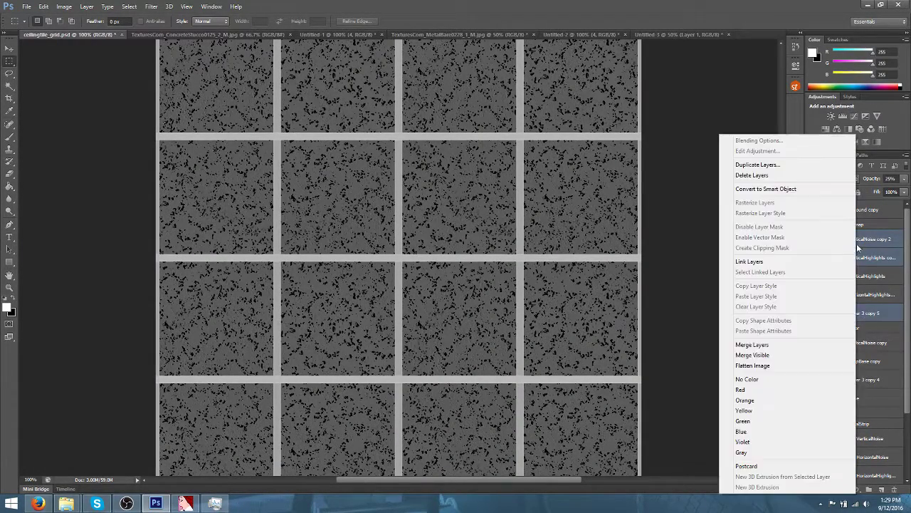
pyautogui.click(758, 165)
pyautogui.press('Return')
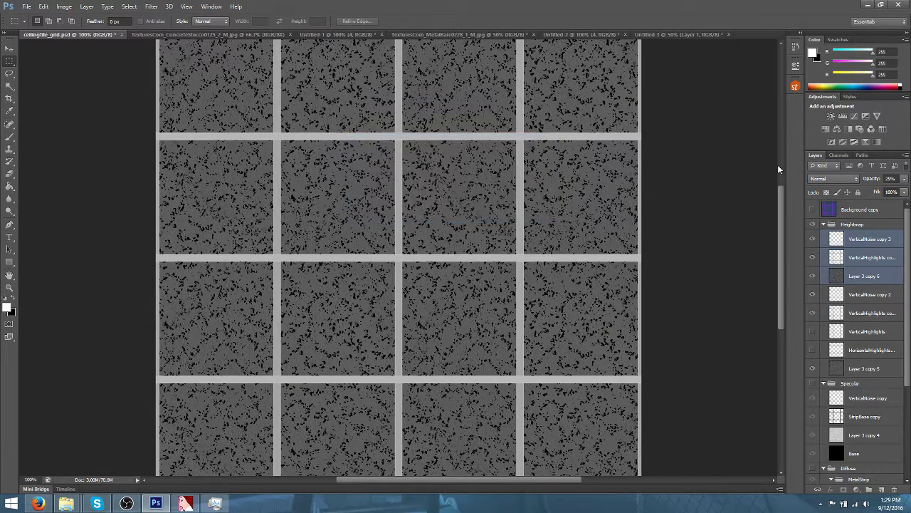
# Merge the three duplicated layers into one and move it out above the Heightmap group
pyautogui.rightClick(866, 262)
pyautogui.click(748, 346)
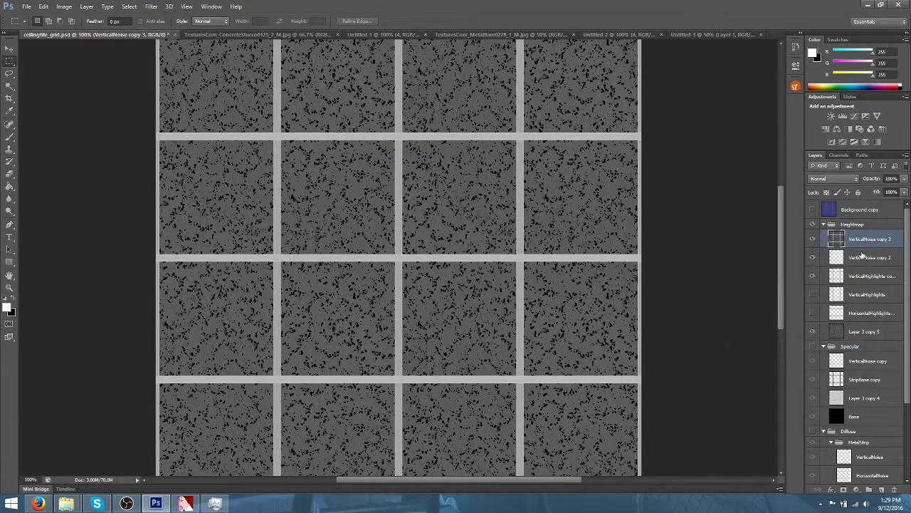
pyautogui.moveTo(864, 240); pyautogui.dragTo(862, 222)
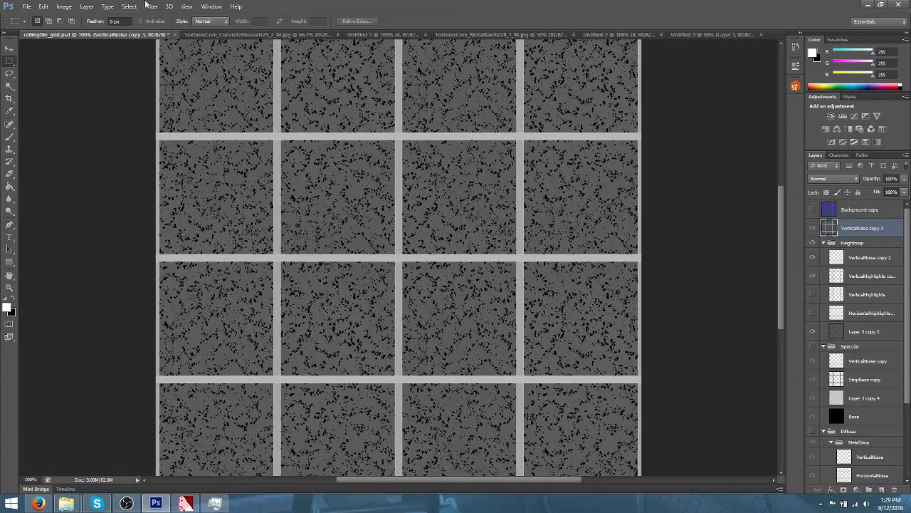
# Convert the merged heightmap layer into a normal map with the NVIDIA NormalMapFilter
pyautogui.click(151, 6)
pyautogui.click(295, 196)
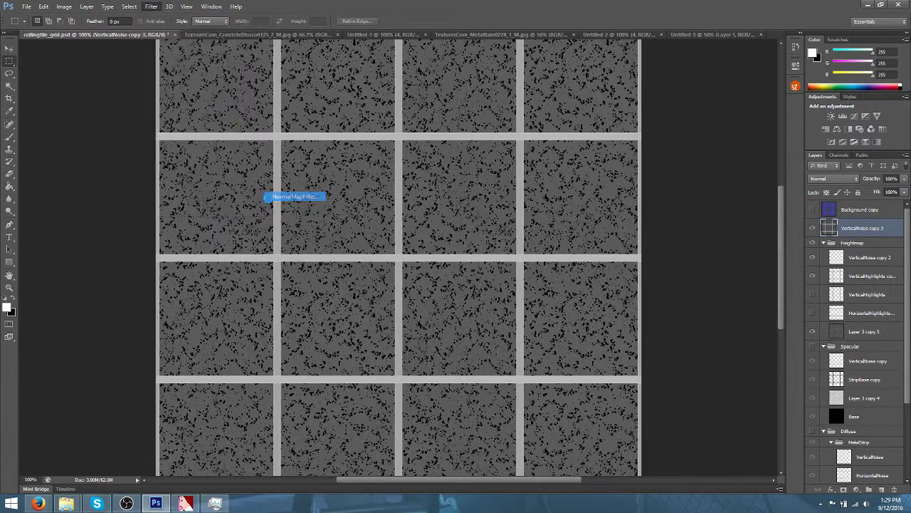
pyautogui.click(190, 243)
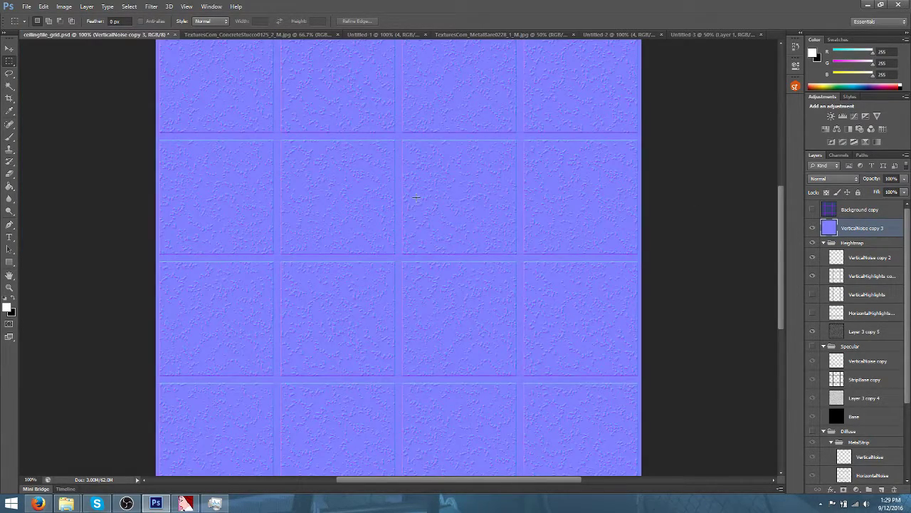
# Examine the generated normal map up close and as a whole, checking the strip edges, strip noise and tile pits
pyautogui.hotkey('ctrl', '+')
pyautogui.hotkey('ctrl', '+')
pyautogui.hotkey('ctrl', '+')
pyautogui.hotkey('ctrl', '+')
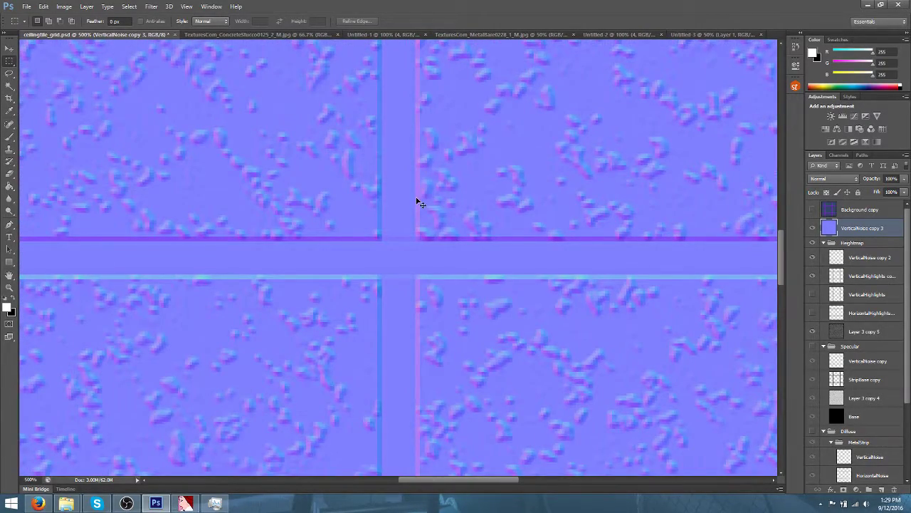
pyautogui.hotkey('ctrl', '-')
pyautogui.hotkey('ctrl', '-')
pyautogui.hotkey('ctrl', '-')
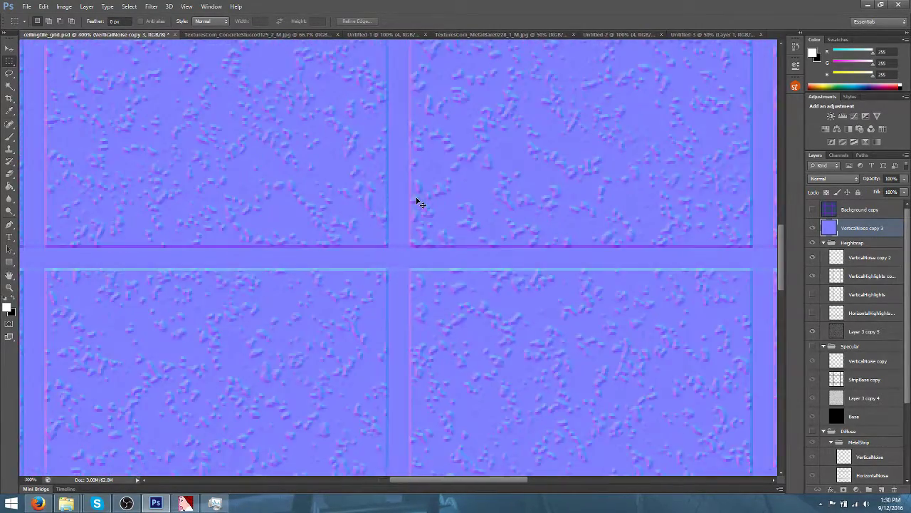
pyautogui.hotkey('ctrl', '-')
pyautogui.hotkey('ctrl', '-')
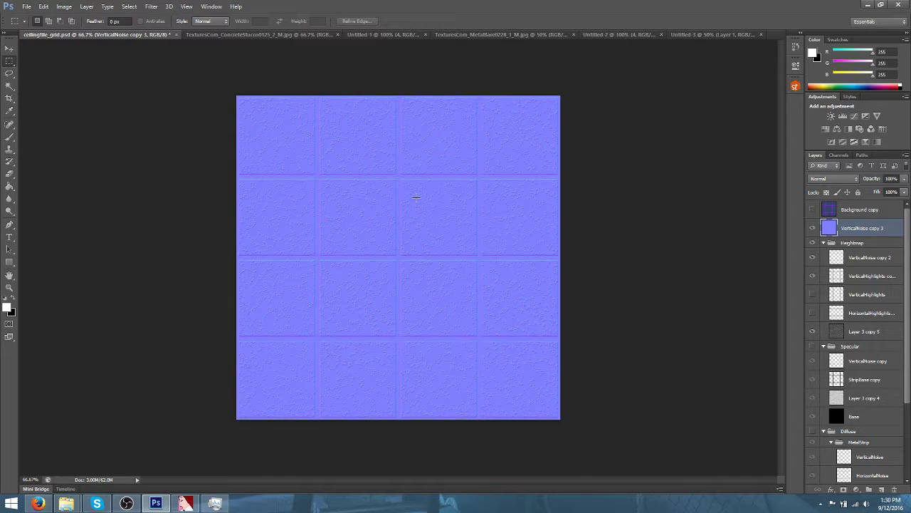
pyautogui.hotkey('ctrl', '+')
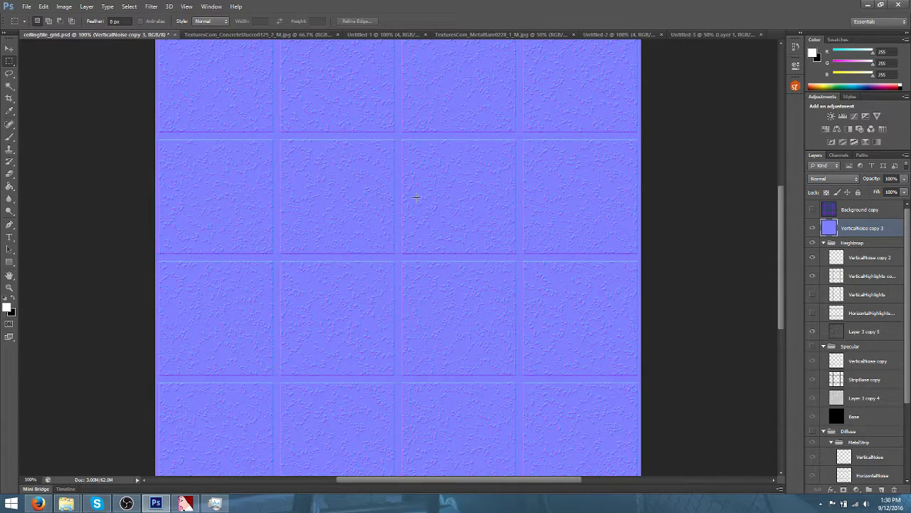
pyautogui.hotkey('ctrl', '+')
pyautogui.hotkey('ctrl', '+')
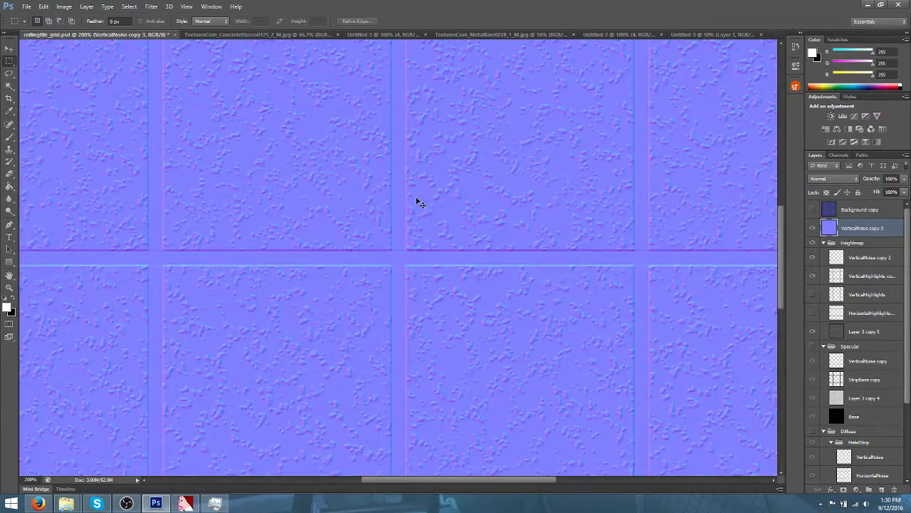
pyautogui.hotkey('ctrl', '-')
pyautogui.hotkey('ctrl', '-')
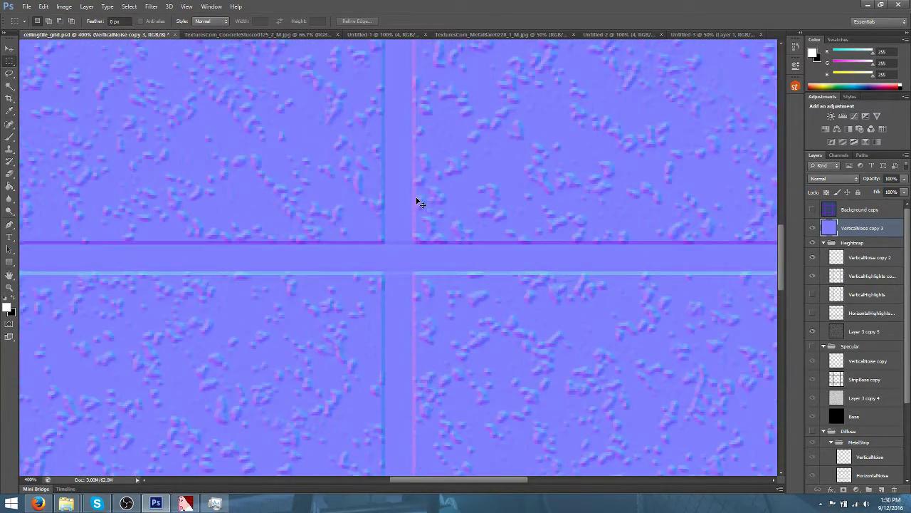
pyautogui.hotkey('ctrl', '-')
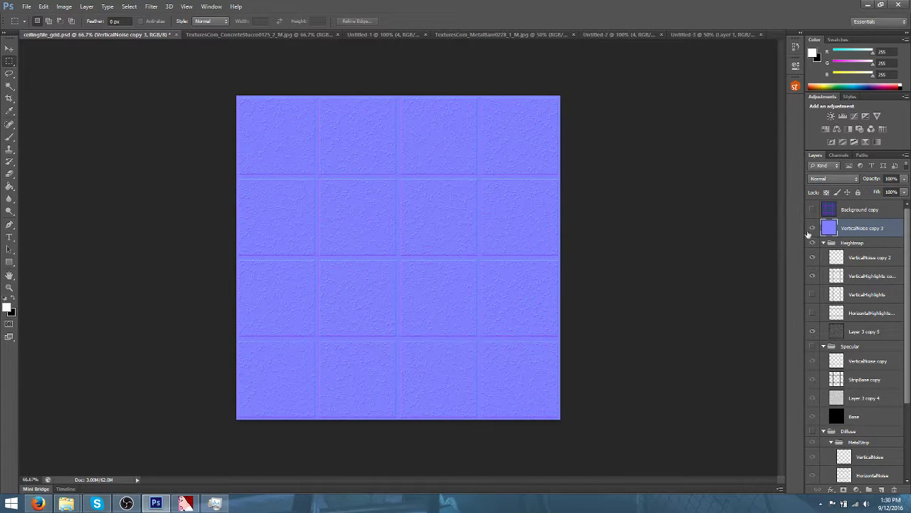
# Rename the generated normal map layer as Normal Map
pyautogui.doubleClick(856, 227)
pyautogui.write('Normal Map')
pyautogui.press('Return')
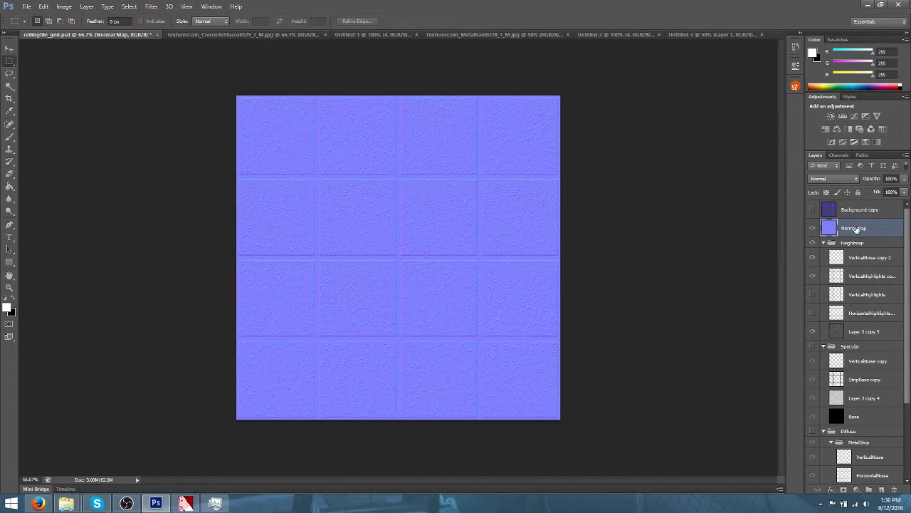
# Hide the Normal Map layer and Heightmap group, check the Specular group, and leave only the Diffuse group visible
pyautogui.click(813, 228)
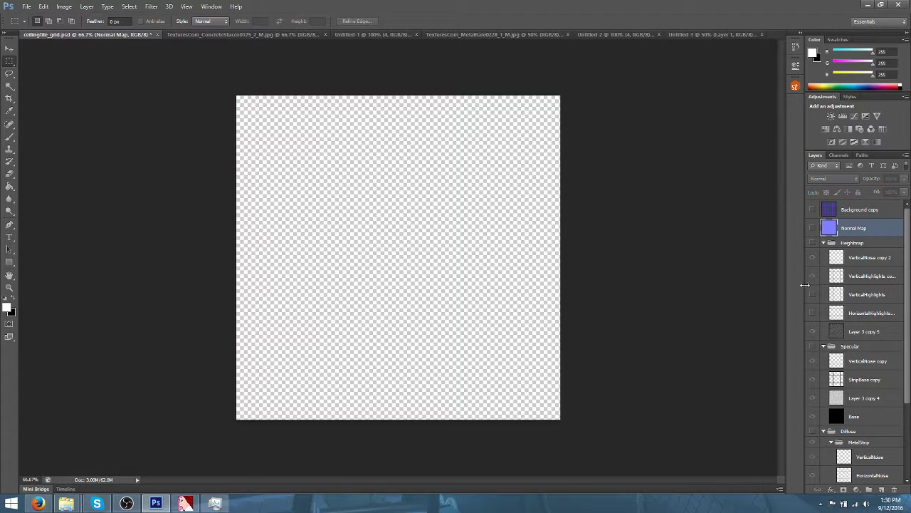
pyautogui.click(812, 346)
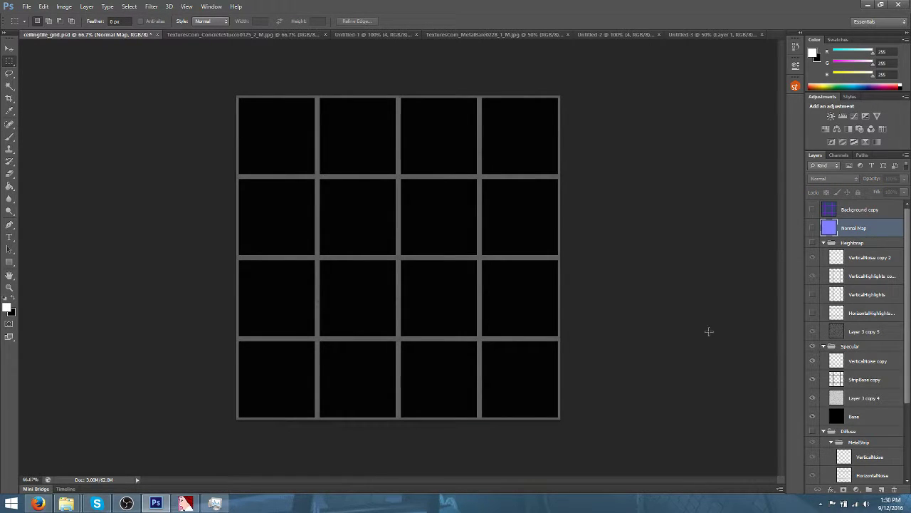
pyautogui.hotkey('ctrl', '+')
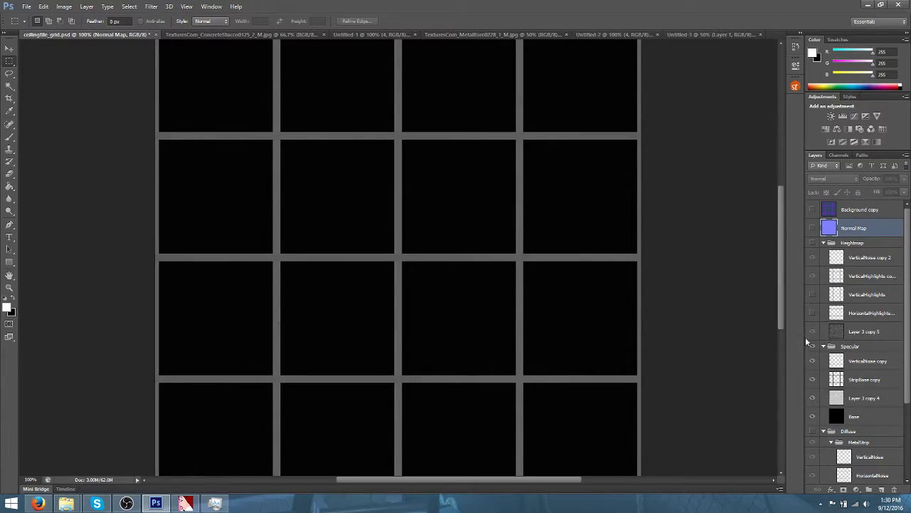
pyautogui.click(813, 347)
pyautogui.click(813, 431)
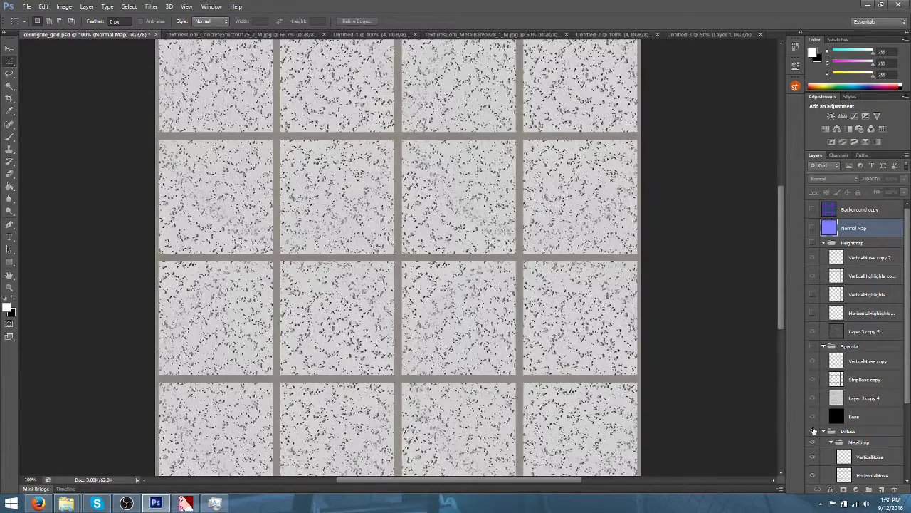
pyautogui.scroll(2, 504, 285)
pyautogui.hotkey('ctrl', '+')
pyautogui.hotkey('ctrl', '+')
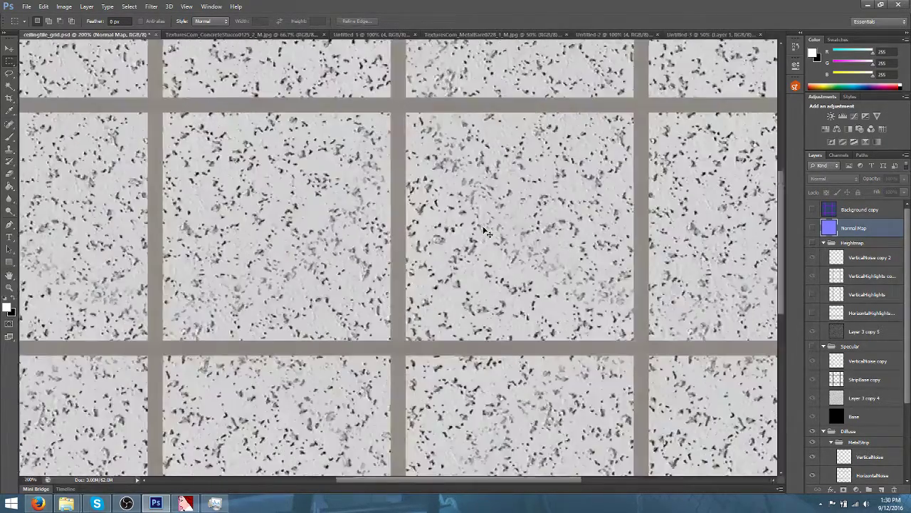
pyautogui.hotkey('ctrl', '-')
pyautogui.hotkey('ctrl', '-')
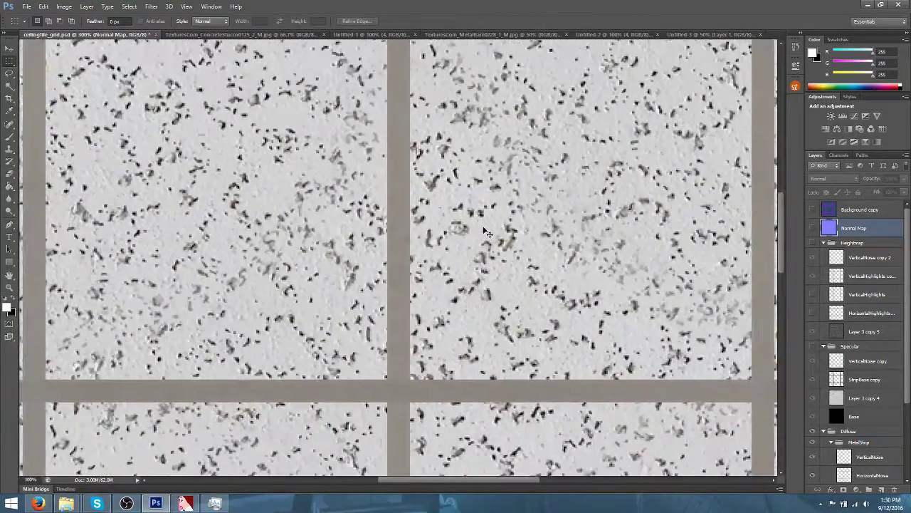
pyautogui.hotkey('ctrl', '-')
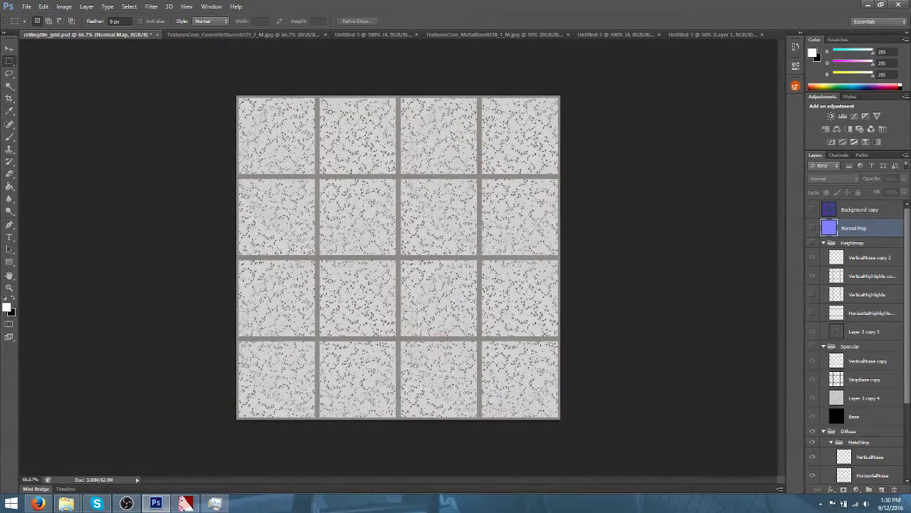
# Save the diffuse texture as a PNG copy in the TextureSample folder with Smallest / Slow compression, and hide the Diffuse group
pyautogui.click(26, 6)
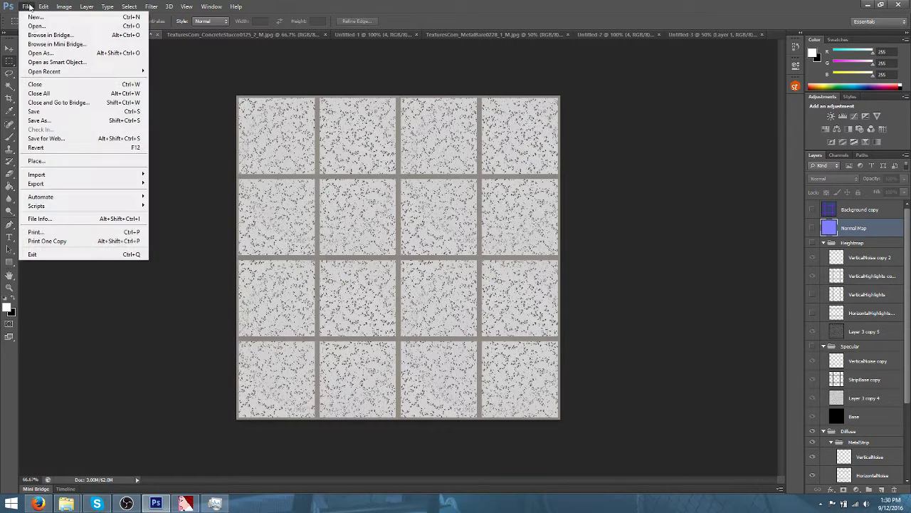
pyautogui.click(37, 120)
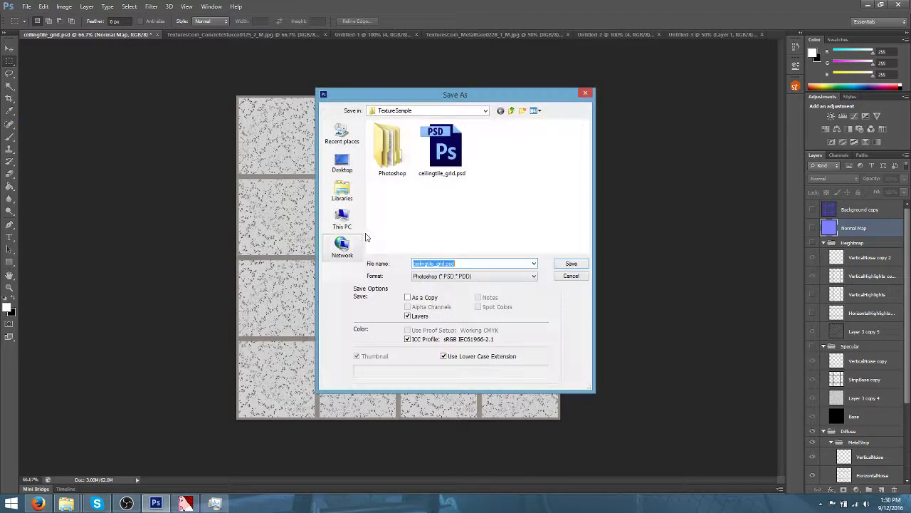
pyautogui.click(451, 276)
pyautogui.click(425, 402)
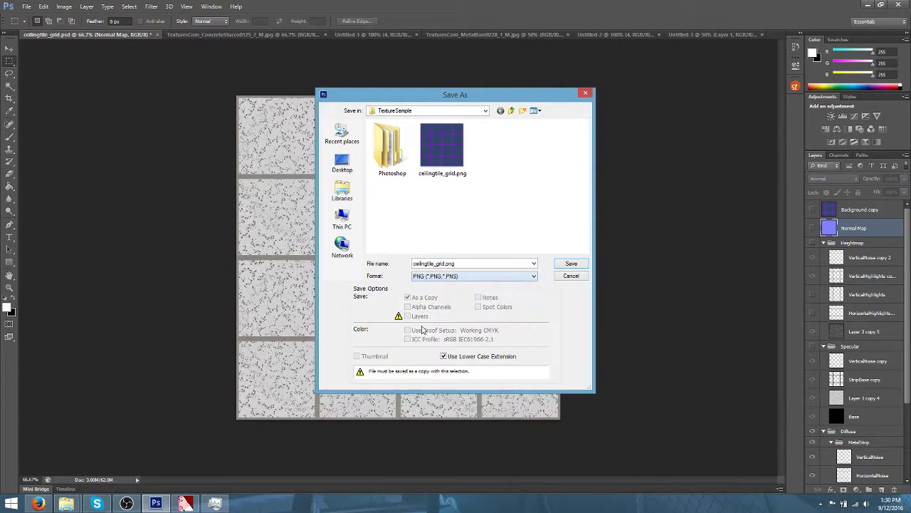
pyautogui.click(446, 264)
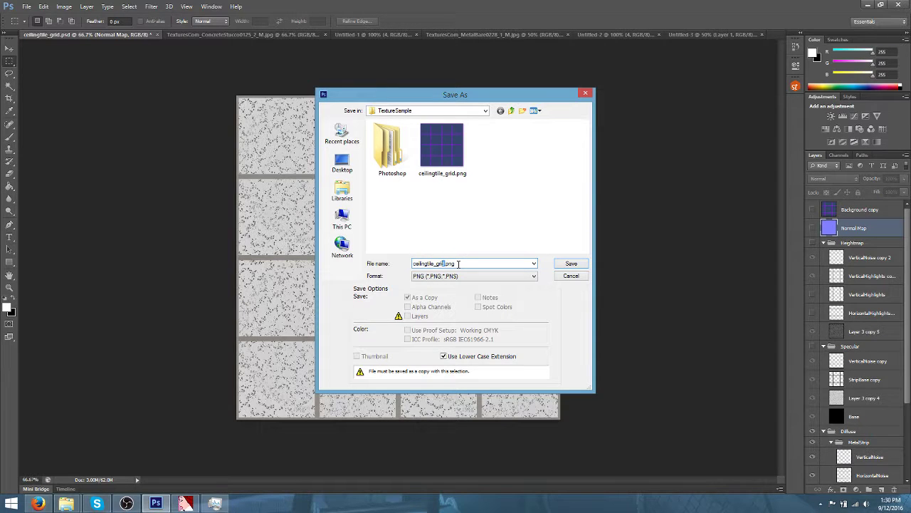
pyautogui.write('d')
pyautogui.press('Return')
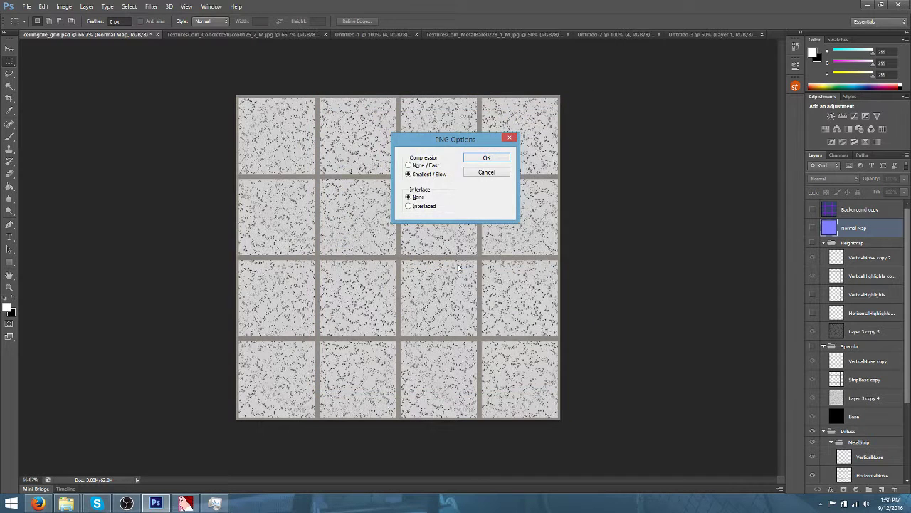
pyautogui.press('Return')
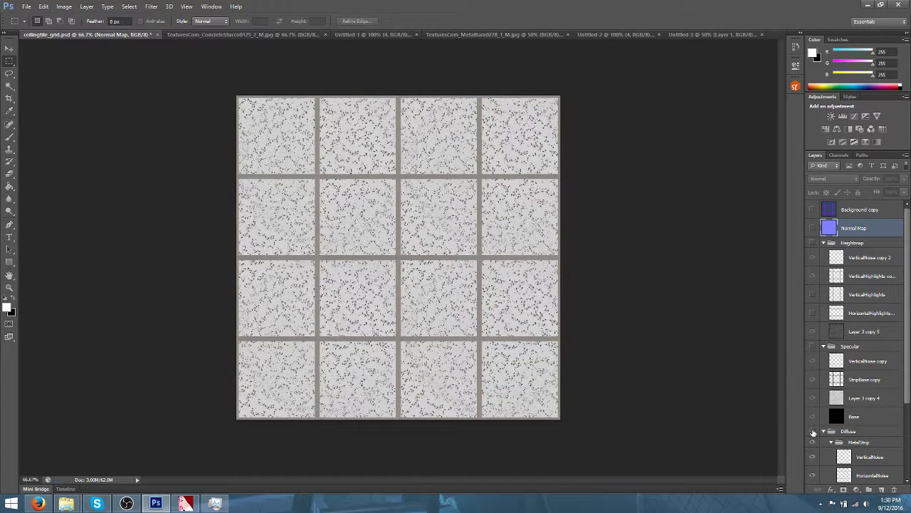
pyautogui.click(813, 430)
pyautogui.click(812, 243)
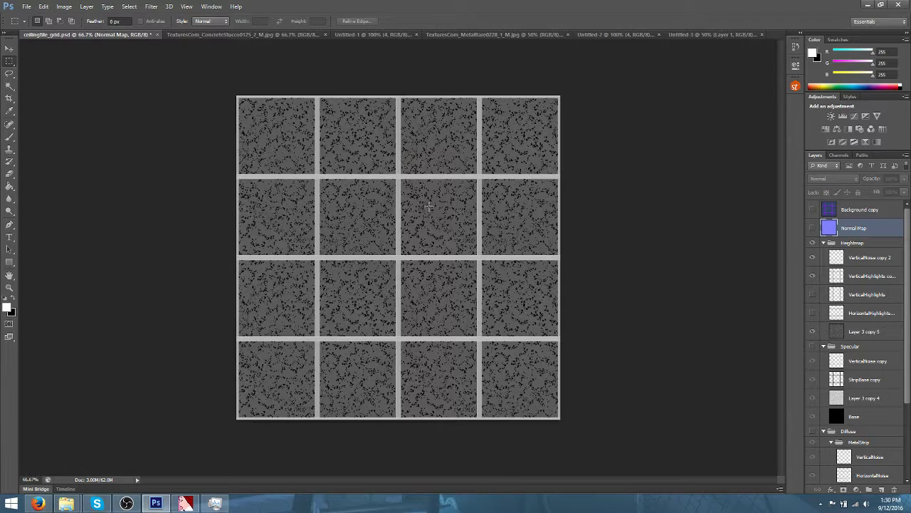
pyautogui.click(25, 7)
pyautogui.moveTo(235, 6)
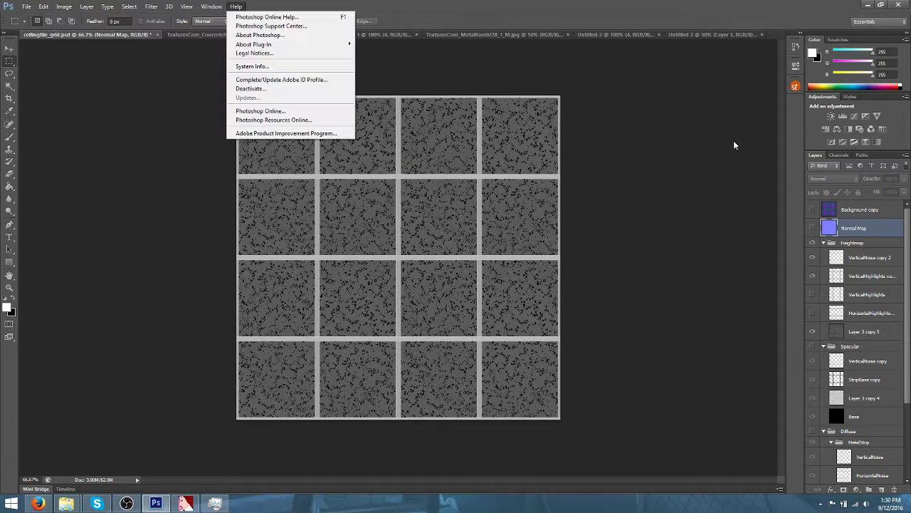
pyautogui.click(811, 244)
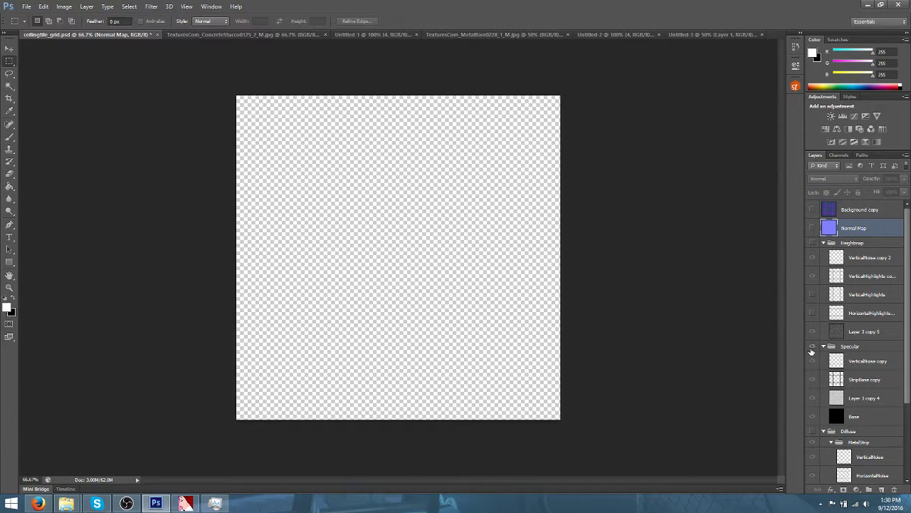
# Show the Specular group and save the specular texture as a PNG copy named ceilingtile_s.png in the TextureSample folder with Smallest / Slow compression
pyautogui.click(812, 347)
pyautogui.click(25, 6)
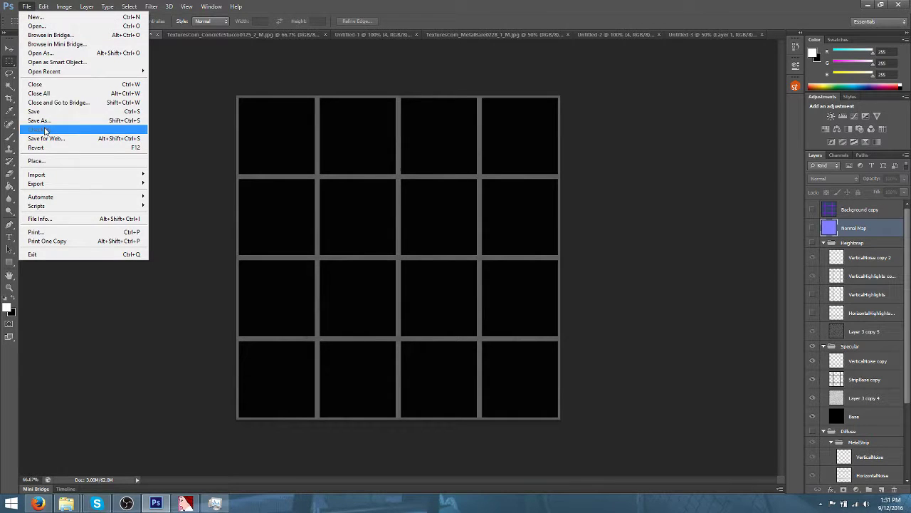
pyautogui.click(41, 120)
pyautogui.click(445, 277)
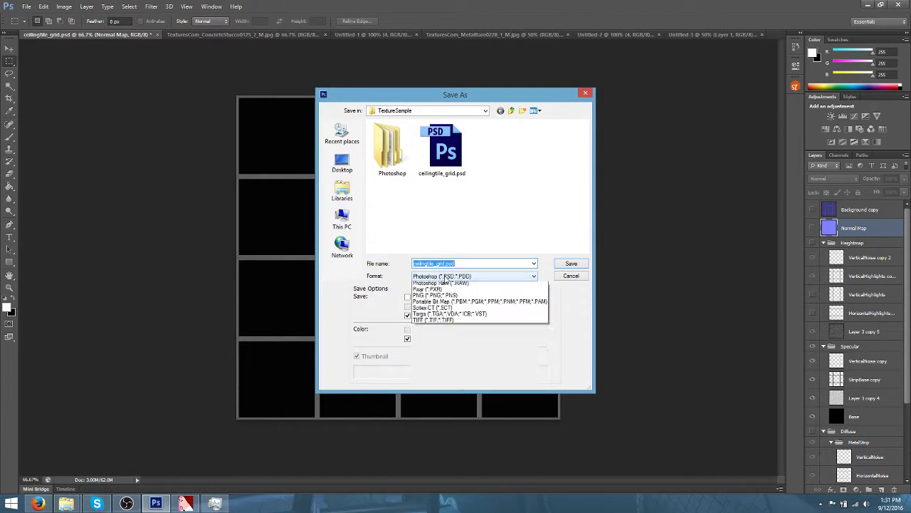
pyautogui.click(436, 401)
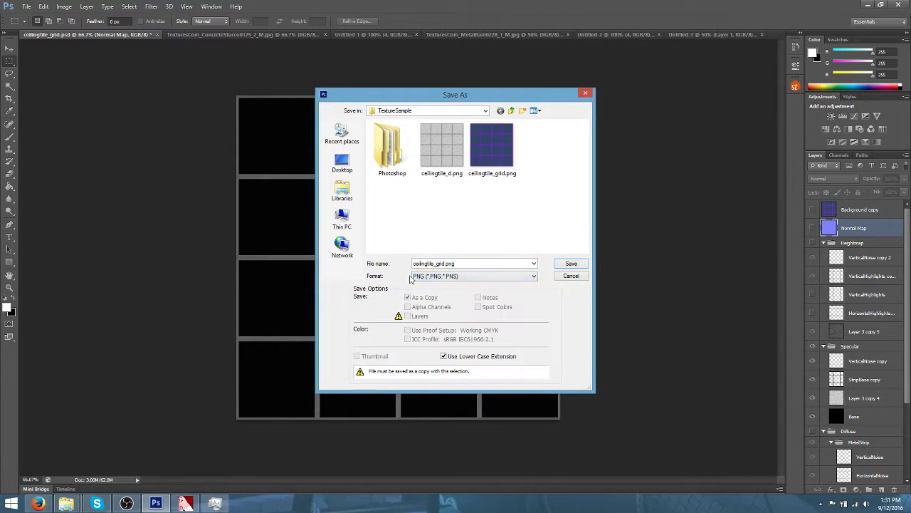
pyautogui.click(442, 146)
pyautogui.click(439, 262)
pyautogui.click(474, 262)
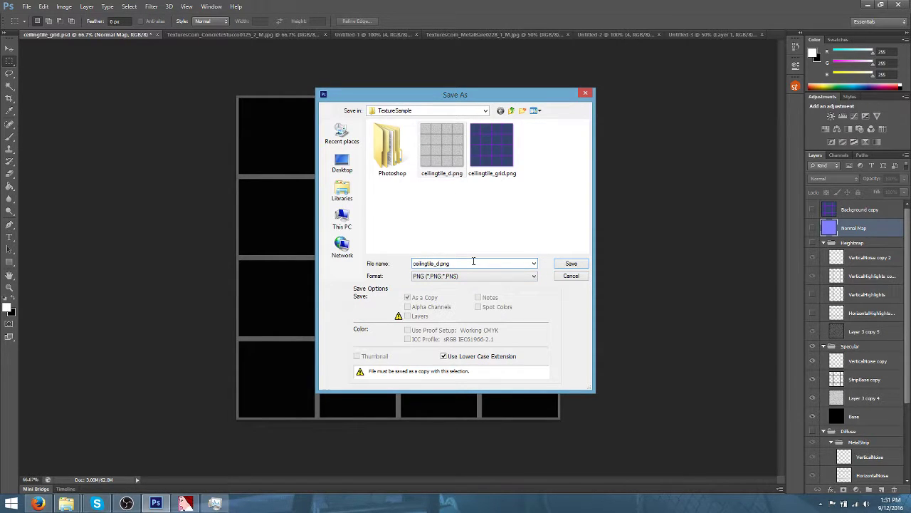
pyautogui.press('Return')
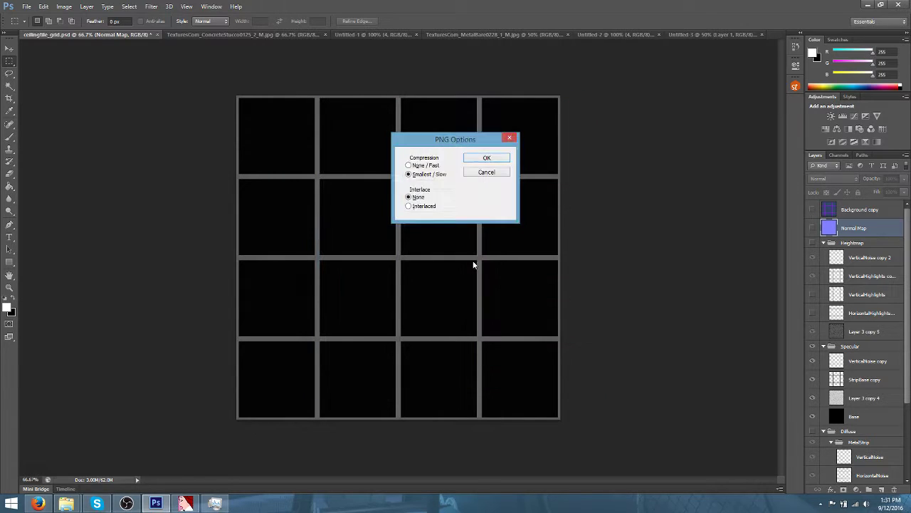
pyautogui.press('Return')
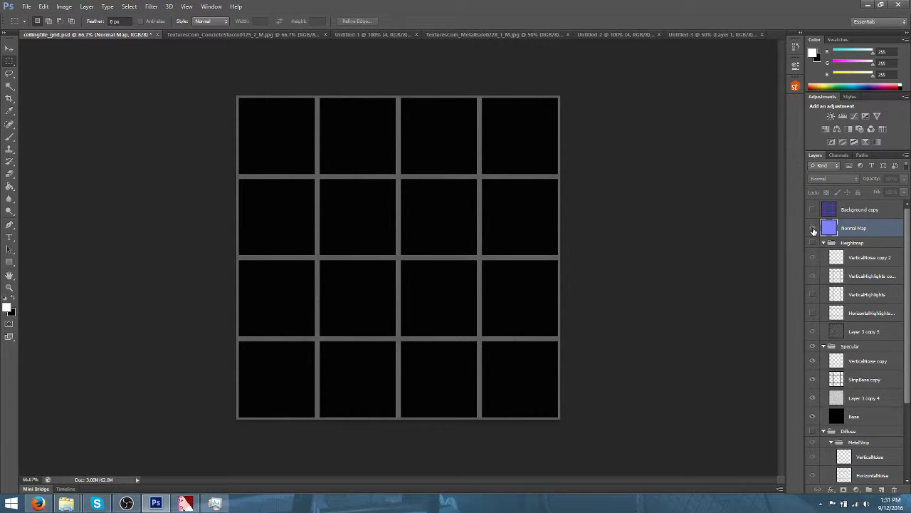
# Show the Normal Map layer and save the normal map as a PNG copy named ceilingtile_n.png in the TextureSample folder
pyautogui.click(813, 228)
pyautogui.click(26, 5)
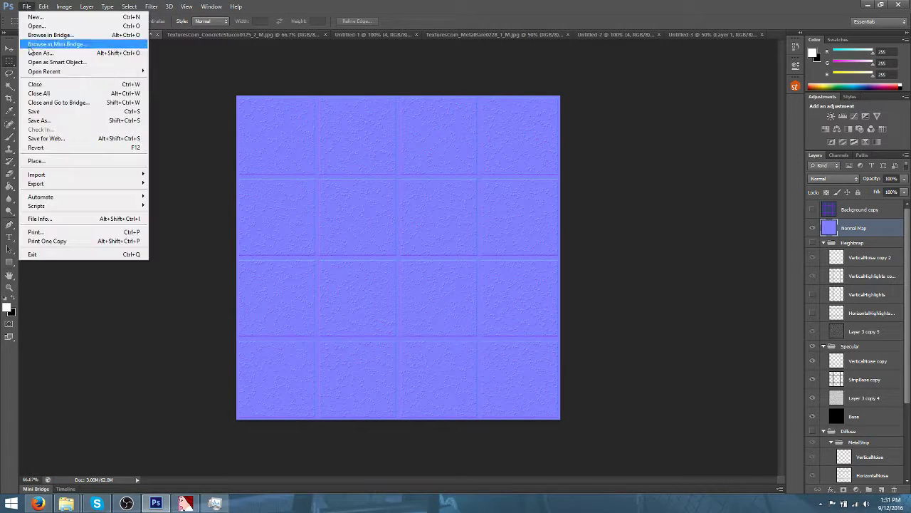
pyautogui.click(36, 117)
pyautogui.click(438, 276)
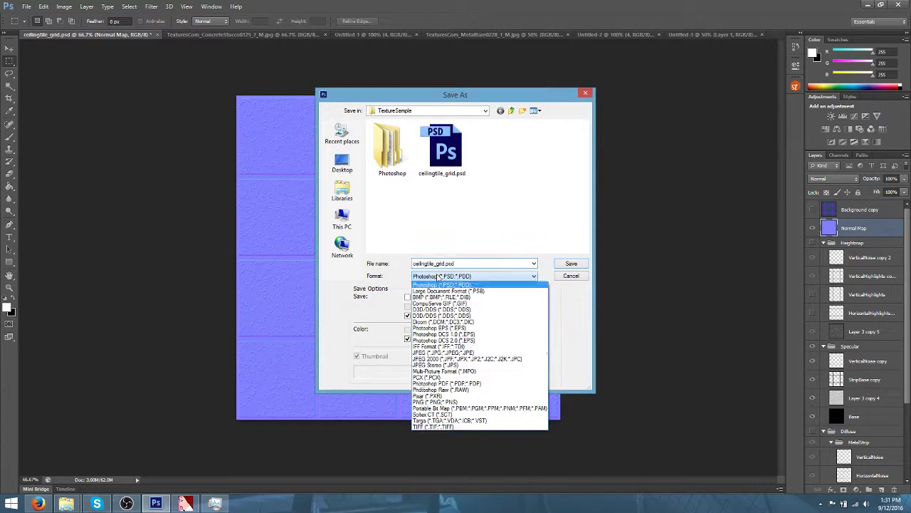
pyautogui.click(420, 407)
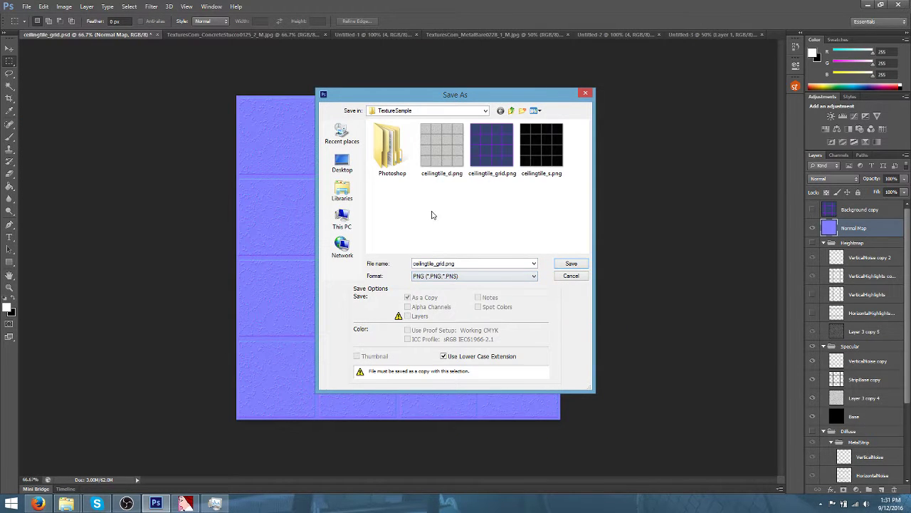
pyautogui.click(491, 146)
pyautogui.doubleClick(443, 263)
pyautogui.click(443, 263)
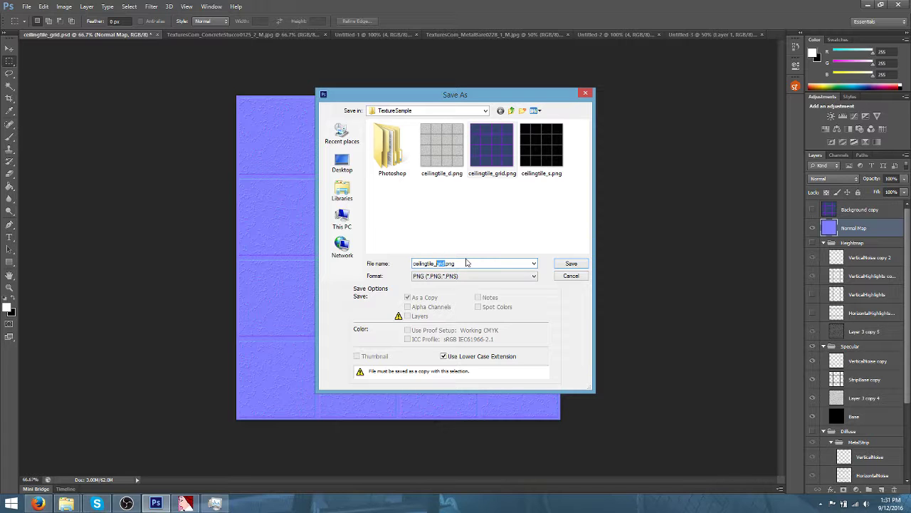
pyautogui.write('n')
pyautogui.press('Return')
pyautogui.press('Return')
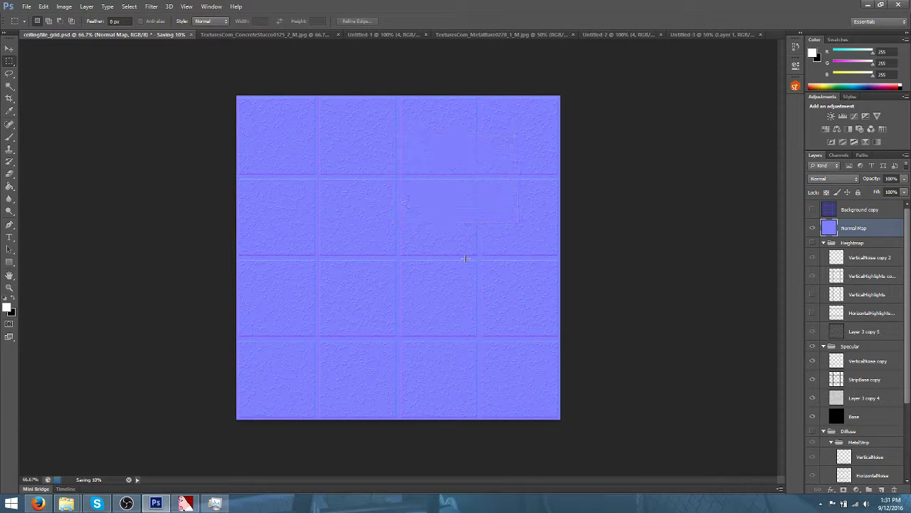
# Check the normal map up close and save the layered ceilingtile_grid.psd document
pyautogui.scroll(2, 467, 260)
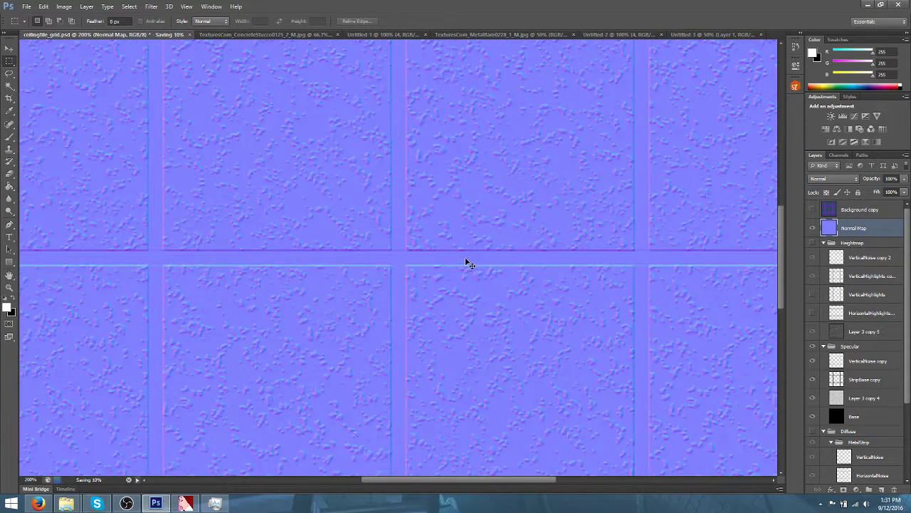
pyautogui.scroll(-2, 467, 261)
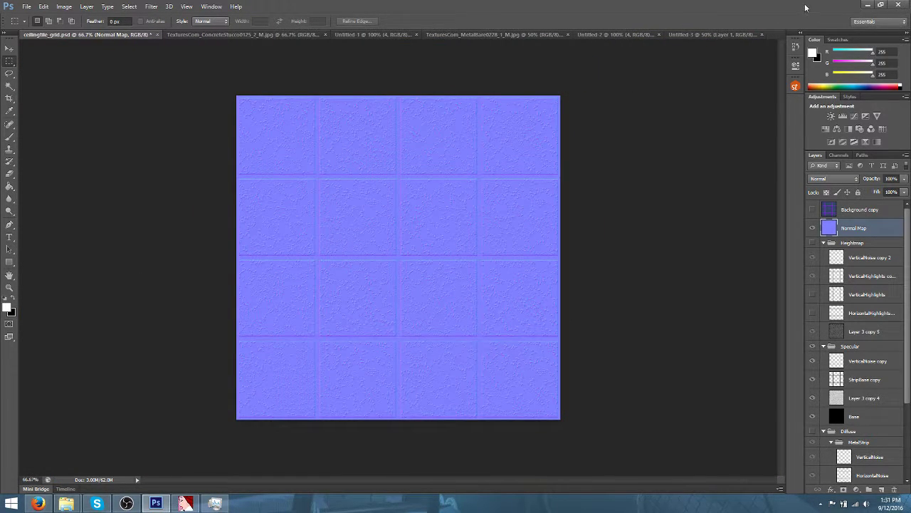
pyautogui.hotkey('ctrl', 's')
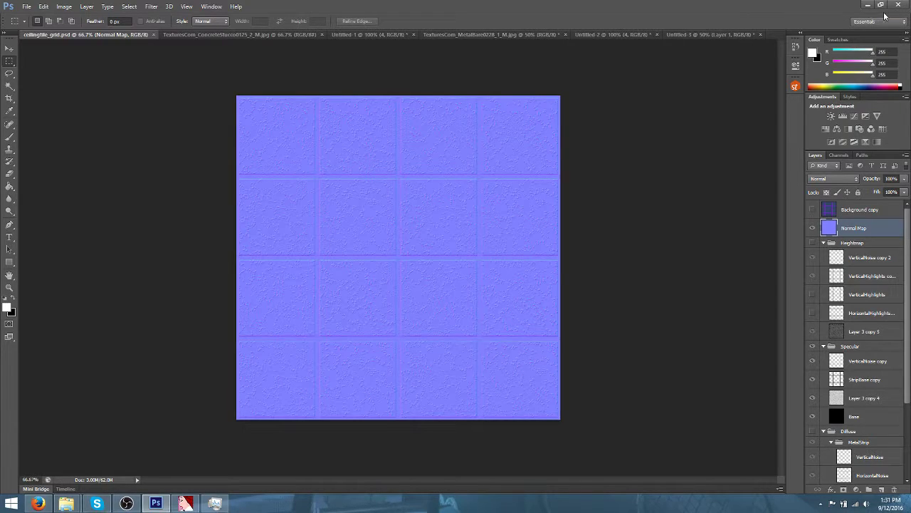
# Switch to the TextureSample folder in File Explorer and check the exported textures and the programs offered for opening ceilingtile_d.png
pyautogui.click(868, 7)
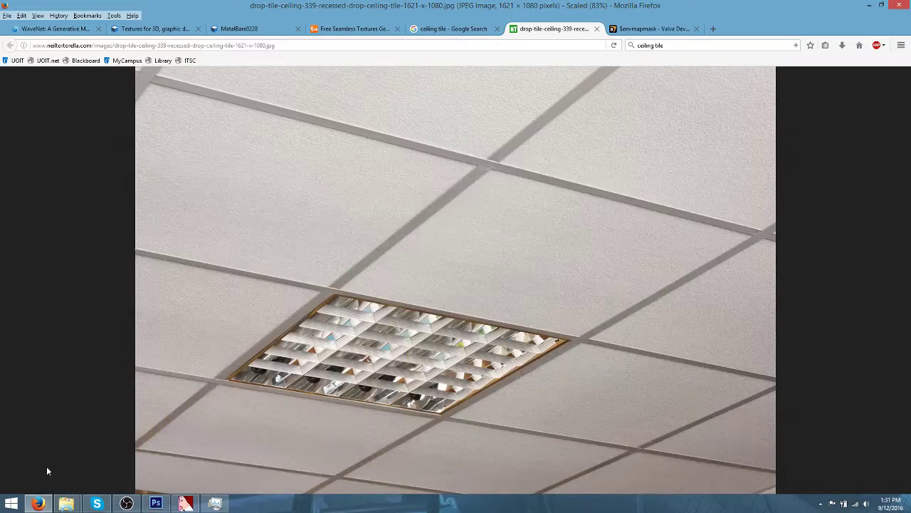
pyautogui.moveTo(66, 504)
pyautogui.click(100, 470)
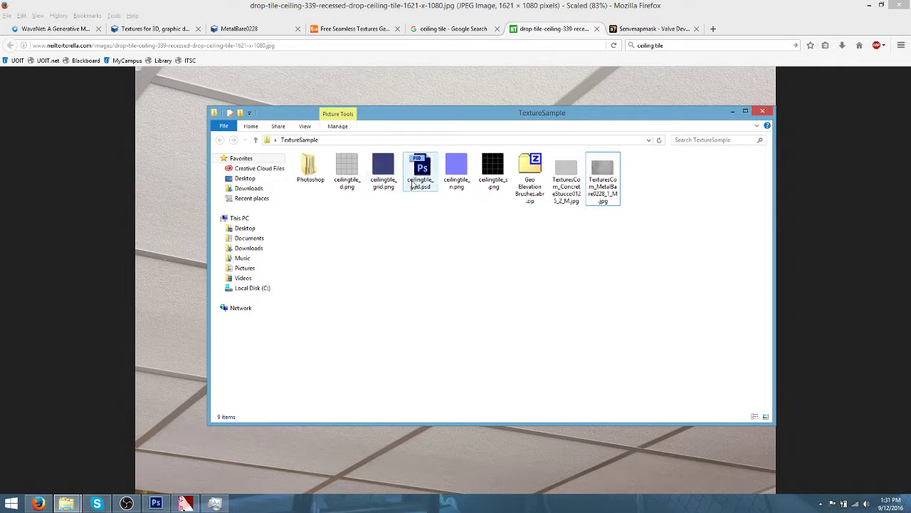
pyautogui.click(345, 169)
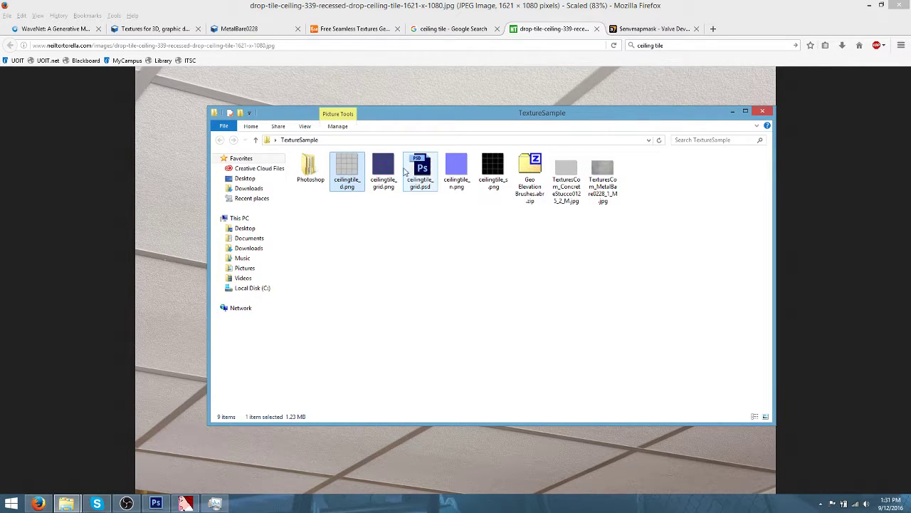
pyautogui.rightClick(347, 175)
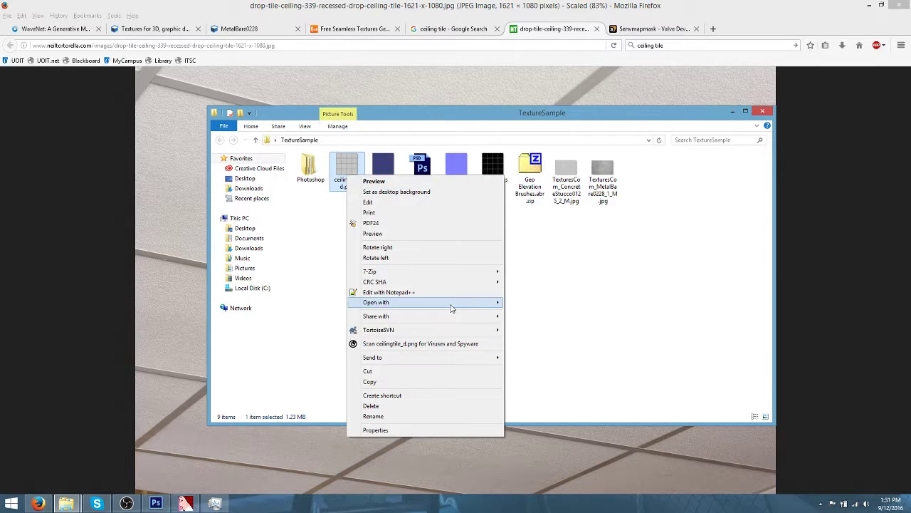
pyautogui.moveTo(464, 304)
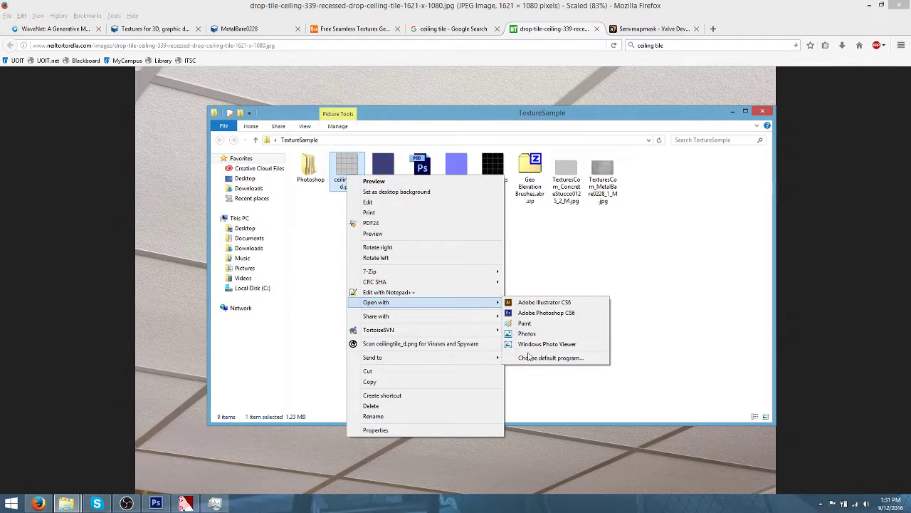
# Switch to VTFEdit, maximize its window and bring up the file commands
pyautogui.click(185, 503)
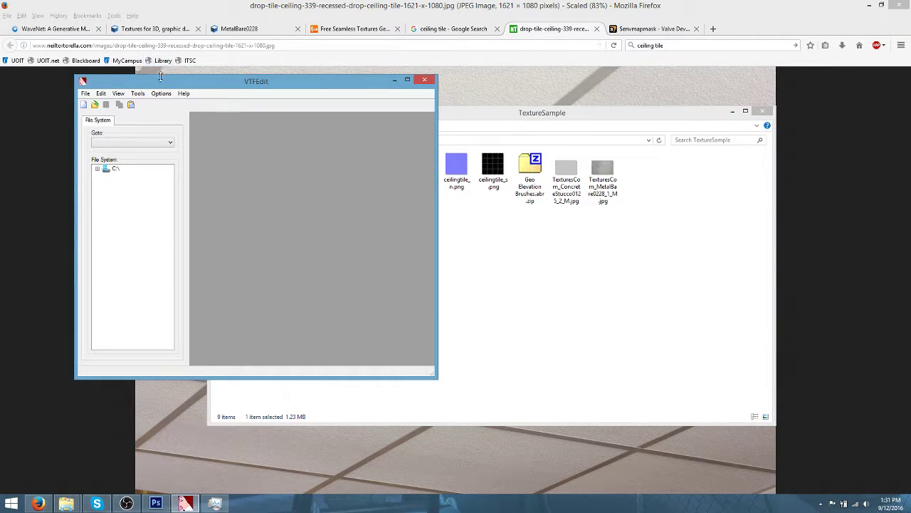
pyautogui.moveTo(164, 81); pyautogui.dragTo(192, 1)
pyautogui.click(8, 16)
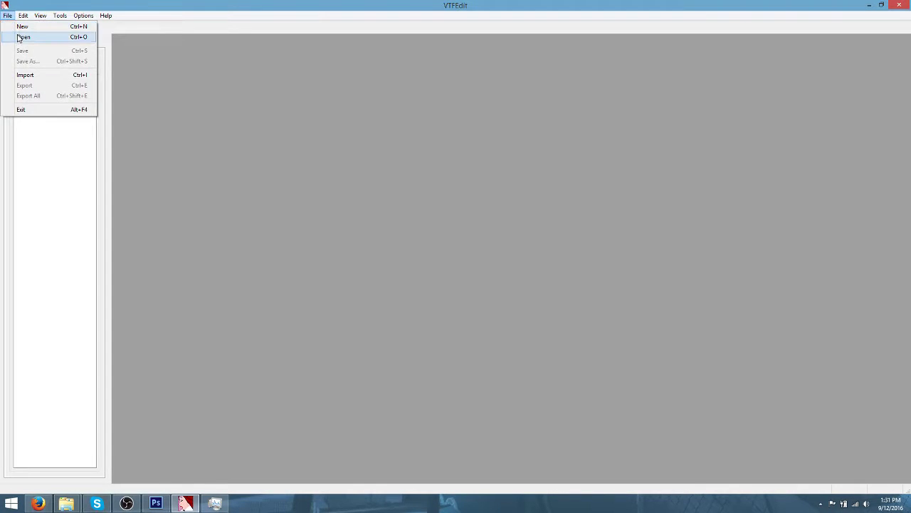
# Import ceilingtile_d.png from the TextureSample folder on the desktop
pyautogui.click(23, 37)
pyautogui.click(422, 261)
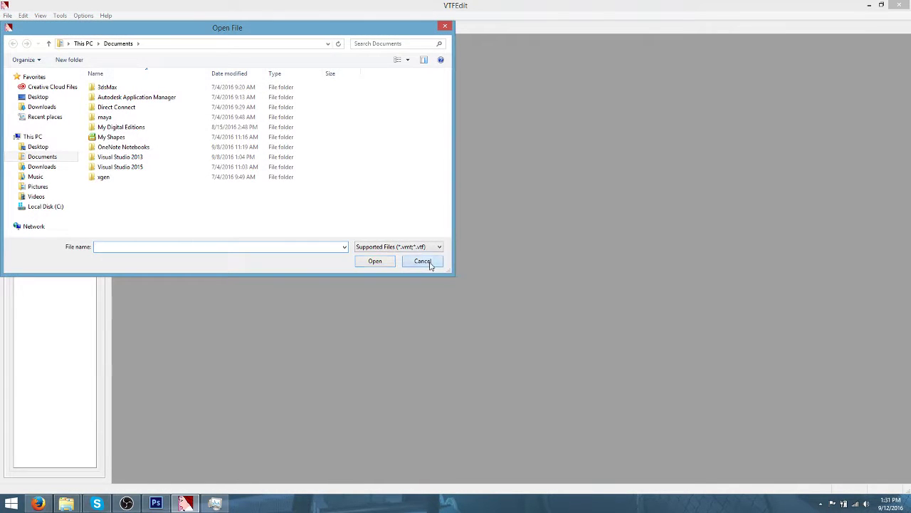
pyautogui.click(7, 15)
pyautogui.click(24, 74)
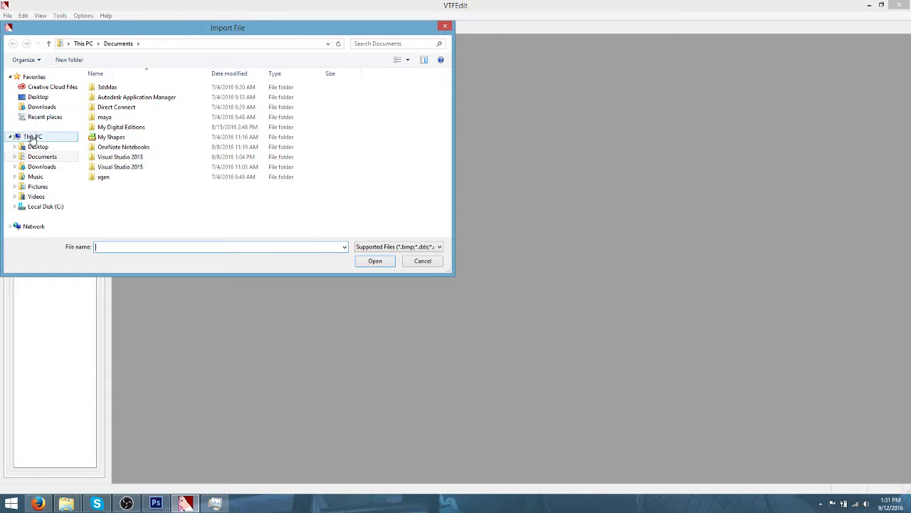
pyautogui.click(38, 97)
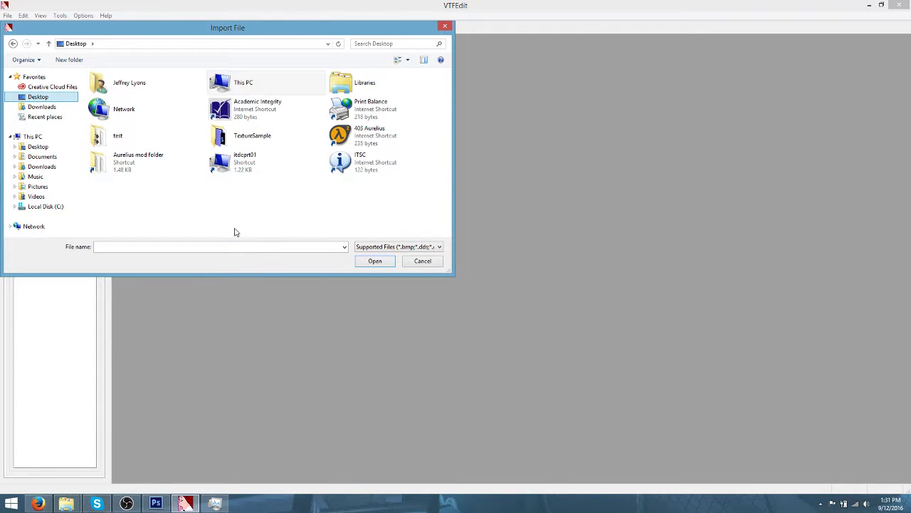
pyautogui.doubleClick(117, 136)
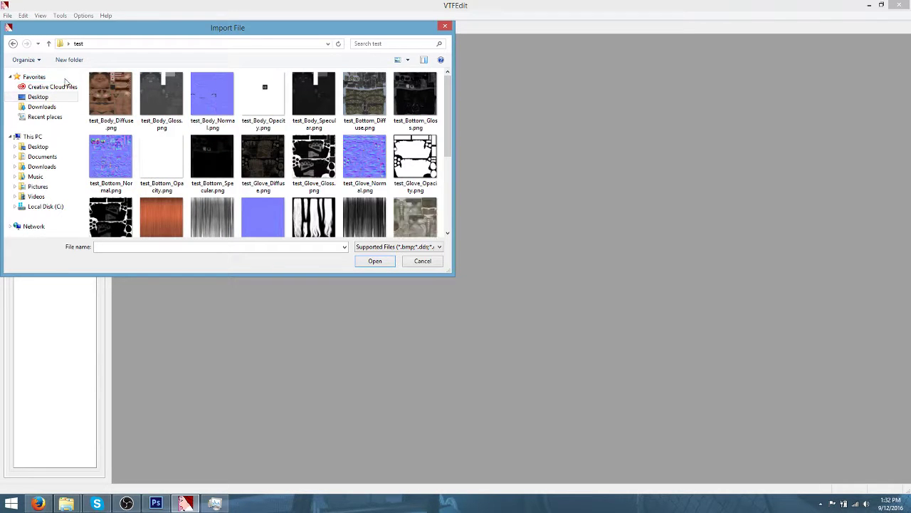
pyautogui.scroll(-5, 22, 95)
pyautogui.click(13, 44)
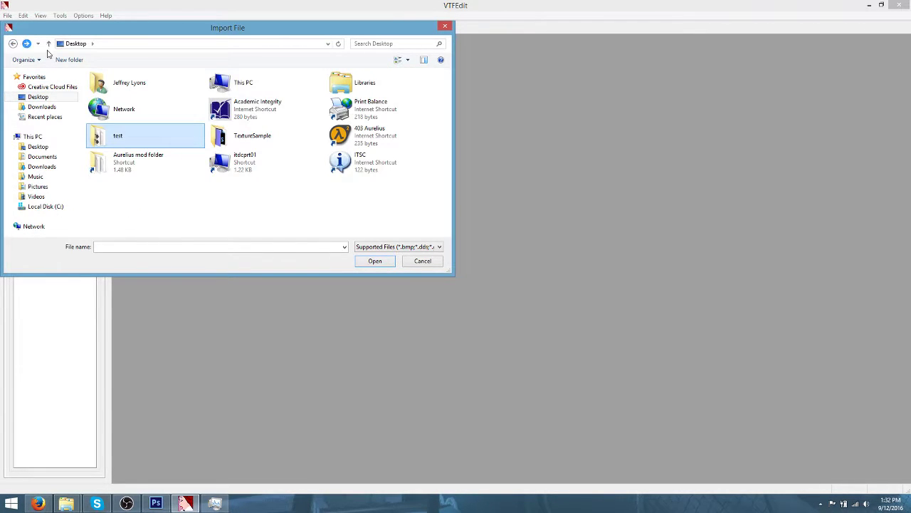
pyautogui.doubleClick(231, 134)
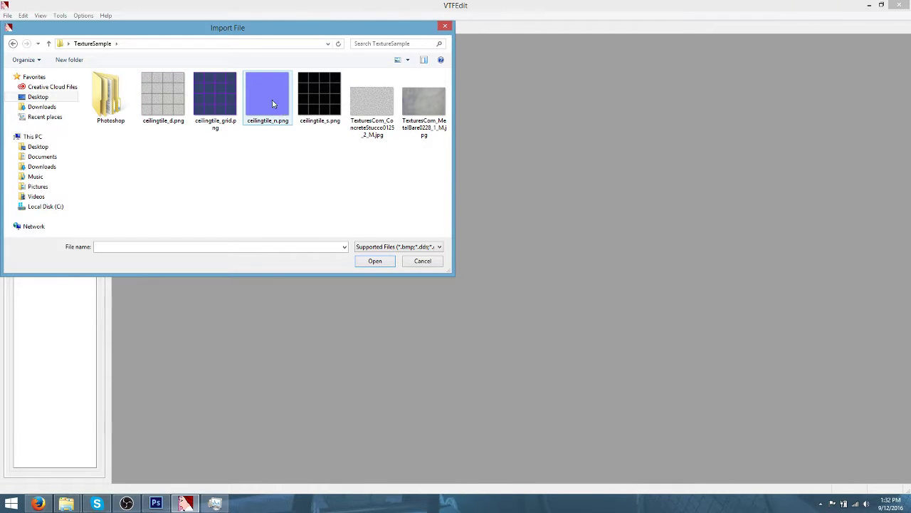
pyautogui.doubleClick(172, 103)
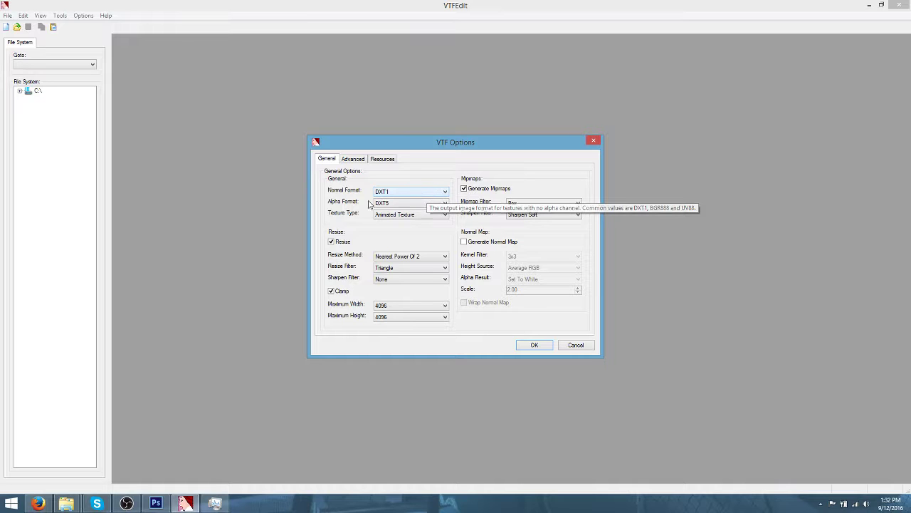
# Set the alpha format to DXT1 and accept the VTF options for the diffuse texture
pyautogui.click(398, 204)
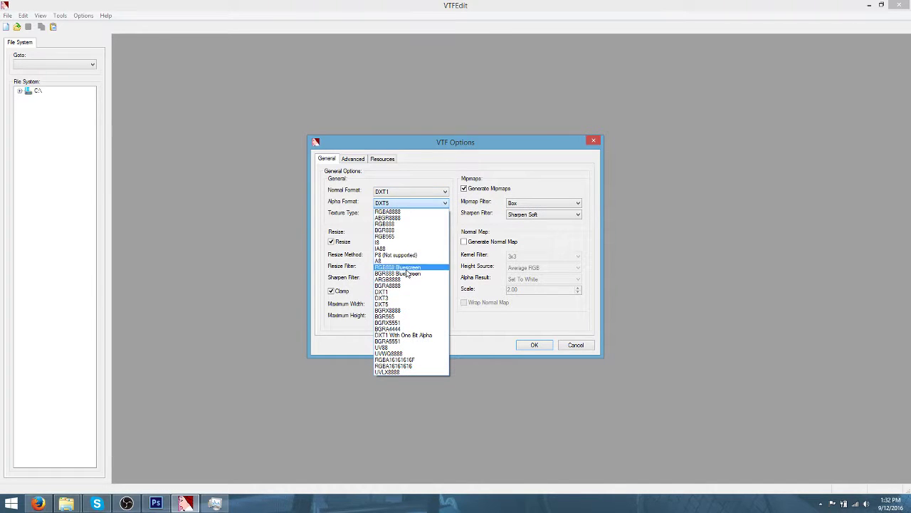
pyautogui.click(382, 291)
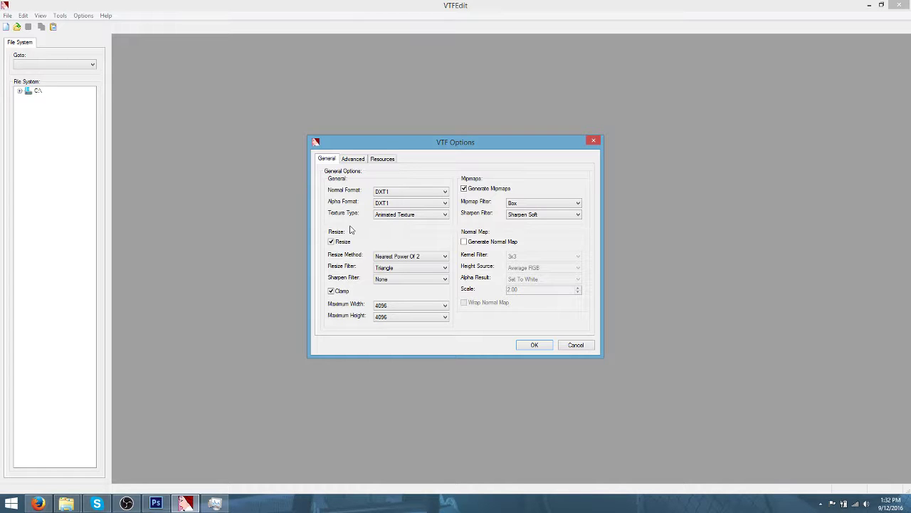
pyautogui.click(545, 345)
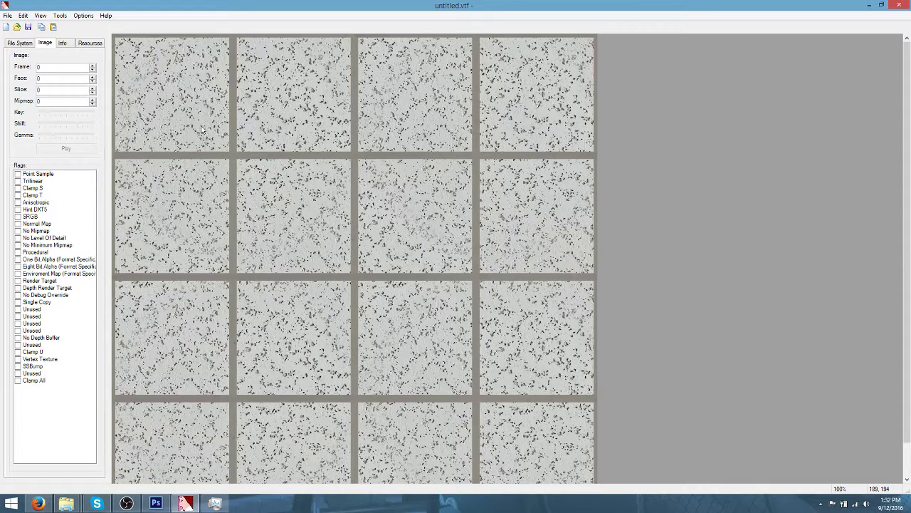
# Save the converted texture in the TextureSample folder as ceil_stucco_01
pyautogui.click(8, 16)
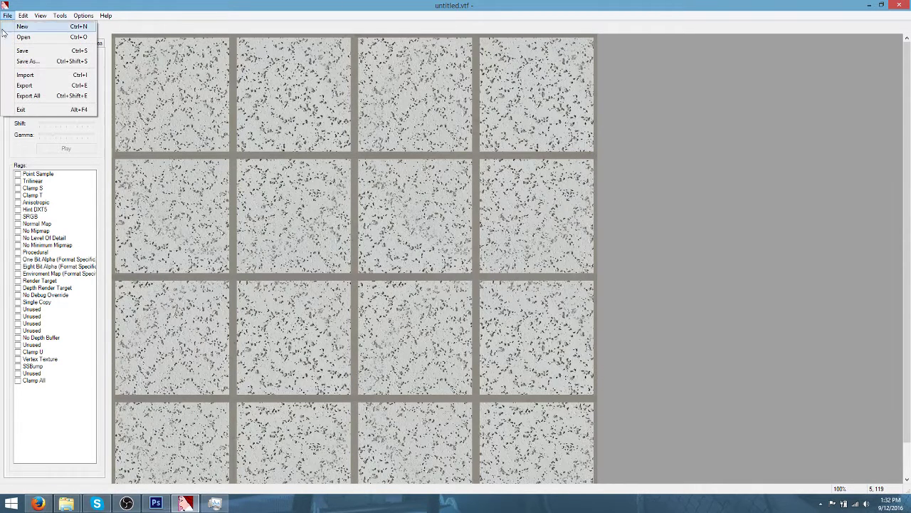
pyautogui.click(27, 62)
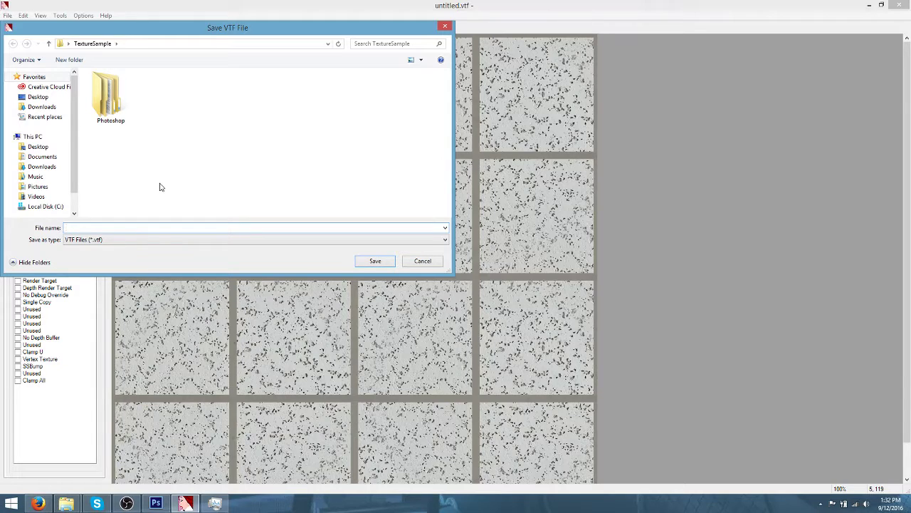
pyautogui.write('stucco')
pyautogui.hotkey('ctrl', 'a')
pyautogui.write('cei')
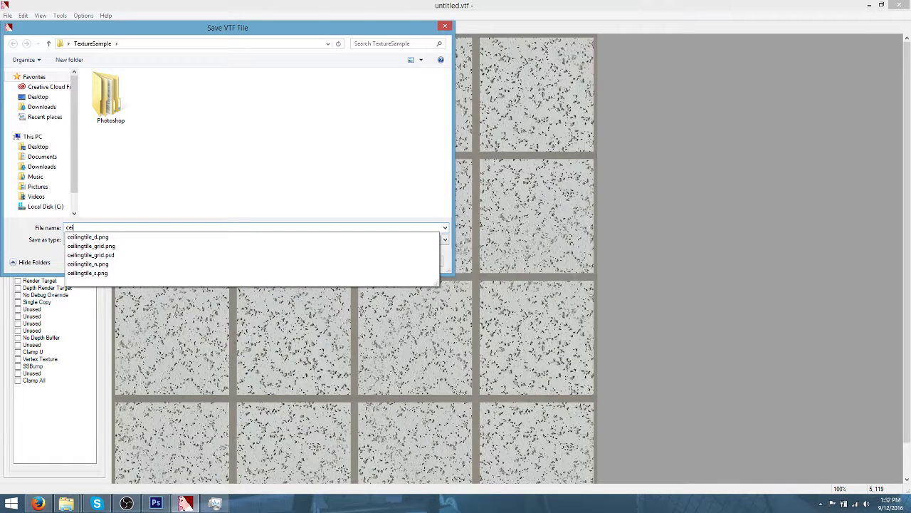
pyautogui.write('l_stucco')
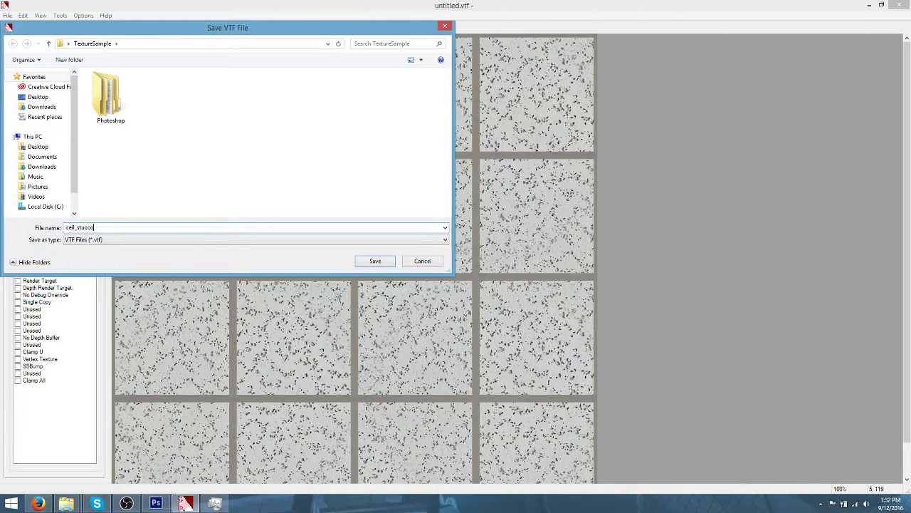
pyautogui.write('_01')
pyautogui.press('Return')
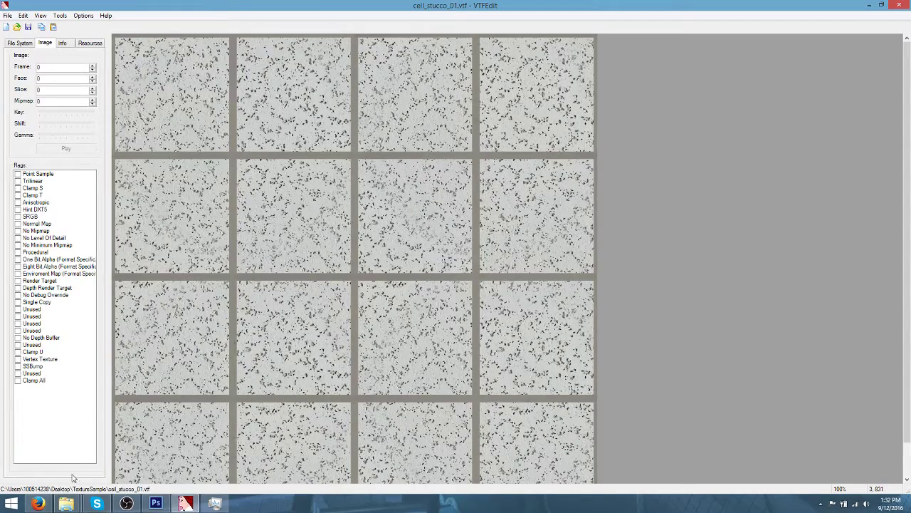
# Switch to Firefox and read the $envmapmask wiki page, including its $bumpmap warning and the Alternative methods section, and return to VTFEdit
pyautogui.click(38, 503)
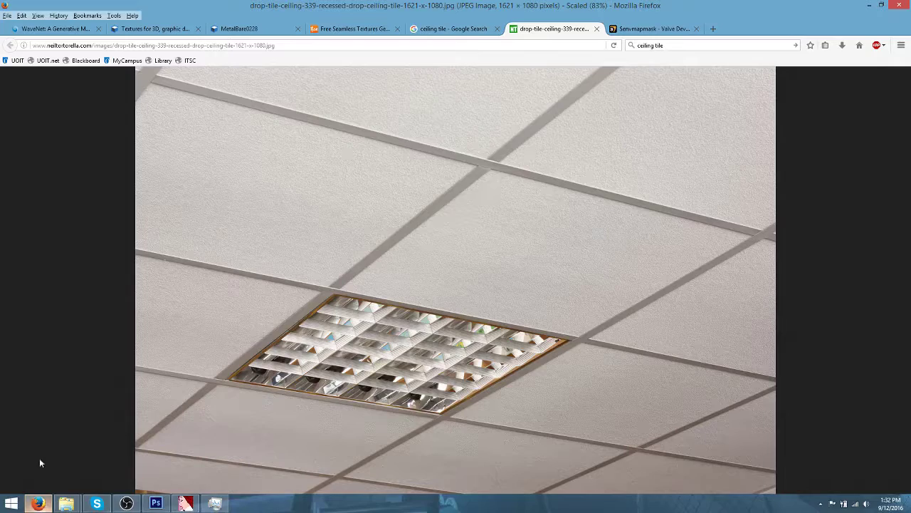
pyautogui.click(652, 28)
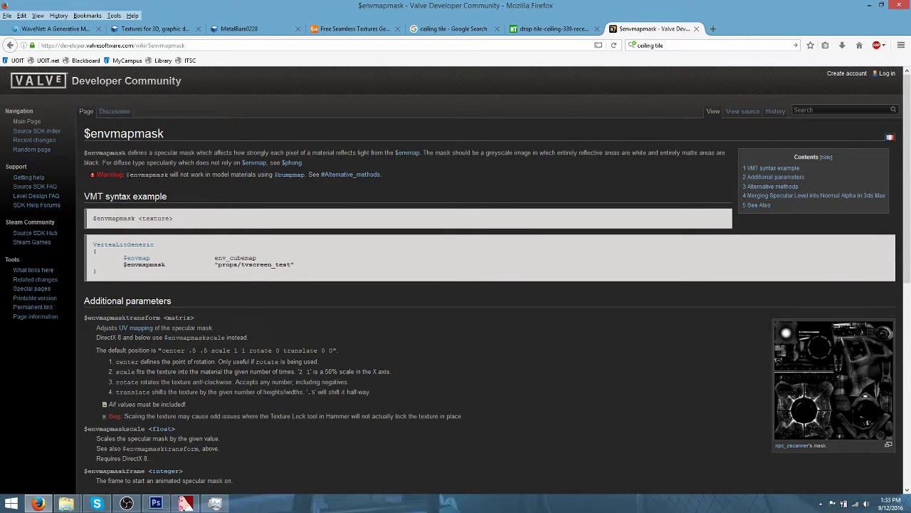
pyautogui.moveTo(124, 174); pyautogui.dragTo(268, 184)
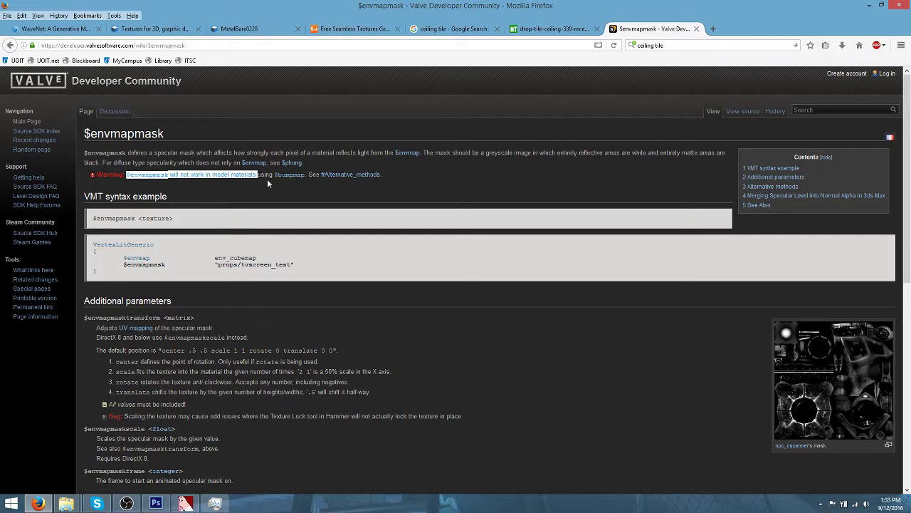
pyautogui.click(383, 186)
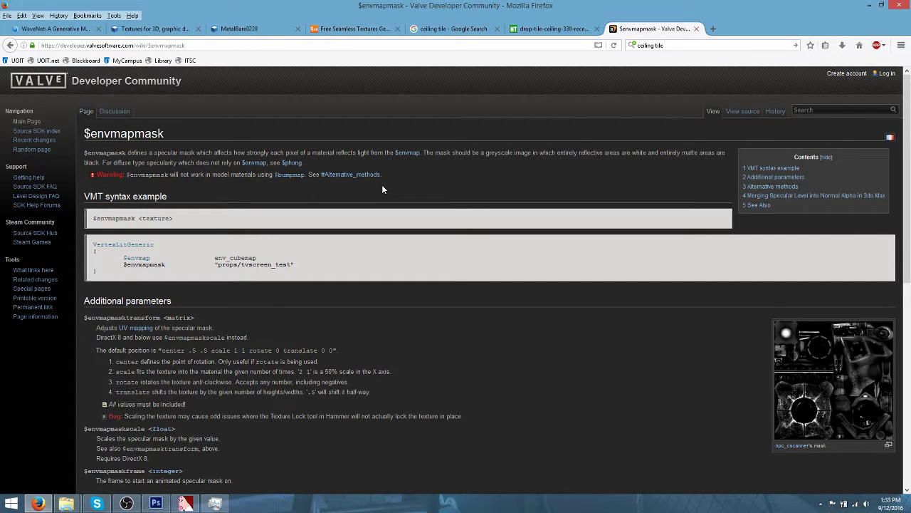
pyautogui.scroll(-5, 382, 188)
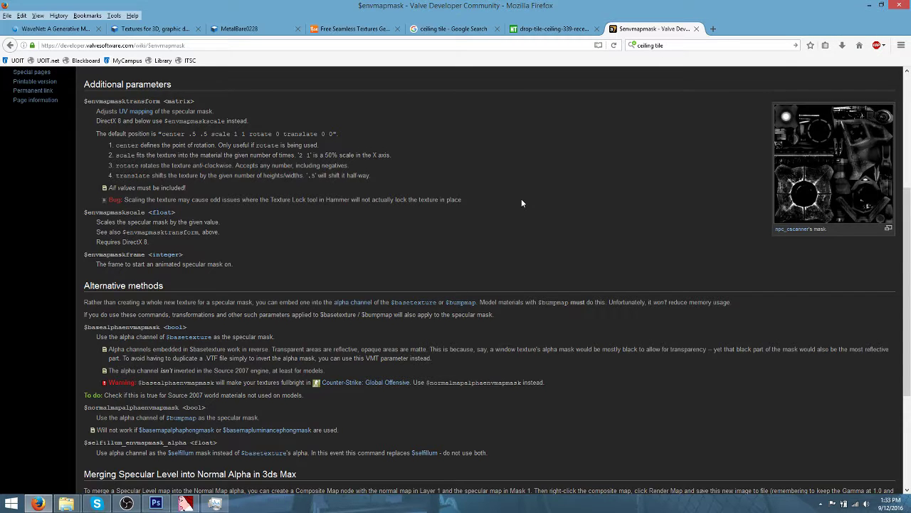
pyautogui.scroll(-3, 521, 203)
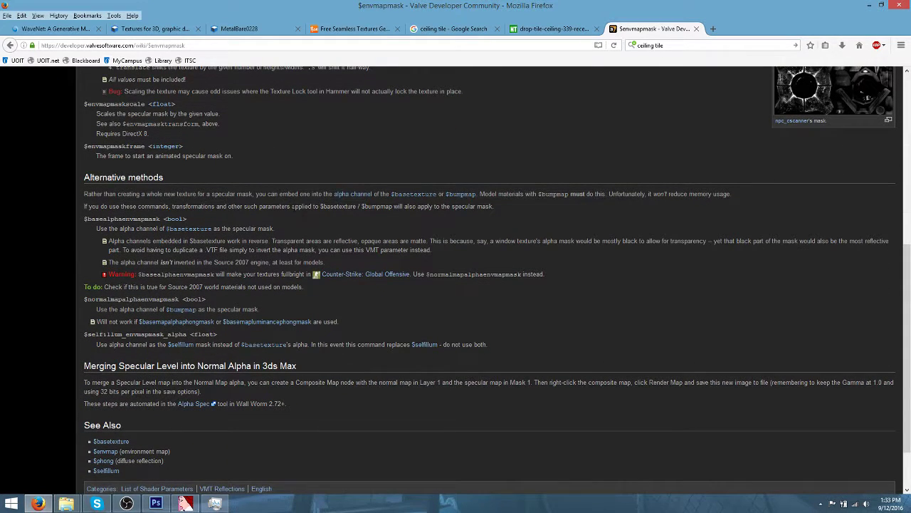
pyautogui.moveTo(258, 194); pyautogui.dragTo(716, 193)
pyautogui.click(595, 153)
pyautogui.scroll(1, 592, 160)
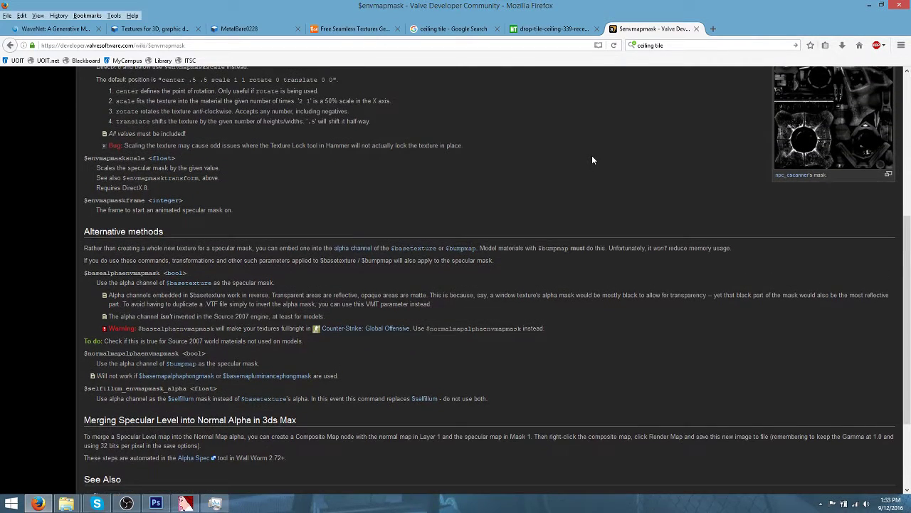
pyautogui.scroll(1, 592, 159)
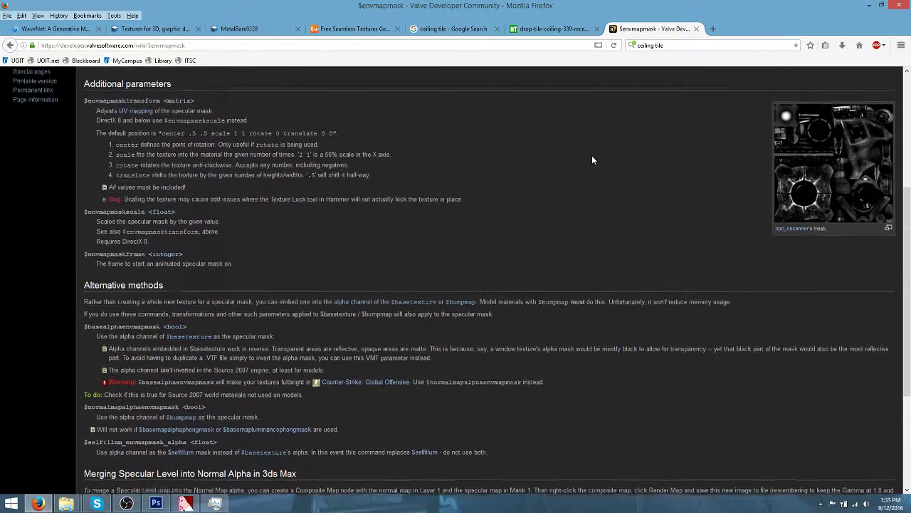
pyautogui.click(869, 5)
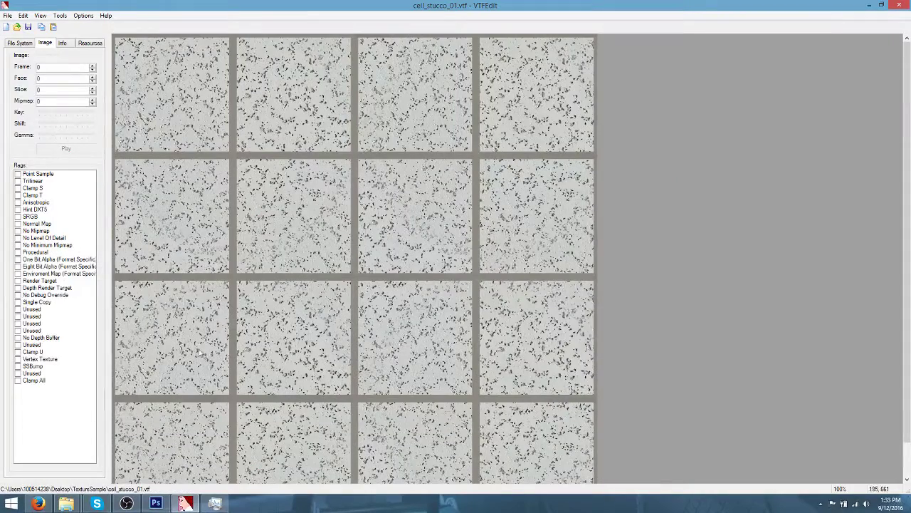
# Import the specular image ceilingtile_s.png, accepting the current VTF options
pyautogui.click(8, 16)
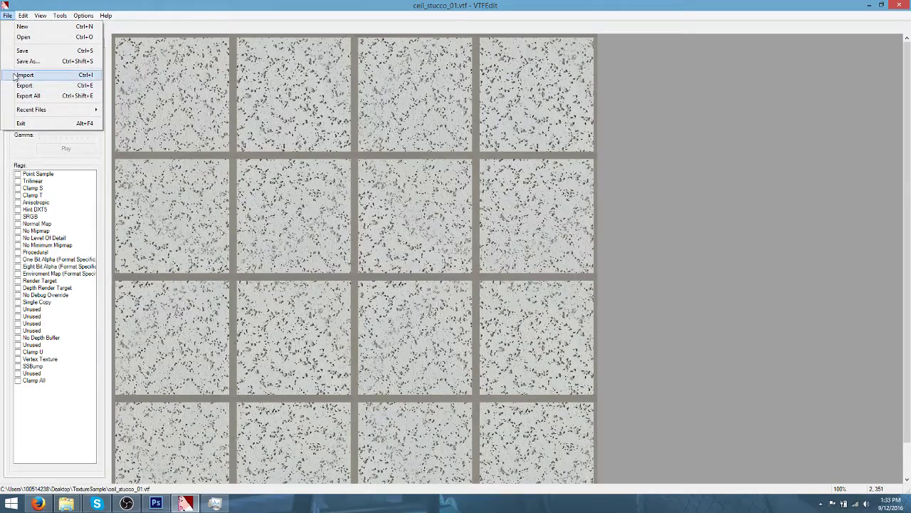
pyautogui.click(25, 75)
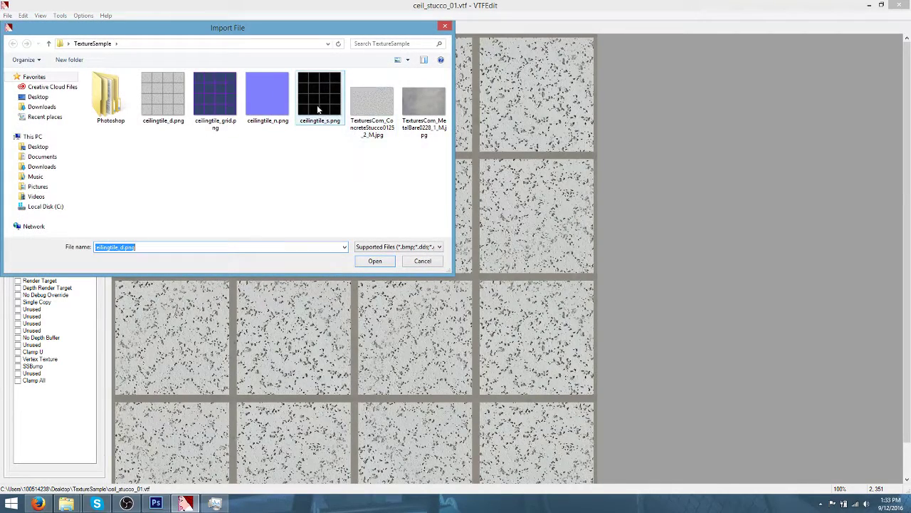
pyautogui.doubleClick(319, 109)
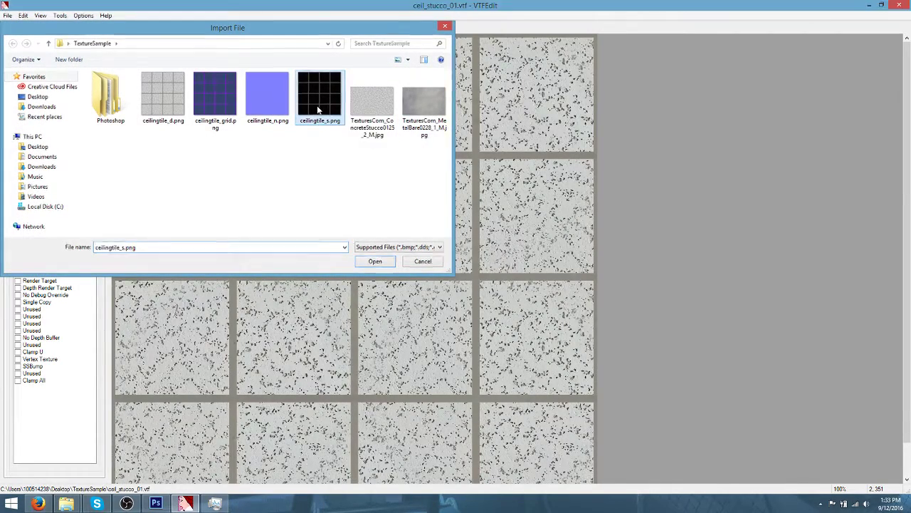
pyautogui.click(533, 343)
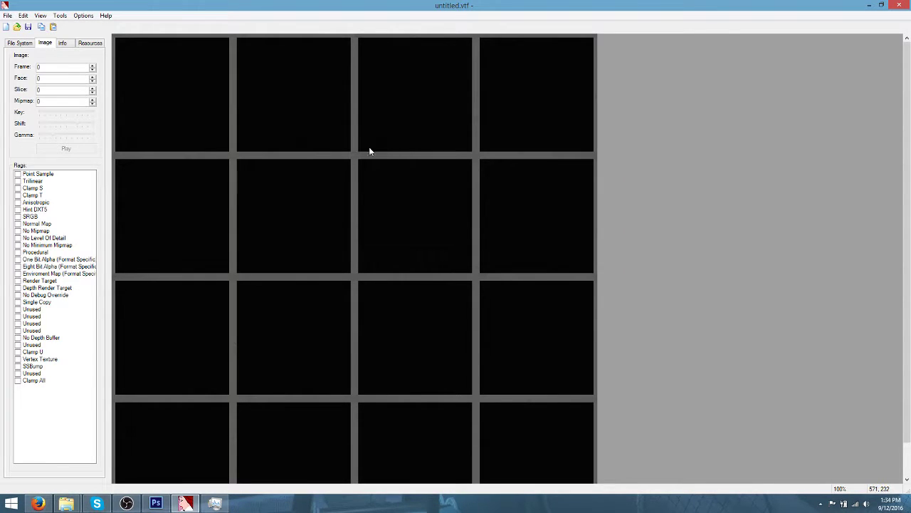
# Save the specular texture in the TextureSample folder as ceil_stucco_01_specular.vtf
pyautogui.click(7, 15)
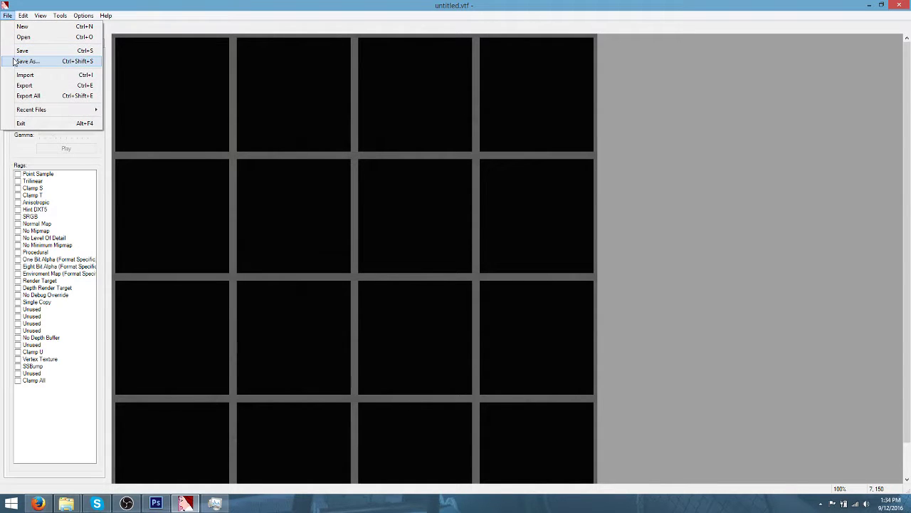
pyautogui.click(22, 59)
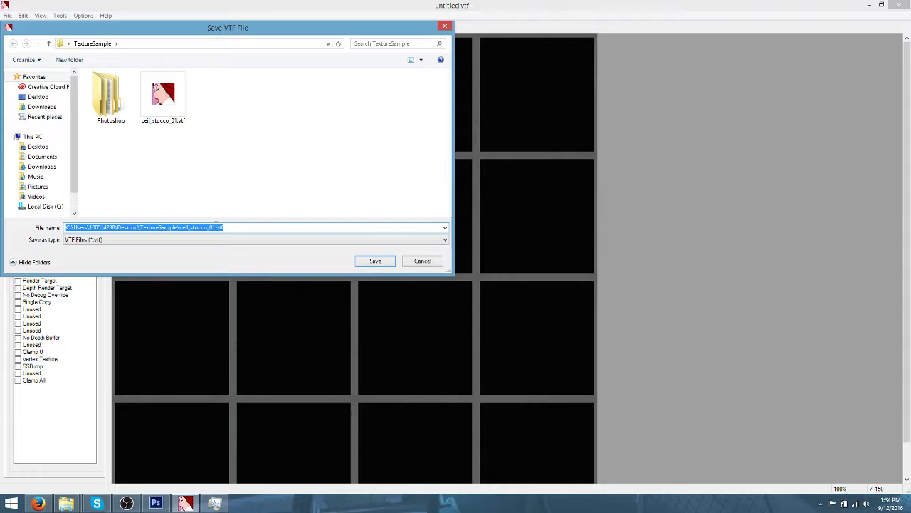
pyautogui.click(216, 227)
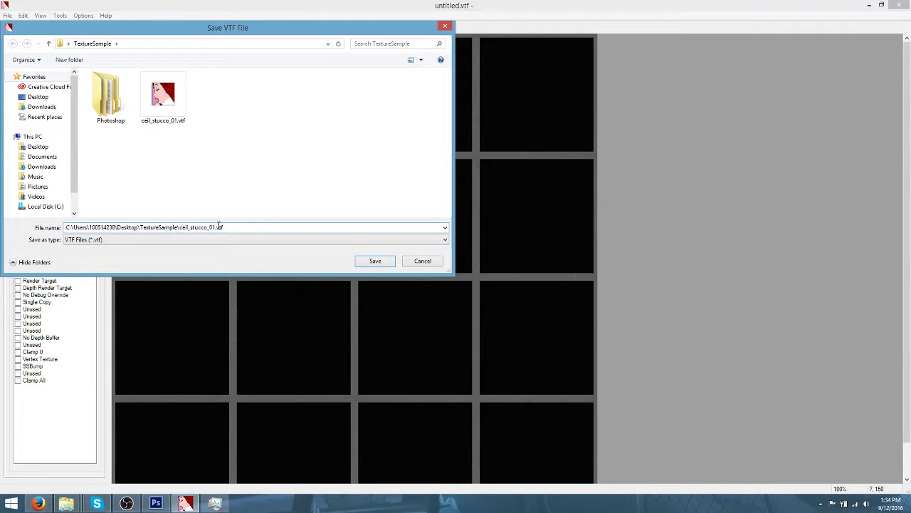
pyautogui.write('_specular')
pyautogui.press('Return')
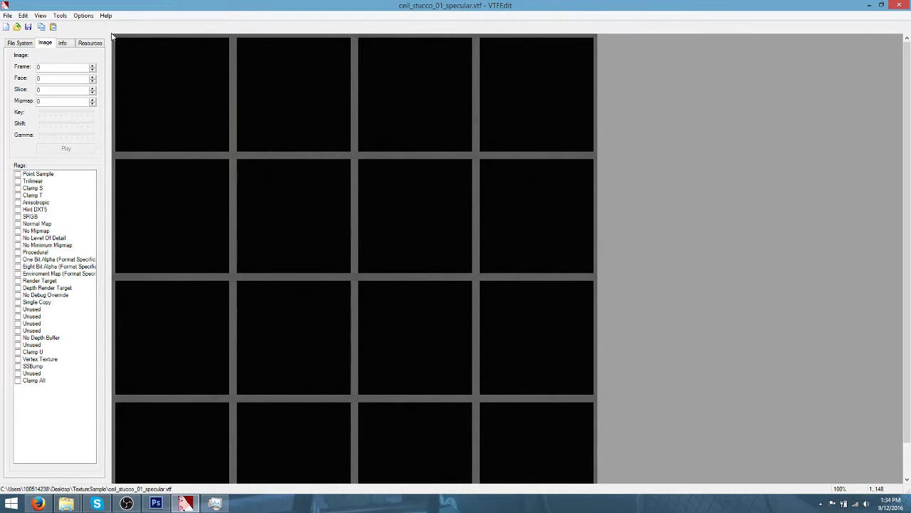
pyautogui.click(59, 16)
pyautogui.moveTo(7, 15)
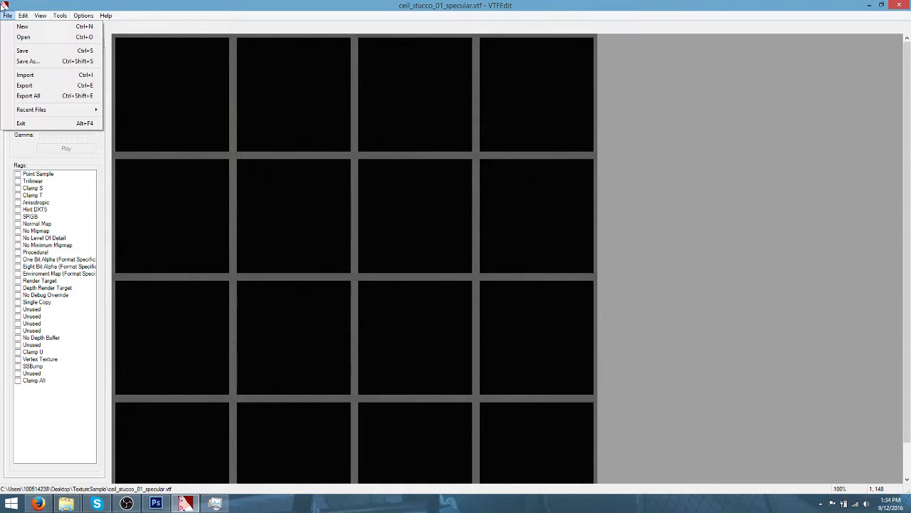
pyautogui.click(14, 74)
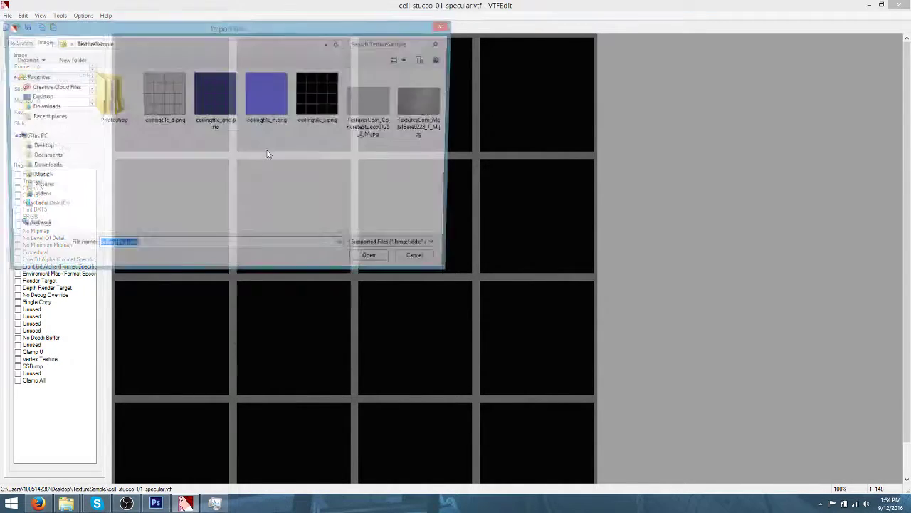
pyautogui.press('Return')
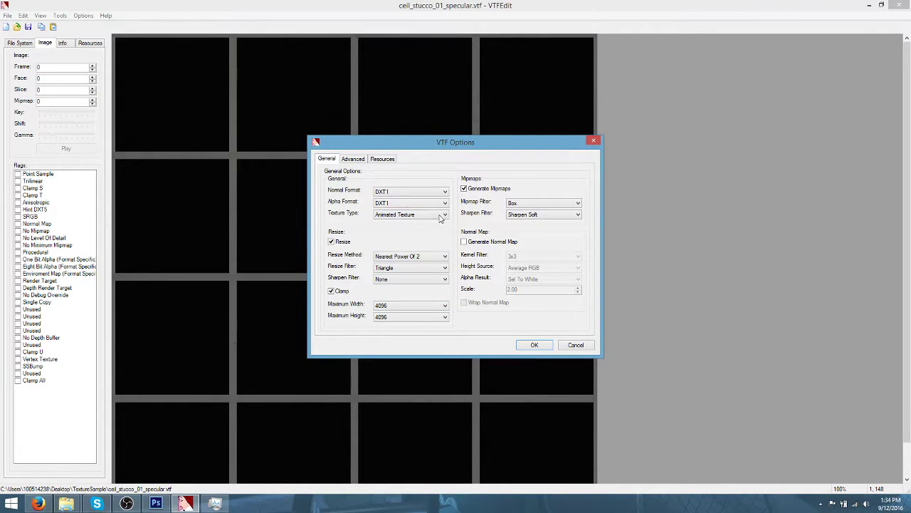
pyautogui.click(442, 214)
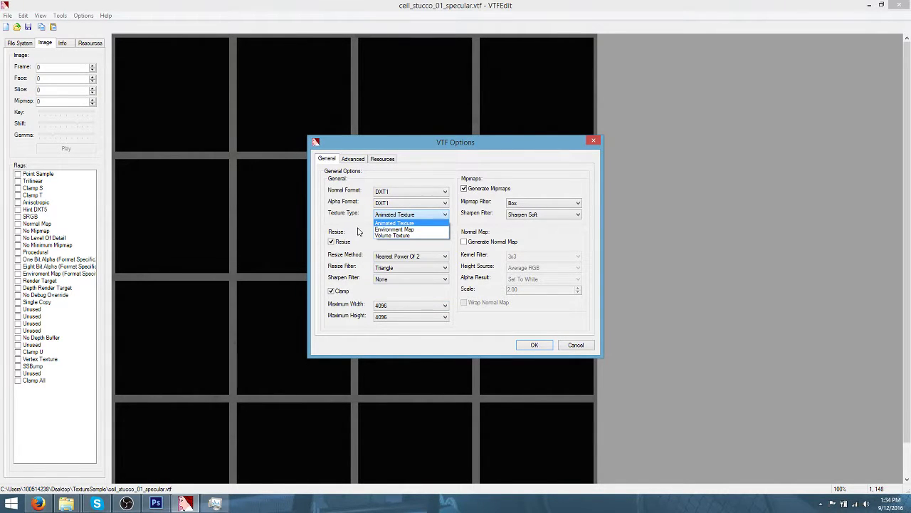
pyautogui.click(404, 222)
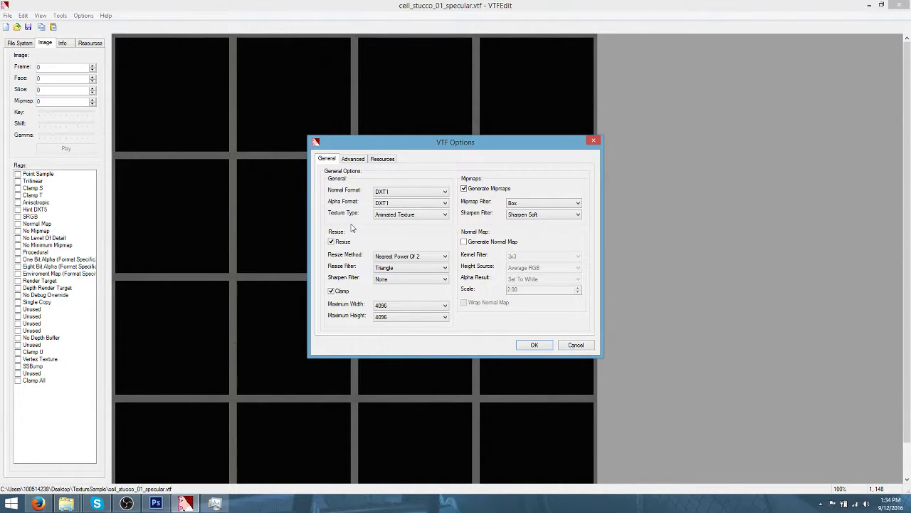
pyautogui.click(354, 157)
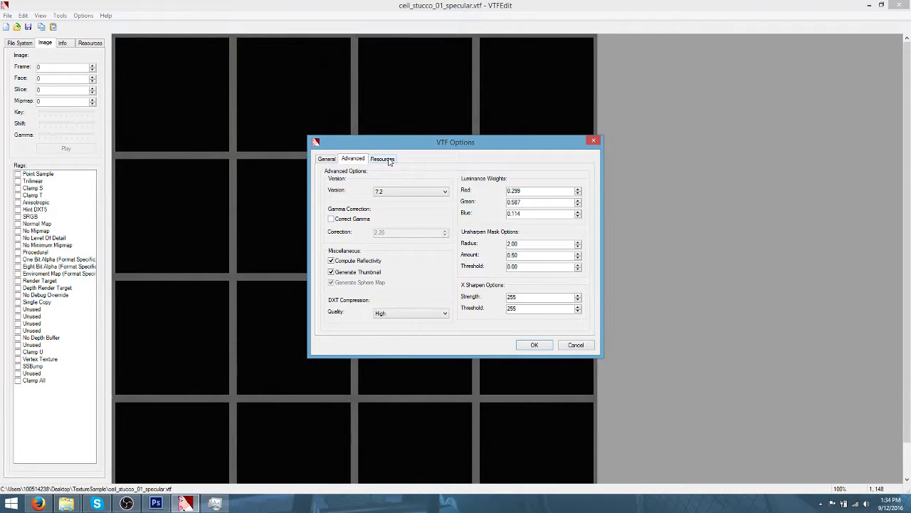
pyautogui.click(390, 160)
pyautogui.click(324, 160)
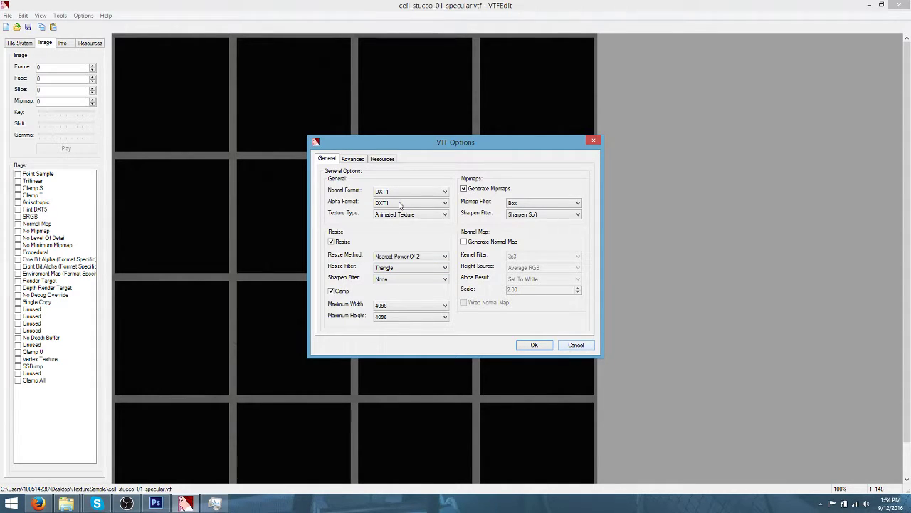
pyautogui.click(420, 192)
pyautogui.click(427, 176)
pyautogui.click(577, 345)
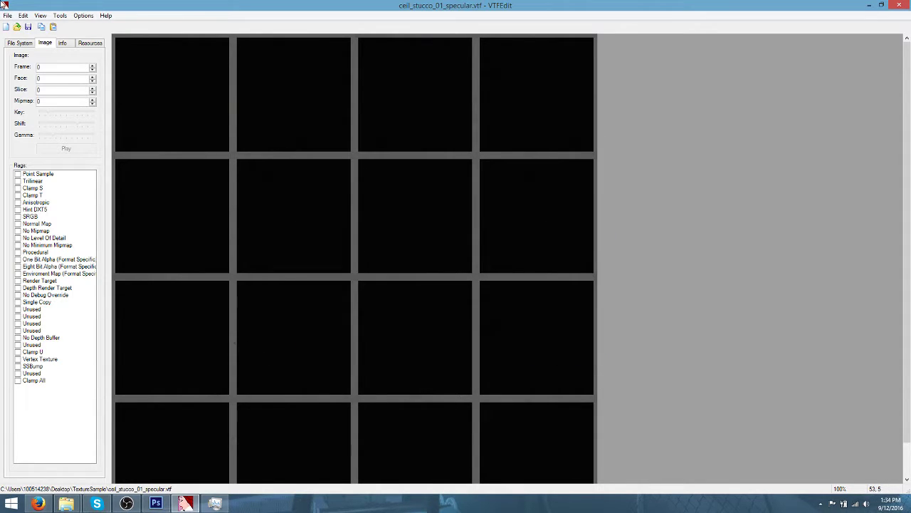
# Start importing the normal map ceilingtile_n.png and set both its normal format and alpha format to BGR888
pyautogui.click(7, 15)
pyautogui.click(5, 75)
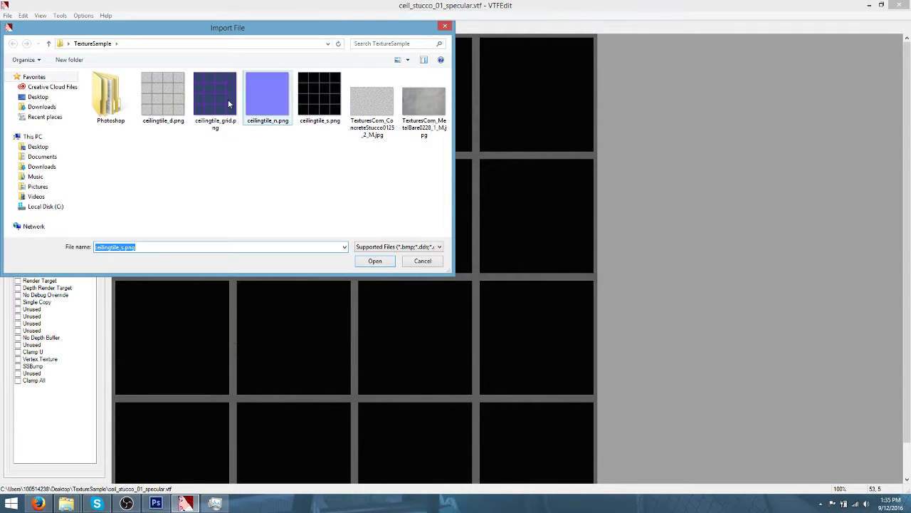
pyautogui.doubleClick(261, 100)
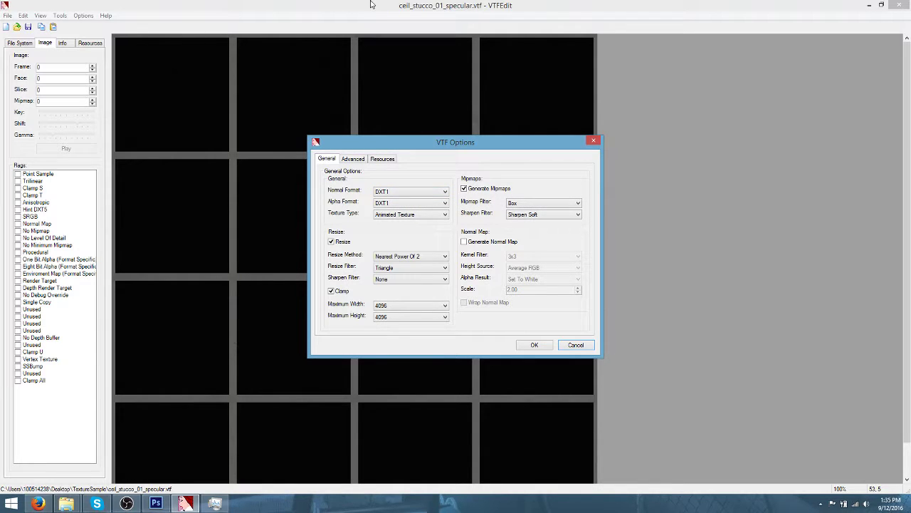
pyautogui.click(385, 192)
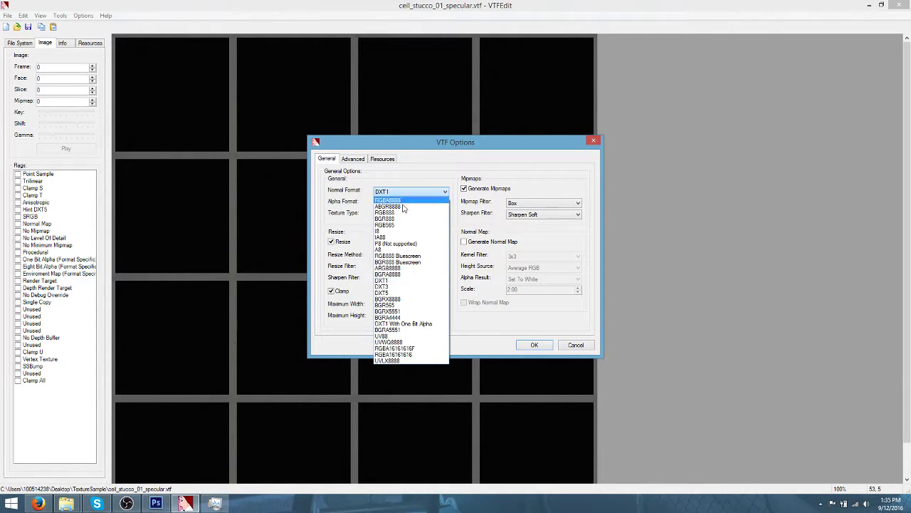
pyautogui.click(385, 219)
pyautogui.click(392, 204)
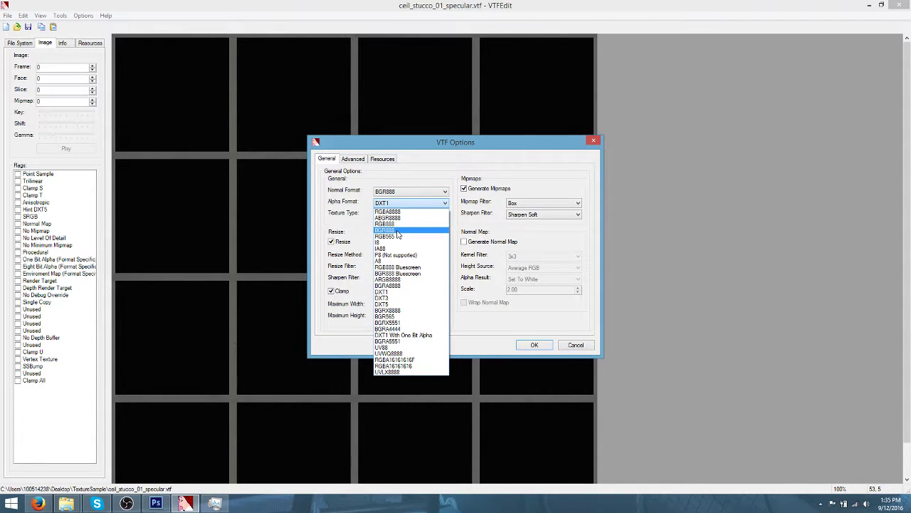
pyautogui.click(397, 232)
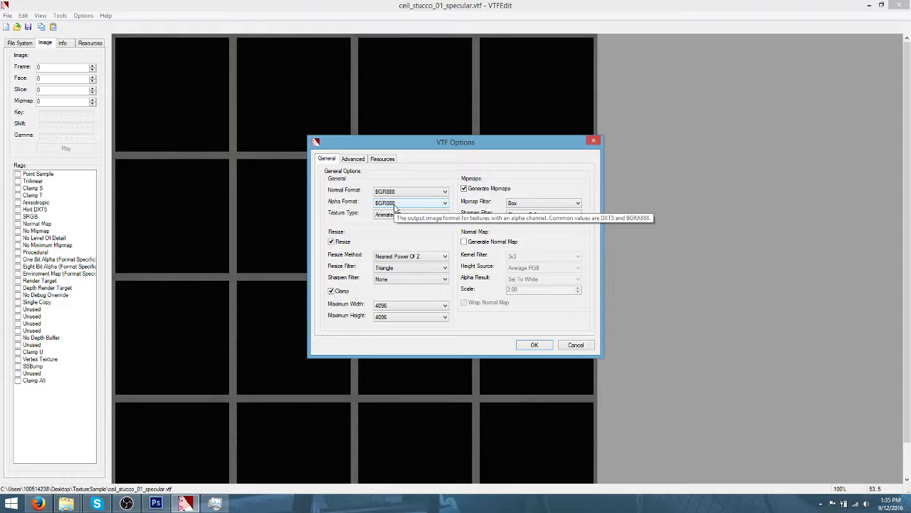
pyautogui.click(395, 207)
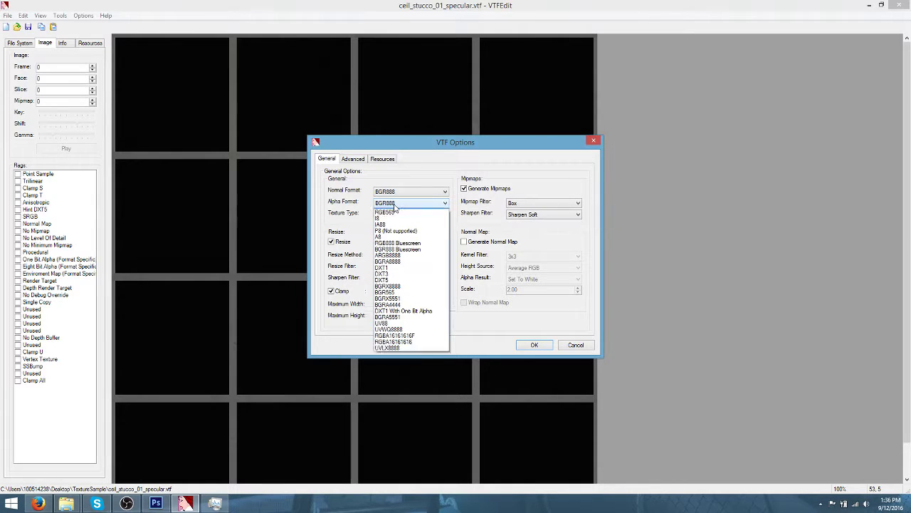
pyautogui.click(395, 206)
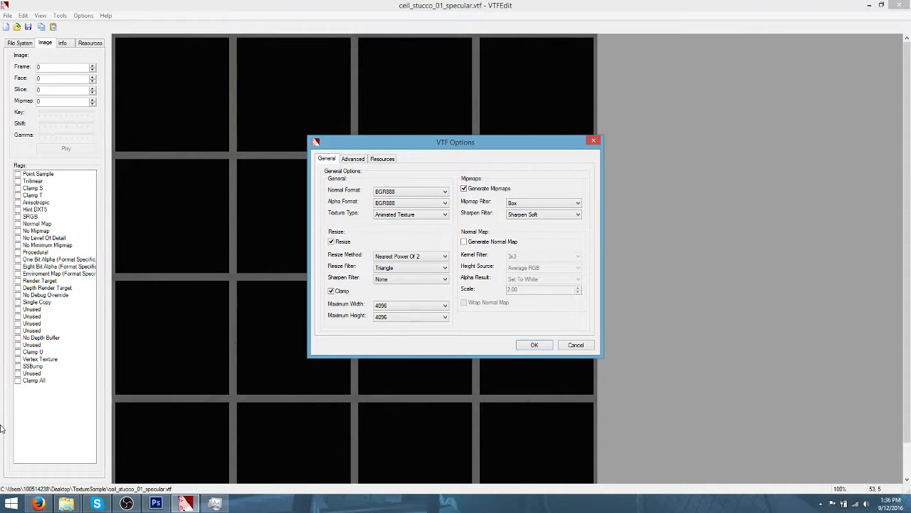
# Switch to Firefox and open psr.repositoryhosting.com in a new tab
pyautogui.click(38, 504)
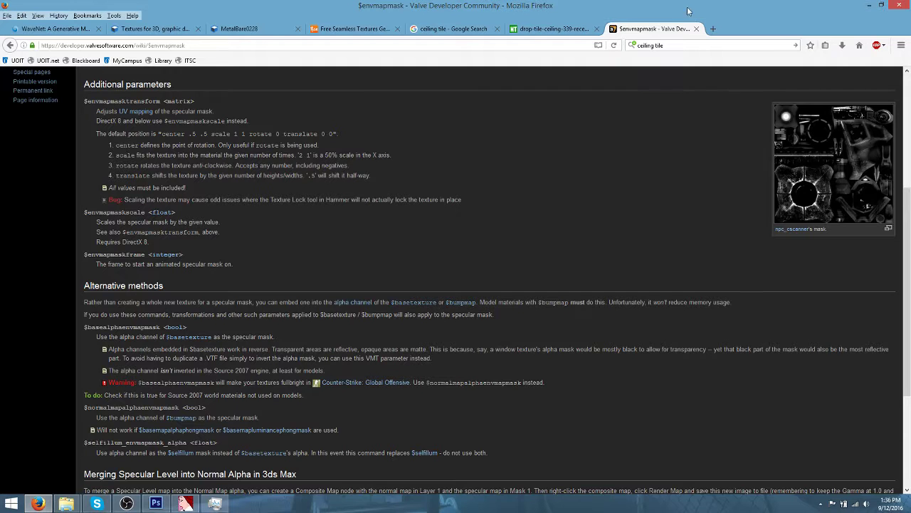
pyautogui.click(709, 29)
pyautogui.write('vmt')
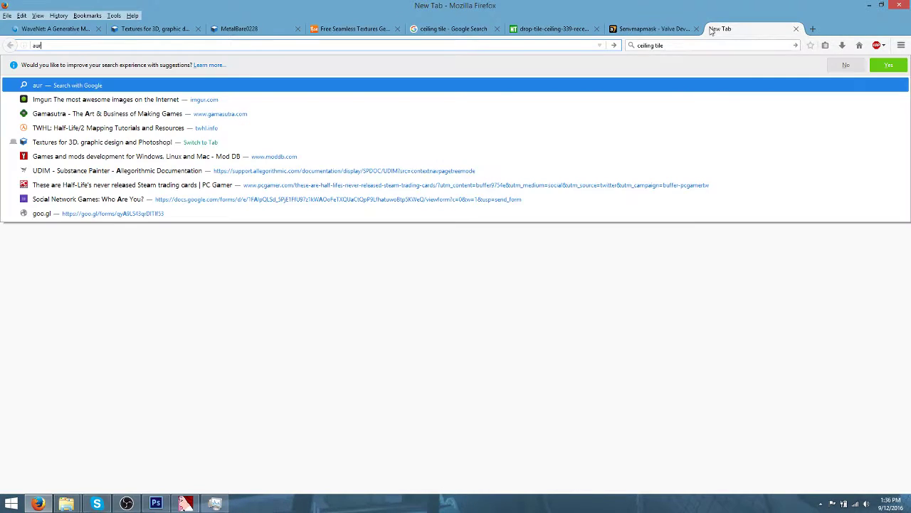
pyautogui.press('BackSpace')
pyautogui.press('BackSpace')
pyautogui.press('BackSpace')
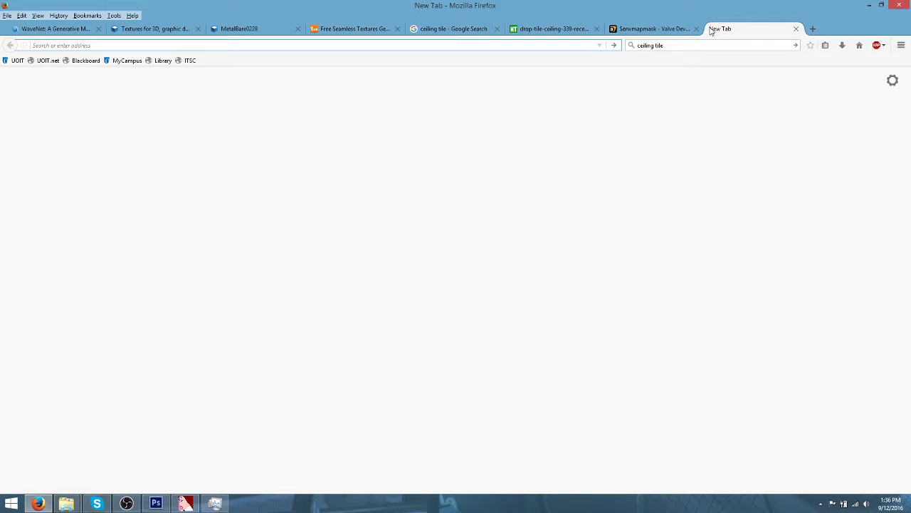
pyautogui.write('s')
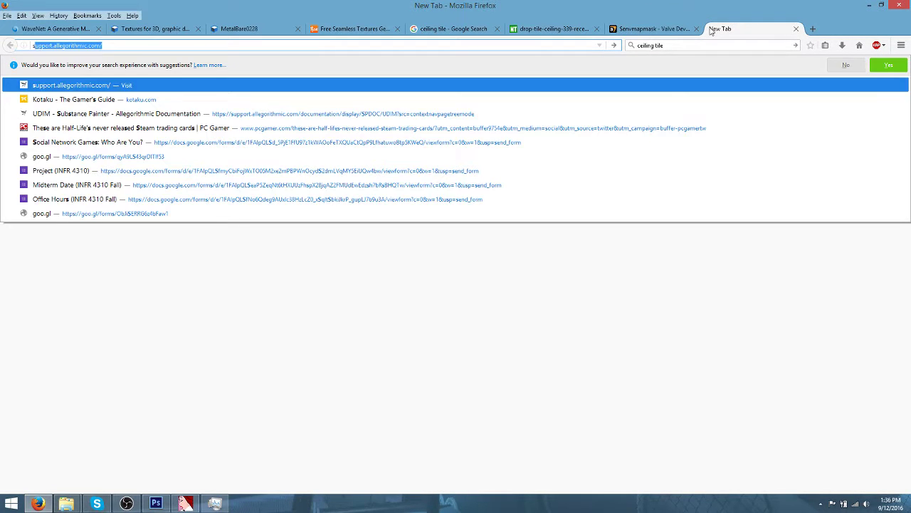
pyautogui.press('BackSpace')
pyautogui.press('BackSpace')
pyautogui.write('psr')
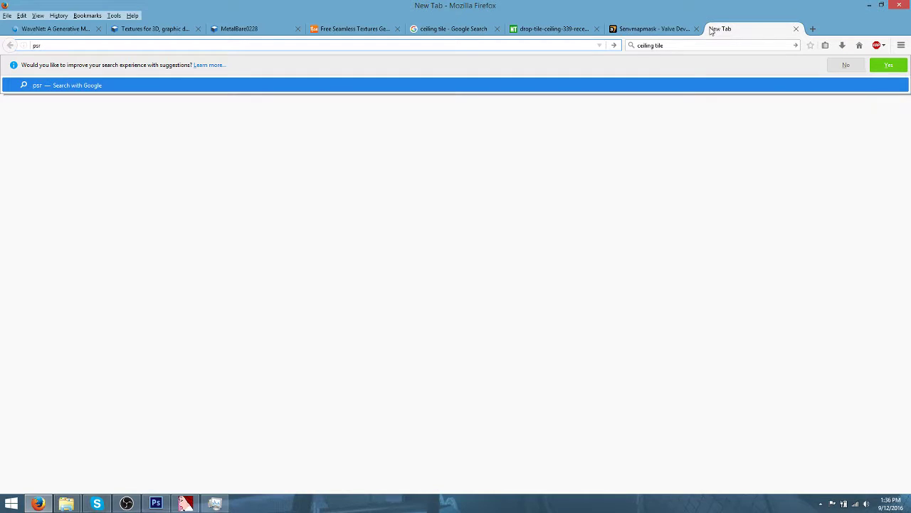
pyautogui.write('.repositoryhosting.com')
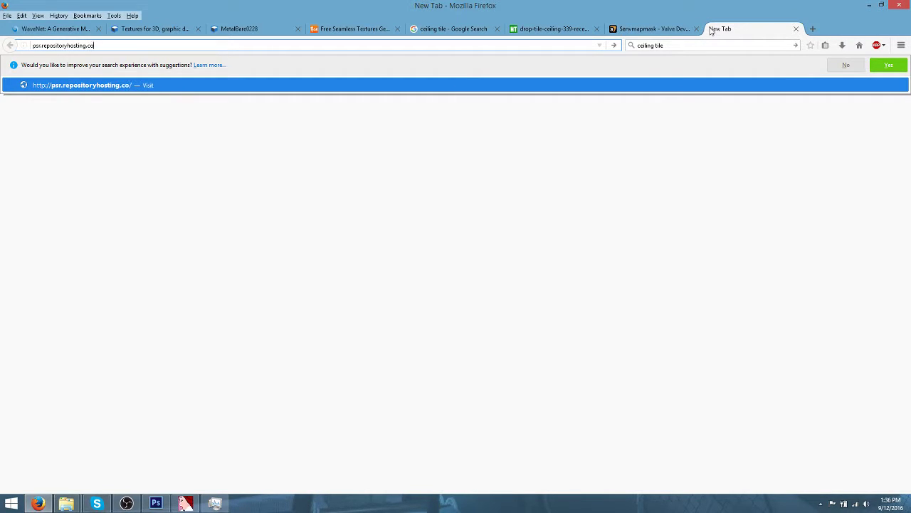
pyautogui.press('Return')
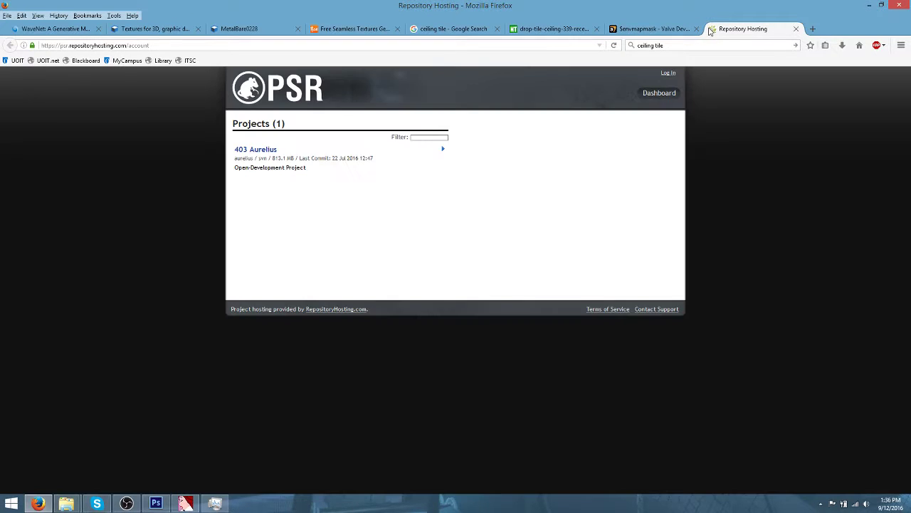
# Open the 403 Aurelius project's Standards page and find its 2D Art section
pyautogui.click(442, 149)
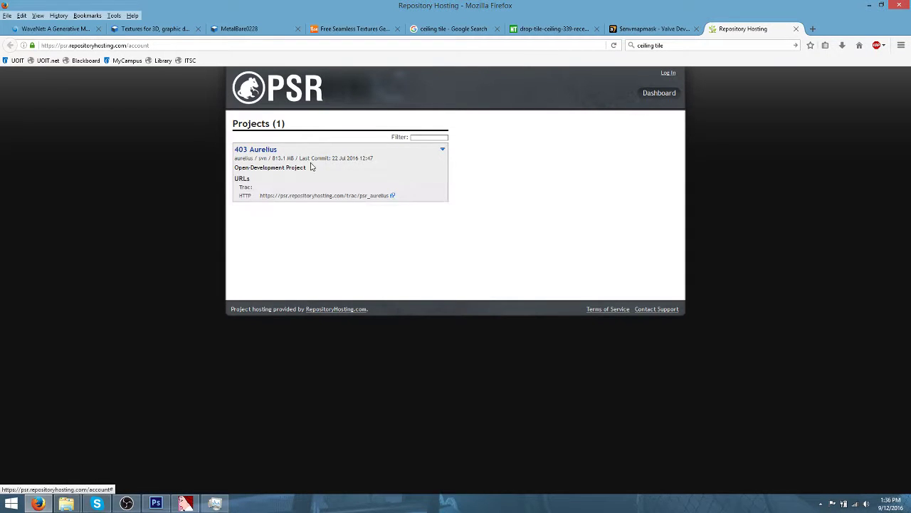
pyautogui.click(262, 153)
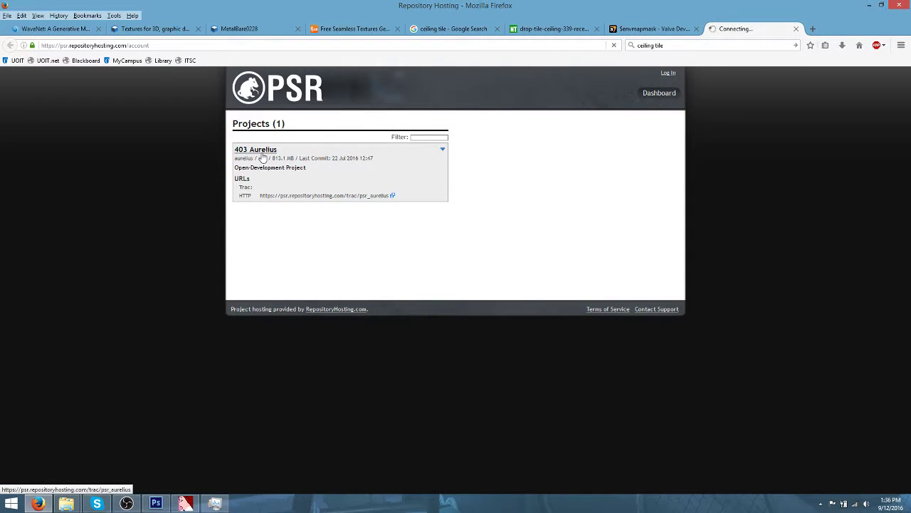
pyautogui.scroll(-3, 624, 173)
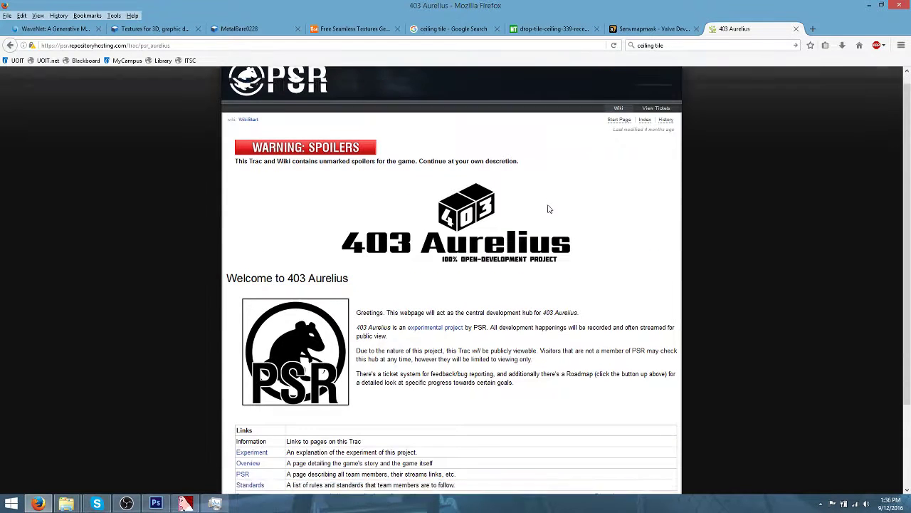
pyautogui.click(258, 384)
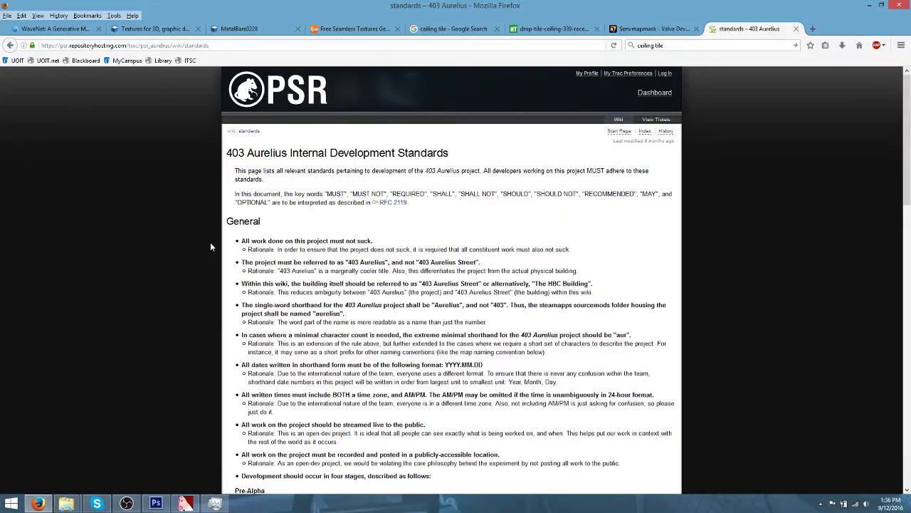
pyautogui.scroll(-8, 210, 247)
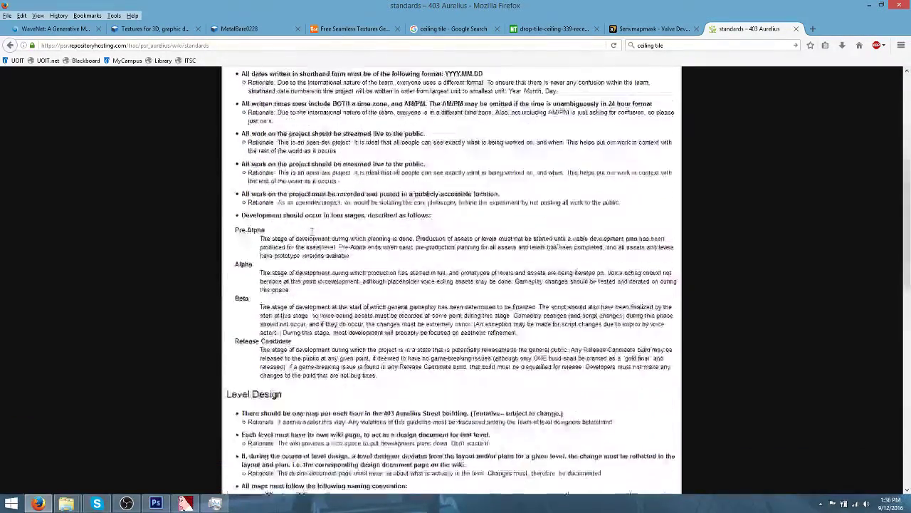
pyautogui.scroll(-20, 312, 230)
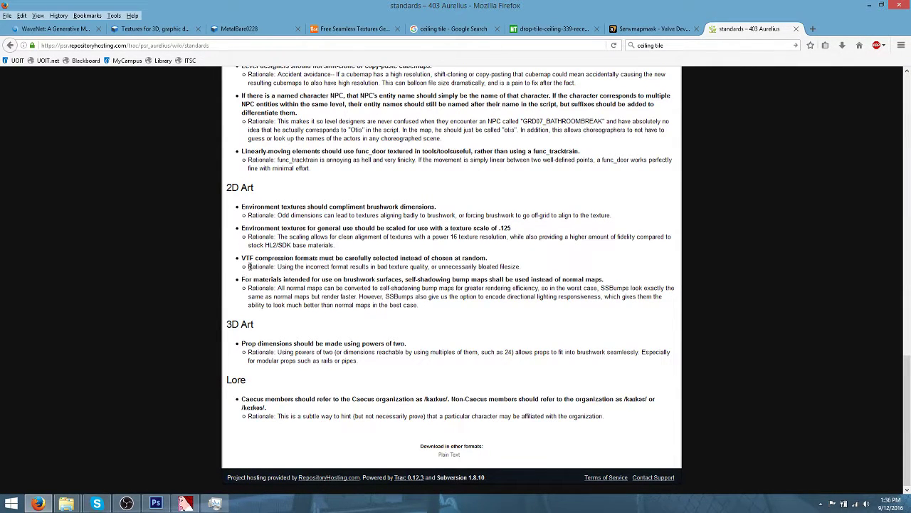
# Read the 2D Art standards on VTF compression formats and on self-shadowing bump maps for brushwork materials
pyautogui.moveTo(242, 258); pyautogui.dragTo(522, 258)
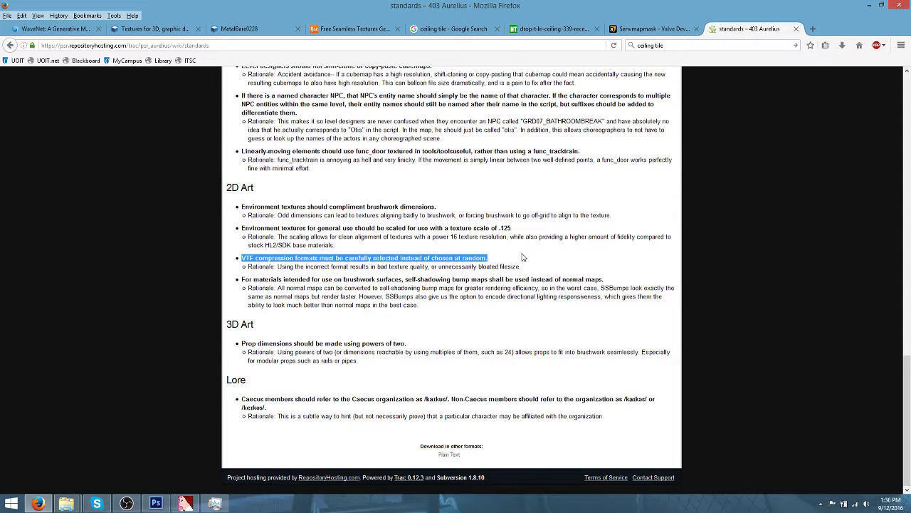
pyautogui.click(522, 258)
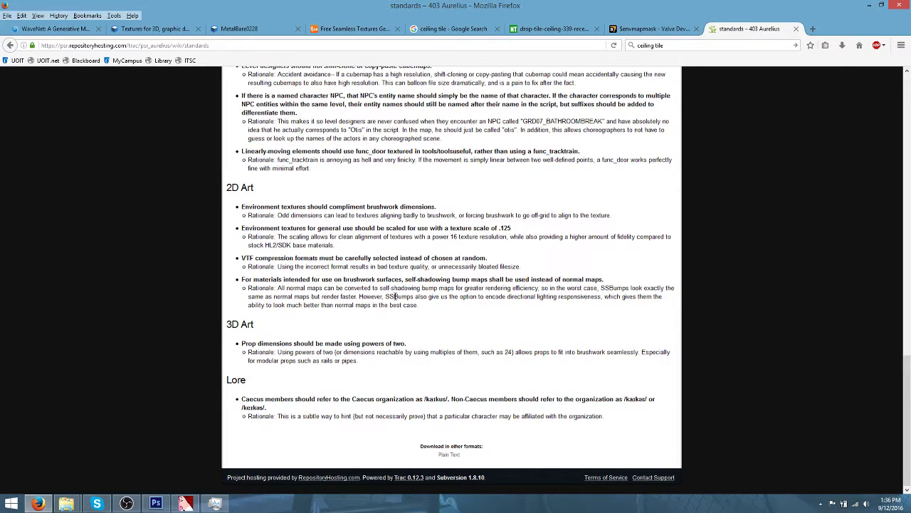
pyautogui.moveTo(237, 279); pyautogui.dragTo(604, 279)
pyautogui.click(607, 280)
# Return to VTFEdit and accept the VTF options to complete the normal map import
pyautogui.click(156, 504)
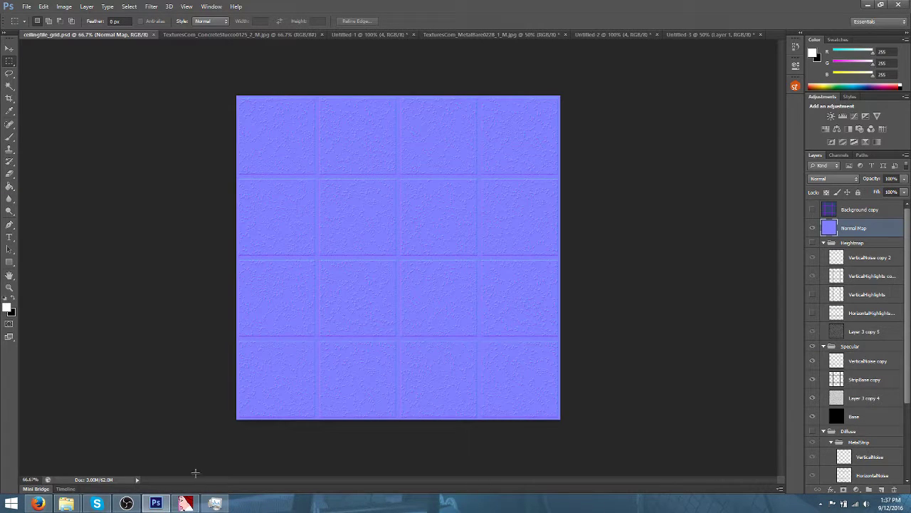
pyautogui.click(185, 504)
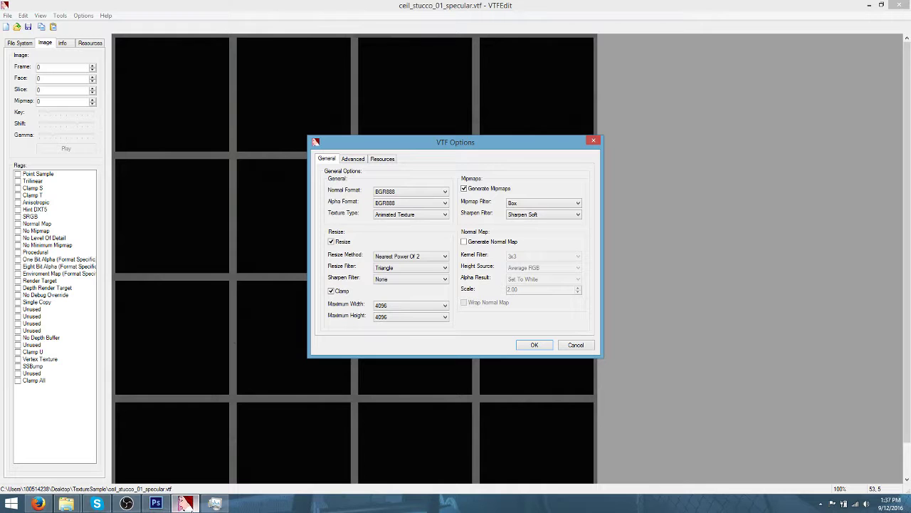
pyautogui.click(418, 204)
pyautogui.click(418, 204)
pyautogui.click(536, 346)
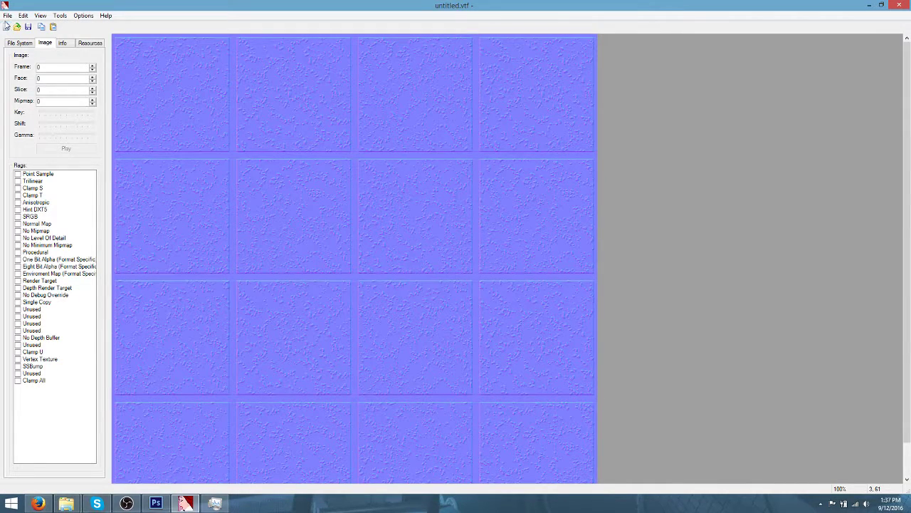
# Save the normal map texture in the TextureSample folder as ceil_stucco_01_normal.vtf
pyautogui.click(8, 16)
pyautogui.click(32, 64)
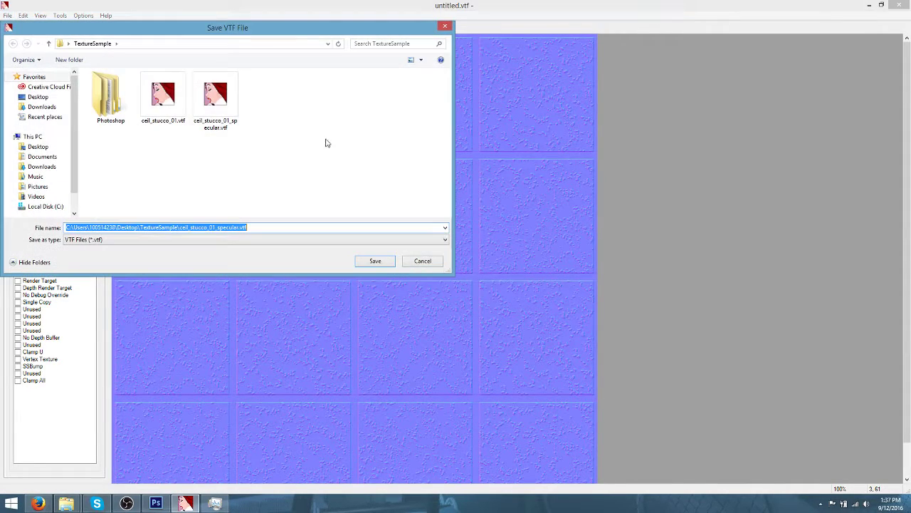
pyautogui.moveTo(162, 32); pyautogui.dragTo(589, 88)
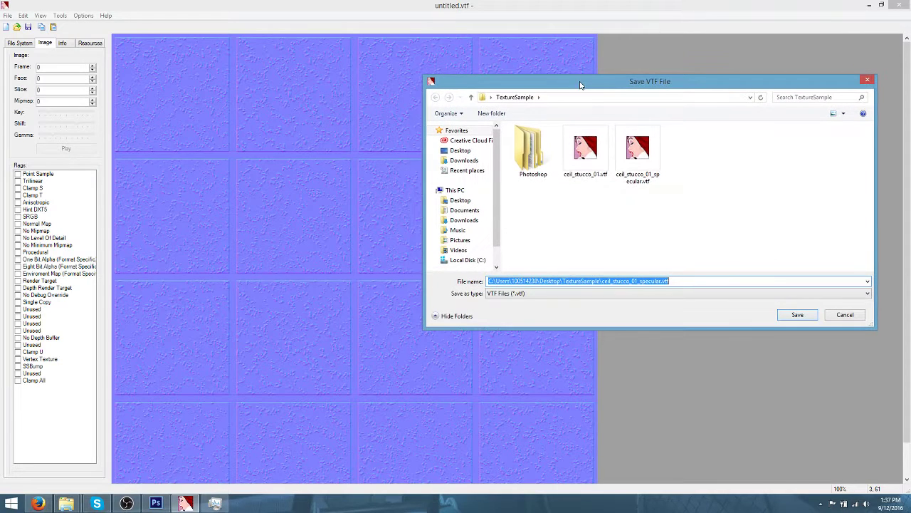
pyautogui.click(662, 280)
pyautogui.hotkey('shift', 'Left')
pyautogui.hotkey('shift', 'Left')
pyautogui.hotkey('shift', 'Left')
pyautogui.hotkey('shift', 'Left')
pyautogui.hotkey('shift', 'Left')
pyautogui.hotkey('shift', 'Left')
pyautogui.hotkey('shift', 'Left')
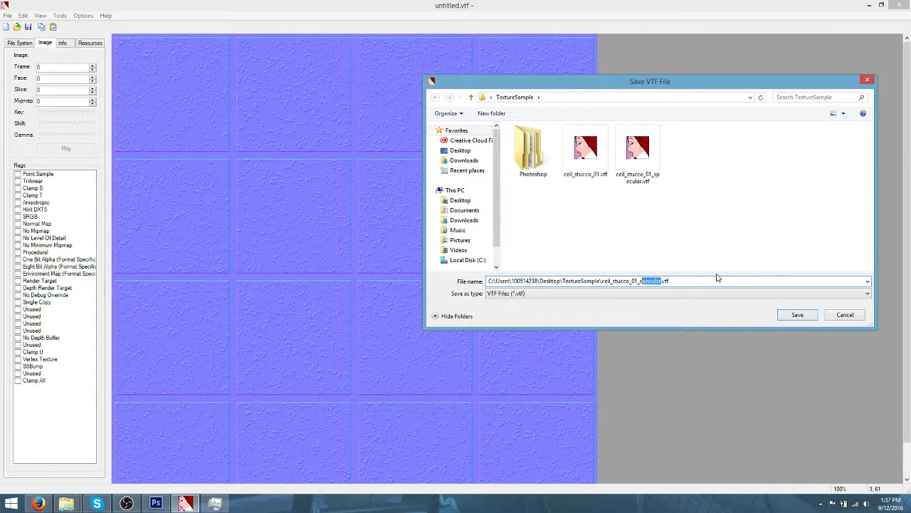
pyautogui.write('normal')
pyautogui.press('Return')
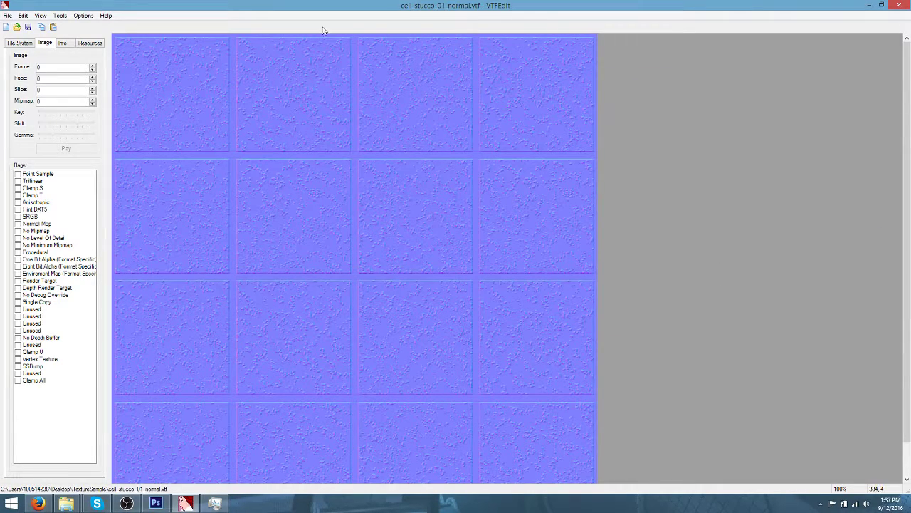
# Clear the desktop by minimizing VTFEdit, Photoshop and the TextureSample window, and closing Task Manager and the Downloads window
pyautogui.click(869, 6)
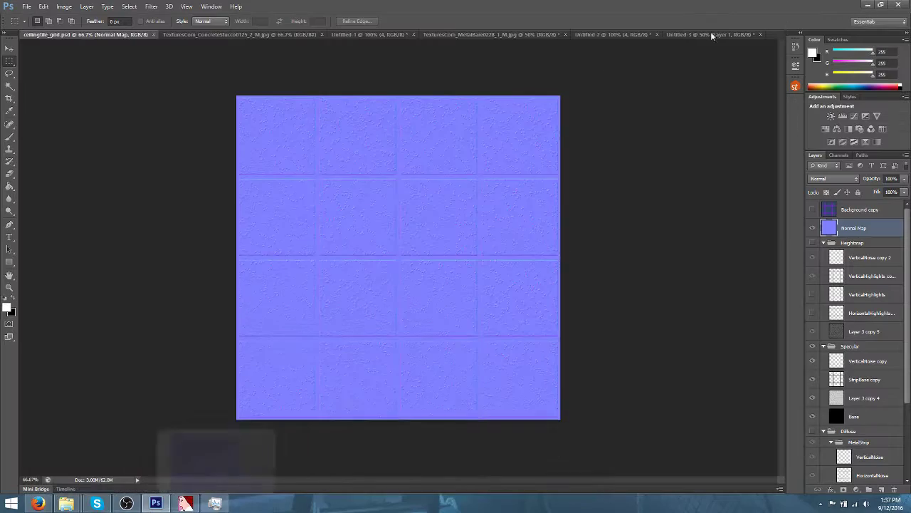
pyautogui.click(868, 5)
pyautogui.click(868, 6)
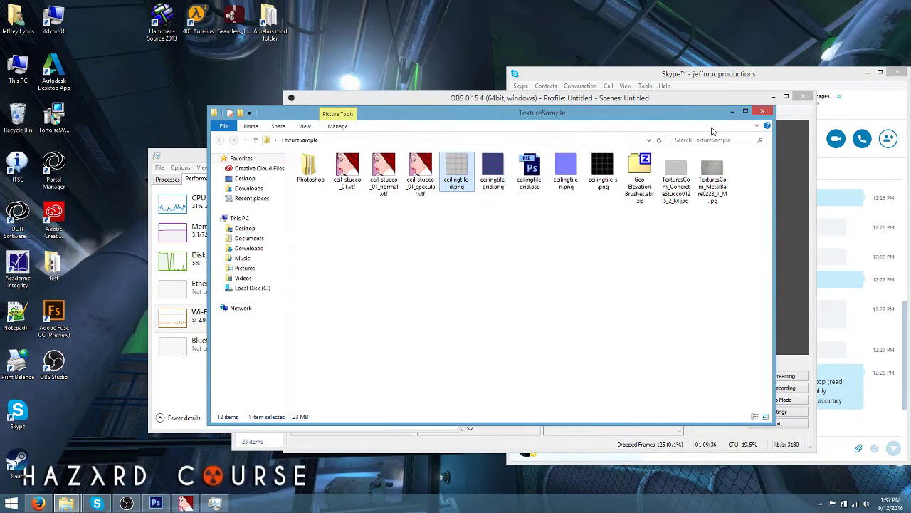
pyautogui.click(733, 112)
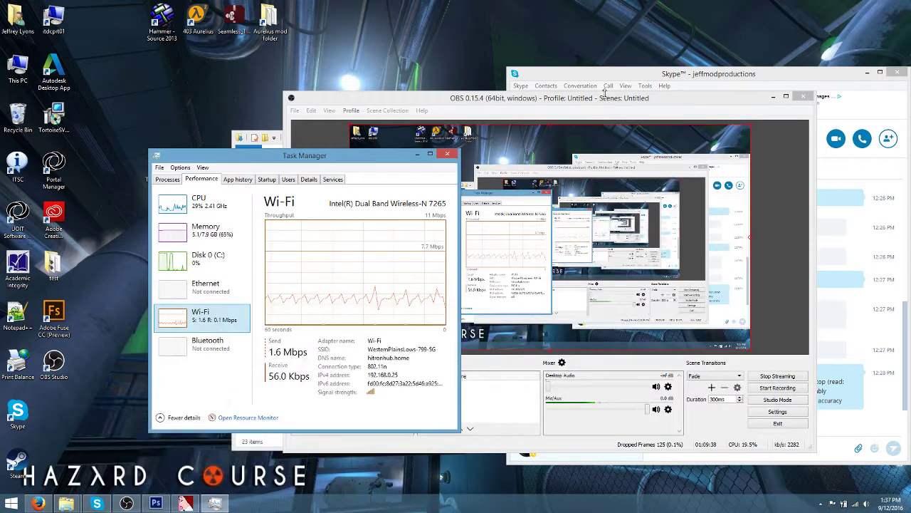
pyautogui.click(447, 154)
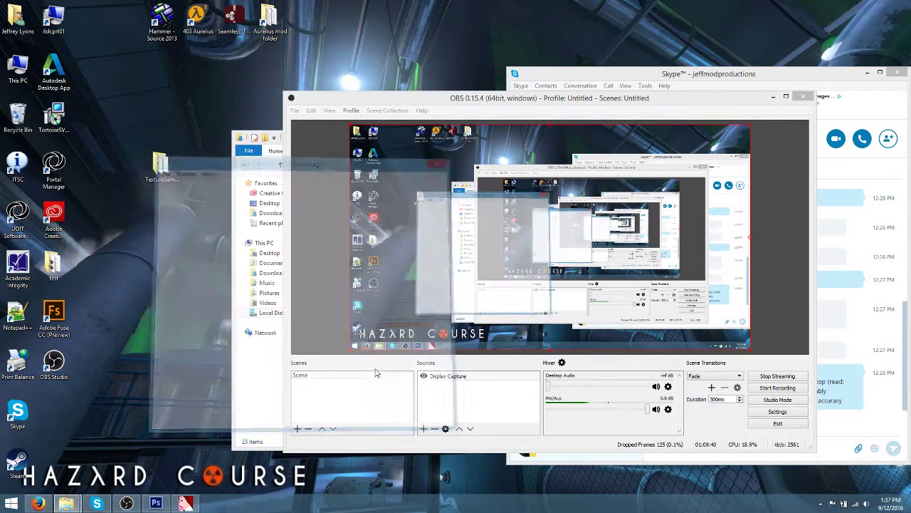
pyautogui.click(259, 406)
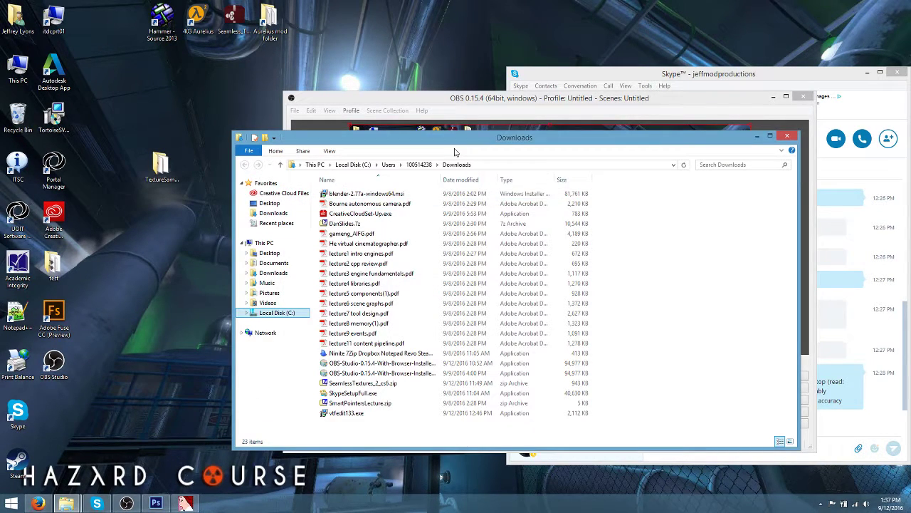
pyautogui.click(787, 135)
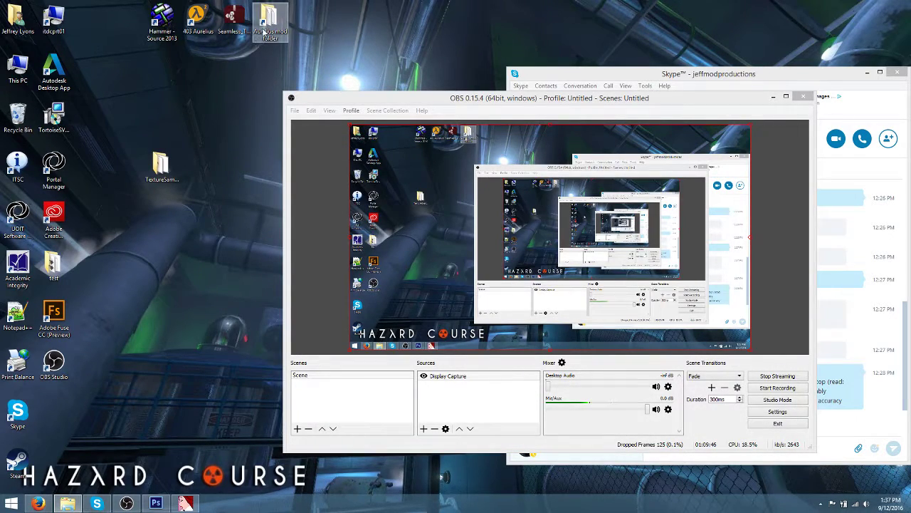
# Open the materials folder of the Aurelius mod from its desktop shortcut and create a new folder inside it
pyautogui.doubleClick(264, 32)
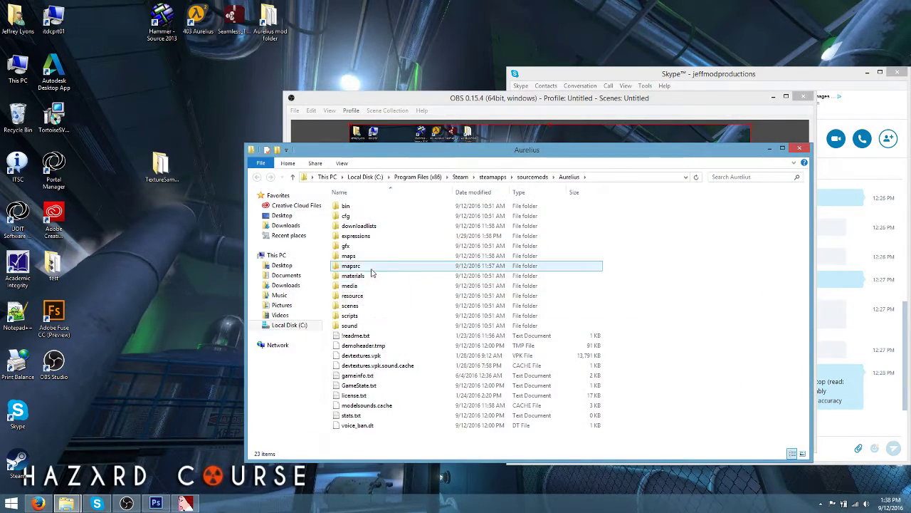
pyautogui.doubleClick(371, 275)
pyautogui.moveTo(372, 154); pyautogui.dragTo(413, 38)
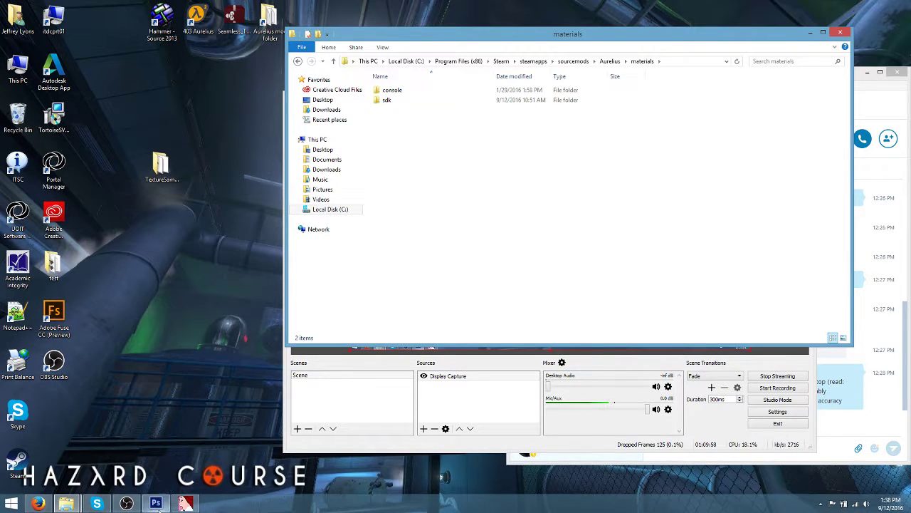
pyautogui.rightClick(407, 154)
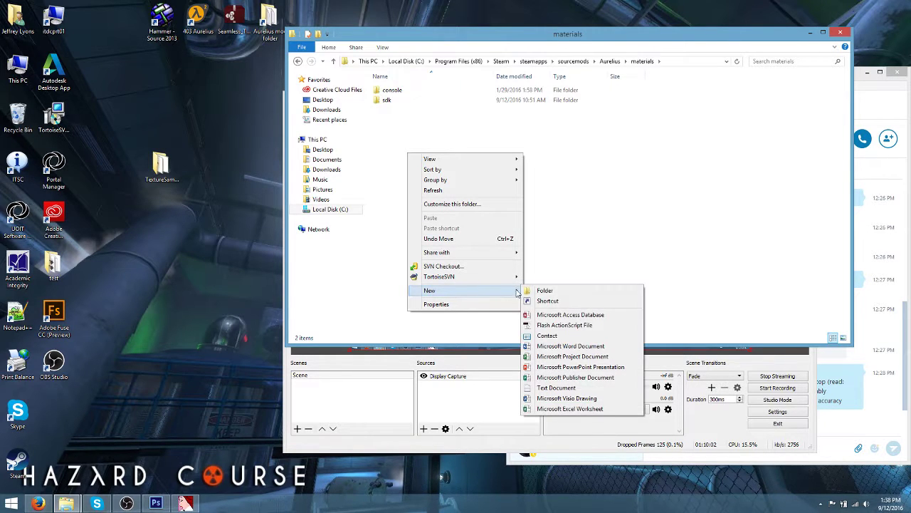
pyautogui.click(542, 291)
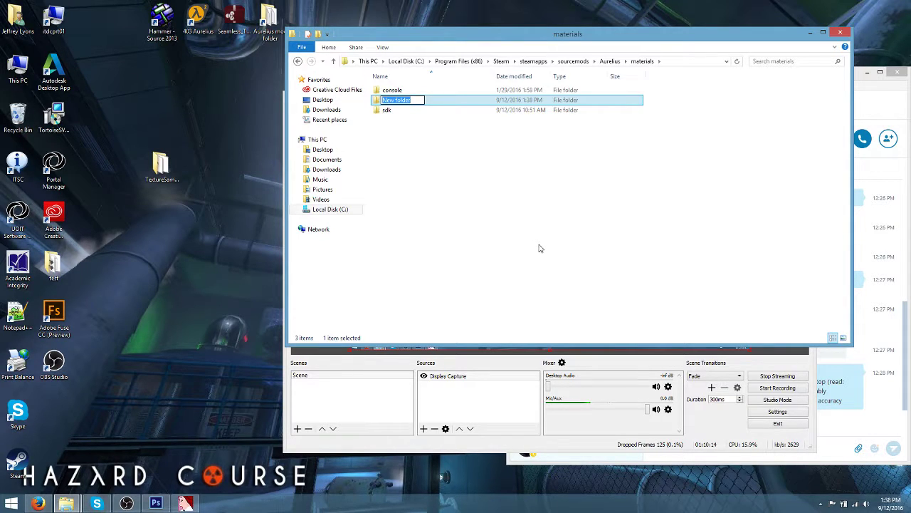
# Switch to Skype and ask the 403 Aurelius Dev Chat what "material" a stucco dropdown ceiling would be in the materials folder
pyautogui.click(97, 503)
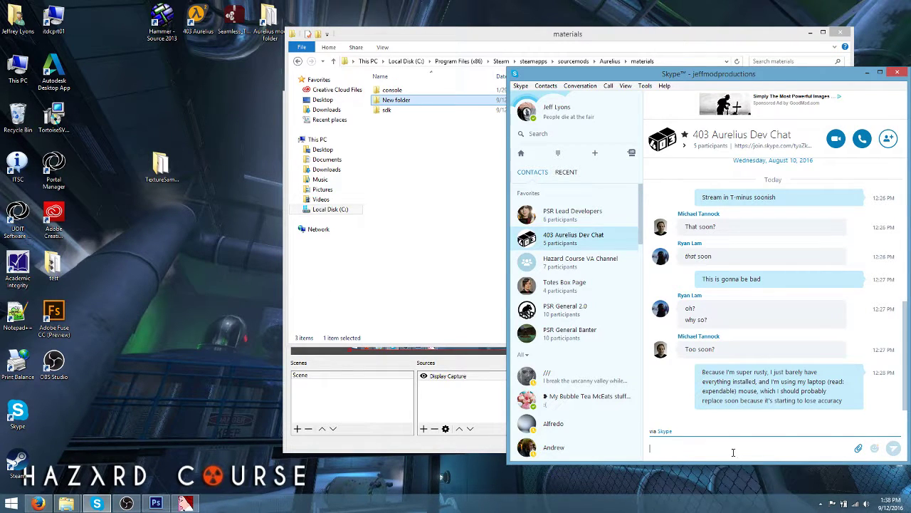
pyautogui.write('Hey guys help me out here')
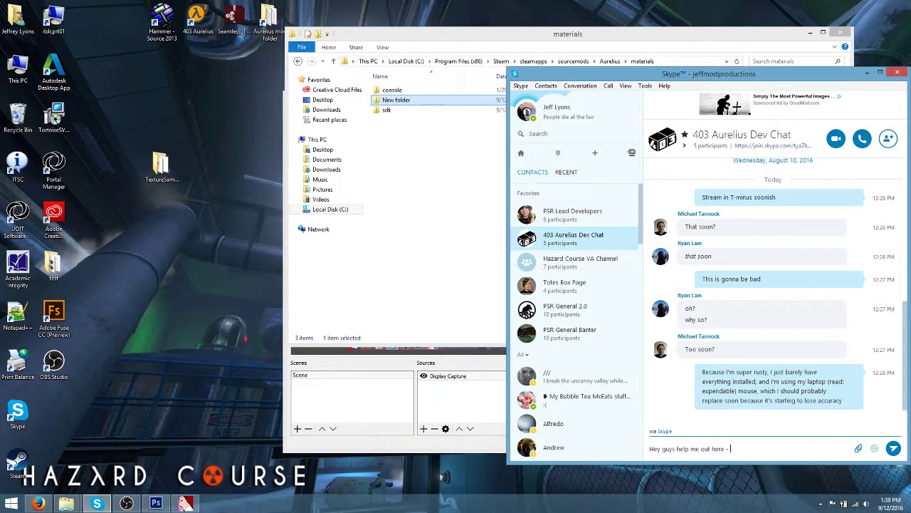
pyautogui.write(' - is a stucco ')
pyautogui.write('dropdown c')
pyautogui.write('eiling')
pyautogui.hotkey('ctrl', 'shift', 'Left')
pyautogui.hotkey('ctrl', 'shift', 'Left')
pyautogui.hotkey('ctrl', 'shift', 'Left')
pyautogui.hotkey('ctrl', 'shift', 'Left')
pyautogui.hotkey('ctrl', 'shift', 'Left')
pyautogui.write('what m')
pyautogui.press('BackSpace')
pyautogui.write('"material" would a stucco dropdown ceiling be')
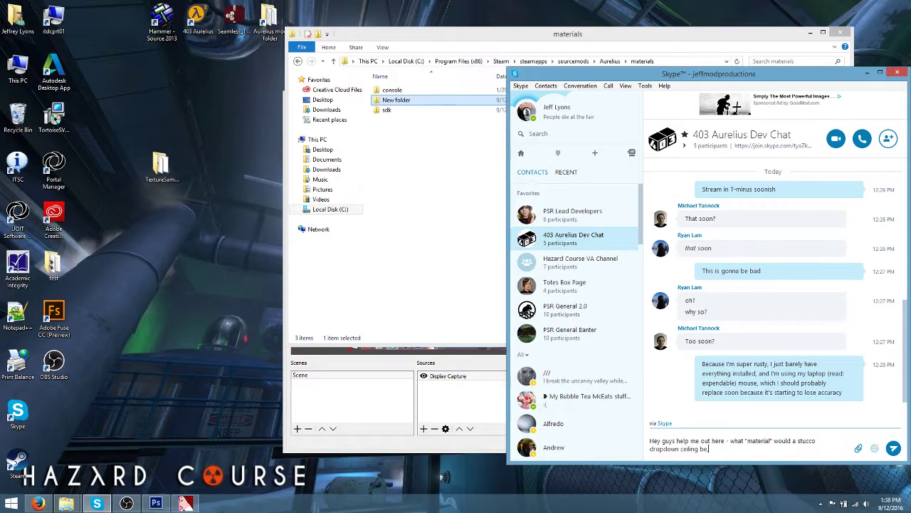
pyautogui.write(', in the materials folder?')
pyautogui.press('Return')
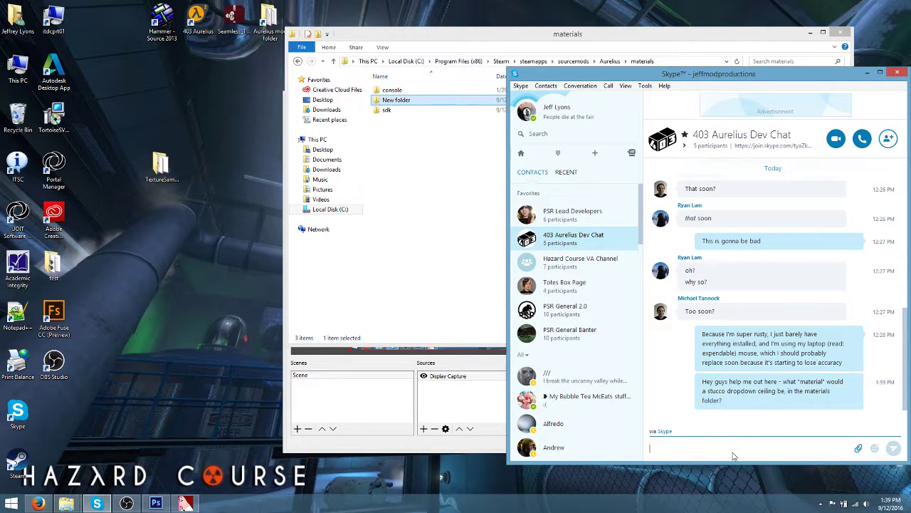
# Send "The only ones I can remember are from the HL2 props/ folder, so I have no idea where to place this one"
pyautogui.write('plastic')
pyautogui.press('BackSpace')
pyautogui.press('BackSpace')
pyautogui.press('BackSpace')
pyautogui.press('BackSpace')
pyautogui.press('BackSpace')
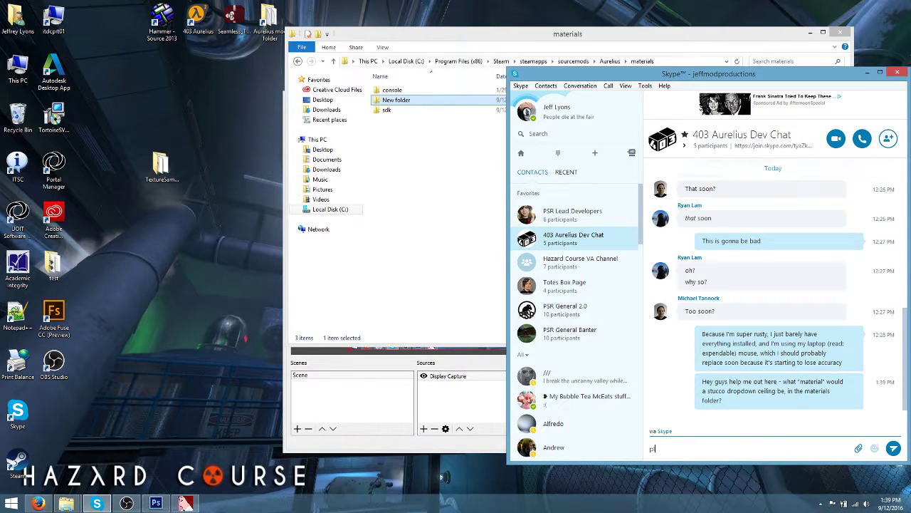
pyautogui.write('The only ones I can remember are from the H')
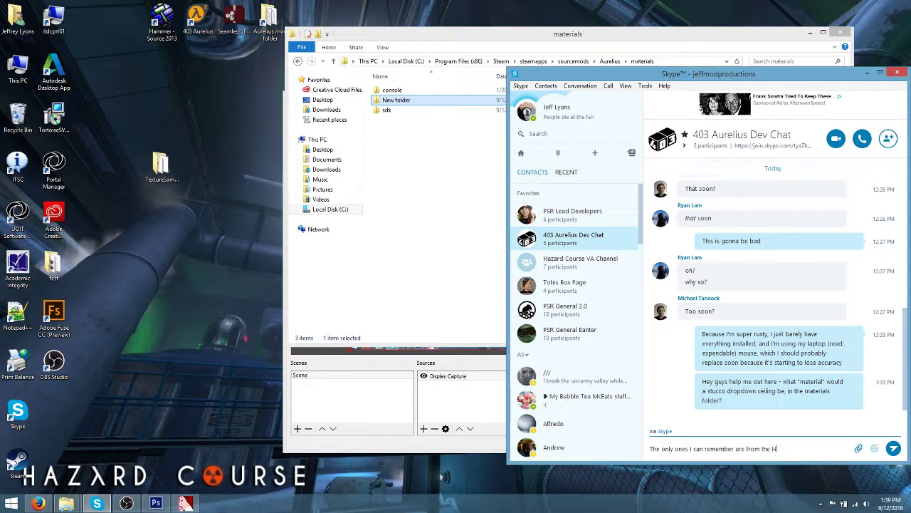
pyautogui.write('L2 props/ folder, so I have no idea whe')
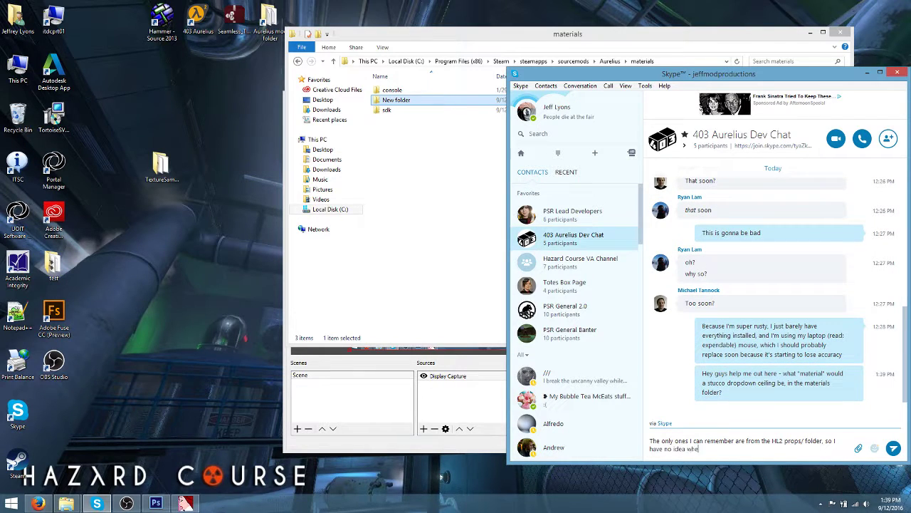
pyautogui.write('re to place this one')
pyautogui.press('Return')
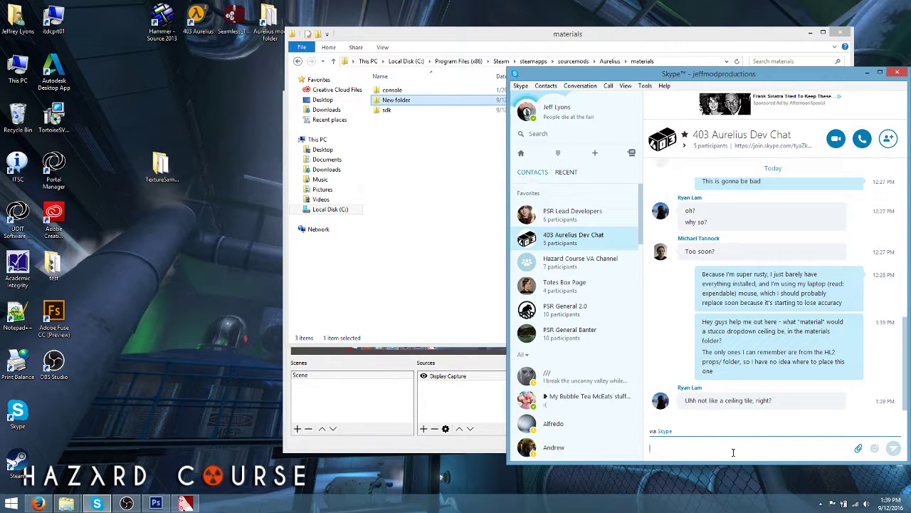
# Reply "Yes, like a ceiling tile" and send "I dunno what subfolder to place it in"
pyautogui.write('Yes, like a ceiling tile')
pyautogui.press('Return')
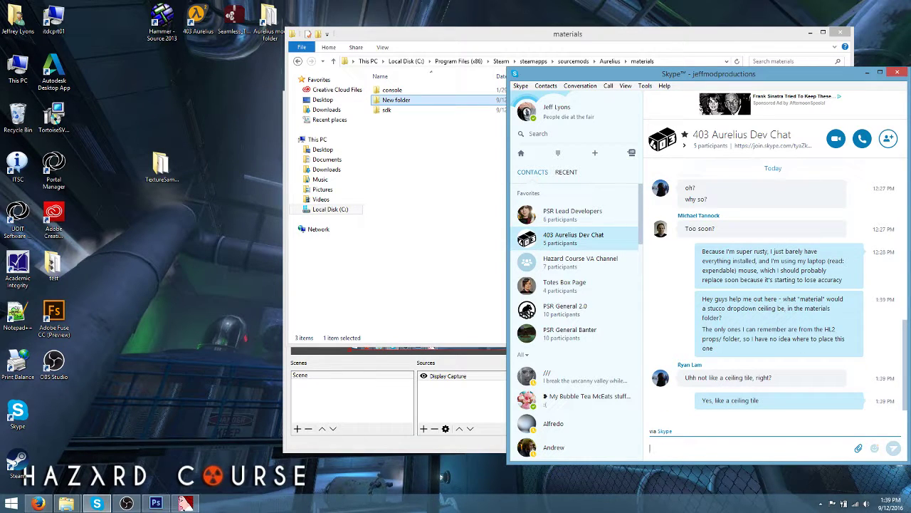
pyautogui.write('I dunno what')
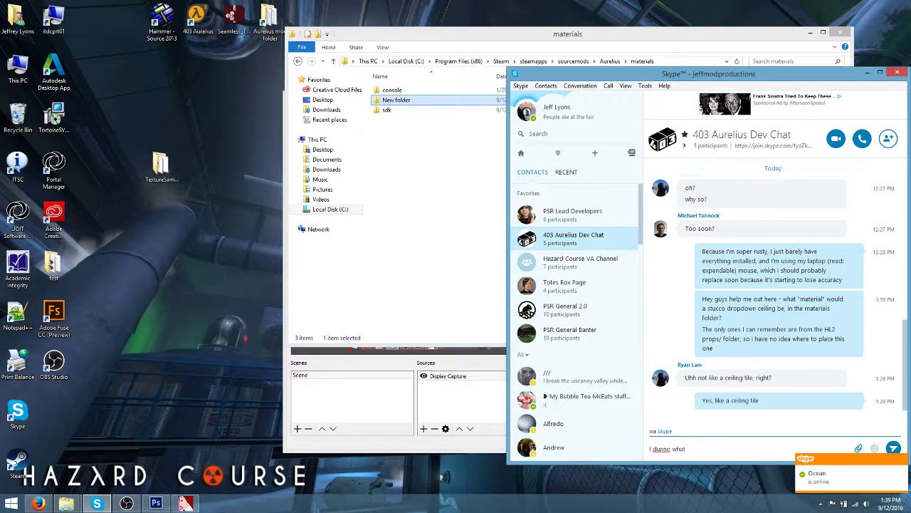
pyautogui.write(' subfolder to place it in')
pyautogui.press('Return')
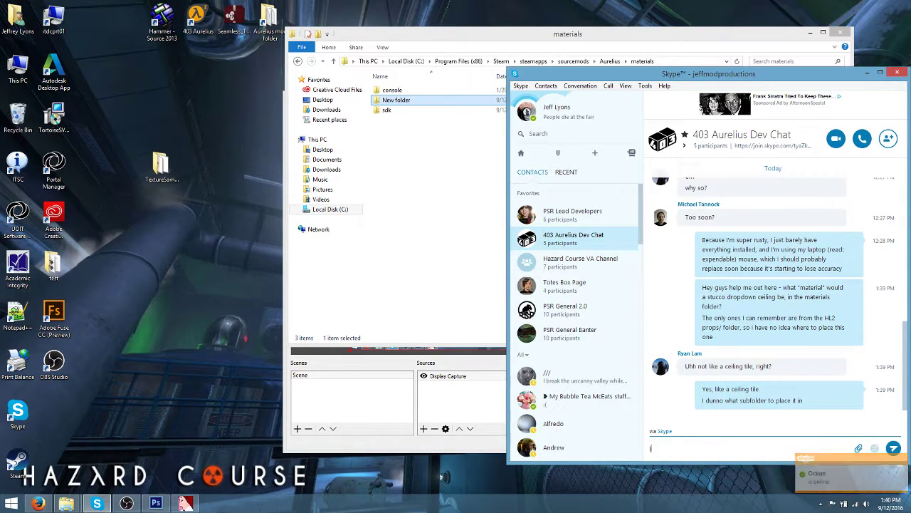
# Discard the started reply and send "plaster, maybe?" to the dev chat
pyautogui.write("It's not")
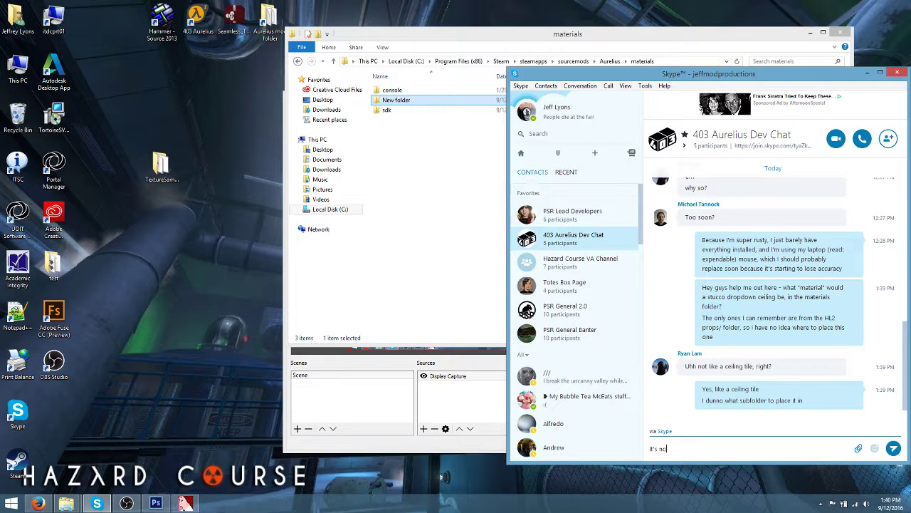
pyautogui.press('BackSpace')
pyautogui.press('BackSpace')
pyautogui.press('BackSpace')
pyautogui.press('BackSpace')
pyautogui.press('BackSpace')
pyautogui.press('BackSpace')
pyautogui.press('BackSpace')
pyautogui.press('BackSpace')
pyautogui.write('Plaster, maybe')
pyautogui.press('Return')
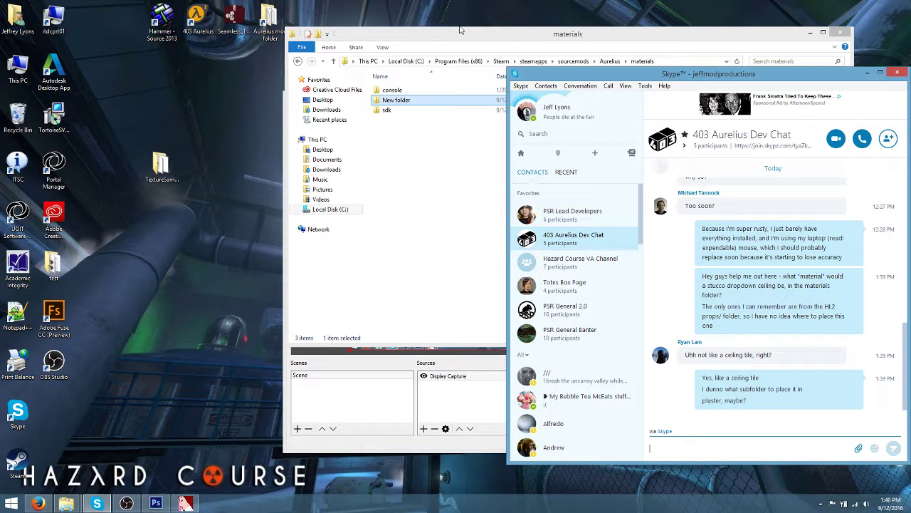
# Return to the materials folder window and rename the new folder to plaster
pyautogui.moveTo(468, 35); pyautogui.dragTo(198, 40)
pyautogui.rightClick(139, 105)
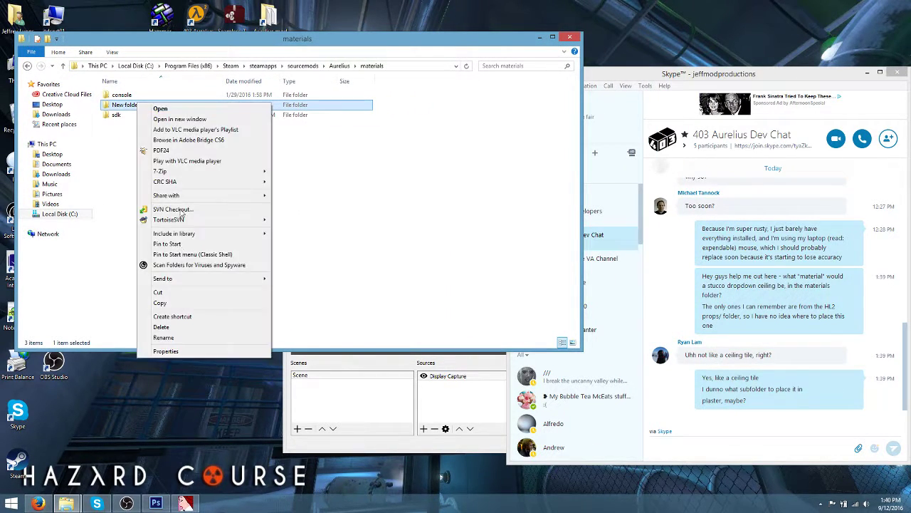
pyautogui.click(183, 341)
pyautogui.write('plaster')
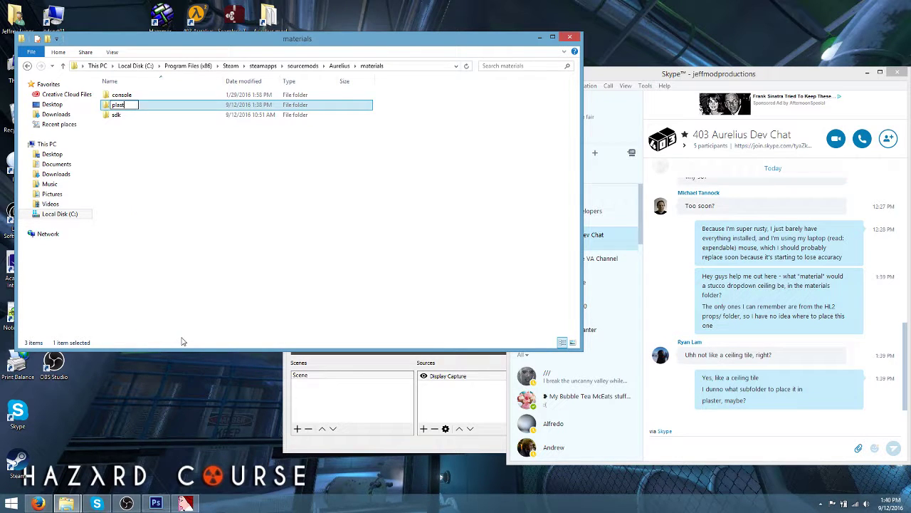
pyautogui.click(152, 213)
# Ask a teammate in the Skype dev chat whether making an SSbump needs a normal map or a height map
pyautogui.click(677, 456)
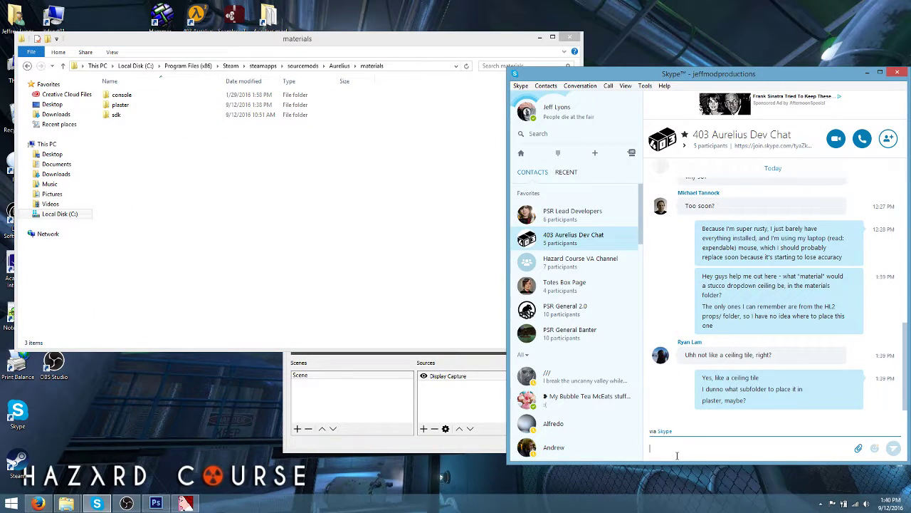
pyautogui.write('Also, Mike, what did you nee')
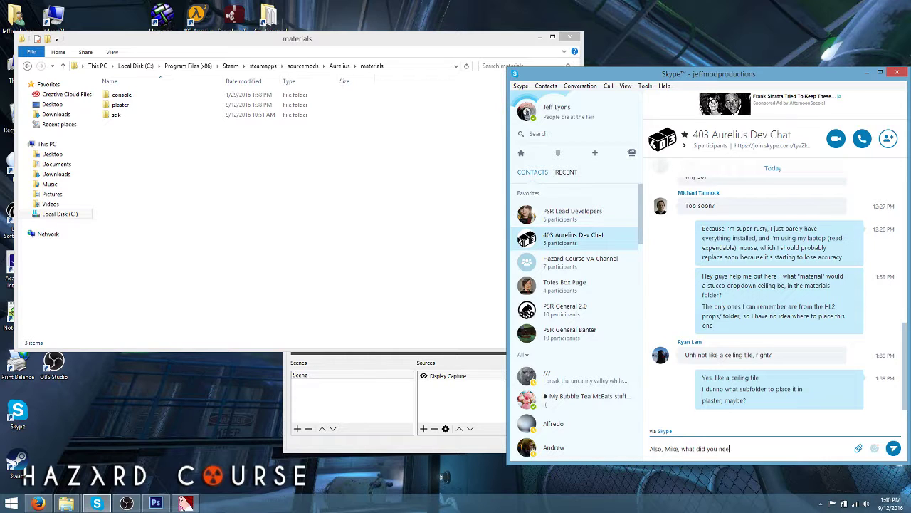
pyautogui.write('d for making an SSbump, again? A normal map or a bu')
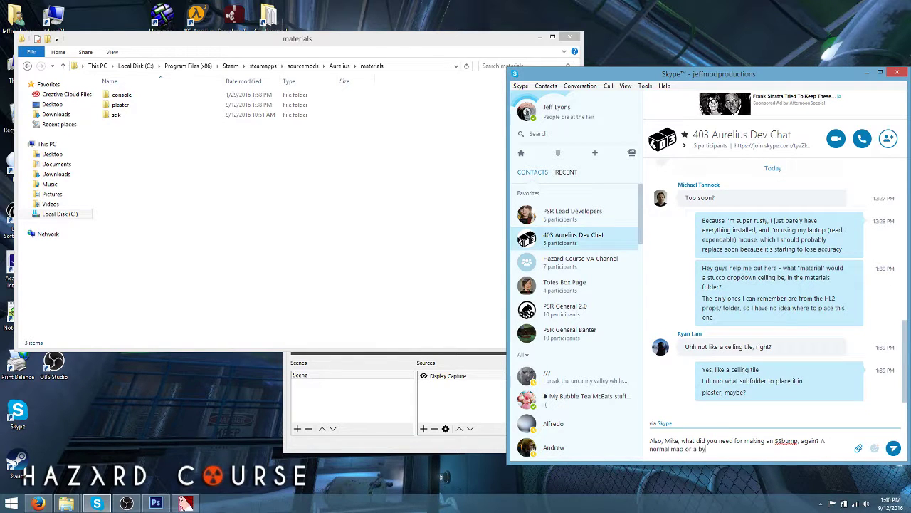
pyautogui.press('BackSpace')
pyautogui.press('BackSpace')
pyautogui.write('hiehg')
pyautogui.press('BackSpace')
pyautogui.press('BackSpace')
pyautogui.press('BackSpace')
pyautogui.write('ght map?')
pyautogui.press('Return')
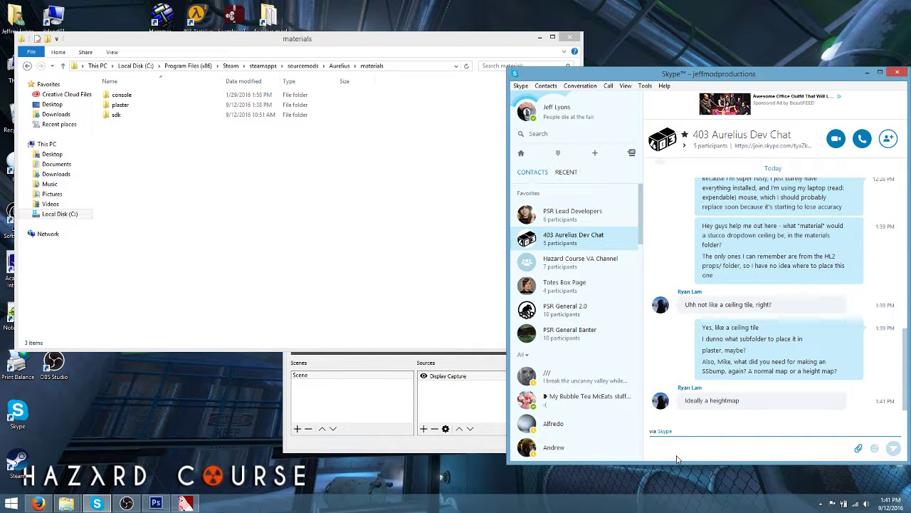
# Send the dev chat the reply "Alright, I'll be sure to put that in the aurelius src folder when I'm done"
pyautogui.write("Alright, I'll be sure to put th")
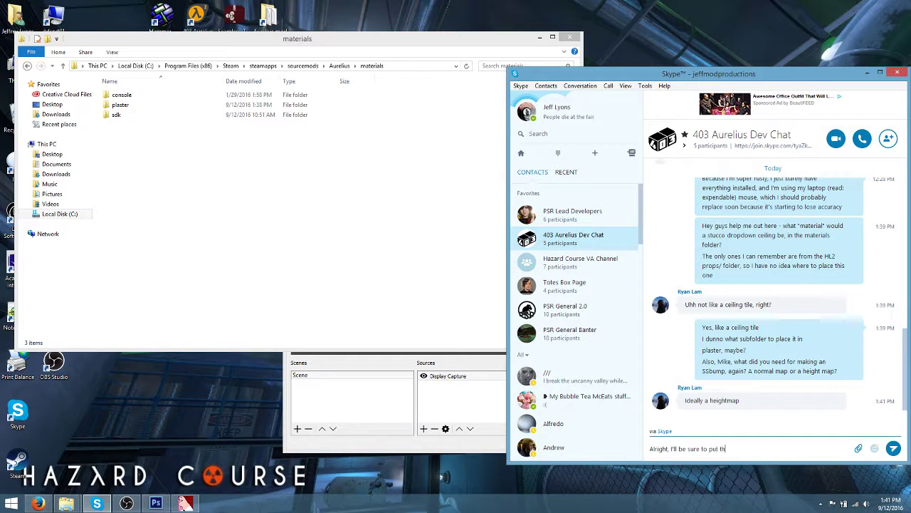
pyautogui.write('at in the aurelius src folder whe')
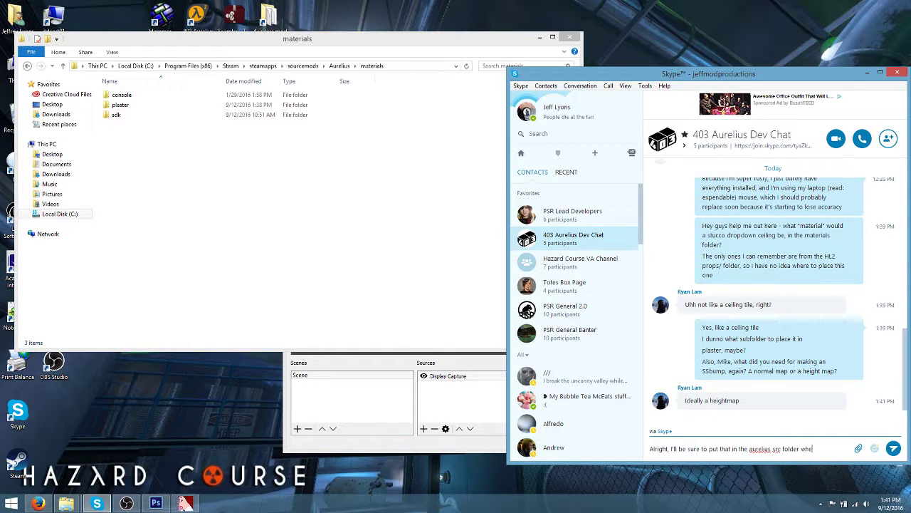
pyautogui.write("n I'm done")
pyautogui.press('Return')
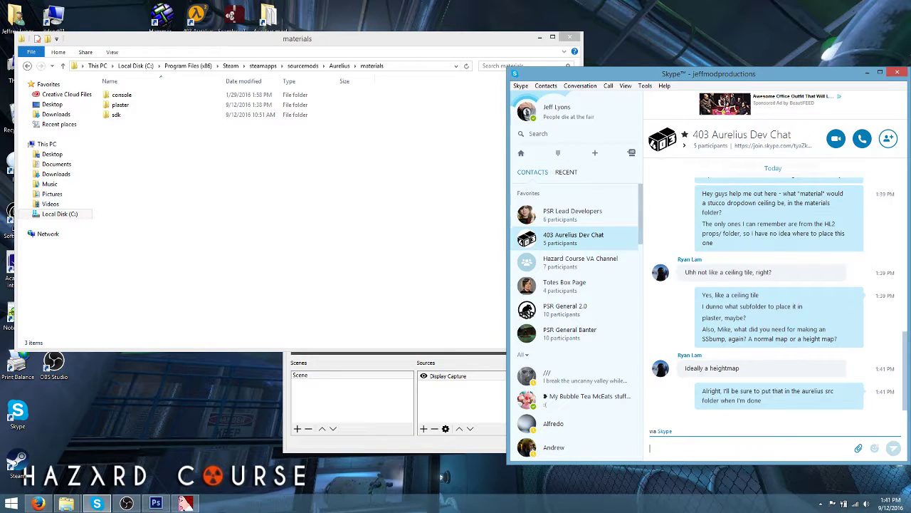
# Switch to Photoshop, hide the Normal Map layer and show the Heightmap group in ceilingtile_grid.psd
pyautogui.click(156, 503)
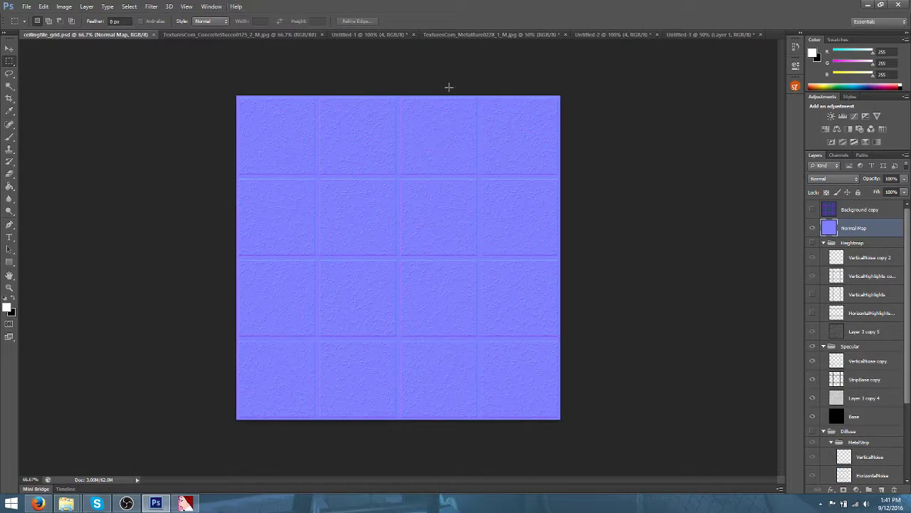
pyautogui.click(813, 227)
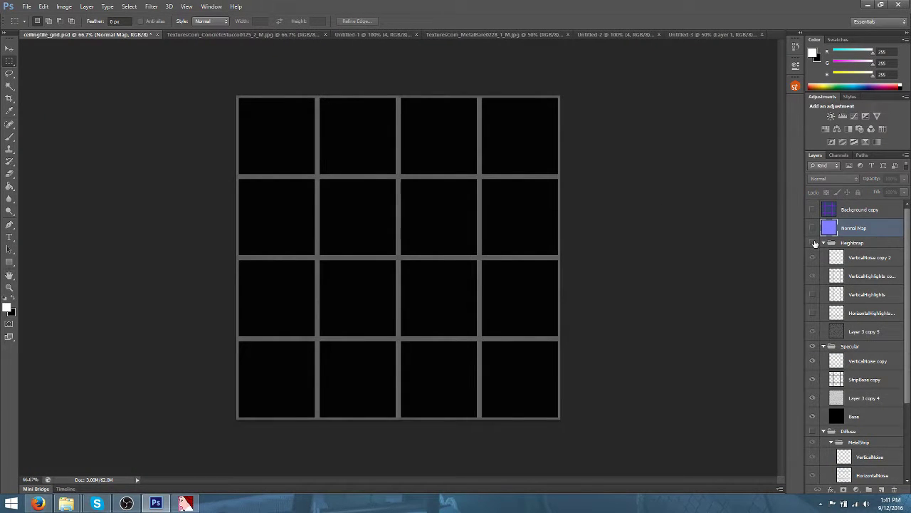
pyautogui.click(813, 243)
# Save the height map as a PNG copy named ceilingtile_height.png in the TextureSample folder
pyautogui.click(25, 6)
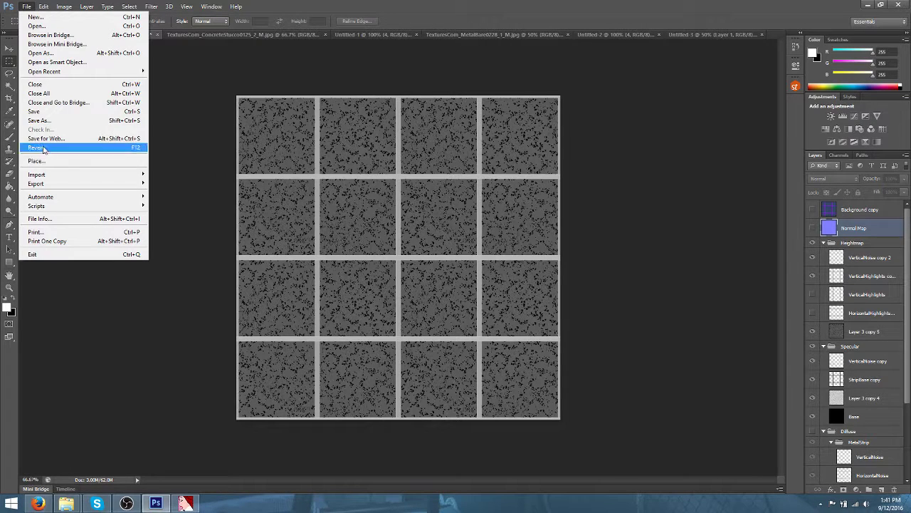
pyautogui.click(40, 120)
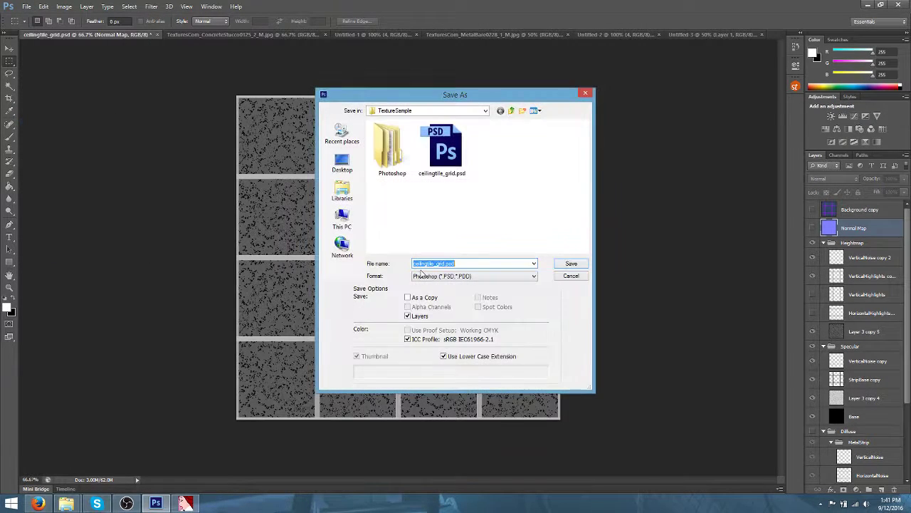
pyautogui.click(424, 275)
pyautogui.click(435, 401)
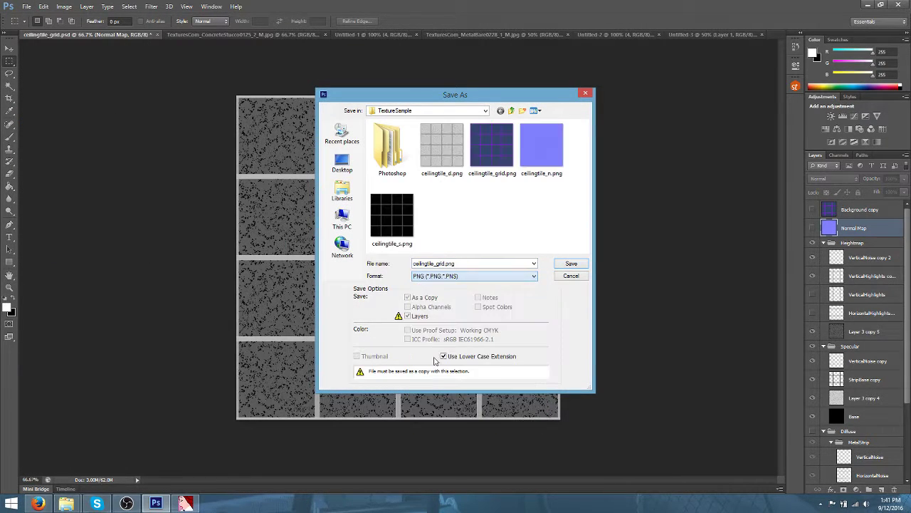
pyautogui.doubleClick(436, 264)
pyautogui.click(458, 263)
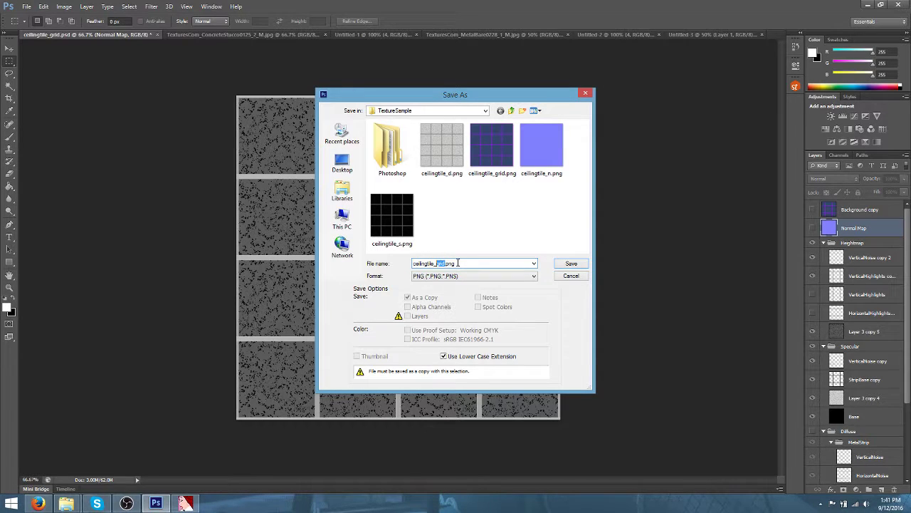
pyautogui.write('height')
pyautogui.press('Return')
pyautogui.press('Return')
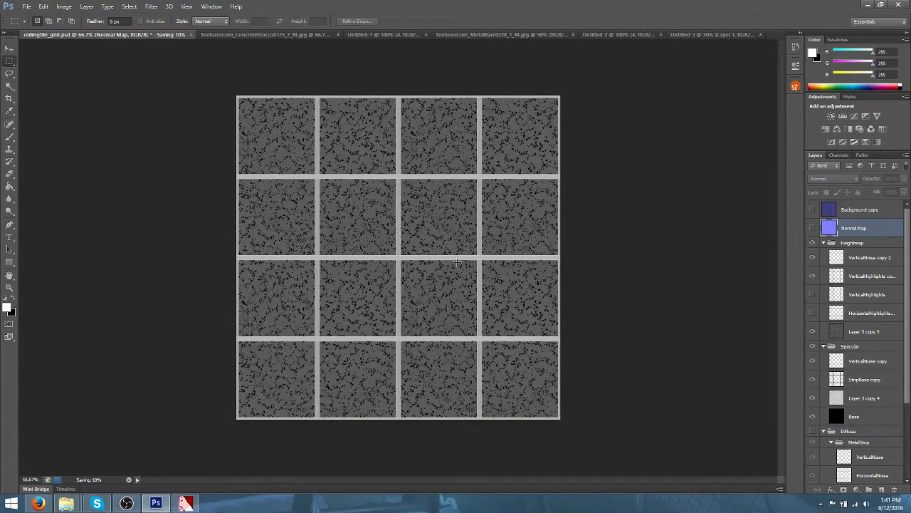
# Move the three ceil_stucco_01 VTF files from the TextureSample folder into the mod's materials/plaster folder
pyautogui.click(866, 5)
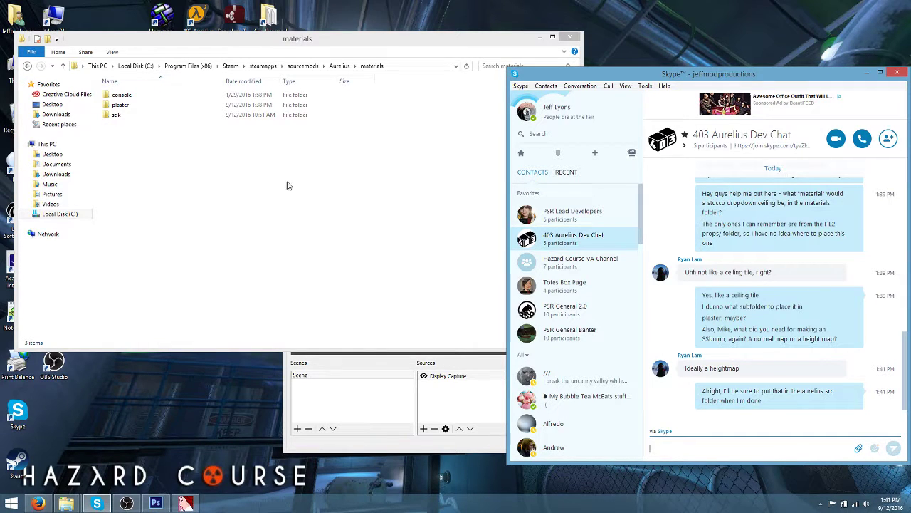
pyautogui.click(117, 95)
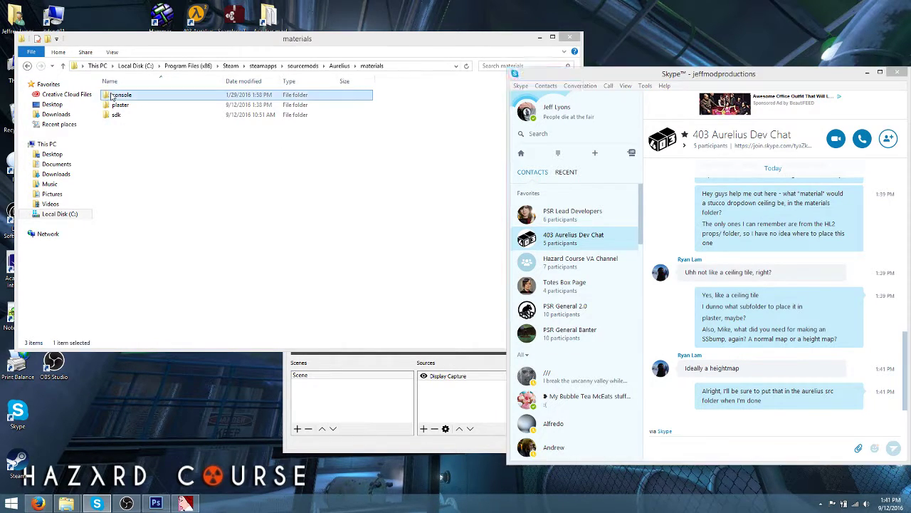
pyautogui.doubleClick(120, 105)
pyautogui.moveTo(65, 503)
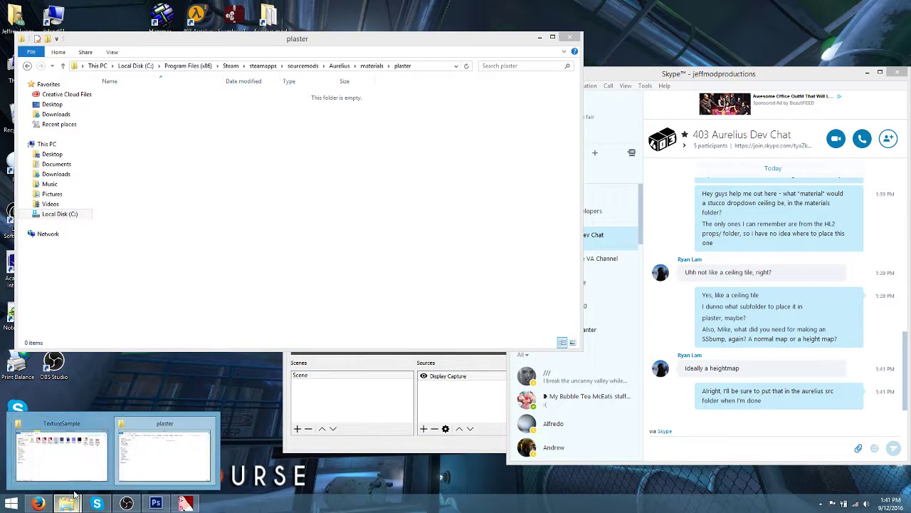
pyautogui.click(163, 449)
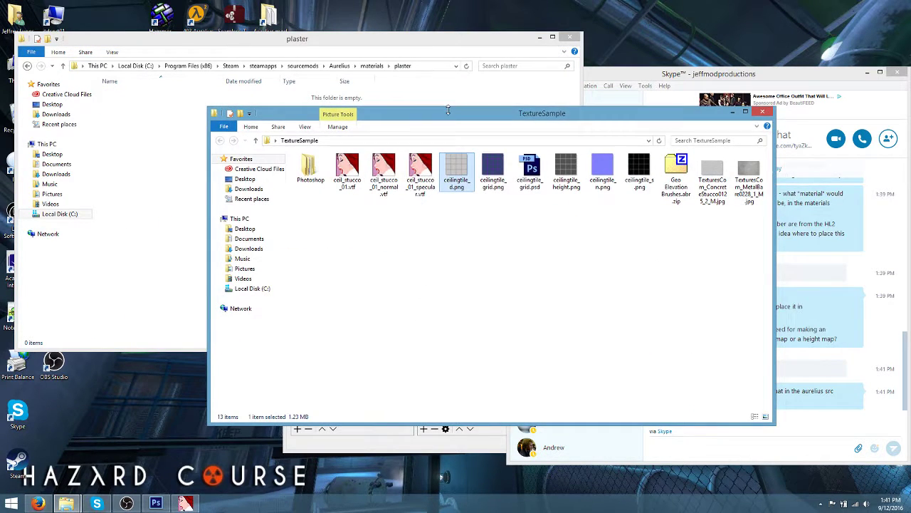
pyautogui.moveTo(454, 114); pyautogui.dragTo(479, 154)
pyautogui.moveTo(448, 279); pyautogui.dragTo(193, 183)
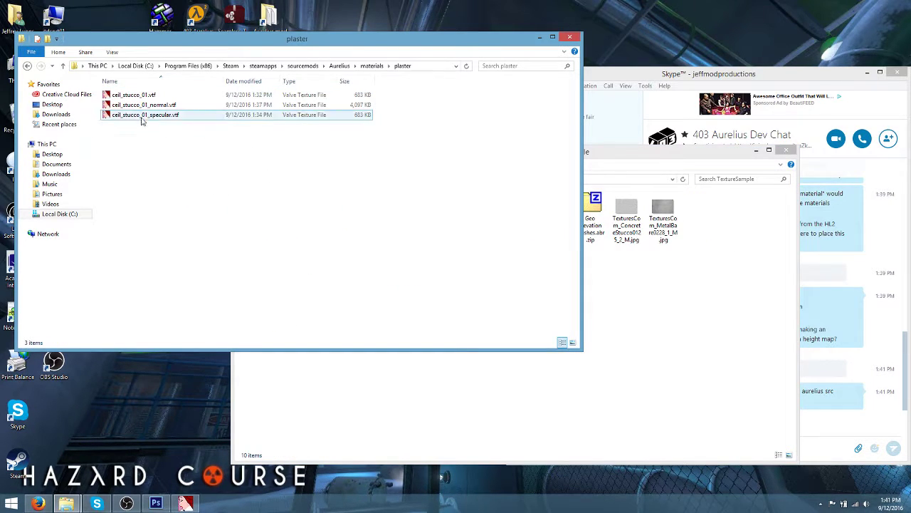
# Open ceil_stucco_01.vtf from the plaster folder in a maximized VTFEdit window and start creating a VMT file for it
pyautogui.doubleClick(142, 95)
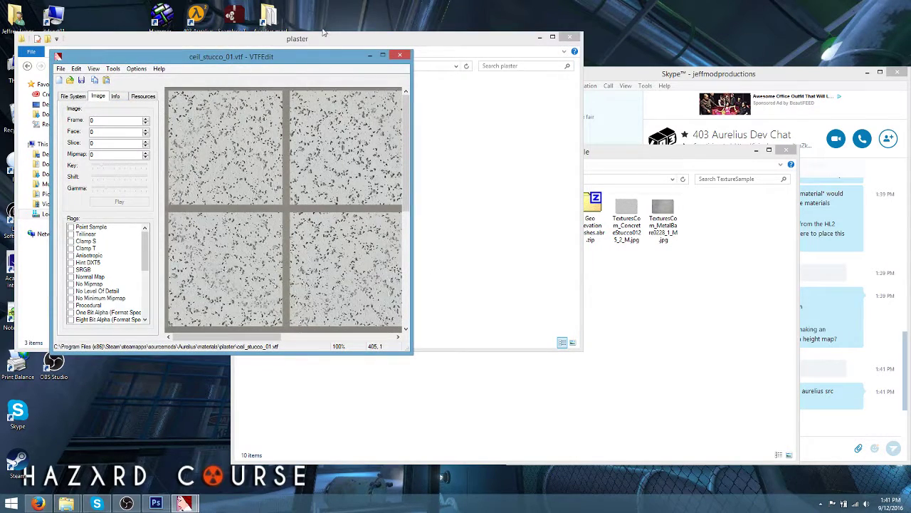
pyautogui.doubleClick(322, 60)
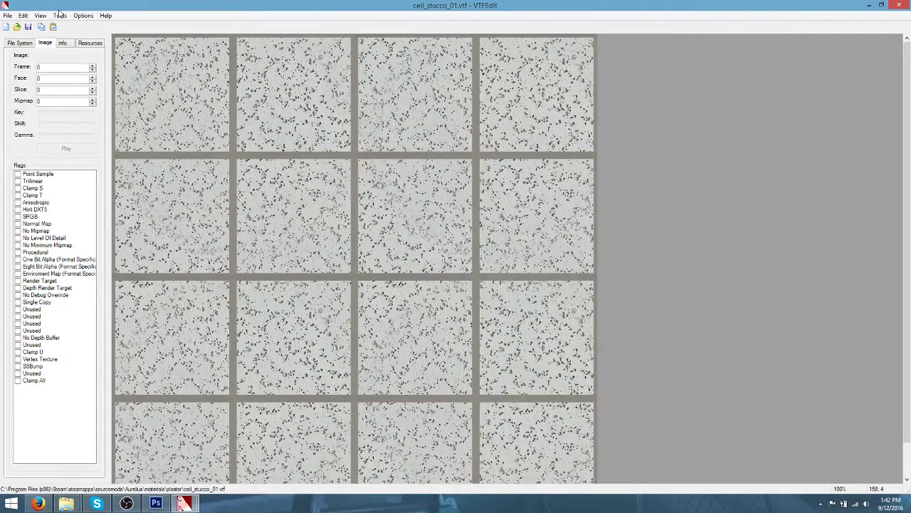
pyautogui.click(60, 15)
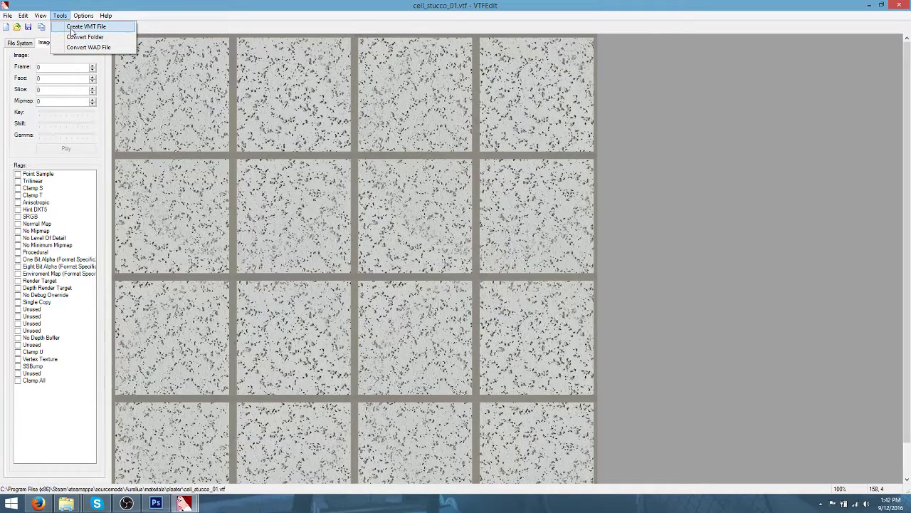
pyautogui.click(80, 27)
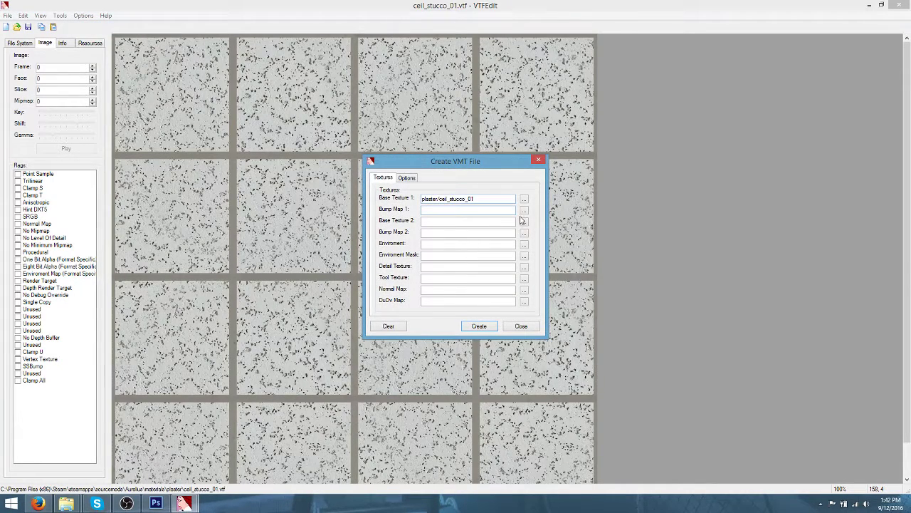
# Assign ceil_stucco_01_normal.vtf from the plaster folder as Bump Map 1 and ceil_stucco_01_specular.vtf as the environment mask
pyautogui.click(525, 211)
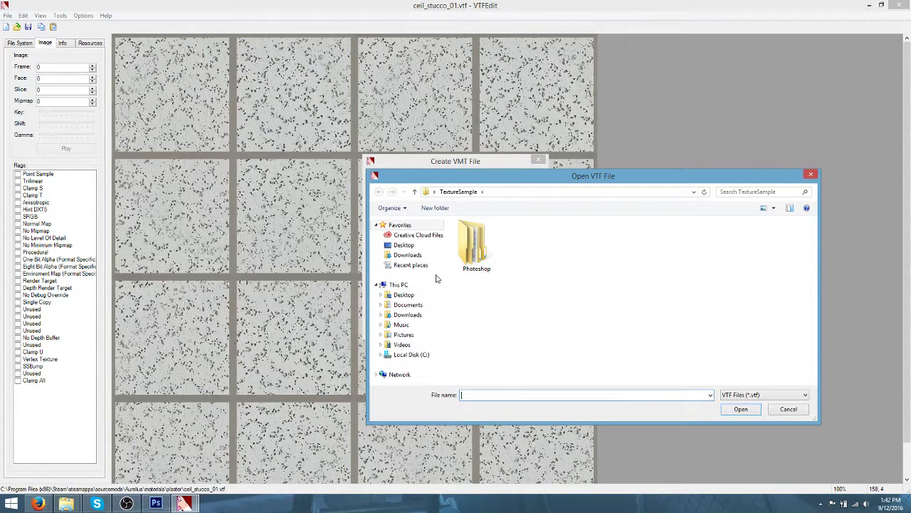
pyautogui.click(414, 265)
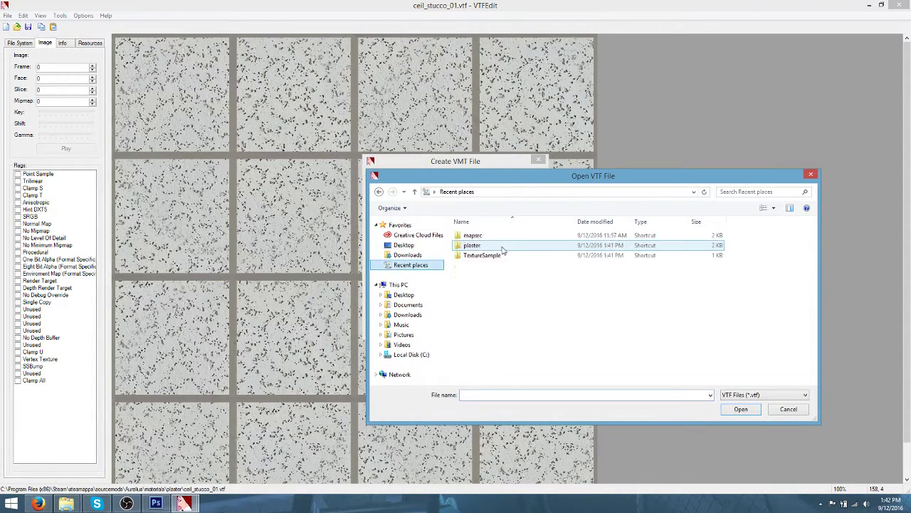
pyautogui.click(483, 268)
pyautogui.doubleClick(484, 270)
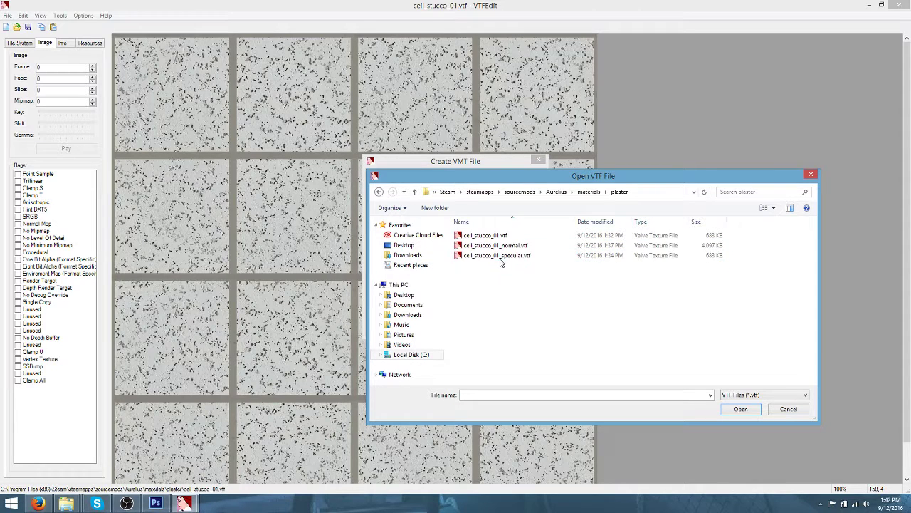
pyautogui.click(492, 248)
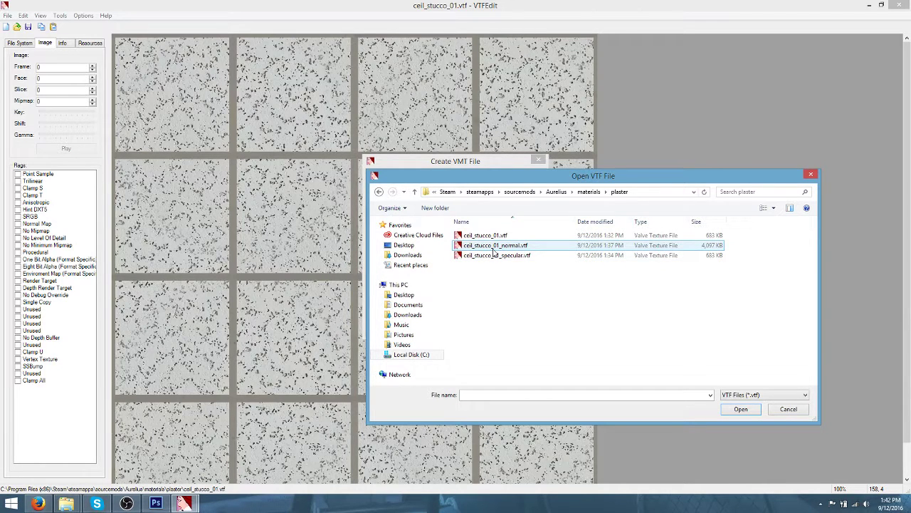
pyautogui.doubleClick(492, 249)
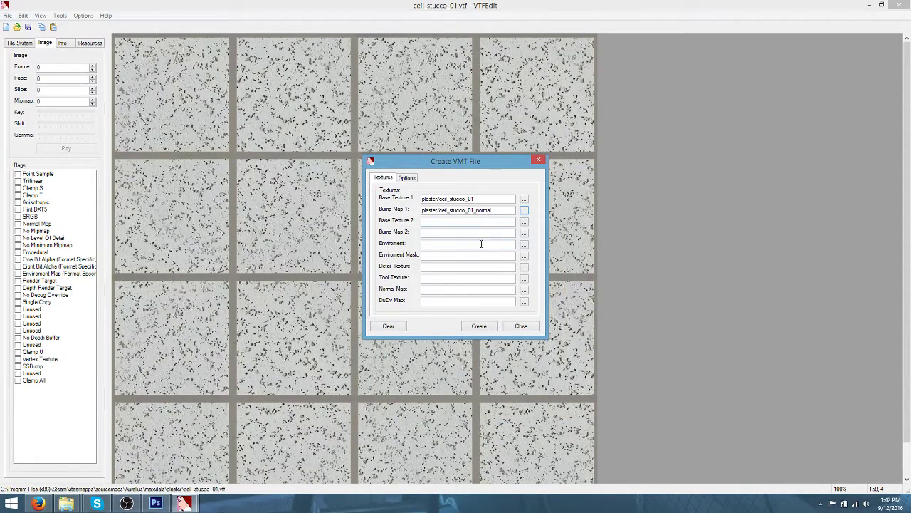
pyautogui.click(525, 256)
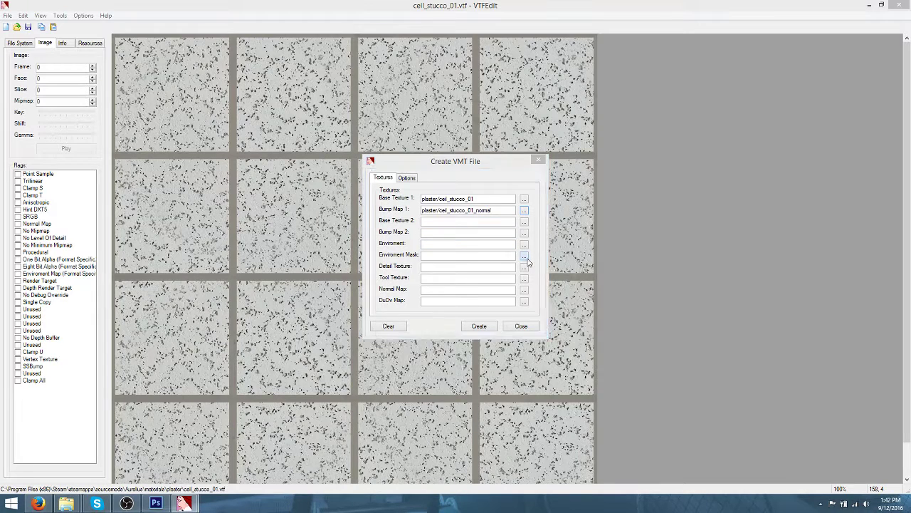
pyautogui.doubleClick(502, 257)
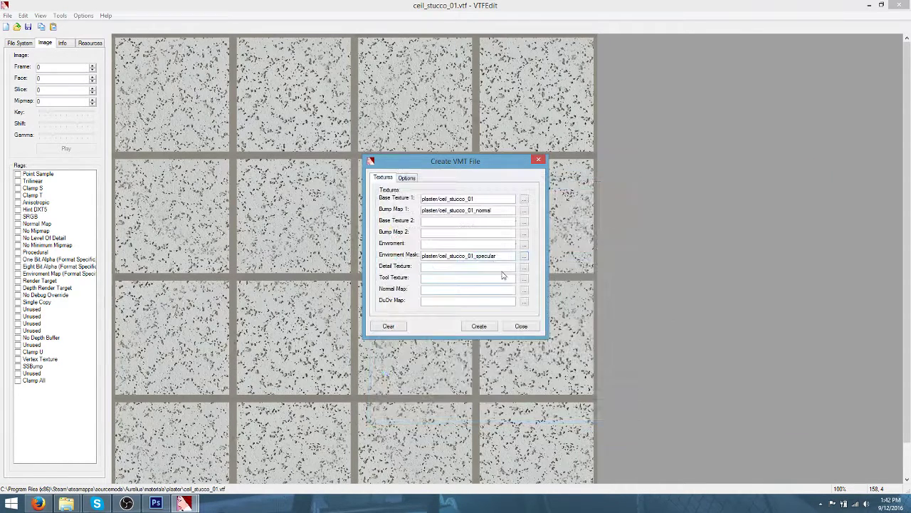
# Set Surface 1 to Default in the VMT options
pyautogui.click(408, 178)
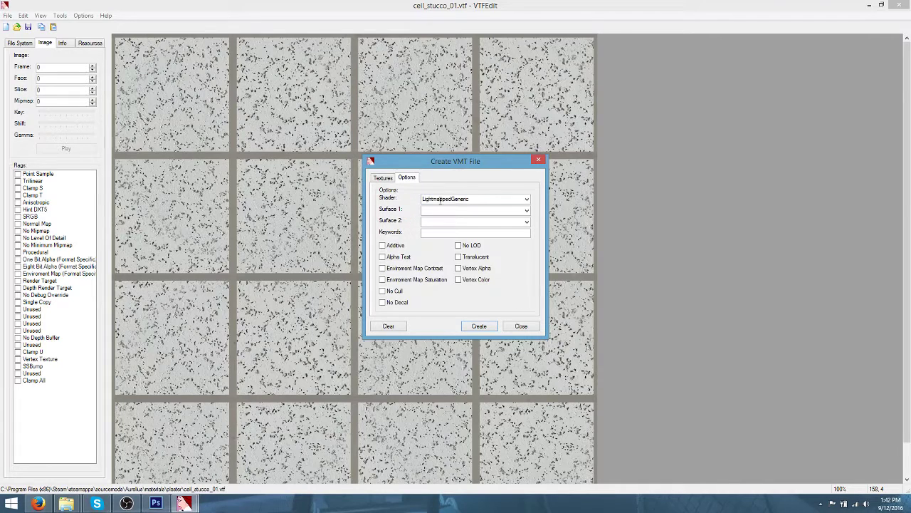
pyautogui.click(527, 211)
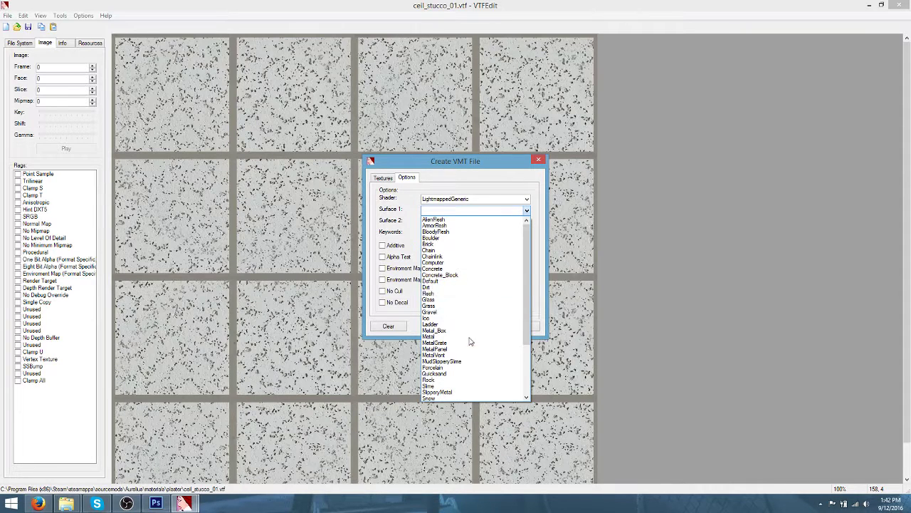
pyautogui.scroll(-2, 477, 253)
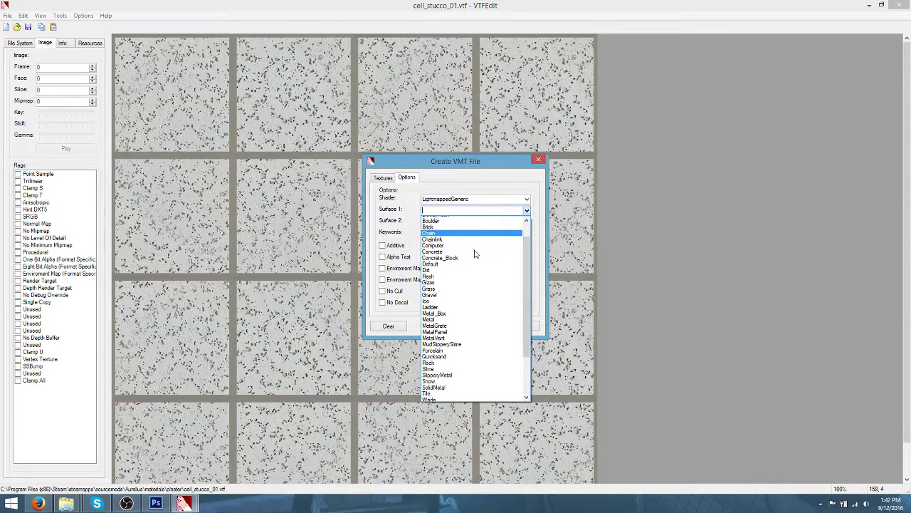
pyautogui.scroll(-3, 477, 253)
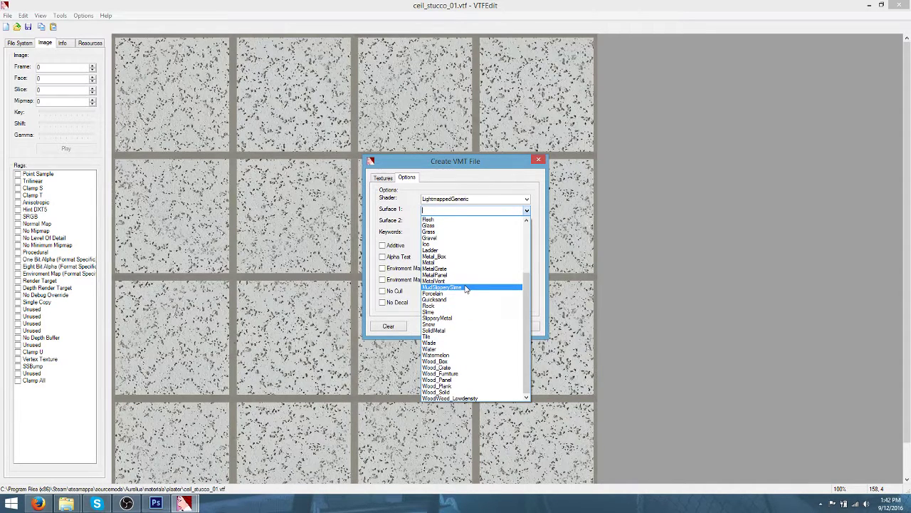
pyautogui.scroll(5, 459, 302)
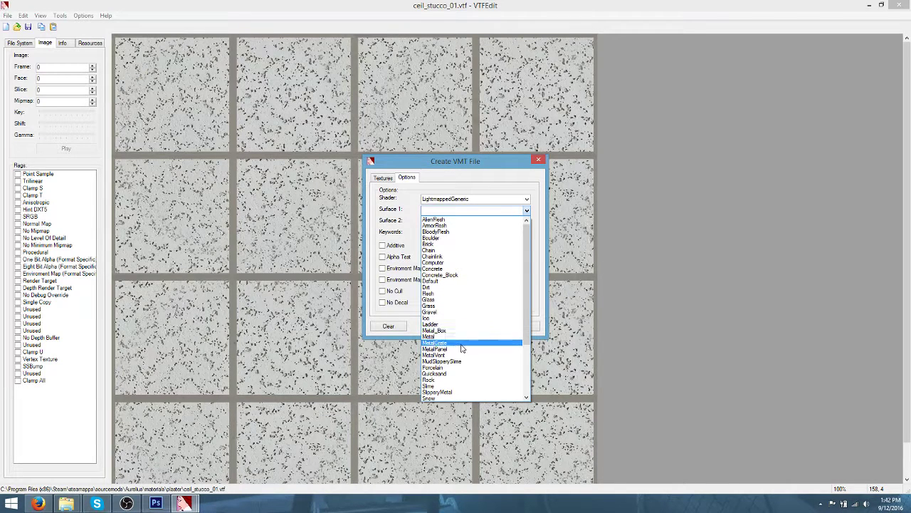
pyautogui.scroll(-2, 458, 351)
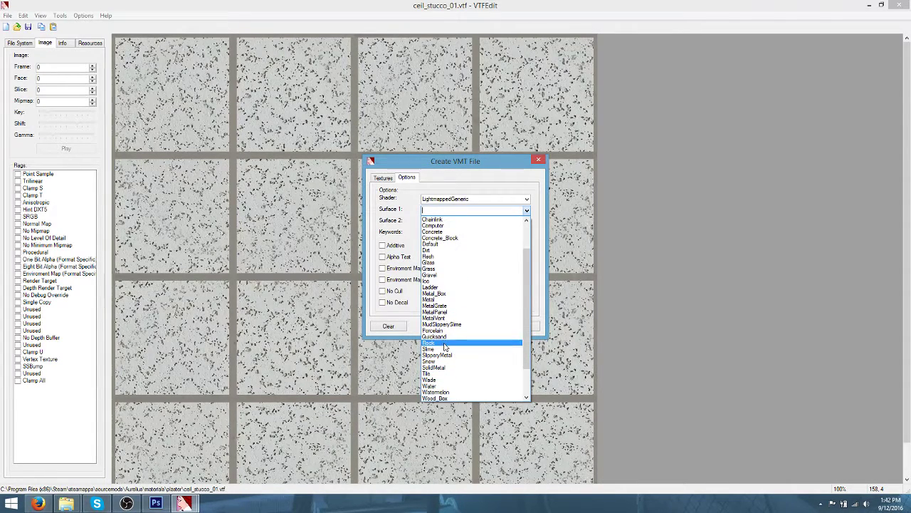
pyautogui.scroll(-3, 450, 352)
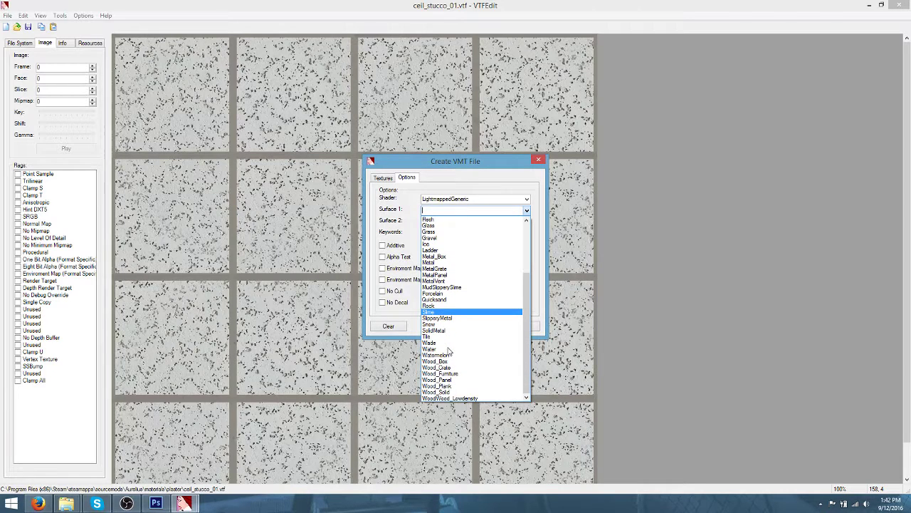
pyautogui.scroll(5, 448, 351)
pyautogui.click(459, 245)
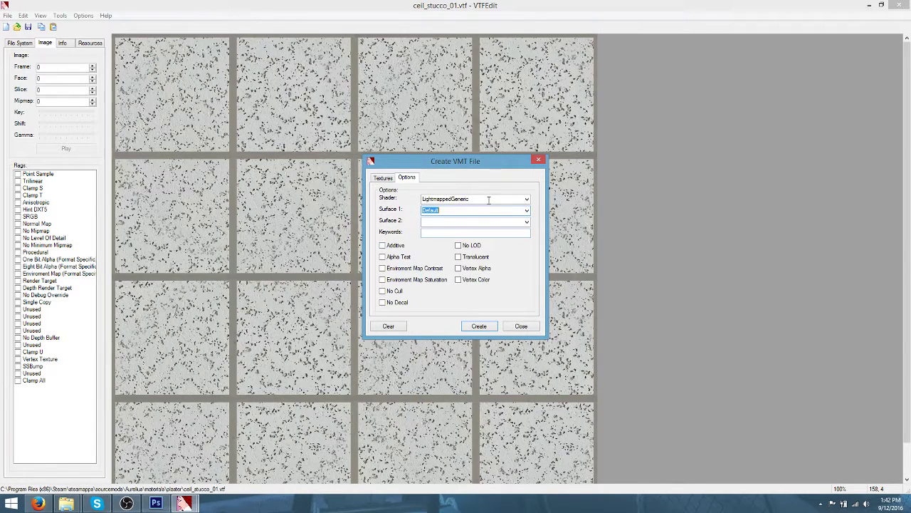
pyautogui.click(427, 233)
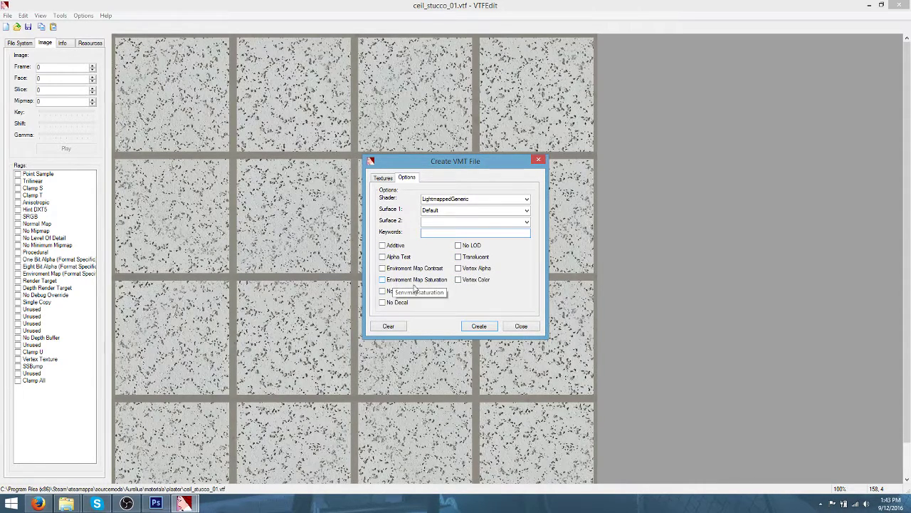
# Create the material as ceil_stucco_01.vmt in the plaster folder and close the VMT creation dialog
pyautogui.click(479, 326)
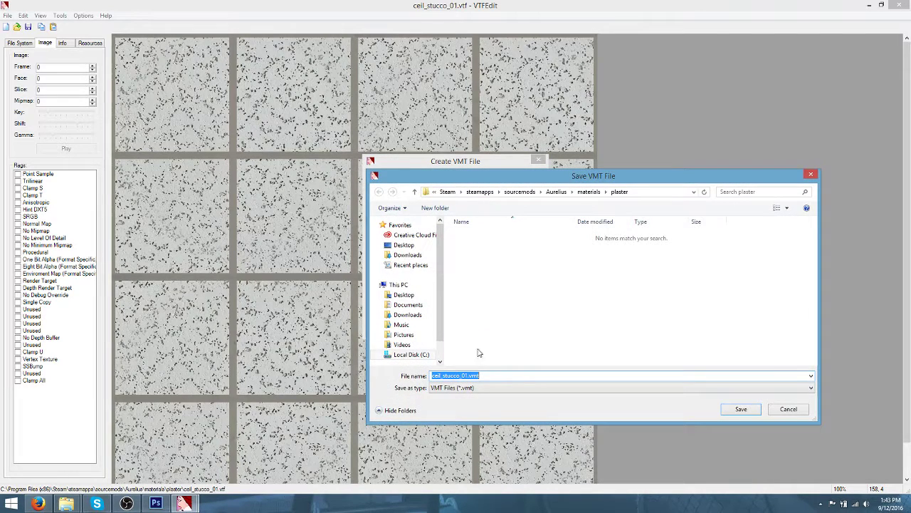
pyautogui.click(741, 410)
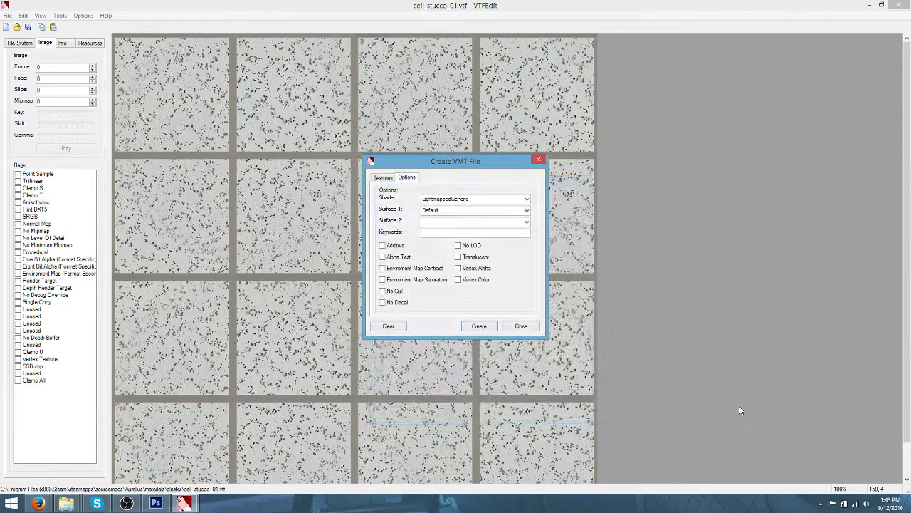
pyautogui.click(522, 326)
# Clear the VTFEdit window and the plaster folder window out of the way to reach the desktop
pyautogui.click(881, 5)
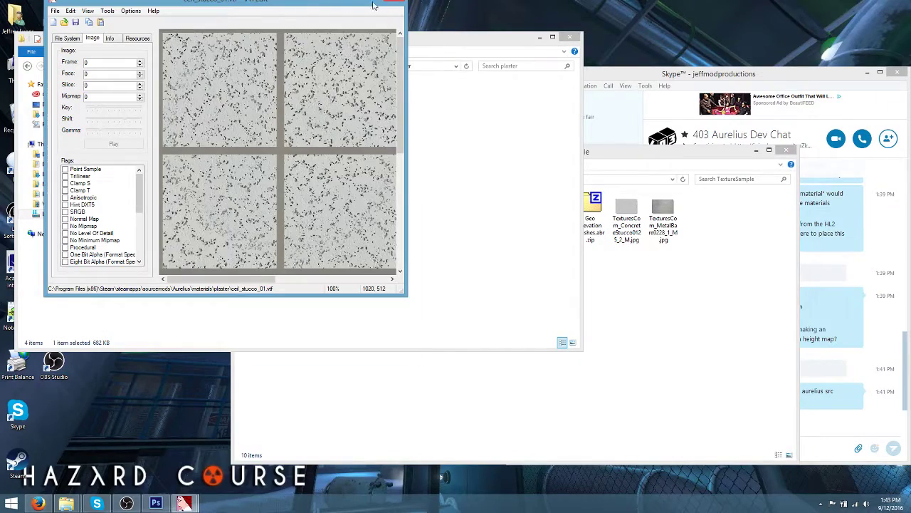
pyautogui.moveTo(314, 5); pyautogui.dragTo(338, 86)
pyautogui.click(381, 75)
pyautogui.click(535, 30)
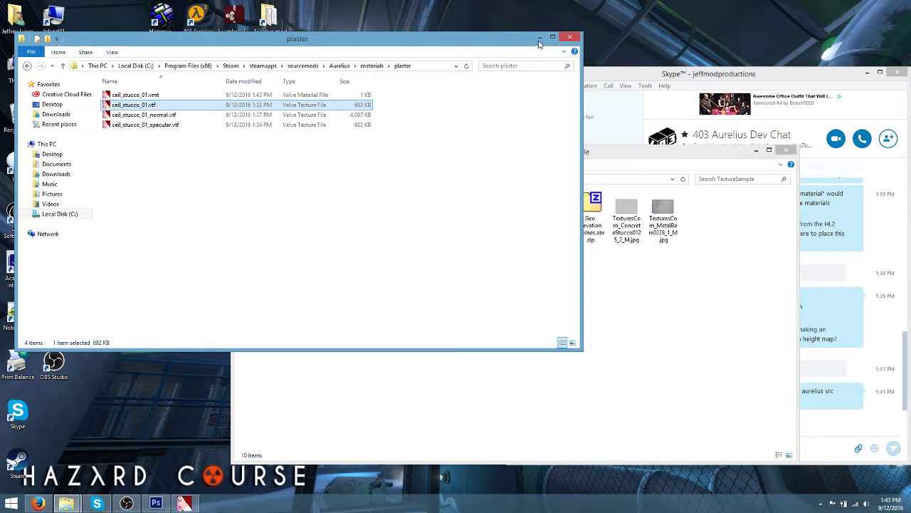
pyautogui.click(537, 36)
# Launch the Hammer editor from the desktop and open the recent map texturetest.vmf
pyautogui.click(168, 32)
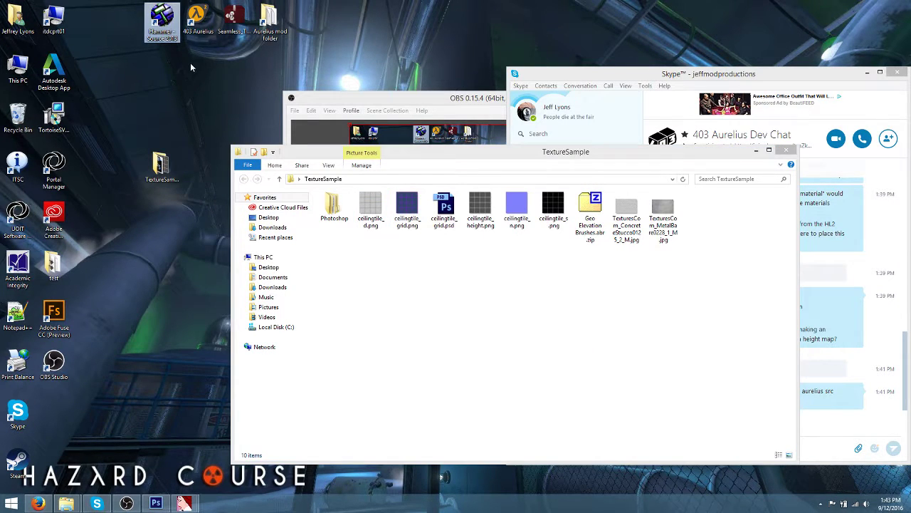
pyautogui.press('Return')
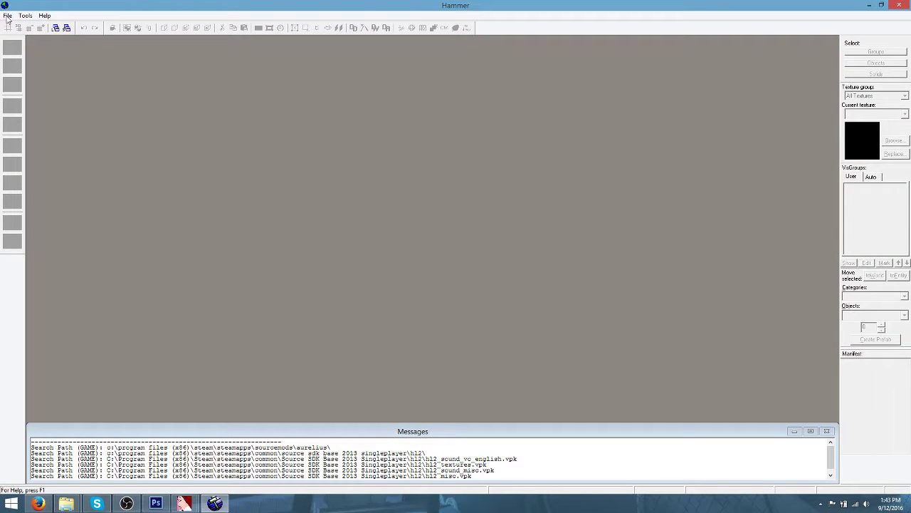
pyautogui.click(7, 15)
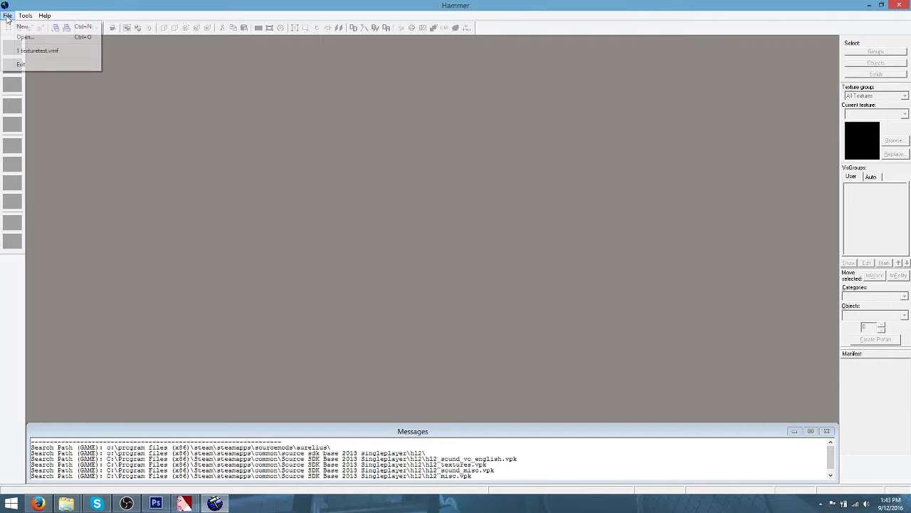
pyautogui.click(39, 51)
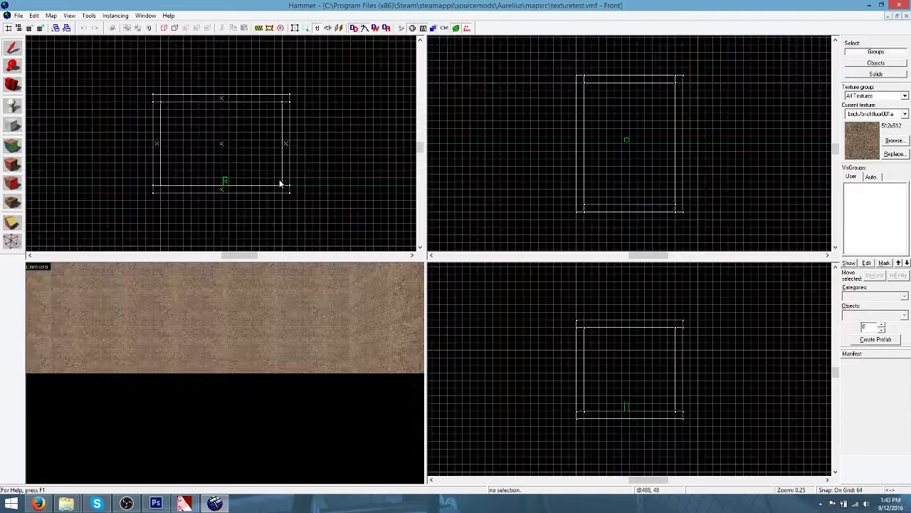
# Select the room's floor face for texturing and choose plaster/ceil_stucco_01 from the texture browser filtered by "ceil"
pyautogui.press('z')
pyautogui.press('s')
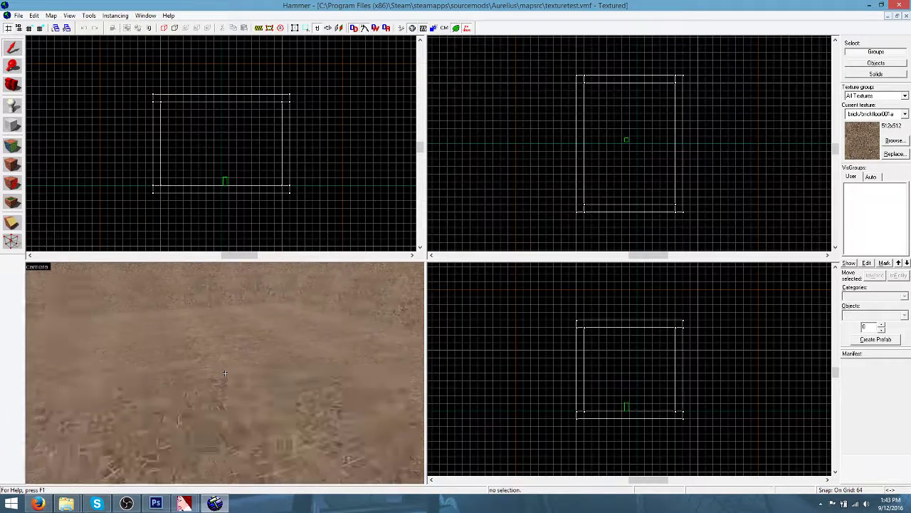
pyautogui.press('z')
pyautogui.click(12, 144)
pyautogui.click(247, 340)
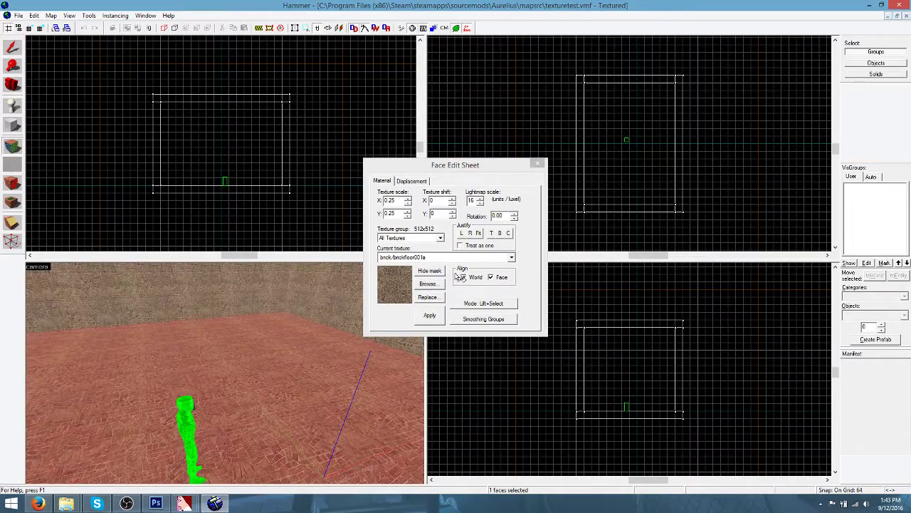
pyautogui.click(431, 274)
pyautogui.click(428, 284)
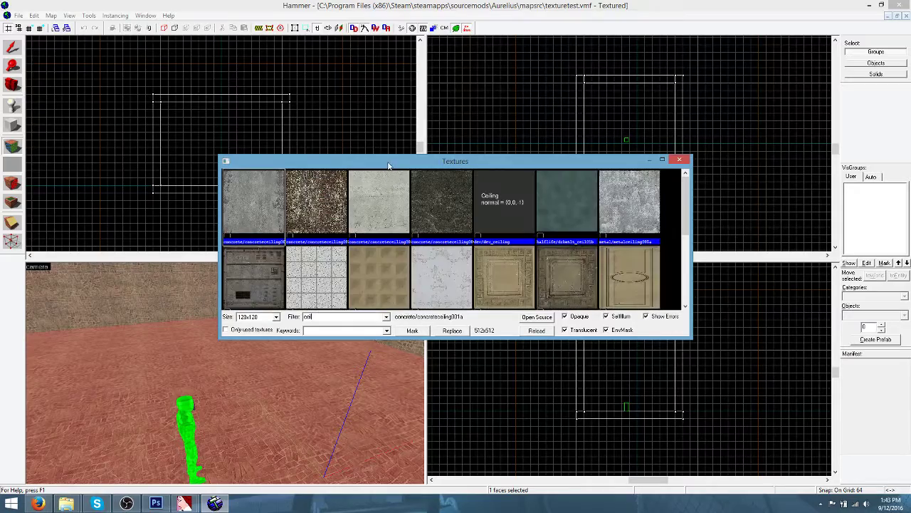
pyautogui.moveTo(399, 157); pyautogui.dragTo(372, 37)
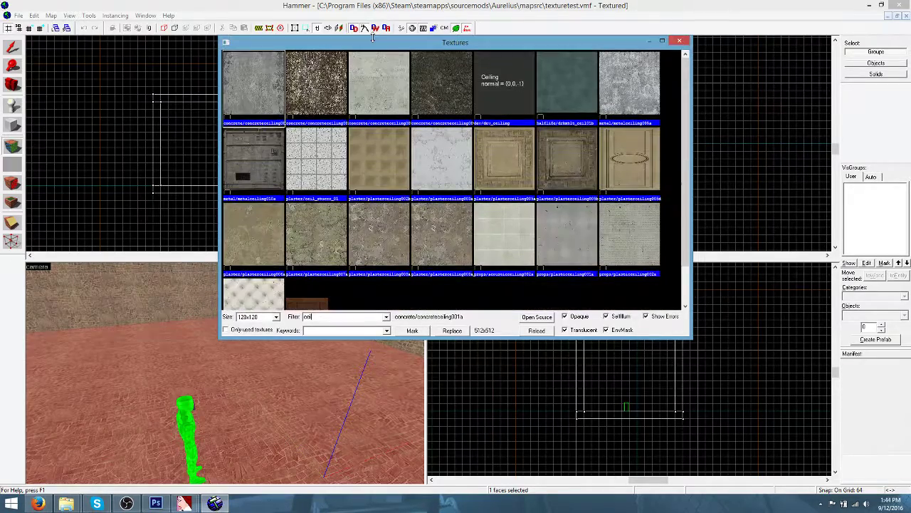
pyautogui.doubleClick(332, 160)
# Apply the chosen texture to the floor face with X and Y scale 0.125, and close the Face Edit Sheet
pyautogui.click(417, 316)
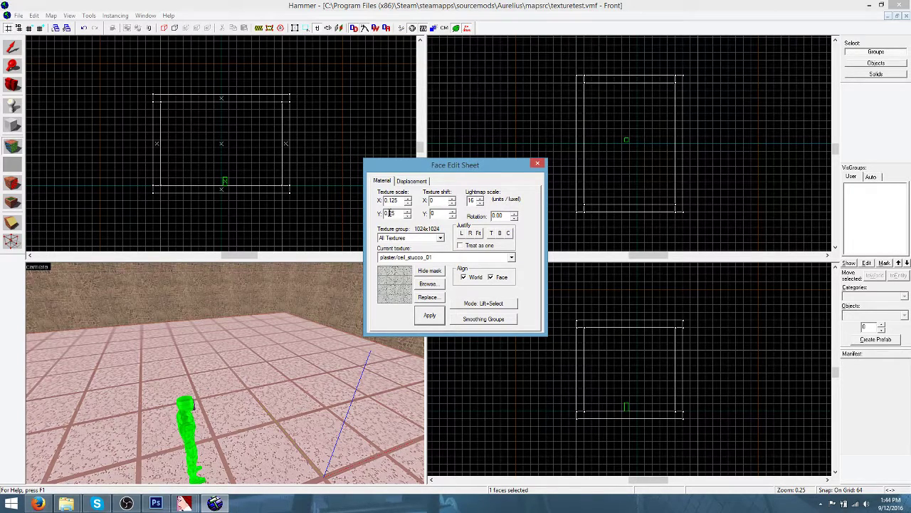
pyautogui.click(430, 315)
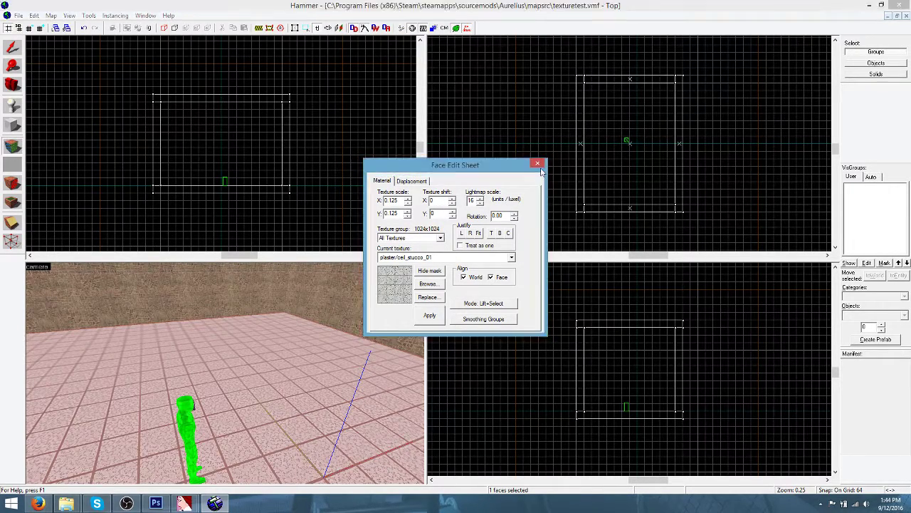
pyautogui.click(537, 164)
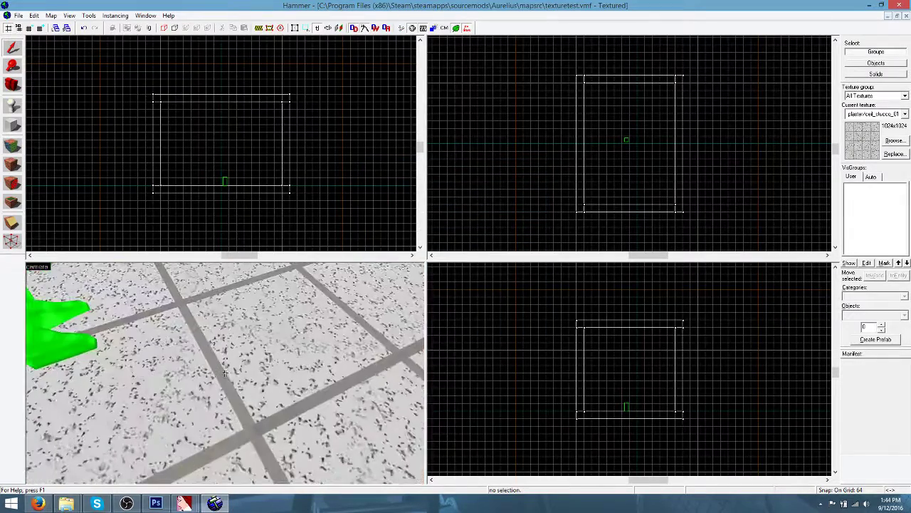
# Examine the ceiling tile texture on the floor up close and from a distance in the camera view
pyautogui.scroll(5, 224, 373)
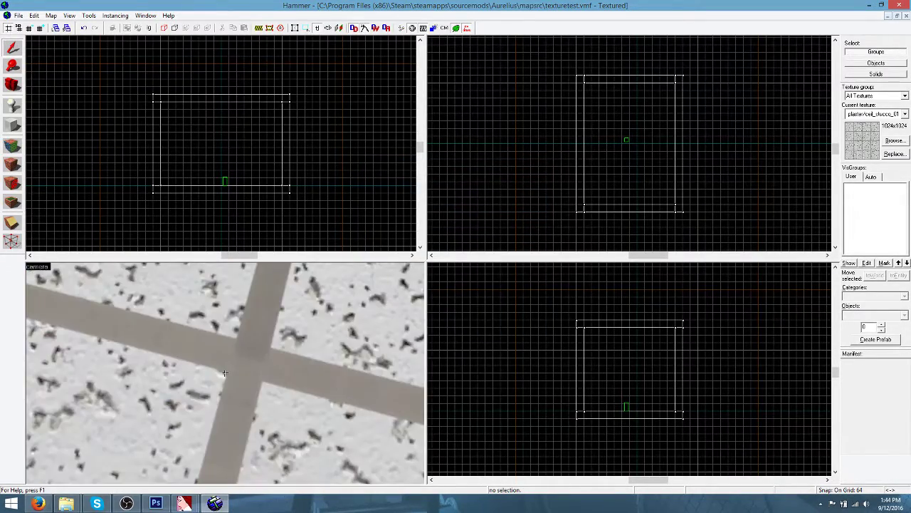
pyautogui.press('s')
pyautogui.press('w')
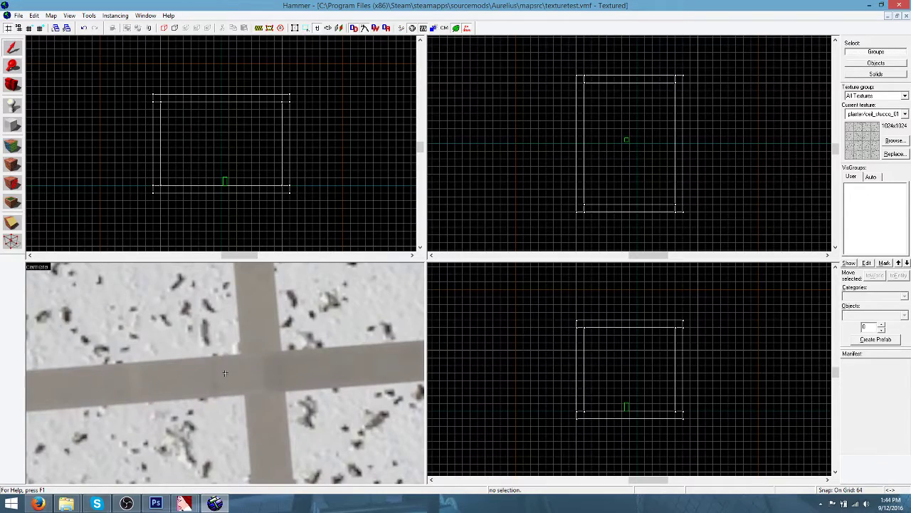
pyautogui.press('s')
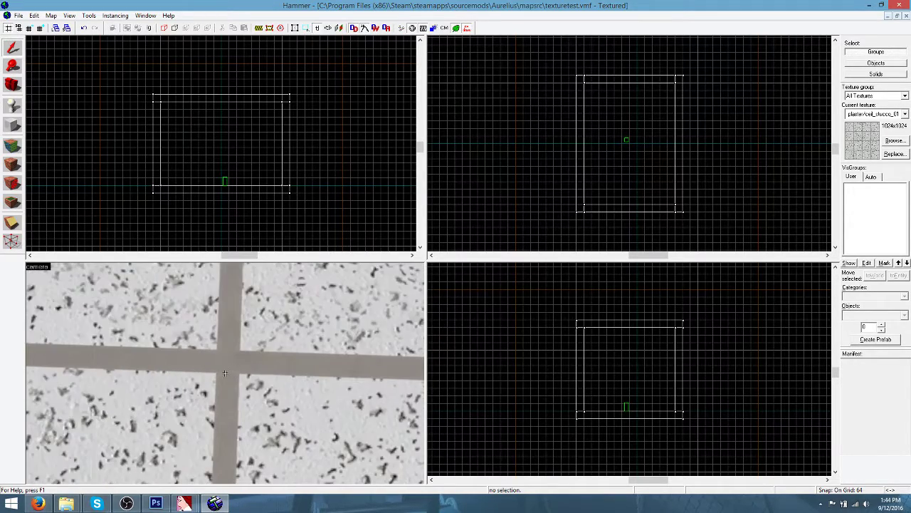
pyautogui.press('a')
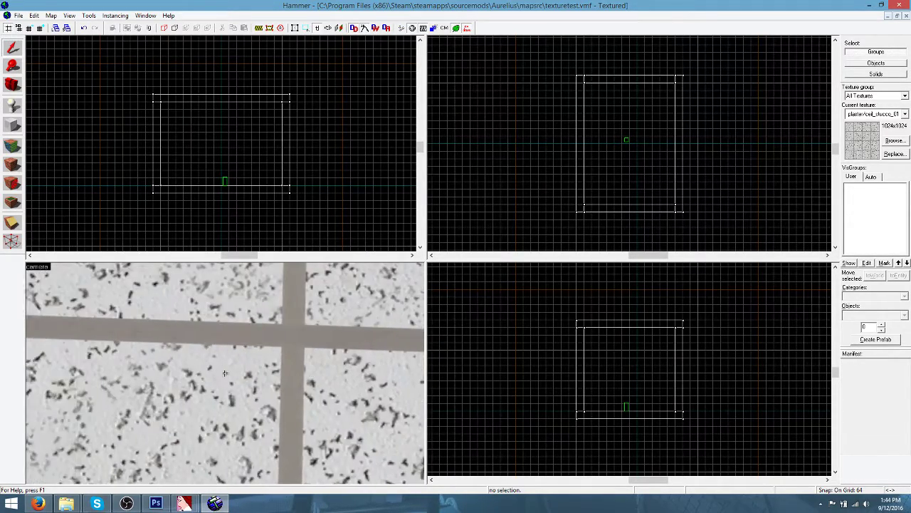
pyautogui.press('Left')
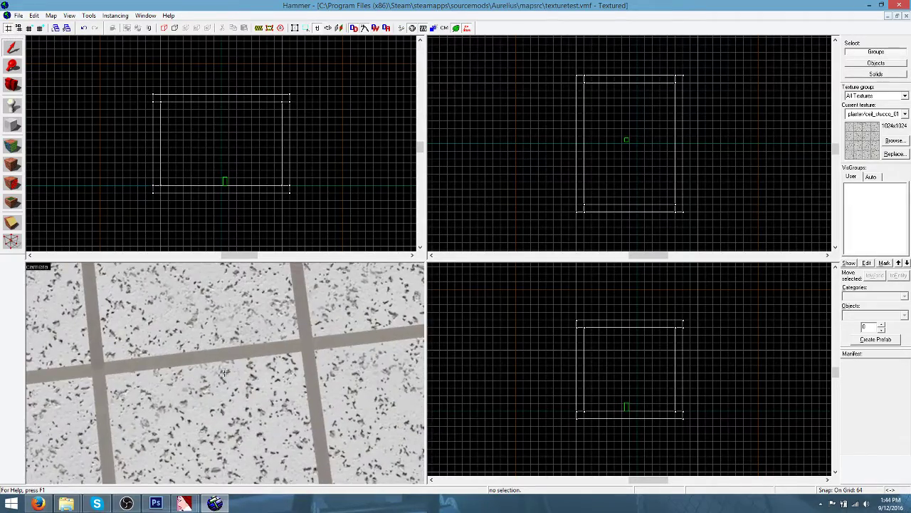
pyautogui.press('Left')
pyautogui.press('Left')
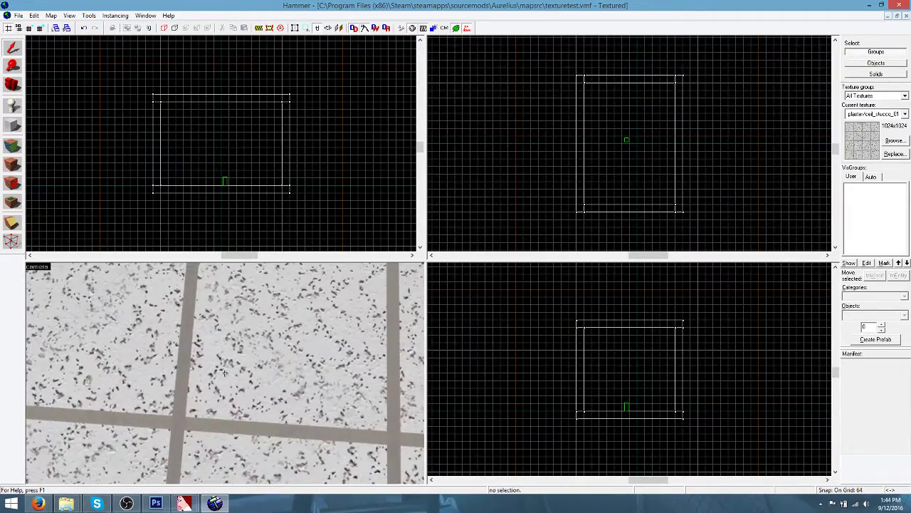
pyautogui.press('Down')
pyautogui.press('Down')
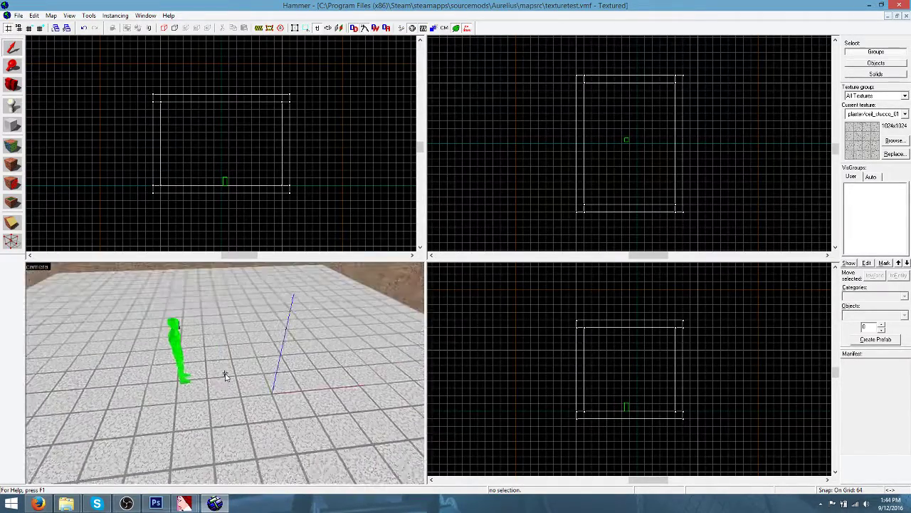
# Check the default texture scale in Hammer's game configuration options and close the dialog
pyautogui.click(90, 15)
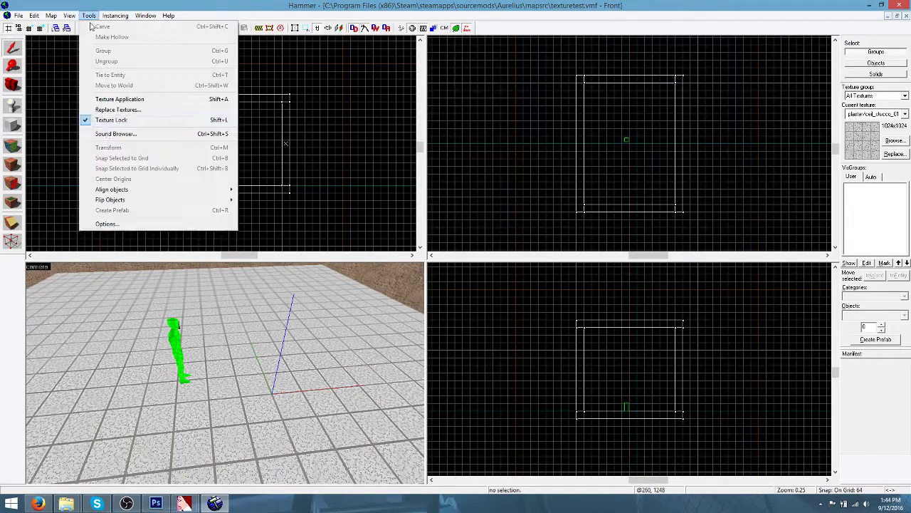
pyautogui.click(118, 223)
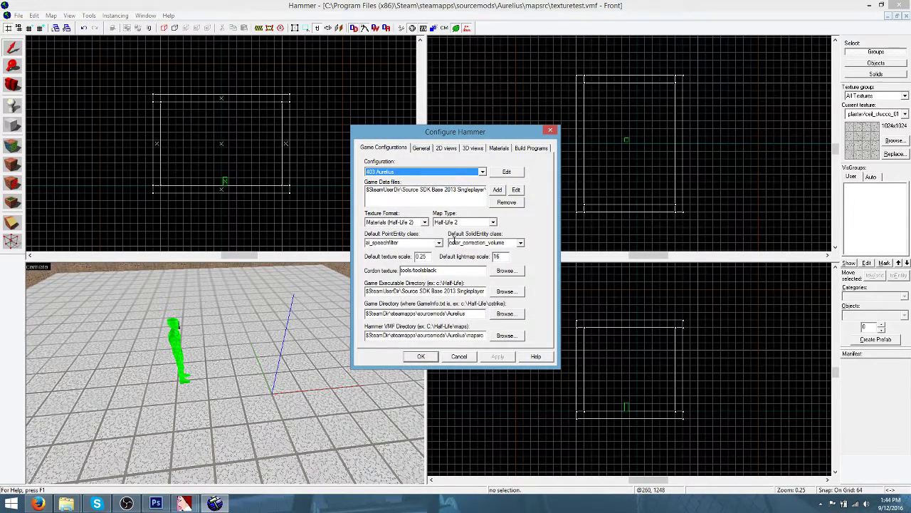
pyautogui.click(425, 258)
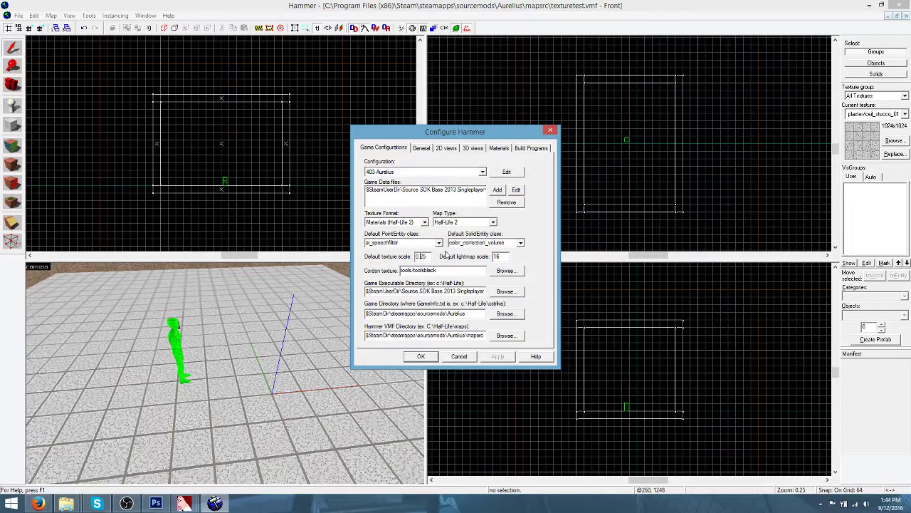
pyautogui.click(418, 356)
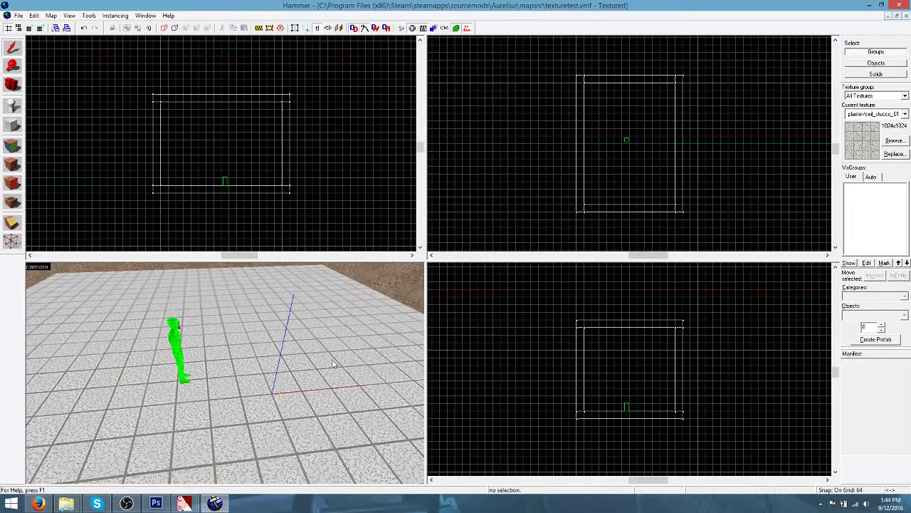
# Create a 64 x 64 x 64 block textured with ceil_stucco_01 on the floor next to the player start
pyautogui.press('Up')
pyautogui.press('Up')
pyautogui.press('Up')
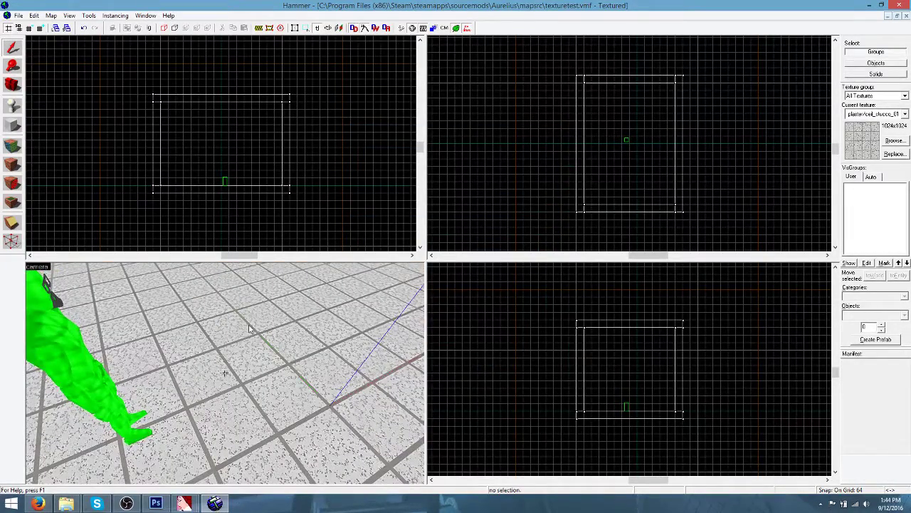
pyautogui.click(11, 125)
pyautogui.scroll(1, 611, 133)
pyautogui.scroll(3, 644, 139)
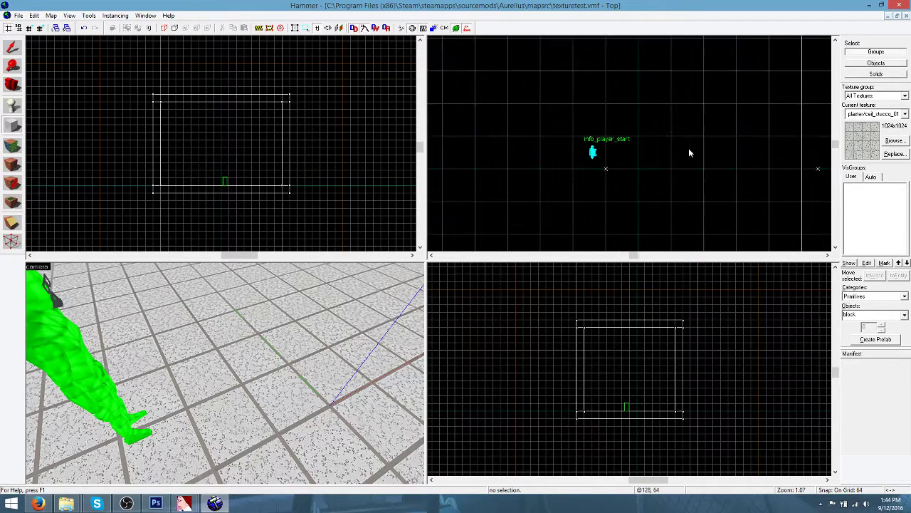
pyautogui.moveTo(680, 150); pyautogui.dragTo(640, 160)
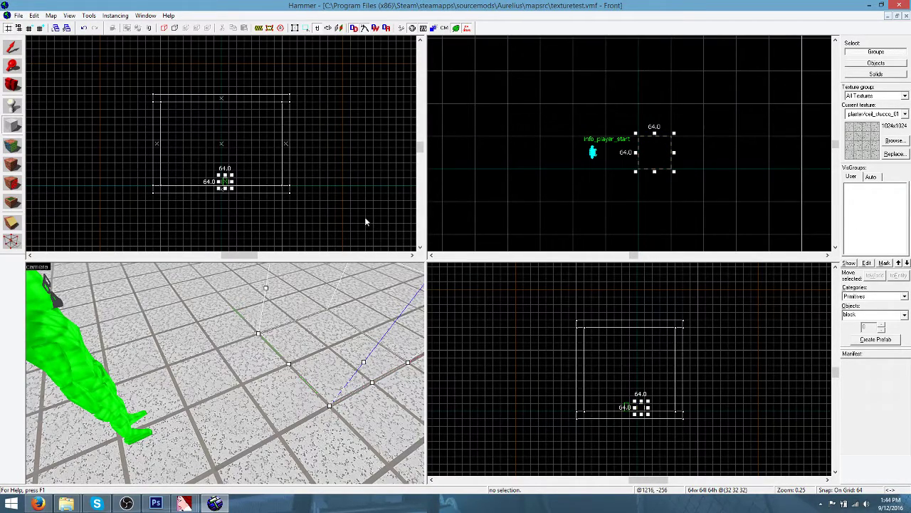
pyautogui.scroll(4, 641, 417)
pyautogui.press('Return')
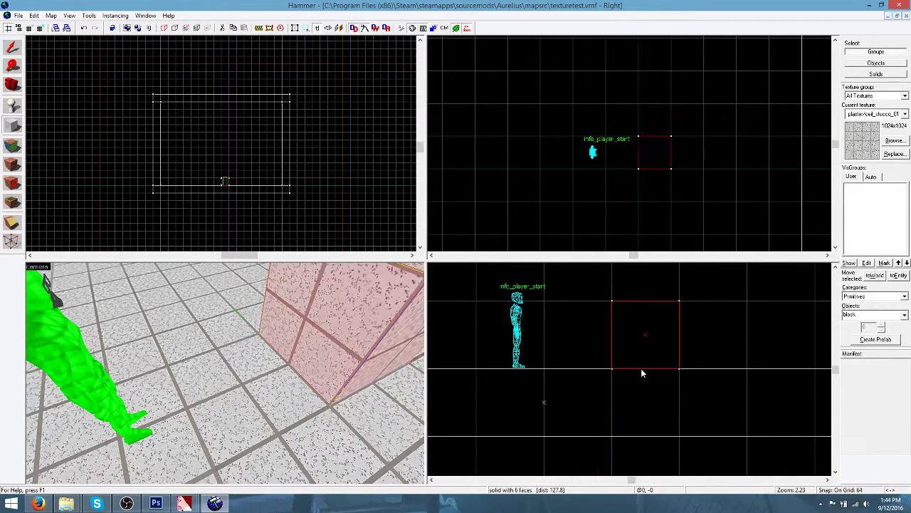
# Clip the ceil_stucco_01 block through its middle with a 32-unit grid, keeping only a 64 x 32 x 64 half
pyautogui.press('z')
pyautogui.press('w')
pyautogui.press('w')
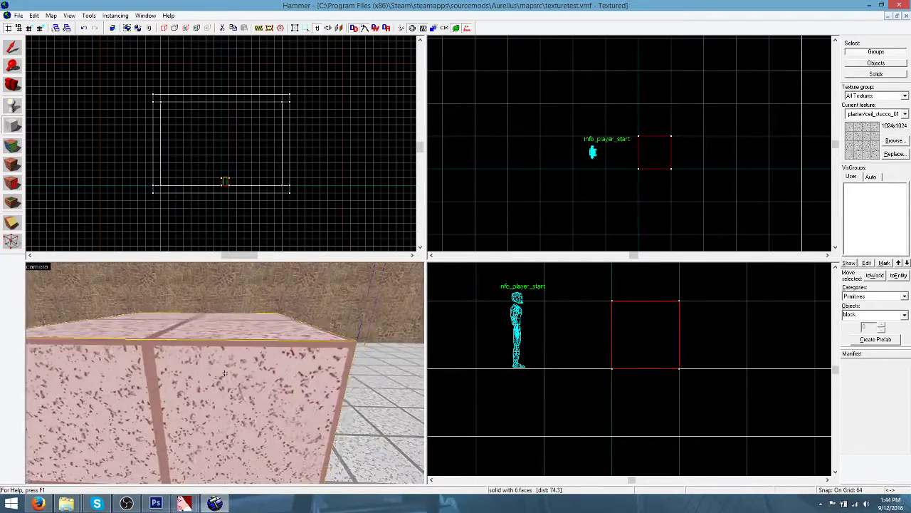
pyautogui.press('s')
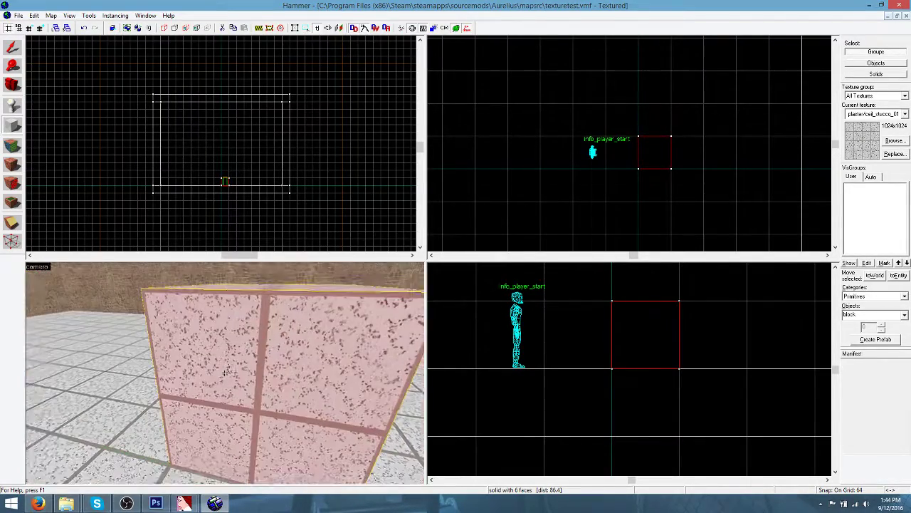
pyautogui.press('z')
pyautogui.click(12, 226)
pyautogui.scroll(5, 644, 175)
pyautogui.press('[')
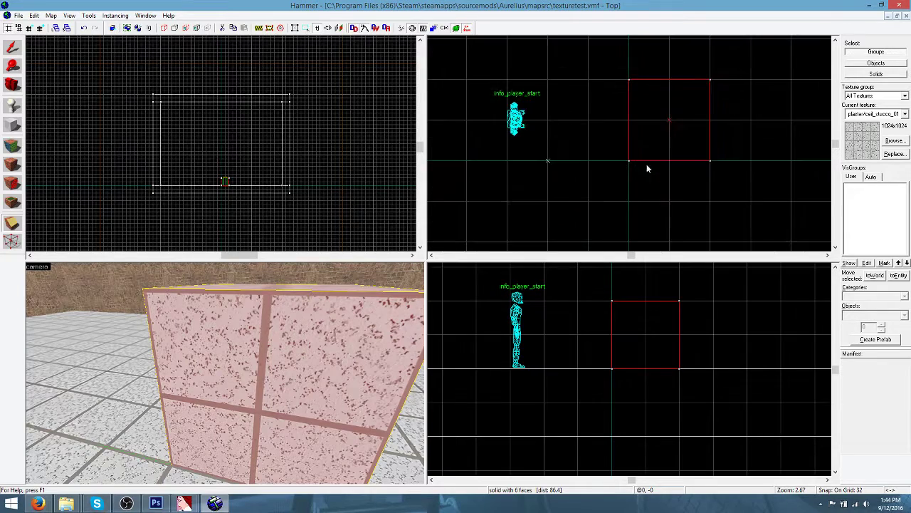
pyautogui.moveTo(637, 125); pyautogui.dragTo(670, 120)
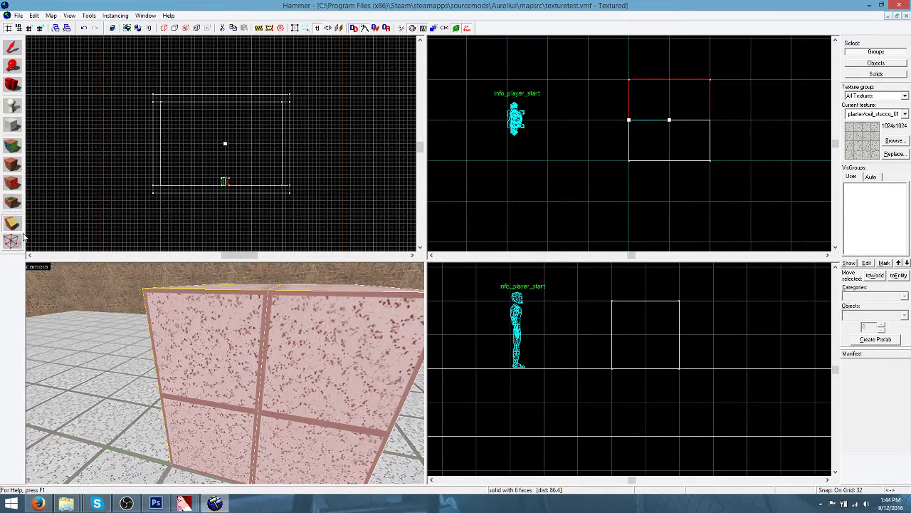
pyautogui.scroll(5, 644, 107)
pyautogui.press('[')
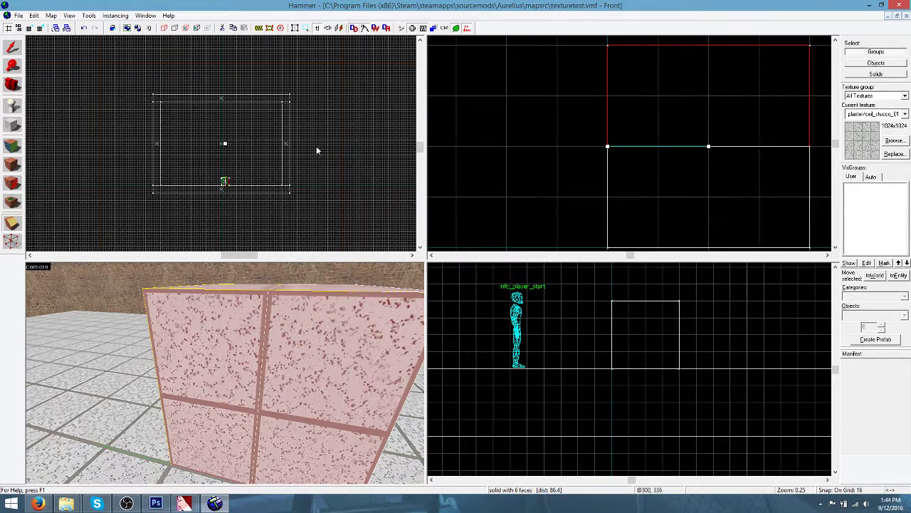
pyautogui.press('Return')
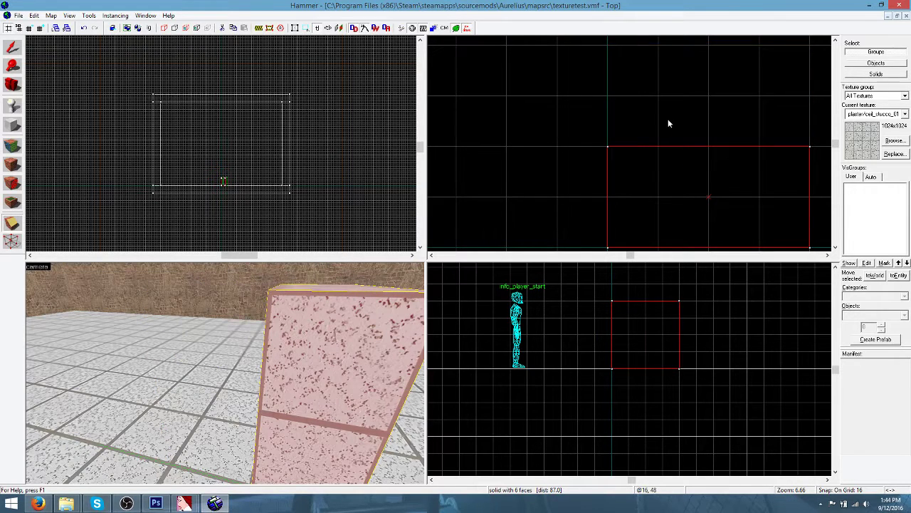
pyautogui.click(12, 47)
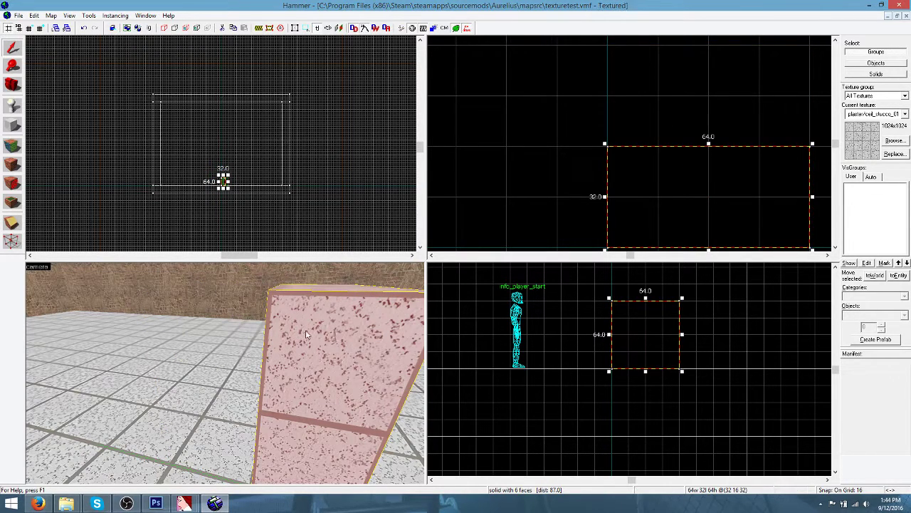
# Reduce the grid snap to 1 unit and try a horizontal cut 4 units below the top of the block
pyautogui.click(12, 223)
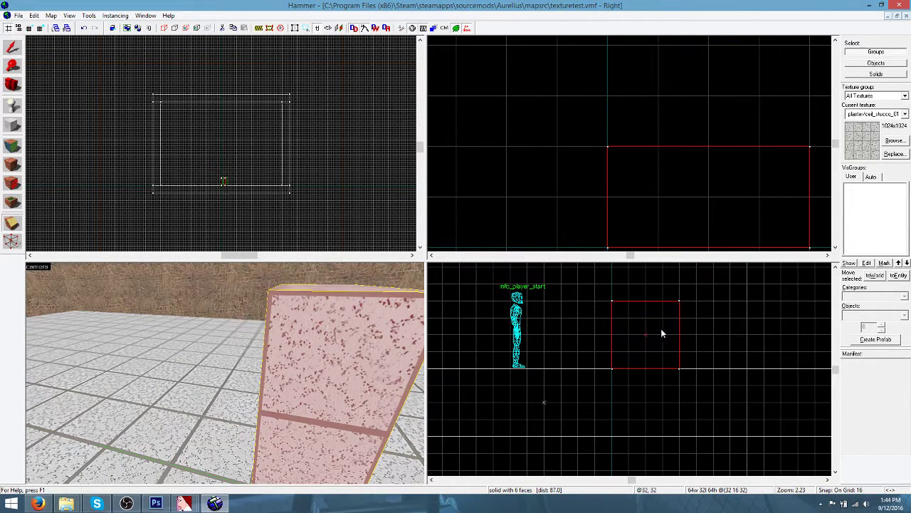
pyautogui.press('[')
pyautogui.scroll(5, 697, 304)
pyautogui.press('[')
pyautogui.moveTo(595, 304); pyautogui.dragTo(620, 302)
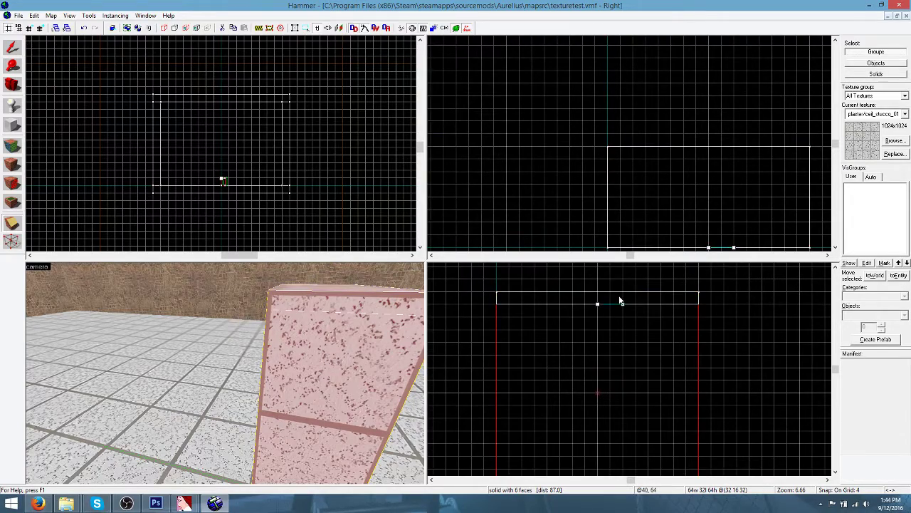
pyautogui.press('[')
pyautogui.press('[')
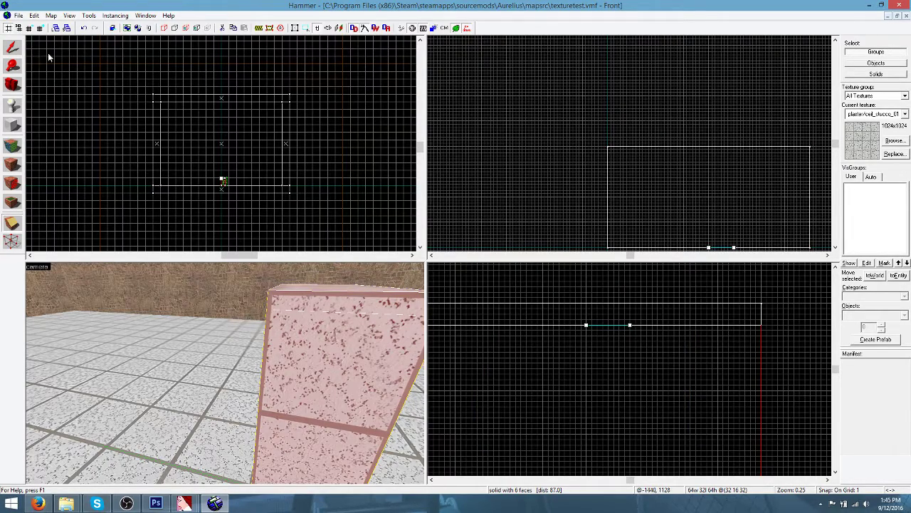
pyautogui.press('Return')
# Split a 1-unit-thick slab off the top of the block, keeping both pieces
pyautogui.scroll(4, 543, 321)
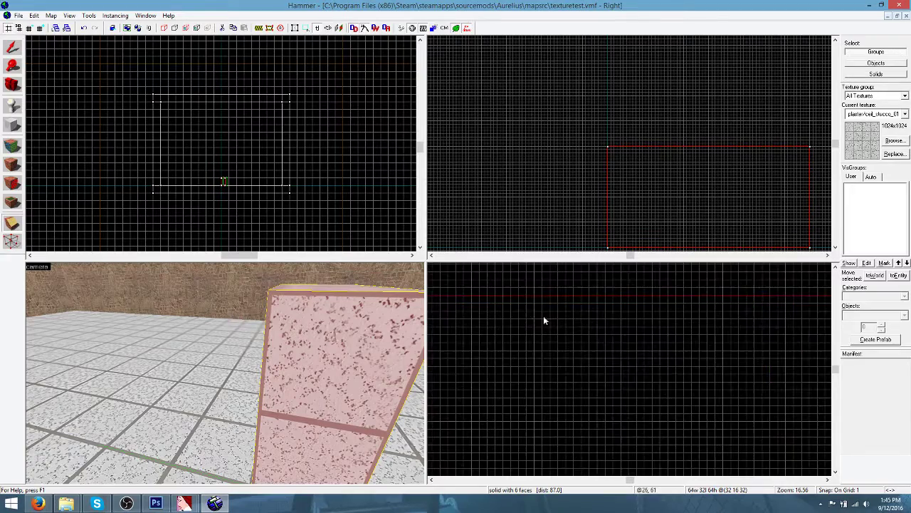
pyautogui.moveTo(494, 303); pyautogui.dragTo(510, 304)
pyautogui.scroll(-3, 591, 305)
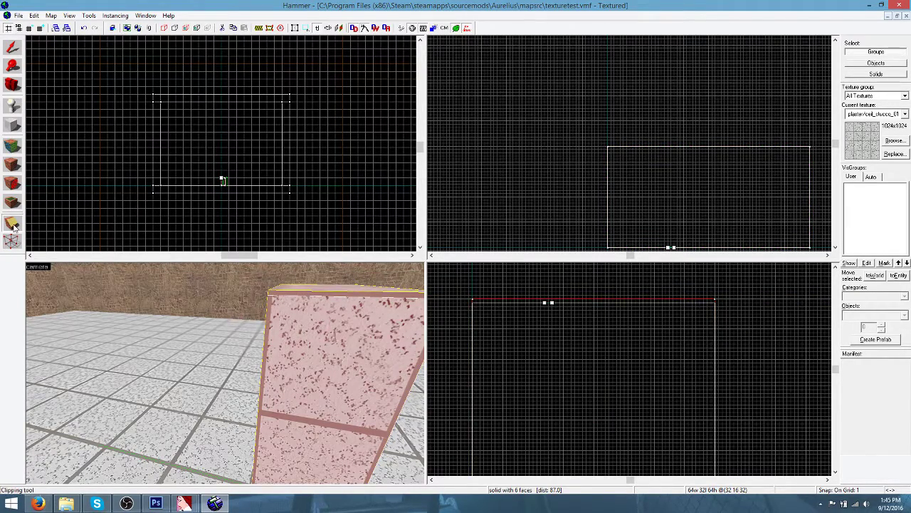
pyautogui.press('Return')
pyautogui.click(12, 47)
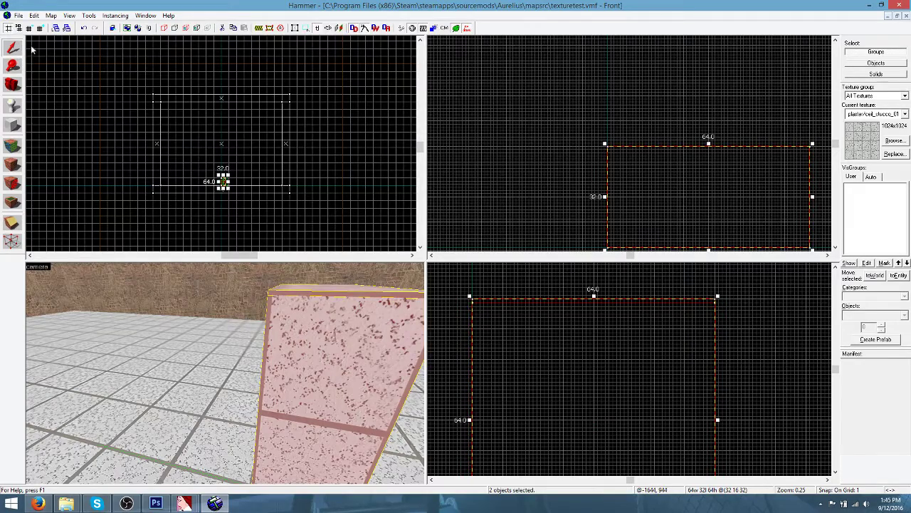
# Check the thin top slab in the camera view and select the block beneath it
pyautogui.click(298, 288)
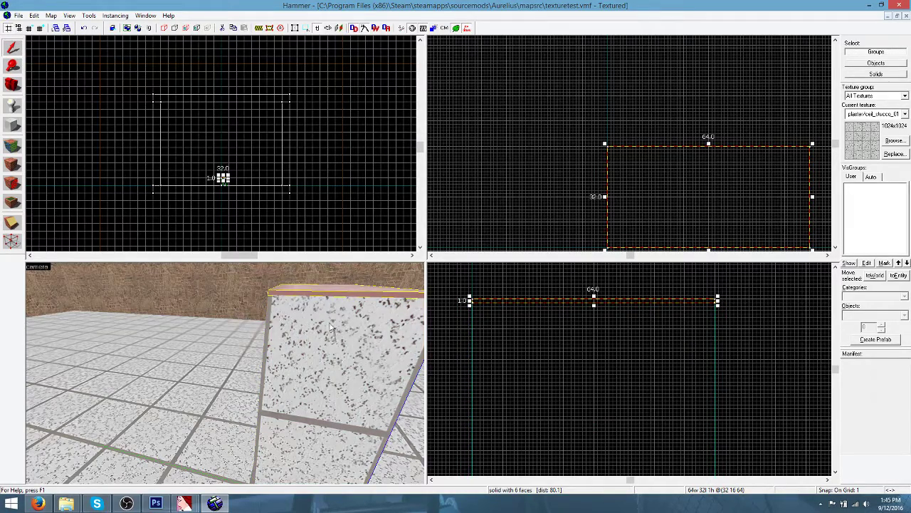
pyautogui.press('z')
pyautogui.press('w')
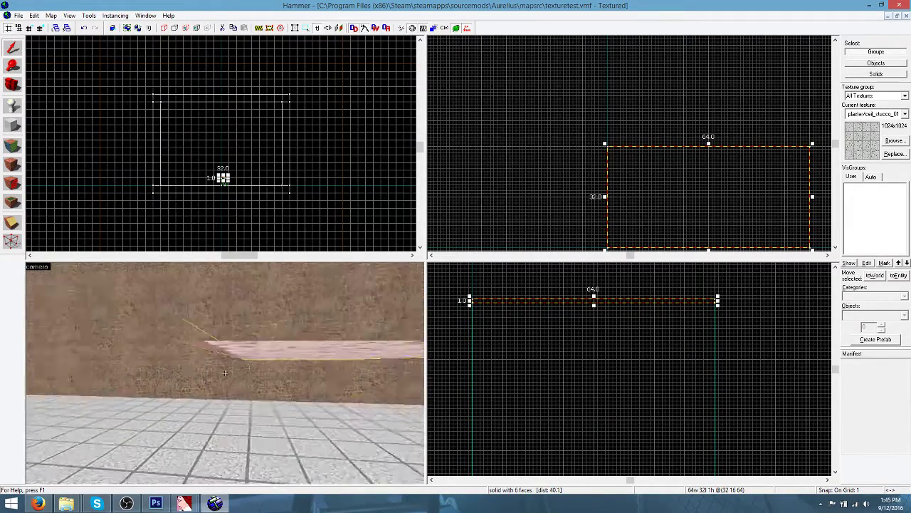
pyautogui.press('z')
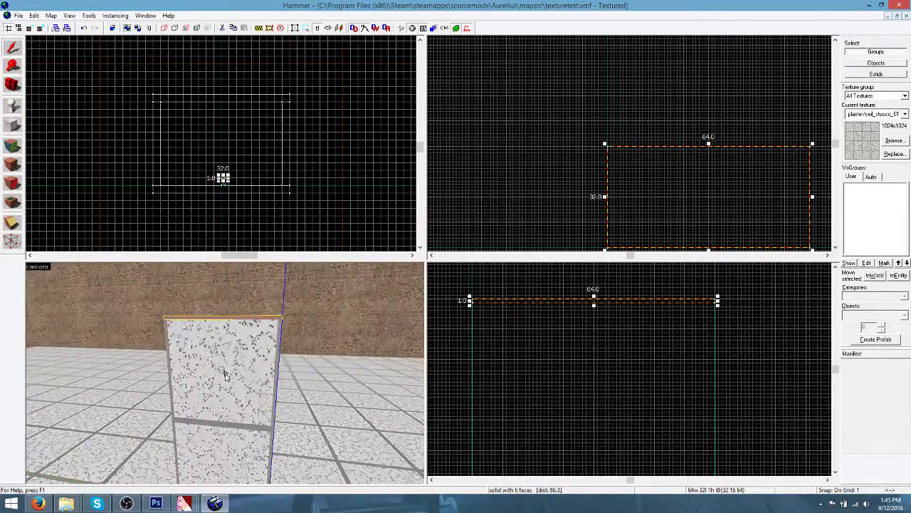
pyautogui.click(225, 373)
pyautogui.click(10, 224)
pyautogui.scroll(3, 729, 324)
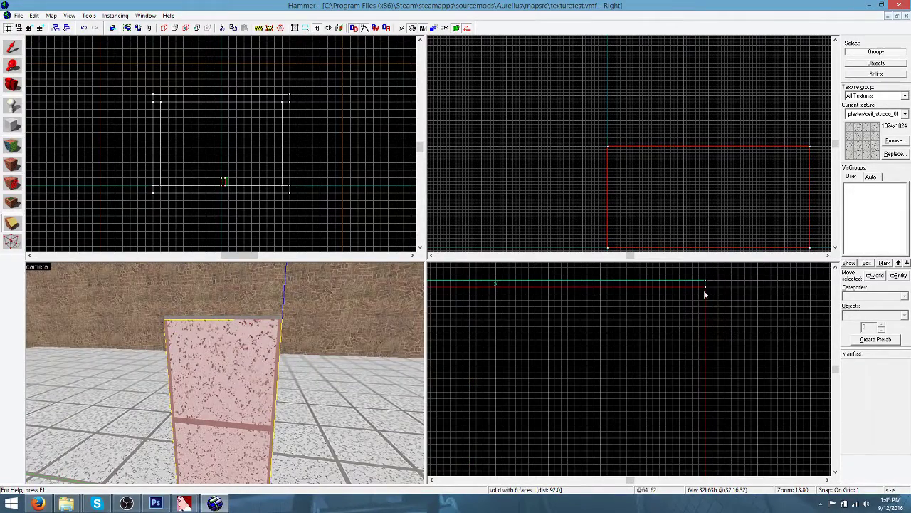
pyautogui.moveTo(698, 291); pyautogui.dragTo(697, 304)
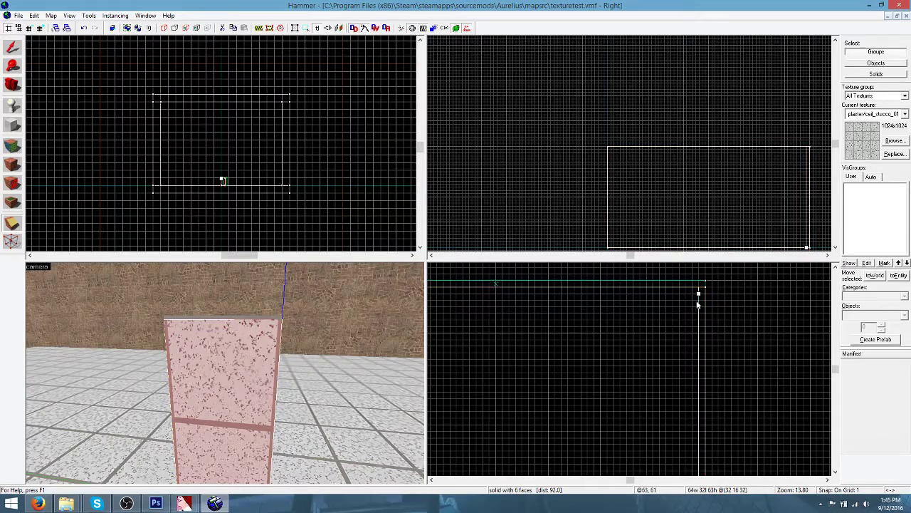
pyautogui.press('Tab')
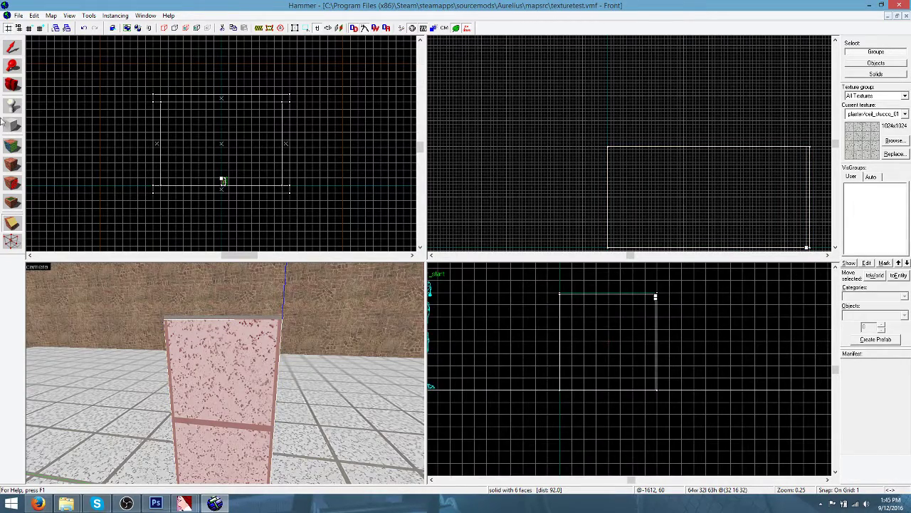
pyautogui.click(11, 47)
# Split the block under the top slab horizontally near its middle, keeping both pieces and making the upper one 30 units high
pyautogui.click(10, 223)
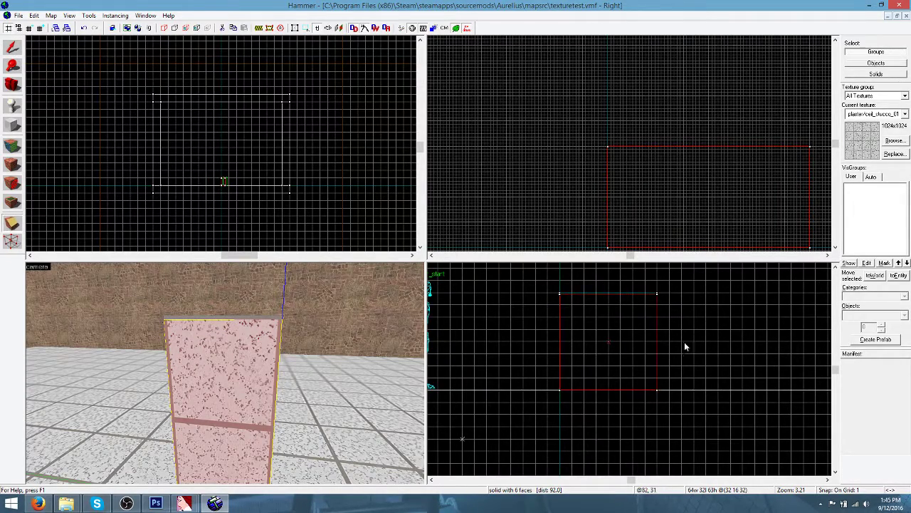
pyautogui.press('Tab')
pyautogui.moveTo(607, 349)
pyautogui.mouseDown()
pyautogui.moveTo(613, 342)
pyautogui.moveTo(602, 343)
pyautogui.mouseUp()
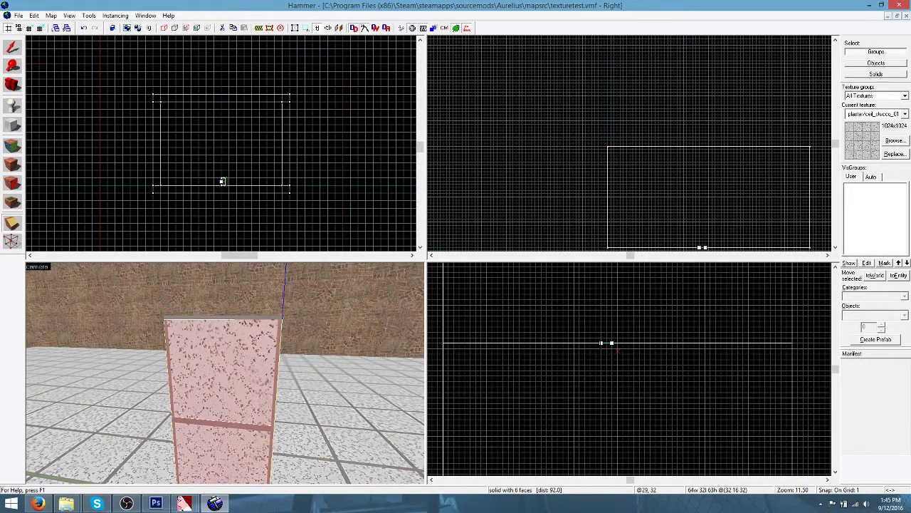
pyautogui.press('Return')
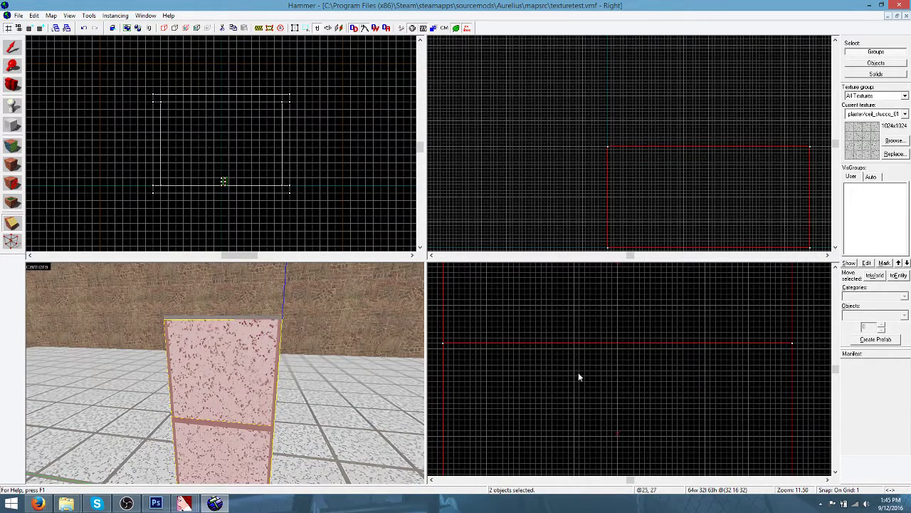
pyautogui.scroll(-5, 578, 373)
# Select the 30-unit-high upper piece and split a 1-unit slice off each of its two long sides, keeping all pieces
pyautogui.click(221, 363)
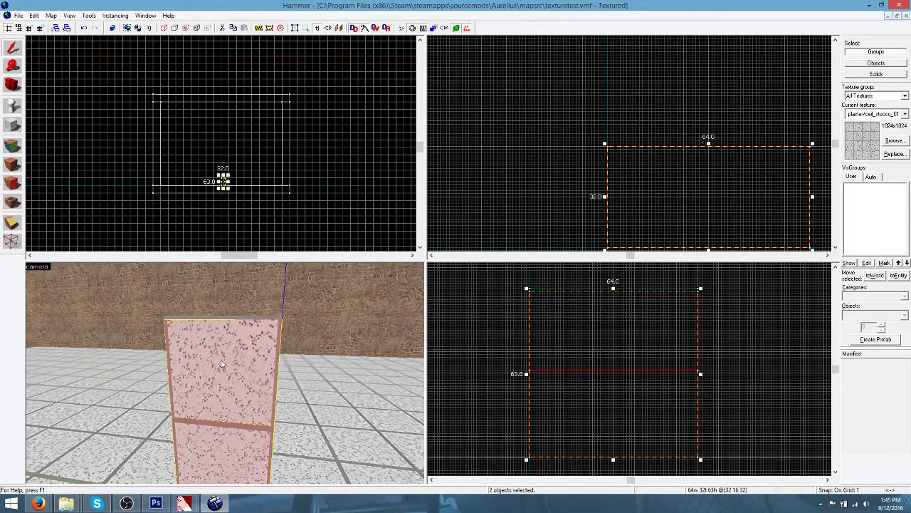
pyautogui.scroll(5, 679, 290)
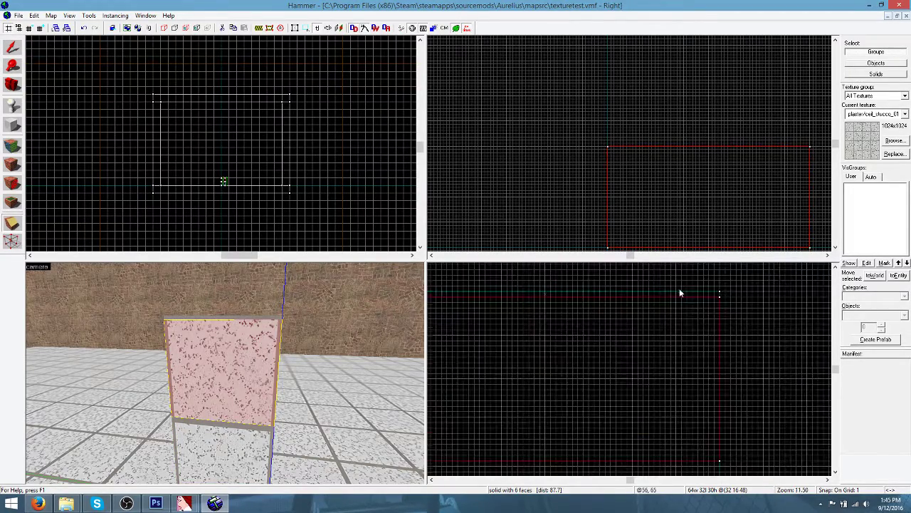
pyautogui.scroll(5, 620, 149)
pyautogui.scroll(-3, 598, 142)
pyautogui.scroll(5, 574, 218)
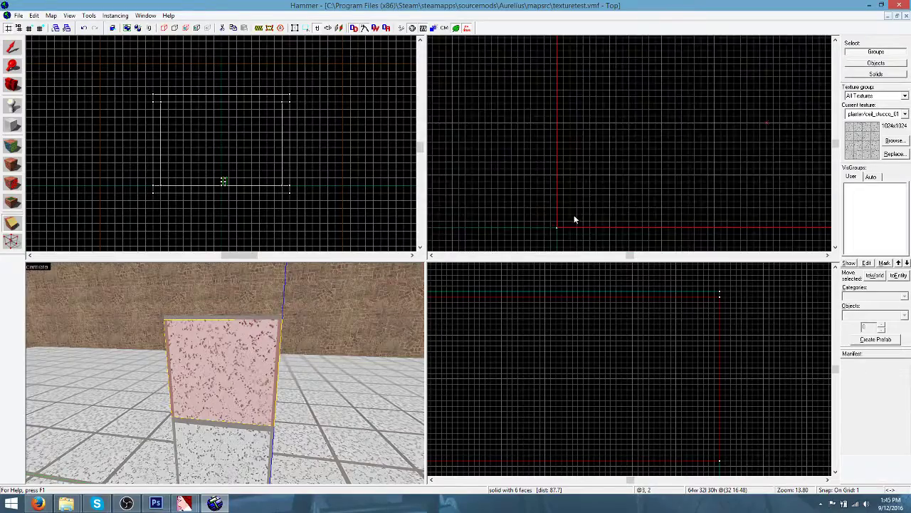
pyautogui.scroll(-6, 563, 223)
pyautogui.press('Return')
pyautogui.scroll(5, 569, 82)
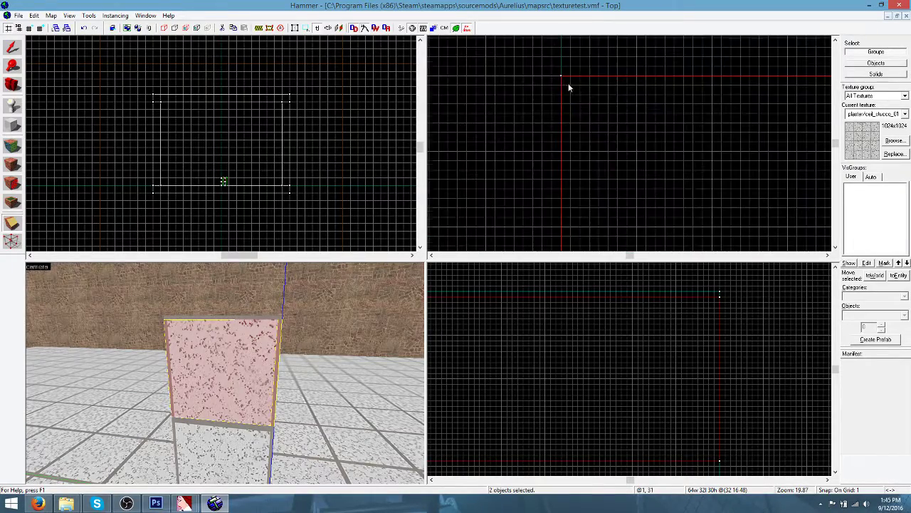
pyautogui.moveTo(562, 85); pyautogui.dragTo(580, 85)
pyautogui.press('Return')
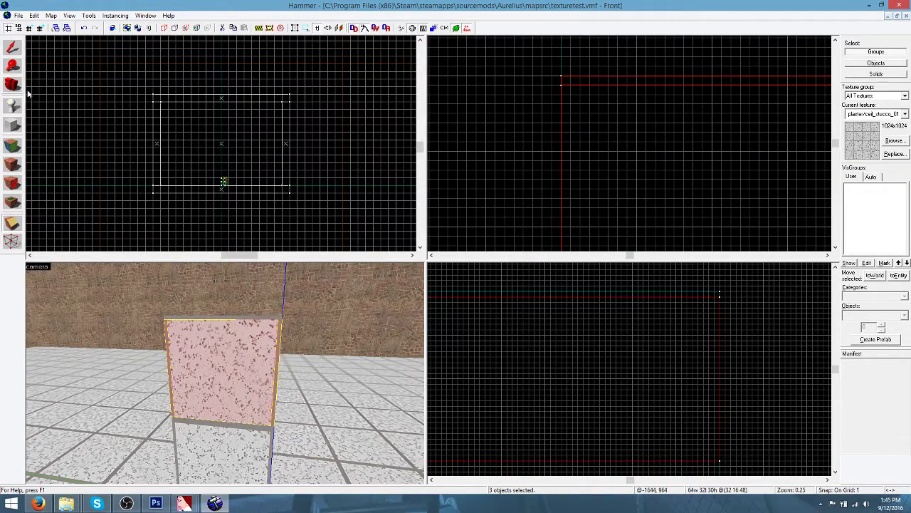
# Delete the 64 x 30 x 30 core between the two side slices to leave an open frame
pyautogui.click(12, 49)
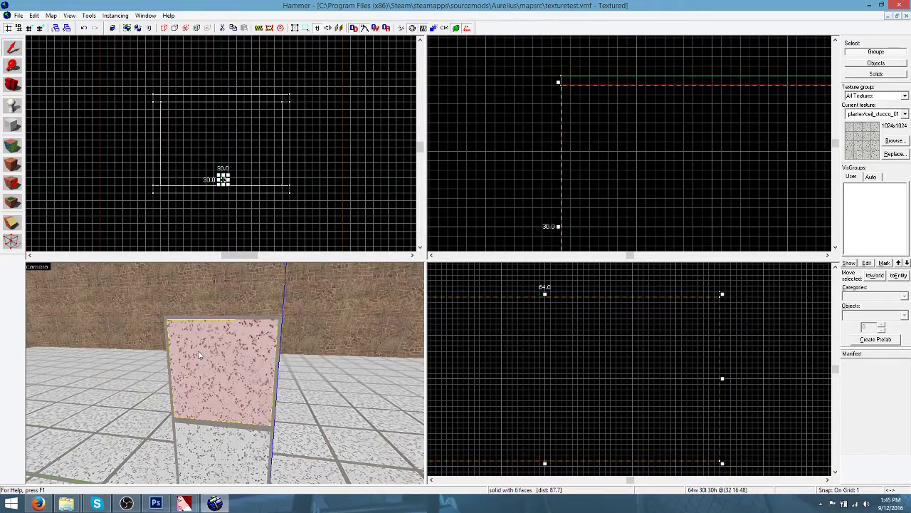
pyautogui.press('Delete')
pyautogui.press('z')
pyautogui.press('z')
# Select the four remaining frame pieces and narrow them together to a width of 2 units
pyautogui.click(273, 341)
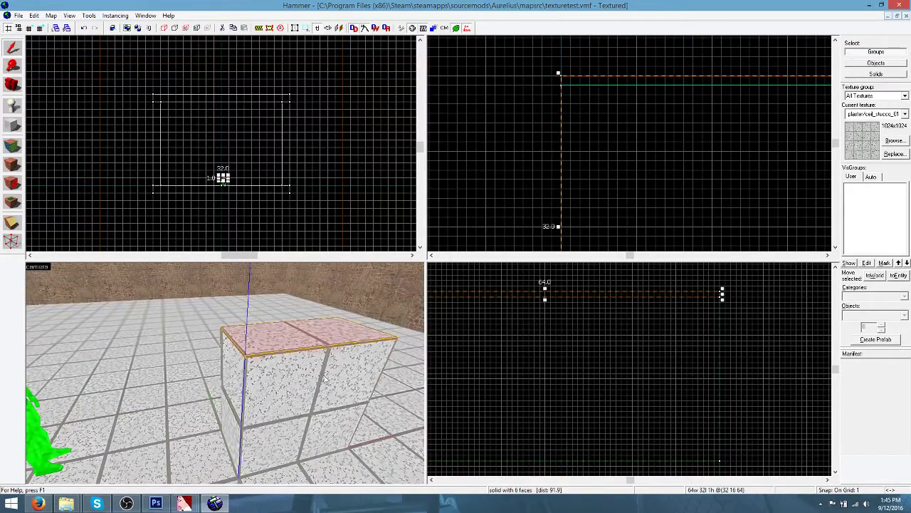
pyautogui.keyDown('ctrl'); pyautogui.click(324, 380); pyautogui.keyUp('ctrl')
pyautogui.keyDown('ctrl'); pyautogui.click(235, 381); pyautogui.keyUp('ctrl')
pyautogui.keyDown('ctrl'); pyautogui.click(245, 436); pyautogui.keyUp('ctrl')
pyautogui.scroll(-3, 653, 159)
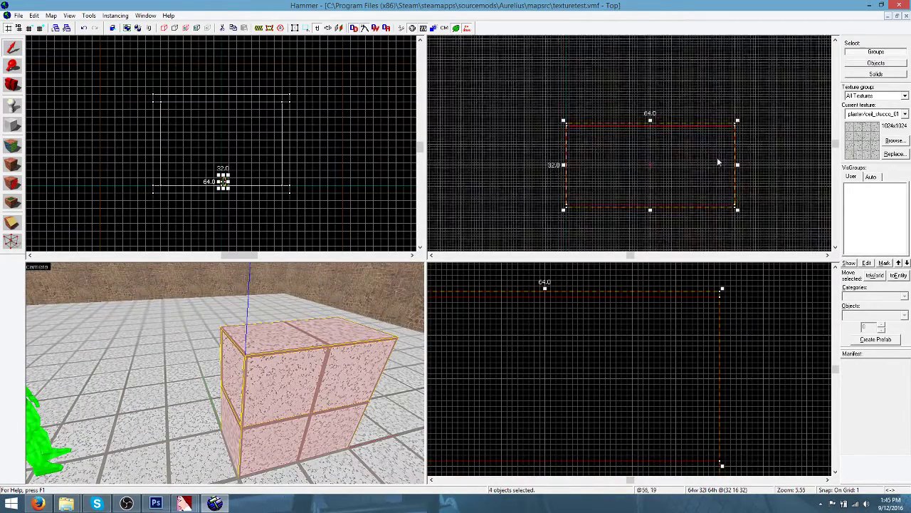
pyautogui.moveTo(739, 168); pyautogui.dragTo(569, 150)
pyautogui.scroll(4, 570, 151)
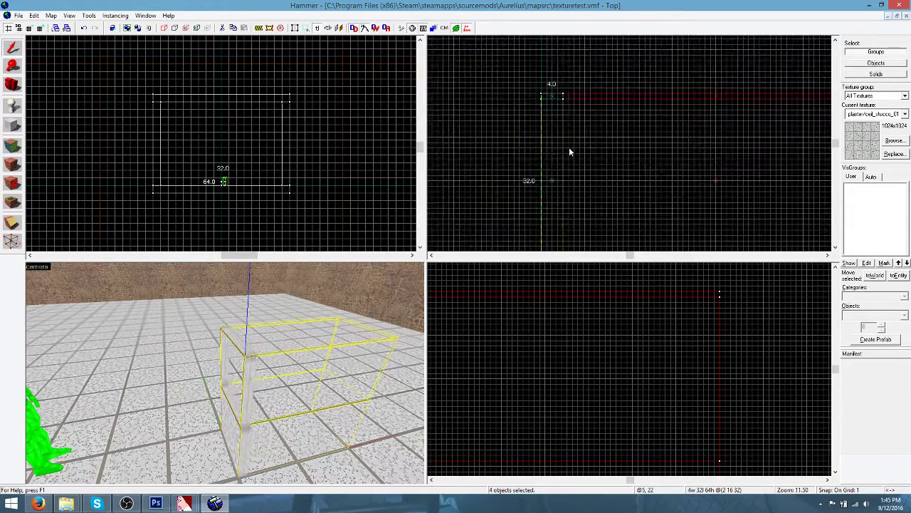
# Justify the texture on the narrow ledge face at the bottom inside the frame, applying left, top and right justification
pyautogui.press('z')
pyautogui.press('w')
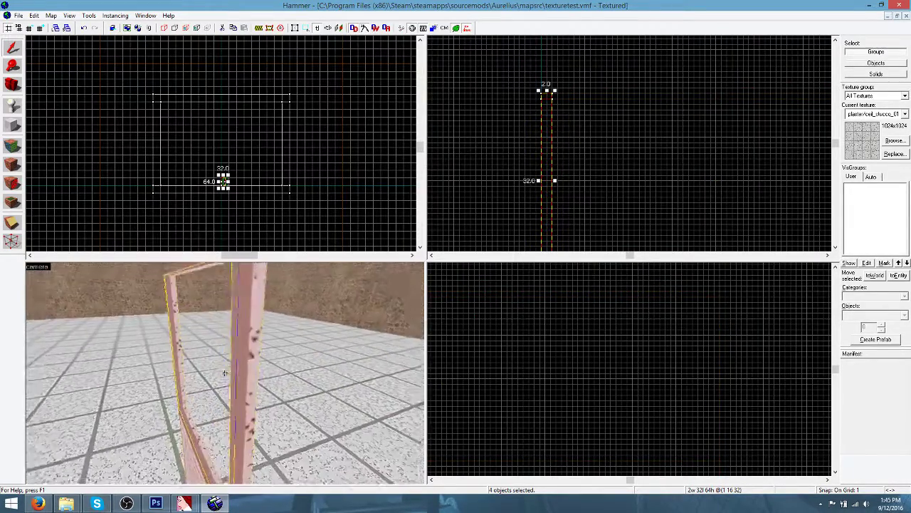
pyautogui.press('a')
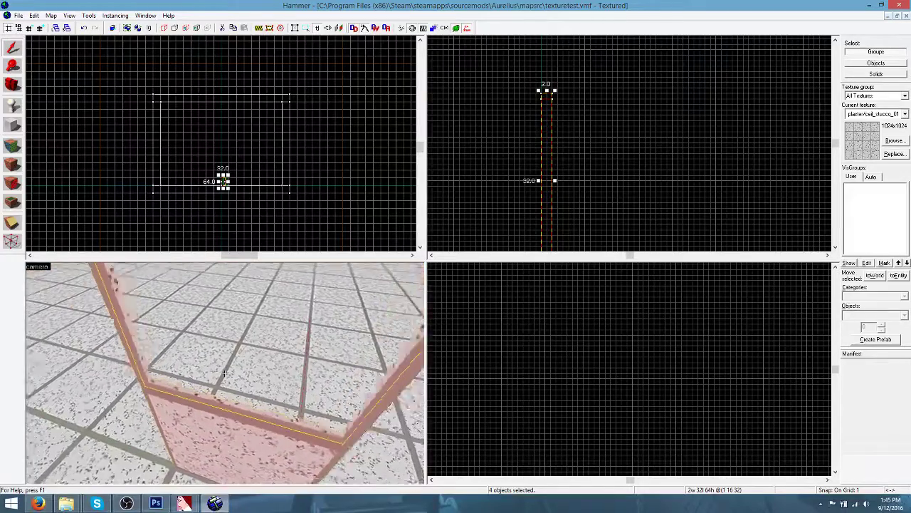
pyautogui.press('z')
pyautogui.click(12, 146)
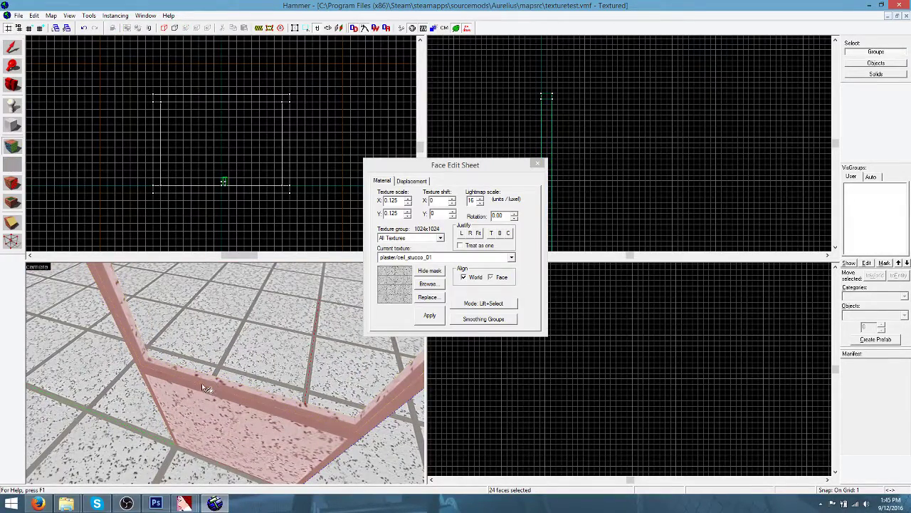
pyautogui.click(230, 373)
pyautogui.click(462, 233)
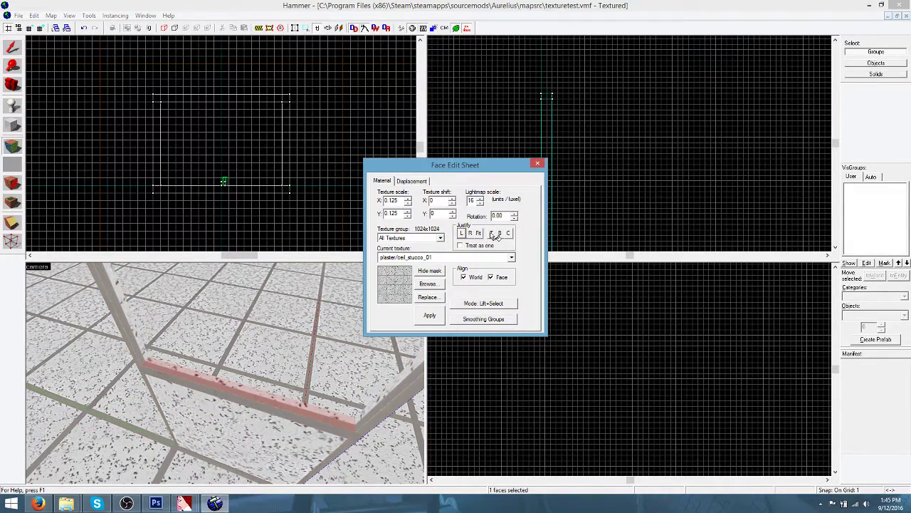
pyautogui.click(491, 235)
pyautogui.click(469, 233)
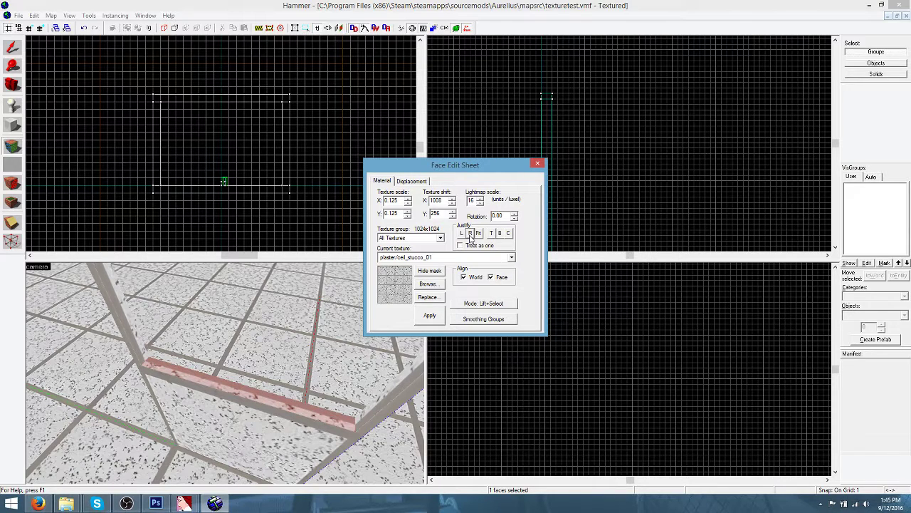
# Set the X texture shift of the lower block's narrow end face to -8 and leave face editing
pyautogui.click(274, 410)
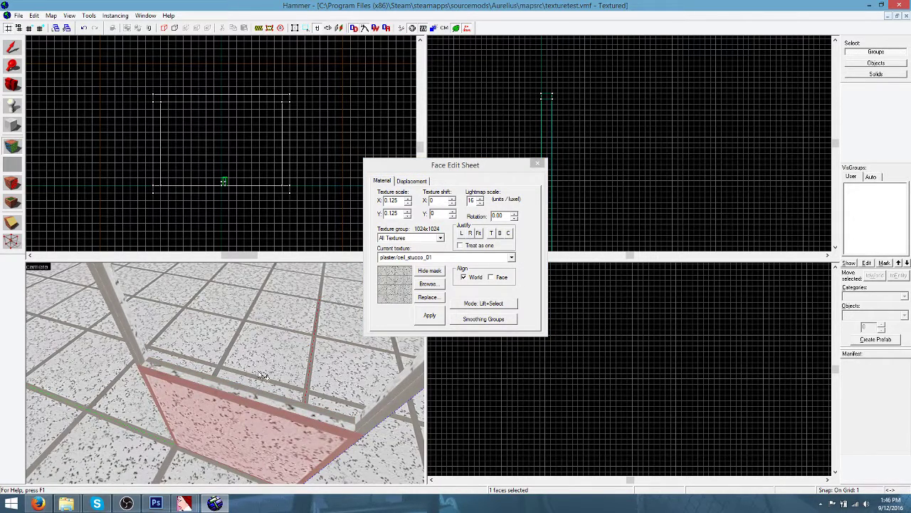
pyautogui.press('z')
pyautogui.press('d')
pyautogui.press('z')
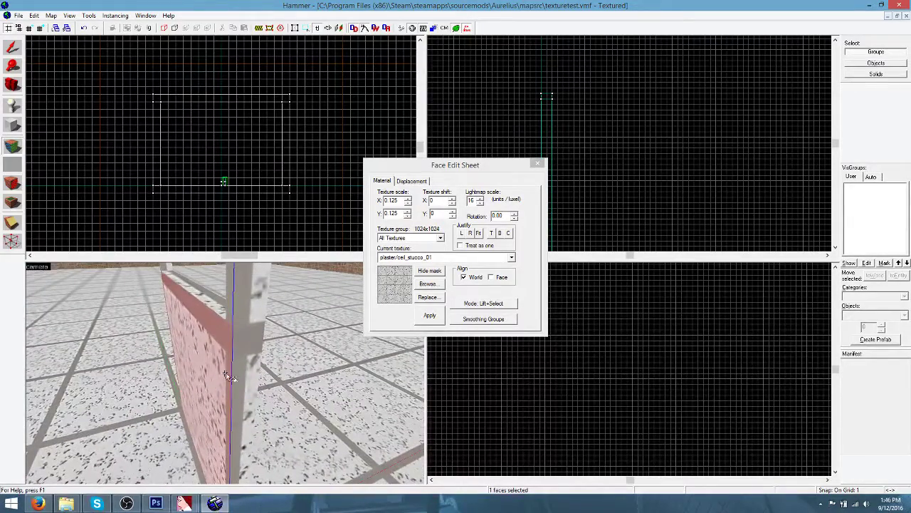
pyautogui.click(242, 374)
pyautogui.click(457, 202)
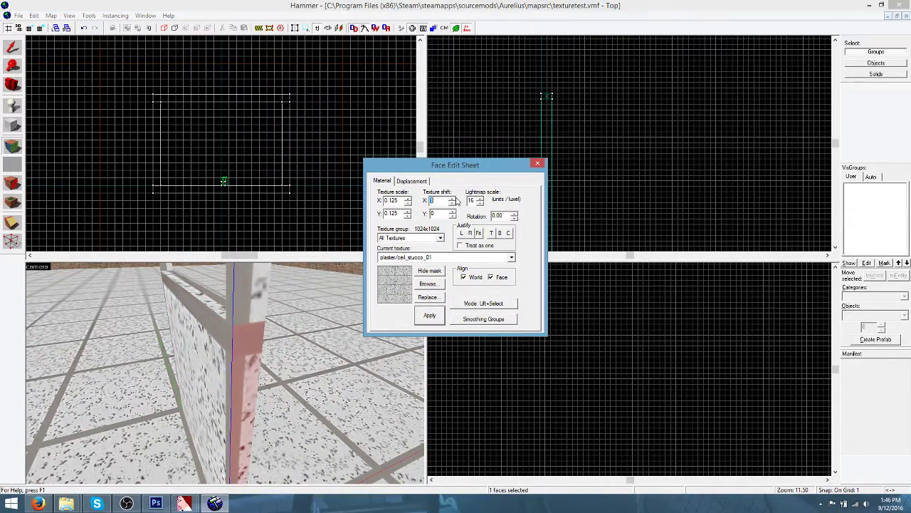
pyautogui.press('Up')
pyautogui.press('Up')
pyautogui.press('Up')
pyautogui.press('Up')
pyautogui.press('Up')
pyautogui.press('Up')
pyautogui.press('Up')
pyautogui.press('Up')
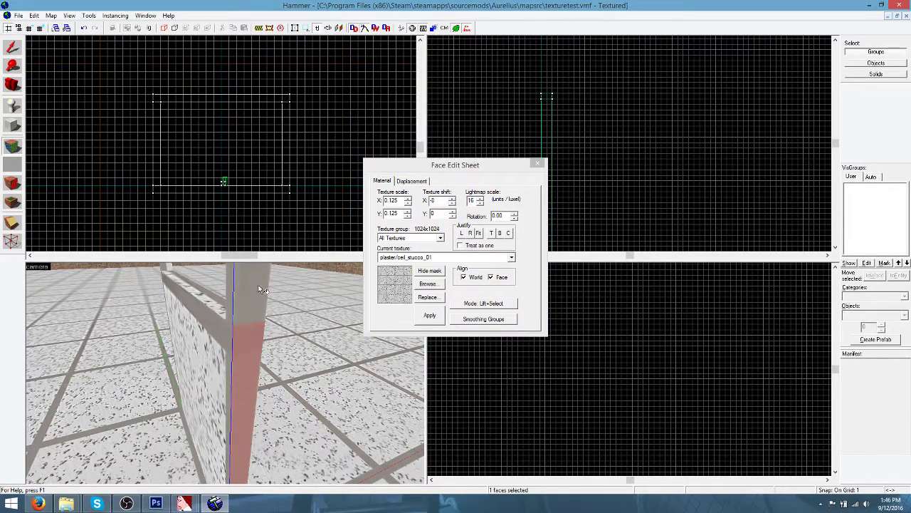
pyautogui.press('z')
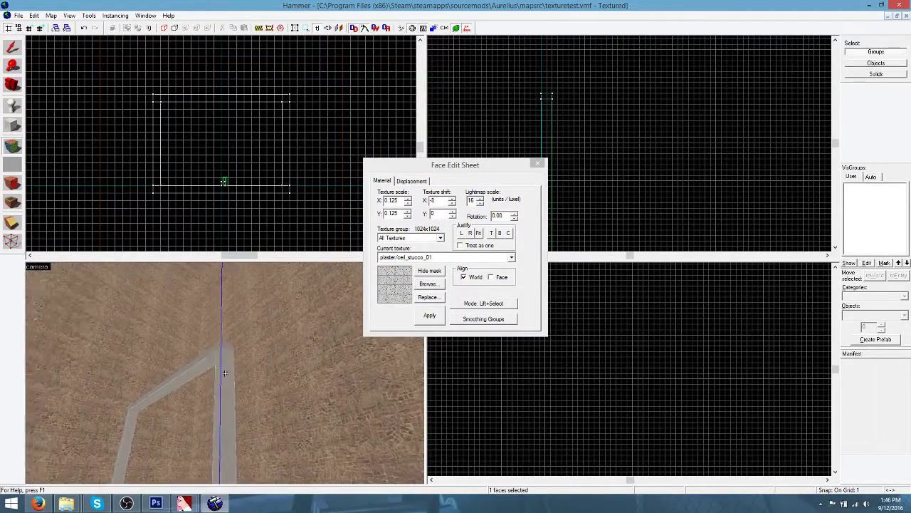
pyautogui.click(225, 373)
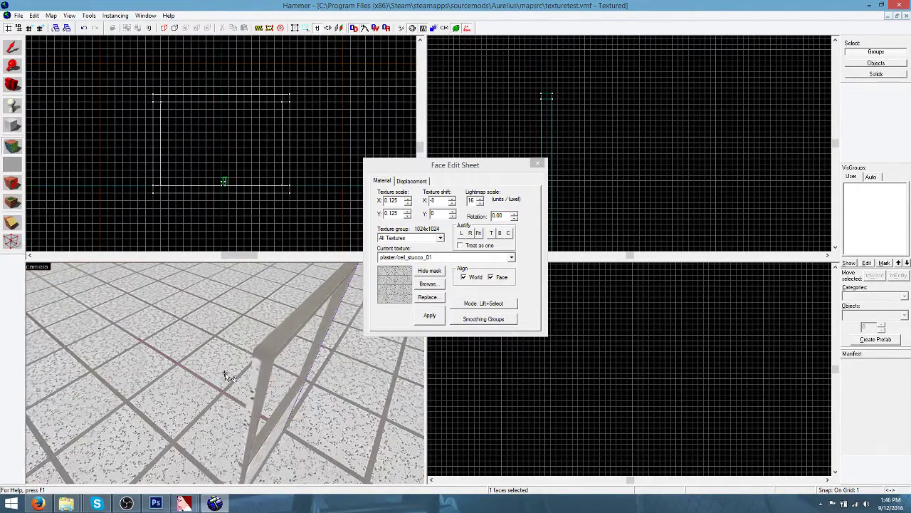
pyautogui.hotkey('shift', 's')
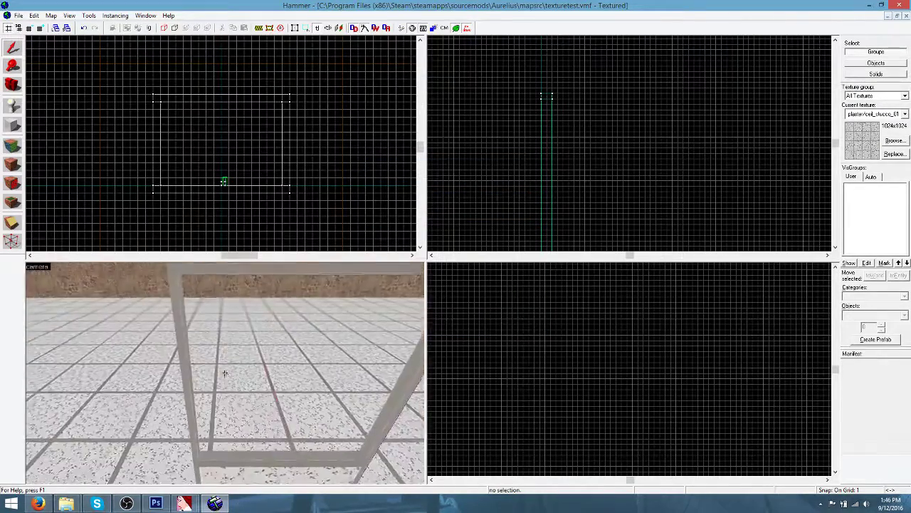
pyautogui.press('z')
pyautogui.hotkey('shift', 'e')
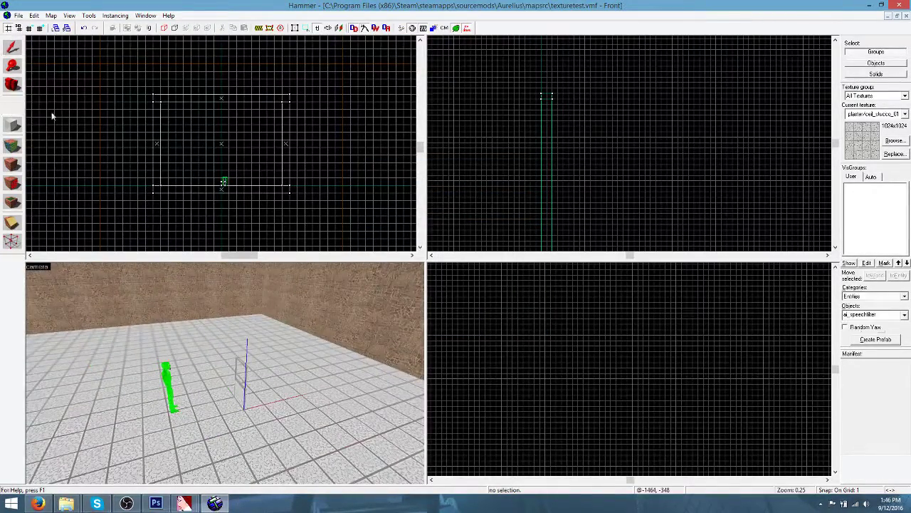
pyautogui.doubleClick(867, 314)
pyautogui.write('light')
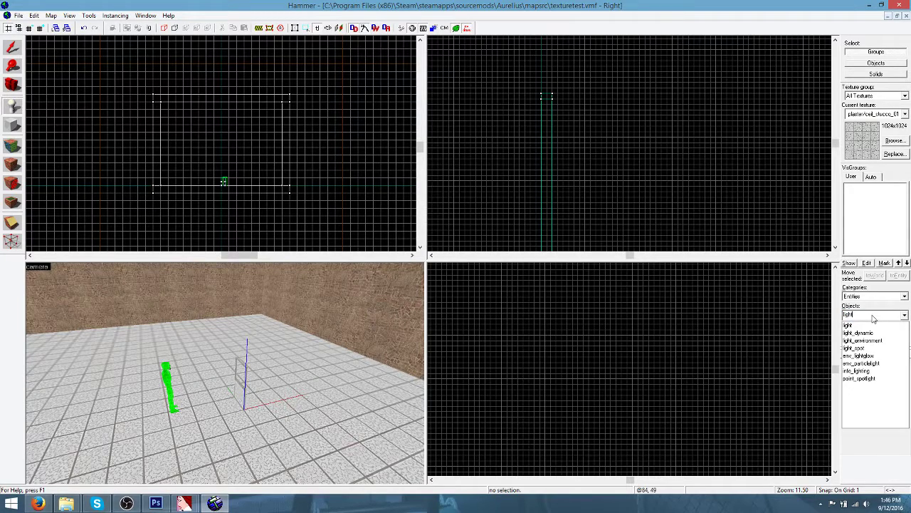
pyautogui.click(856, 325)
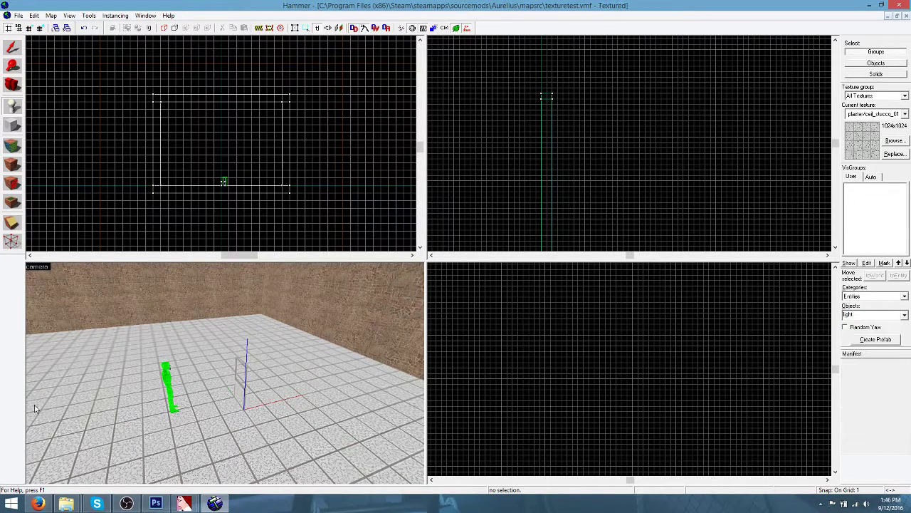
pyautogui.click(194, 384)
pyautogui.hotkey('shift', 's')
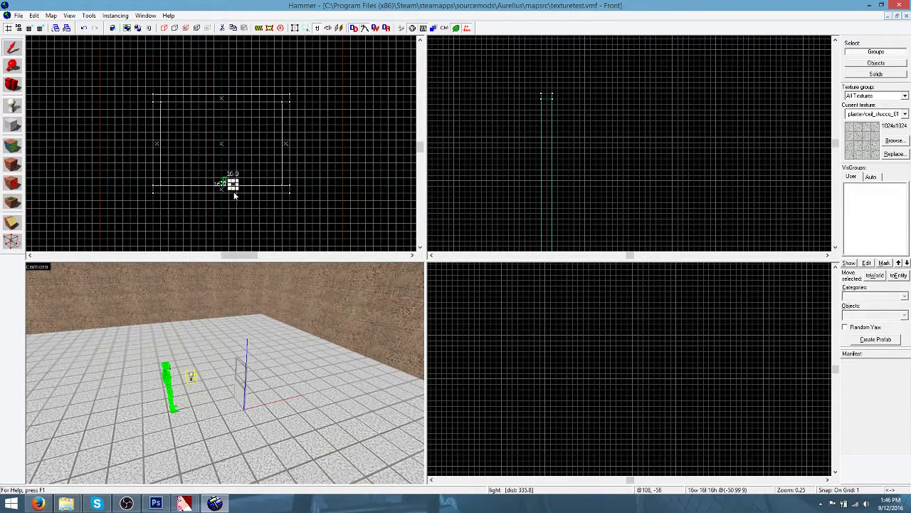
pyautogui.scroll(3, 235, 184)
pyautogui.scroll(5, 239, 187)
pyautogui.moveTo(244, 180); pyautogui.dragTo(264, 133)
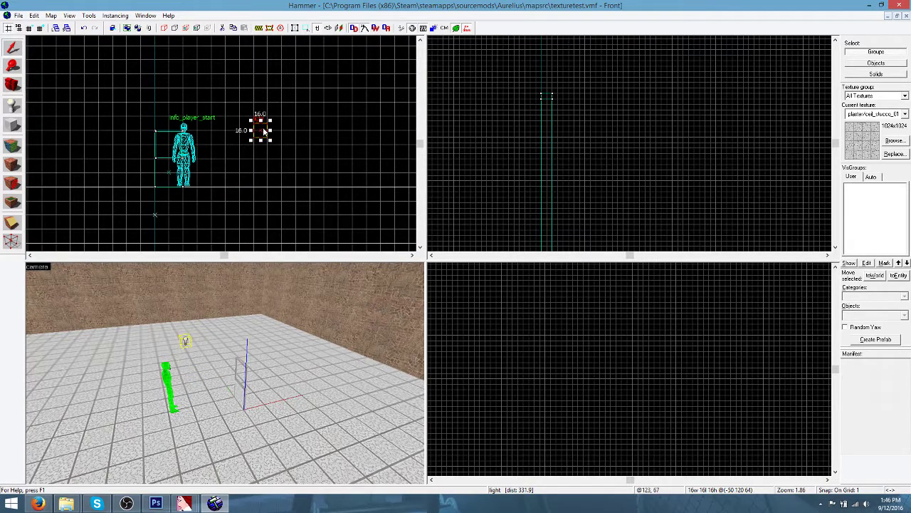
pyautogui.press('Delete')
# Place a light_spot entity on the floor beside the info_player_start
pyautogui.click(12, 106)
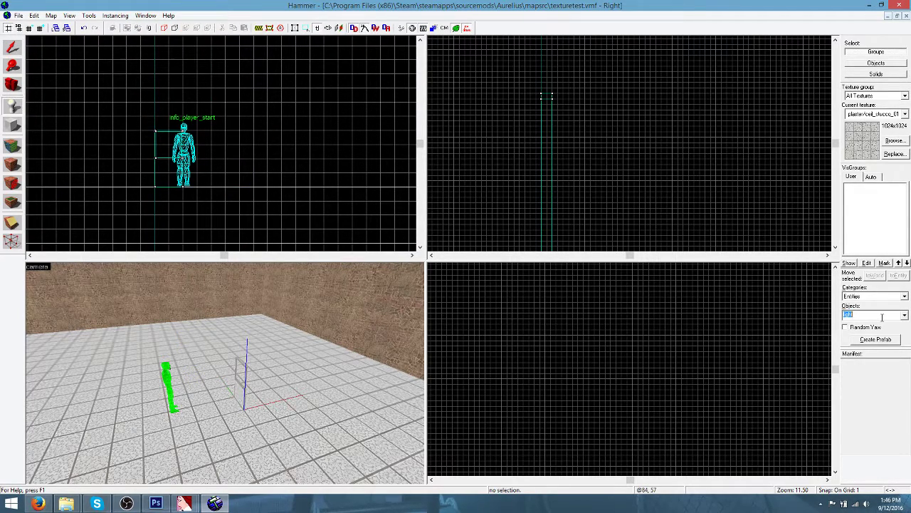
pyautogui.write('light')
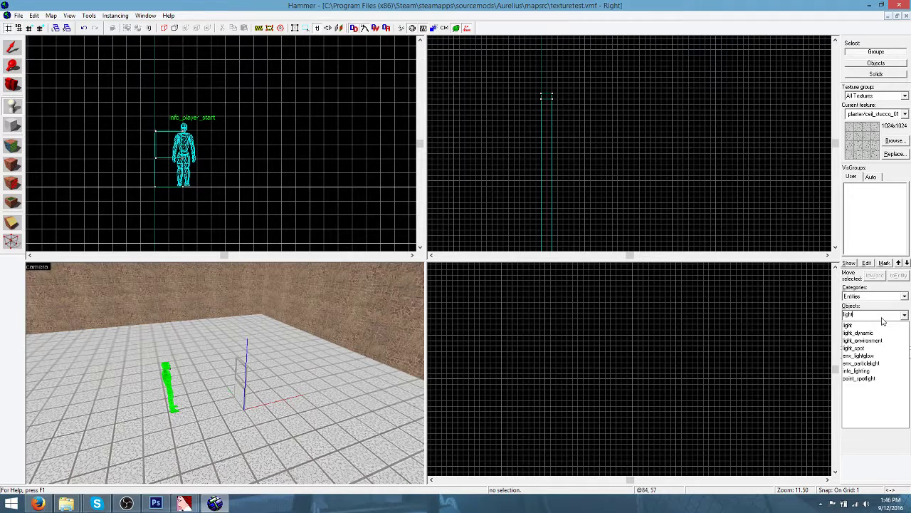
pyautogui.write('_spot')
pyautogui.click(882, 322)
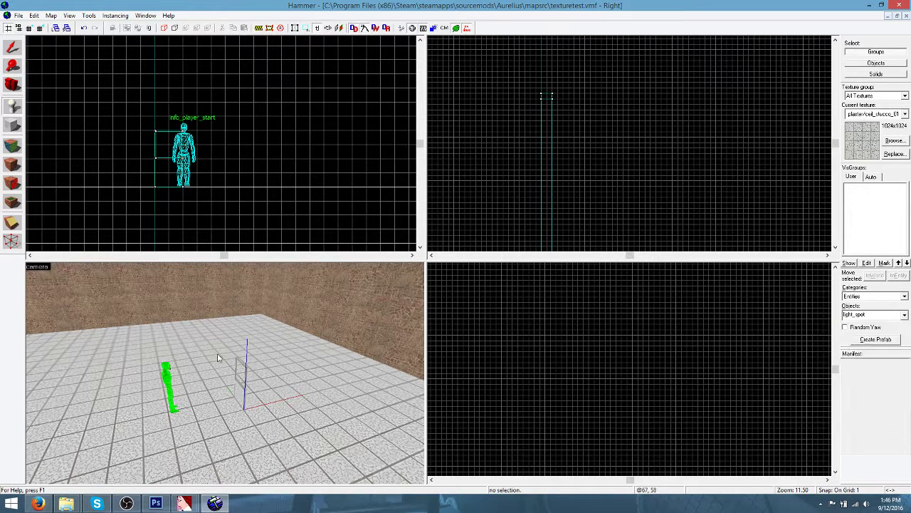
pyautogui.click(190, 371)
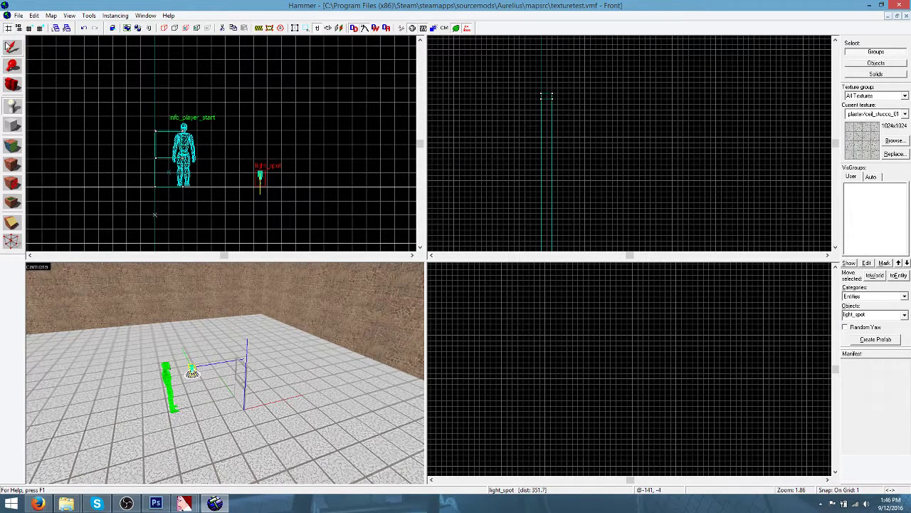
# Raise the light_spot above the player start's head height and tilt it down toward the player start's side
pyautogui.click(10, 46)
pyautogui.click(260, 175)
pyautogui.scroll(2, 260, 176)
pyautogui.moveTo(260, 175); pyautogui.dragTo(256, 85)
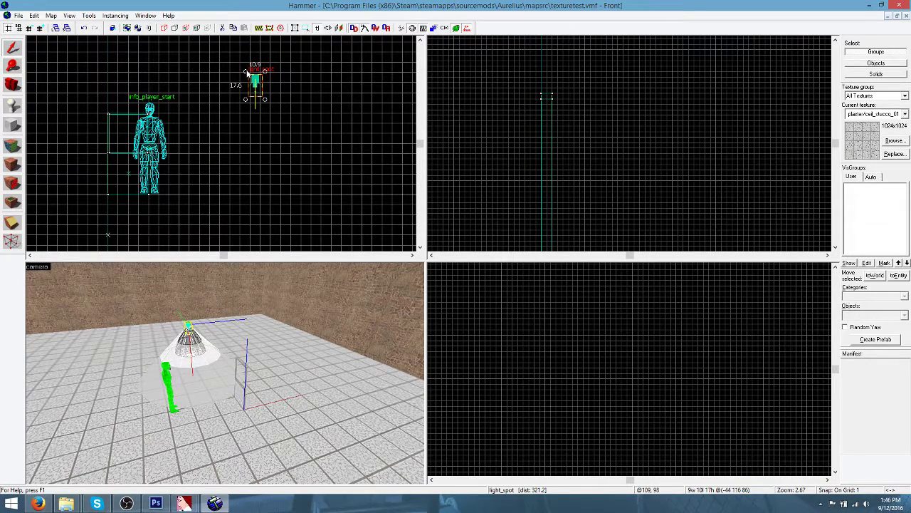
pyautogui.moveTo(246, 73); pyautogui.dragTo(261, 67)
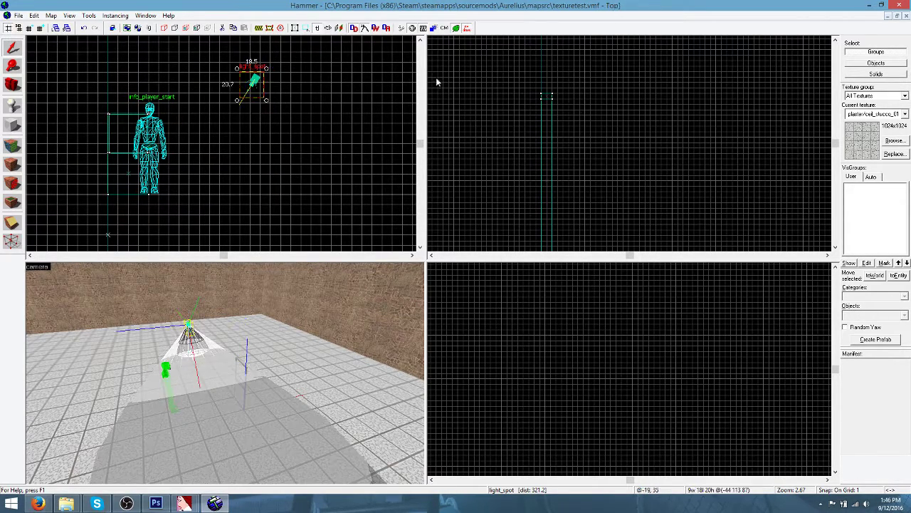
# Turn the light_spot toward the frame in plan, then move it farther from the frame and slightly higher
pyautogui.scroll(-2, 583, 103)
pyautogui.scroll(4, 550, 82)
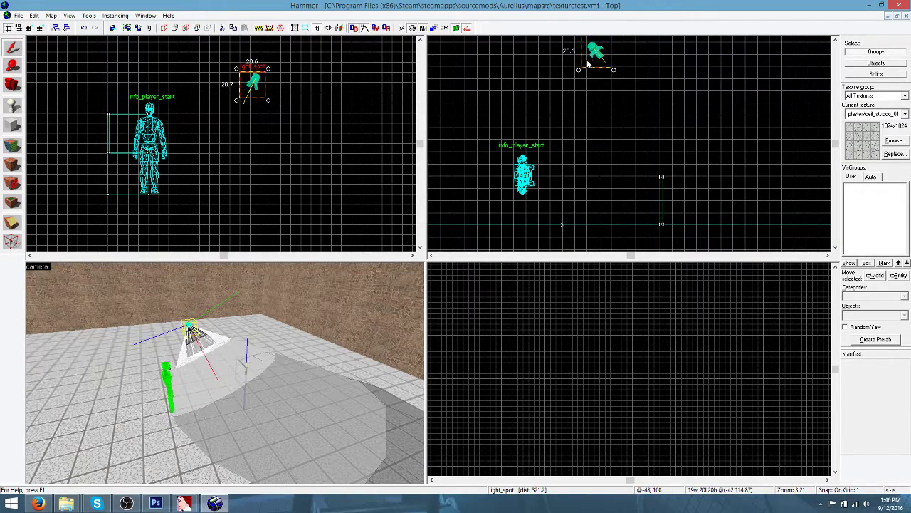
pyautogui.moveTo(593, 56); pyautogui.dragTo(516, 38)
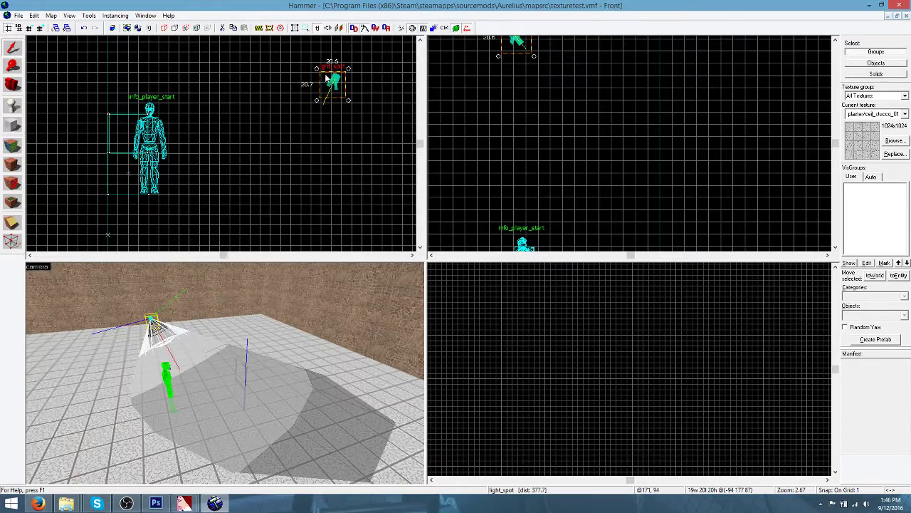
pyautogui.moveTo(332, 76); pyautogui.dragTo(327, 65)
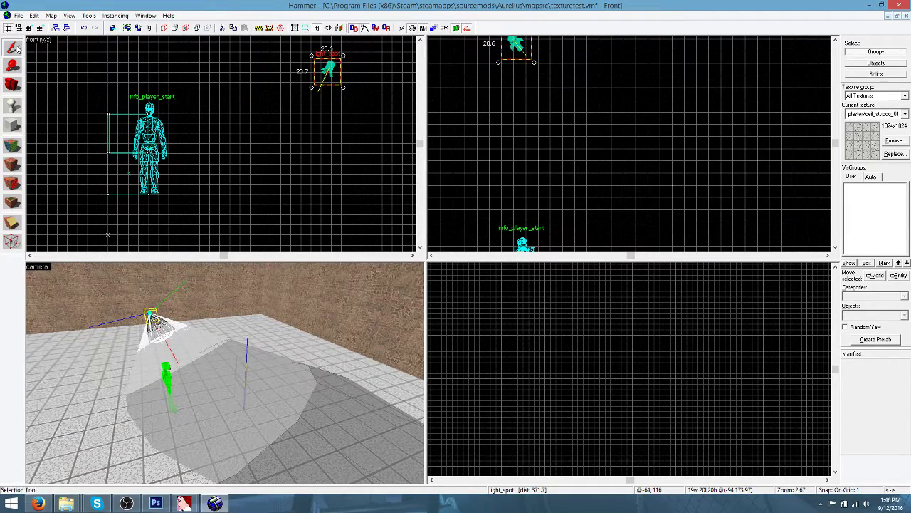
# Compile and run the map with BSP, VIS and RAD all set to Normal
pyautogui.press('z')
pyautogui.press('w')
pyautogui.press('z')
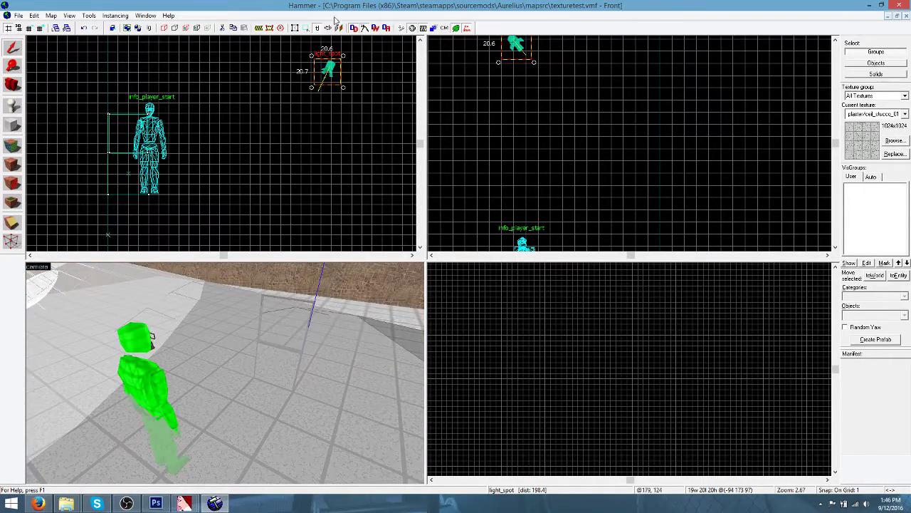
pyautogui.click(400, 29)
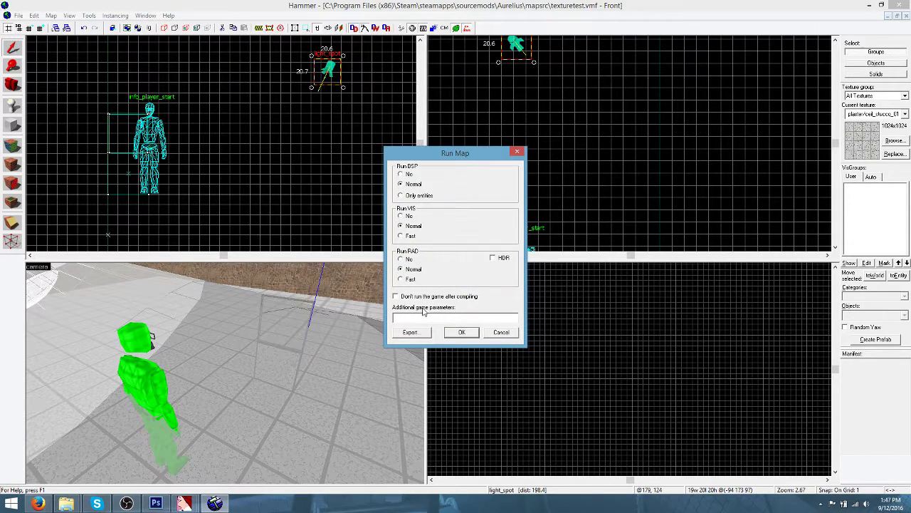
pyautogui.click(462, 332)
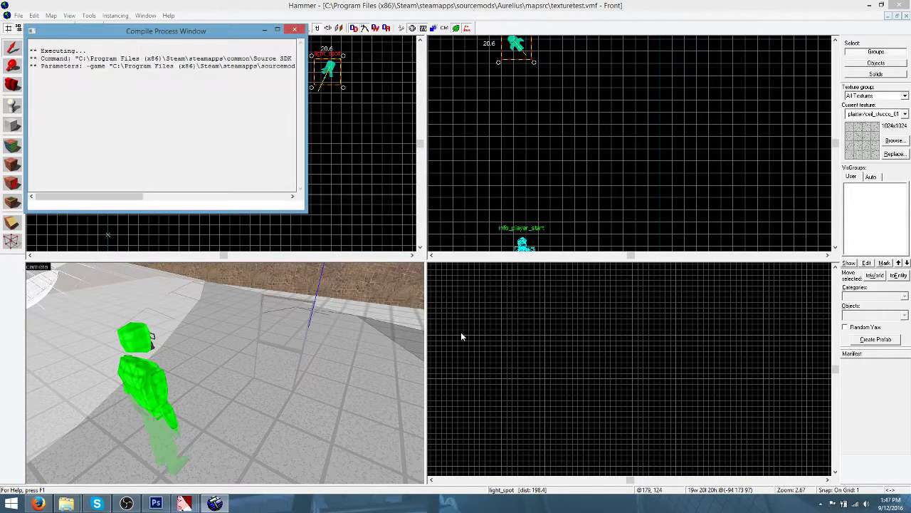
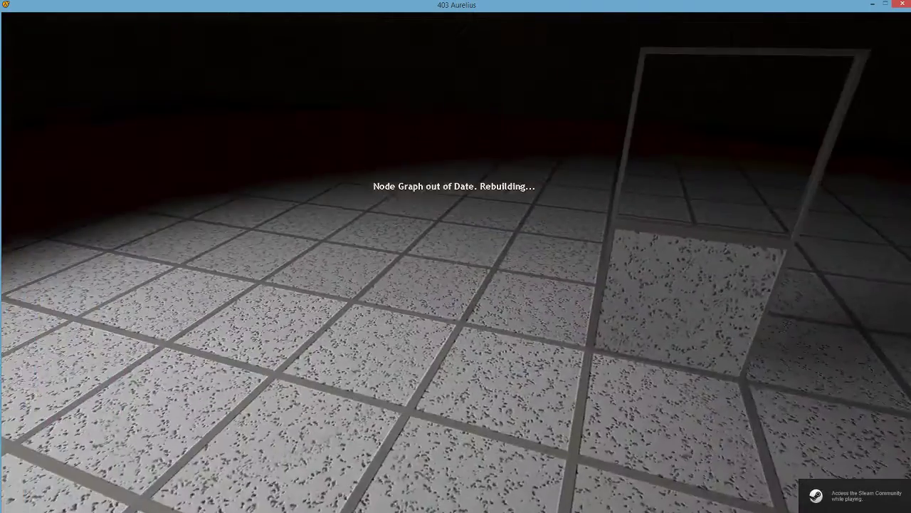
# Examine the ceiling tile texture's scale and relief in the running game, up close and with the flashlight
pyautogui.press('w')
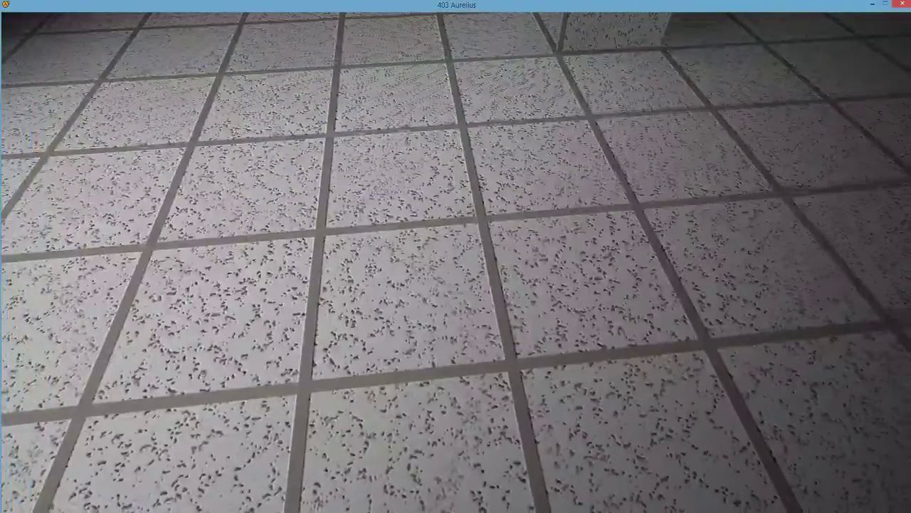
pyautogui.press('2')
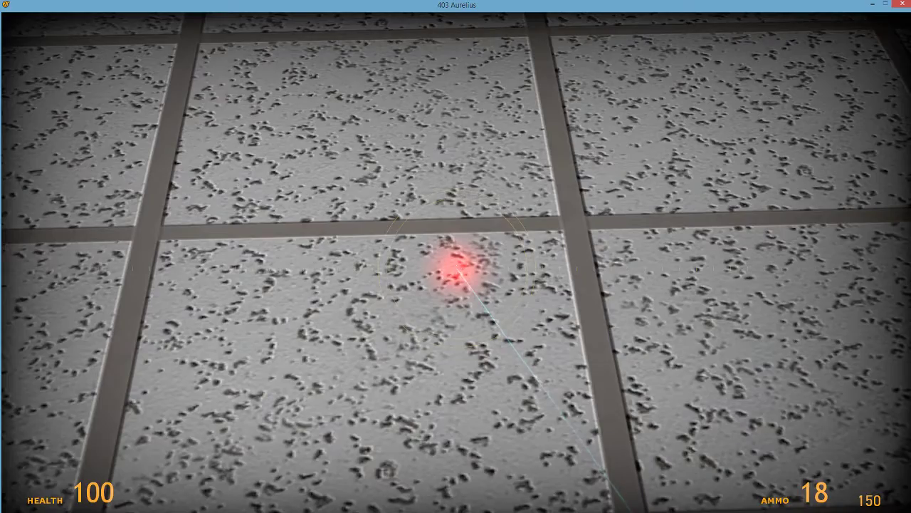
pyautogui.press('f')
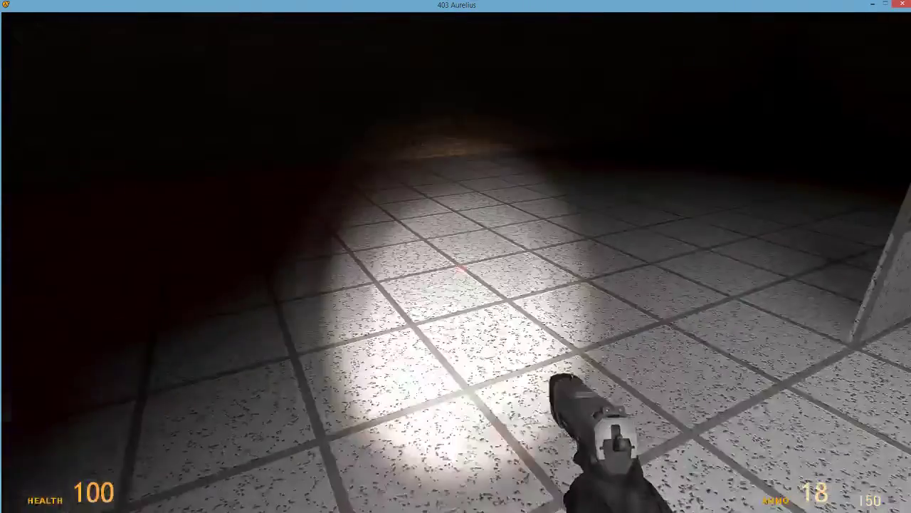
pyautogui.press('z')
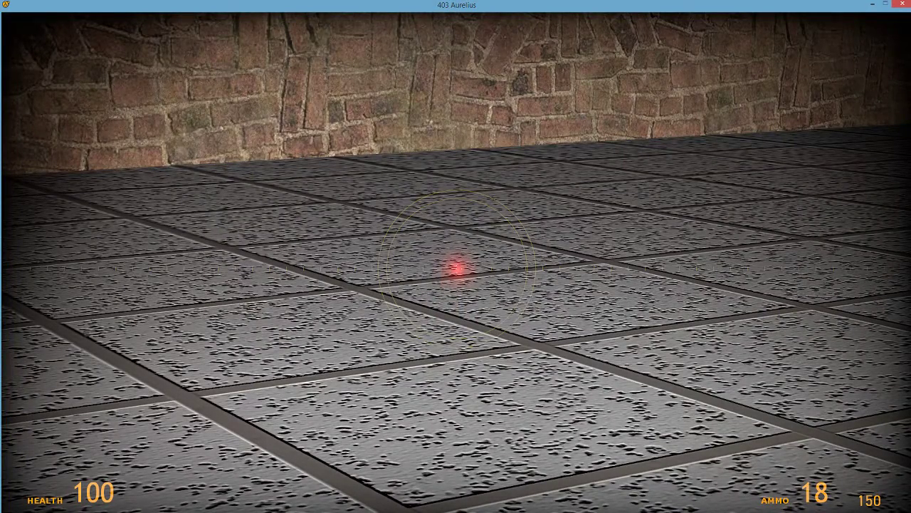
pyautogui.press('f')
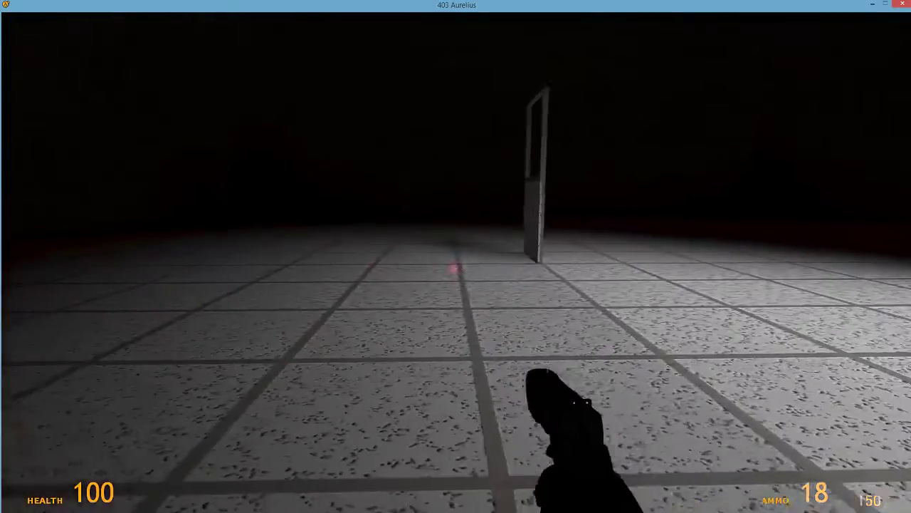
# Examine the tiled floor, brick wall and frame in game with the flashlight and the zoomed view
pyautogui.press('f')
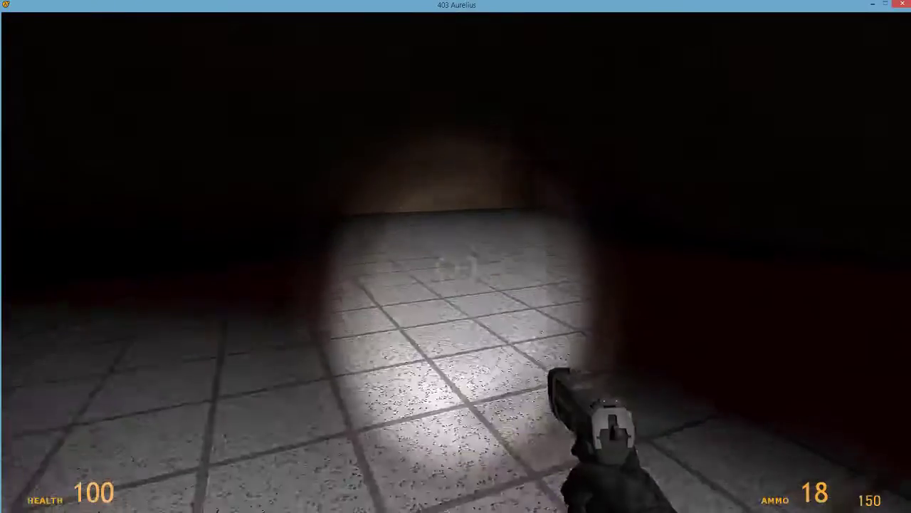
pyautogui.press('z')
pyautogui.press('z')
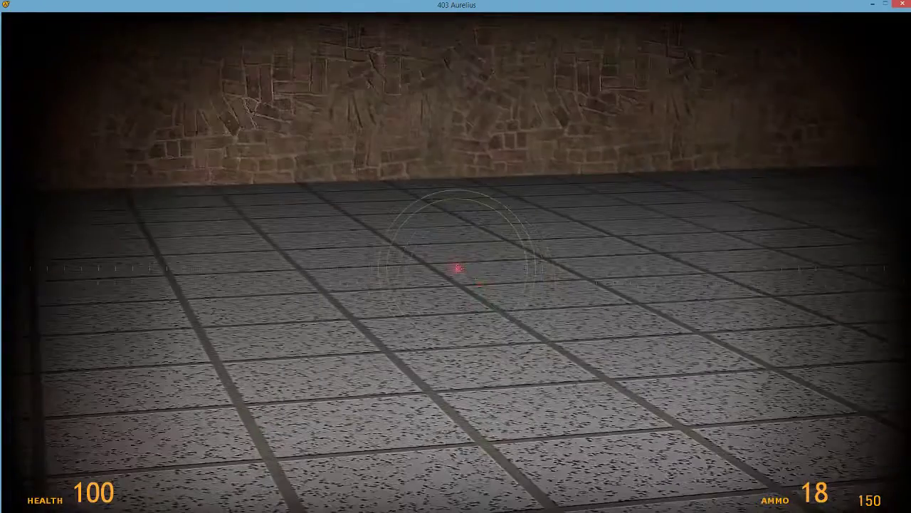
pyautogui.press('z')
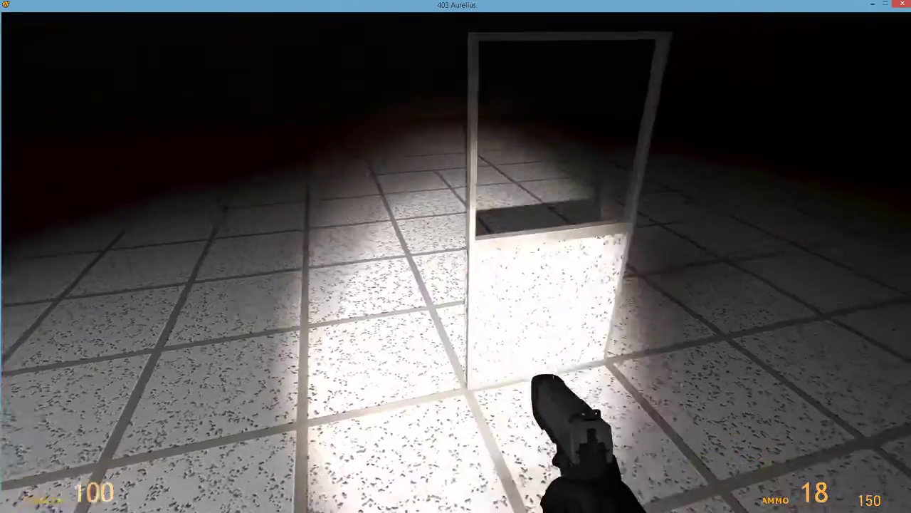
pyautogui.press('w')
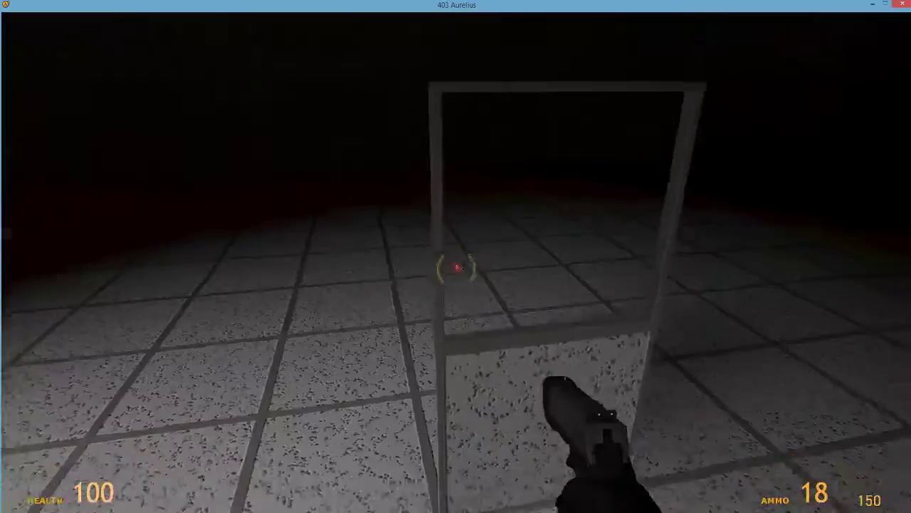
# Fire the pistol at the frame's tiled panel and the surrounding floor tiles to test the material's bullet impacts
pyautogui.click(456, 268)
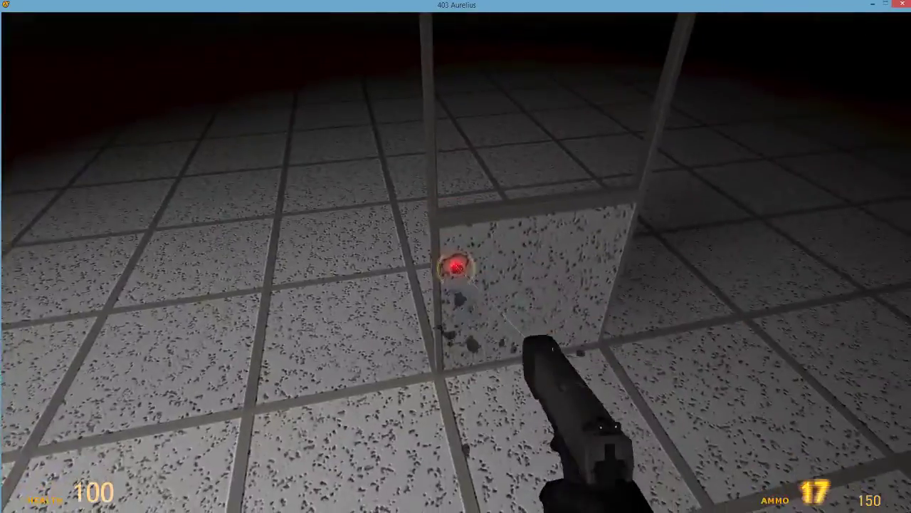
pyautogui.click(456, 267)
pyautogui.click(455, 268)
pyautogui.click(456, 268)
pyautogui.click(456, 268)
pyautogui.click(456, 268)
pyautogui.click(456, 268)
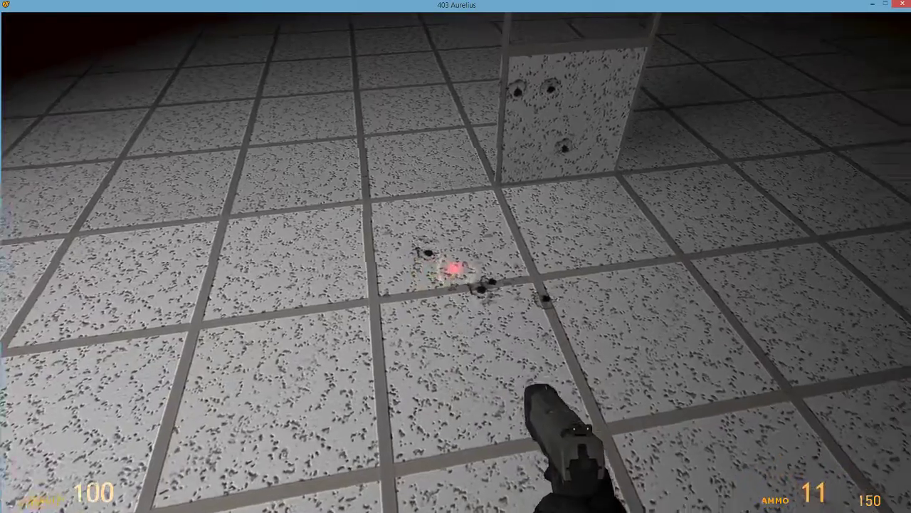
pyautogui.click(456, 268)
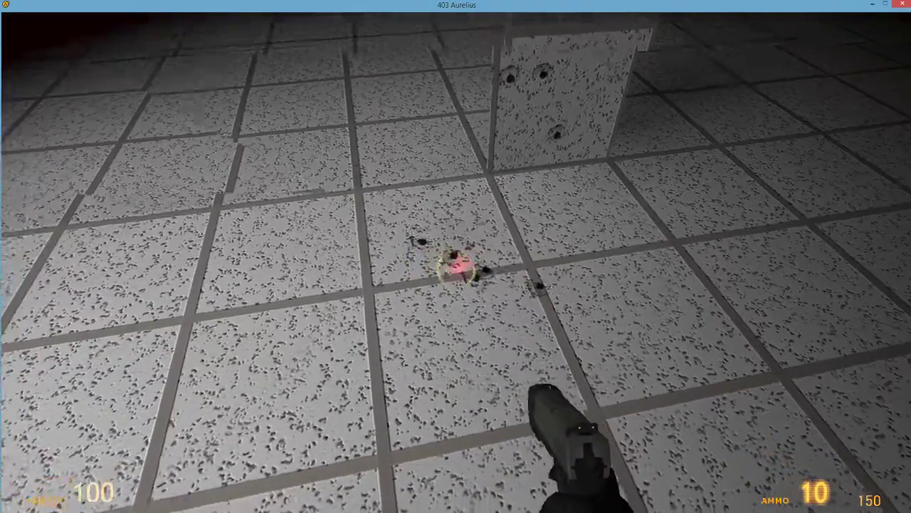
pyautogui.click(456, 268)
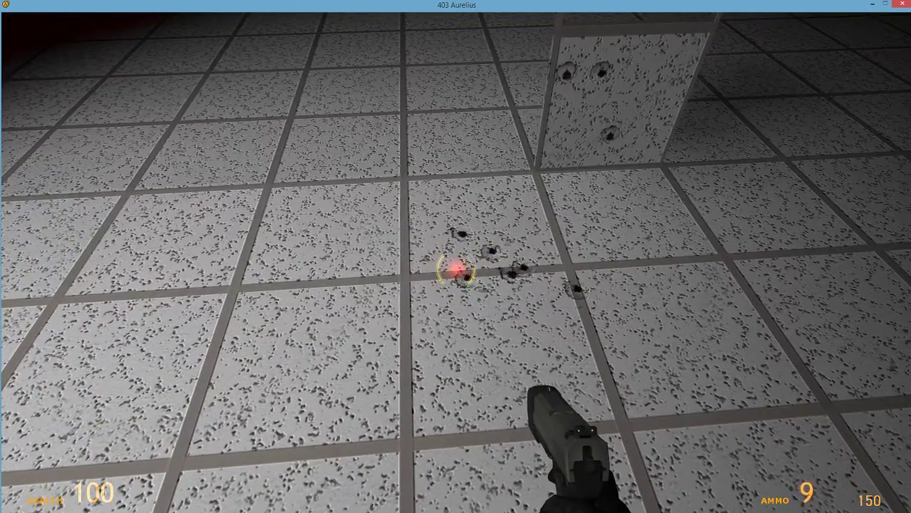
pyautogui.press('f')
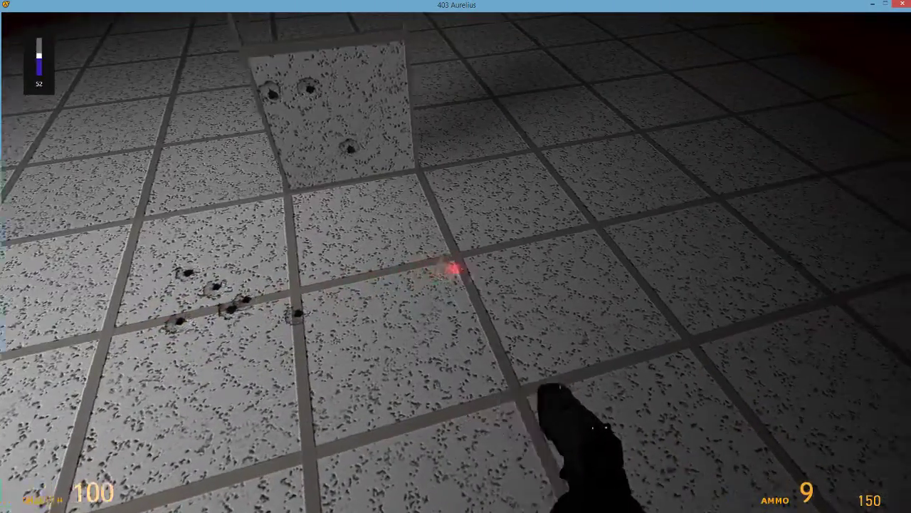
pyautogui.click(456, 268)
pyautogui.click(456, 267)
pyautogui.click(456, 268)
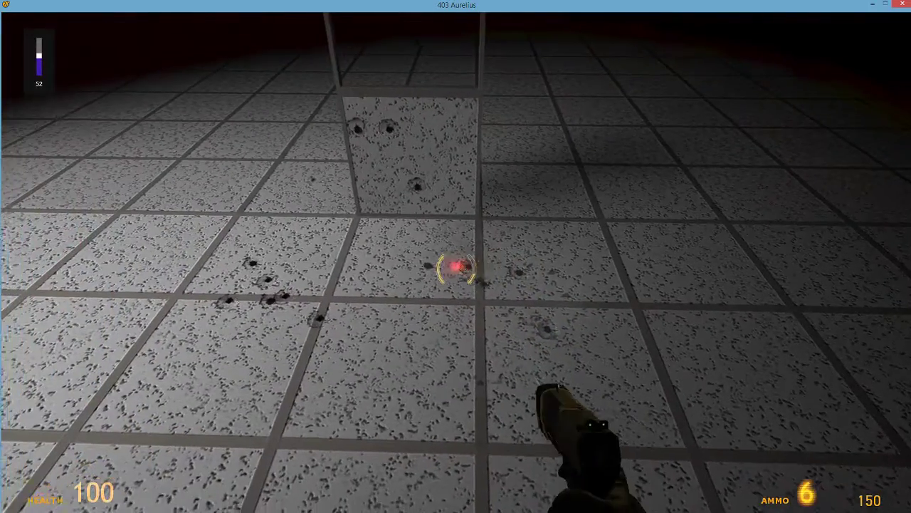
pyautogui.click(456, 268)
pyautogui.click(455, 268)
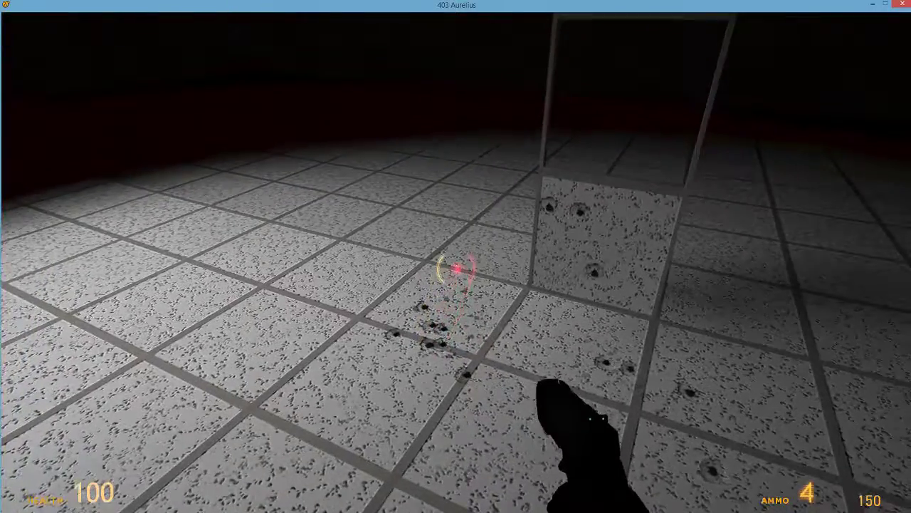
pyautogui.click(455, 267)
pyautogui.click(455, 268)
pyautogui.click(456, 267)
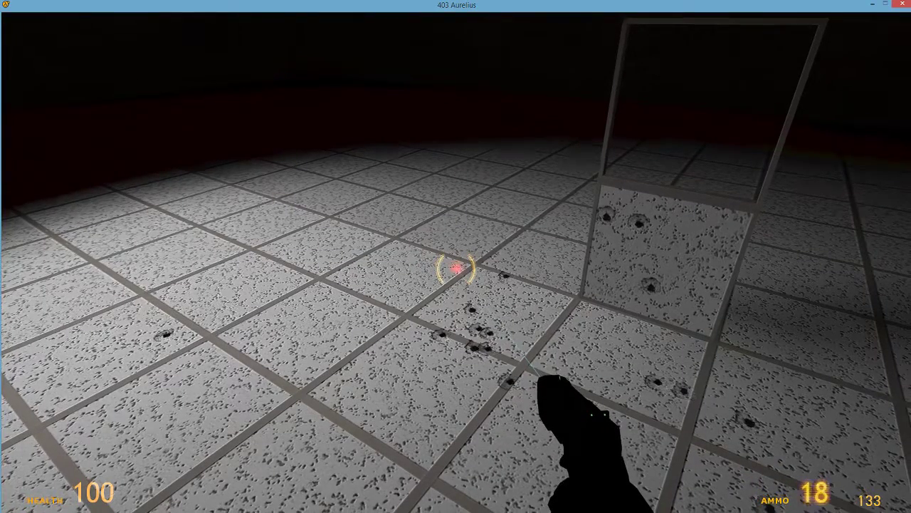
pyautogui.click(456, 267)
pyautogui.click(455, 268)
pyautogui.click(456, 268)
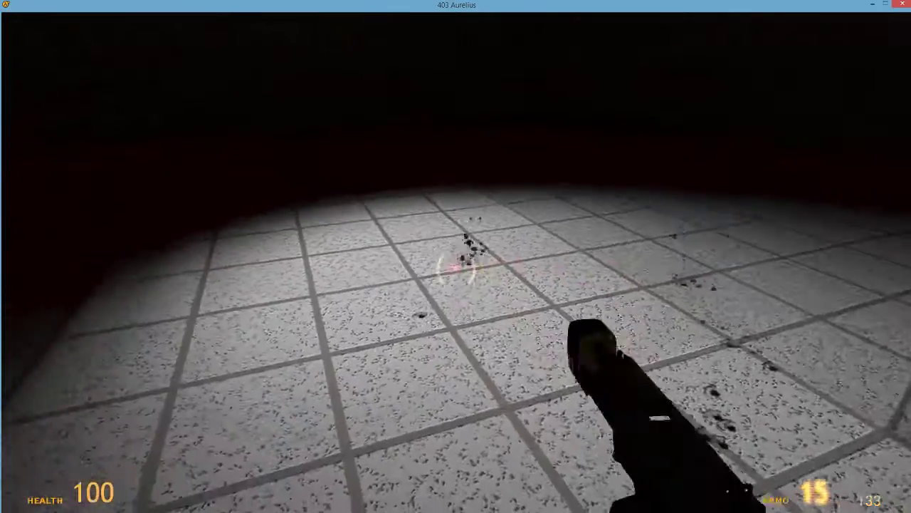
pyautogui.click(456, 268)
pyautogui.click(455, 268)
pyautogui.click(456, 267)
pyautogui.click(456, 268)
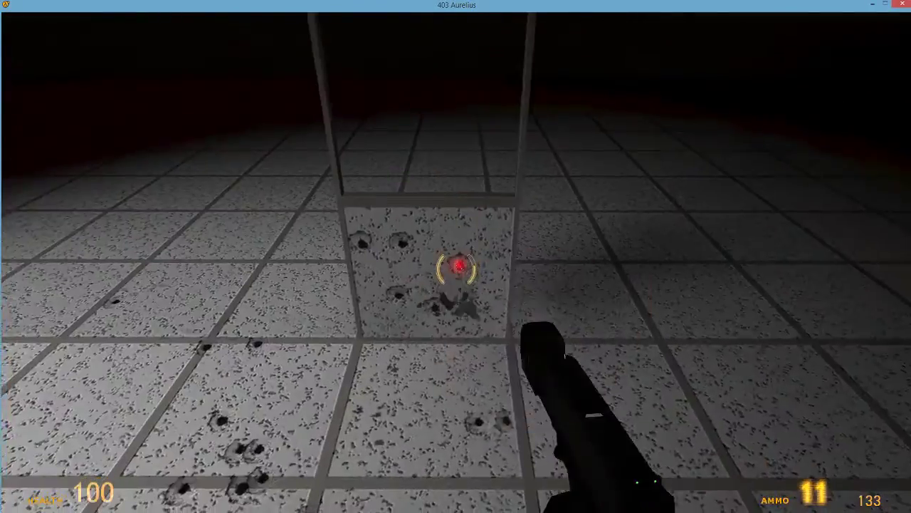
pyautogui.click(455, 268)
pyautogui.click(456, 268)
pyautogui.click(455, 268)
pyautogui.click(455, 268)
# Switch to the submachine gun, fire at the floor tiles and frame panel, and examine the bullet holes zoomed in
pyautogui.press('3')
pyautogui.click(455, 268)
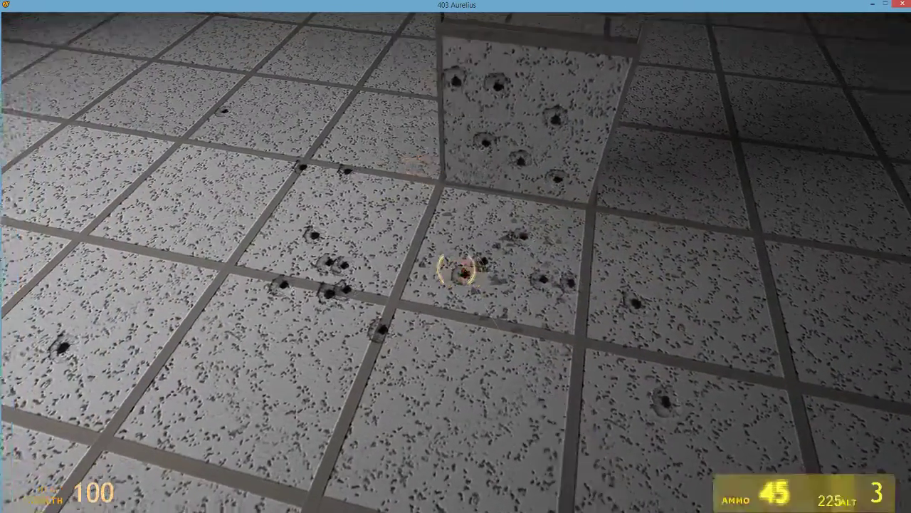
pyautogui.click(456, 268)
pyautogui.click(455, 268)
pyautogui.moveTo(456, 268); pyautogui.dragTo(455, 268)
pyautogui.press('z')
pyautogui.press('z')
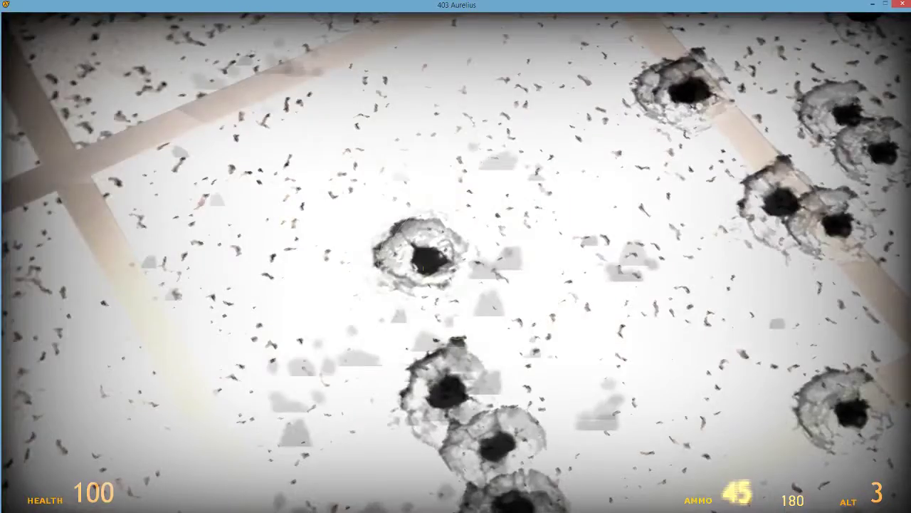
pyautogui.press('z')
pyautogui.click(457, 268)
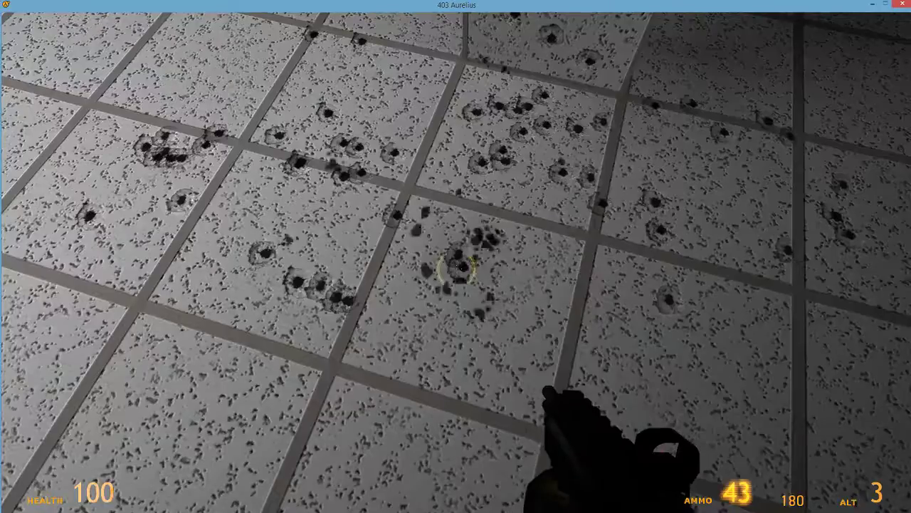
pyautogui.click(456, 268)
pyautogui.click(457, 268)
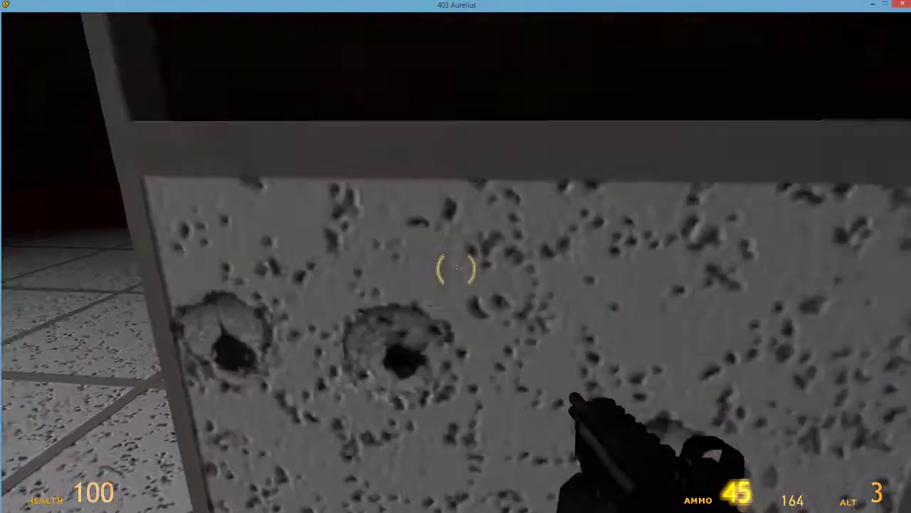
# Switch to the crowbar and strike the frame's tiled panel and the floor to test melee impacts
pyautogui.press('1')
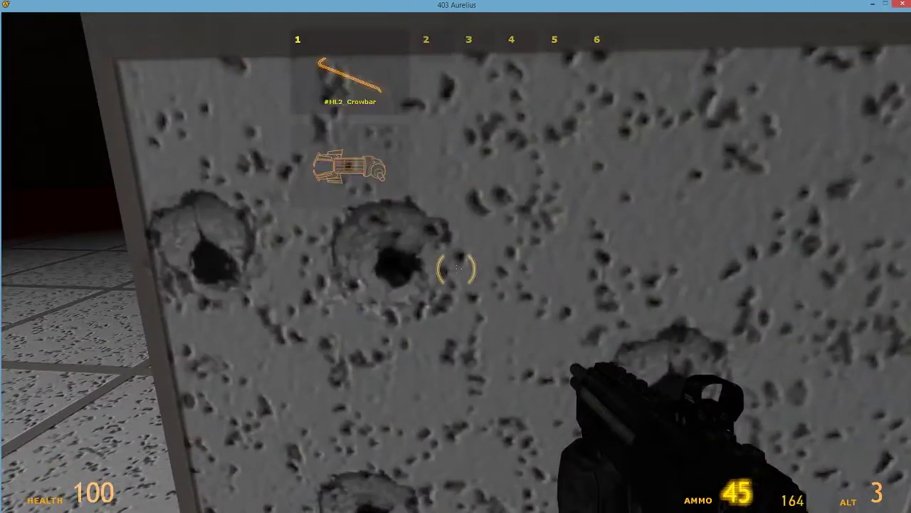
pyautogui.click(457, 269)
pyautogui.click(456, 269)
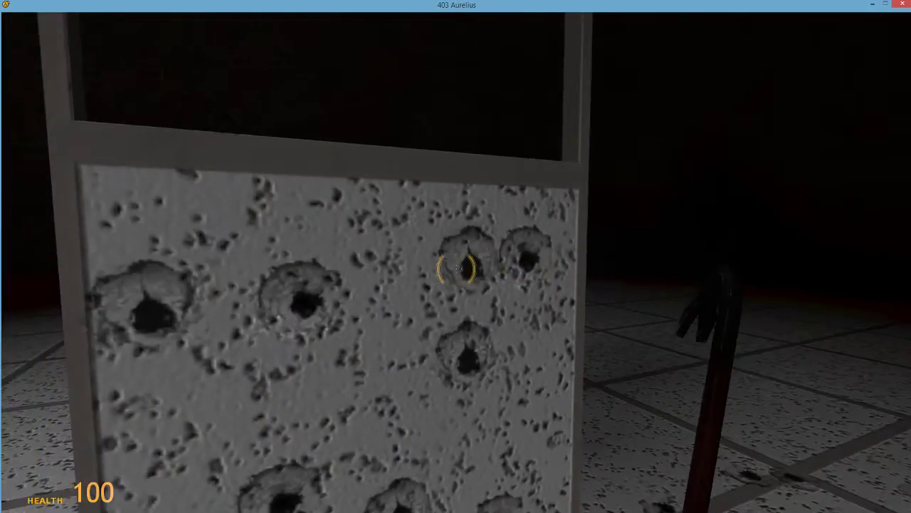
pyautogui.click(456, 269)
pyautogui.click(457, 269)
pyautogui.click(456, 269)
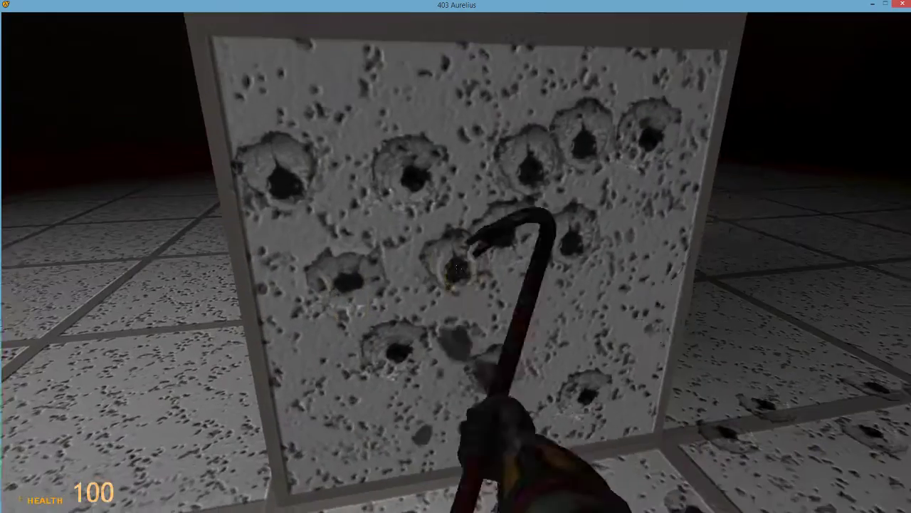
pyautogui.click(456, 269)
pyautogui.click(457, 269)
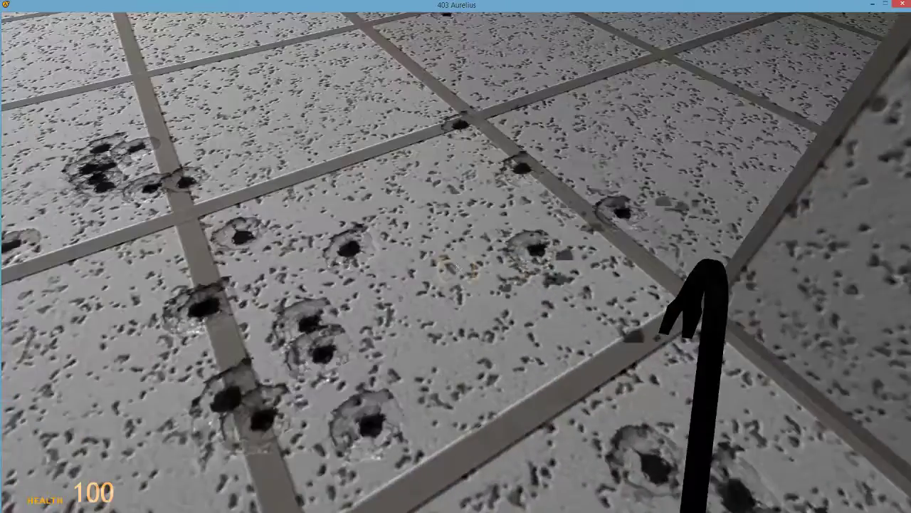
# Return to Hammer, place an env_cubemap on the floor near the frame and raise it to the player start's chest height
pyautogui.press('Escape')
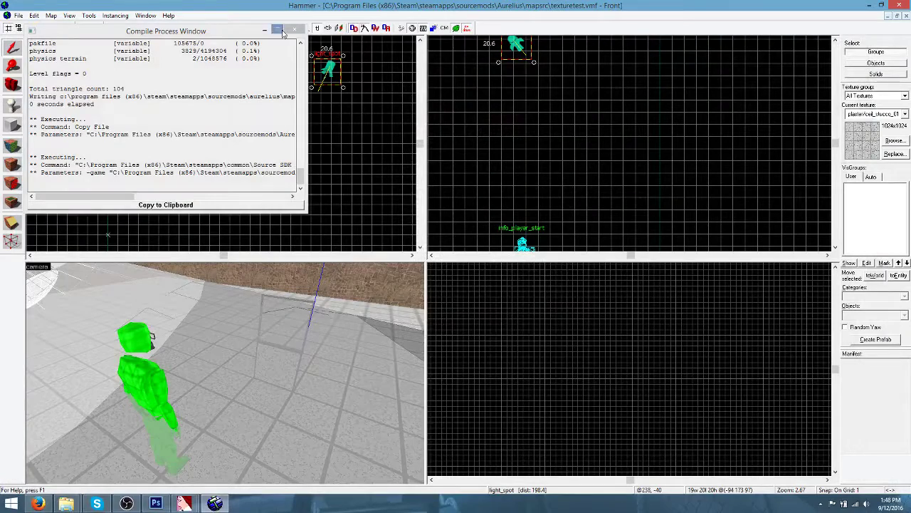
pyautogui.click(281, 30)
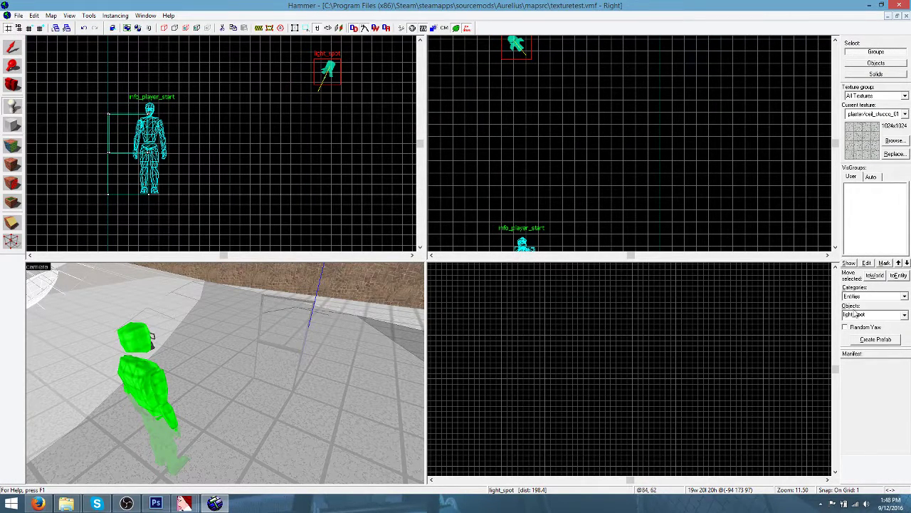
pyautogui.write('env_cube')
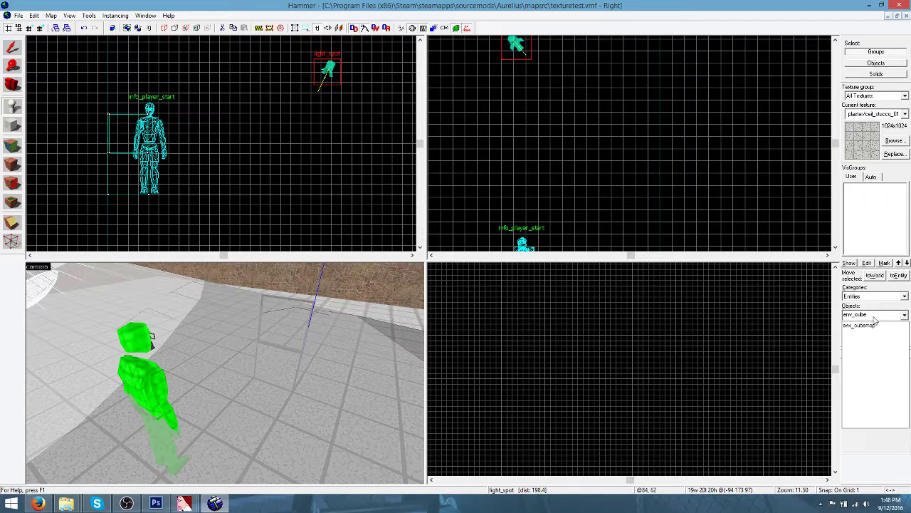
pyautogui.click(874, 325)
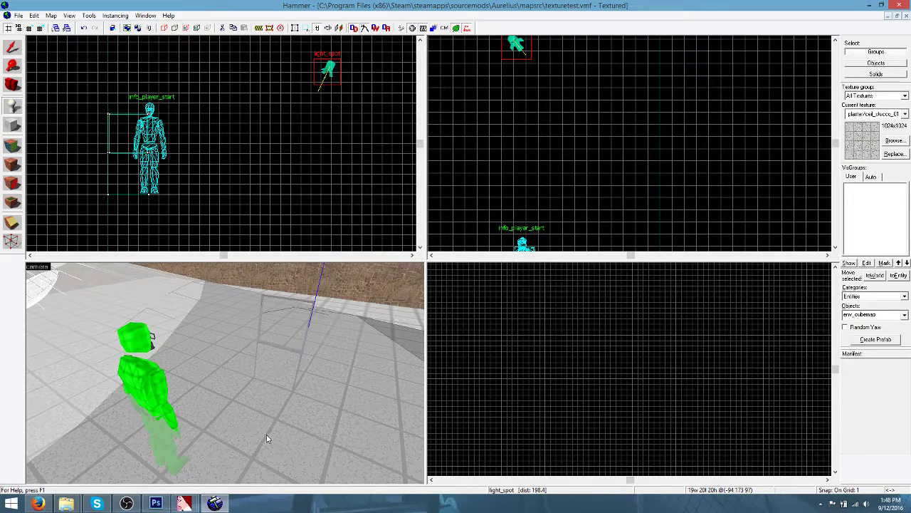
pyautogui.click(249, 430)
pyautogui.click(11, 48)
pyautogui.moveTo(118, 183); pyautogui.dragTo(143, 131)
# Compile and run the map with BSP, VIS and RAD set to Normal, and build its cubemaps with the buildcubemaps console command
pyautogui.click(410, 30)
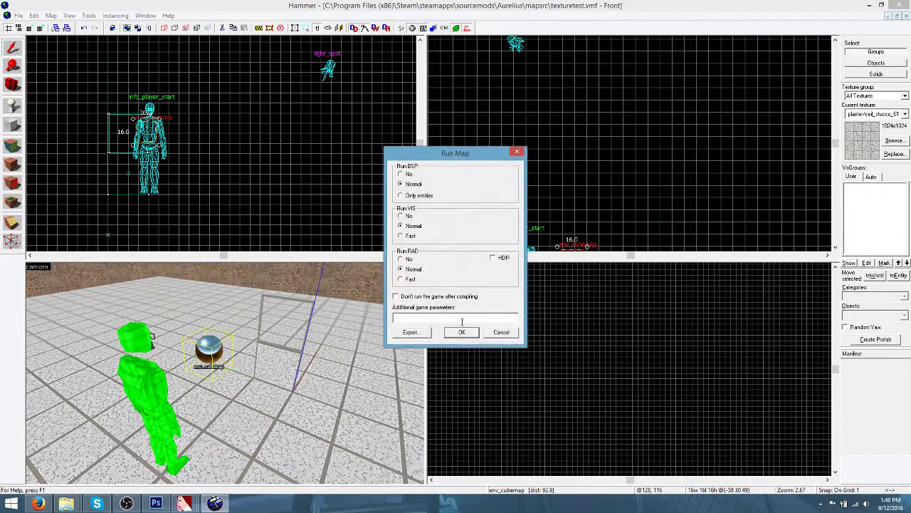
pyautogui.click(468, 337)
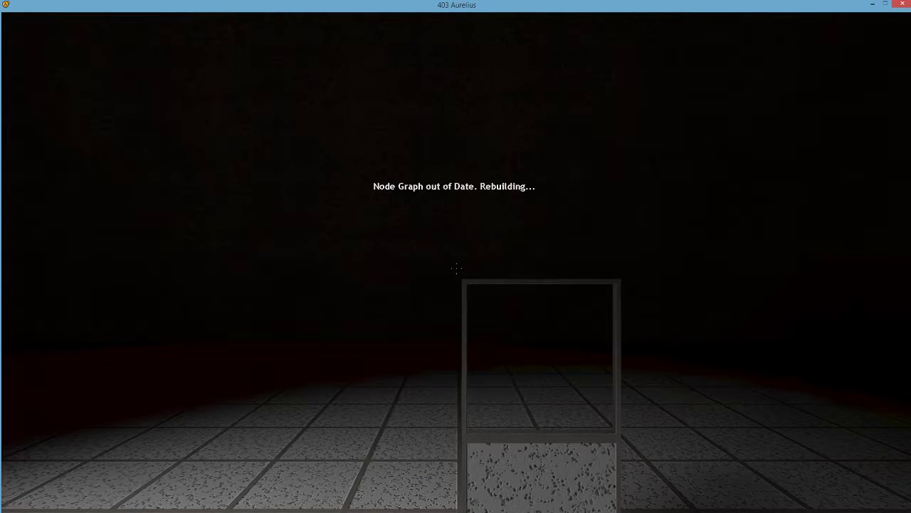
pyautogui.press('`')
pyautogui.write('buildcube')
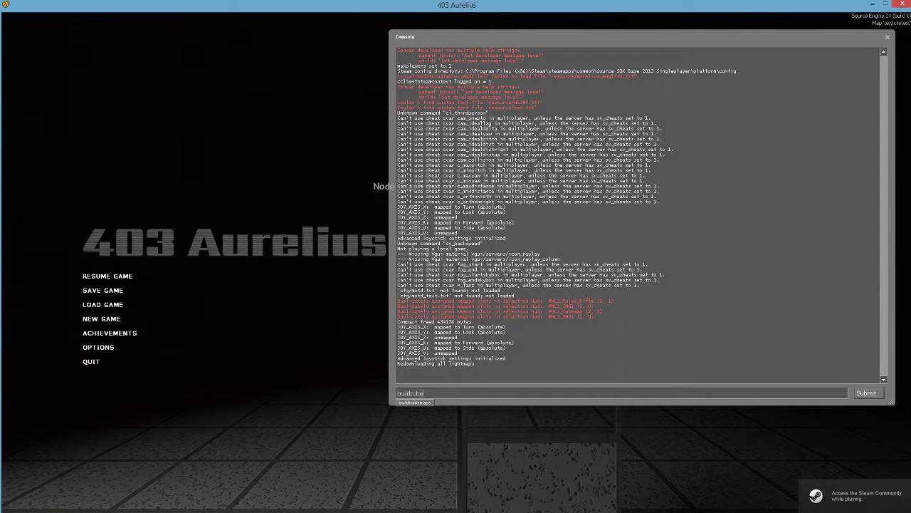
pyautogui.write('maps')
pyautogui.press('Return')
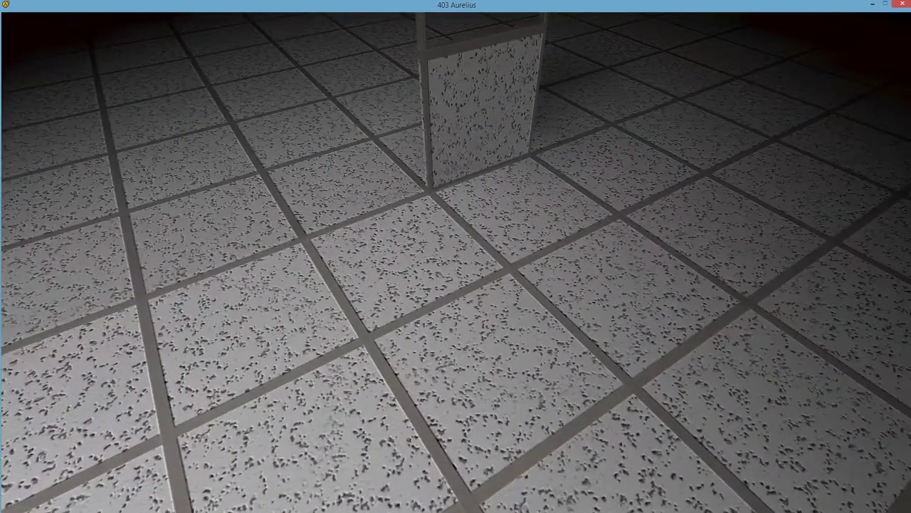
# Examine the floor tiles and frame with the cubemaps built, near and far, zoomed in and with the flashlight toggled
pyautogui.press('s')
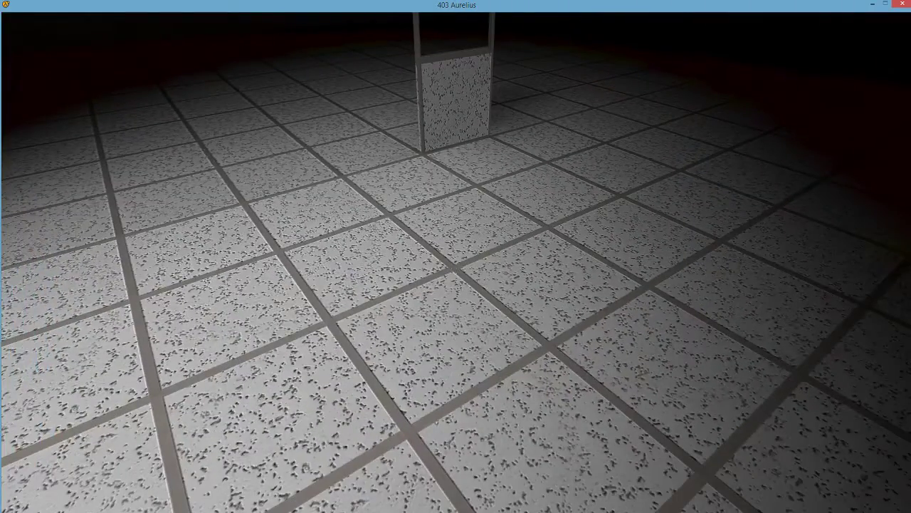
pyautogui.press('f')
pyautogui.press('f')
pyautogui.press('w')
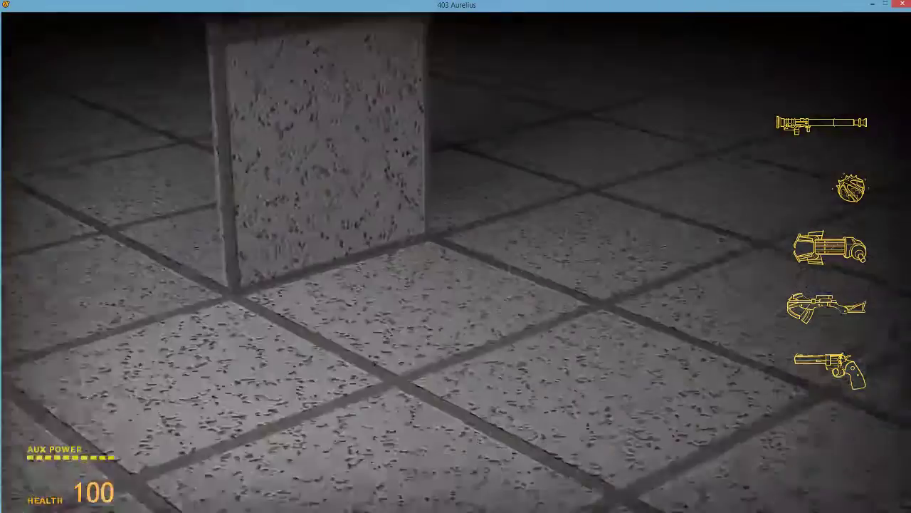
pyautogui.press('f')
pyautogui.press('f')
pyautogui.press('s')
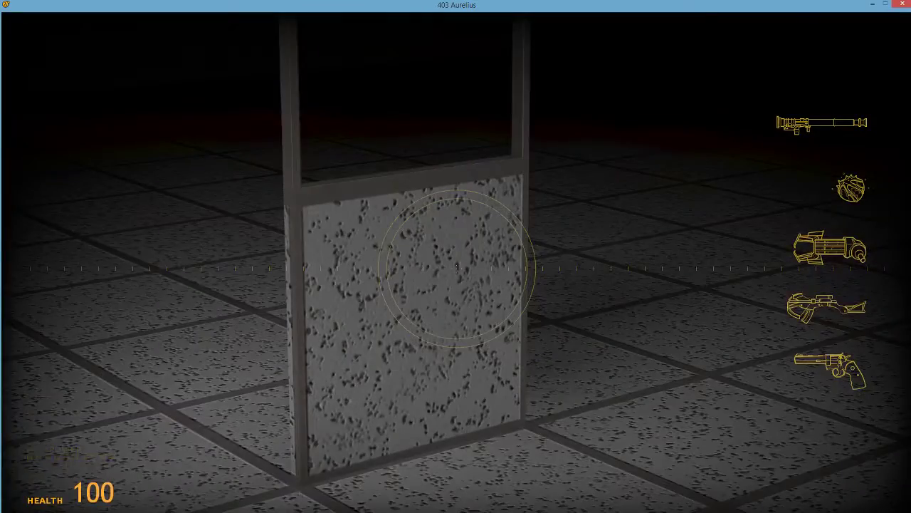
pyautogui.press('w')
pyautogui.press('f')
pyautogui.press('f')
pyautogui.press('w')
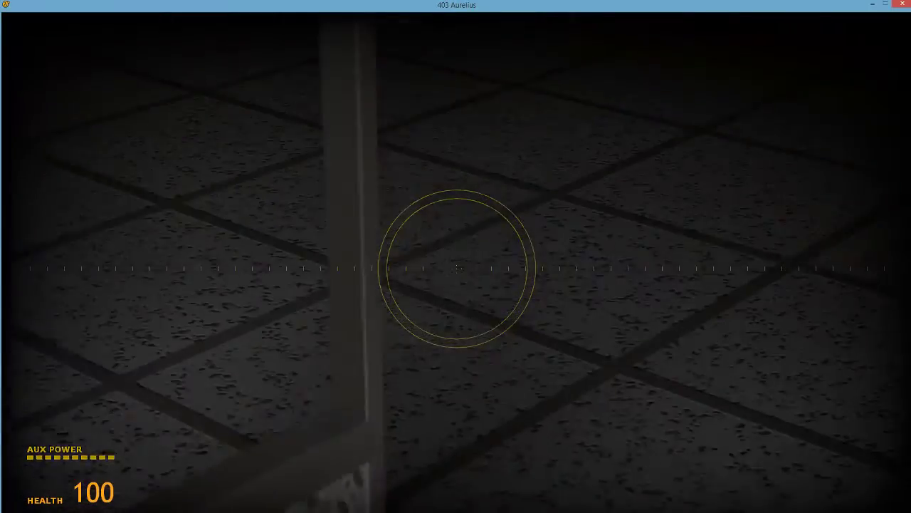
pyautogui.press('f')
pyautogui.press('f')
pyautogui.press('f')
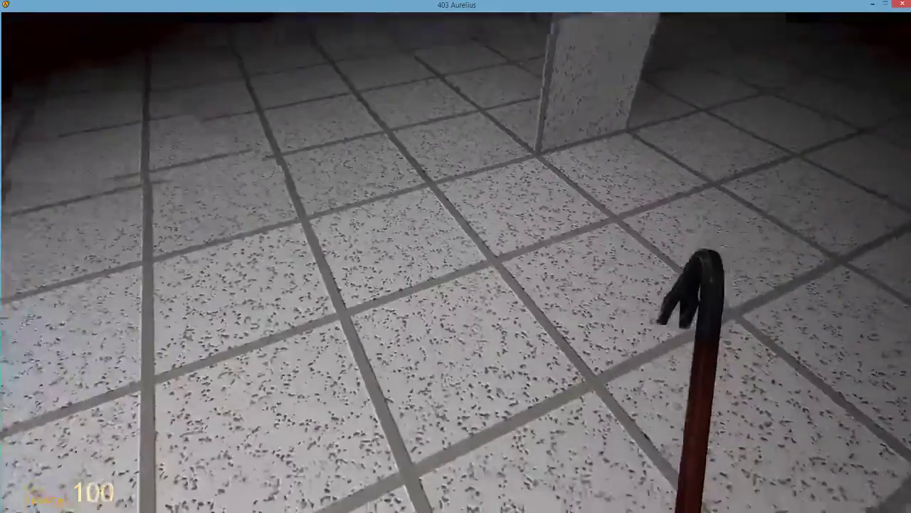
# Leave the game after a close look at the floor tiles, and close the compile process window and Hammer
pyautogui.press('z')
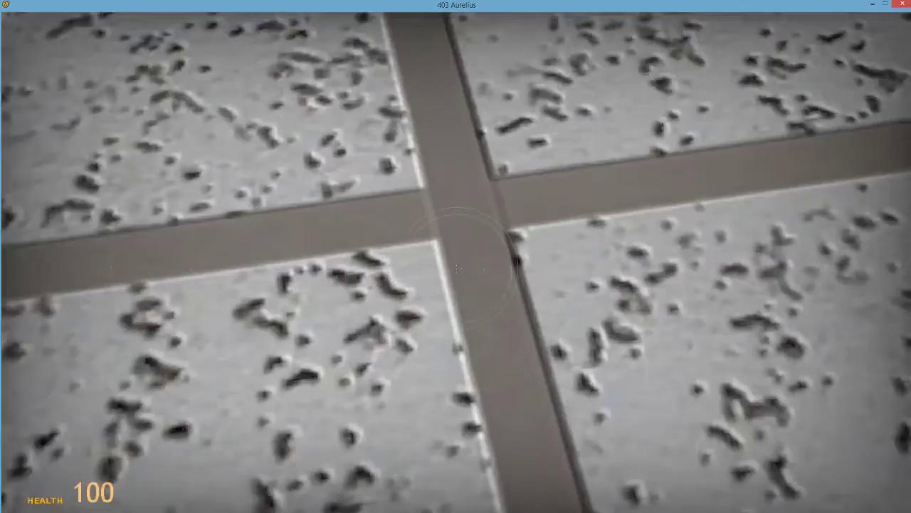
pyautogui.press('`')
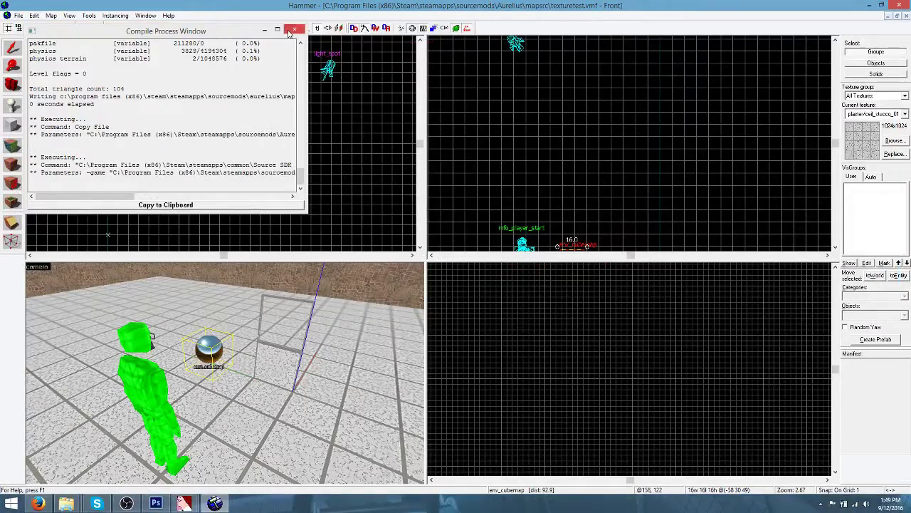
pyautogui.click(295, 28)
pyautogui.click(898, 6)
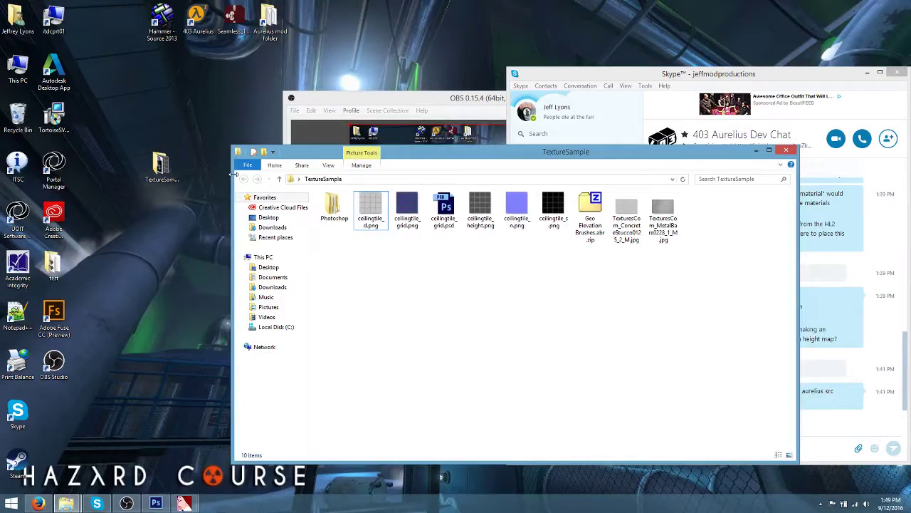
# Switch to Photoshop and hide the Heightmap group in ceilingtile_grid.psd to expose the specular map
pyautogui.click(156, 503)
pyautogui.click(127, 503)
pyautogui.click(127, 503)
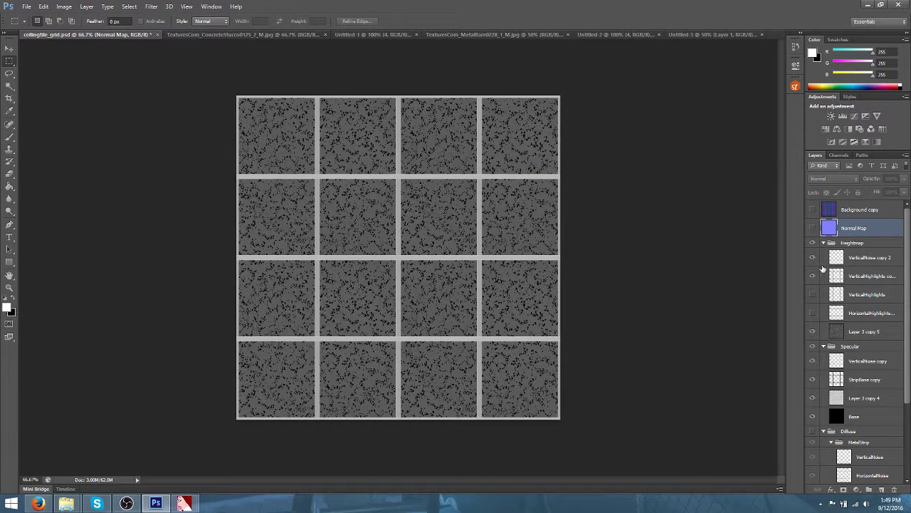
pyautogui.click(813, 244)
# Brighten the Specular group's StripBase copy layer with Levels by shifting the midtones towards the shadows
pyautogui.click(865, 363)
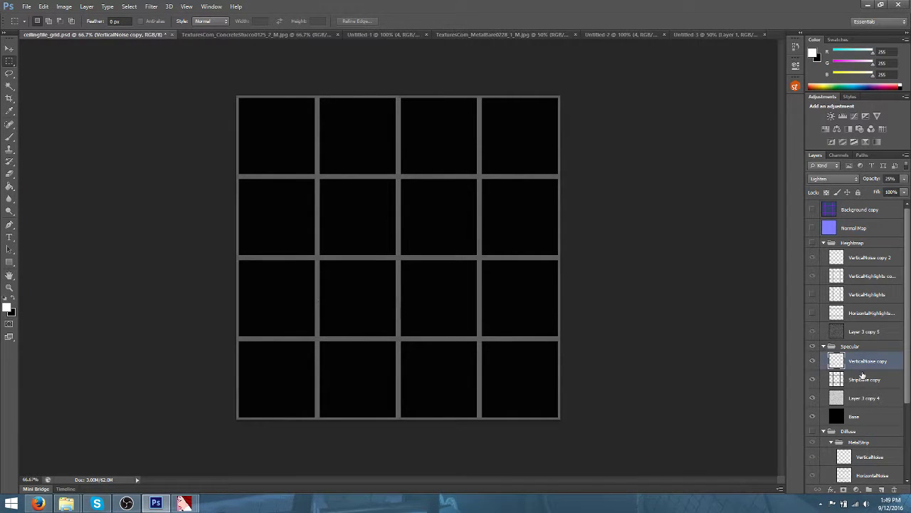
pyautogui.click(864, 382)
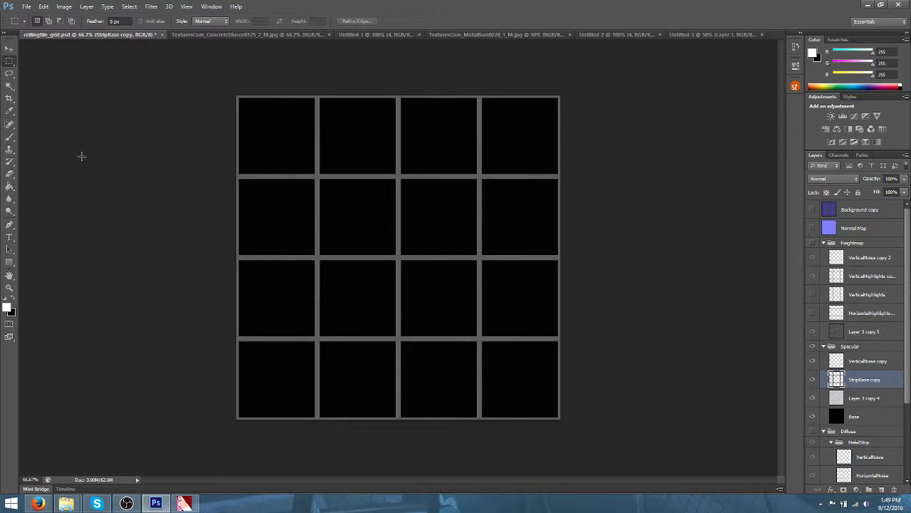
pyautogui.click(65, 6)
pyautogui.moveTo(128, 31)
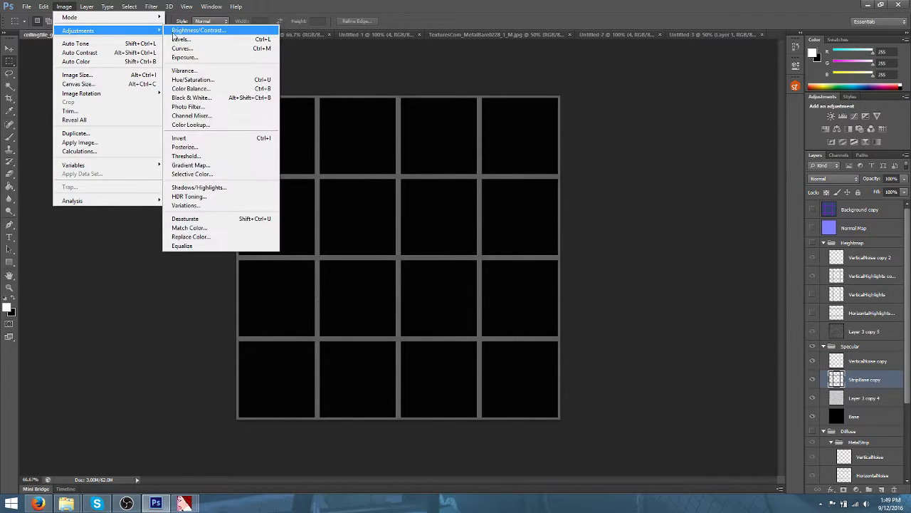
pyautogui.click(176, 39)
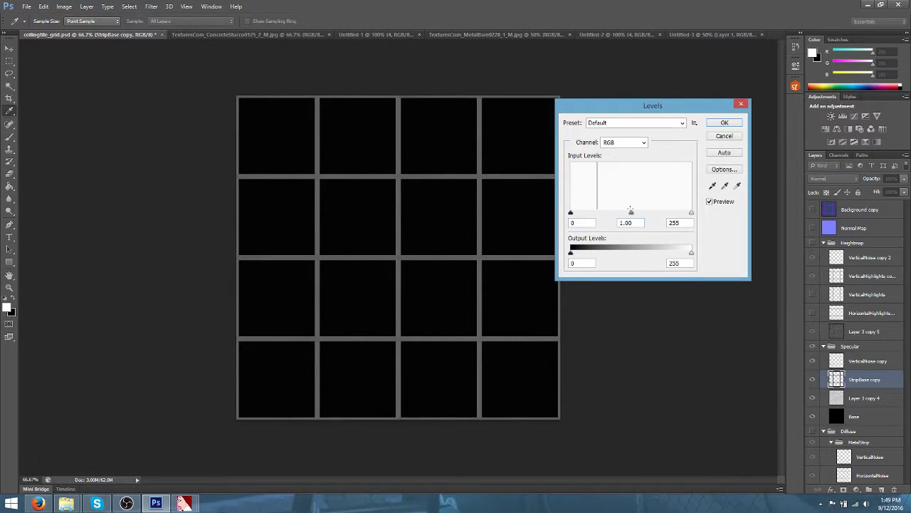
pyautogui.moveTo(630, 217); pyautogui.dragTo(596, 214)
pyautogui.click(714, 122)
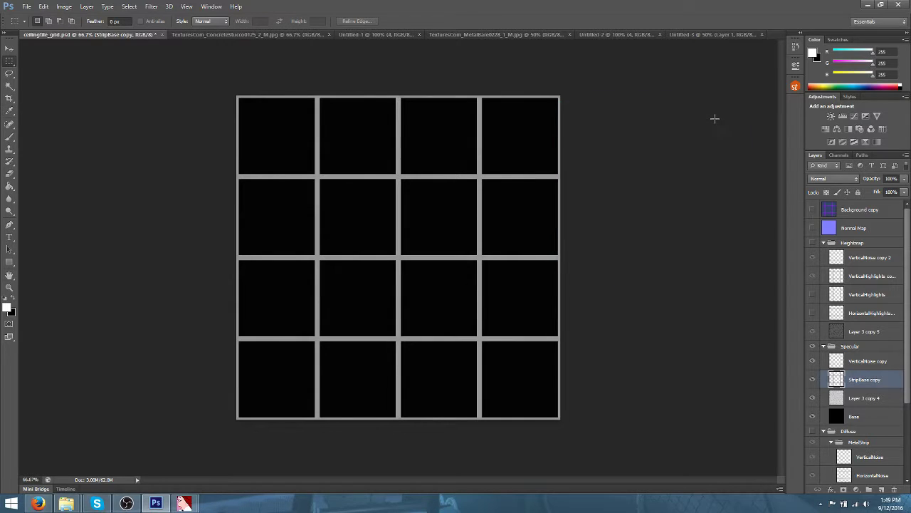
# Examine the brightened strips of the specular map up close and return to the full view
pyautogui.hotkey('ctrl', '+')
pyautogui.hotkey('ctrl', '+')
pyautogui.hotkey('ctrl', '+')
pyautogui.hotkey('ctrl', '+')
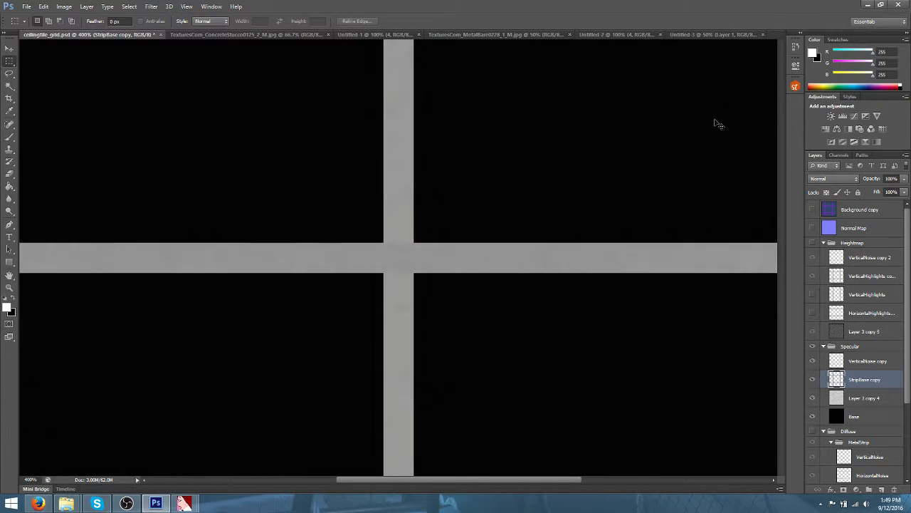
pyautogui.hotkey('ctrl', '-')
pyautogui.hotkey('ctrl', '-')
pyautogui.hotkey('ctrl', '-')
pyautogui.hotkey('ctrl', '-')
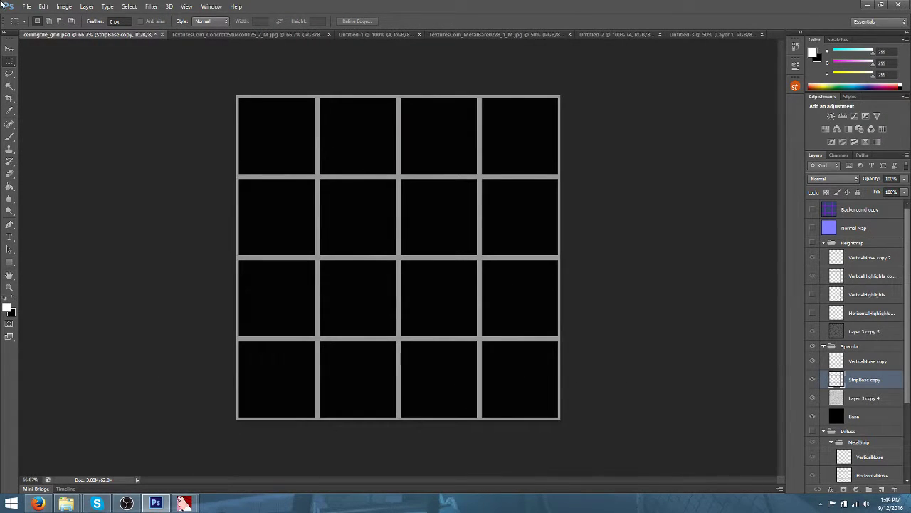
# Save the specular map as a PNG over ceilingtile_s.png in TextureSample, with Smallest / Slow compression and no interlacing
pyautogui.click(25, 6)
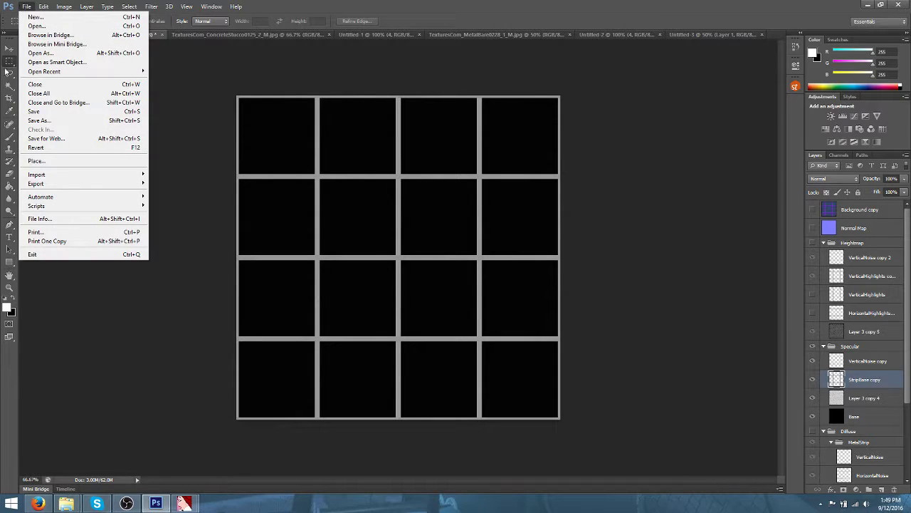
pyautogui.click(33, 123)
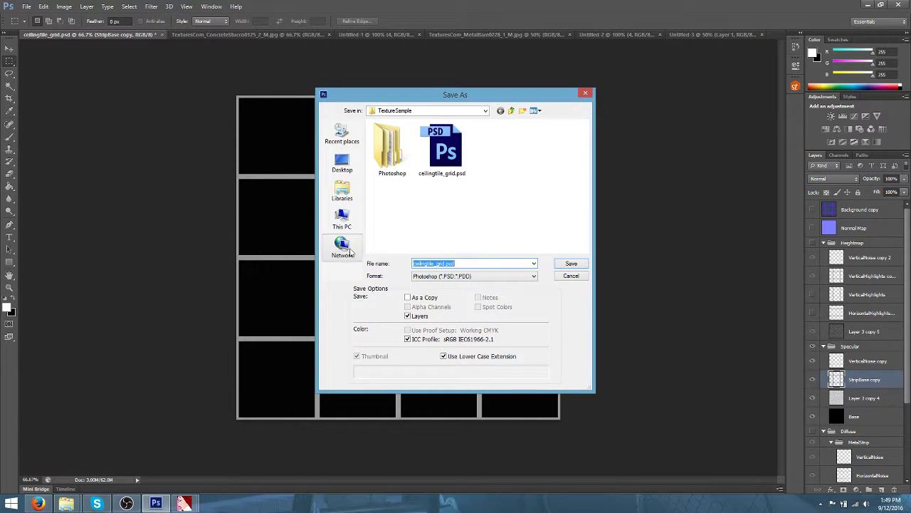
pyautogui.click(442, 276)
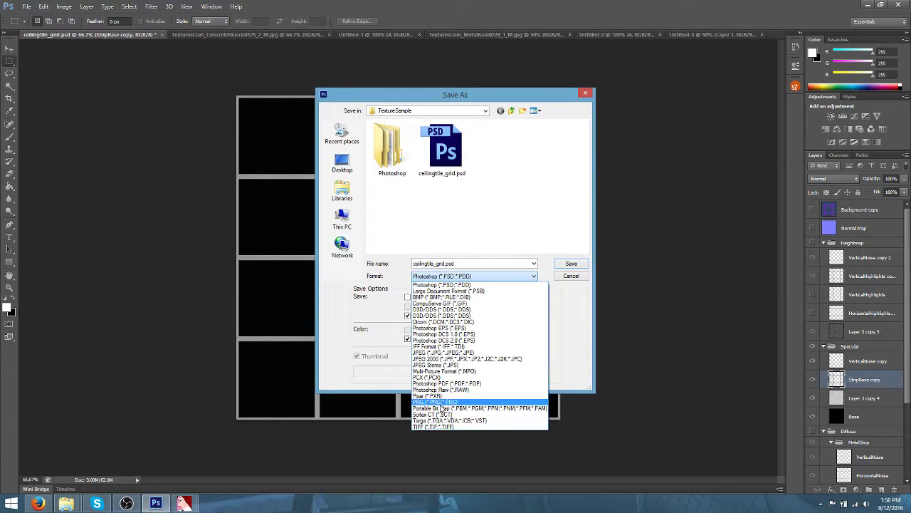
pyautogui.click(449, 401)
pyautogui.doubleClick(443, 218)
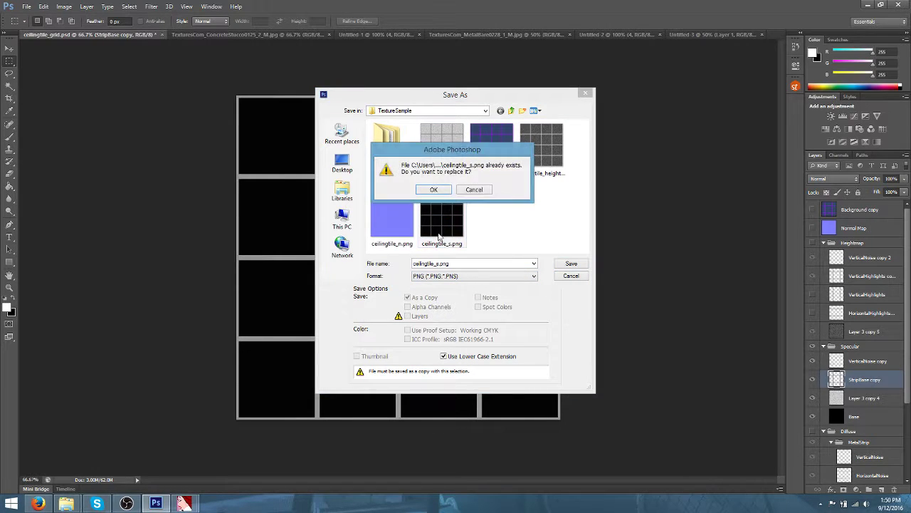
pyautogui.click(435, 190)
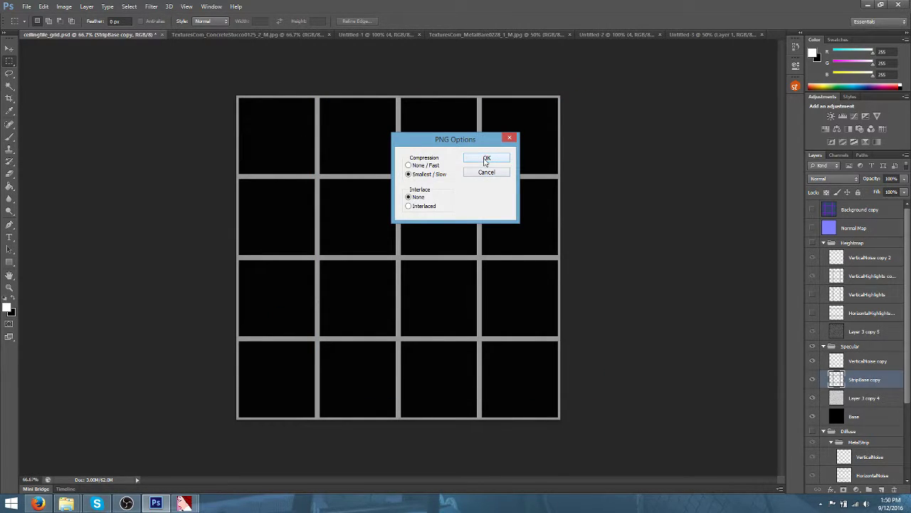
pyautogui.click(486, 158)
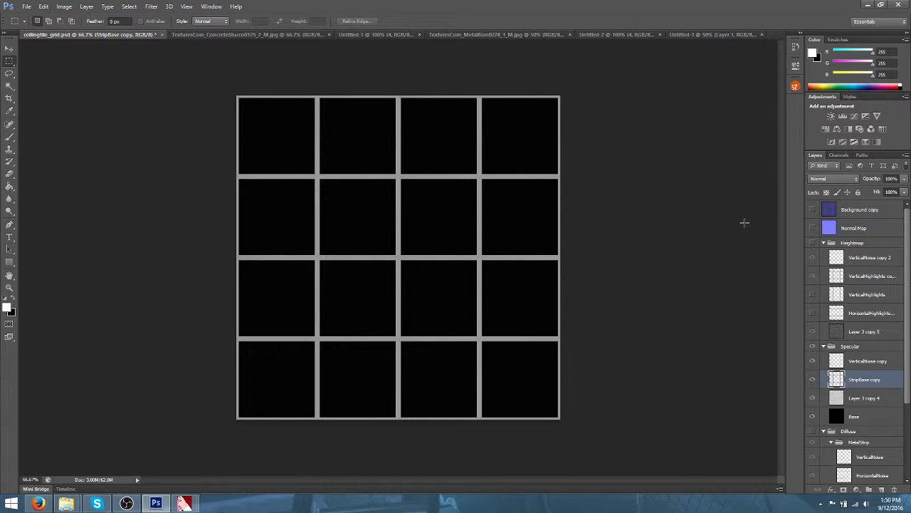
# Open ceil_stucco_01.vmt from the plaster folder in VTFEdit, add the line "$envmap" "1" above $envmapmask, and save it
pyautogui.moveTo(184, 504)
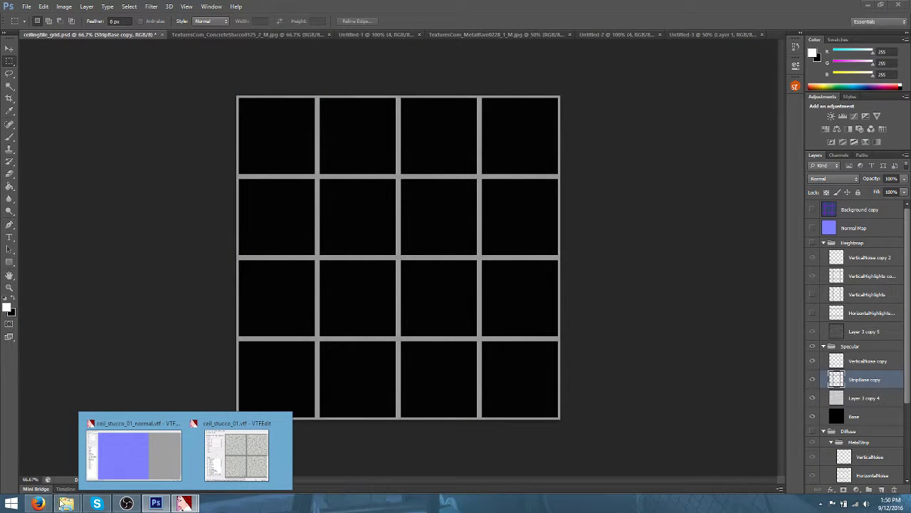
pyautogui.moveTo(66, 503)
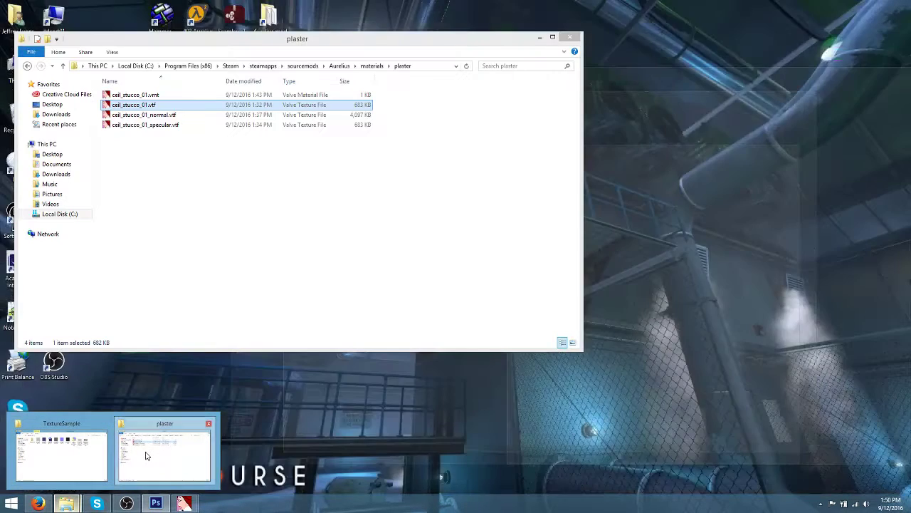
pyautogui.click(146, 455)
pyautogui.click(167, 94)
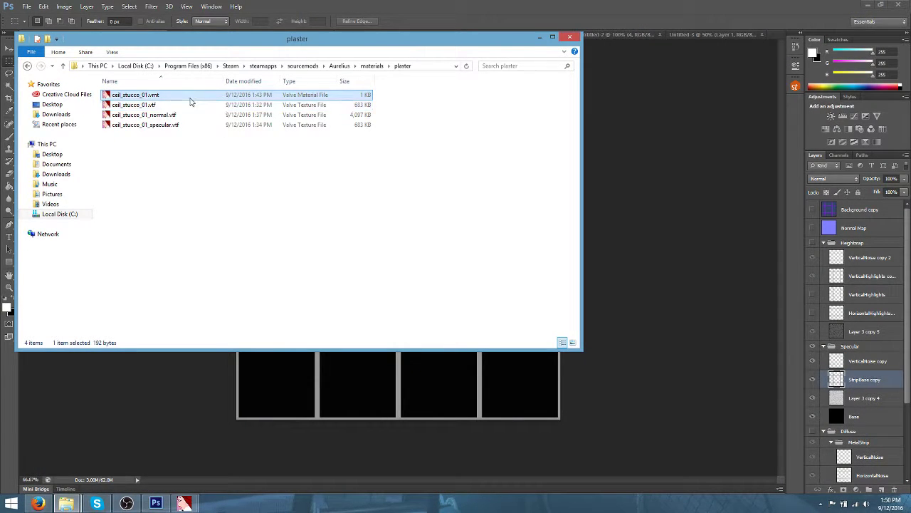
pyautogui.doubleClick(190, 98)
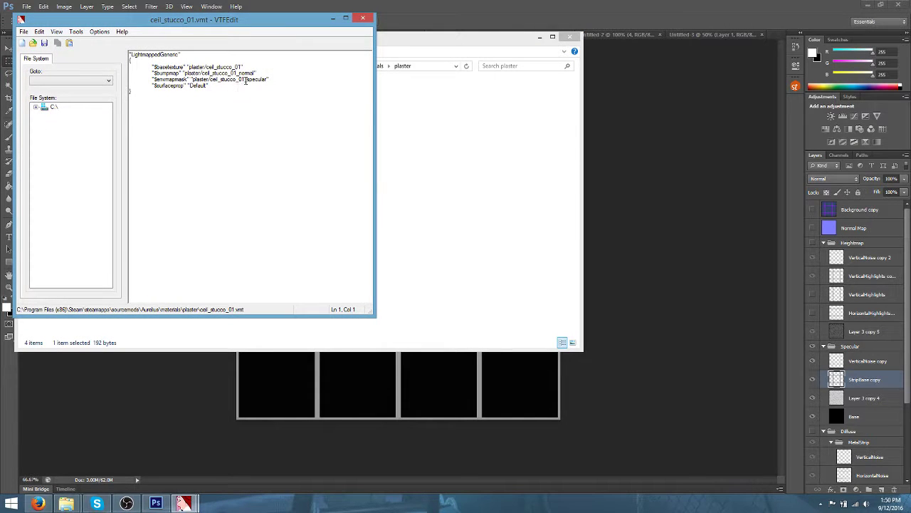
pyautogui.press('Return')
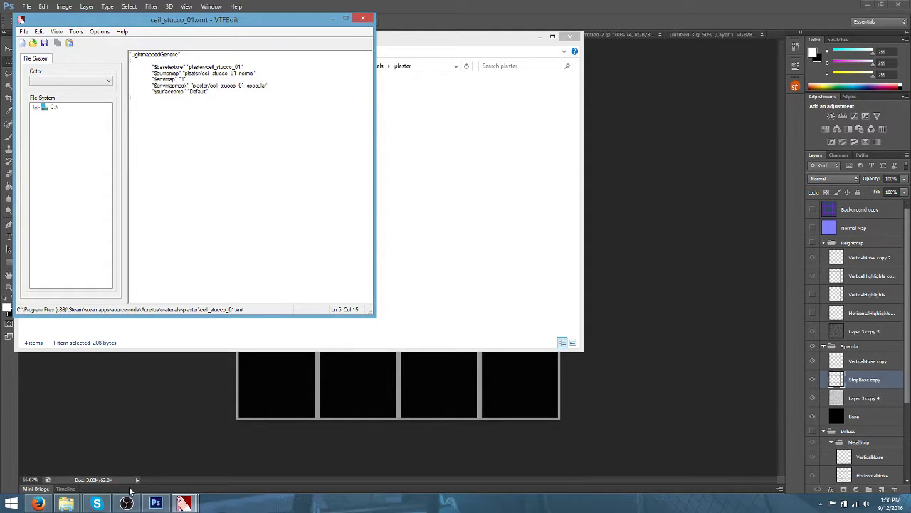
# Minimise Photoshop, launch Hammer from the desktop and reopen the recent map texturetest.vmf
pyautogui.click(156, 504)
pyautogui.click(867, 6)
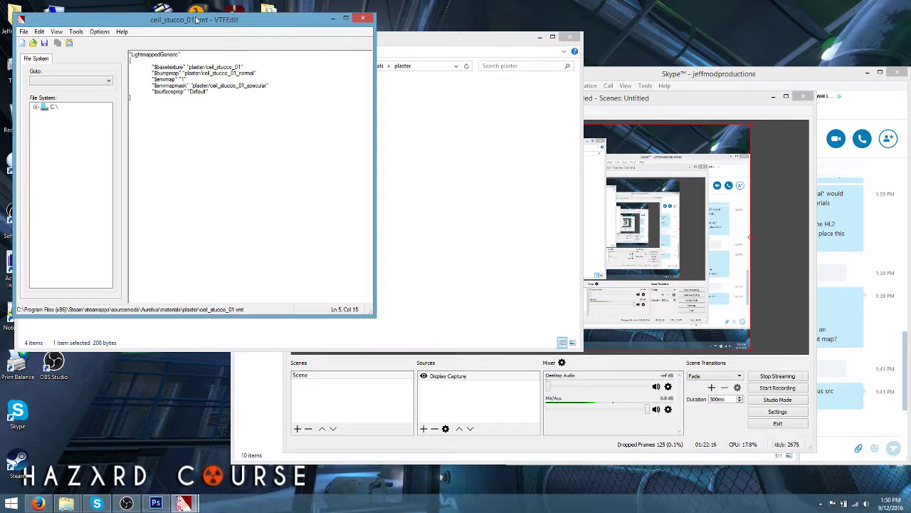
pyautogui.doubleClick(147, 5)
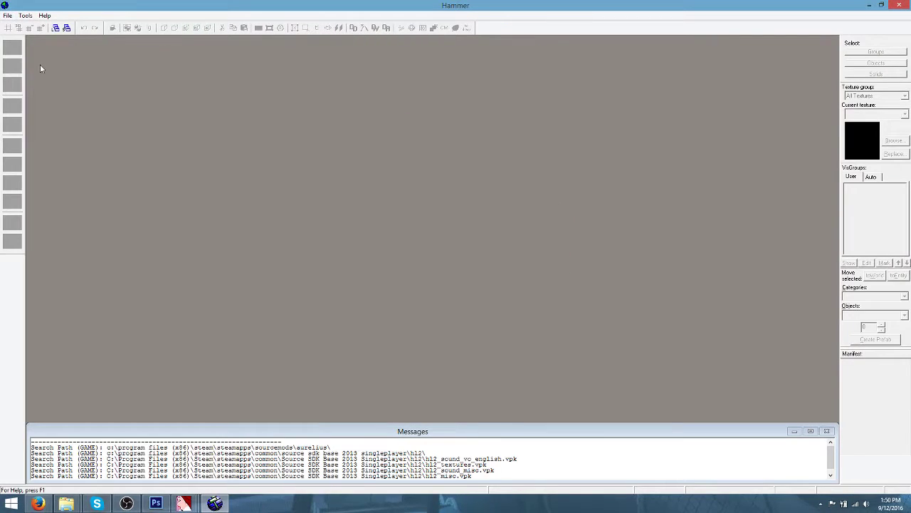
pyautogui.click(7, 15)
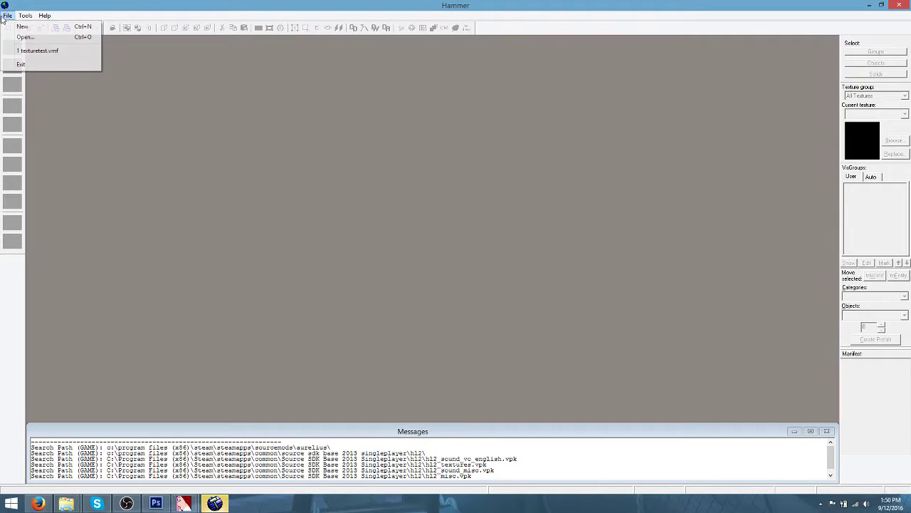
pyautogui.click(29, 50)
# Compile and run texturetest.vmf with BSP, VIS and RAD on Normal, and run buildcubemaps in the game console
pyautogui.press('F9')
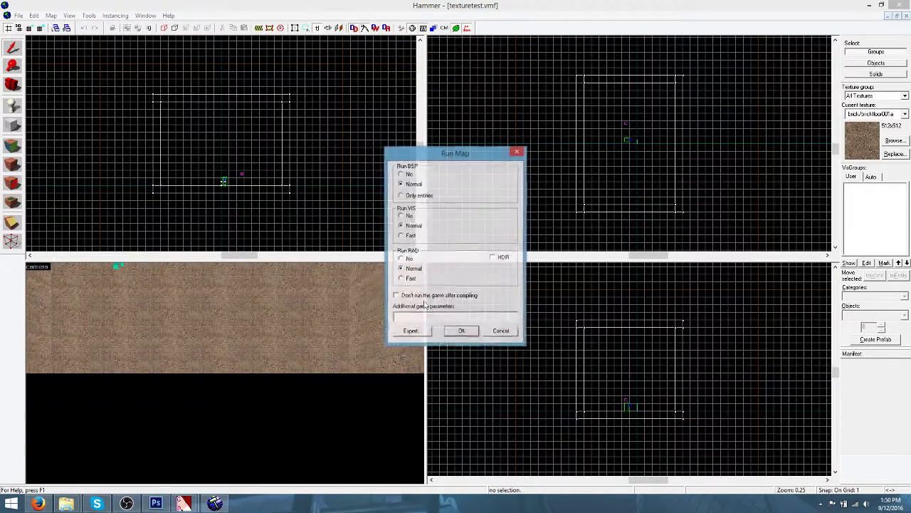
pyautogui.click(462, 332)
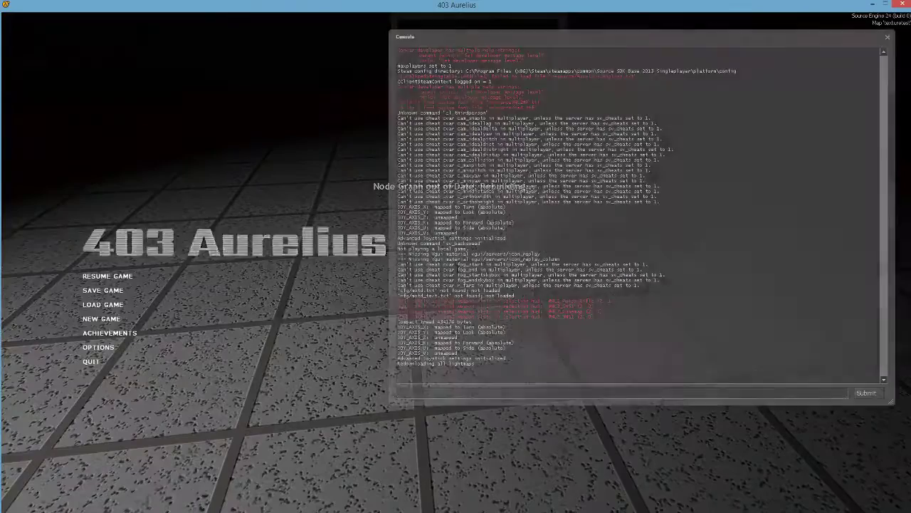
pyautogui.write('buildcubem')
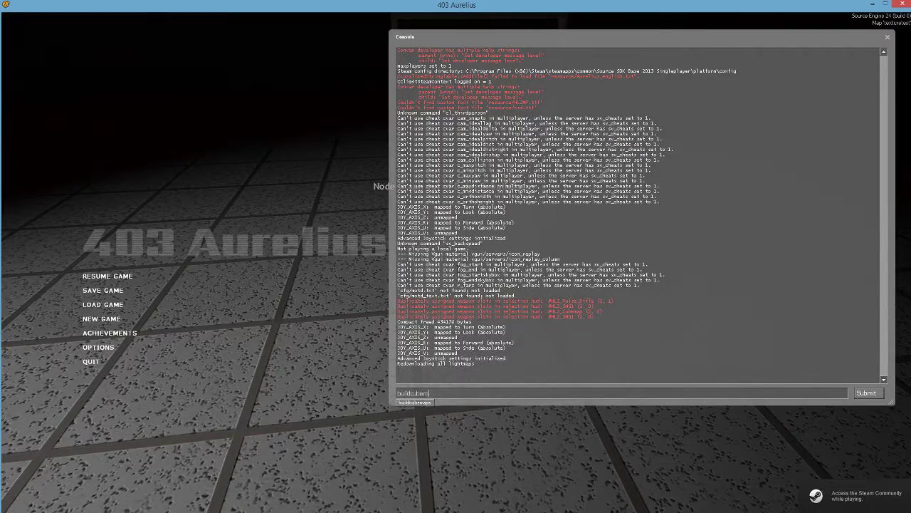
pyautogui.write('aps')
pyautogui.press('Return')
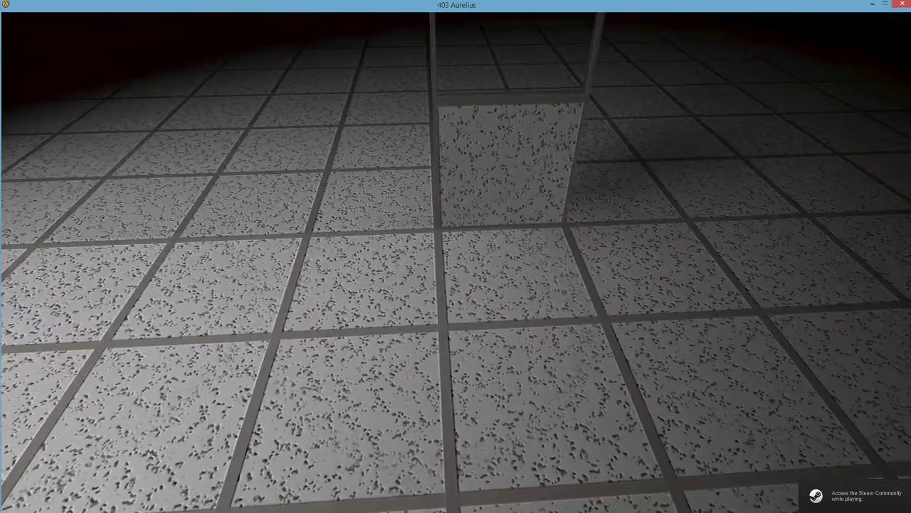
# Crouch by the frame, obtain the weapons, and examine the tiles' reflections using zoom and the flashlight
pyautogui.press('ctrl')
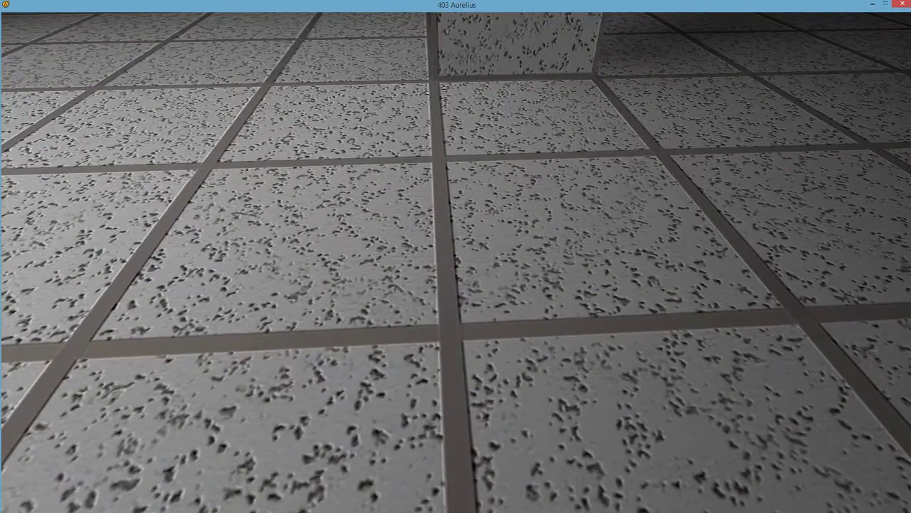
pyautogui.press('i')
pyautogui.press('f')
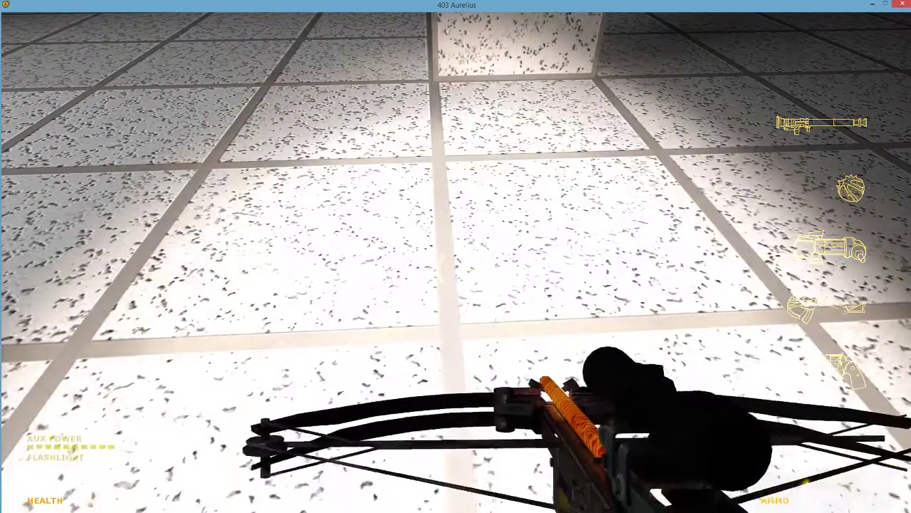
pyautogui.press('f')
pyautogui.press('z')
pyautogui.press('f')
pyautogui.press('f')
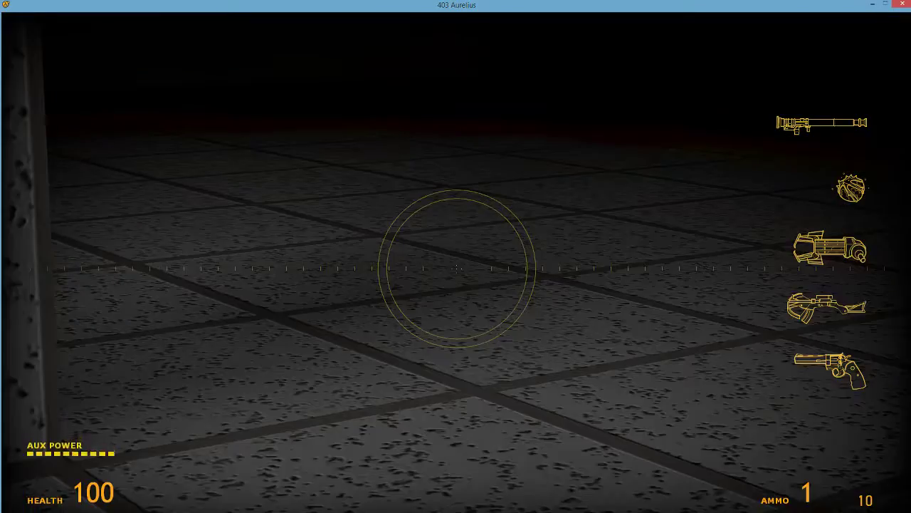
# Fire six pistol shots at the frame's tiled panel and the floor to test impacts, and exit with the quit console command
pyautogui.press('2')
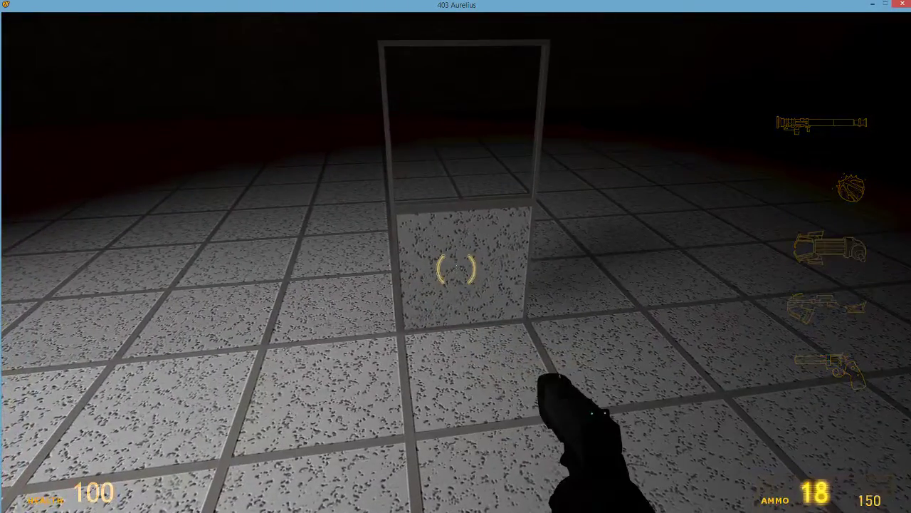
pyautogui.click(455, 267)
pyautogui.click(456, 267)
pyautogui.click(455, 267)
pyautogui.click(455, 268)
pyautogui.click(456, 267)
pyautogui.click(456, 267)
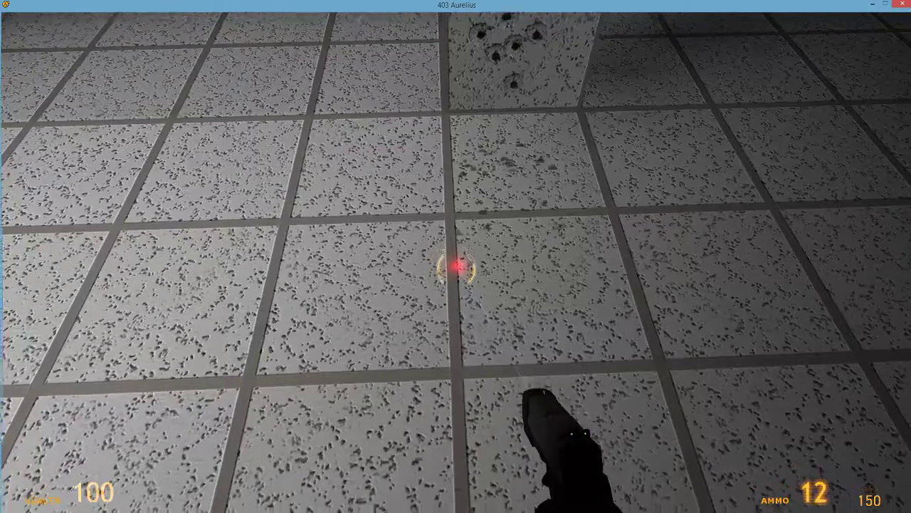
pyautogui.press('`')
pyautogui.write('qu')
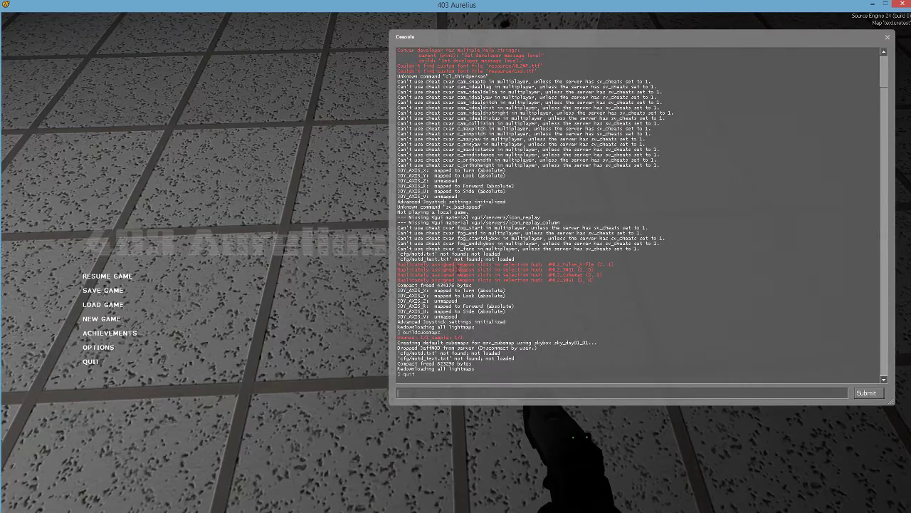
# Quit the game with the quit console command and switch to Photoshop's ceilingtile_grid.psd document
pyautogui.write('it')
pyautogui.press('Return')
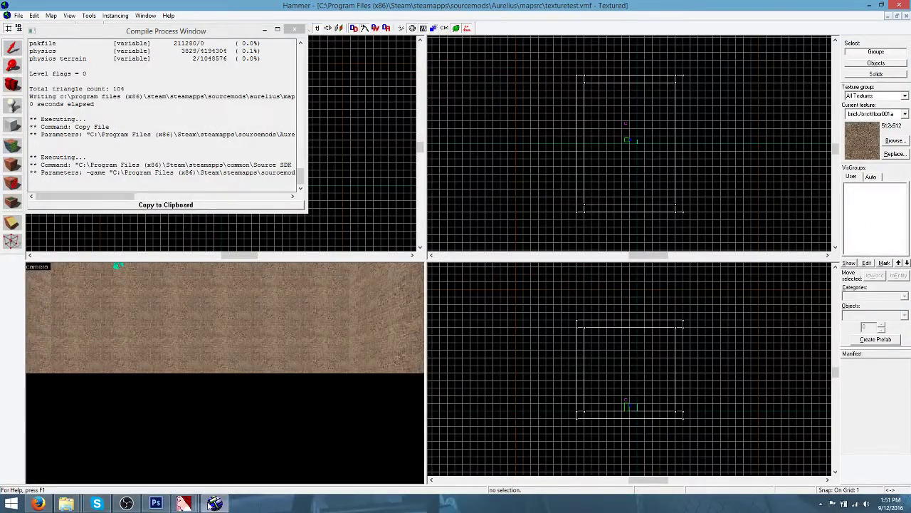
pyautogui.moveTo(185, 504)
pyautogui.moveTo(292, 450)
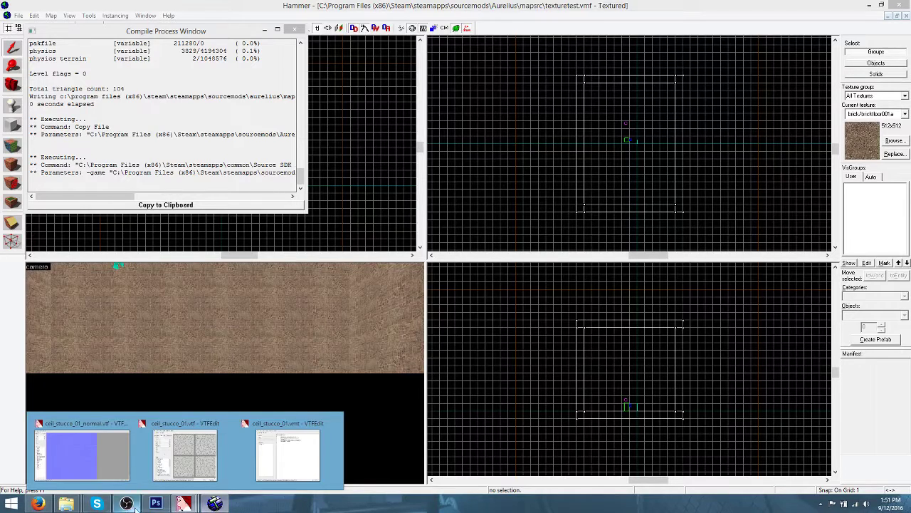
pyautogui.click(156, 503)
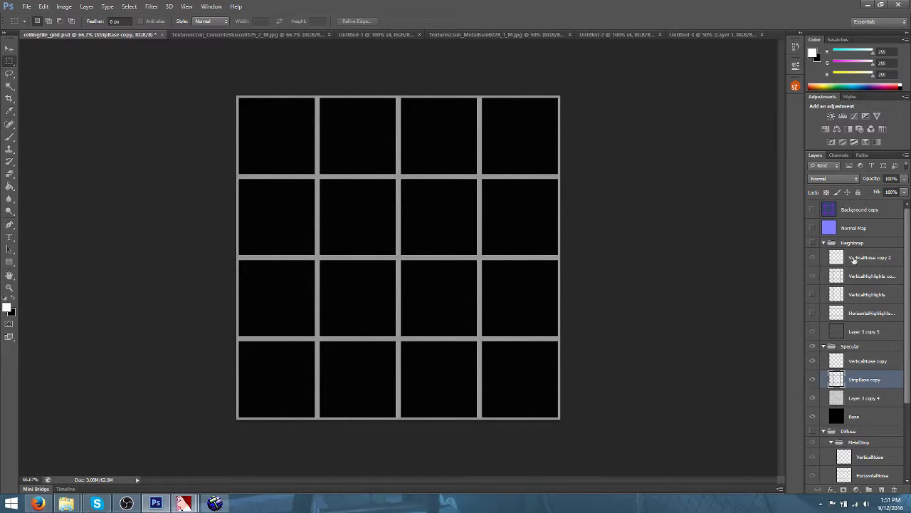
# Show the Heightmap group and duplicate all five of its layers, from VerticalNoise copy 2 to Layer 3 copy 5
pyautogui.click(813, 243)
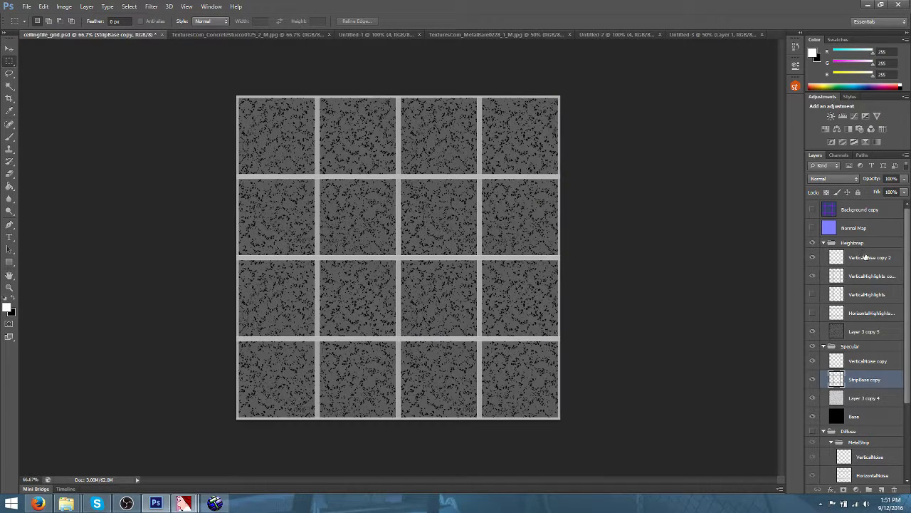
pyautogui.click(866, 258)
pyautogui.keyDown('shift'); pyautogui.click(859, 333); pyautogui.keyUp('shift')
pyautogui.rightClick(859, 332)
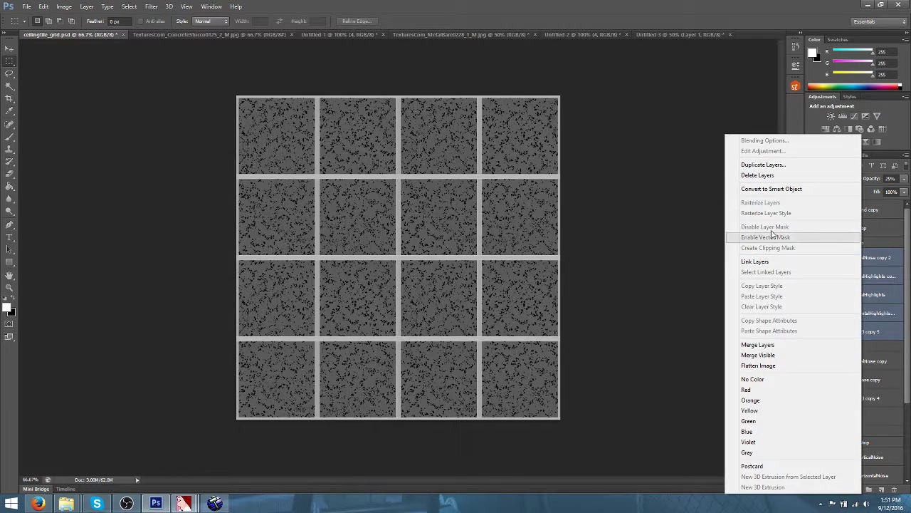
pyautogui.click(772, 165)
pyautogui.press('Return')
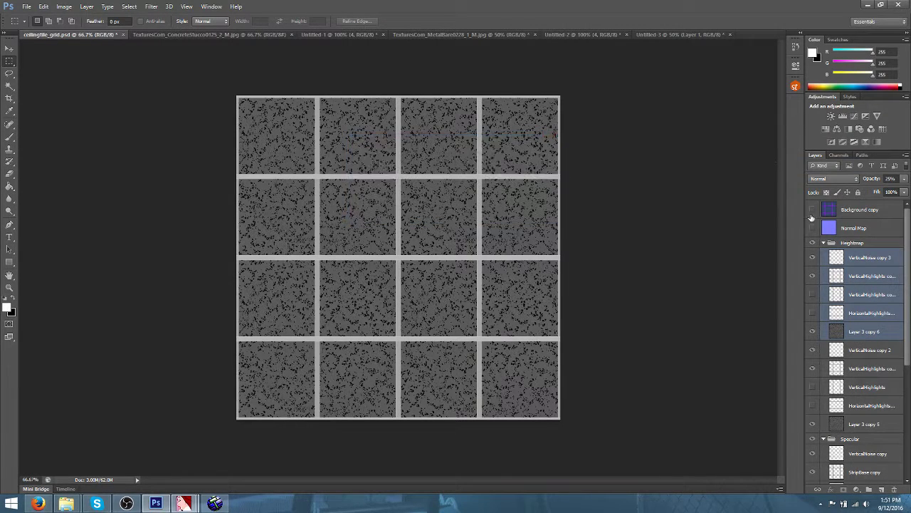
# Merge the duplicated heightmap layers into one and move the result out of the group, above the Normal Map layer
pyautogui.rightClick(869, 256)
pyautogui.click(854, 348)
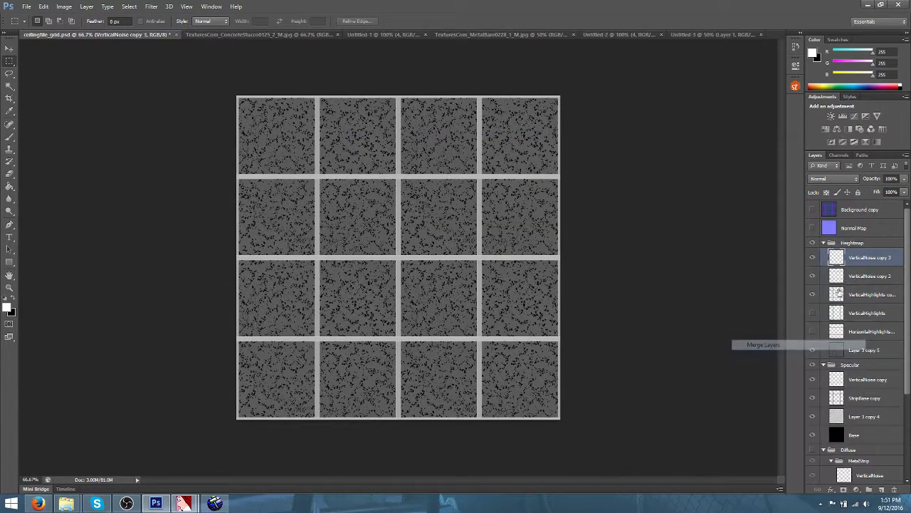
pyautogui.moveTo(869, 261); pyautogui.dragTo(864, 219)
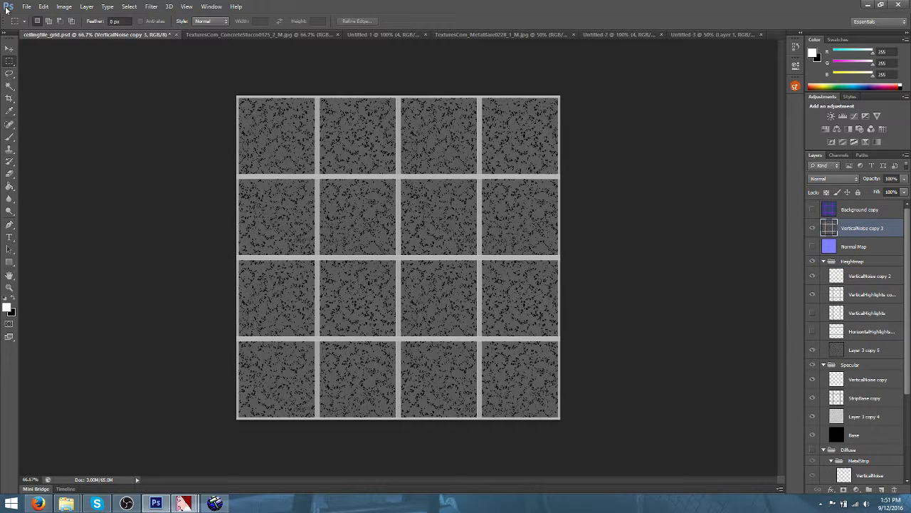
# Invert the colours of the merged heightmap layer
pyautogui.click(72, 6)
pyautogui.moveTo(127, 34)
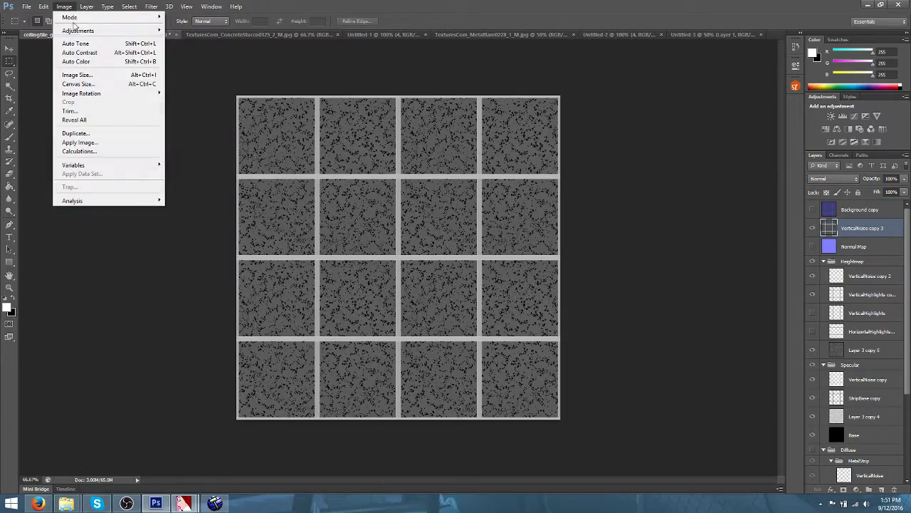
pyautogui.moveTo(90, 30)
pyautogui.click(200, 136)
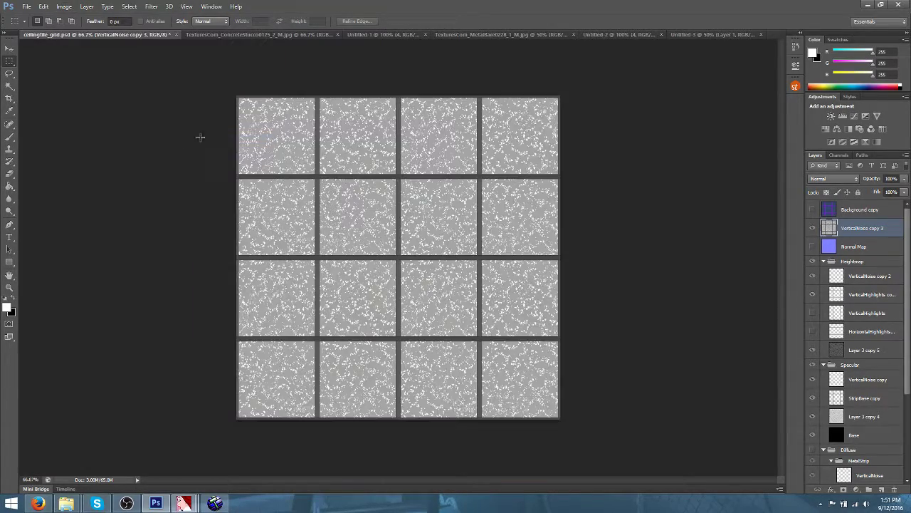
# Convert the inverted heightmap layer with the NVIDIA Normal Map Filter, using 3 x 3 filtering, scale 2 and Max (R,G,B)
pyautogui.scroll(2, 270, 138)
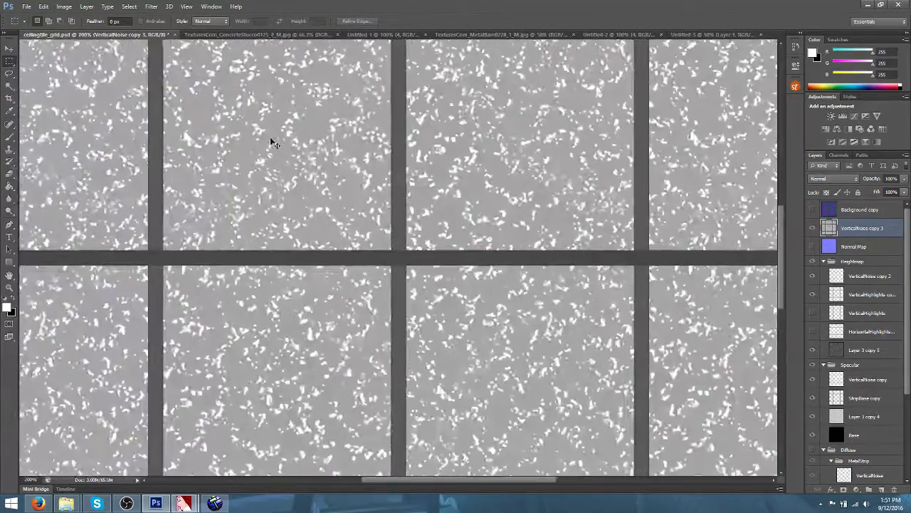
pyautogui.scroll(-1, 270, 142)
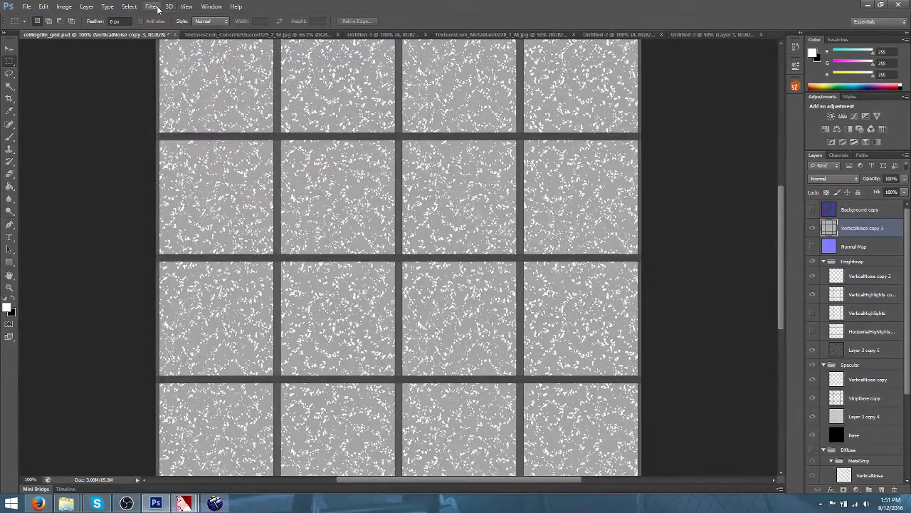
pyautogui.click(151, 6)
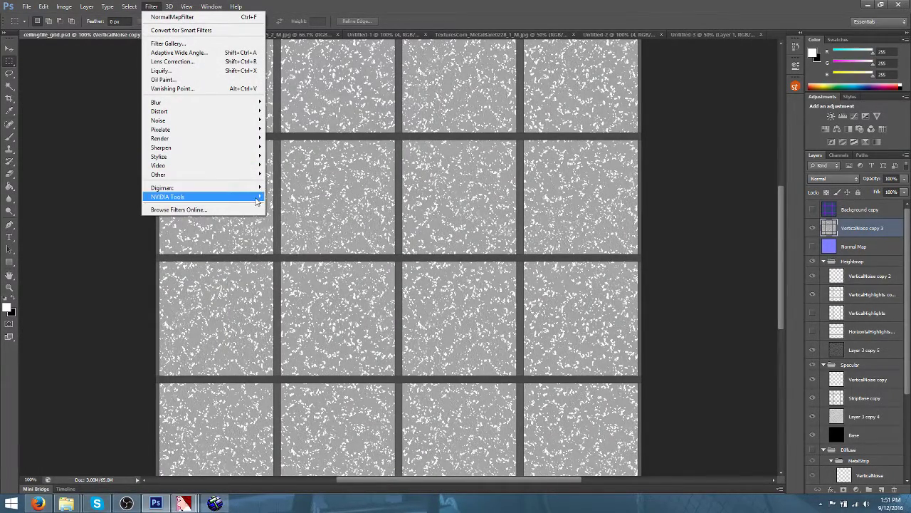
pyautogui.moveTo(258, 203)
pyautogui.click(295, 198)
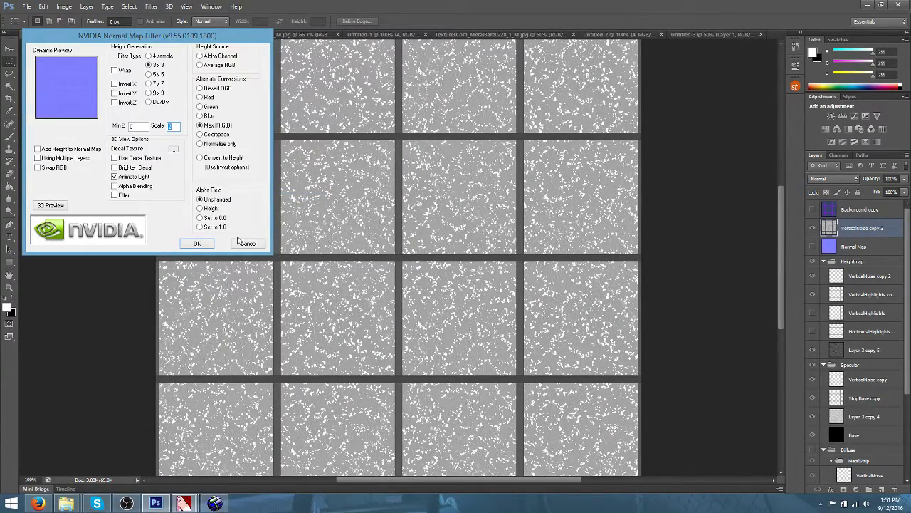
pyautogui.click(196, 243)
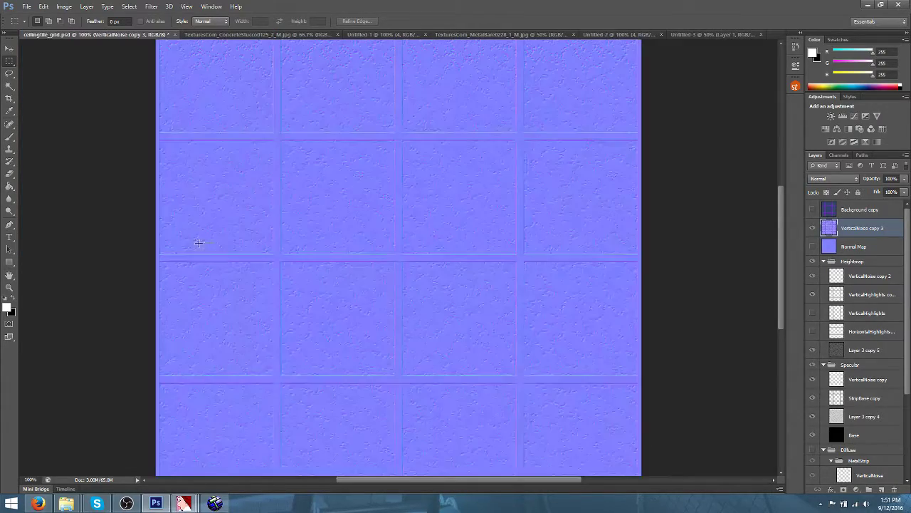
# Examine the new normal map's bumps up close and compare it with the Normal Map layer by toggling layer visibility
pyautogui.hotkey('ctrl', '+')
pyautogui.hotkey('ctrl', '+')
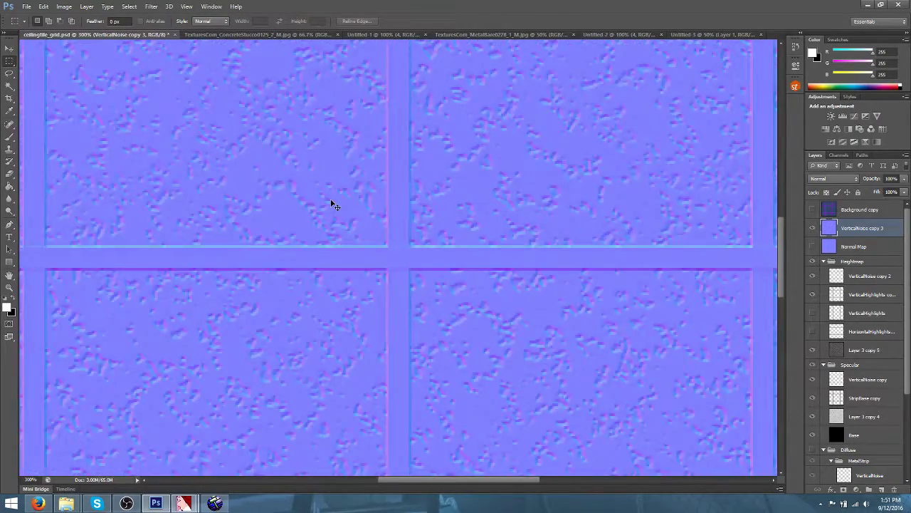
pyautogui.hotkey('ctrl', '-')
pyautogui.hotkey('ctrl', '-')
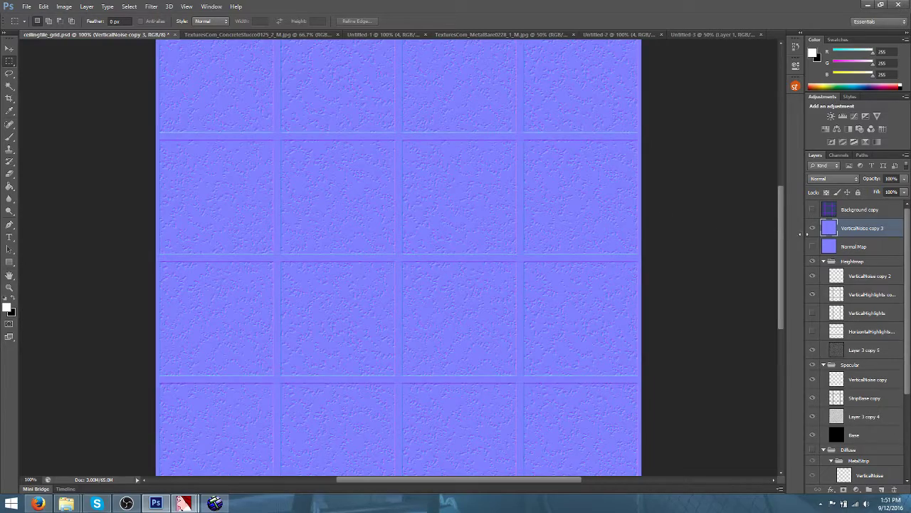
pyautogui.click(813, 228)
pyautogui.click(813, 228)
pyautogui.click(813, 228)
# Save a PNG copy of the document in the TextureSample folder as ceilingtile_n_inverted.png
pyautogui.click(26, 7)
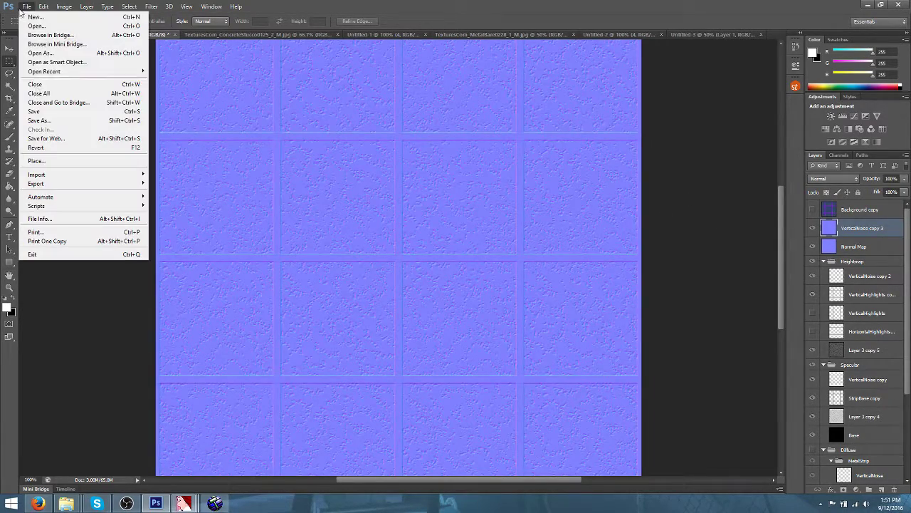
pyautogui.click(36, 118)
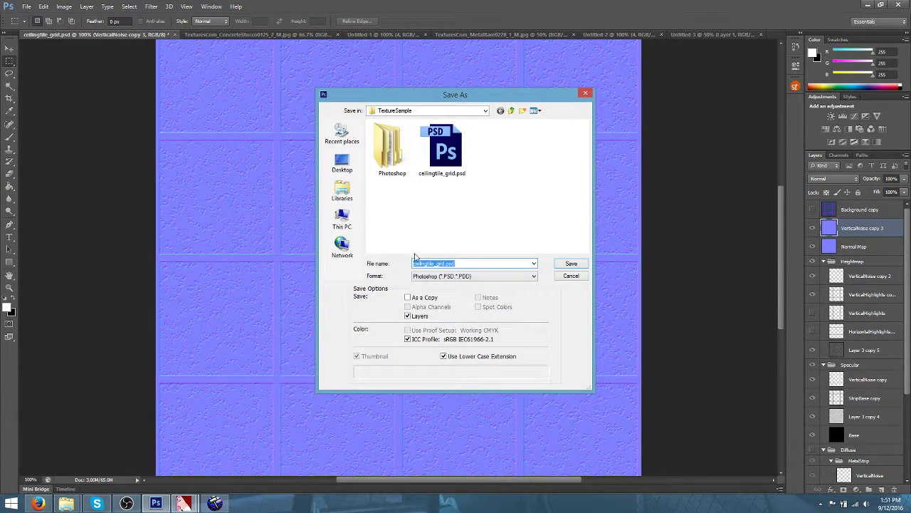
pyautogui.click(458, 276)
pyautogui.click(436, 402)
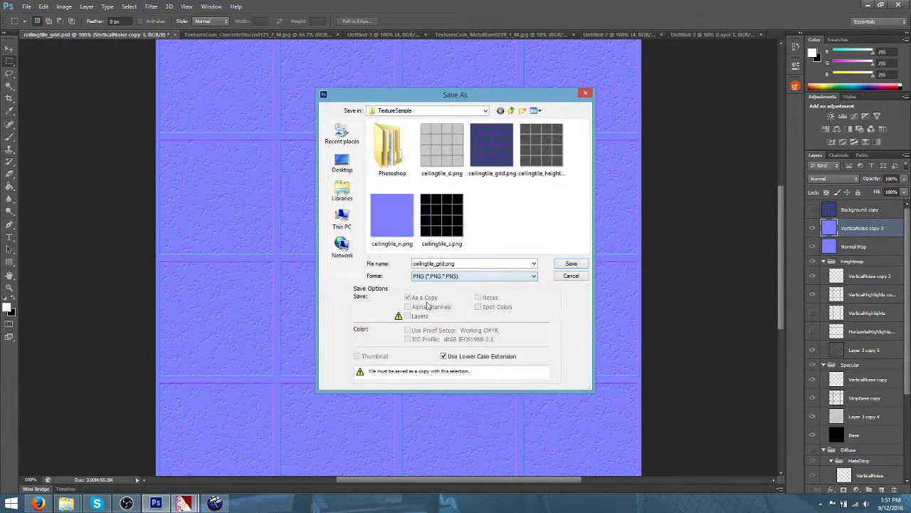
pyautogui.click(392, 218)
pyautogui.click(441, 264)
pyautogui.click(441, 264)
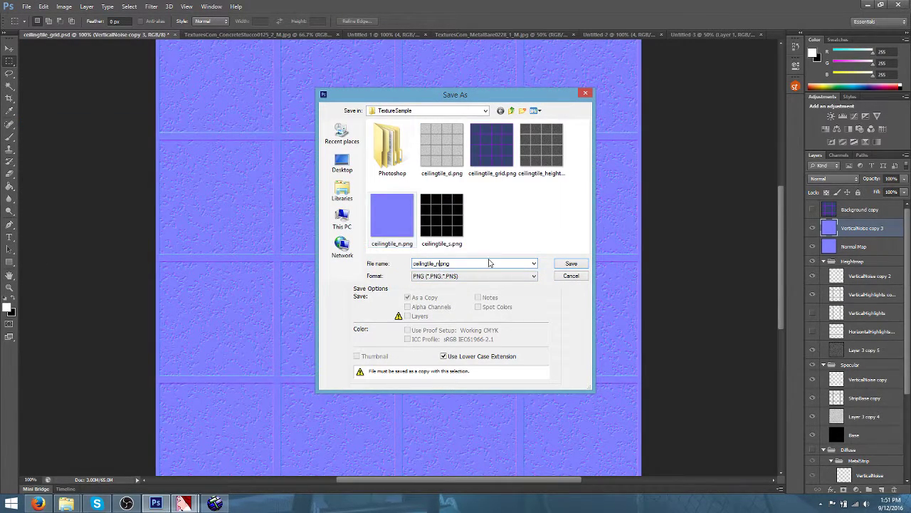
pyautogui.write('_inverted')
pyautogui.press('Return')
pyautogui.press('Return')
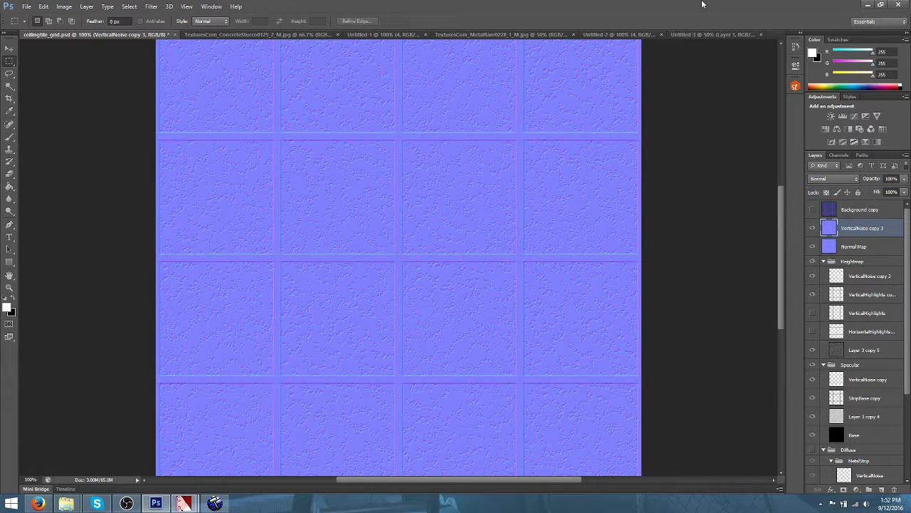
pyautogui.click(865, 4)
pyautogui.moveTo(82, 500)
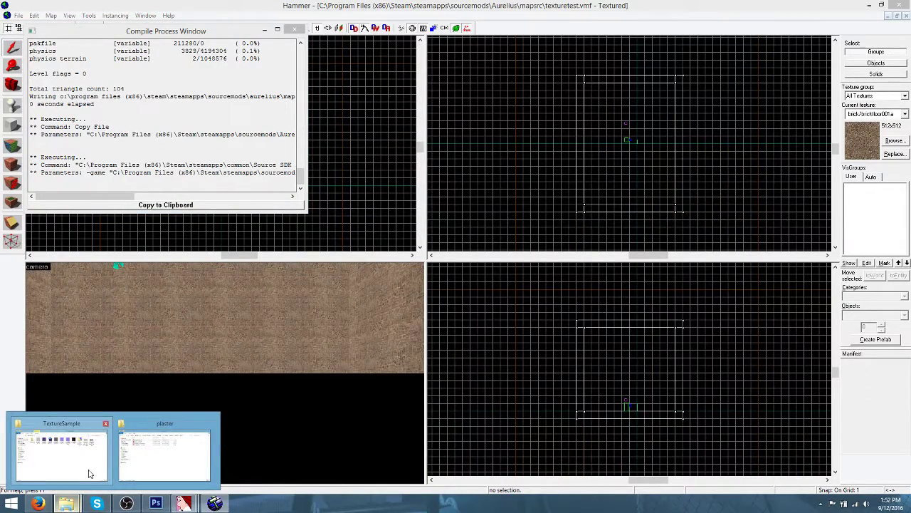
pyautogui.click(89, 470)
pyautogui.rightClick(555, 205)
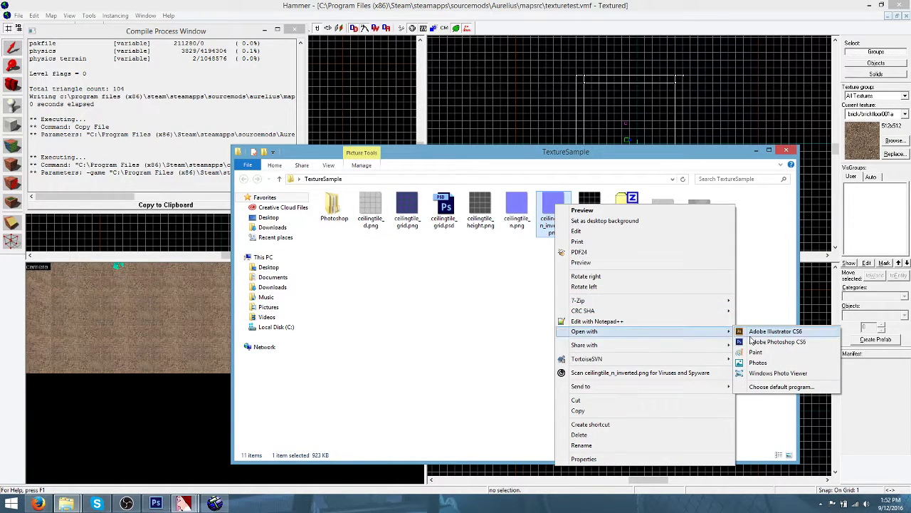
pyautogui.click(672, 322)
# Switch to the VTFEdit window of ceil_stucco_01_normal.vtf and import ceilingtile_n_inverted.png from the desktop's TextureSample folder
pyautogui.moveTo(183, 503)
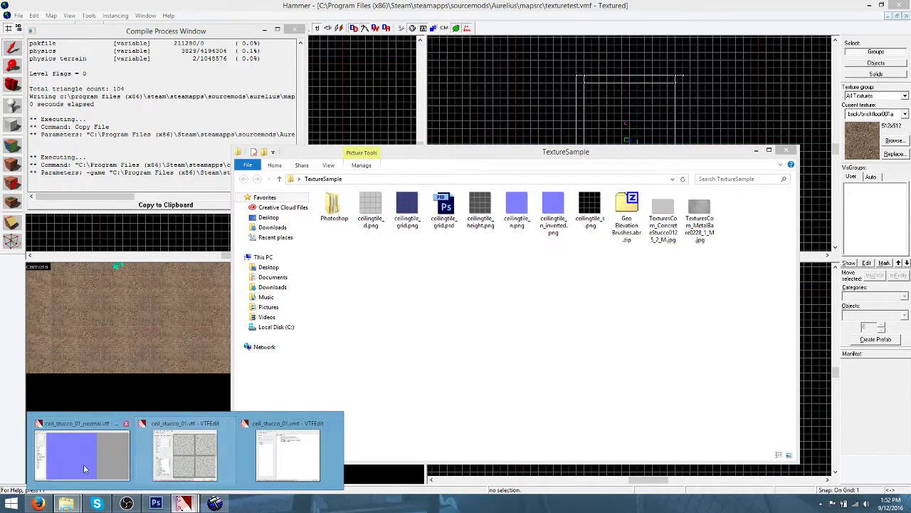
pyautogui.click(77, 450)
pyautogui.click(8, 15)
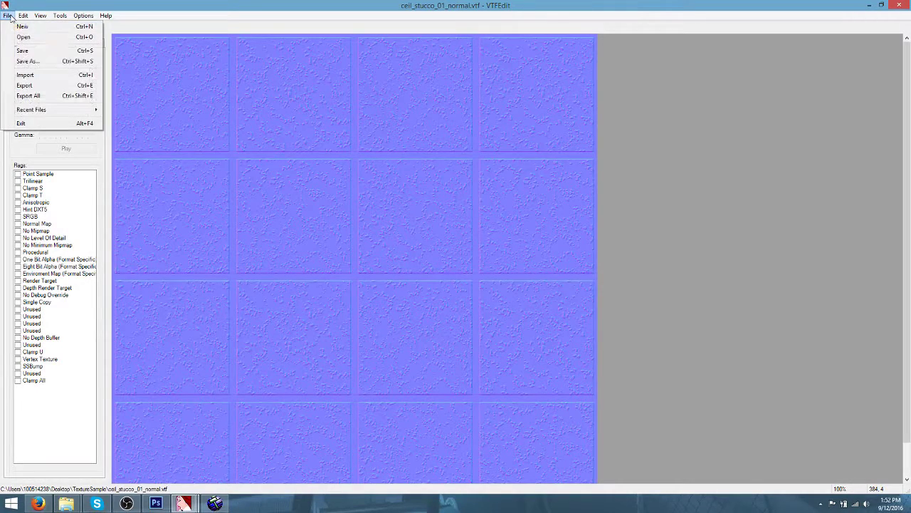
pyautogui.click(29, 75)
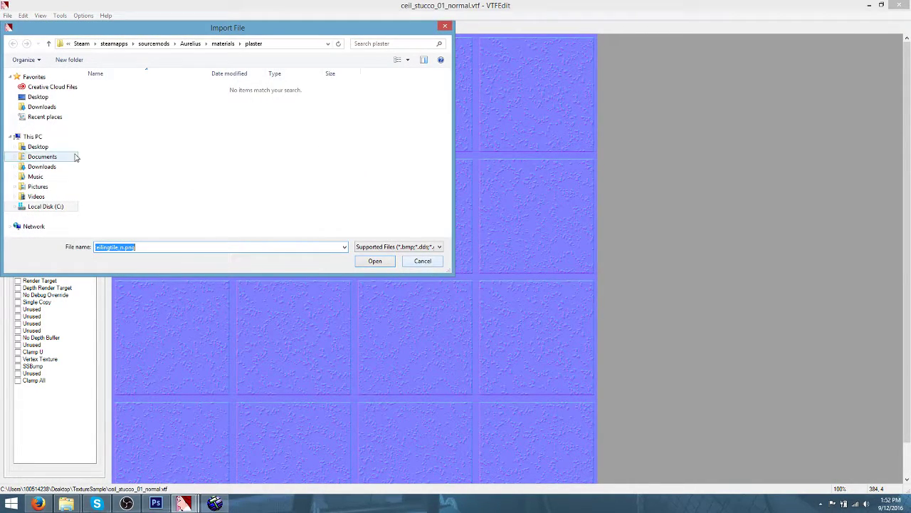
pyautogui.click(37, 147)
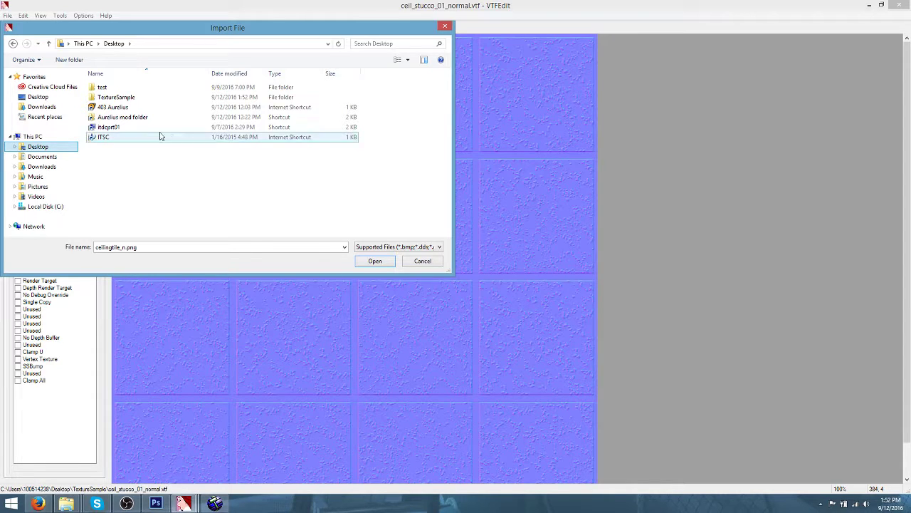
pyautogui.doubleClick(106, 97)
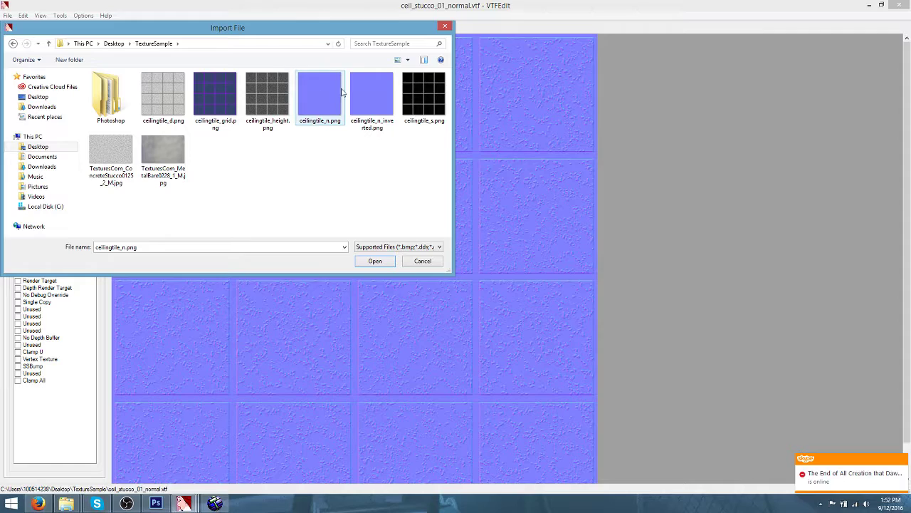
pyautogui.click(378, 103)
pyautogui.doubleClick(378, 102)
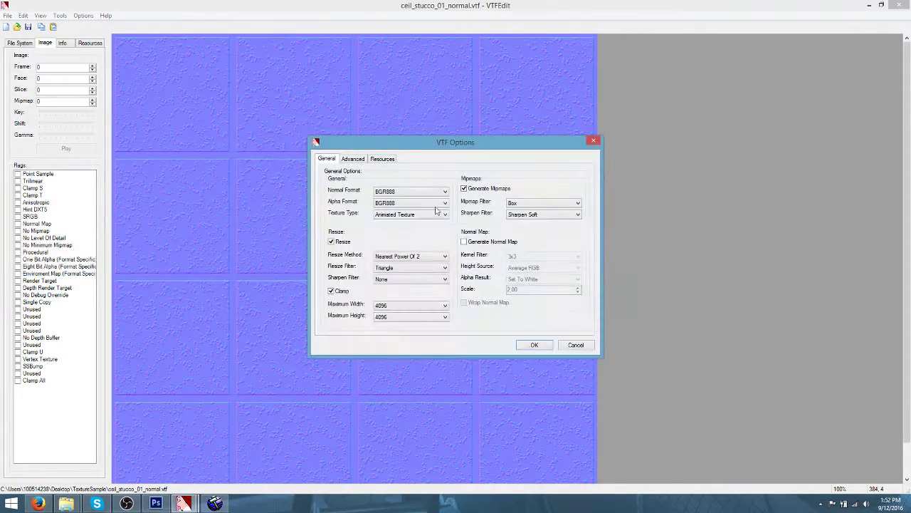
# Accept the import options with BGR888 as both the normal and alpha format
pyautogui.click(535, 345)
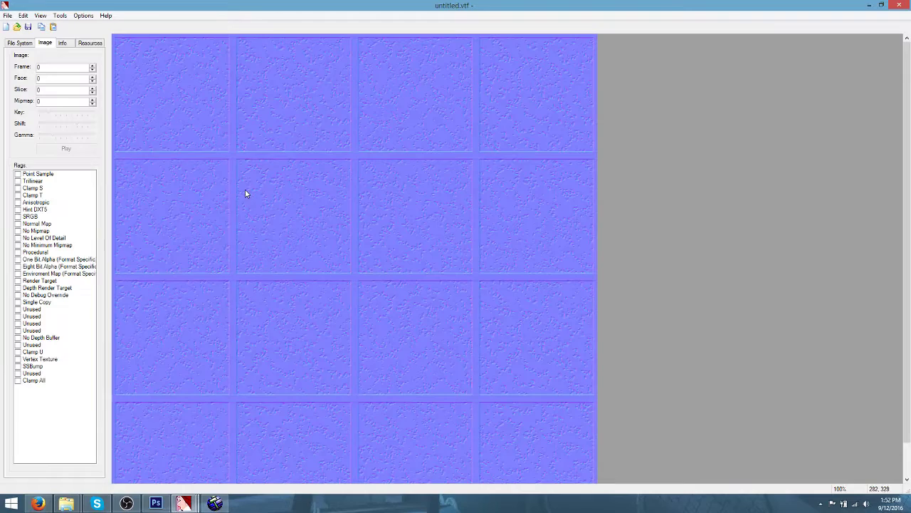
pyautogui.click(7, 16)
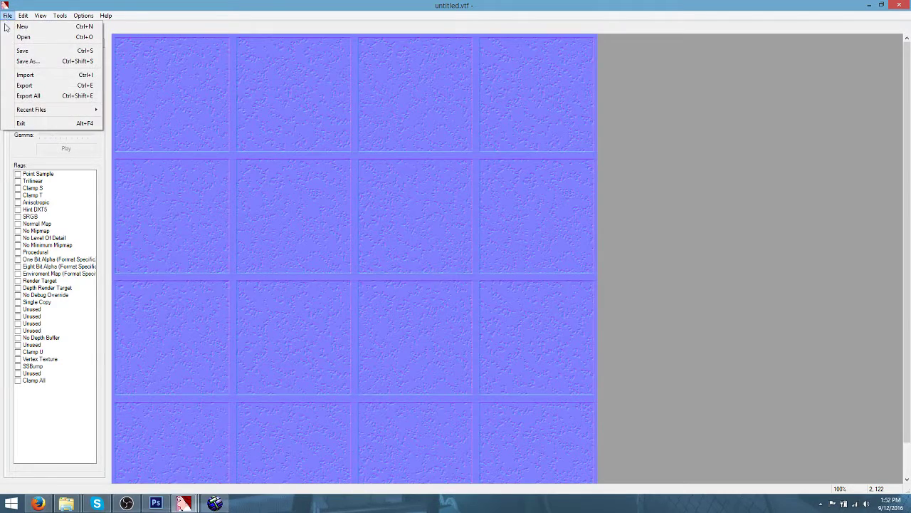
pyautogui.click(25, 86)
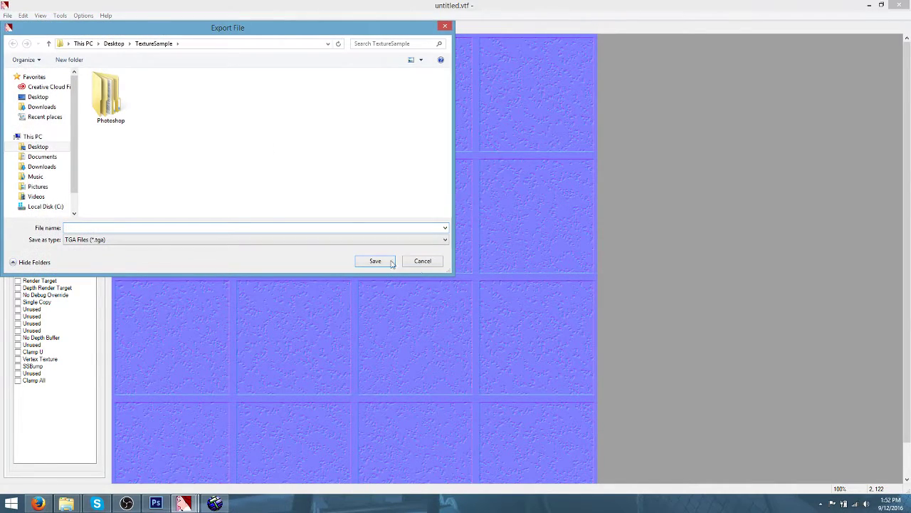
pyautogui.click(423, 261)
# Save the normal map as ceil_stucco_01_normal.vtf in the mod's materials/plaster folder, replacing the existing file
pyautogui.click(8, 16)
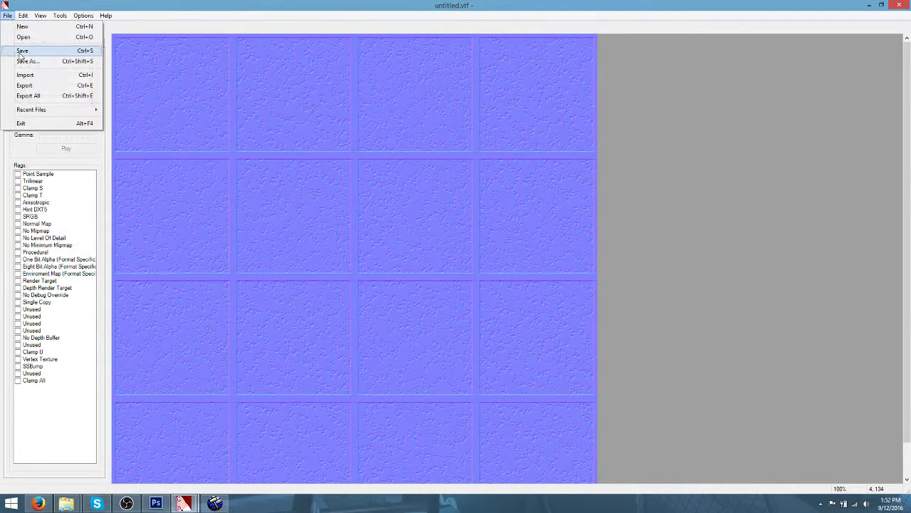
pyautogui.click(24, 62)
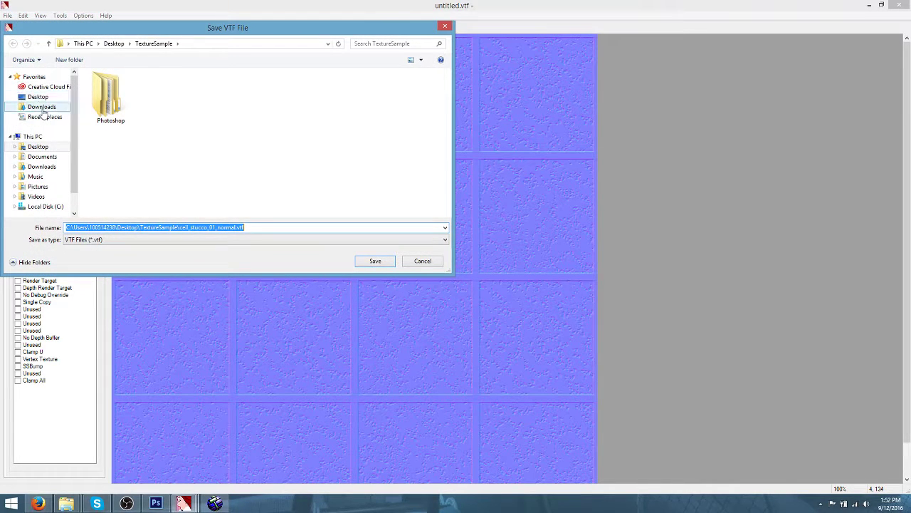
pyautogui.click(45, 116)
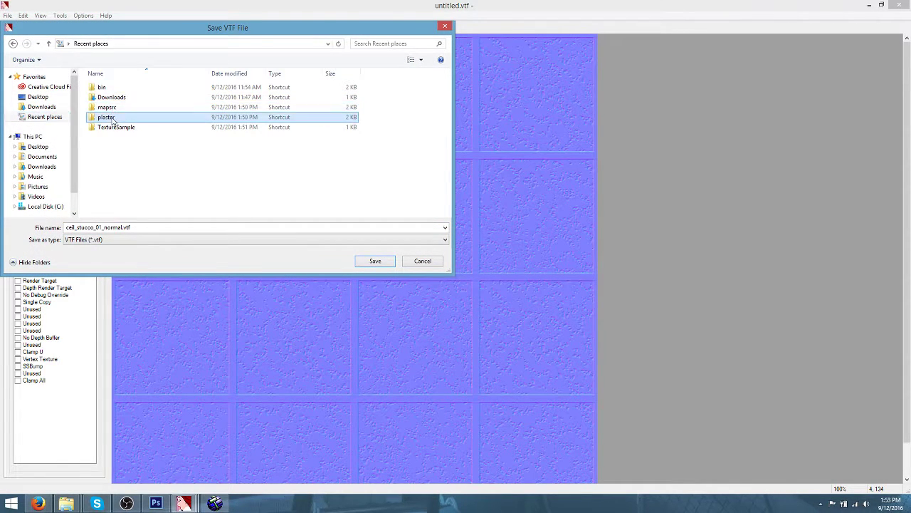
pyautogui.doubleClick(107, 117)
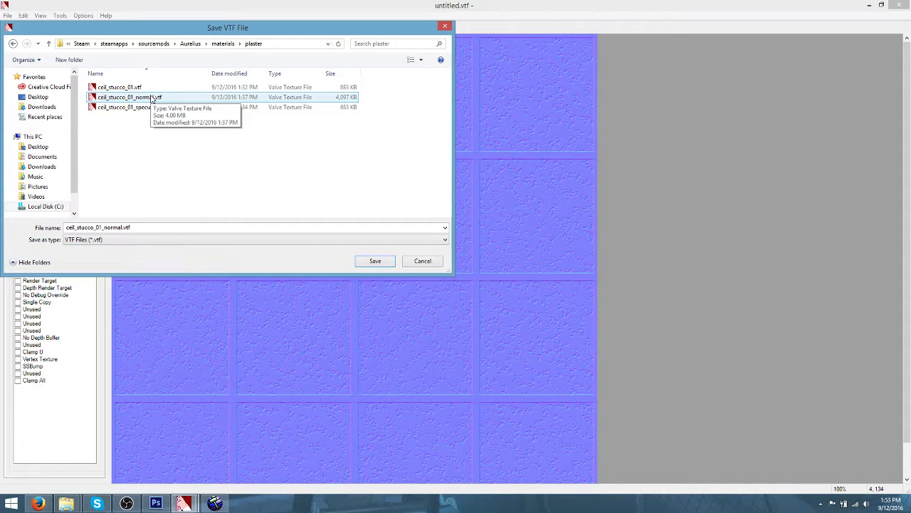
pyautogui.click(142, 98)
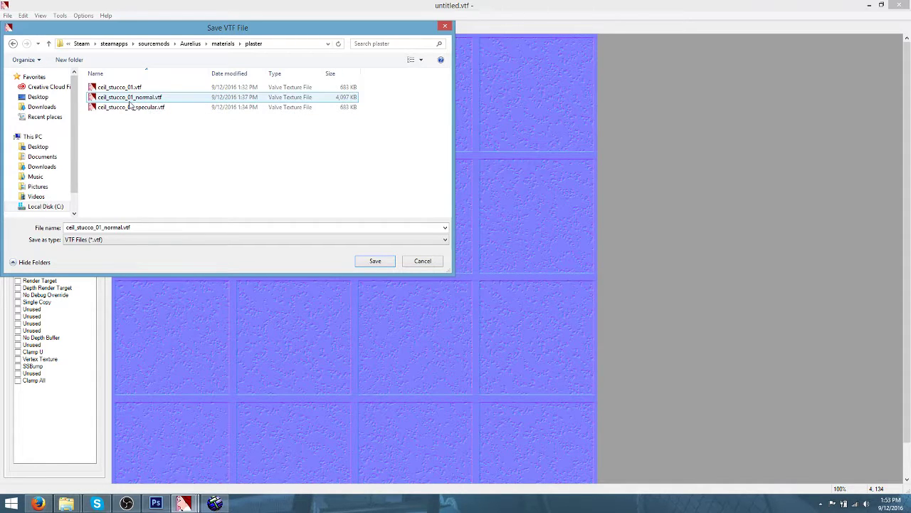
pyautogui.click(378, 262)
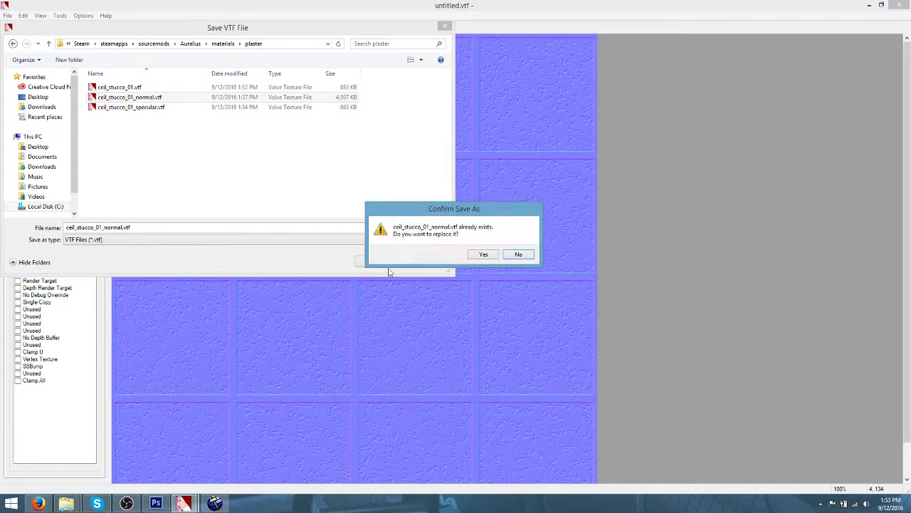
pyautogui.click(485, 256)
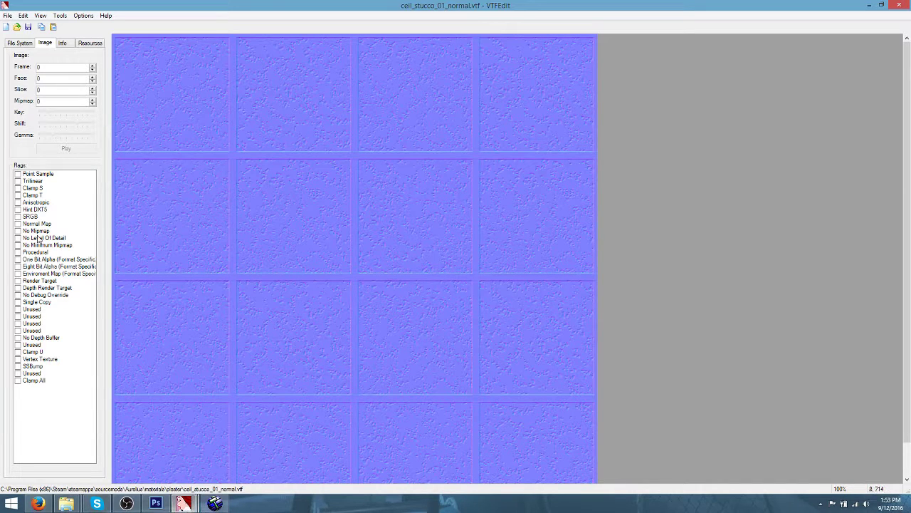
# Choose the specular image ceilingtile_s.png from the TextureSample folder for import
pyautogui.click(7, 26)
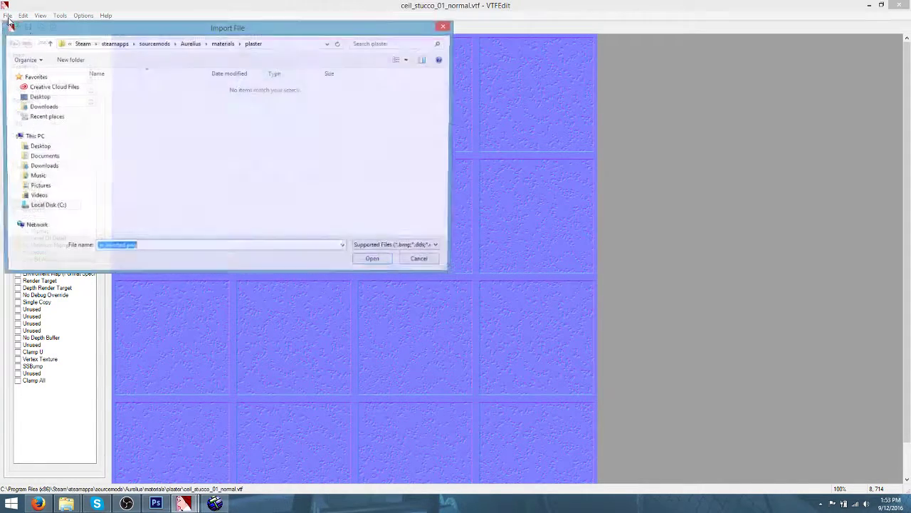
pyautogui.click(421, 260)
pyautogui.click(7, 15)
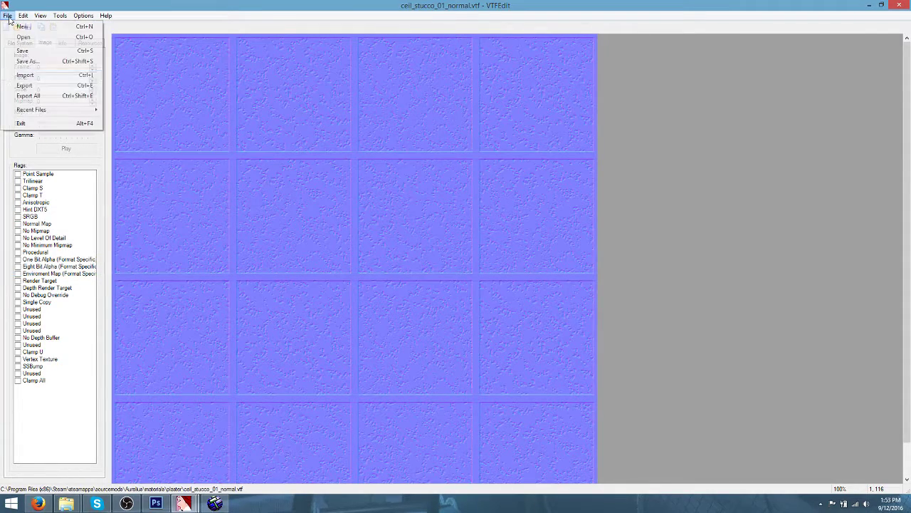
pyautogui.click(16, 75)
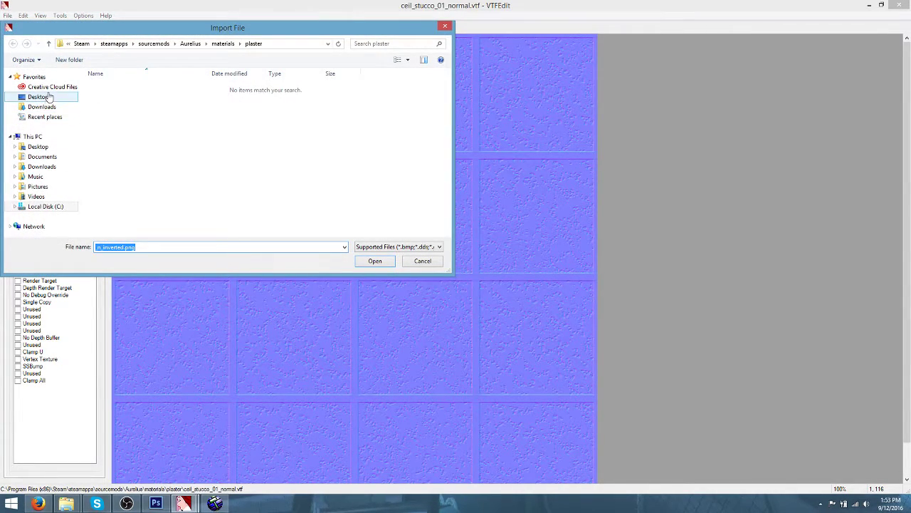
pyautogui.press('BackSpace')
pyautogui.click(50, 108)
pyautogui.click(51, 115)
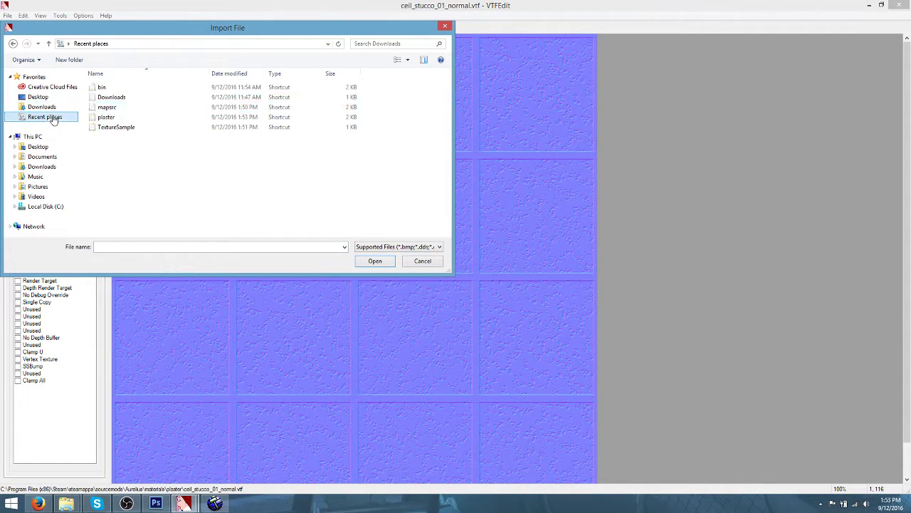
pyautogui.doubleClick(107, 118)
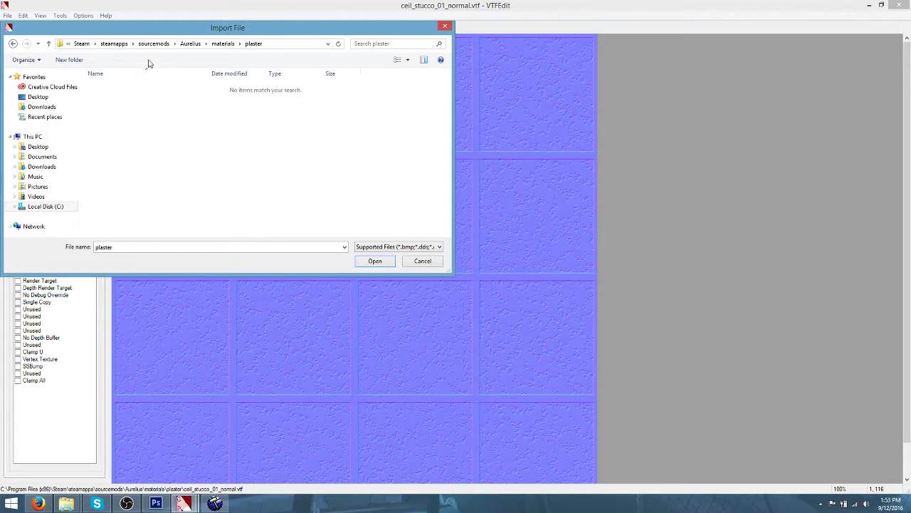
pyautogui.click(50, 117)
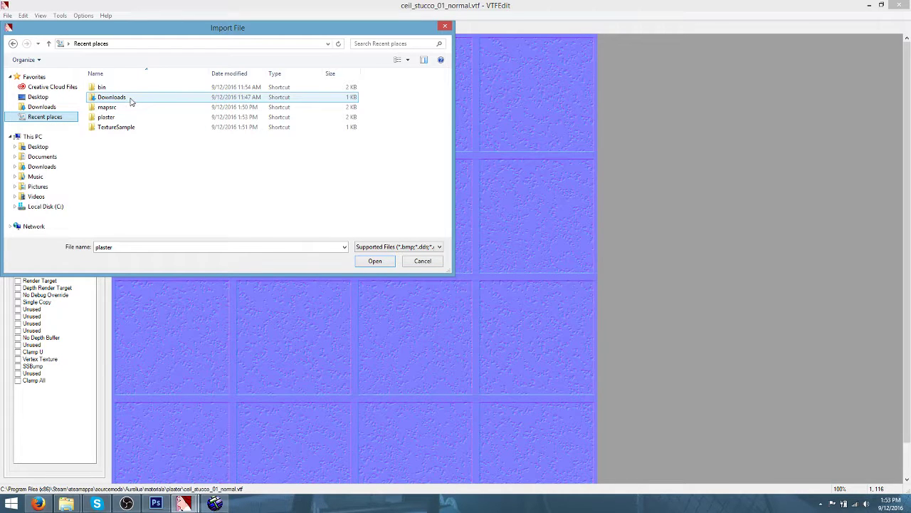
pyautogui.click(114, 118)
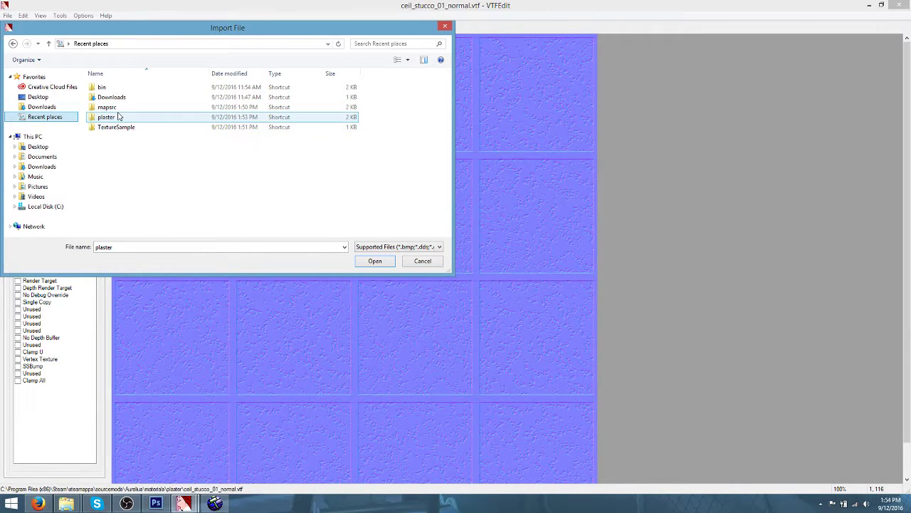
pyautogui.doubleClick(121, 127)
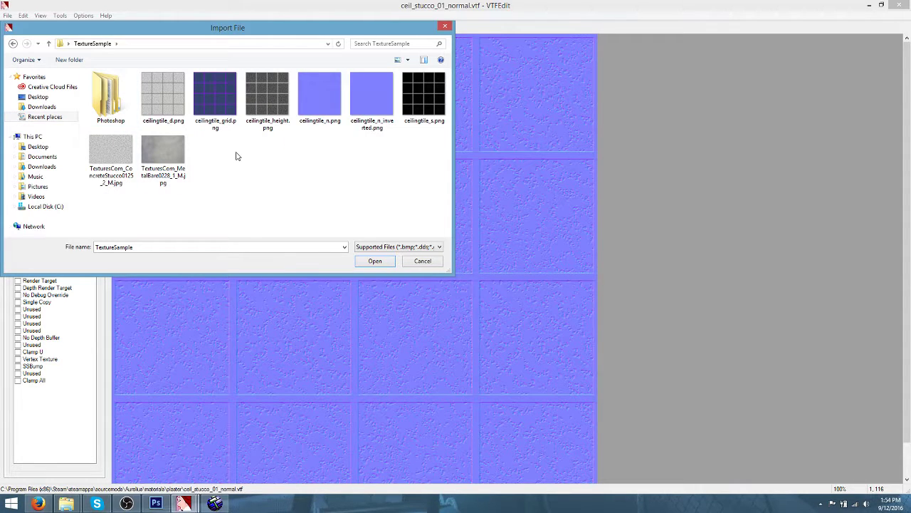
pyautogui.doubleClick(417, 105)
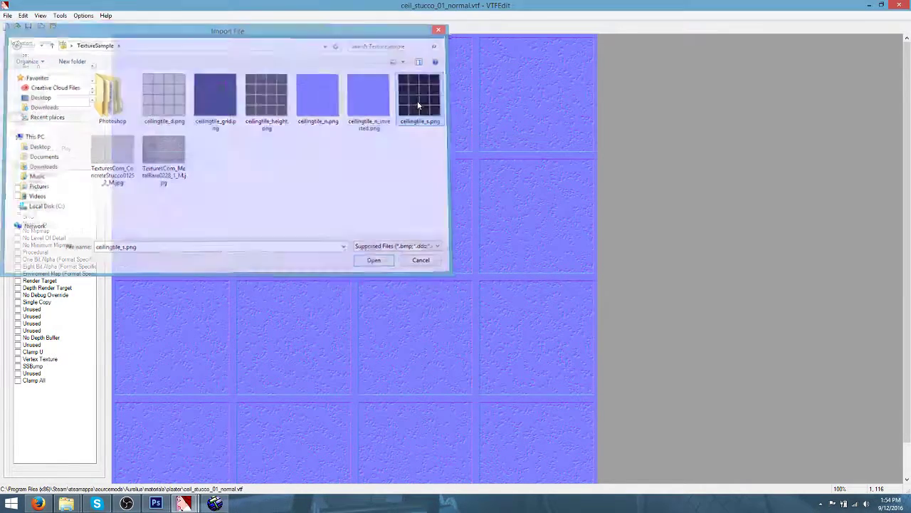
# Set the normal format to DXT1, change the alpha format, and accept the specular image's import options
pyautogui.click(411, 190)
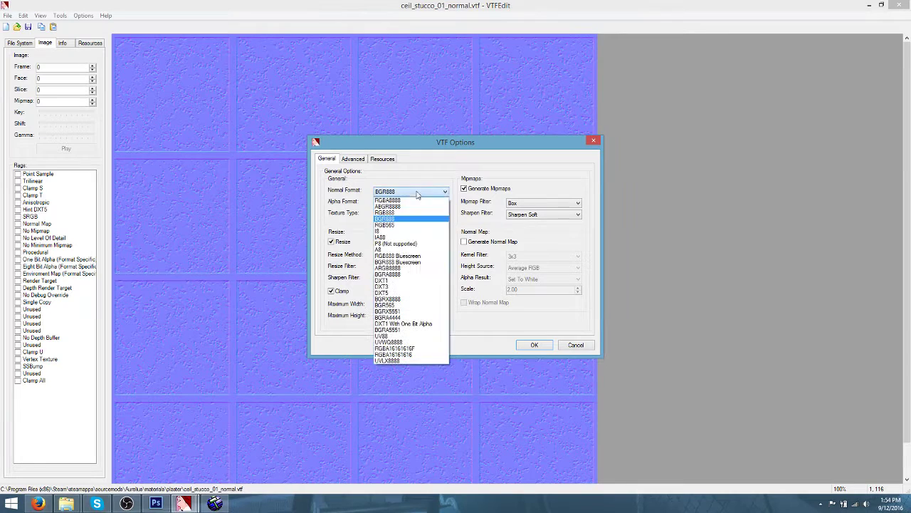
pyautogui.click(397, 282)
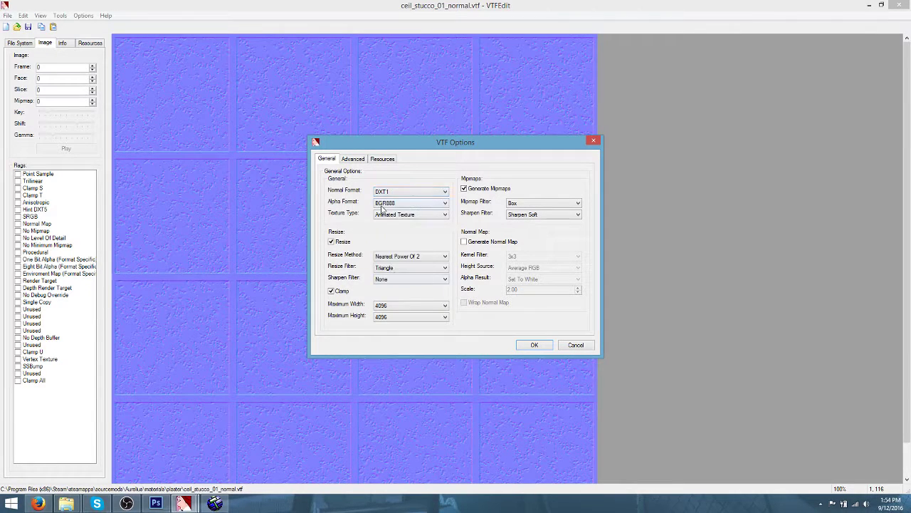
pyautogui.click(410, 202)
pyautogui.click(395, 292)
pyautogui.click(534, 345)
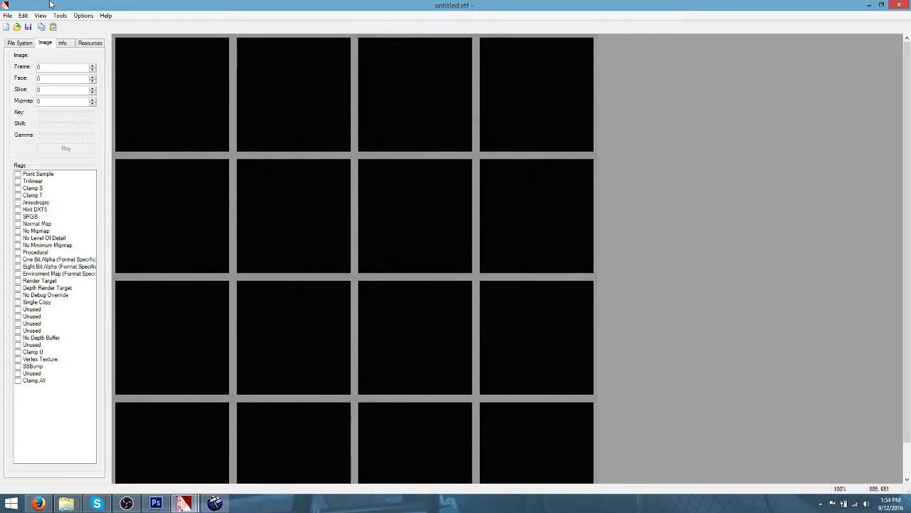
pyautogui.click(7, 15)
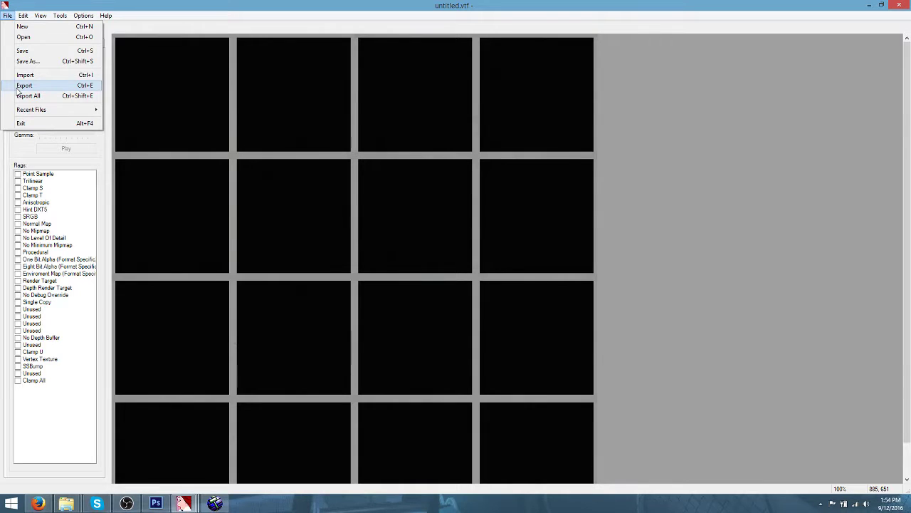
pyautogui.click(21, 85)
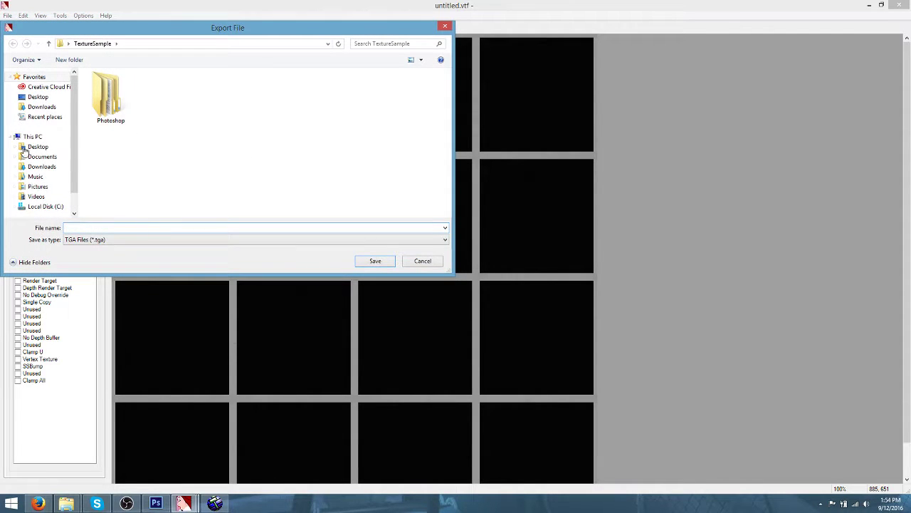
pyautogui.click(420, 261)
# Save the specular texture over ceil_stucco_01_specular.vtf in the mod's materials/plaster folder
pyautogui.click(8, 15)
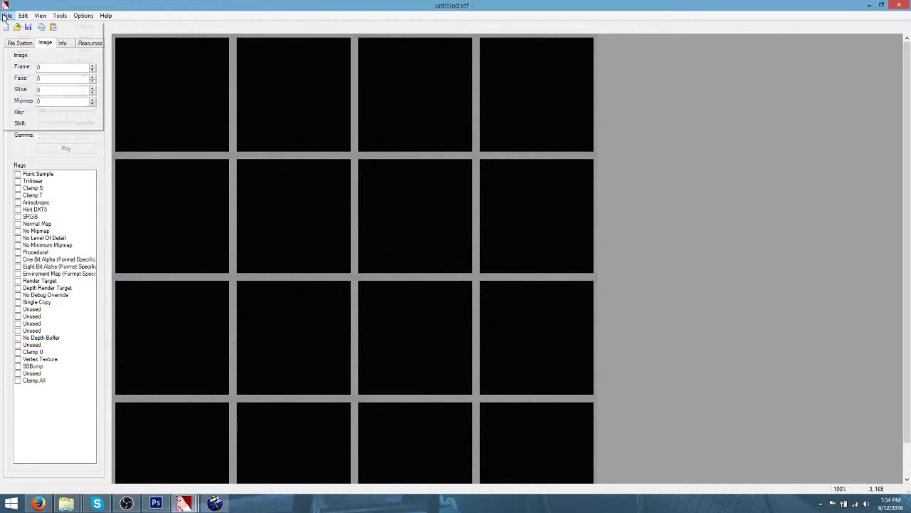
pyautogui.click(21, 59)
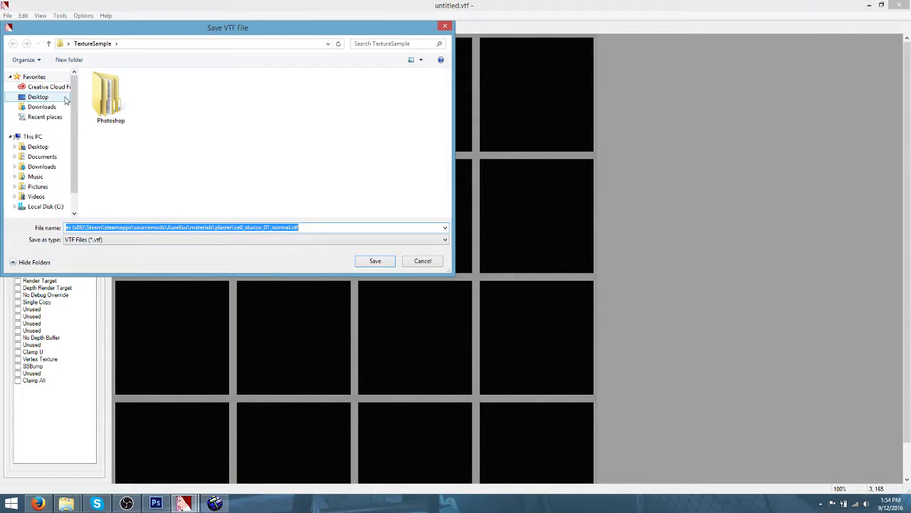
pyautogui.click(47, 118)
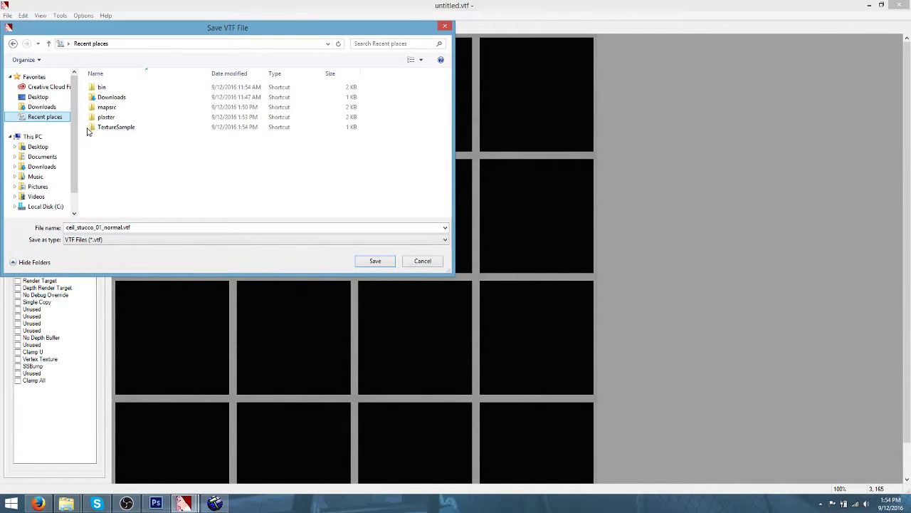
pyautogui.doubleClick(103, 117)
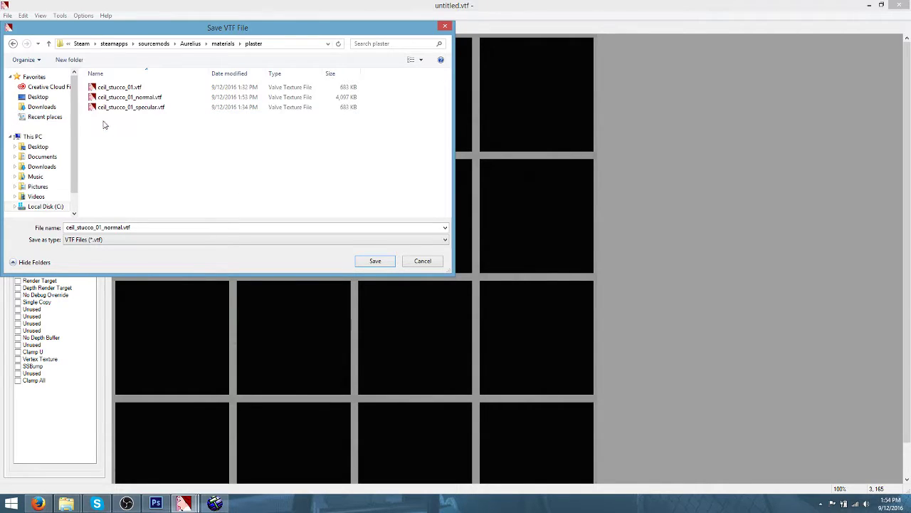
pyautogui.doubleClick(138, 108)
pyautogui.click(482, 254)
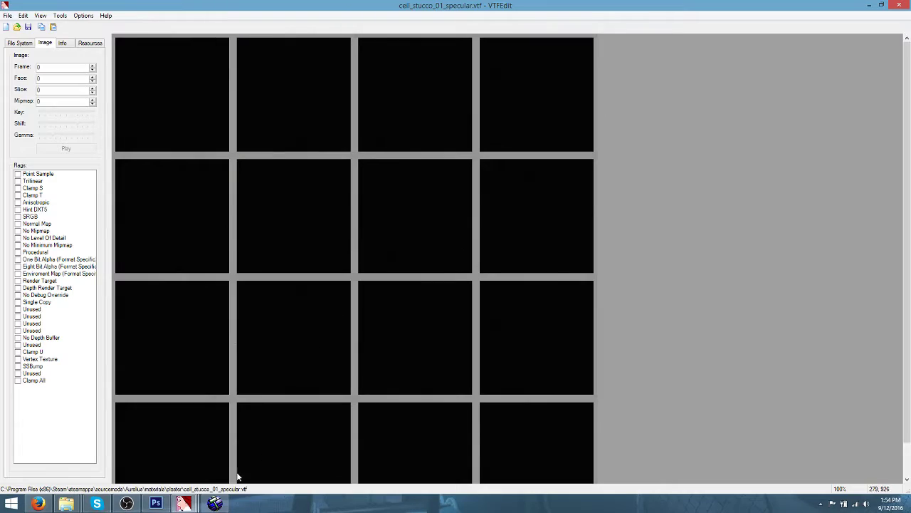
# Switch to Hammer and run the texturetest map in the game
pyautogui.click(215, 503)
pyautogui.click(405, 27)
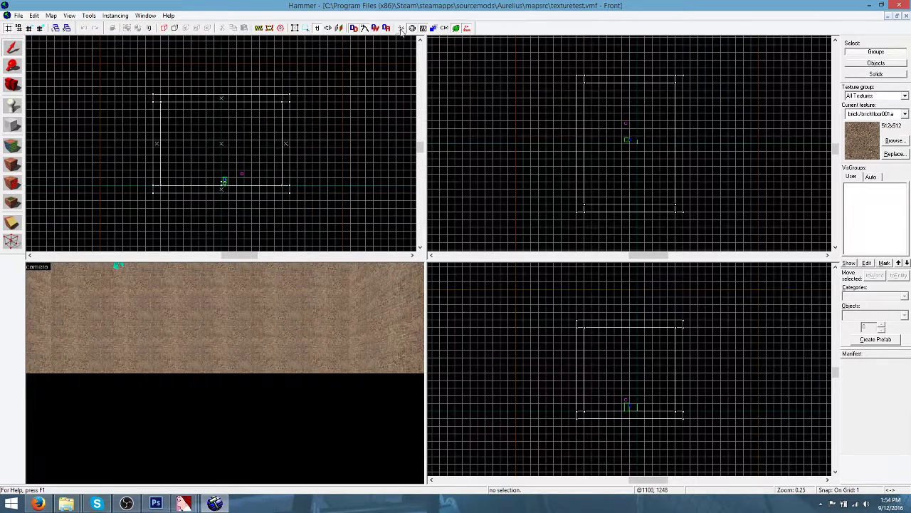
pyautogui.click(401, 29)
pyautogui.click(456, 332)
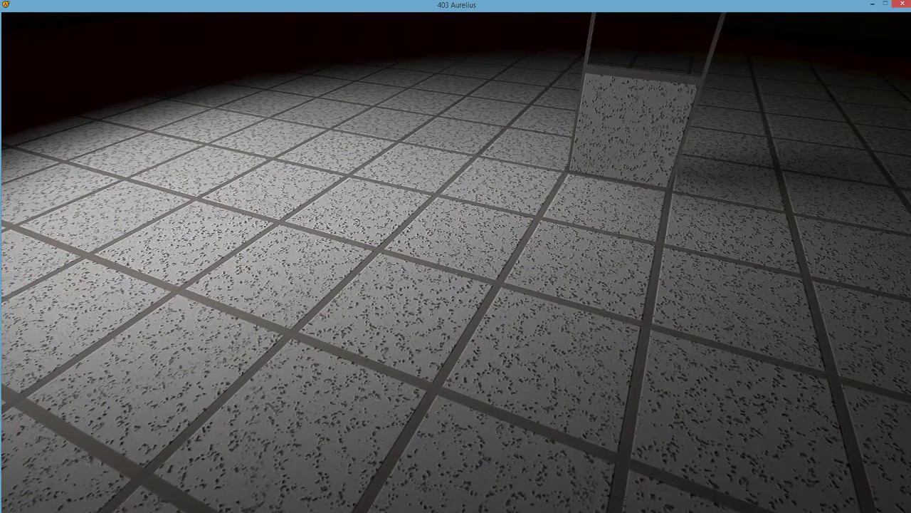
# Build the map's cubemaps by running buildcubemaps in the game console
pyautogui.press('`')
pyautogui.write('build')
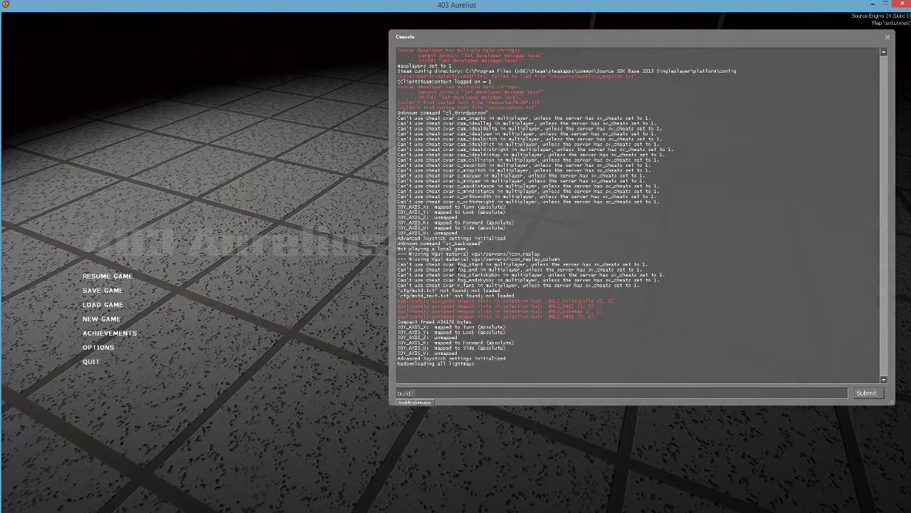
pyautogui.write('cubemaps')
pyautogui.press('Return')
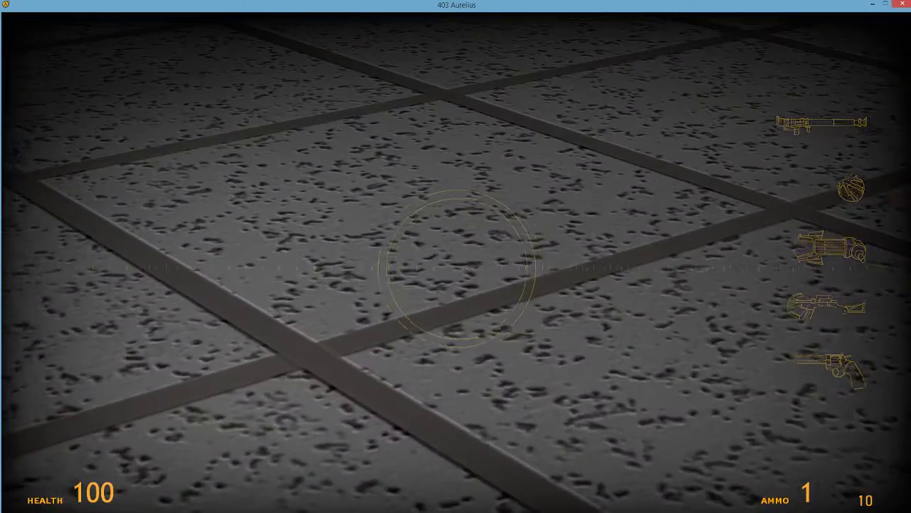
# Switch to the pistol and walk up to the free-standing tiled block to examine the stucco texture's surface
pyautogui.rightClick(456, 269)
pyautogui.press('2')
pyautogui.click(456, 268)
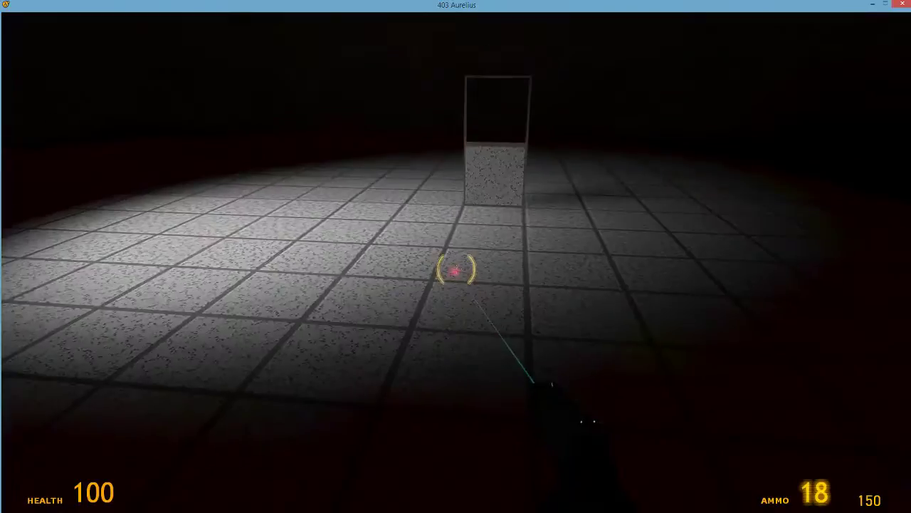
pyautogui.rightClick(457, 269)
pyautogui.press('w')
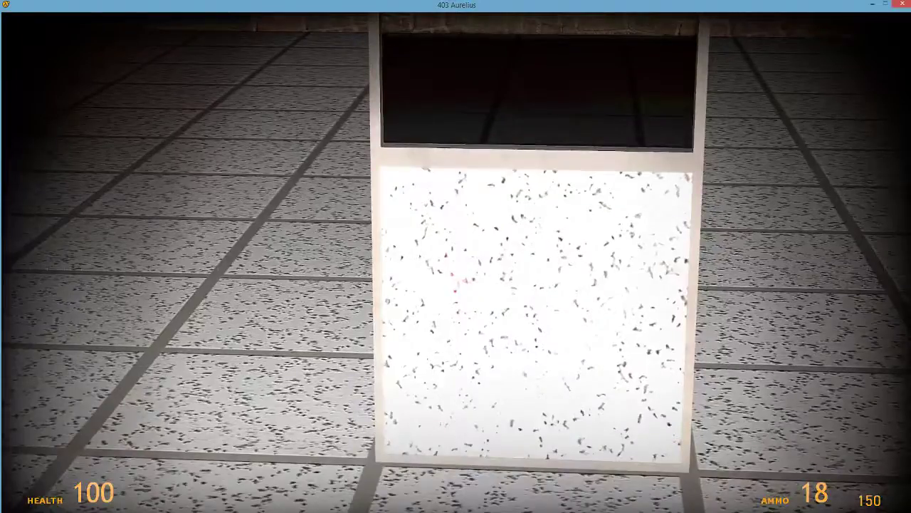
# Examine the tiled block's stucco face at a grazing angle with the flashlight on and off, firing a few pistol rounds into it
pyautogui.press('f')
pyautogui.press('w')
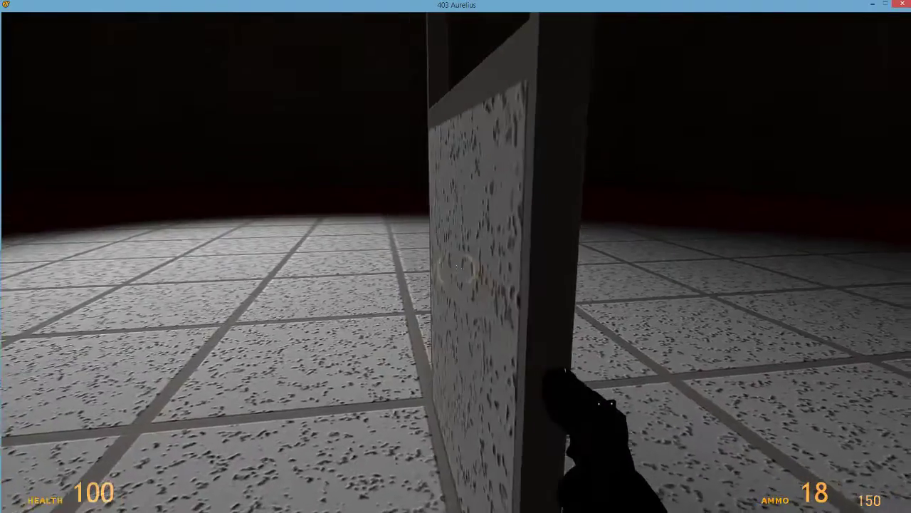
pyautogui.press('f')
pyautogui.press('z')
pyautogui.press('f')
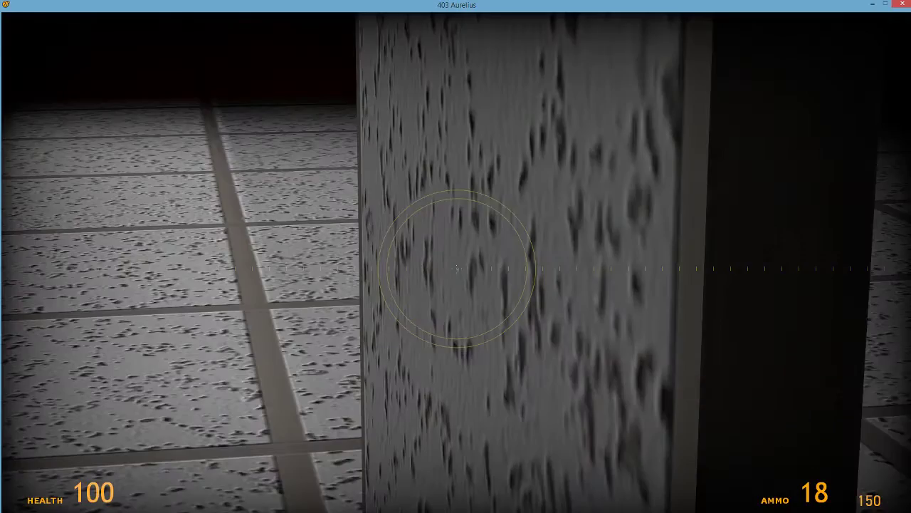
pyautogui.press('f')
pyautogui.press('z')
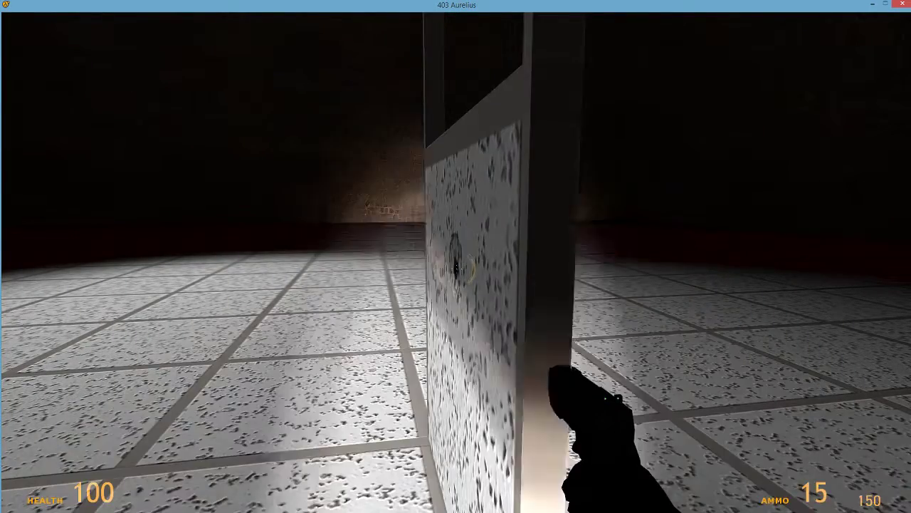
pyautogui.press('z')
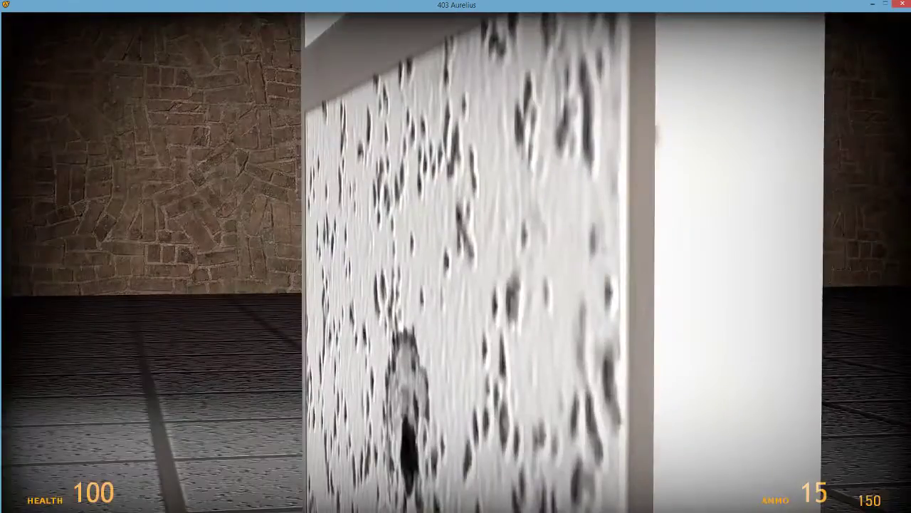
# Compare the relief around the bullet hole in the block's face under flashlight and ambient light, in normal and magnified views
pyautogui.press('f')
pyautogui.press('f')
pyautogui.press('a')
pyautogui.press('f')
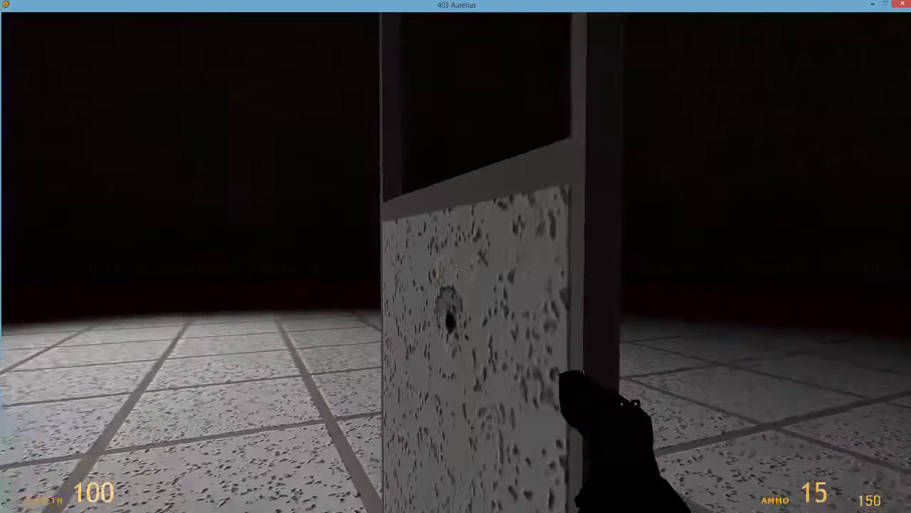
pyautogui.press('z')
pyautogui.press('f')
pyautogui.press('f')
pyautogui.press('f')
pyautogui.press('f')
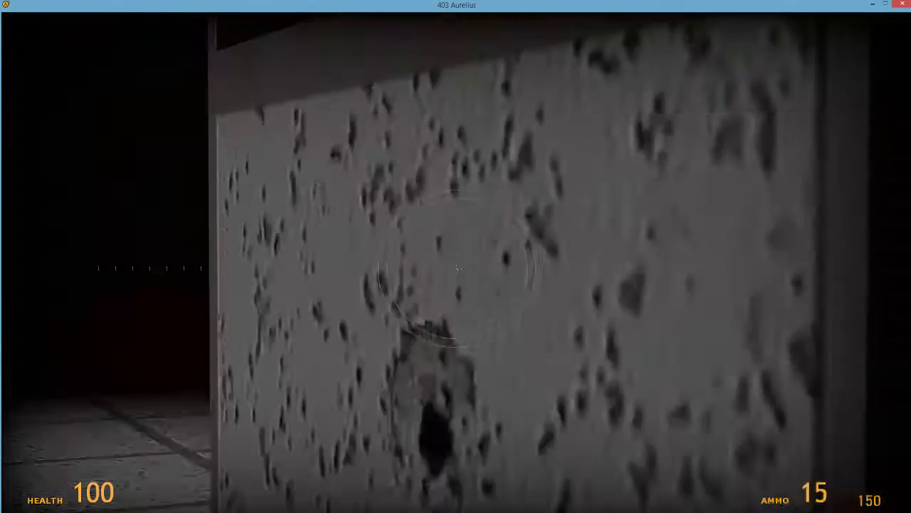
pyautogui.press('f')
# Inspect the floor tiles beside the block close up, switching the flashlight on and off to compare the bump shading
pyautogui.press('z')
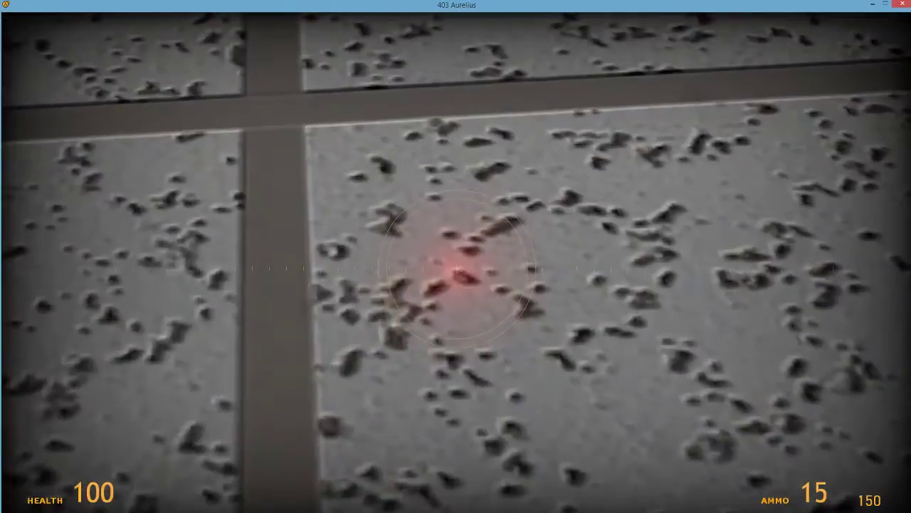
pyautogui.press('f')
pyautogui.press('f')
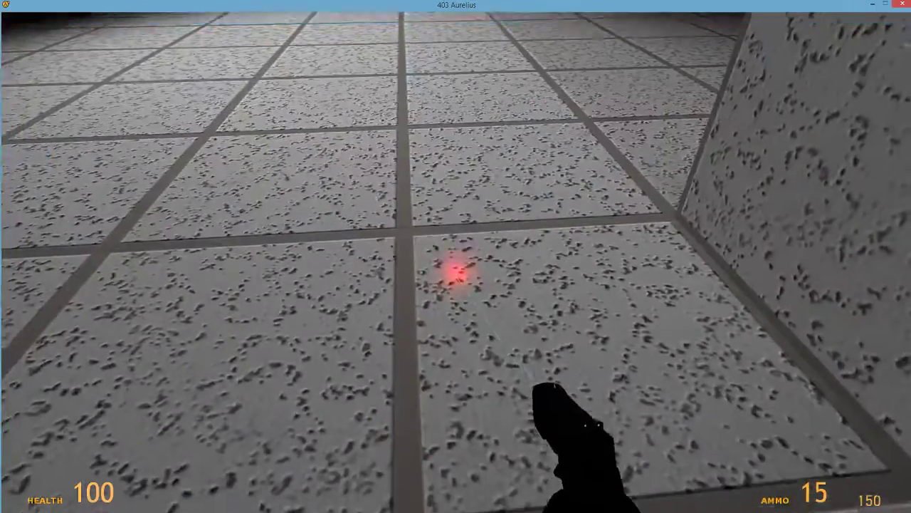
pyautogui.press('z')
pyautogui.press('f')
pyautogui.press('f')
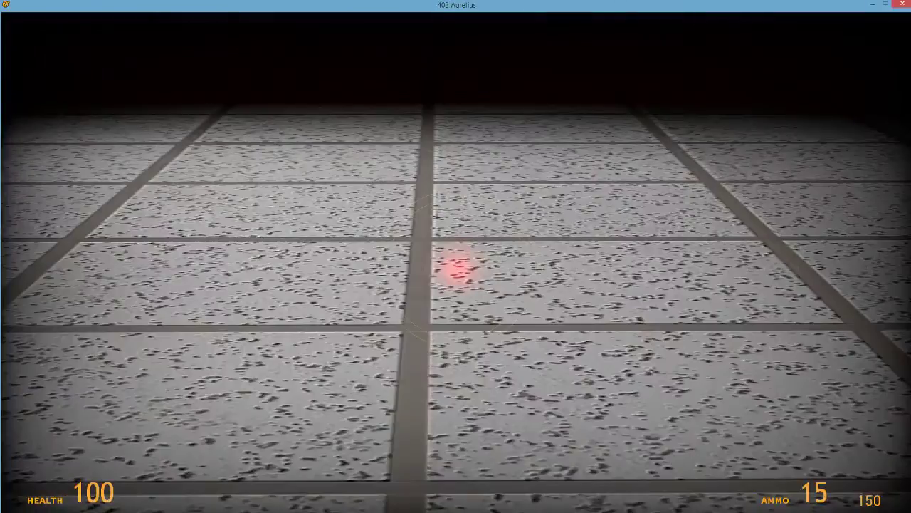
pyautogui.press('f')
pyautogui.press('f')
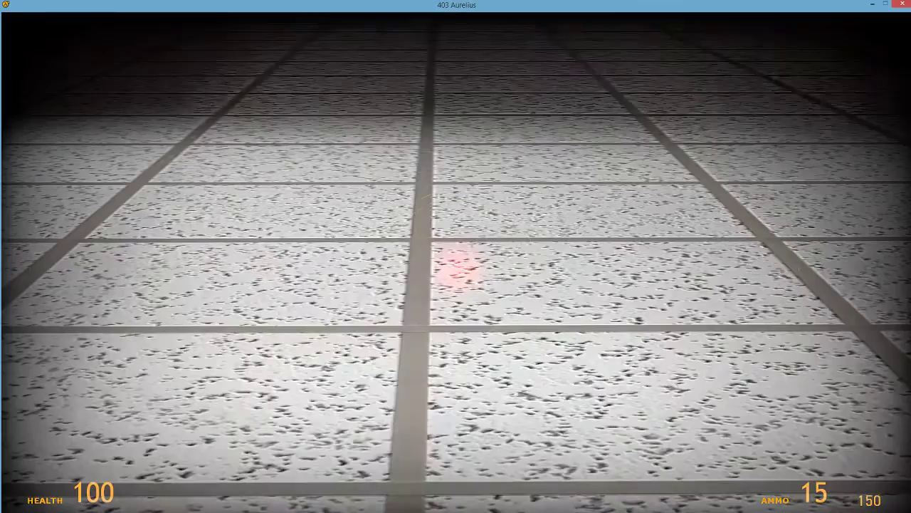
pyautogui.press('f')
pyautogui.press('f')
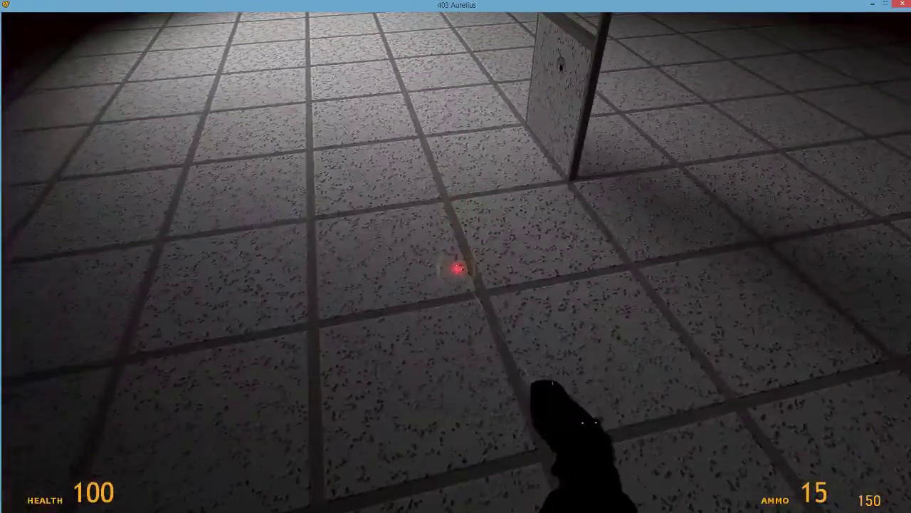
# Shoot several pistol rounds into the floor tiles, reload, and examine the bullet-marked tiles magnified with and without the flashlight
pyautogui.press('f')
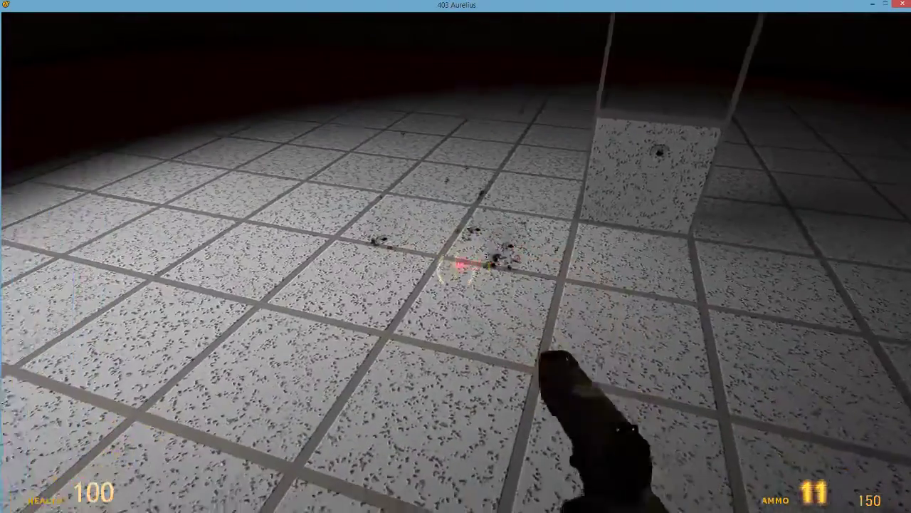
pyautogui.press('r')
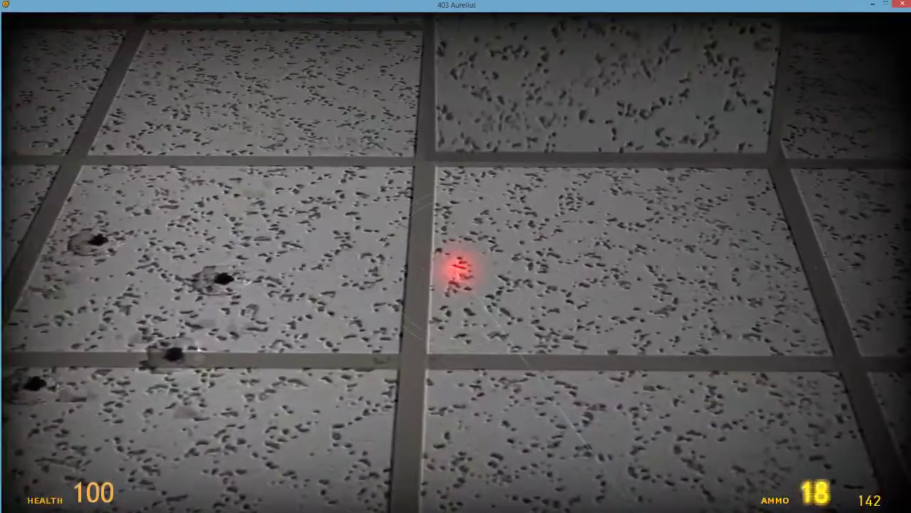
pyautogui.press('f')
pyautogui.press('f')
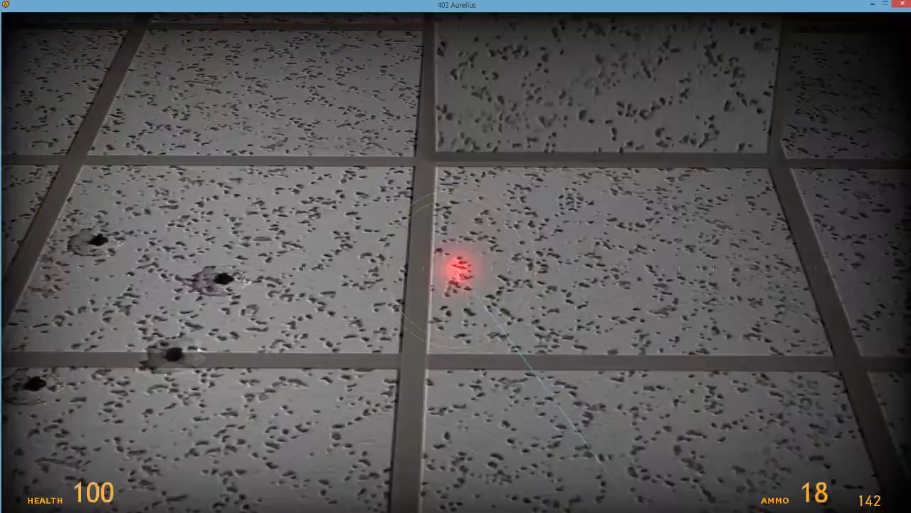
pyautogui.press('f')
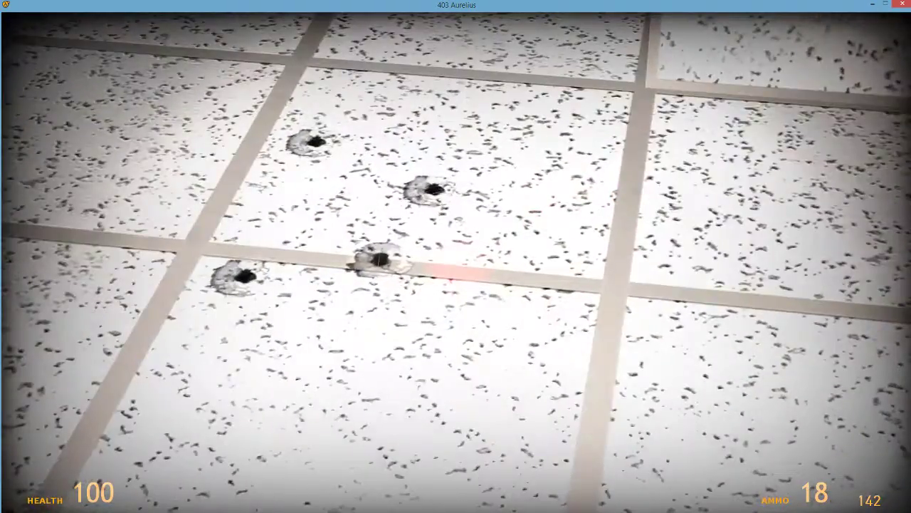
pyautogui.press('f')
pyautogui.press('f')
pyautogui.press('f')
pyautogui.press('f')
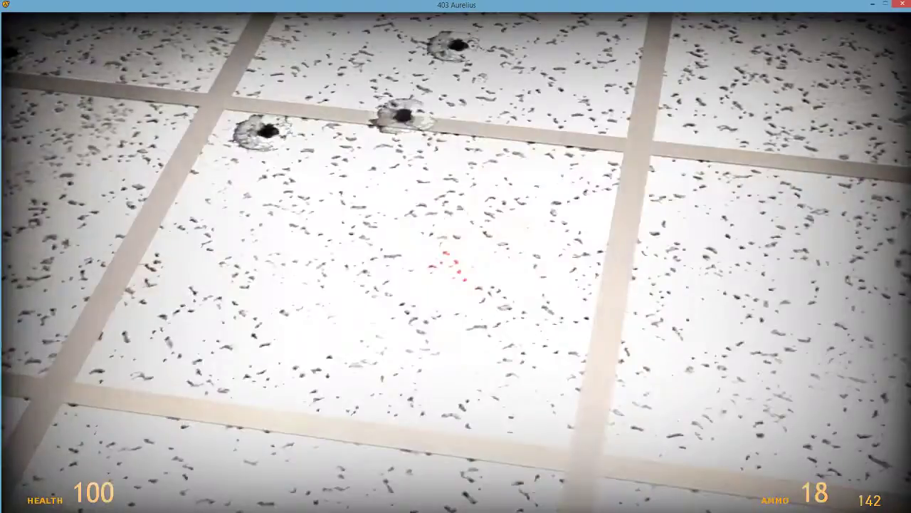
pyautogui.press('f')
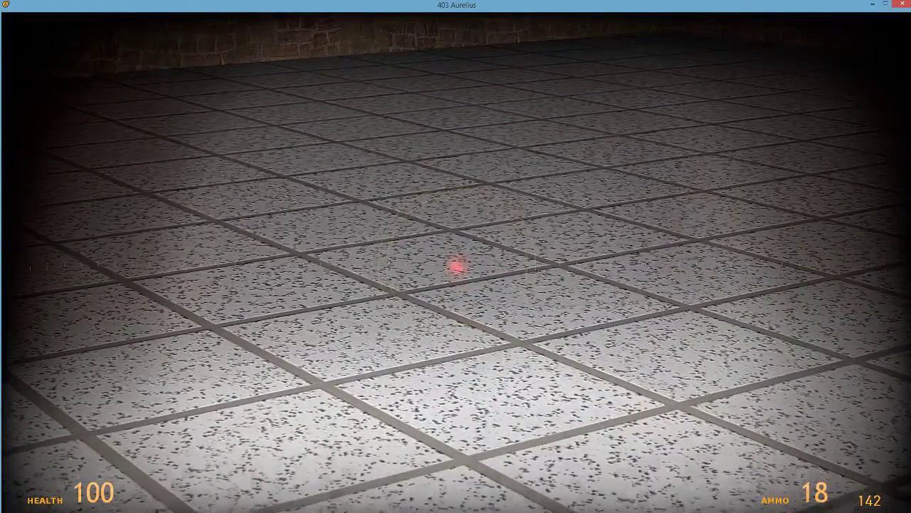
# Survey the wider tiled floor at low angles, toggling the flashlight to compare the specular highlights and normal-map depth
pyautogui.press('f')
pyautogui.press('f')
pyautogui.press('f')
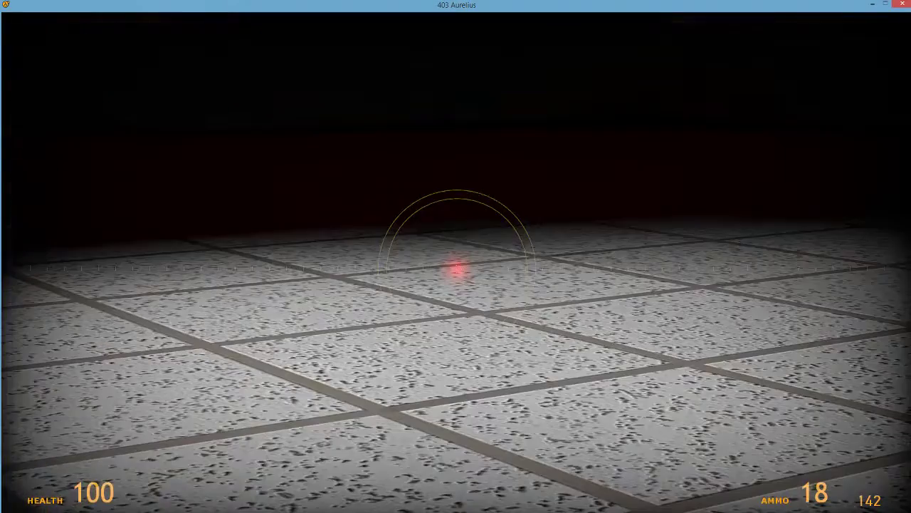
pyautogui.press('f')
pyautogui.press('f')
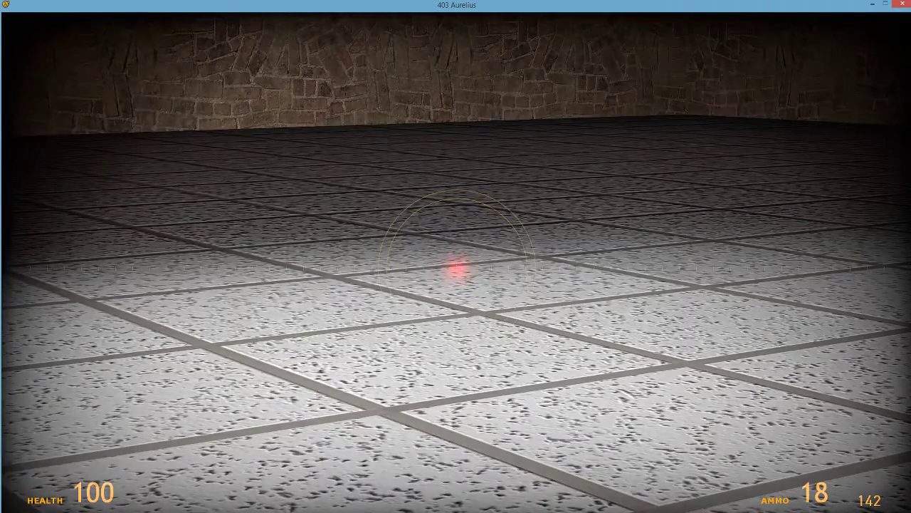
pyautogui.press('f')
pyautogui.press('f')
pyautogui.press('f')
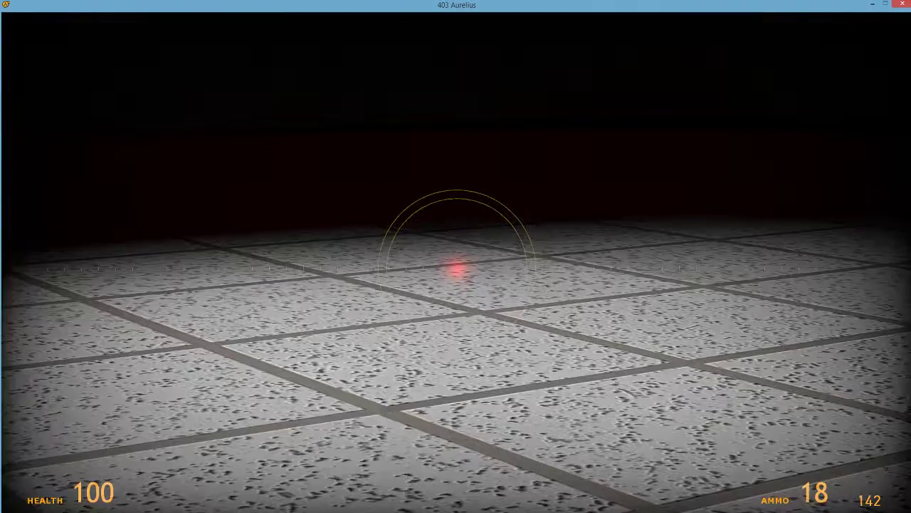
pyautogui.press('f')
pyautogui.press('f')
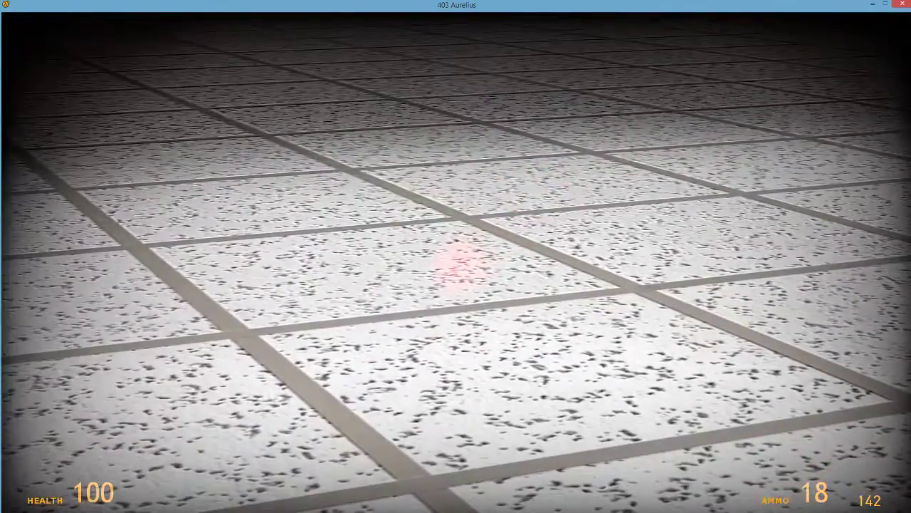
pyautogui.press('f')
pyautogui.press('f')
pyautogui.press('f')
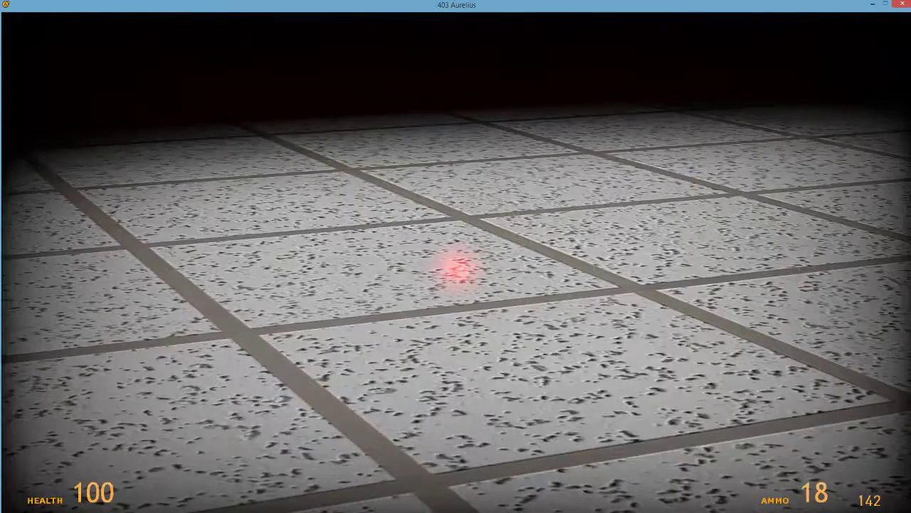
pyautogui.press('f')
pyautogui.press('f')
pyautogui.press('f')
pyautogui.press('f')
pyautogui.press('f')
pyautogui.press('f')
pyautogui.press('f')
# Fire more pistol rounds at the floor before the block, switch to the submachine gun, and examine the marked tiles magnified
pyautogui.press('2')
pyautogui.click(456, 269)
pyautogui.click(456, 269)
pyautogui.click(456, 269)
pyautogui.click(456, 269)
pyautogui.click(456, 269)
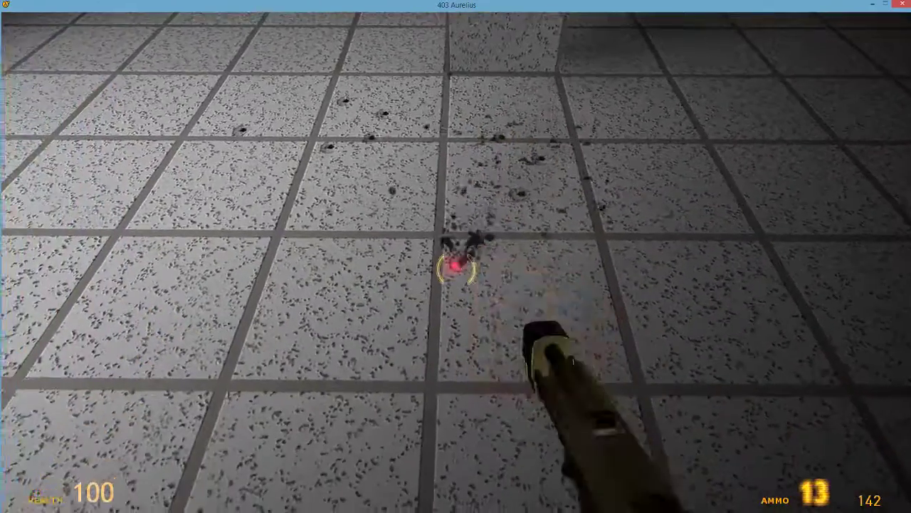
pyautogui.click(456, 269)
pyautogui.click(456, 269)
pyautogui.click(455, 269)
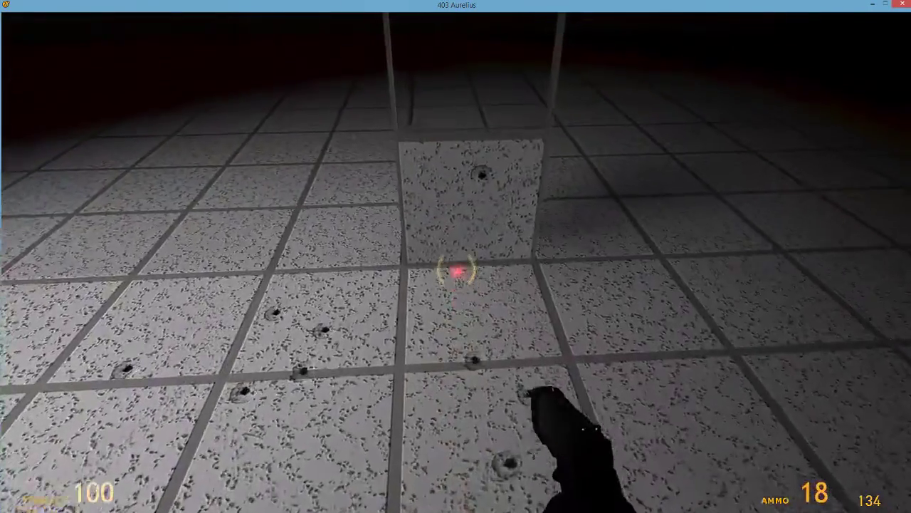
pyautogui.press('3')
pyautogui.click(456, 269)
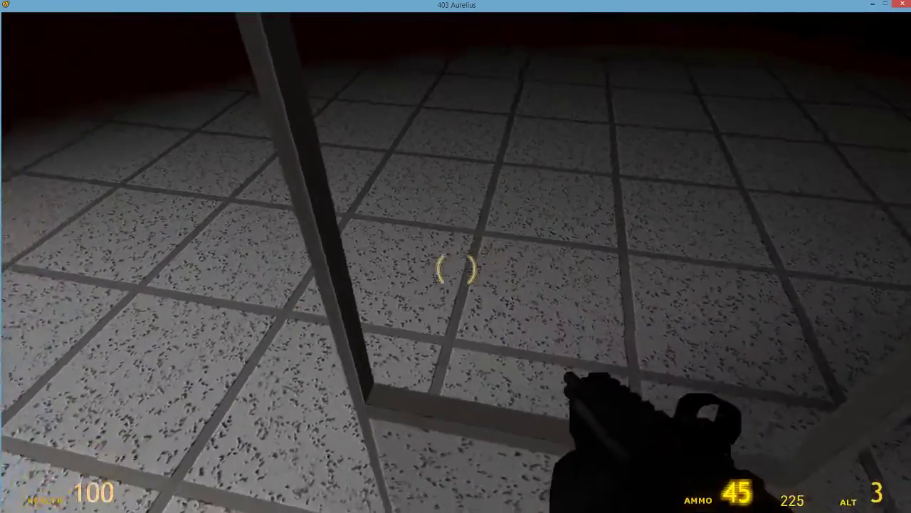
pyautogui.press('z')
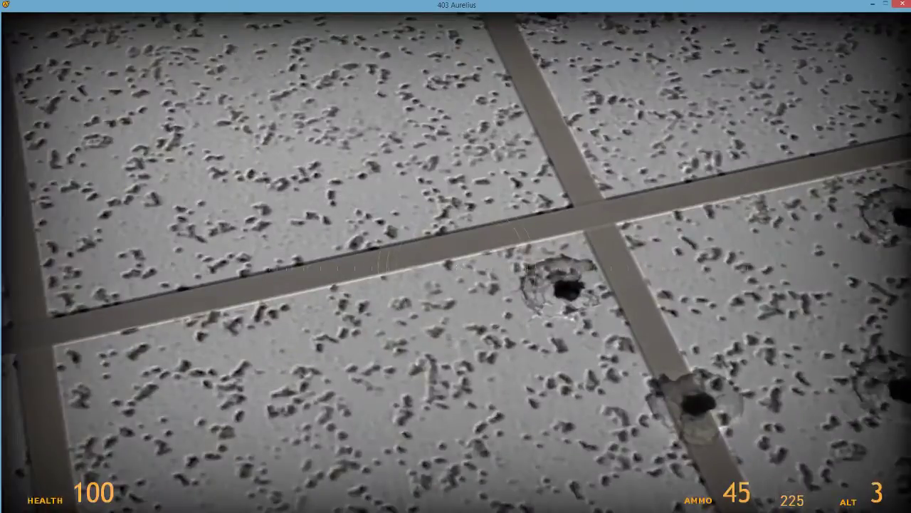
# Leave the game for Hammer and close the Compile Process Window
pyautogui.press('`')
pyautogui.write('bu')
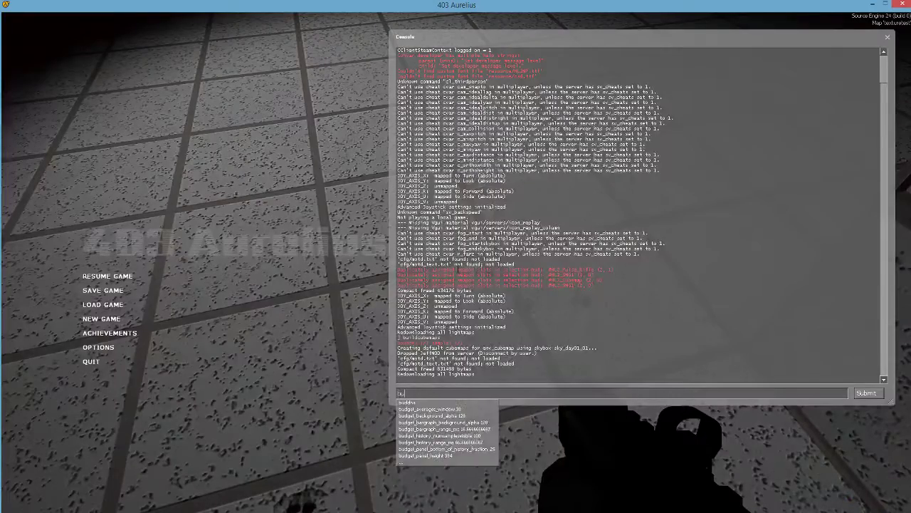
pyautogui.press('BackSpace')
pyautogui.press('BackSpace')
pyautogui.press('Return')
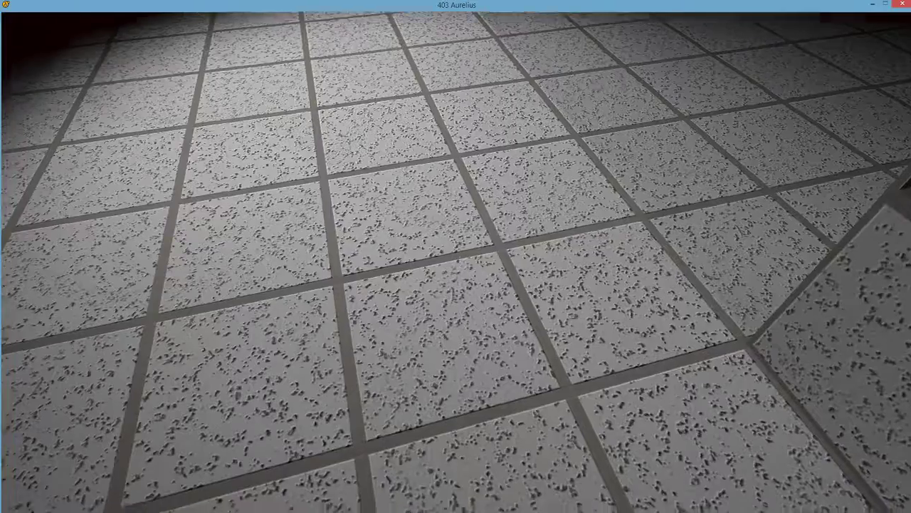
pyautogui.press('Return')
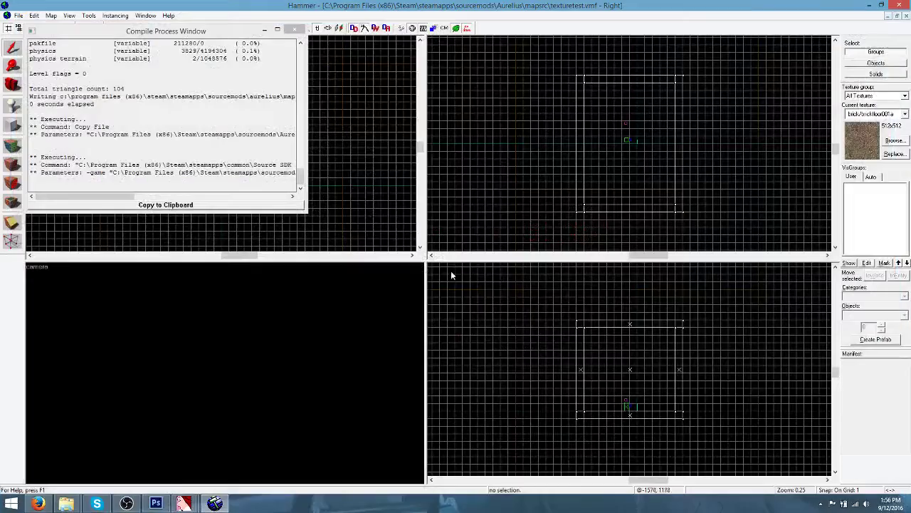
pyautogui.click(297, 30)
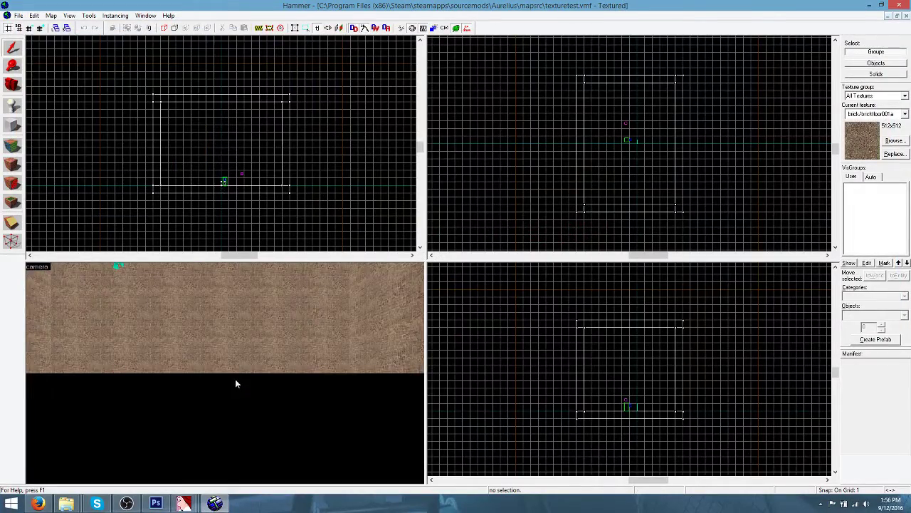
# Fly Hammer's 3D camera over the tiled floor to examine the block and the env_cubemap entity
pyautogui.press('z')
pyautogui.press('w')
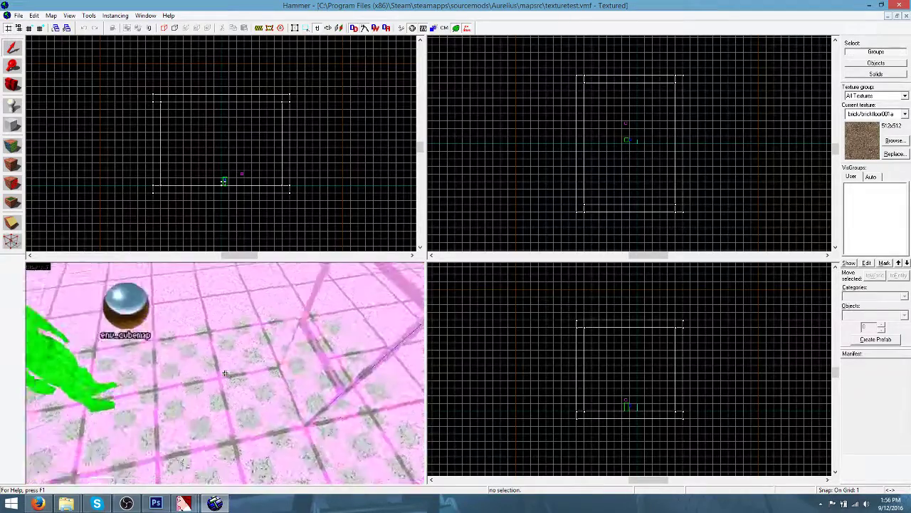
pyautogui.press('w')
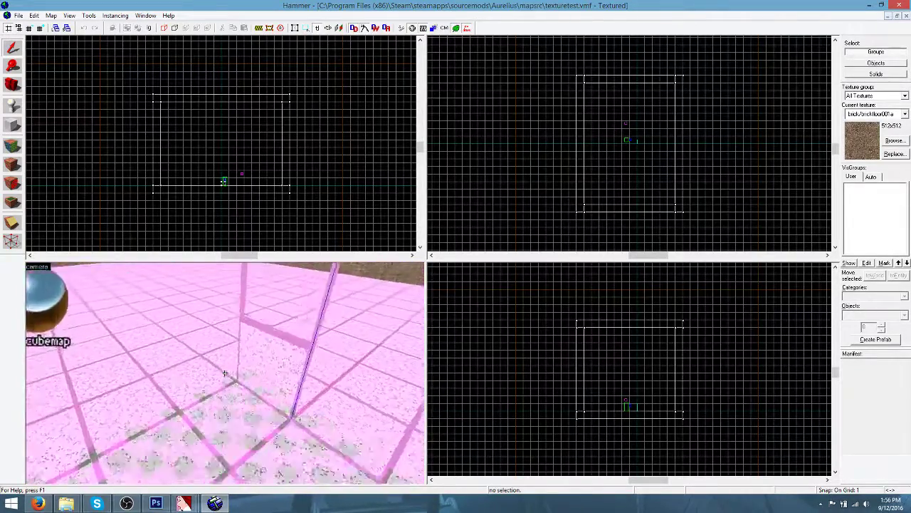
pyautogui.press('z')
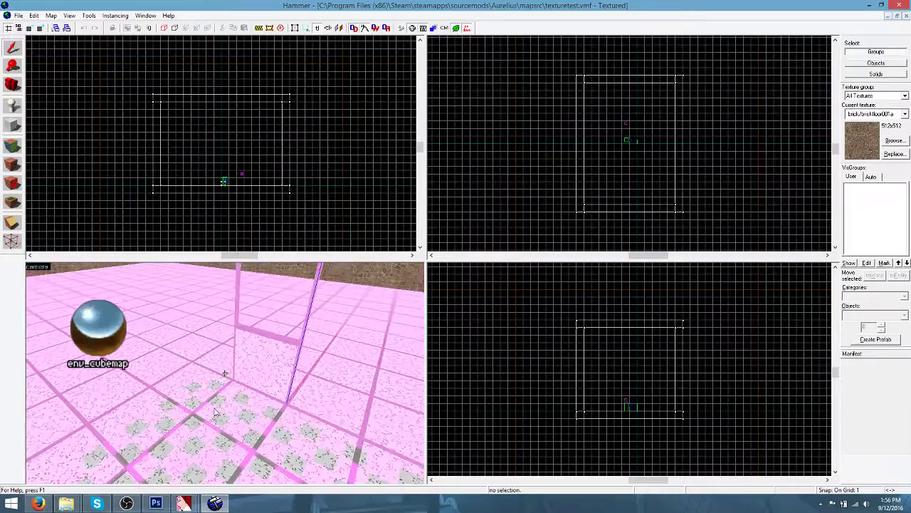
# Switch to Photoshop and hide the VerticalNoise copy 3 and Normal Map layers of ceilingtile_grid.psd
pyautogui.click(156, 503)
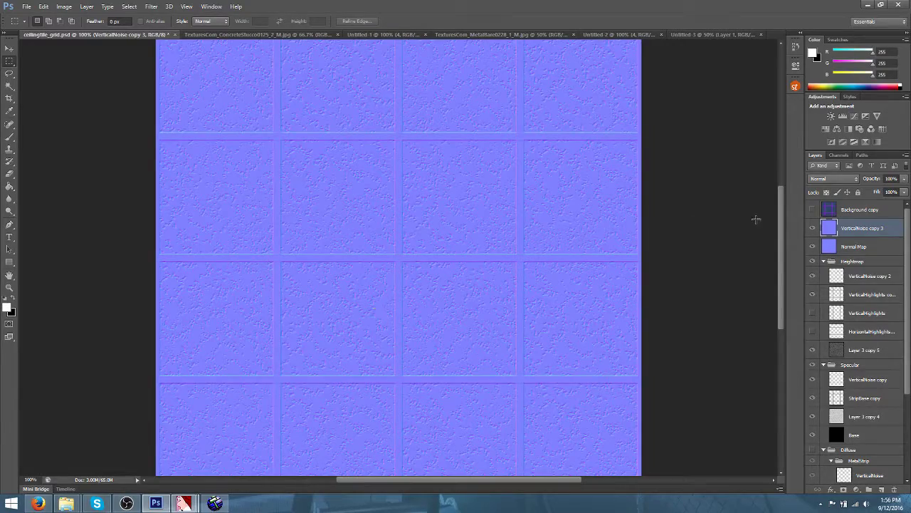
pyautogui.click(811, 228)
pyautogui.click(812, 247)
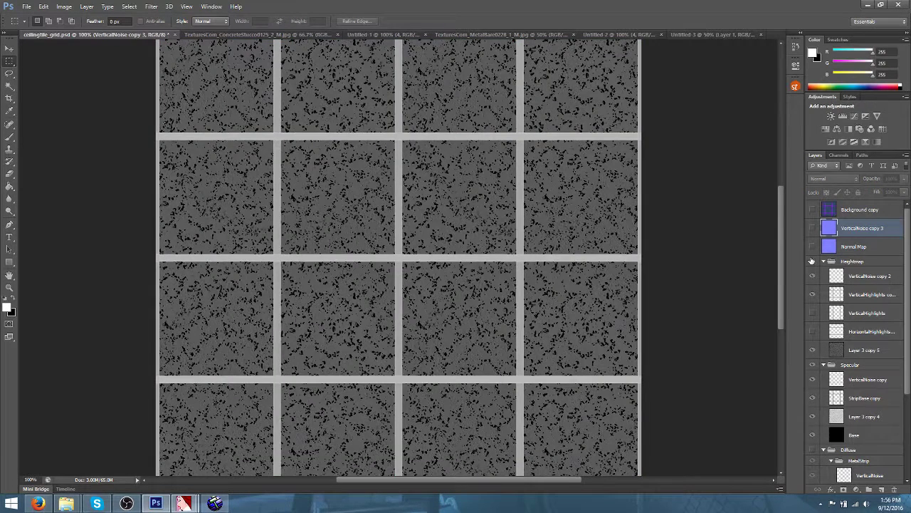
# Hide the Heightmap group and lighten the Specular group's StripBase copy layer using Levels with the output black level at 102
pyautogui.click(811, 261)
pyautogui.click(862, 415)
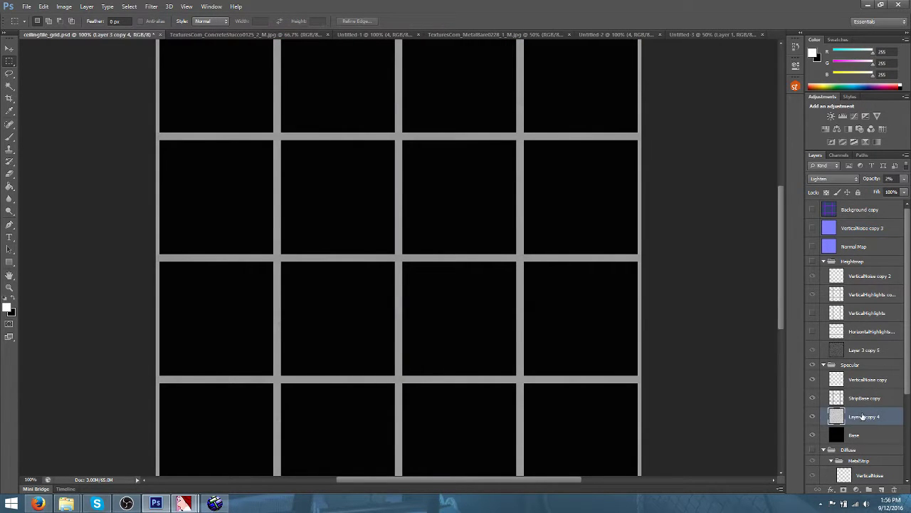
pyautogui.click(857, 402)
pyautogui.click(64, 7)
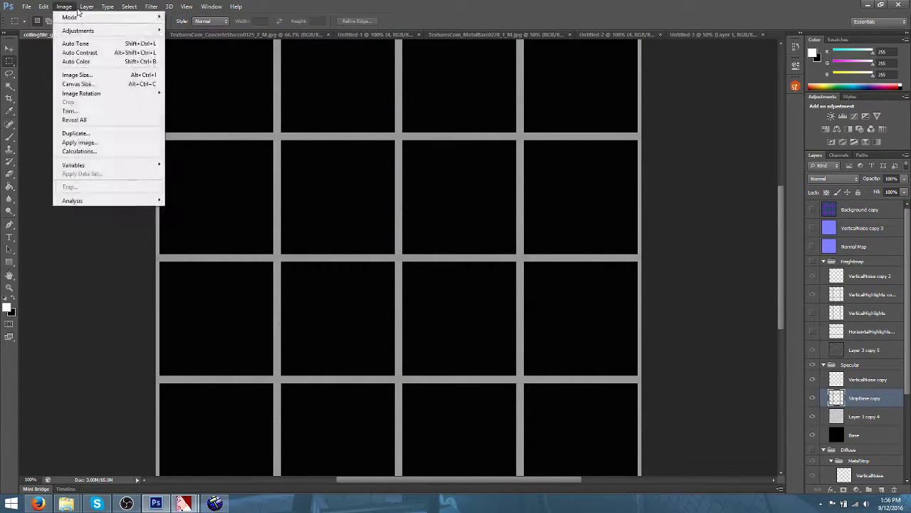
pyautogui.moveTo(87, 34)
pyautogui.click(185, 40)
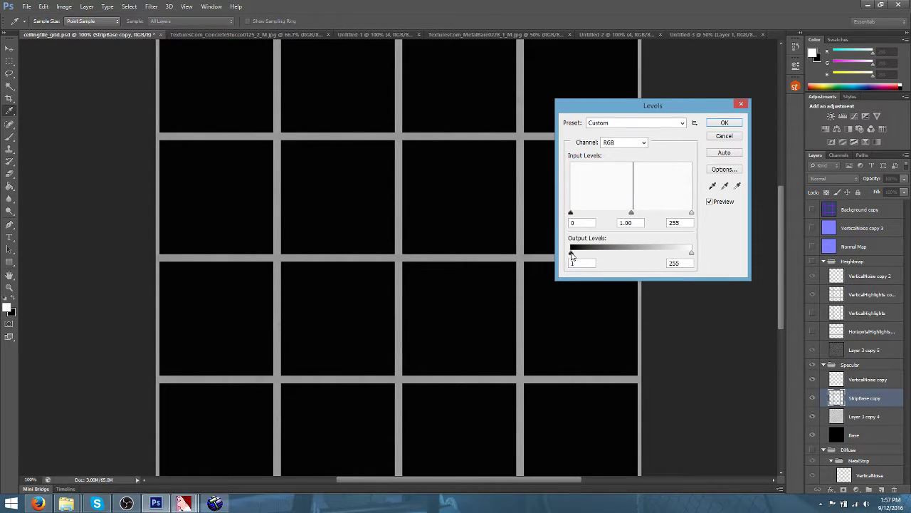
pyautogui.moveTo(571, 254); pyautogui.dragTo(620, 260)
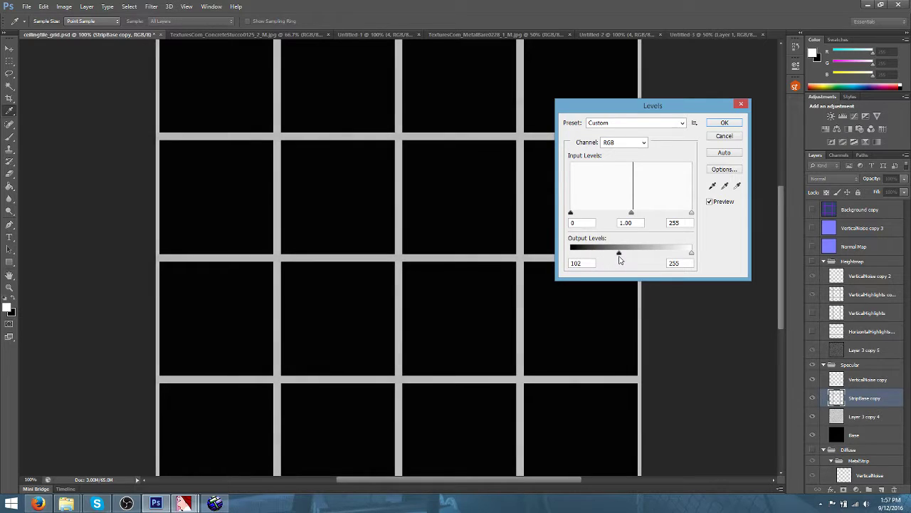
pyautogui.click(723, 126)
# Save the specular map as a PNG copy over ceilingtile_s.png in the TextureSample folder, with Smallest / Slow compression and no interlacing
pyautogui.press('m')
pyautogui.hotkey('ctrl', '=')
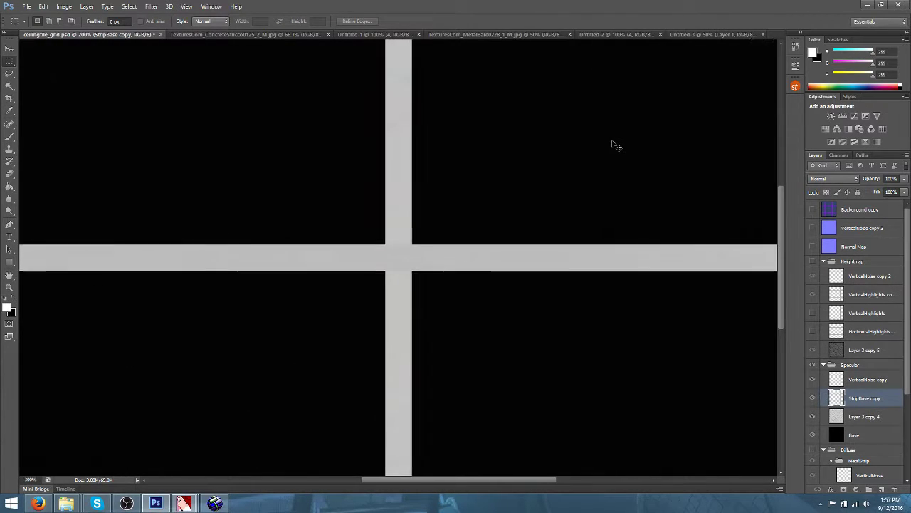
pyautogui.hotkey('ctrl', '-')
pyautogui.hotkey('ctrl', '-')
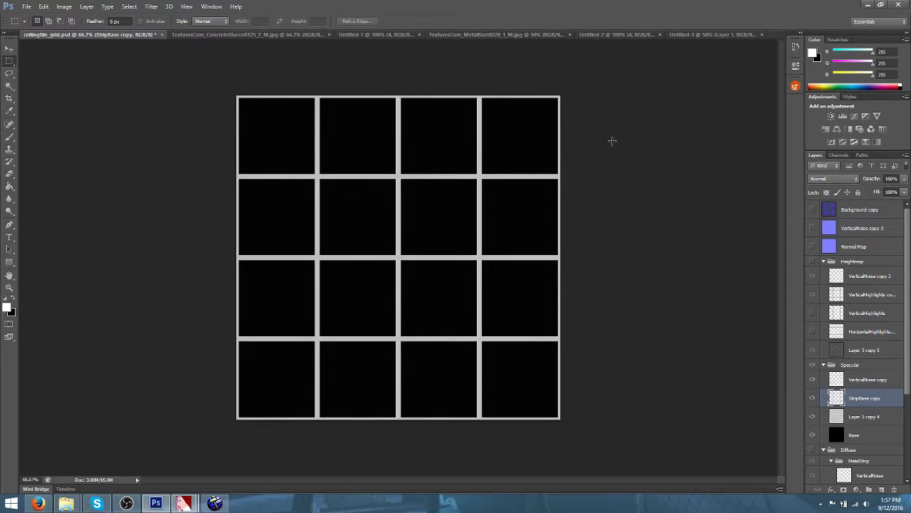
pyautogui.click(25, 6)
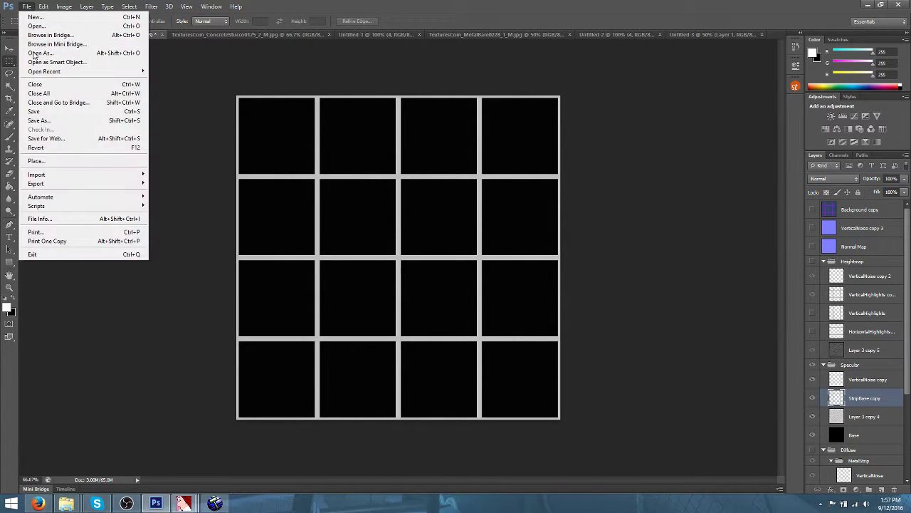
pyautogui.click(46, 120)
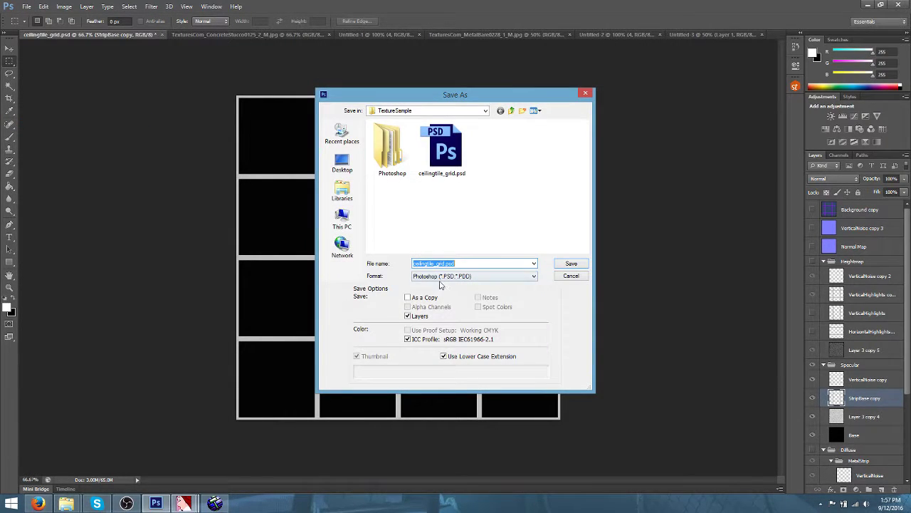
pyautogui.click(441, 277)
pyautogui.click(447, 403)
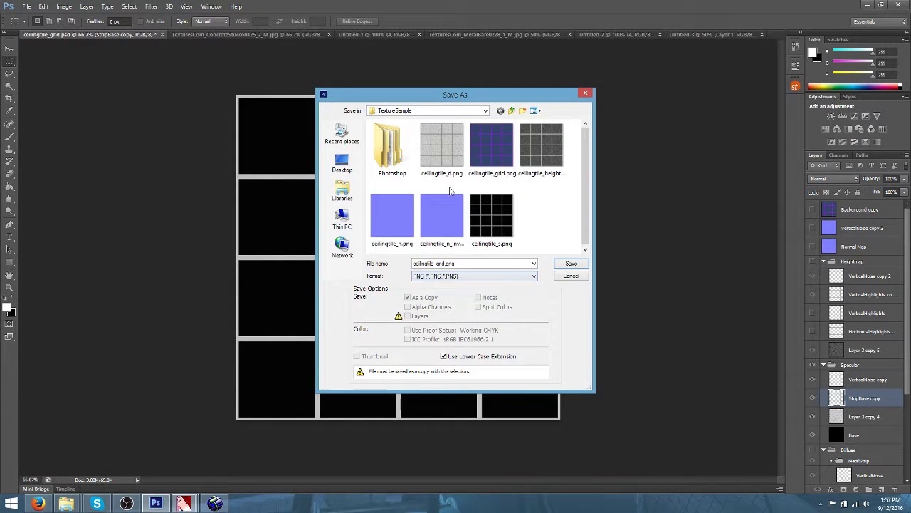
pyautogui.doubleClick(497, 215)
pyautogui.click(444, 192)
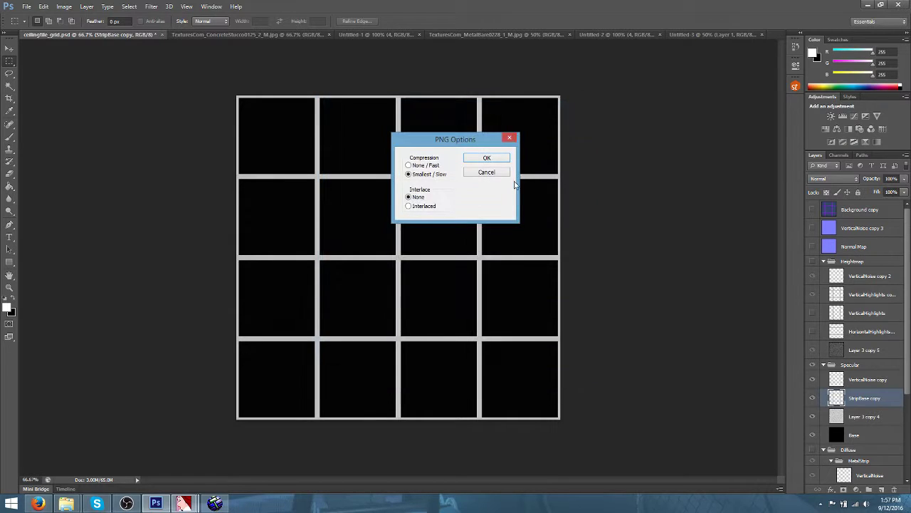
pyautogui.click(489, 159)
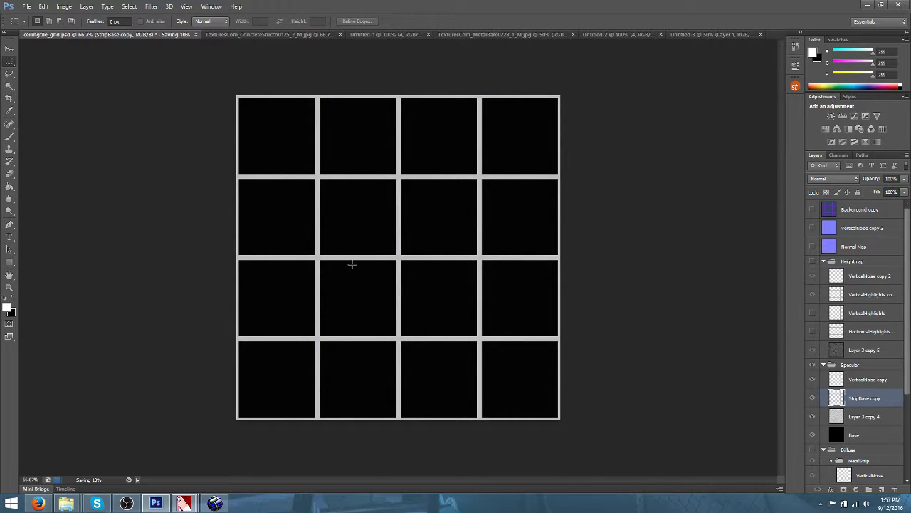
# Switch to VTFEdit's ceil_stucco_01_specular.vtf window and import ceilingtile_s.png from TextureSample with the DXT1 format and generated mipmaps
pyautogui.moveTo(185, 495)
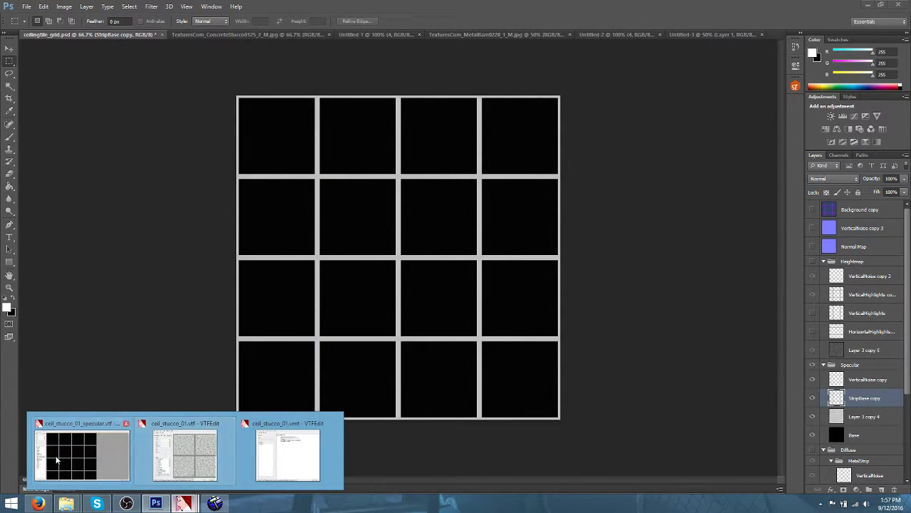
pyautogui.click(82, 456)
pyautogui.click(7, 15)
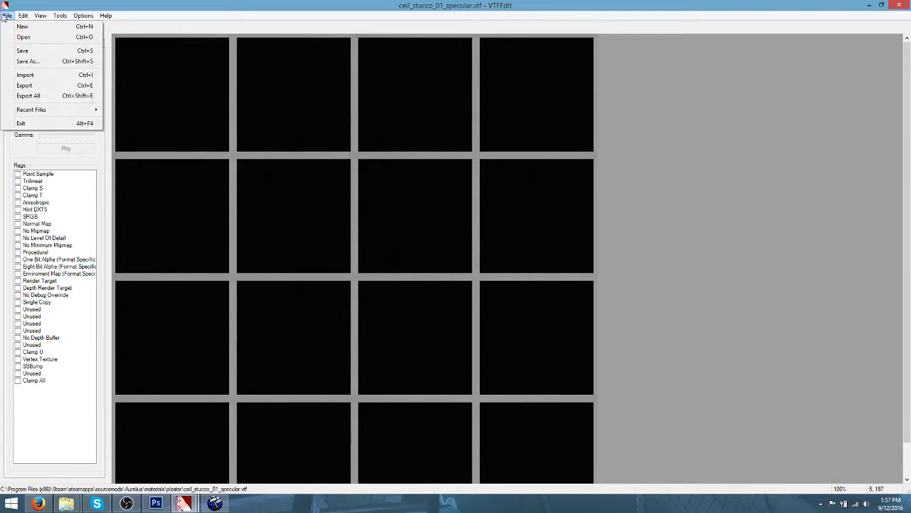
pyautogui.click(27, 76)
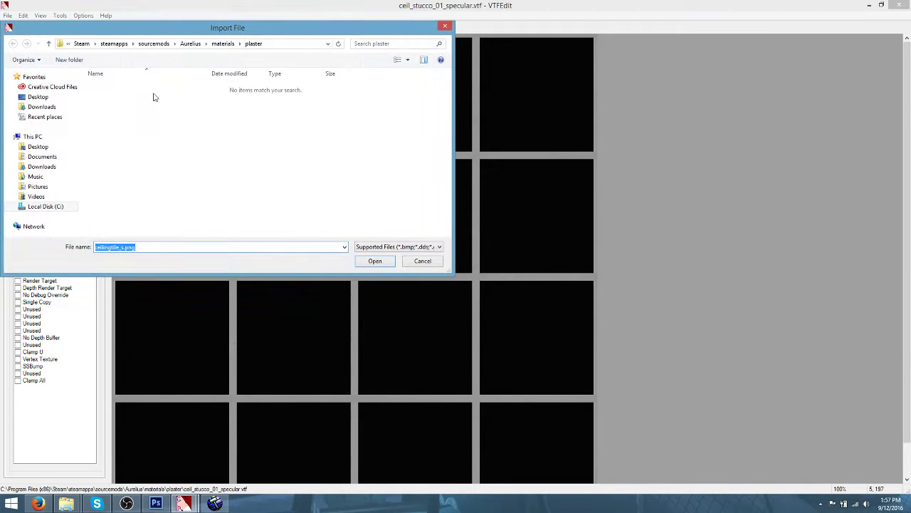
pyautogui.click(44, 117)
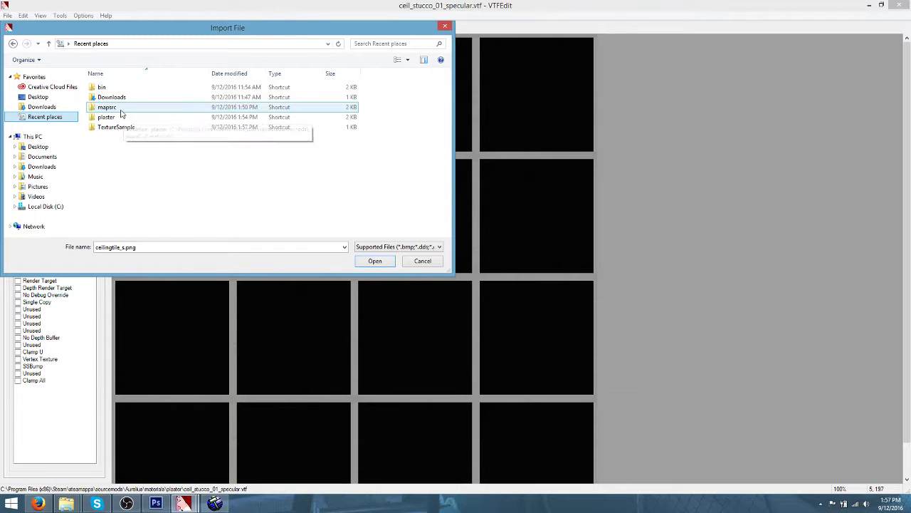
pyautogui.doubleClick(110, 126)
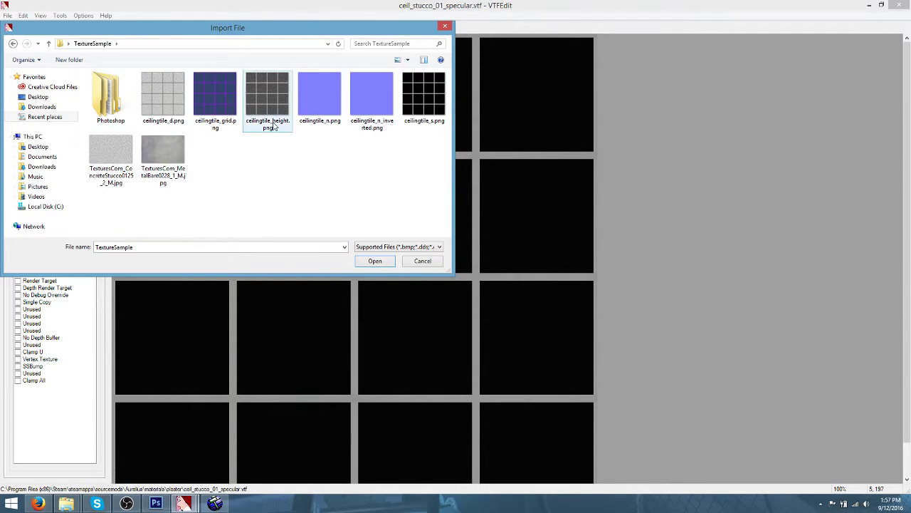
pyautogui.doubleClick(437, 104)
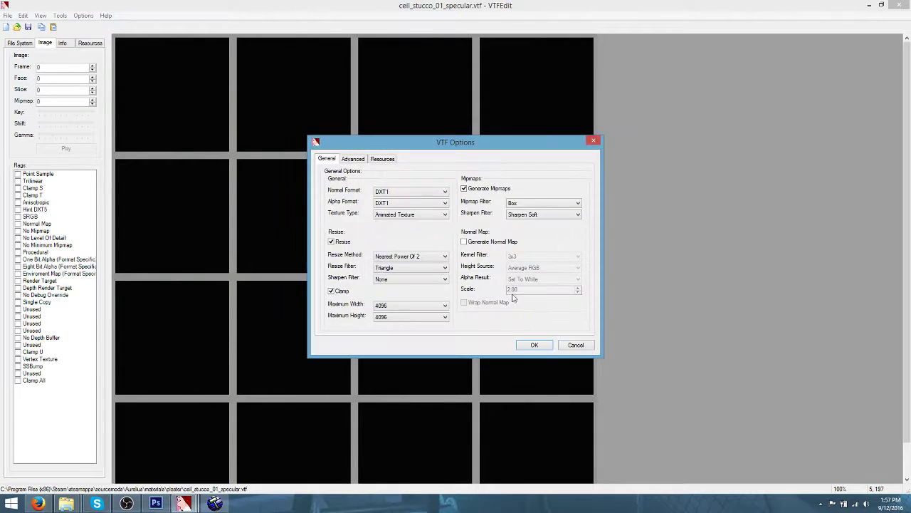
pyautogui.click(539, 345)
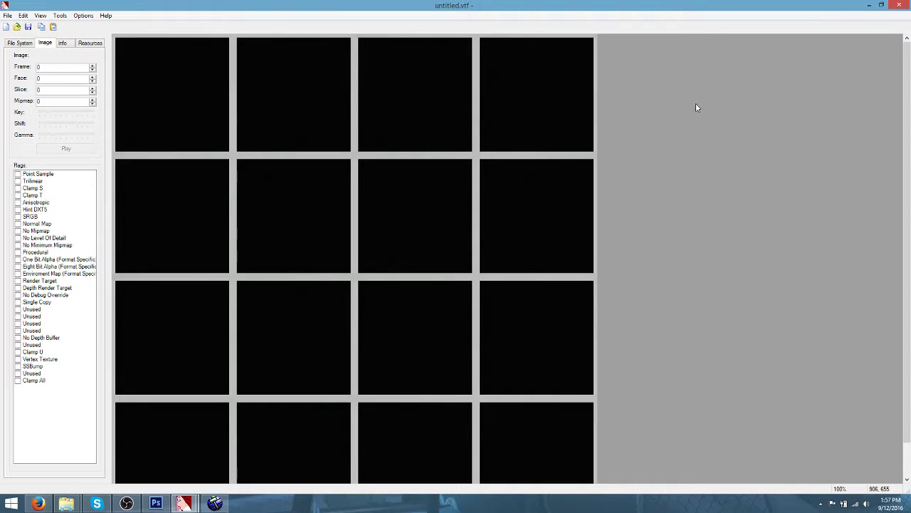
# Save the imported texture over ceil_stucco_01_specular.vtf in the Aurelius materials plaster folder
pyautogui.click(7, 16)
pyautogui.click(25, 58)
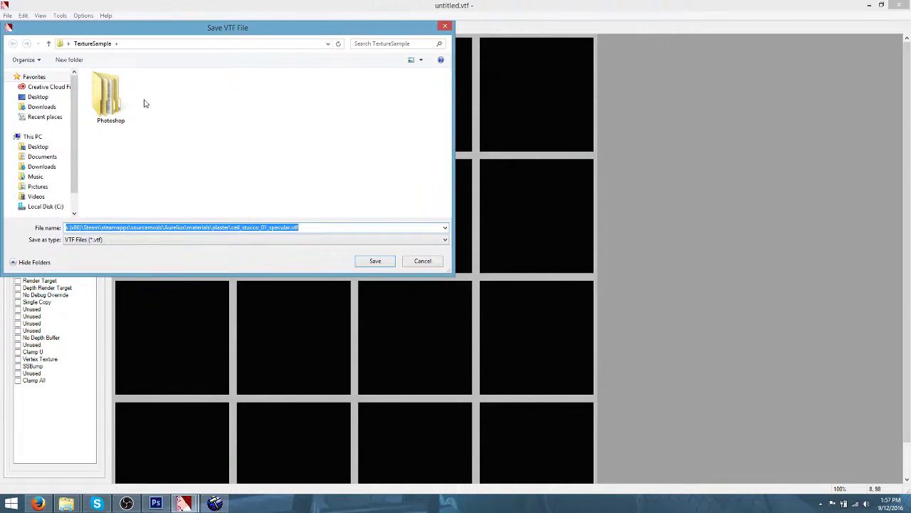
pyautogui.click(43, 118)
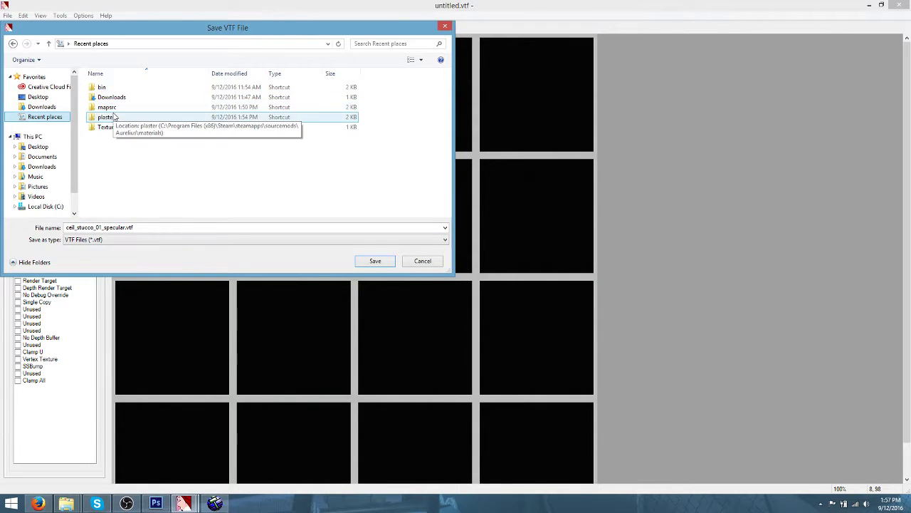
pyautogui.doubleClick(106, 116)
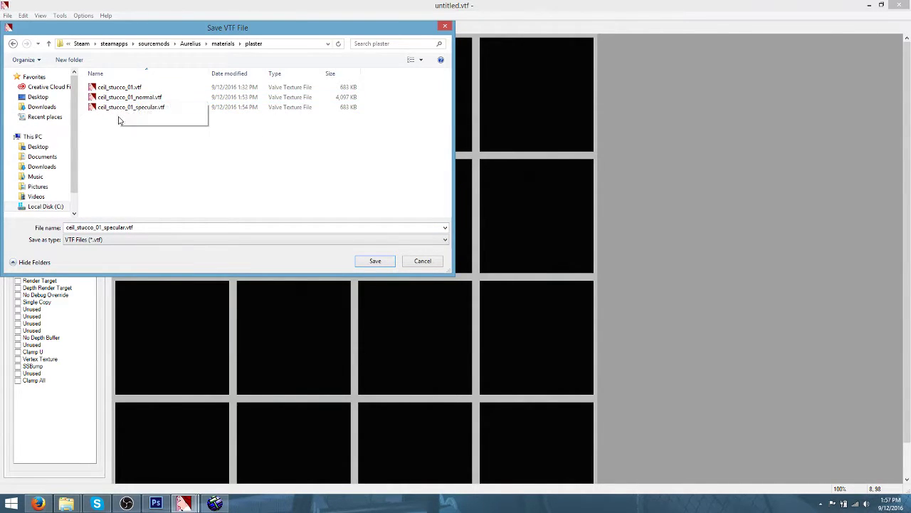
pyautogui.doubleClick(132, 109)
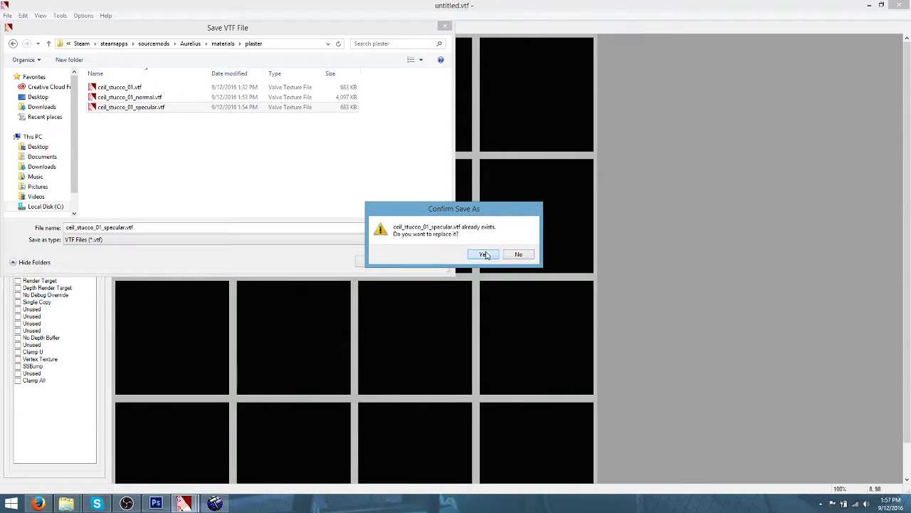
pyautogui.click(484, 253)
# Bring up the ceil_stucco_01.vmt window in VTFEdit to review the material's parameters
pyautogui.hotkey('alt', 'Tab')
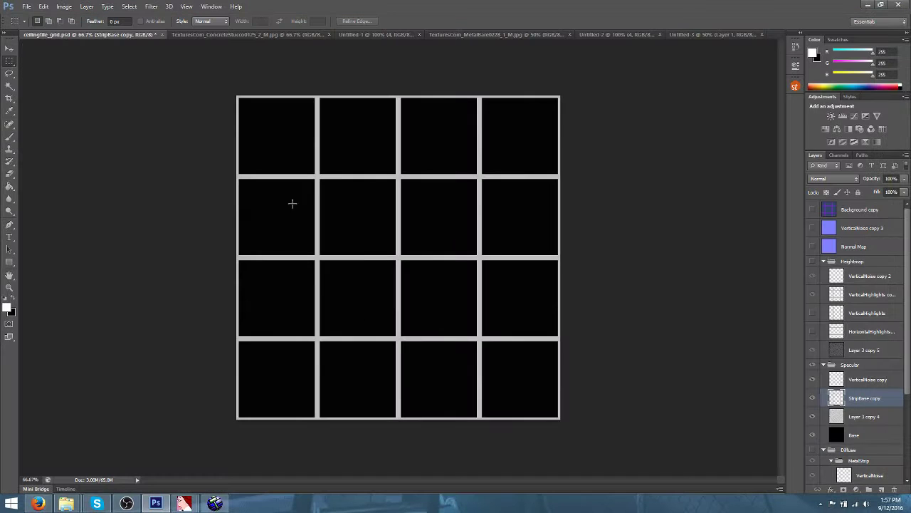
pyautogui.moveTo(184, 503)
pyautogui.click(237, 447)
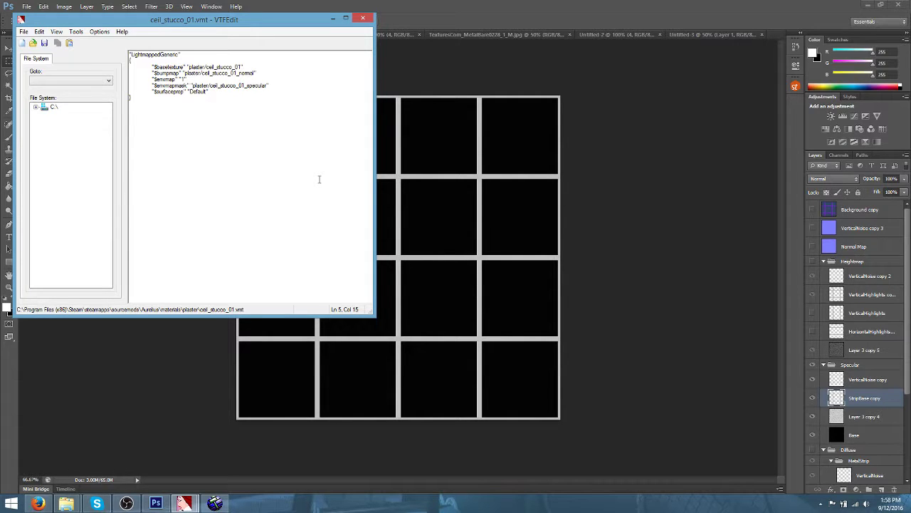
# Switch to Firefox and look up $surfaceprop on the Valve Developer Community wiki
pyautogui.click(41, 503)
pyautogui.click(351, 45)
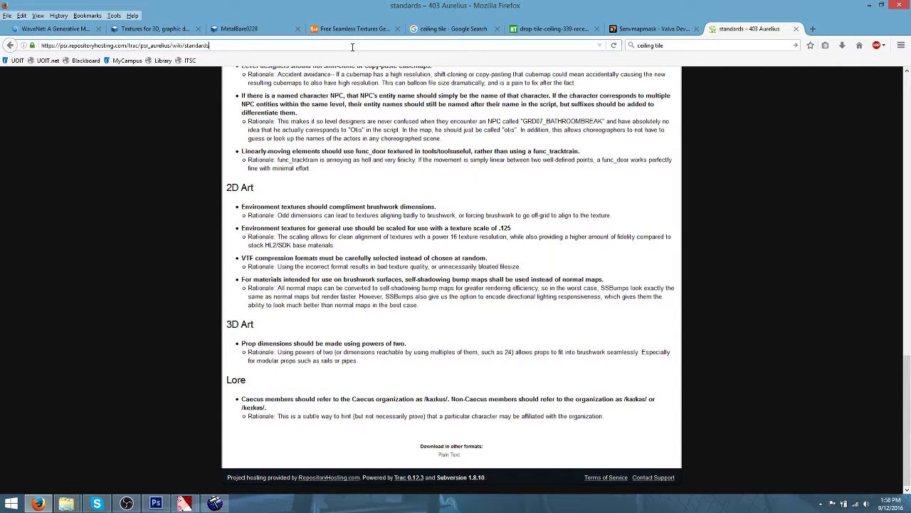
pyautogui.click(651, 29)
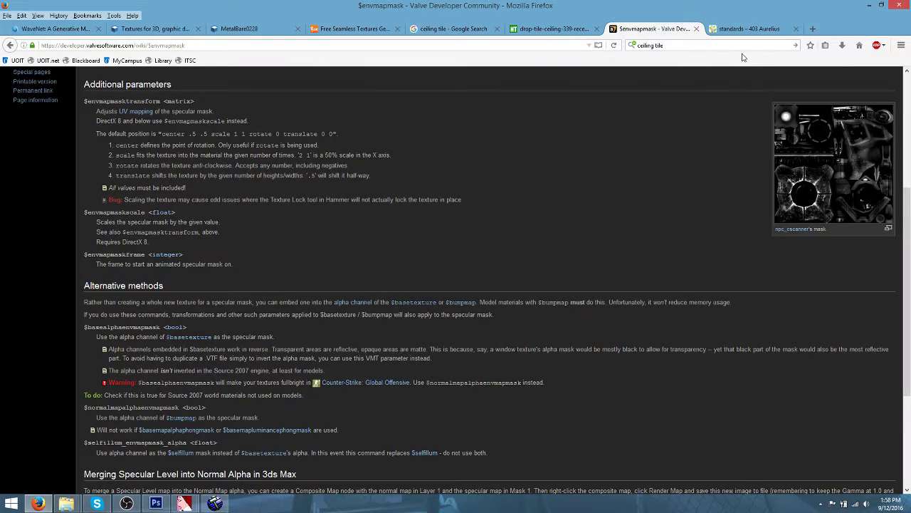
pyautogui.scroll(5, 690, 126)
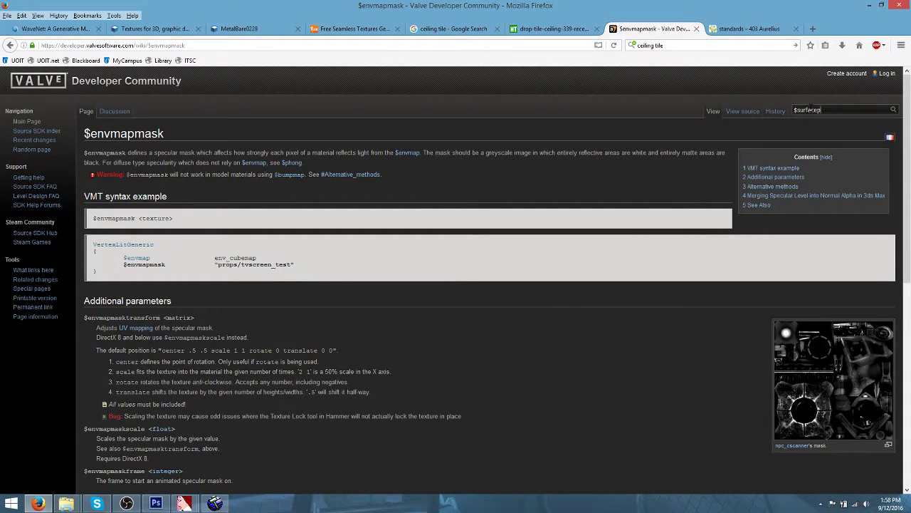
pyautogui.write('rop')
pyautogui.press('Return')
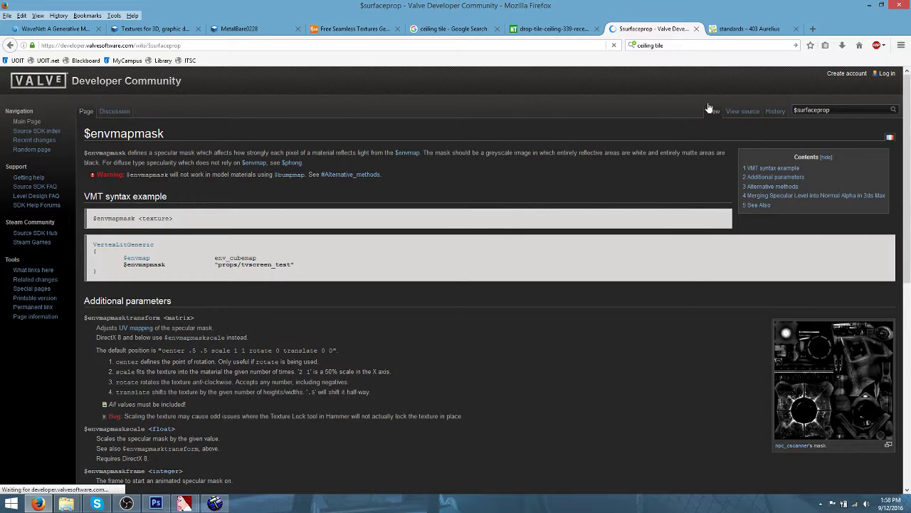
# Open the linked Material surface properties page and look through its type lists for one suiting the ceiling tile
pyautogui.scroll(-2, 336, 154)
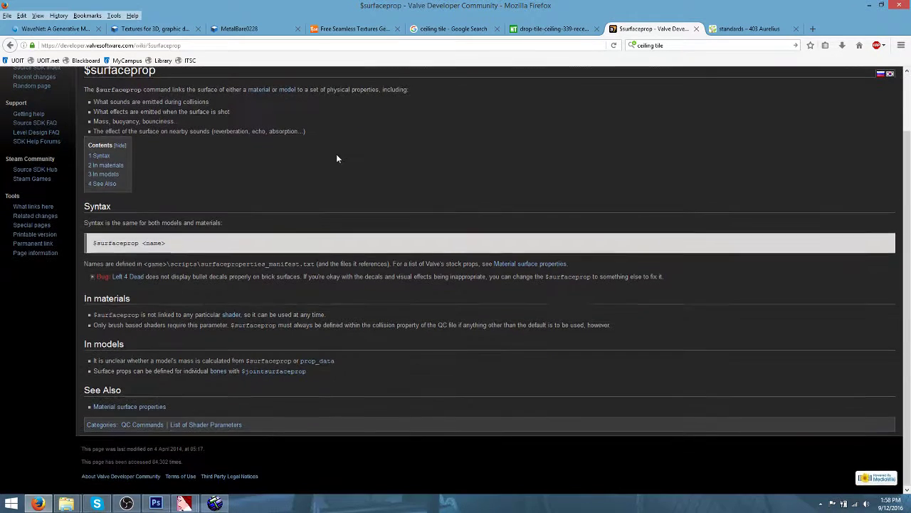
pyautogui.click(151, 406)
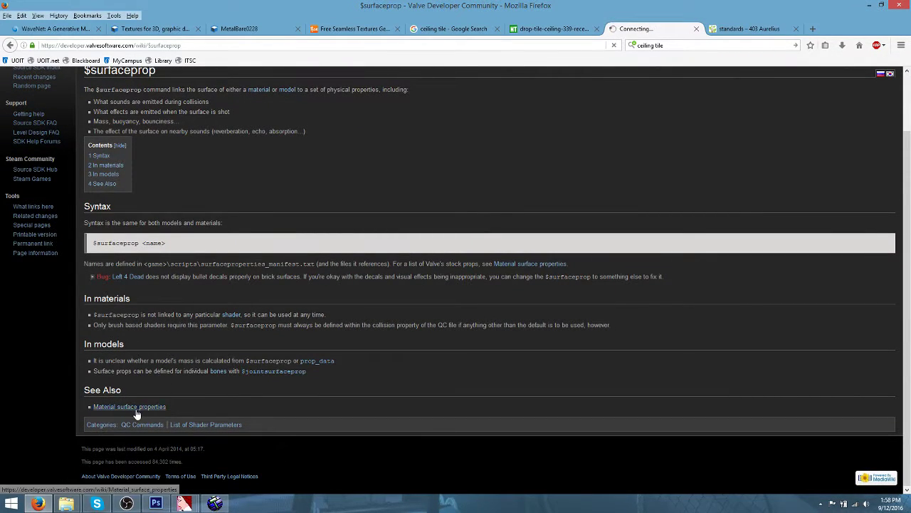
pyautogui.scroll(-3, 251, 249)
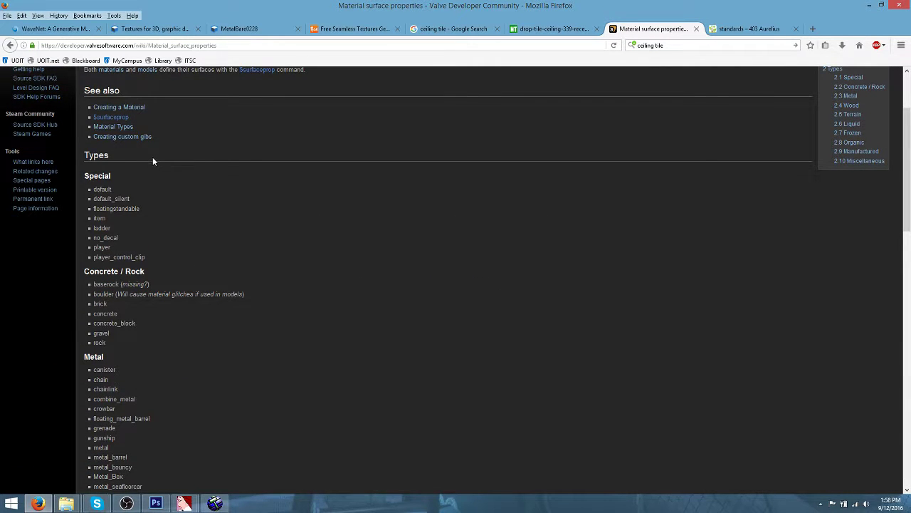
pyautogui.scroll(-3, 111, 269)
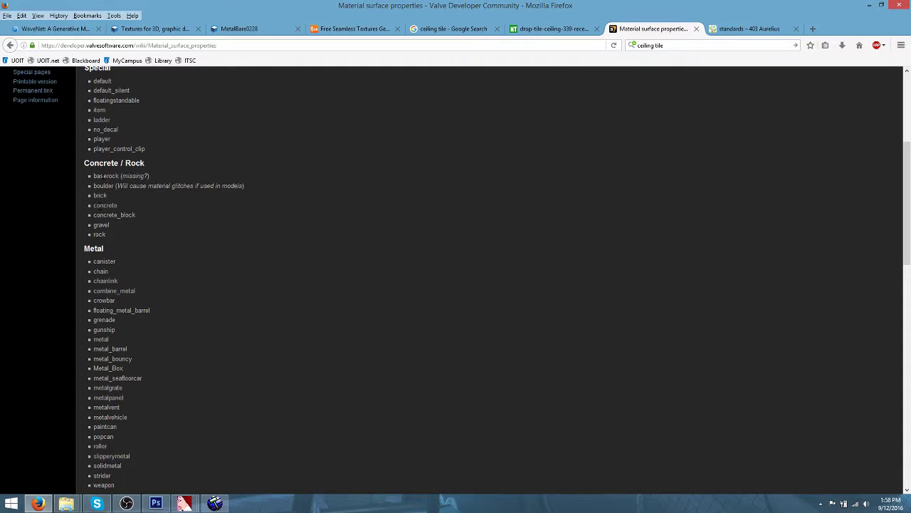
pyautogui.scroll(-9, 127, 241)
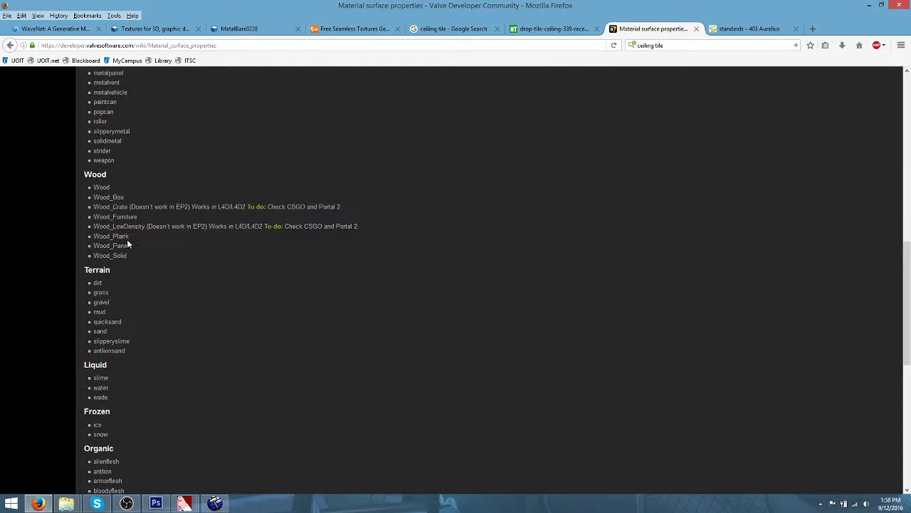
pyautogui.scroll(-5, 127, 243)
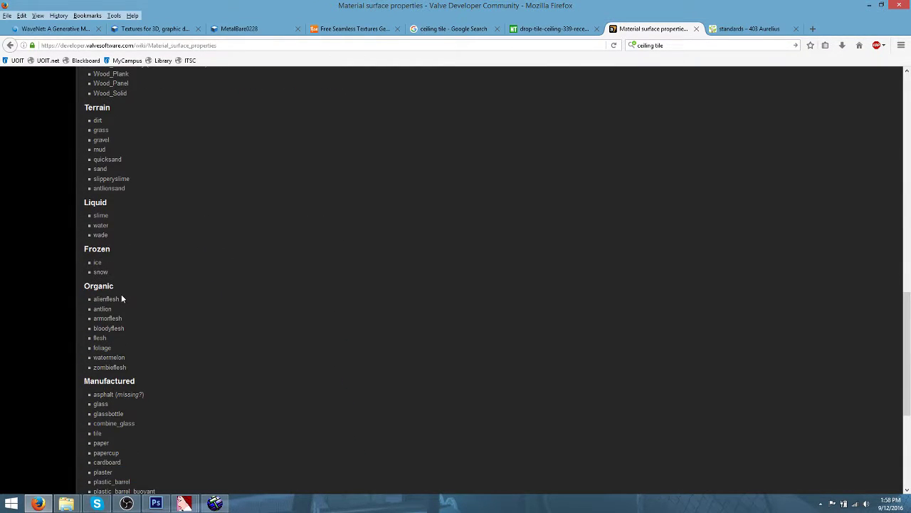
pyautogui.scroll(-6, 121, 298)
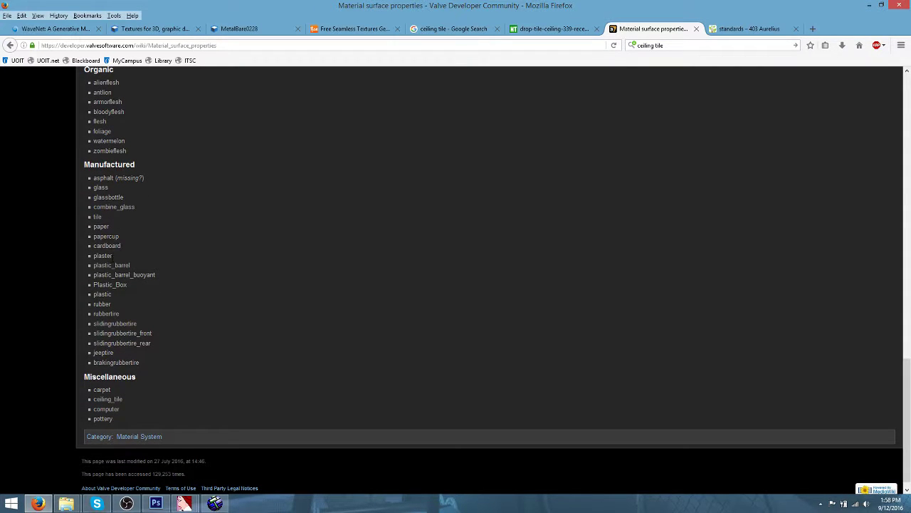
# Set the $surfaceprop value in ceil_stucco_01.vmt to plaster, using the manufactured type listed on the wiki page
pyautogui.moveTo(113, 254); pyautogui.dragTo(93, 261)
pyautogui.moveTo(184, 503)
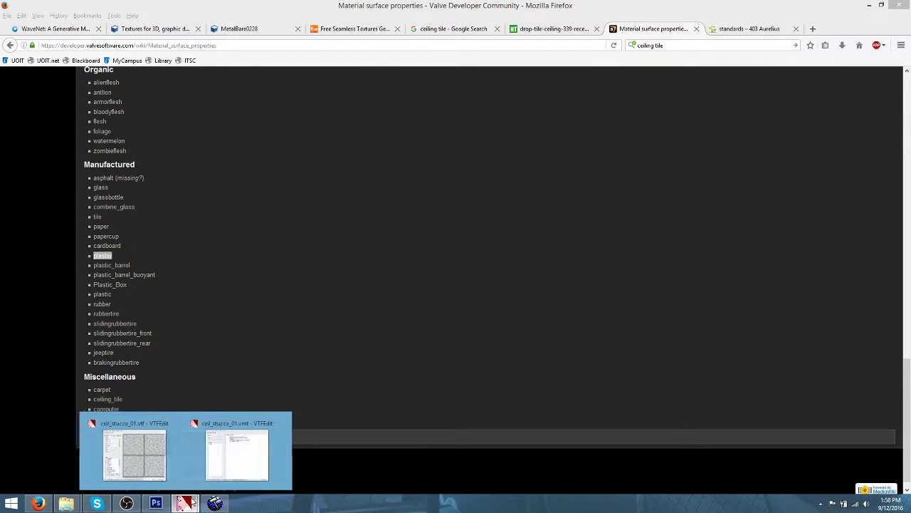
pyautogui.click(206, 482)
pyautogui.click(200, 100)
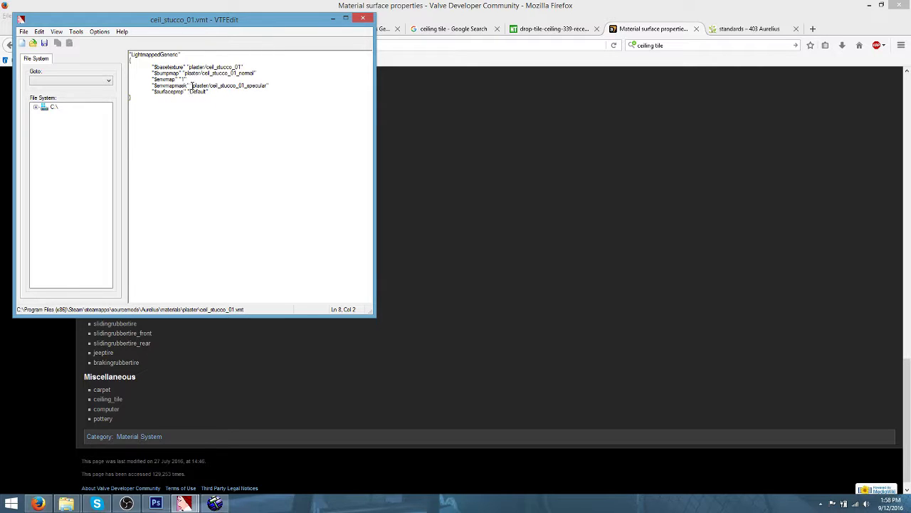
pyautogui.click(191, 86)
pyautogui.hotkey('shift', 'Right')
pyautogui.hotkey('shift', 'Right')
pyautogui.hotkey('shift', 'Right')
pyautogui.hotkey('shift', 'Right')
pyautogui.write('plaster')
# Switch to Hammer, then compile the texturetest map and run it in the game
pyautogui.click(215, 503)
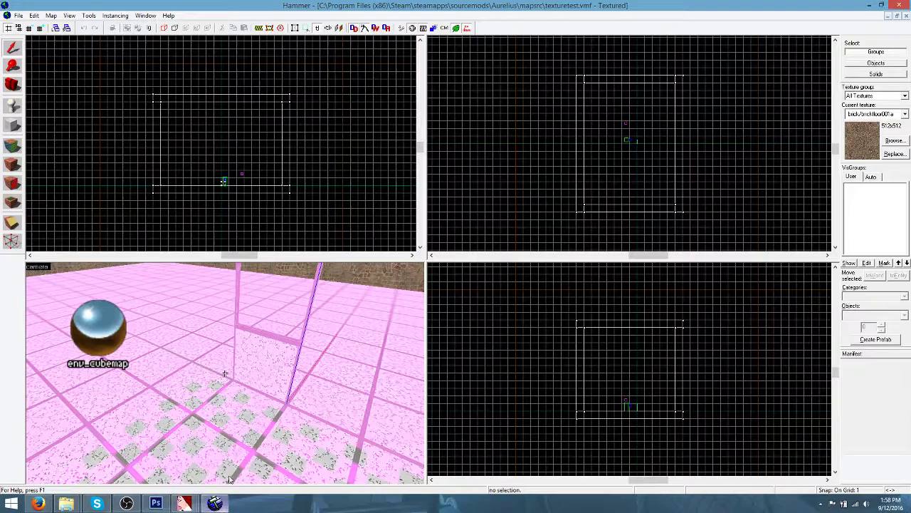
pyautogui.click(401, 29)
pyautogui.click(461, 332)
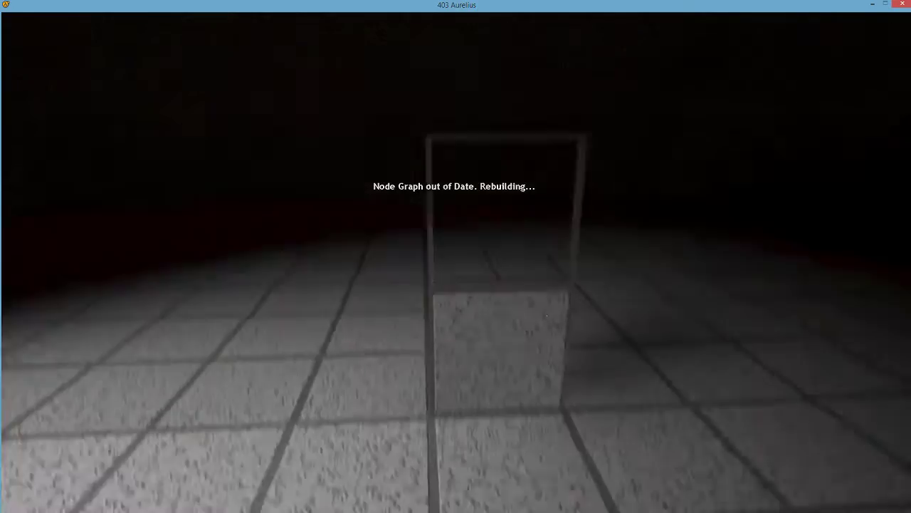
# Run the buildcubemaps command in the game's developer console
pyautogui.press('Escape')
pyautogui.write('bu')
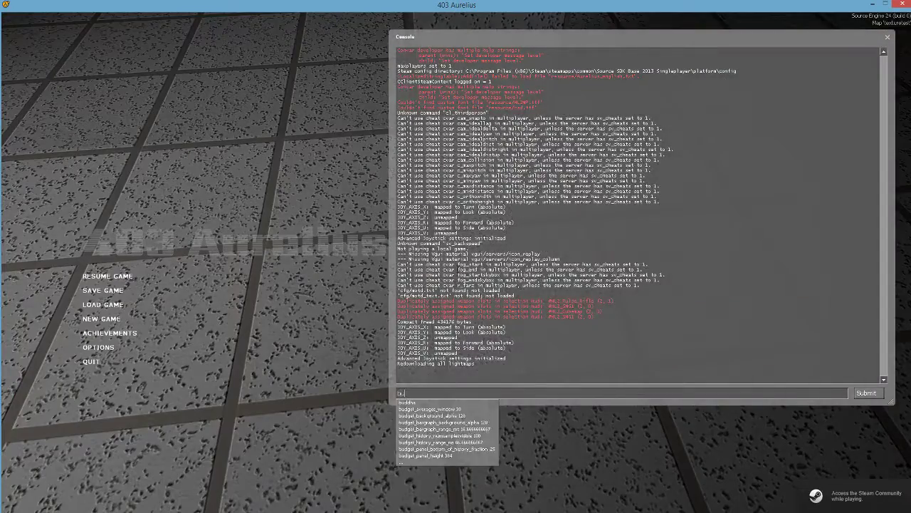
pyautogui.write('ildcubemaps')
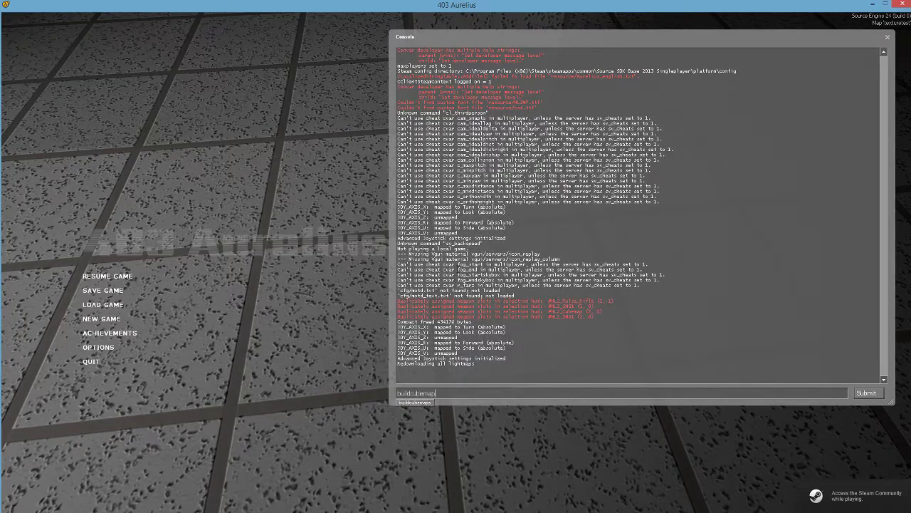
pyautogui.press('Return')
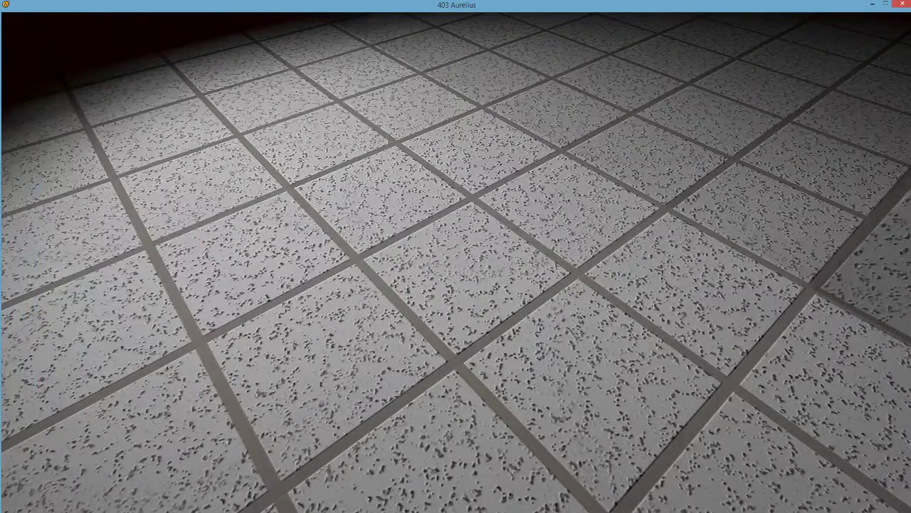
# Examine the ceiling tile's reflections on the test map floor up close, with the flashlight on and off, and leave the game
pyautogui.press('f')
pyautogui.press('z')
pyautogui.press('f')
pyautogui.press('f')
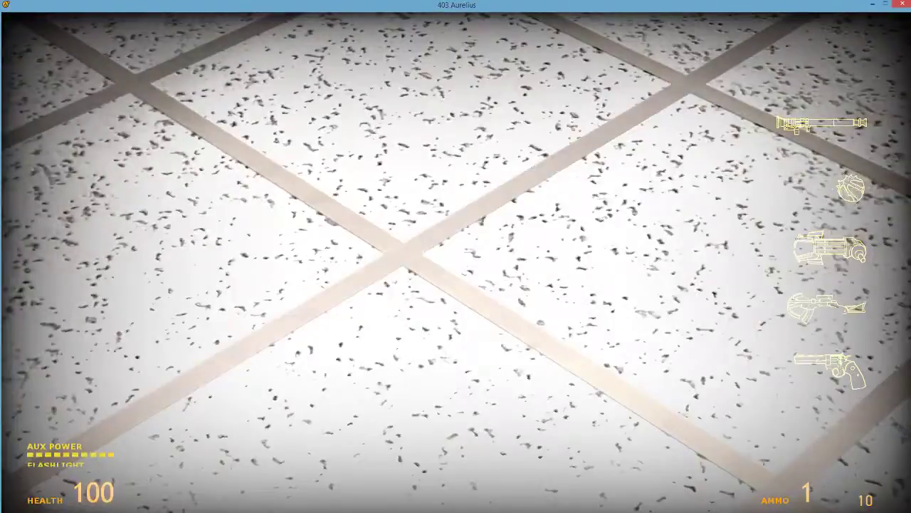
pyautogui.press('f')
pyautogui.press('2')
pyautogui.press('f')
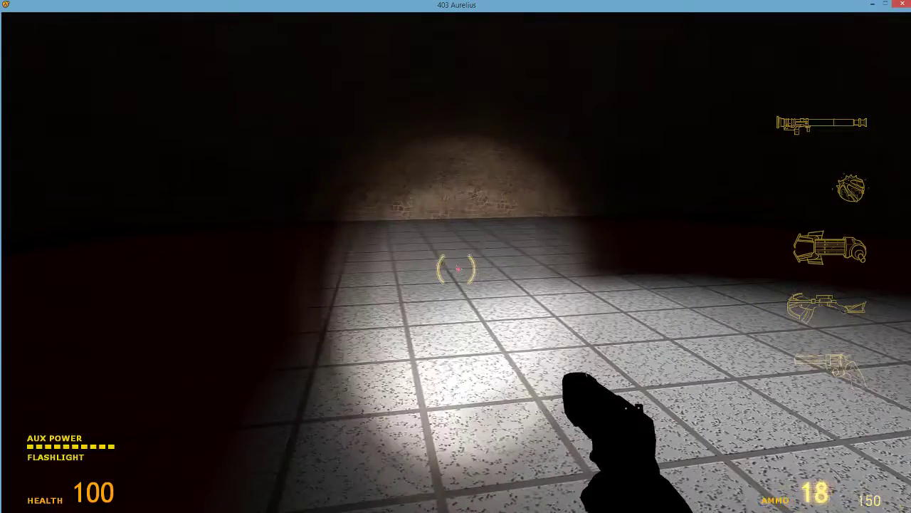
pyautogui.press('z')
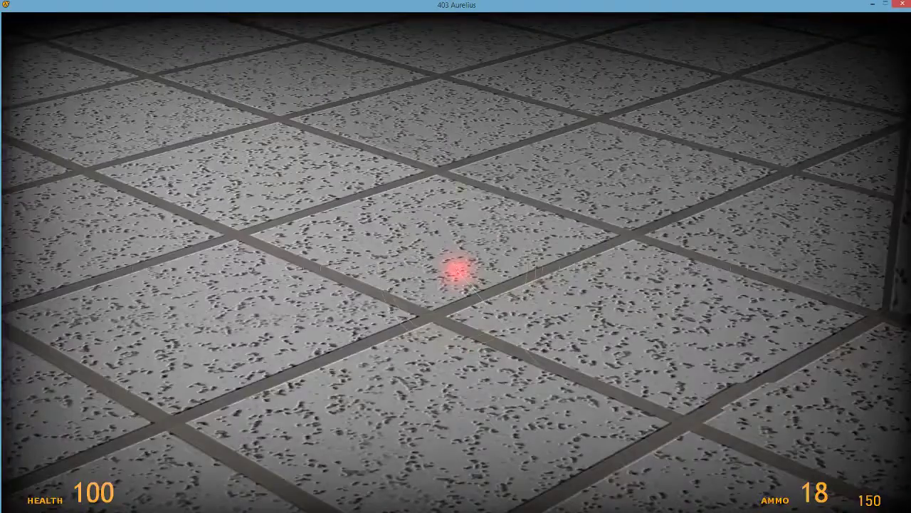
pyautogui.press('`')
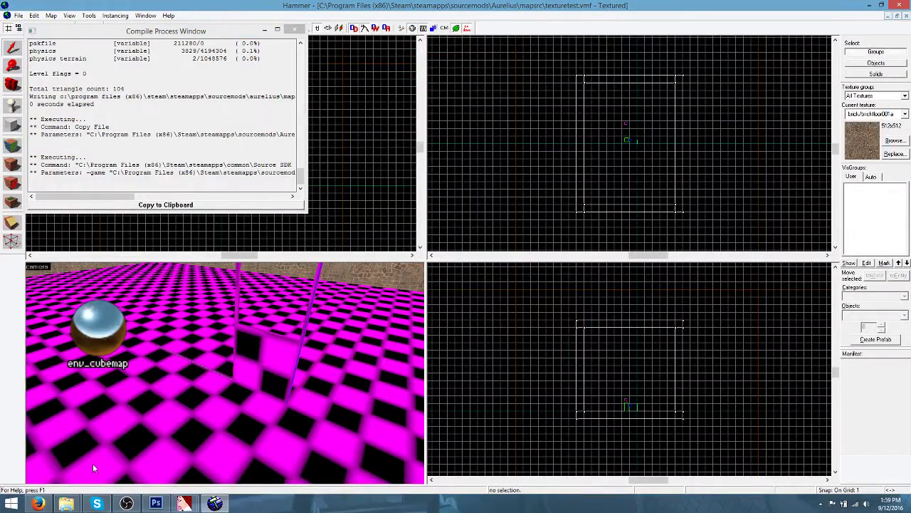
# Switch to Firefox and look up $envmap on the Valve Developer Community wiki
pyautogui.click(38, 503)
pyautogui.scroll(20, 506, 124)
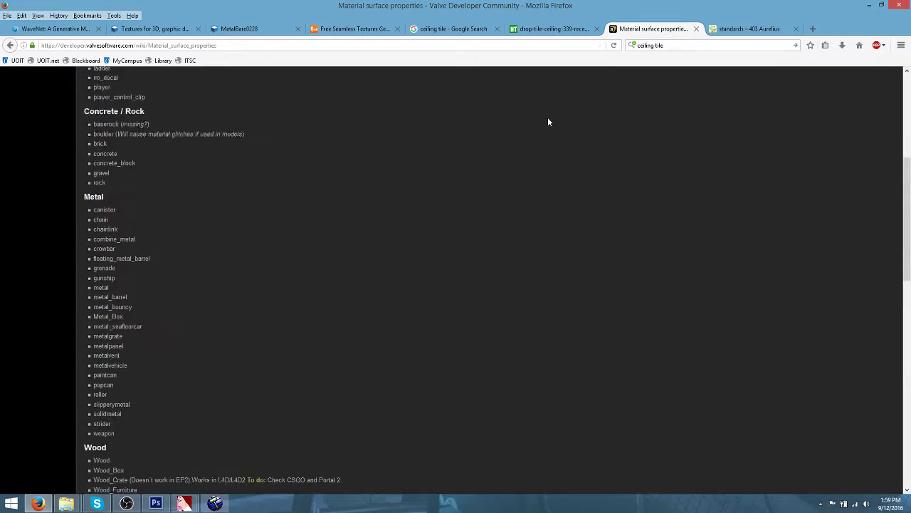
pyautogui.write('$envmap')
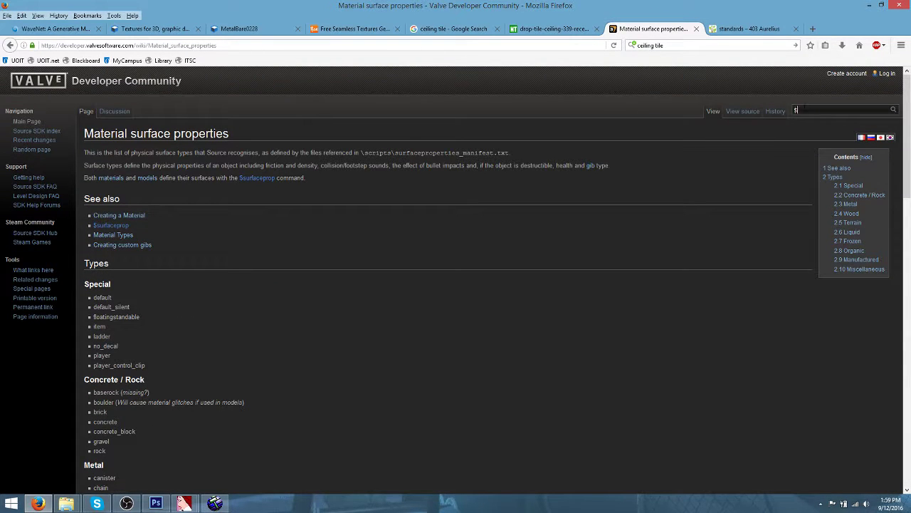
pyautogui.press('Return')
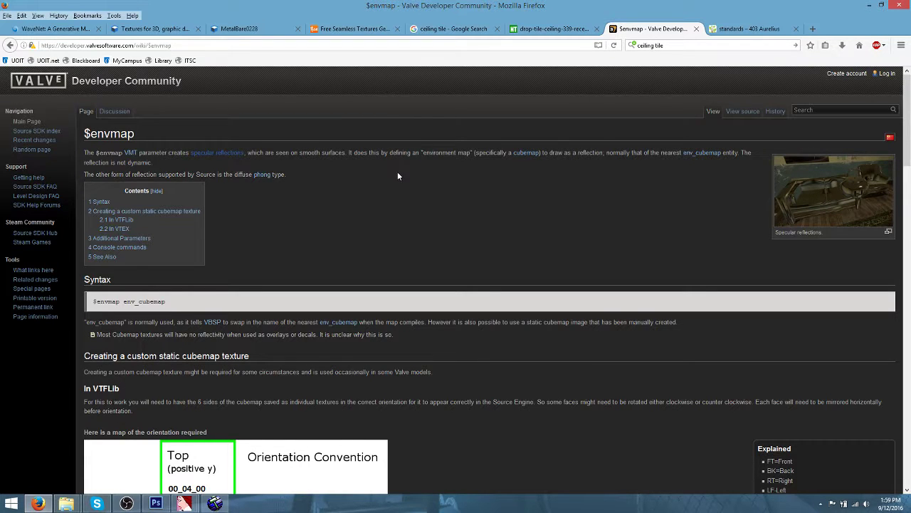
# Read through the $envmap page's additional parameters and open the linked $envmapmask page in a new tab
pyautogui.scroll(-8, 420, 196)
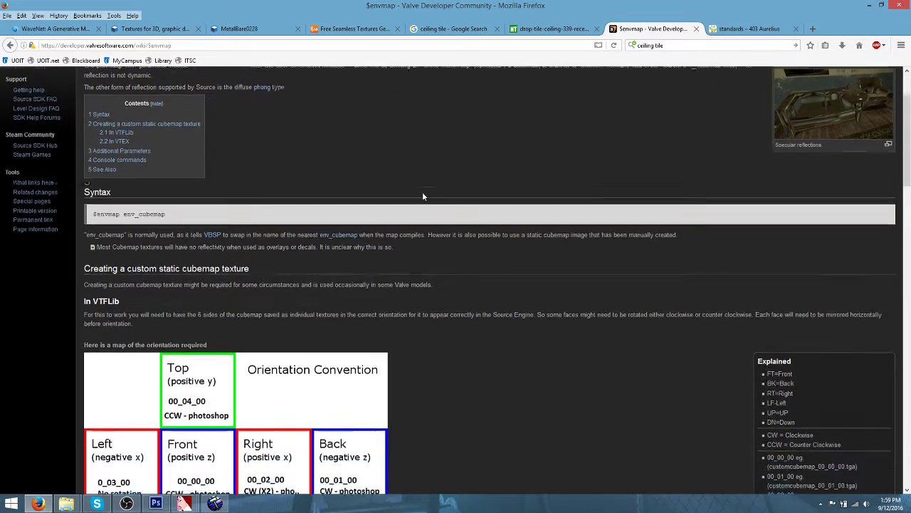
pyautogui.scroll(-3, 423, 197)
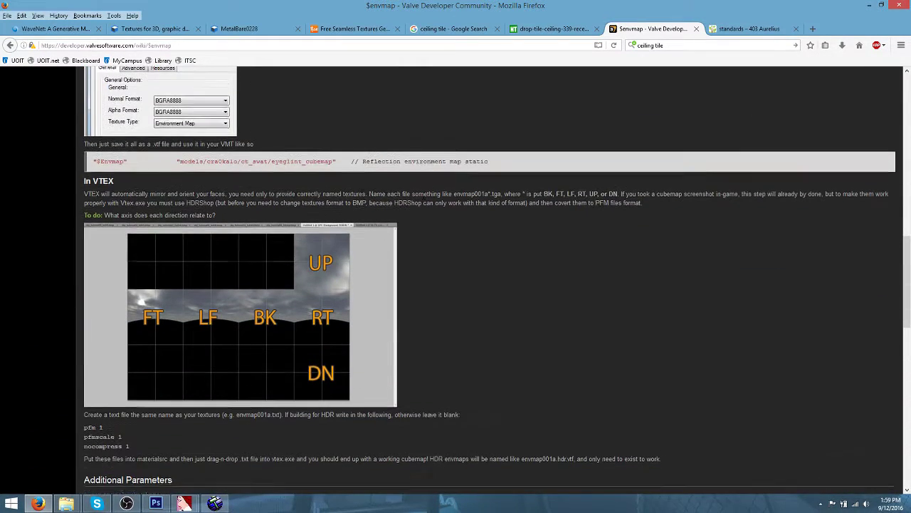
pyautogui.scroll(1, 423, 197)
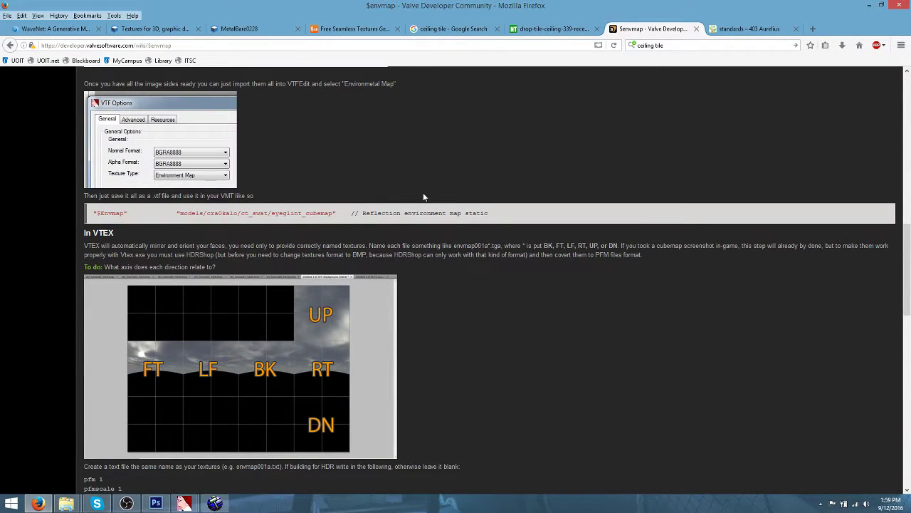
pyautogui.scroll(-5, 413, 185)
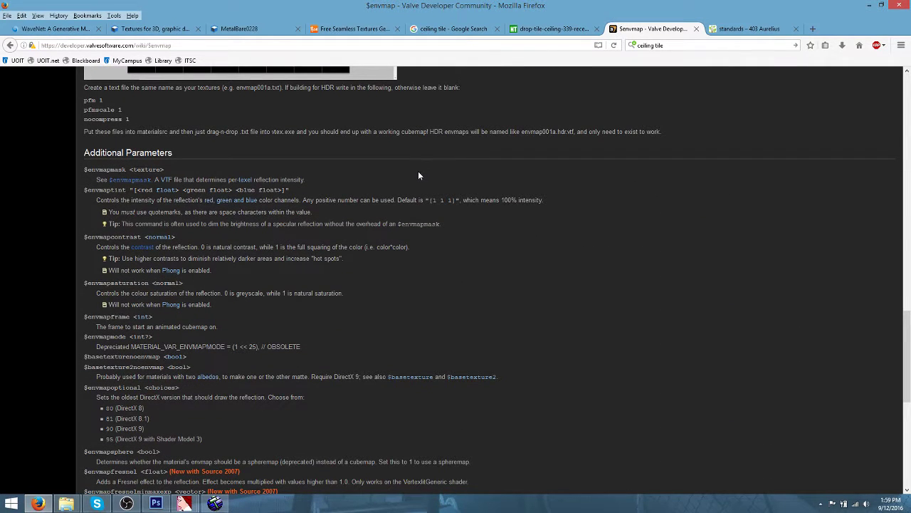
pyautogui.rightClick(137, 183)
pyautogui.click(211, 189)
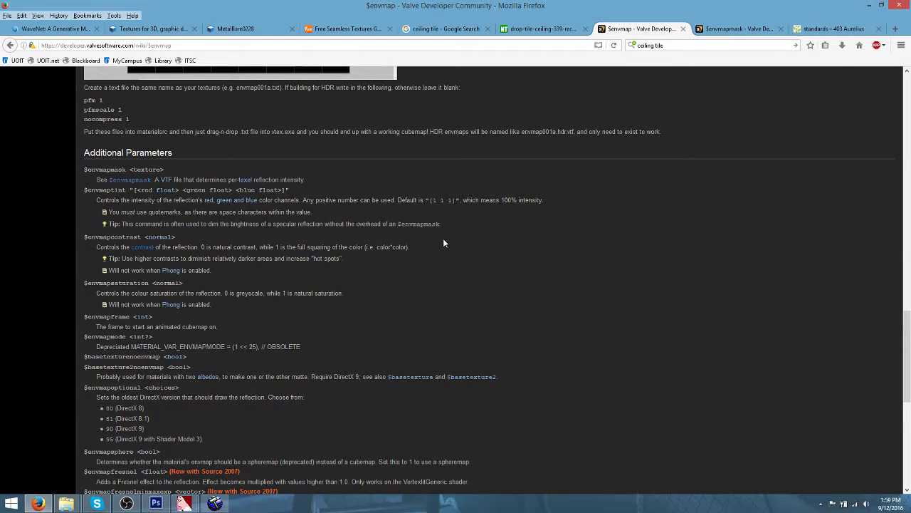
pyautogui.scroll(-5, 443, 243)
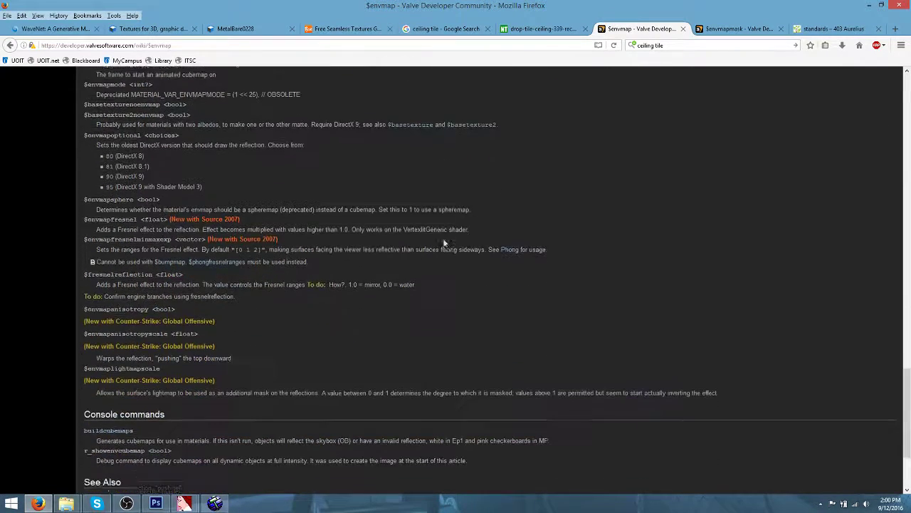
pyautogui.scroll(-3, 443, 243)
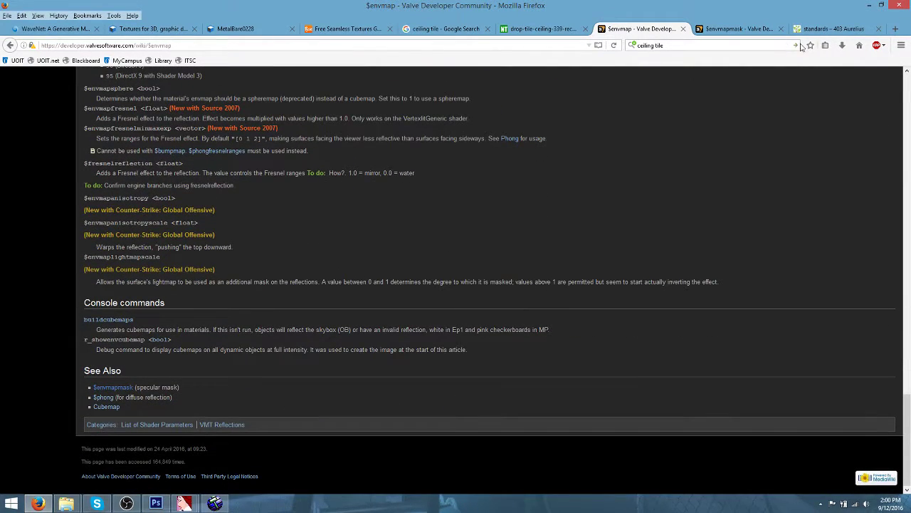
# Read the $envmapmask page for its syntax and the alternative methods of embedding a specular mask in an alpha channel
pyautogui.click(733, 29)
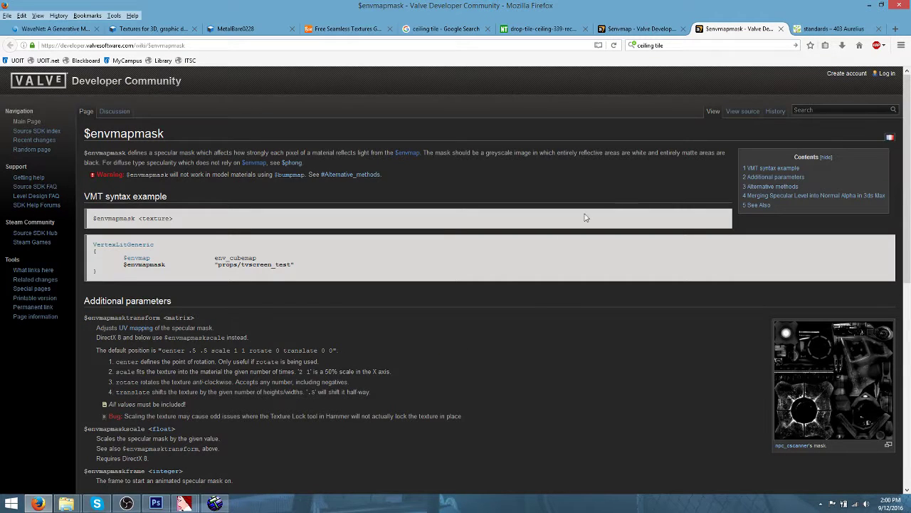
pyautogui.scroll(-1, 512, 270)
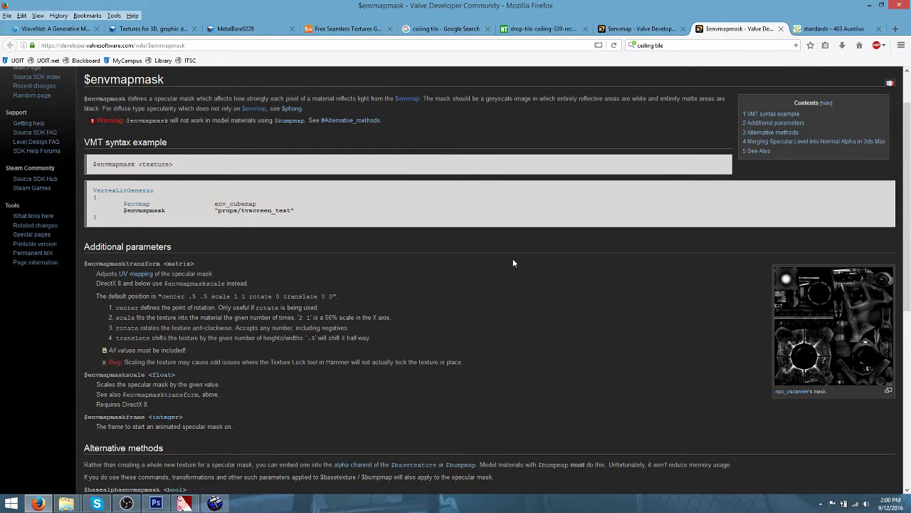
pyautogui.scroll(-7, 513, 263)
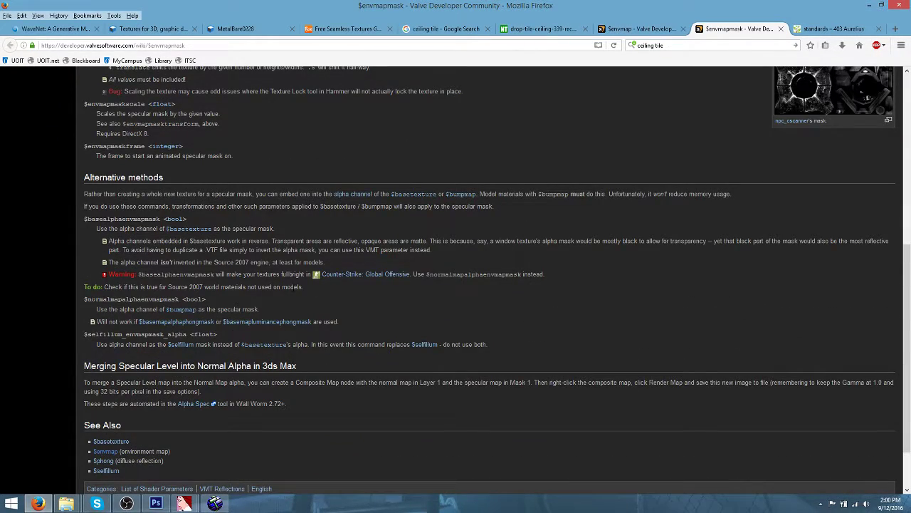
pyautogui.scroll(-2, 493, 281)
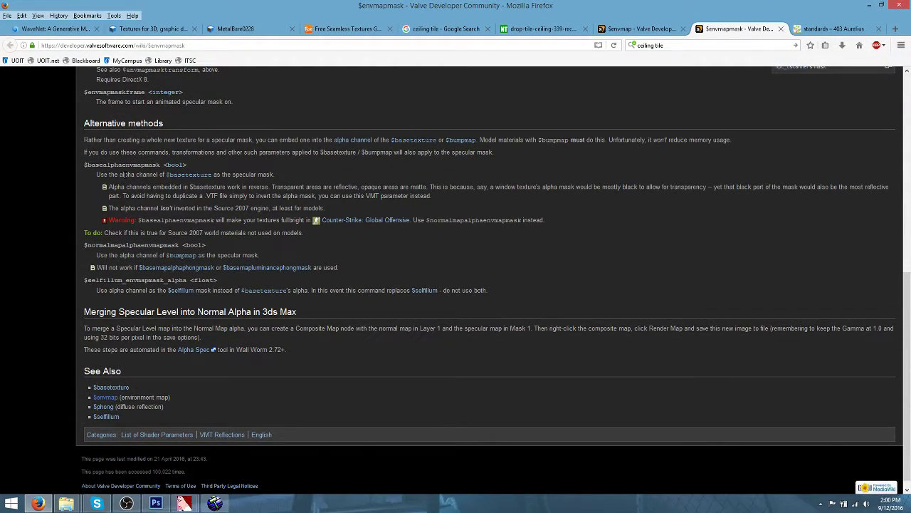
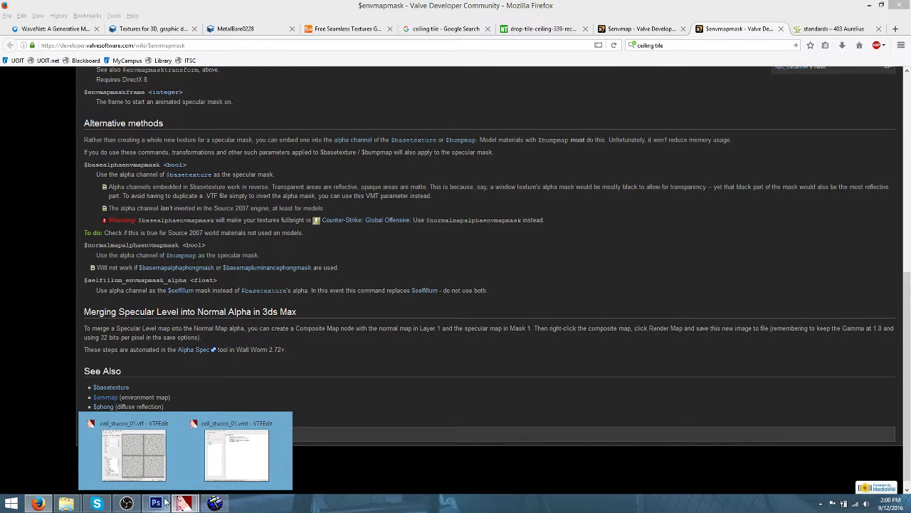
# Switch to Photoshop and open ceilingtile_n_inverted.png from the TextureSample folder
pyautogui.click(165, 502)
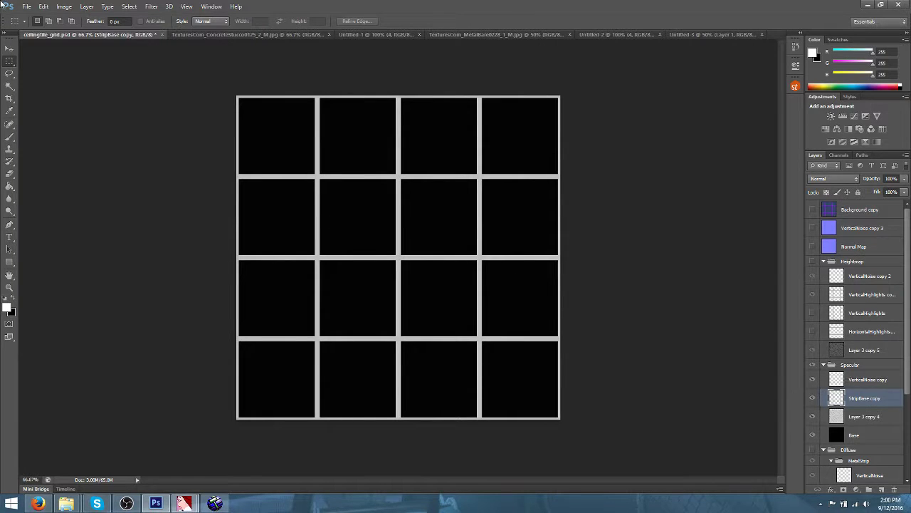
pyautogui.click(26, 6)
pyautogui.click(33, 25)
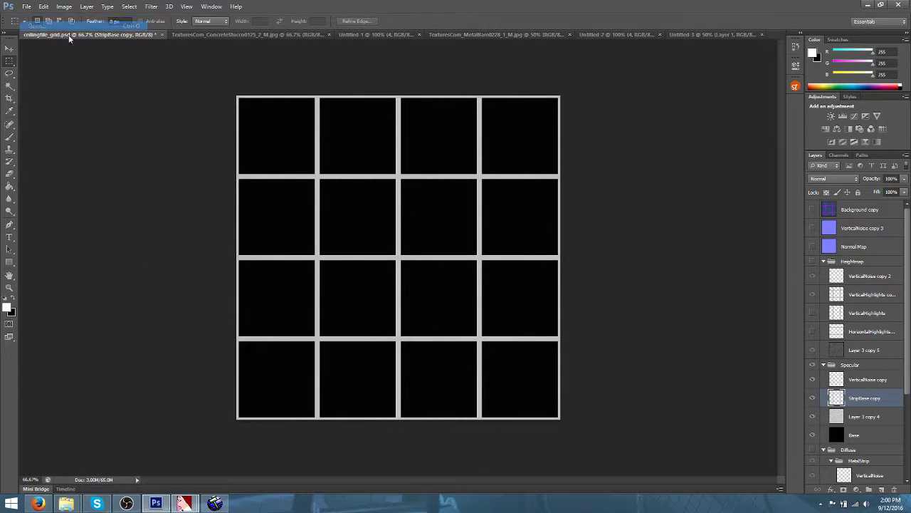
pyautogui.click(487, 218)
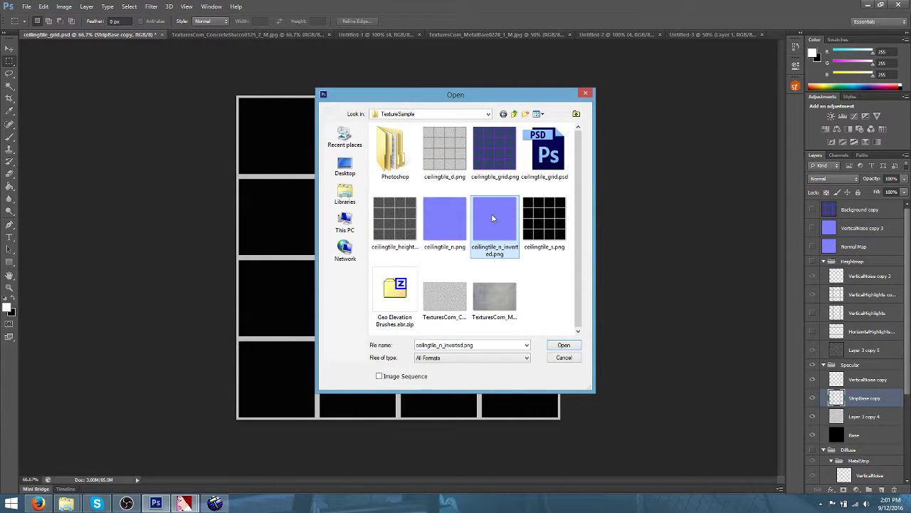
pyautogui.doubleClick(491, 218)
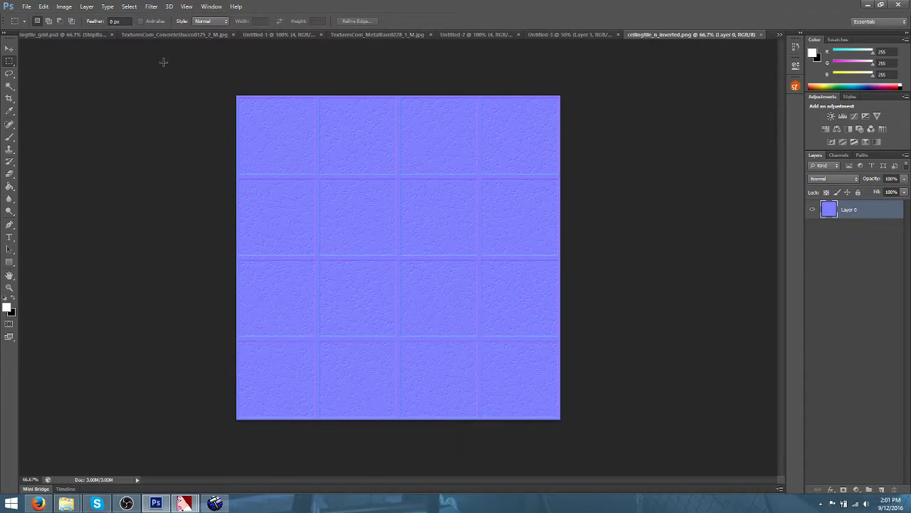
pyautogui.click(26, 6)
pyautogui.click(33, 20)
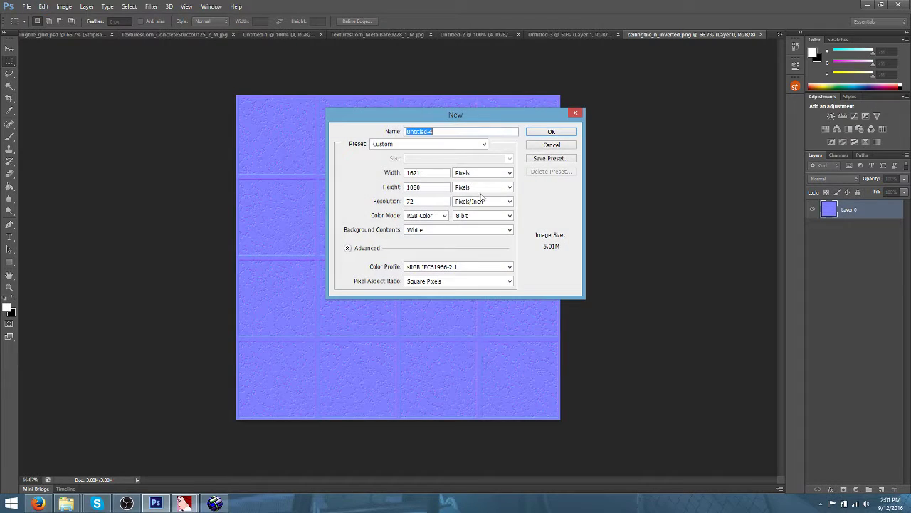
pyautogui.click(552, 144)
# Open the specular map ceilingtile_s.png from the TextureSample folder
pyautogui.click(27, 6)
pyautogui.click(30, 26)
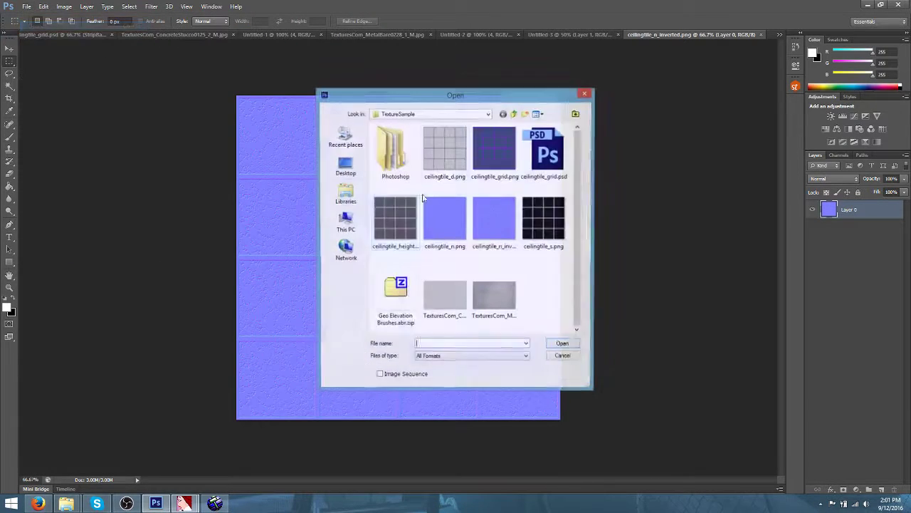
pyautogui.doubleClick(544, 219)
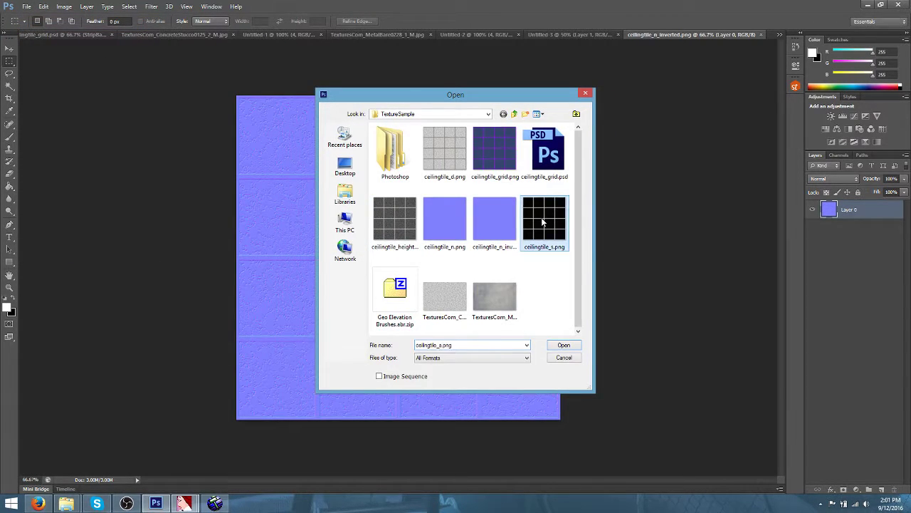
# Invert the colours of the entire specular map ceilingtile_s.png and check the result up close
pyautogui.hotkey('ctrl', 'a')
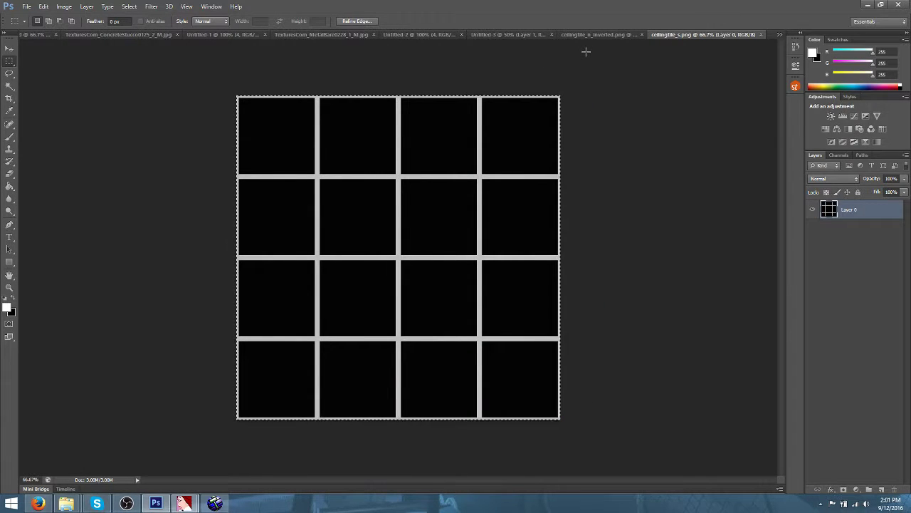
pyautogui.click(64, 8)
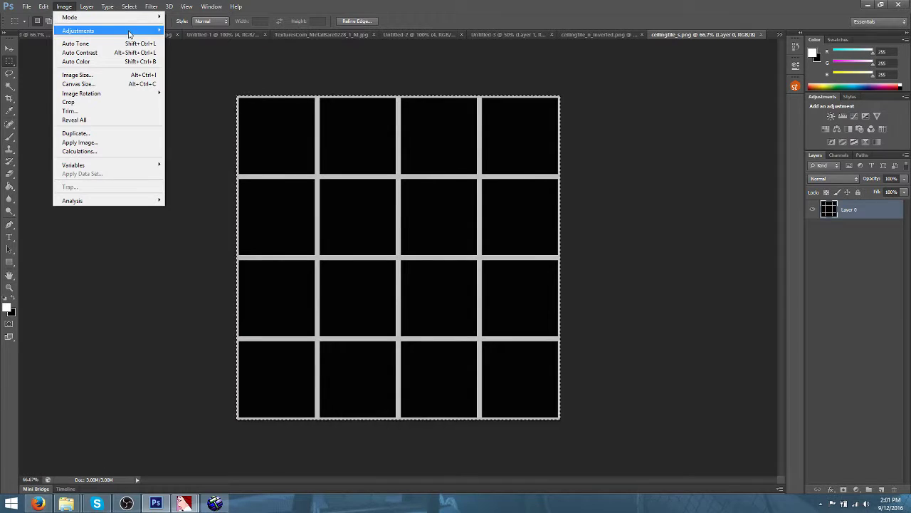
pyautogui.moveTo(130, 32)
pyautogui.click(180, 139)
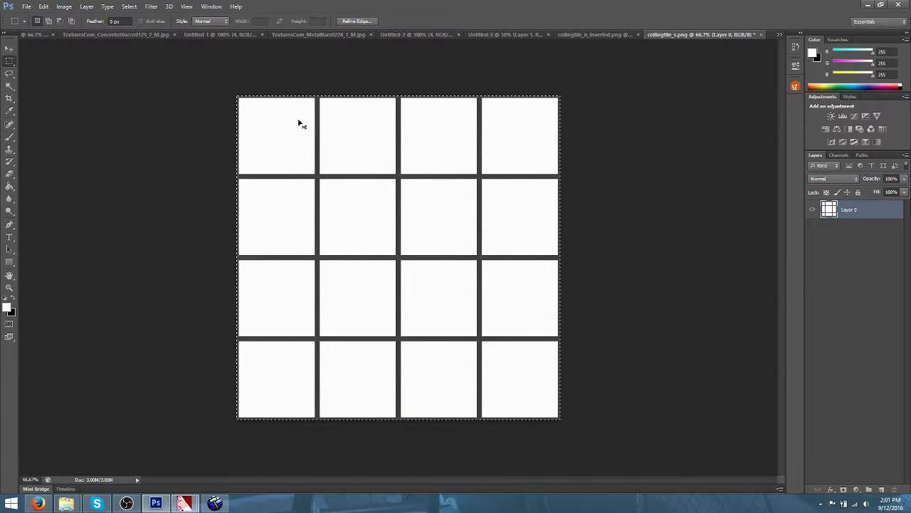
pyautogui.hotkey('ctrl', '+')
pyautogui.hotkey('ctrl', '+')
pyautogui.hotkey('ctrl', '+')
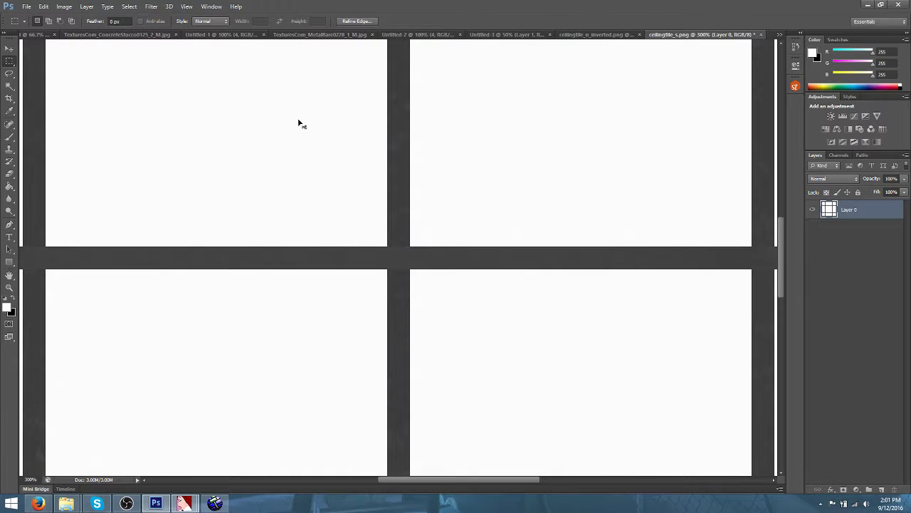
pyautogui.hotkey('ctrl', '-')
pyautogui.hotkey('ctrl', '-')
pyautogui.hotkey('ctrl', '-')
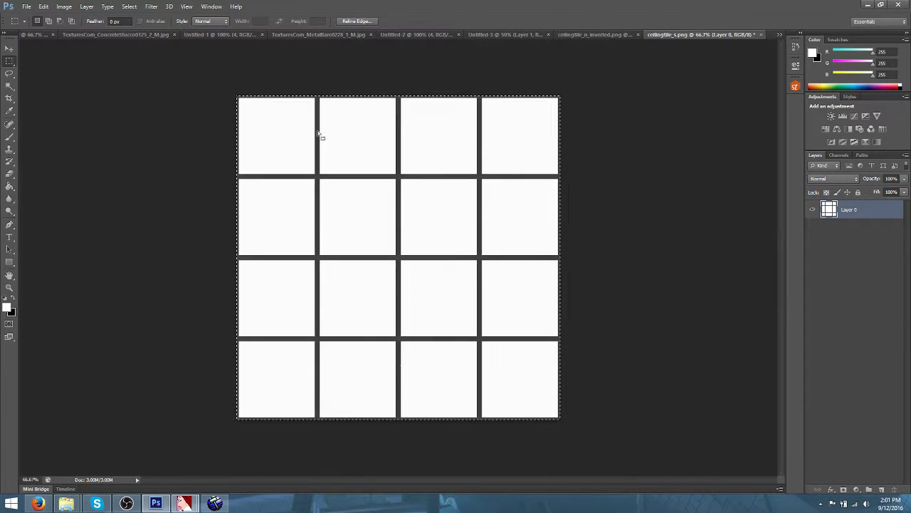
# Copy the whole inverted specular map and add a layer mask to Layer 0 in ceilingtile_n_inverted.png
pyautogui.hotkey('ctrl', 'a')
pyautogui.click(582, 33)
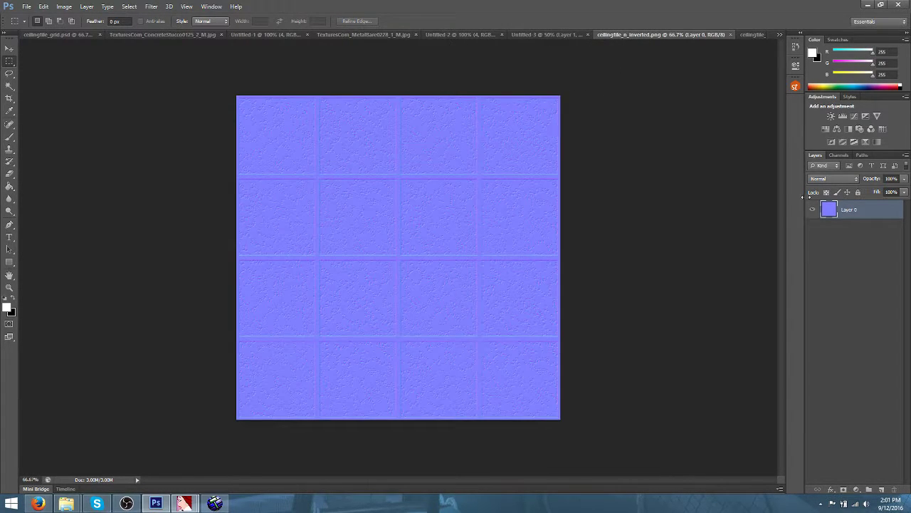
pyautogui.click(844, 490)
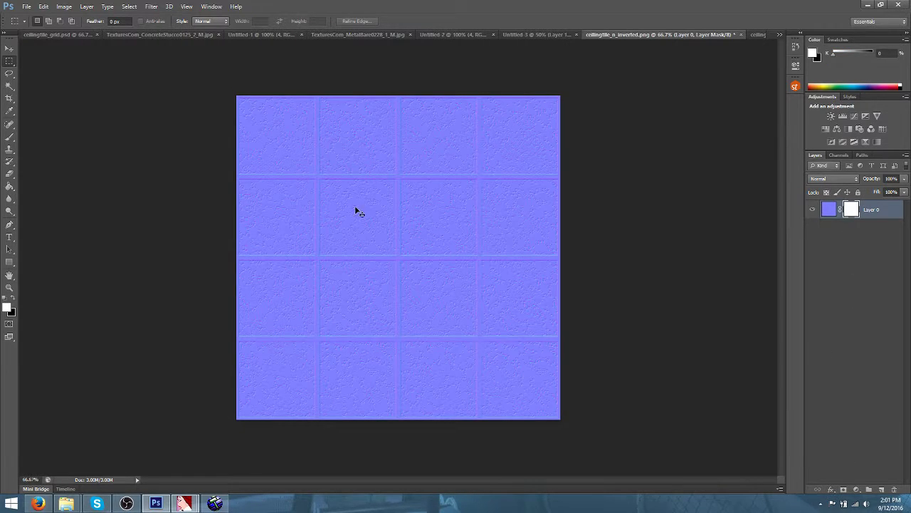
# Paste the copied specular map into the Layer 0 Mask channel of the normal map, leaving no extra pasted layer
pyautogui.hotkey('ctrl', 'v')
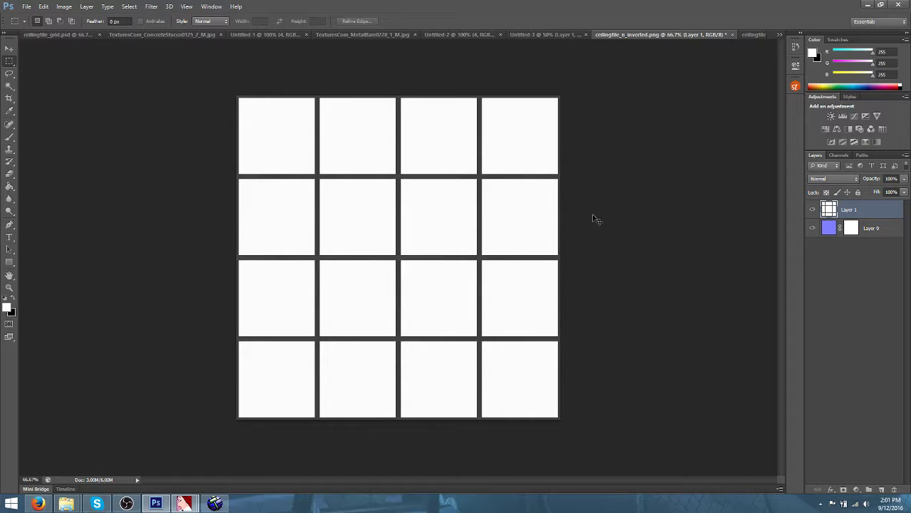
pyautogui.press('Delete')
pyautogui.click(852, 212)
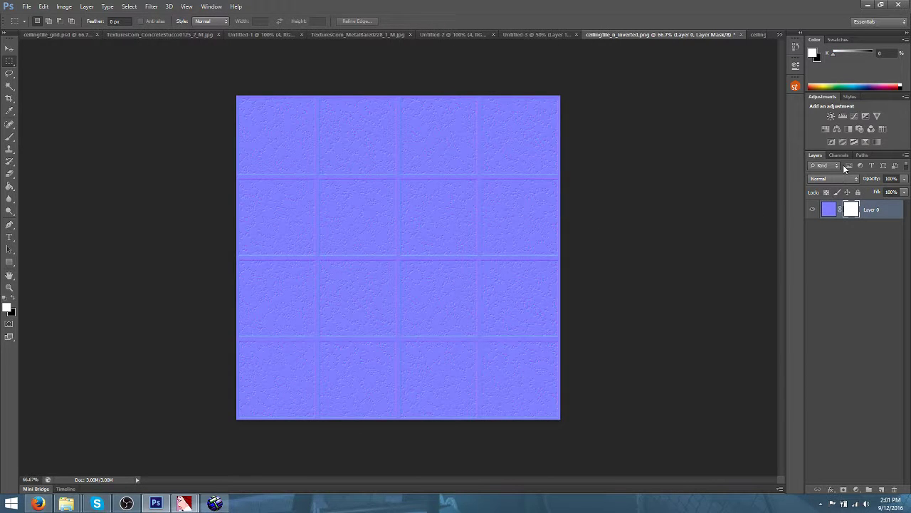
pyautogui.click(838, 155)
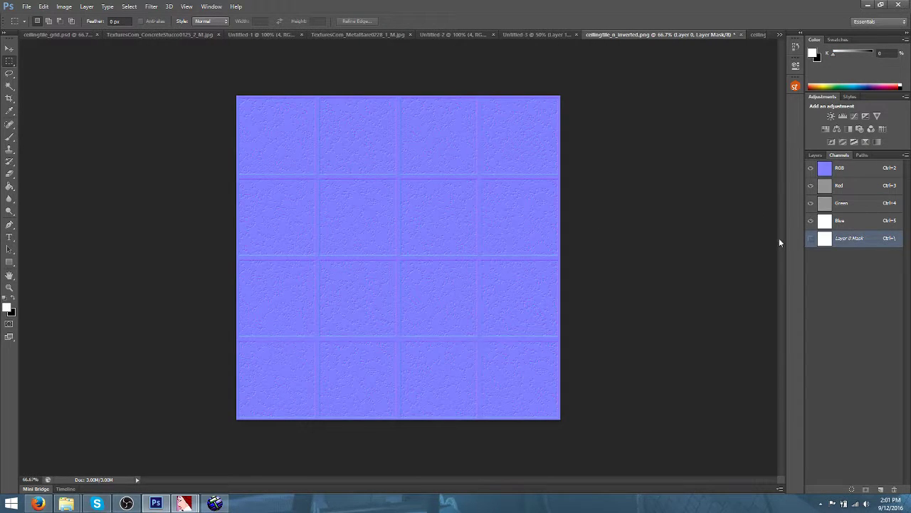
pyautogui.click(810, 238)
pyautogui.press('x')
pyautogui.hotkey('ctrl', 'v')
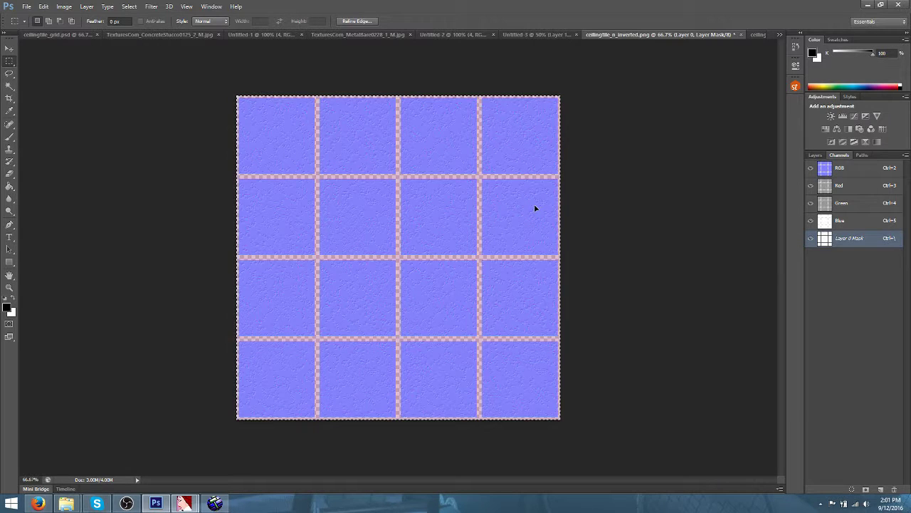
# Return to the layer view and examine the masked grid lines of the normal map up close
pyautogui.click(815, 154)
pyautogui.click(820, 213)
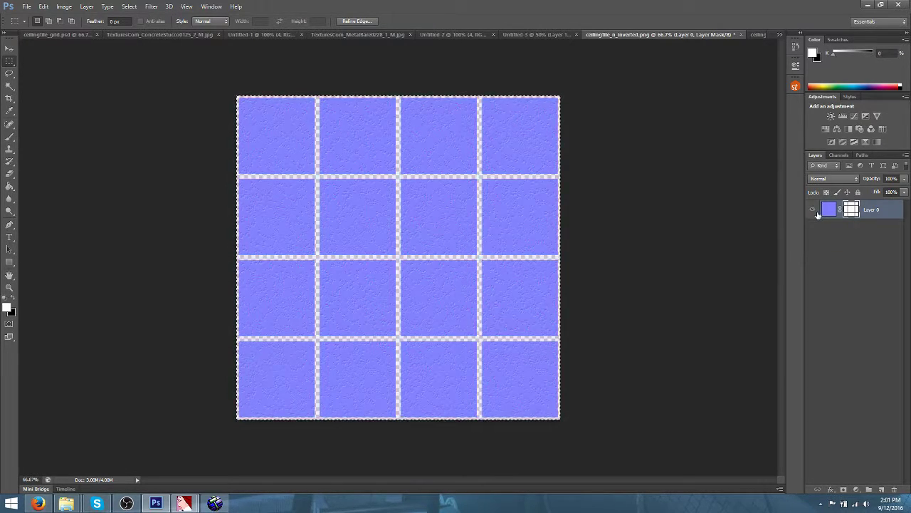
pyautogui.hotkey('ctrl', '+')
pyautogui.hotkey('ctrl', '+')
pyautogui.hotkey('ctrl', '+')
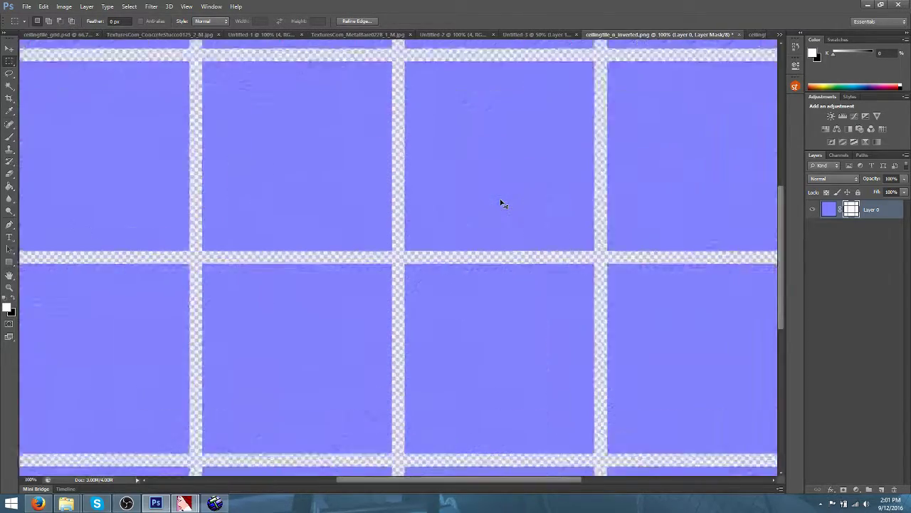
pyautogui.hotkey('ctrl', '+')
pyautogui.hotkey('ctrl', '+')
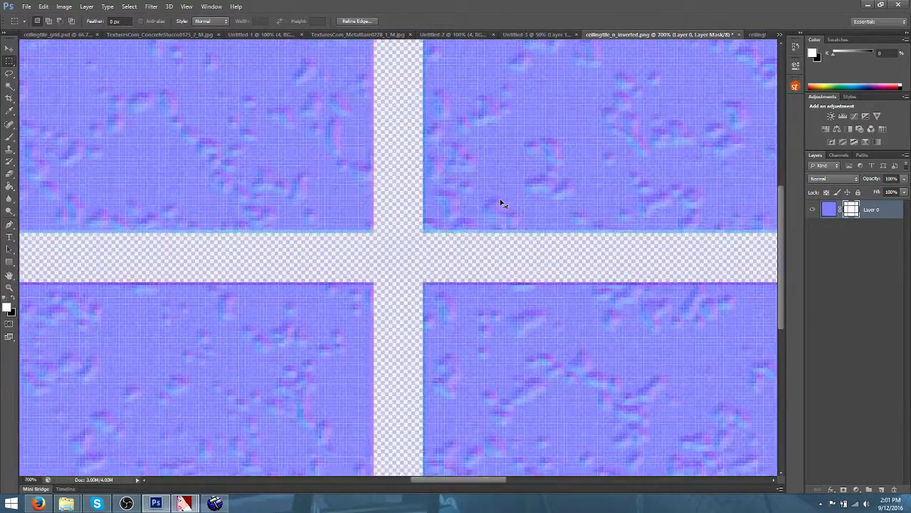
pyautogui.hotkey('ctrl', '-')
pyautogui.hotkey('ctrl', '0')
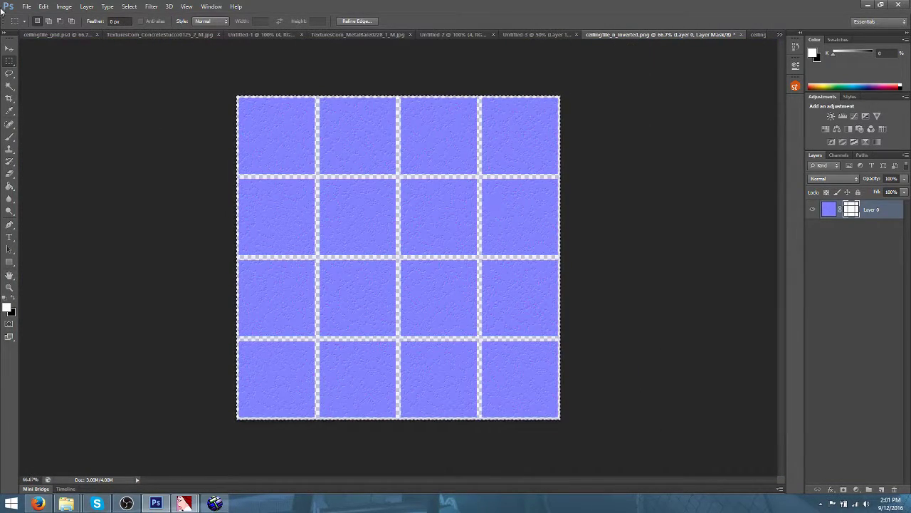
# Save the masked normal map as the Targa file ceilingtile_n_inverted.tga in TextureSample at 32 bits/pixel
pyautogui.click(26, 6)
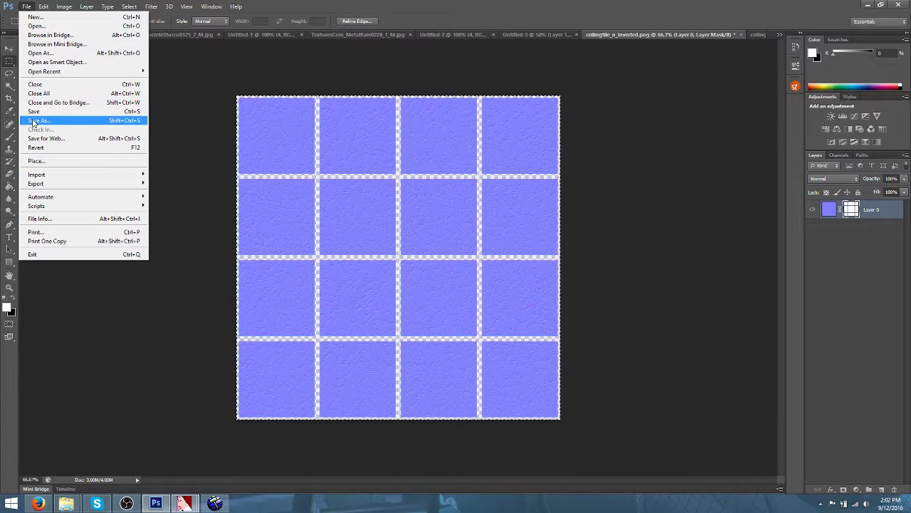
pyautogui.click(33, 121)
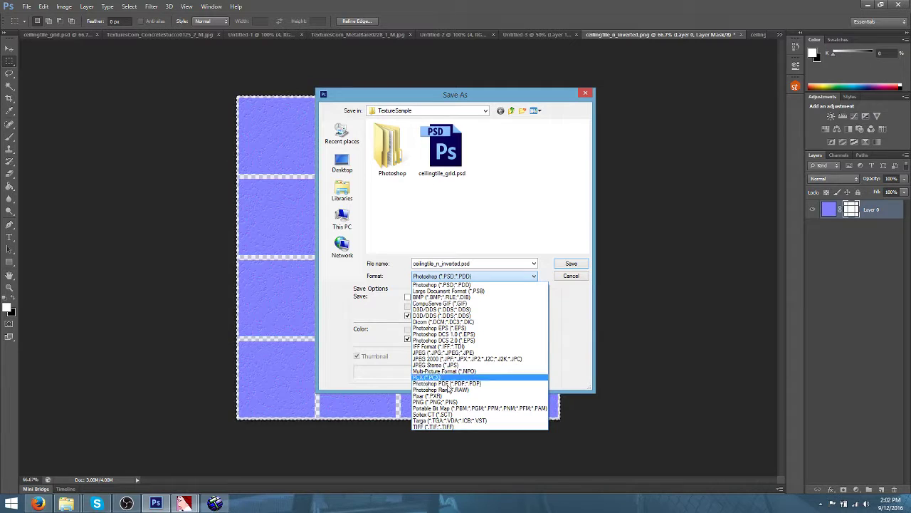
pyautogui.click(440, 421)
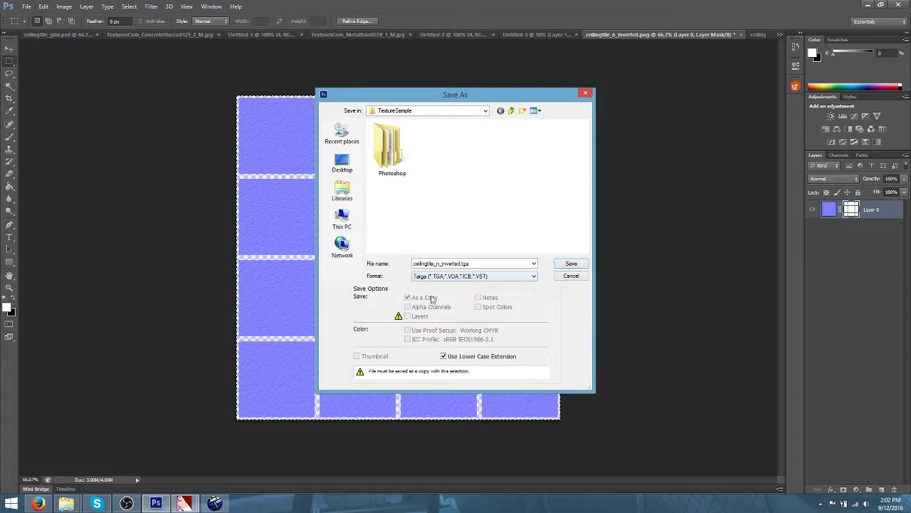
pyautogui.click(565, 265)
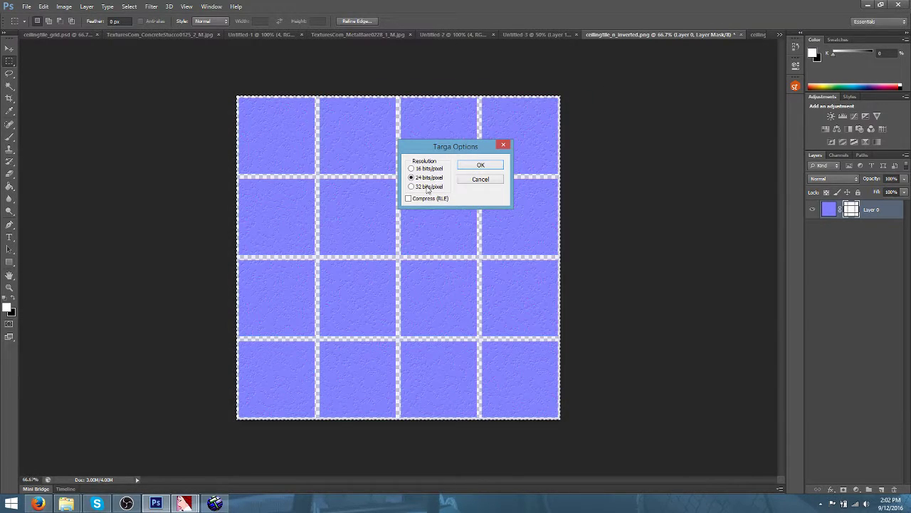
pyautogui.click(425, 187)
pyautogui.click(481, 165)
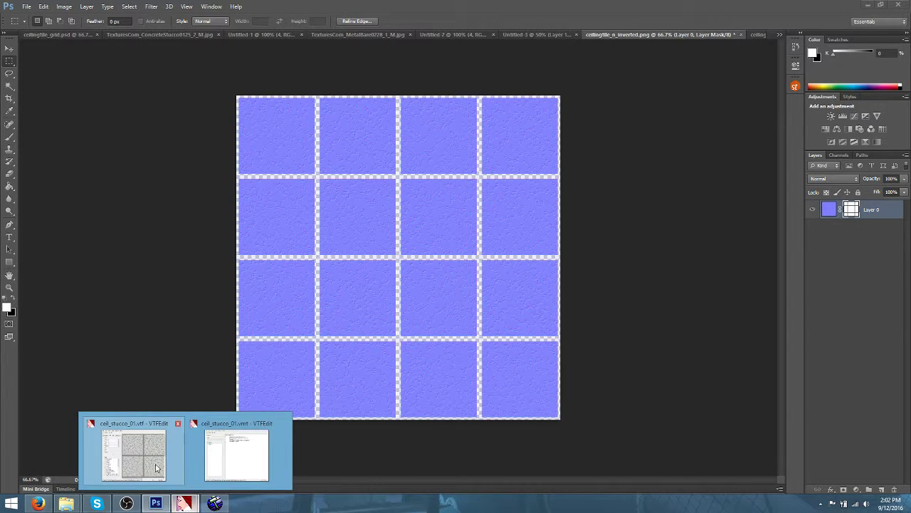
# Switch to the VTFEdit window showing ceil_stucco_01.vtf and maximize it
pyautogui.click(151, 462)
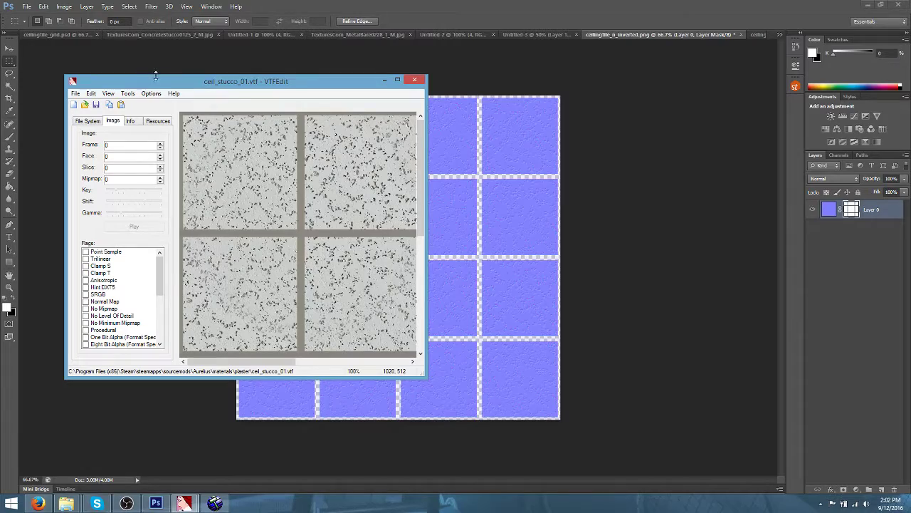
pyautogui.moveTo(156, 81); pyautogui.dragTo(8, 3)
pyautogui.click(7, 15)
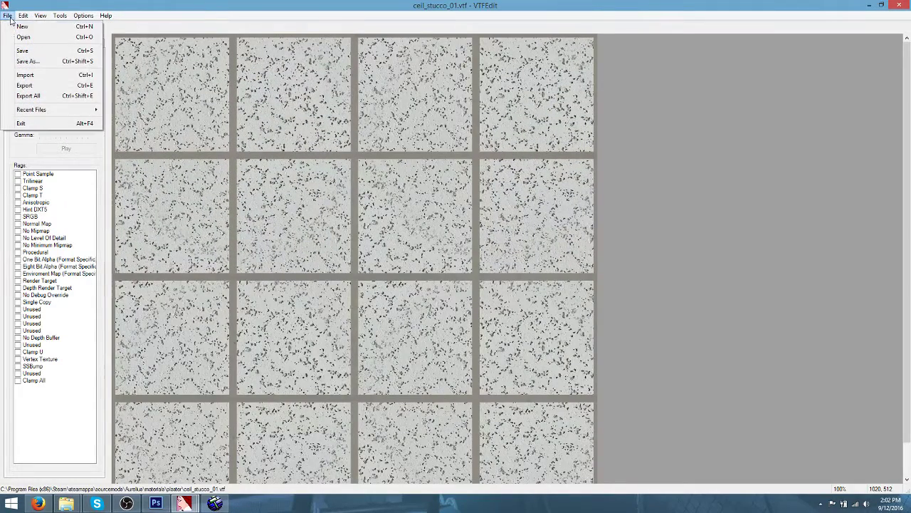
# Choose ceilingtile_n_inverted.tga from the TextureSample folder as the file to import
pyautogui.click(25, 75)
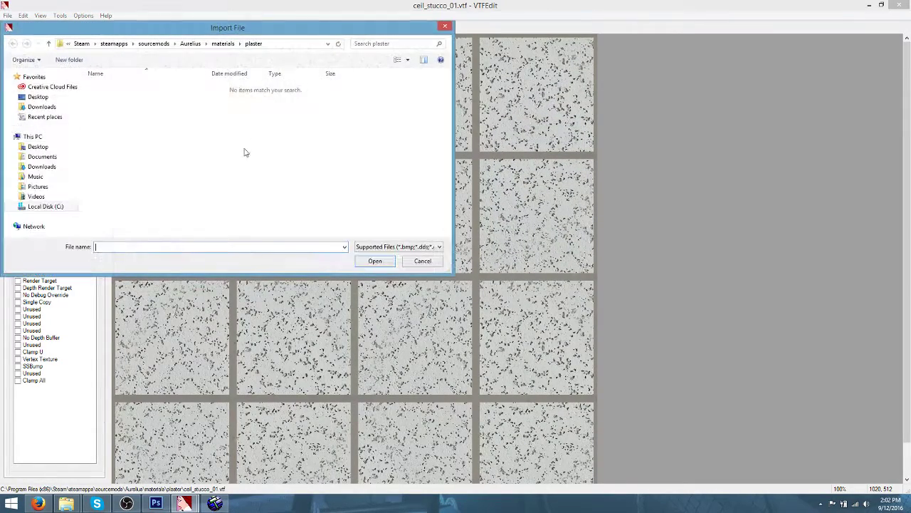
pyautogui.click(50, 116)
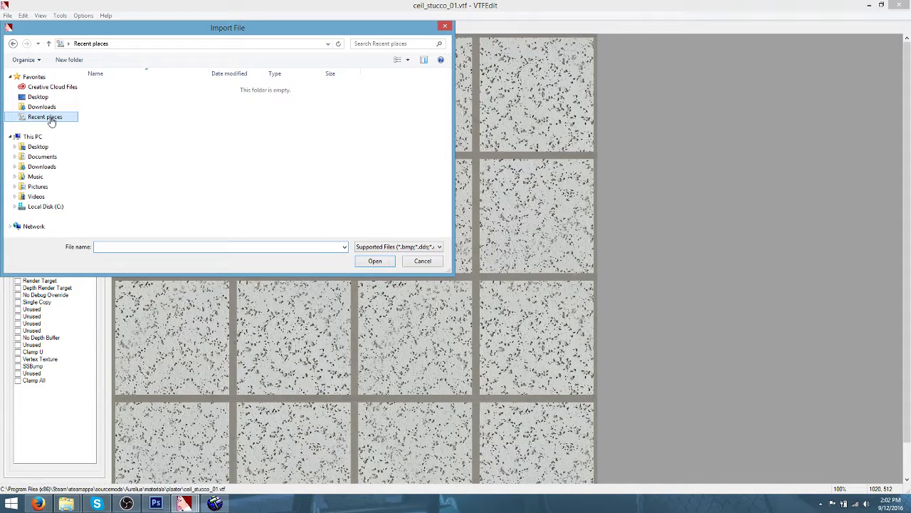
pyautogui.doubleClick(107, 117)
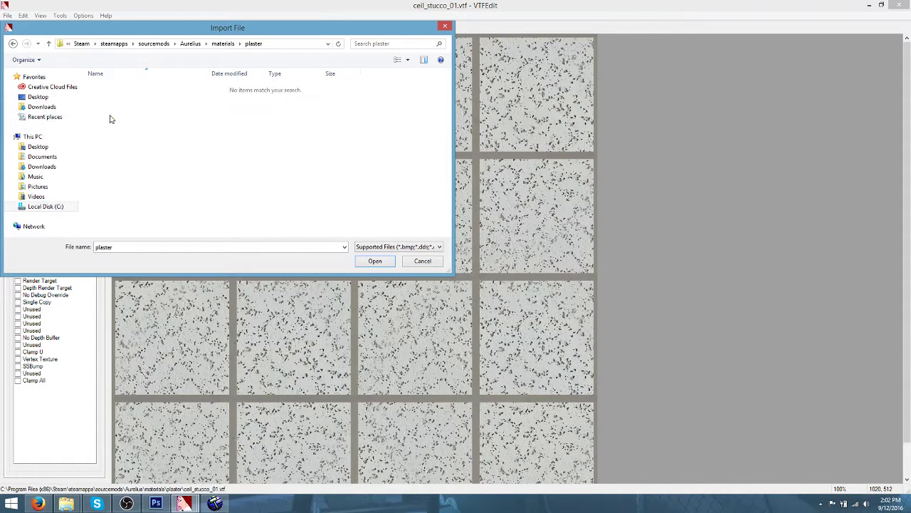
pyautogui.click(408, 247)
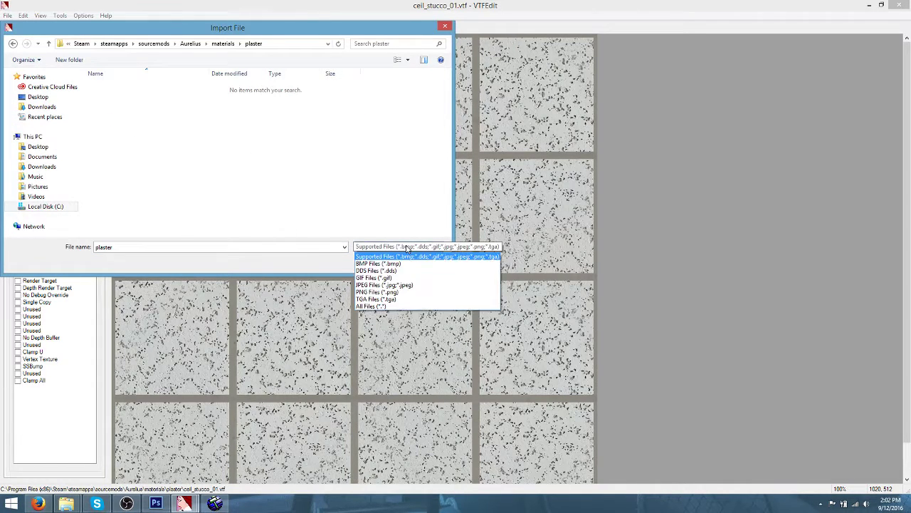
pyautogui.click(407, 247)
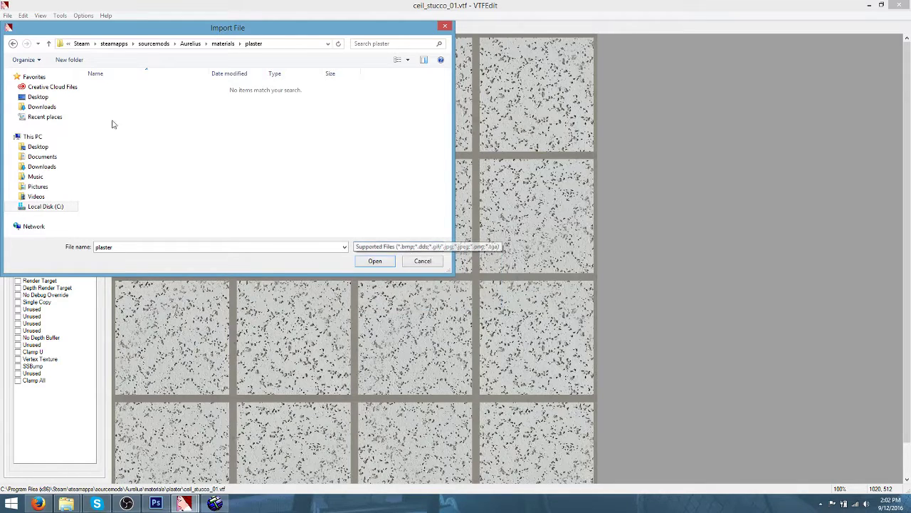
pyautogui.click(41, 107)
pyautogui.click(46, 117)
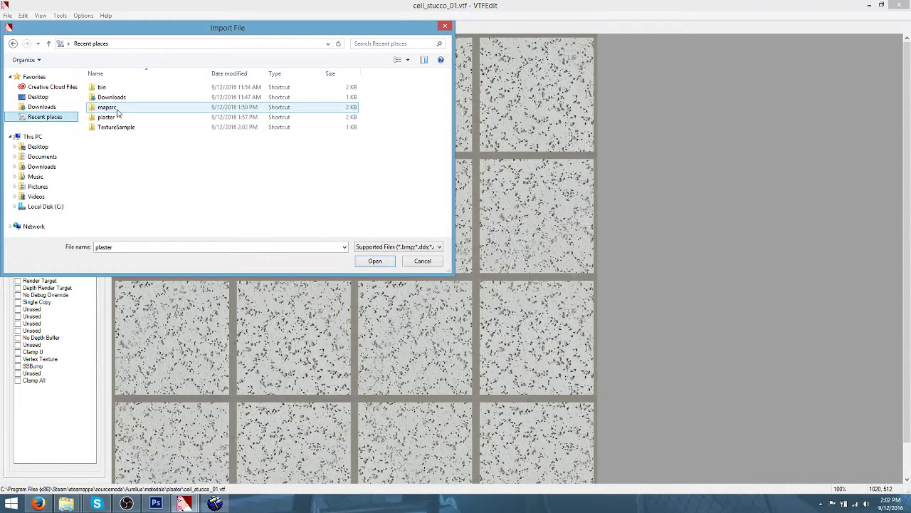
pyautogui.doubleClick(112, 126)
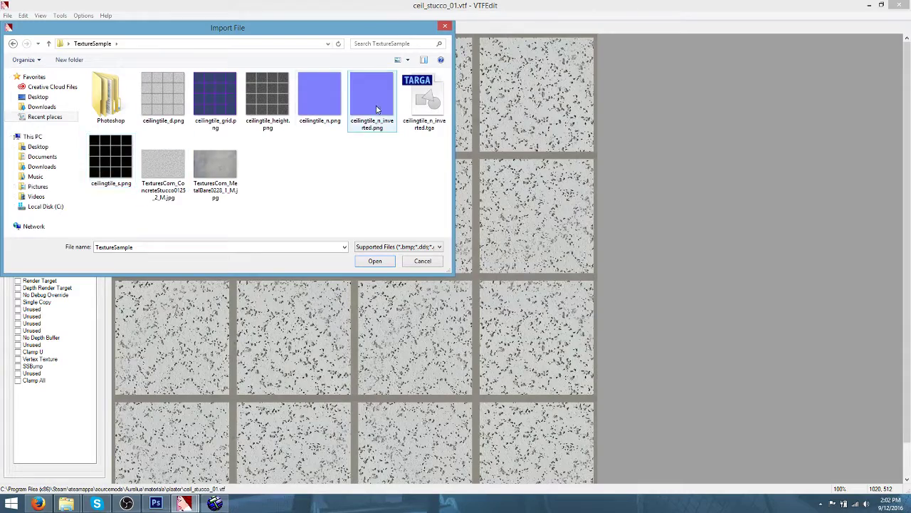
pyautogui.click(419, 100)
pyautogui.doubleClick(419, 100)
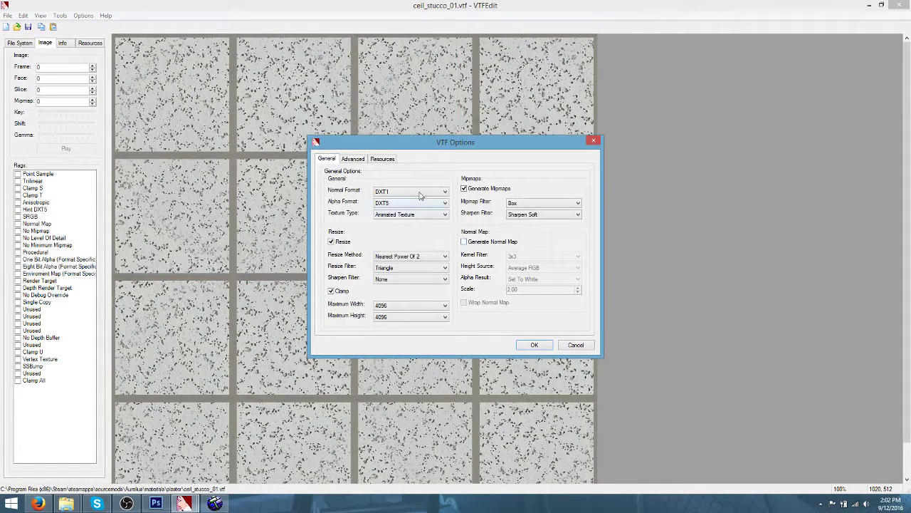
# Import the texture with DXT1 as the normal format and DXT5 as the alpha format
pyautogui.click(423, 192)
pyautogui.click(423, 192)
pyautogui.click(401, 206)
pyautogui.click(400, 205)
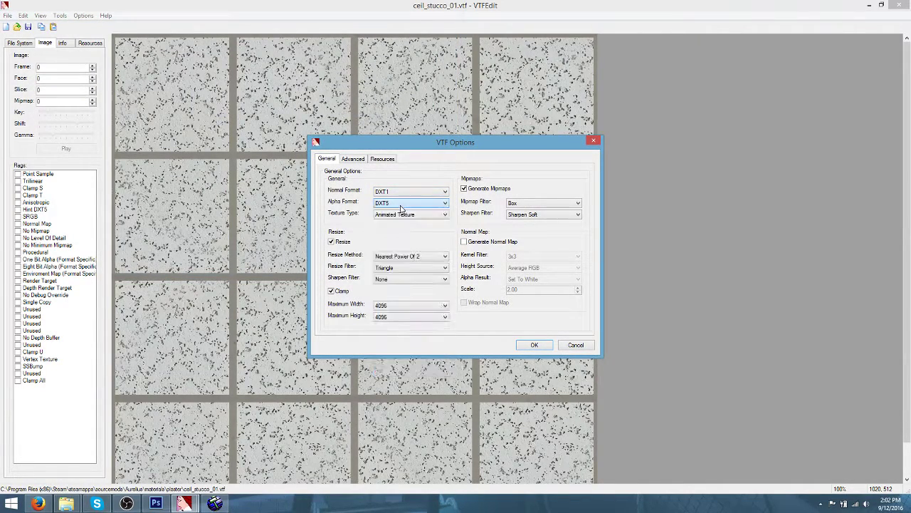
pyautogui.click(537, 347)
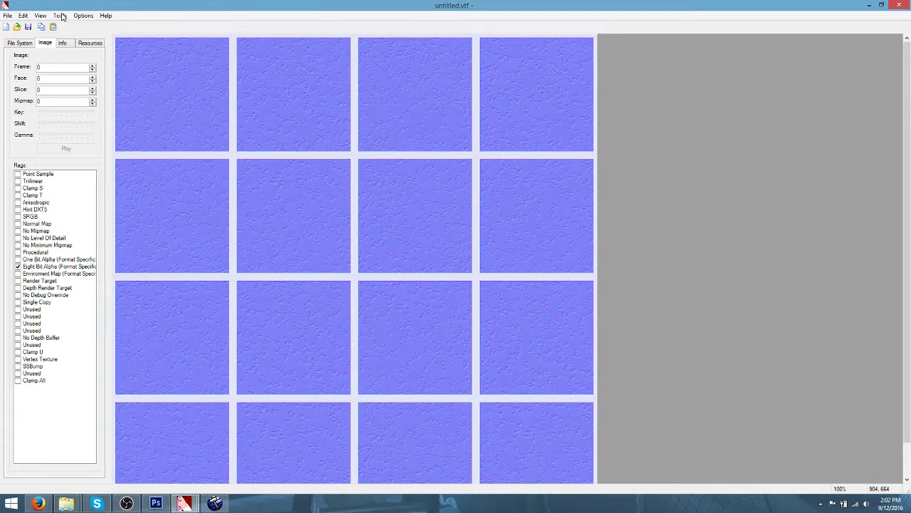
# Turn on the mask view and change the displayed channel to inspect the imported normal map
pyautogui.click(60, 14)
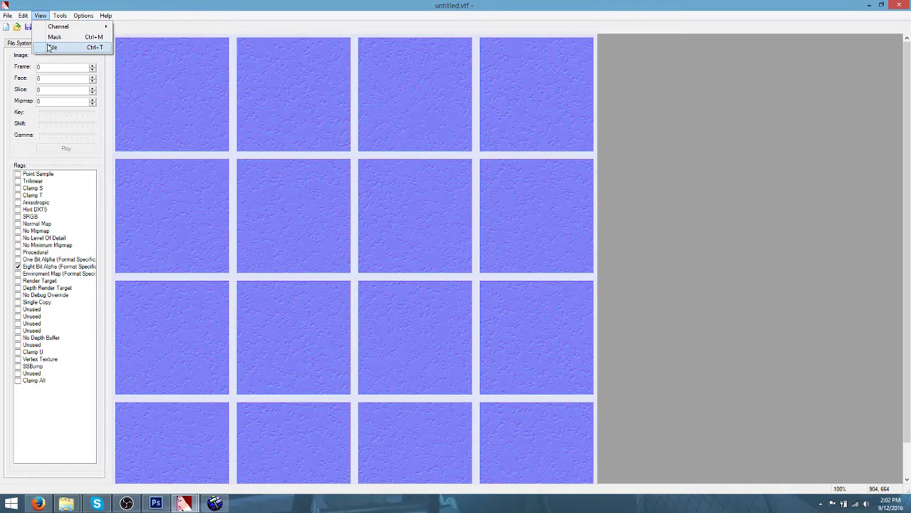
pyautogui.click(41, 19)
pyautogui.click(41, 19)
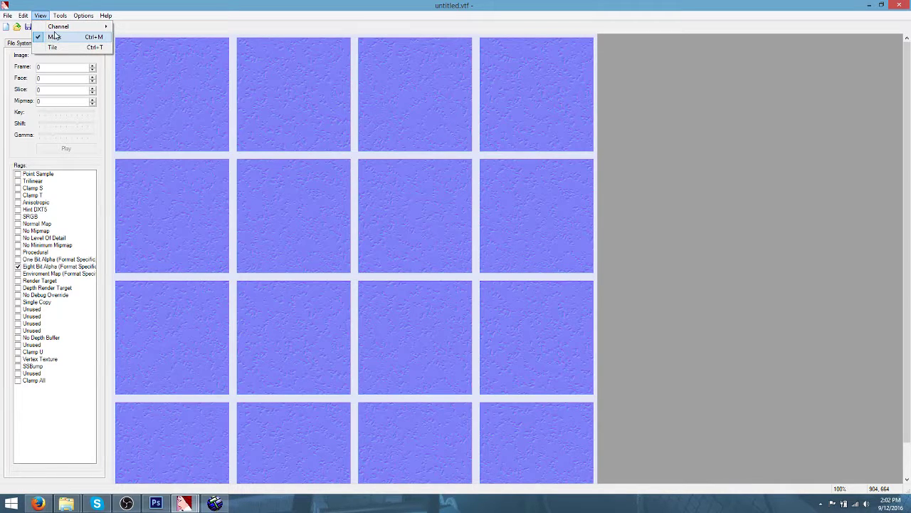
pyautogui.moveTo(58, 28)
pyautogui.click(139, 68)
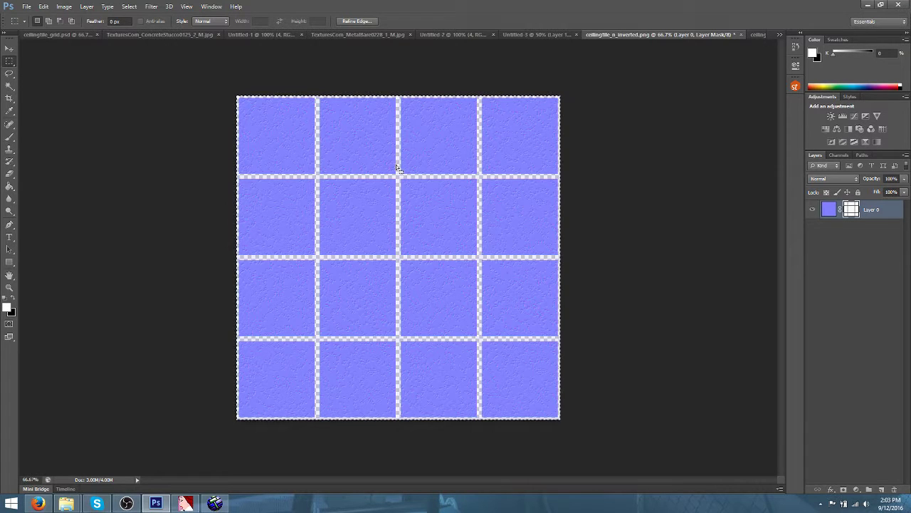
# Deselect the canvas selection and start quitting Photoshop, discarding the changes to ceilingtile_s.png
pyautogui.click(396, 163)
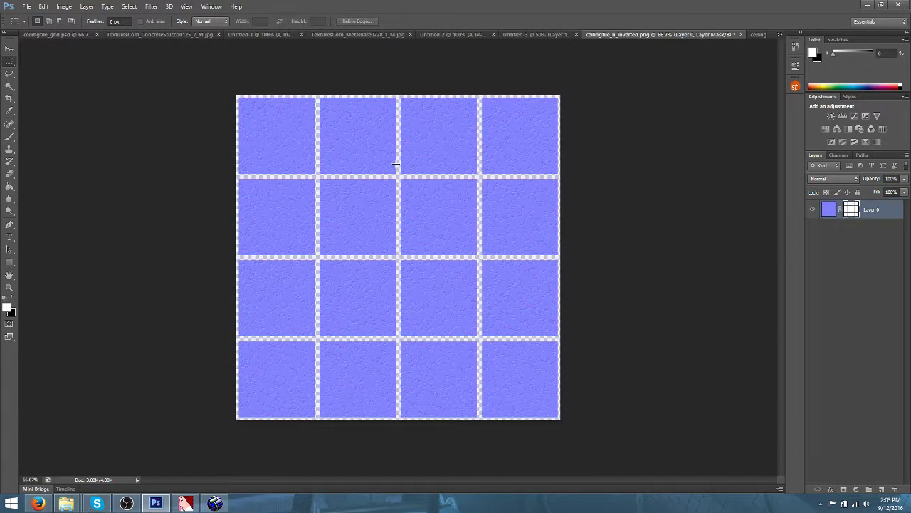
pyautogui.click(899, 4)
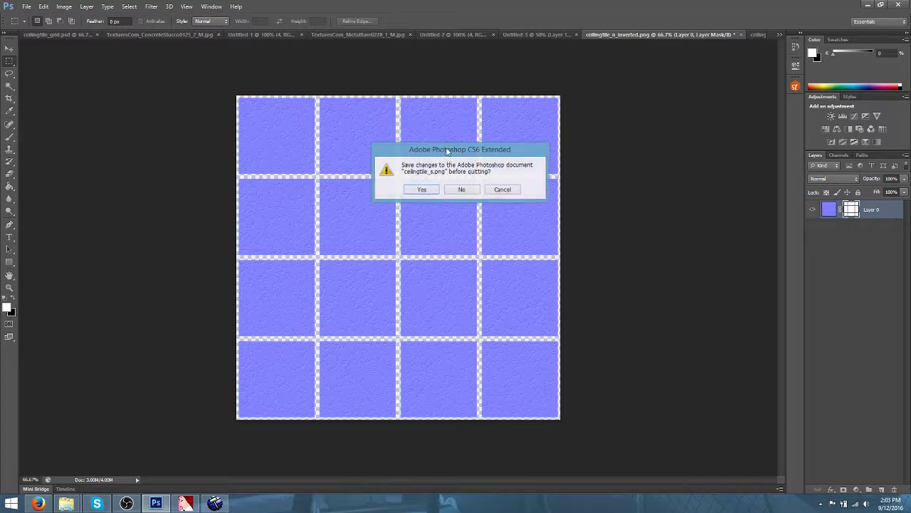
pyautogui.click(461, 190)
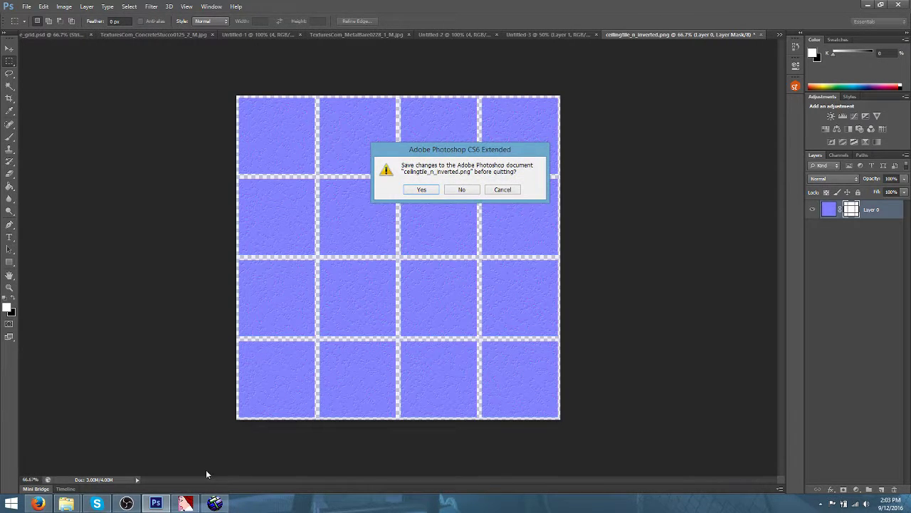
# Switch to VTFEdit and comment out the $bumpmap line in ceil_stucco_01.vmt with //
pyautogui.click(185, 503)
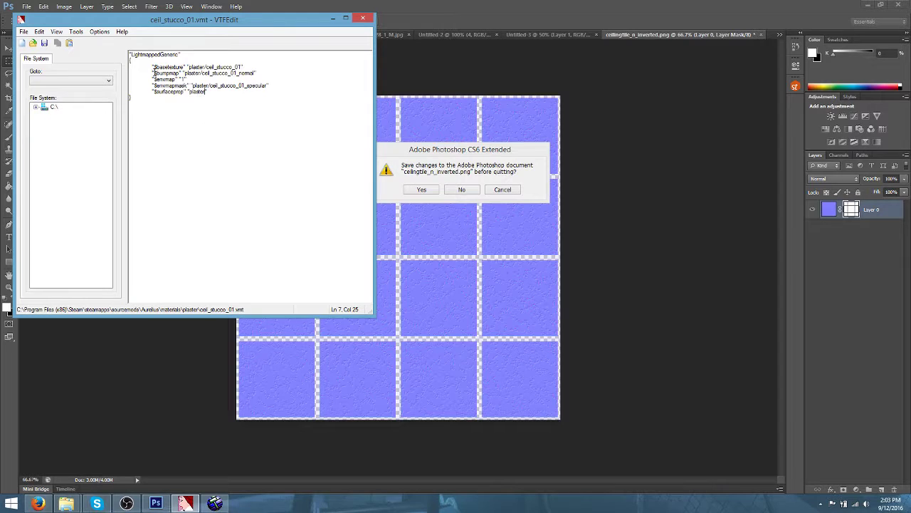
pyautogui.write('//')
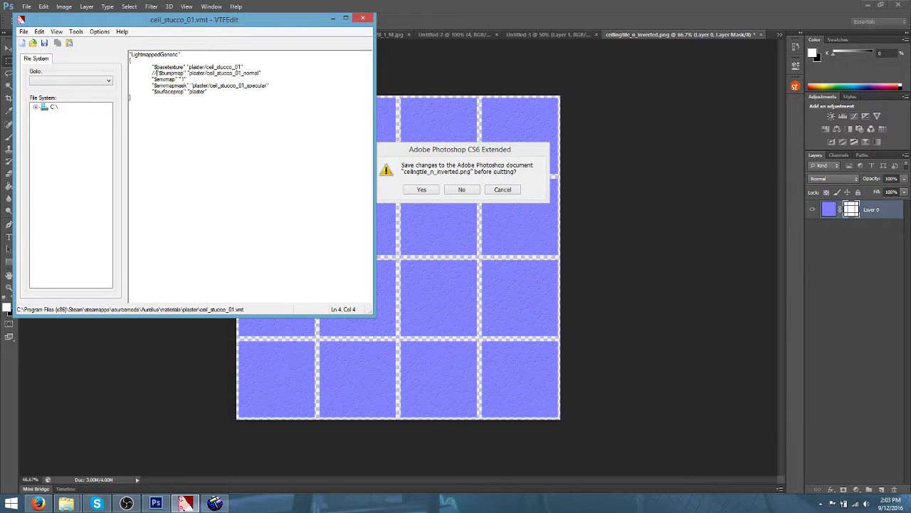
# Finish quitting Photoshop, discarding ceilingtile_n_inverted.png and the other unsaved images but saving ceilingtile_grid.psd
pyautogui.click(462, 189)
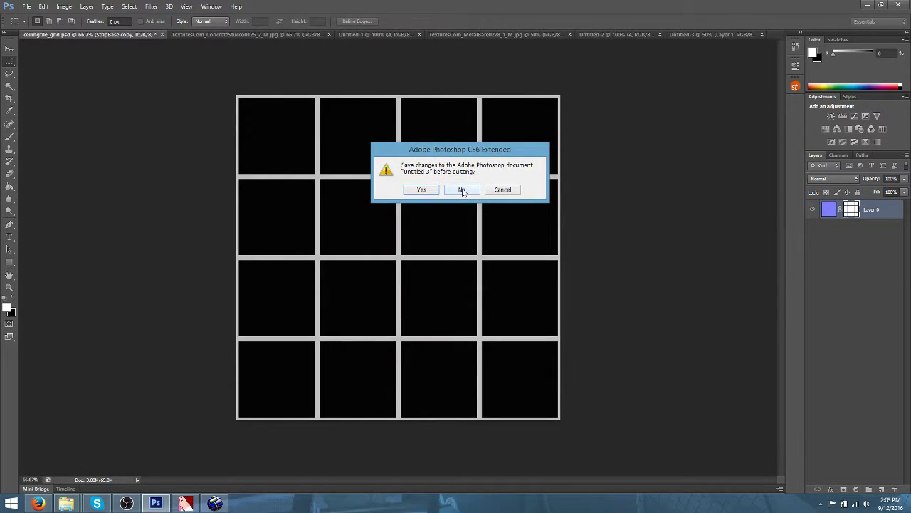
pyautogui.click(461, 190)
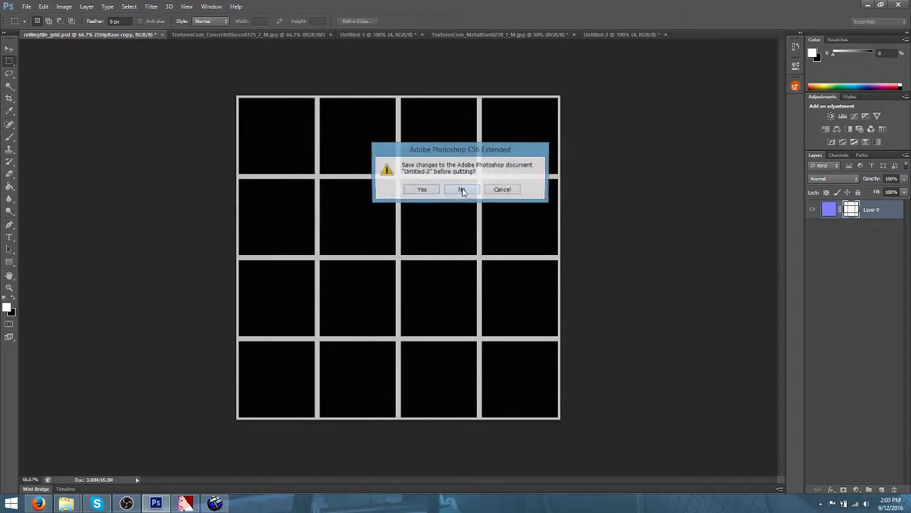
pyautogui.click(463, 189)
pyautogui.click(462, 194)
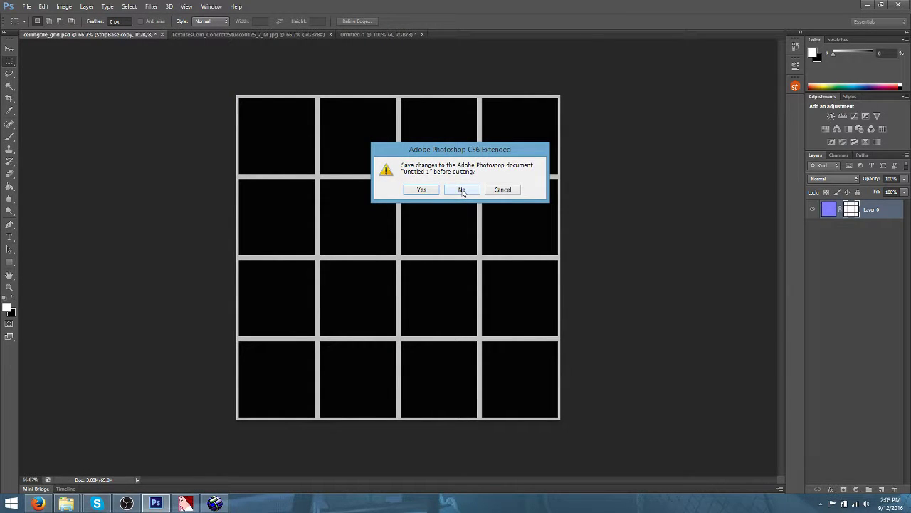
pyautogui.click(462, 189)
pyautogui.click(421, 190)
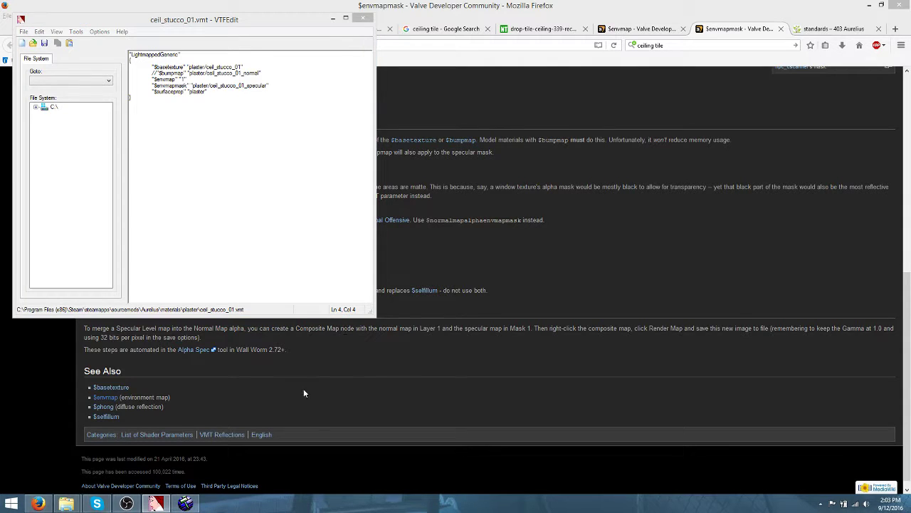
# Switch to Hammer, then compile the texturetest map and run it in the game
pyautogui.click(193, 502)
pyautogui.click(402, 28)
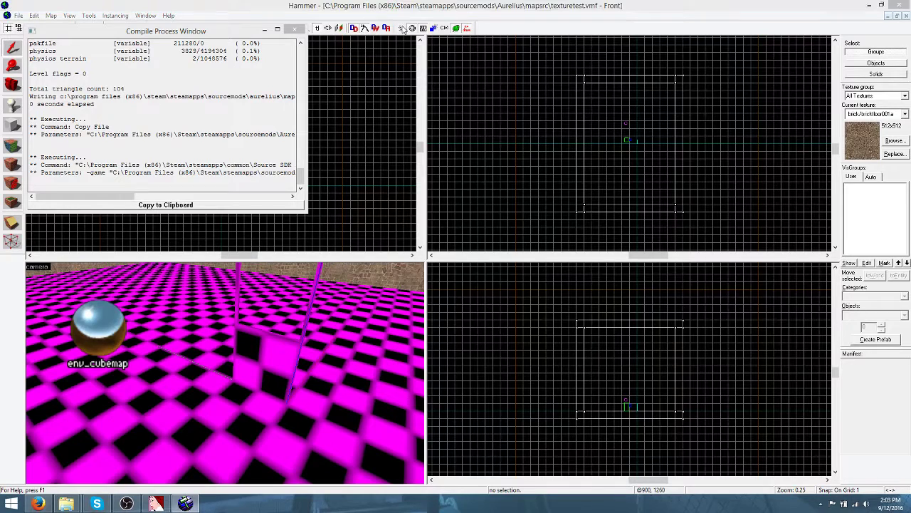
pyautogui.click(471, 332)
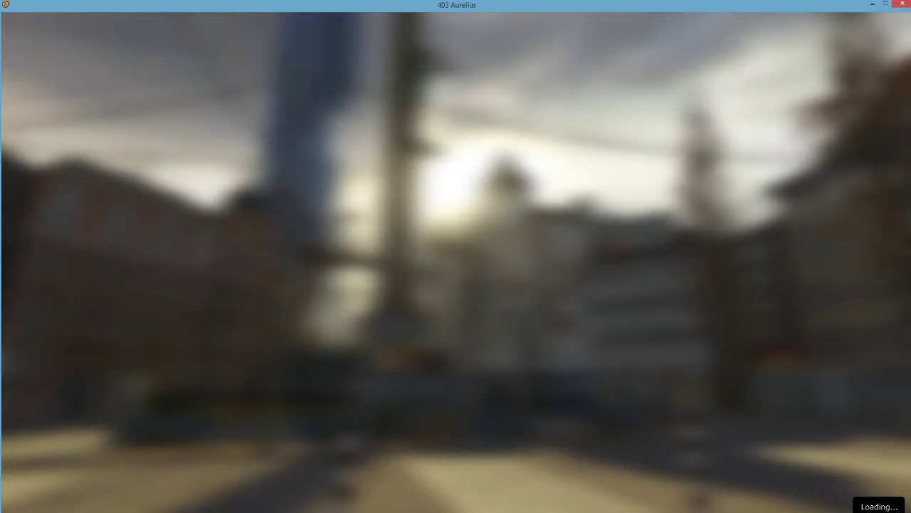
# Build the map's cubemaps with the buildcubemaps command in the game console
pyautogui.press('`')
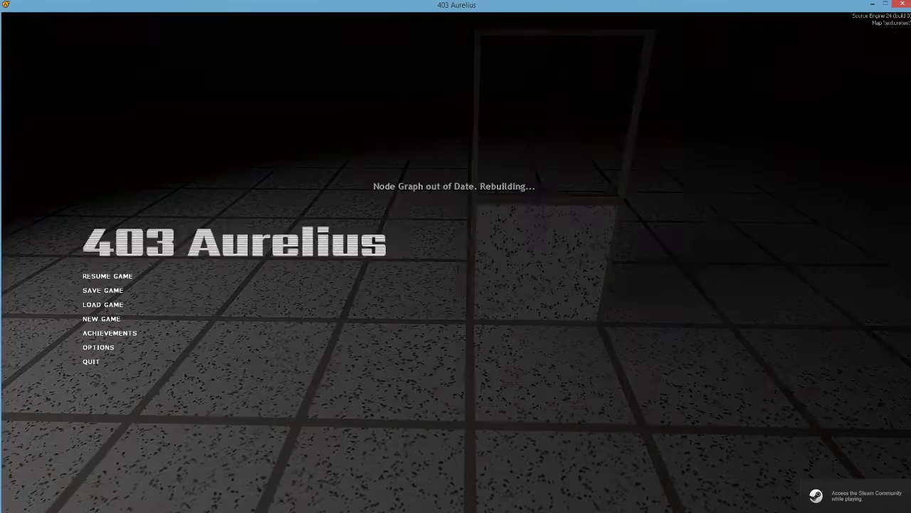
pyautogui.write('buildcubemaps')
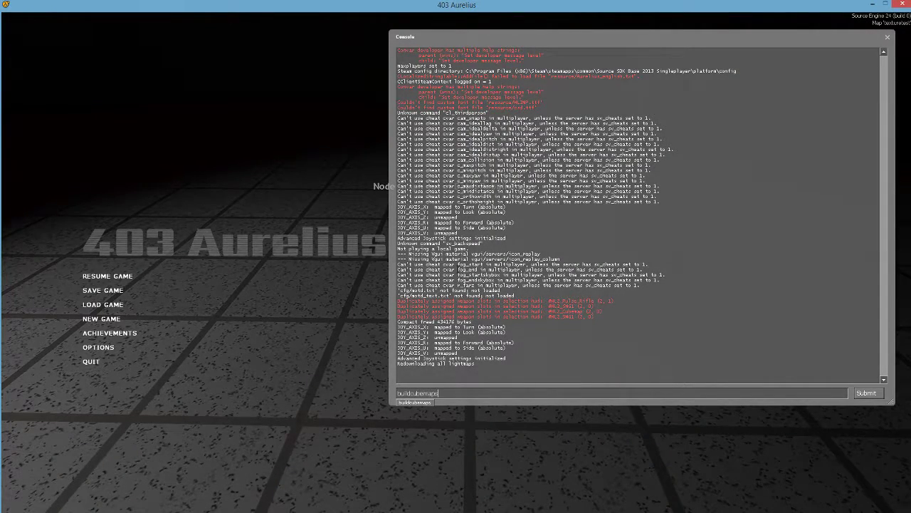
pyautogui.press('Return')
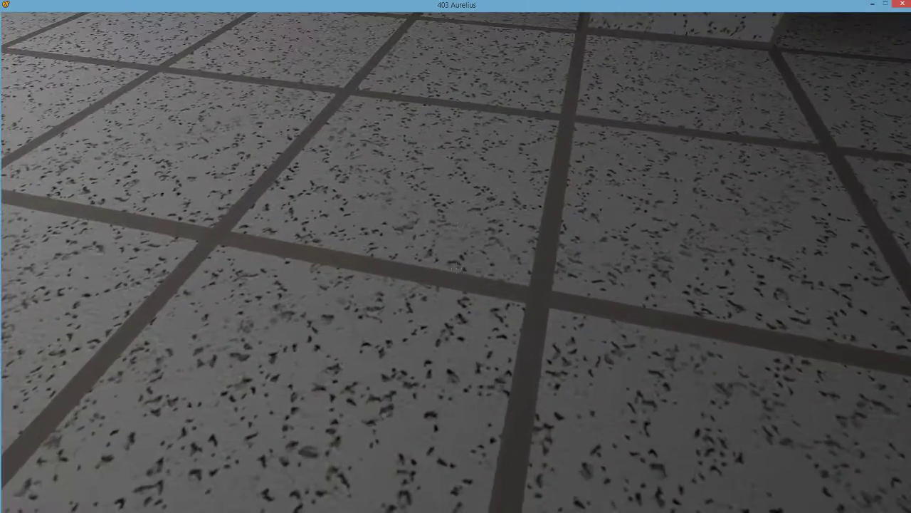
# Inspect the tile floor's reflections up close with the flashlight on and off, and exit the game
pyautogui.press('f')
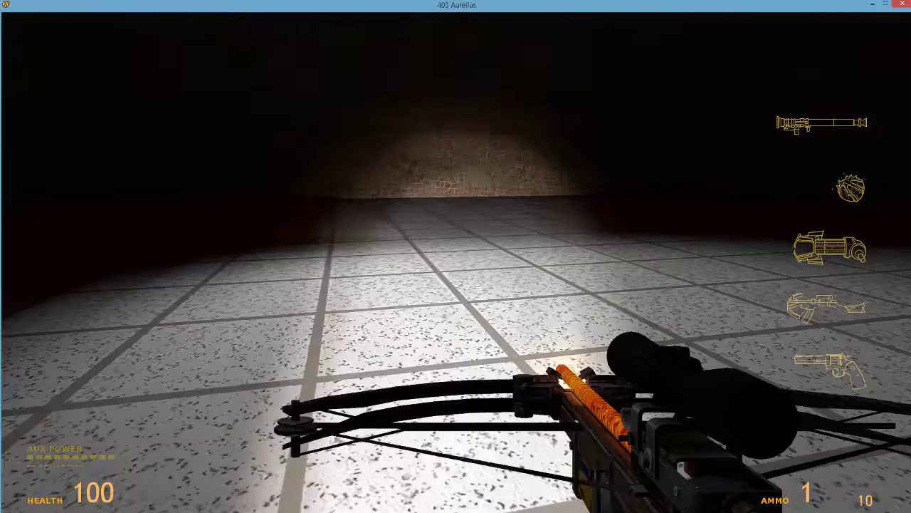
pyautogui.click(455, 263)
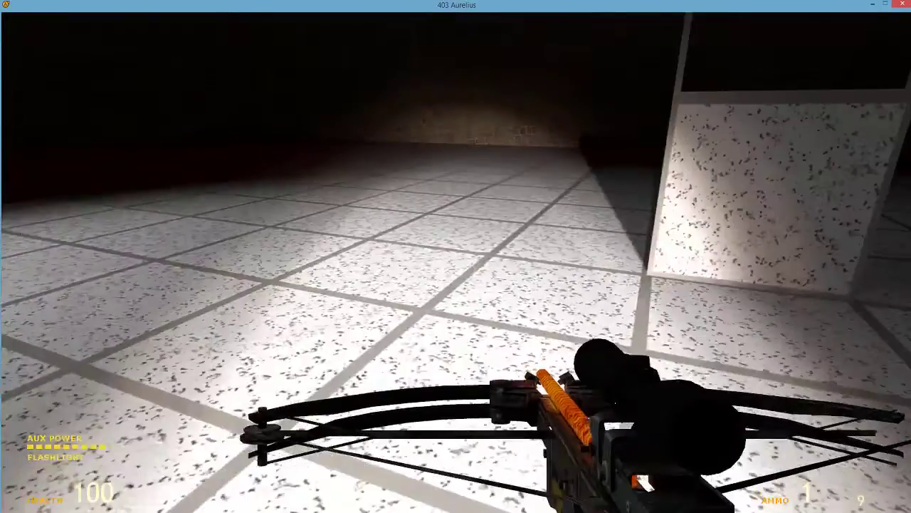
pyautogui.rightClick(456, 263)
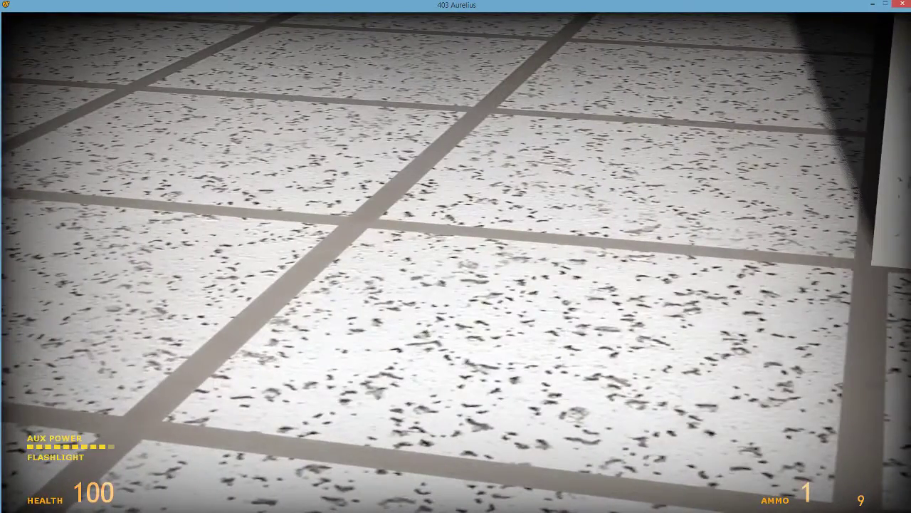
pyautogui.press('z')
pyautogui.press('f')
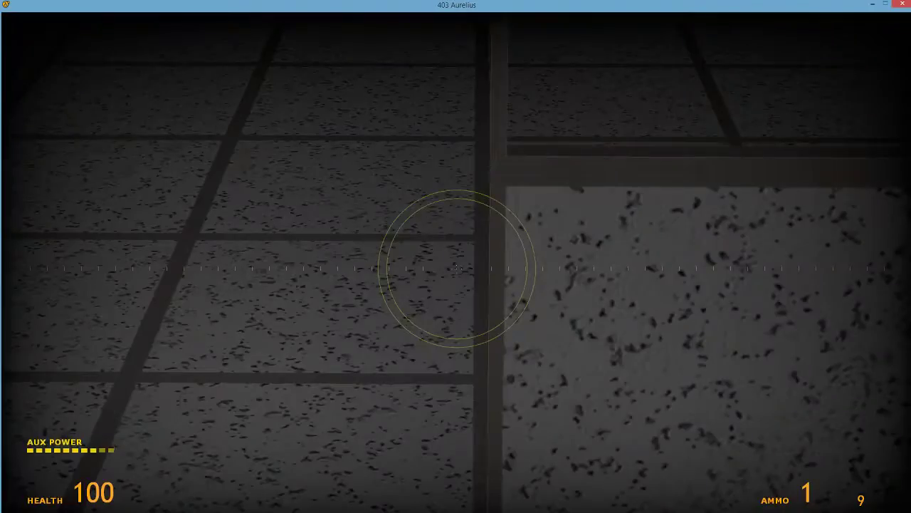
pyautogui.press('`')
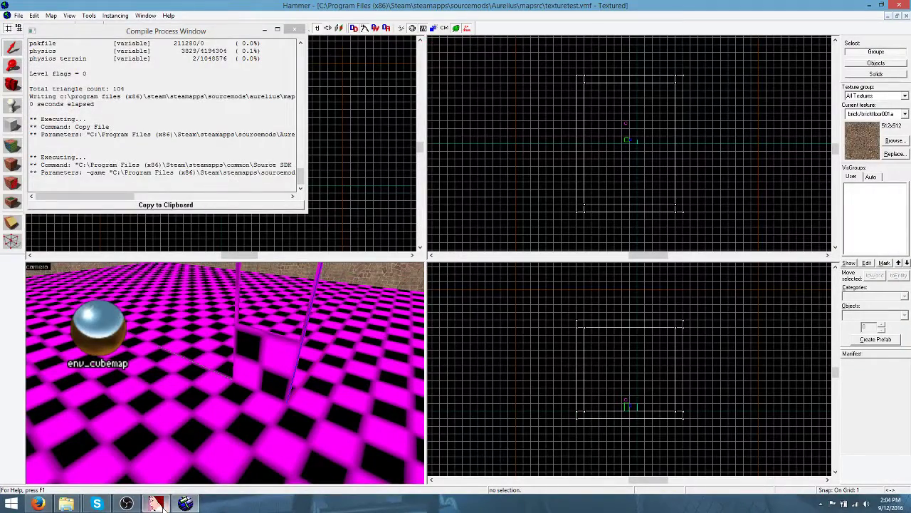
# Comment out the $envmapmask line in ceil_stucco_01.vmt with // in VTFEdit
pyautogui.click(156, 504)
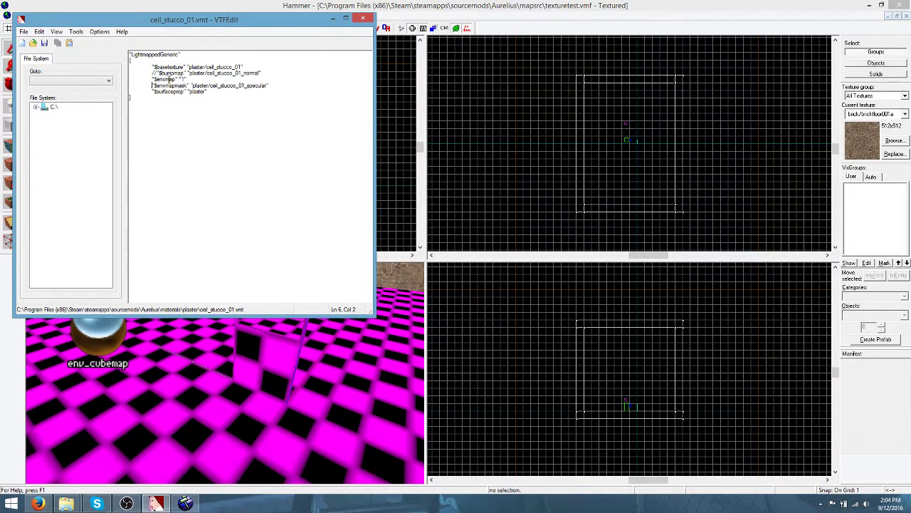
pyautogui.write('//')
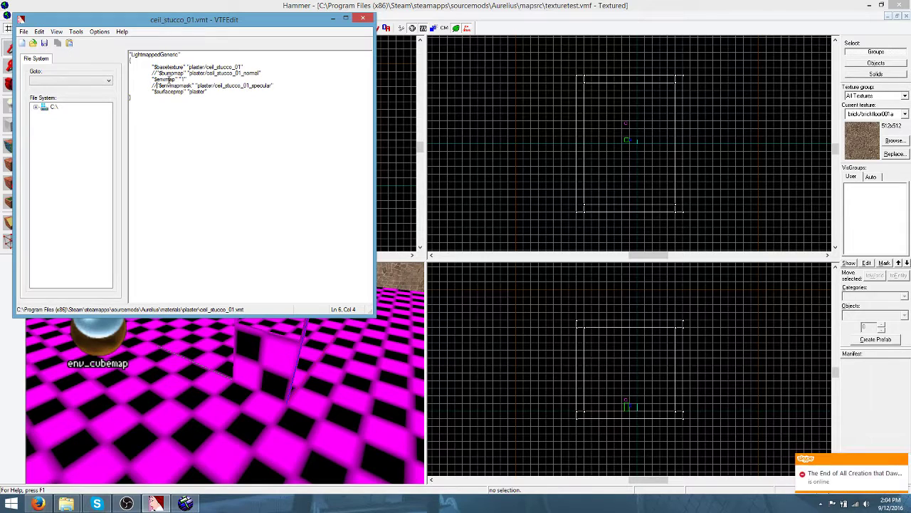
# Return to Hammer and compile and run the texturetest map again with normal BSP, VIS and RAD
pyautogui.click(394, 5)
pyautogui.press('F9')
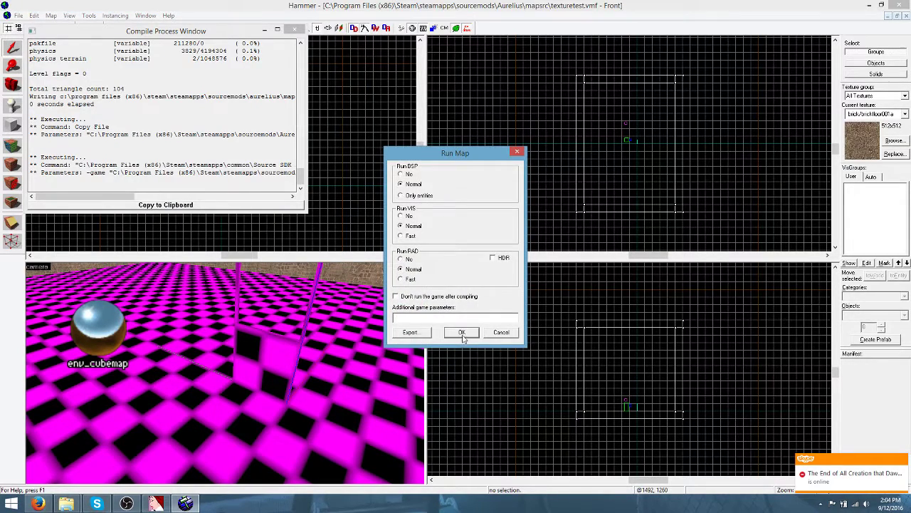
pyautogui.click(463, 332)
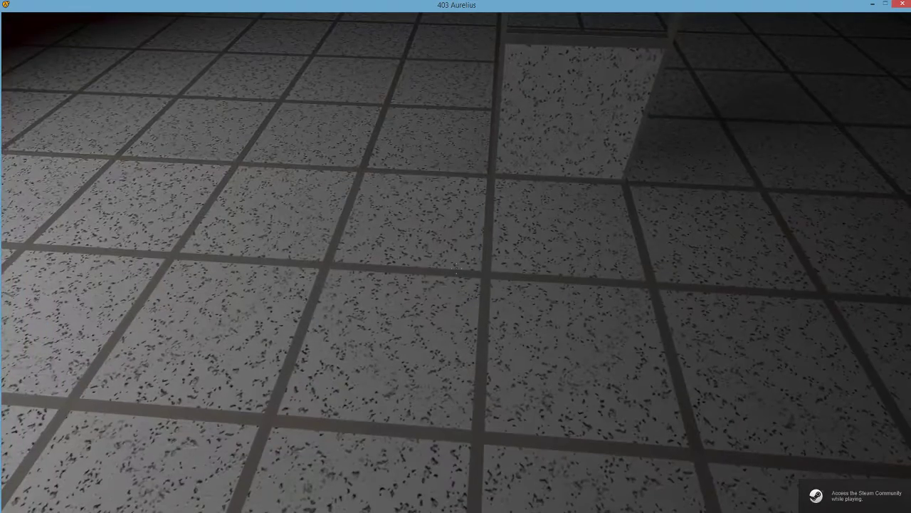
# Rebuild the cubemaps with the buildcubemaps console command, check the floor's reflections and exit the game
pyautogui.press('`')
pyautogui.write('buildcu')
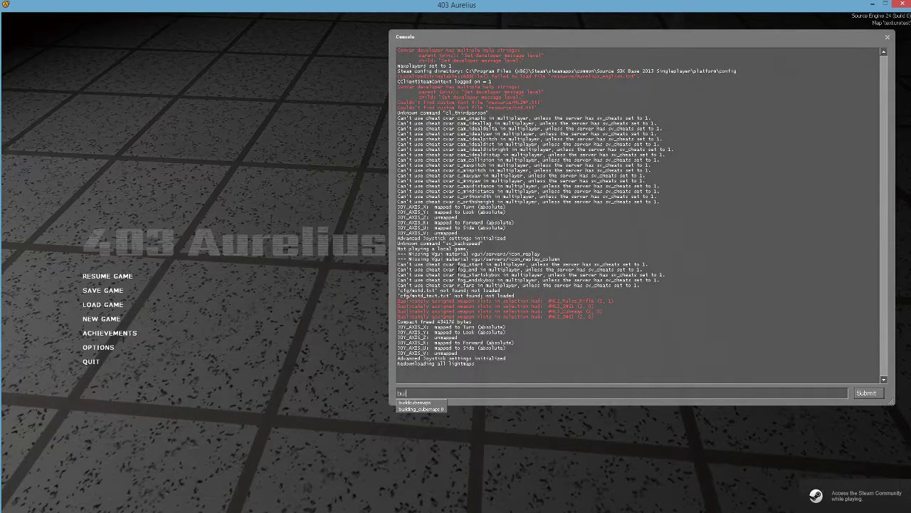
pyautogui.write('bemaps')
pyautogui.press('Return')
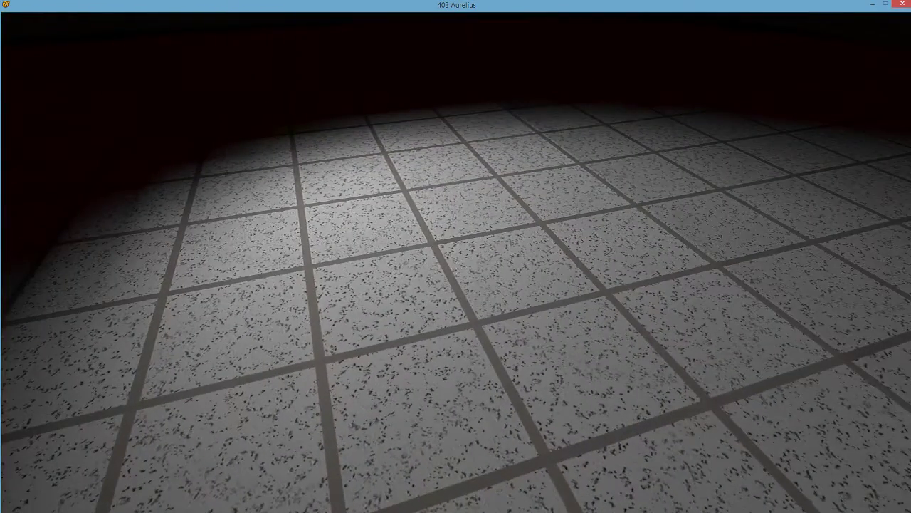
pyautogui.press('Escape')
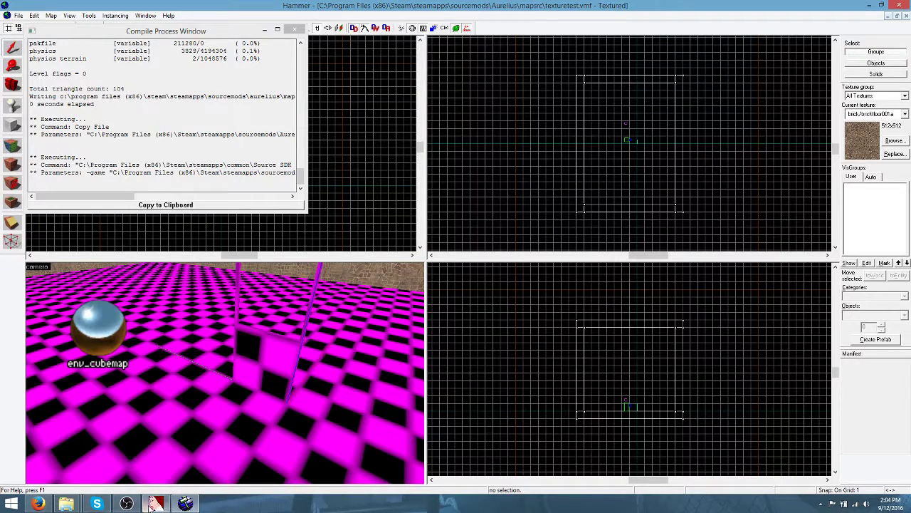
# Switch to VTFEdit and re-enable the $envmapmask line in ceil_stucco_01.vmt by removing its // comment marks
pyautogui.click(154, 503)
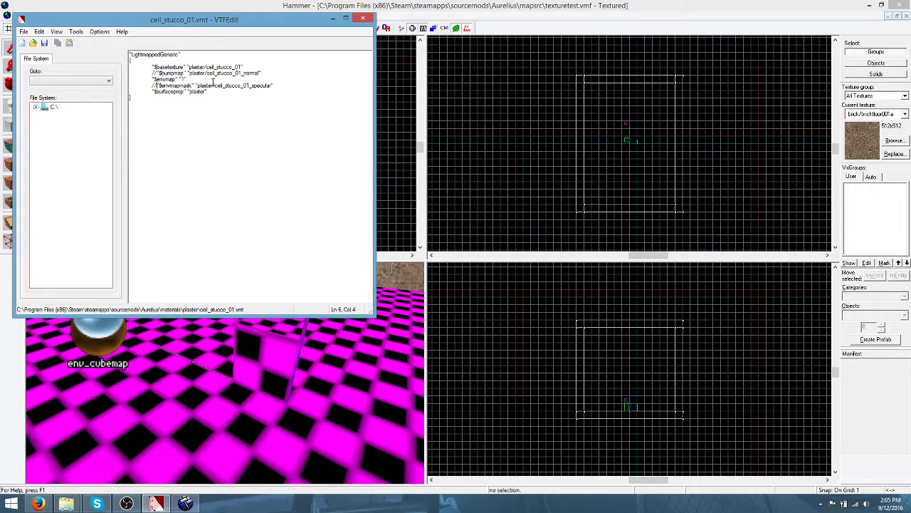
pyautogui.press('BackSpace')
pyautogui.press('BackSpace')
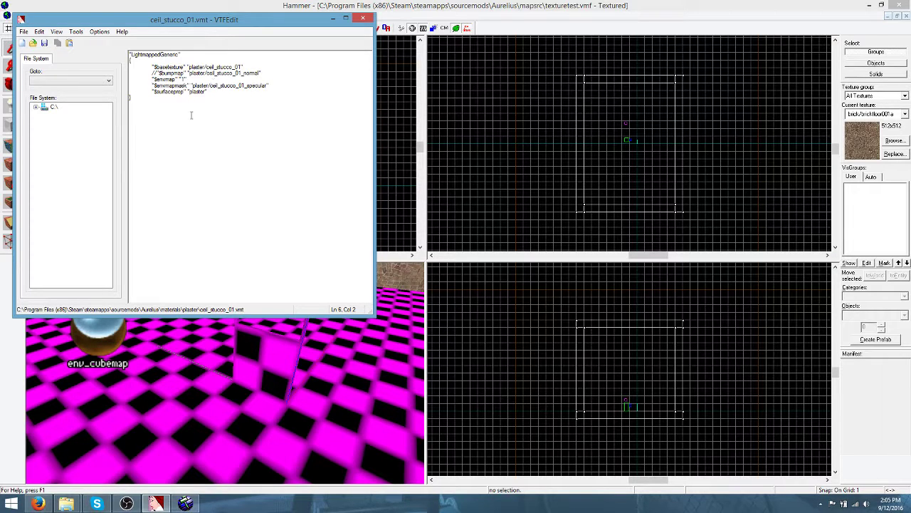
# Copy the syntax line "$envmap env_cubemap" from the $envmap page of the Valve Developer Community wiki in Firefox
pyautogui.click(38, 503)
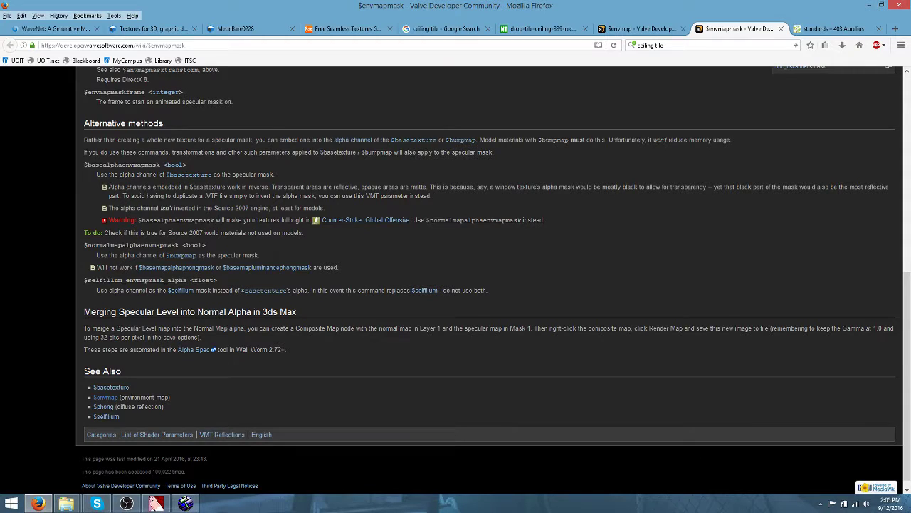
pyautogui.hotkey('ctrl', 'pageup')
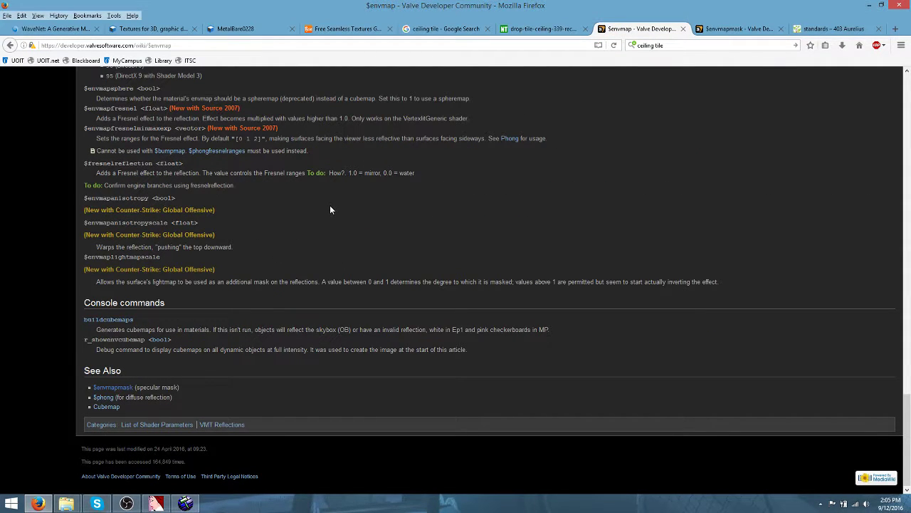
pyautogui.scroll(20, 329, 209)
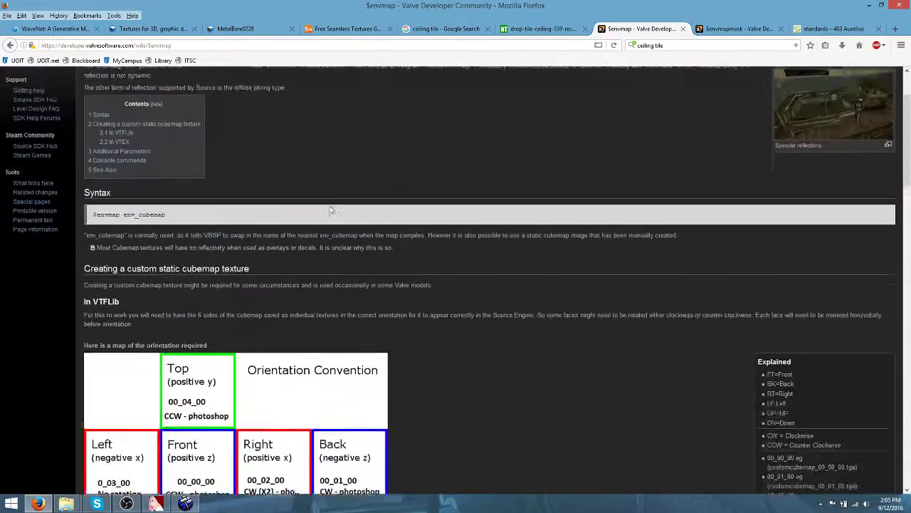
pyautogui.scroll(2, 330, 209)
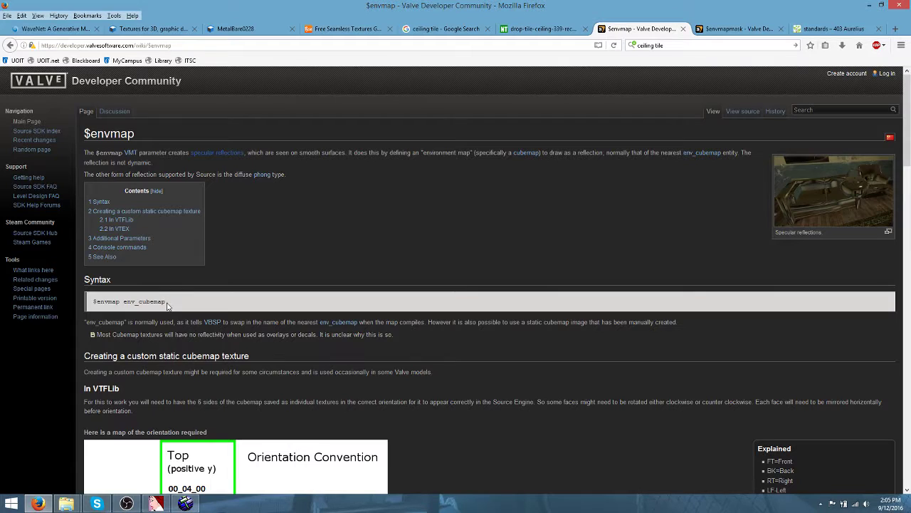
pyautogui.tripleClick(141, 301)
pyautogui.hotkey('ctrl', 'c')
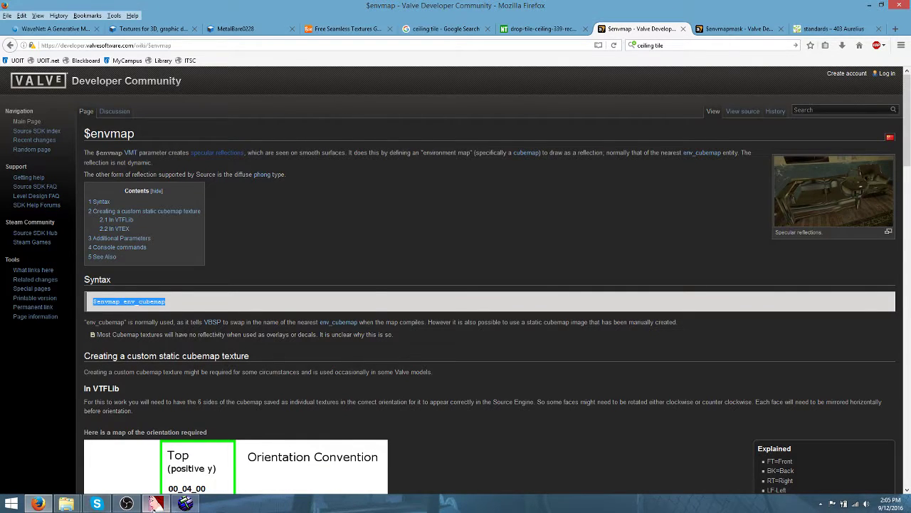
# Replace the $envmap line in ceil_stucco_01.vmt with the copied text $envmap env_cubemap in VTFEdit
pyautogui.click(155, 504)
pyautogui.moveTo(189, 81); pyautogui.dragTo(153, 80)
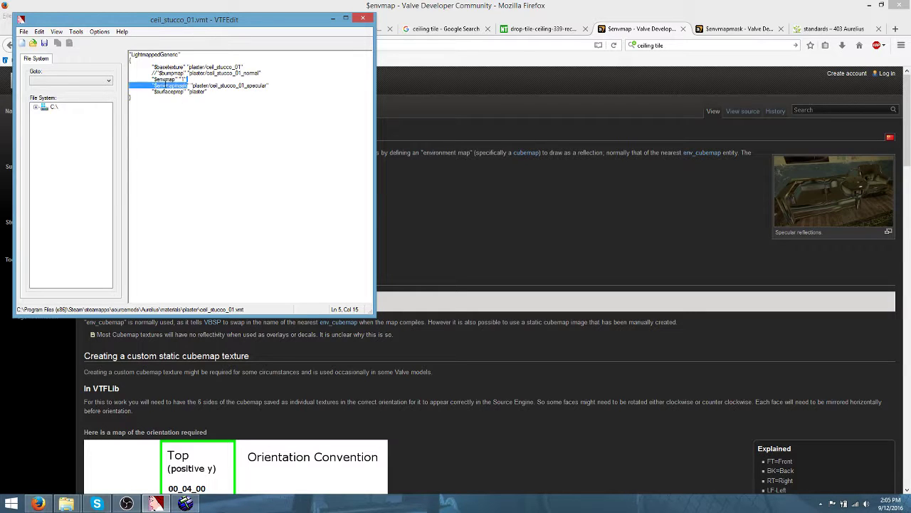
pyautogui.hotkey('ctrl', 'v')
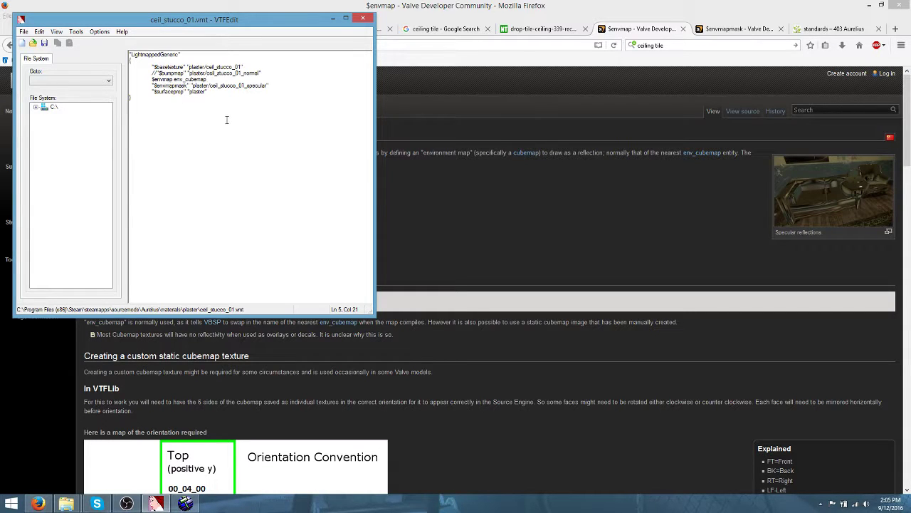
# Switch to Hammer and compile and run the texturetest map with normal BSP, VIS and RAD
pyautogui.click(186, 504)
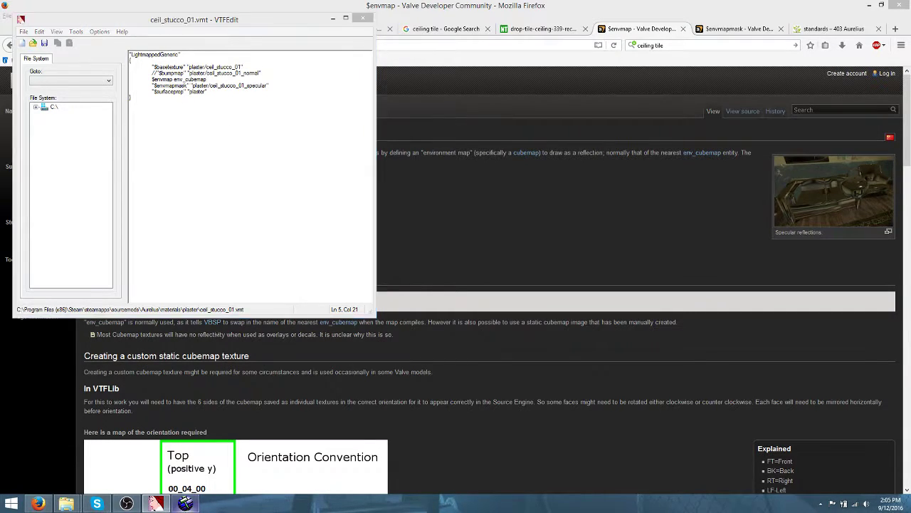
pyautogui.click(399, 28)
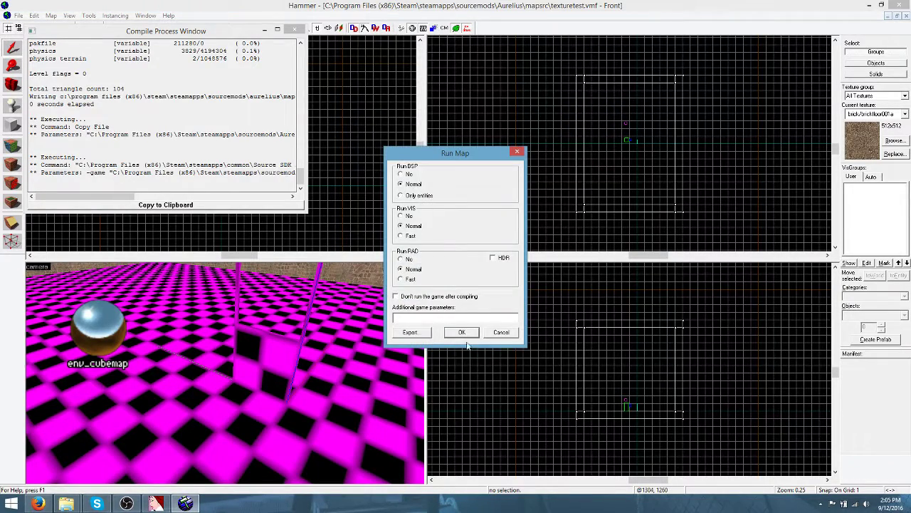
pyautogui.click(468, 333)
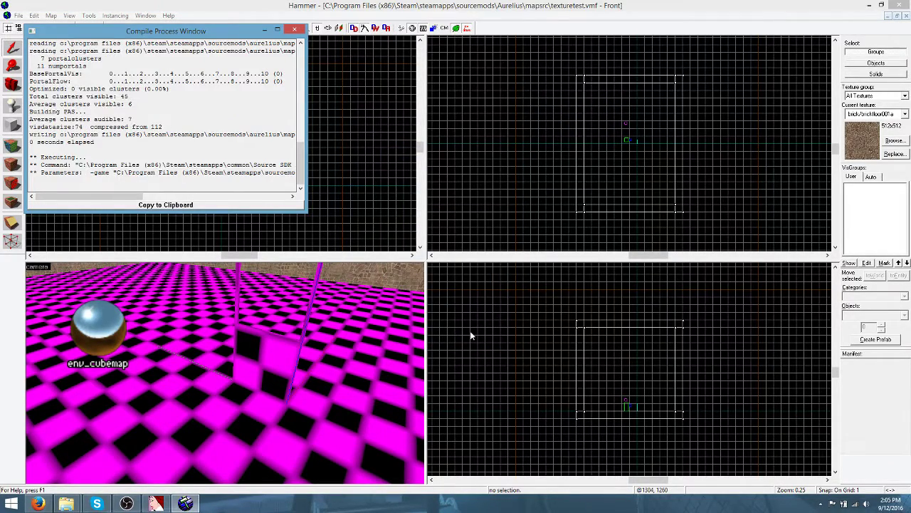
pyautogui.click(470, 335)
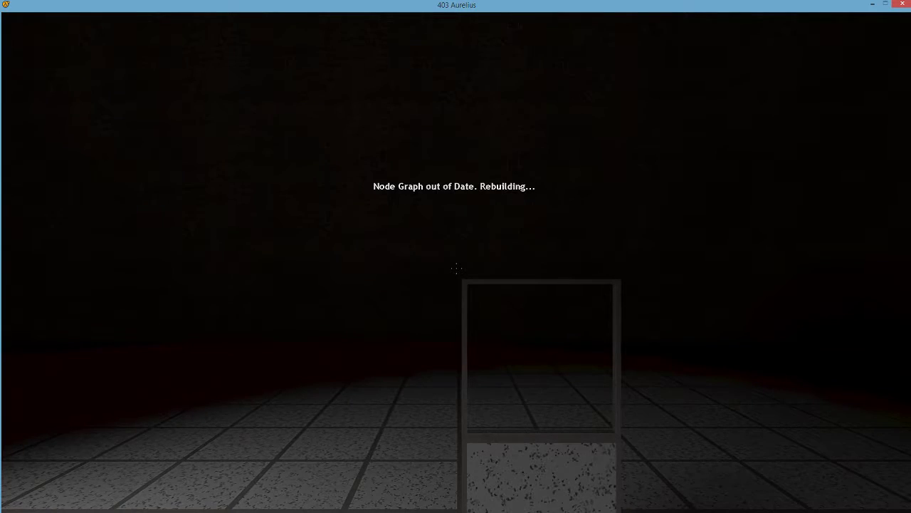
# Build the map's cubemaps in the running game with the buildcubemaps console command
pyautogui.press('`')
pyautogui.write('buildc')
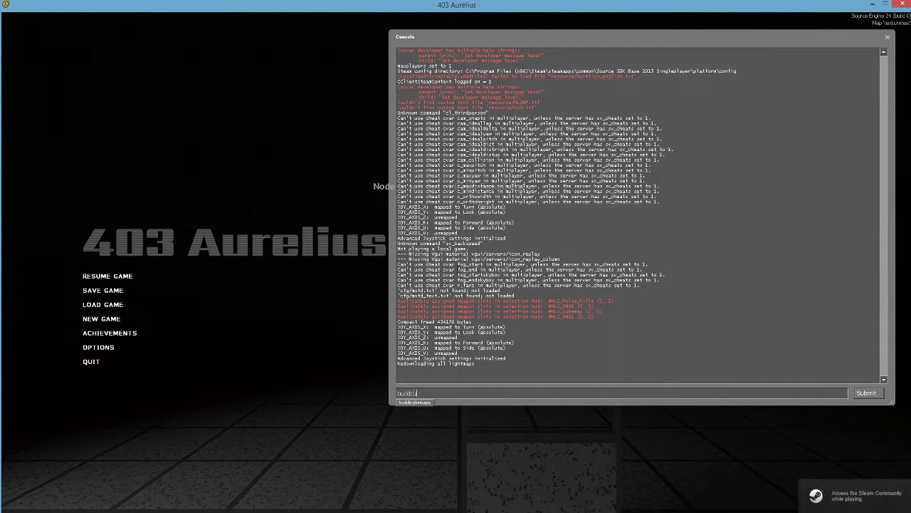
pyautogui.write('ubemaps')
pyautogui.press('Return')
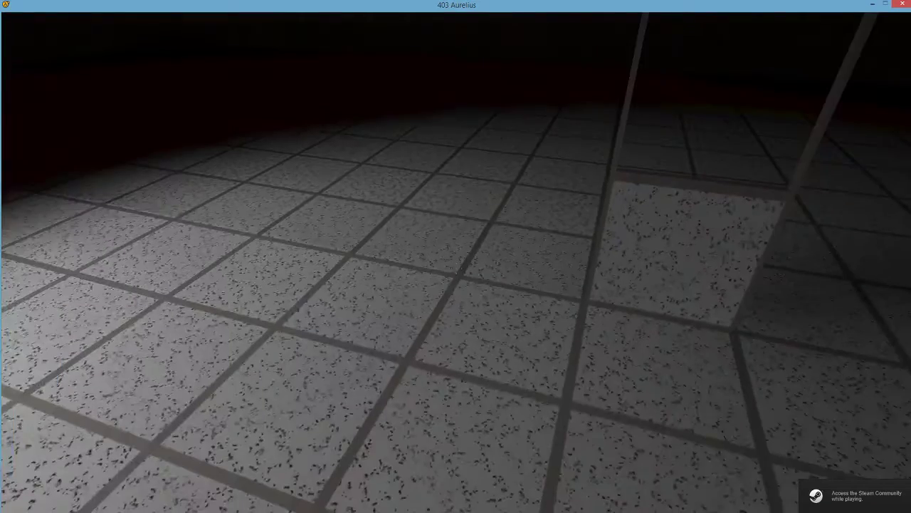
# Examine the tiled floor's reflections up close and exit the game with the quit console command
pyautogui.press('s')
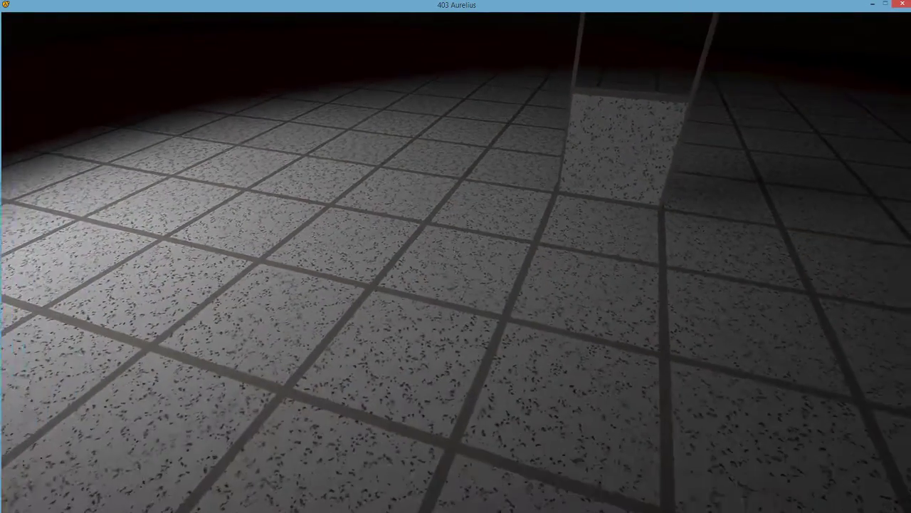
pyautogui.press('ctrl')
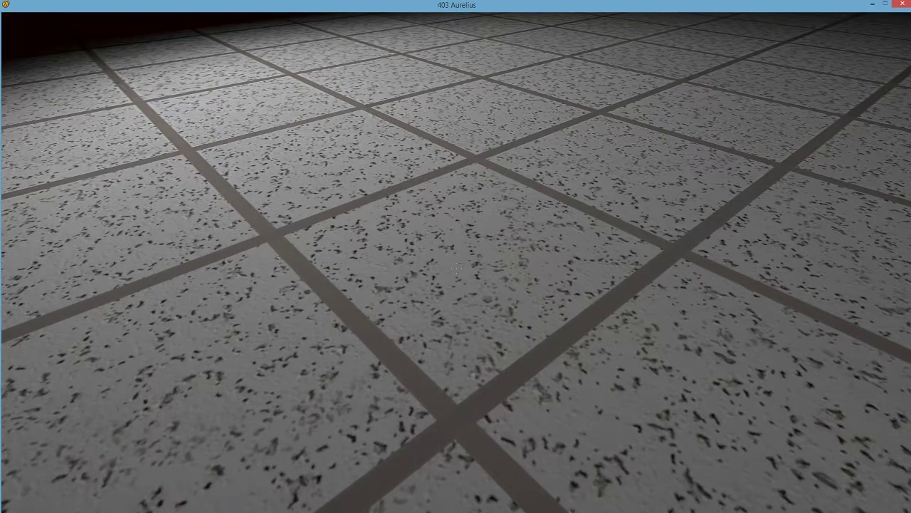
pyautogui.press('Escape')
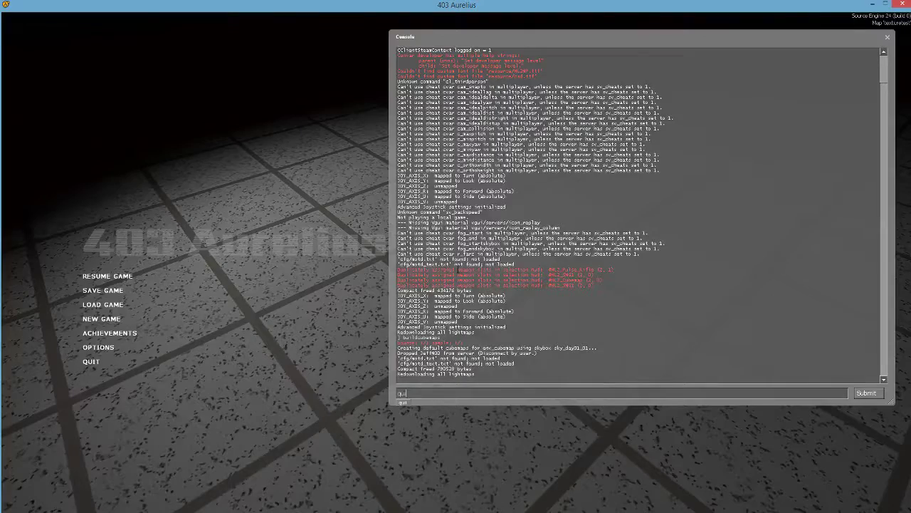
pyautogui.hotkey('alt', 'Tab')
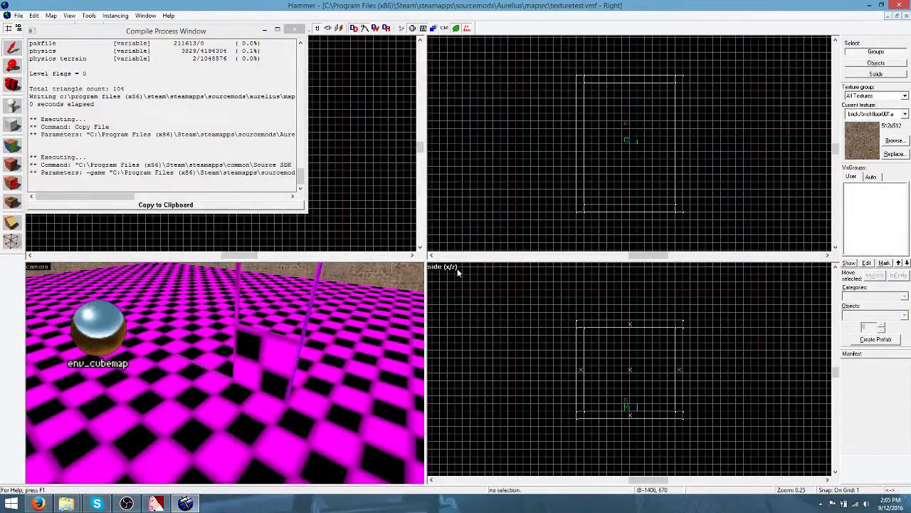
# Remove the // comment marks from the $bumpmap line in ceil_stucco_01.vmt, save it and close VTFEdit
pyautogui.click(155, 503)
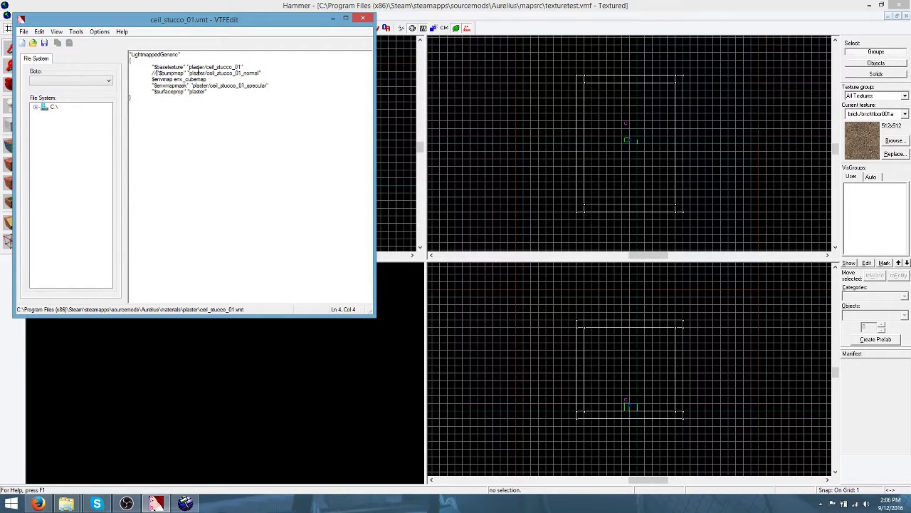
pyautogui.press('BackSpace')
pyautogui.press('BackSpace')
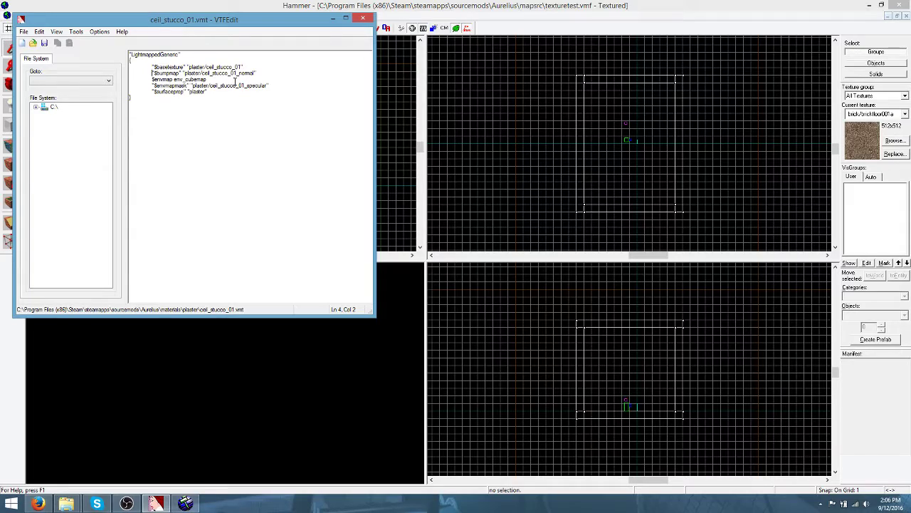
pyautogui.click(363, 18)
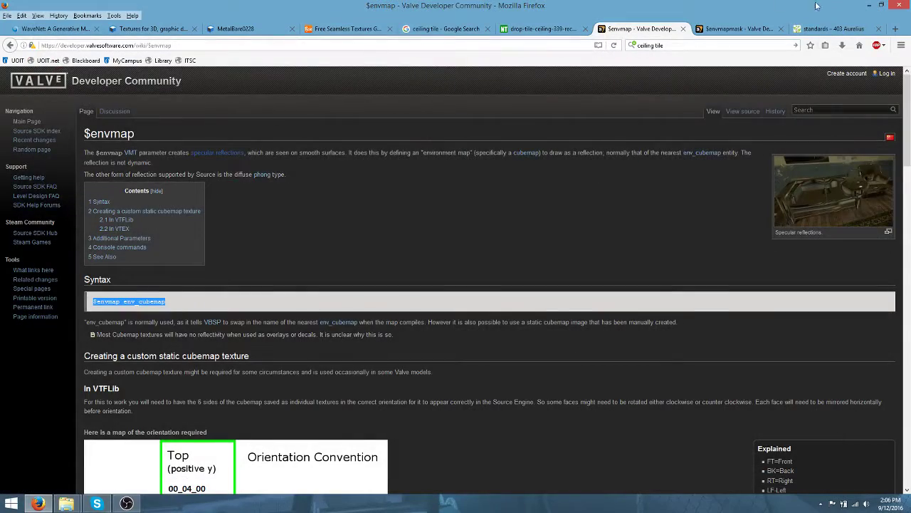
# Minimize Firefox, relaunch Hammer from the desktop and reopen the recent map texturetest.vmf
pyautogui.click(869, 5)
pyautogui.doubleClick(159, 20)
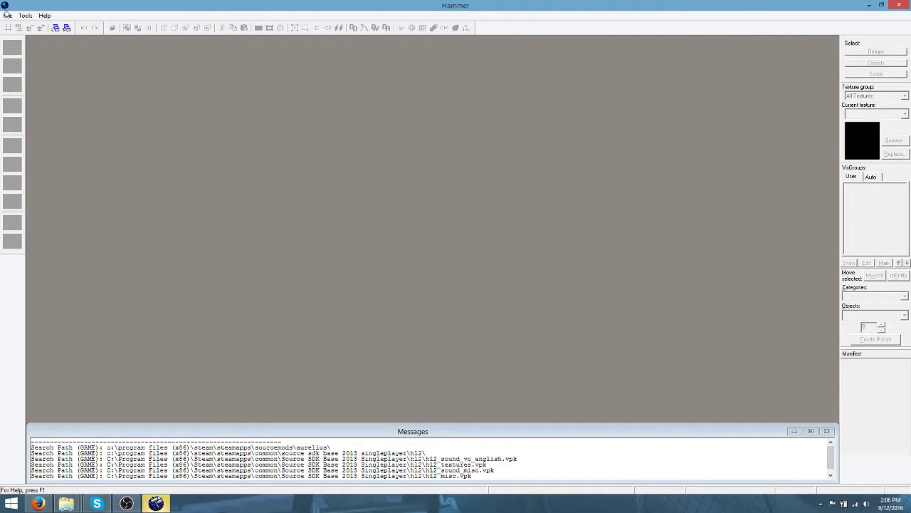
pyautogui.click(9, 16)
pyautogui.click(25, 52)
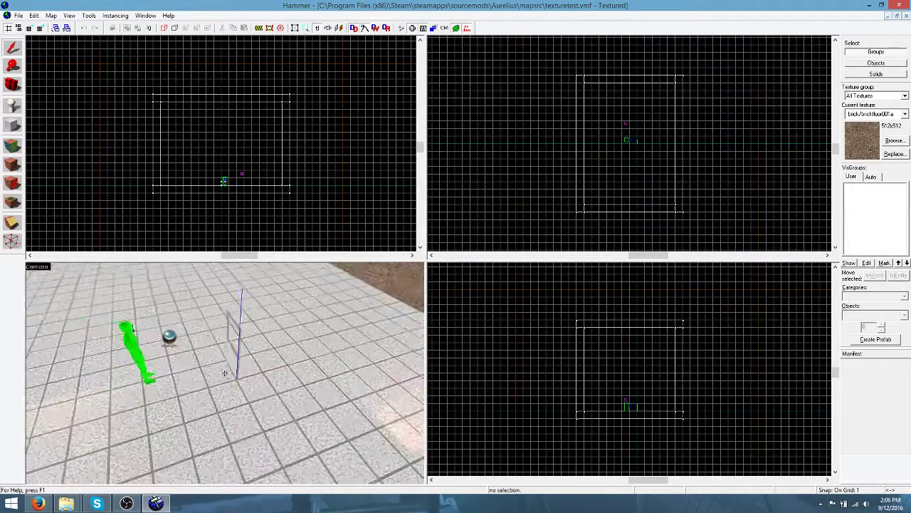
# Check the floor tiles in the 3D camera view, and compile and run the map with normal BSP, VIS and RAD
pyautogui.press('w')
pyautogui.press('w')
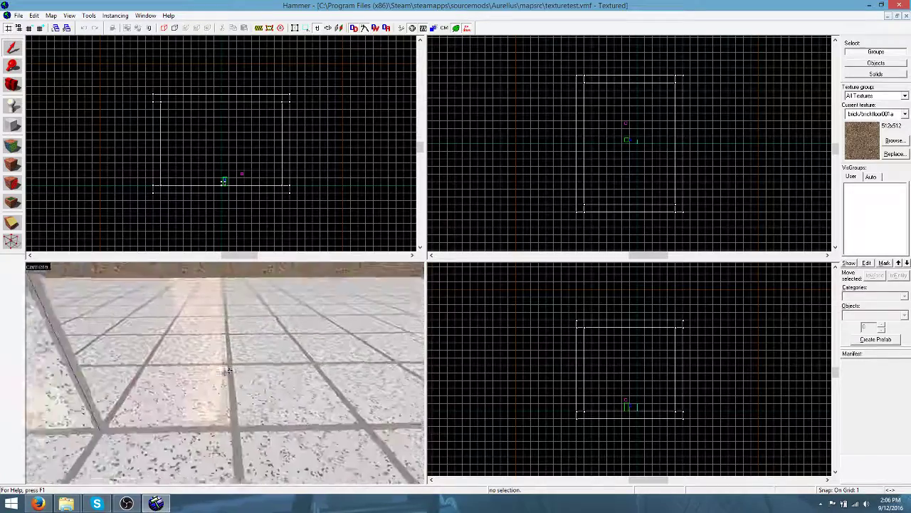
pyautogui.press('s')
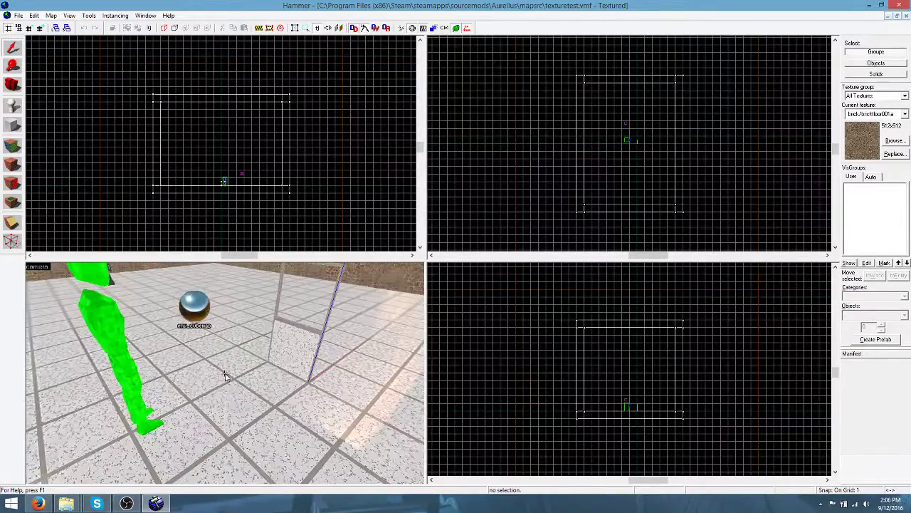
pyautogui.press('z')
pyautogui.click(402, 28)
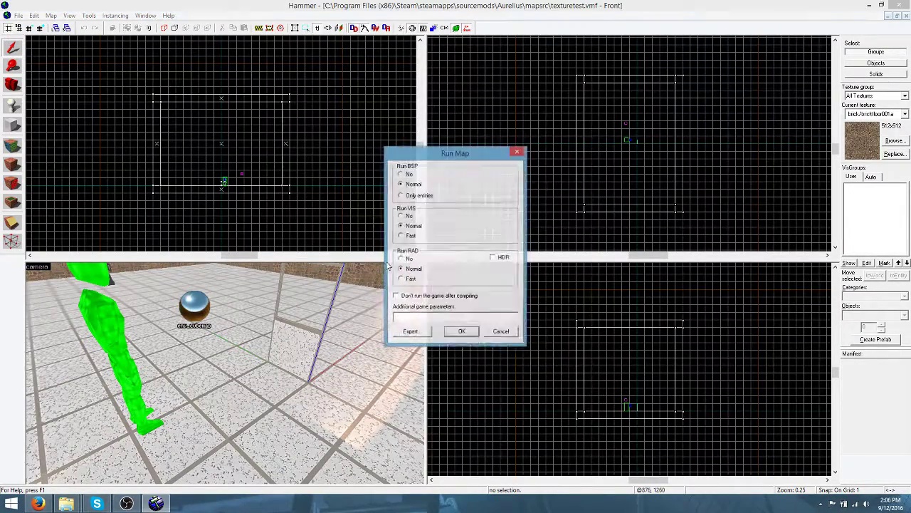
pyautogui.click(463, 330)
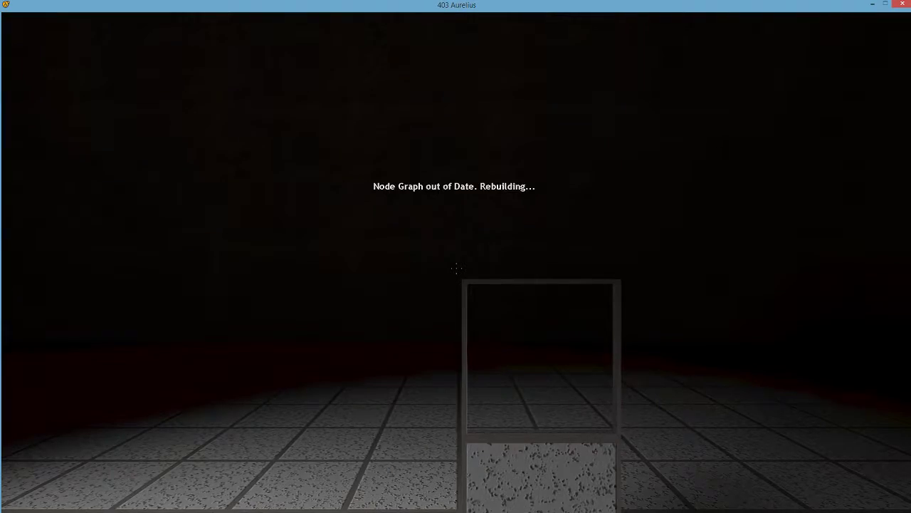
# Rebuild the cubemaps in the newly launched game with the console command buildcubemaps
pyautogui.press('`')
pyautogui.write('b')
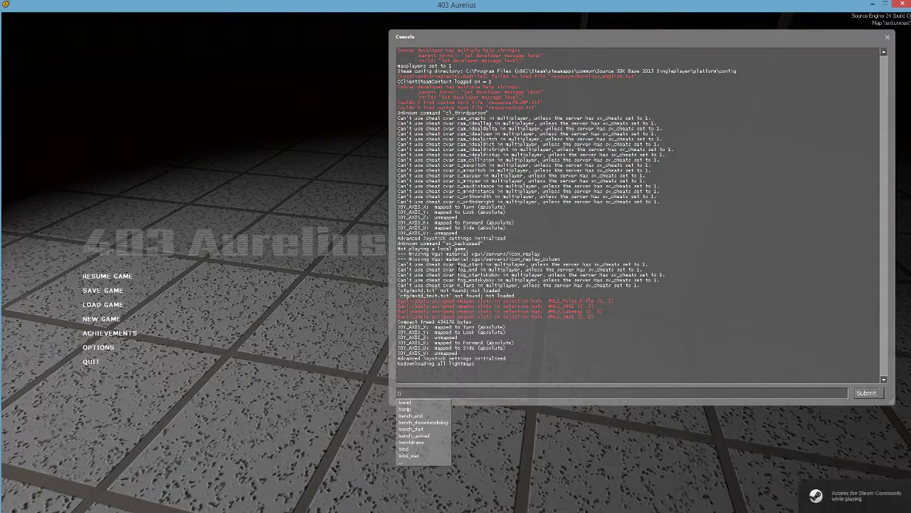
pyautogui.write('uildcube')
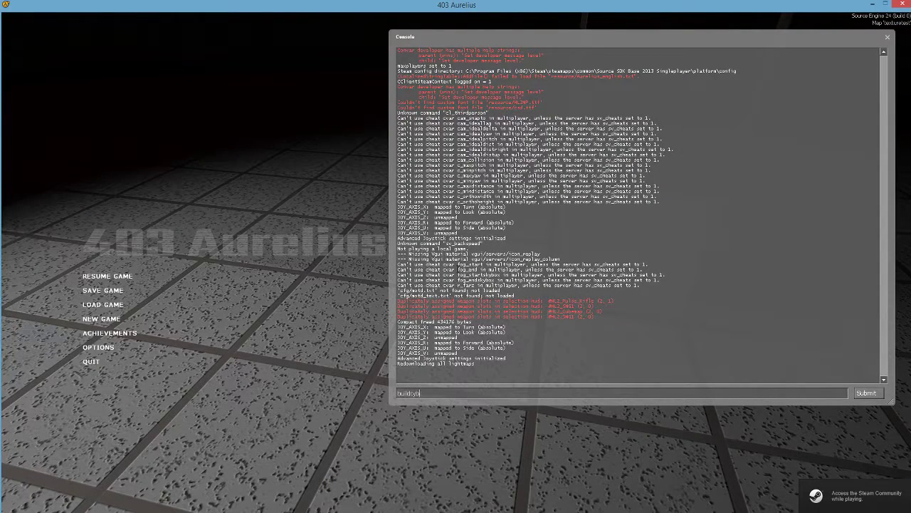
pyautogui.press('BackSpace')
pyautogui.press('BackSpace')
pyautogui.press('BackSpace')
pyautogui.write('cubemaps')
pyautogui.press('Return')
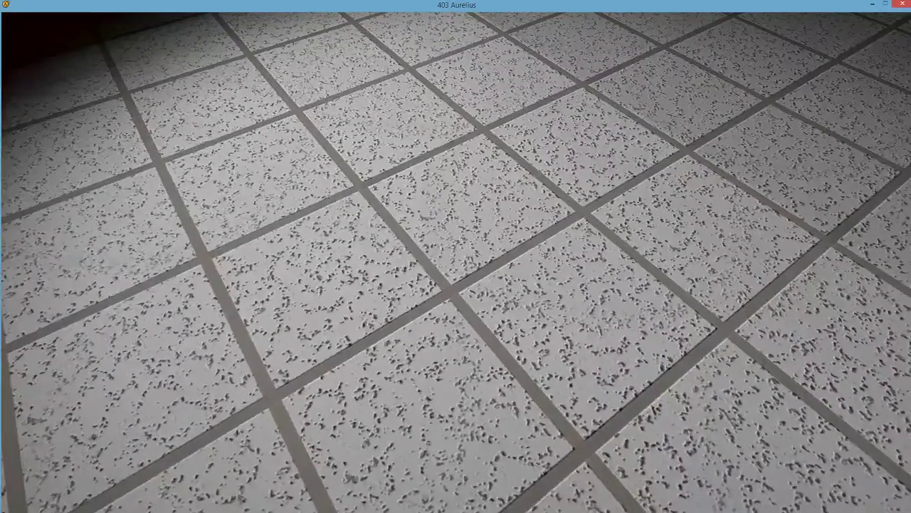
# Crouch close to the floor tiles and toggle the flashlight to examine their bump mapping and specular shine
pyautogui.press('ctrl')
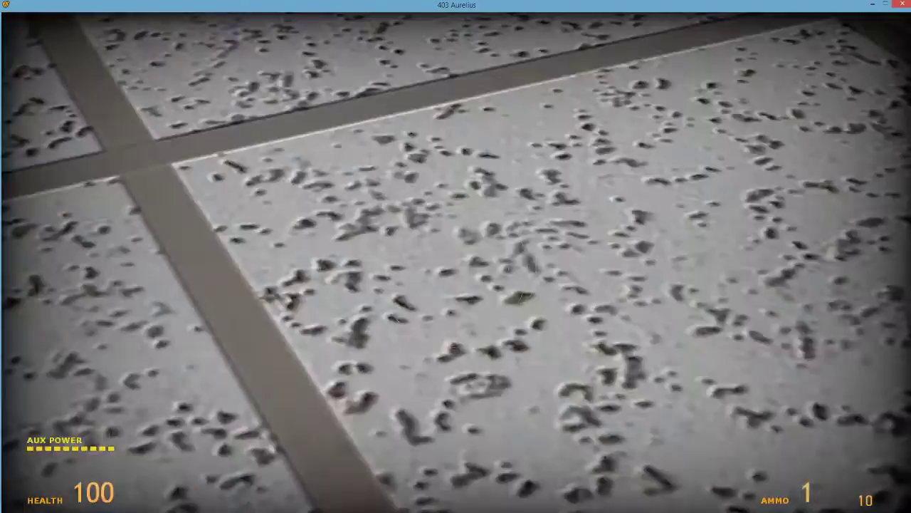
pyautogui.press('f')
pyautogui.press('f')
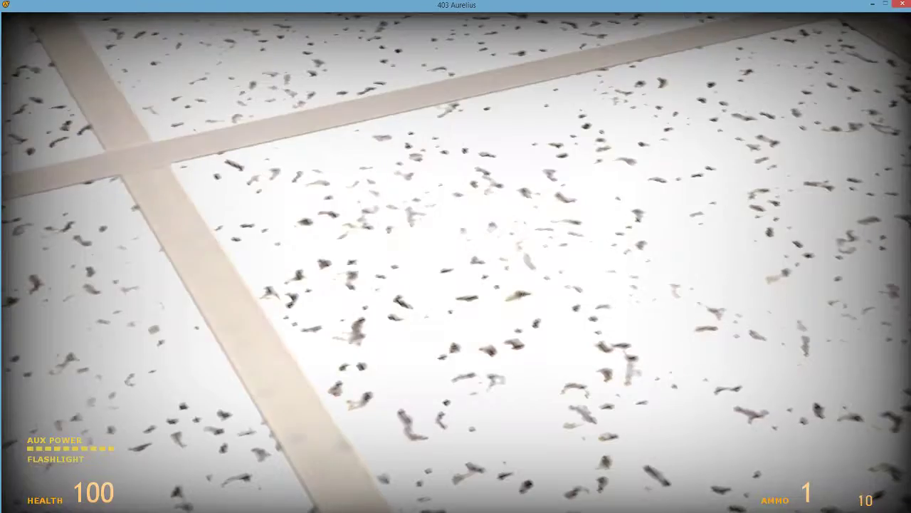
pyautogui.press('f')
pyautogui.press('f')
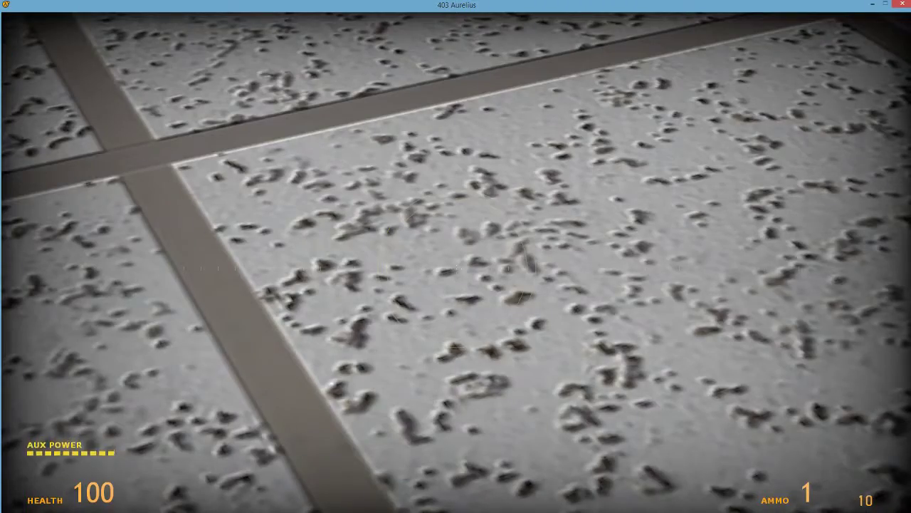
pyautogui.press('f')
# Equip the pistol, fire at the floor tiles and the standing tile panel to check bullet impacts, and reload
pyautogui.press('2')
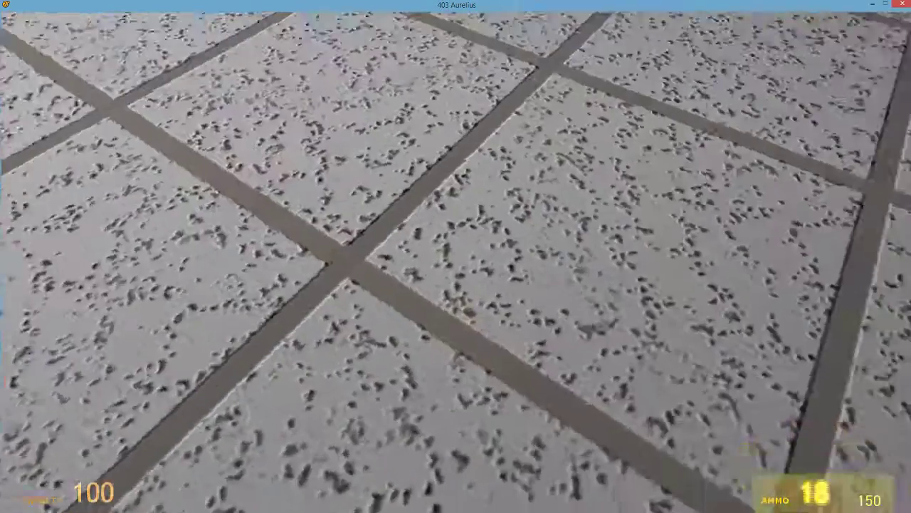
pyautogui.click(456, 268)
pyautogui.click(456, 268)
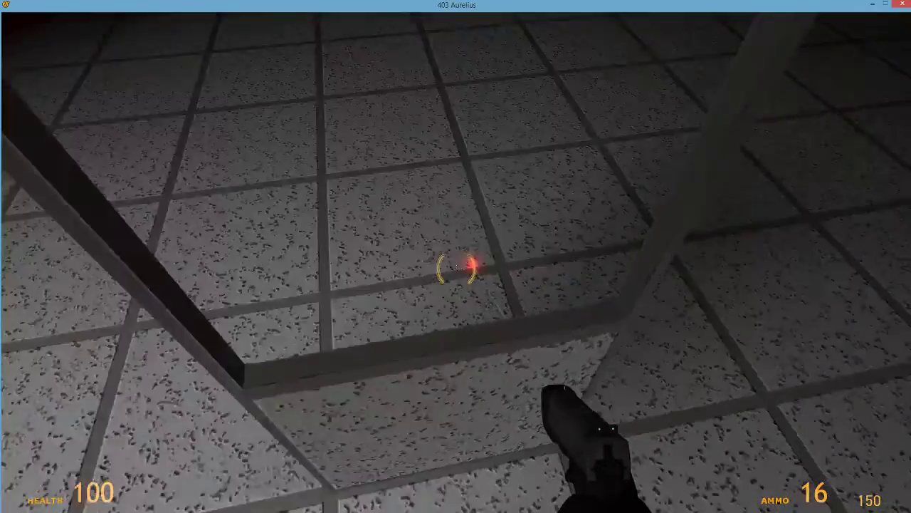
pyautogui.click(456, 268)
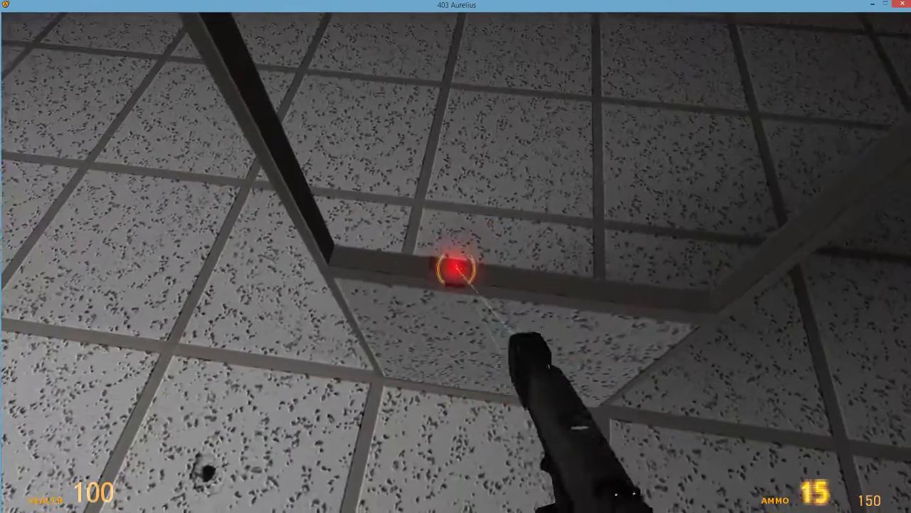
pyautogui.click(456, 268)
pyautogui.click(456, 269)
pyautogui.click(456, 268)
pyautogui.click(455, 268)
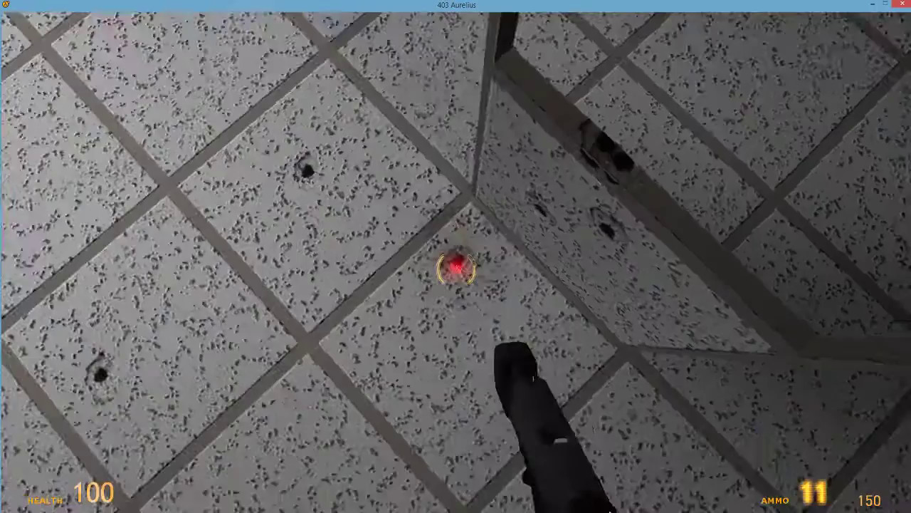
pyautogui.click(456, 268)
pyautogui.click(456, 269)
pyautogui.click(455, 268)
pyautogui.press('r')
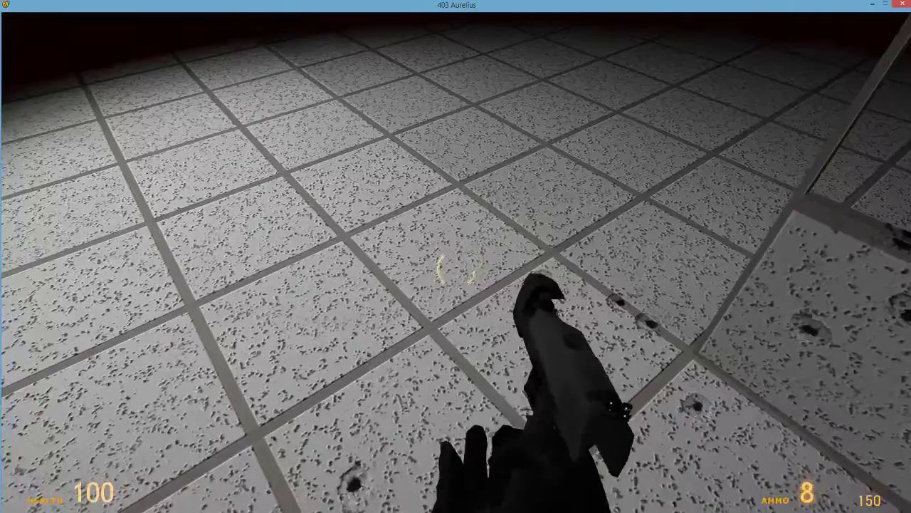
# Exit the game with the quit console command and close Hammer's Compile Process Window
pyautogui.press('`')
pyautogui.write('quit')
pyautogui.press('Return')
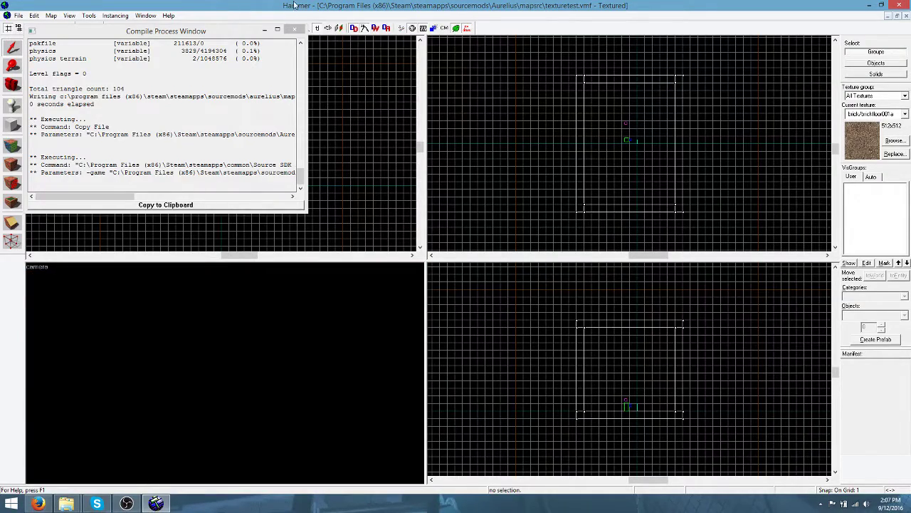
pyautogui.click(295, 29)
# Open ceil_stucco_01.vmt from the plaster materials folder in VTFEdit and move its window clear of the file list
pyautogui.moveTo(65, 503)
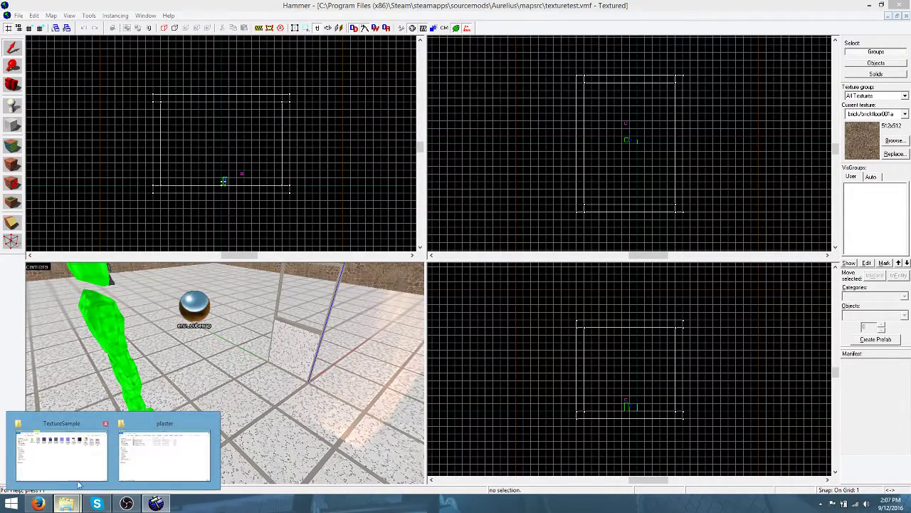
pyautogui.click(164, 452)
pyautogui.click(147, 98)
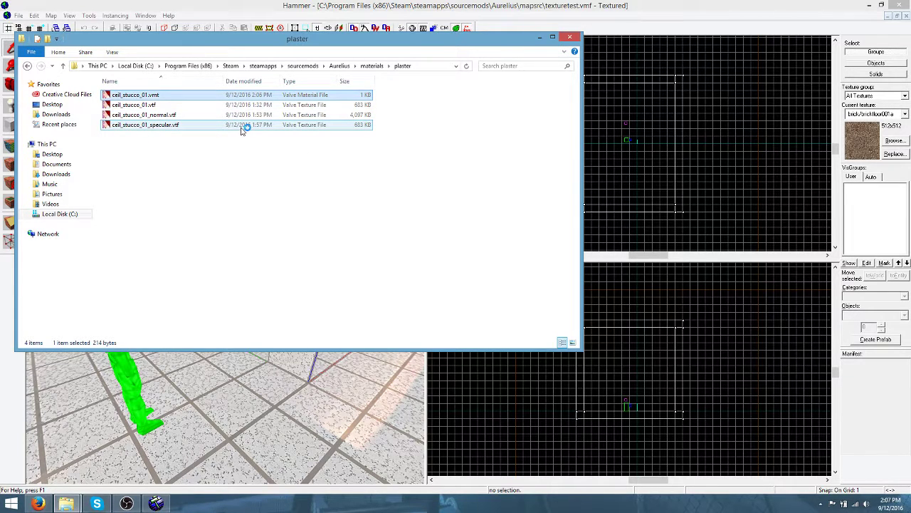
pyautogui.press('Return')
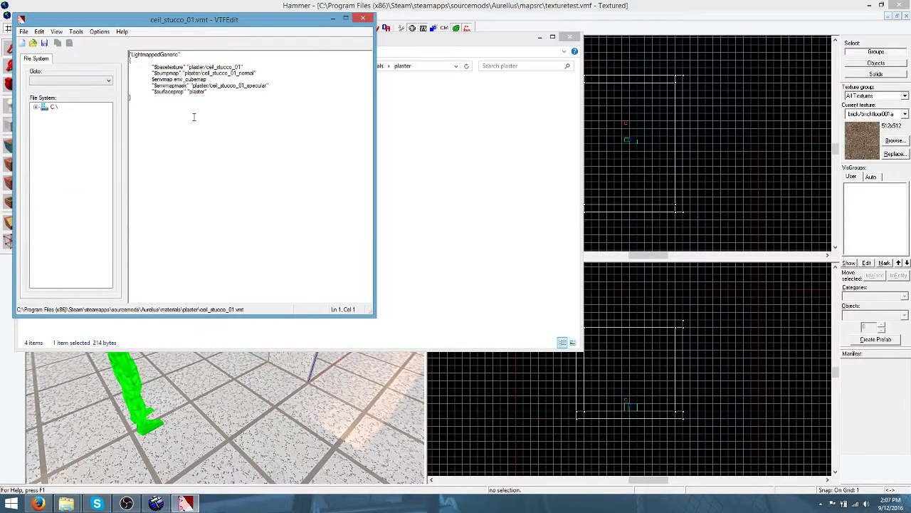
pyautogui.moveTo(205, 25); pyautogui.dragTo(480, 80)
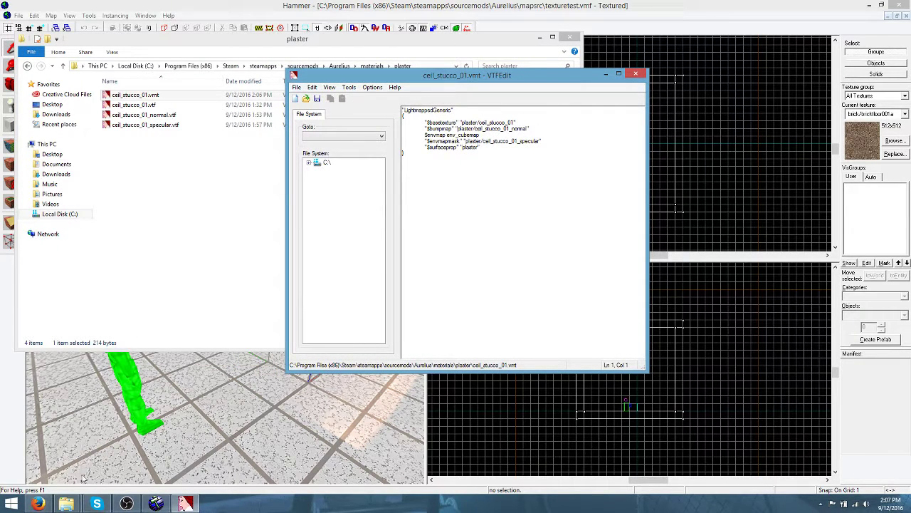
# Open ceil_stucco_01_normal.vtf from the plaster folder and import ceilingtile_n.png as its replacement image
pyautogui.doubleClick(169, 116)
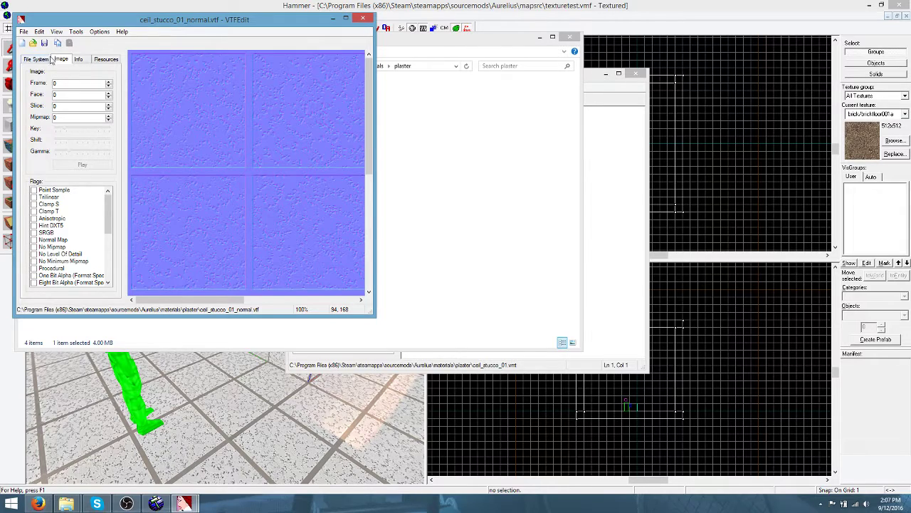
pyautogui.click(24, 32)
pyautogui.click(158, 131)
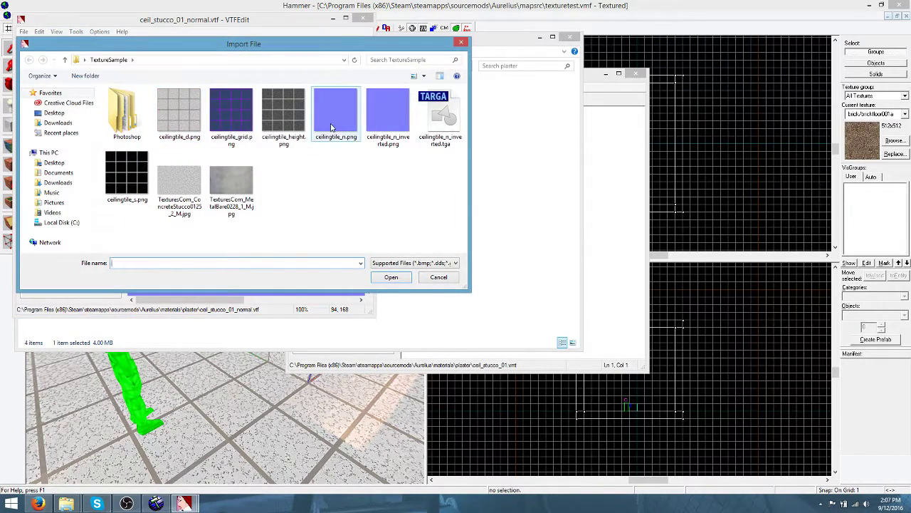
pyautogui.click(330, 120)
pyautogui.doubleClick(330, 121)
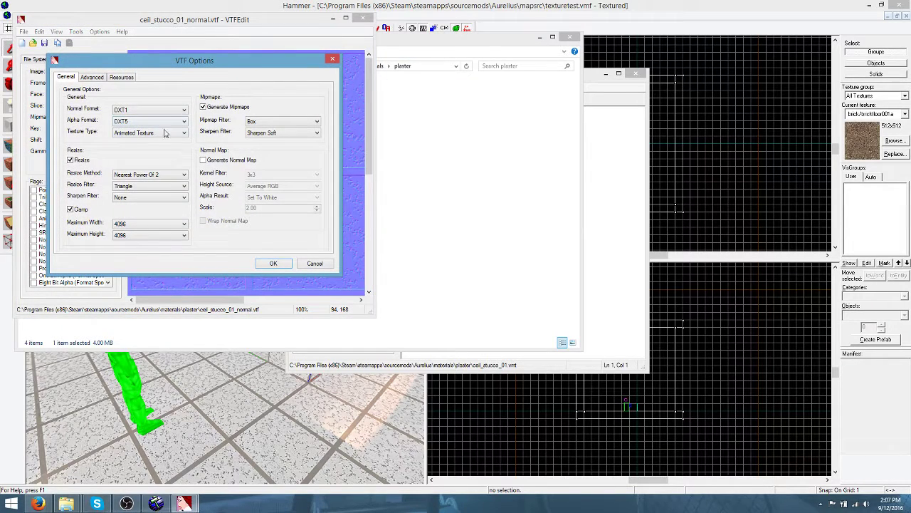
# Set both the normal format and the alpha format to BGR888 and convert the imported normal map
pyautogui.click(172, 121)
pyautogui.click(137, 144)
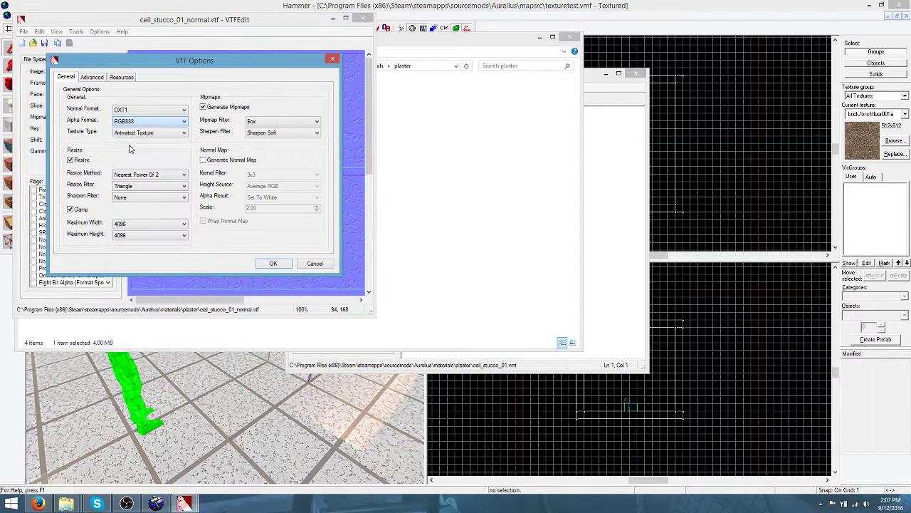
pyautogui.click(141, 123)
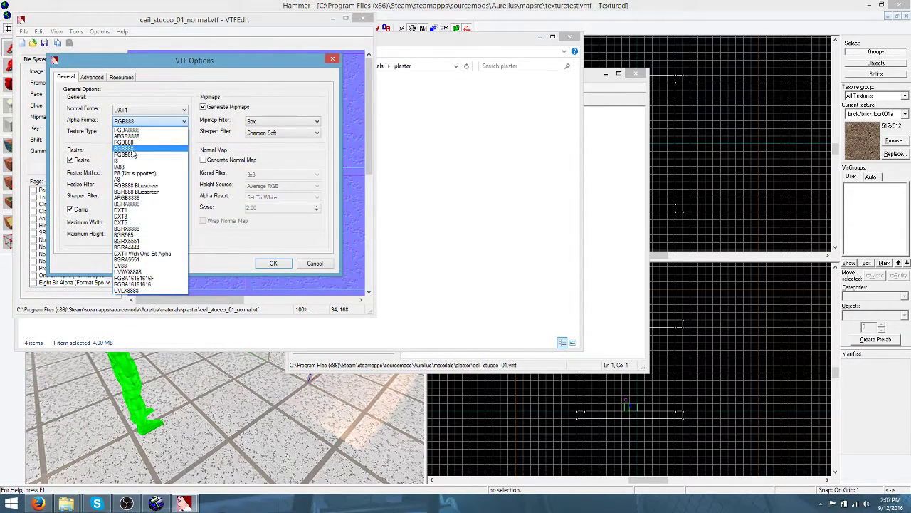
pyautogui.click(132, 154)
pyautogui.click(170, 113)
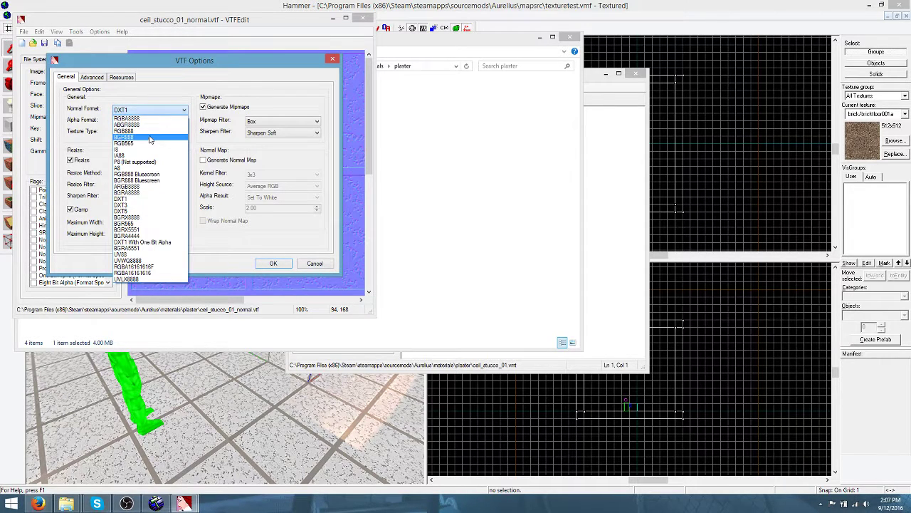
pyautogui.click(151, 137)
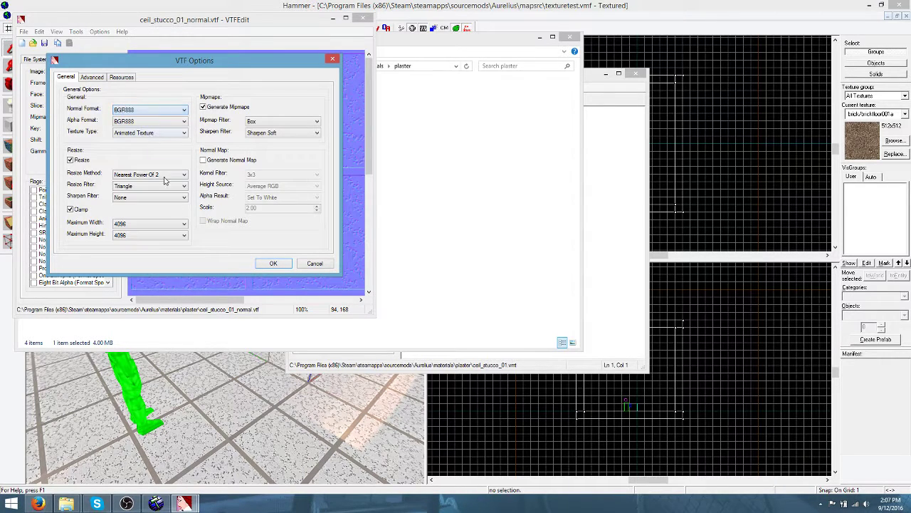
pyautogui.click(271, 263)
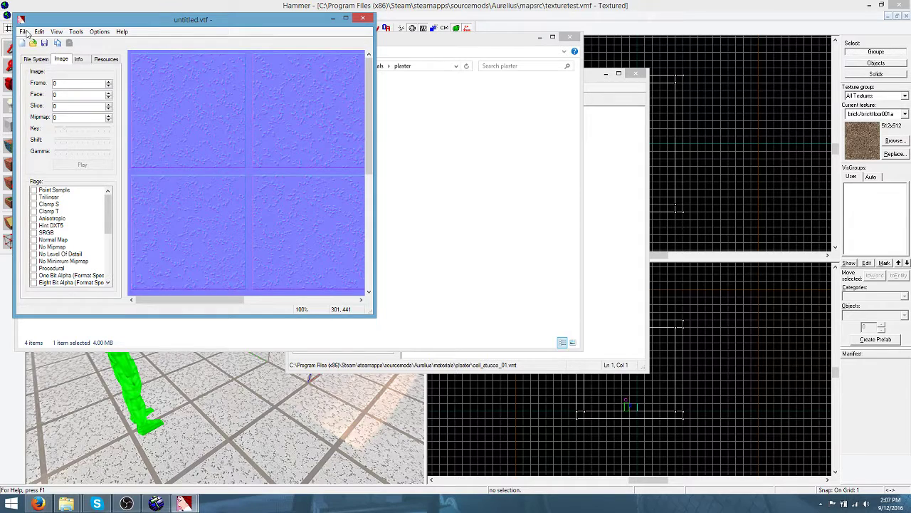
# Begin saving the texture as a new VTF file and remove the Creative Cloud Files shortcut from the favorites
pyautogui.click(24, 31)
pyautogui.click(44, 77)
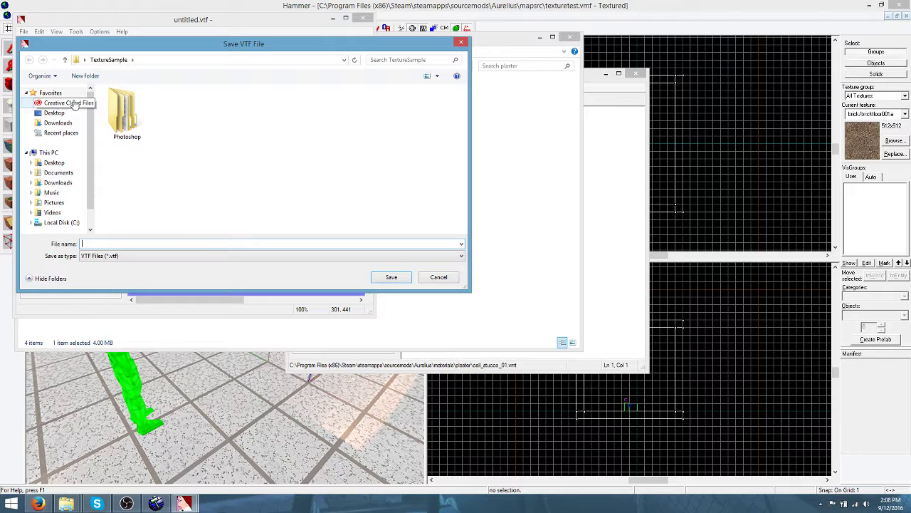
pyautogui.click(62, 103)
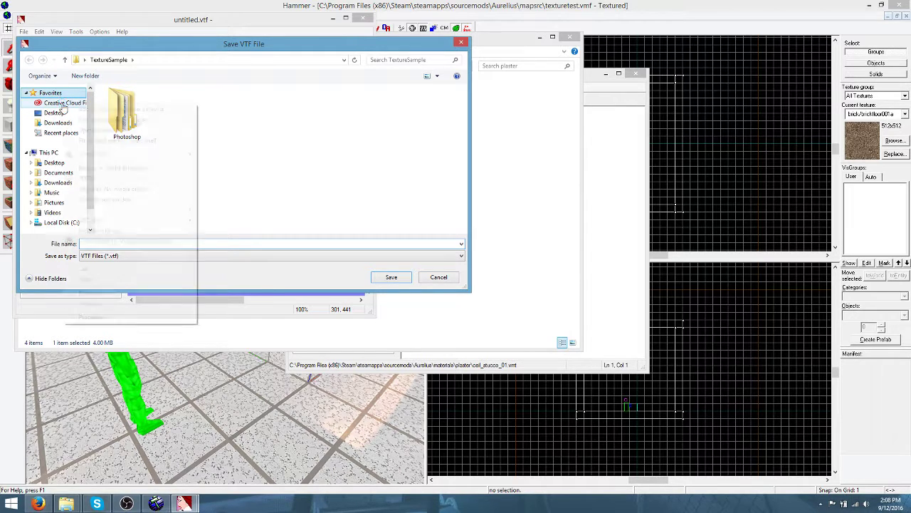
pyautogui.rightClick(63, 103)
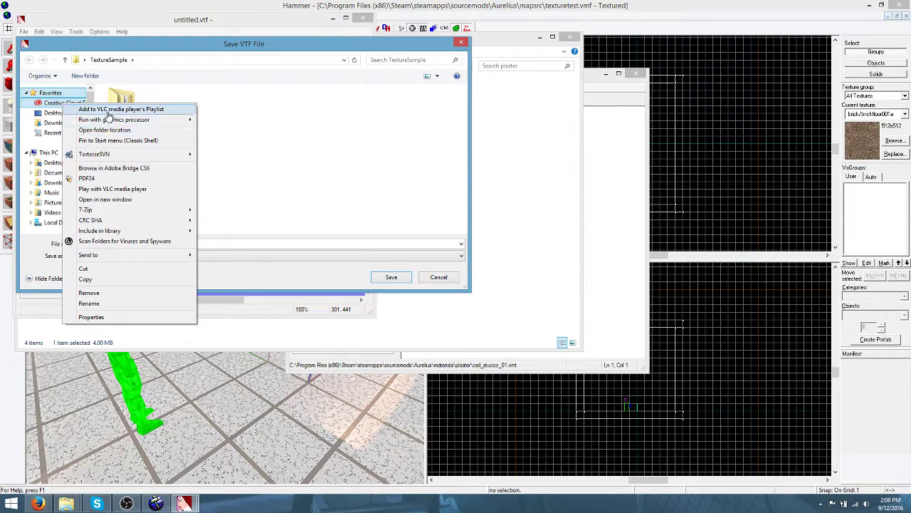
pyautogui.click(89, 294)
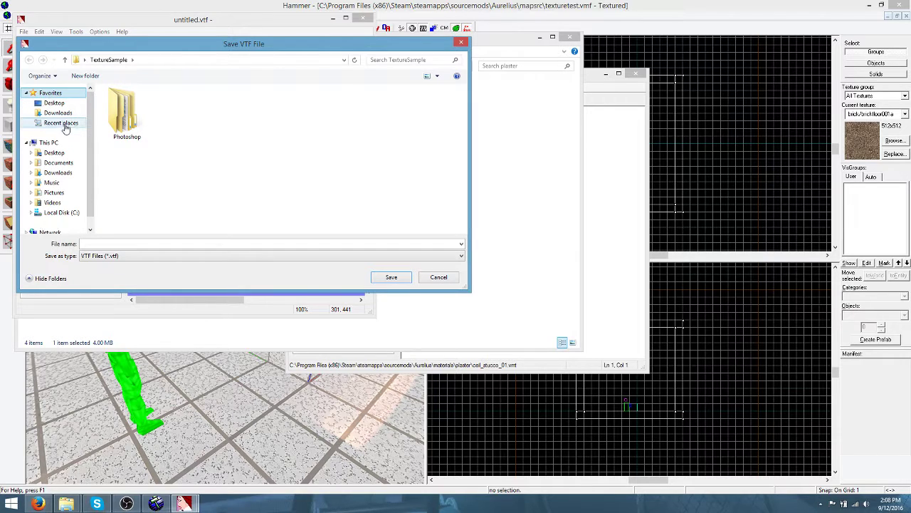
# Save the texture over ceil_stucco_01_normal.vtf in the recently used plaster materials folder
pyautogui.click(61, 123)
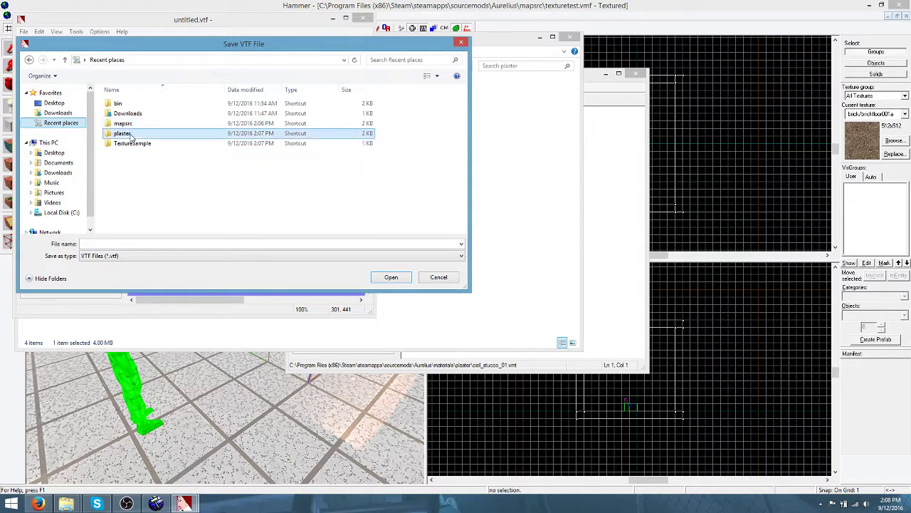
pyautogui.doubleClick(143, 134)
pyautogui.doubleClick(146, 113)
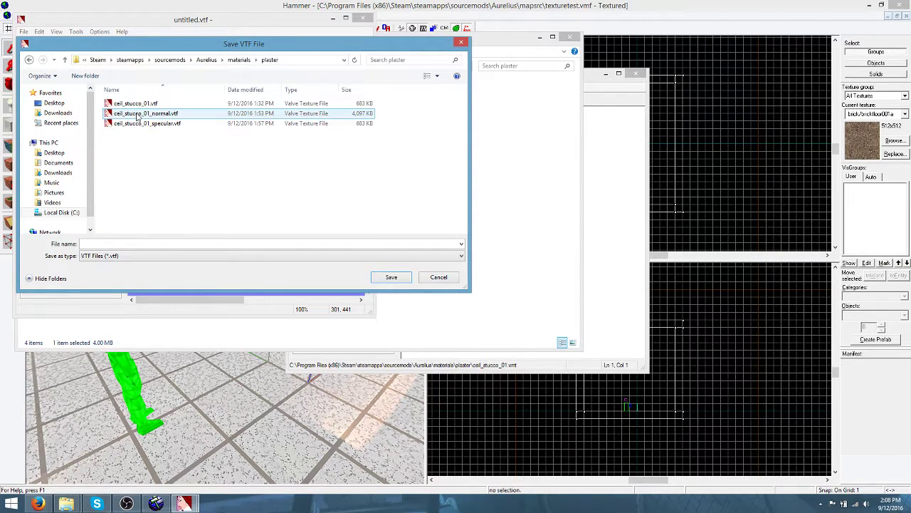
pyautogui.click(483, 255)
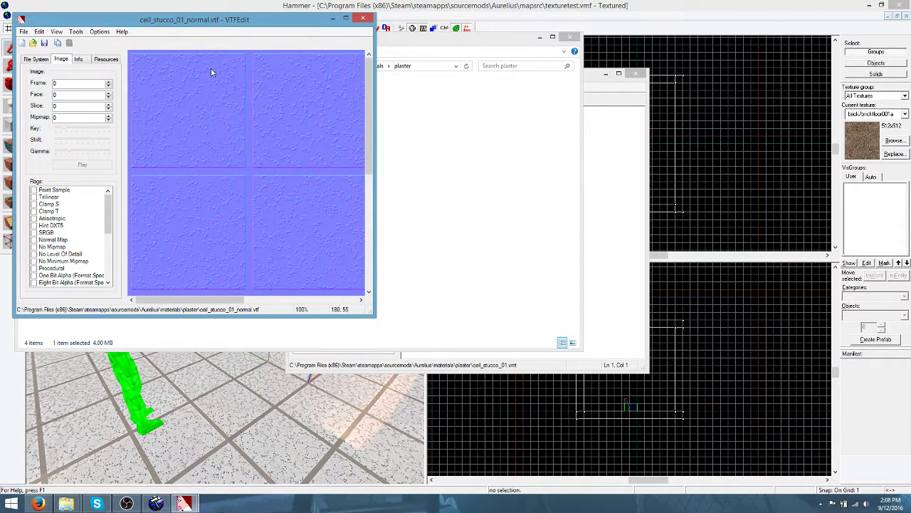
# Open ceil_stucco_01_specular.vtf, examine the specular mask and its flags, and close its VTFEdit window
pyautogui.click(25, 31)
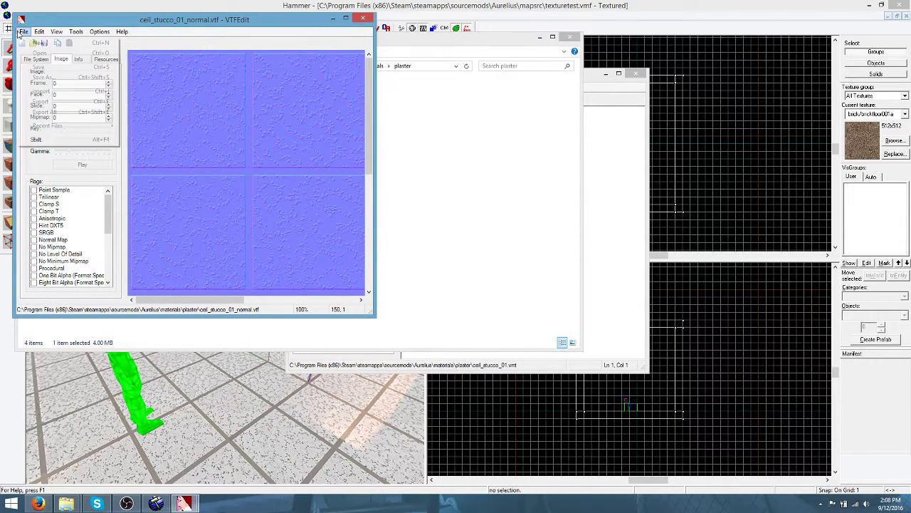
pyautogui.click(39, 54)
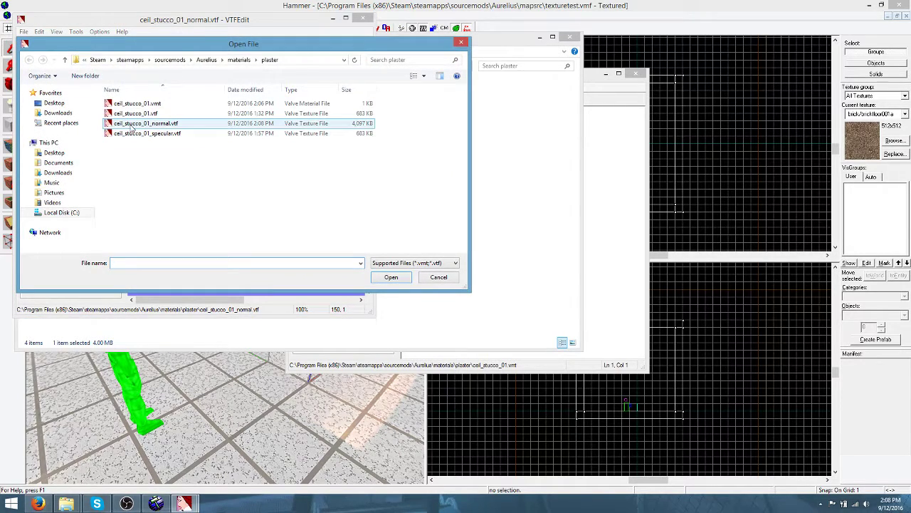
pyautogui.doubleClick(138, 133)
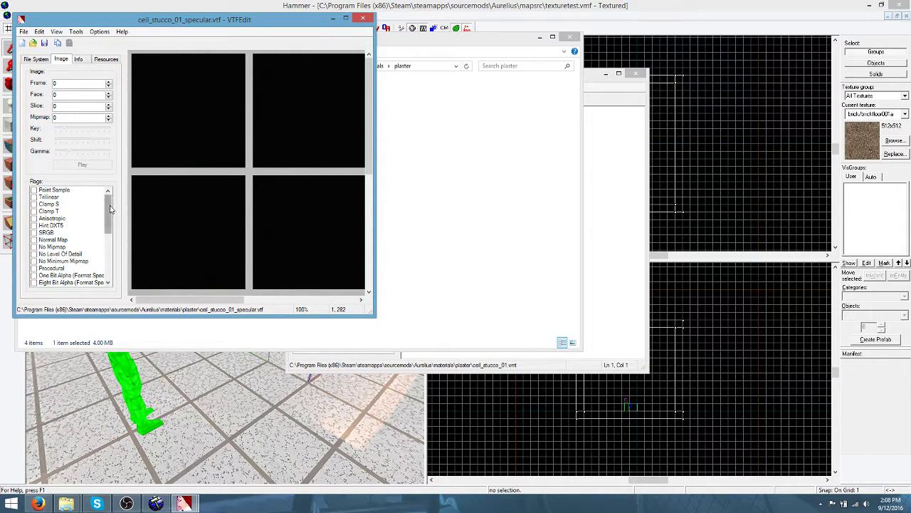
pyautogui.moveTo(110, 211); pyautogui.dragTo(110, 187)
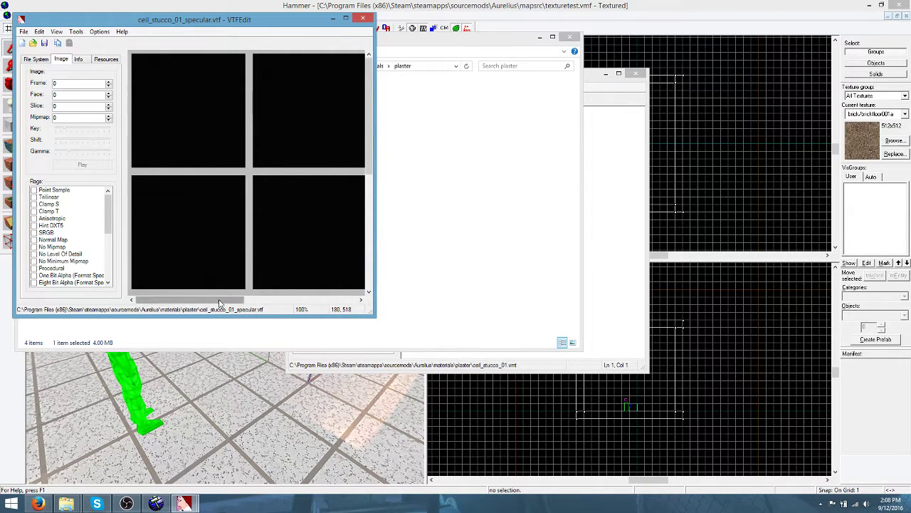
pyautogui.moveTo(217, 301); pyautogui.dragTo(153, 255)
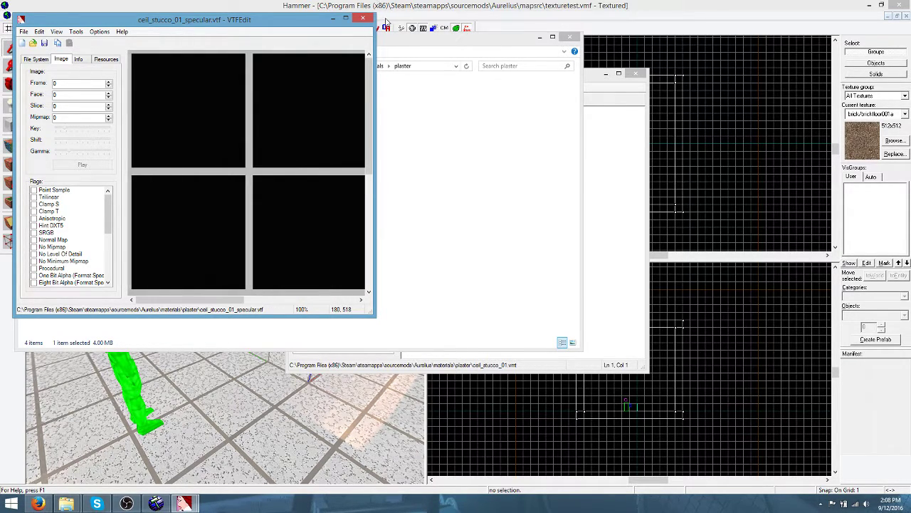
pyautogui.click(364, 18)
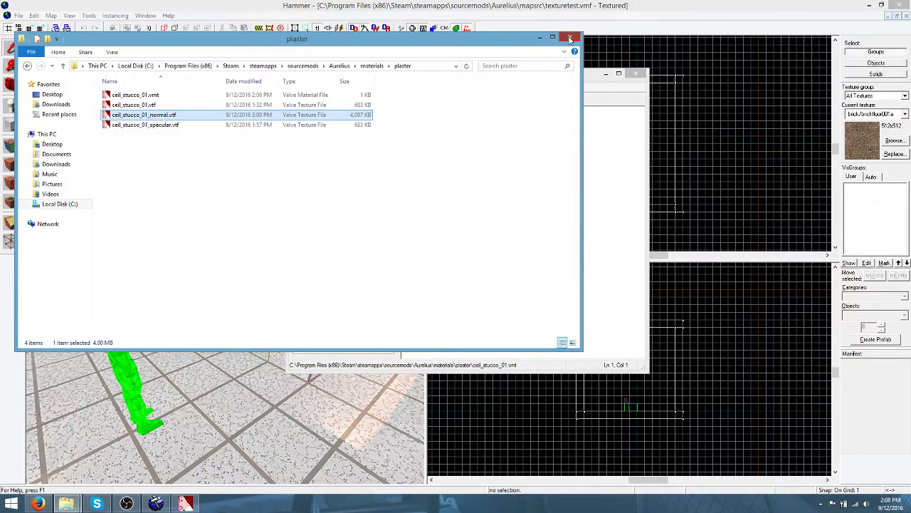
# Close the plaster folder, switch to Hammer and run the texturetest map with normal BSP, VIS and RAD
pyautogui.click(570, 36)
pyautogui.click(490, 4)
pyautogui.click(413, 28)
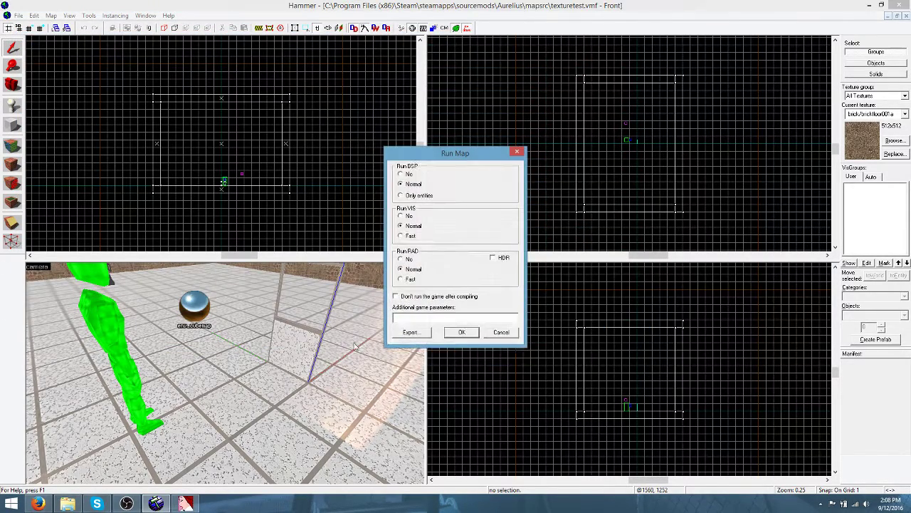
pyautogui.click(463, 333)
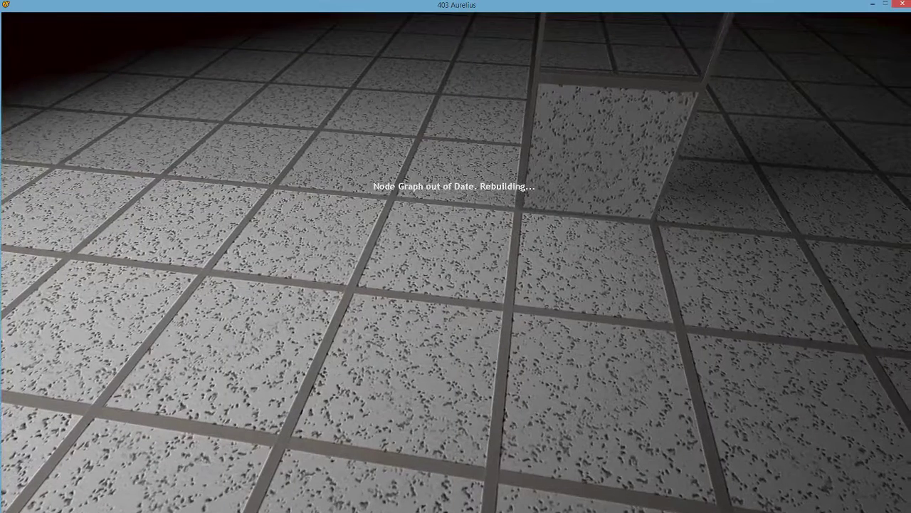
# Build the map's cubemaps in the game with the buildcubemaps console command
pyautogui.press('`')
pyautogui.write('build')
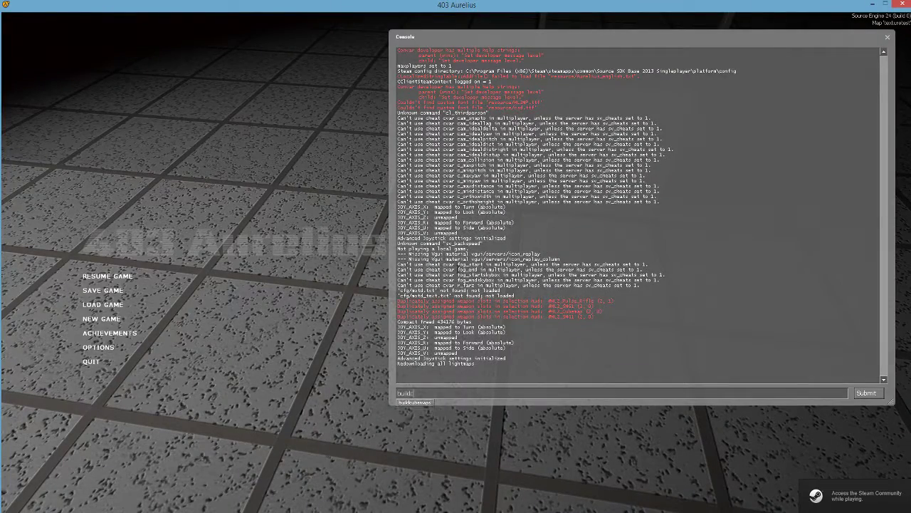
pyautogui.write('cubemaps')
pyautogui.press('Return')
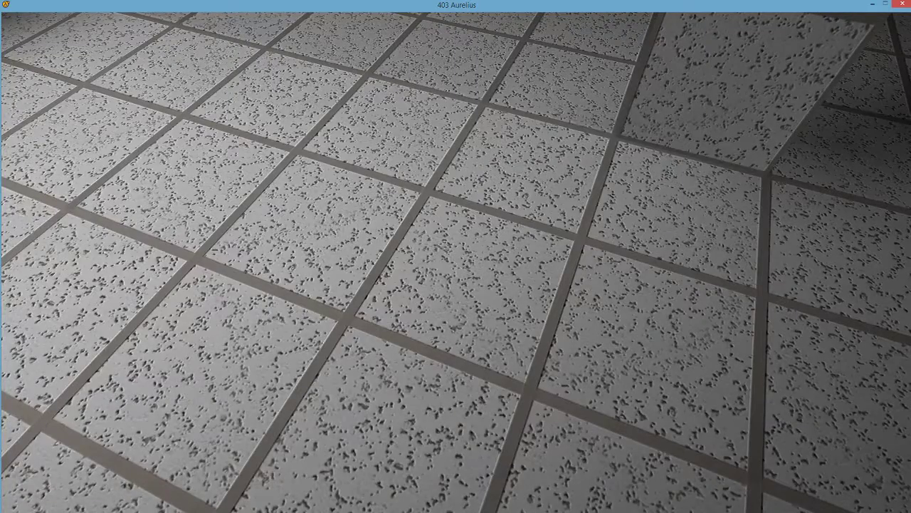
# Open the game's advanced video options and enable waiting for vertical sync
pyautogui.press('Escape')
pyautogui.click(108, 348)
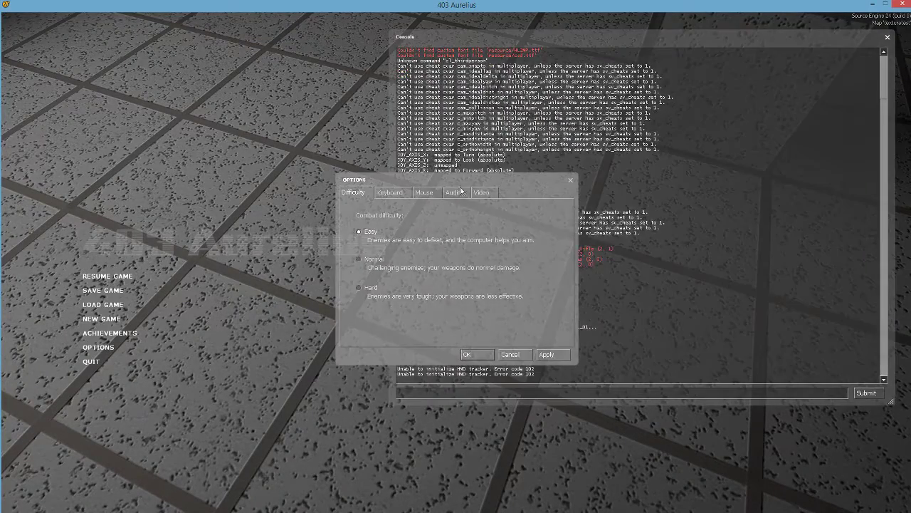
pyautogui.click(481, 192)
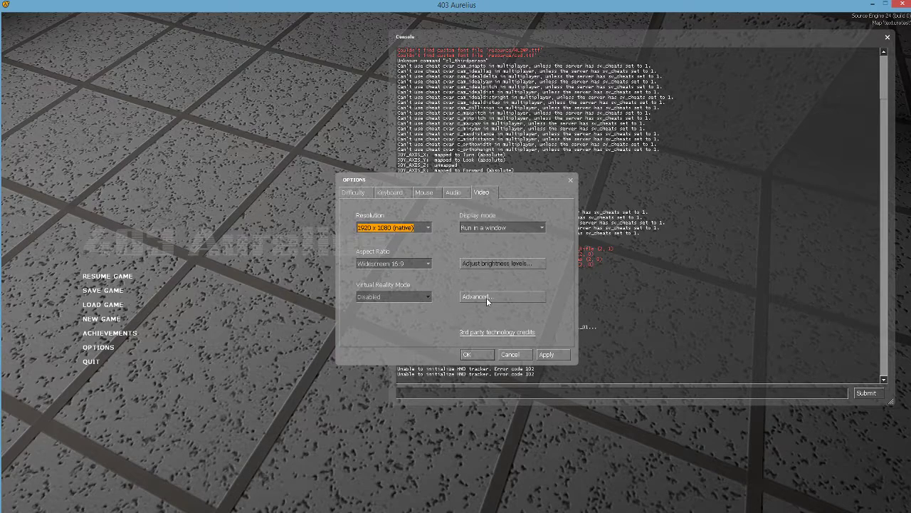
pyautogui.click(486, 297)
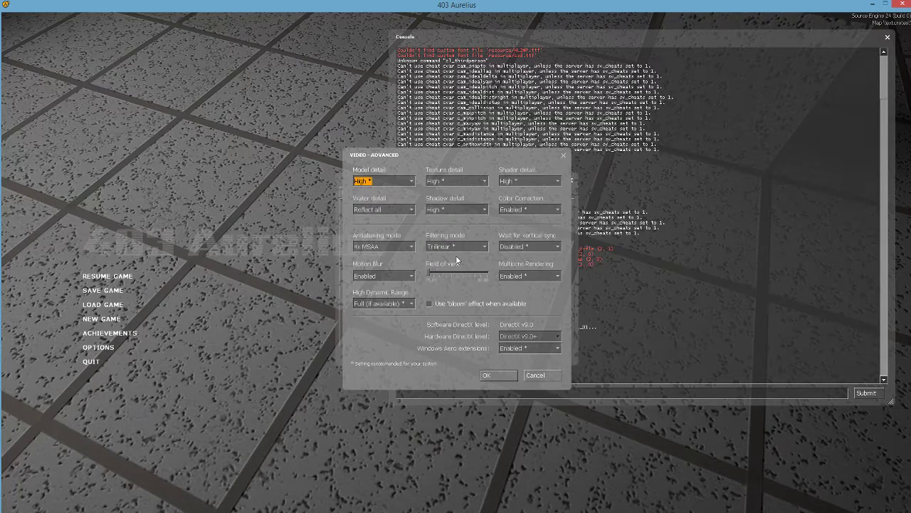
pyautogui.click(539, 245)
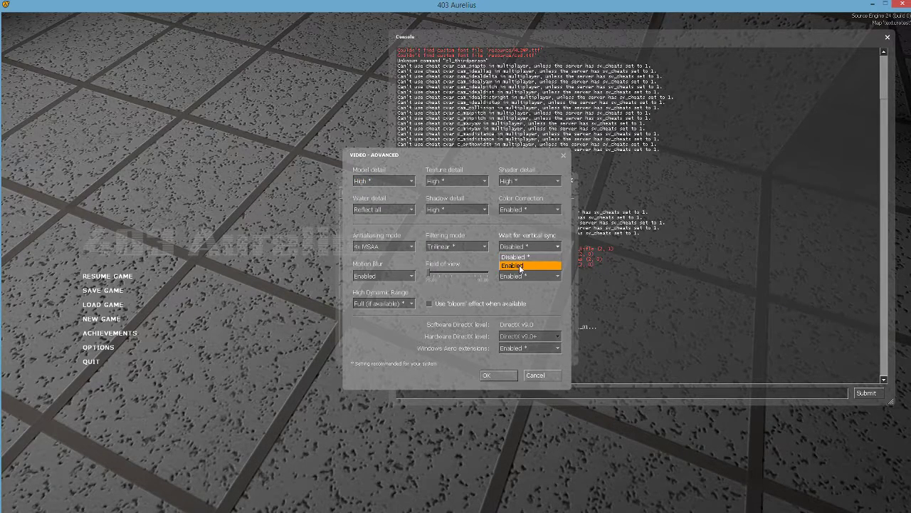
pyautogui.click(525, 268)
# Set texture detail to Very High, enable the bloom effect, and apply the video settings
pyautogui.click(527, 187)
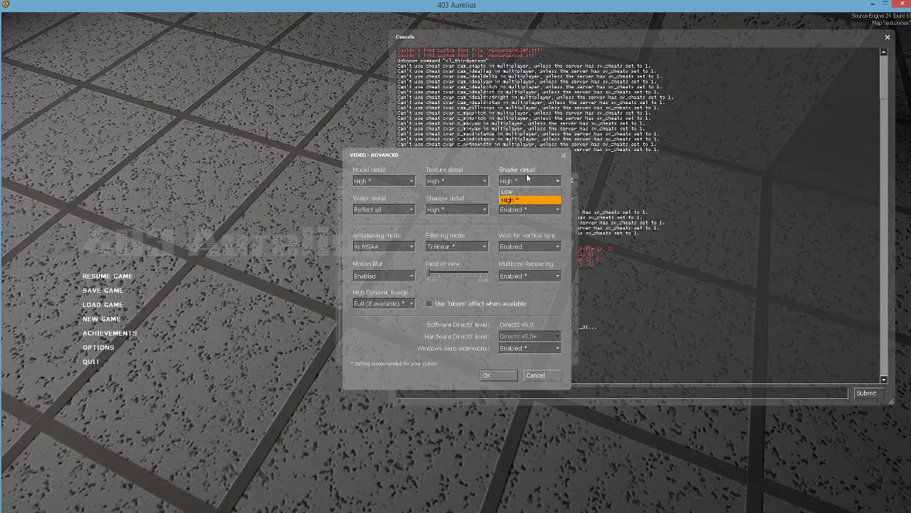
pyautogui.click(527, 179)
pyautogui.click(456, 181)
pyautogui.click(450, 214)
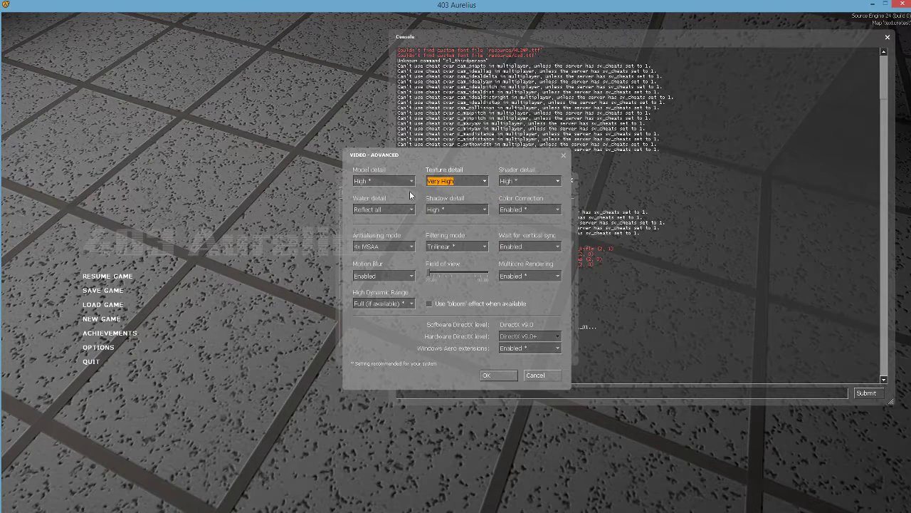
pyautogui.click(409, 183)
pyautogui.click(407, 180)
pyautogui.click(462, 209)
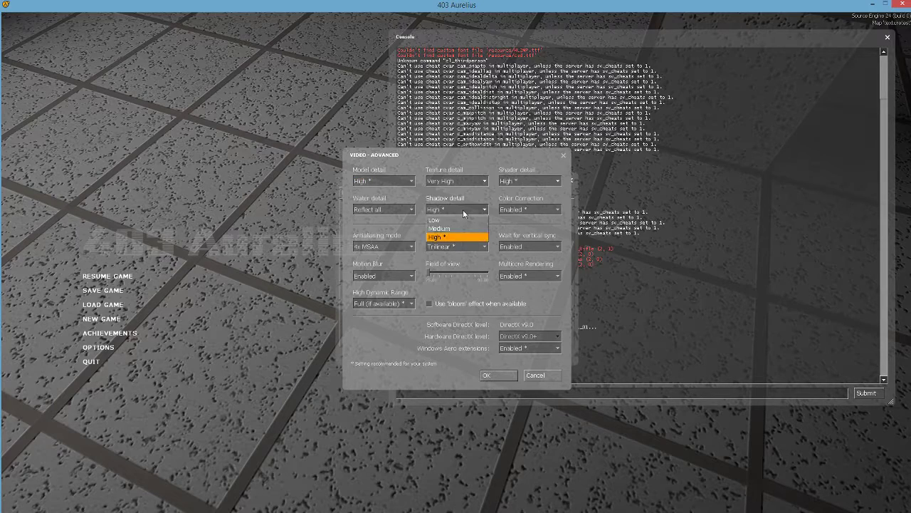
pyautogui.click(464, 205)
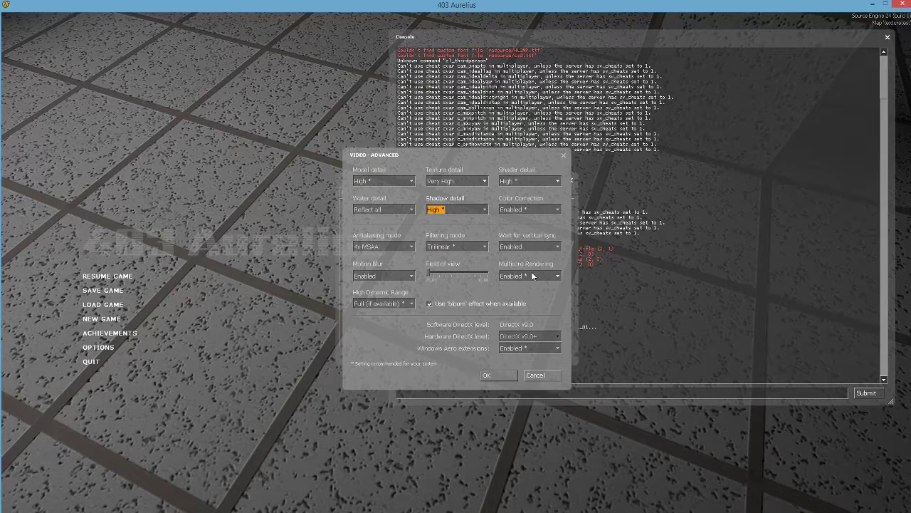
pyautogui.click(498, 376)
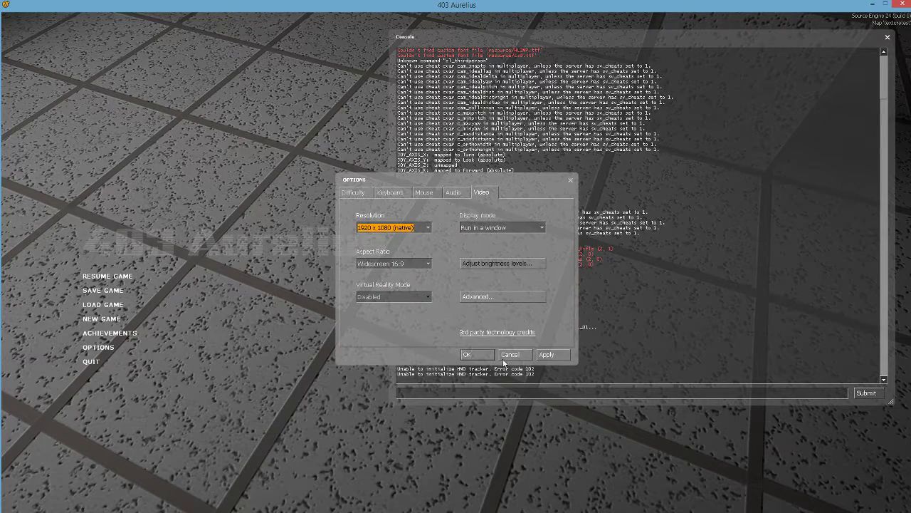
pyautogui.click(555, 355)
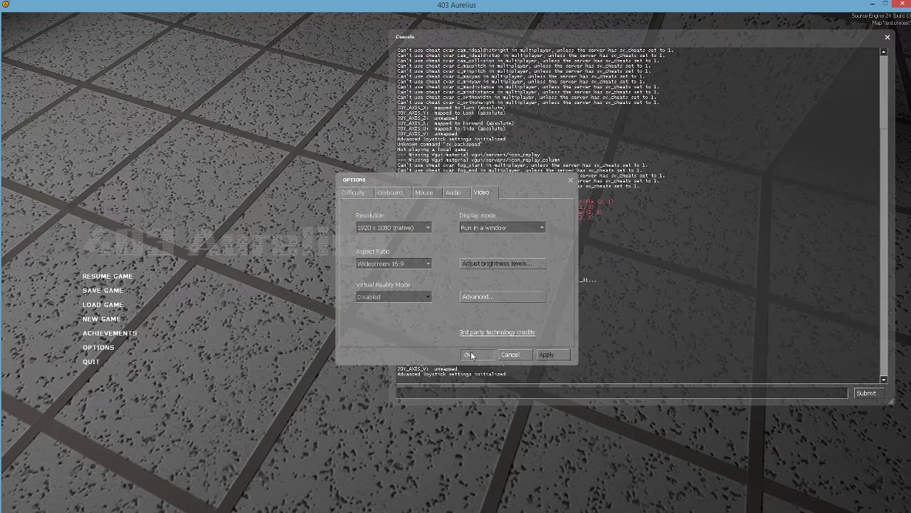
# Accept the video options, resume the game, and view the spotlit tile floor and panel from far and near
pyautogui.click(469, 353)
pyautogui.press('Escape')
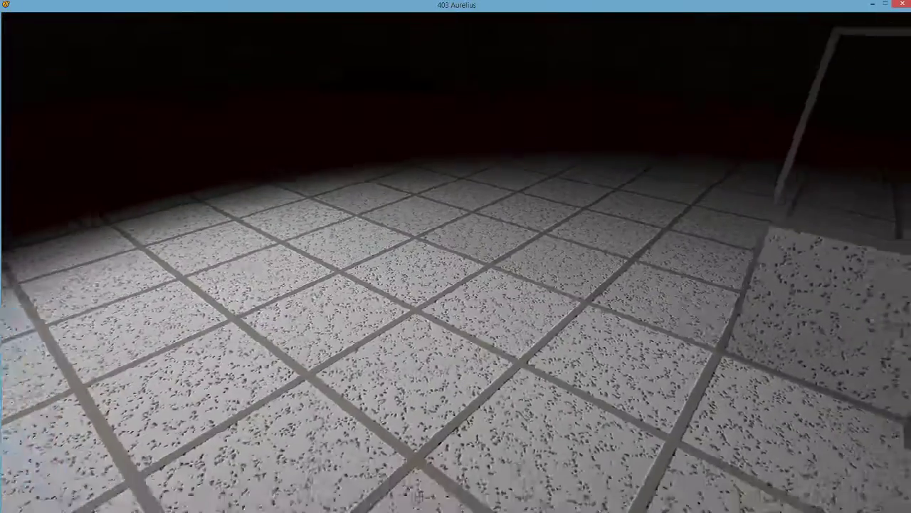
pyautogui.press('s')
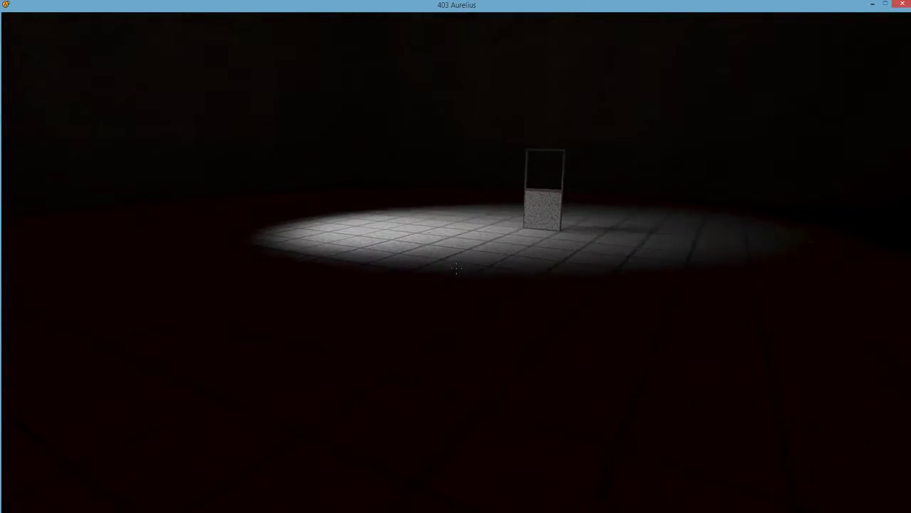
pyautogui.press('w')
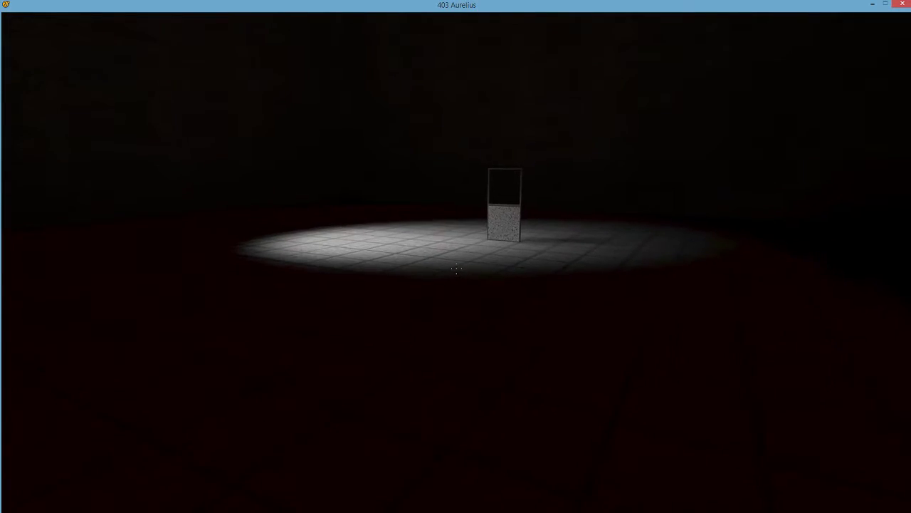
pyautogui.press('s')
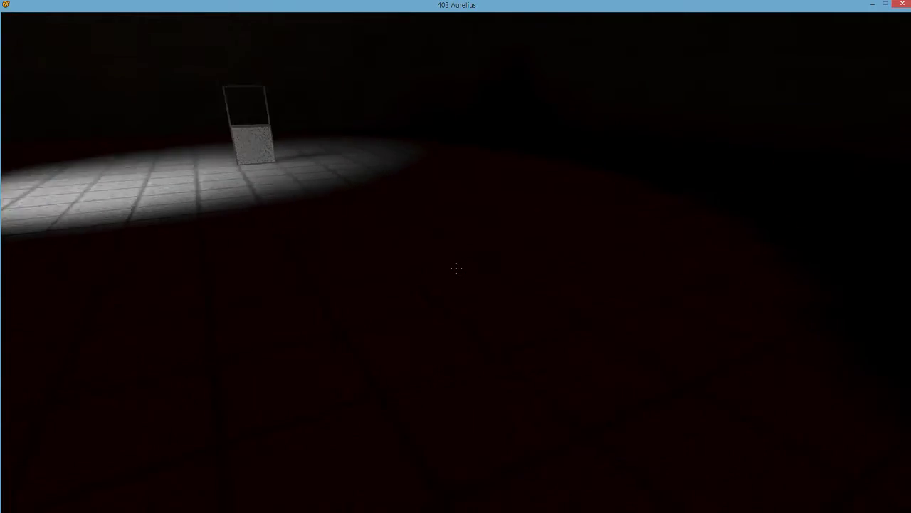
pyautogui.press('w')
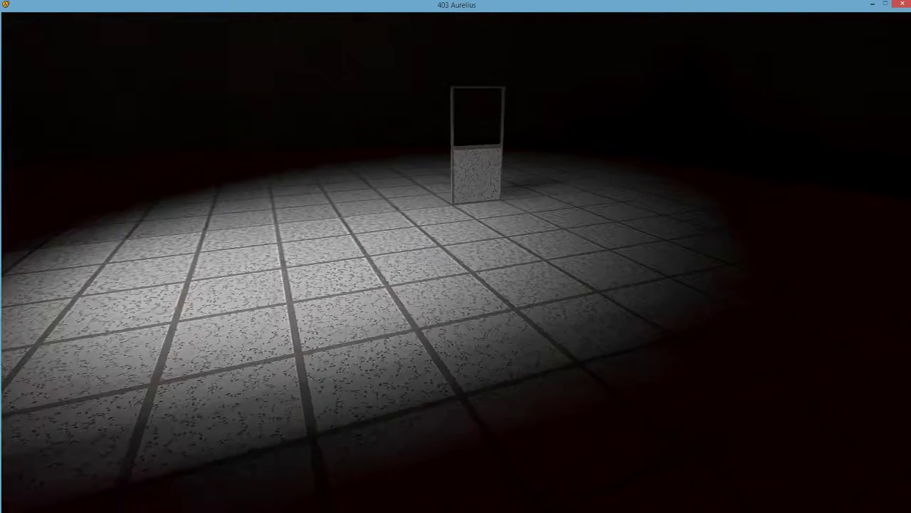
pyautogui.press('w')
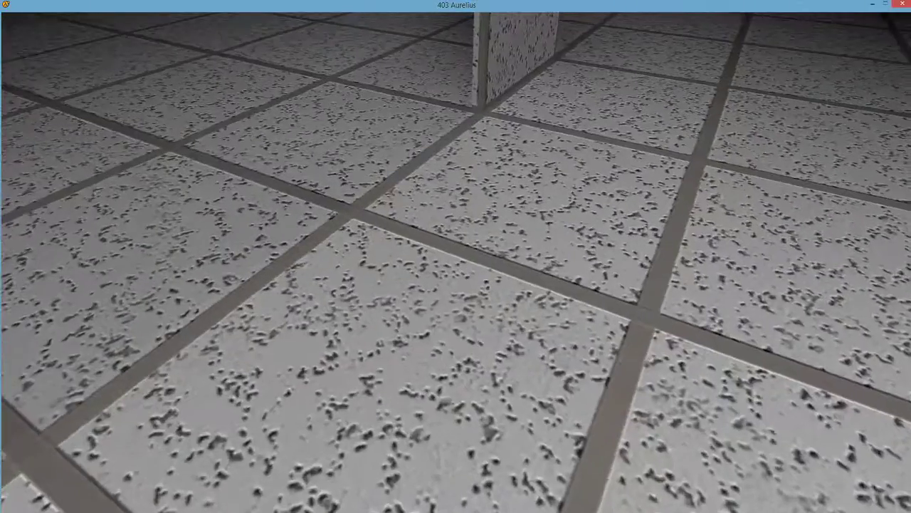
# Examine the ceiling tile material's bump and specular response from different angles across the lit floor
pyautogui.press('a')
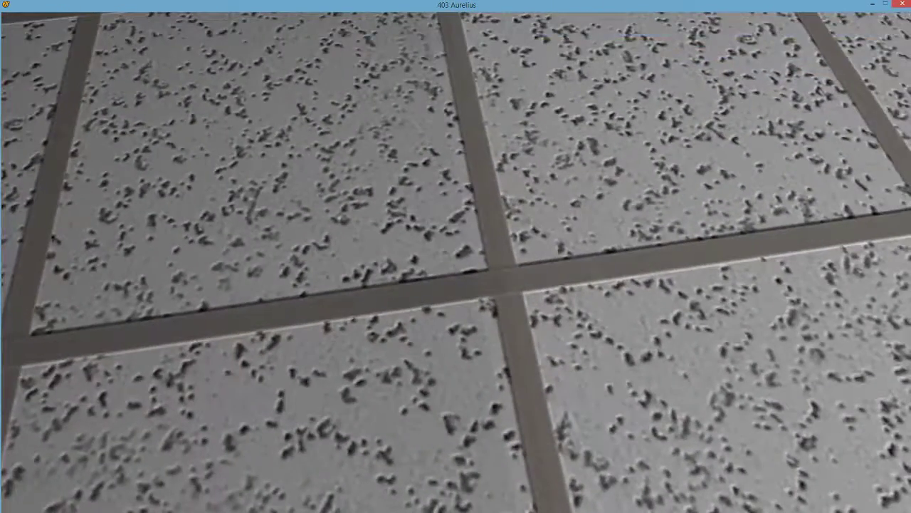
pyautogui.press('s')
pyautogui.press('d')
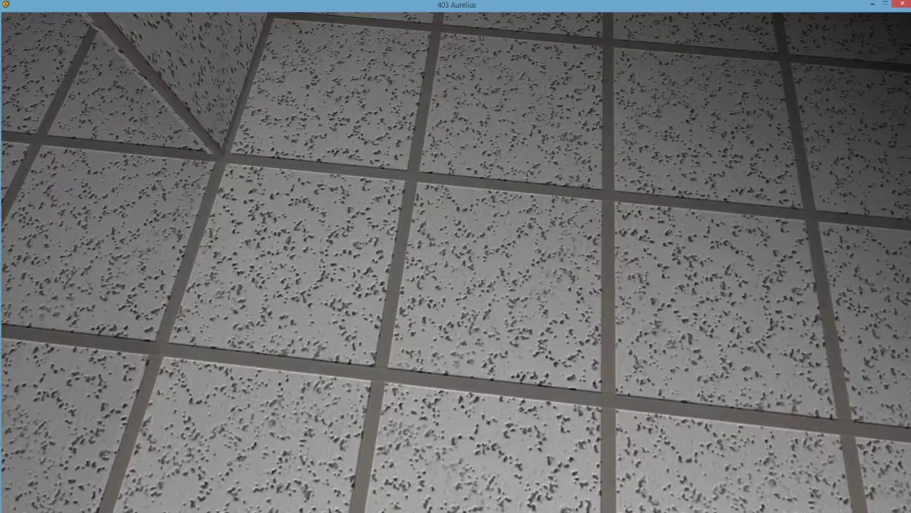
pyautogui.press('w')
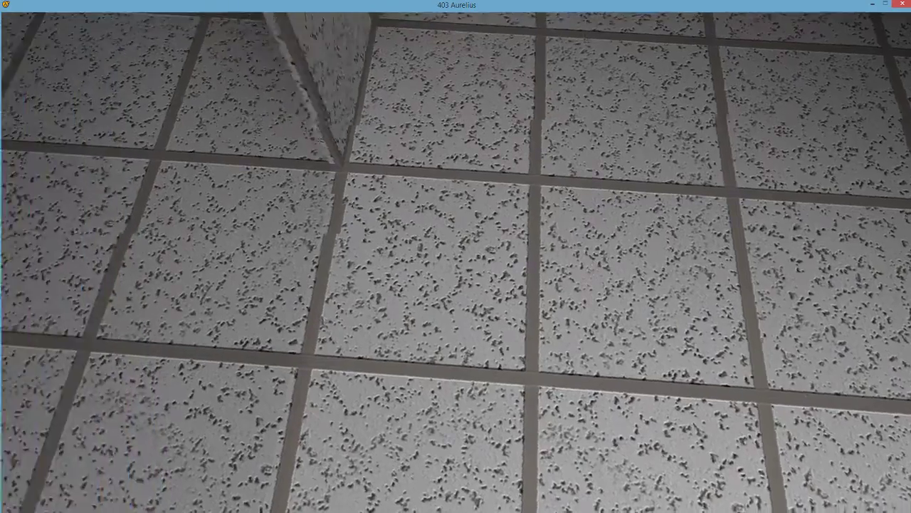
pyautogui.press('a')
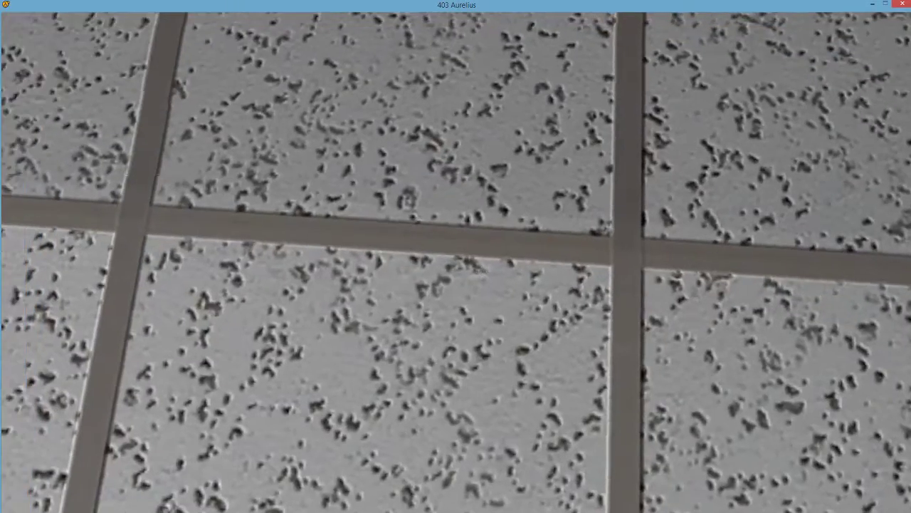
pyautogui.press('a')
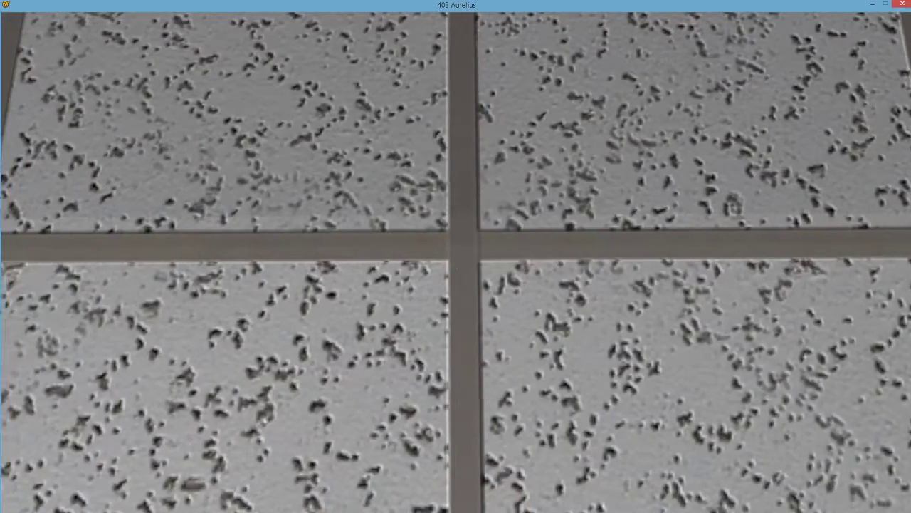
pyautogui.press('a')
pyautogui.press('s')
pyautogui.press('s')
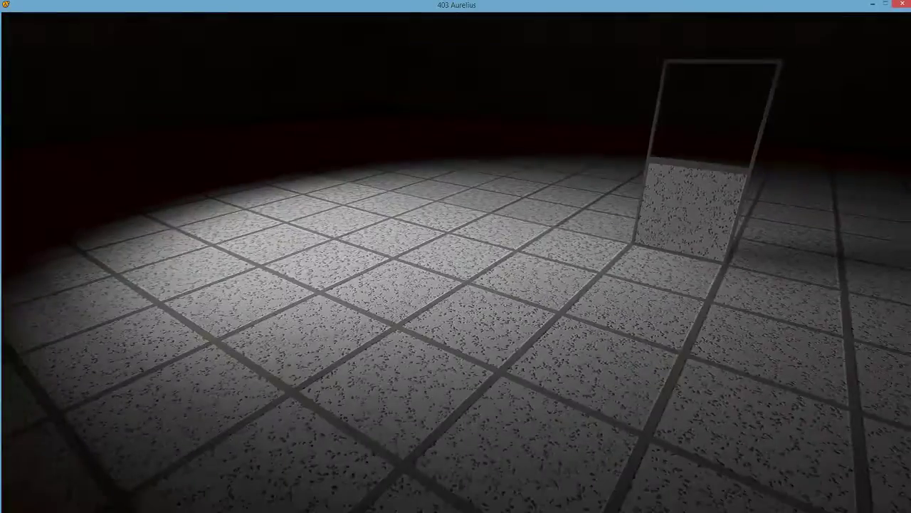
pyautogui.press('w')
# Exit the game with the quit console command
pyautogui.press('`')
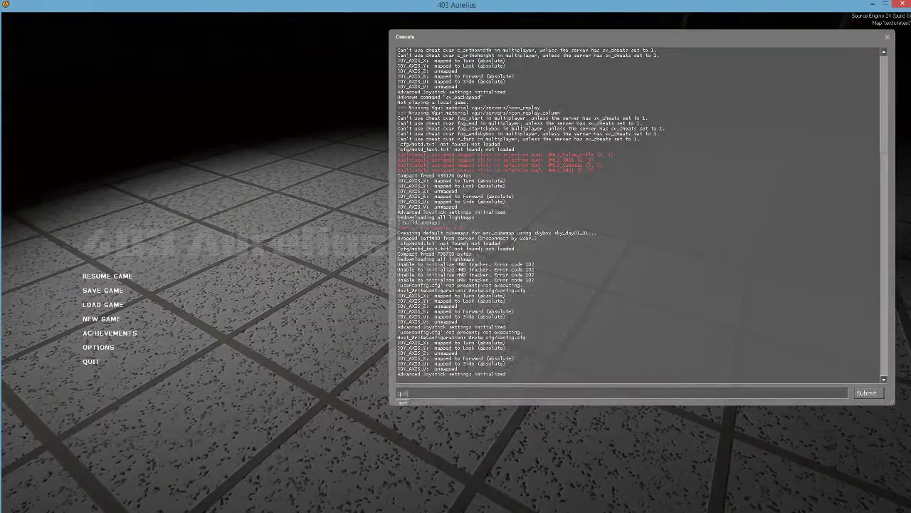
pyautogui.write('quit')
pyautogui.press('Return')
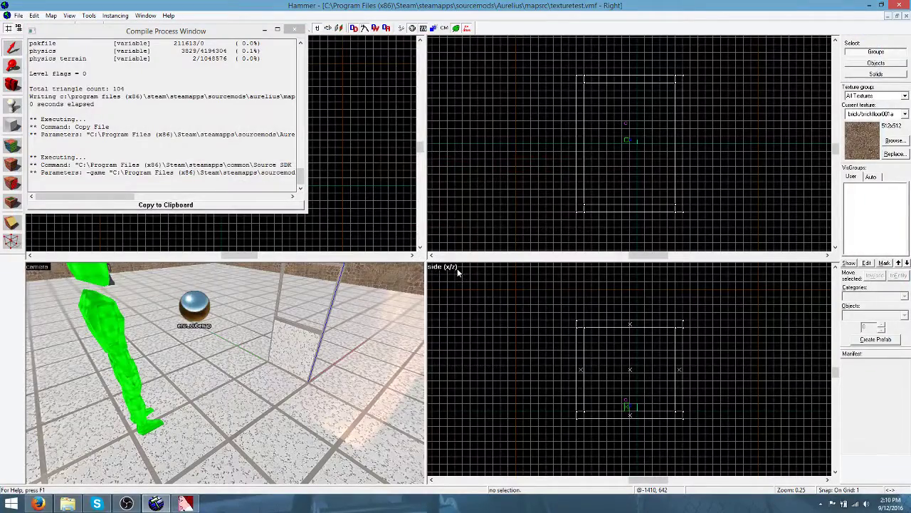
# Clear the desktop by closing the compile output and VTFEdit and minimising Hammer
pyautogui.click(295, 29)
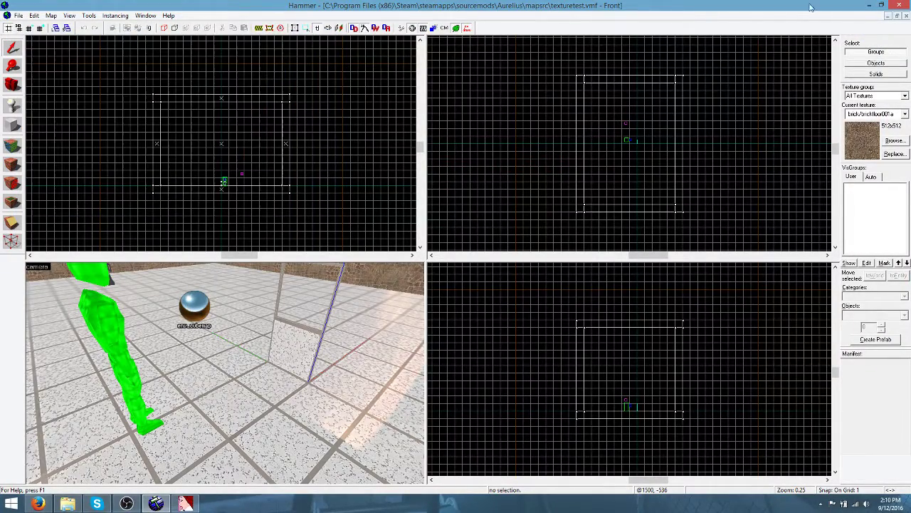
pyautogui.click(869, 5)
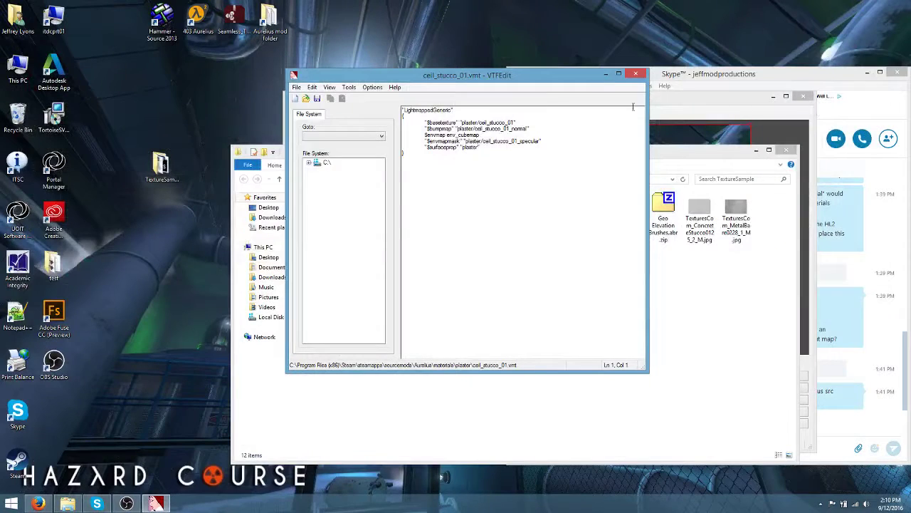
pyautogui.click(637, 74)
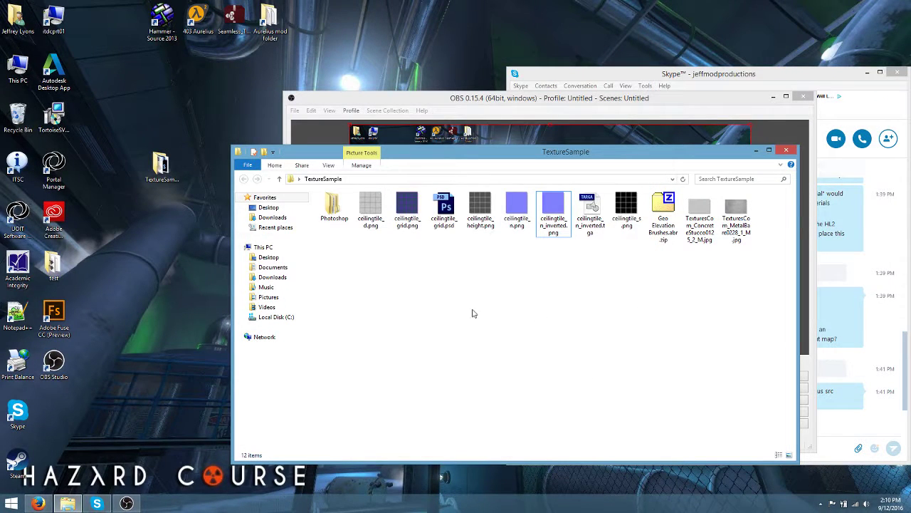
# Open the Aurelius mod folder from the desktop and go to its materials/plaster subfolder
pyautogui.click(280, 27)
pyautogui.doubleClick(279, 27)
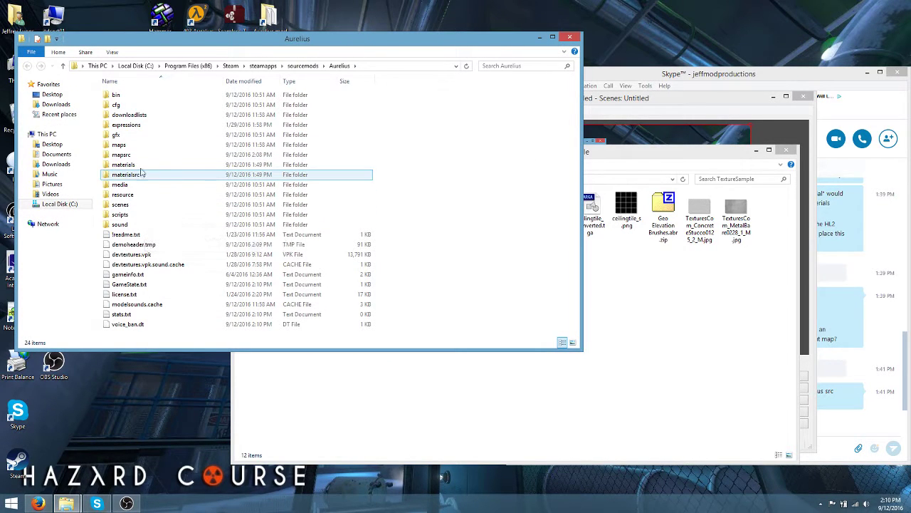
pyautogui.doubleClick(139, 166)
pyautogui.click(141, 115)
pyautogui.doubleClick(140, 114)
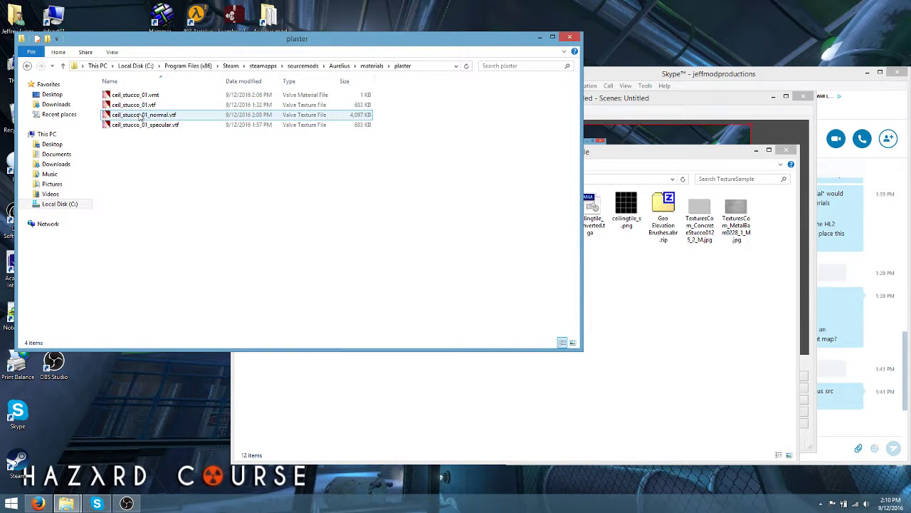
# Check the TortoiseSVN commands for all the ceil_stucco_01 files, and return to the materials folder
pyautogui.moveTo(197, 171); pyautogui.dragTo(130, 91)
pyautogui.rightClick(133, 117)
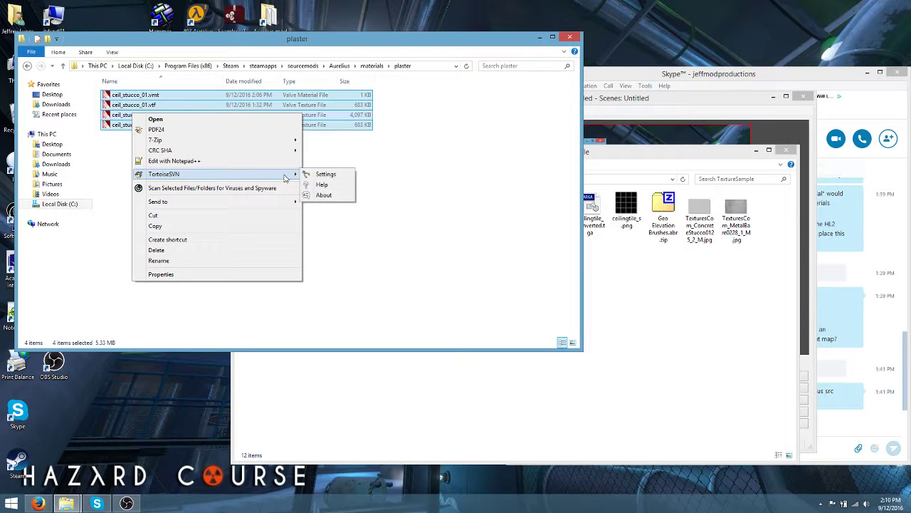
pyautogui.click(369, 69)
pyautogui.click(369, 66)
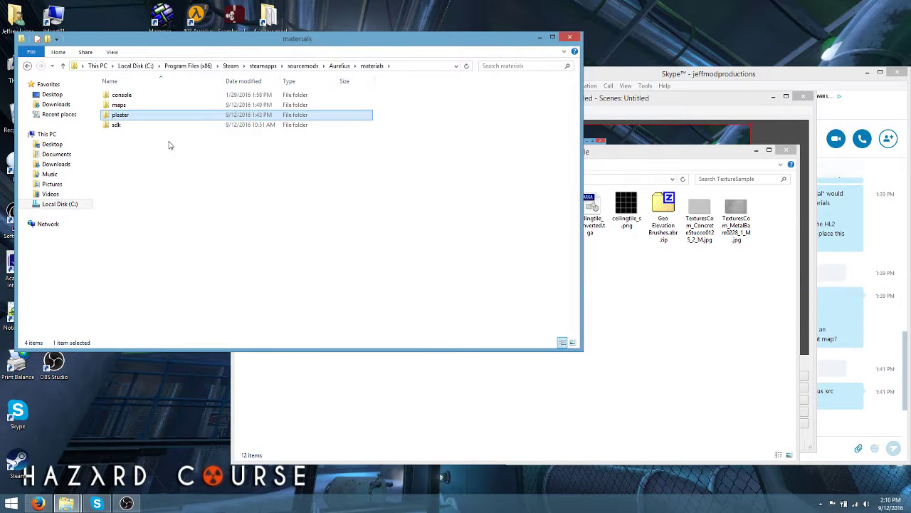
# Check the SVN commands available for the plaster and maps folders inside materials
pyautogui.rightClick(138, 117)
pyautogui.moveTo(260, 234)
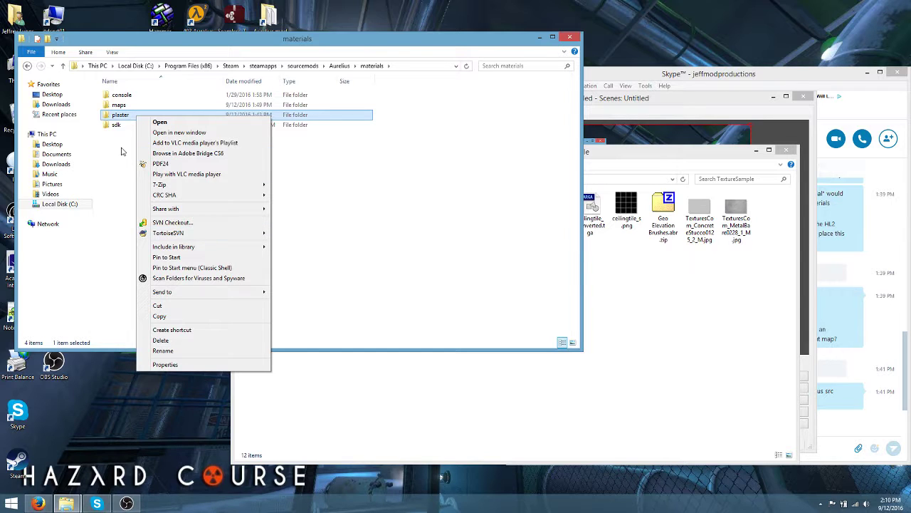
pyautogui.click(125, 106)
pyautogui.rightClick(118, 105)
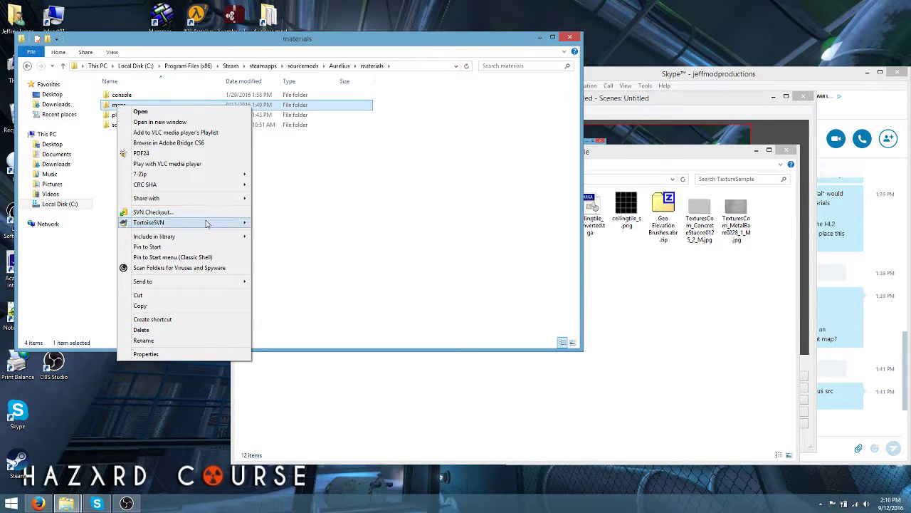
pyautogui.moveTo(206, 225)
pyautogui.click(346, 153)
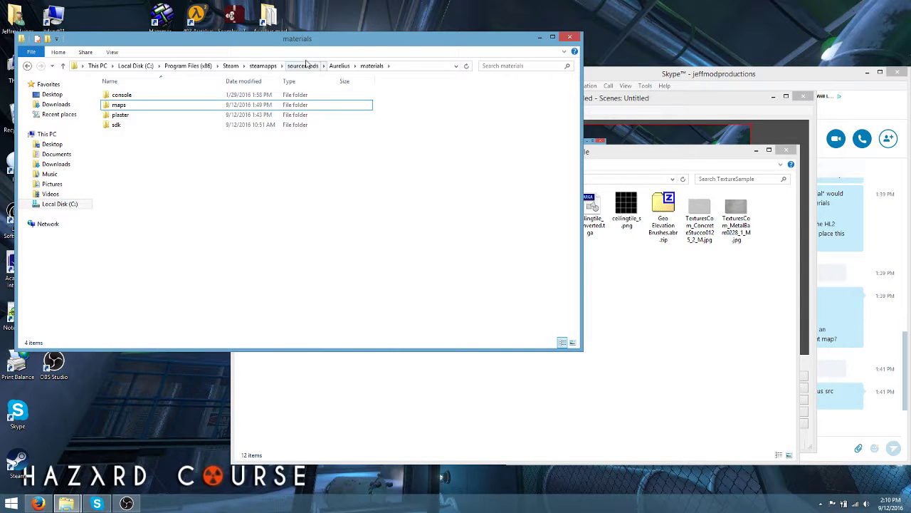
# Return to the Aurelius folder and check the TortoiseSVN commands for its materials folder
pyautogui.click(340, 66)
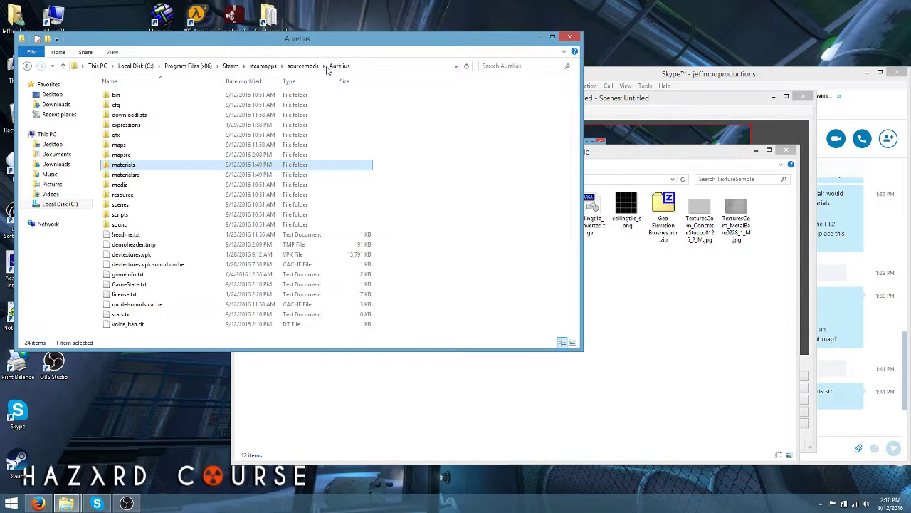
pyautogui.rightClick(141, 164)
pyautogui.moveTo(228, 281)
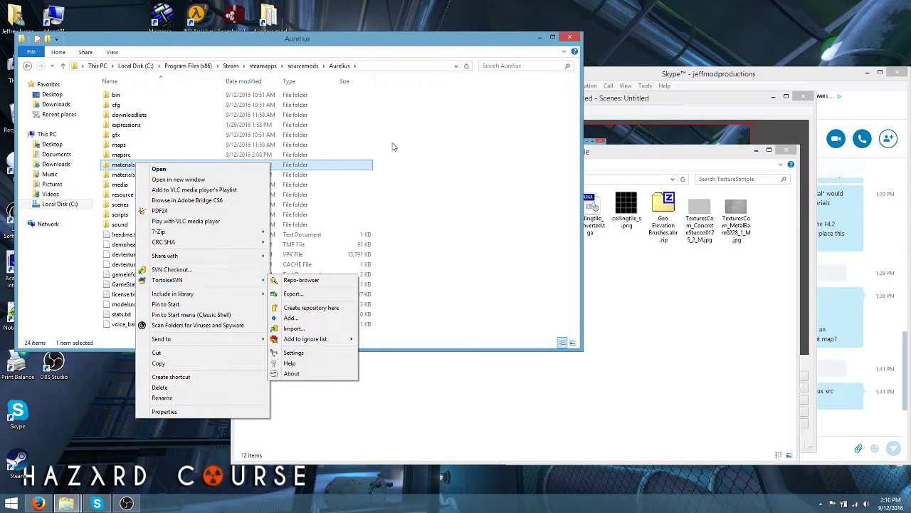
pyautogui.click(413, 115)
pyautogui.click(142, 146)
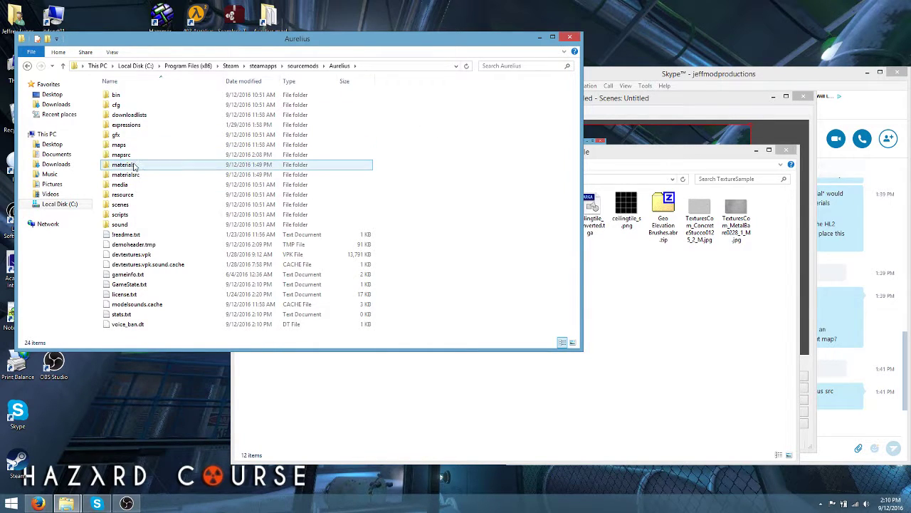
# Compare the TortoiseSVN commands available for the materialsrc and mapsrc folders
pyautogui.rightClick(132, 165)
pyautogui.rightClick(117, 175)
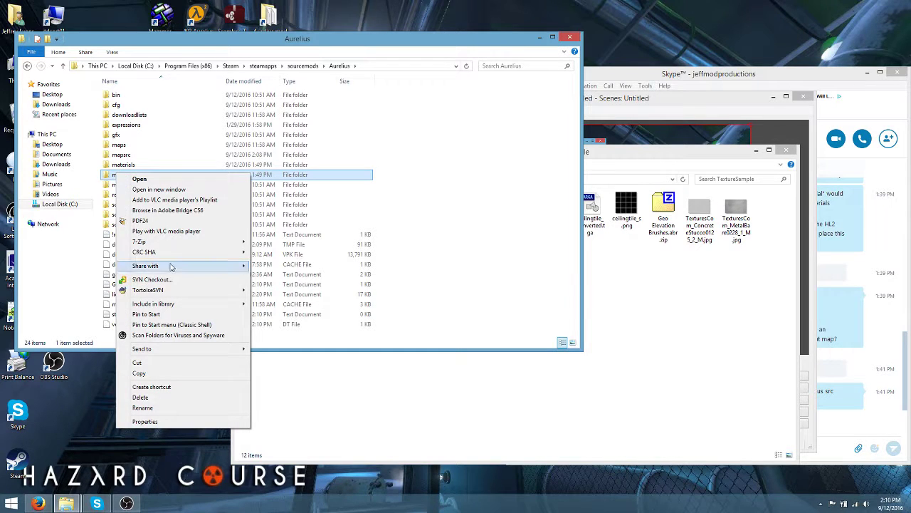
pyautogui.moveTo(179, 290)
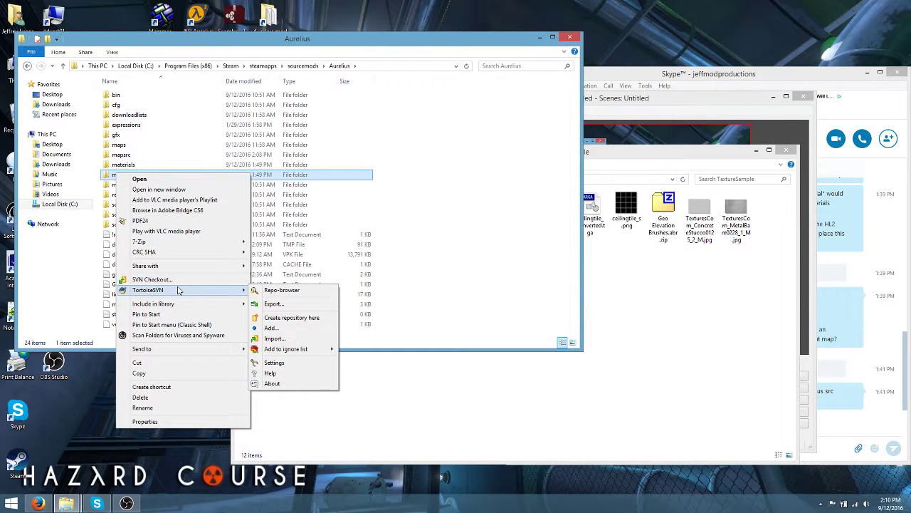
pyautogui.click(123, 155)
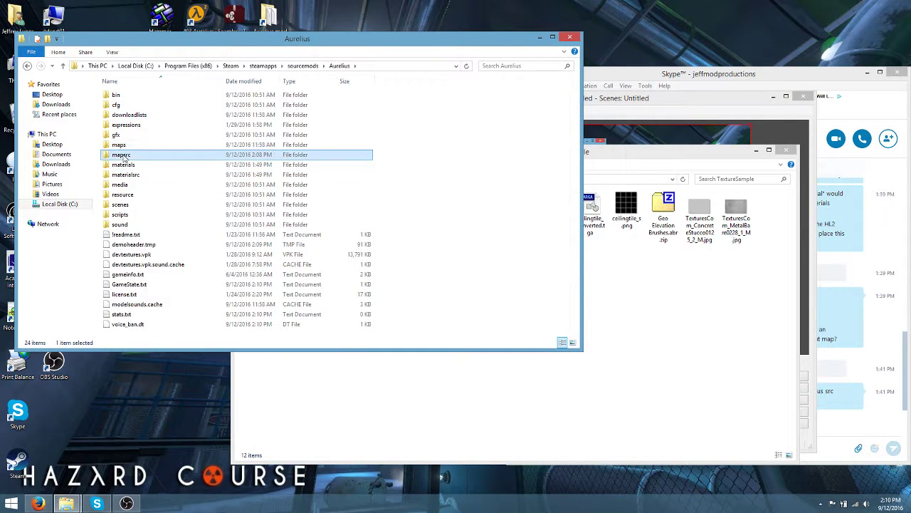
pyautogui.rightClick(123, 159)
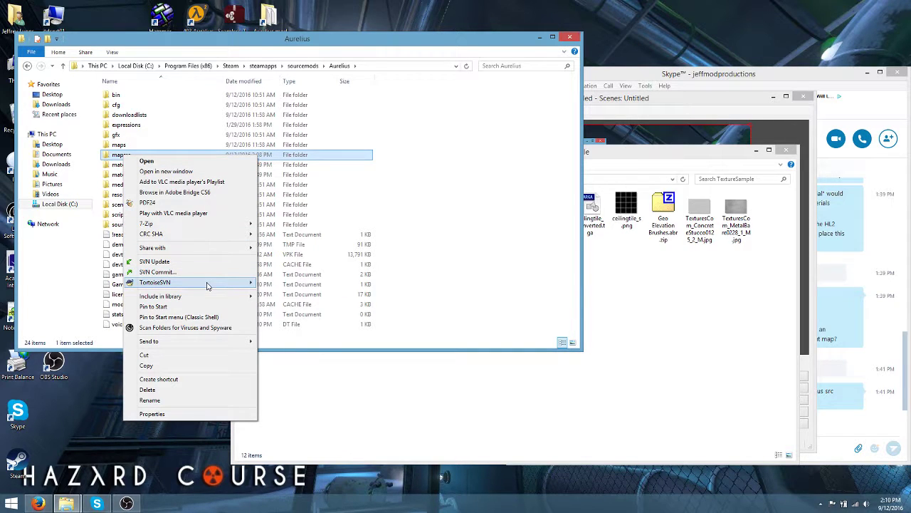
pyautogui.moveTo(207, 286)
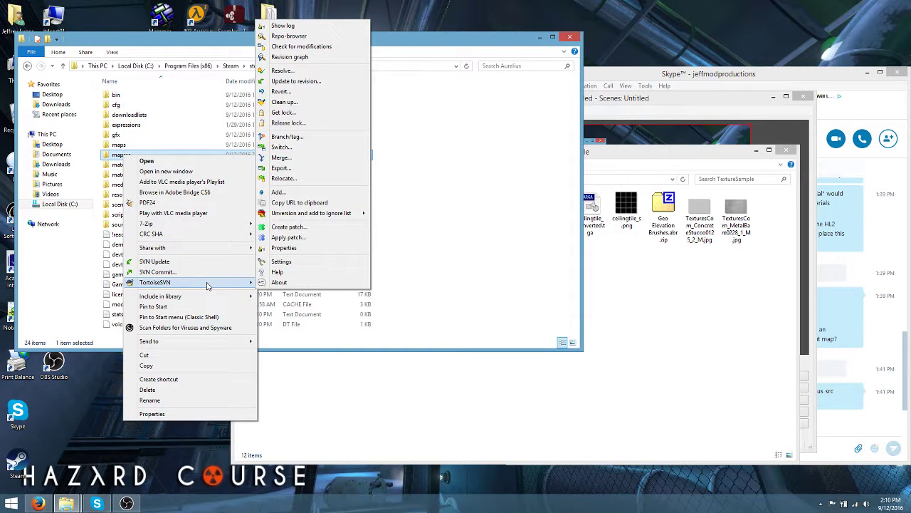
pyautogui.click(413, 222)
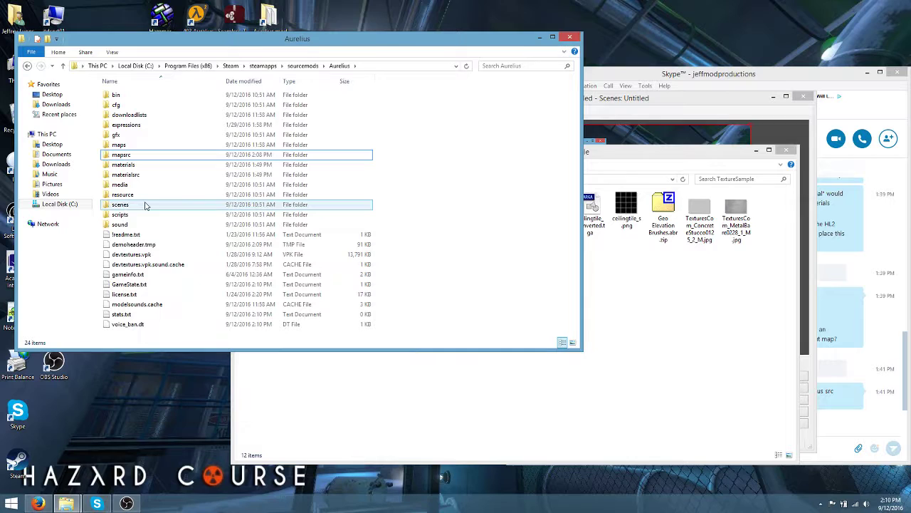
# Add the Aurelius materials folder to SVN, leaving out the console, maps/texturetest and sdk folders
pyautogui.rightClick(133, 165)
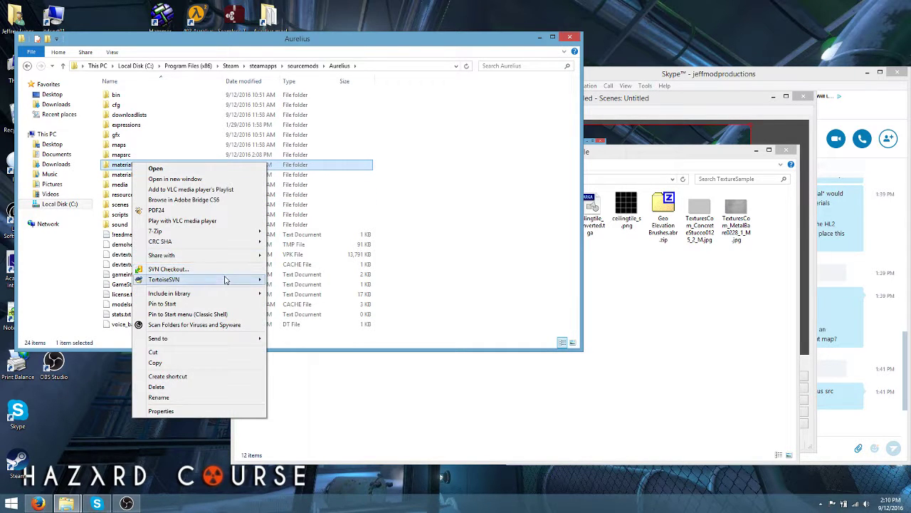
pyautogui.moveTo(262, 281)
pyautogui.click(287, 318)
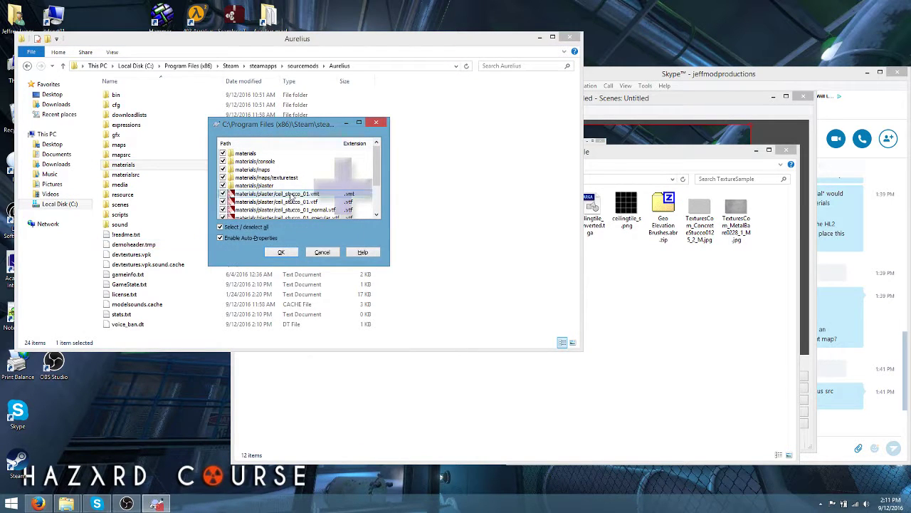
pyautogui.scroll(-3, 281, 189)
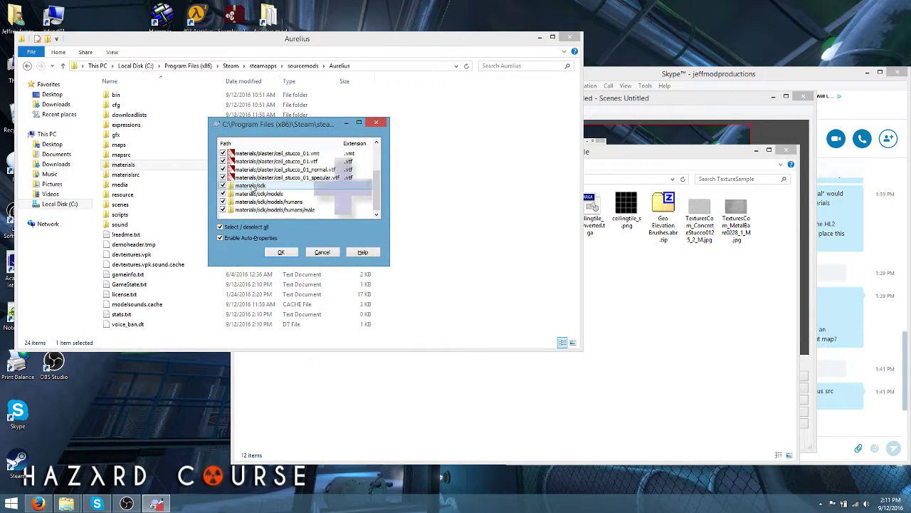
pyautogui.scroll(3, 285, 212)
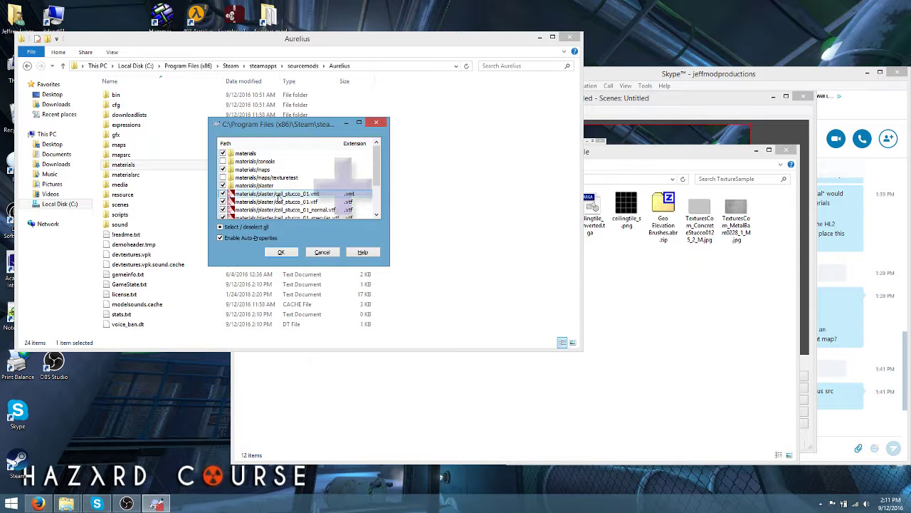
pyautogui.scroll(-2, 278, 193)
pyautogui.click(283, 252)
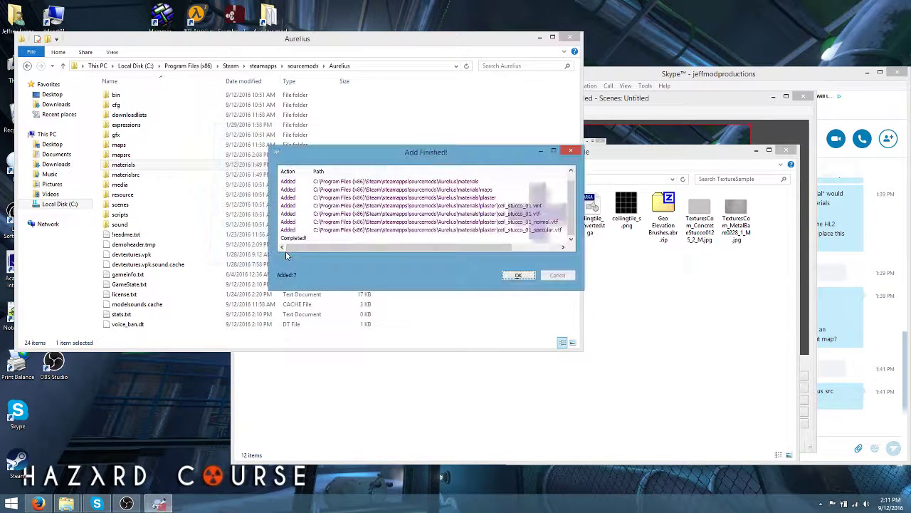
pyautogui.moveTo(469, 248); pyautogui.dragTo(480, 250)
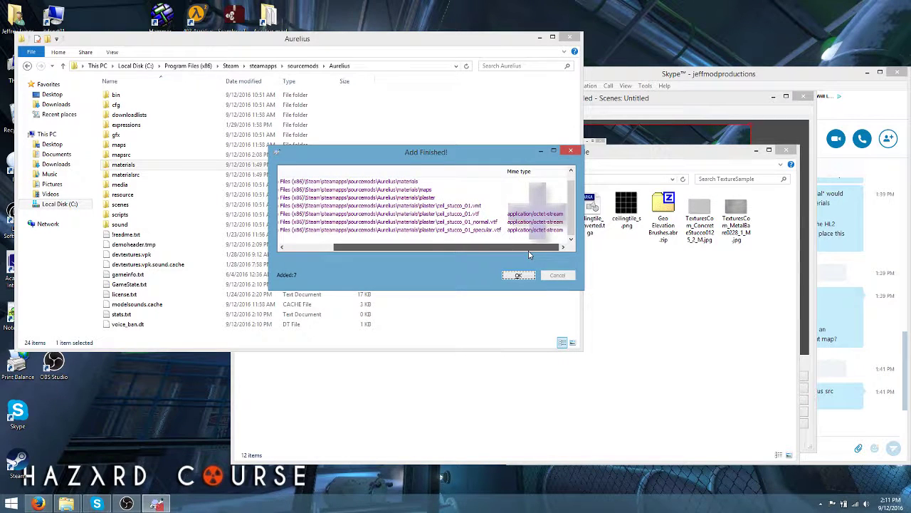
pyautogui.click(519, 275)
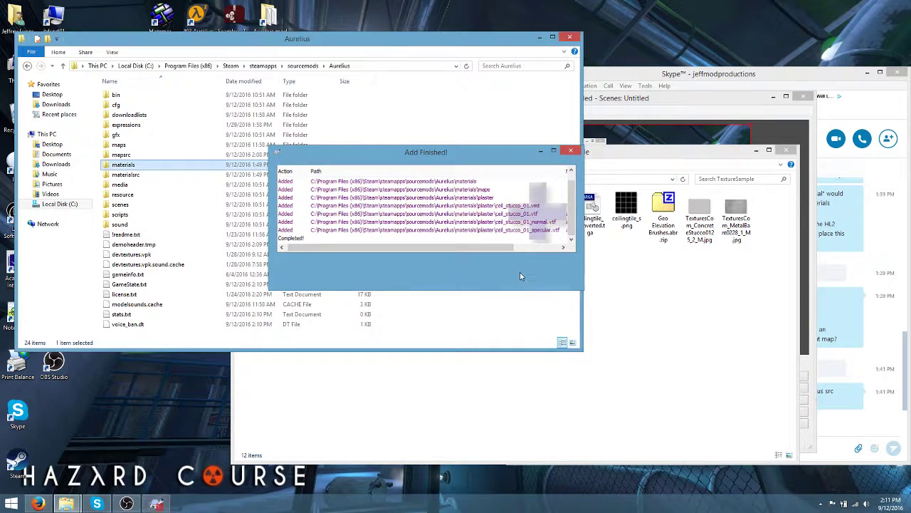
# Commit the materials folder to SVN with a message saying the added preliminary stucco ceiling tile texture still needs an SSBump map instead of a normal
pyautogui.rightClick(114, 171)
pyautogui.rightClick(123, 165)
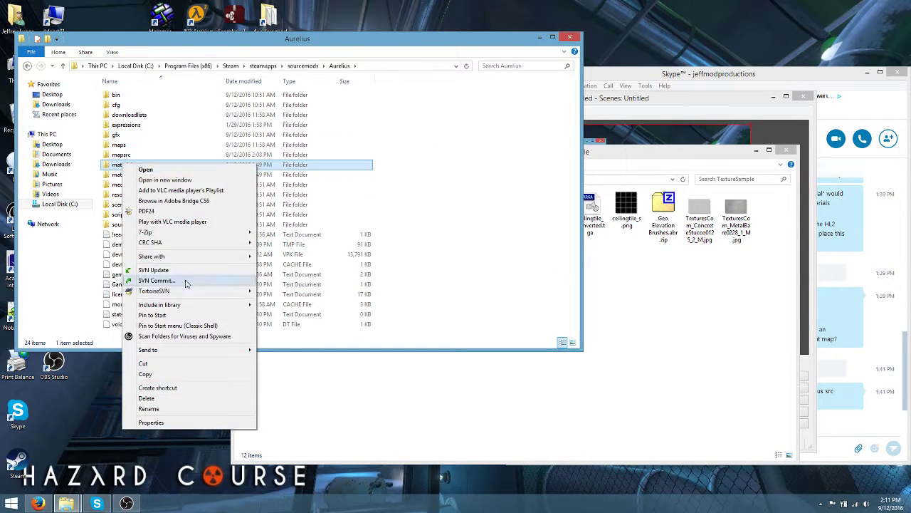
pyautogui.click(187, 282)
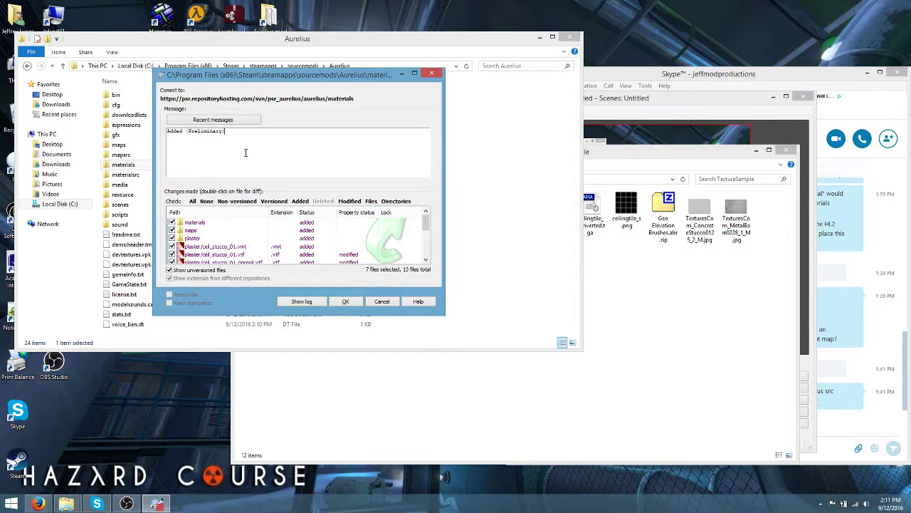
pyautogui.write('cei')
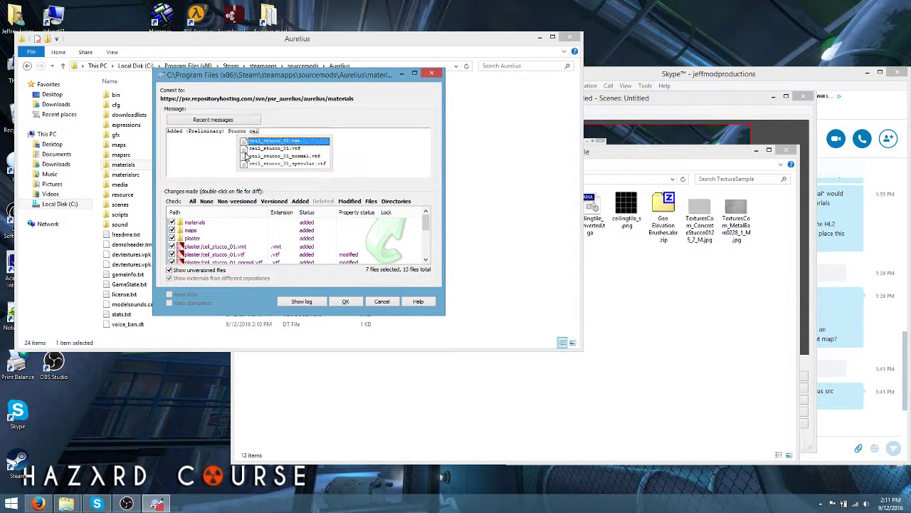
pyautogui.write('ling tile tex')
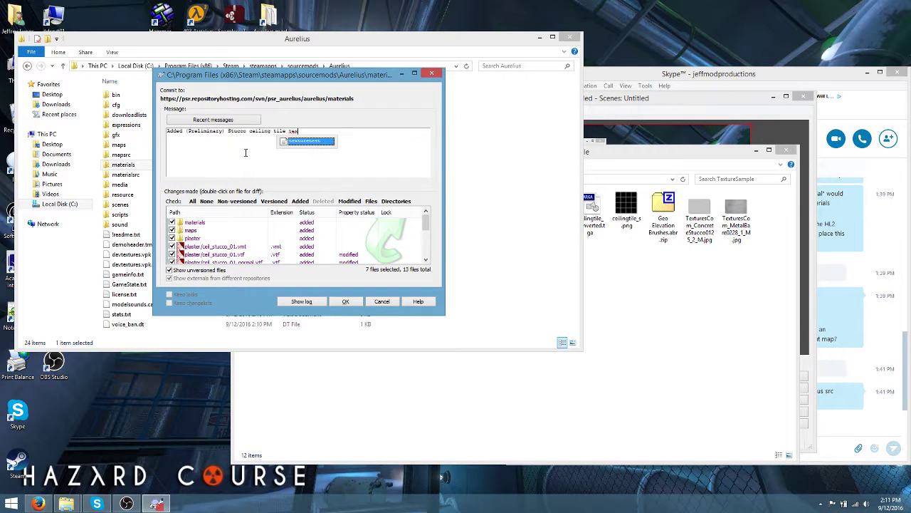
pyautogui.write('ture - Still needs SSBu')
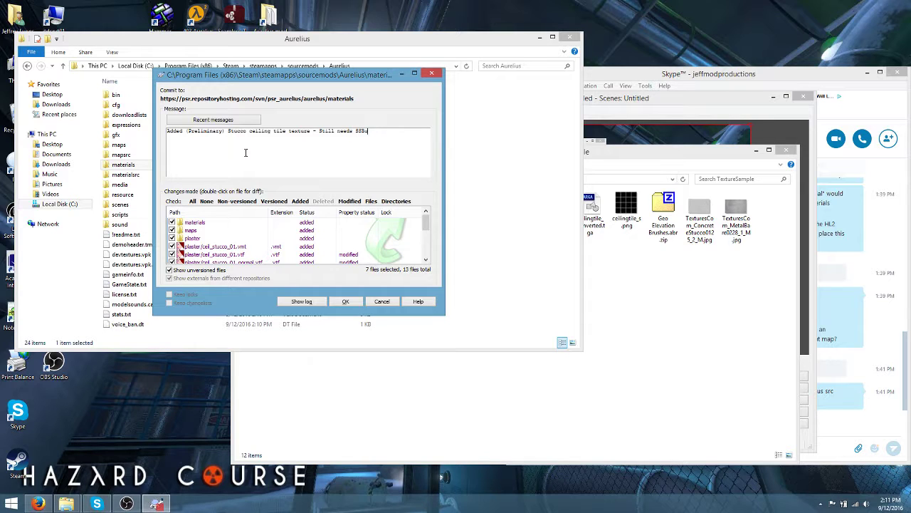
pyautogui.write('map')
pyautogui.write('tead of a normal.')
pyautogui.click(346, 302)
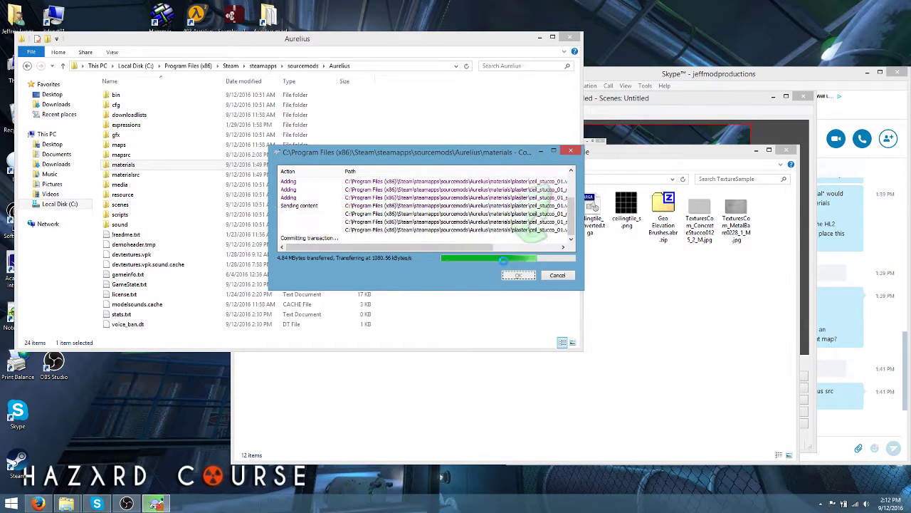
pyautogui.click(519, 276)
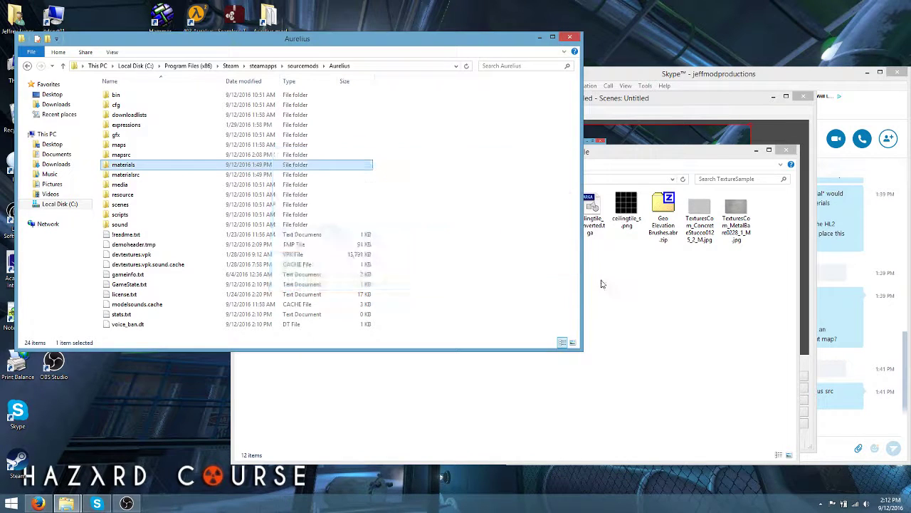
# Point out the ceilingtile_height.png file in the TextureSample folder and clear the selection
pyautogui.click(603, 280)
pyautogui.click(482, 208)
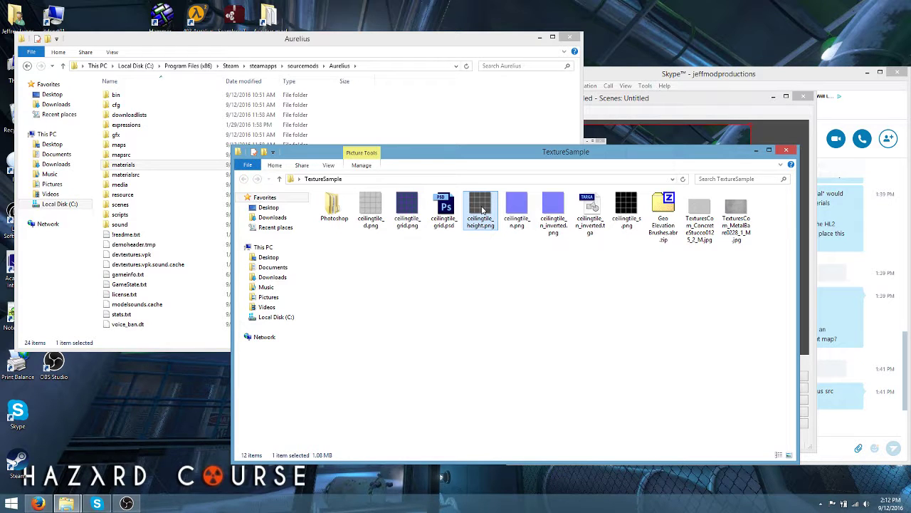
pyautogui.moveTo(541, 272); pyautogui.dragTo(447, 305)
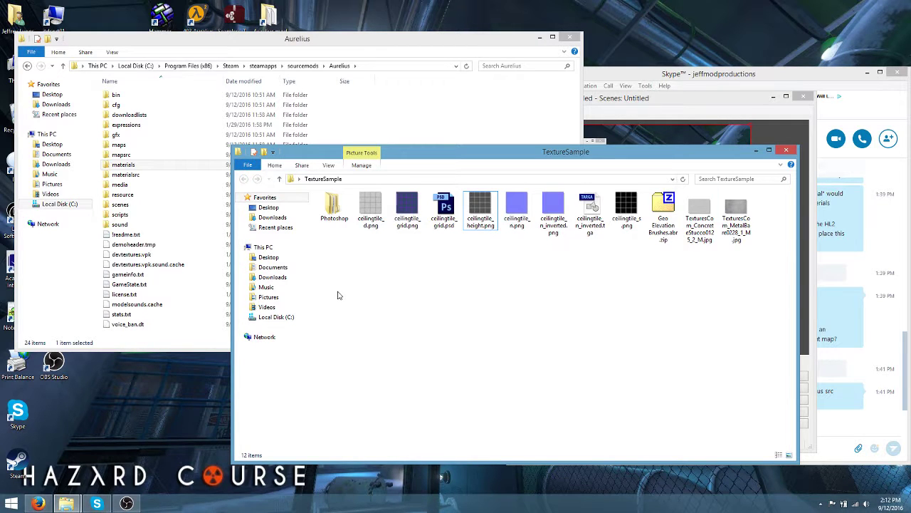
# Close the Aurelius folder window and switch to the OBS window, moving it clear of the other windows
pyautogui.click(569, 37)
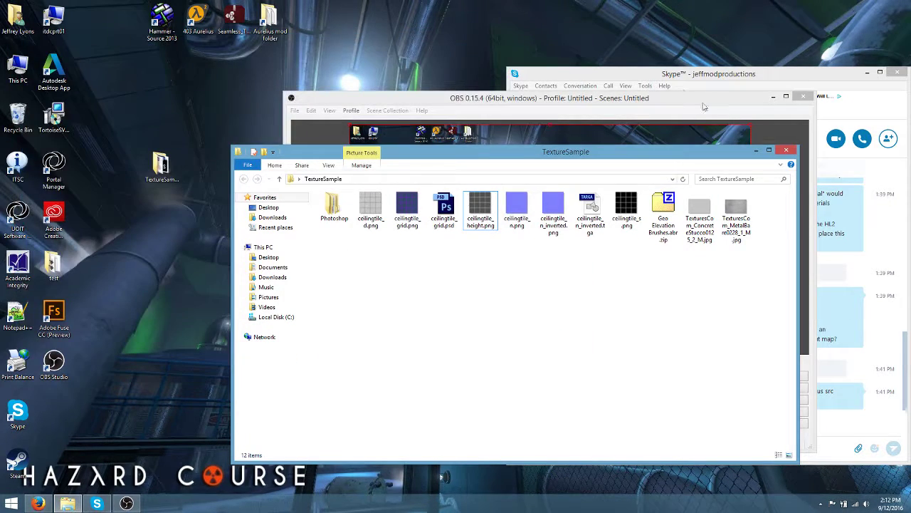
pyautogui.moveTo(704, 106); pyautogui.dragTo(501, 51)
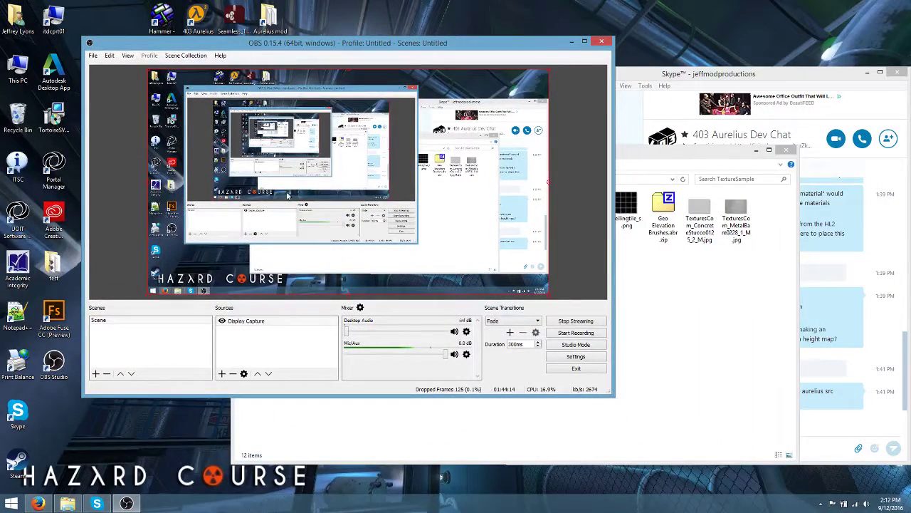